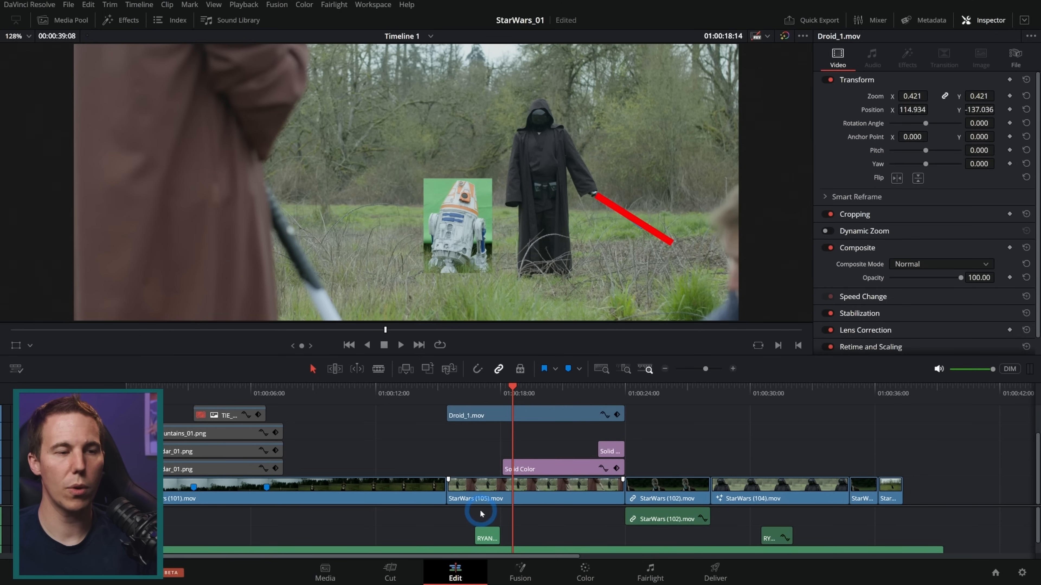
Scrub through the StarWars (105).mov shot to examine where the droid and the two lightsaber placeholder colors appear
left_click(453, 391)
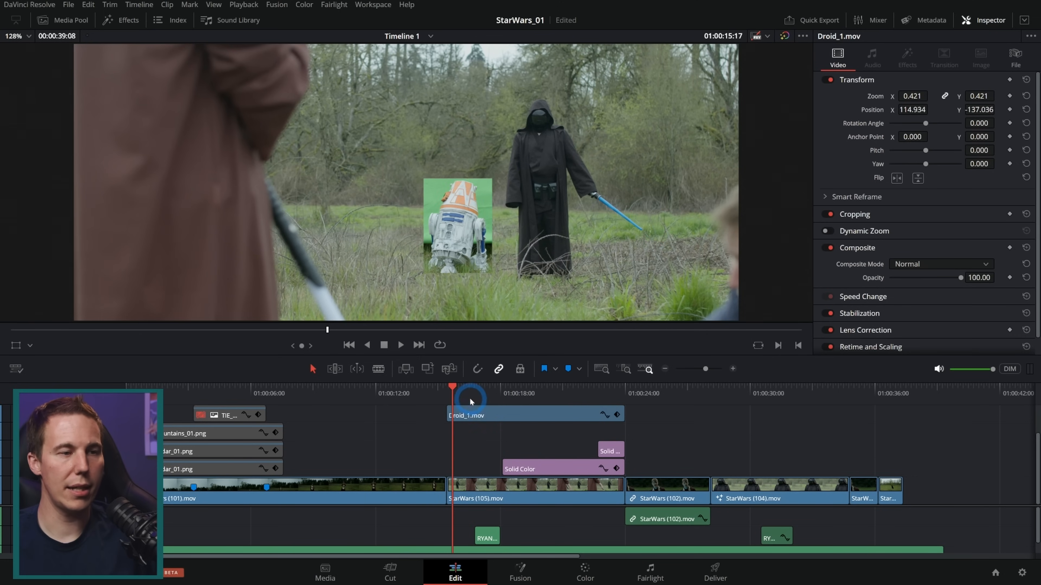
left_click(734, 368)
left_click(435, 385)
left_click_drag(435, 386, 446, 388)
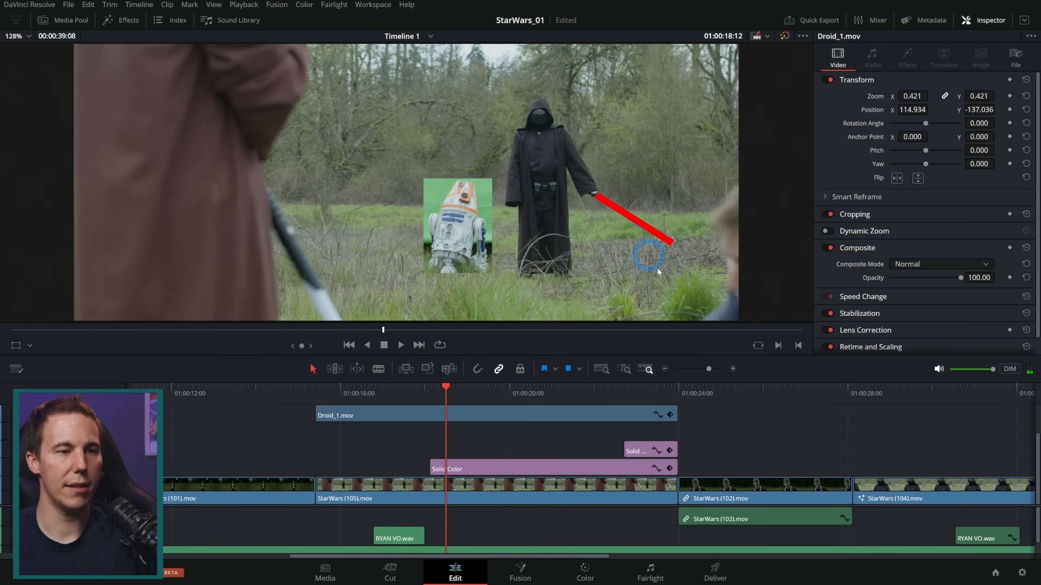
left_click(637, 401)
left_click(439, 313)
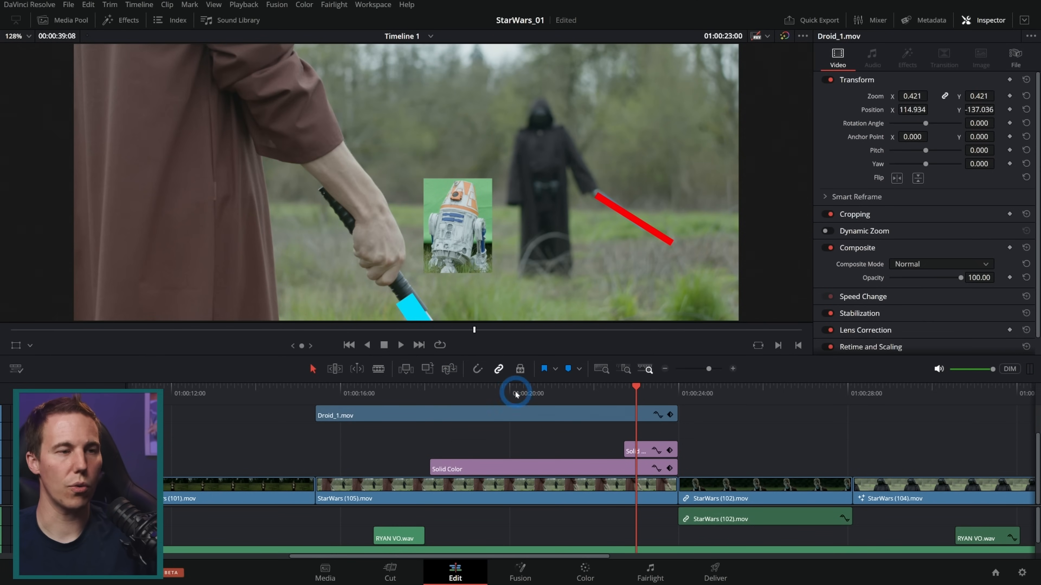
left_click(534, 387)
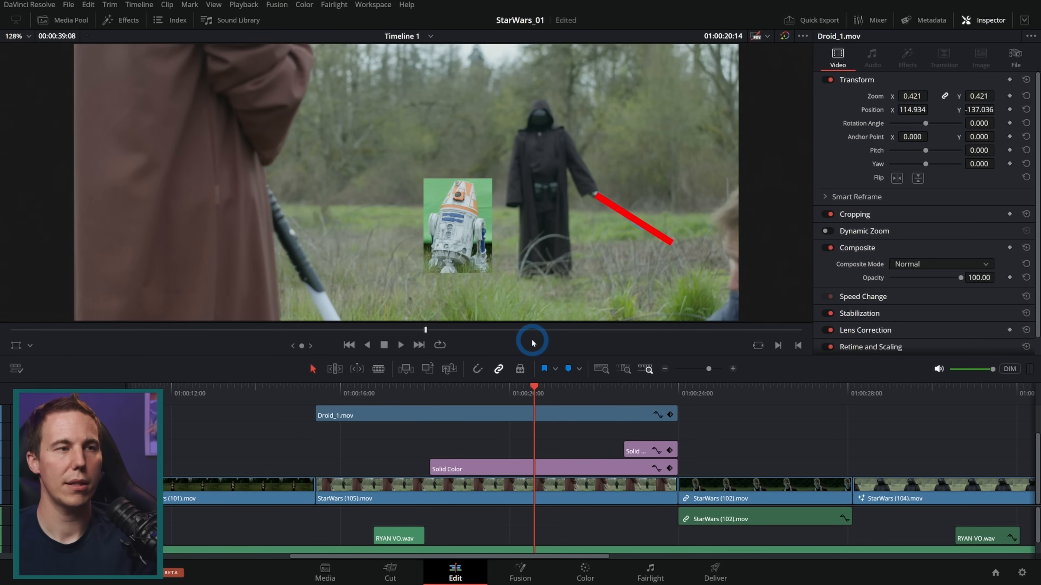
left_click(317, 389)
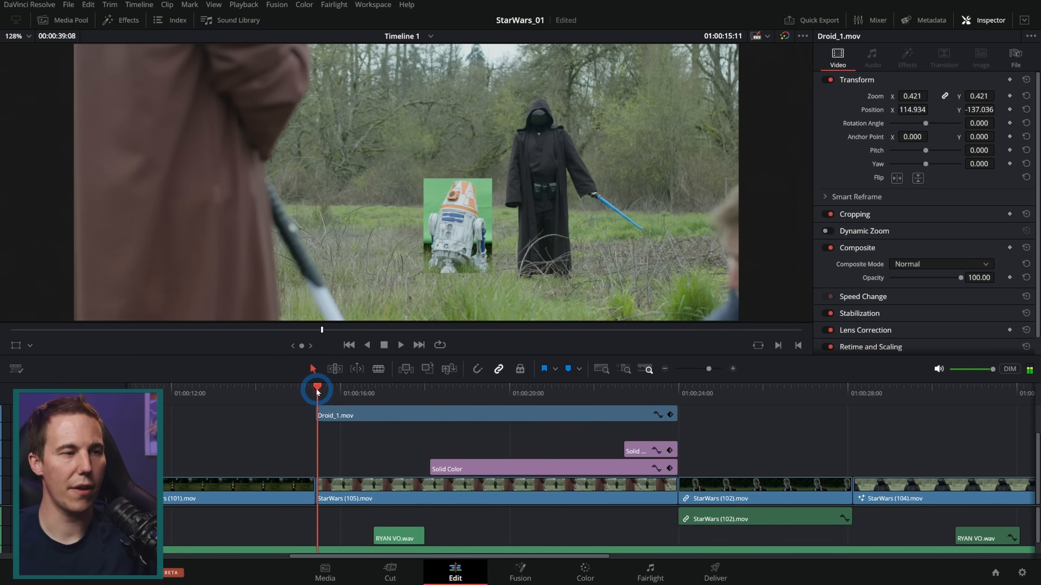
Play the StarWars (105).mov shot from its start through the second lightsaber's ignition to check when each blade appears
key("space")
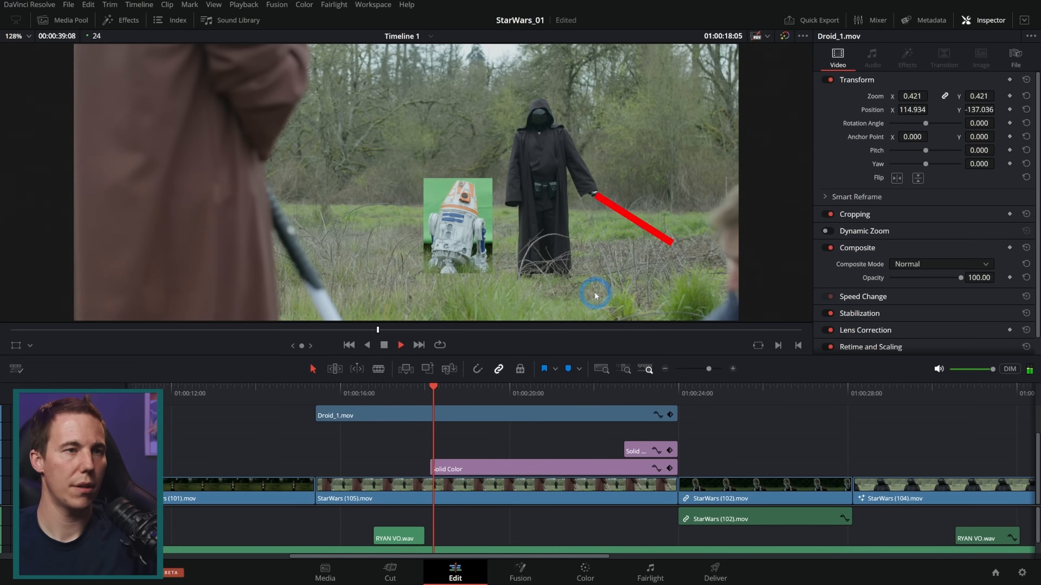
key("space")
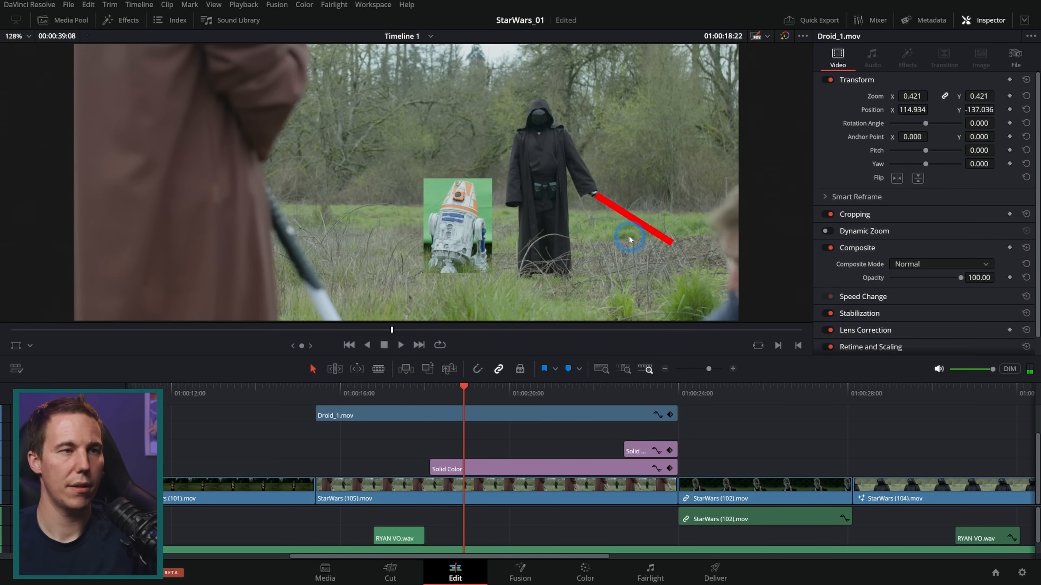
key("space")
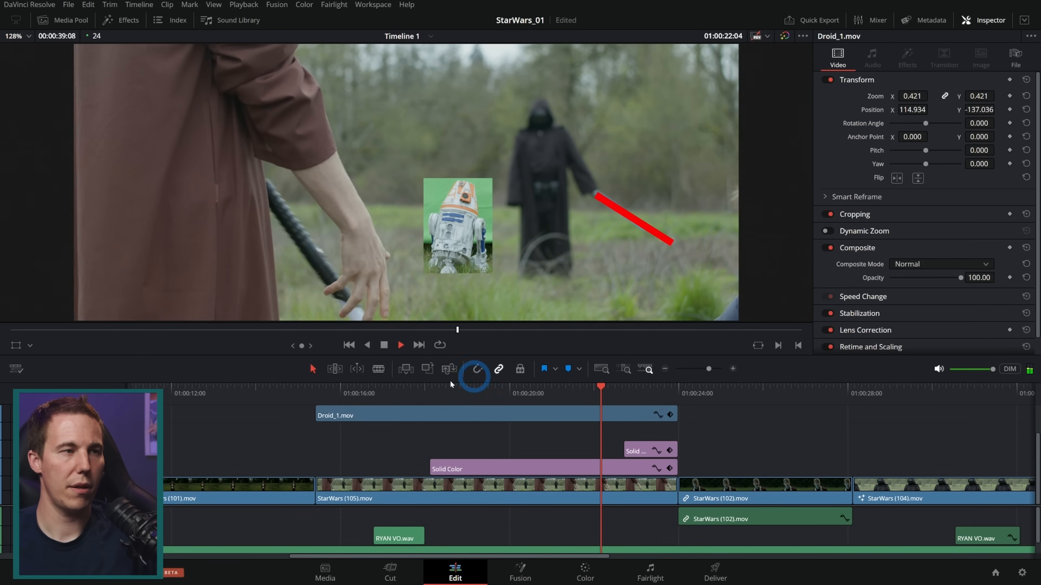
left_click(622, 388)
left_click_drag(623, 387, 601, 389)
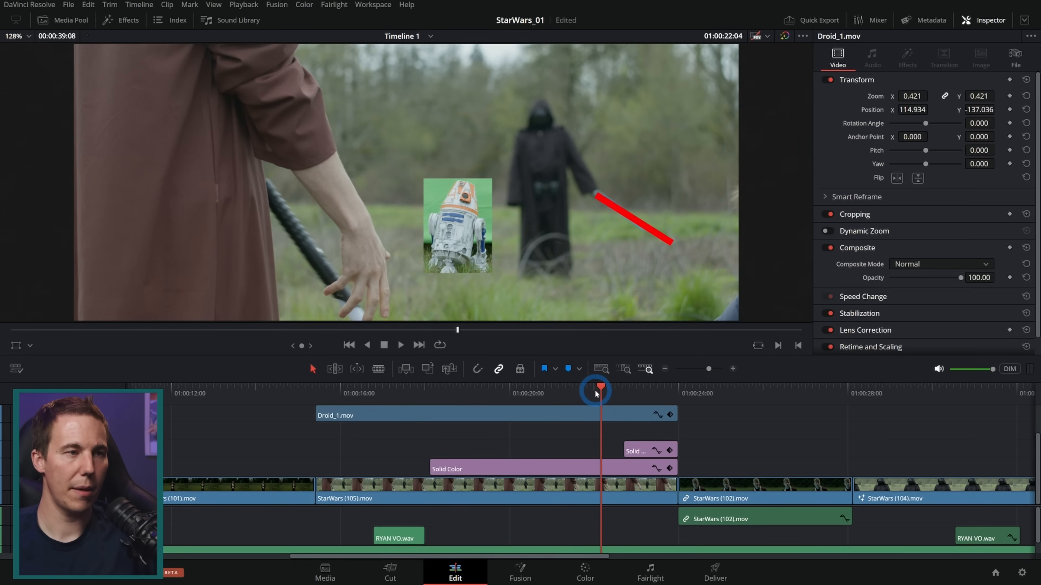
key("space")
key("space")
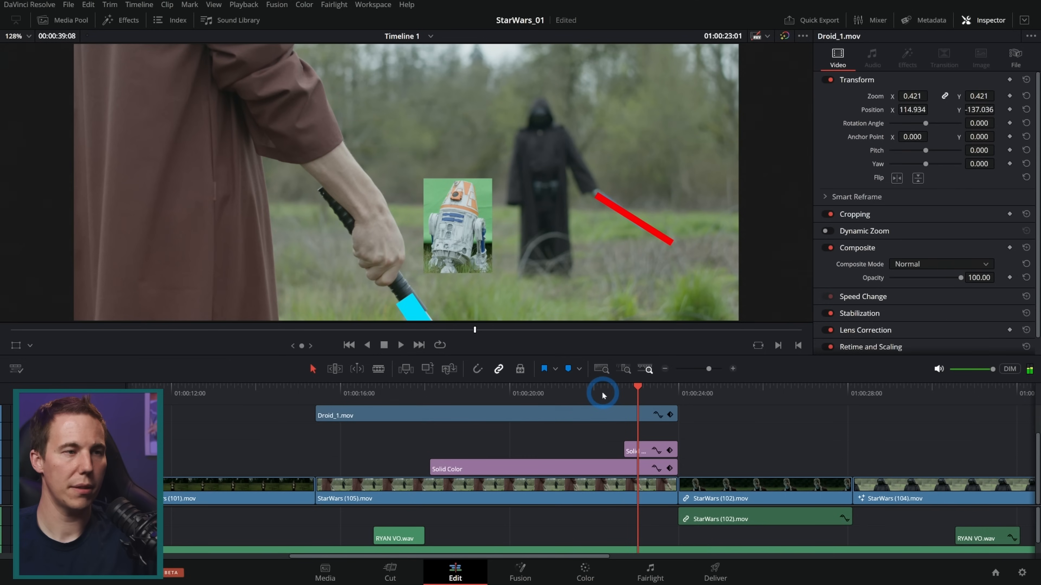
Add a marker to the StarWars (105).mov clip where the longer Solid Color clip begins, at 01:00:18:03
left_click_drag(637, 392, 633, 394)
key("Up")
key("Up")
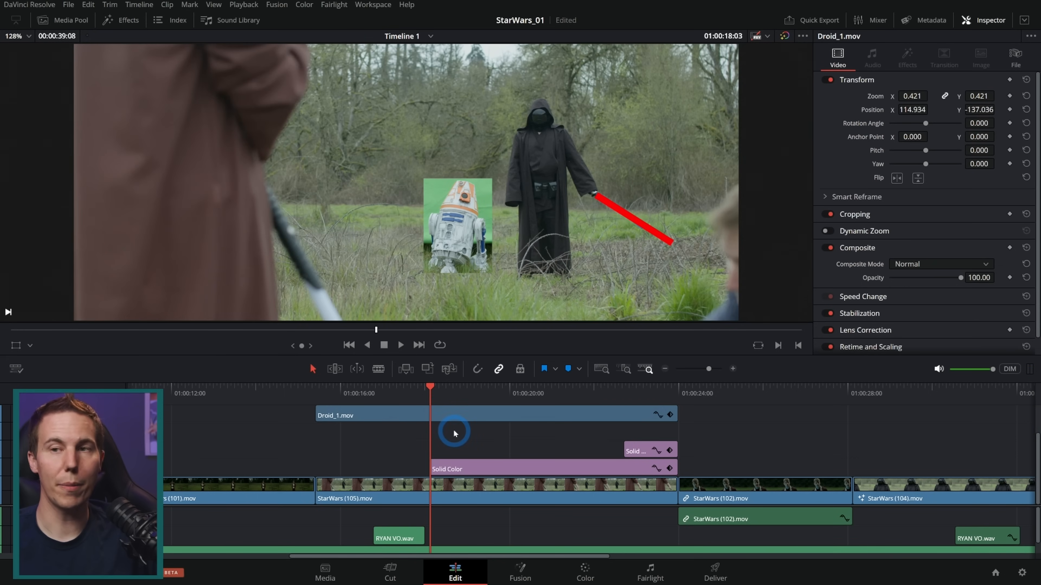
left_click(450, 489)
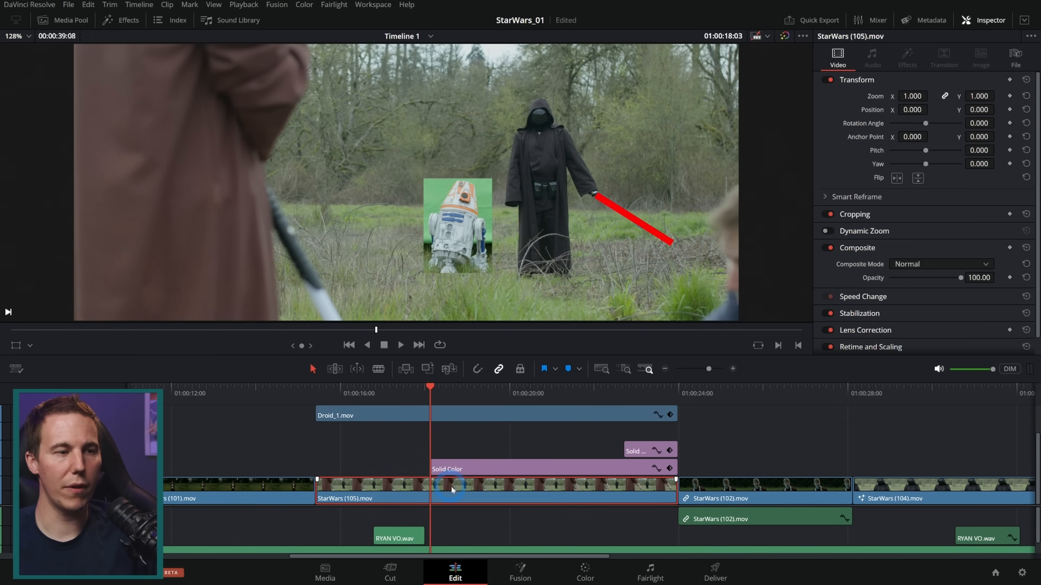
key("m")
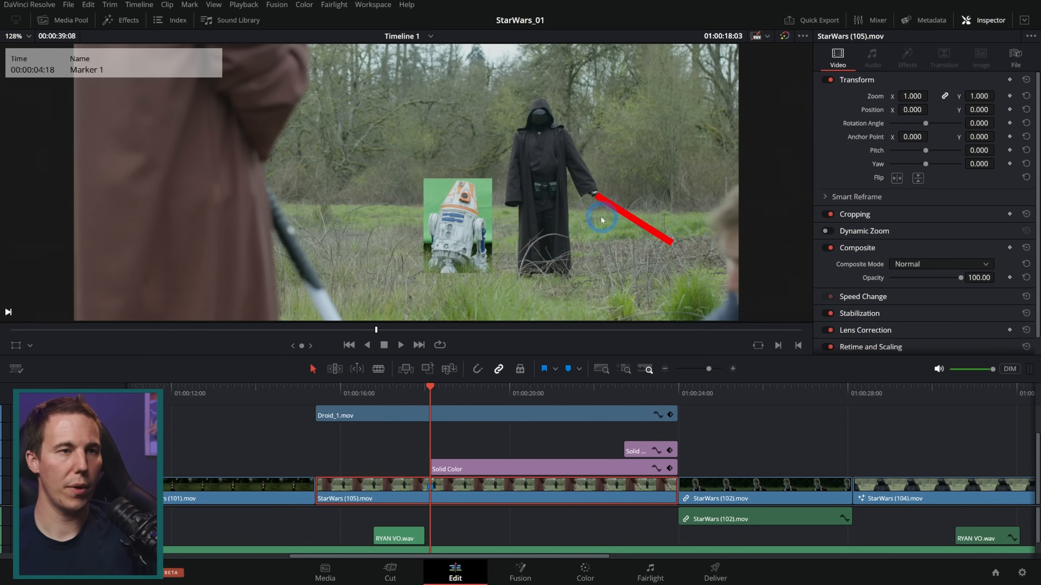
Add a second marker to the StarWars (105).mov clip where the shorter Solid Color clip begins, at 01:00:22:18
left_click_drag(430, 387, 622, 400)
left_click(648, 505)
left_click(625, 389)
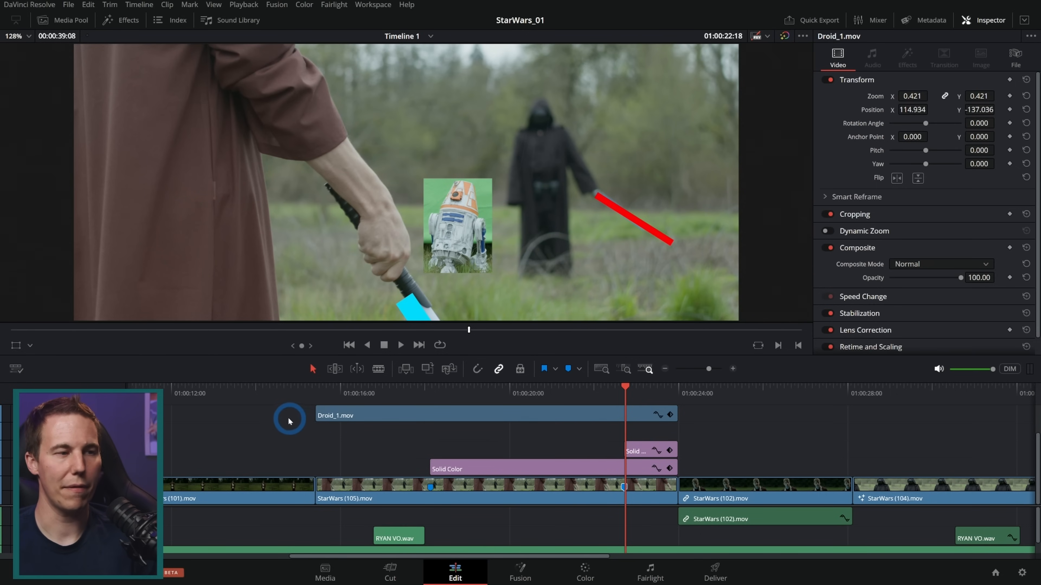
Disable the two Solid Color clips and Droid_1.mov above the shot, and delete Droid_1.mov from the timeline
left_click_drag(286, 409, 669, 469)
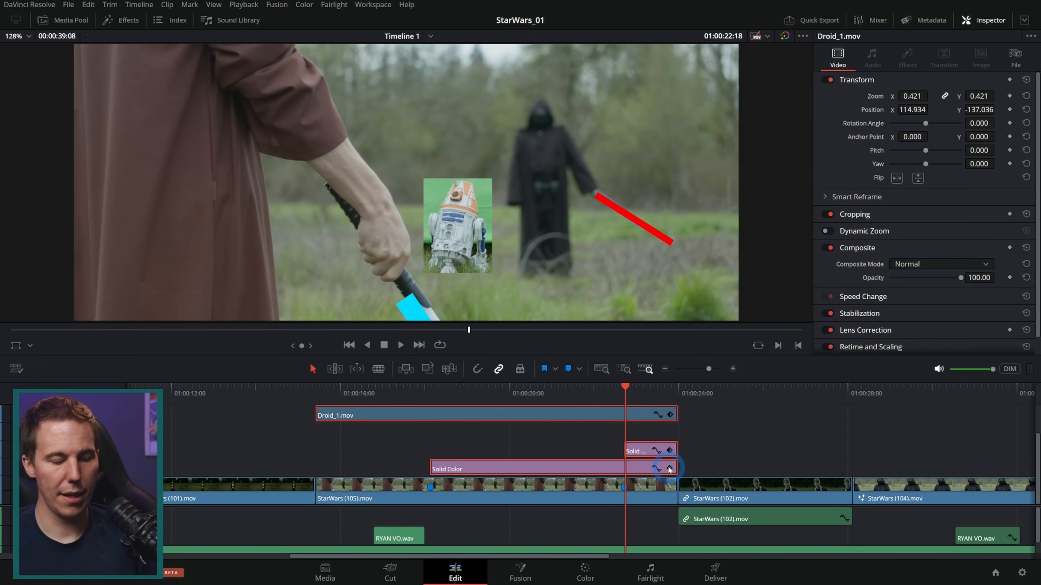
key("d")
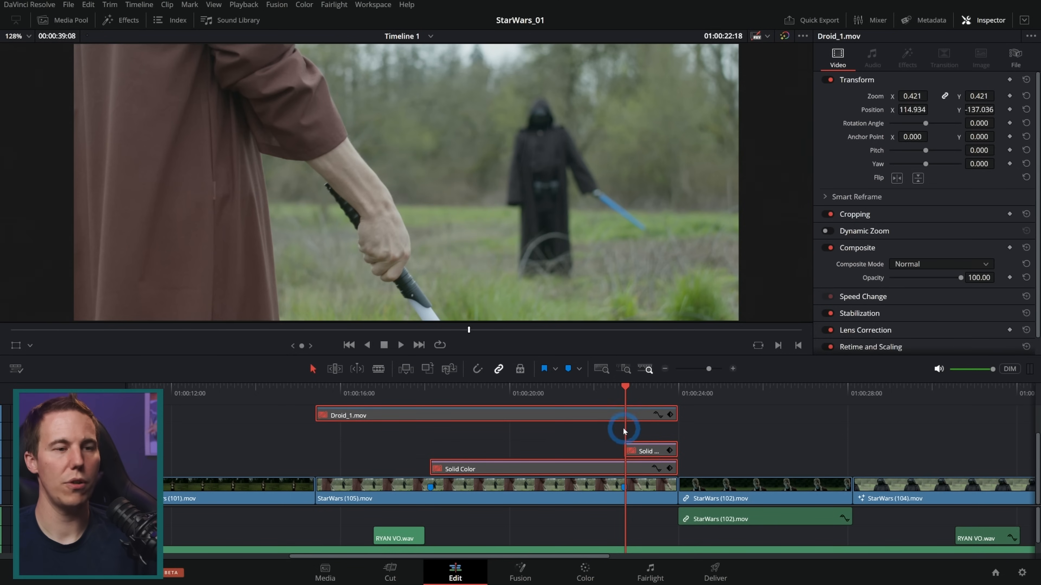
left_click(378, 414)
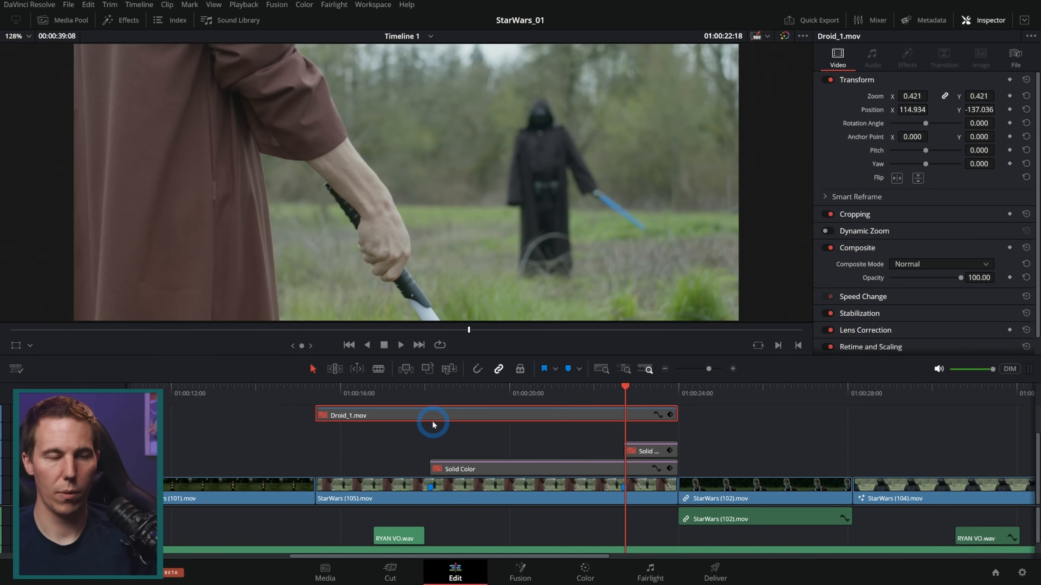
key("Delete")
Open the StarWars (105).mov clip at 01:00:17:14 on the Fusion page
left_click(408, 389)
left_click(411, 476)
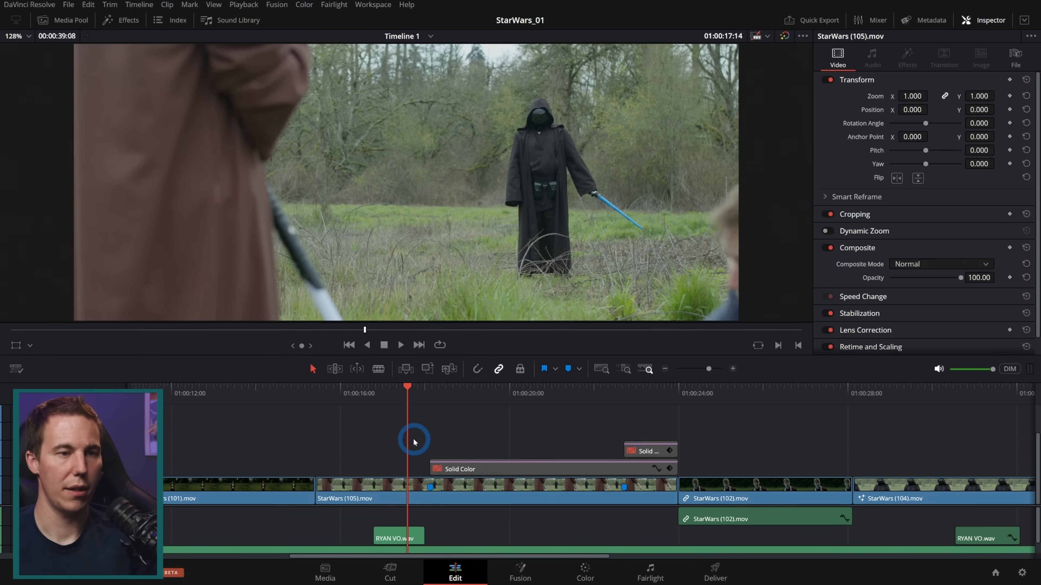
left_click(520, 572)
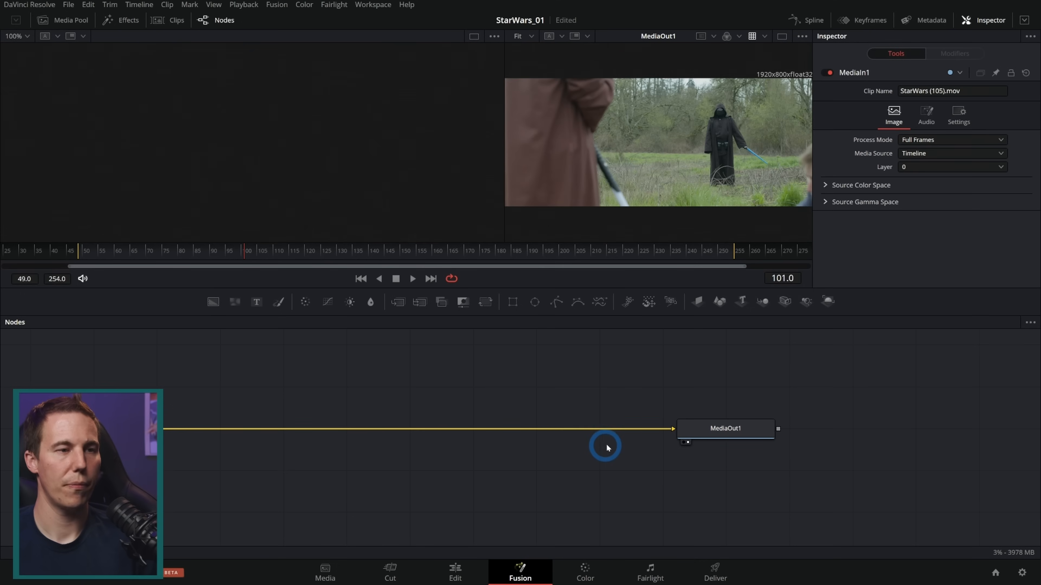
Set up the Fusion workspace with one enlarged viewer in a full-screen window and both MediaIn1 and MediaOut1 in view
left_click(782, 37)
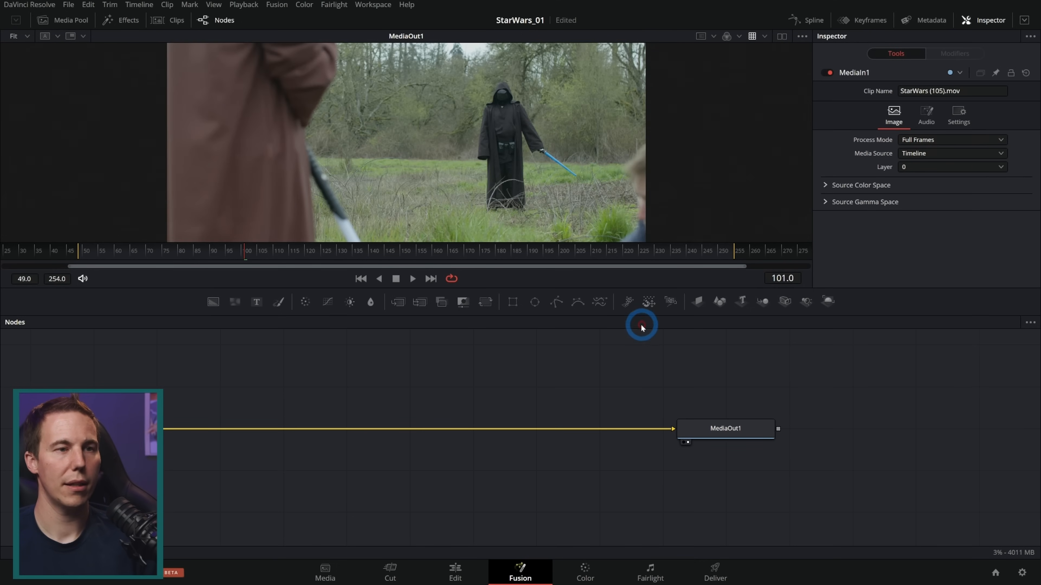
left_click_drag(662, 311, 658, 373)
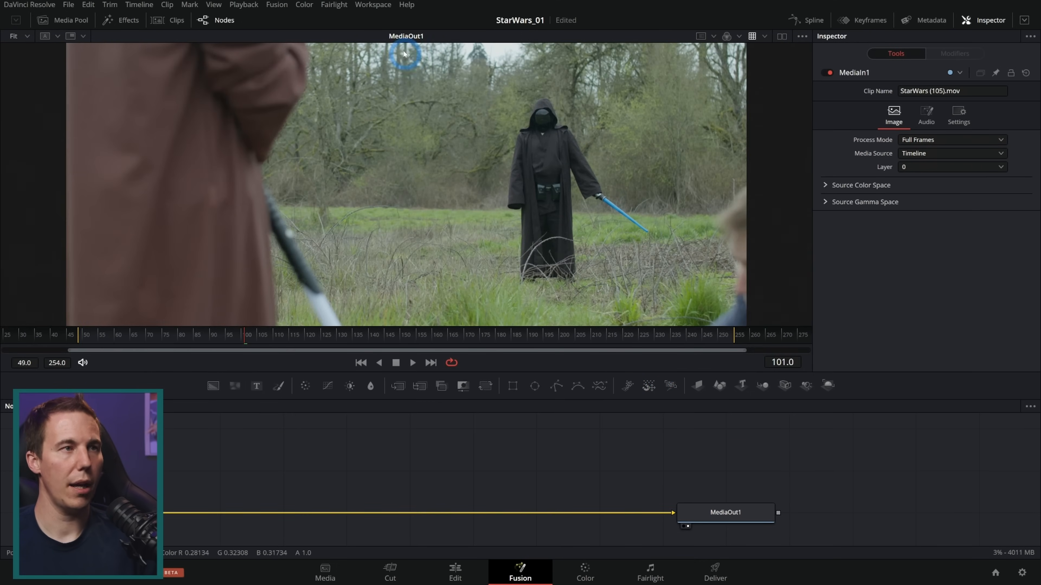
left_click(372, 4)
left_click(387, 40)
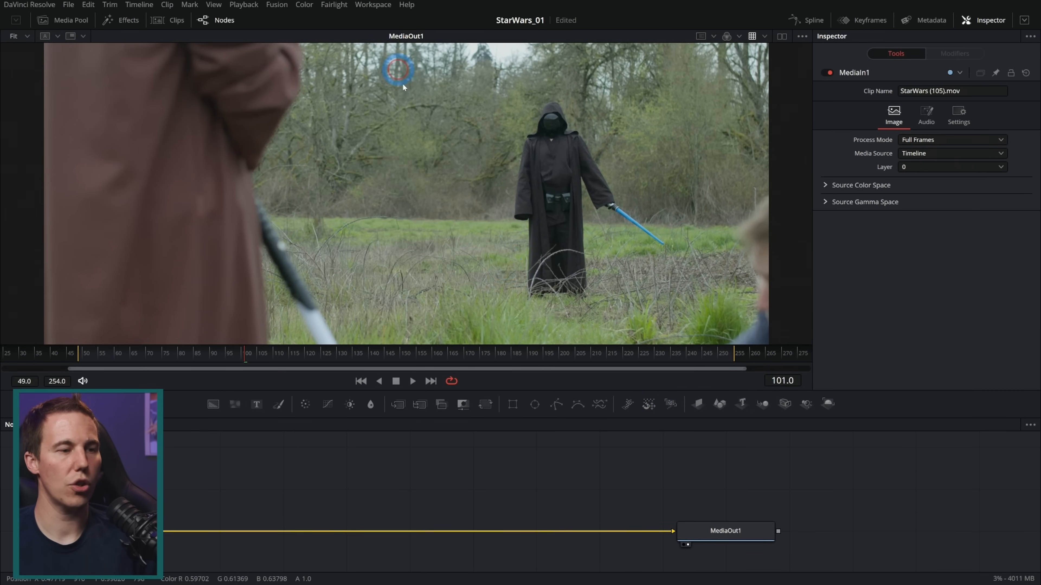
left_click_drag(738, 530, 556, 530)
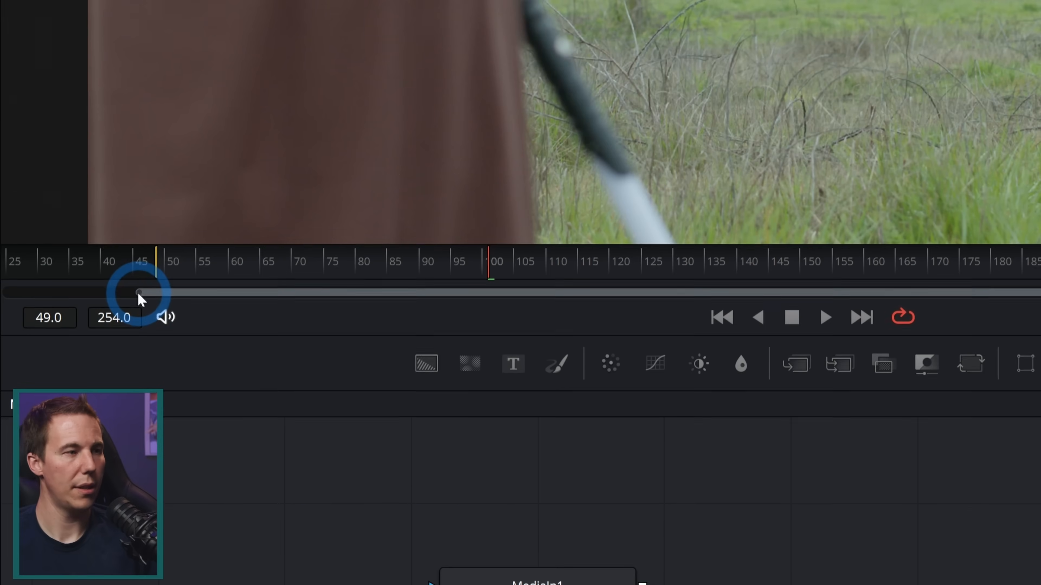
Narrow the visible time range to fit the clip's frames 49 to 254 and scrub to frame 142
left_click_drag(69, 371, 103, 373)
left_click_drag(203, 292, 265, 293)
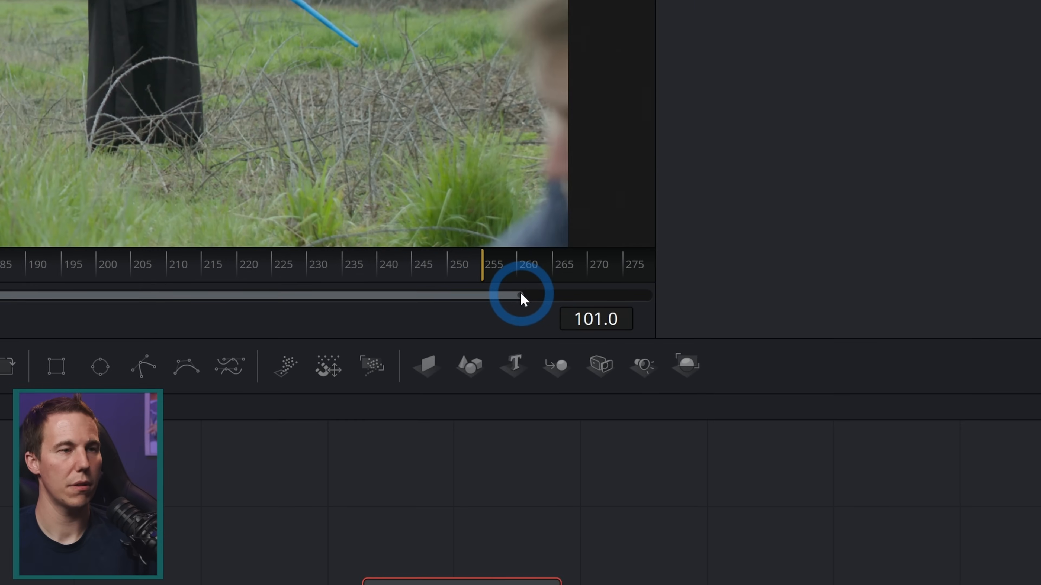
left_click_drag(521, 295, 402, 295)
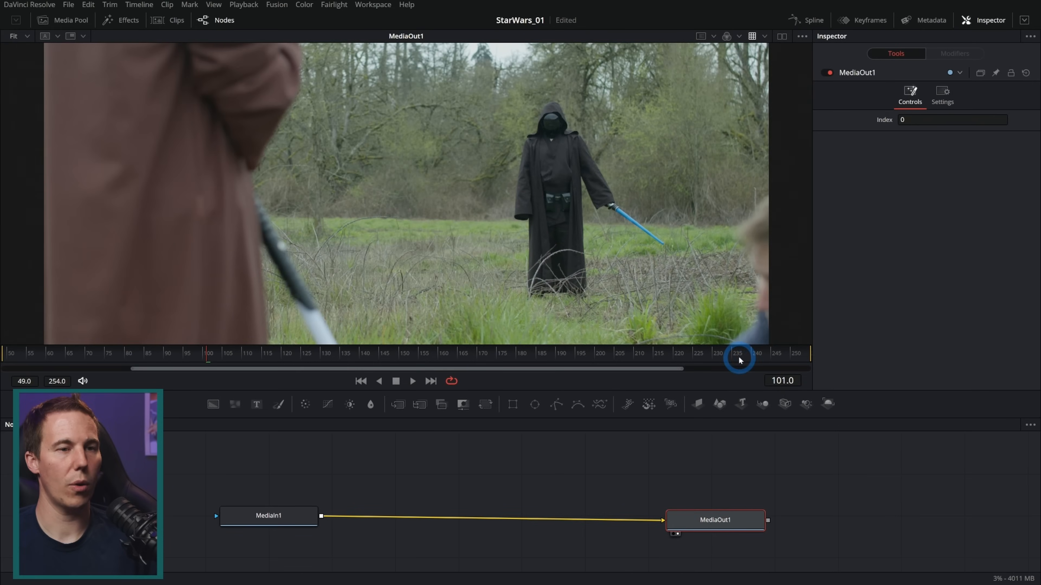
left_click(815, 353)
left_click_drag(815, 355, 366, 353)
left_click(626, 406)
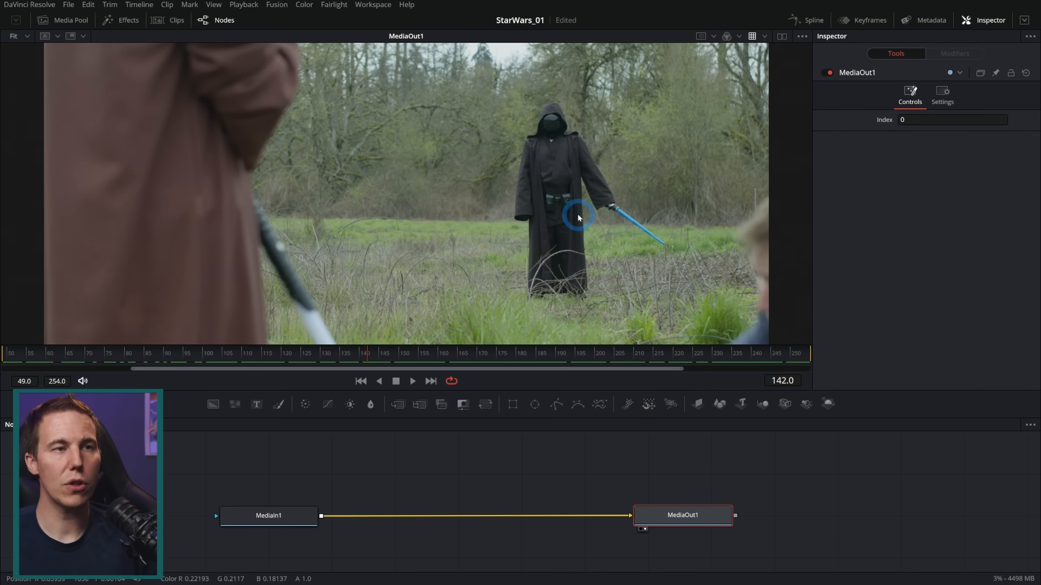
Leave full screen and set the project's color science to DaVinci YRGB Color Managed in the color management settings
left_click(377, 11)
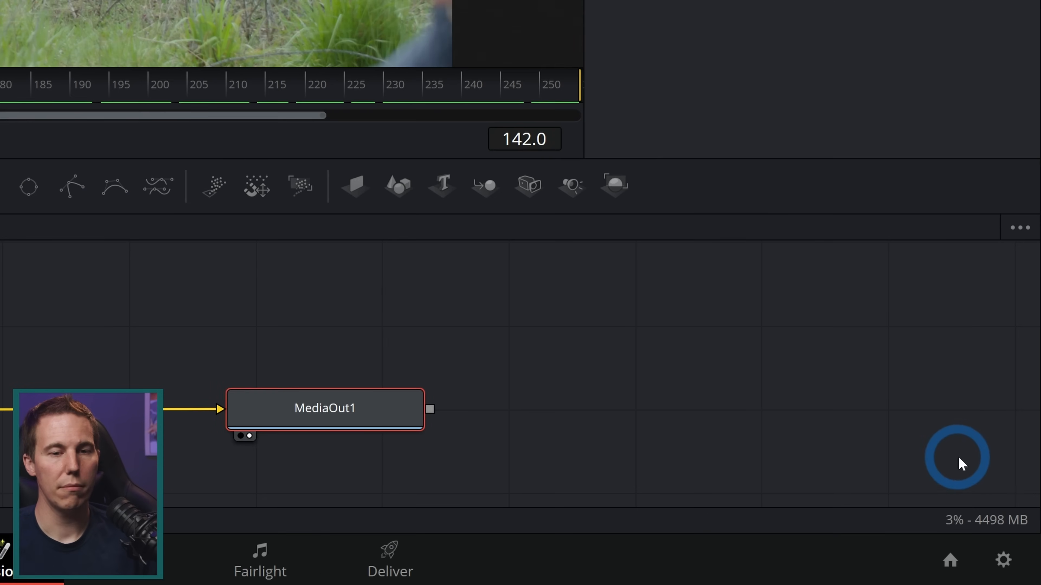
left_click(1002, 561)
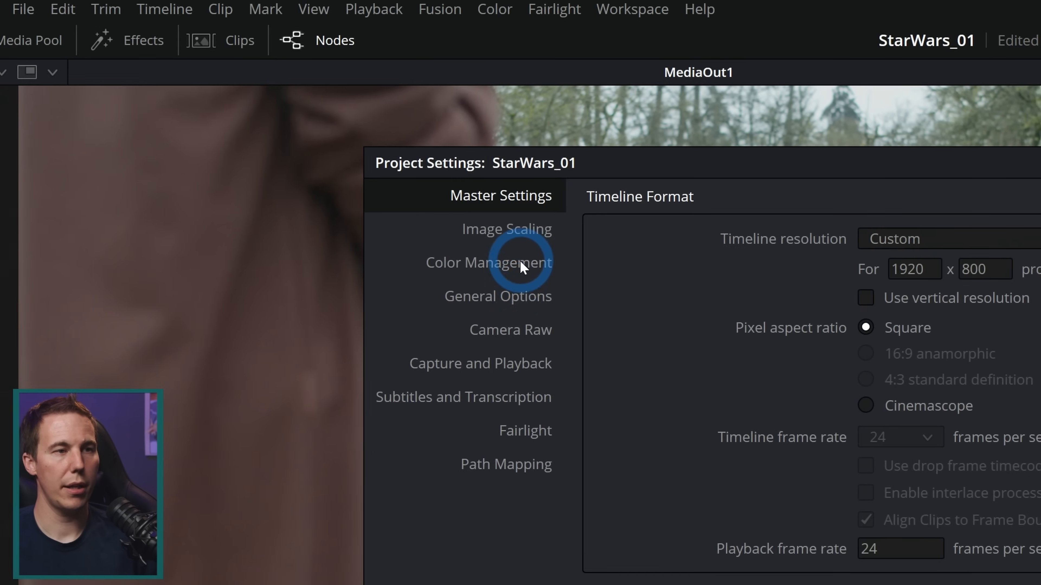
left_click(521, 266)
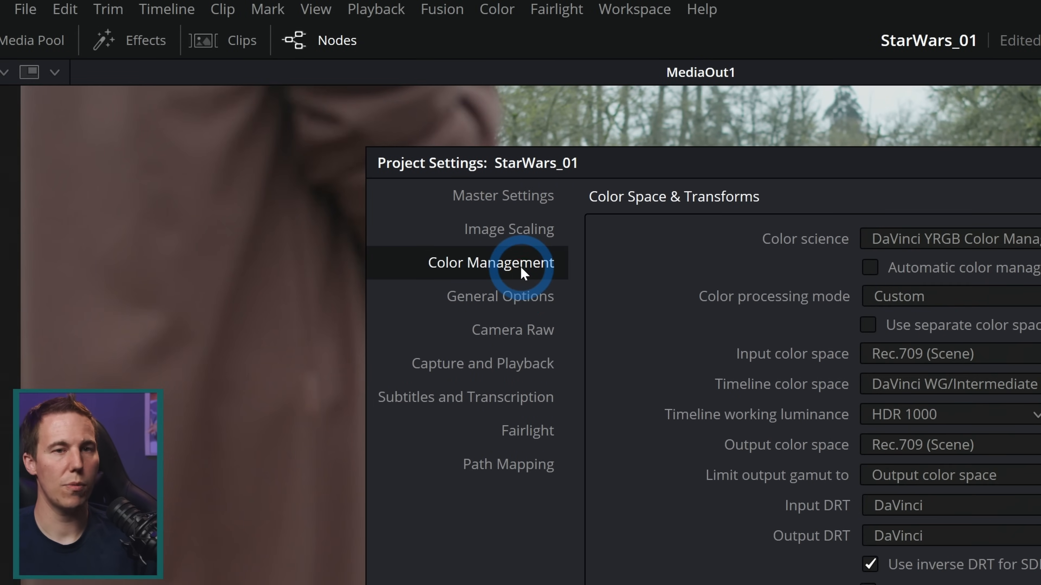
left_click(927, 257)
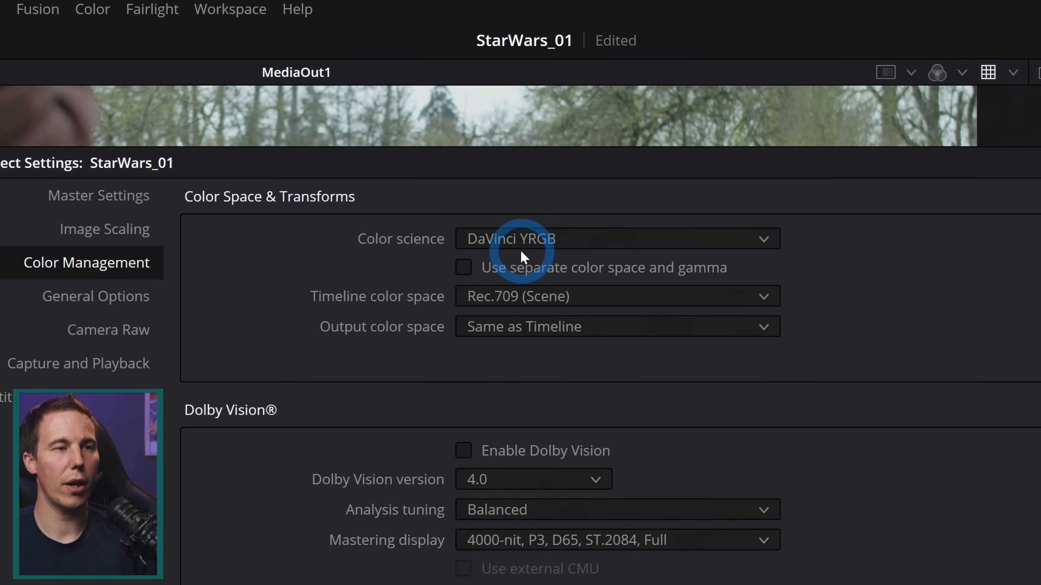
left_click(523, 240)
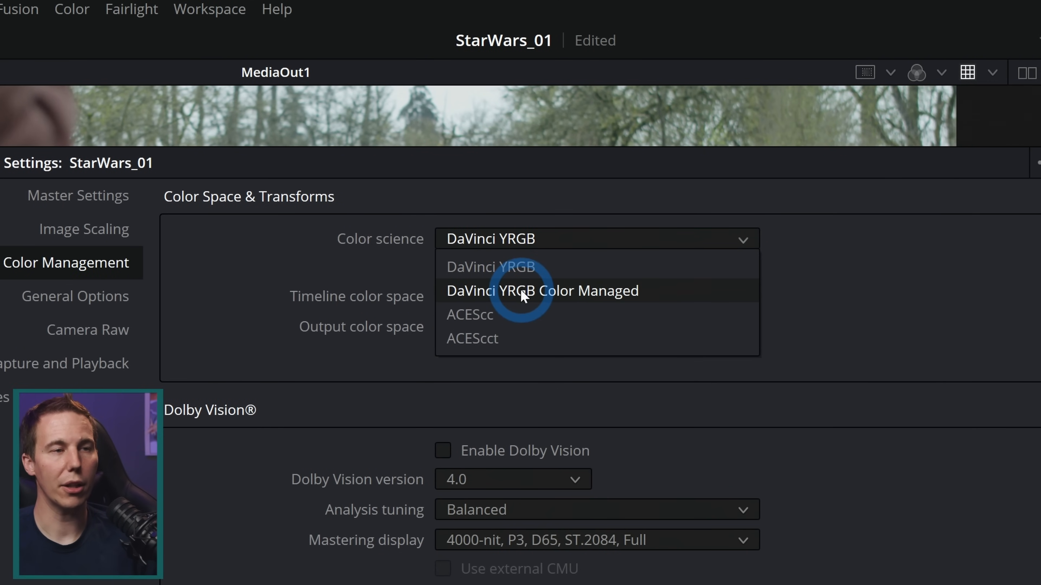
left_click(522, 292)
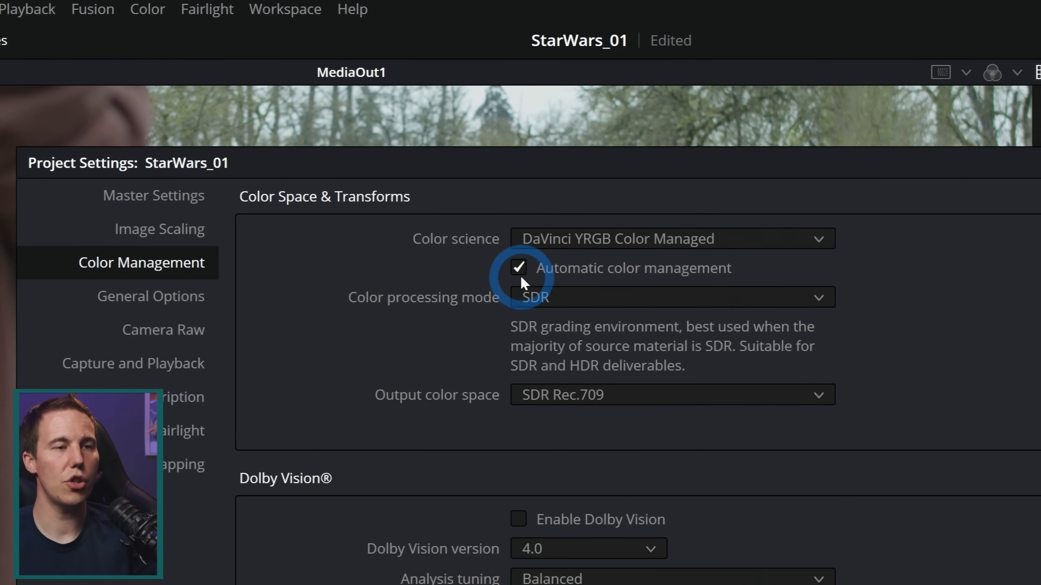
Turn off automatic color management and set the color processing mode to Custom
left_click(520, 271)
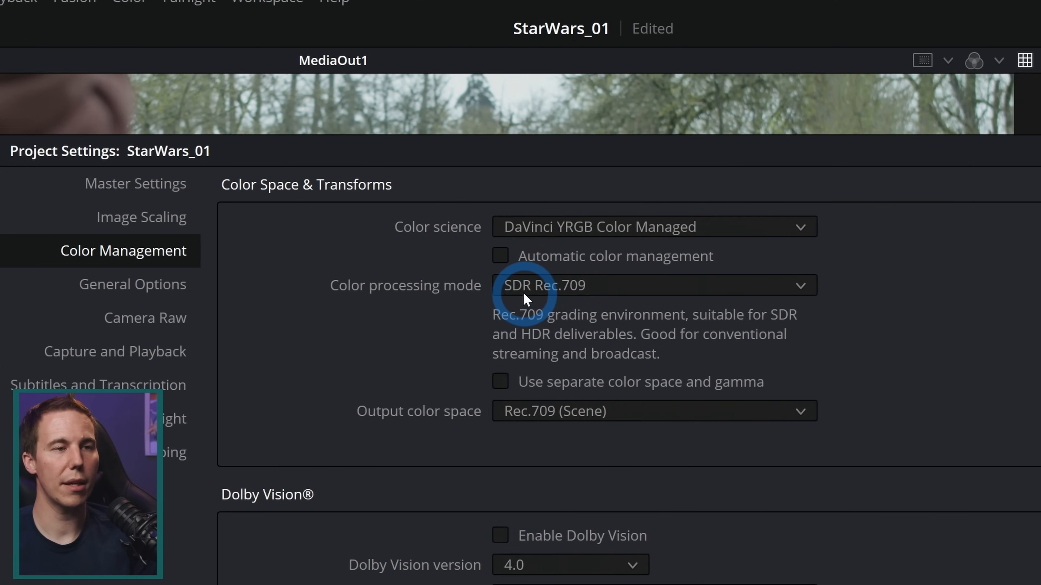
left_click(526, 299)
left_click(515, 518)
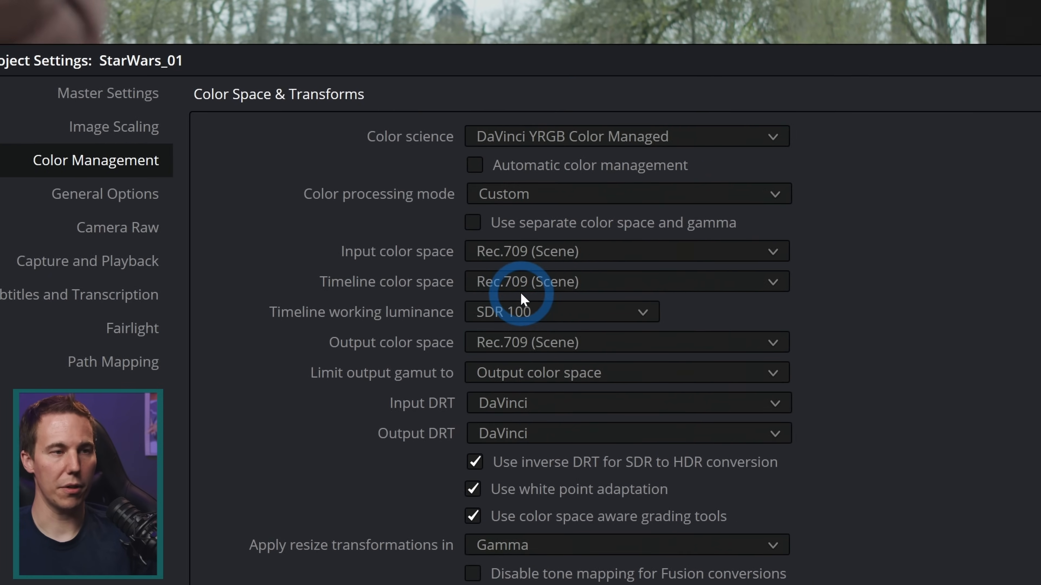
Set the timeline color space to DaVinci WG/Intermediate and save the project settings
left_click(564, 270)
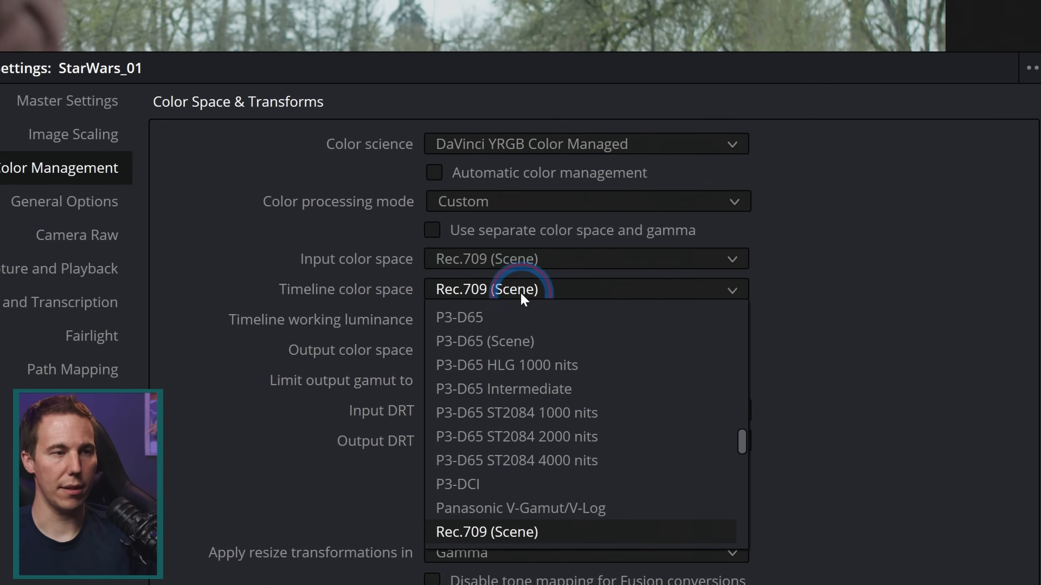
scroll(527, 347, "up", 5)
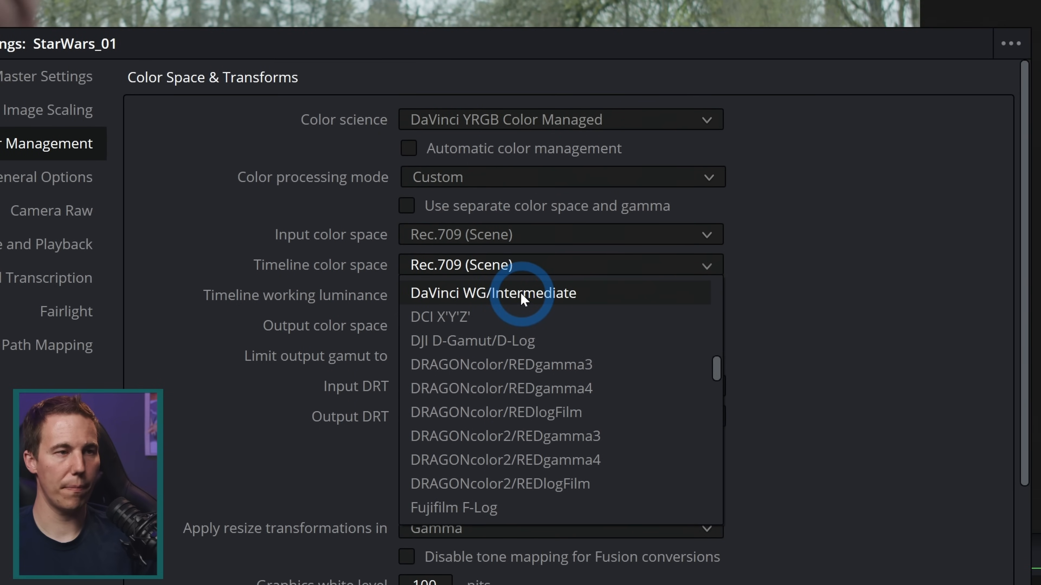
left_click(523, 295)
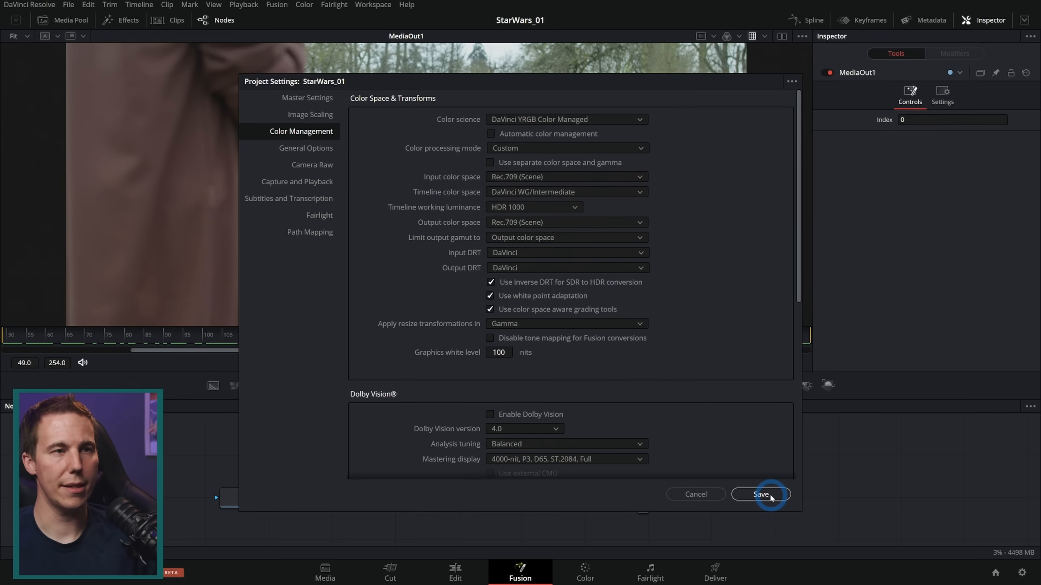
left_click(769, 495)
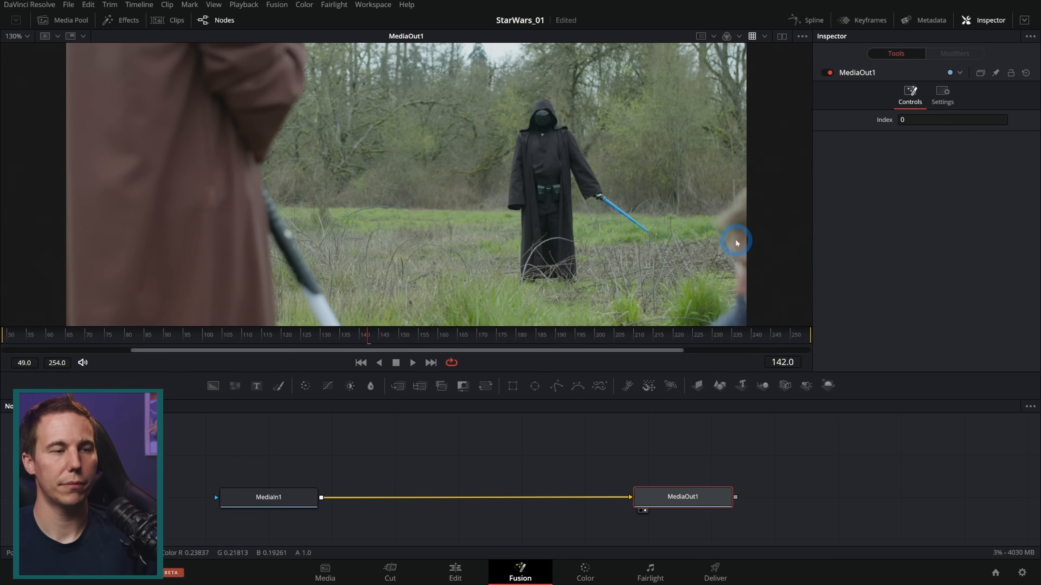
Open the media pool's Footage bin and check which input color space is assigned to all its StarWars clips
left_click(78, 22)
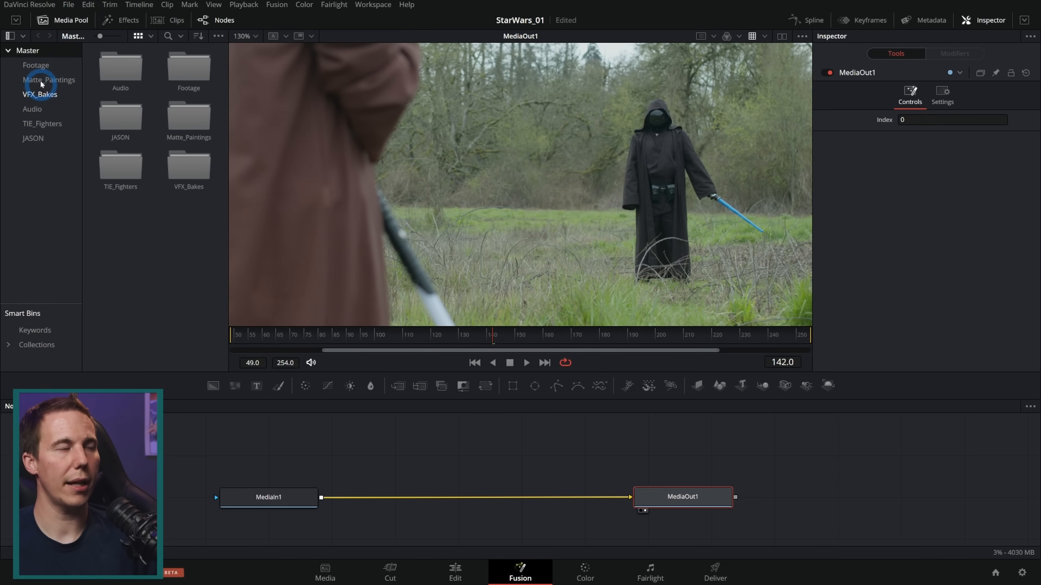
left_click(37, 66)
left_click_drag(212, 245, 123, 77)
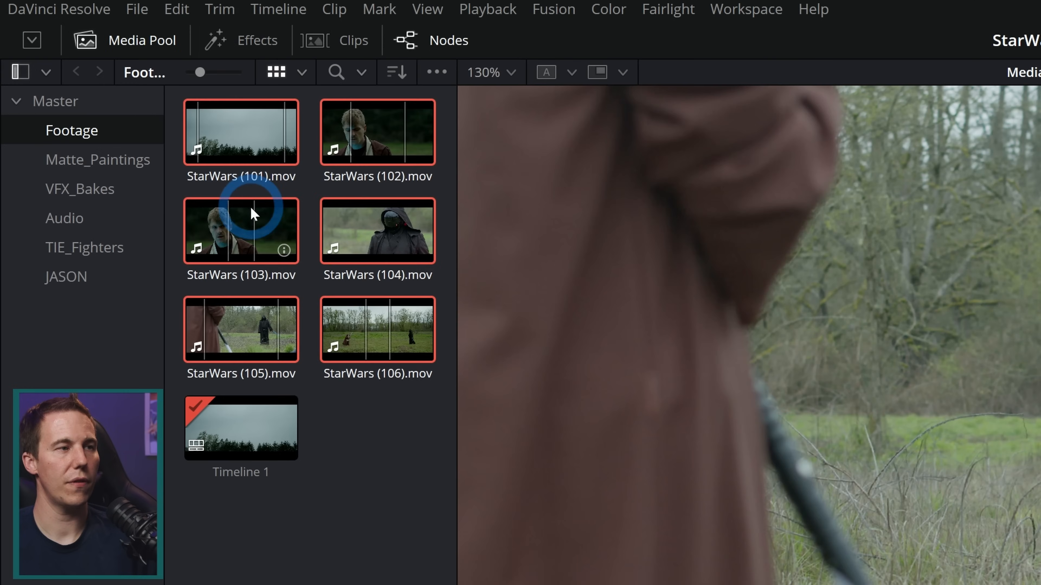
right_click(253, 213)
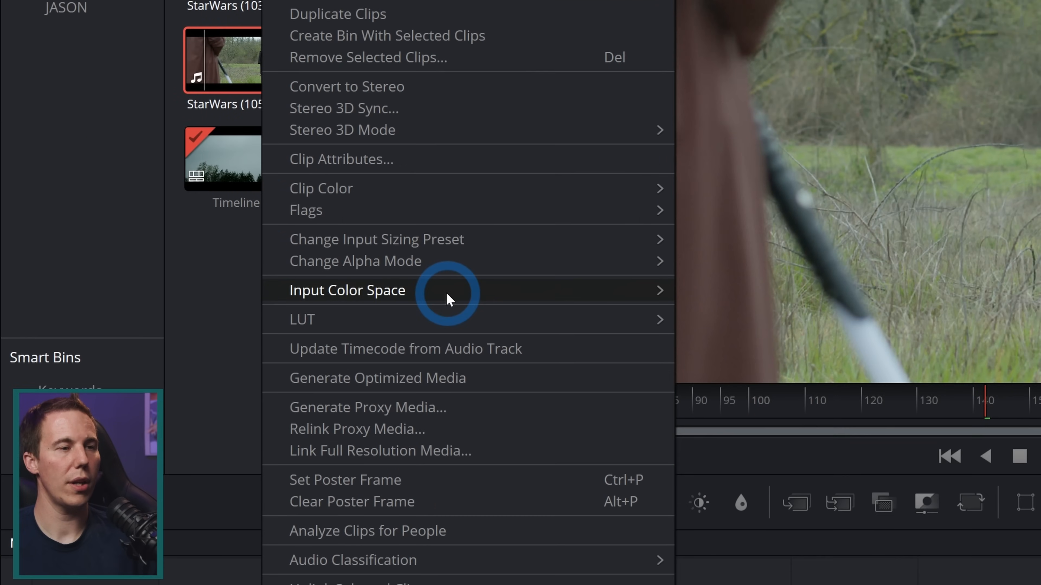
mouse_move(447, 294)
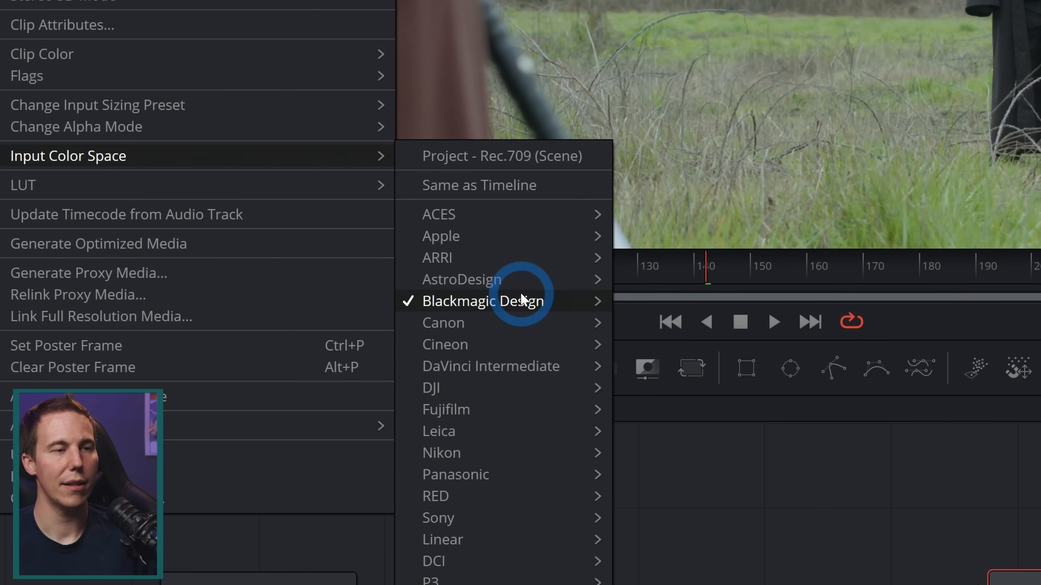
mouse_move(522, 330)
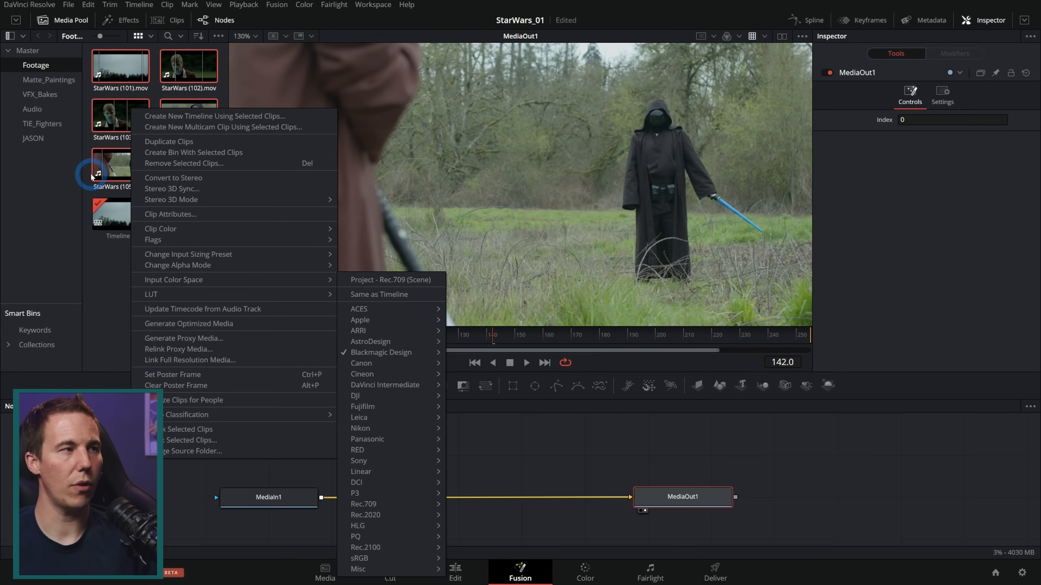
Check the Blackmagic Design input color space assigned to all clips in the VFX_Bakes bin, leaving it as it is
left_click(46, 79)
left_click(45, 94)
left_click(112, 152)
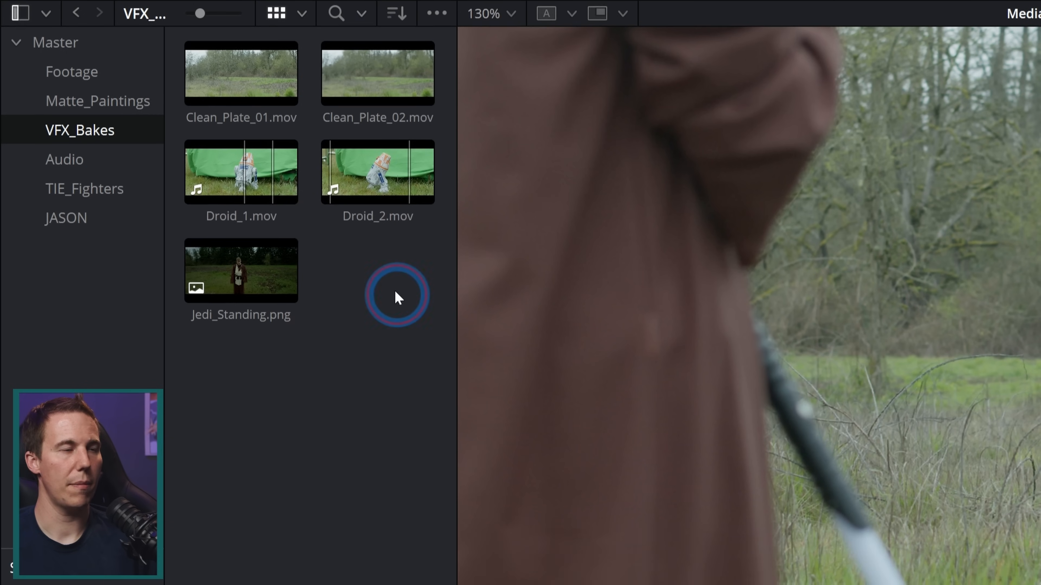
left_click_drag(395, 356, 251, 150)
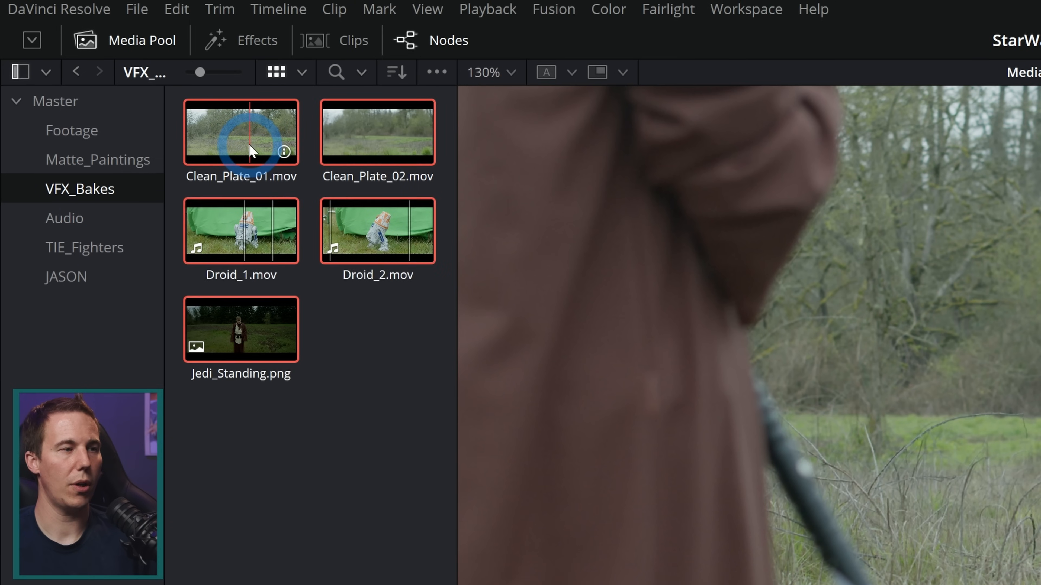
right_click(251, 150)
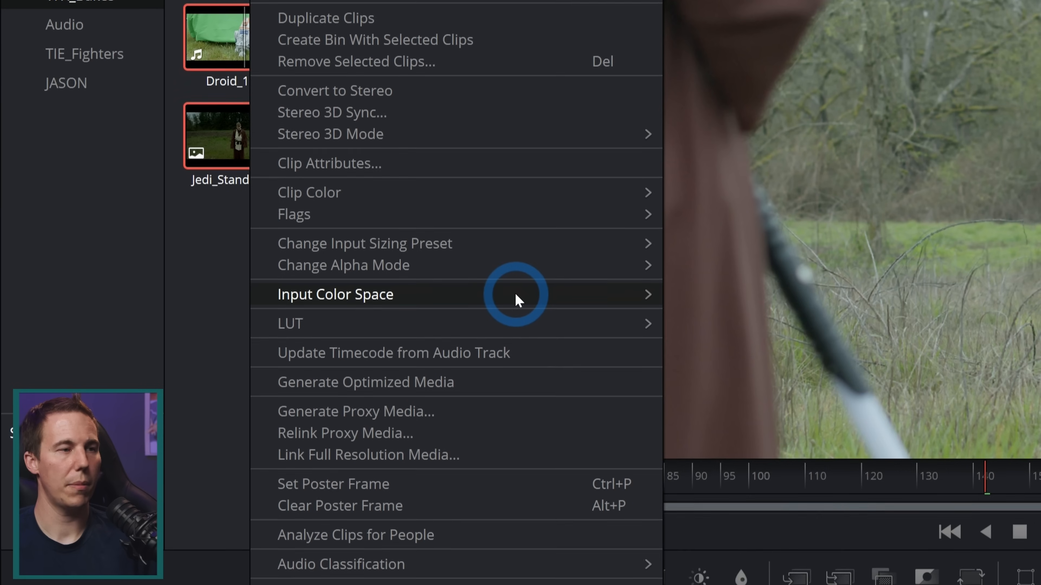
mouse_move(515, 485)
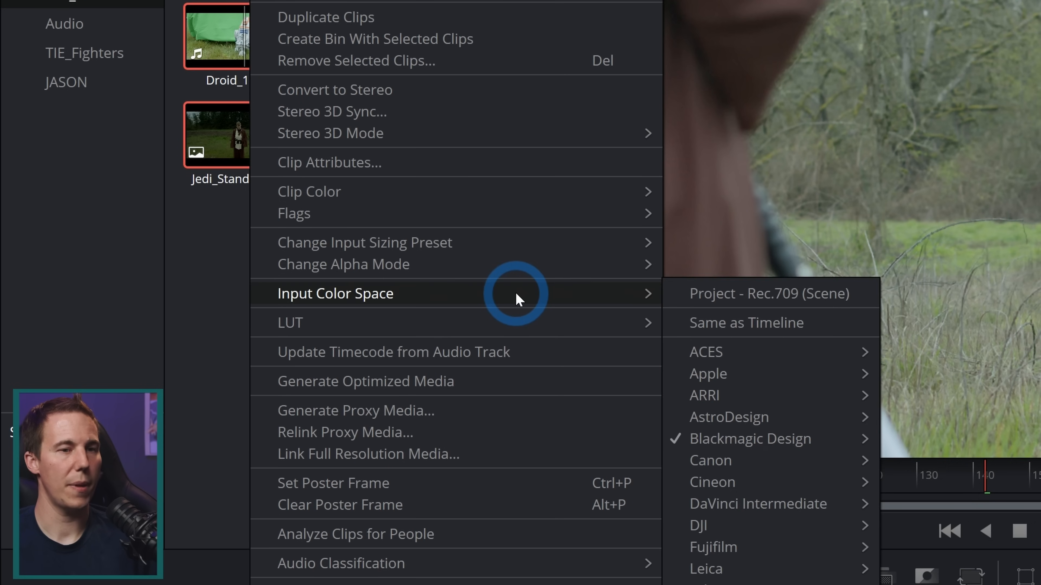
mouse_move(844, 438)
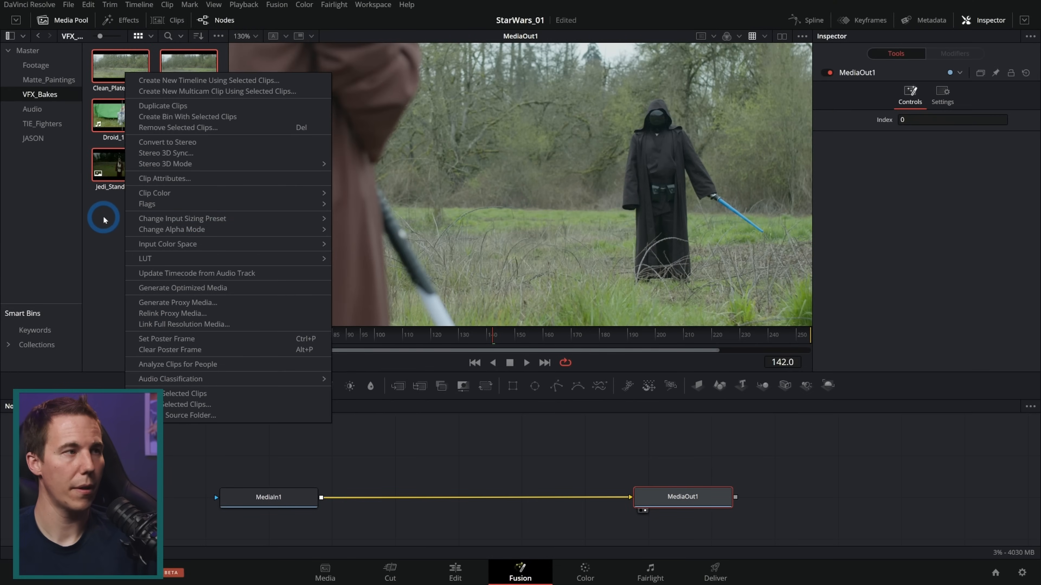
left_click(134, 186)
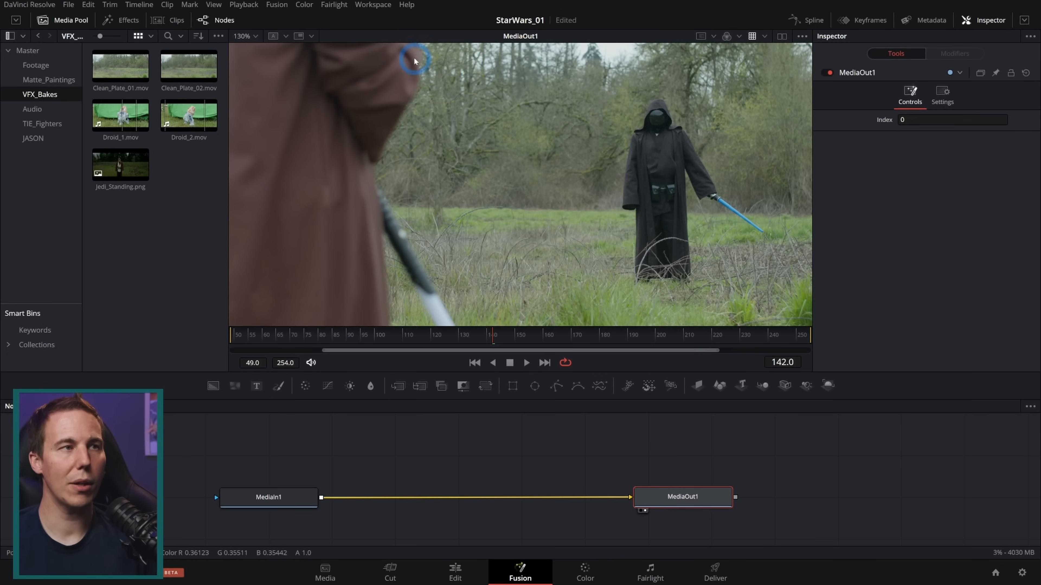
Hide the page navigation bar in the workspace
left_click(379, 5)
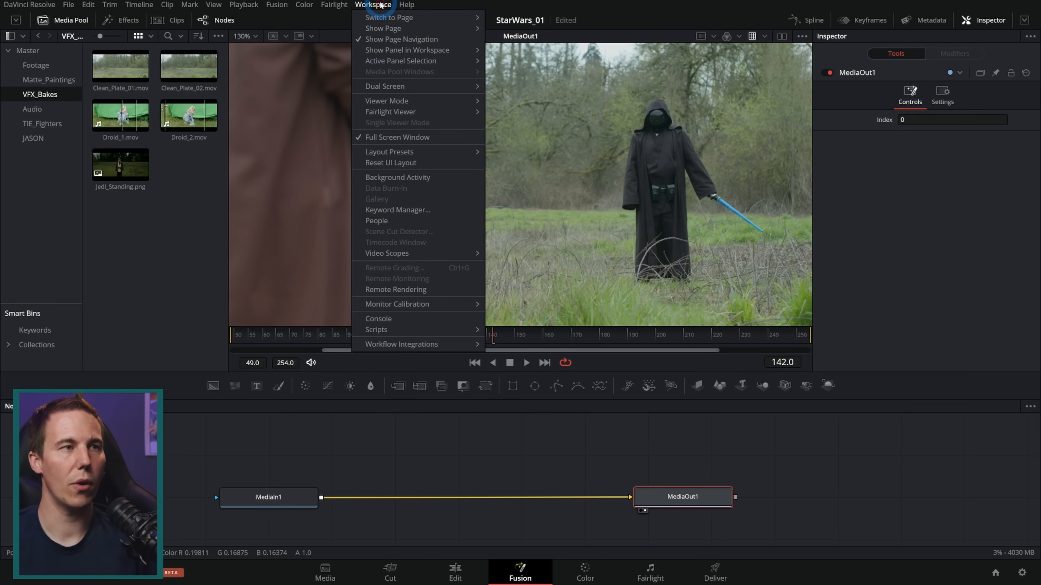
left_click(390, 47)
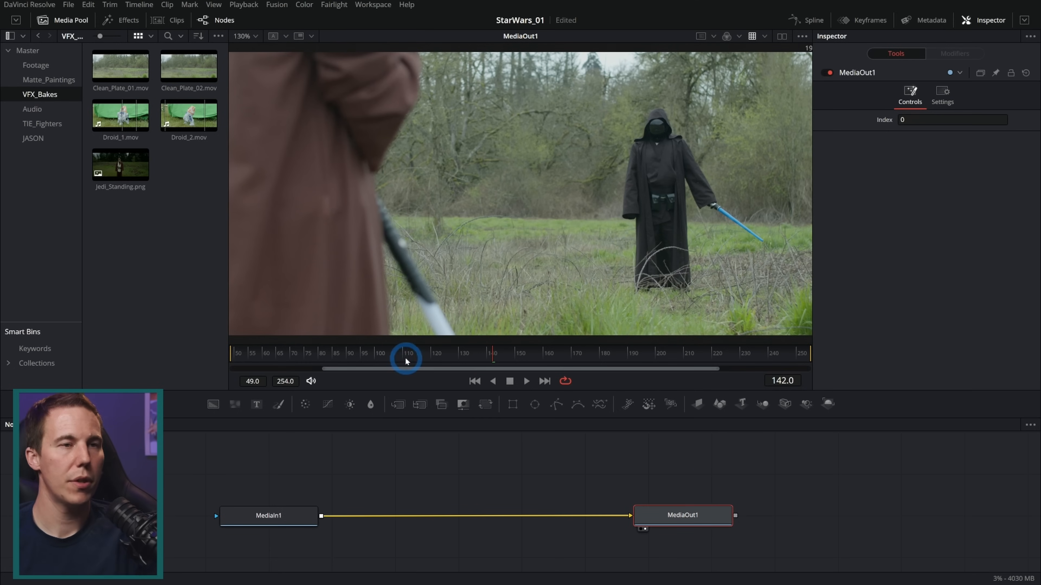
Scrub through the shot to examine how the foreground lightsaber, hand and robe move and overlap between frame 62 and frame 228
left_click_drag(373, 357, 474, 365)
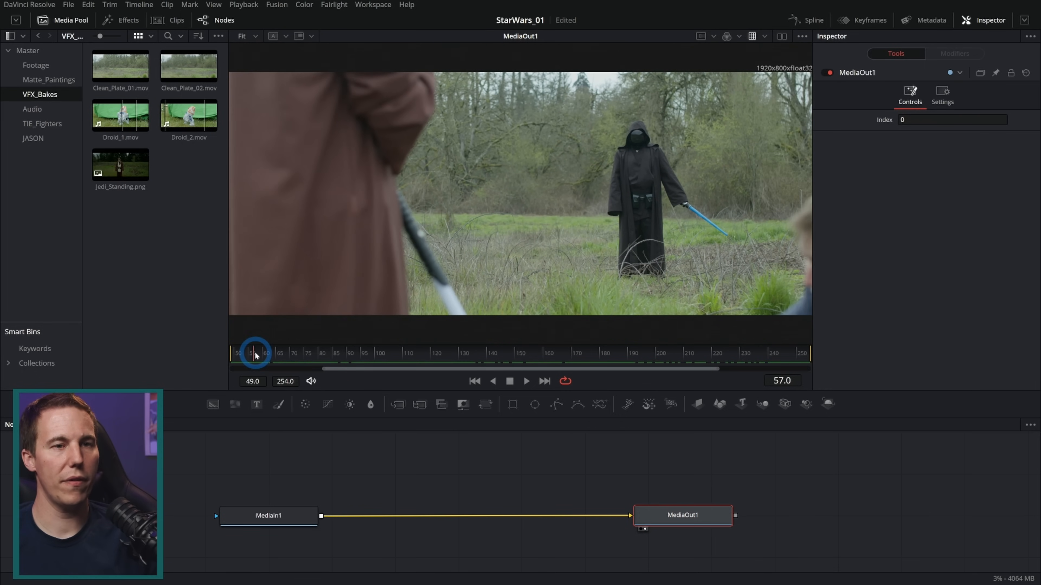
left_click_drag(256, 355, 268, 355)
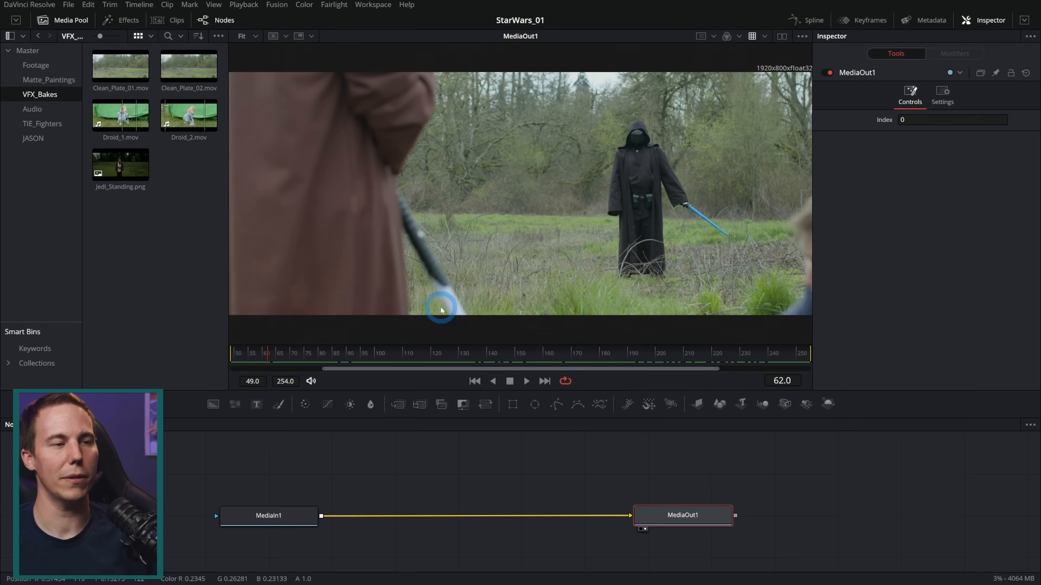
left_click_drag(298, 352, 669, 353)
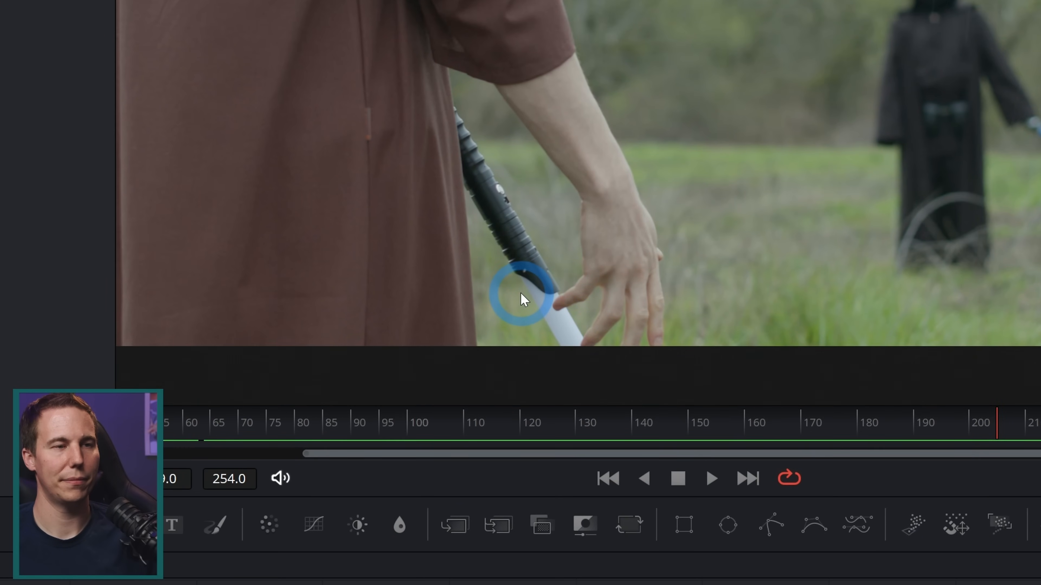
left_click_drag(520, 293, 639, 348)
left_click(409, 260)
left_click(416, 288)
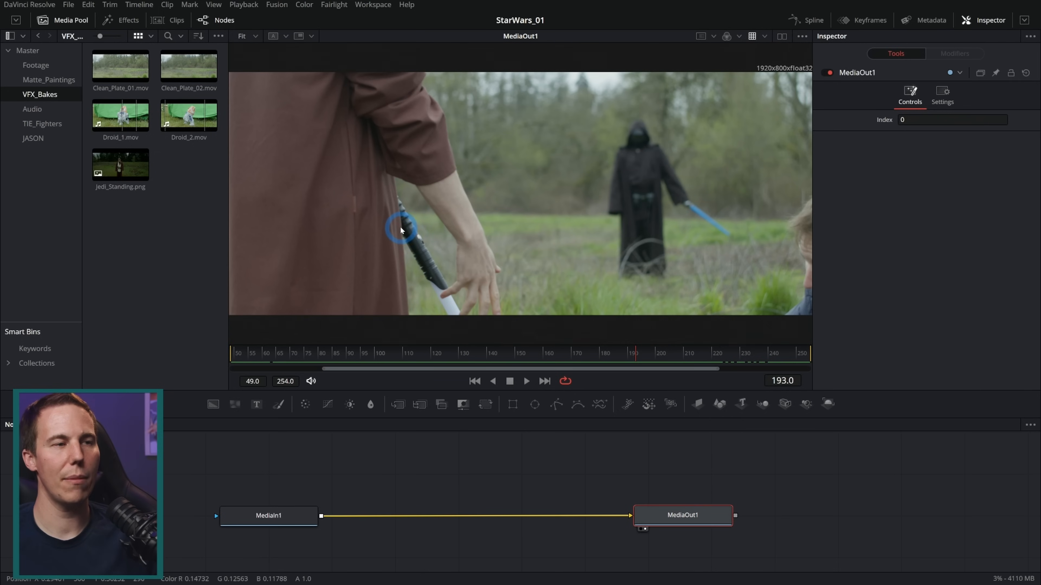
mouse_move(633, 355)
left_mouse_down()
mouse_move(704, 356)
mouse_move(642, 356)
left_mouse_up()
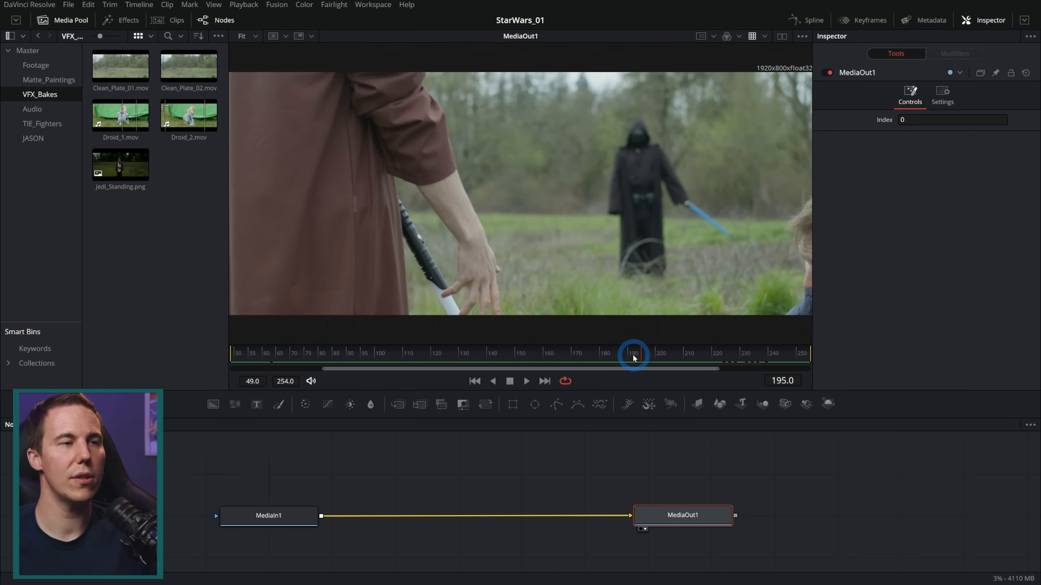
left_click_drag(626, 351, 540, 359)
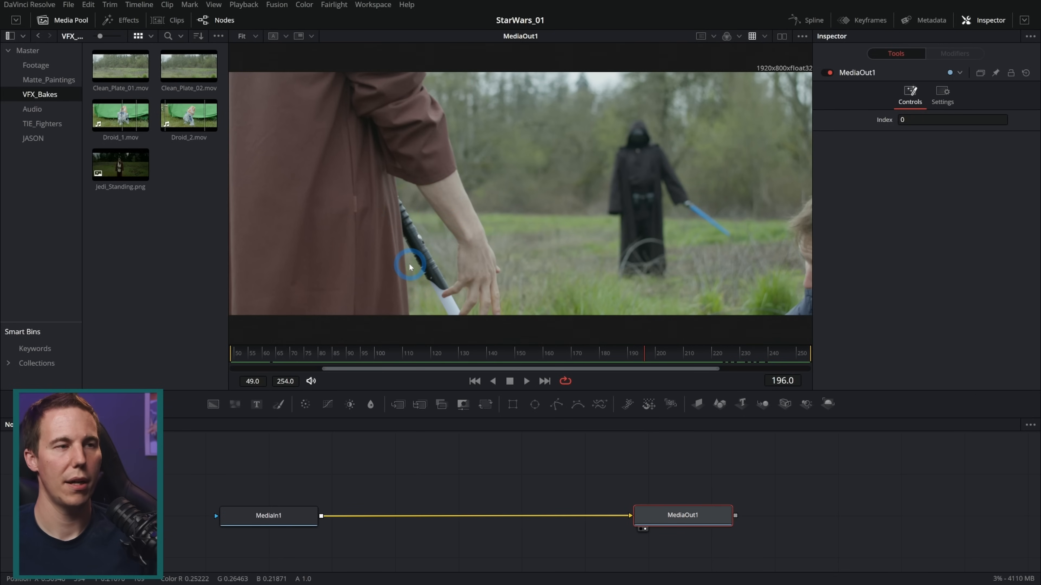
left_click_drag(663, 354, 734, 353)
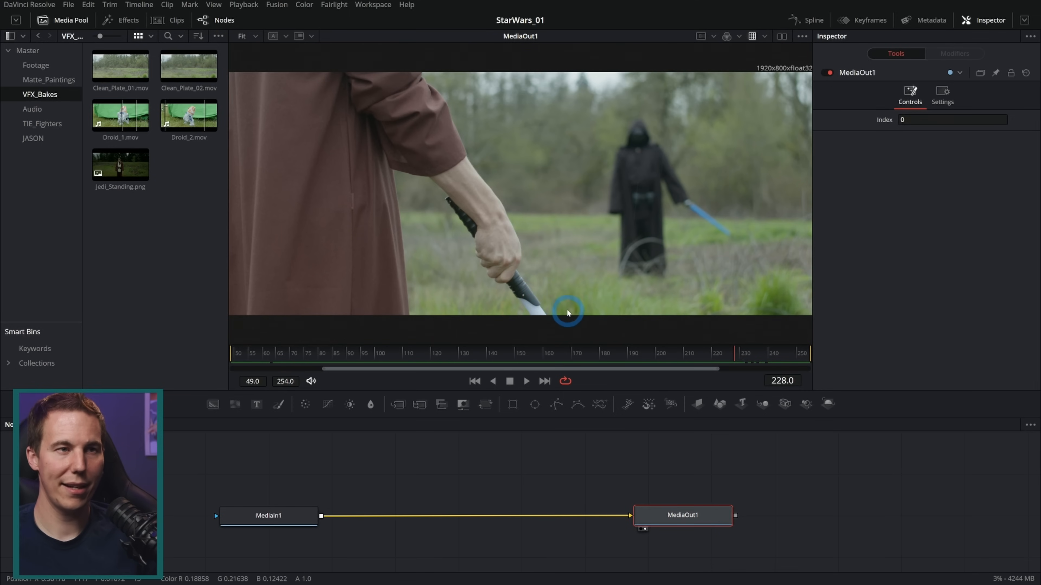
left_click_drag(728, 352, 688, 346)
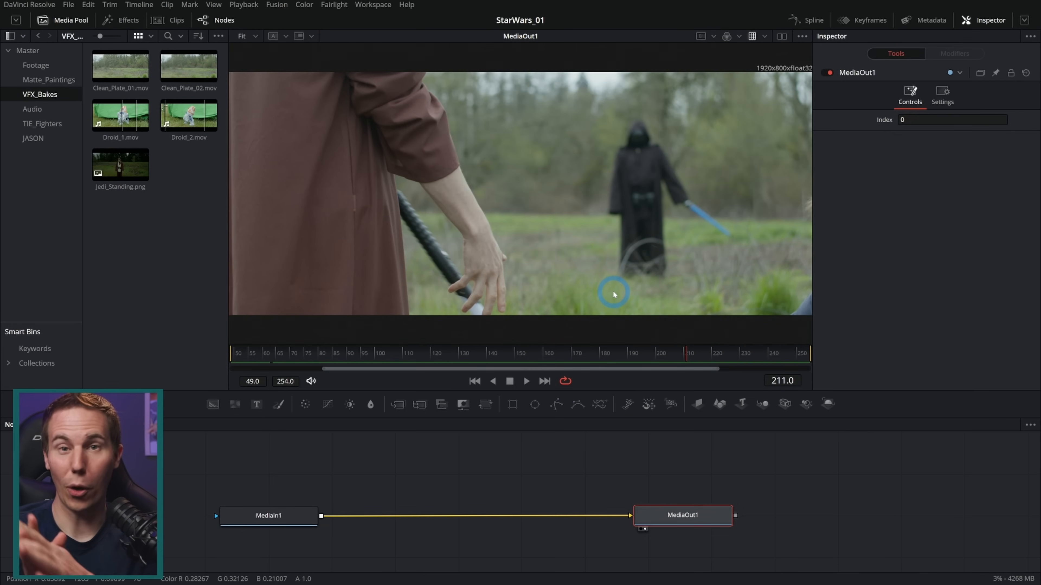
Bring Clean_Plate_01.mov and Clean_Plate_02.mov into the node graph and view each plate
left_click_drag(120, 65, 308, 469)
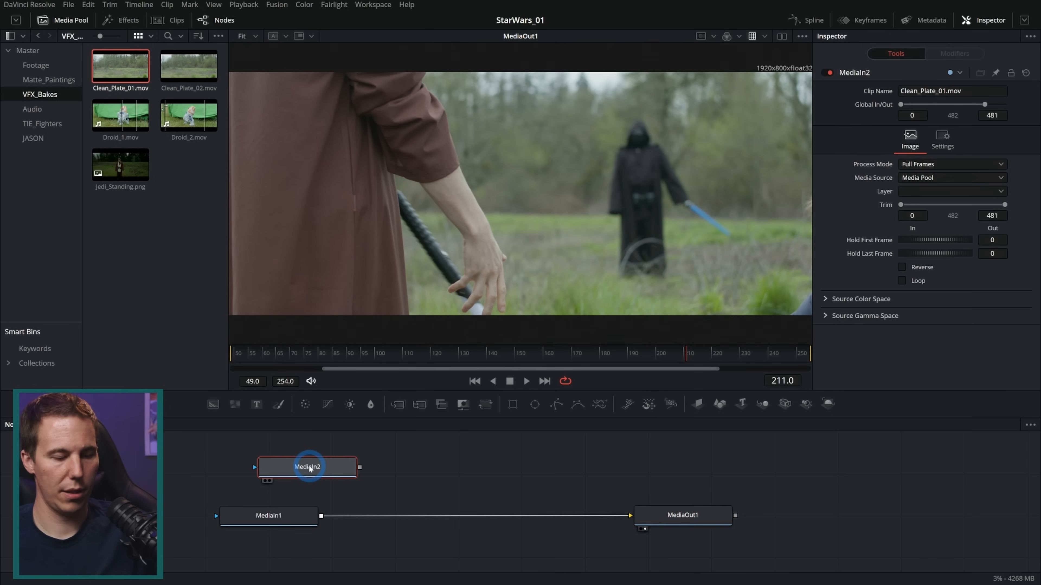
key("1")
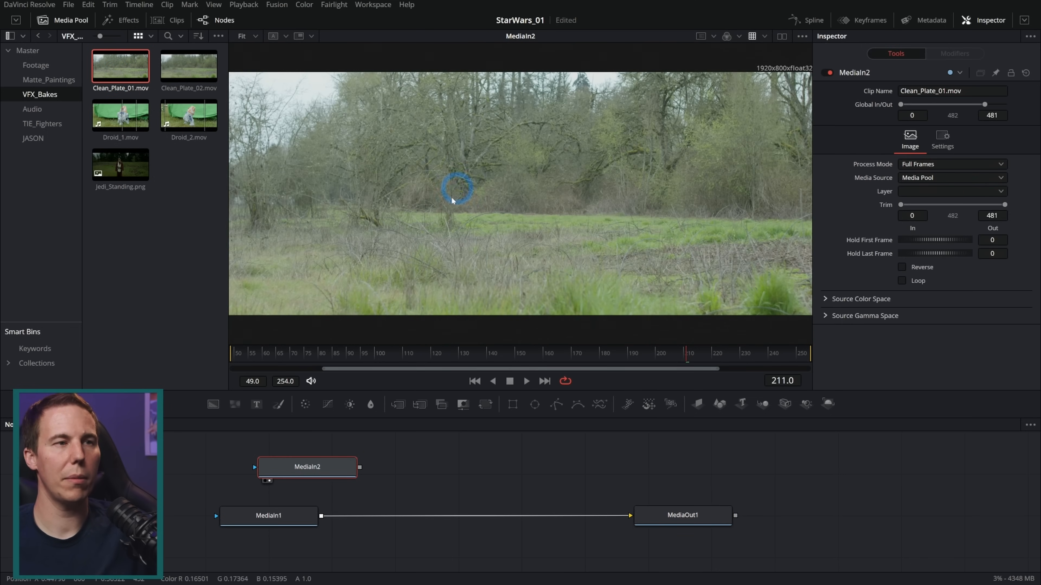
left_click_drag(188, 66, 424, 468)
key("1")
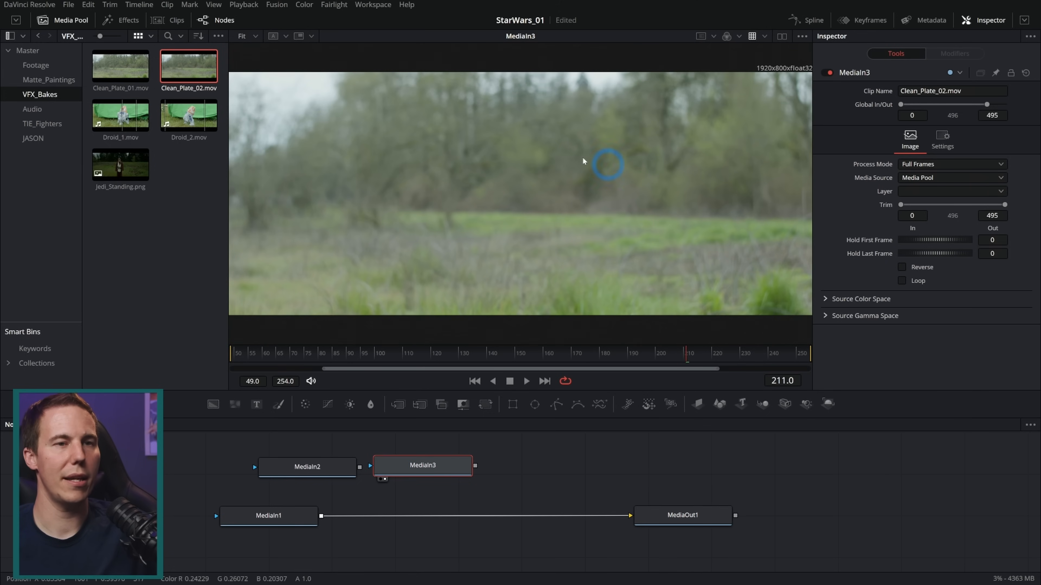
Delete both clean plate nodes and show MediaIn1 in the viewer
left_click(274, 468)
left_click(422, 470, "ctrl")
key("Delete")
left_click(269, 515)
key("1")
Scrub through MediaIn1 and examine the background figure and both lightsabers up close, stopping at frame 101
left_click_drag(295, 365, 731, 345)
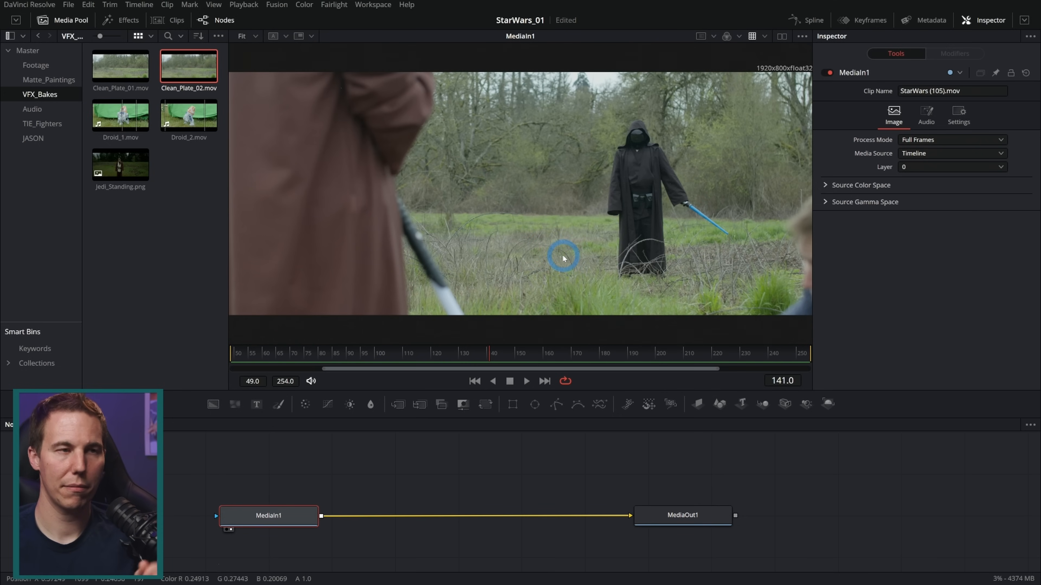
left_click(513, 354)
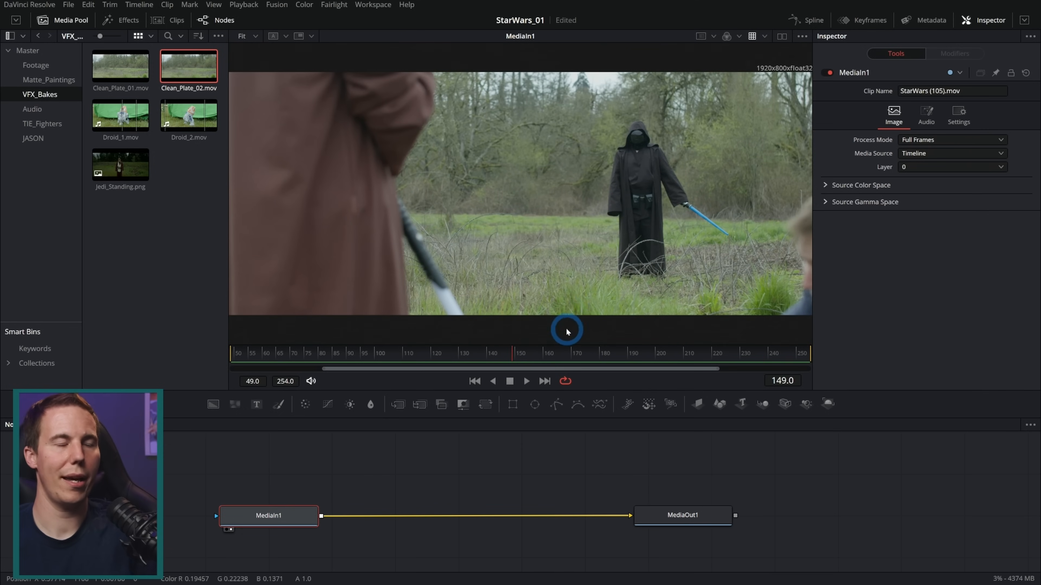
scroll(597, 232, "up", 4)
scroll(567, 226, "down", 2)
left_click_drag(668, 228, 480, 261)
scroll(352, 214, "up", 4)
left_click_drag(361, 197, 557, 303)
left_click_drag(514, 353, 715, 347)
left_click_drag(866, 344, 365, 349)
left_click_drag(430, 344, 377, 353)
scroll(609, 280, "down", 6)
left_click_drag(599, 282, 541, 237)
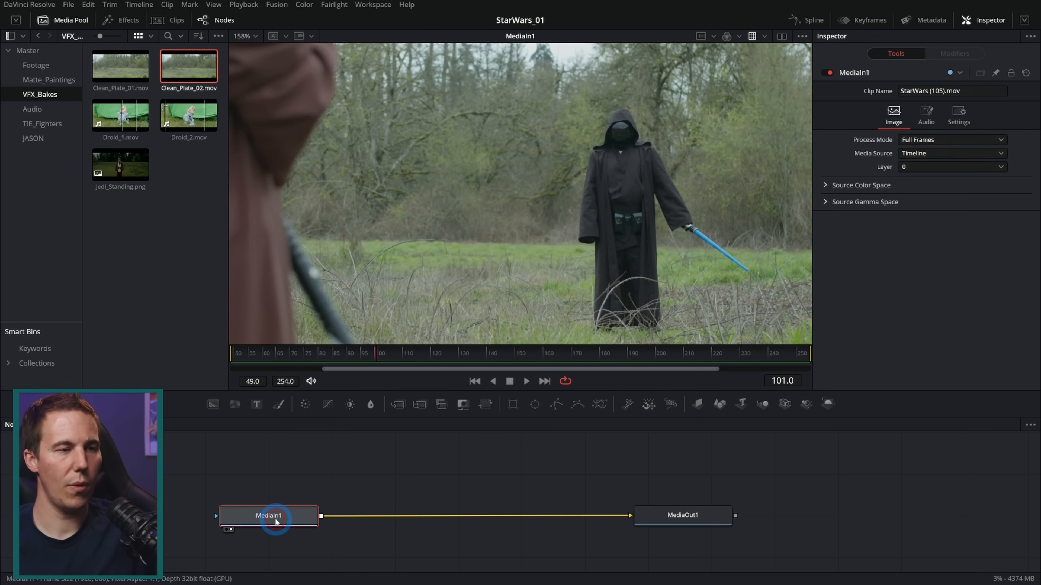
Add a Planar Tracker node between MediaIn1 and MediaOut1
key("shift+space")
type("plan")
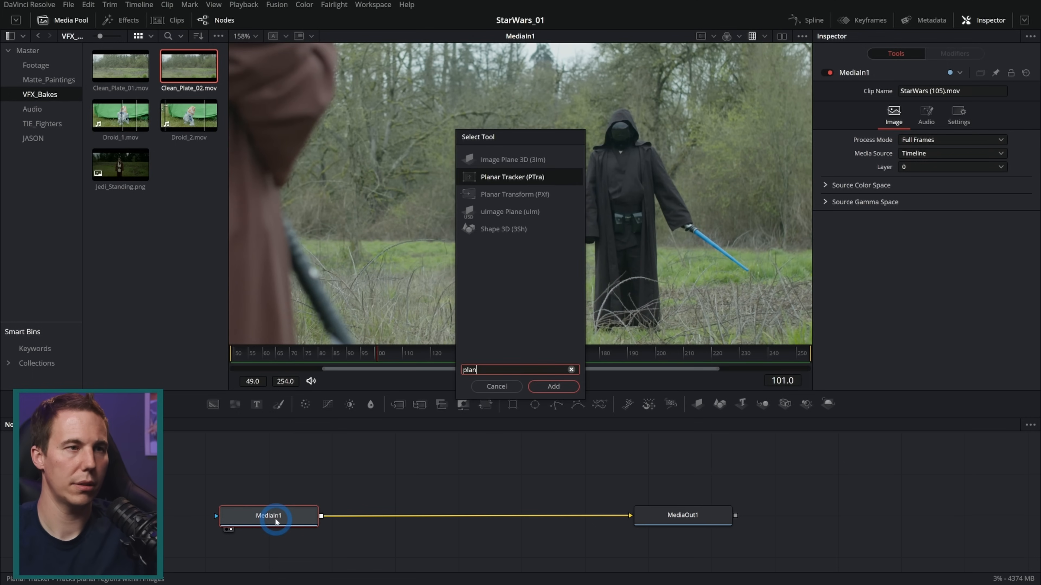
key("Return")
Draw a closed tracking pattern around the background trees between the foreground robe and the black-robed figure
scroll(410, 160, "down", 3)
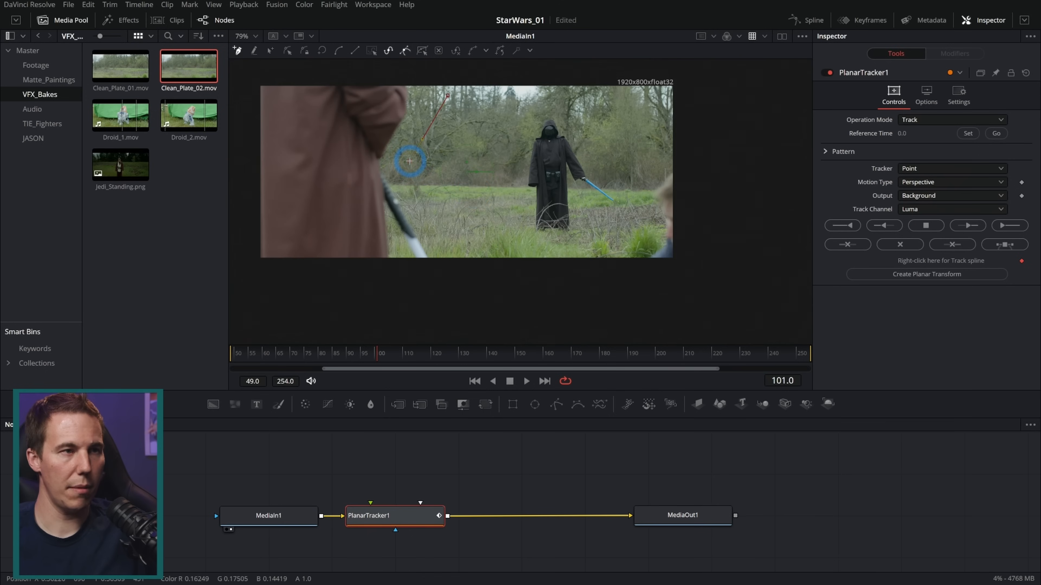
left_click(491, 202)
left_click(543, 93)
left_click(479, 86)
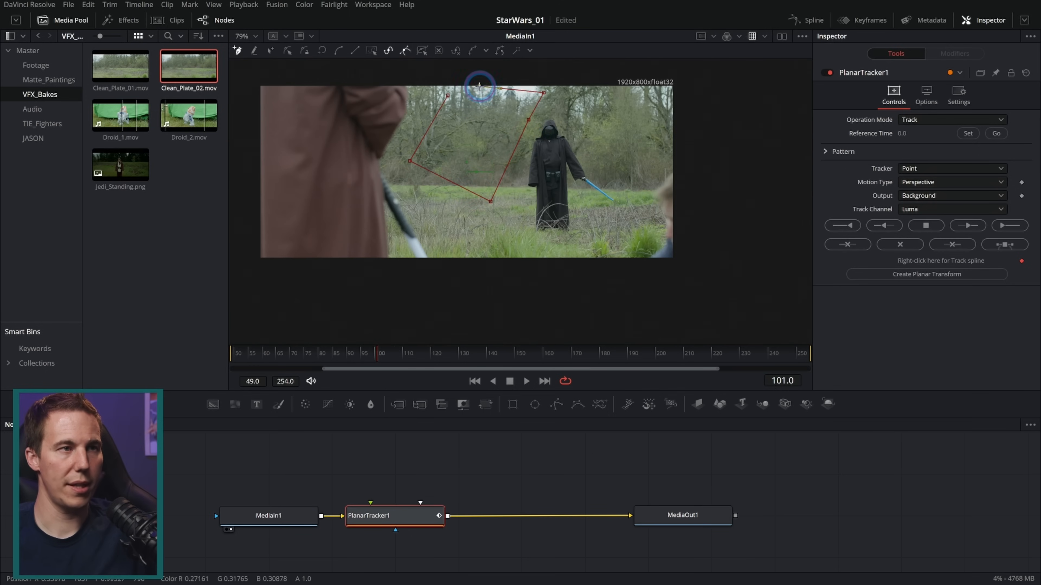
left_click(448, 97)
Set the planar tracker's motion type to Translation
scroll(463, 106, "up", 3)
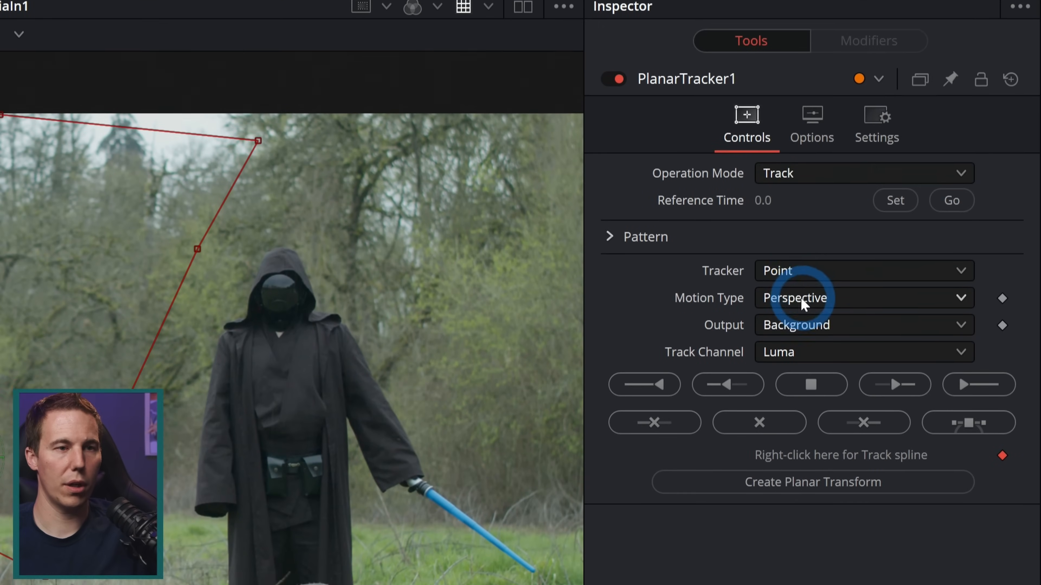
left_click(803, 302)
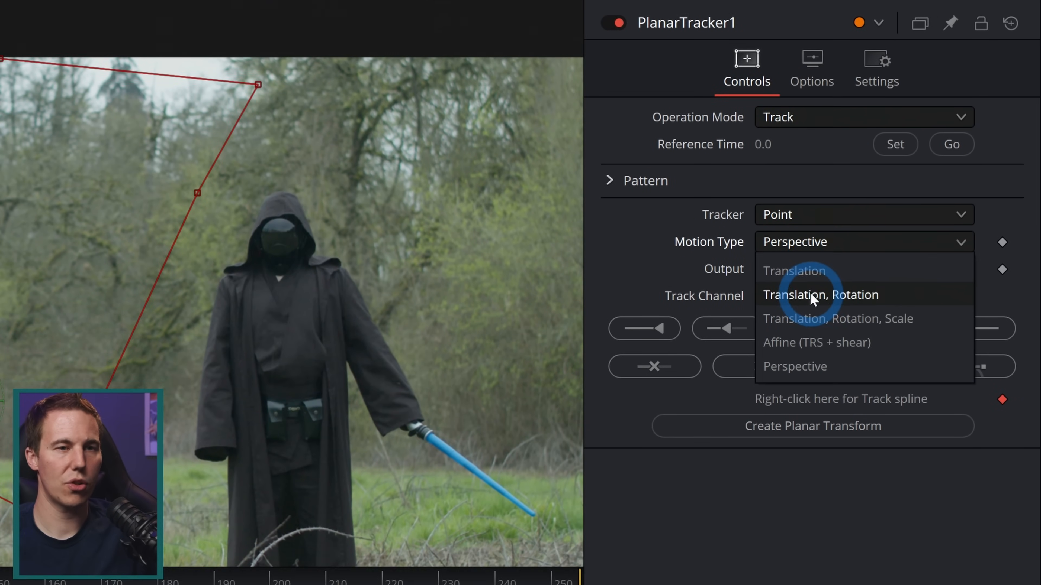
left_click(803, 273)
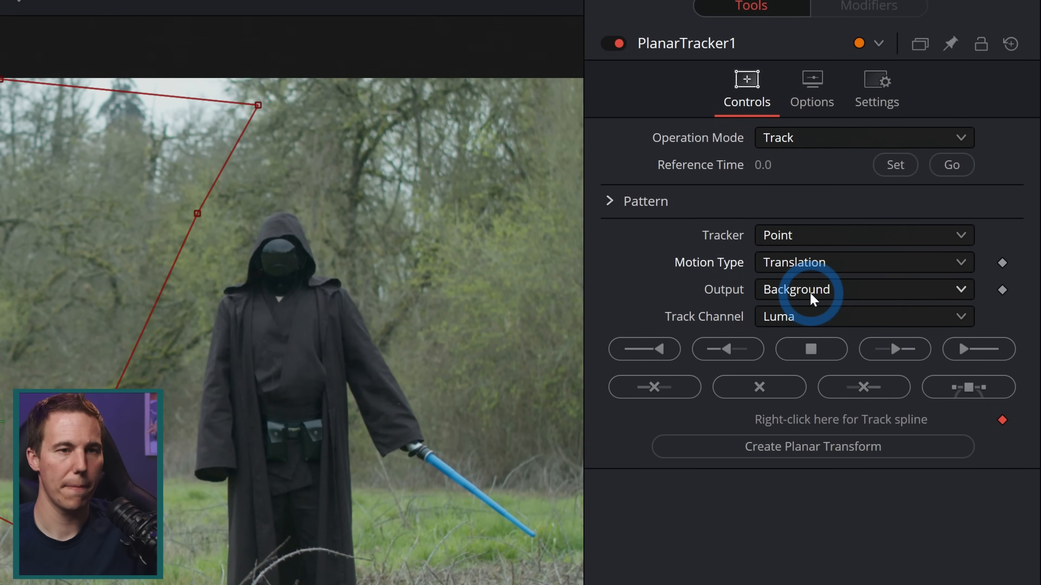
Track the background pattern to both ends of the shot from reference frame 101 with motion type Translation, Rotation
left_click(816, 267)
left_click(824, 315)
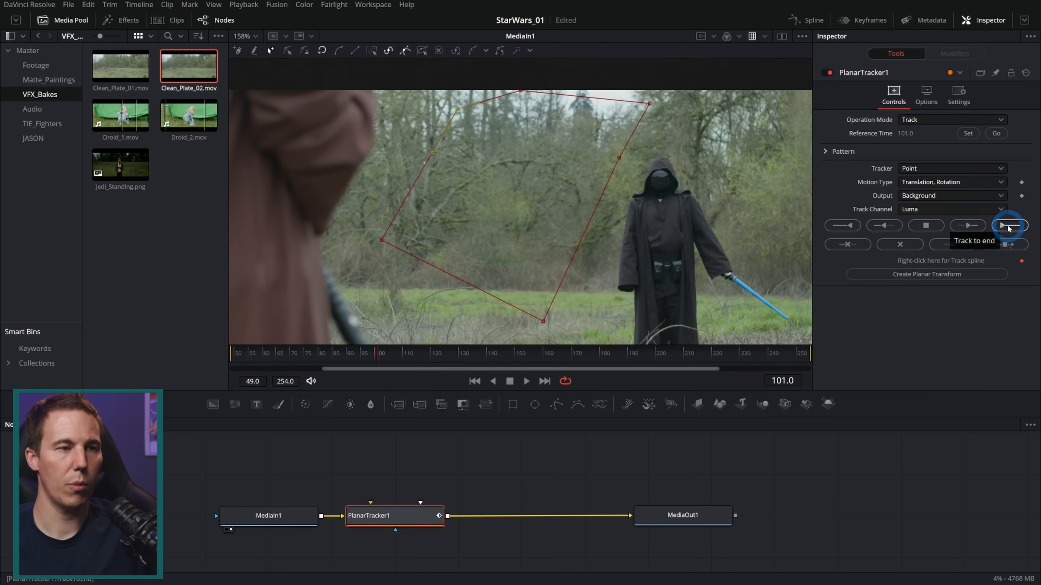
left_click(978, 442)
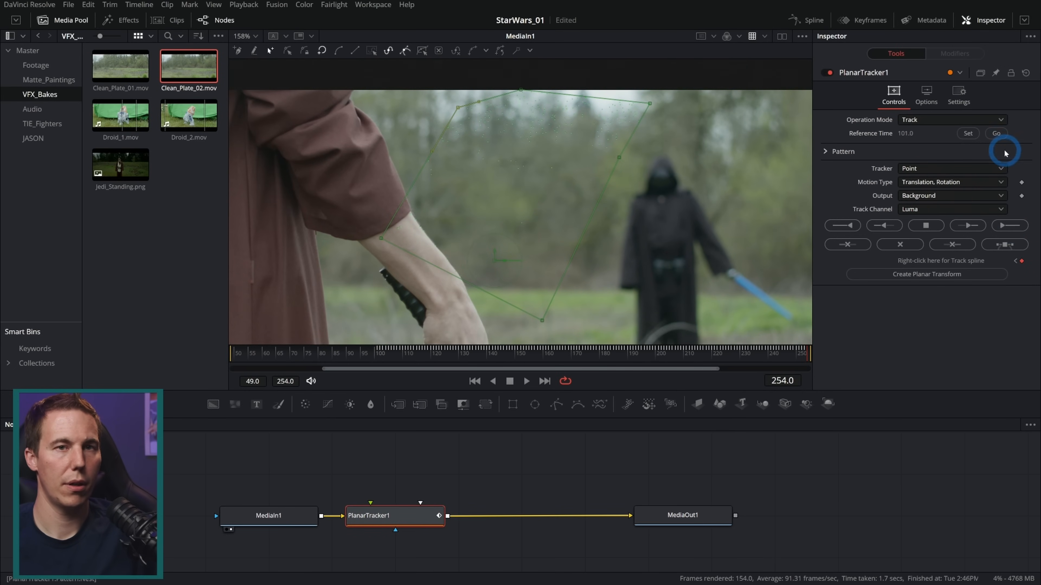
left_click(996, 134)
left_click(848, 226)
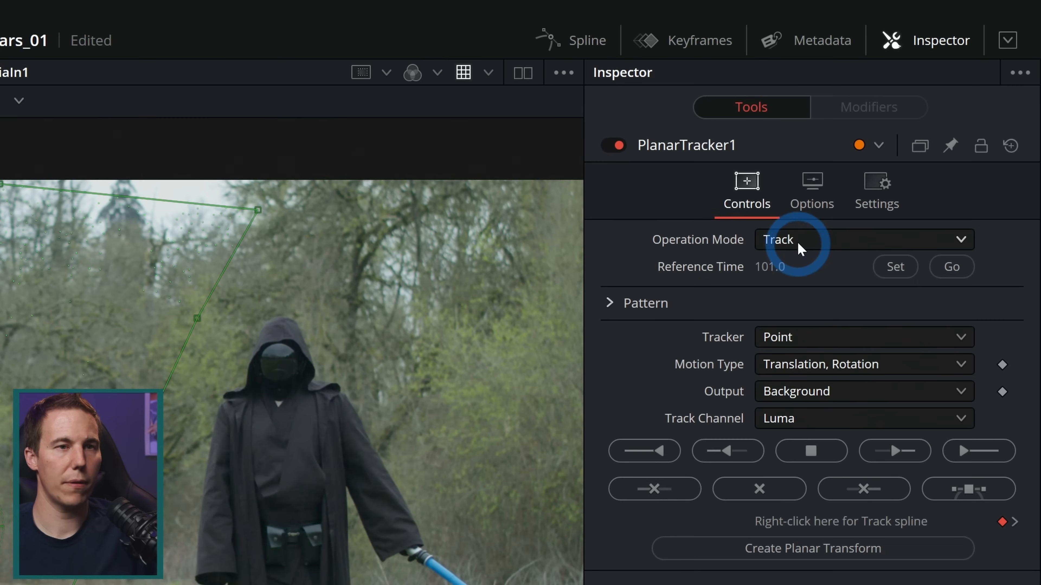
Switch the planar tracker to Steady mode and scrub through MediaOut1 to examine the stabilized background
left_click(797, 241)
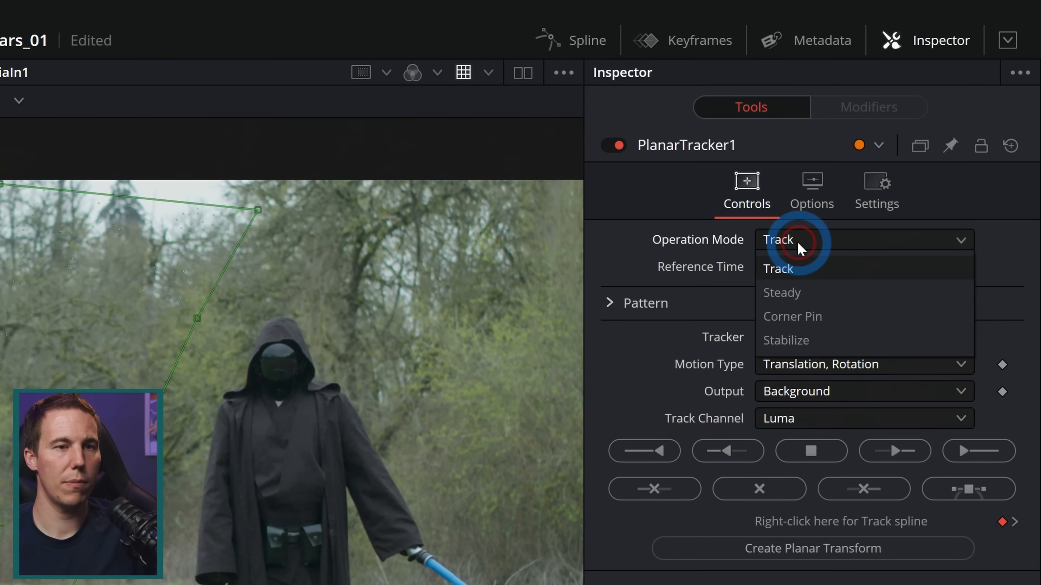
left_click(796, 289)
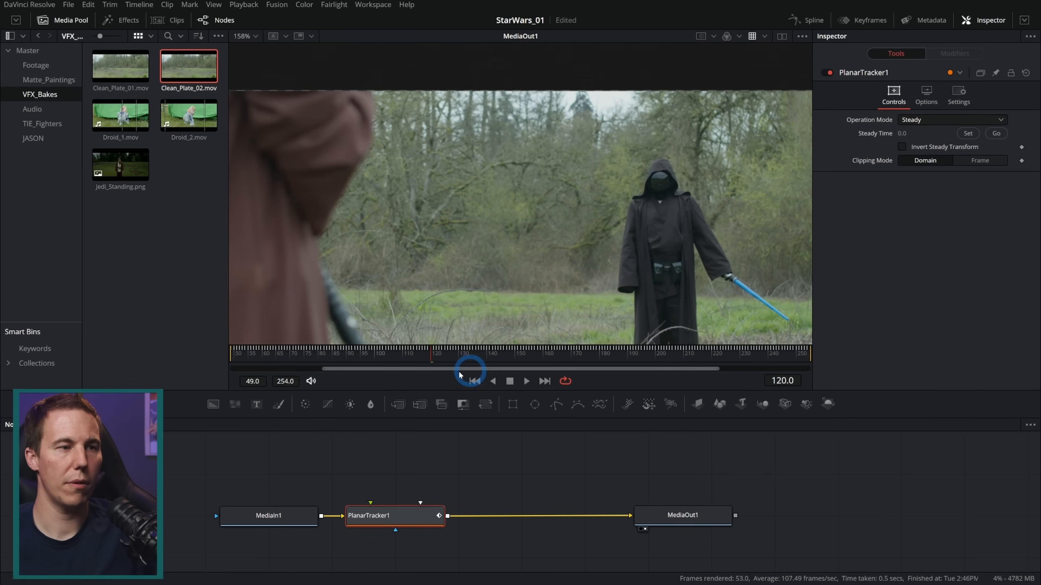
left_click_drag(464, 361, 259, 357)
left_click_drag(504, 344, 308, 339)
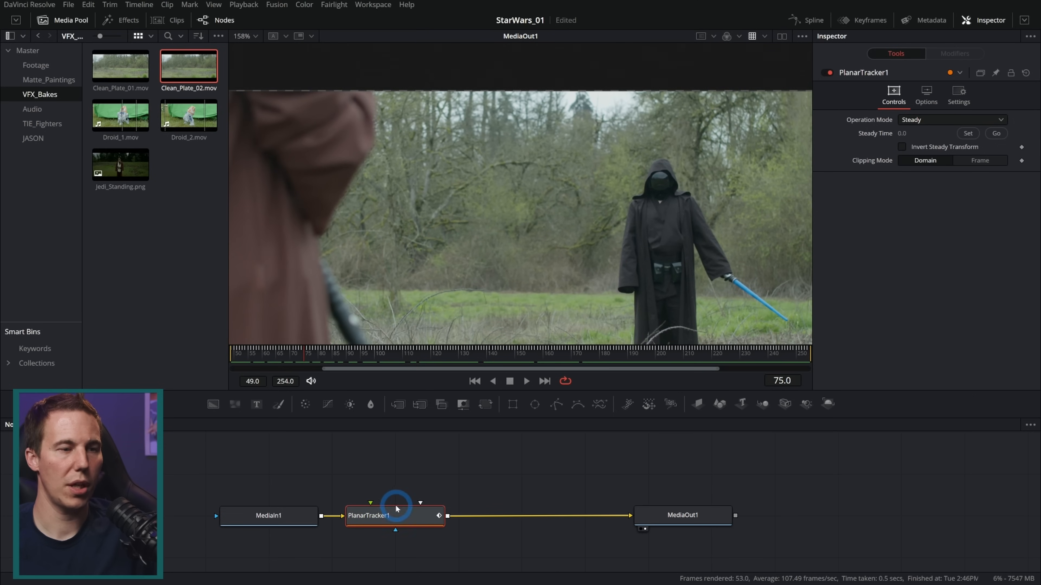
Return the planar tracker to Track mode and set its motion type to Translation
left_click(928, 119)
left_click(928, 131)
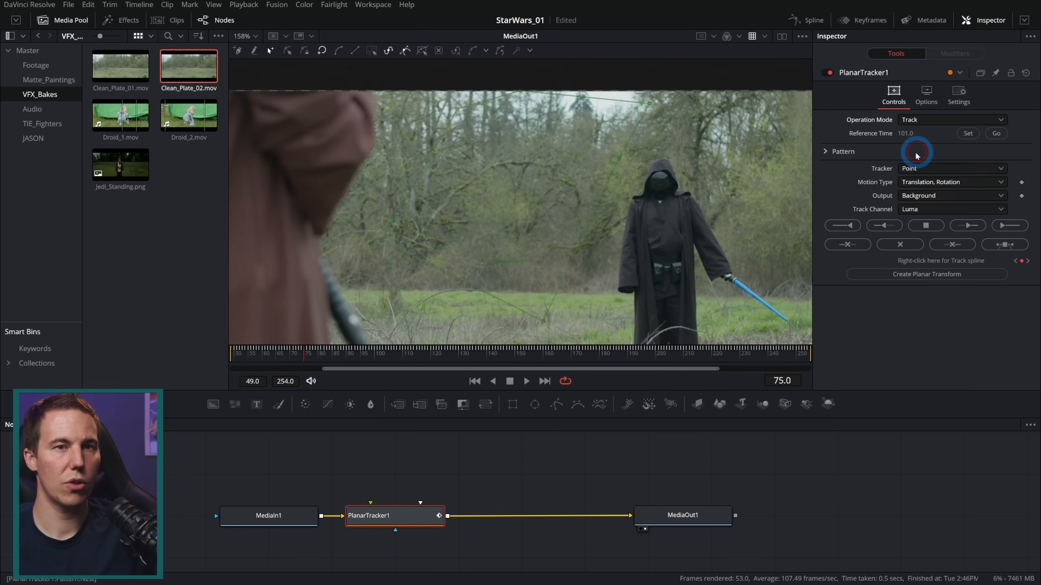
left_click(921, 186)
left_click(922, 197)
Retrack the background pattern forward to the last frame and backward to the first frame from reference frame 101
left_click_drag(425, 344, 528, 337)
left_click(995, 134)
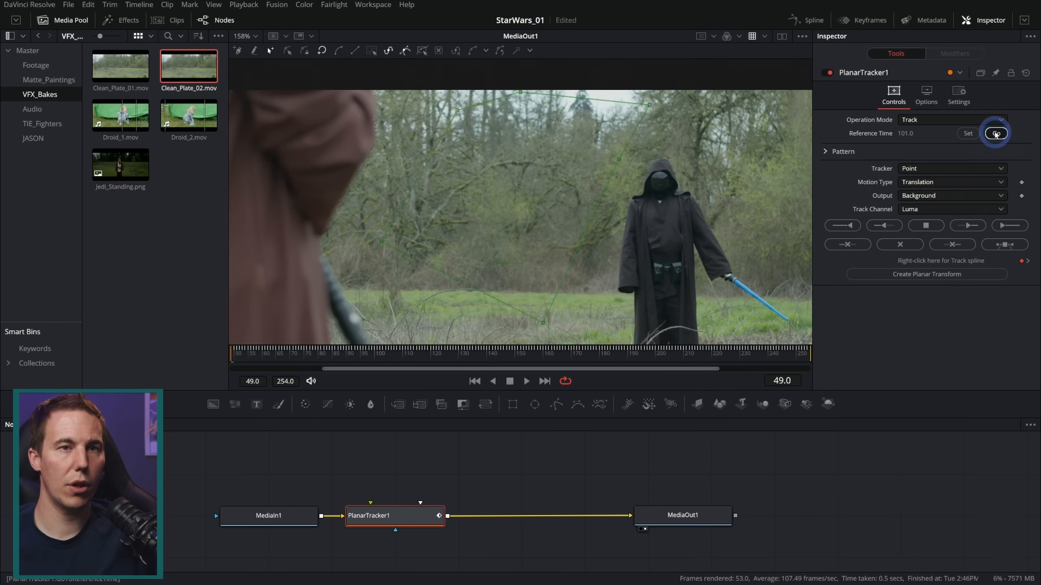
left_click(1000, 227)
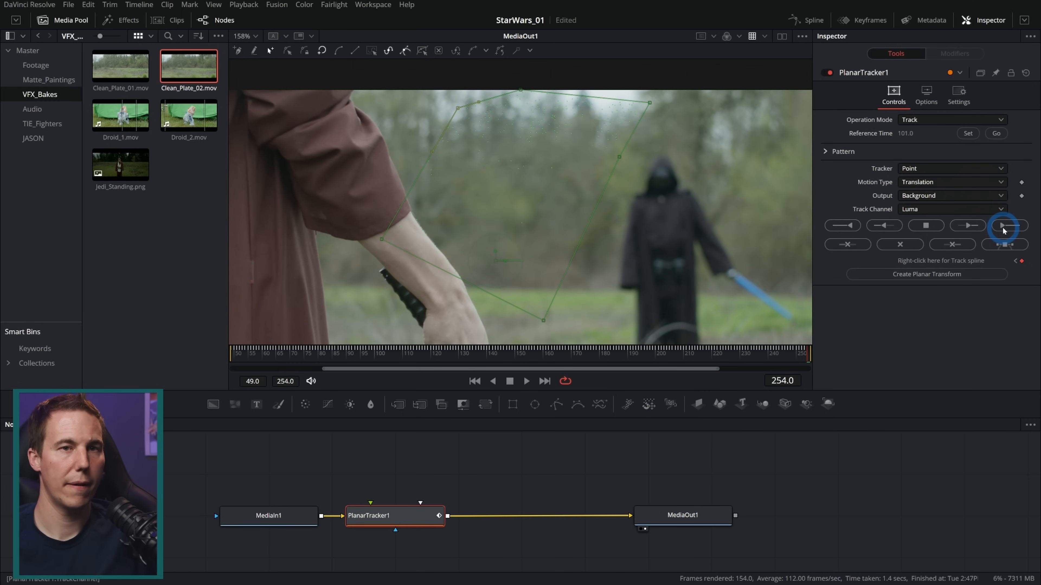
left_click(997, 134)
left_click(884, 225)
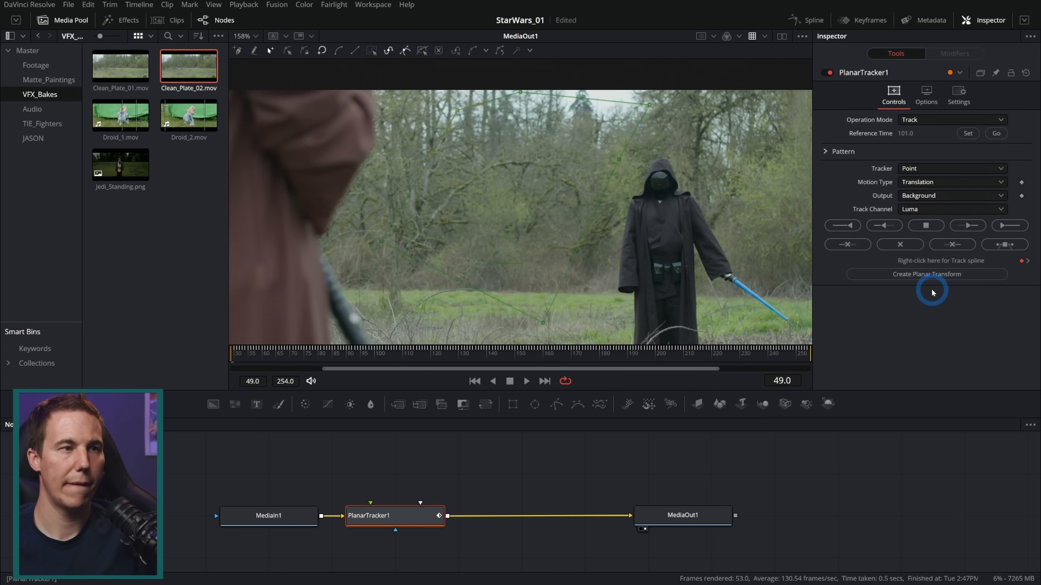
Switch the planar tracker to Steady mode, then mute the audio and check the background's steadiness up close across the shot
left_click(920, 120)
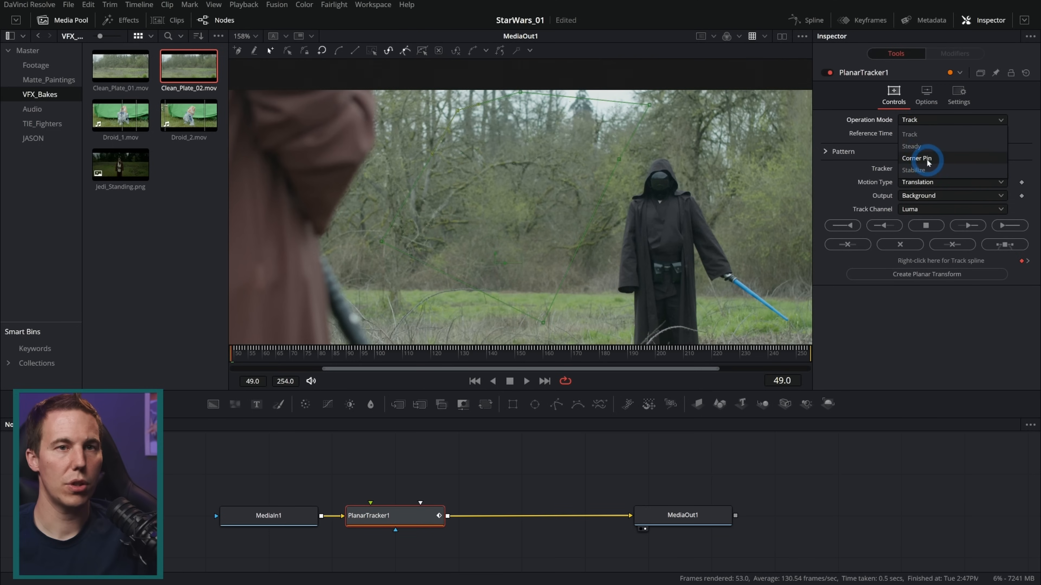
left_click(917, 146)
left_click(528, 381)
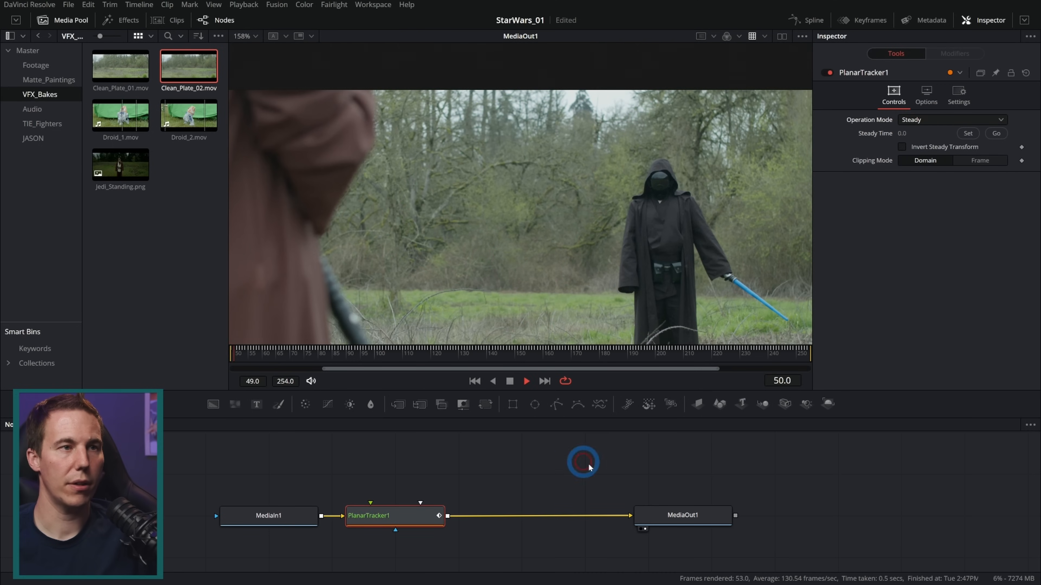
left_click(510, 381)
left_click(312, 380)
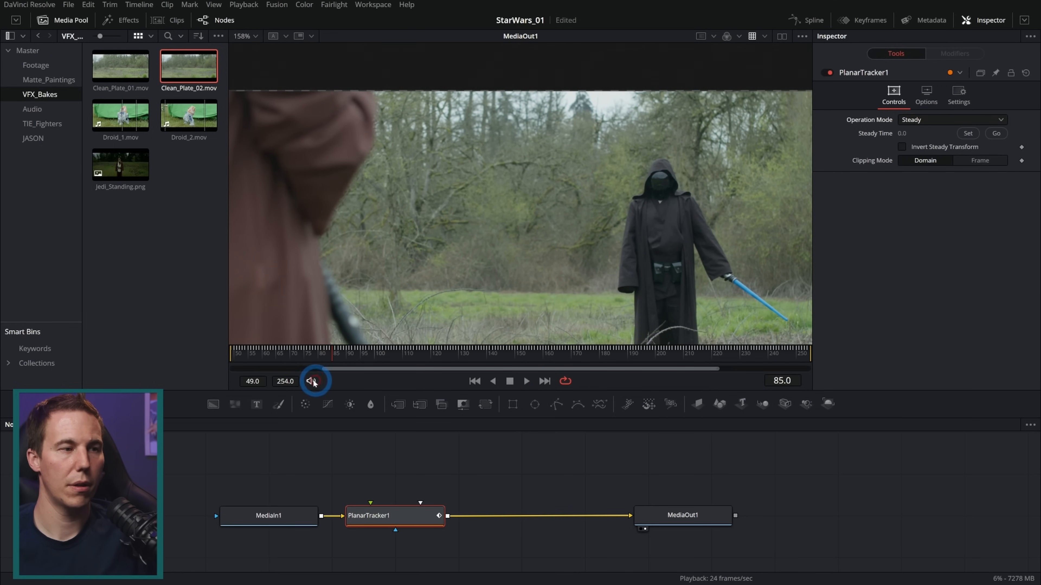
left_click_drag(340, 354, 389, 336)
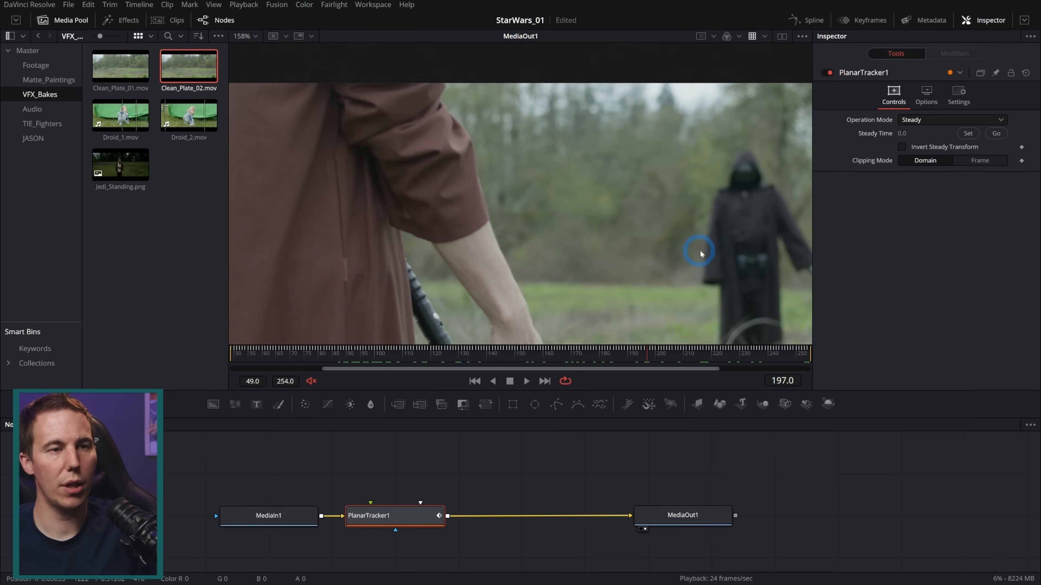
scroll(715, 257, "up", 5)
left_click_drag(687, 282, 808, 325)
left_click_drag(651, 355, 794, 339)
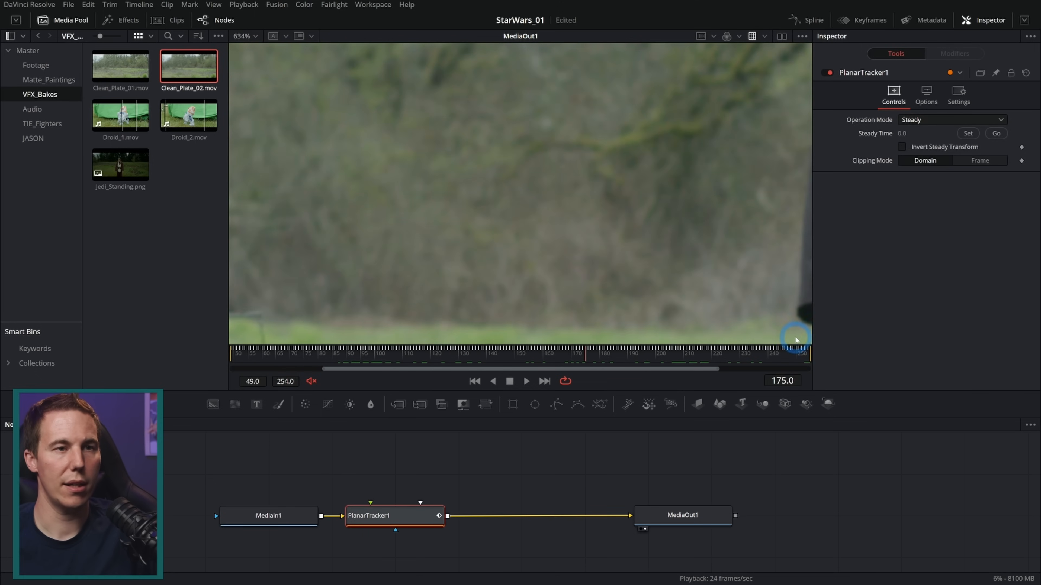
left_click_drag(866, 332, 461, 363)
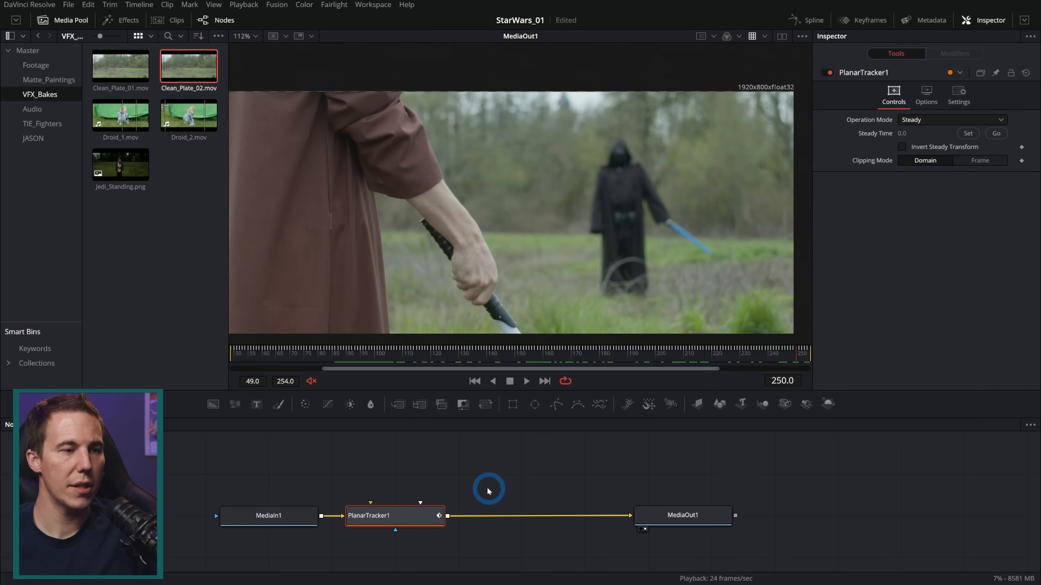
Add a Transform node between PlanarTracker1 and MediaOut1
key("shift+space")
type("plan")
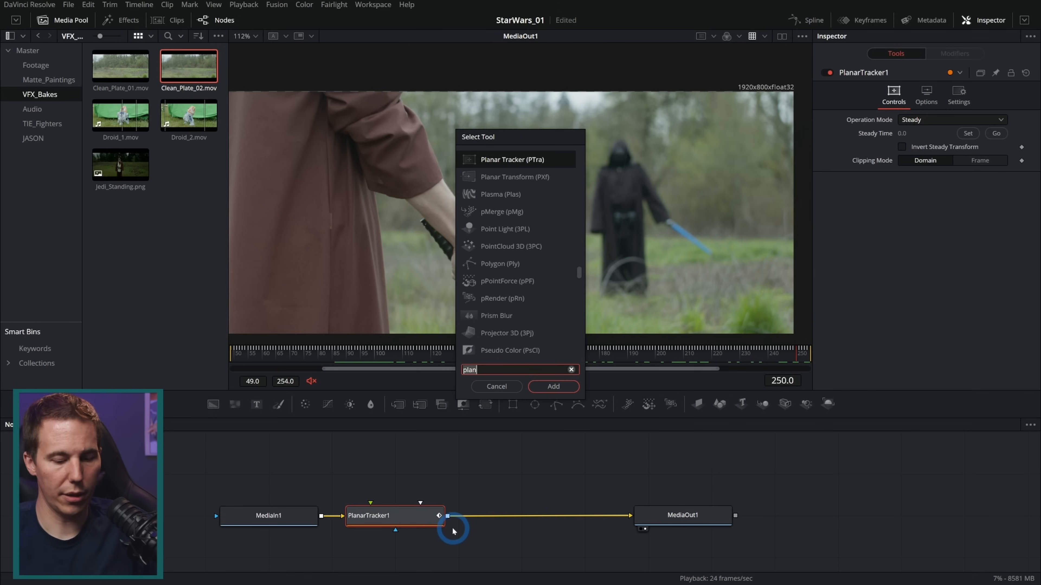
type("tran")
key("Return")
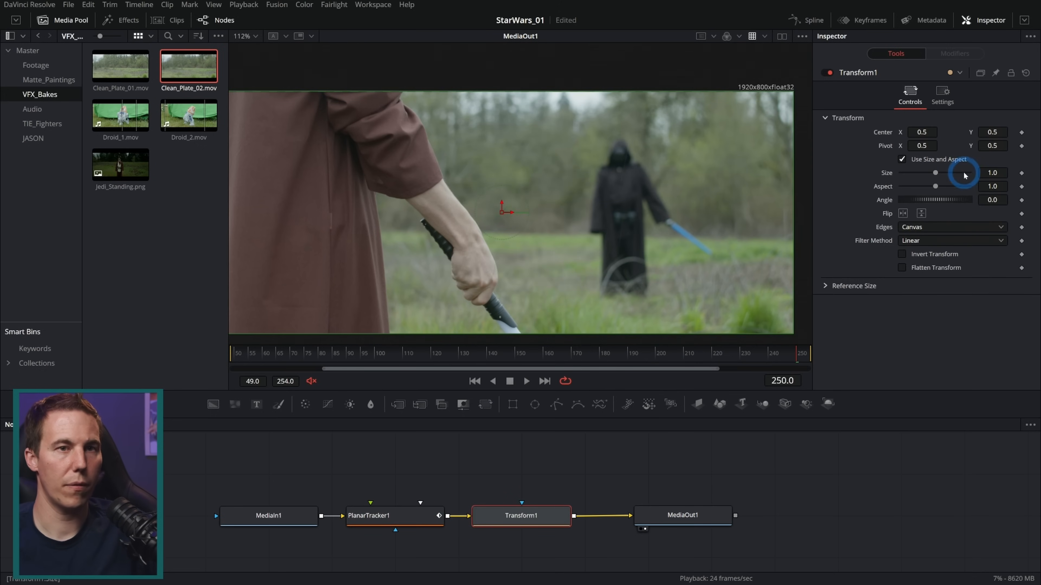
Set the Transform node's size to 1.02 and check the frame edges across the shot
left_click_drag(996, 175, 1002, 175)
left_click_drag(579, 351, 742, 348)
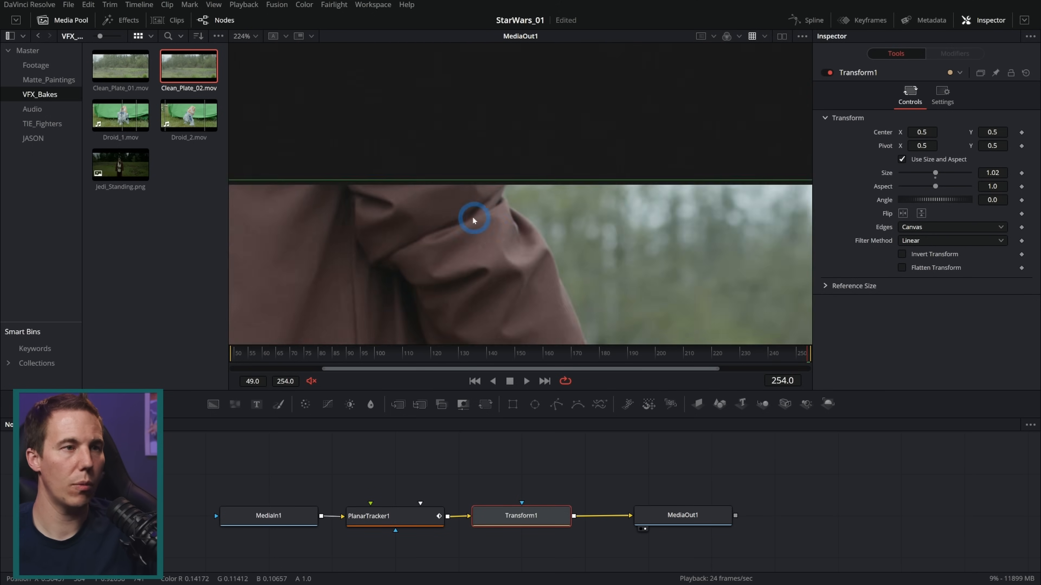
scroll(477, 217, "up", 2)
scroll(518, 208, "up", 2)
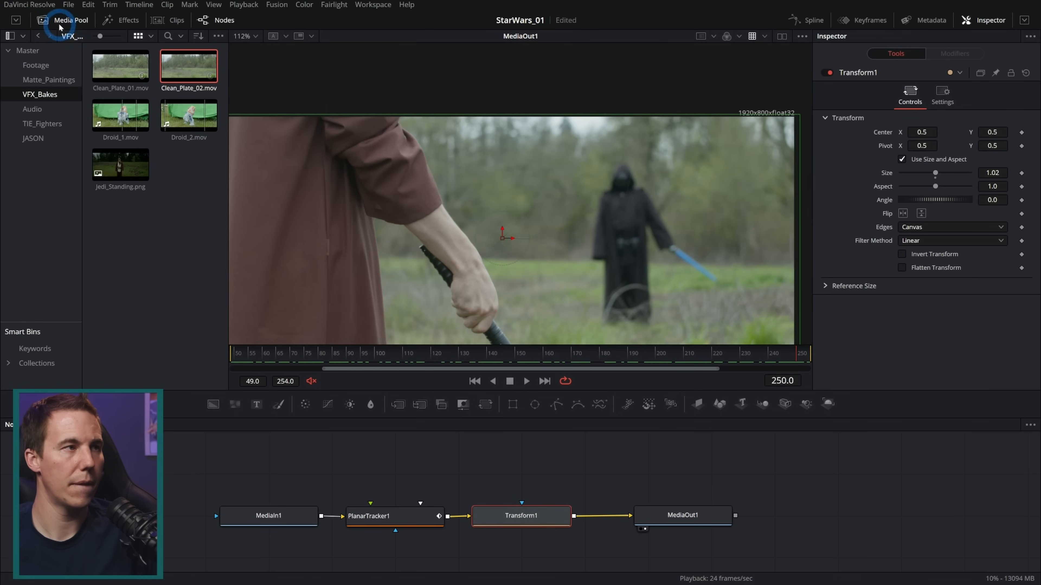
left_click(60, 22)
left_click_drag(416, 252, 485, 196)
scroll(468, 201, "up", 2)
left_click_drag(582, 175, 550, 194)
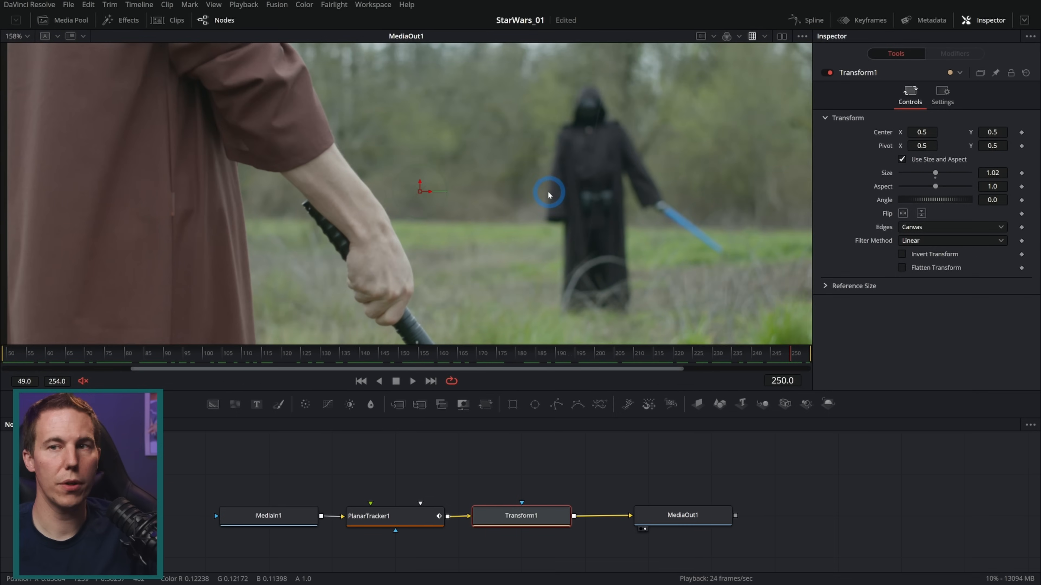
left_click_drag(332, 354, 406, 355)
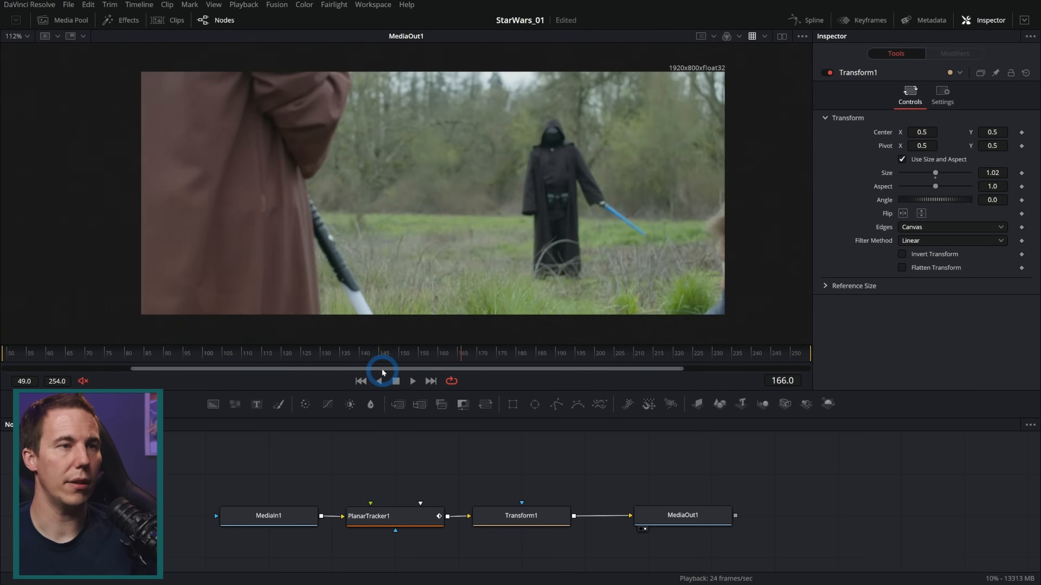
Bring Clean_Plate_01.mov into the node graph between Transform1 and MediaOut1 and rename its node Sharp_Clean
left_click_drag(615, 474, 451, 478)
left_click_drag(521, 517, 648, 520)
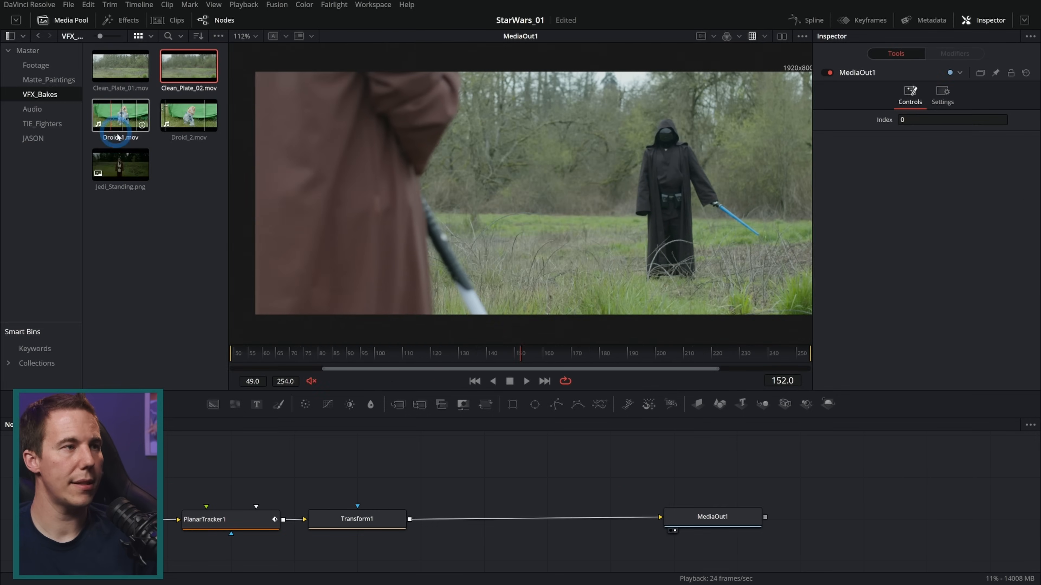
left_click(144, 80)
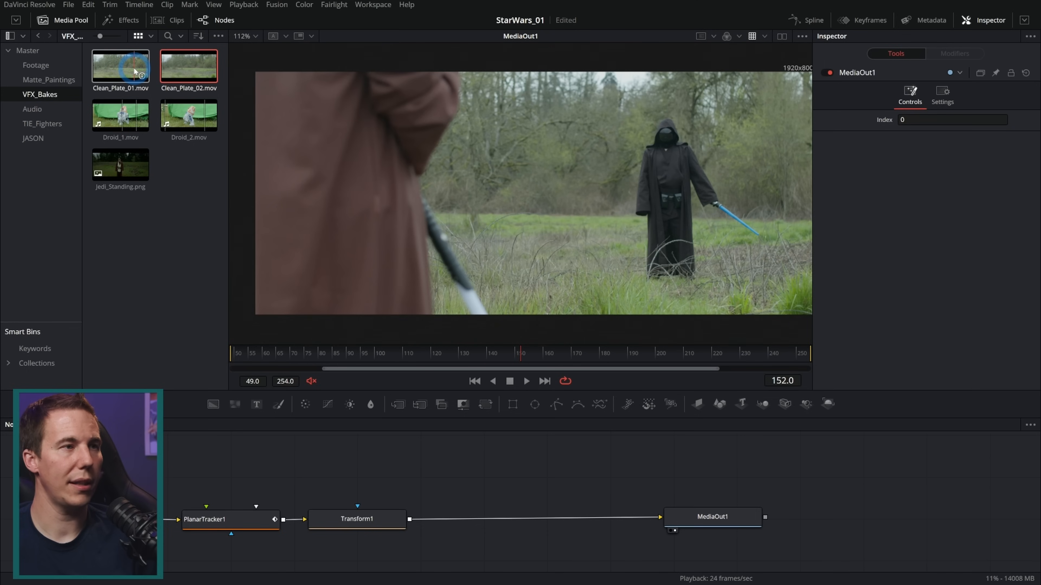
left_click(173, 72)
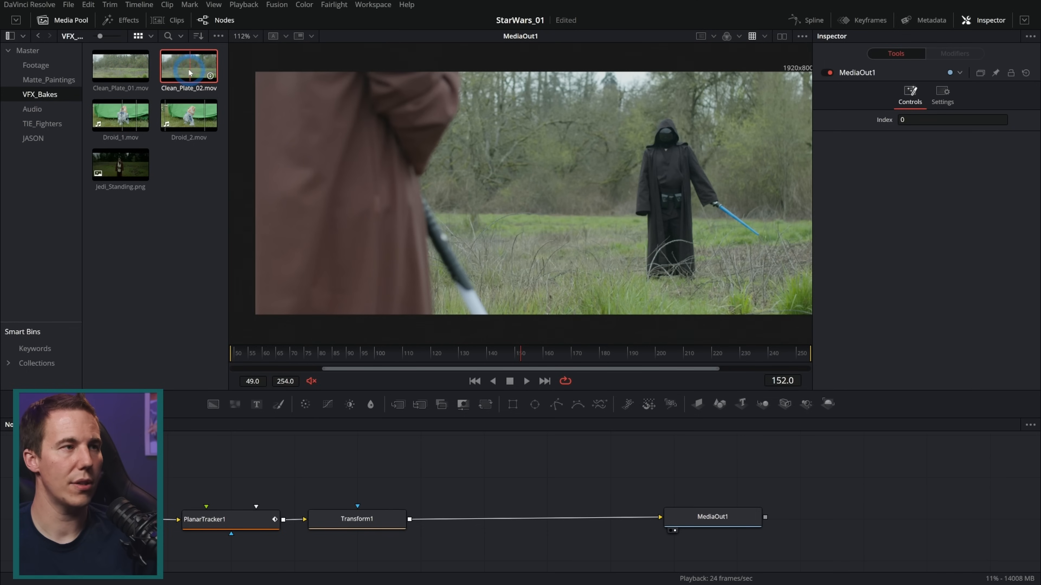
left_click_drag(120, 66, 472, 478)
left_click(66, 20)
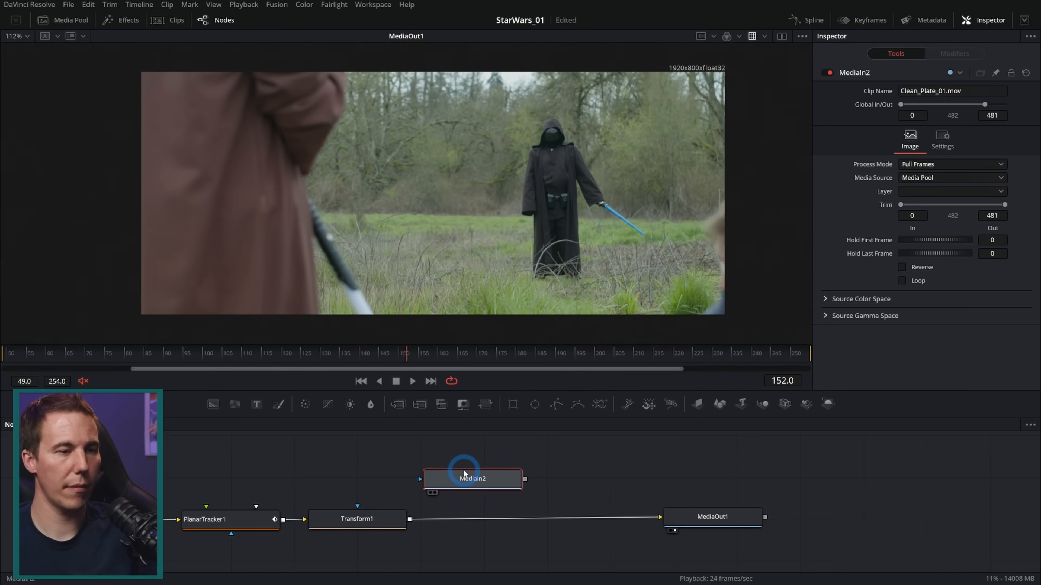
key("F2")
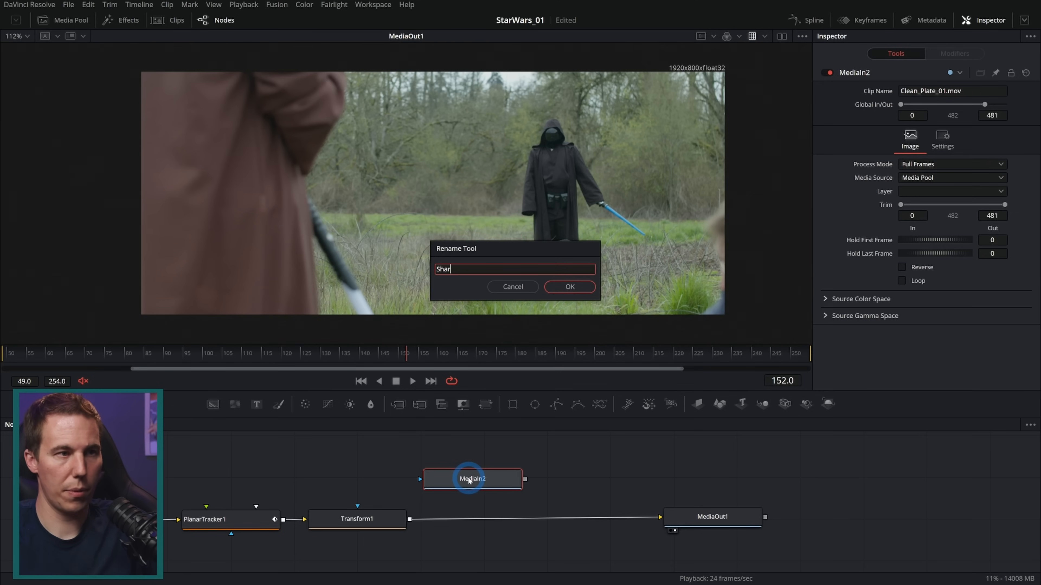
key("Return")
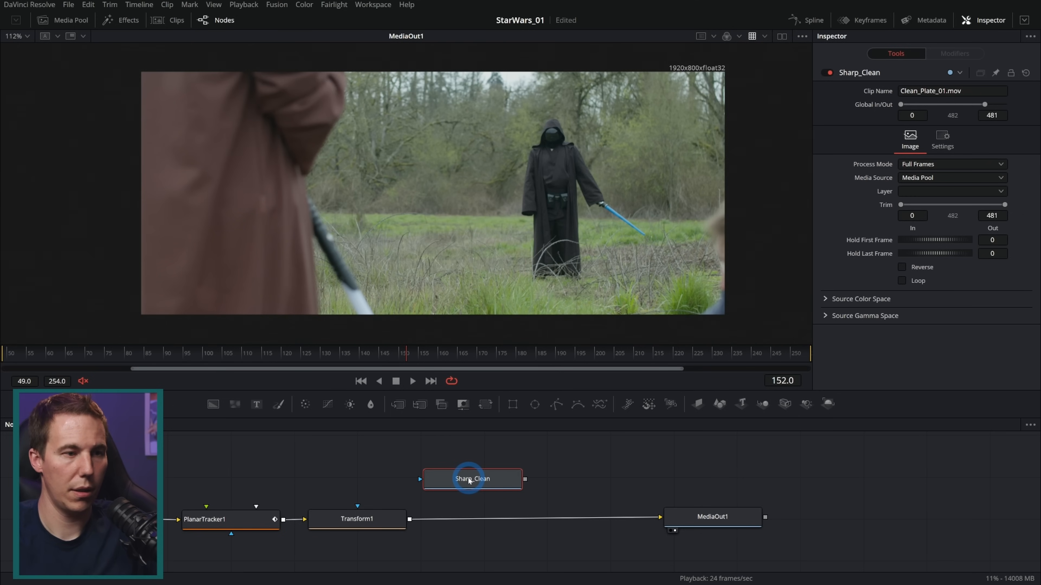
Show Sharp_Clean in a second, narrow viewer beside the larger MediaOut1 view
left_click(781, 36)
key("1")
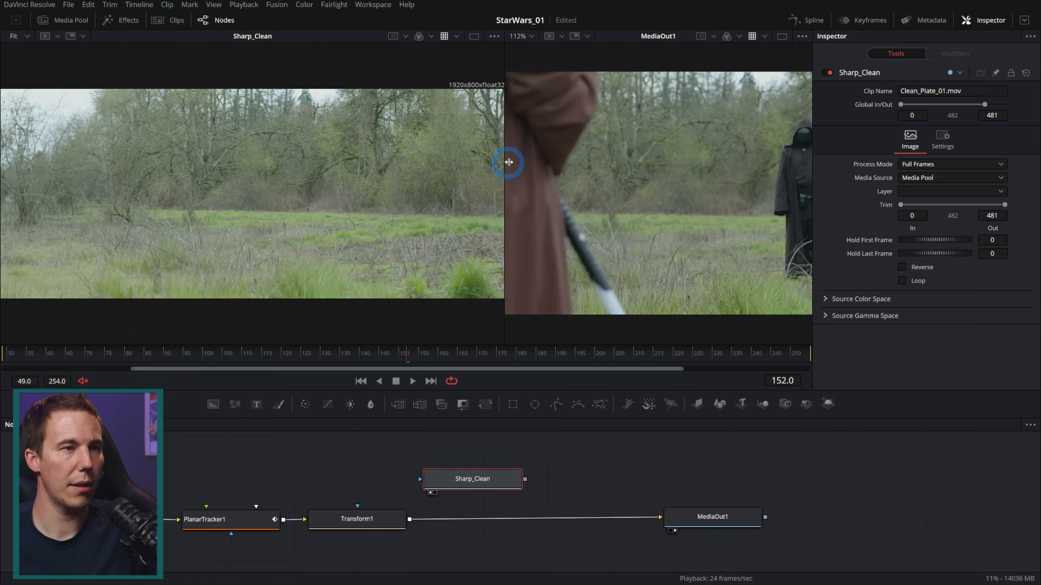
left_click_drag(504, 162, 189, 156)
left_click_drag(552, 204, 510, 215)
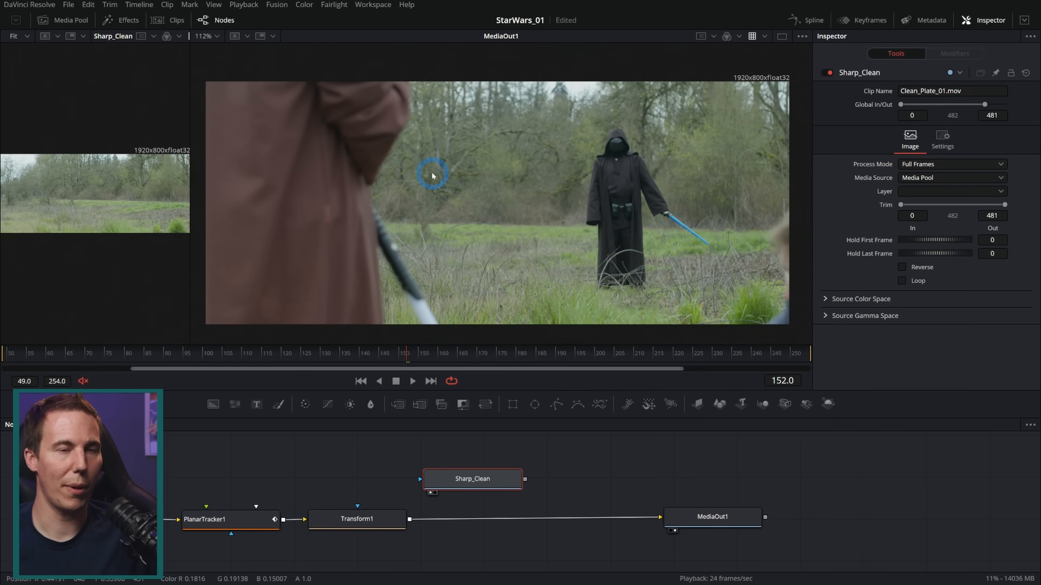
Merge Sharp_Clean over the Transform1 output and attach a Rectangle mask to Sharp_Clean
left_click_drag(731, 521, 818, 525)
left_click_drag(518, 481, 411, 520)
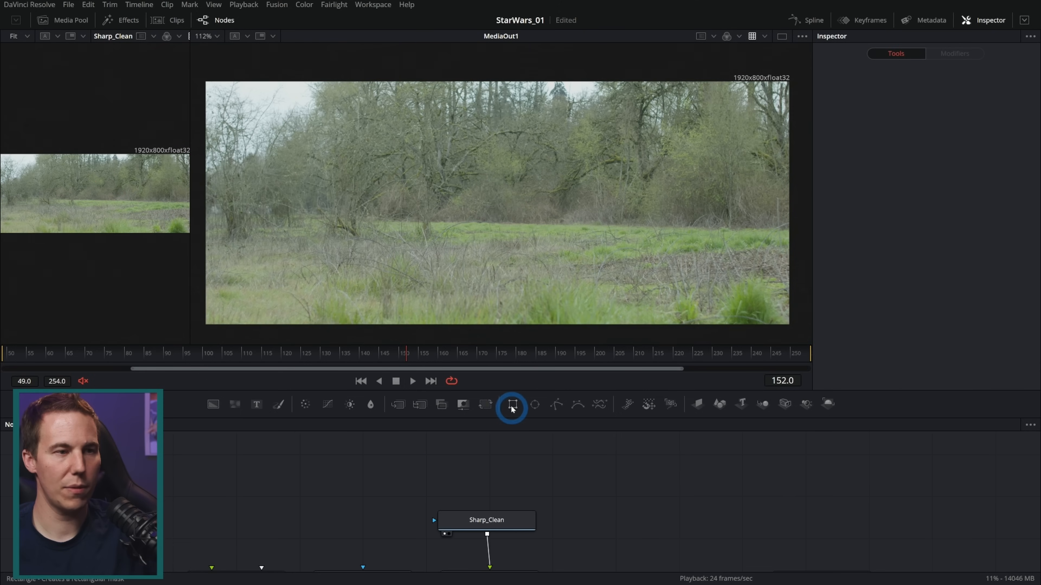
left_click_drag(512, 408, 510, 522)
Stretch the rectangle mask beyond the frame height, center it at X about 0.21 and widen it to about 0.64
left_click_drag(538, 266, 574, 323)
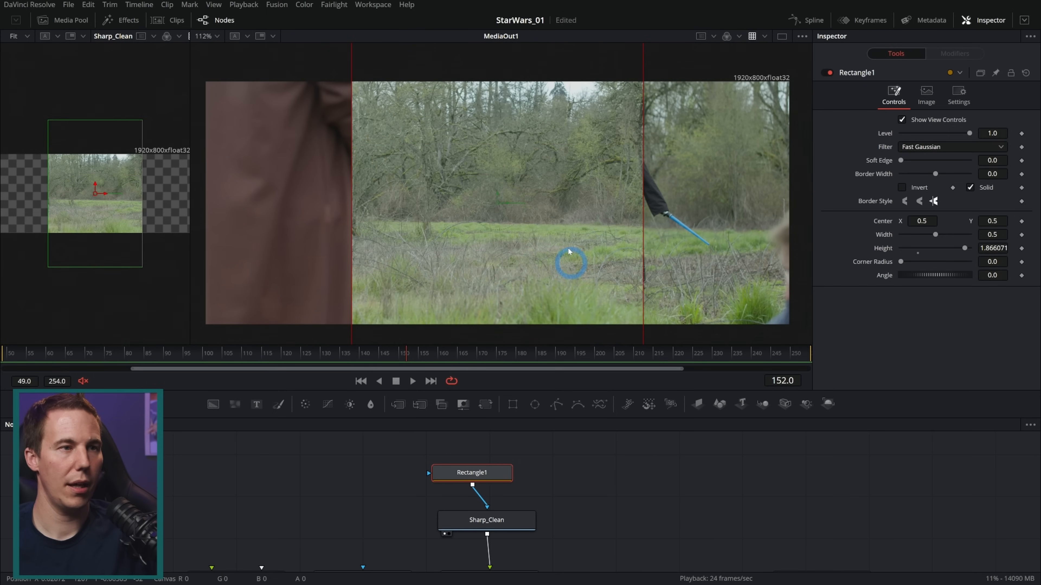
left_click_drag(507, 204, 336, 213)
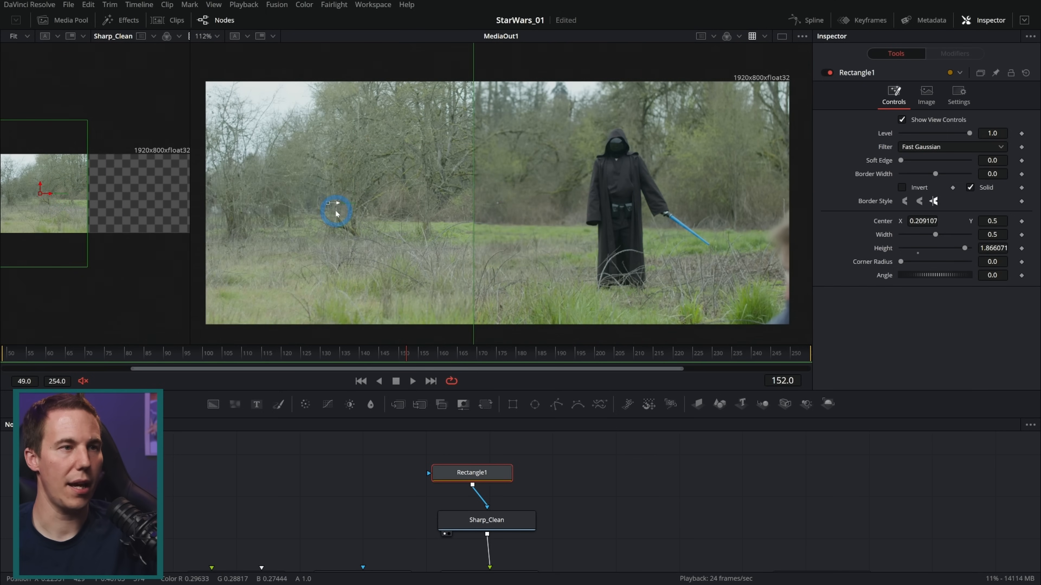
left_click_drag(473, 200, 515, 205)
left_click(552, 405)
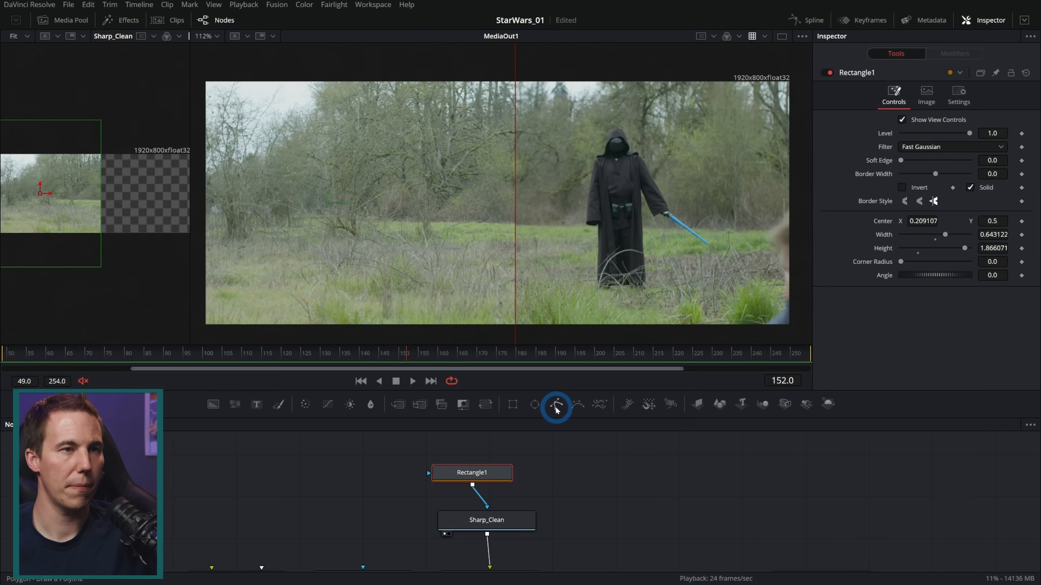
Widen the rectangle mask to about 0.72 at frame 229 and check its coverage of the foreground figure back to frame 49
left_click_drag(574, 353, 729, 355)
left_click(509, 189)
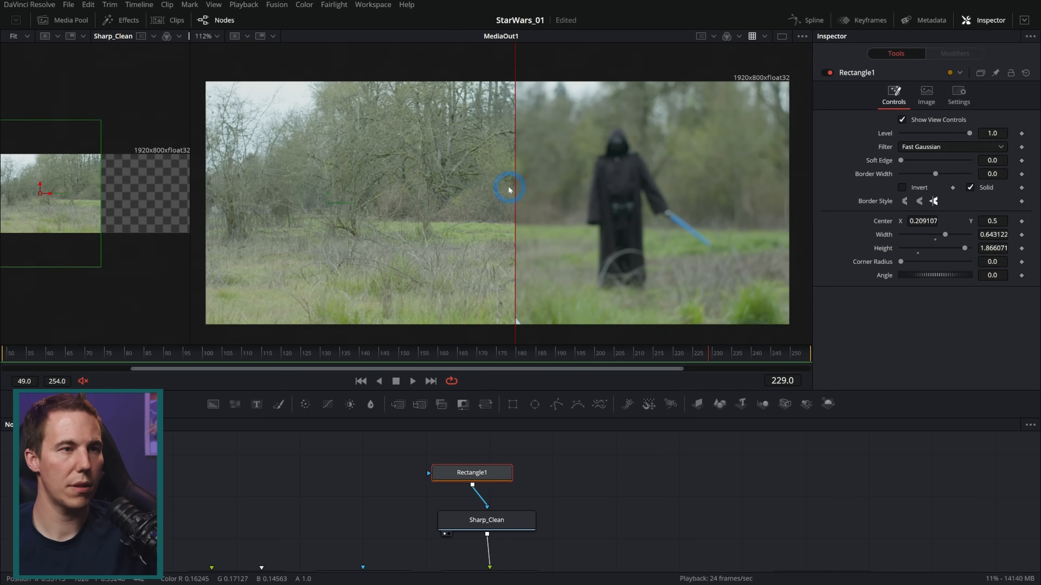
left_click_drag(516, 192, 540, 200)
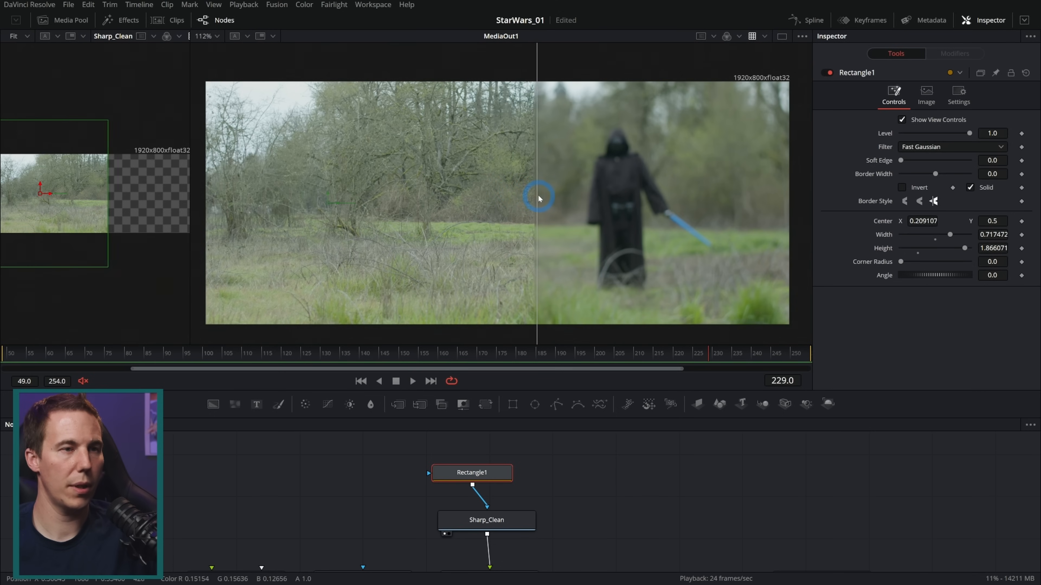
left_click_drag(649, 353, 28, 355)
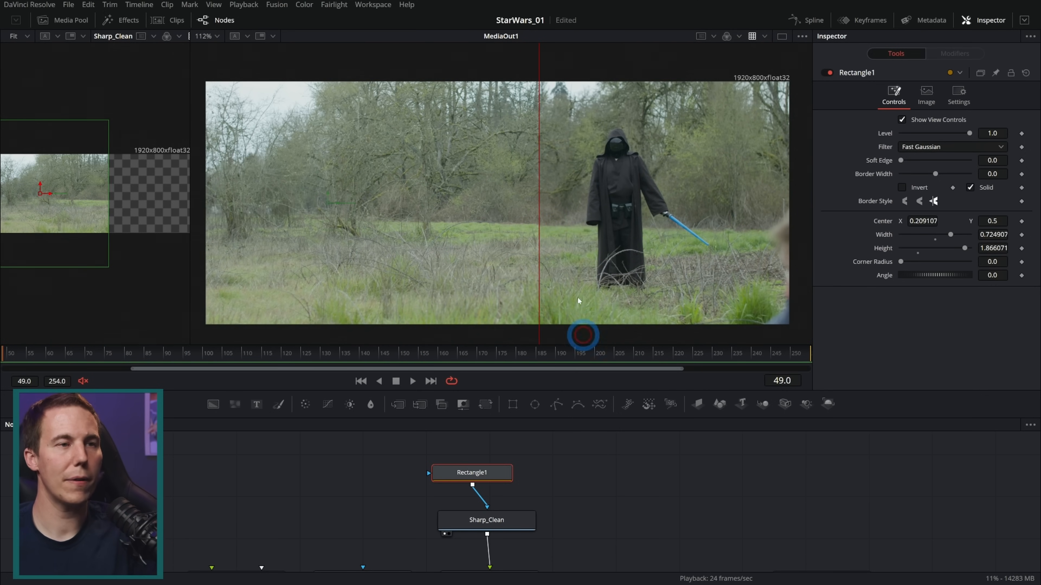
Inspect the mask's vertical seam, then insert a Transform node between Sharp_Clean and Merge1
left_click(533, 524)
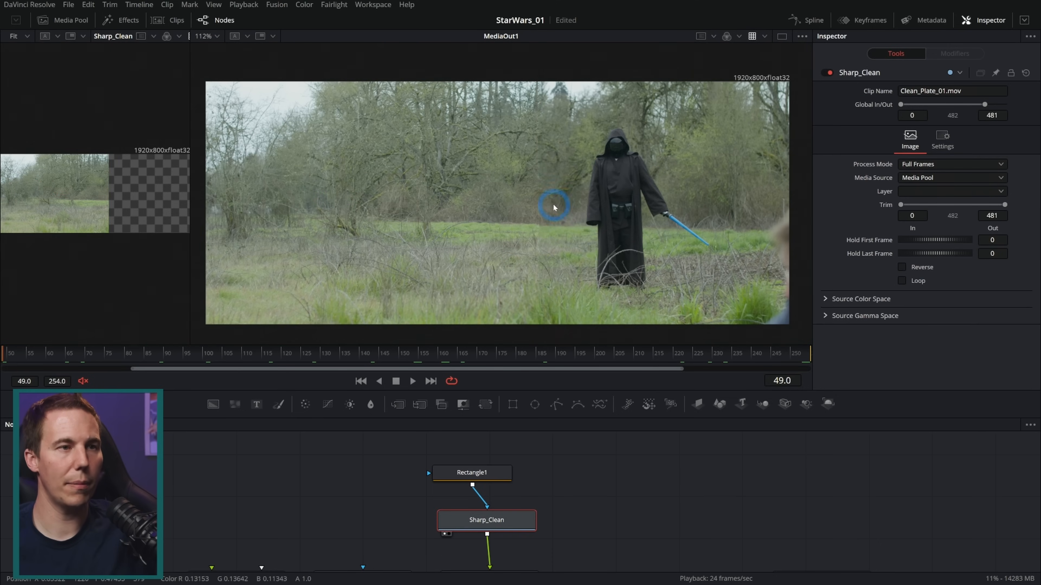
scroll(545, 208, "up", 5)
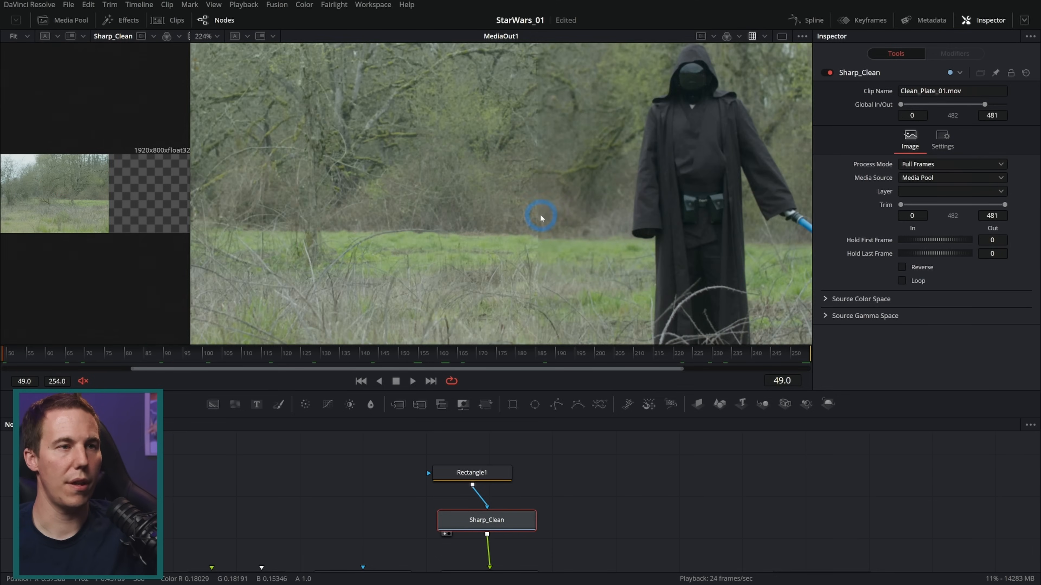
scroll(532, 261, "up", 2)
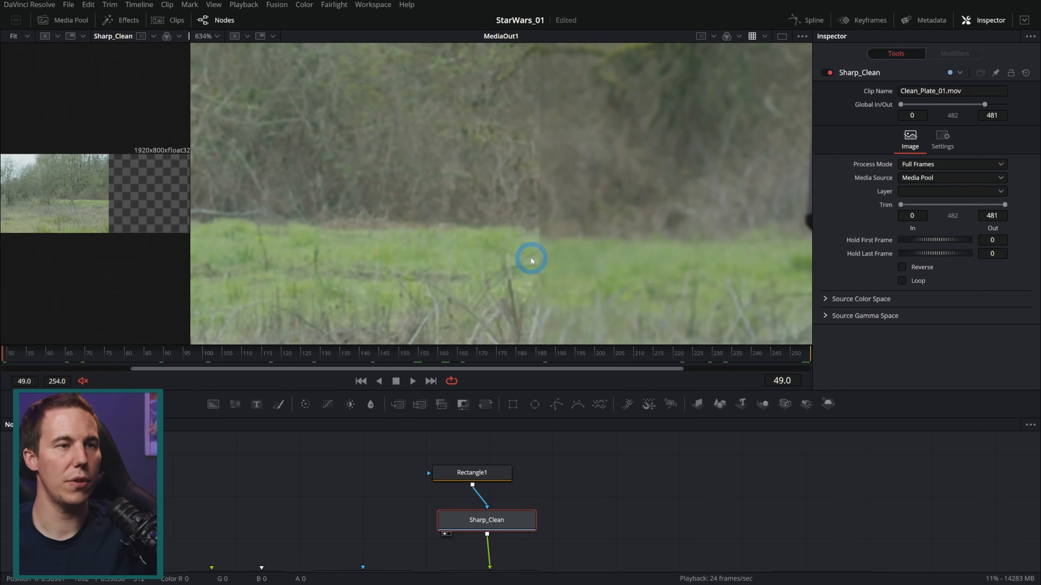
left_click_drag(552, 209, 527, 237)
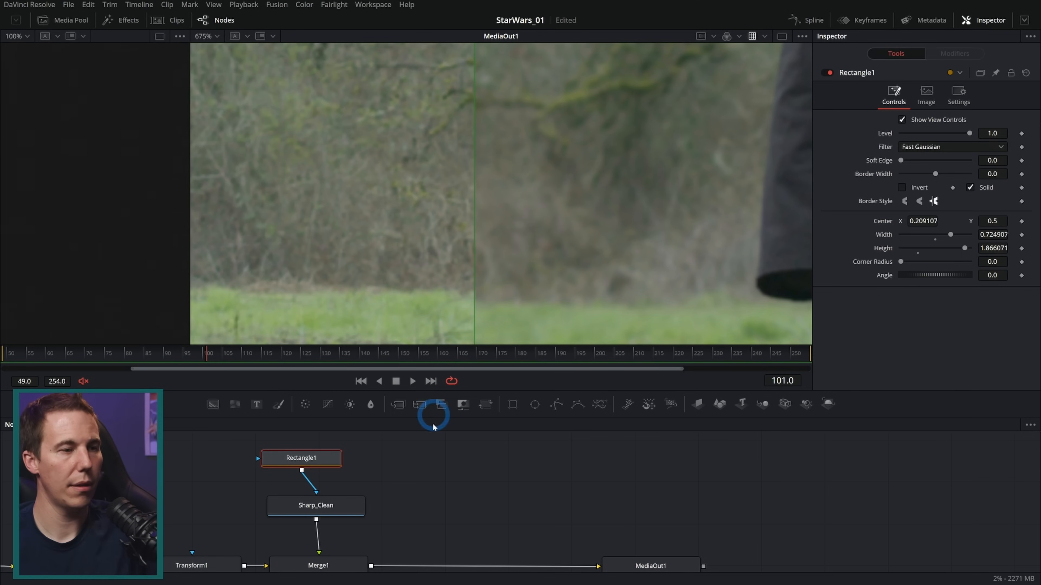
left_click(351, 510)
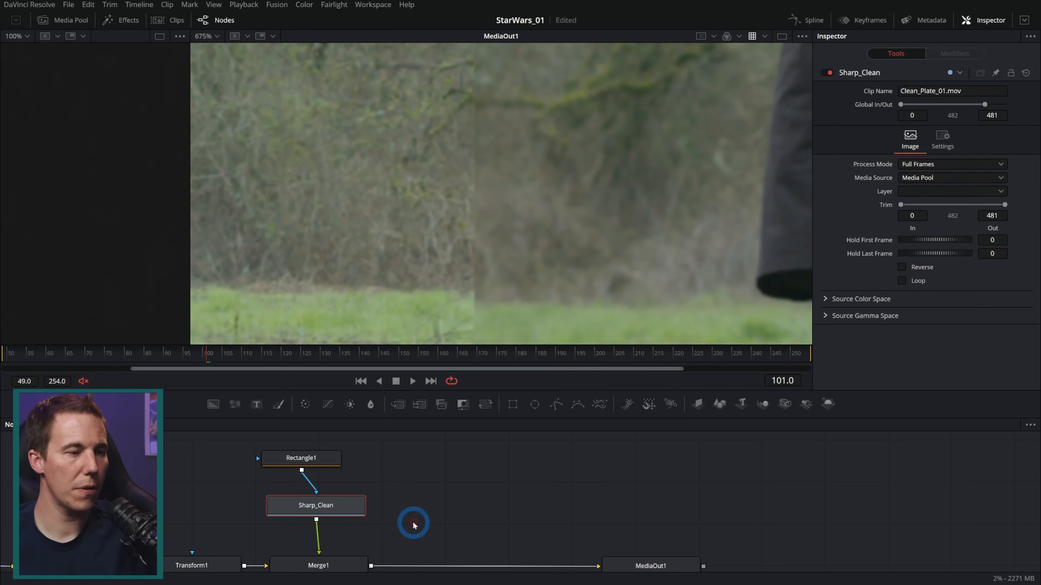
scroll(418, 492, "down", 3)
key("shift+space")
type("transform")
key("Return")
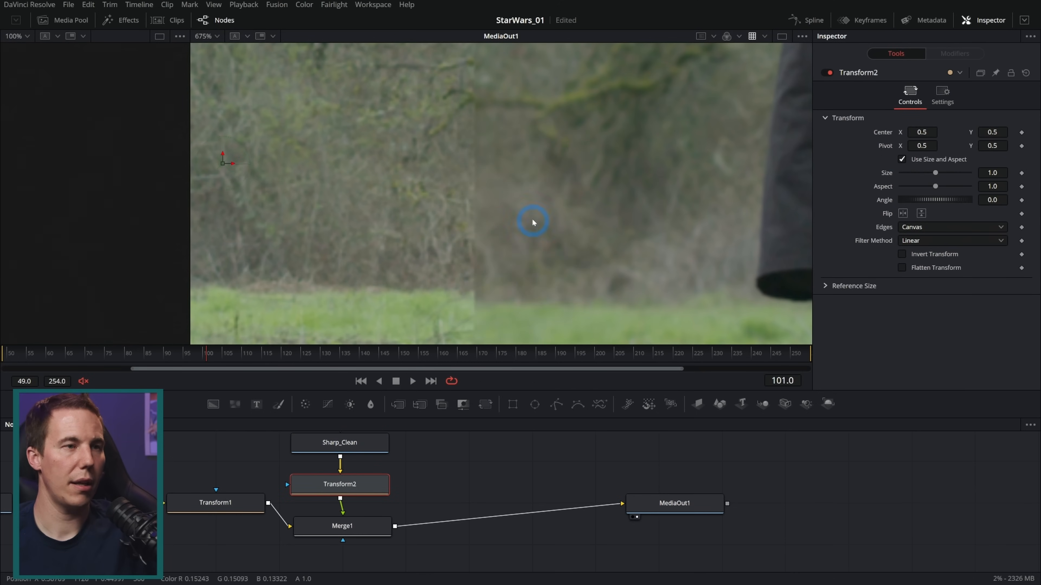
At frame 49, match the clean plate to Transform1 by setting Transform2's size to 1.02 and its center Y to 0.494
scroll(555, 194, "down", 3)
left_click_drag(226, 345, 6, 353)
left_click_drag(536, 167, 533, 231)
left_click(245, 498)
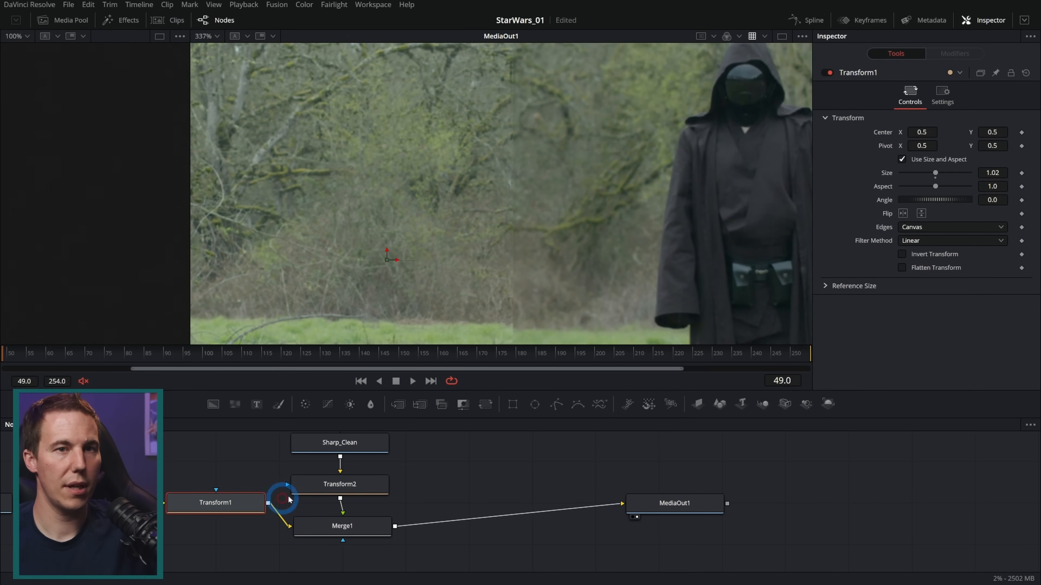
left_click(359, 488)
left_click(1009, 173)
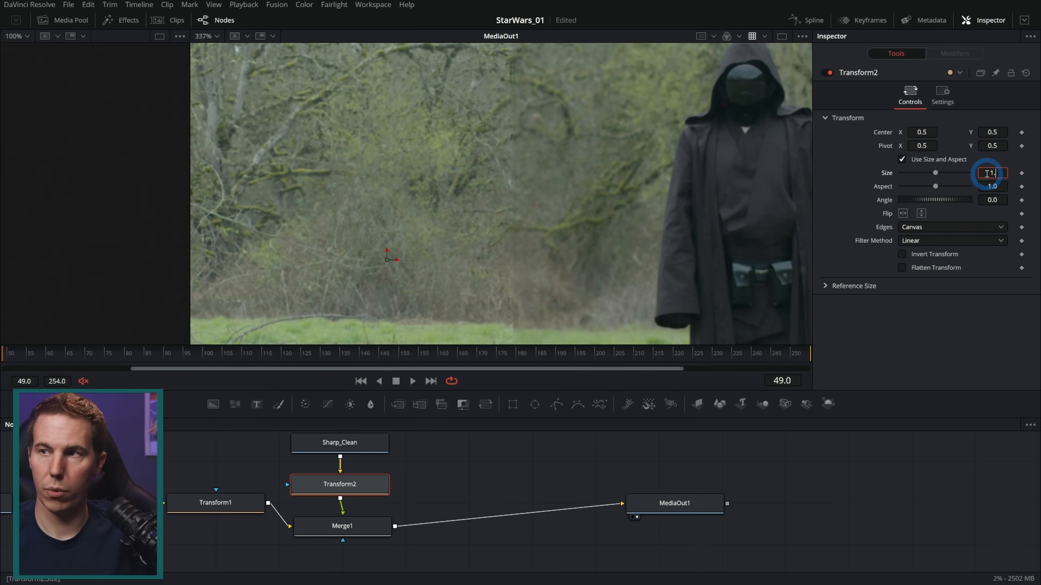
key("Tab")
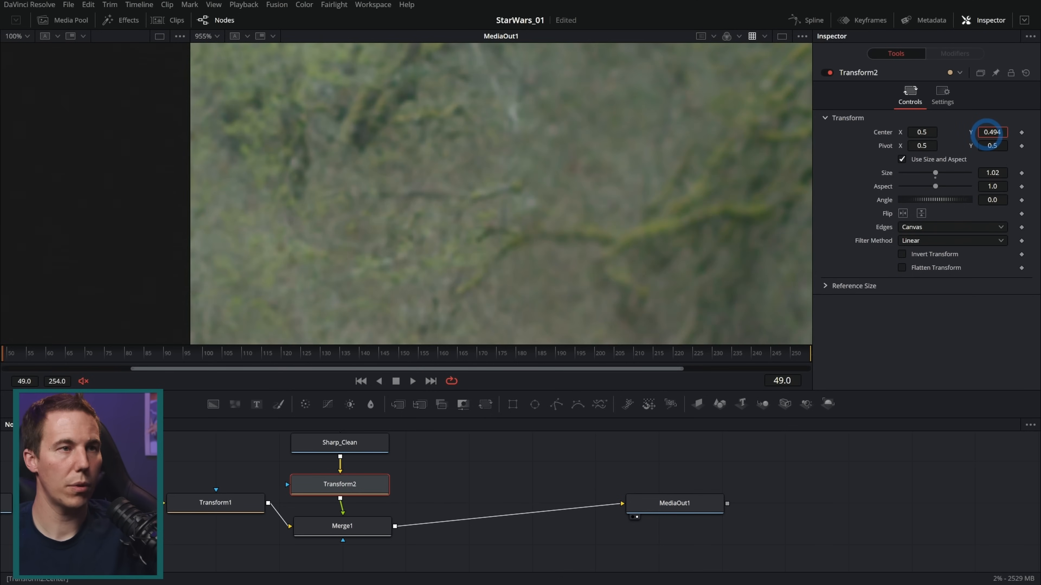
left_click(590, 218)
Examine the clean plate's alignment and sharpness along the seam, toggling Merge1 off and on to compare with the original footage
scroll(588, 218, "down", 8)
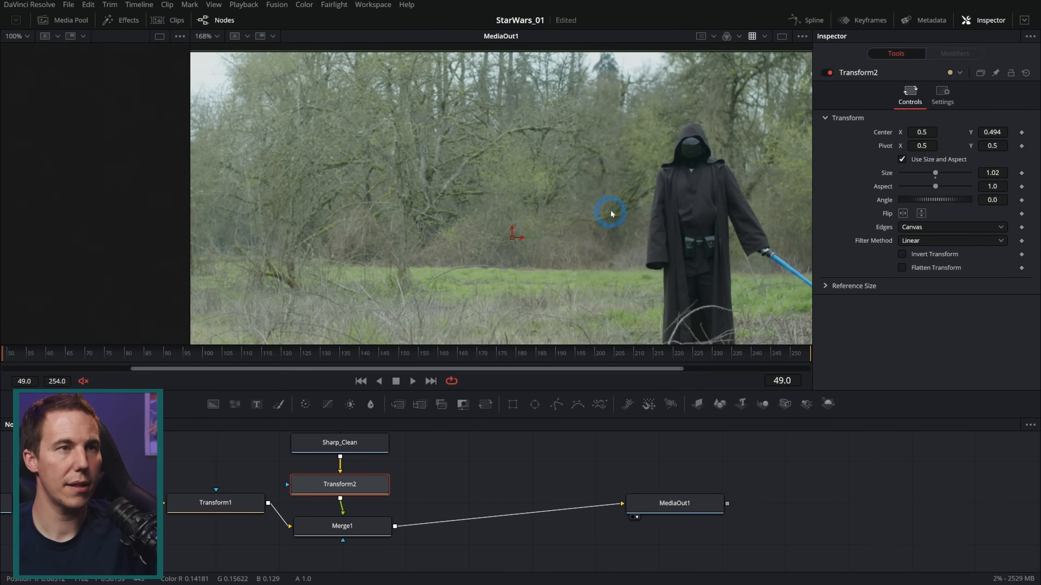
scroll(607, 215, "down", 2)
scroll(617, 209, "up", 6)
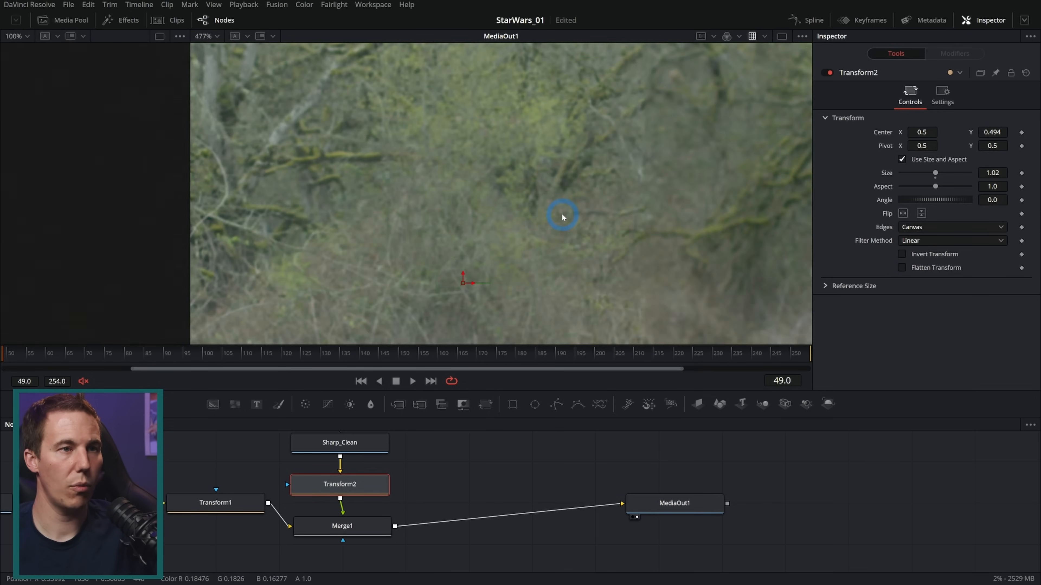
scroll(597, 209, "down", 6)
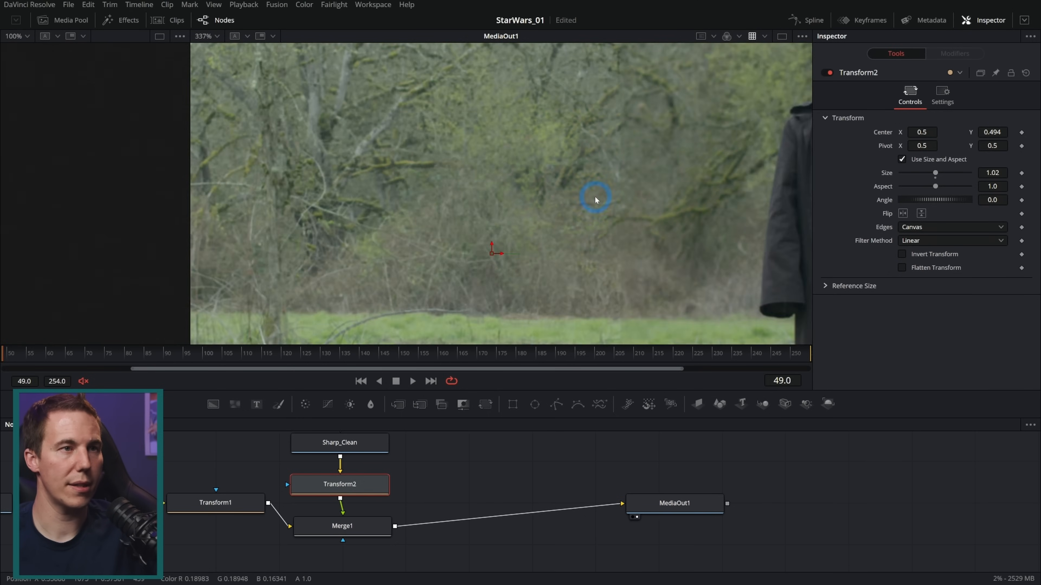
scroll(516, 214, "up", 6)
scroll(500, 159, "up", 2)
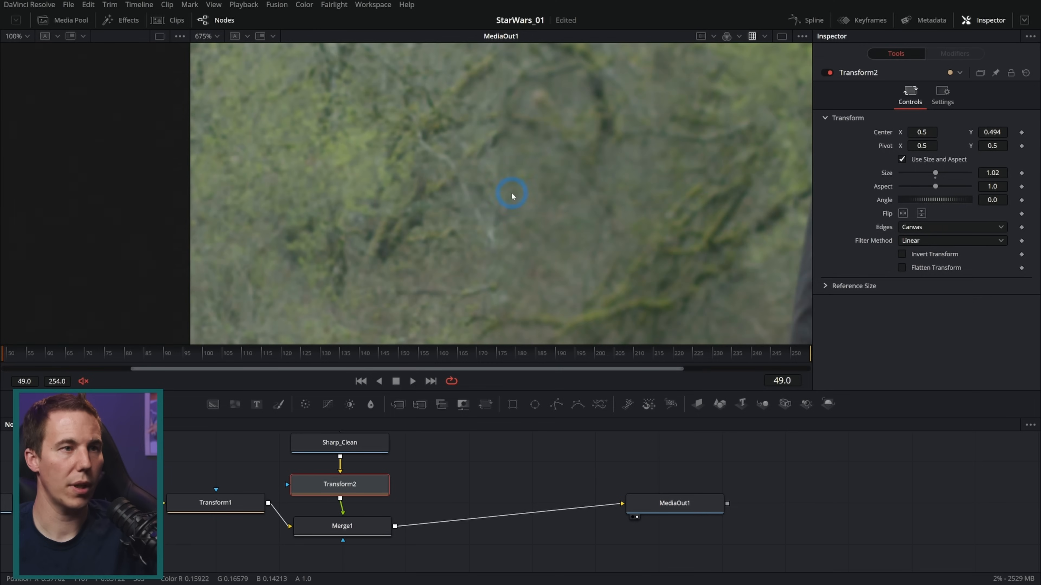
scroll(493, 203, "up", 2)
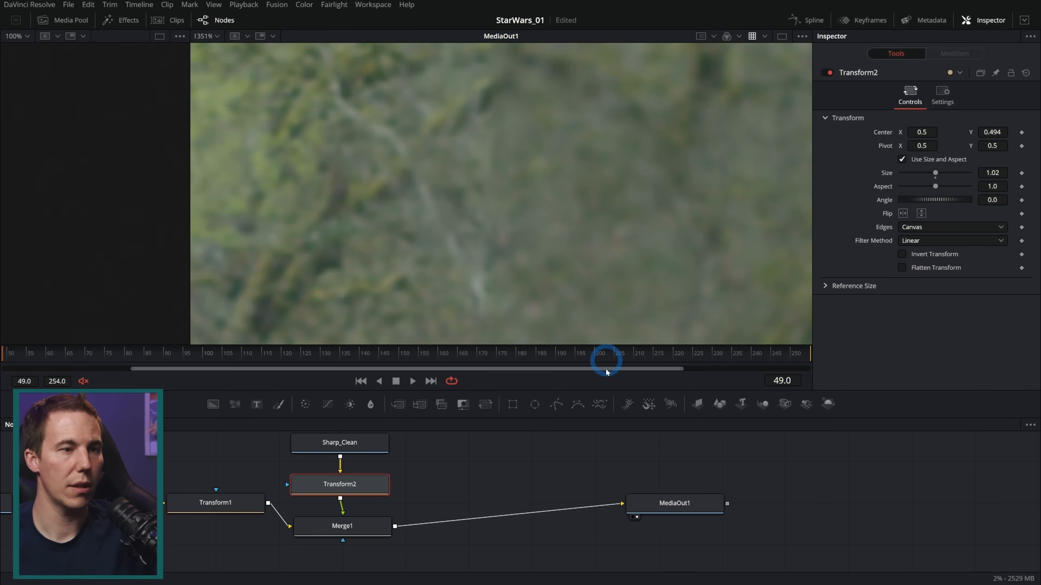
left_click(384, 525)
left_click(825, 74)
left_click(826, 75)
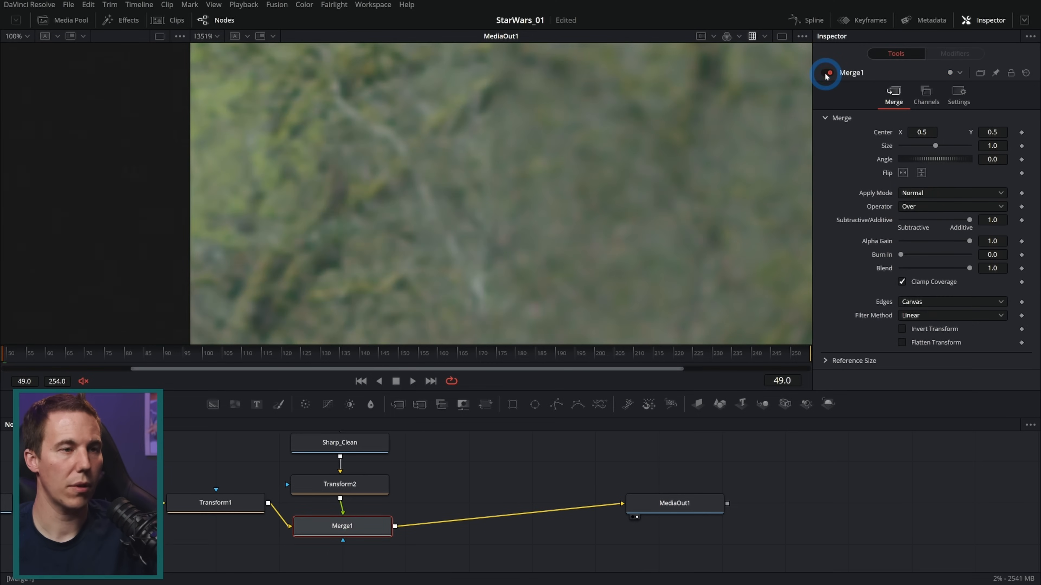
scroll(636, 179, "down", 3)
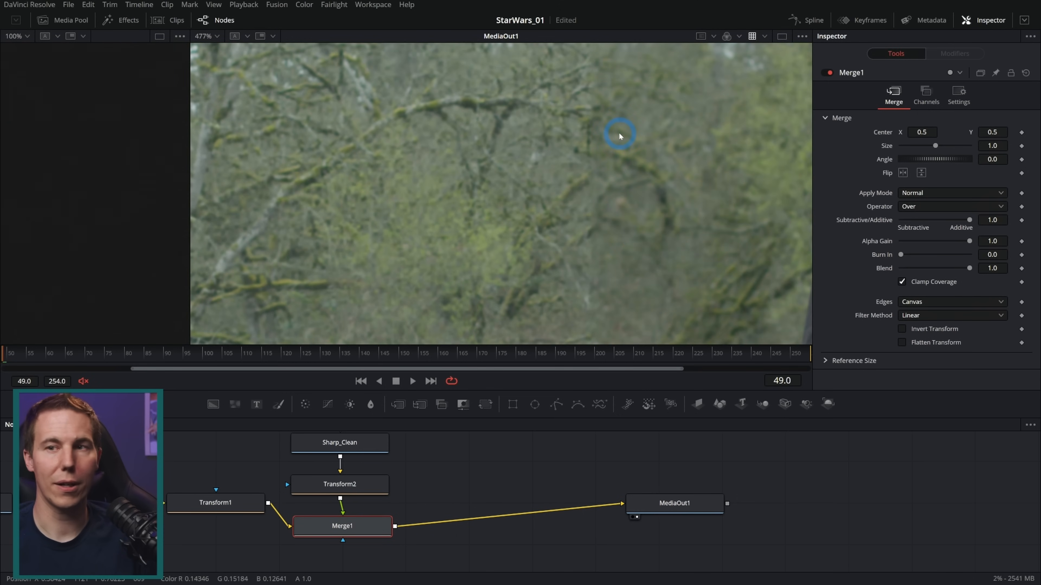
left_click_drag(654, 265, 644, 265)
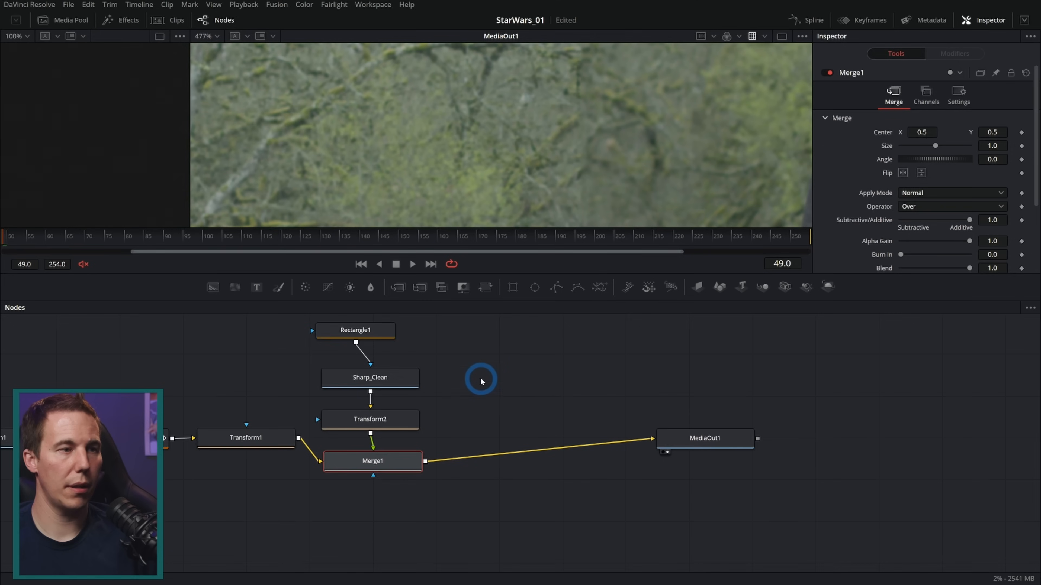
Insert a Blur node with blur size 1.0 between Transform2 and Merge1
left_click_drag(480, 378, 504, 428)
left_click_drag(495, 352, 417, 360)
left_click(417, 371)
left_click_drag(372, 299, 413, 437)
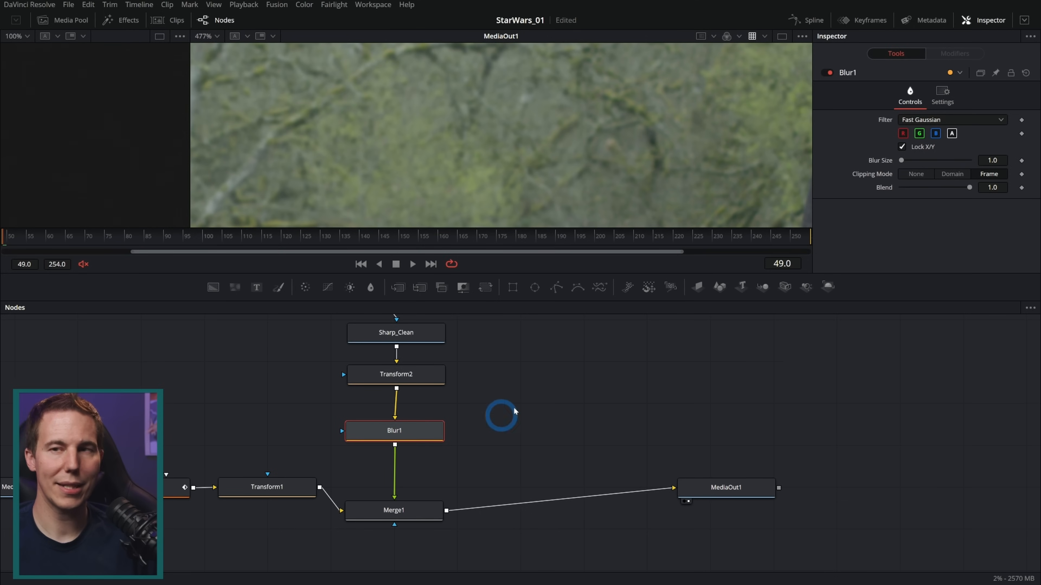
left_click_drag(588, 272, 583, 368)
left_click_drag(551, 529, 550, 495)
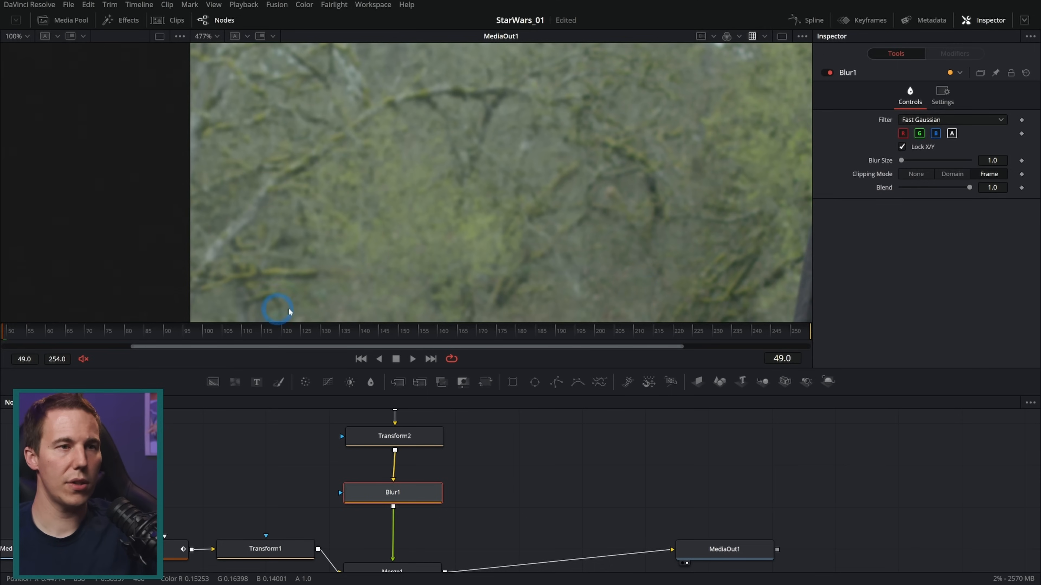
Examine how the blurred clean plate blends with the original background around the tree branches at frame 49
mouse_move(622, 232)
left_mouse_down()
mouse_move(553, 268)
mouse_move(741, 322)
mouse_move(681, 242)
mouse_move(636, 243)
left_mouse_up()
scroll(637, 246, "down", 5)
scroll(622, 256, "up", 5)
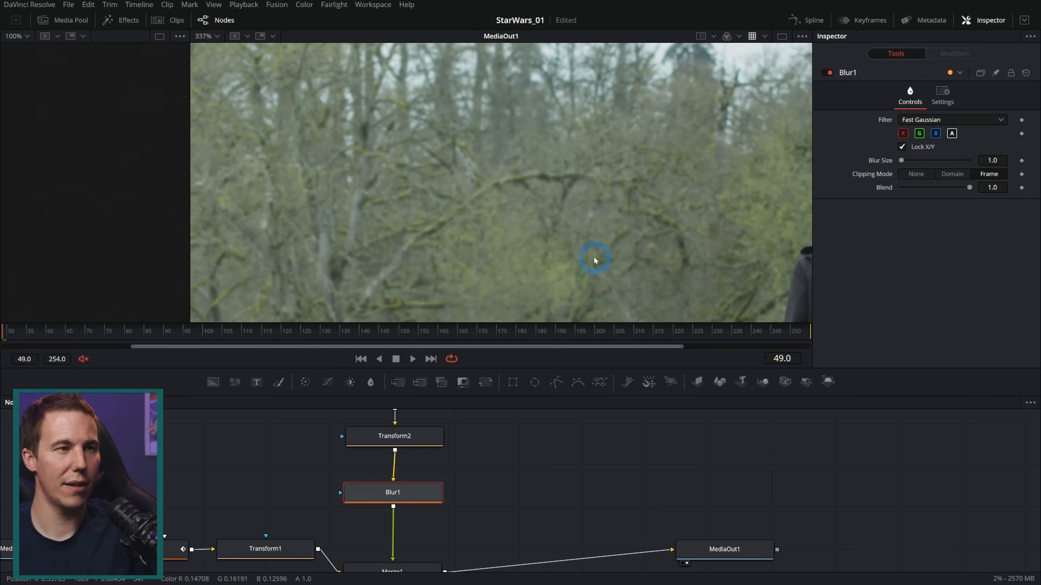
scroll(561, 261, "up", 2)
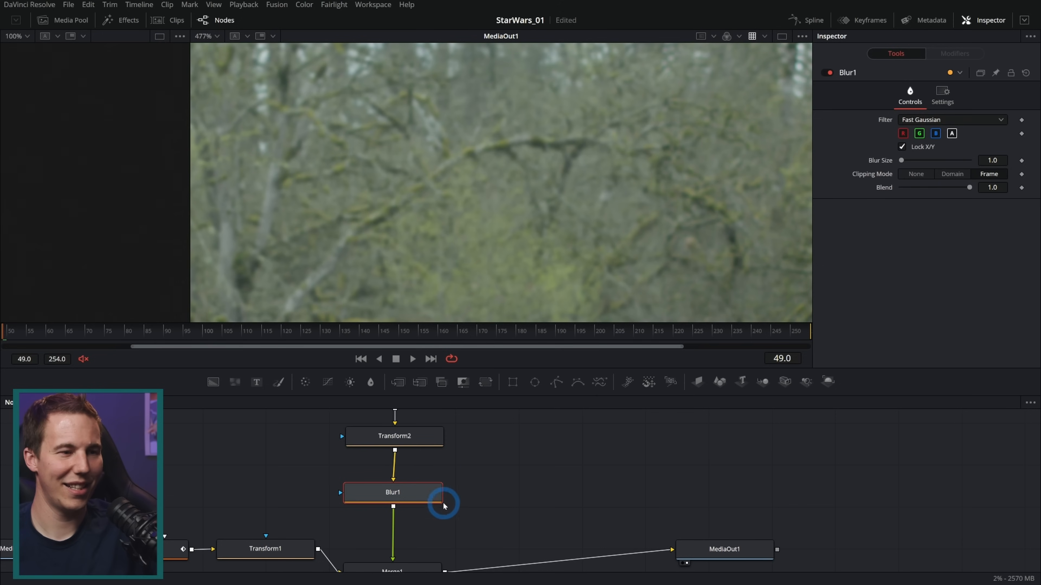
scroll(498, 541, "down", 2)
left_click(413, 542)
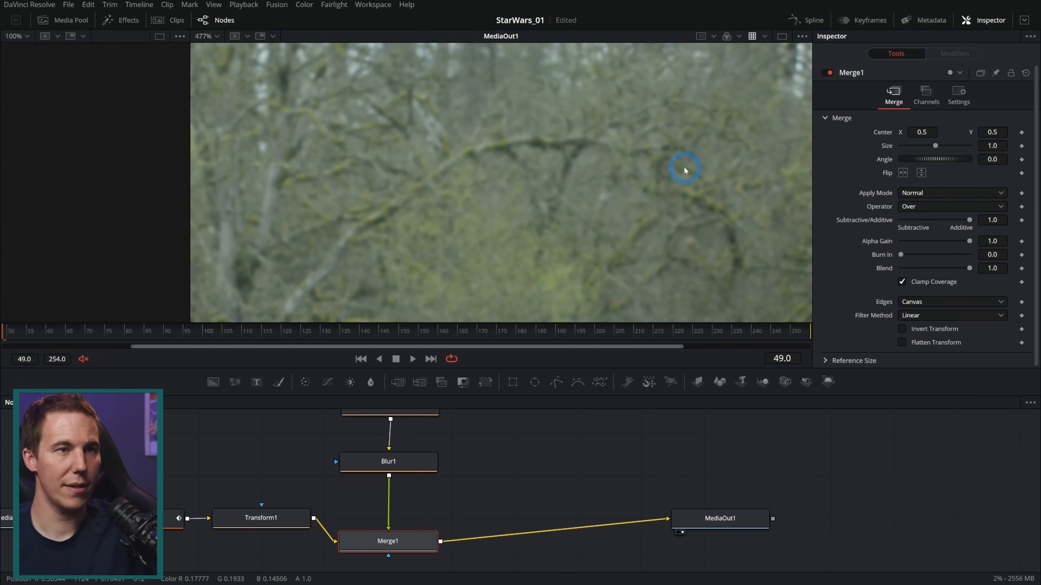
scroll(525, 174, "down", 2)
scroll(528, 177, "up", 4)
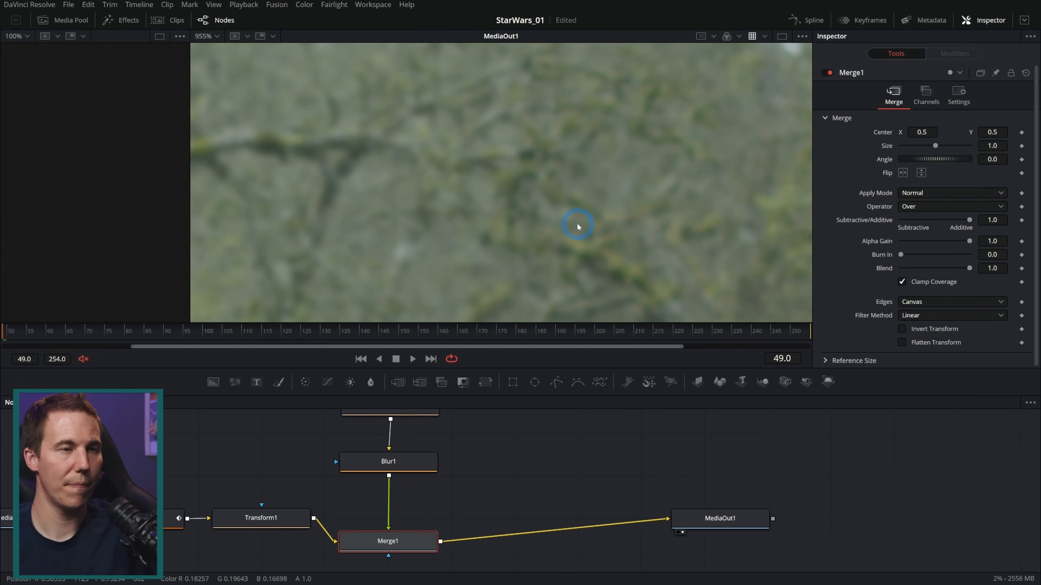
left_click(720, 514)
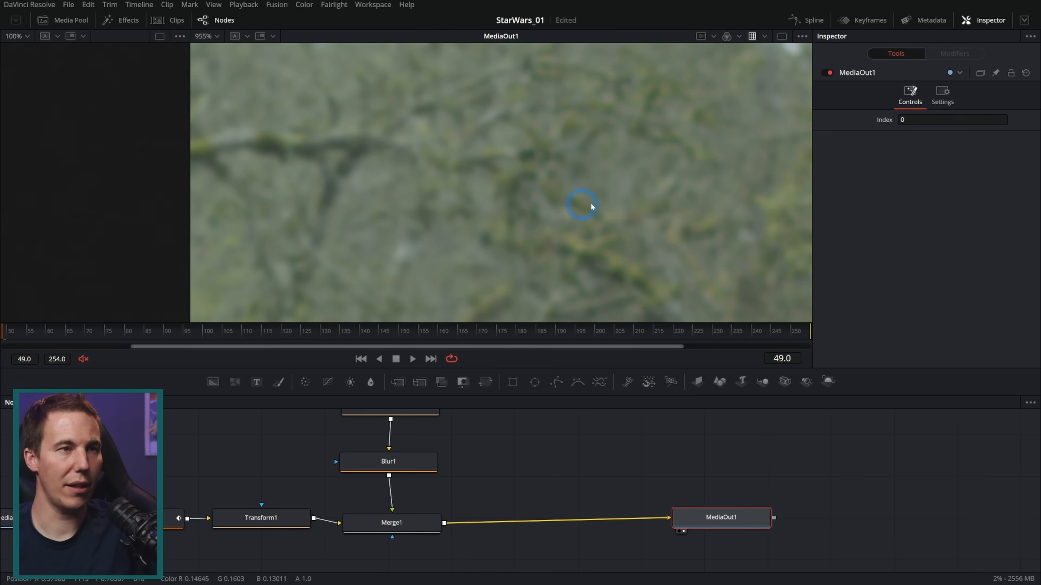
Toggle Blur1 off and on repeatedly to compare the seam with and without the blur
left_click(418, 459)
left_click(832, 73)
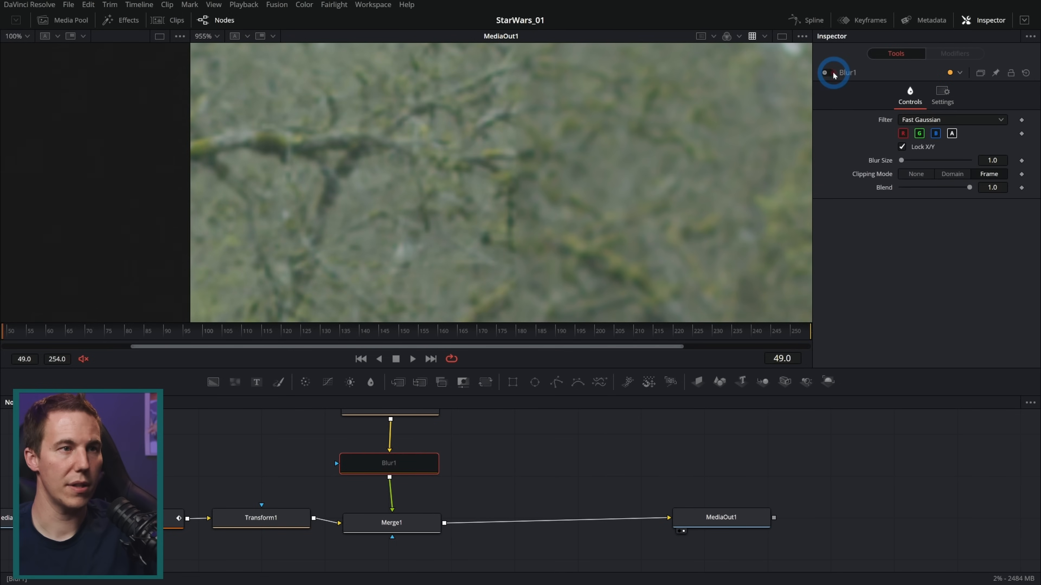
left_click(832, 73)
left_click(832, 73)
left_click(832, 73)
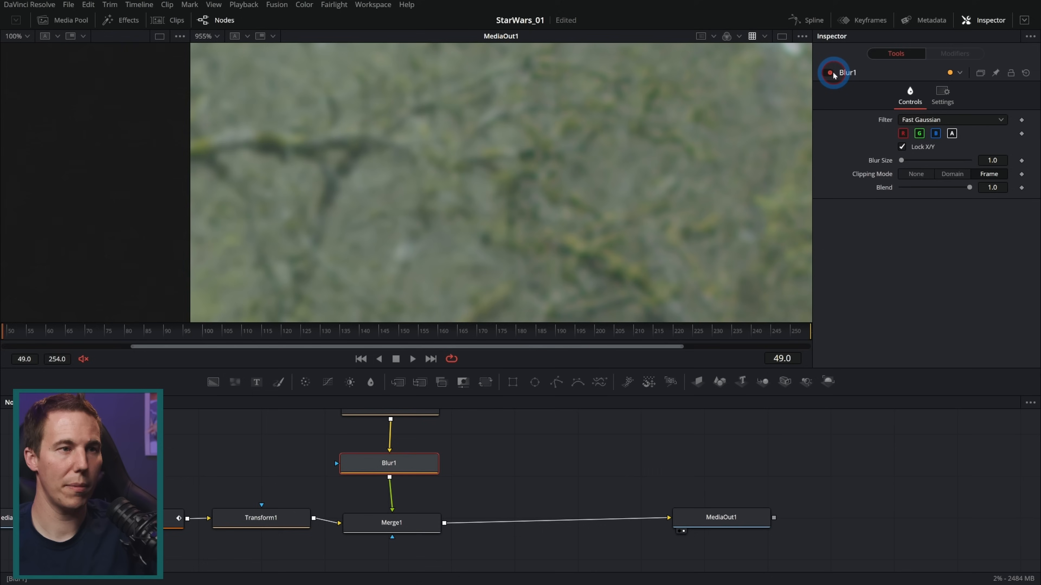
left_click(832, 72)
left_click(831, 73)
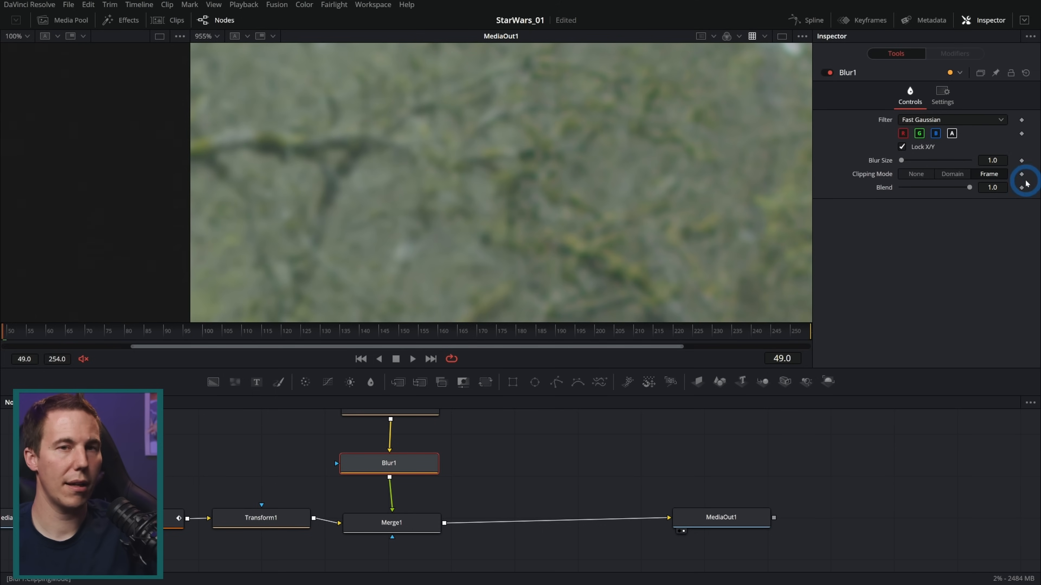
Keyframe Blur1's blur size of 1.0 at frames 49 and 124
left_click(1022, 162)
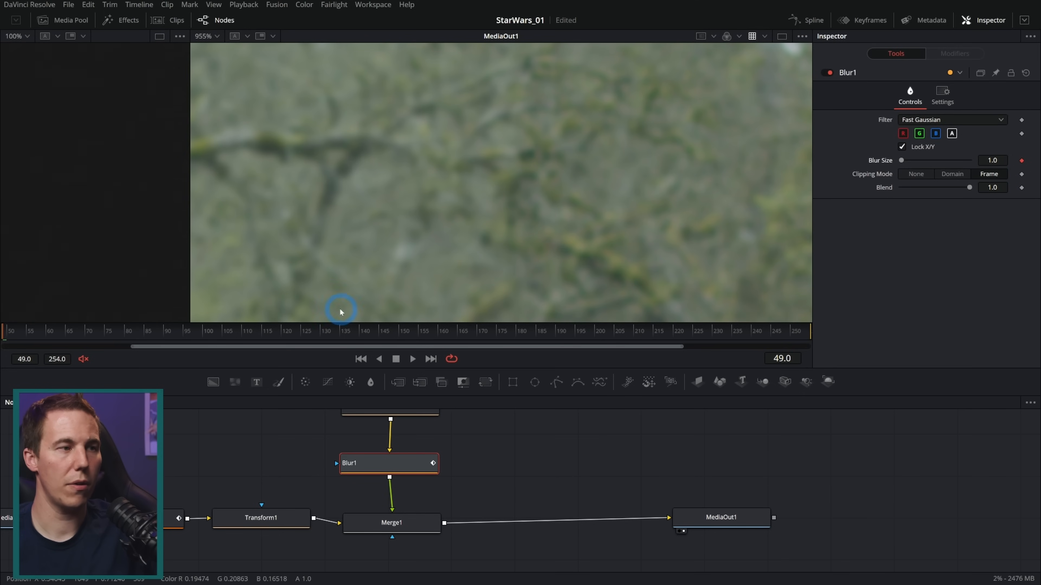
left_click(111, 331)
left_click_drag(111, 331, 314, 325)
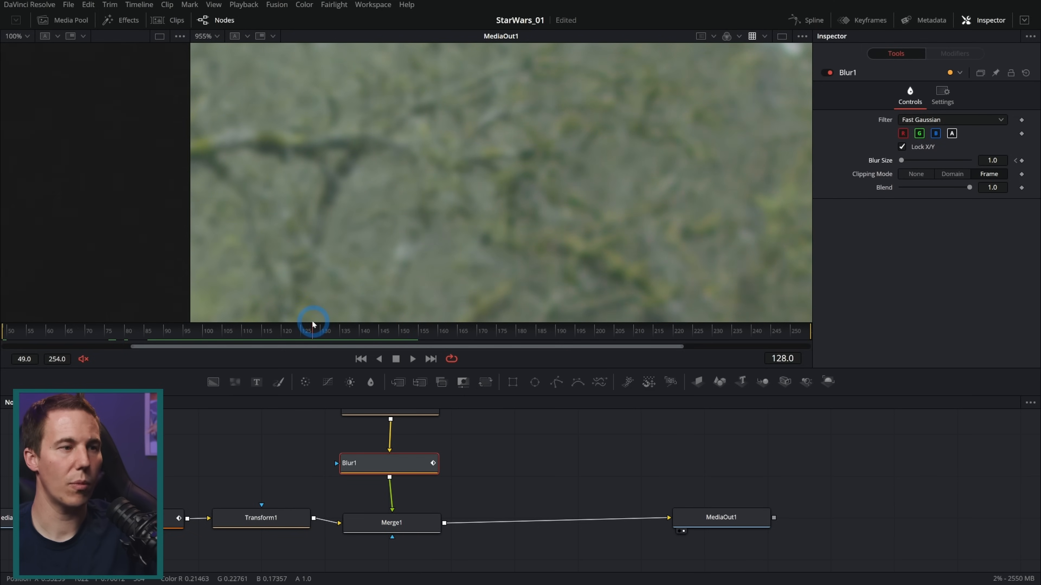
left_click(1022, 160)
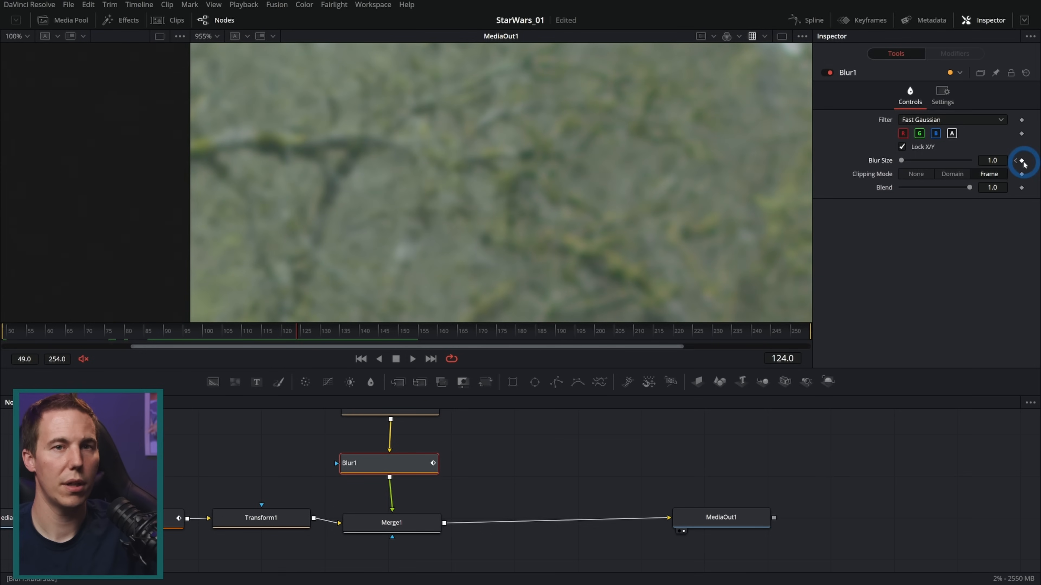
Keyframe the blur size at 1.0 on frame 135 and raise it to 2.0 on frame 160
mouse_move(299, 328)
left_mouse_down()
mouse_move(4, 328)
mouse_move(287, 330)
left_mouse_up()
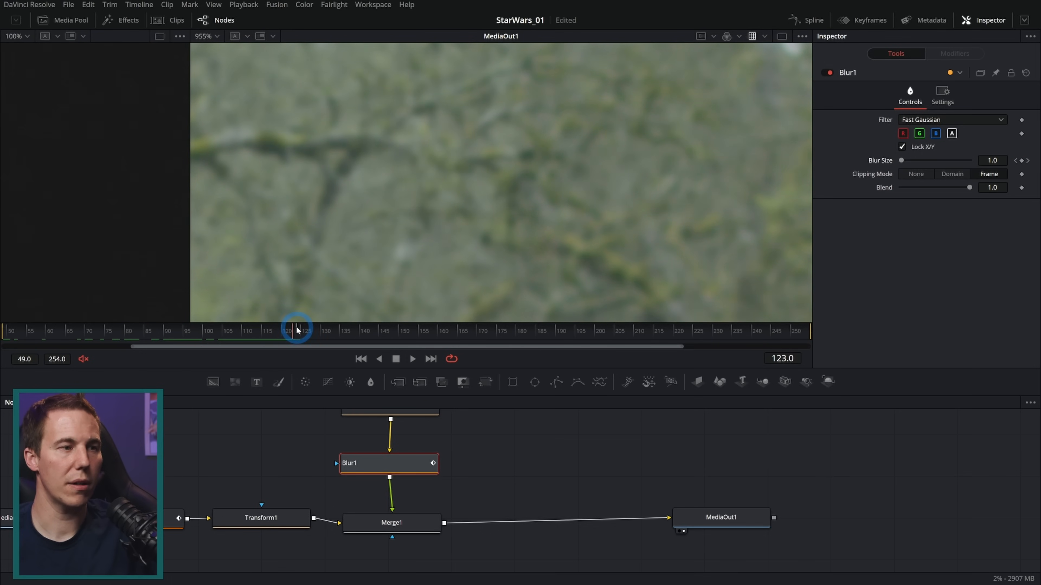
left_click_drag(384, 327, 347, 334)
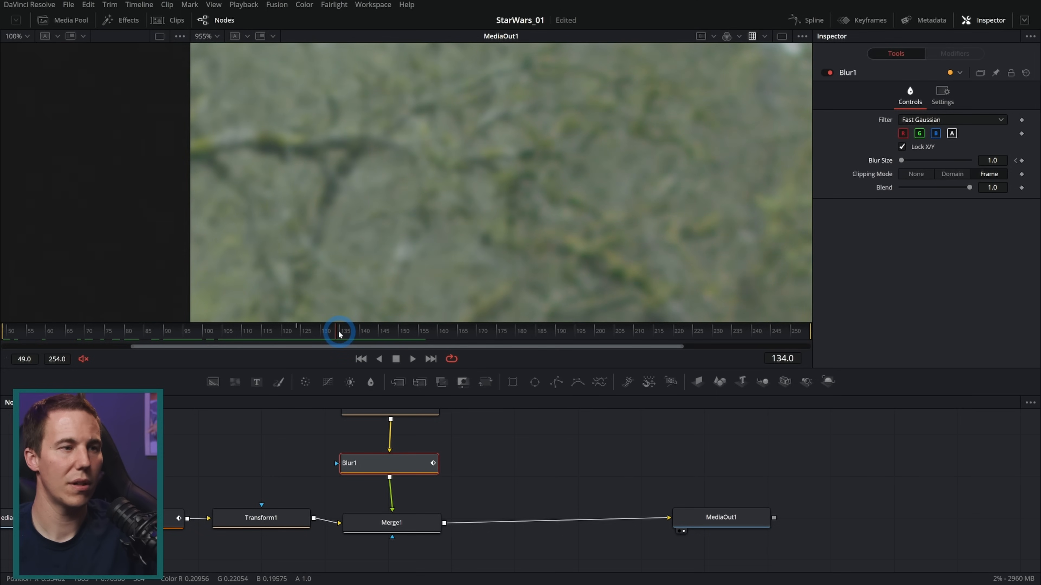
left_click(1021, 160)
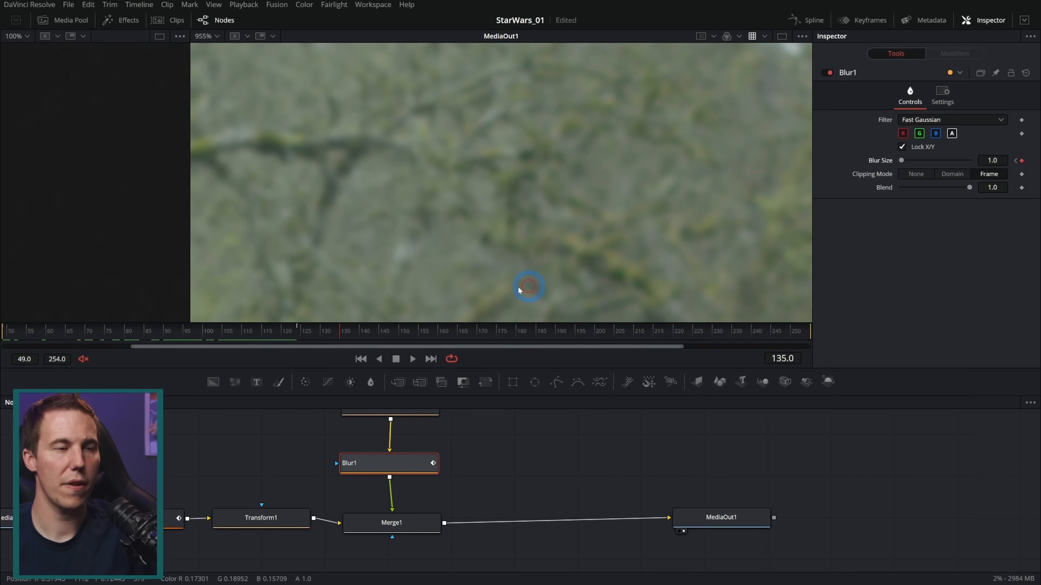
left_click_drag(339, 334, 442, 331)
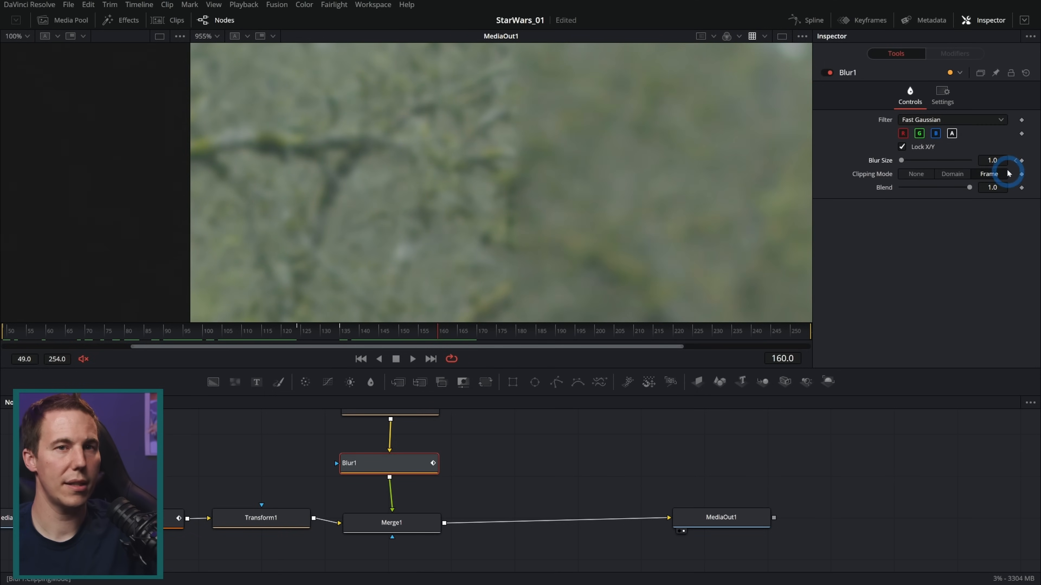
mouse_move(989, 161)
left_mouse_down()
mouse_move(1001, 162)
mouse_move(993, 162)
left_mouse_up()
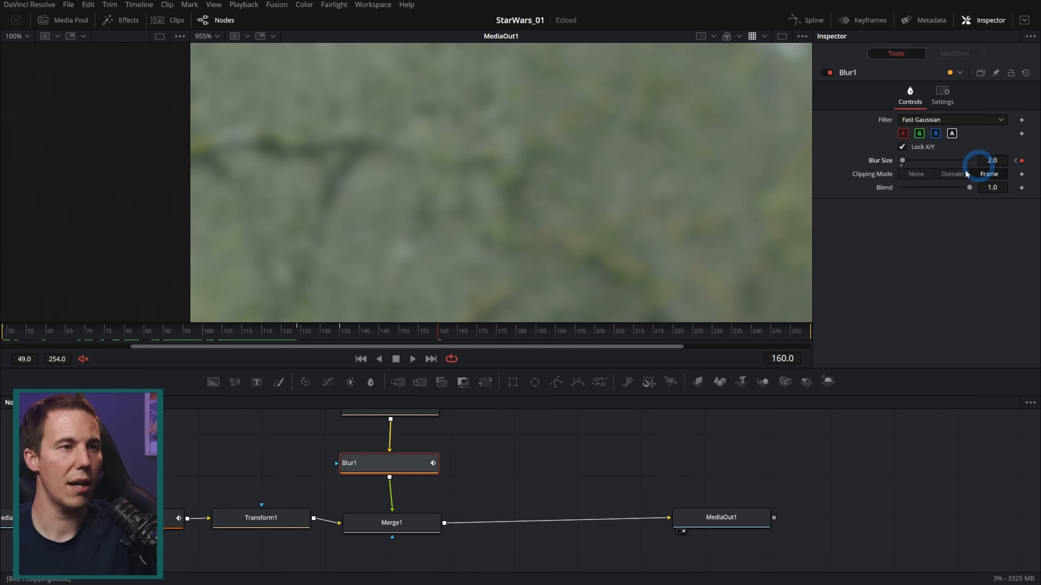
Keyframe Blur1's blur size at 4.0 on frame 184 and check the clean plate's blend around frame 169
left_click_drag(441, 333, 535, 335)
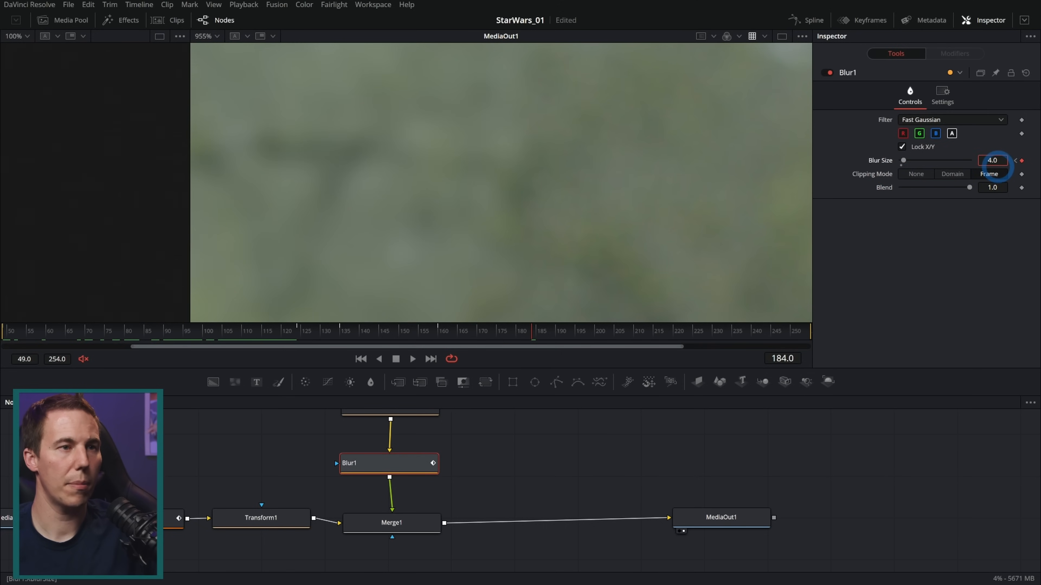
left_click(482, 332)
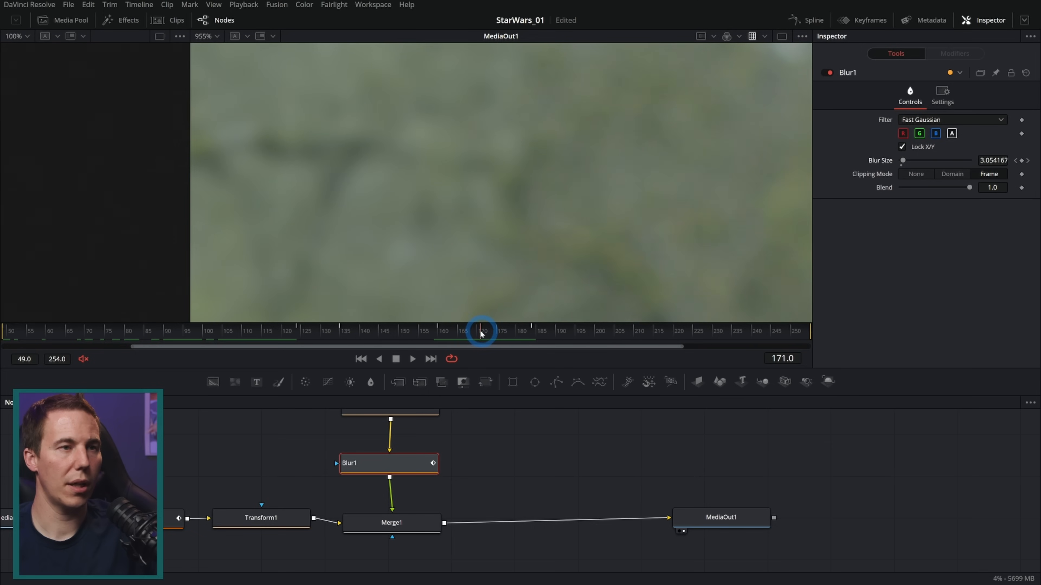
left_click_drag(479, 333, 474, 333)
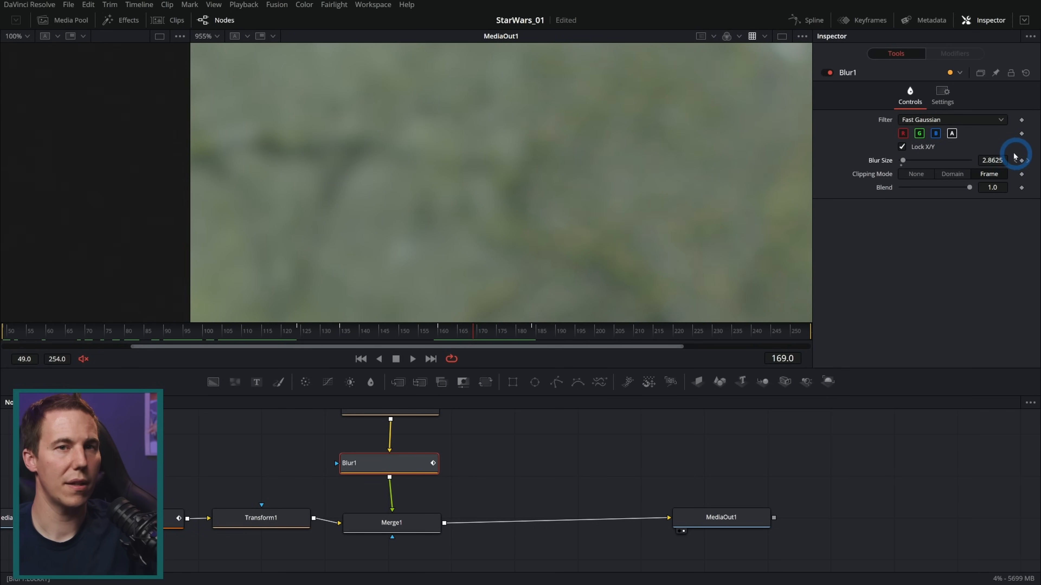
Keyframe Blur1's blur size at 1.82 on frame 153 after checking the neighbouring frames
left_click_drag(535, 333, 413, 334)
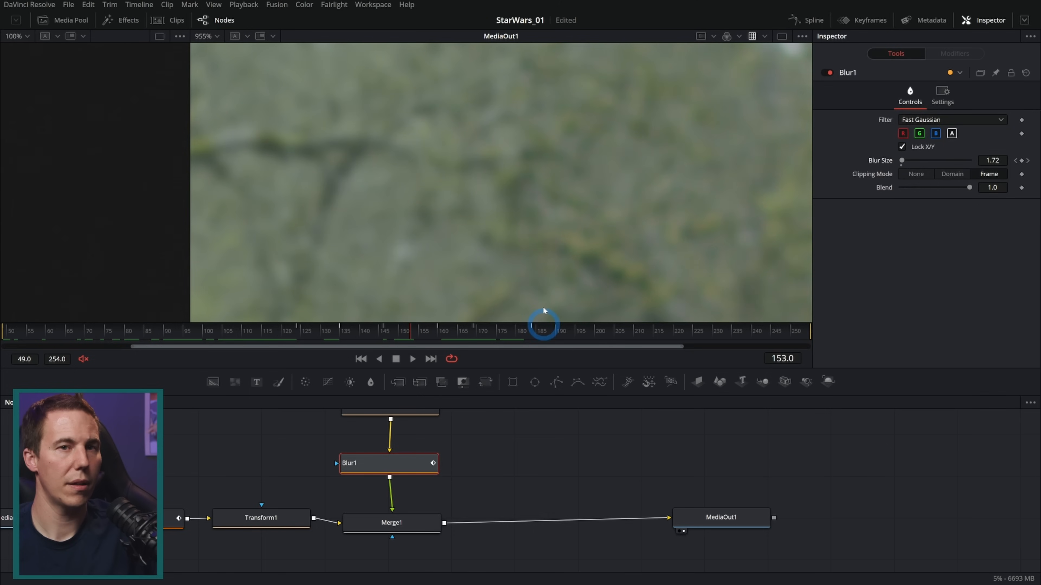
left_click_drag(994, 159, 1005, 161)
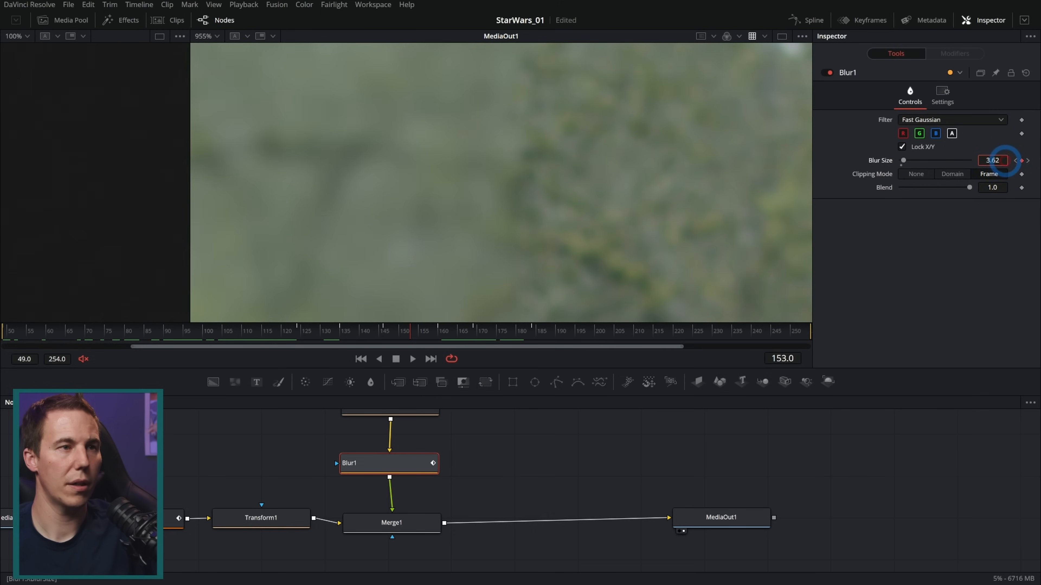
left_click(392, 334)
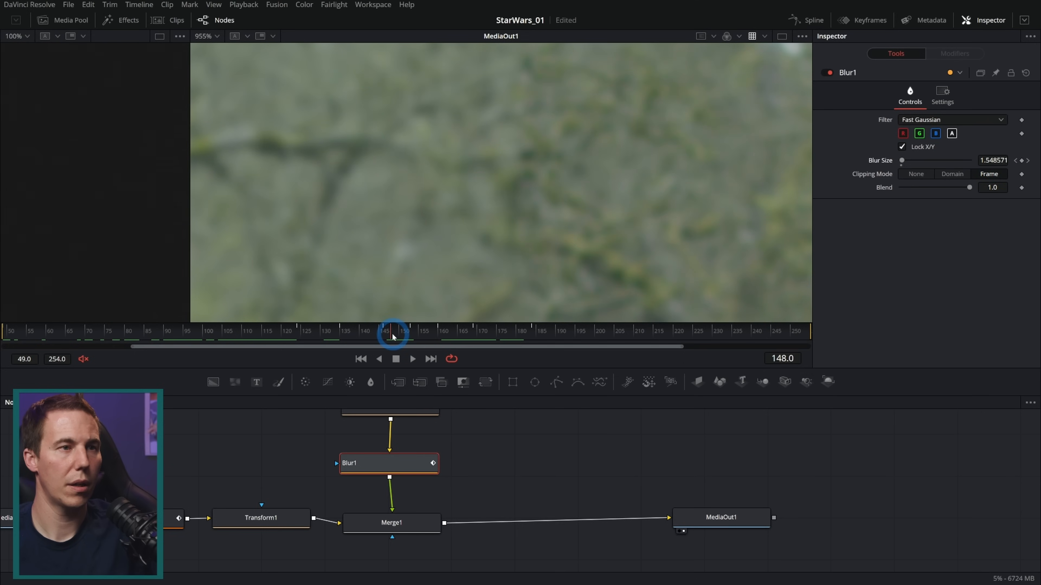
left_click_drag(401, 336, 406, 337)
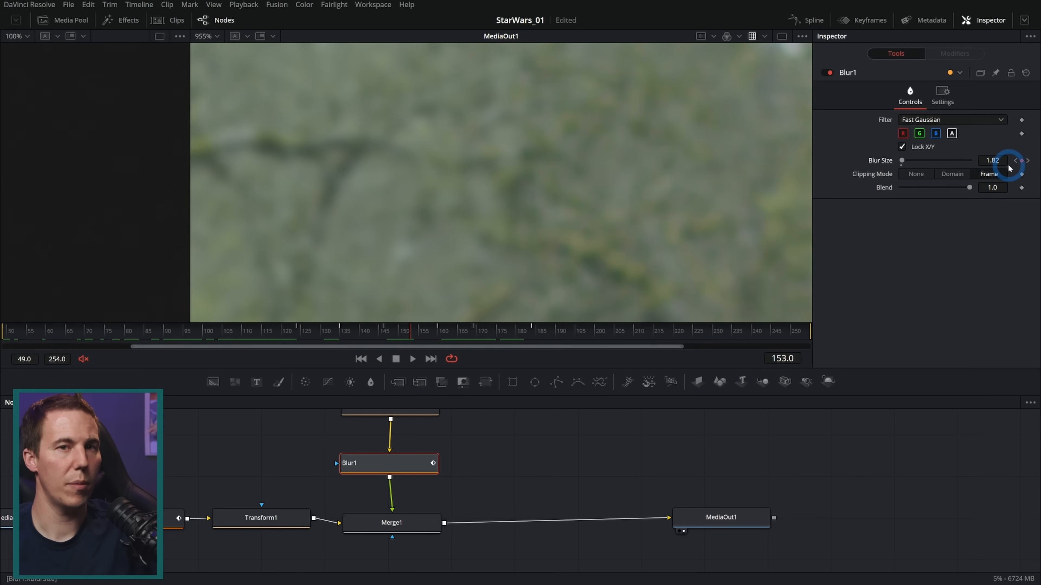
Examine the clean plate's blend up close on frame 254 and scrub back through the shot to frame 49
left_click_drag(394, 334, 815, 325)
scroll(695, 251, "down", 5)
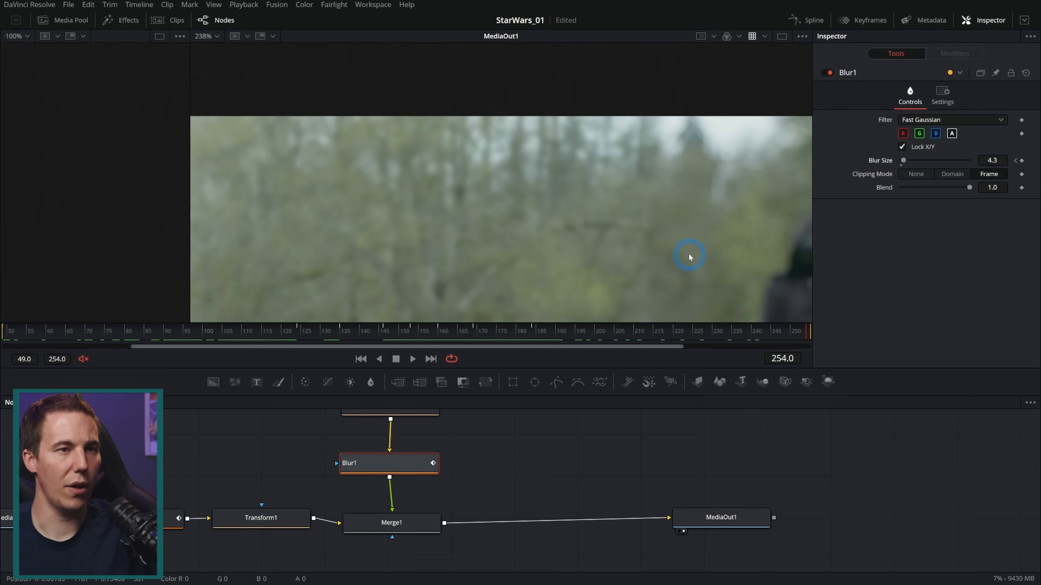
scroll(564, 210, "up", 2)
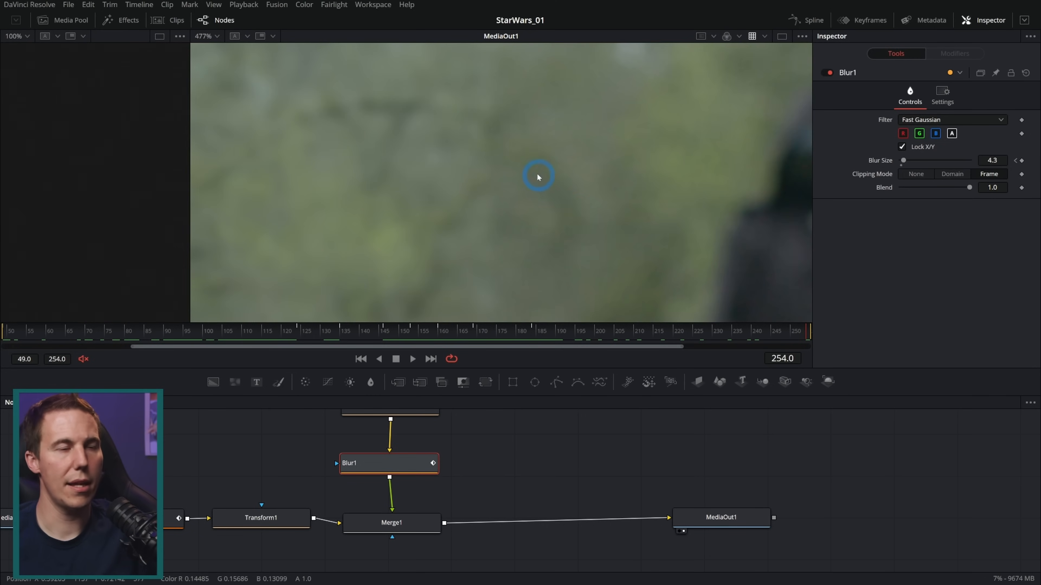
scroll(536, 174, "up", 3)
left_click_drag(540, 250, 587, 254)
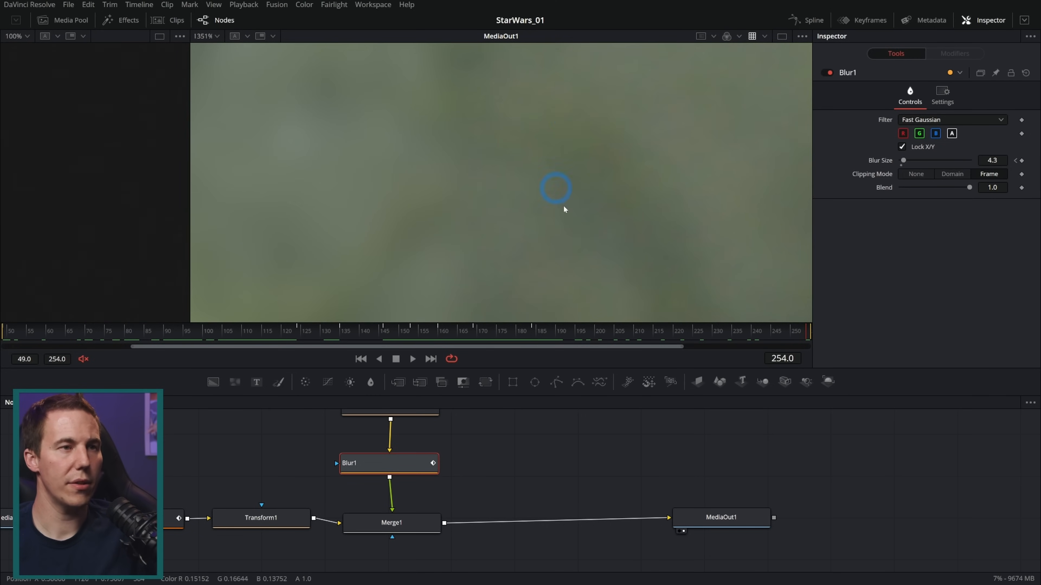
left_click_drag(402, 330, 3, 341)
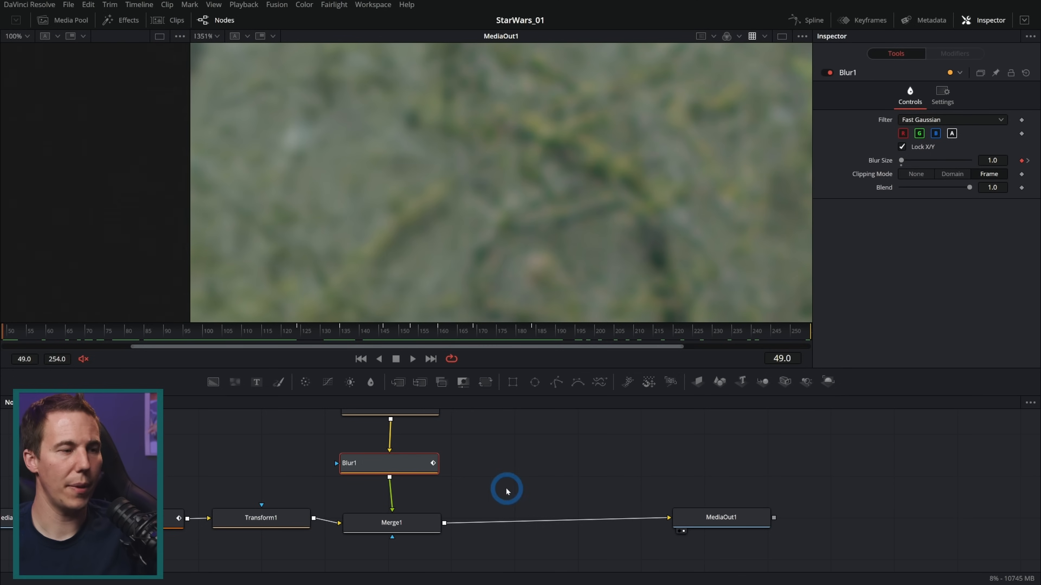
Show MediaIn1 in a second viewer beside MediaOut1 and magnify the dark-robed figure to inspect the footage's noise
left_click_drag(506, 490, 723, 480)
left_click_drag(312, 466, 551, 453)
left_click_drag(477, 497, 312, 498)
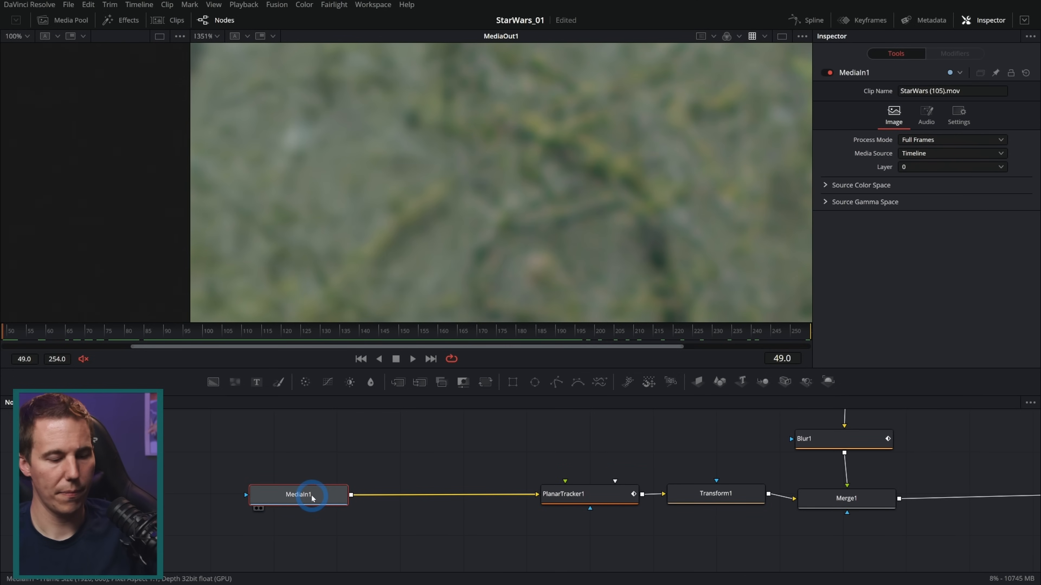
key("1")
left_click(782, 36)
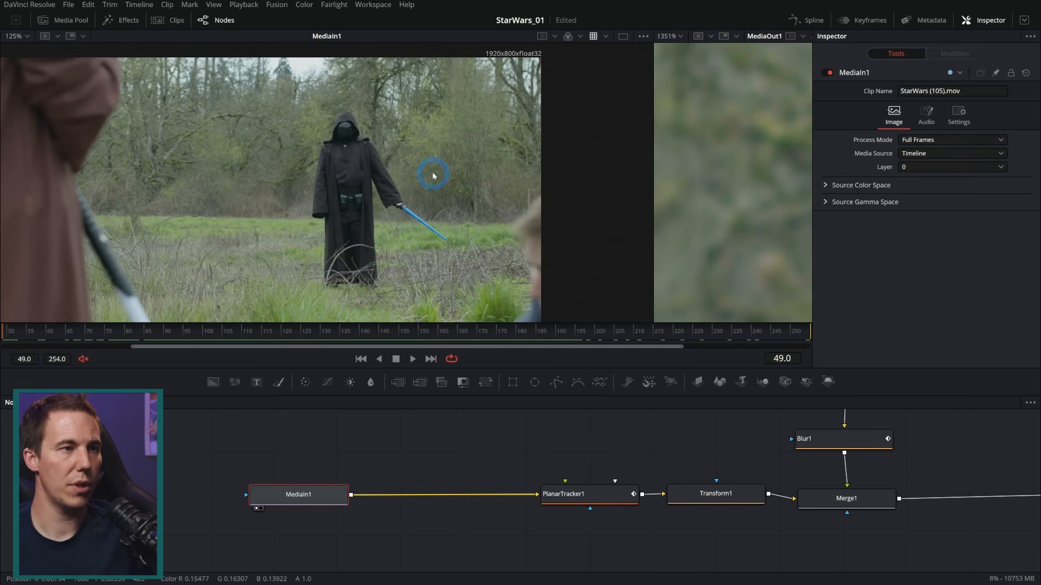
scroll(433, 175, "up", 10)
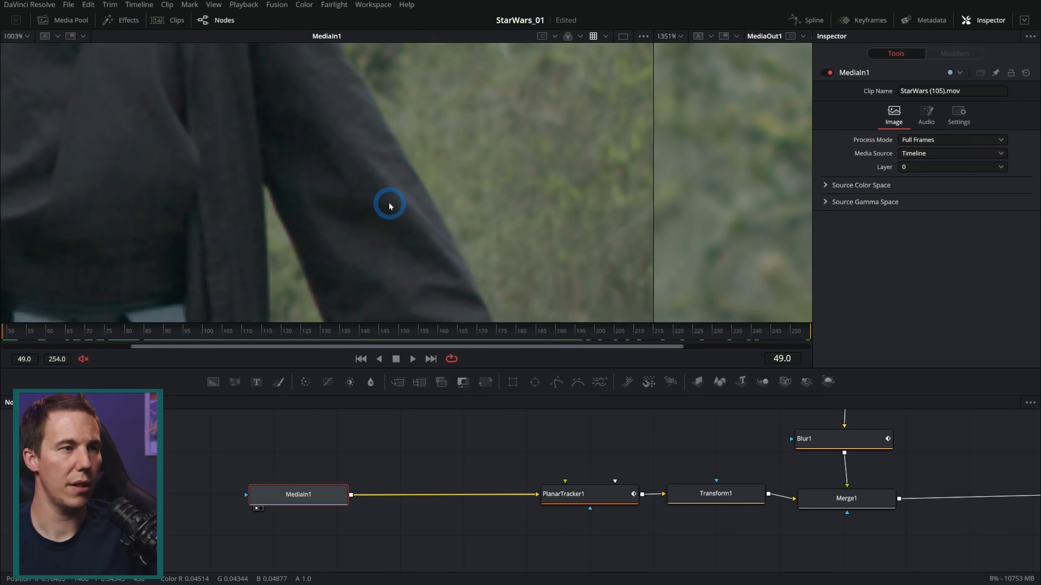
left_click_drag(372, 224, 448, 233)
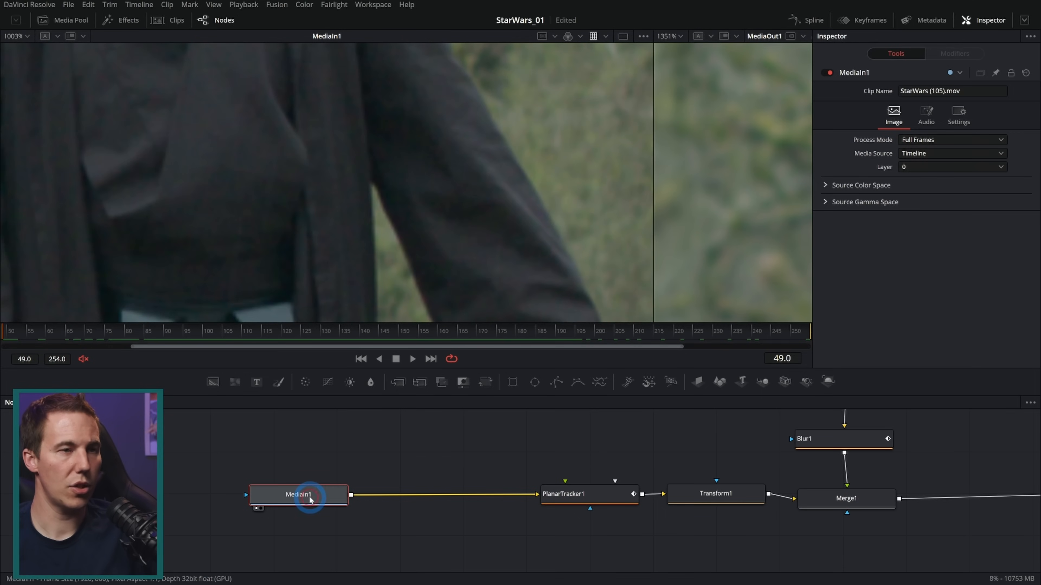
Insert a Noise Reduction node between MediaIn1 and PlanarTracker1 and view its output
key("shift+space")
type("xf")
type("noise")
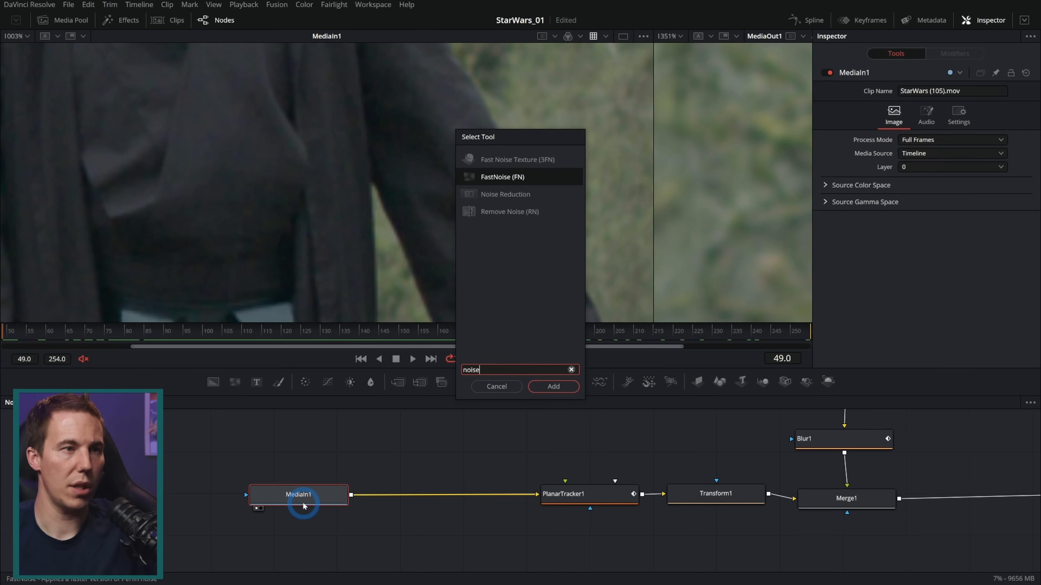
key("Down")
key("Return")
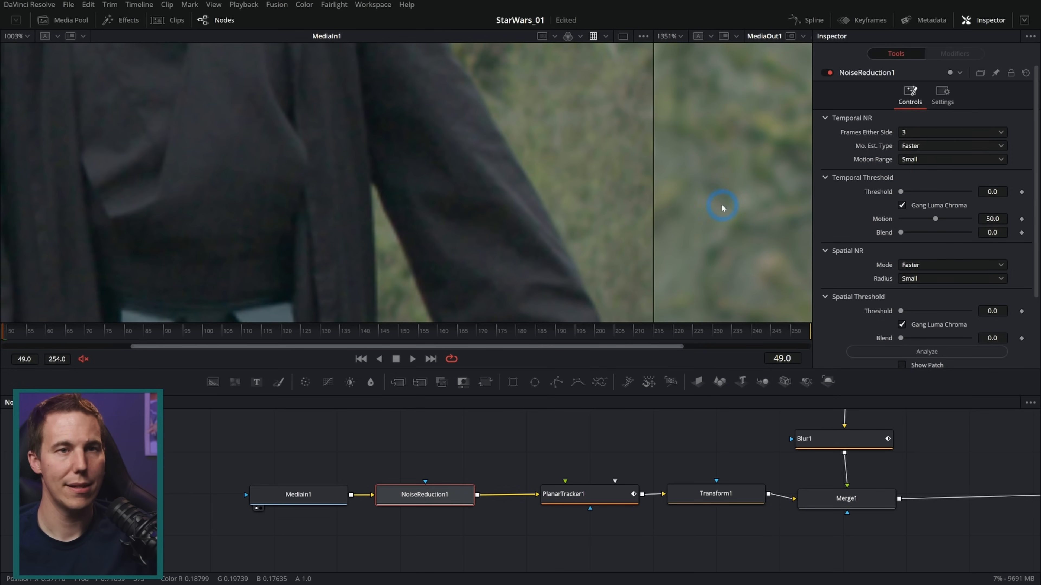
key("1")
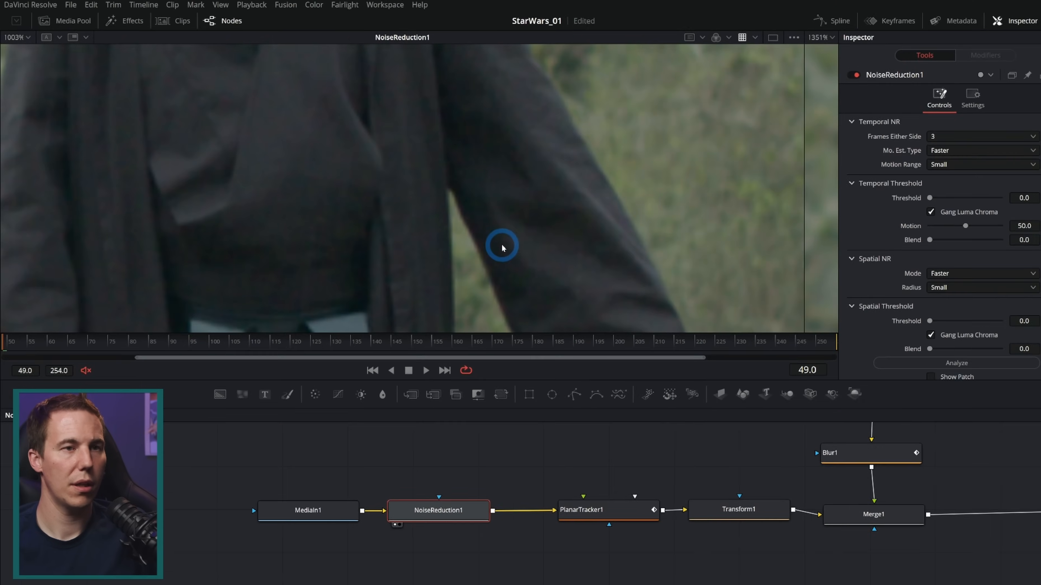
Set the noise reduction's motion estimation type and spatial mode both to Better
left_click(945, 151)
left_click(911, 172)
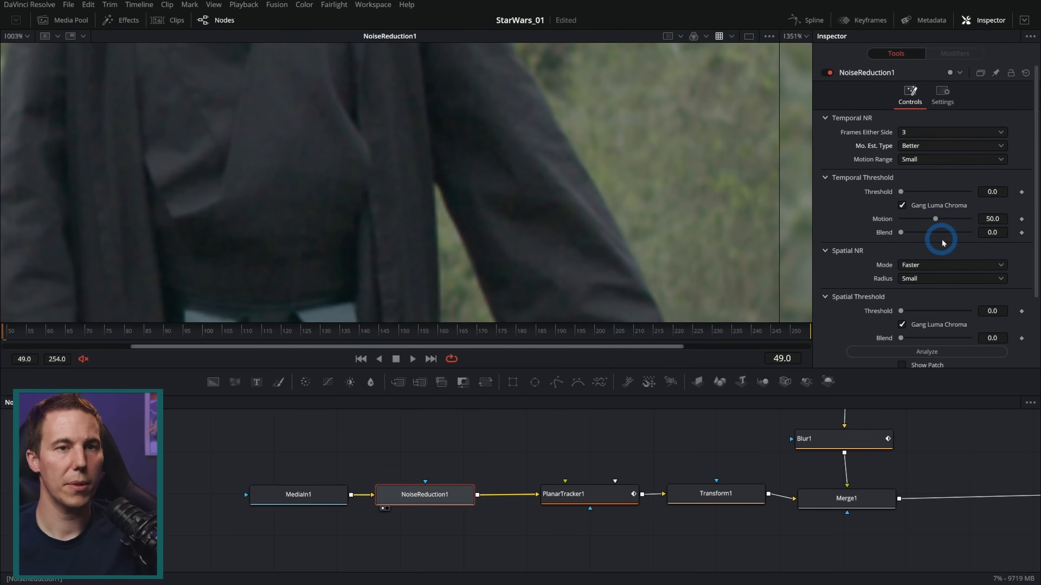
left_click(913, 266)
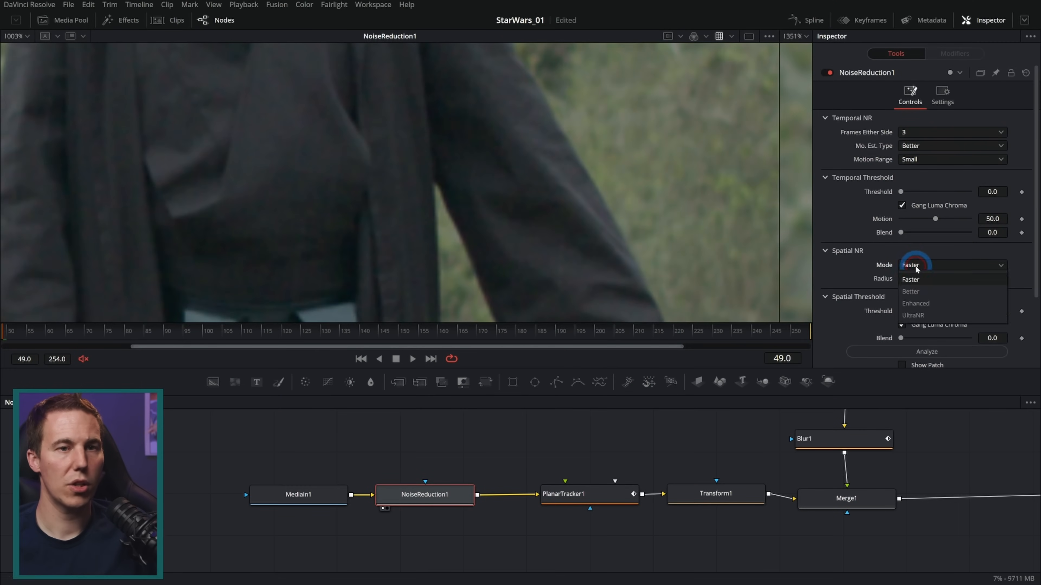
left_click(925, 292)
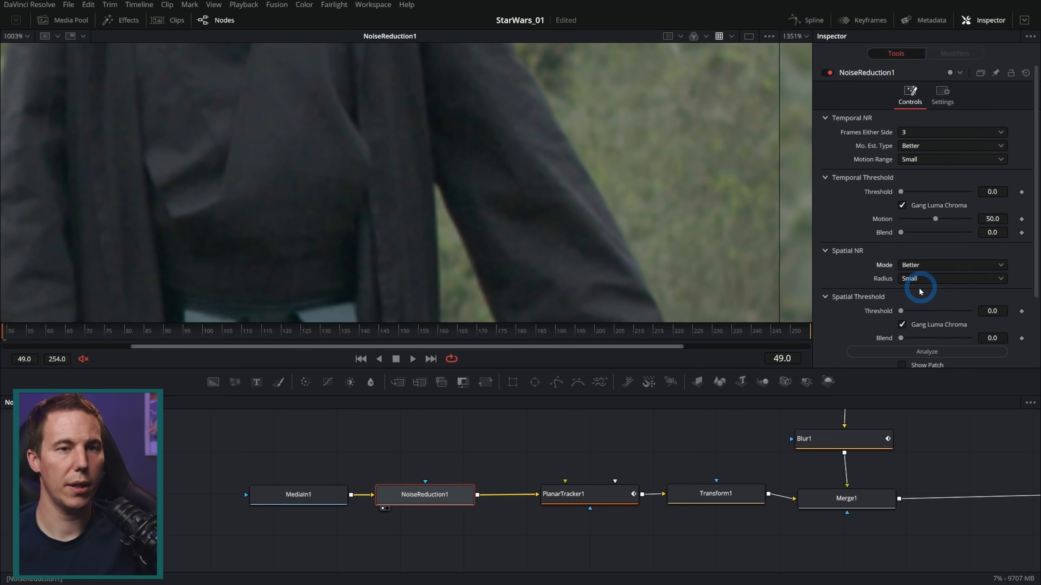
Set the temporal threshold to 11.8 and the spatial threshold to 3.9
left_click_drag(898, 193, 906, 195)
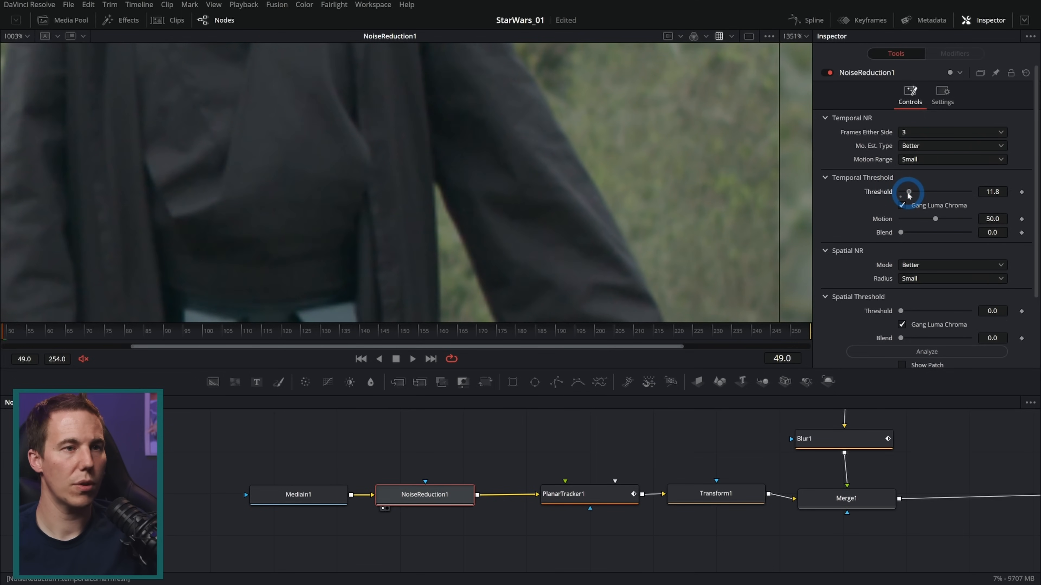
left_click(899, 310)
left_click_drag(903, 313, 909, 313)
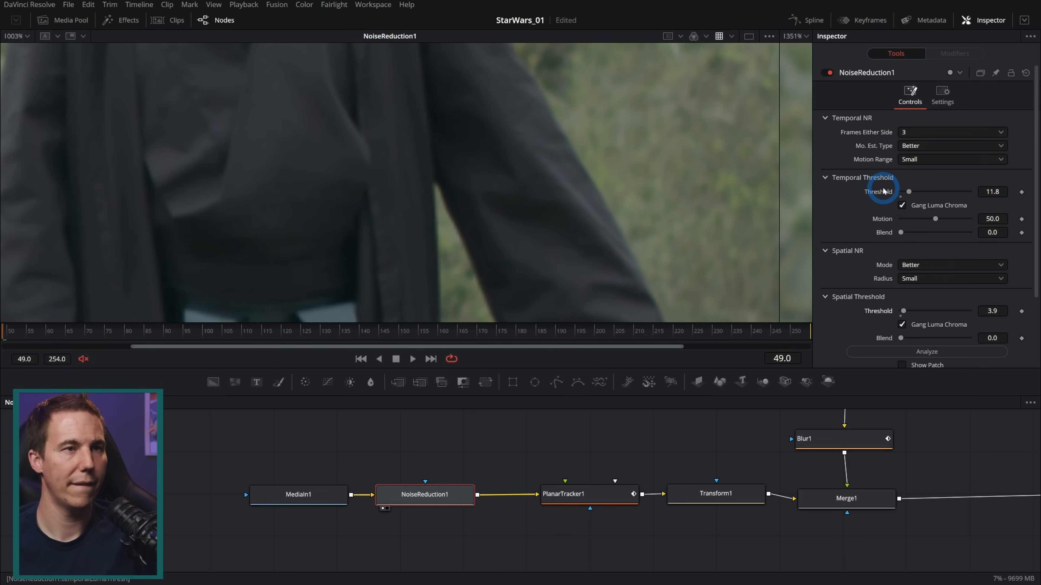
Play back the denoised robe, and at frame 63 toggle NoiseReduction1 off and on to compare the grain
left_click(412, 360)
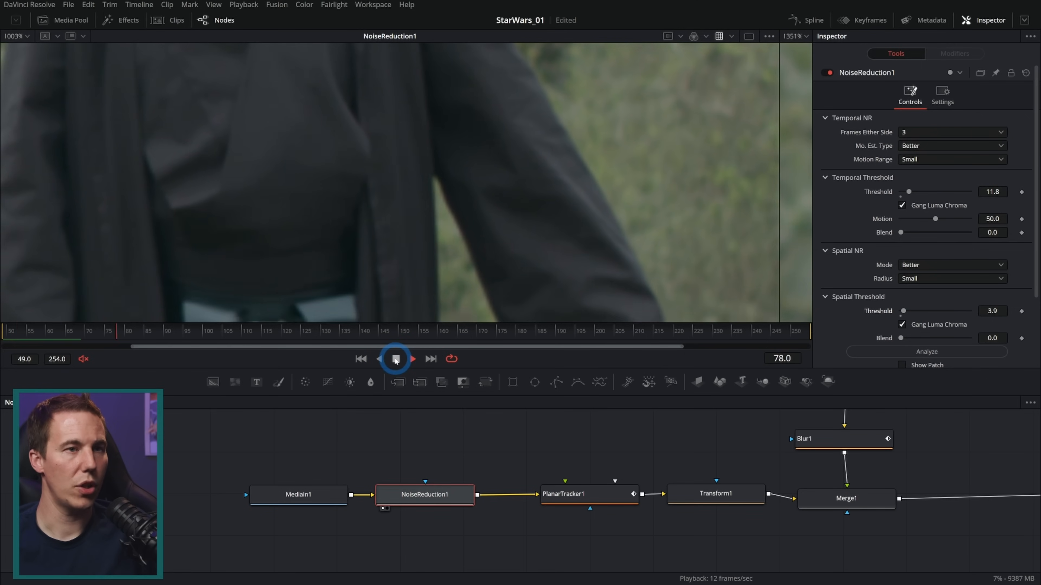
left_click_drag(178, 331, 60, 334)
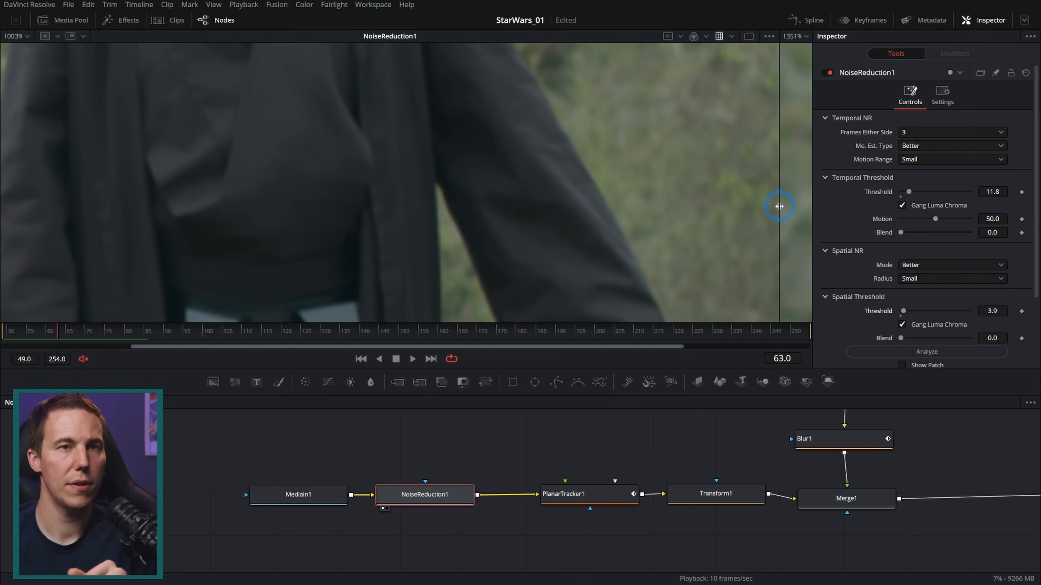
left_click(826, 73)
left_click(827, 73)
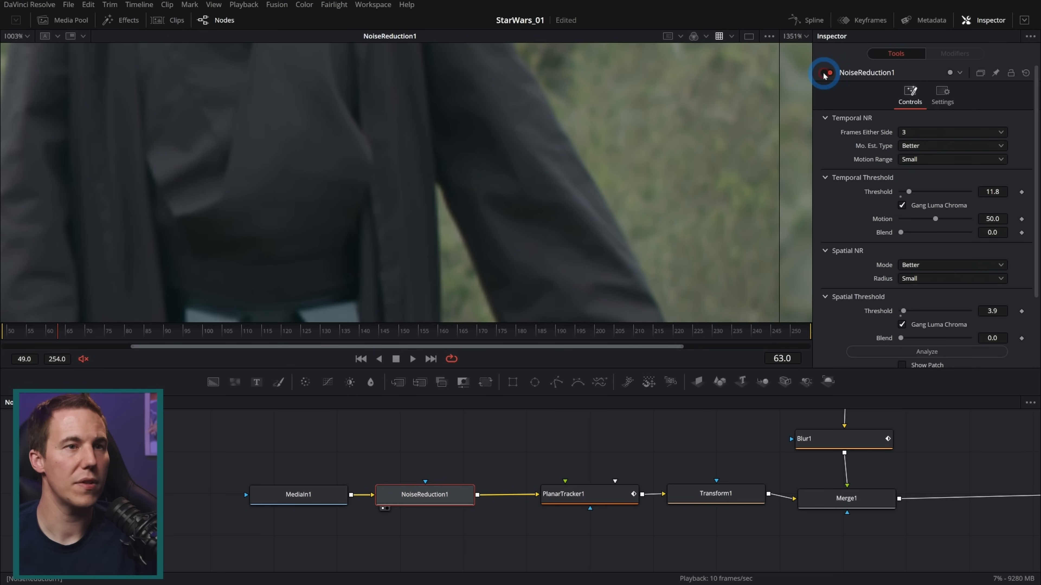
left_click(825, 74)
left_click(825, 75)
left_click(825, 75)
left_click(825, 75)
left_click(825, 75)
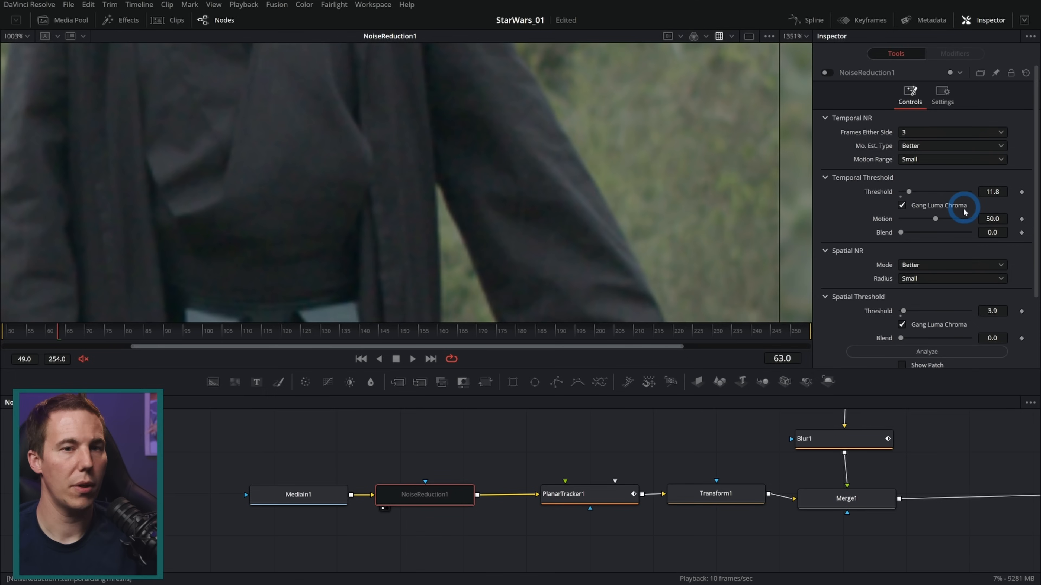
Lower the spatial threshold to 1.6 and the temporal threshold to 7.2, comparing with NoiseReduction1 bypassed
left_click(993, 311)
left_click_drag(988, 312, 980, 312)
left_click(824, 72)
left_click(824, 73)
left_click(824, 73)
left_click(825, 73)
left_click(824, 73)
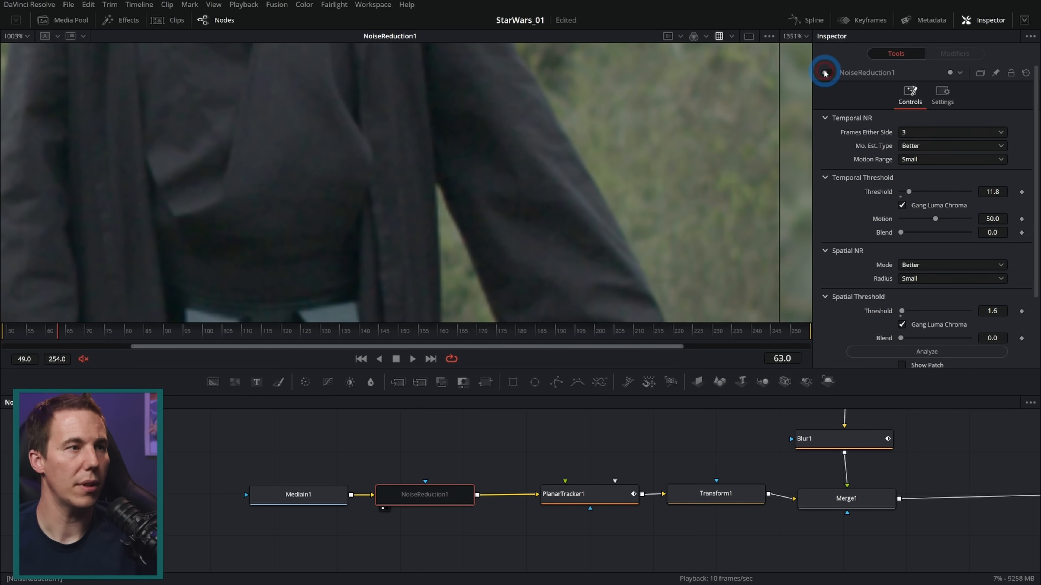
left_click_drag(988, 193, 961, 191)
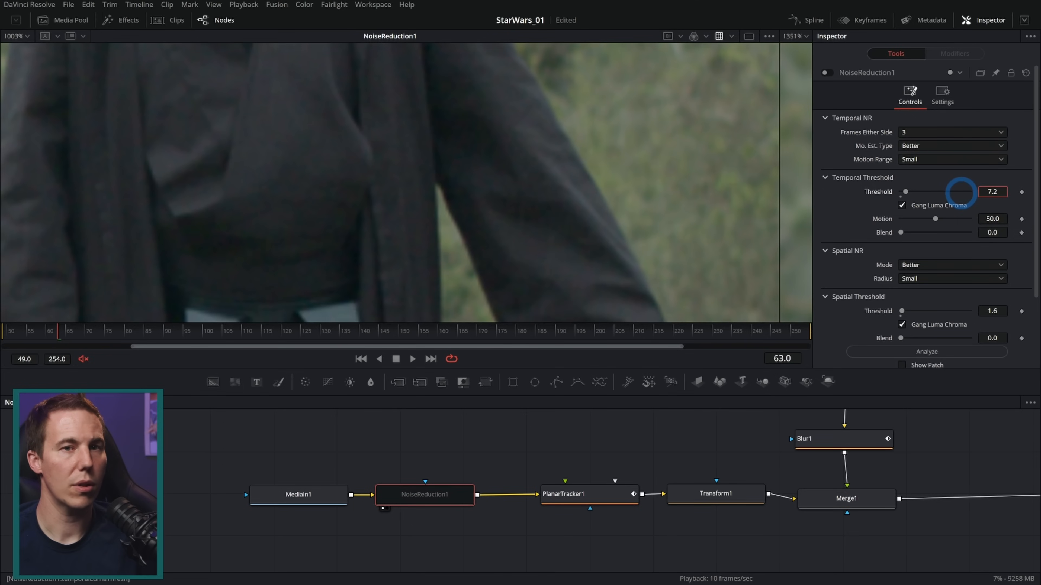
left_click(825, 73)
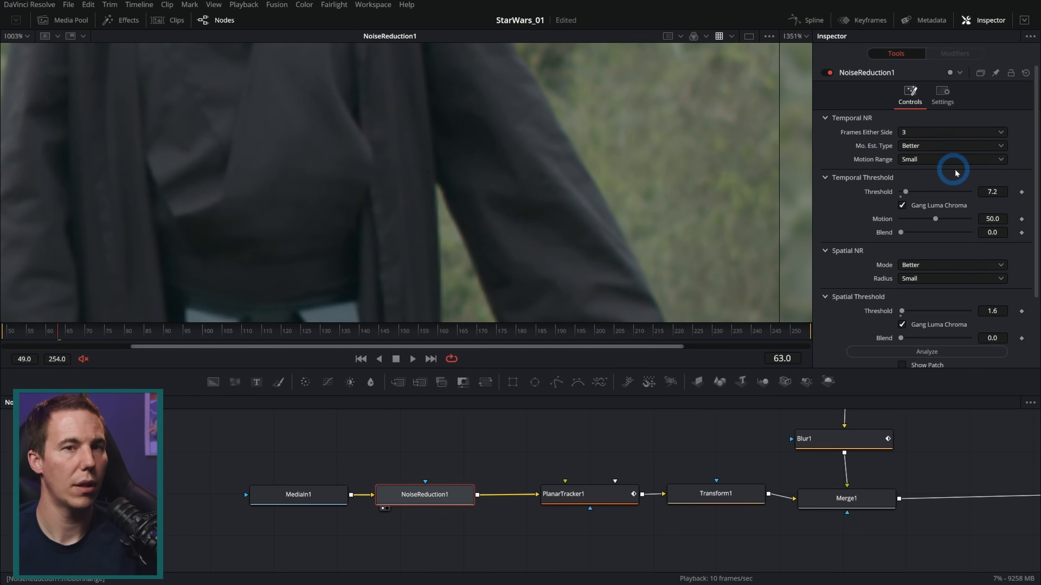
Set the spatial threshold to 0.0 and the temporal threshold to 1.2, then compare with NoiseReduction1 off and on
left_click_drag(902, 311, 890, 311)
left_click_drag(905, 191, 883, 195)
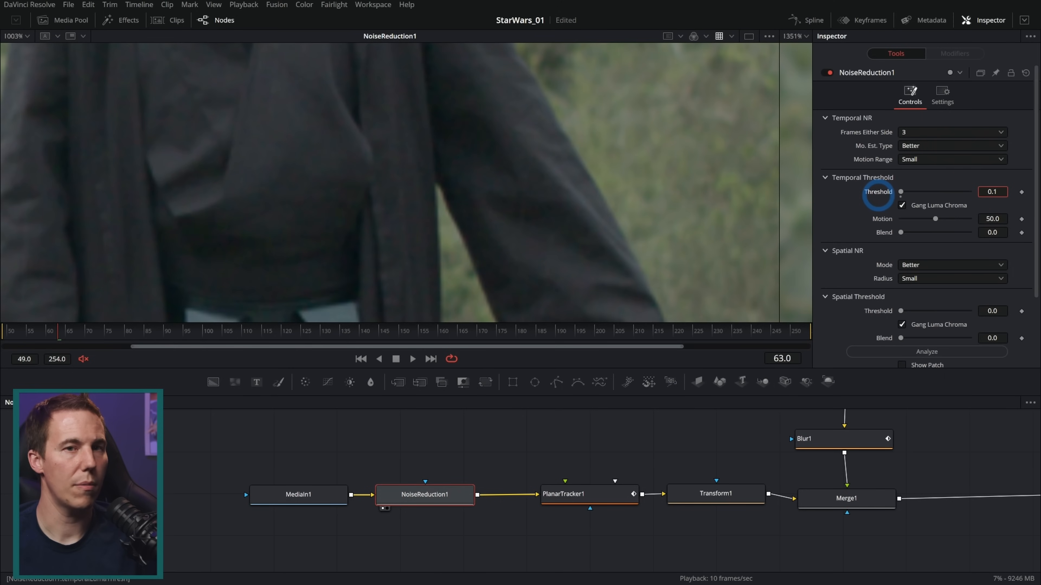
left_click_drag(878, 195, 885, 195)
left_click(829, 72)
left_click(830, 71)
left_click(830, 72)
left_click(830, 72)
Play back the denoised shot to frame 91 and examine the dark figure and the brown foreground robe up close
left_click(642, 198)
key("space")
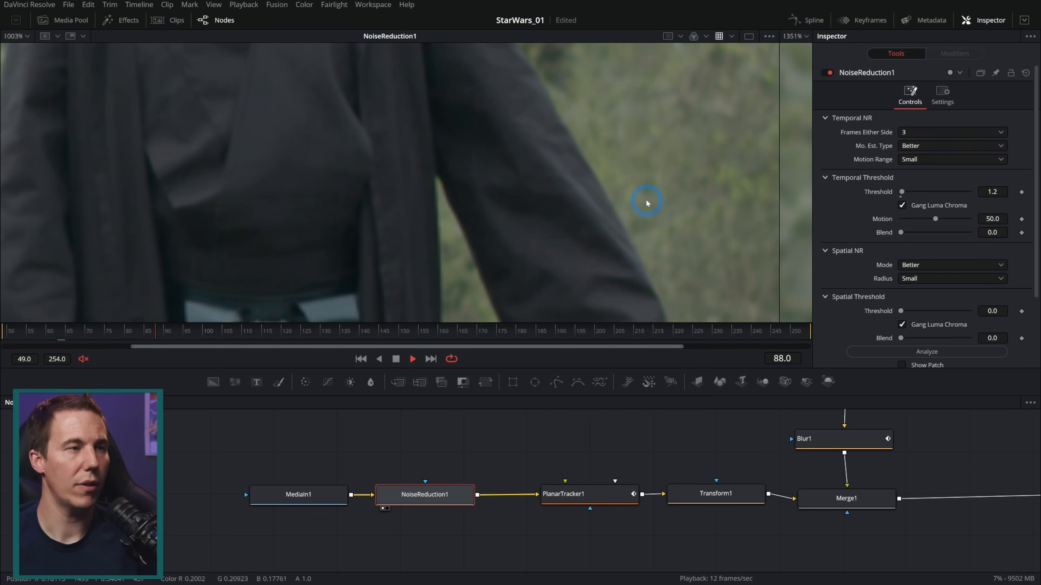
scroll(592, 189, "down", 6)
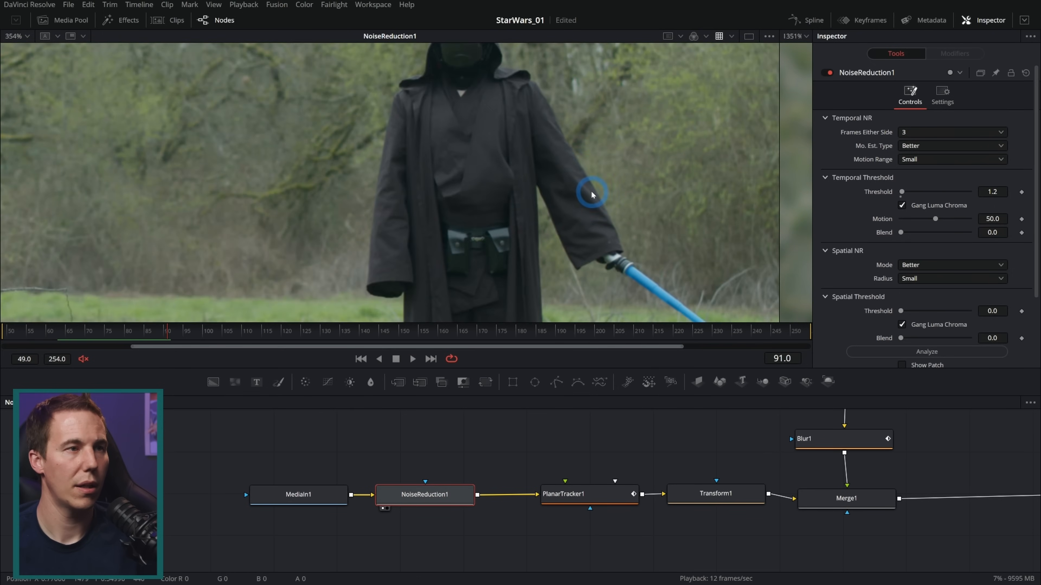
scroll(622, 100, "down", 3)
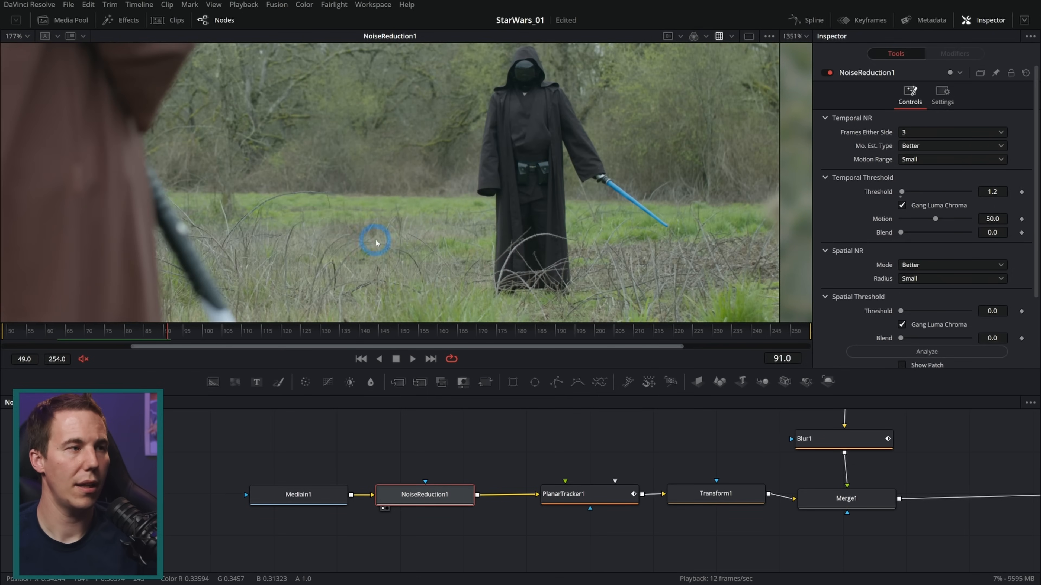
scroll(244, 209, "up", 5)
scroll(332, 214, "up", 4)
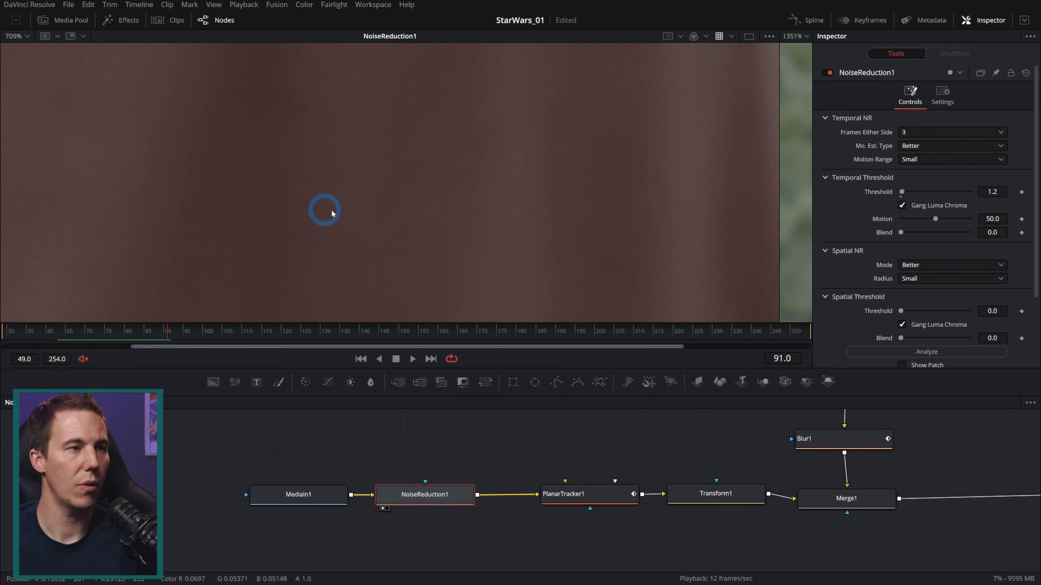
Set the spatial threshold to 5.5 and compare the brown robe with NoiseReduction1 off and on, then play it back
left_click(828, 73)
left_click(829, 73)
left_click(829, 73)
left_click(829, 73)
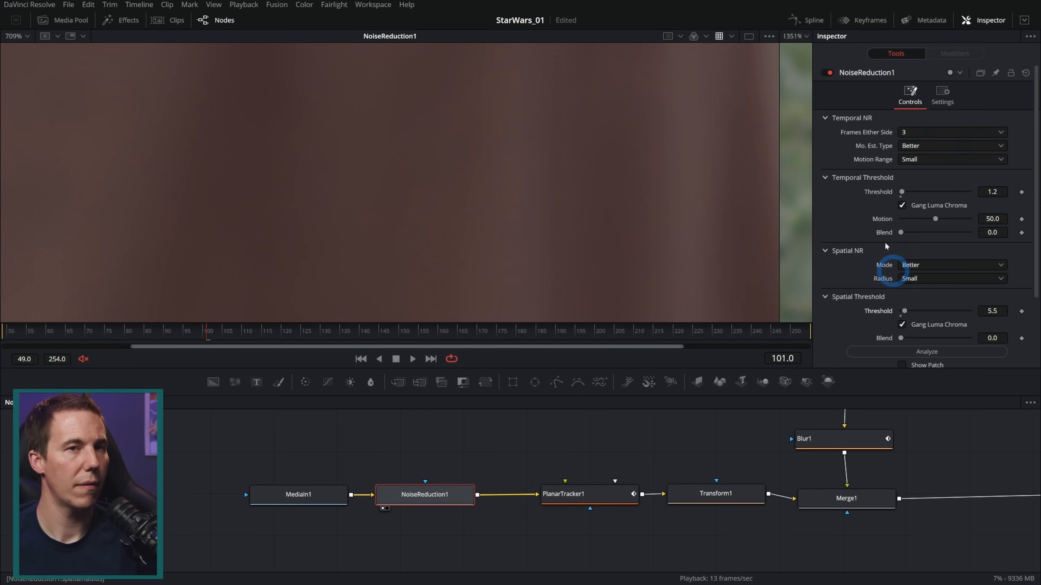
left_click(829, 72)
left_click(828, 73)
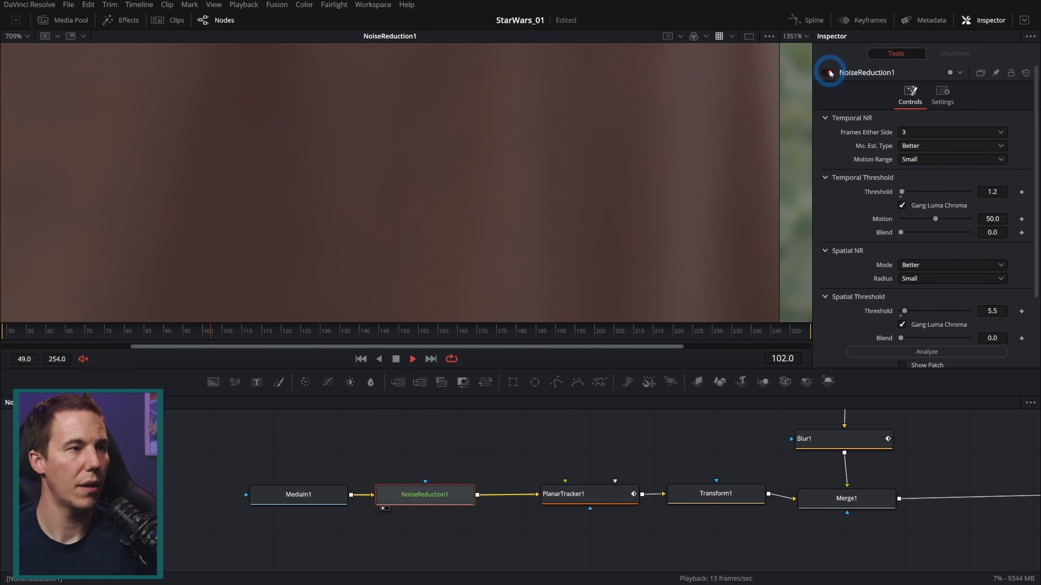
key("space")
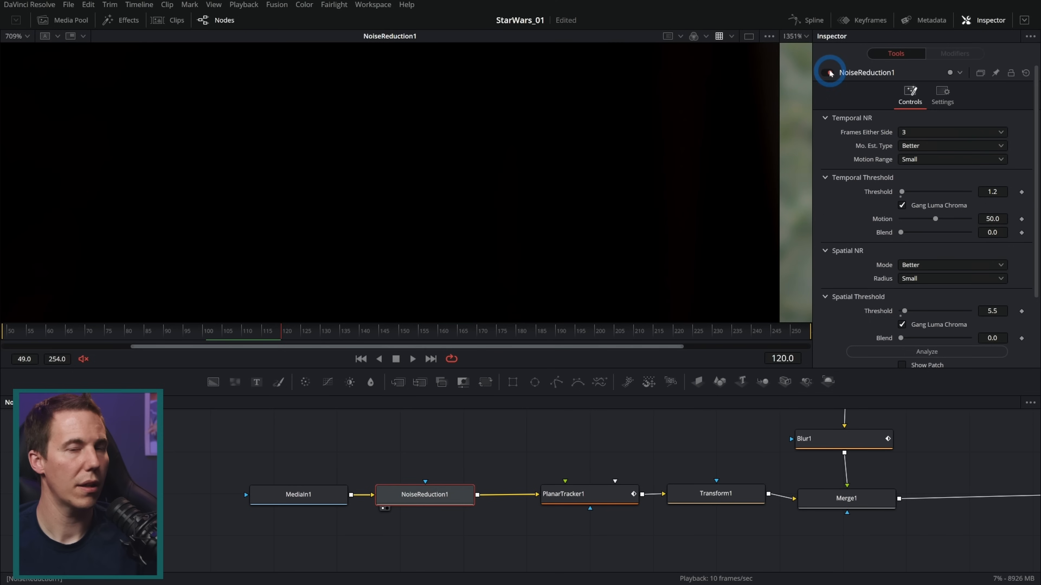
Paste a copy of the NoiseReduction1 node directly after Sharp_Clean in the clean-plate branch
scroll(653, 179, "down", 5)
left_click_drag(712, 451, 340, 456)
left_click_drag(259, 453, 367, 465)
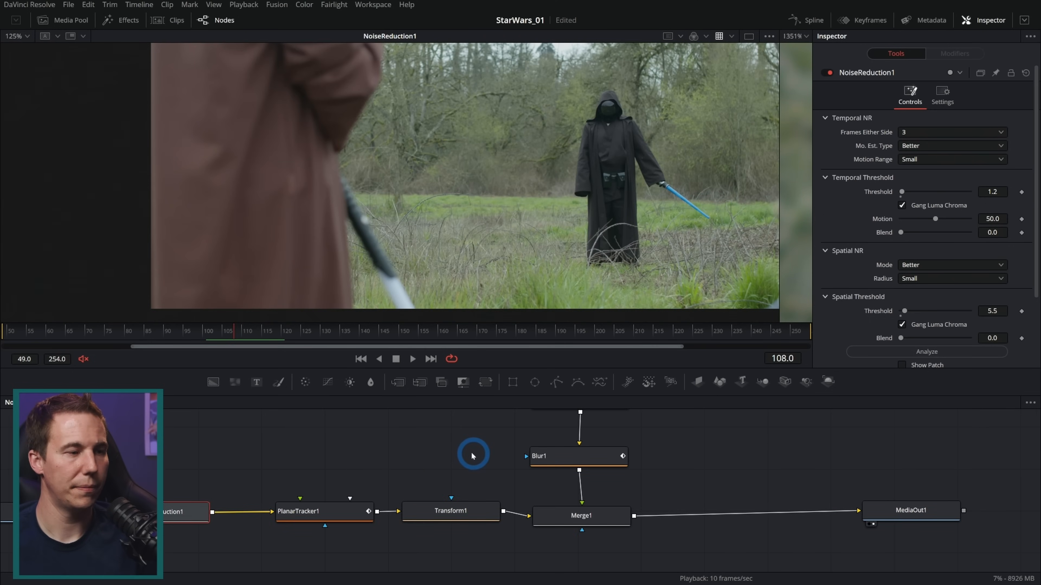
left_click_drag(305, 473, 388, 493)
left_click_drag(546, 457, 491, 535)
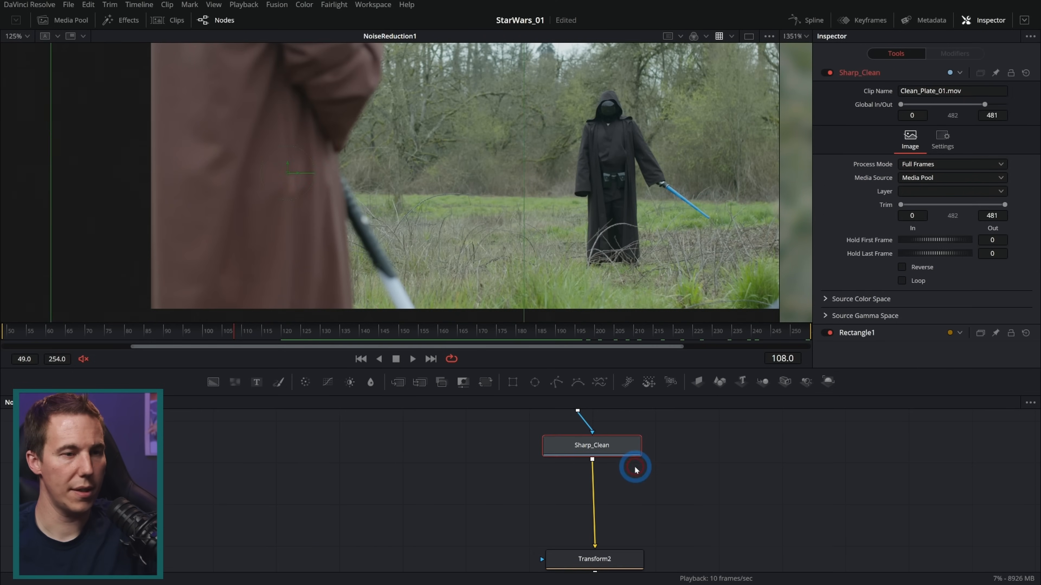
left_click(651, 478)
left_click(614, 447)
key("ctrl+v")
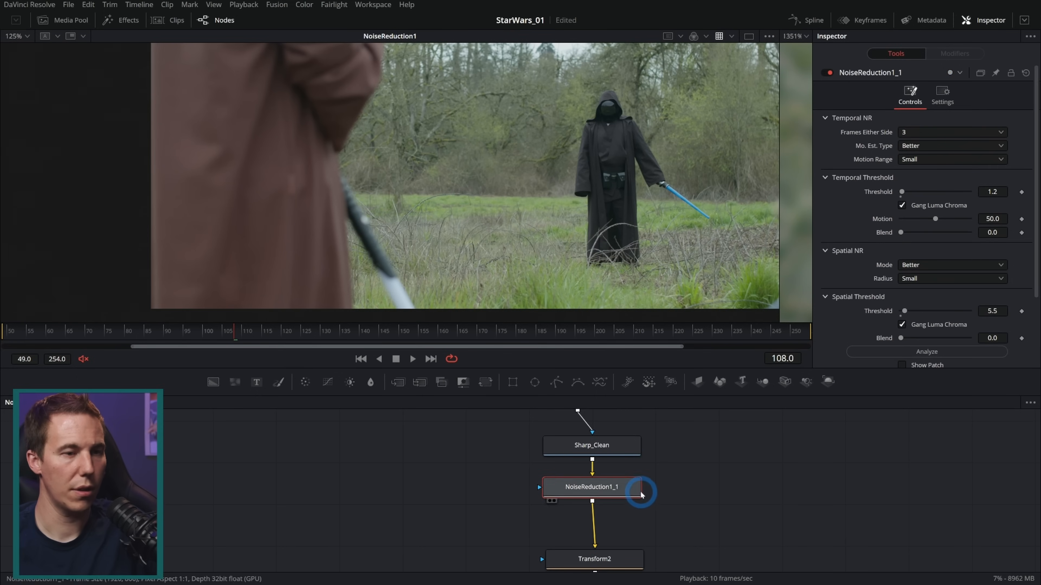
Show MediaOut1 in the viewer and play the denoised composite from frame 108 to 127, close on the background
left_click_drag(748, 505, 463, 412)
left_click_drag(463, 412, 367, 345)
left_click_drag(550, 505, 569, 223)
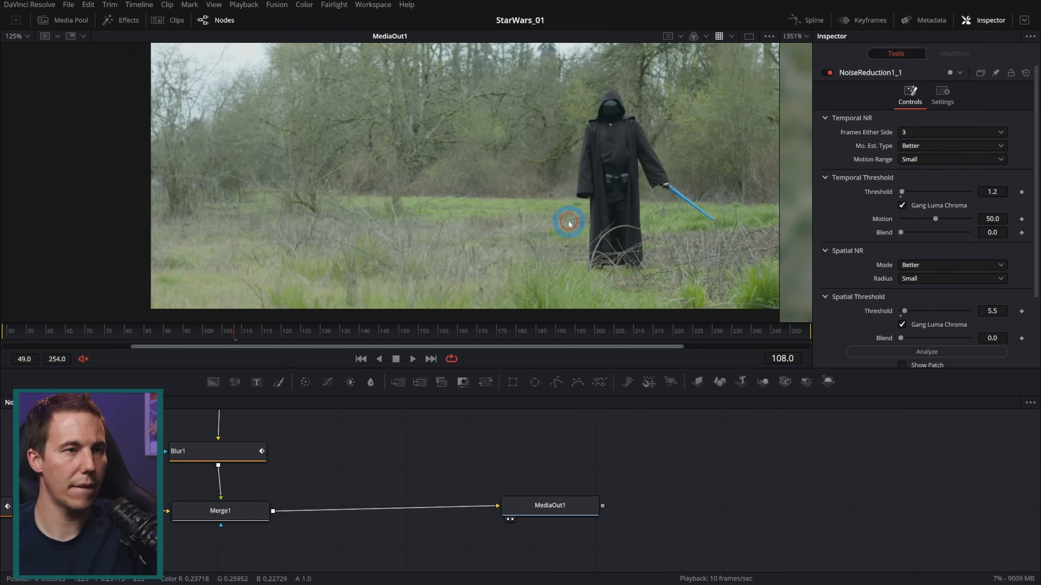
scroll(543, 213, "up", 10)
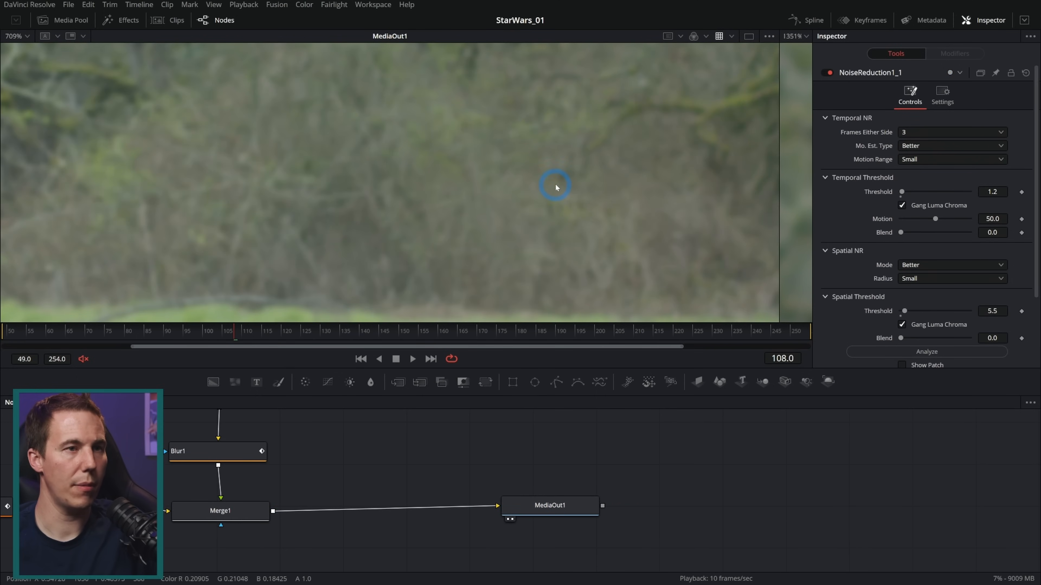
scroll(553, 188, "down", 3)
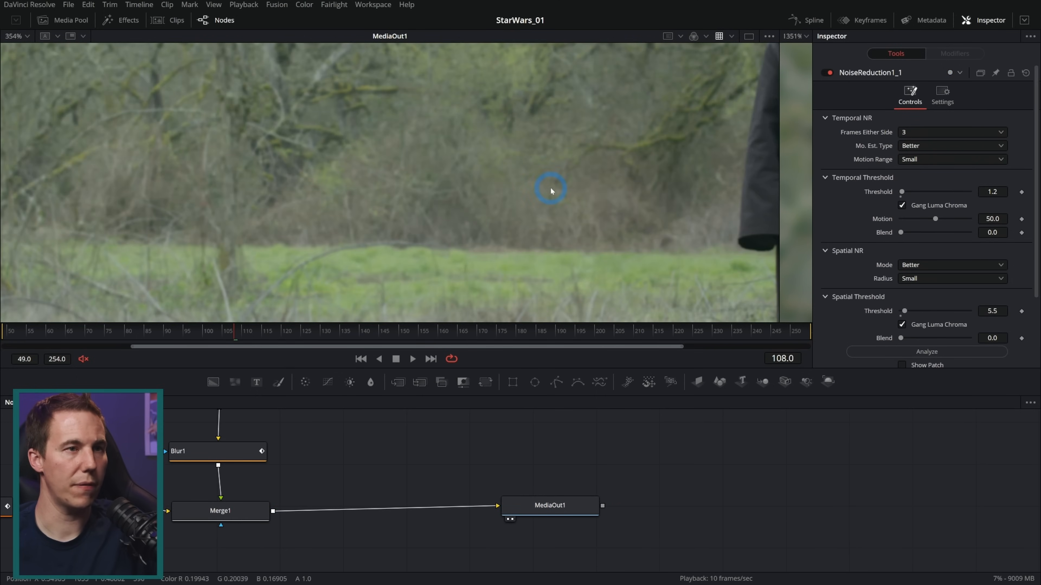
left_click(414, 359)
left_click(396, 361)
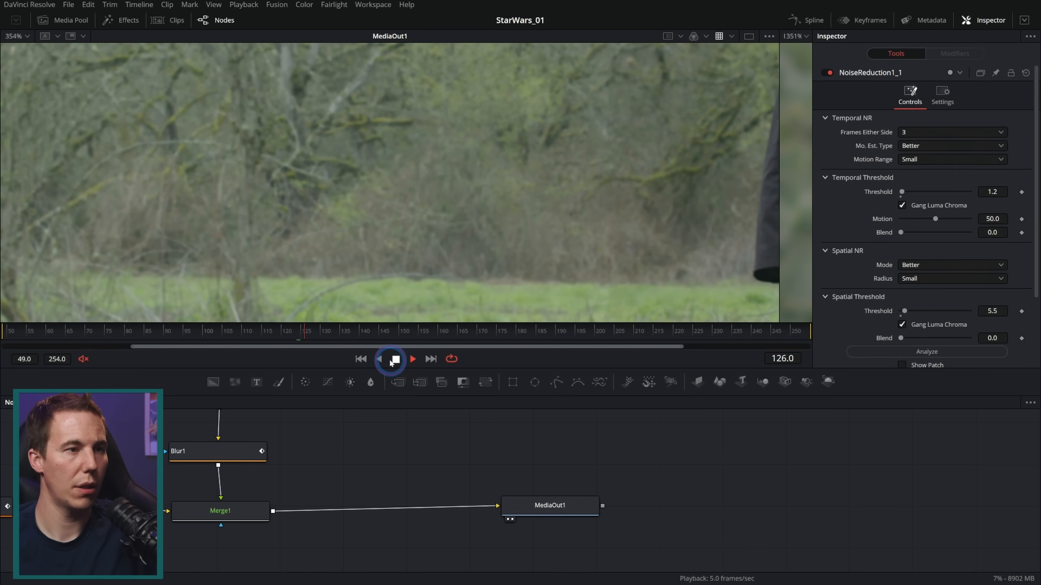
Compare the background at frame 127 with Merge1 switched off and on
left_click(266, 505)
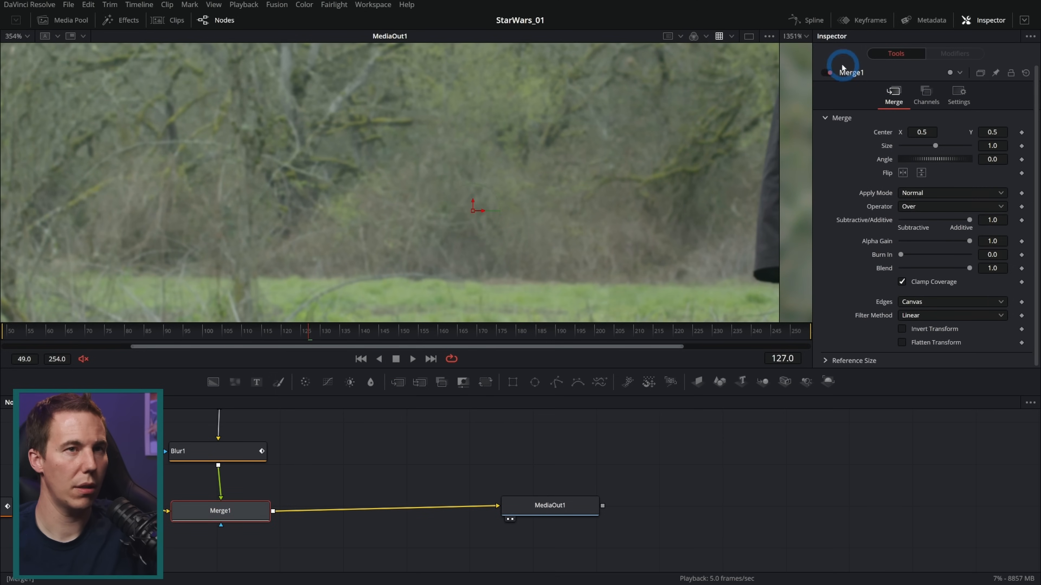
left_click(828, 73)
left_click(829, 73)
left_click(829, 73)
left_click(829, 73)
Play and scrub the composite on to frame 228, checking the clean plate's match next to the dark figure
left_click_drag(613, 170, 485, 179)
left_click(412, 359)
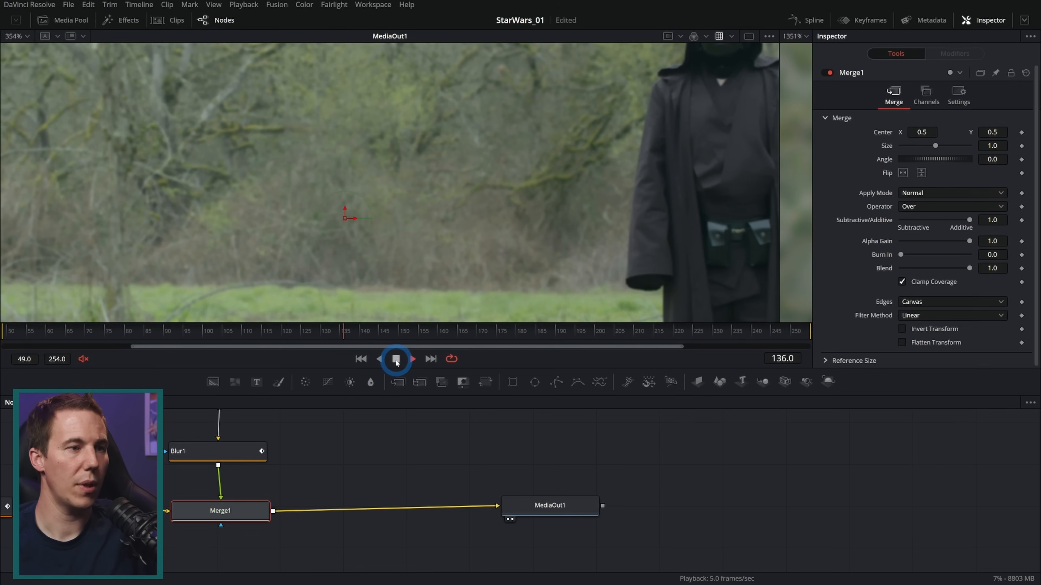
left_click(396, 359)
left_click_drag(396, 332, 567, 339)
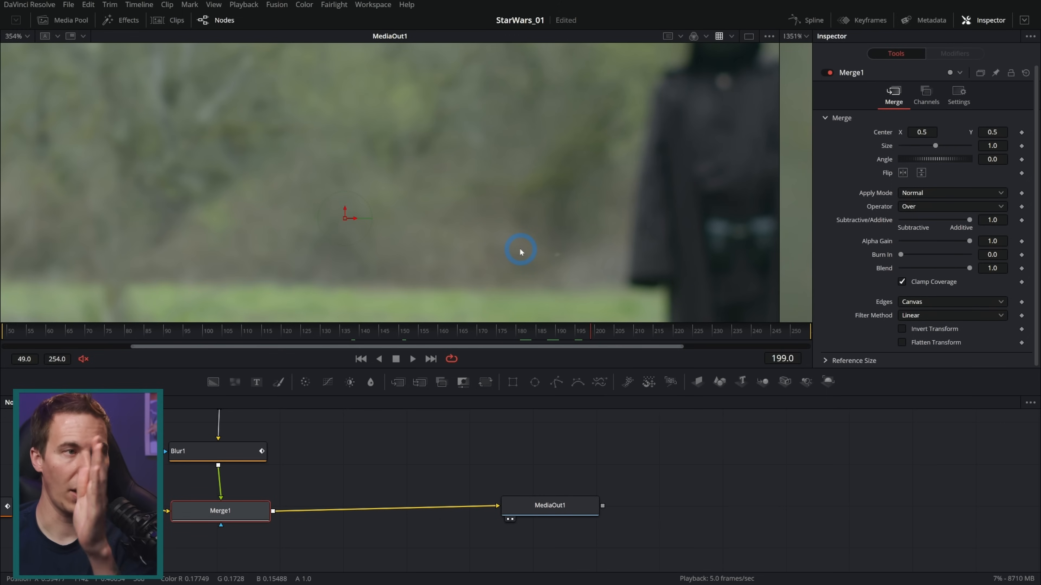
left_click(622, 331)
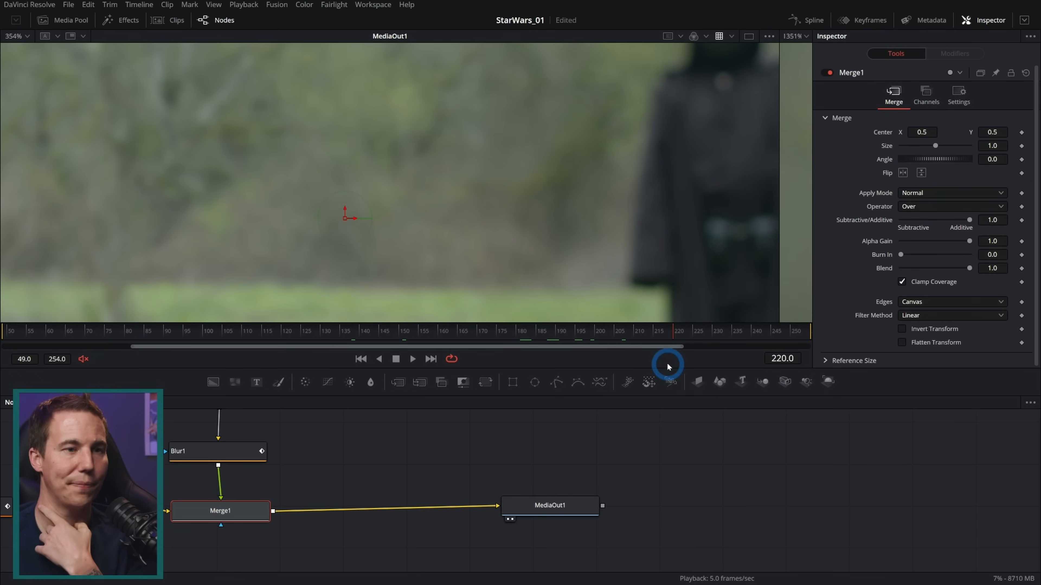
scroll(499, 193, "down", 5)
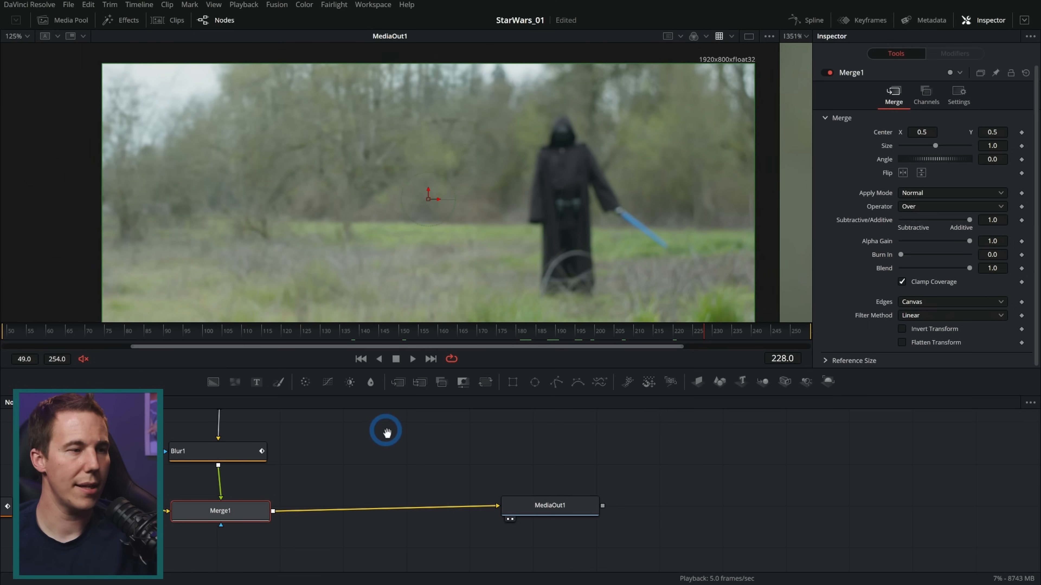
Display Rectangle1 beside MediaOut1 in a second viewer and set the rectangle mask's Soft Edge to 0.085
left_click_drag(388, 428, 433, 504)
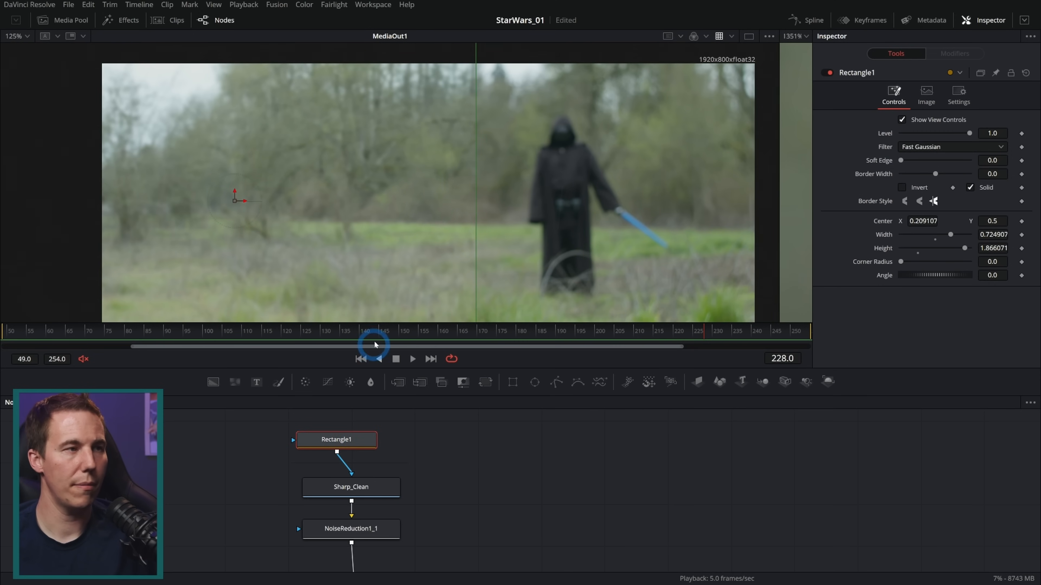
left_click(748, 36)
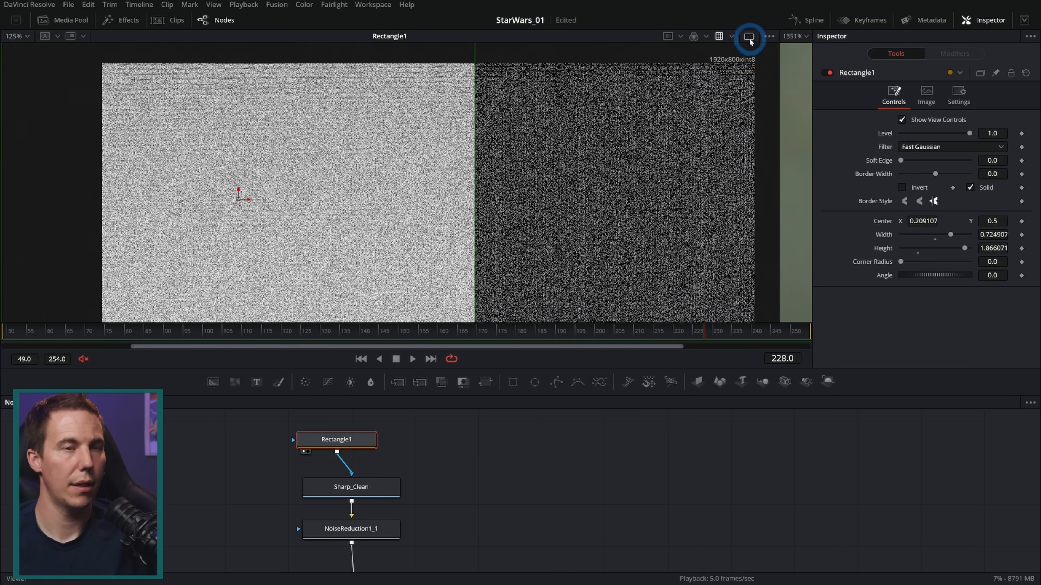
left_click(901, 160)
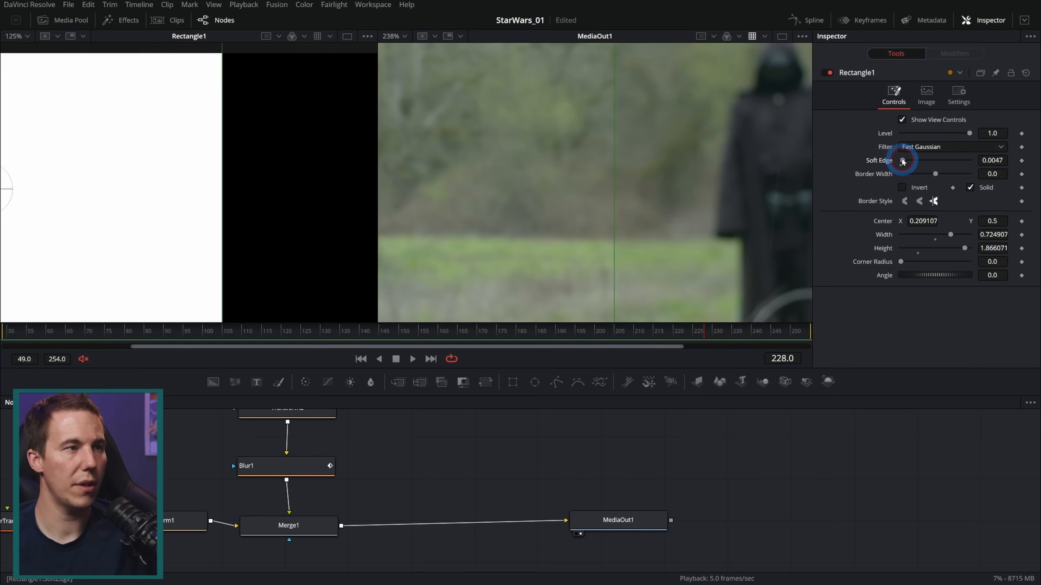
left_click_drag(903, 161, 931, 164)
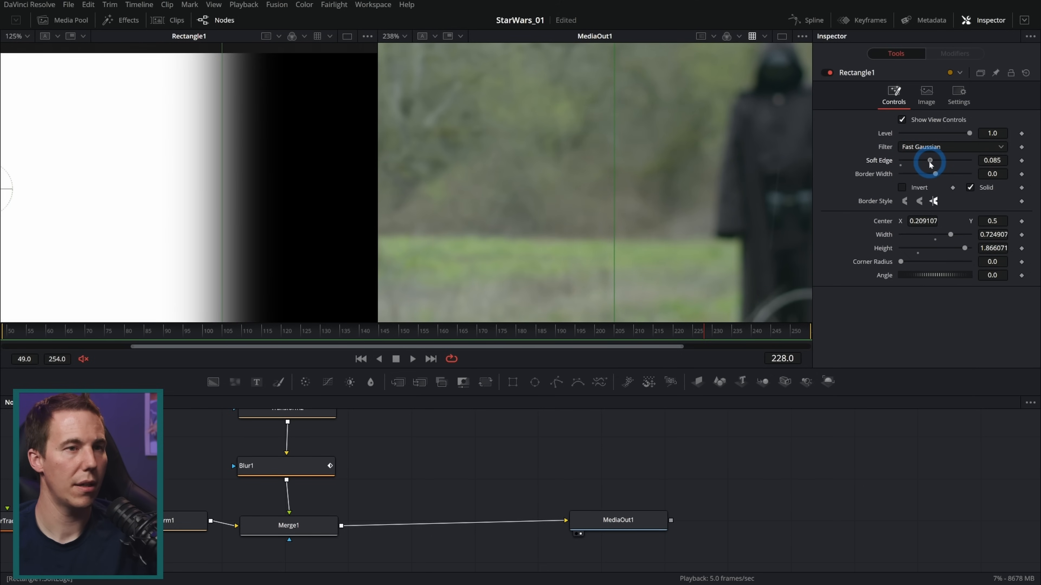
Scrub the composite to frame 254 and enlarge the MediaOut1 viewer to examine the softened clean-plate blend
scroll(646, 222, "down", 3)
left_click_drag(664, 246, 666, 178)
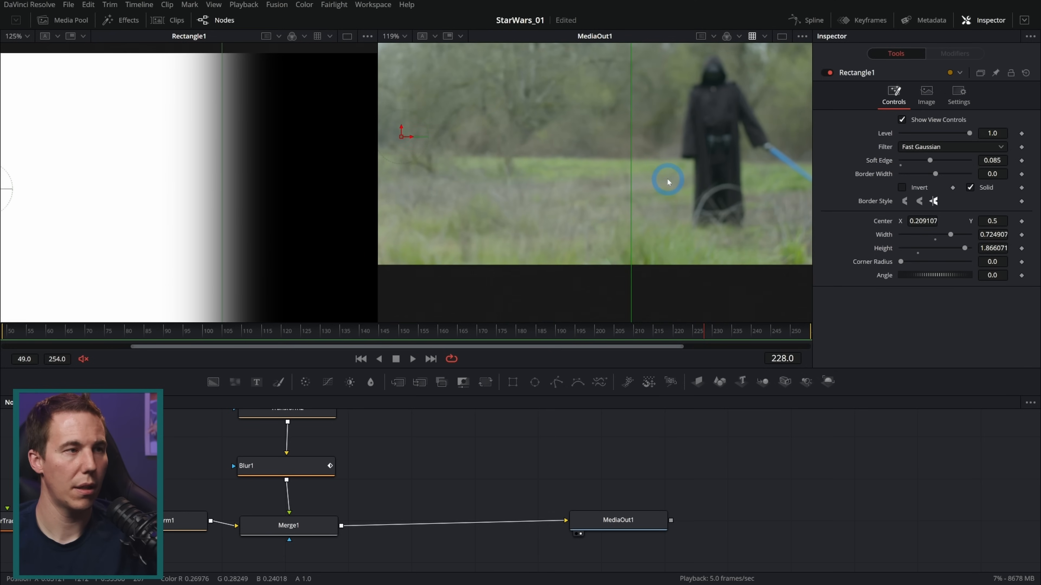
left_click_drag(578, 330, 840, 332)
left_click(650, 510)
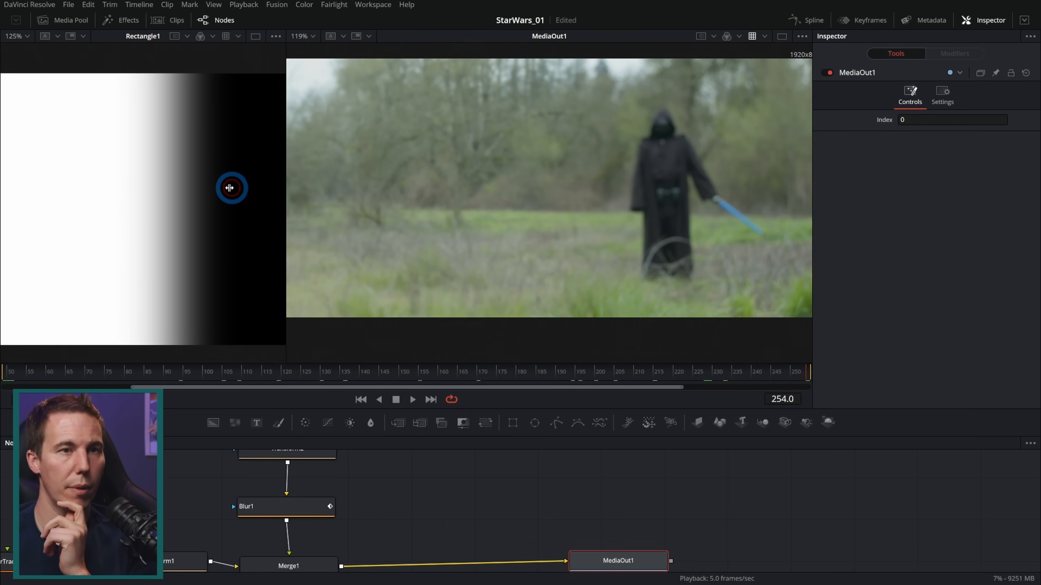
left_click_drag(230, 187, 181, 195)
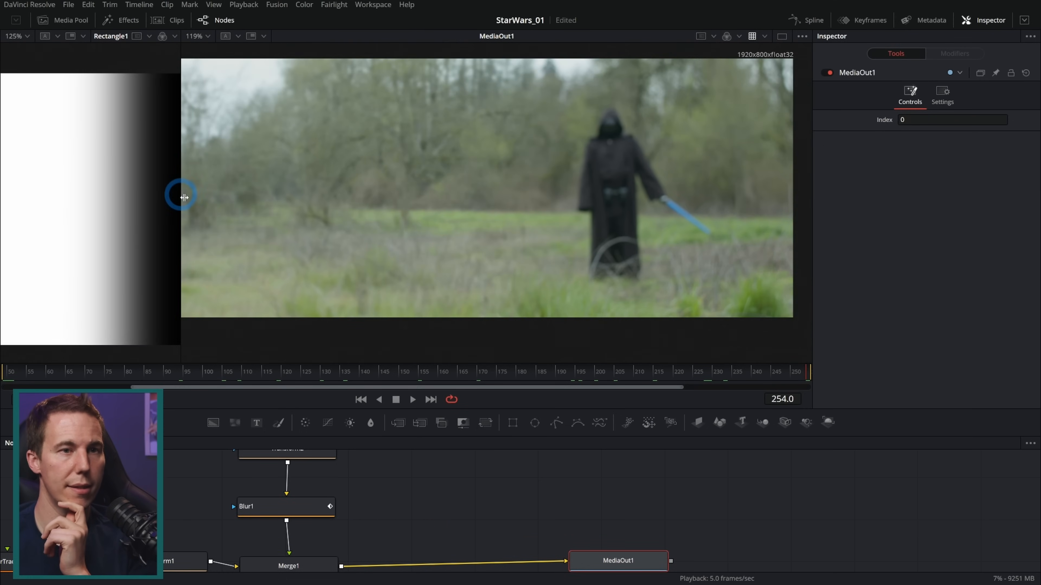
left_click_drag(727, 245, 649, 274)
scroll(649, 276, "down", 2)
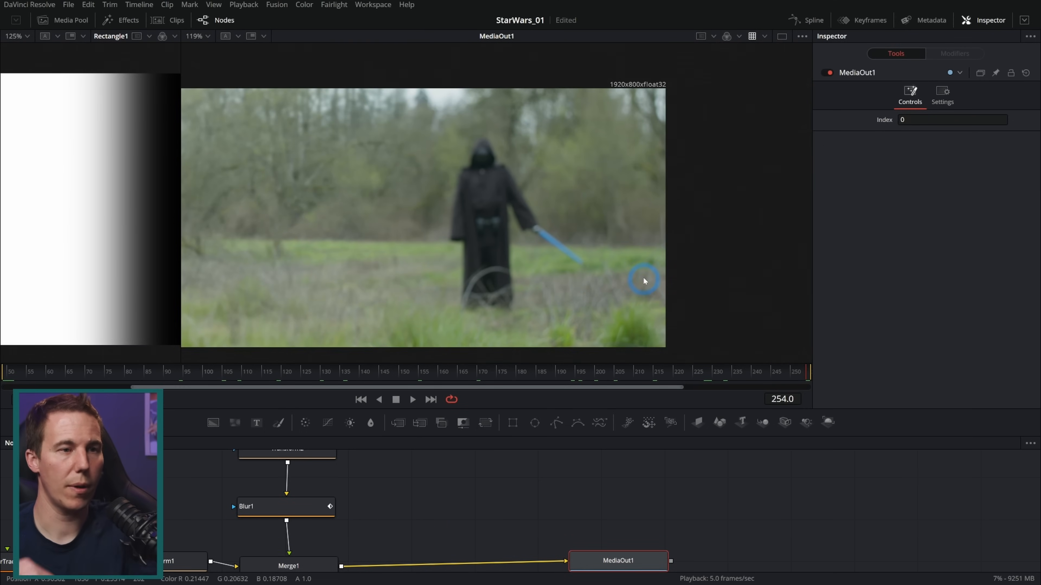
scroll(651, 289, "up", 3)
At frame 49, connect the Polygon1_1 mask node into Rectangle1
left_click_drag(483, 377, 1, 382)
left_click_drag(438, 497, 495, 562)
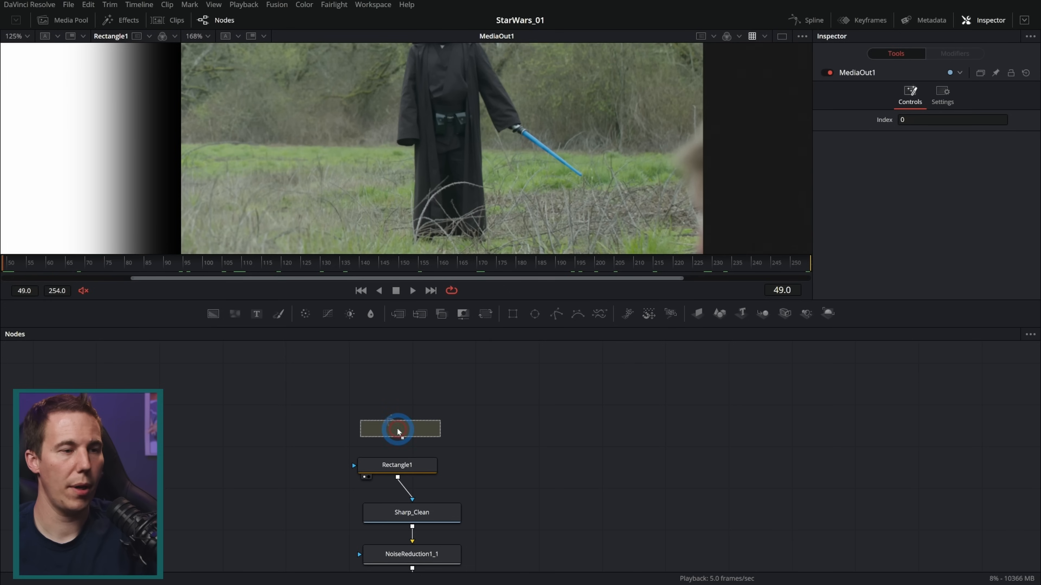
left_click(432, 427)
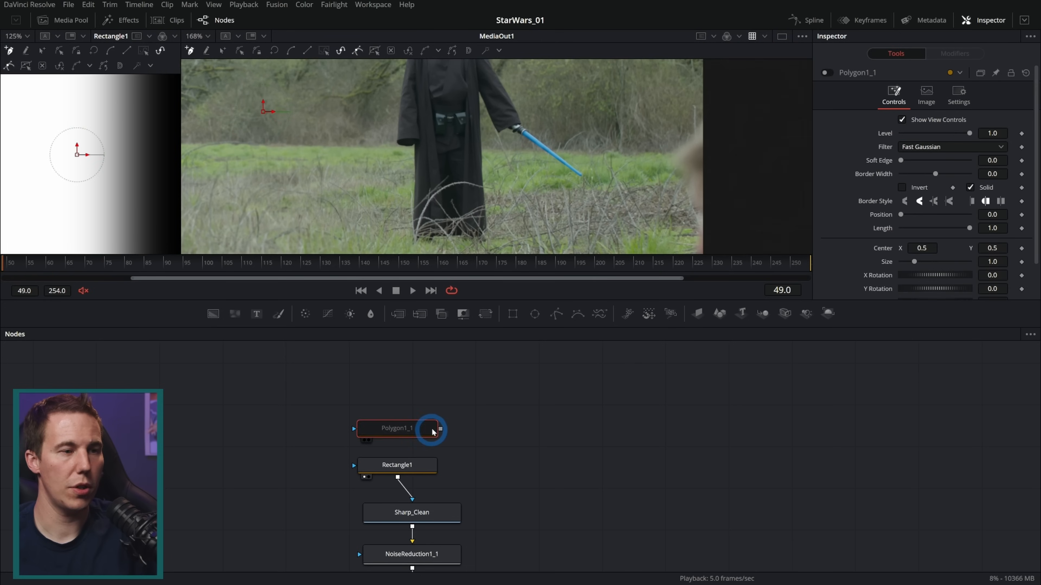
left_click_drag(439, 430, 415, 465)
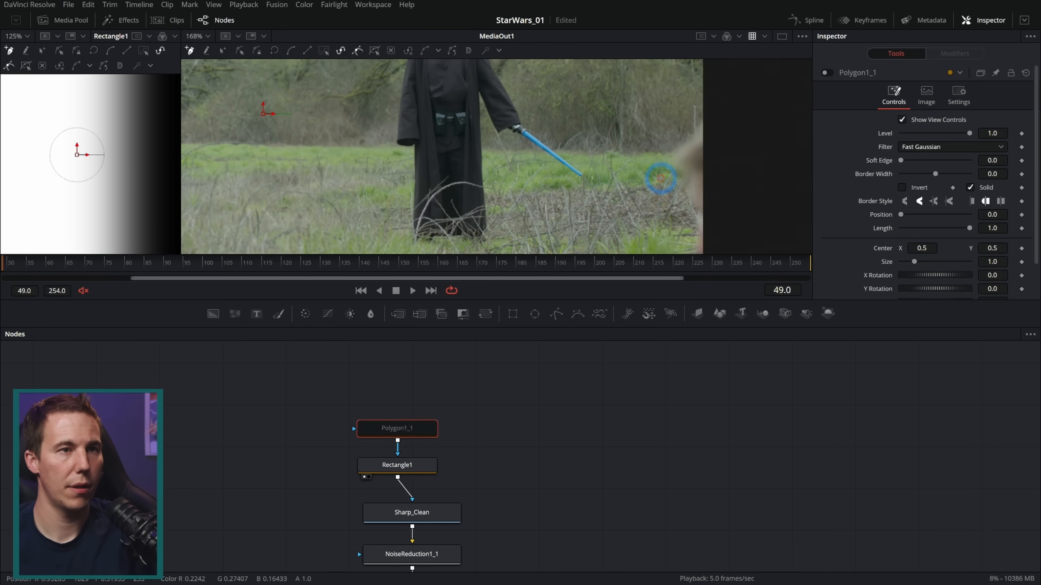
Draw a closed Polygon1_1 shape around the foreground figure's remnant at the image's right edge and enable the node
left_click(722, 85)
left_click(636, 142)
left_click_drag(632, 191, 638, 142)
left_click(624, 183)
left_click_drag(619, 217, 642, 148)
left_click_drag(618, 190, 618, 212)
scroll(668, 225, "down", 4)
left_click_drag(695, 206, 666, 214)
left_click_drag(702, 236, 727, 233)
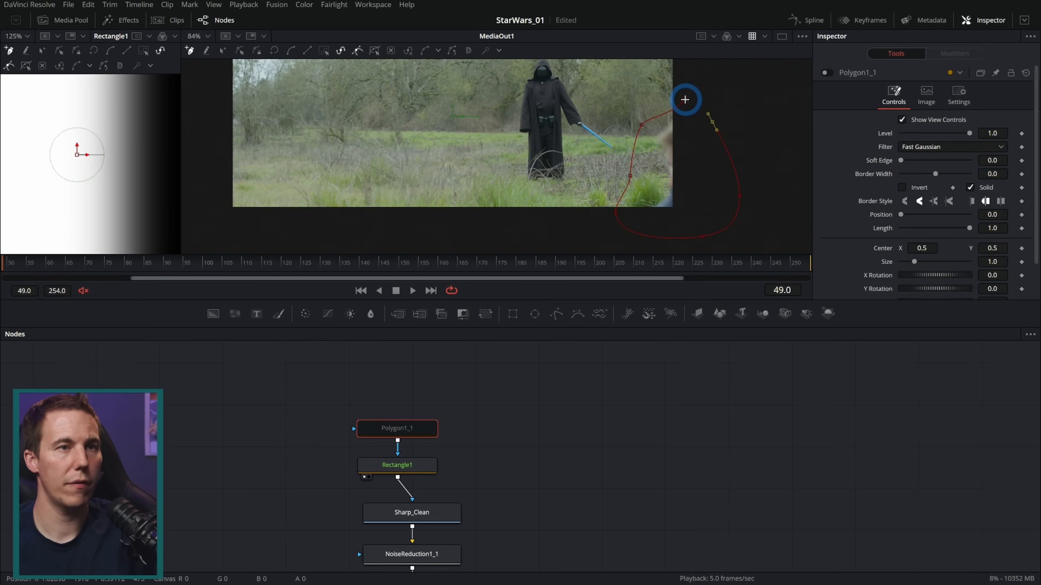
left_click(683, 102)
left_click(827, 74)
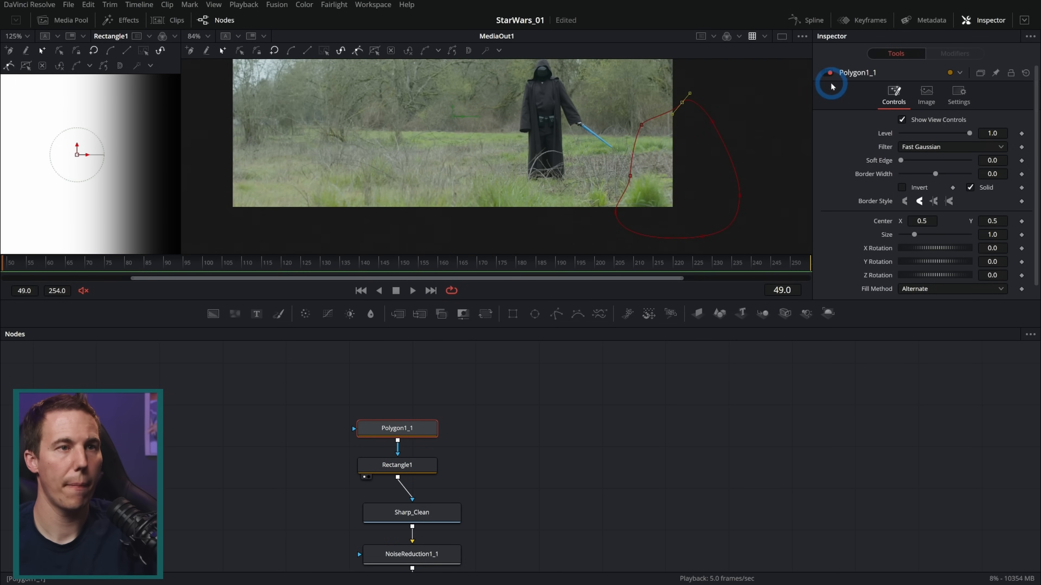
Inspect the patched edge up close, display Polygon1_1 in the first viewer and set its Soft Edge to 0.0488
scroll(661, 154, "up", 4)
left_click(661, 153)
scroll(639, 209, "up", 1)
left_click_drag(659, 151, 625, 201)
scroll(637, 166, "up", 2)
scroll(639, 171, "down", 1)
left_click_drag(582, 264, 556, 265)
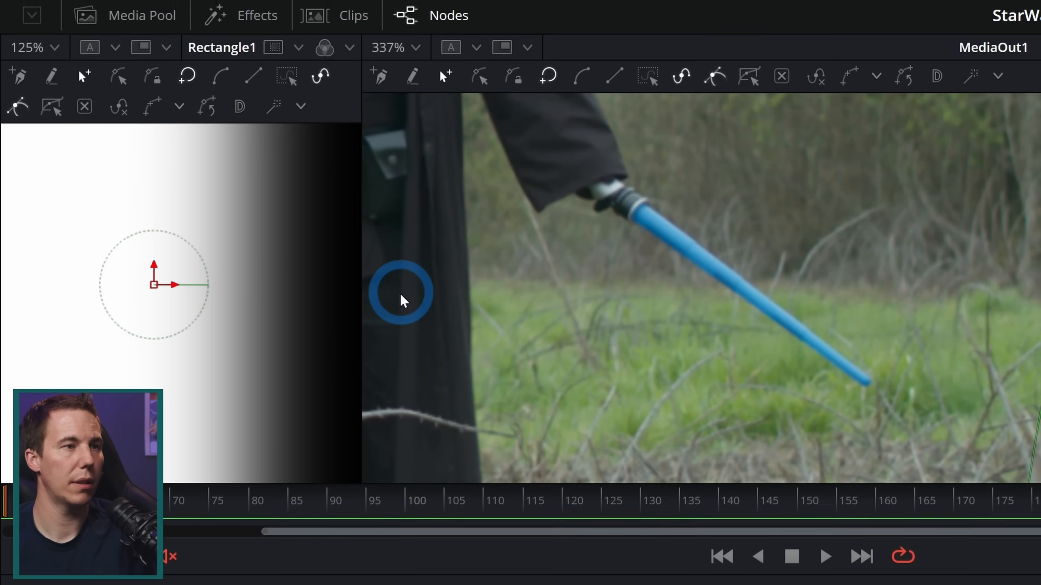
key("1")
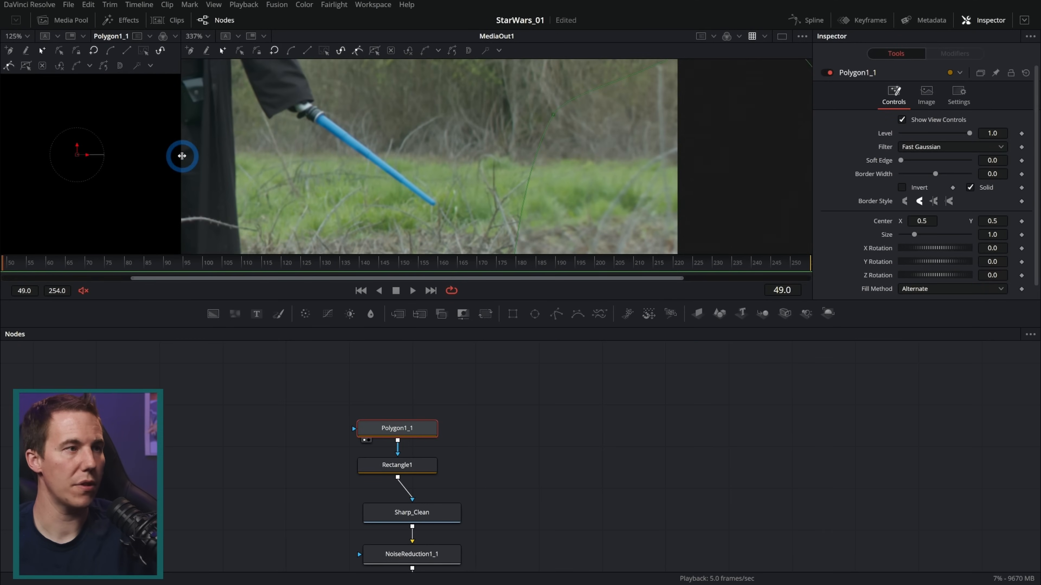
left_click_drag(181, 156, 491, 158)
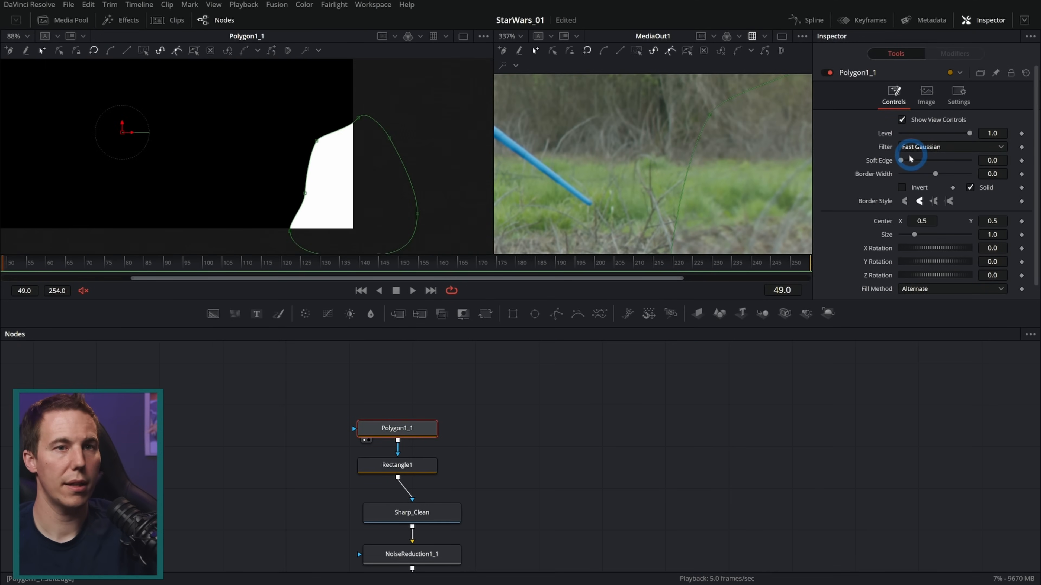
left_click_drag(901, 161, 917, 162)
left_click(644, 405)
left_click(570, 295)
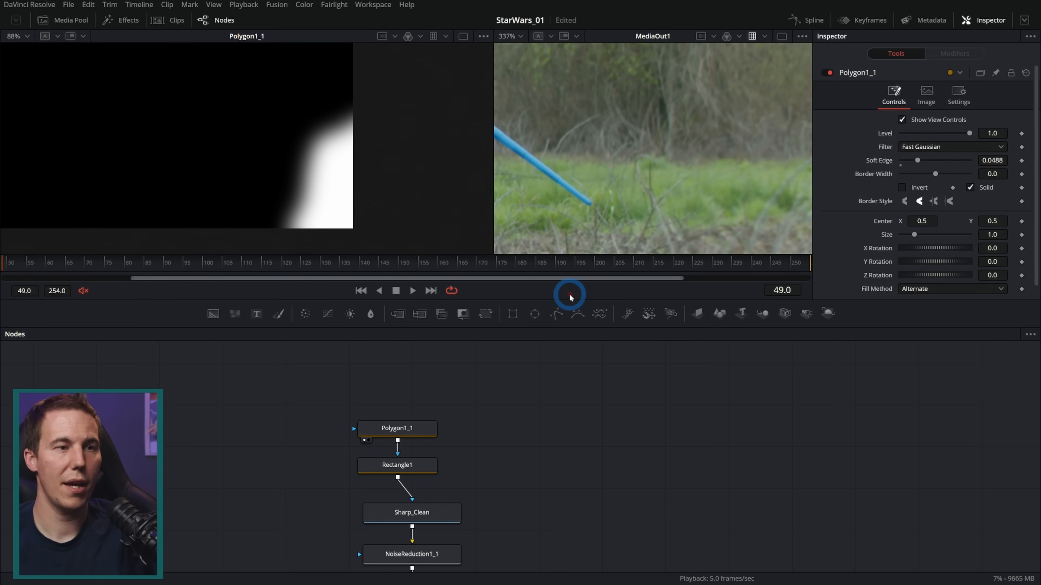
Enlarge the MediaOut1 viewer and scrub the composite to frame 123 to check the patched right edge of the image
left_click_drag(570, 298, 569, 421)
left_click_drag(493, 167, 232, 170)
left_click_drag(541, 279, 485, 198)
scroll(513, 206, "down", 2)
left_click(396, 410)
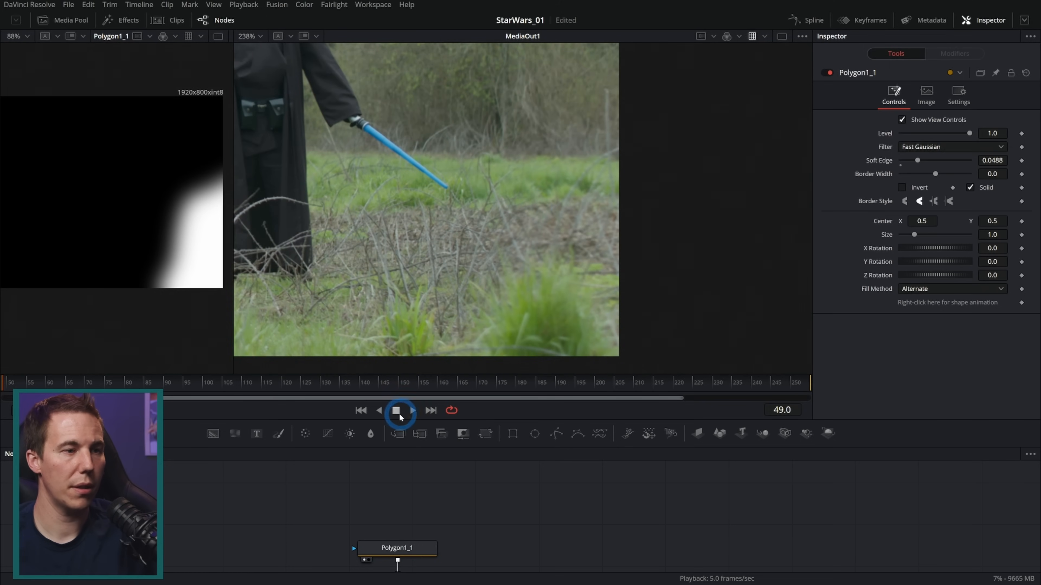
left_click(300, 378)
left_click_drag(107, 380, 297, 373)
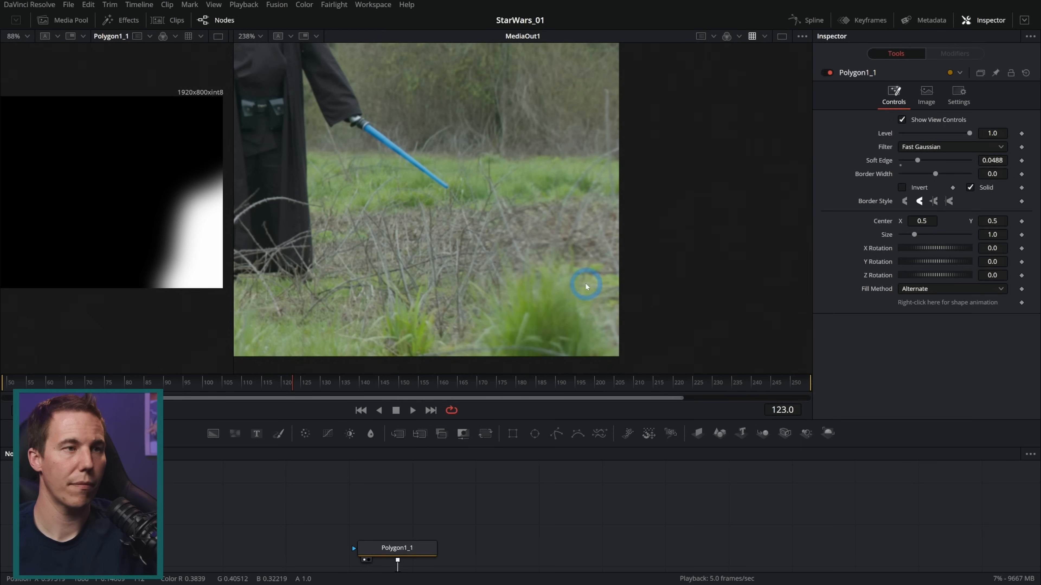
scroll(592, 279, "down", 2)
left_click_drag(532, 266, 704, 289)
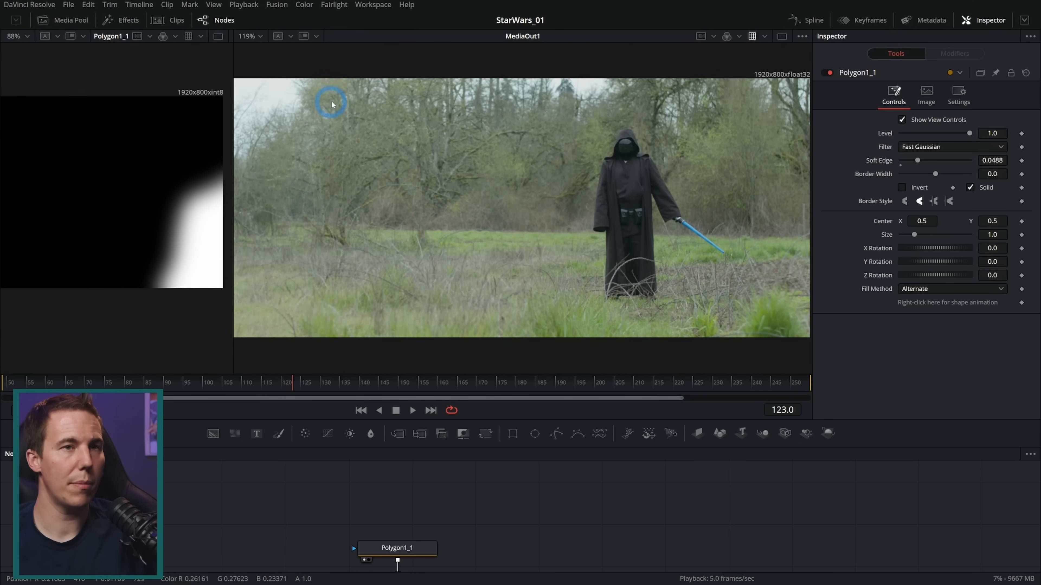
Switch to a single MediaOut1 viewer and add a second polygon mask node connected into Polygon1_1
left_click(781, 36)
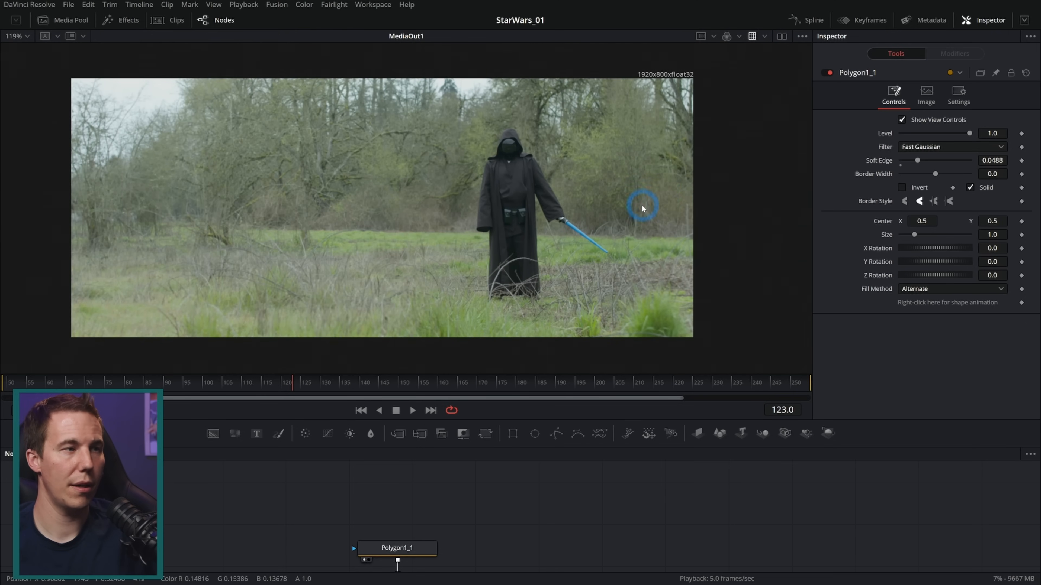
left_click_drag(638, 207, 688, 214)
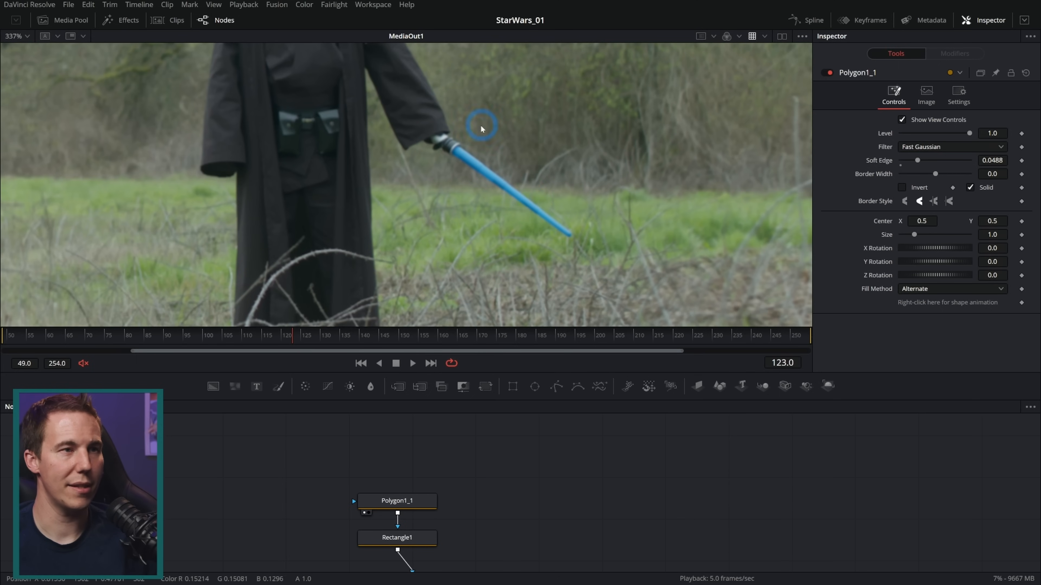
left_click_drag(556, 387, 421, 517)
left_click_drag(435, 465, 415, 508)
left_click(407, 463)
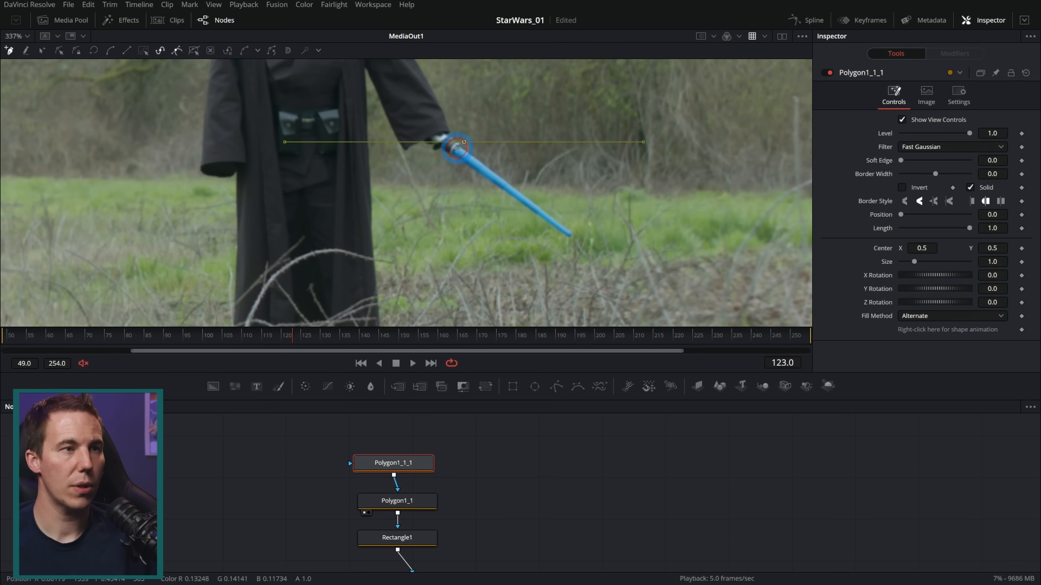
At frame 123, draw a closed mask shape with the new polygon around the background figure's blue lightsaber blade
left_click_drag(452, 150, 448, 165)
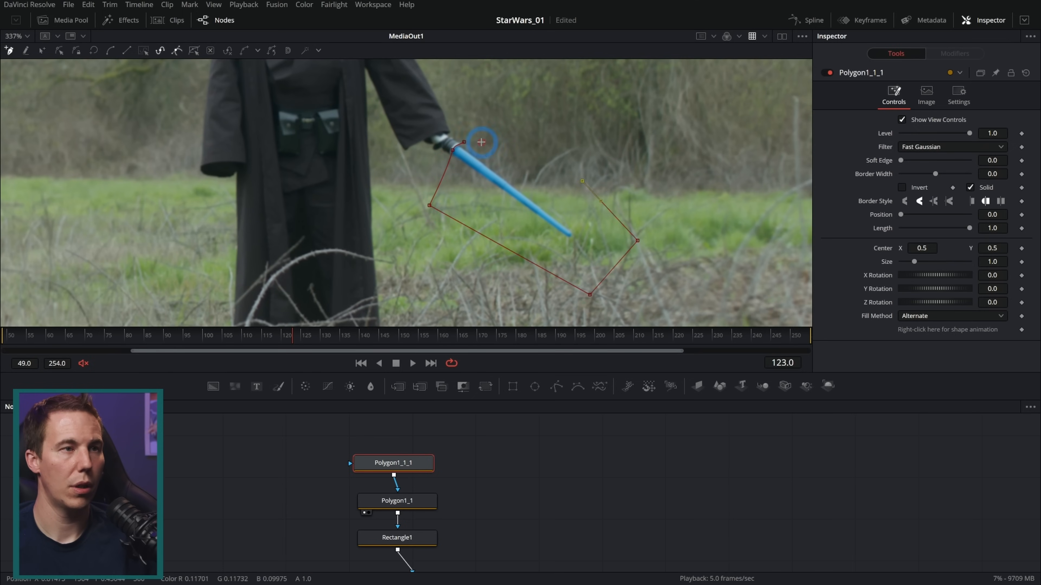
left_click(461, 139)
left_click(531, 269)
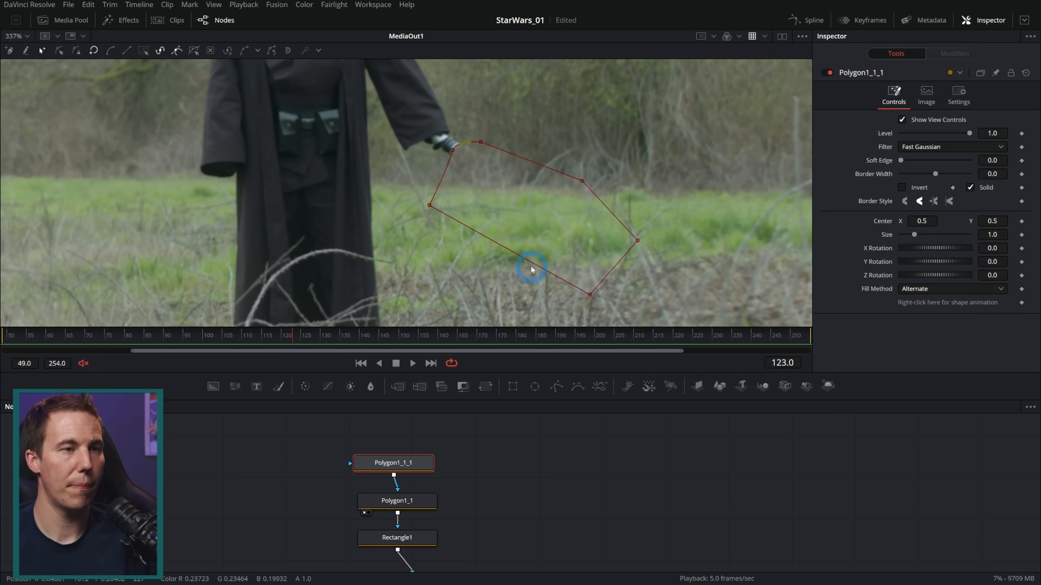
Set the lightsaber mask's Soft Edge to 0.0126 and reshape its points outward to cover the hilt at the figure's hand
left_click_drag(901, 160, 916, 163)
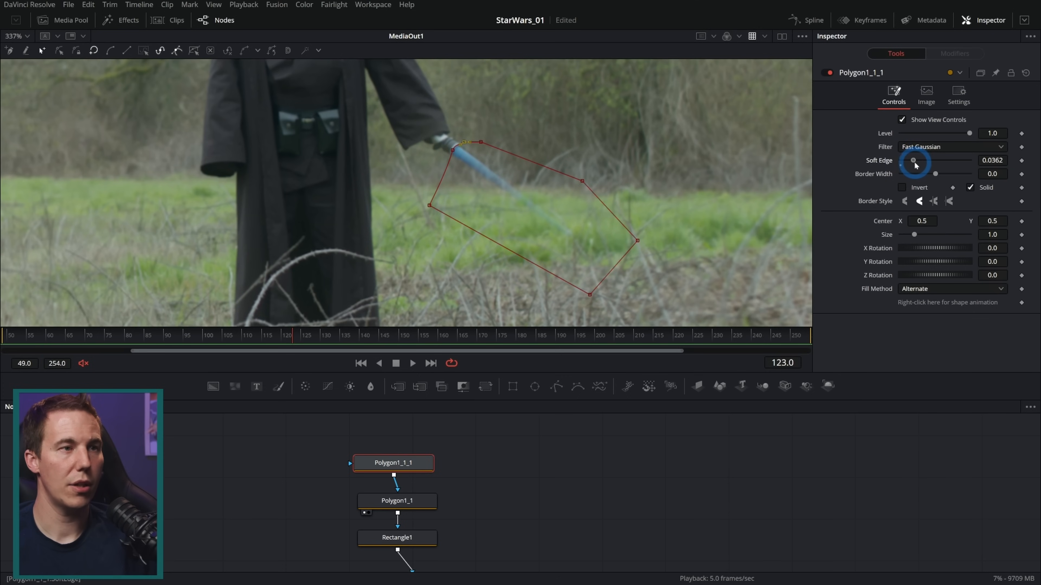
left_click(573, 166)
left_click_drag(430, 206, 441, 182)
left_click(491, 147)
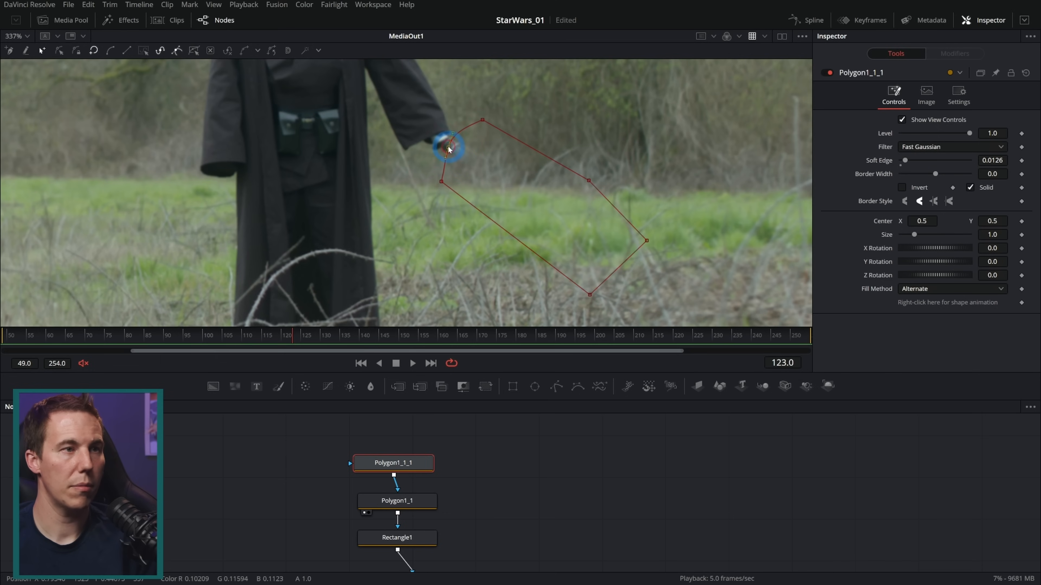
left_click_drag(448, 149, 446, 147)
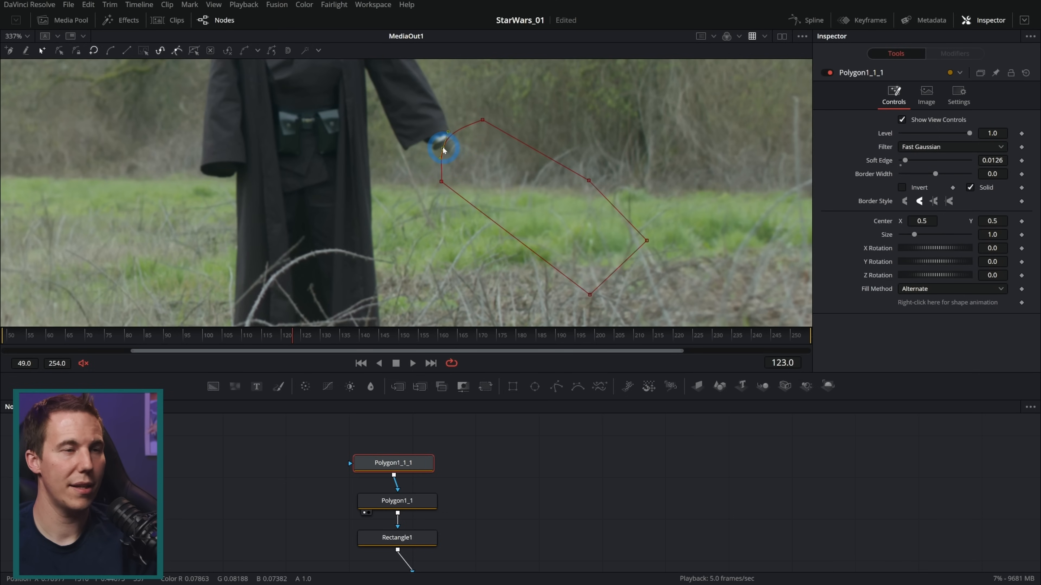
left_click(548, 215)
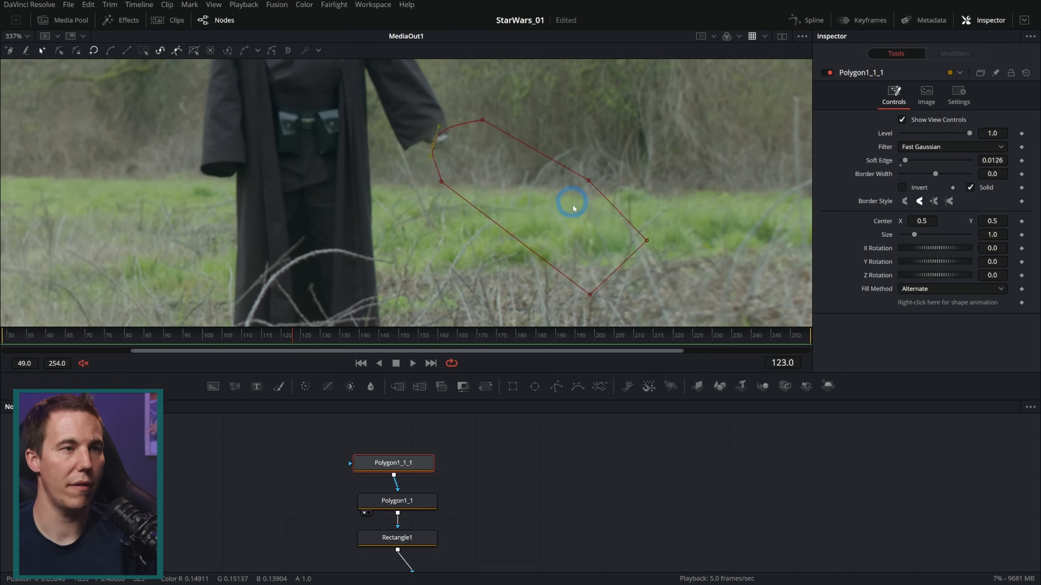
Scrub the composite through the shot to frame 57 to check the lightsaber removal around the robed figure
left_click(516, 430)
left_click_drag(413, 344, 665, 337)
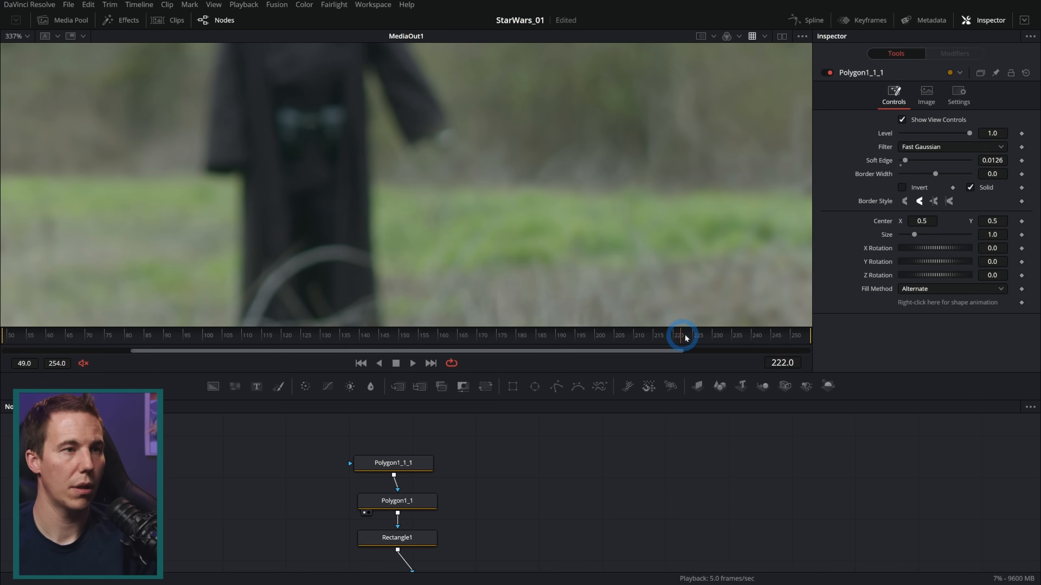
left_click_drag(778, 336, 35, 330)
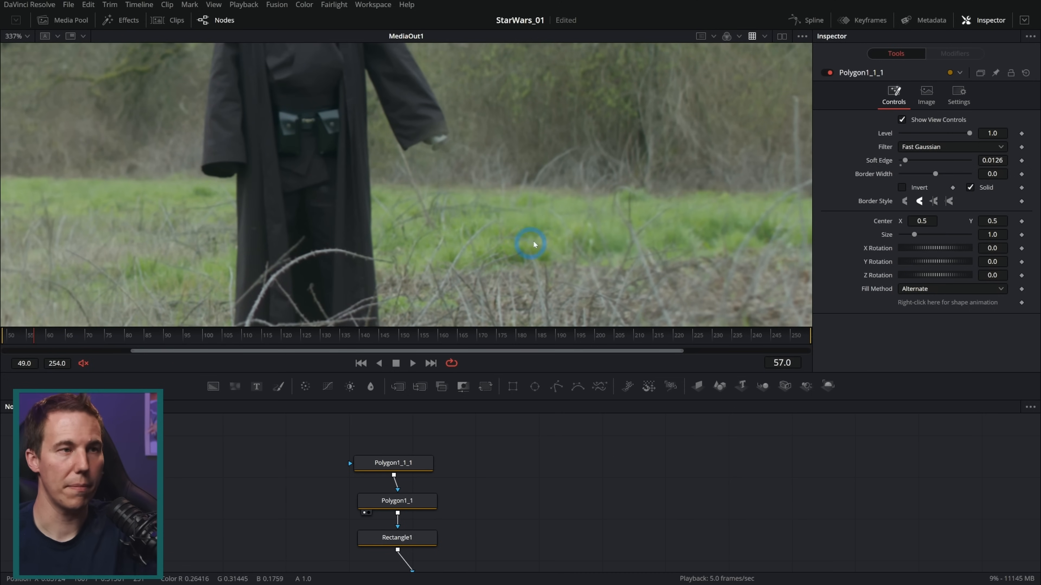
scroll(524, 209, "down", 3)
left_click_drag(483, 176, 585, 199)
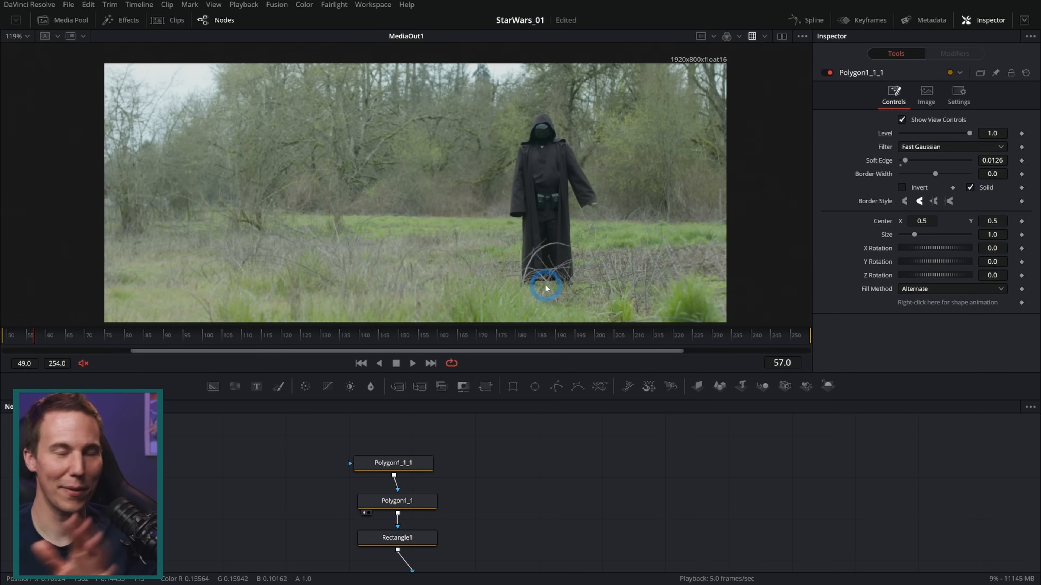
Enlarge the node area temporarily and move the MediaOut1 node farther from Merge1 to make room between them
left_click_drag(554, 375, 553, 183)
left_click_drag(597, 465, 556, 368)
scroll(553, 397, "down", 3)
left_click_drag(660, 508, 708, 511)
left_click(708, 511)
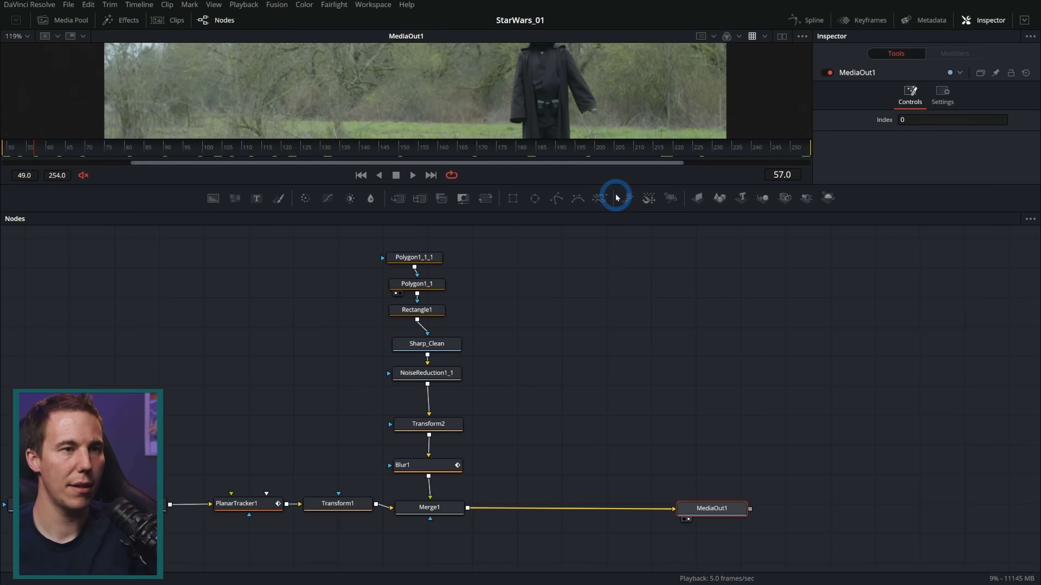
left_click_drag(617, 184, 610, 375)
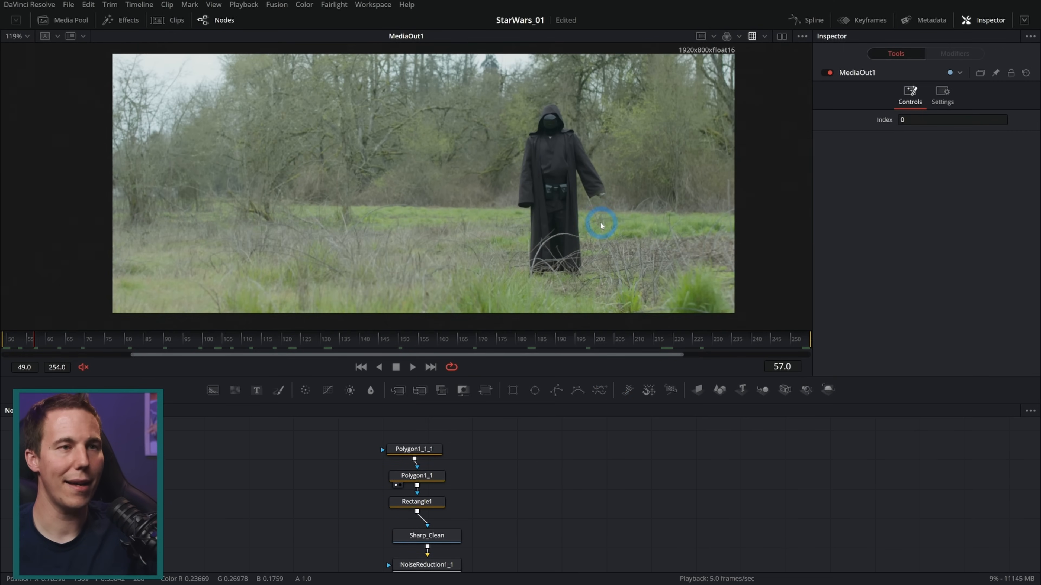
Insert a Saver node between Merge1 and MediaOut1
left_click_drag(639, 515, 580, 364)
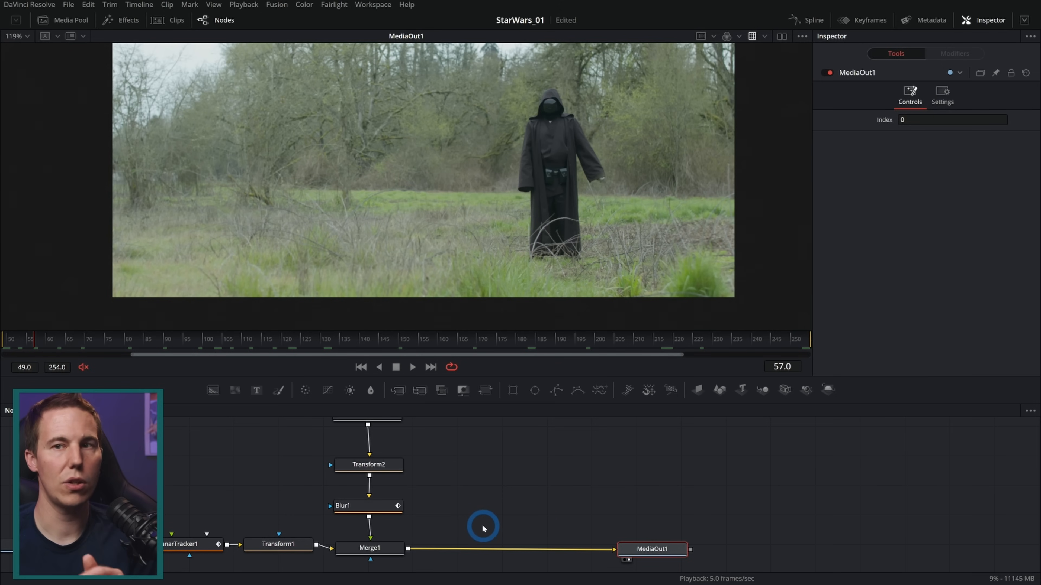
left_click(395, 548)
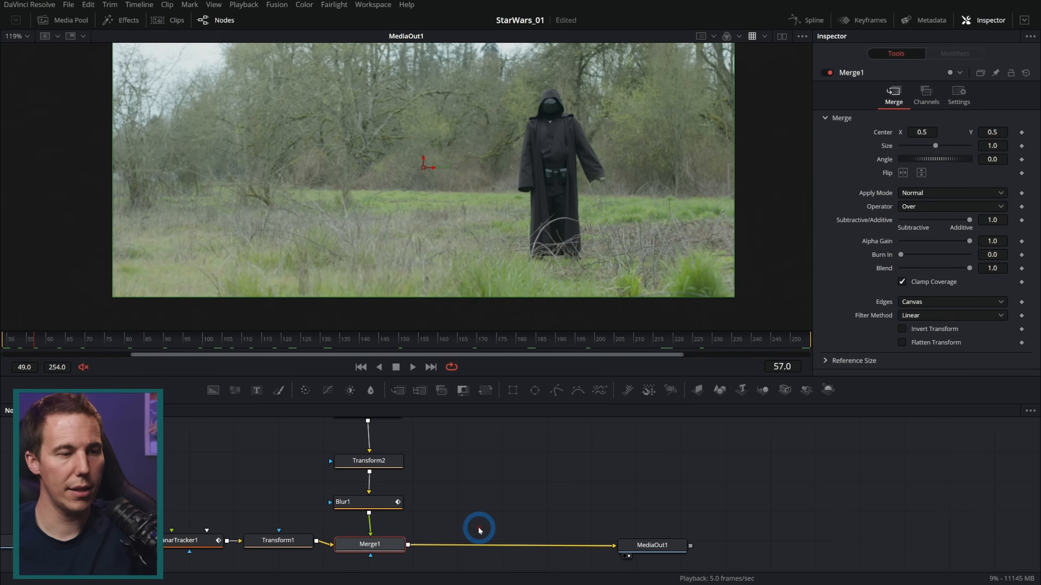
key("shift+space")
type("saver")
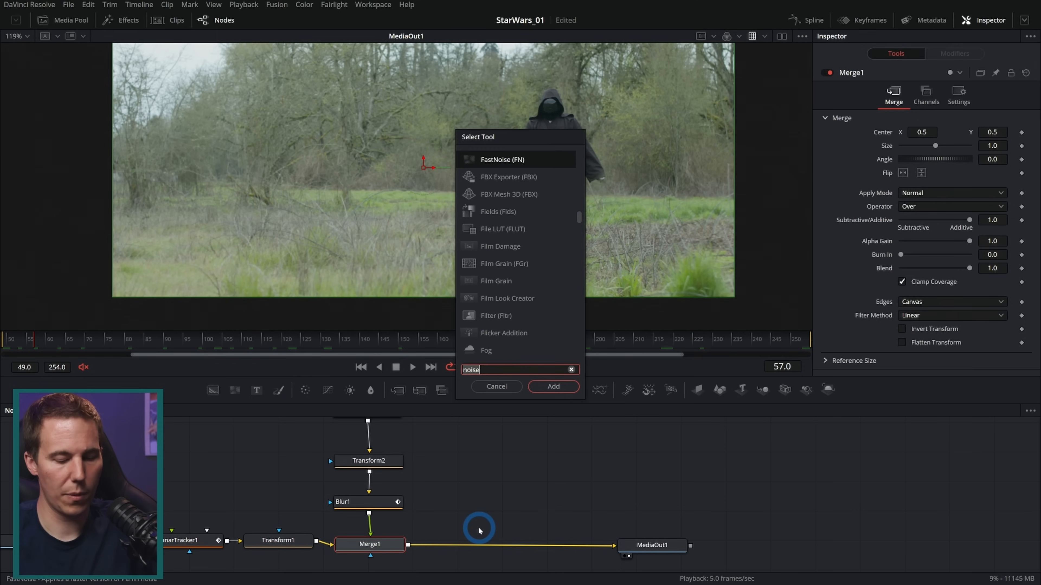
key("Return")
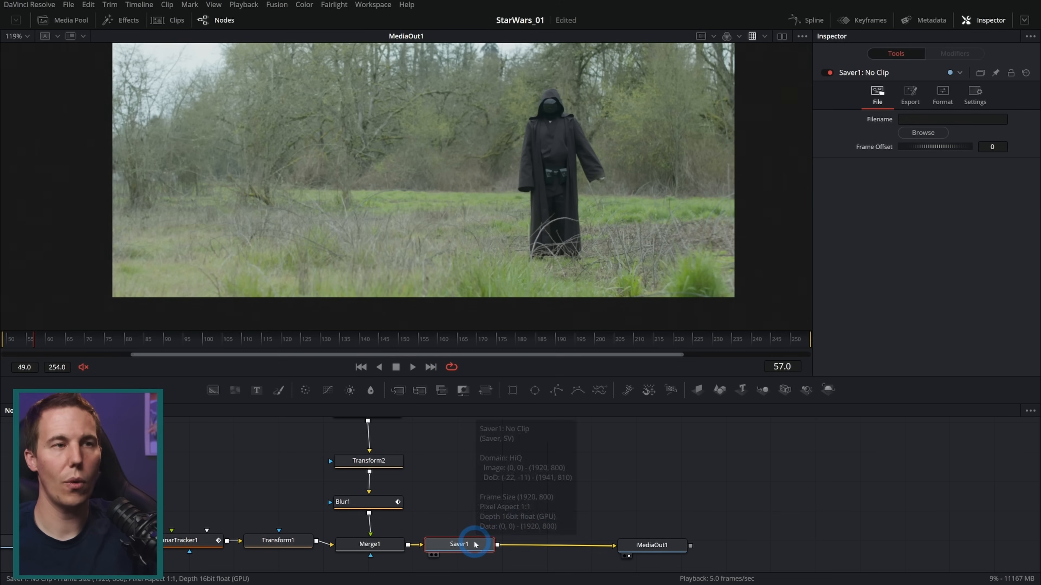
left_click_drag(659, 247, 657, 263)
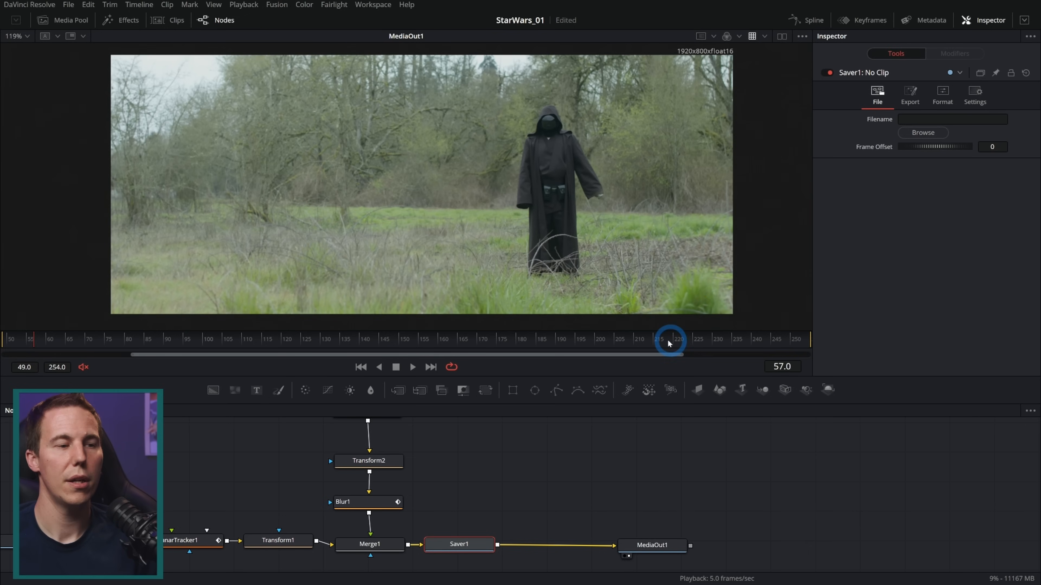
Browse for the Saver's output location and create and open a Fusion_Savers folder inside WORKFILES_FOR_DISTRIBUTION
left_click(923, 132)
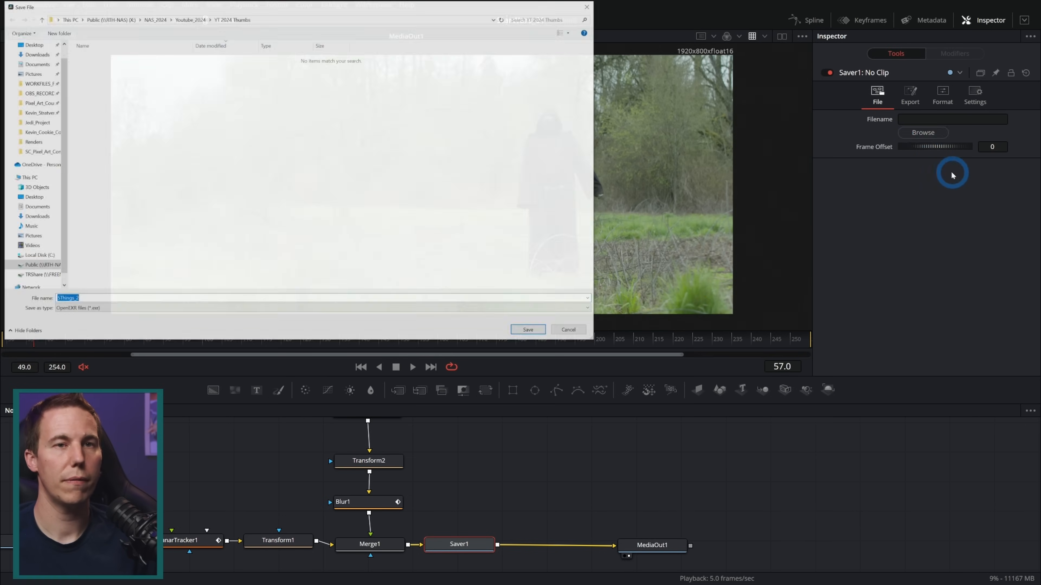
left_click(37, 99)
left_click(57, 32)
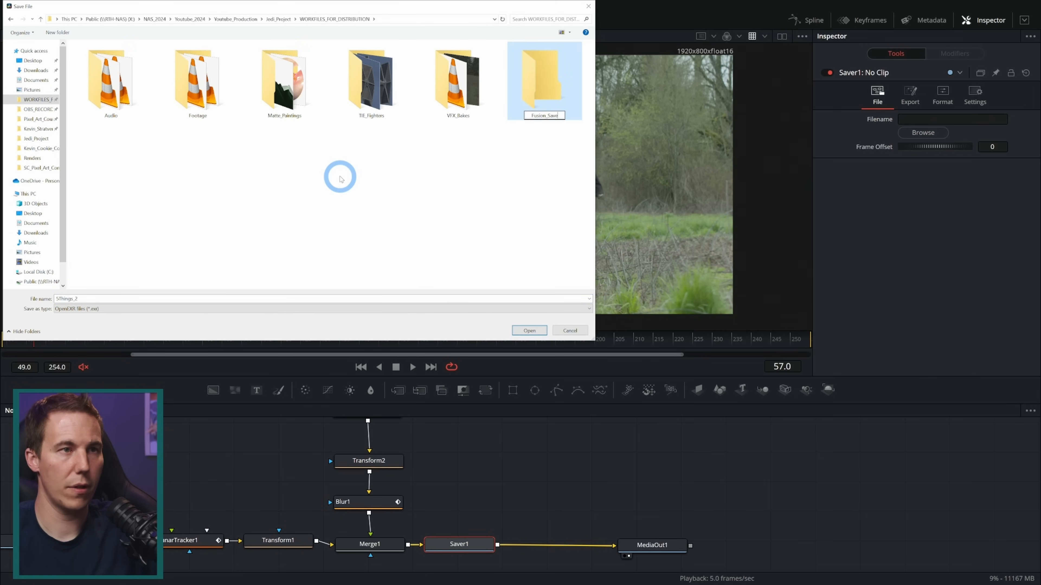
key("Return")
double_click(545, 74)
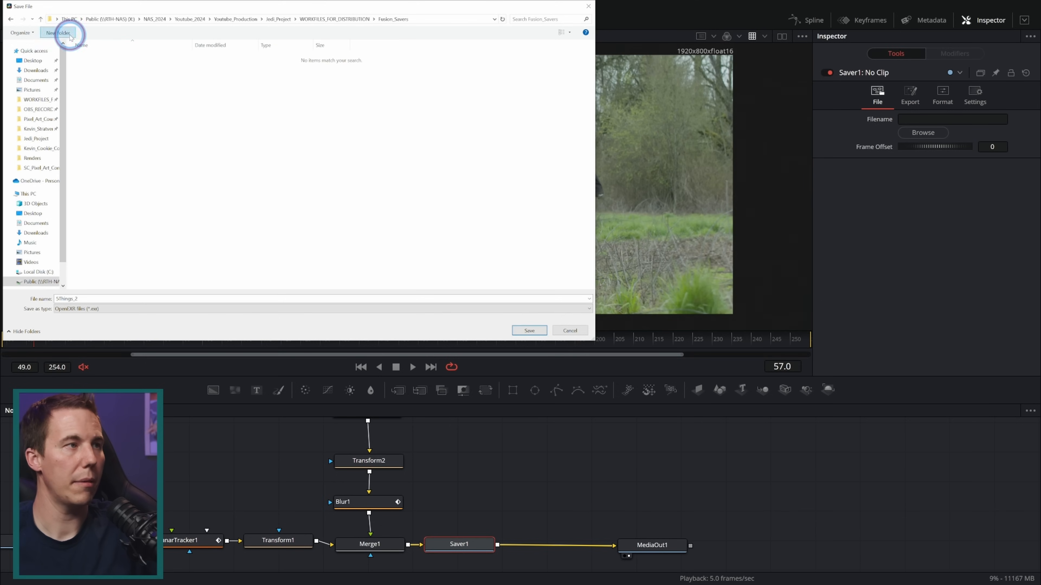
Create a 2LS_Shot_Clean subfolder in Fusion_Savers and set the Saver's output there as the OpenEXR file 2LS_Shot_Clean
left_click(57, 32)
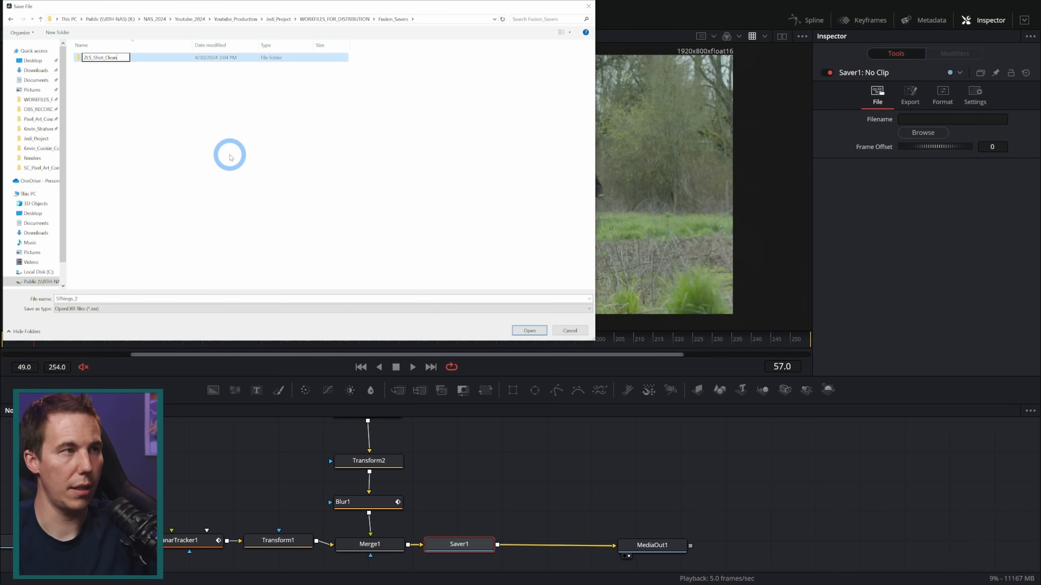
double_click(111, 57)
double_click(91, 302)
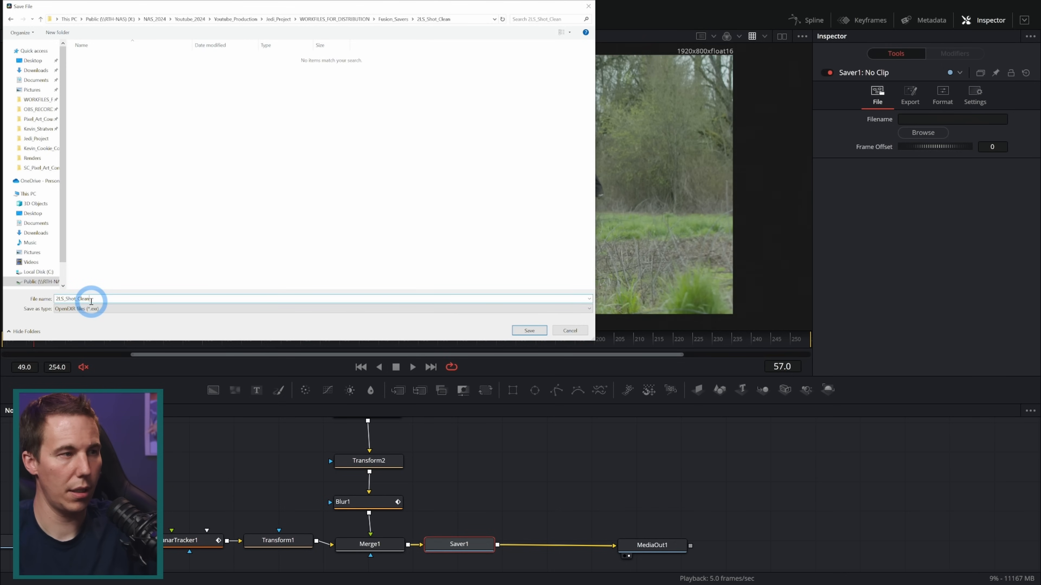
left_click(529, 331)
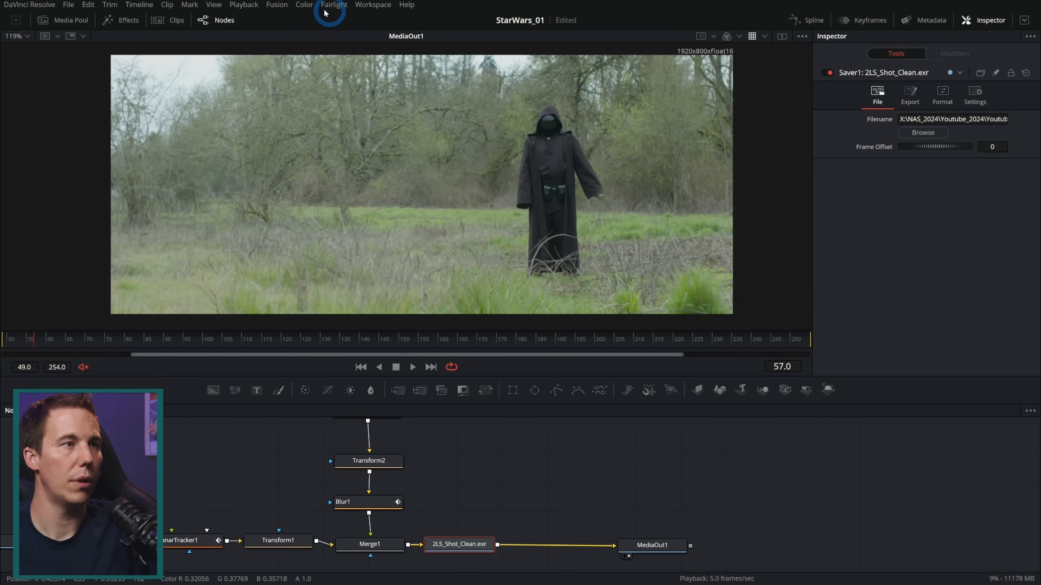
Start rendering all Savers in the composition
left_click(277, 4)
left_click(298, 72)
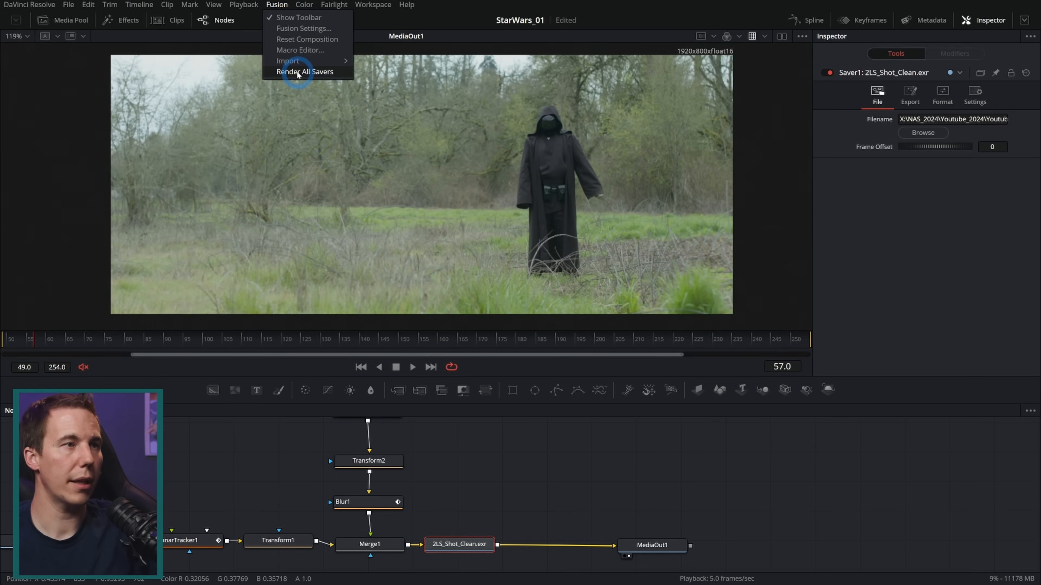
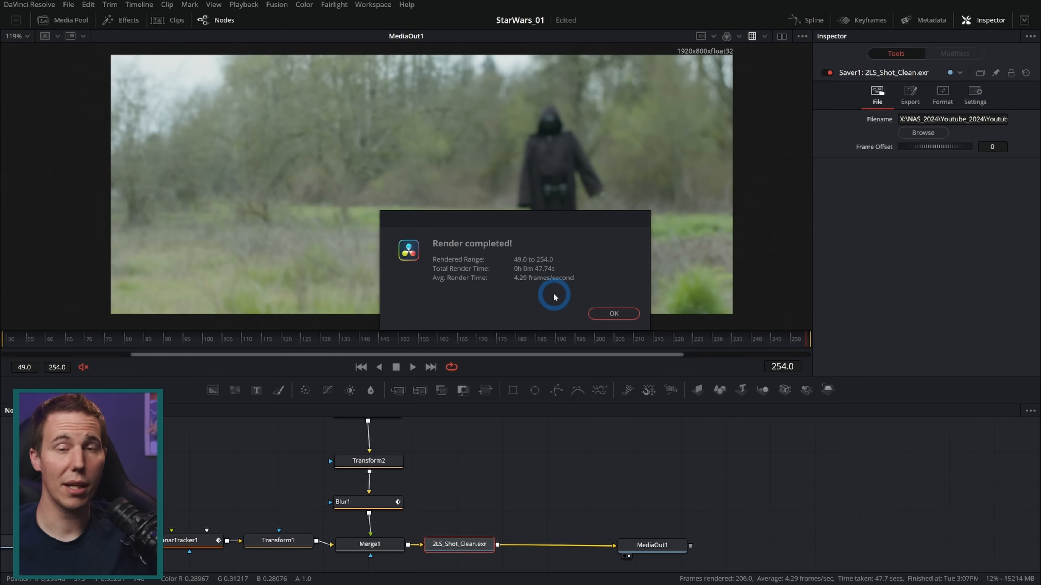
Dismiss the render report, disconnect the Saver from MediaOut1 and move MediaOut1 away to free up space
left_click(626, 320)
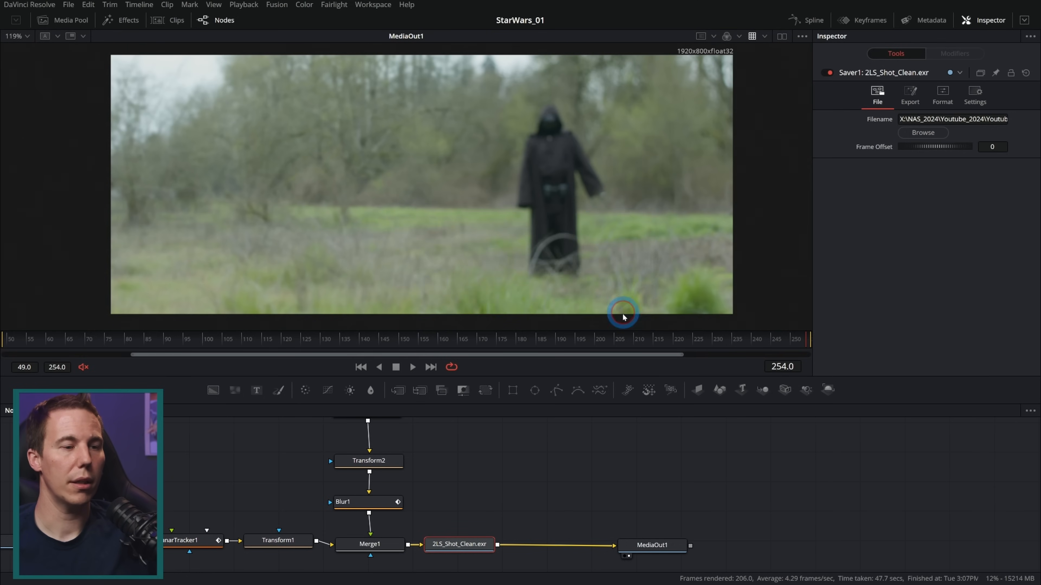
left_click_drag(609, 545, 526, 520)
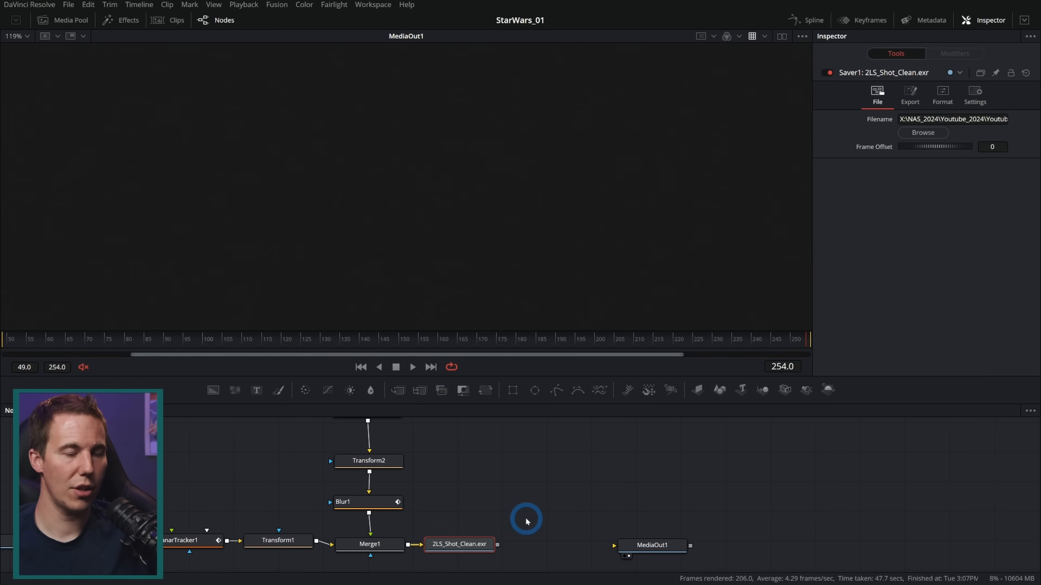
left_click_drag(651, 549, 760, 546)
scroll(610, 461, "down", 3)
left_click_drag(613, 376, 614, 260)
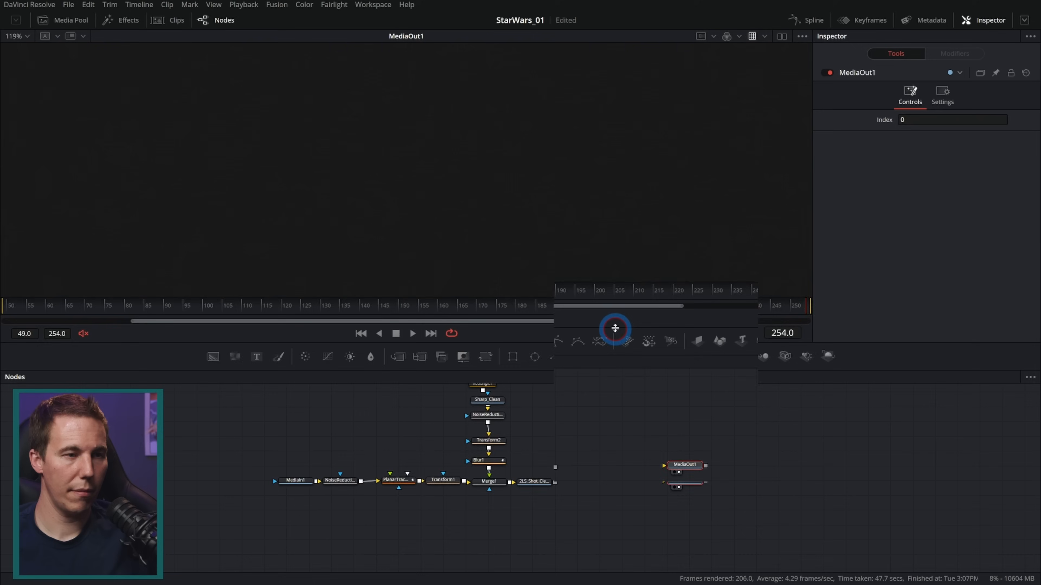
left_click_drag(613, 356, 617, 444)
left_click_drag(590, 334, 249, 526)
left_click_drag(548, 493, 281, 480)
Add a Loader node in the empty space between the Saver and MediaOut1
left_click(354, 479)
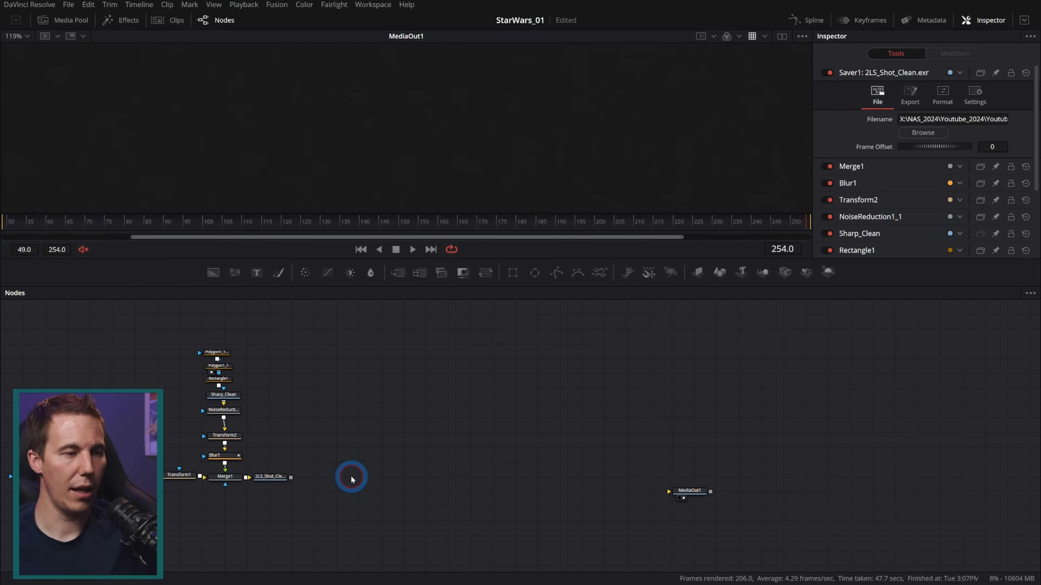
key("shift+space")
type("saver")
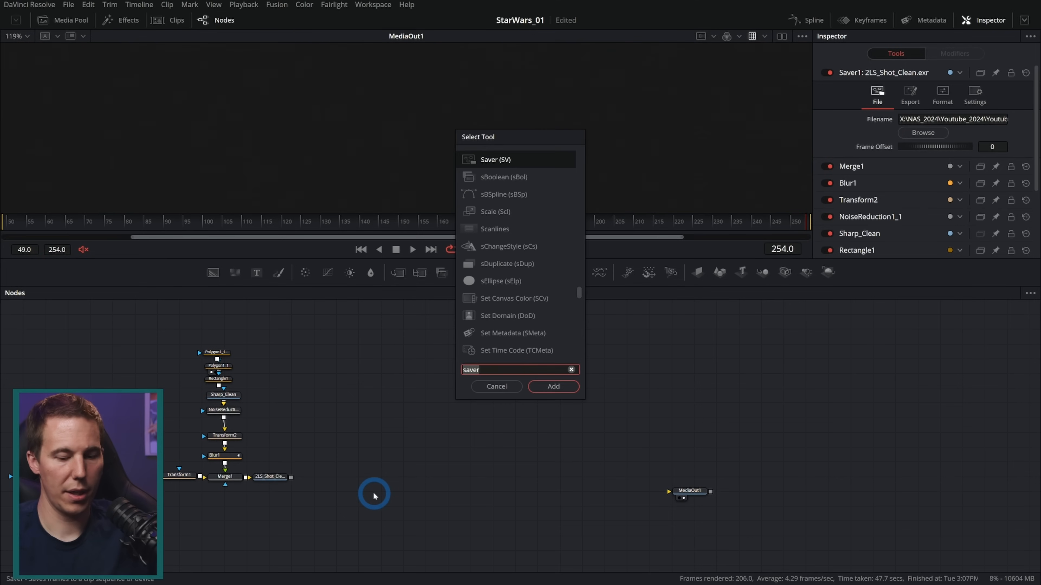
key("BackSpace")
key("BackSpace")
key("BackSpace")
key("BackSpace")
key("BackSpace")
type("load")
key("Return")
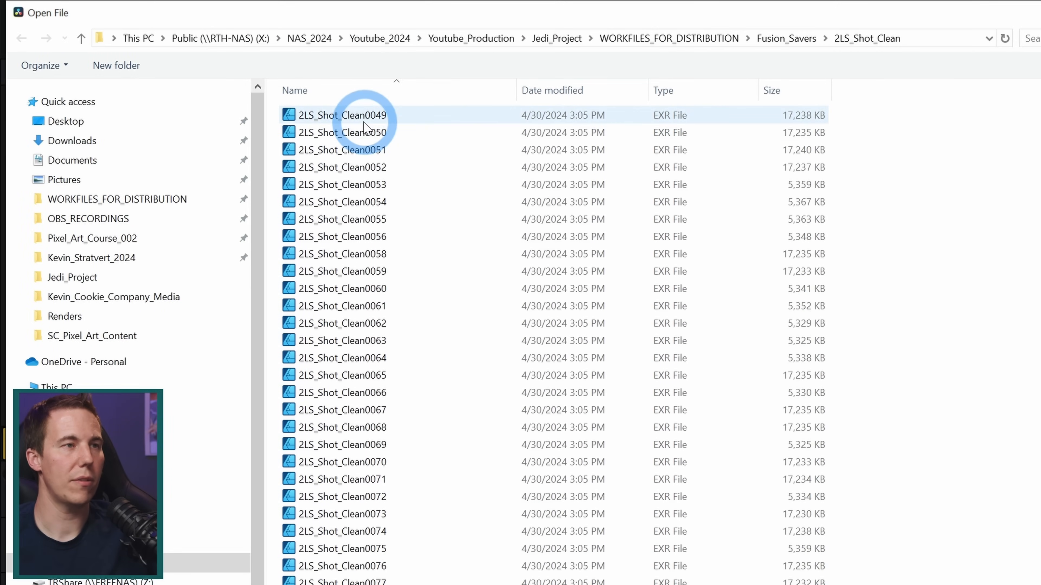
Load the EXR sequence starting at 2LS_Shot_Clean0049 into the Loader and connect the Loader to MediaOut1
left_click(182, 61)
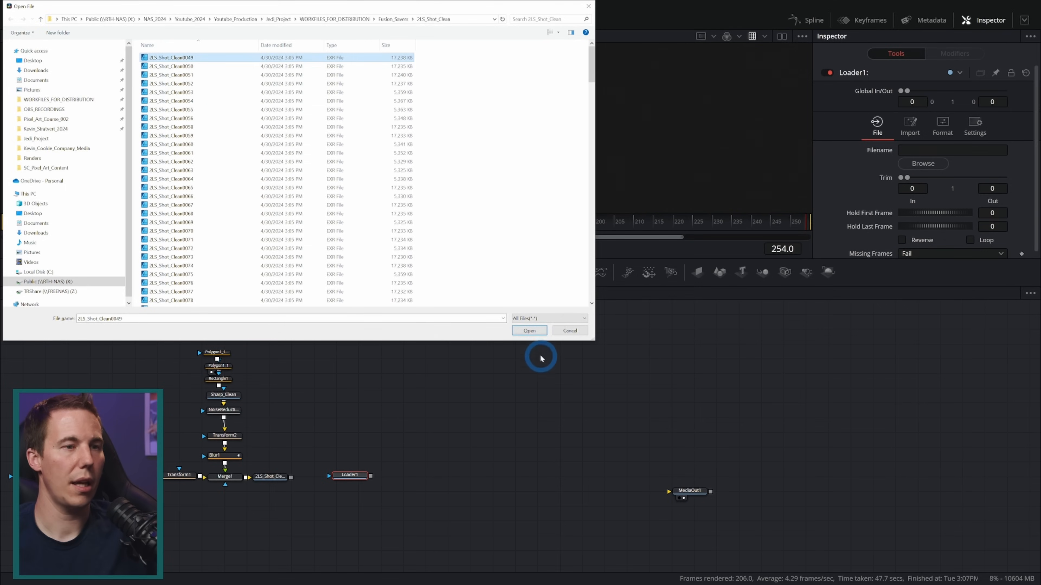
left_click(532, 332)
left_click_drag(370, 475, 537, 476)
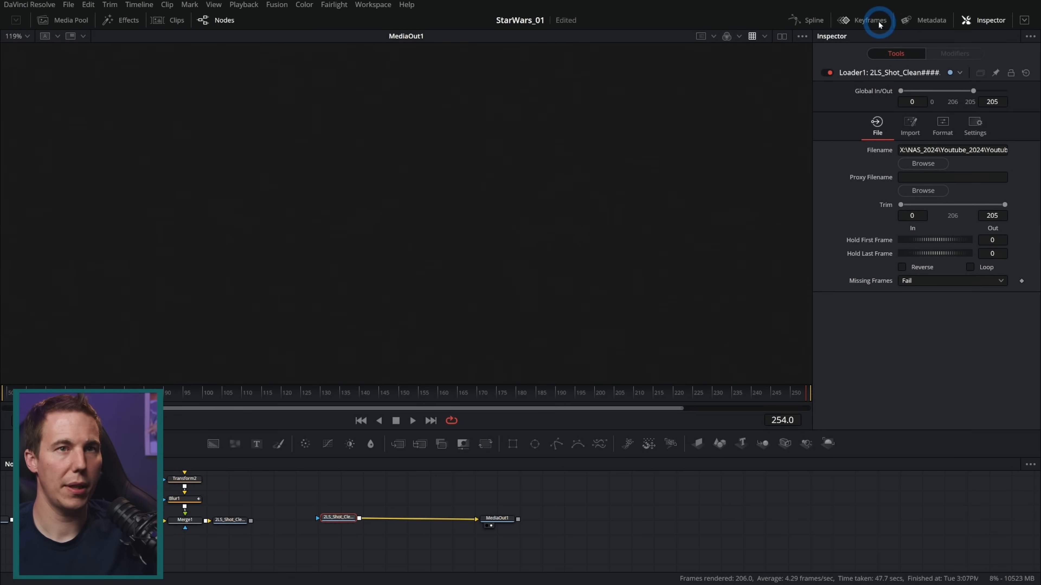
Shift the Loader's clip in the keyframe timeline to span frames 49 to 254, and check the footage
left_click(878, 22)
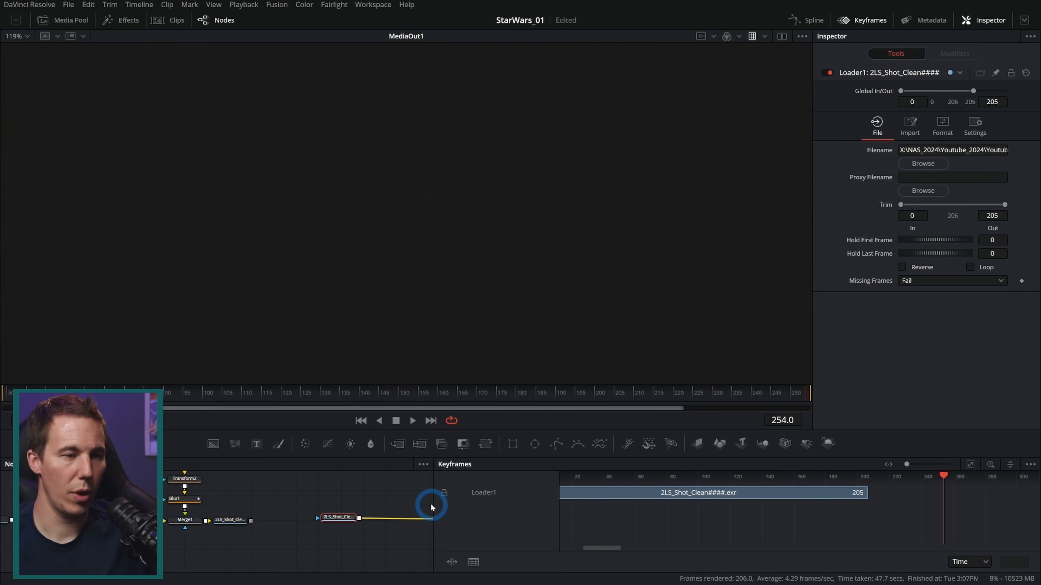
left_click_drag(434, 504, 186, 505)
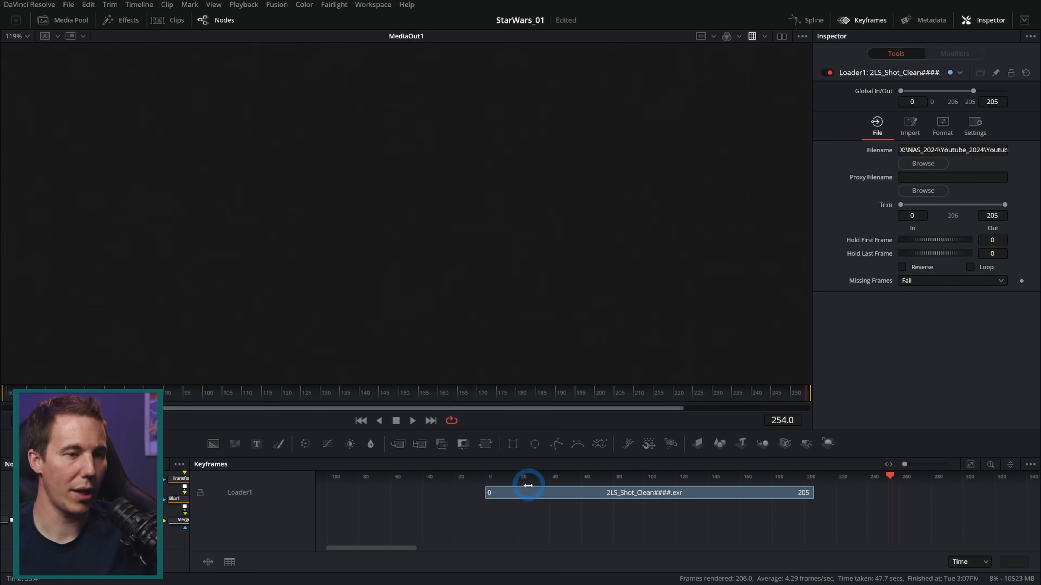
left_click_drag(529, 486, 602, 492)
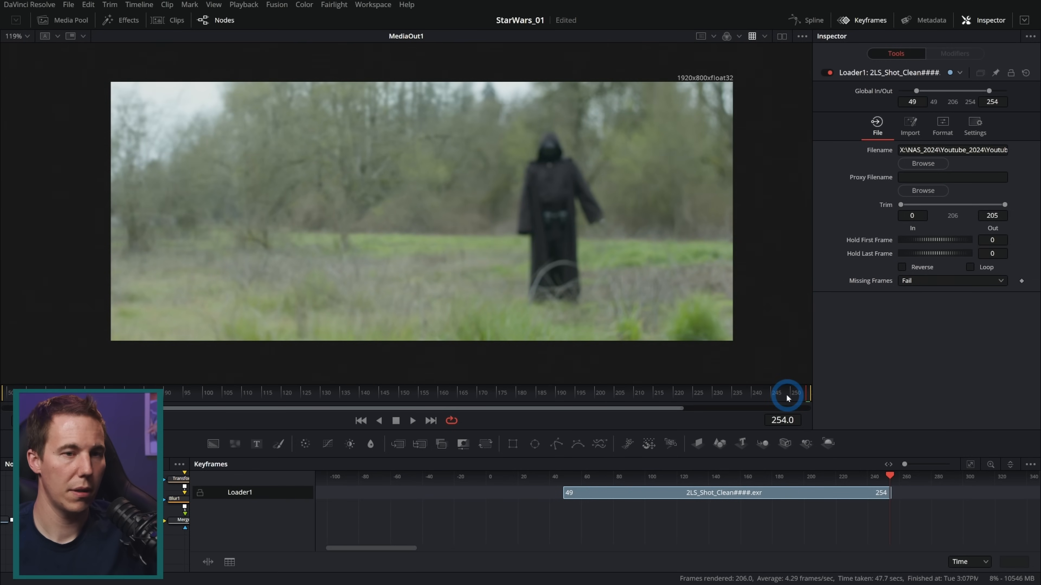
left_click(445, 394)
left_click_drag(445, 394, 483, 413)
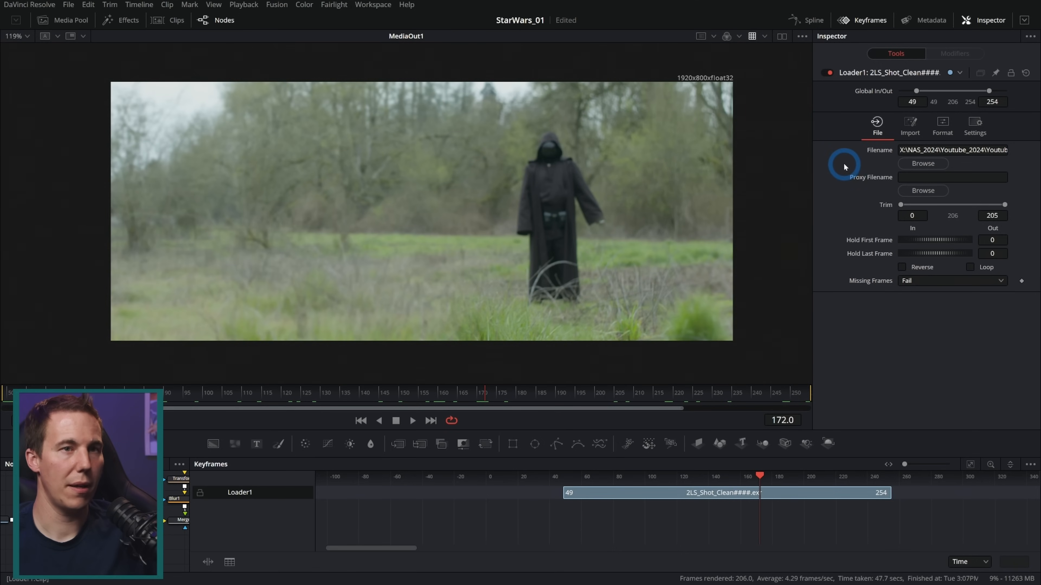
left_click(866, 20)
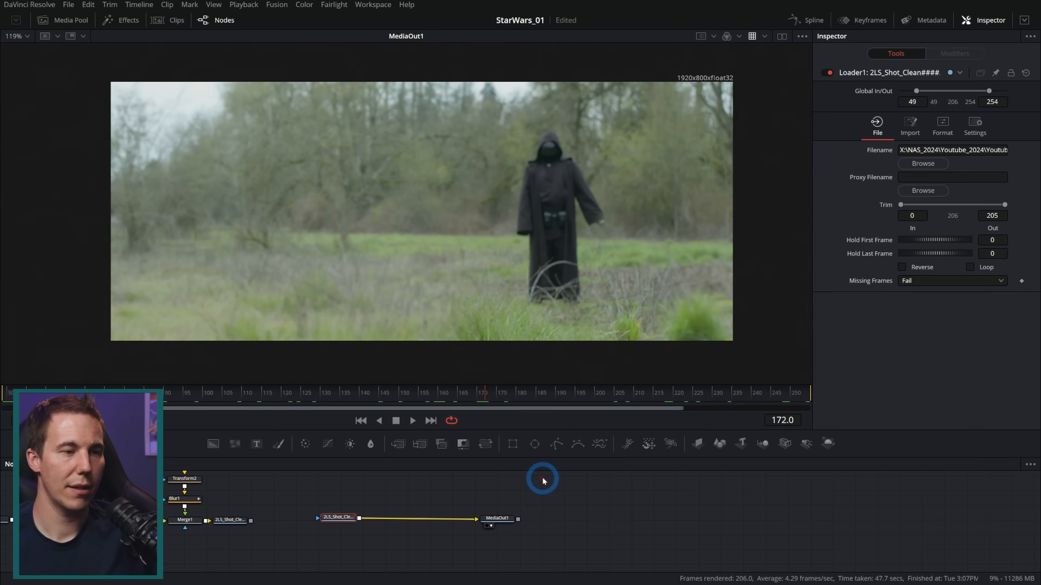
Connect the Saver to MediaOut1 and merge the Loader over the Saver's output for a comparison
left_click_drag(413, 495, 554, 474)
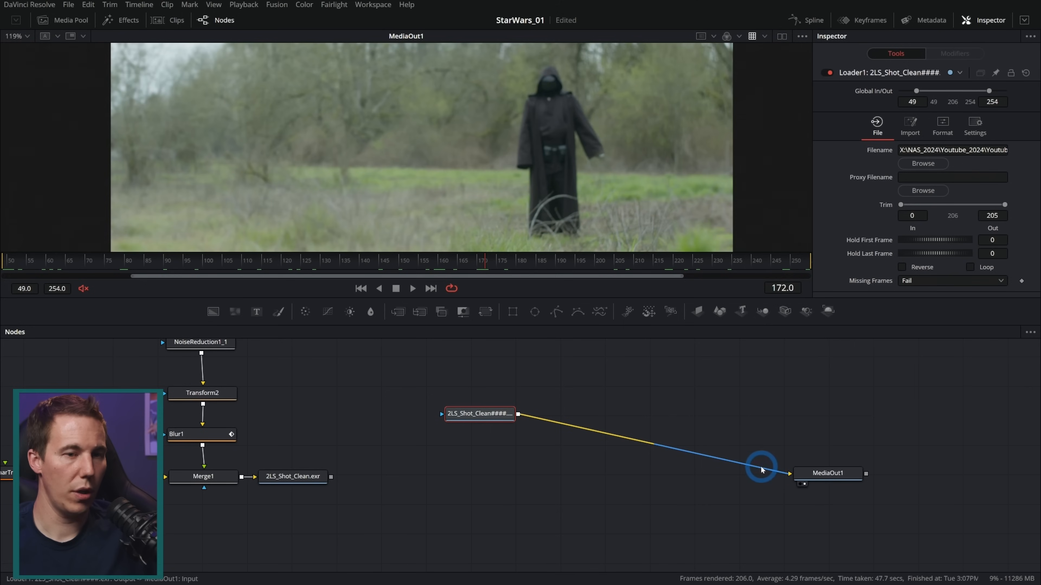
left_click(762, 471)
left_click_drag(330, 476, 814, 473)
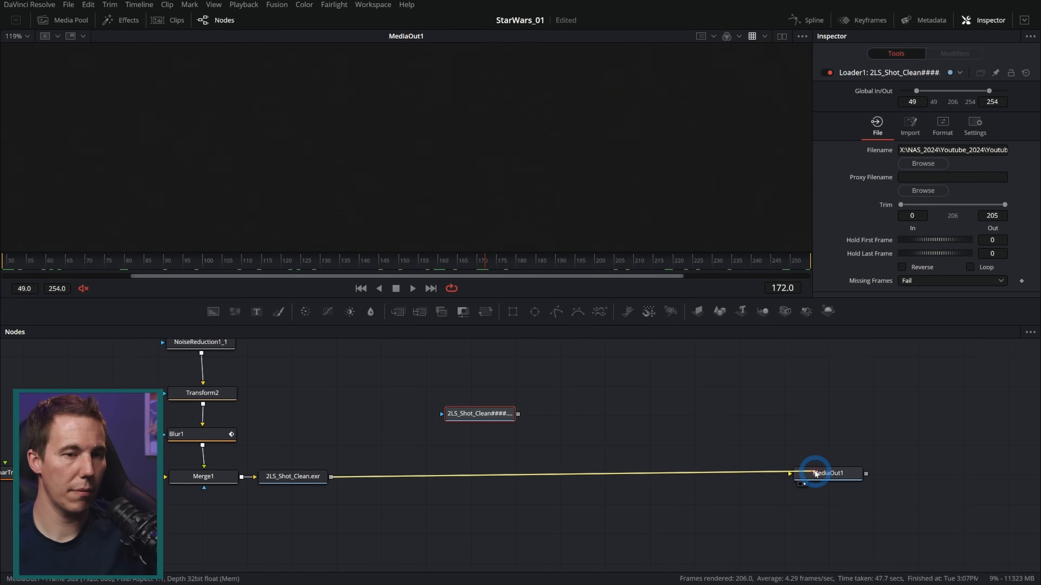
left_click_drag(518, 415, 332, 477)
left_click(293, 261)
left_click_drag(397, 299, 399, 448)
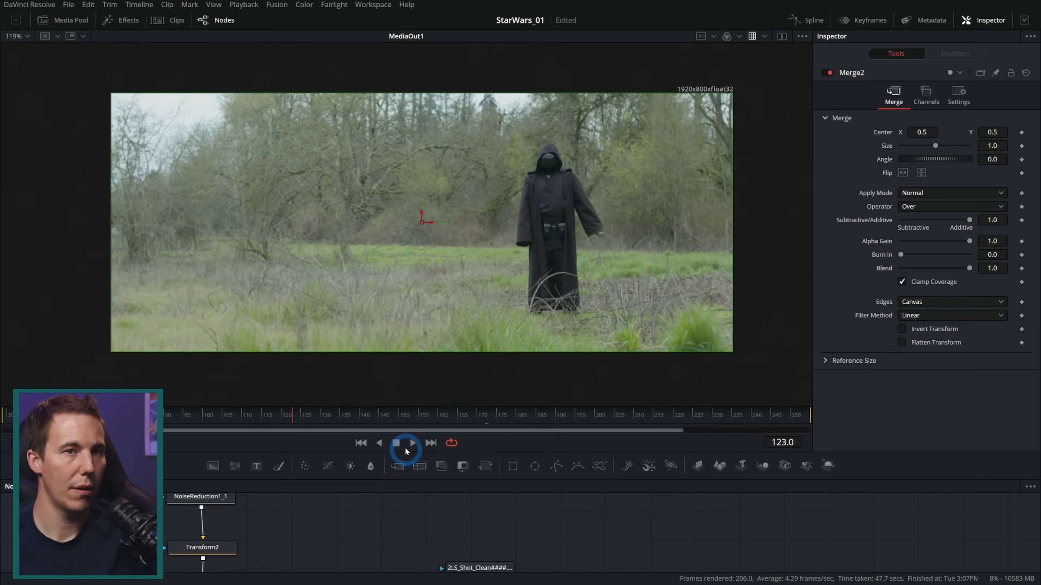
Compare the rendered sequence with the live node output by toggling Merge2 at several frames, close up on the hooded figure
left_click(825, 75)
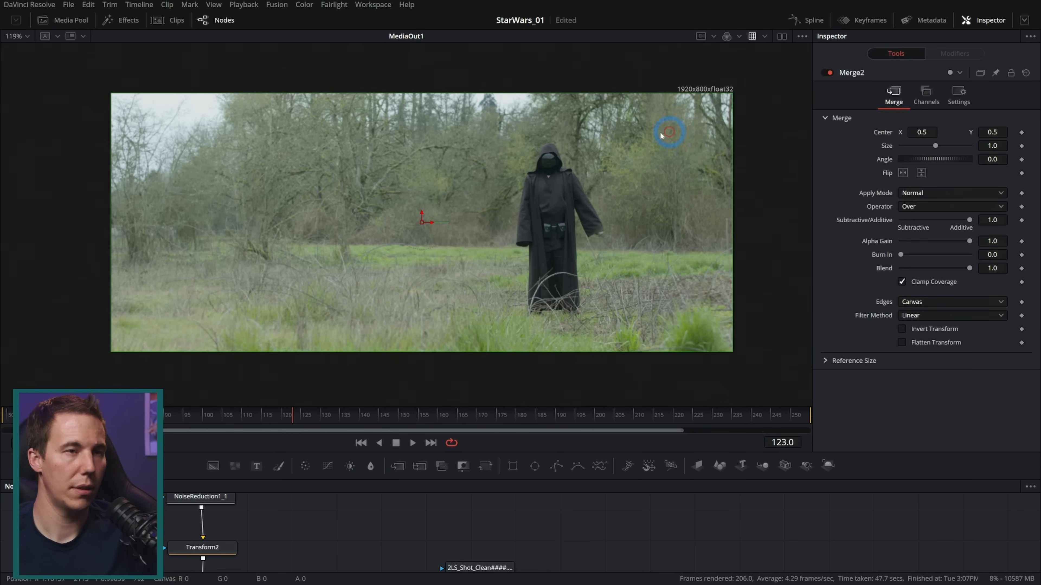
scroll(634, 133, "up", 10)
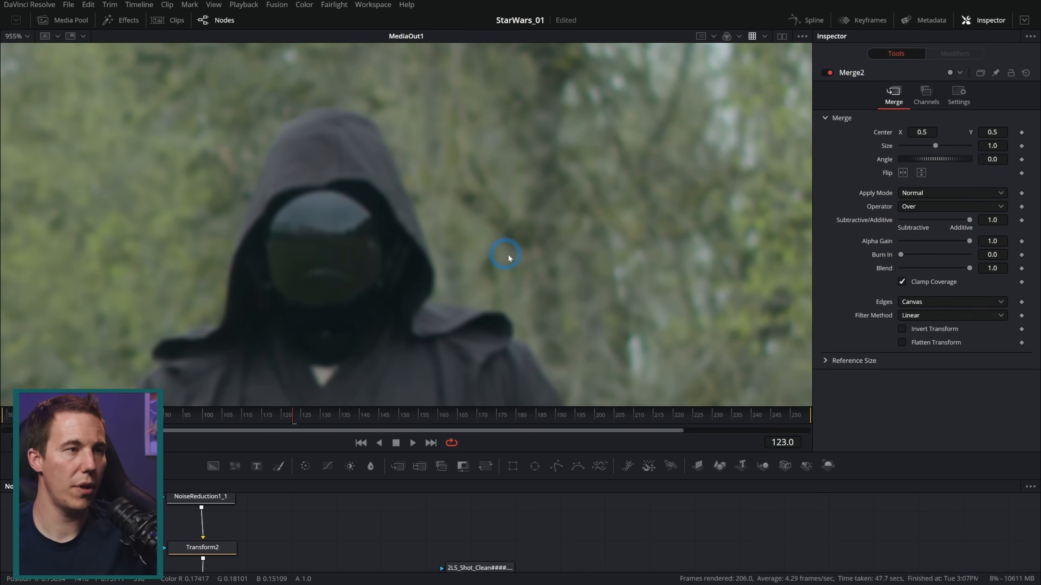
left_click_drag(509, 255, 552, 271)
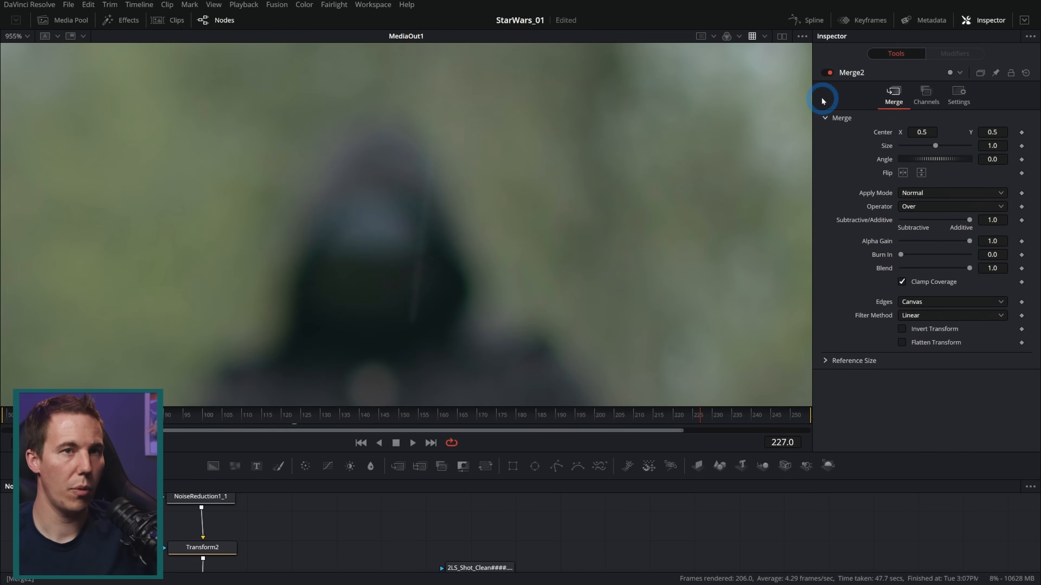
left_click(827, 74)
left_click(562, 414)
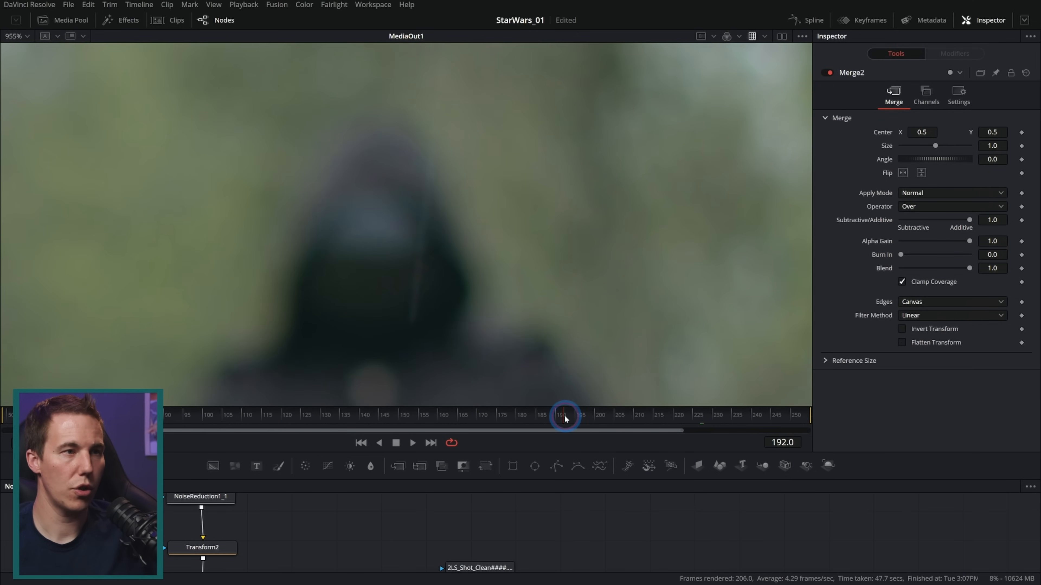
left_click(827, 74)
left_click(538, 262)
left_click(590, 231)
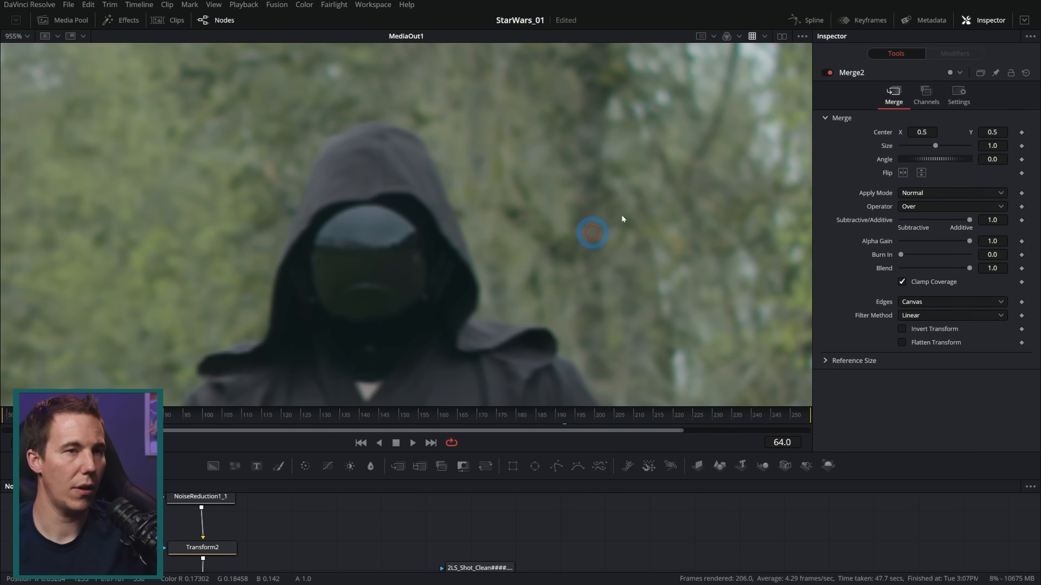
left_click(837, 73)
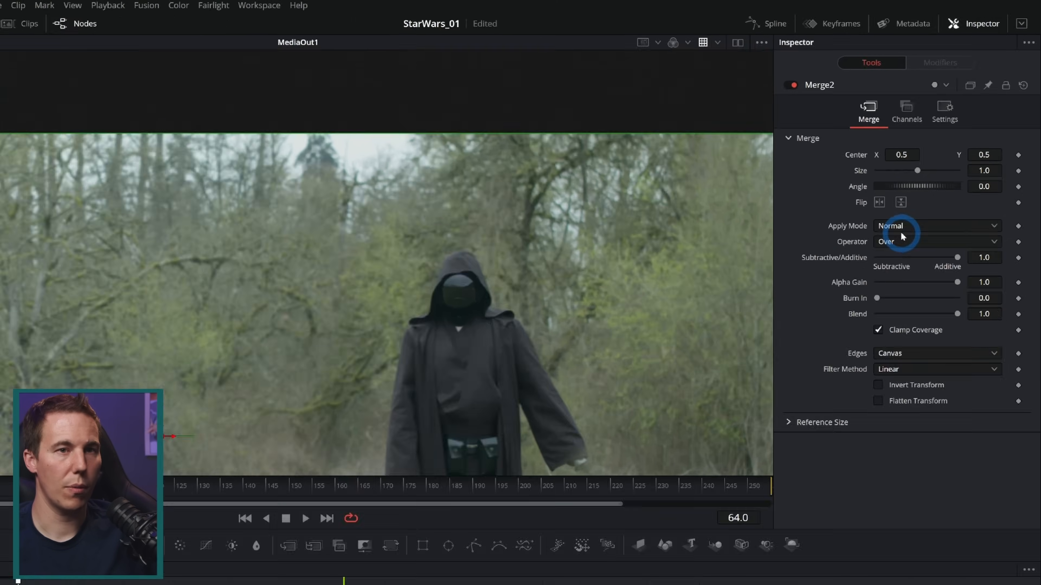
Set Merge2's apply mode to Difference
left_click(900, 231)
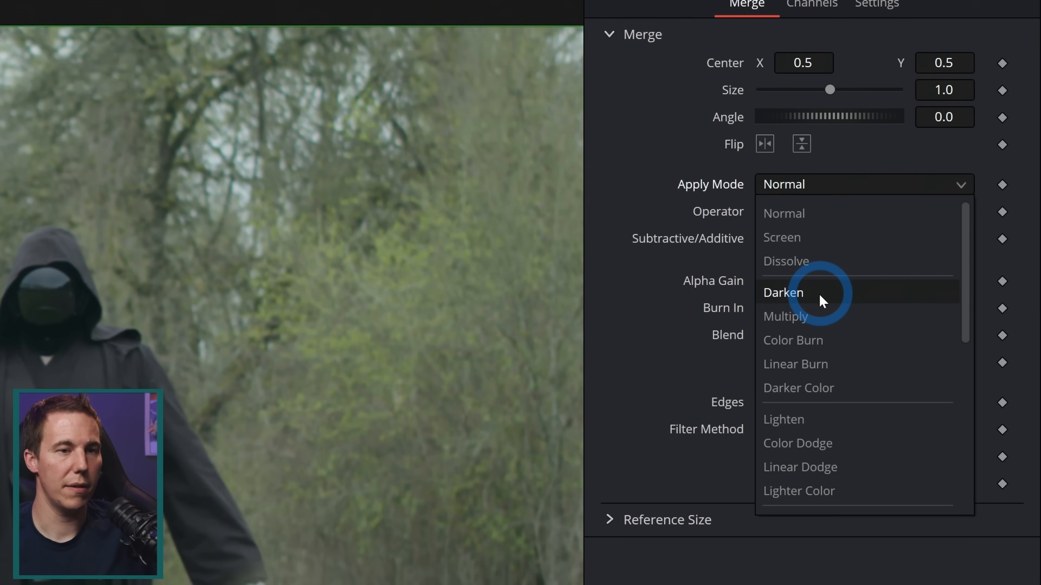
scroll(913, 294, "down", 3)
scroll(824, 296, "down", 2)
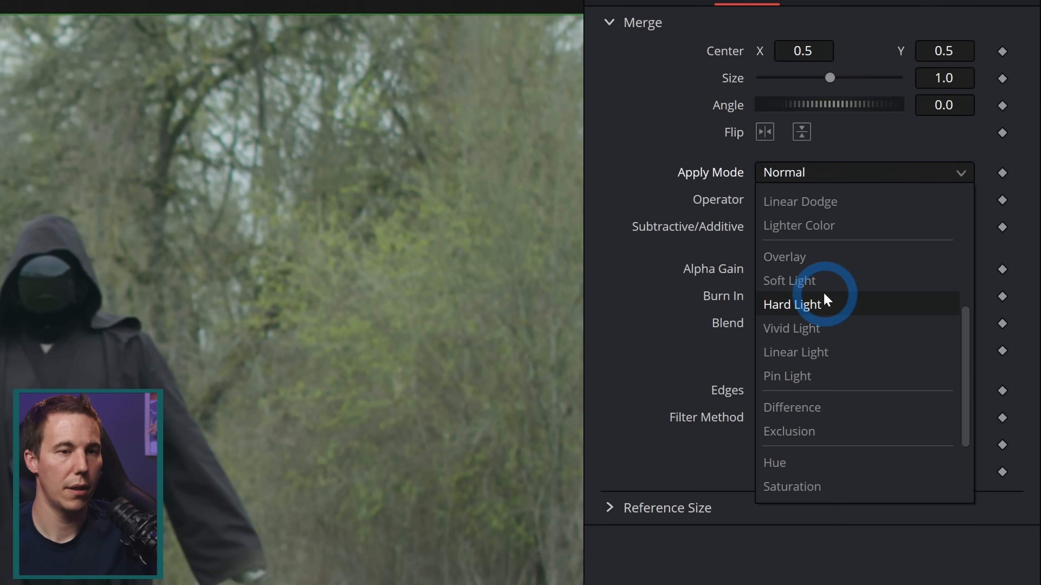
left_click(821, 412)
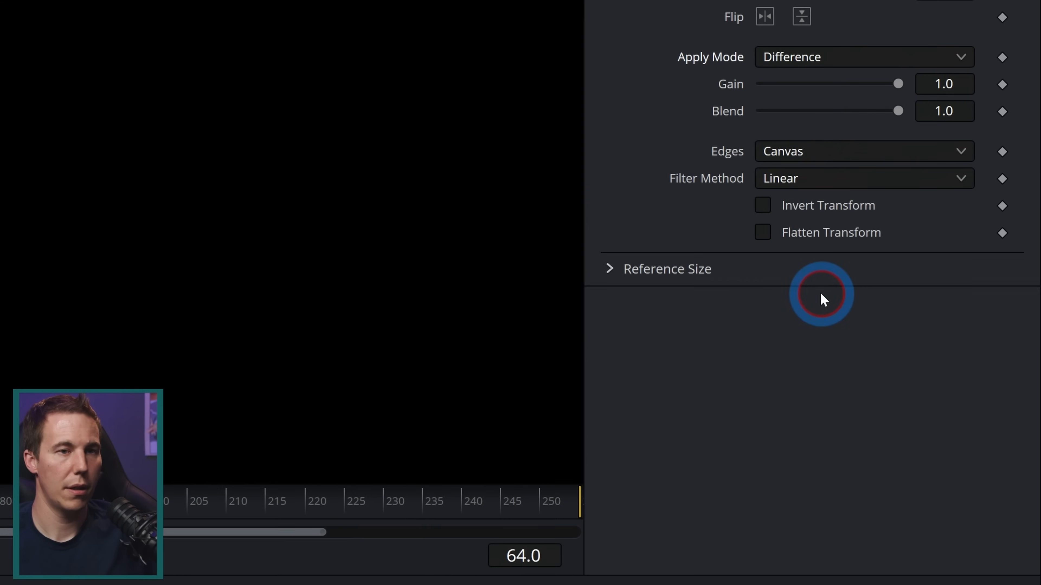
Scrub through the shot and examine the difference image for deviations between the render and the live output
left_click_drag(483, 414, 164, 418)
left_click(406, 327)
left_click_drag(493, 283, 528, 225)
scroll(517, 233, "down", 2)
left_click_drag(543, 272, 556, 248)
left_click_drag(218, 418, 191, 437)
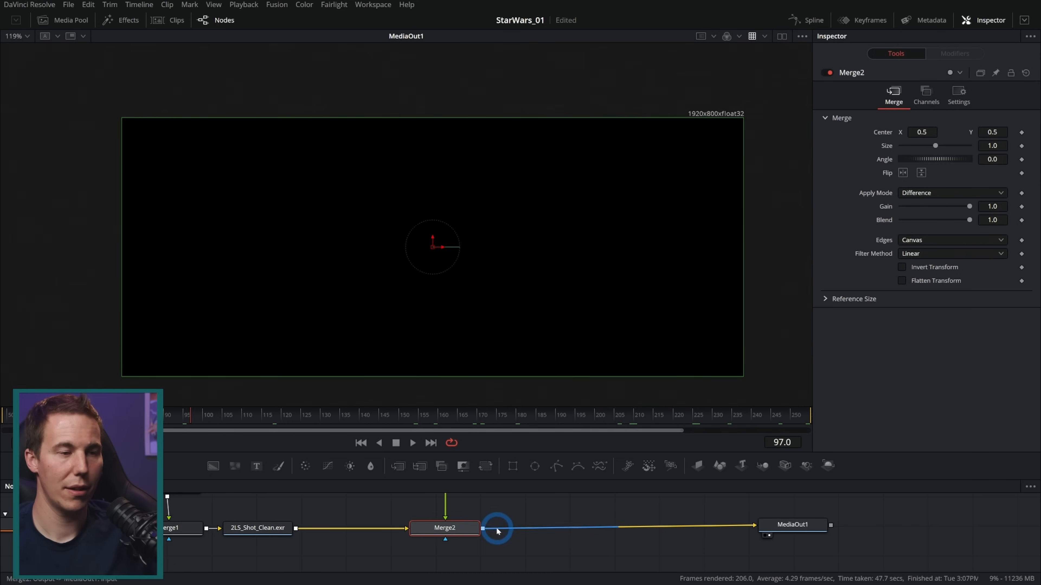
Delete Merge2 and feed MediaOut1 from the Loader again instead of the Saver
left_click_drag(507, 453, 520, 299)
left_click_drag(557, 411, 527, 511)
key("Delete")
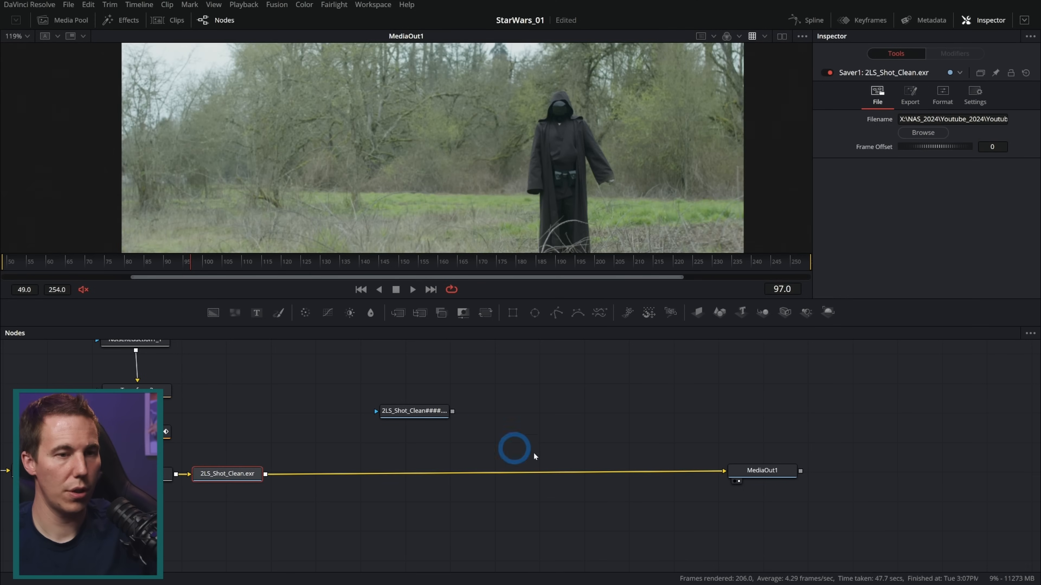
left_click_drag(697, 472, 723, 470)
left_click_drag(420, 420, 348, 473)
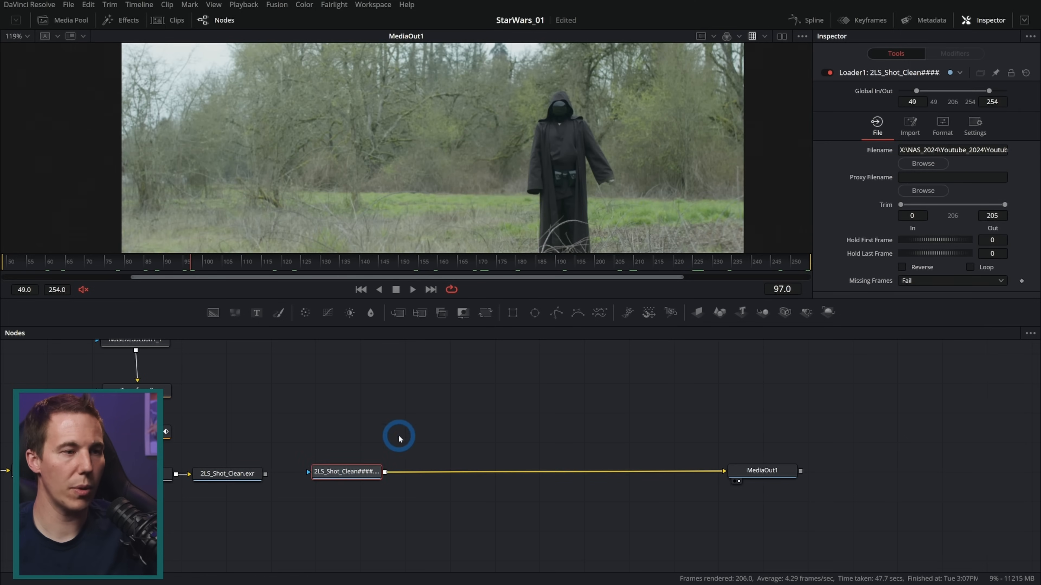
Move the clean-up nodes up to the Saver away from the Loader, and space out the Loader and MediaOut1
left_click_drag(293, 446, 396, 507)
left_click_drag(505, 352, 114, 559)
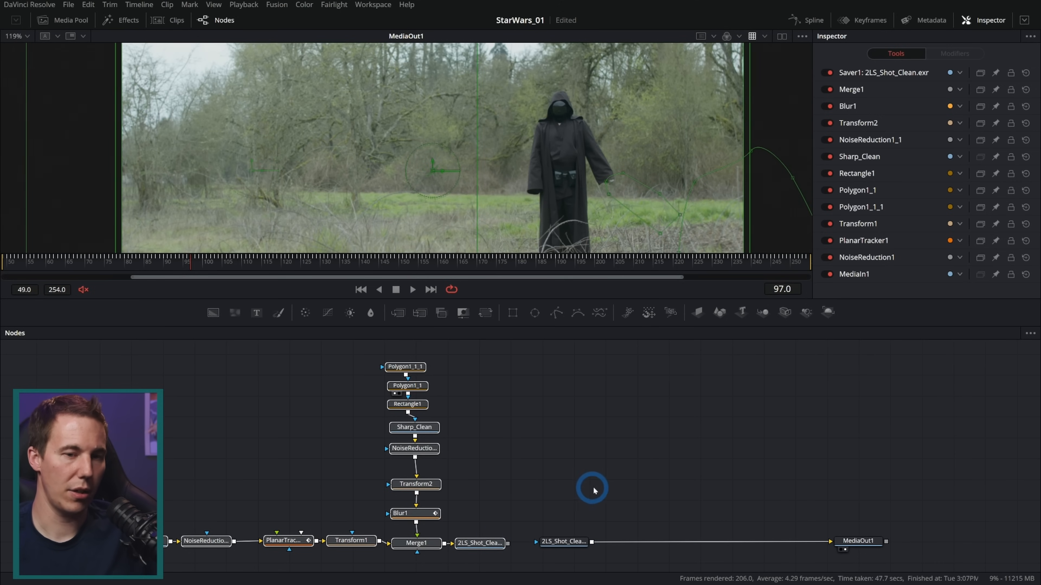
left_click_drag(532, 494, 909, 550)
left_click_drag(606, 472, 633, 464)
left_click_drag(491, 537, 321, 533)
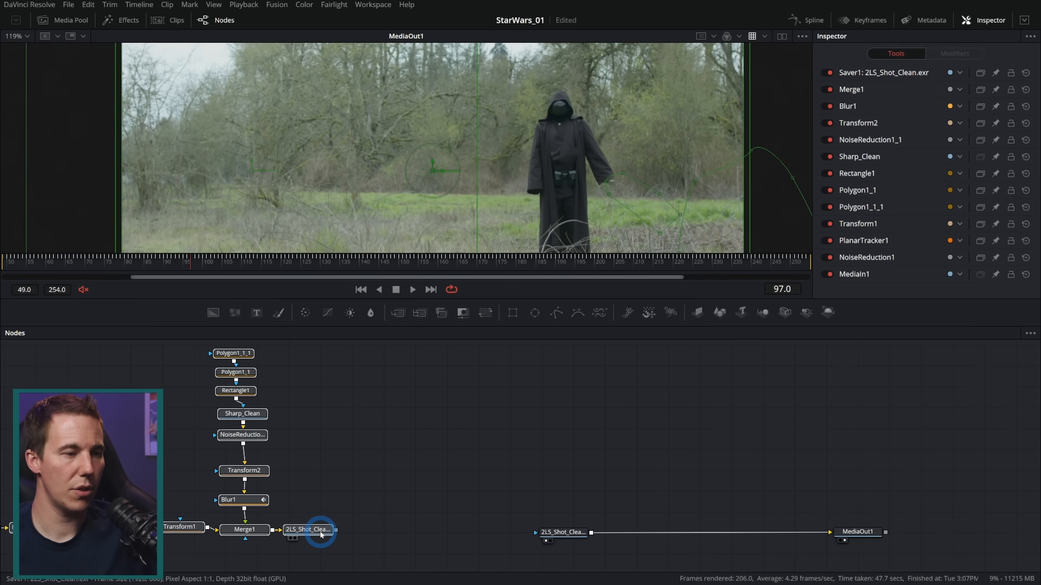
left_click_drag(537, 532, 508, 533)
Add an Underlay behind all the clean-up nodes, from the source through to the Saver
left_click_drag(72, 281, 527, 539)
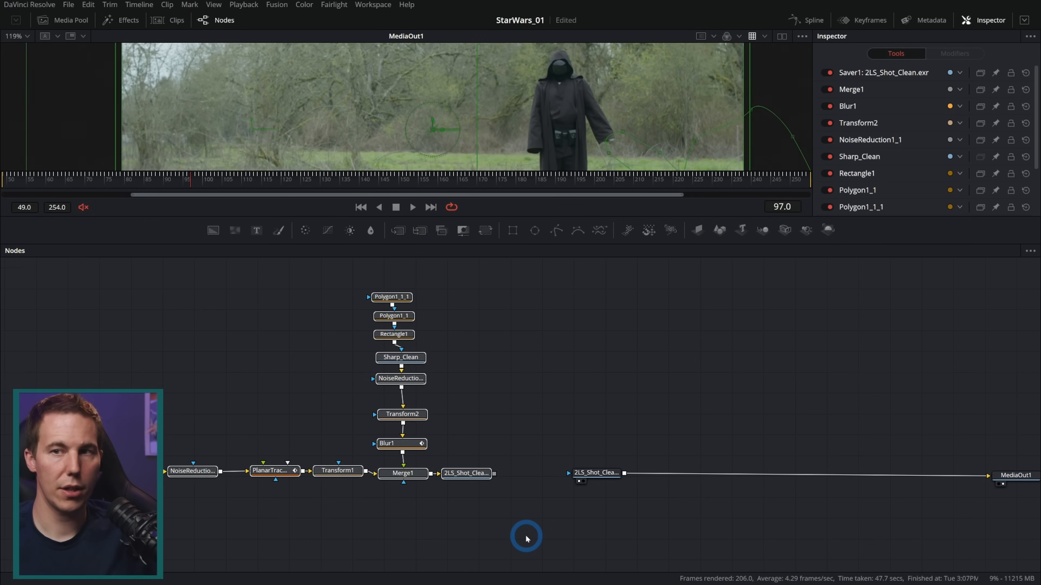
key("shift+space")
type("load")
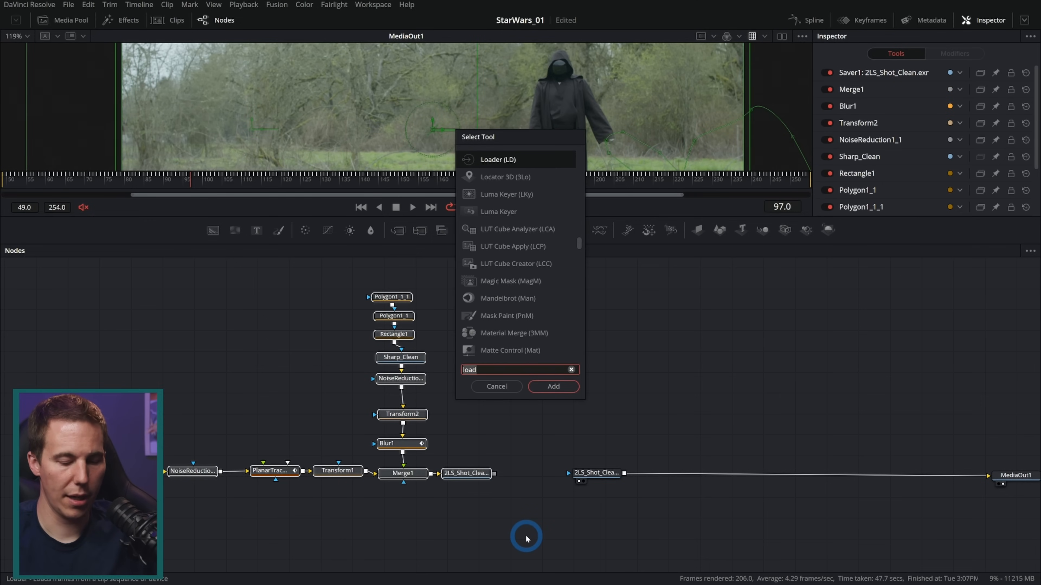
key("BackSpace")
key("BackSpace")
key("BackSpace")
key("BackSpace")
type("und")
key("Down")
key("Return")
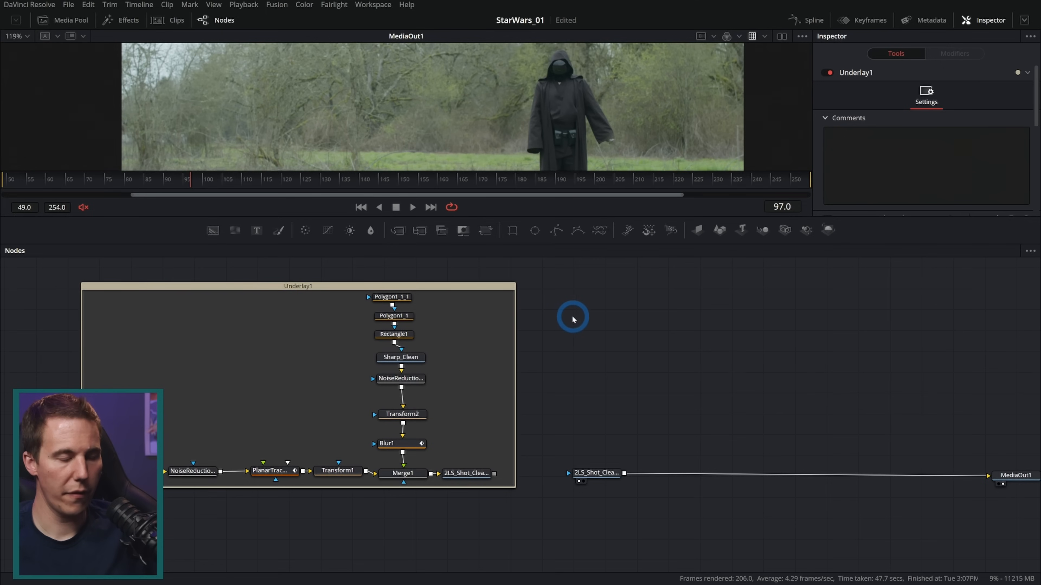
Rename the underlay to Clean_Plate and set its color to Olive
left_click(474, 288)
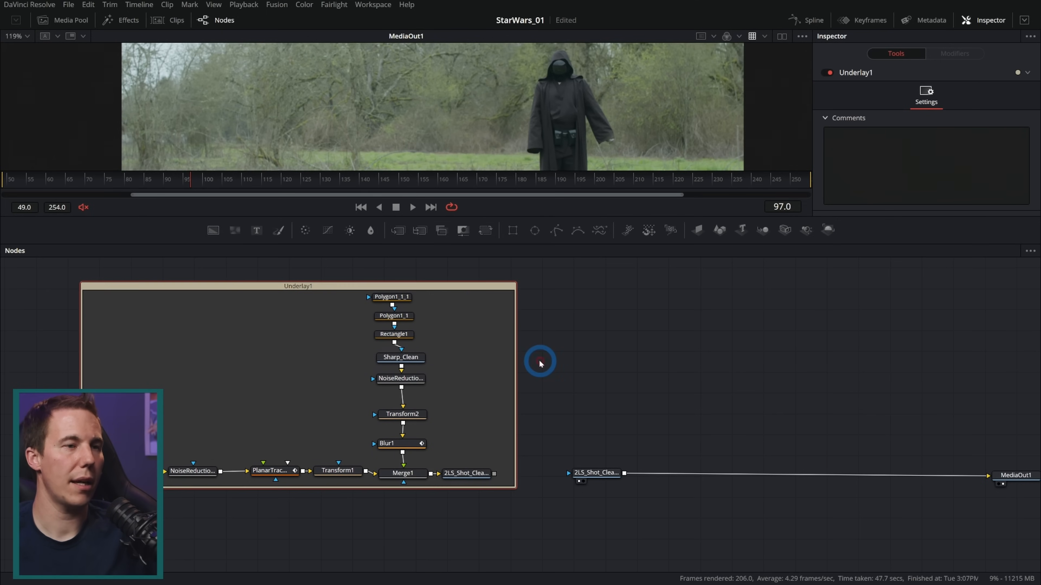
key("F2")
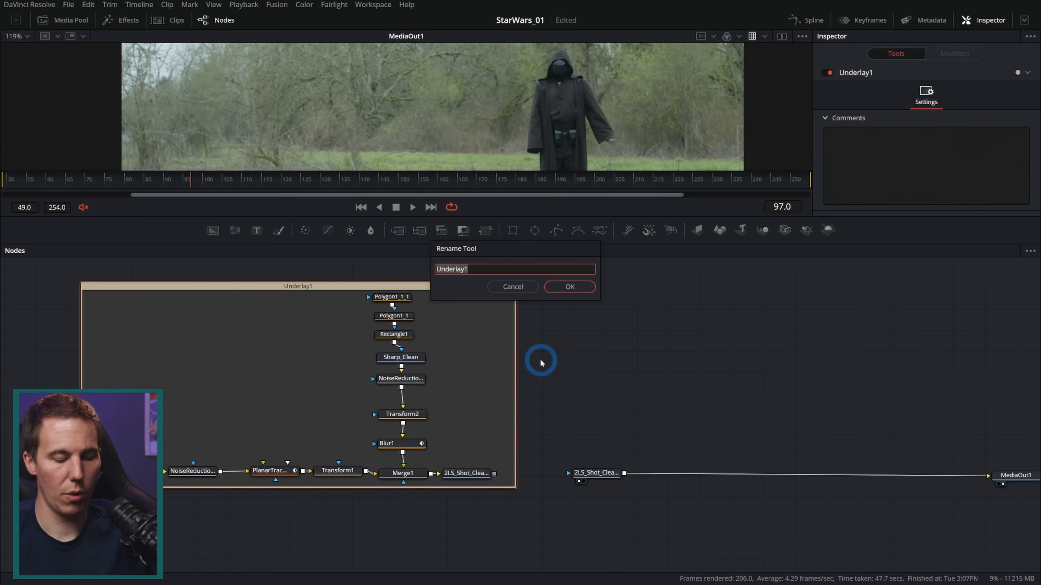
type("Clean_Plate")
key("Return")
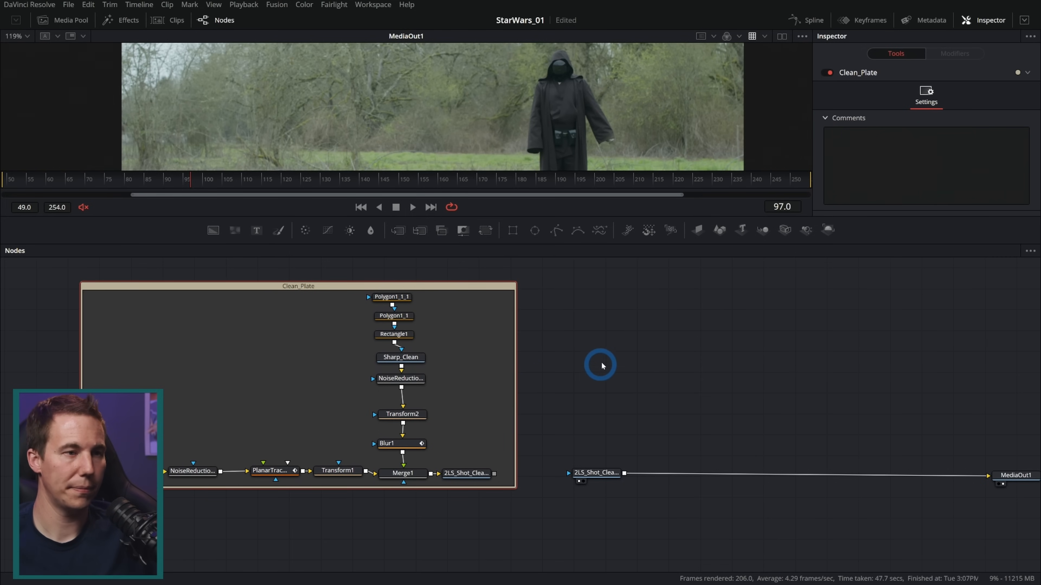
right_click(572, 349)
mouse_move(557, 433)
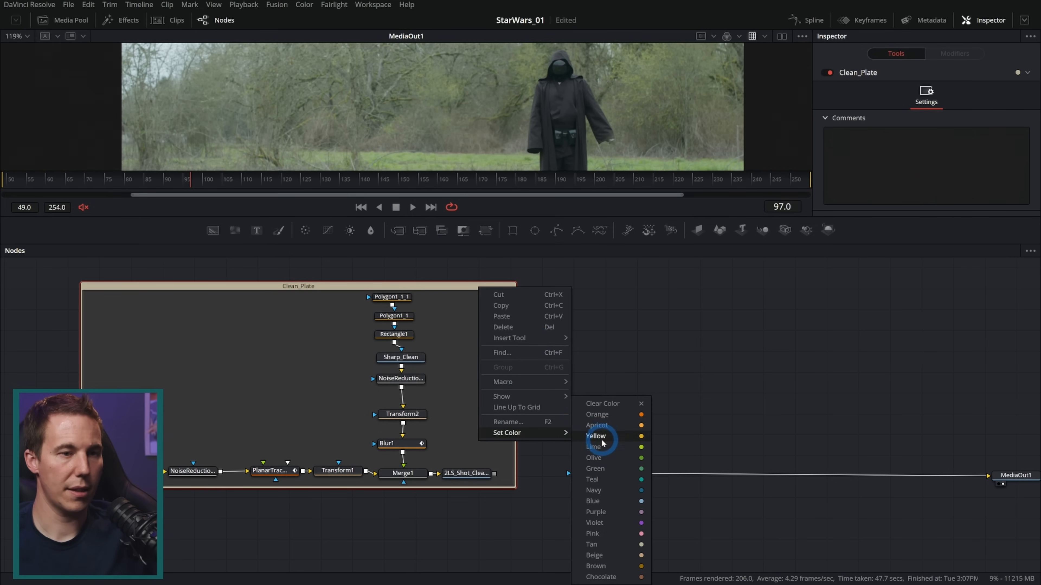
left_click(594, 458)
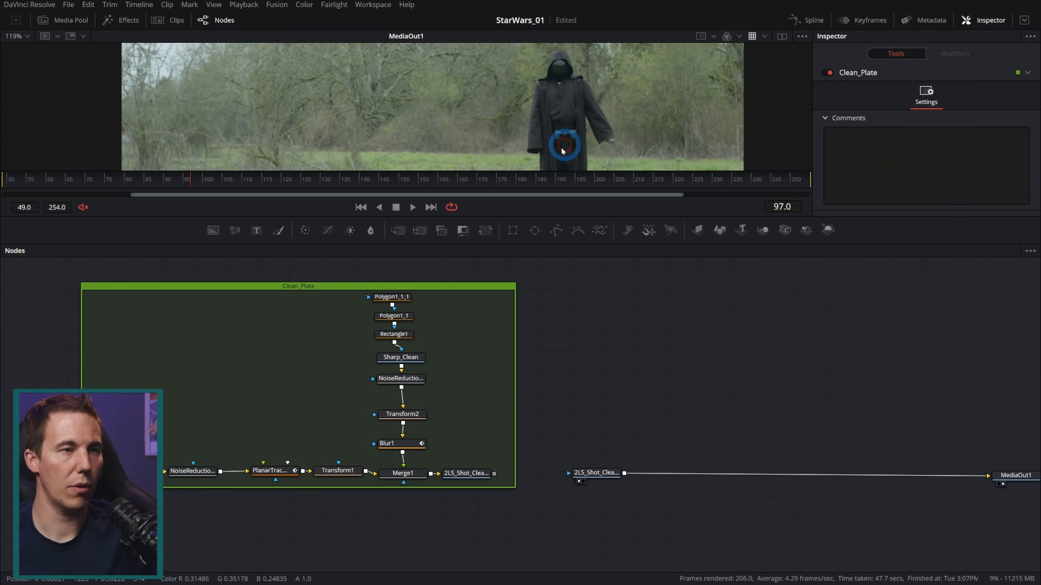
left_click_drag(681, 373, 412, 389)
left_click_drag(495, 217, 501, 294)
left_click_drag(532, 474, 533, 362)
left_click_drag(517, 294, 520, 380)
left_click_drag(547, 224, 551, 205)
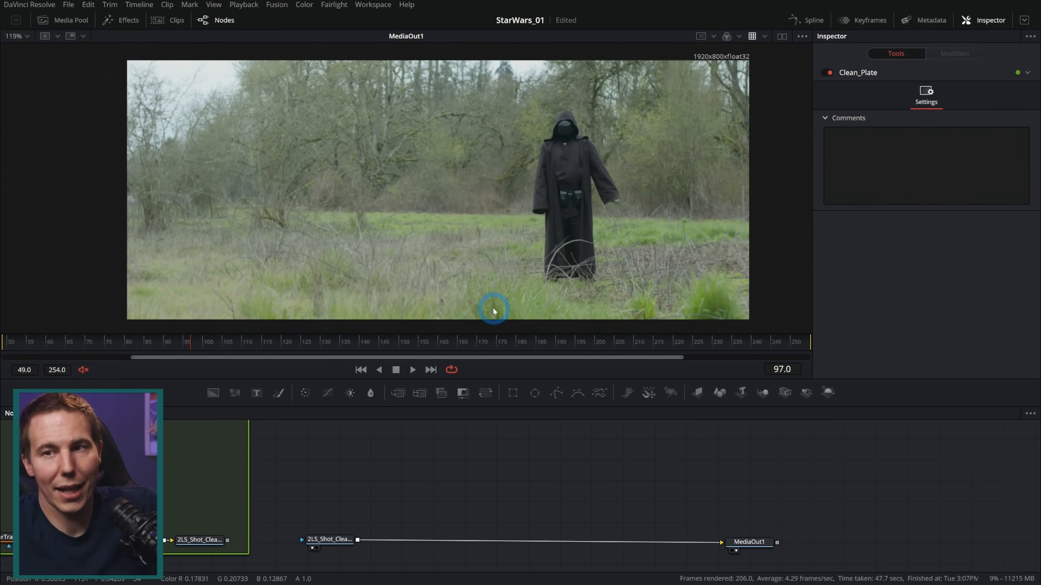
Examine the reloaded clean plate for leftovers near the bottom edge, and compare the problem frames with the MediaIn1 clip in the Keyframes editor
left_click_drag(402, 340, 472, 346)
left_click_drag(637, 342, 702, 350)
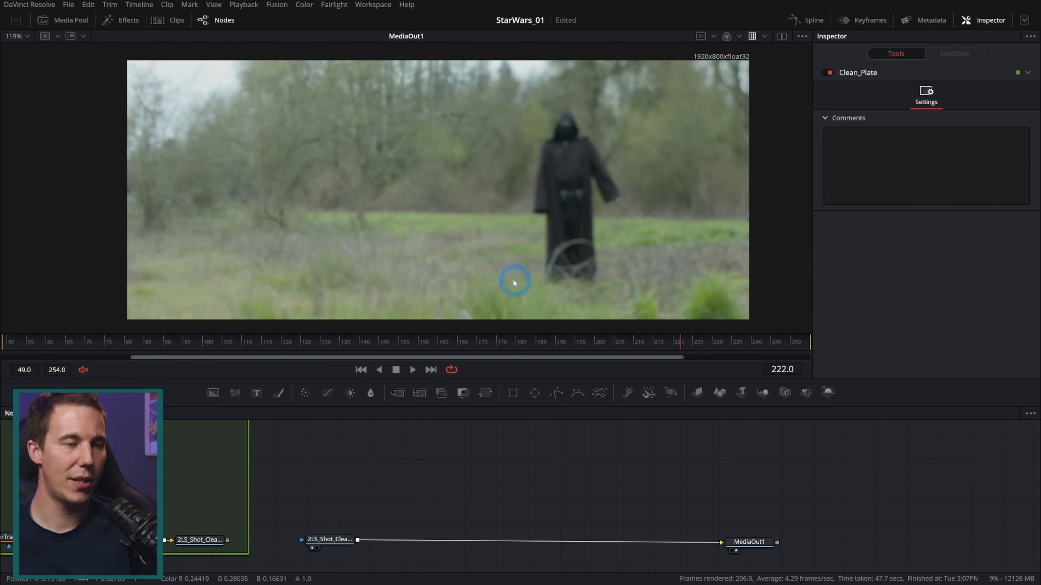
left_click_drag(513, 281, 546, 202)
scroll(505, 249, "up", 2)
scroll(505, 248, "up", 1)
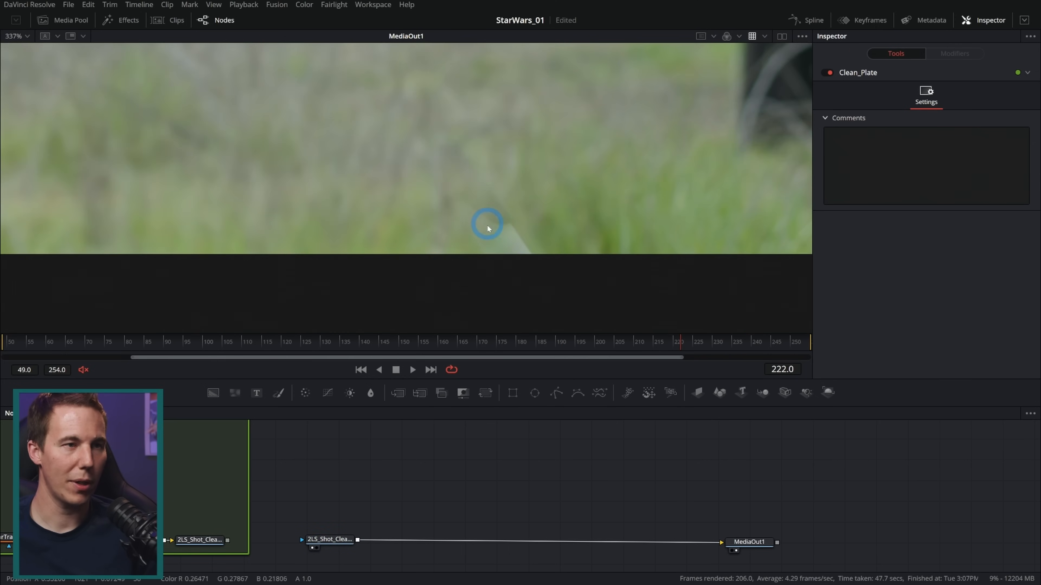
left_click_drag(690, 345, 531, 339)
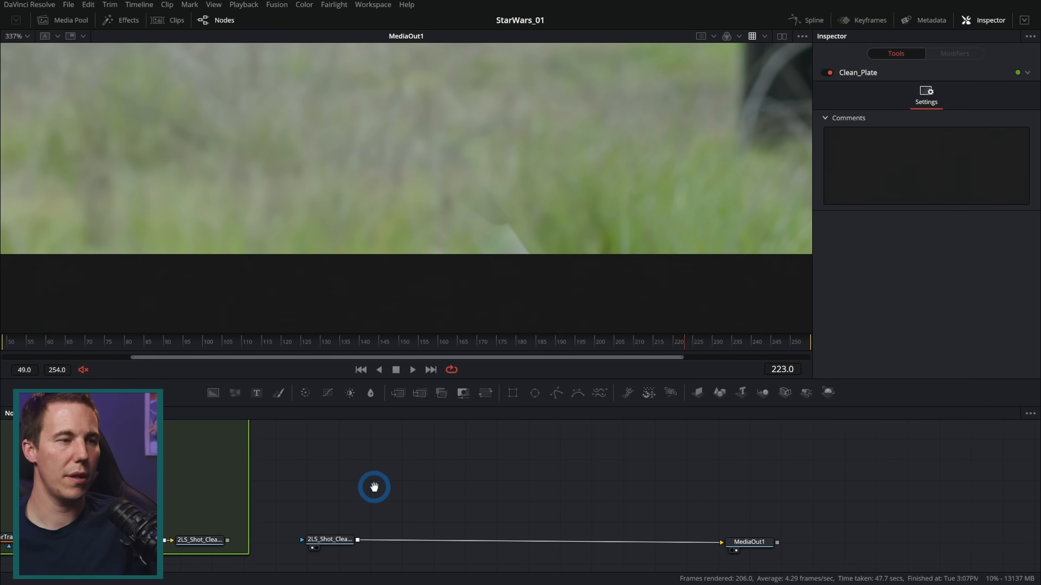
left_click_drag(374, 487, 582, 470)
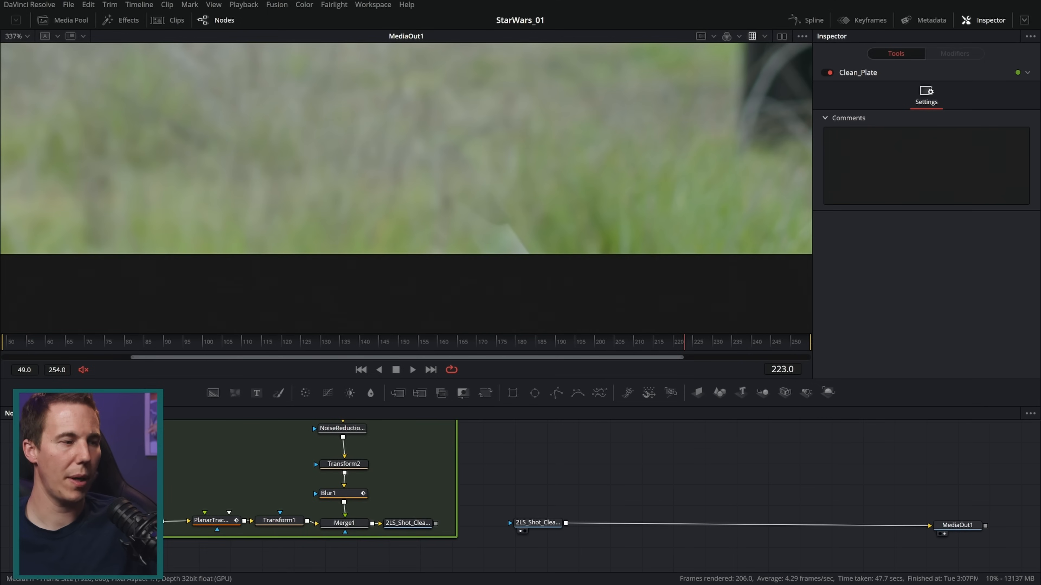
left_click(135, 521)
left_click(864, 21)
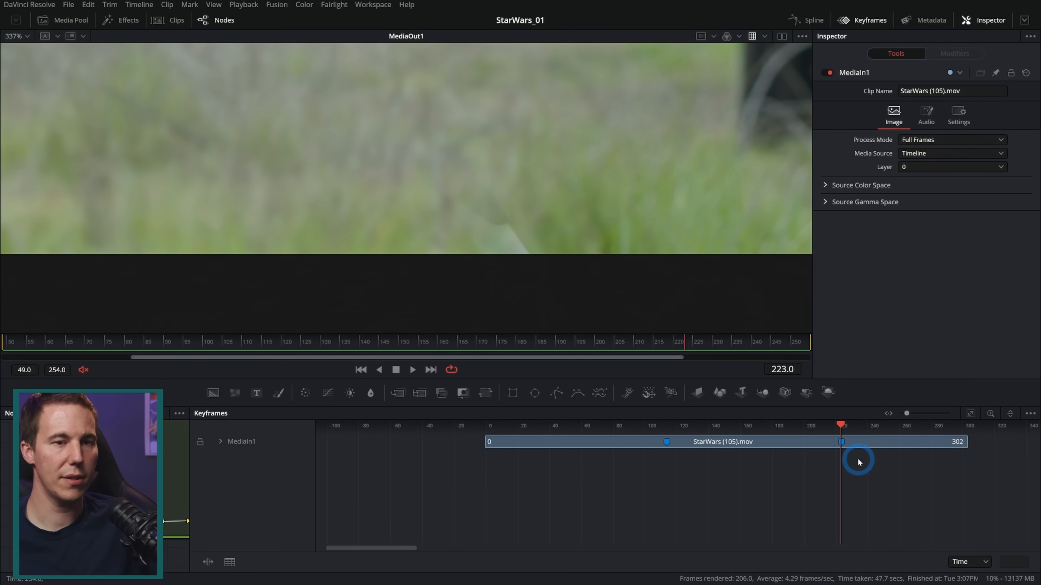
mouse_move(831, 423)
left_mouse_down()
mouse_move(820, 426)
mouse_move(840, 424)
left_mouse_up()
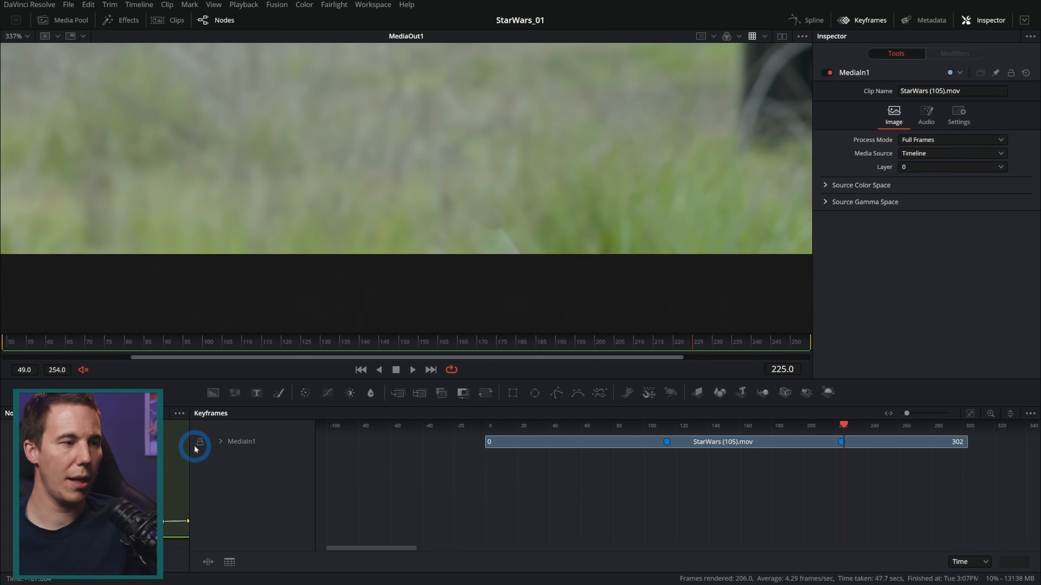
Add a polygon mask feeding Polygon1_1_1 and draw it around the leftover saber tip at the bottom edge of the shot on frame 225
left_click_drag(191, 446, 575, 458)
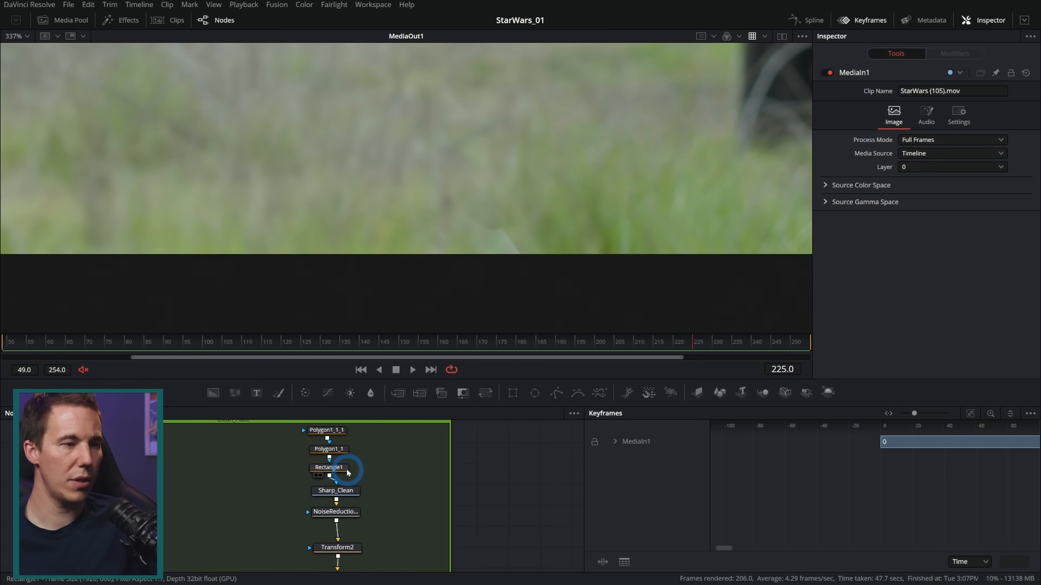
left_click(338, 471)
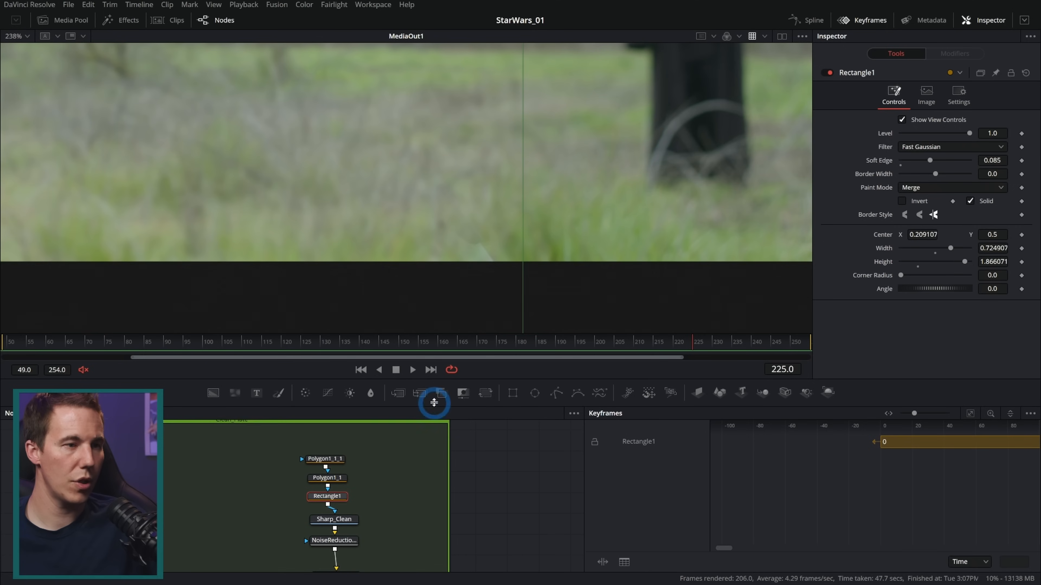
left_click_drag(557, 395, 303, 442)
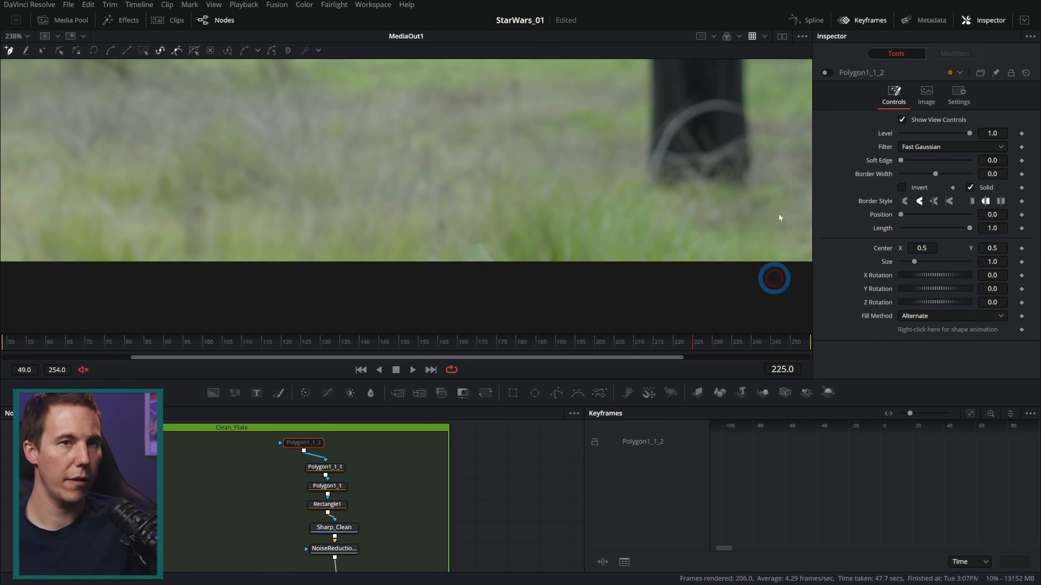
left_click(449, 181)
left_click(427, 149)
left_click_drag(525, 236, 526, 274)
left_click_drag(435, 319, 394, 299)
left_click_drag(360, 239, 384, 208)
left_click(427, 149)
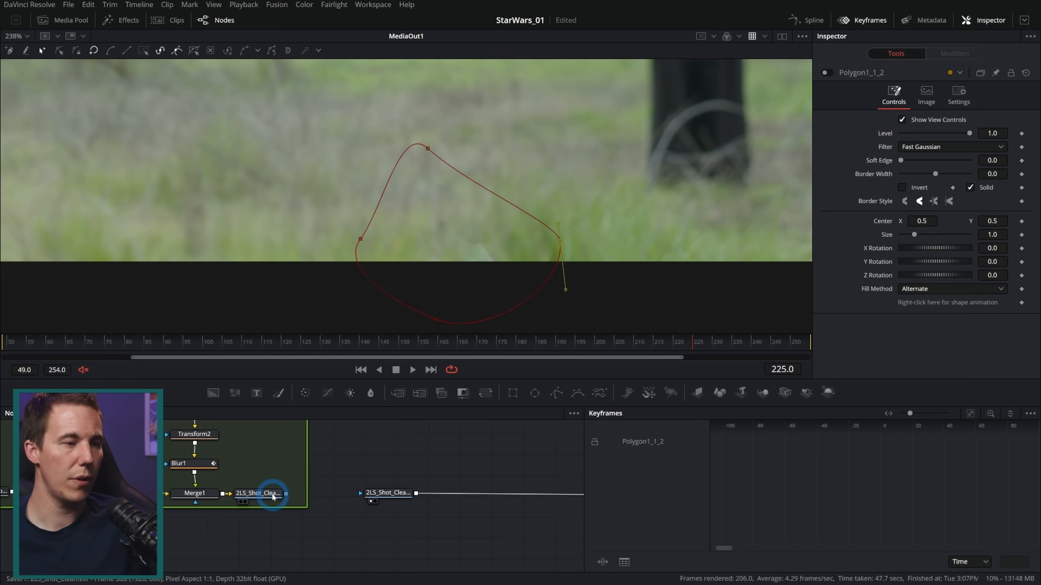
View the Saver output, widen and enable the new polygon mask, and set its Soft Edge to 0.052, checking through frame 254
left_click_drag(273, 496, 510, 232)
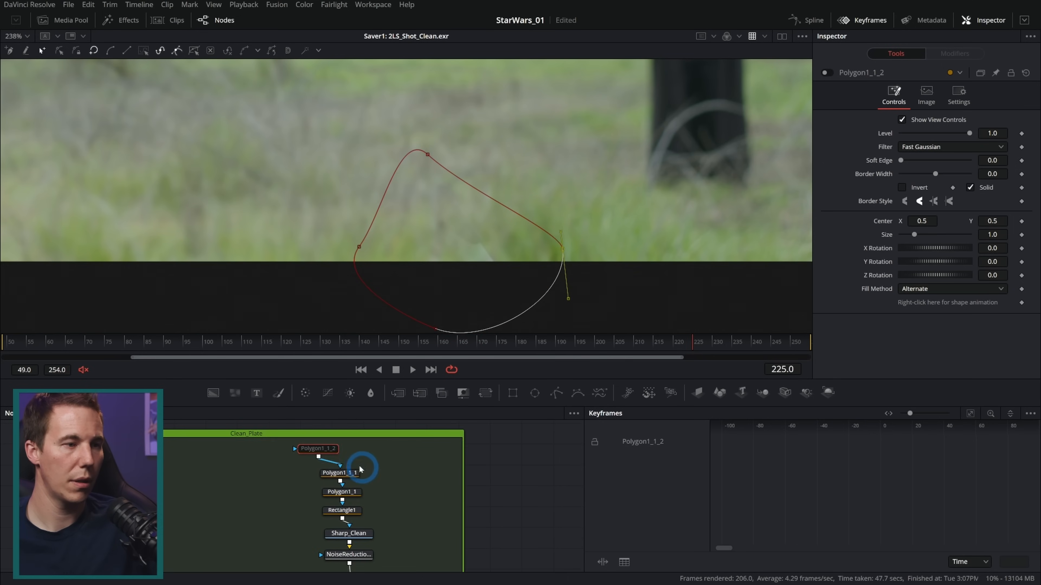
left_click_drag(329, 453, 342, 453)
left_click(826, 74)
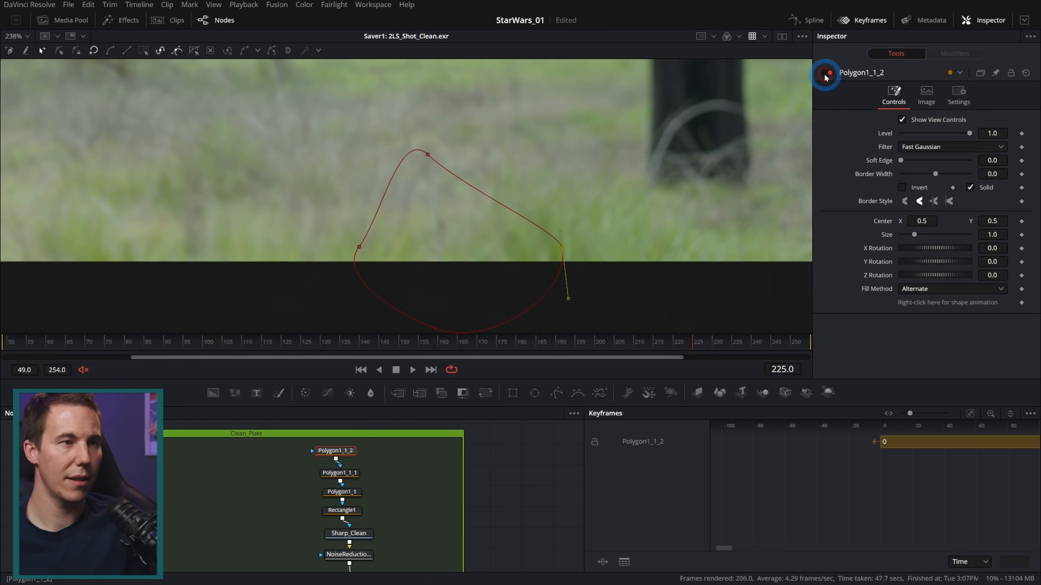
left_click_drag(901, 160, 910, 161)
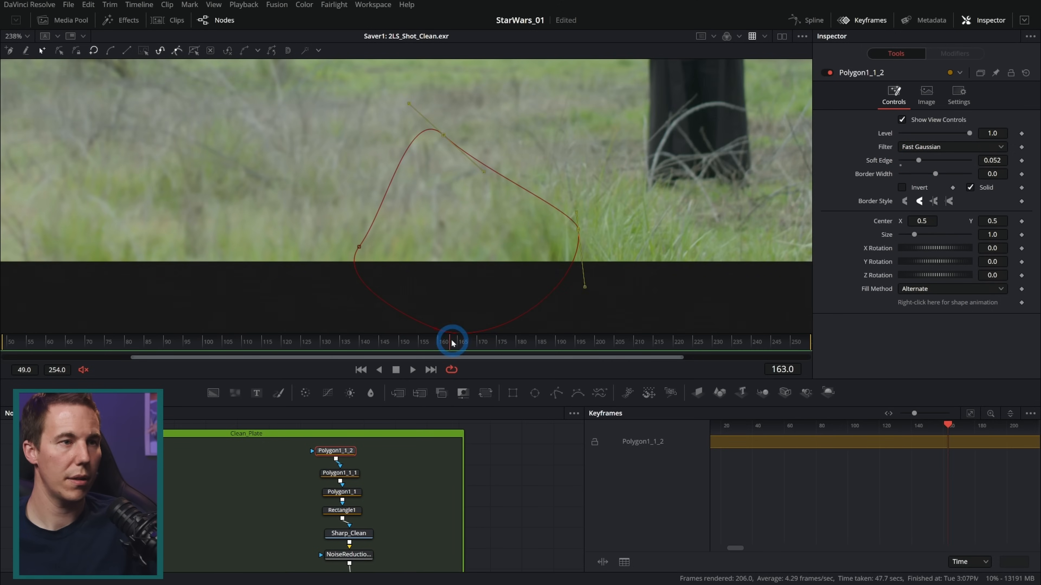
left_click_drag(452, 342, 829, 334)
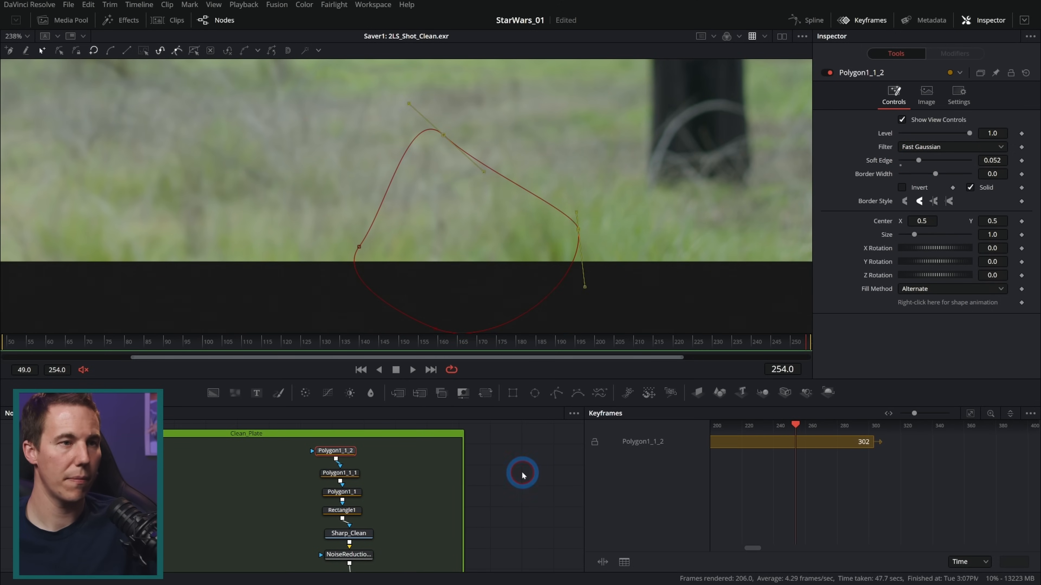
Delete the outdated clean-plate Loader and render all Savers again
left_click(370, 535)
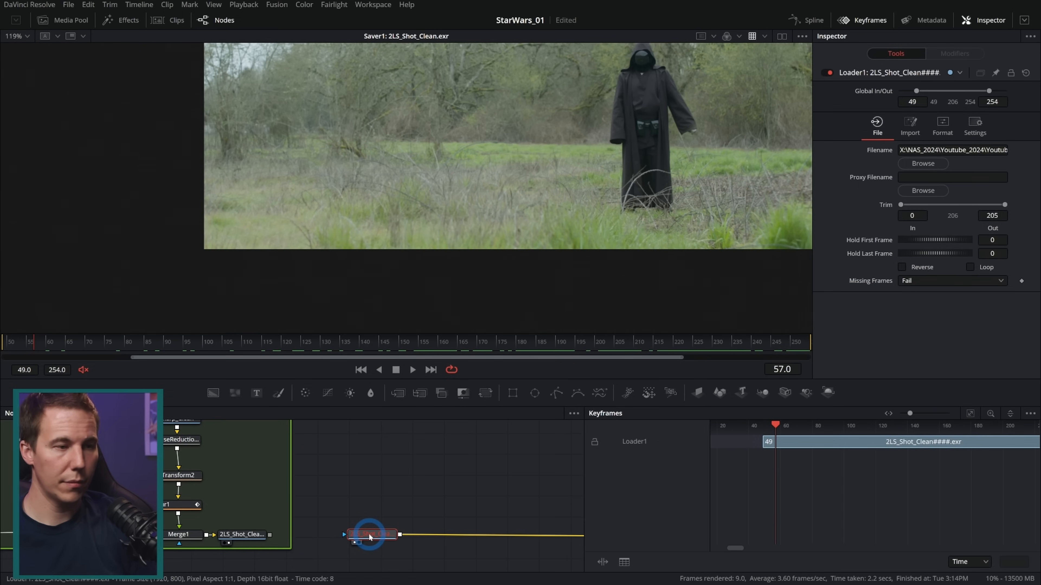
key("Delete")
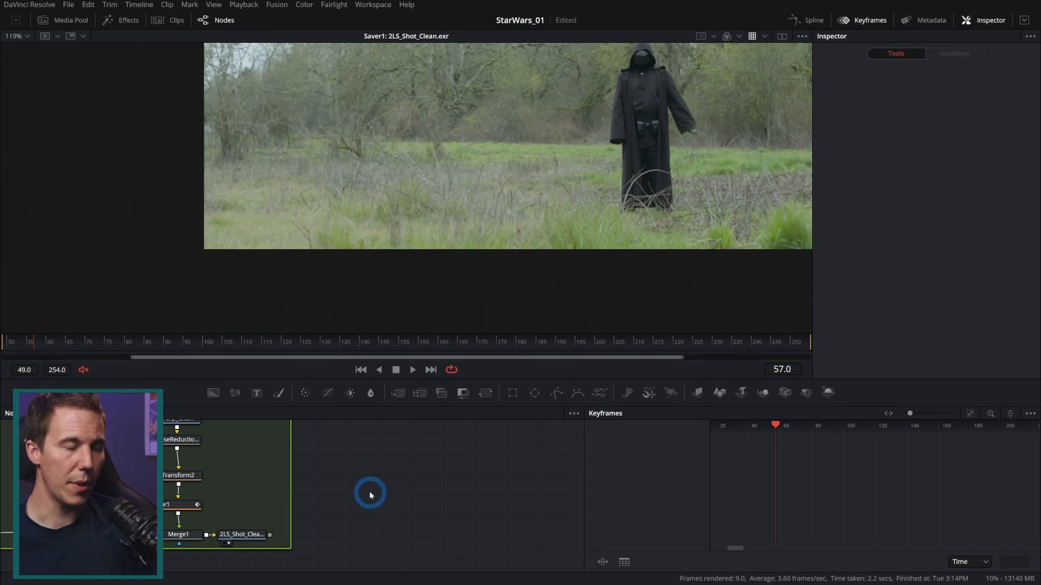
left_click(240, 534)
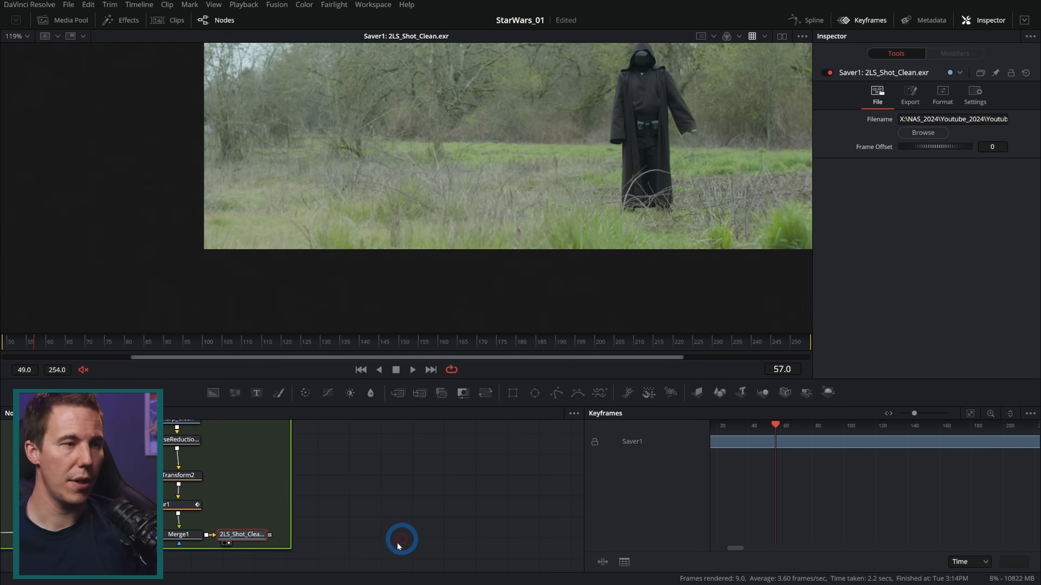
left_click(276, 4)
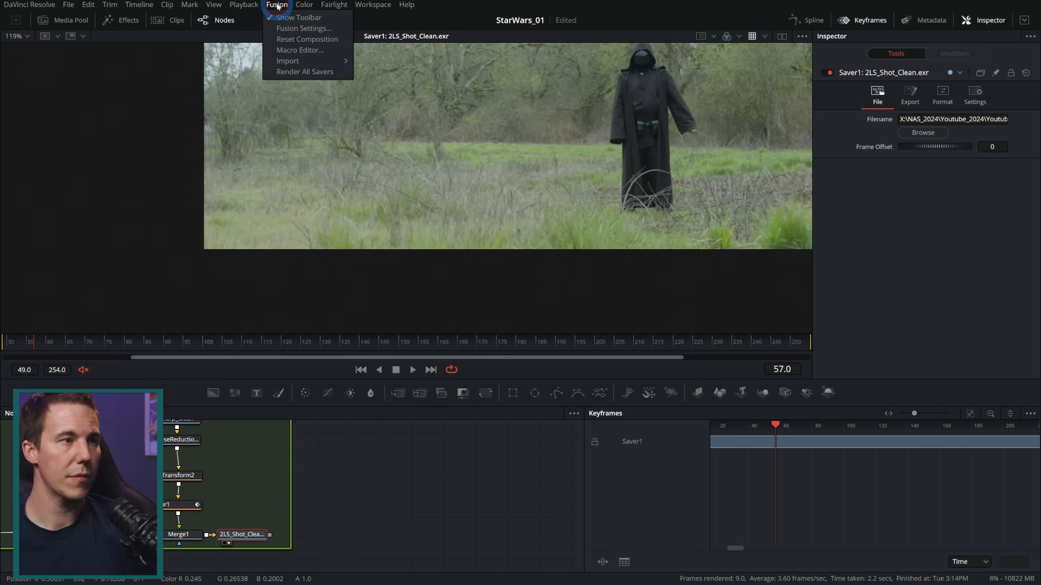
left_click(321, 73)
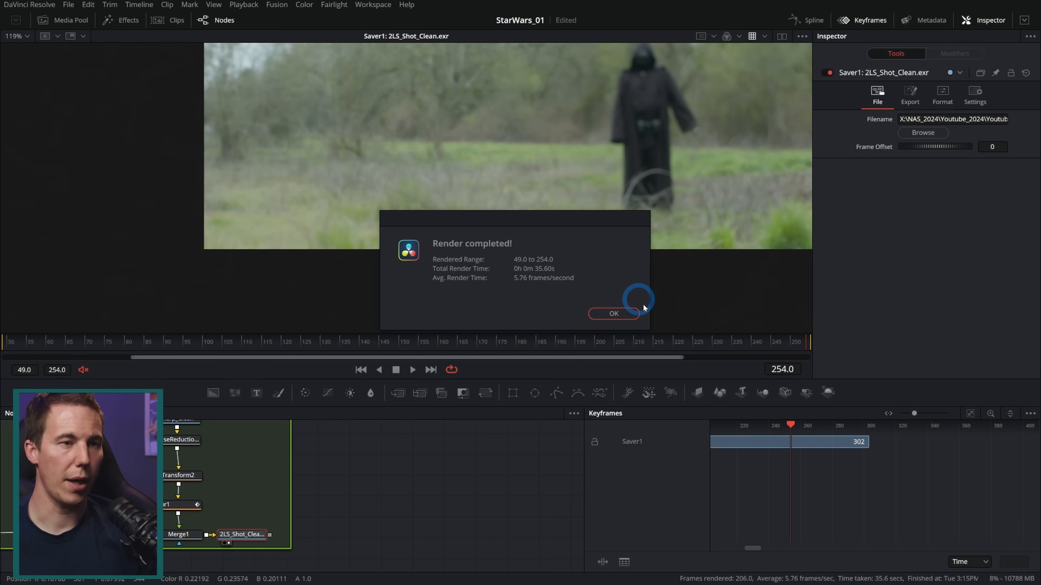
left_click(606, 314)
Add a new Loader beside the Clean_Plate underlay and load the 2LS_Shot_Clean EXR sequence, starting from 2LS_Shot_Clean0049
left_click_drag(407, 530, 305, 498)
key("shift+space")
type("und")
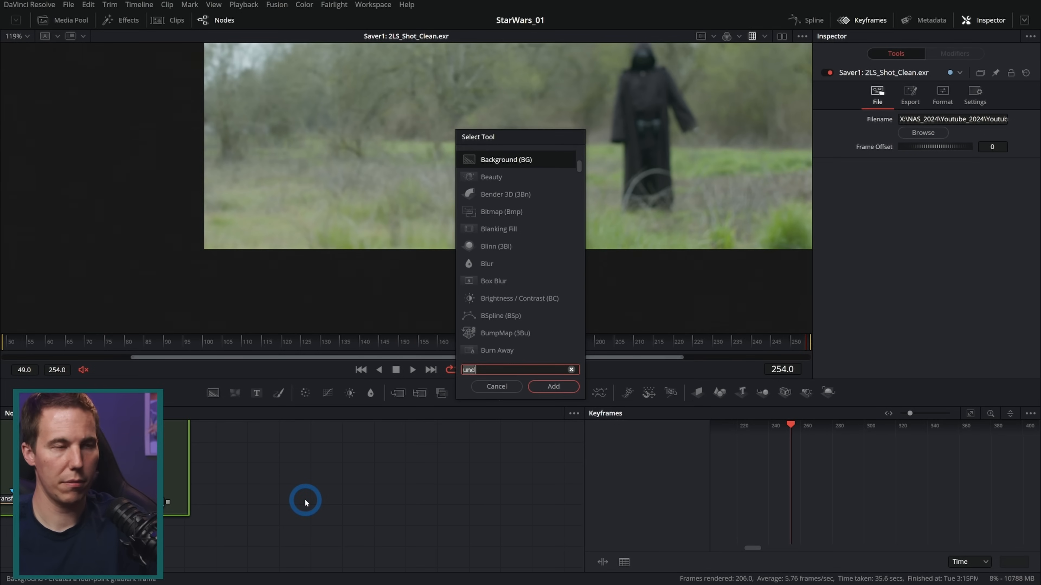
type("load")
key("Return")
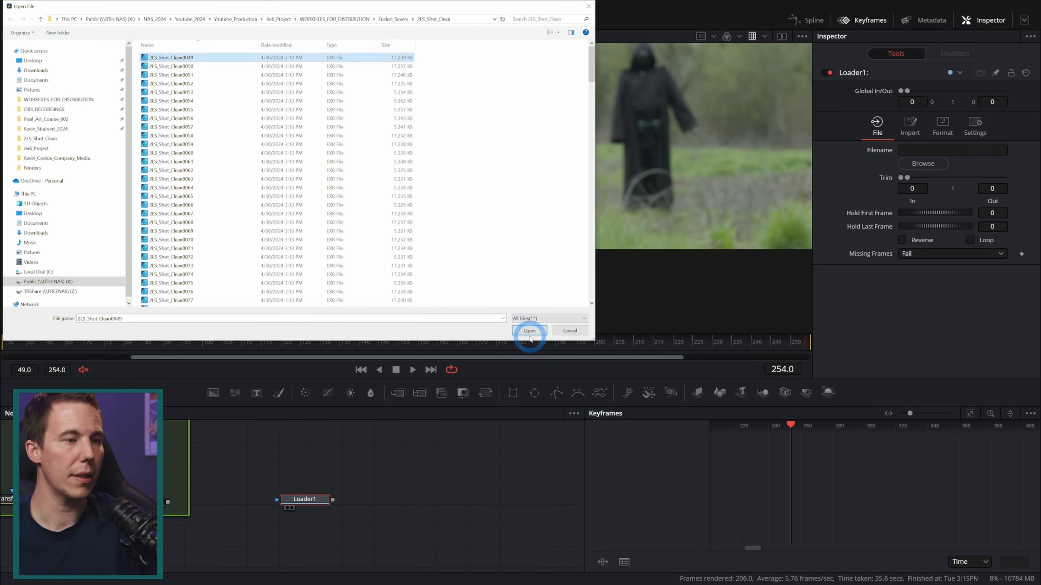
left_click(528, 330)
Slide the new Loader's clip along the Keyframes timeline to align it with the composition's render range
left_click(969, 414)
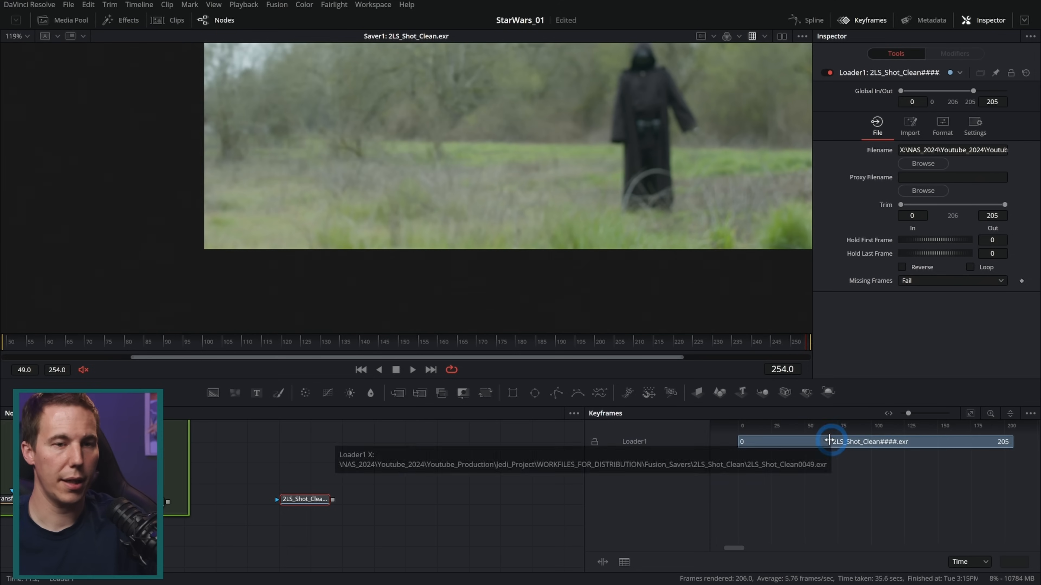
left_click_drag(781, 442, 846, 438)
left_click_drag(600, 339, 621, 343)
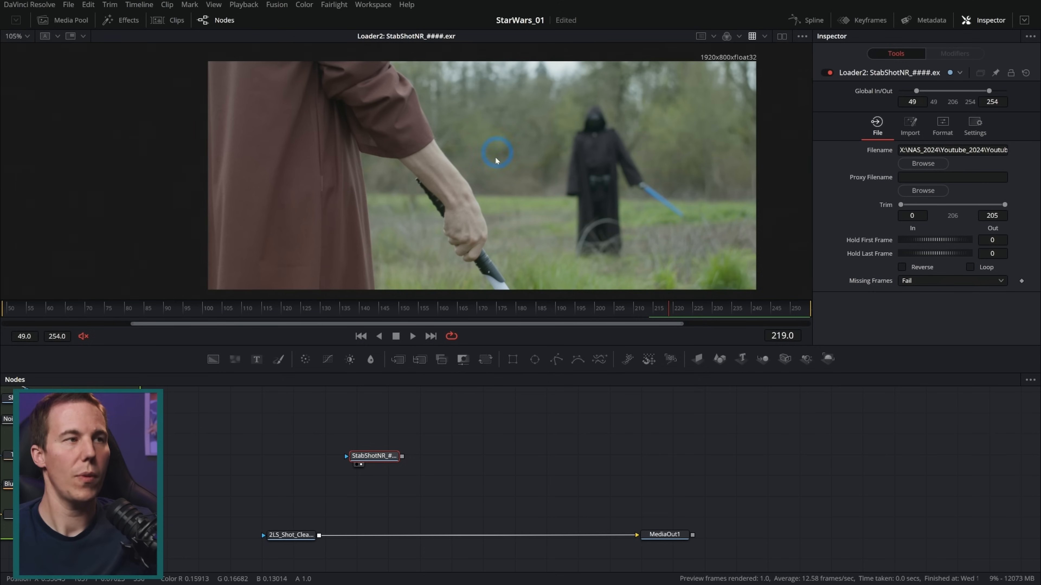
Examine the StabShotNR footage frame by frame where the hand takes hold of the lightsaber, stopping on frame 218
left_click_drag(453, 310, 591, 312)
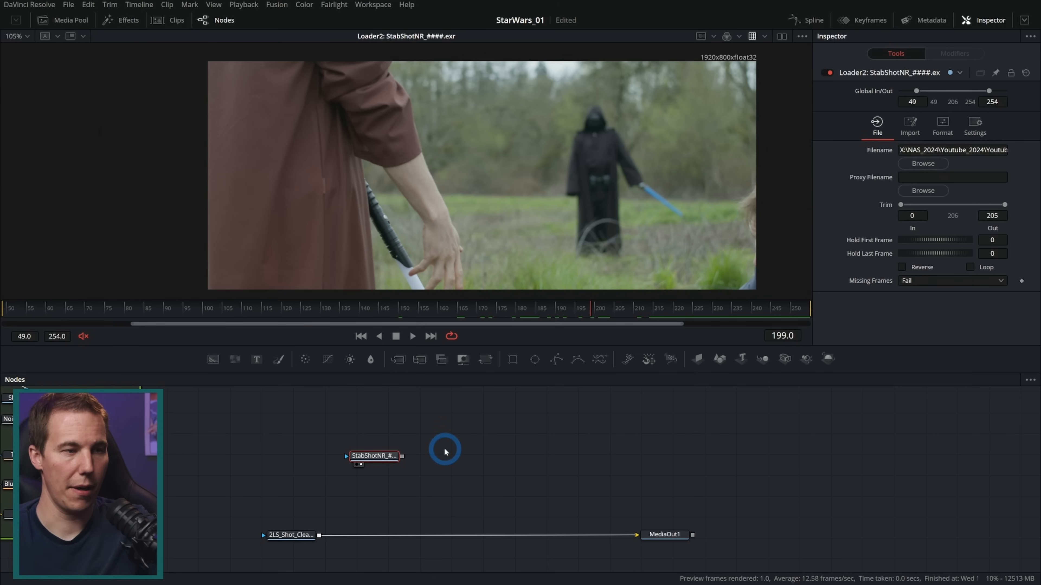
left_click_drag(399, 460, 422, 438)
left_click_drag(505, 345, 506, 381)
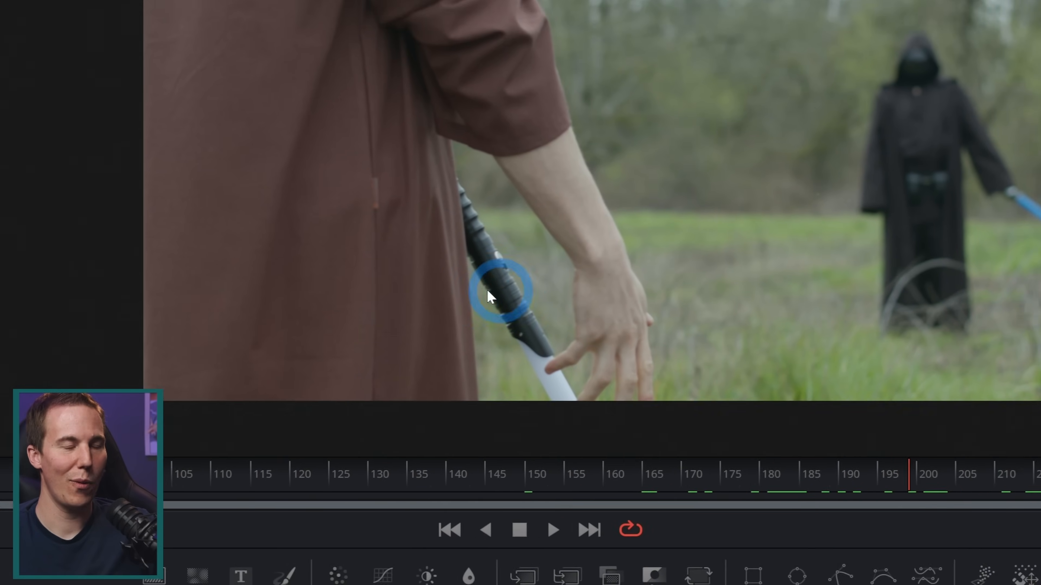
key("Left")
key("Left")
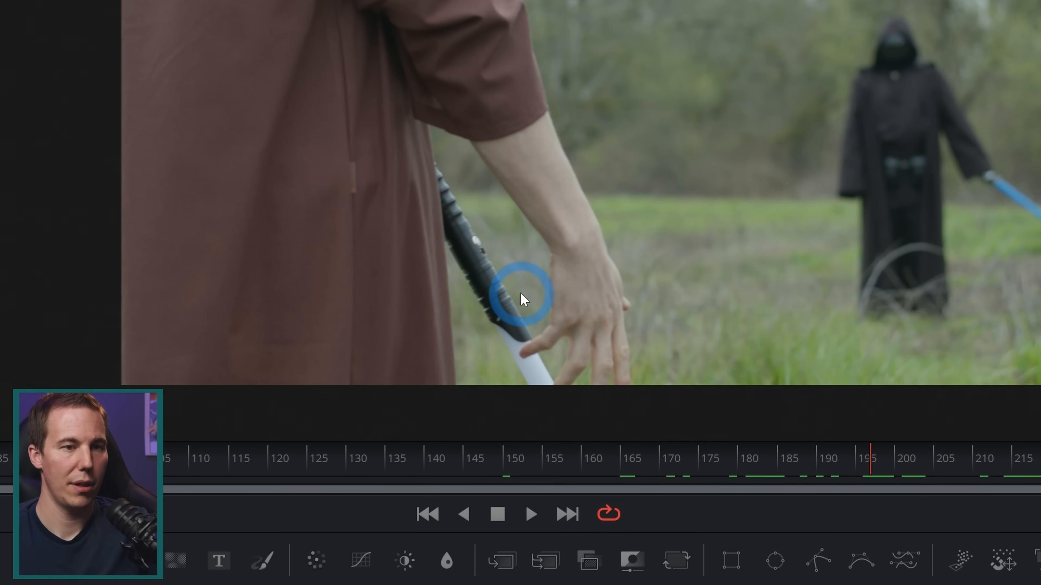
key("Right")
key("Right")
key("Right")
key("Right")
key("Right")
key("Right")
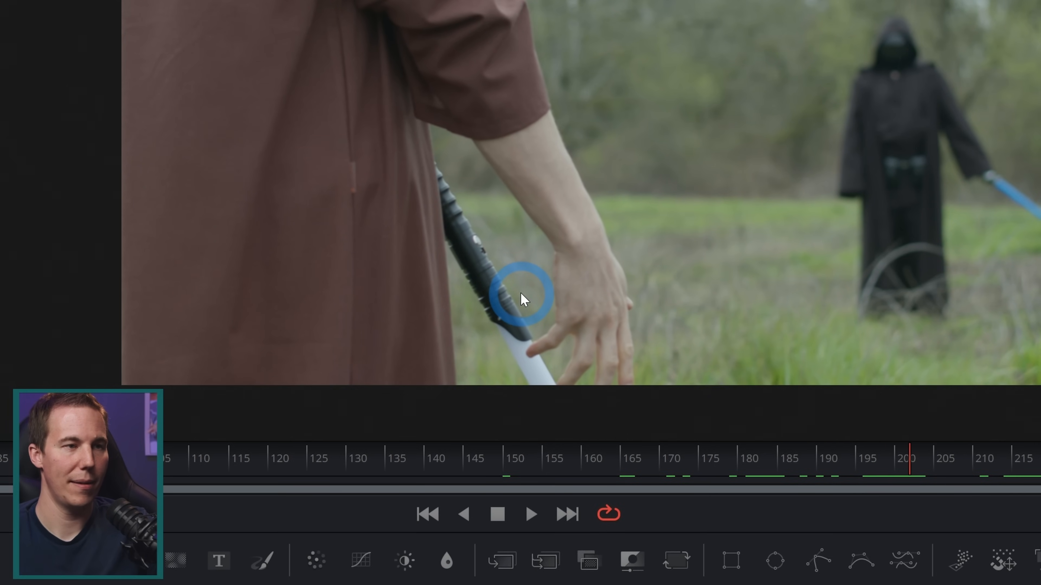
key("Right")
key("Right")
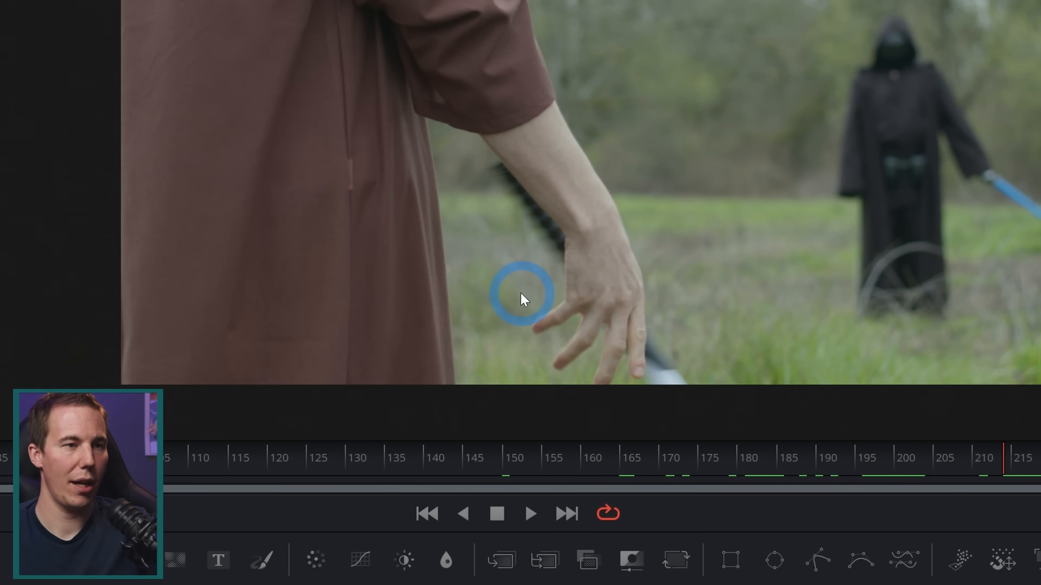
key("Right")
key("Right")
key("Right")
key("Right")
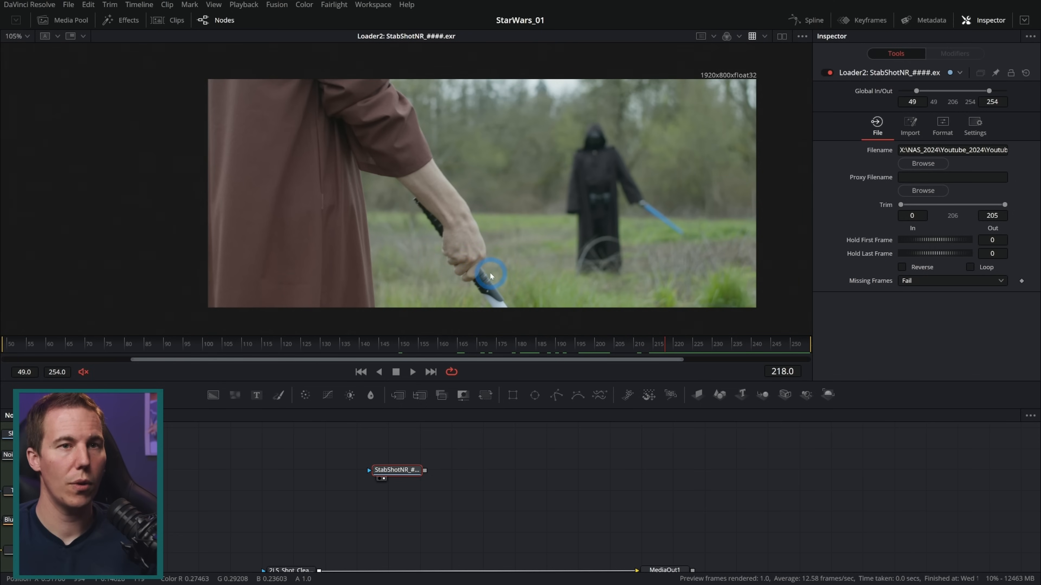
Add a Magic Mask after the StabShotNR Loader, place it directly below, and show its output in the viewer
key("shift+space")
type("magic")
key("Return")
left_click_drag(455, 471, 399, 512)
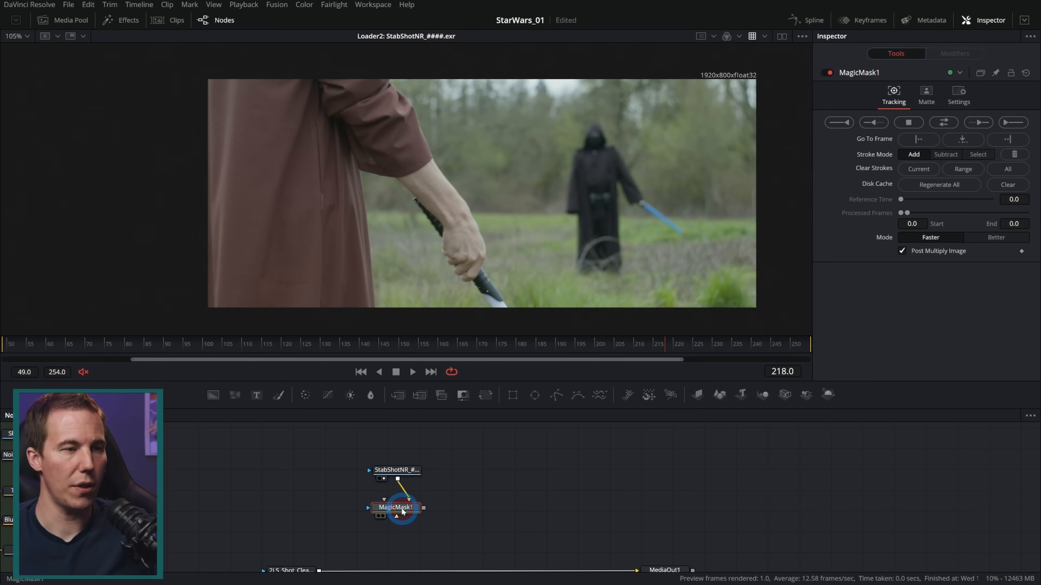
key("1")
Paint an Add stroke in the Magic Mask down the sleeve, forearm and hand on frame 218
scroll(462, 241, "up", 2)
left_click_drag(508, 272, 497, 252)
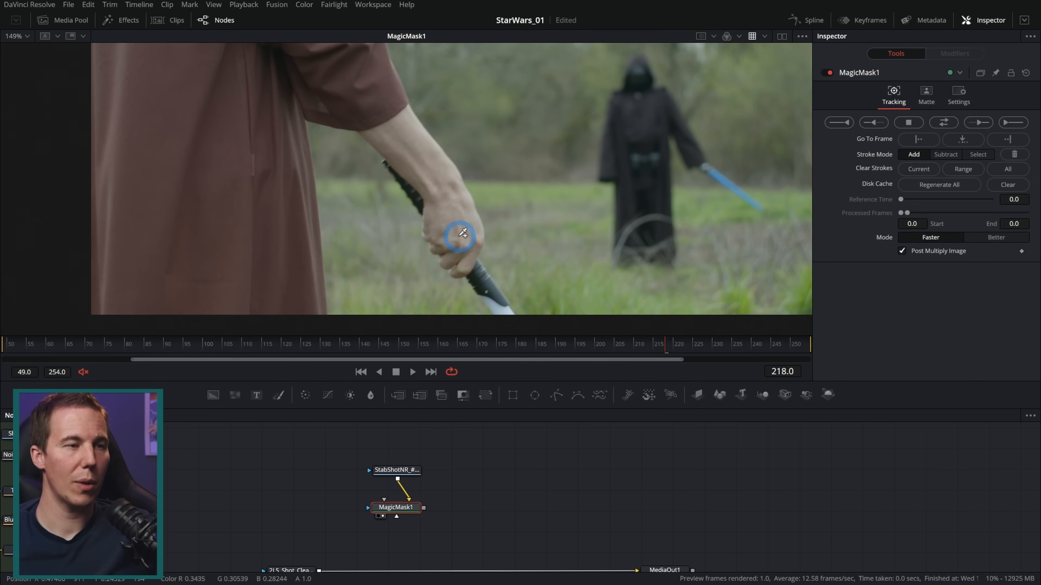
scroll(410, 183, "down", 2)
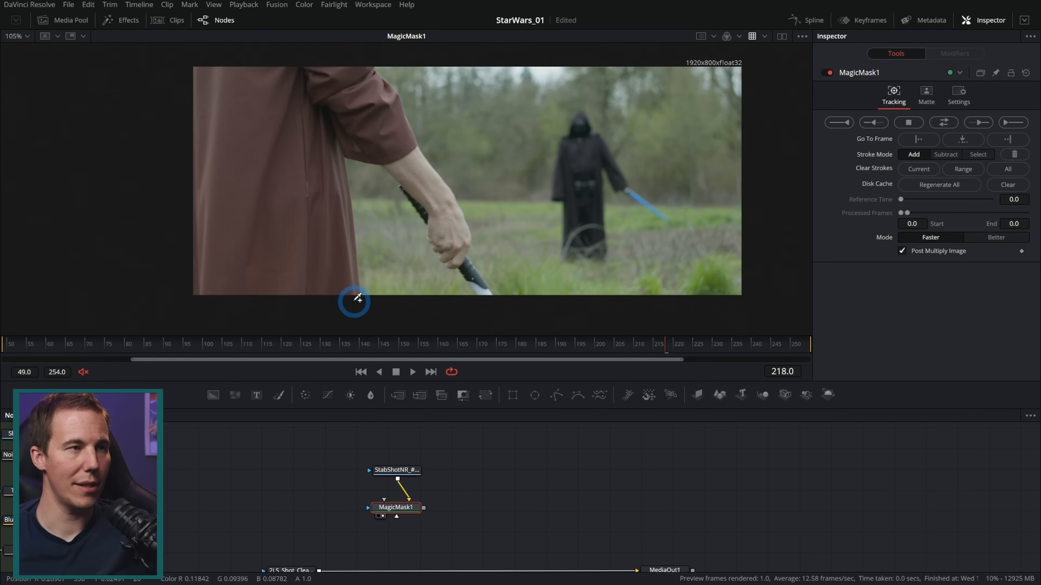
mouse_move(325, 79)
left_mouse_down()
mouse_move(361, 83)
mouse_move(350, 108)
mouse_move(410, 171)
left_mouse_up()
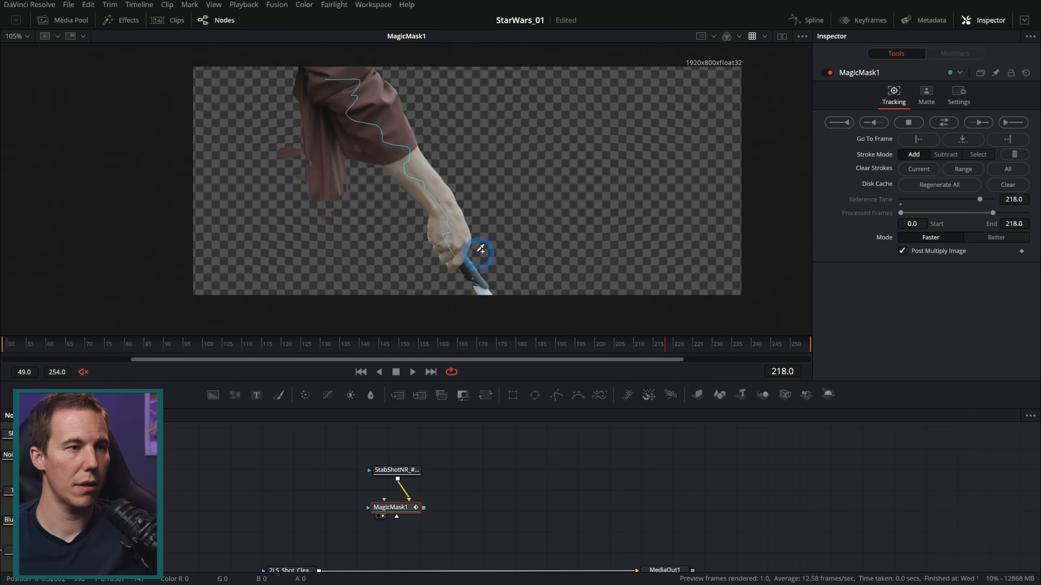
Add short mask strokes on the hilt behind the wrist, and exclude the robe beside the sleeve with a subtract stroke
scroll(433, 229, "up", 2)
mouse_move(422, 218)
left_mouse_down()
mouse_move(429, 228)
mouse_move(418, 201)
left_mouse_up()
key("ctrl+z")
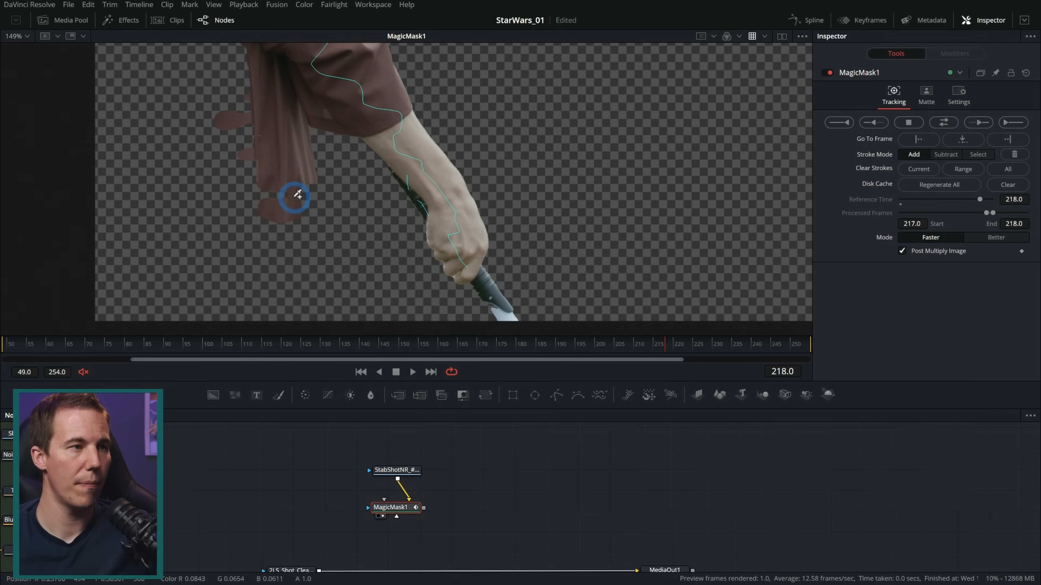
left_click_drag(316, 155, 265, 162)
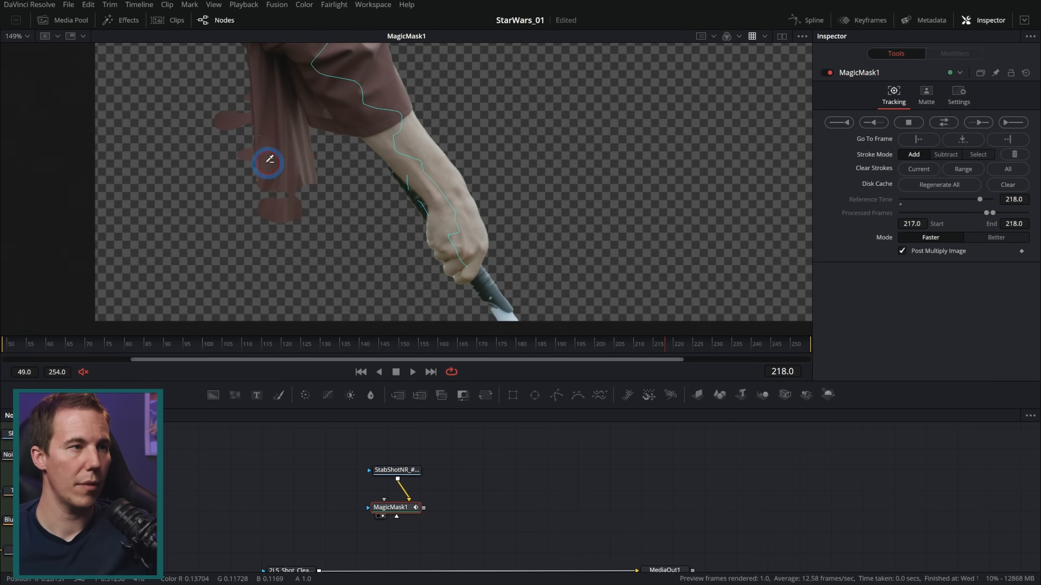
left_click_drag(355, 151, 366, 205)
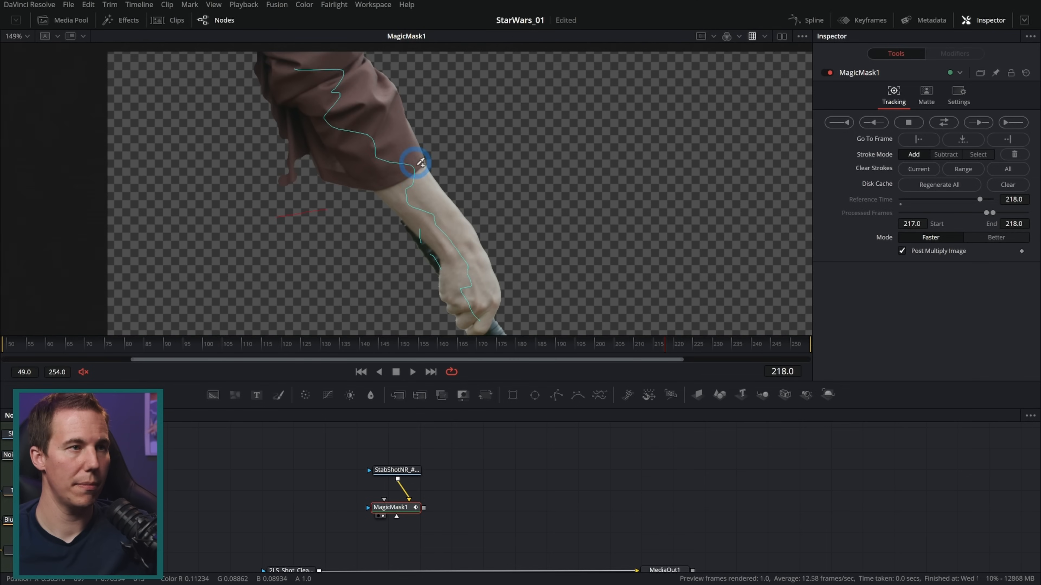
Add a short mask stroke on the front part of the hilt below the hand on frame 218
mouse_move(490, 274)
left_mouse_down()
mouse_move(488, 199)
mouse_move(470, 180)
left_mouse_up()
left_click_drag(482, 266, 479, 255)
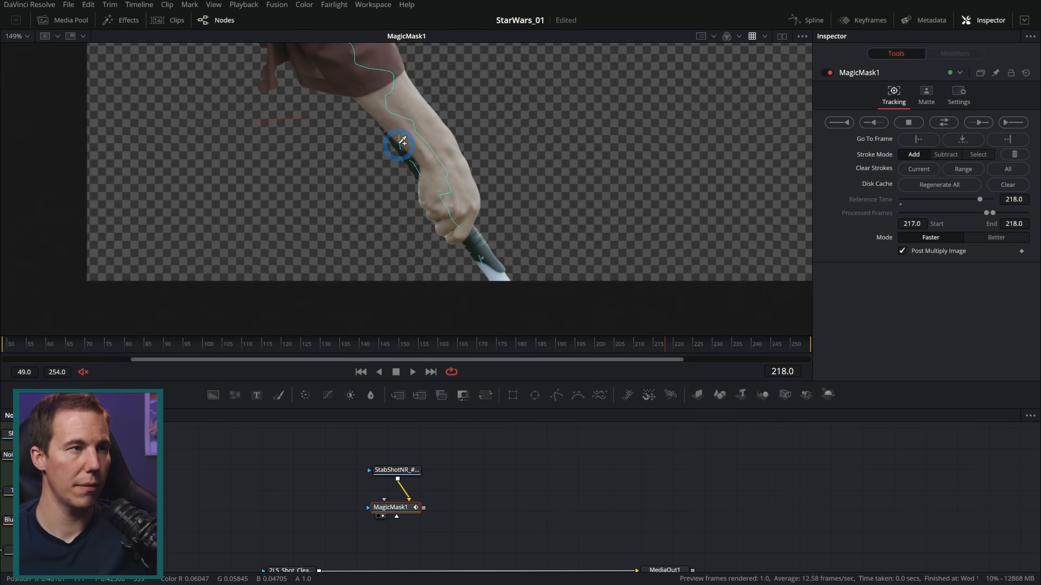
mouse_move(414, 146)
left_mouse_down()
mouse_move(445, 312)
mouse_move(409, 198)
left_mouse_up()
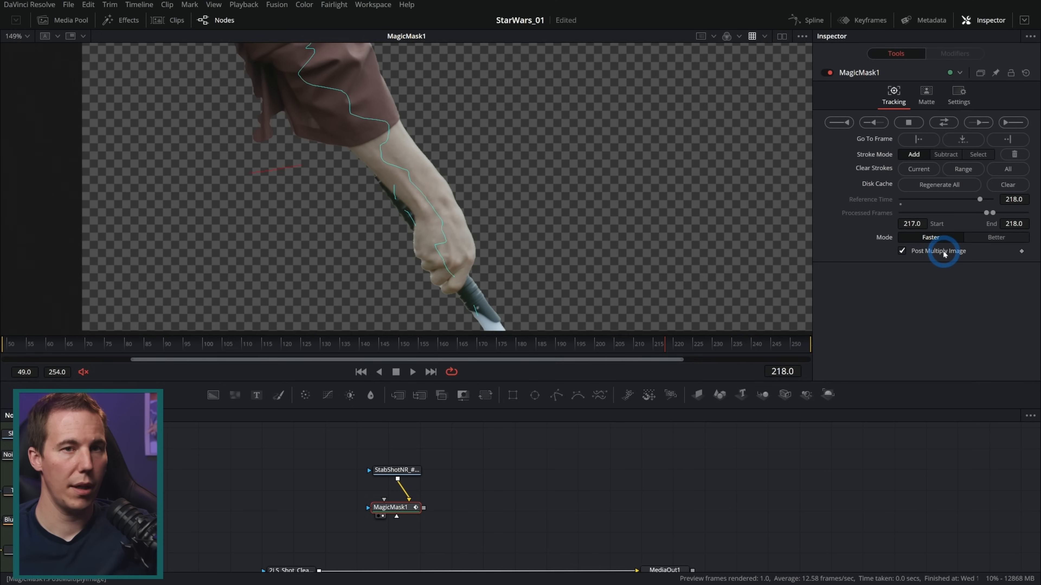
Set the Magic Mask mode to Better and track the mask forward from frame 218 to frame 254
left_click(989, 240)
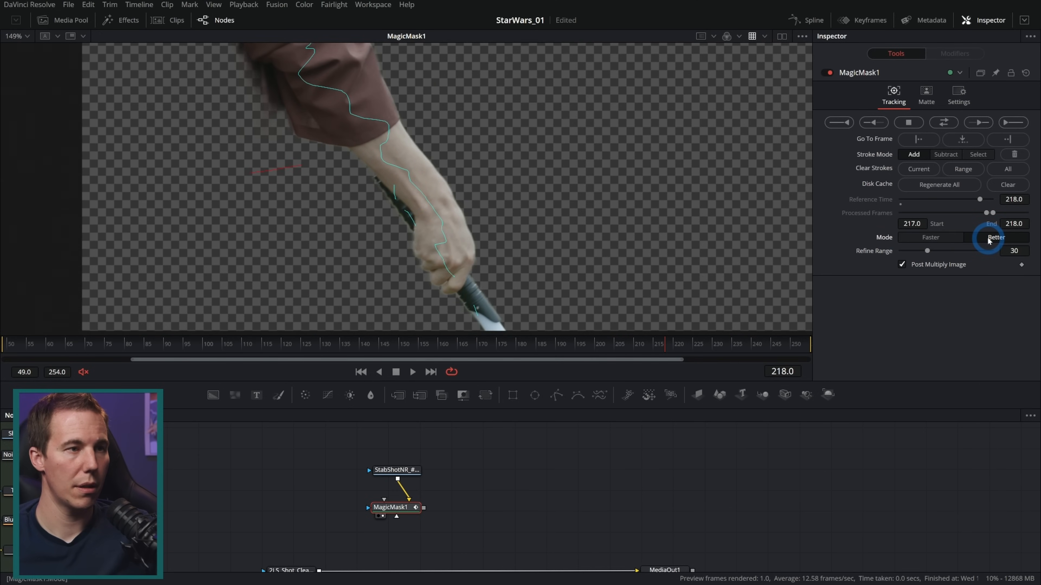
scroll(529, 205, "up", 3)
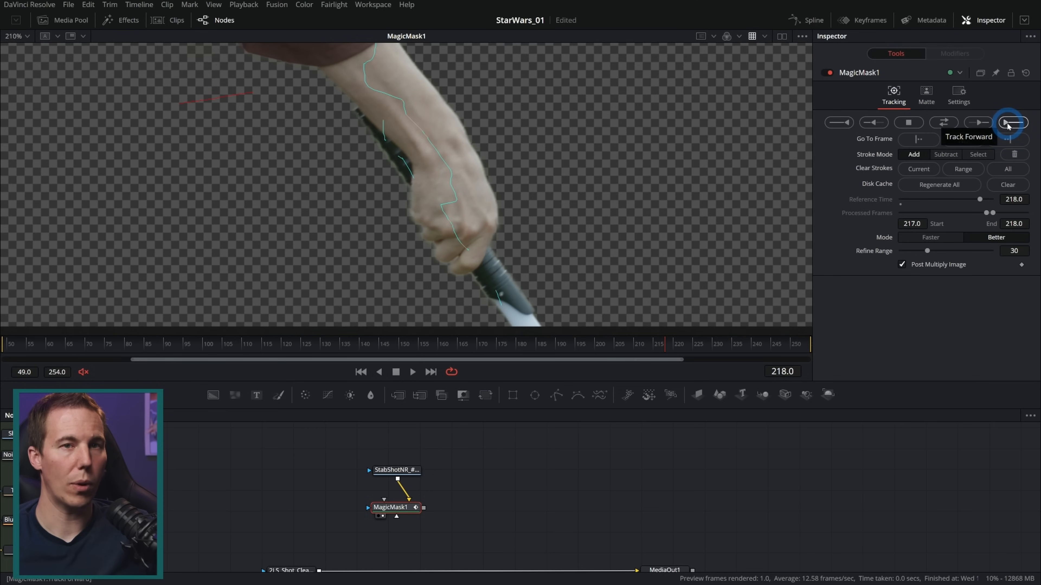
left_click(1008, 123)
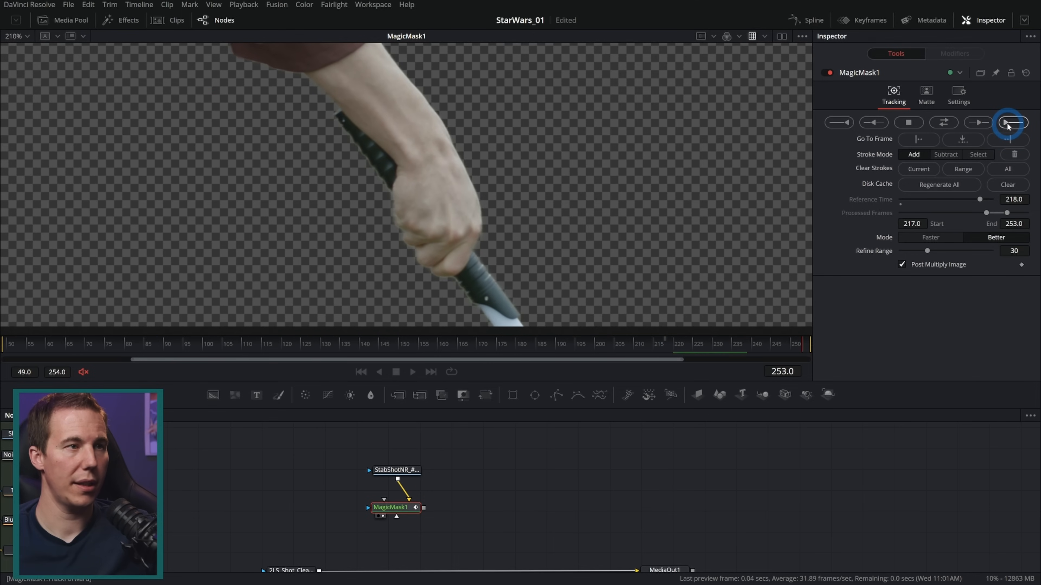
Track the mask back one frame from 218 to 217, and subtract the hilt below the hand and behind the wrist
mouse_move(667, 345)
left_mouse_down()
mouse_move(808, 346)
mouse_move(668, 348)
left_mouse_up()
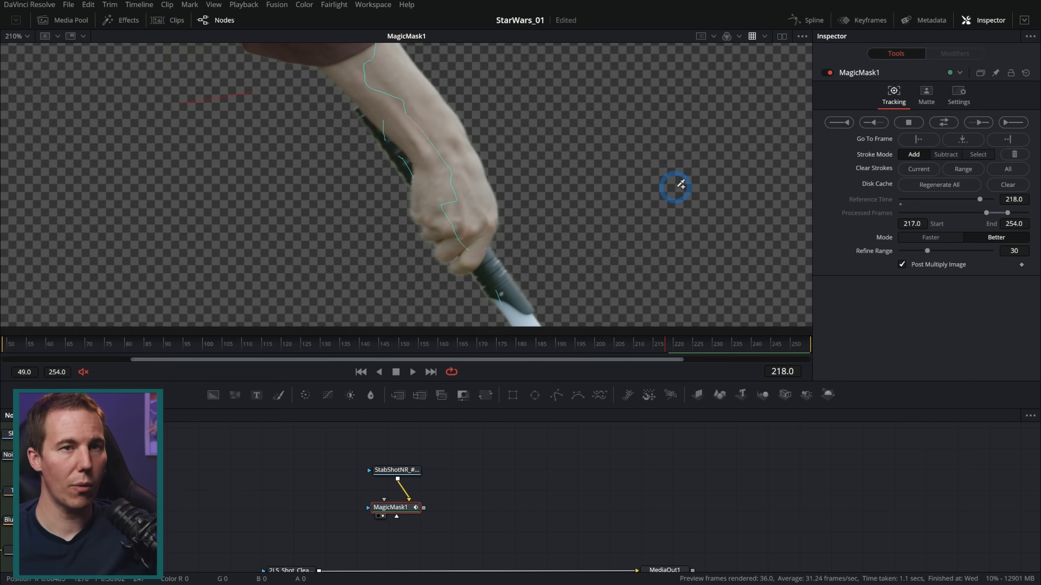
left_click(874, 123)
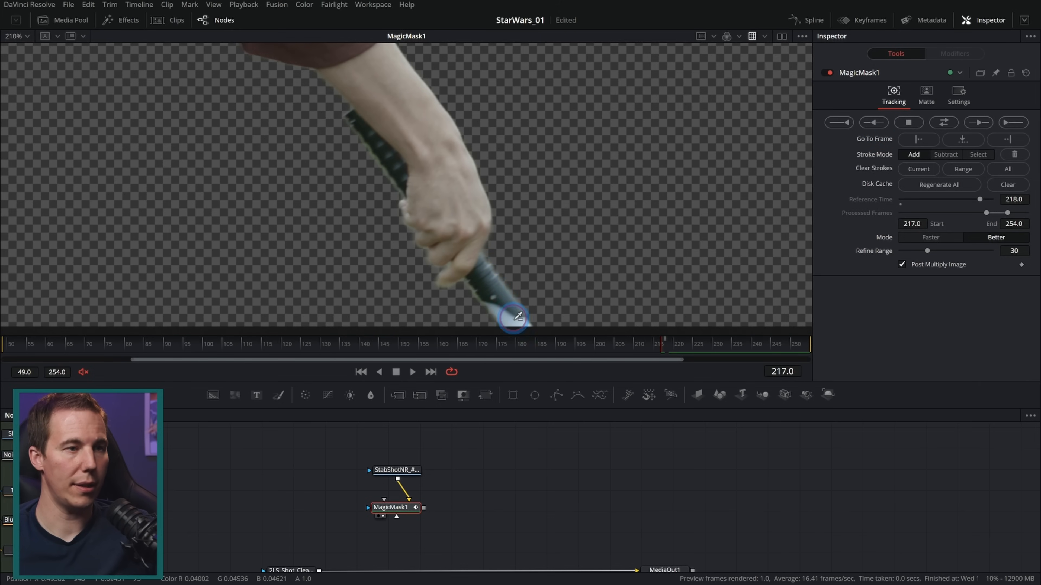
left_click_drag(485, 284, 525, 335)
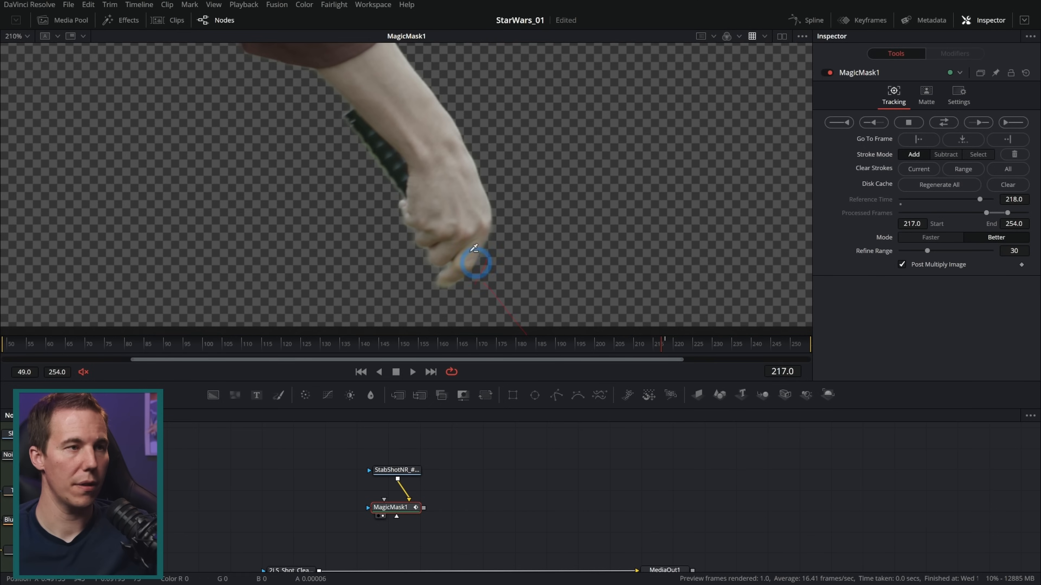
mouse_move(398, 169)
left_mouse_down()
mouse_move(367, 142)
mouse_move(375, 174)
mouse_move(373, 138)
mouse_move(350, 122)
left_mouse_up()
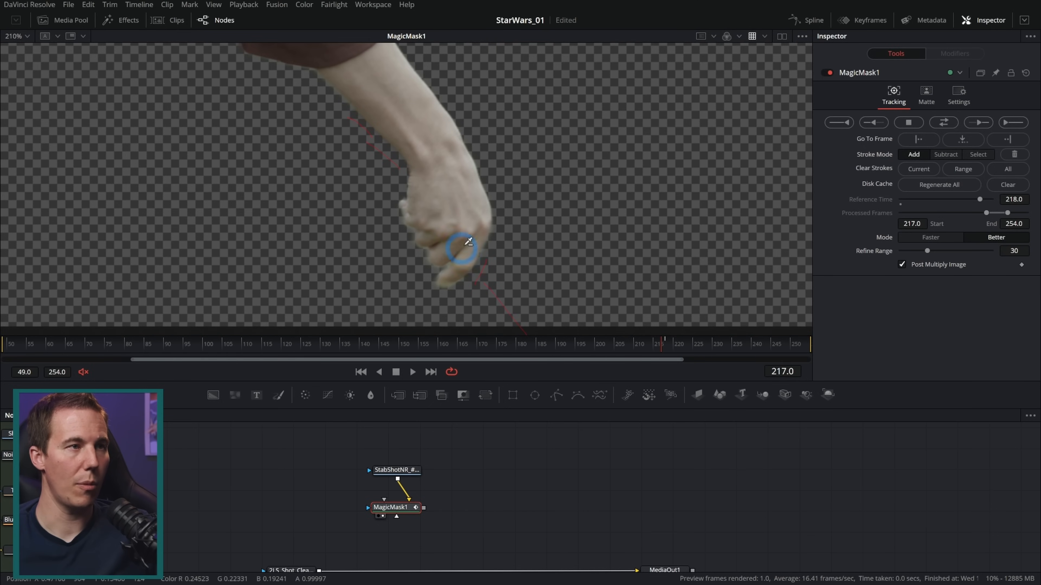
Track the mask in reverse from frame 217, cancel the render around frame 183, and return to frame 217
scroll(509, 217, "down", 2)
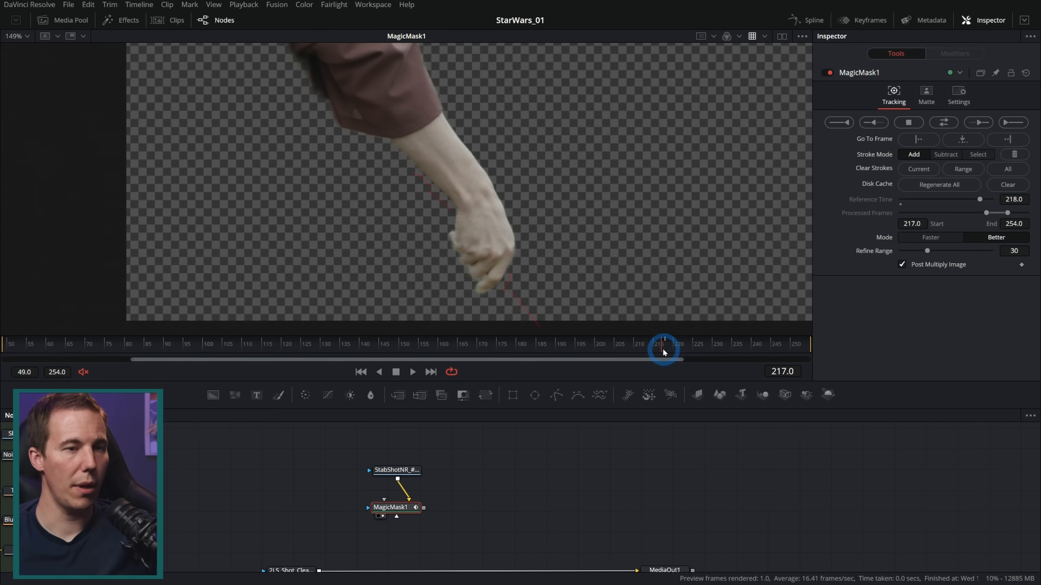
left_click_drag(664, 349, 664, 357)
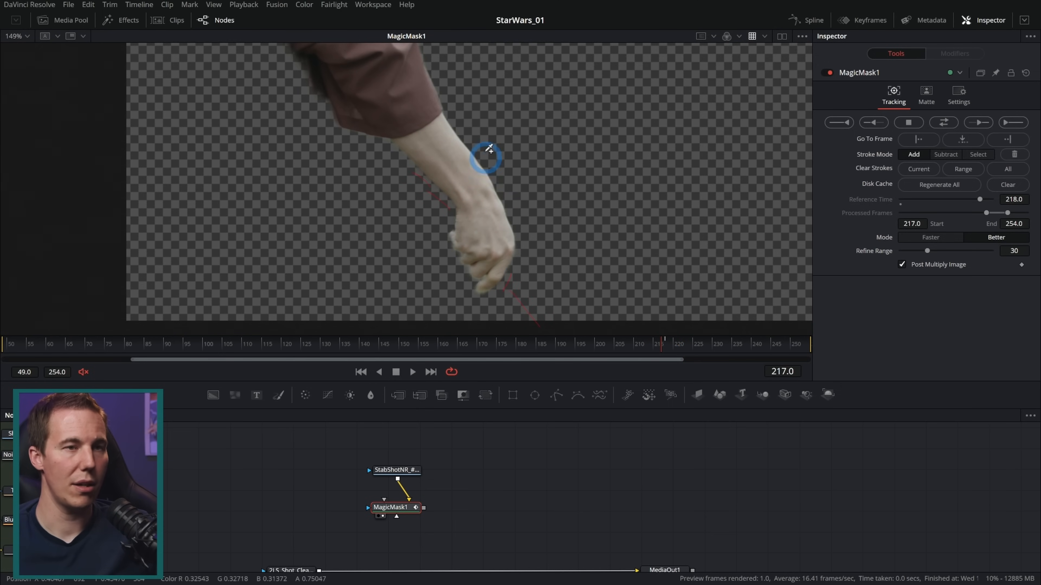
left_click_drag(562, 233, 601, 232)
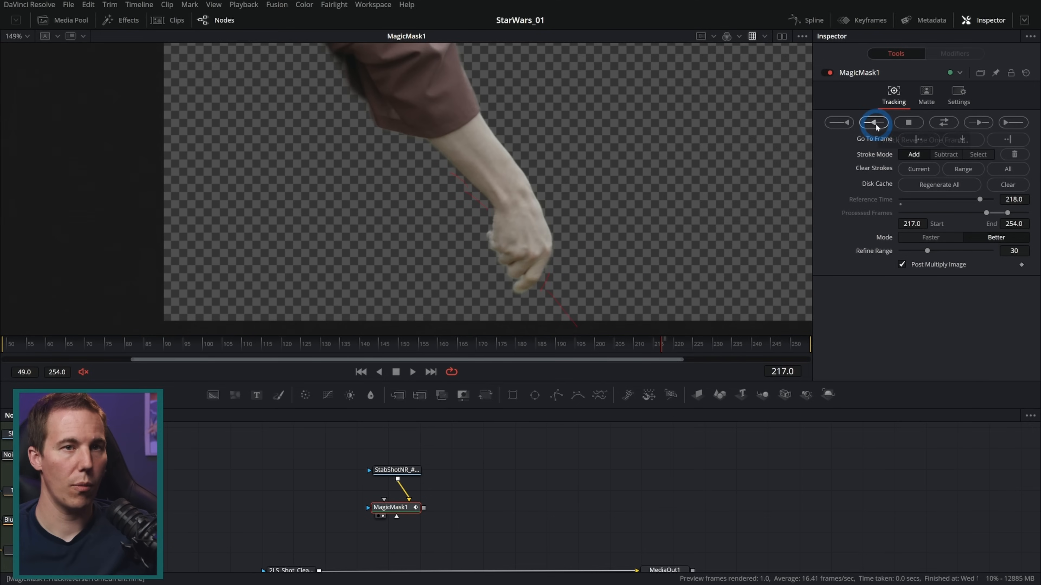
left_click(838, 123)
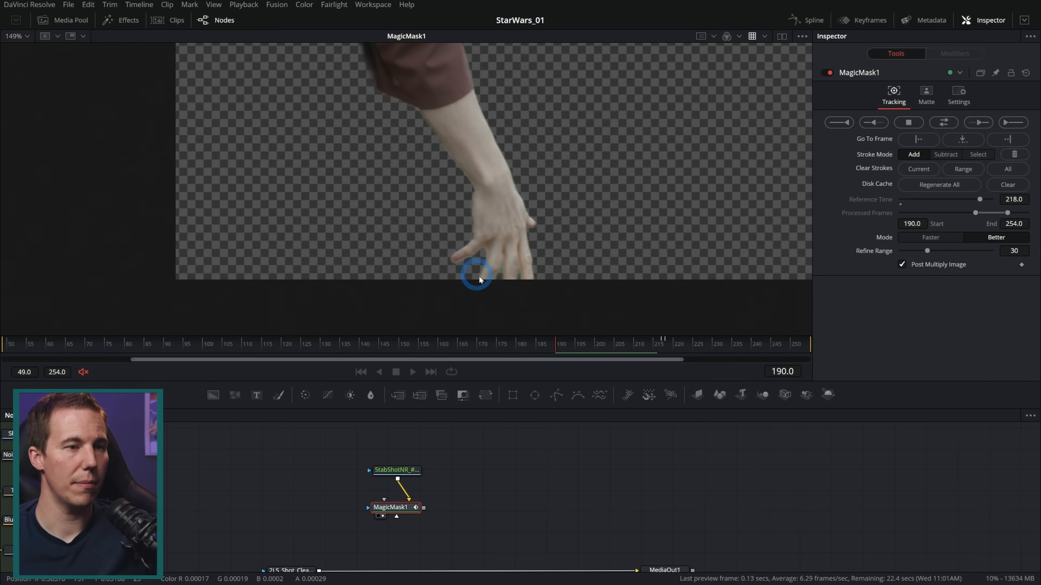
left_click(909, 123)
left_click(608, 300)
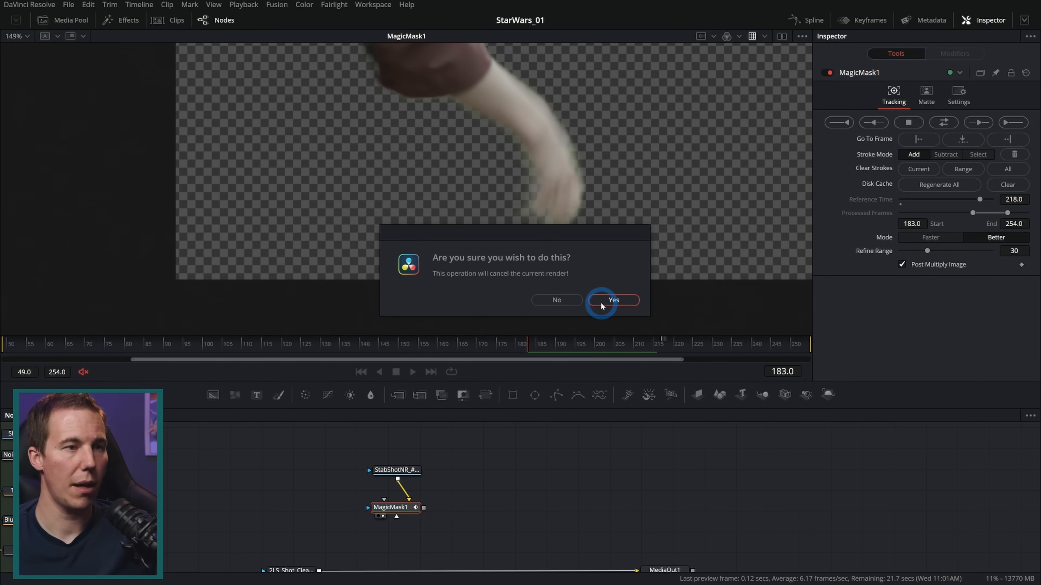
left_click(634, 356)
left_click_drag(633, 356, 662, 348)
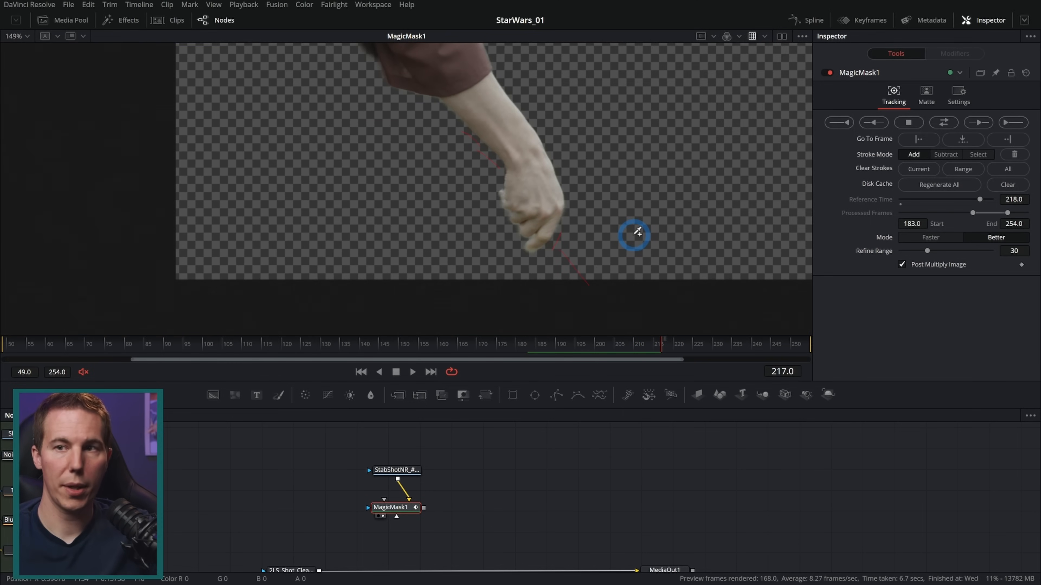
On frame 216, subtract the leftover hilt behind the wrist and add short mask strokes along the blurred fingers
key("Left")
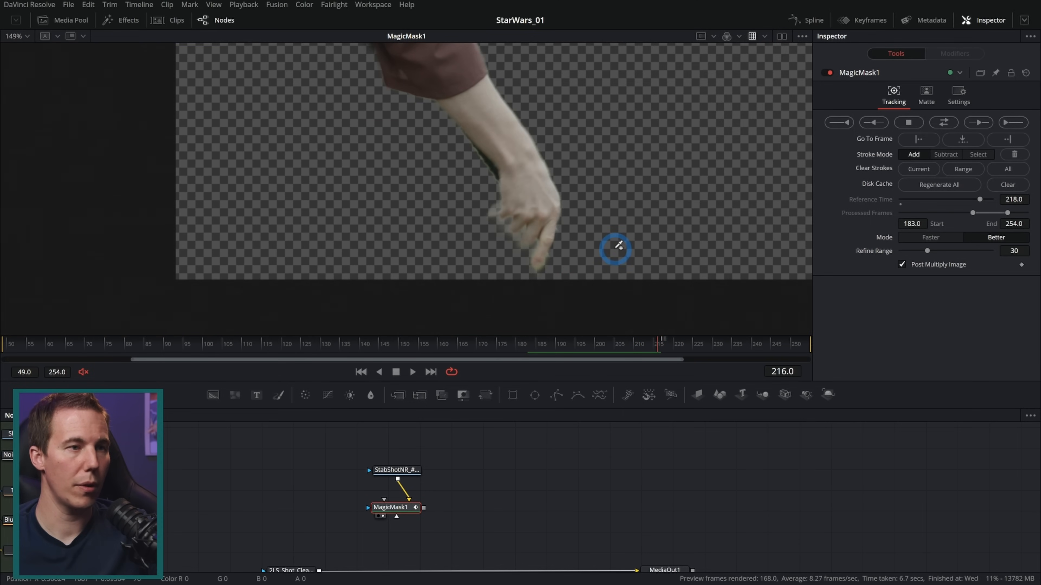
scroll(489, 164, "up", 2)
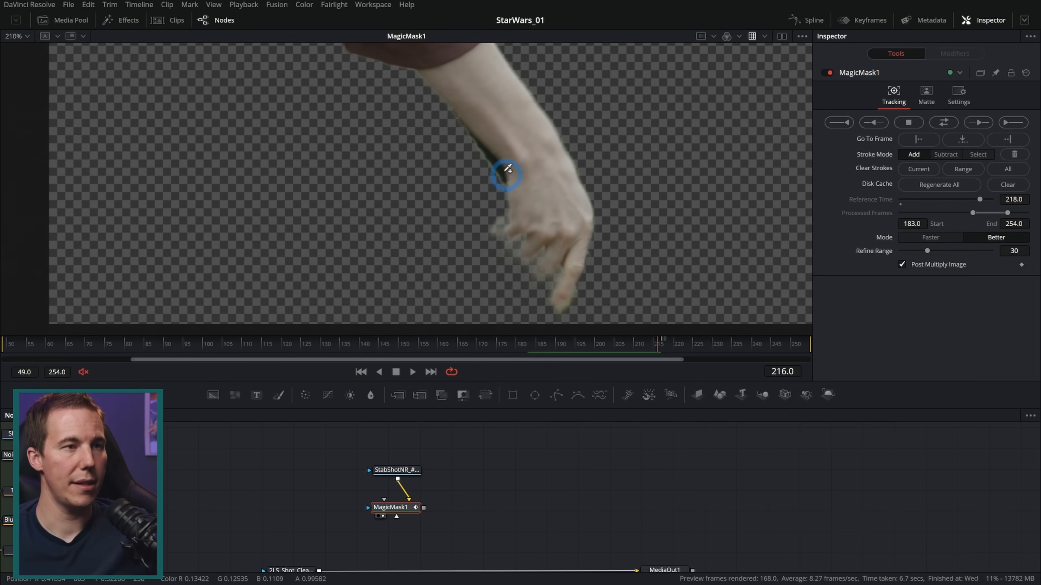
mouse_move(486, 155)
left_mouse_down()
mouse_move(480, 144)
mouse_move(487, 167)
left_mouse_up()
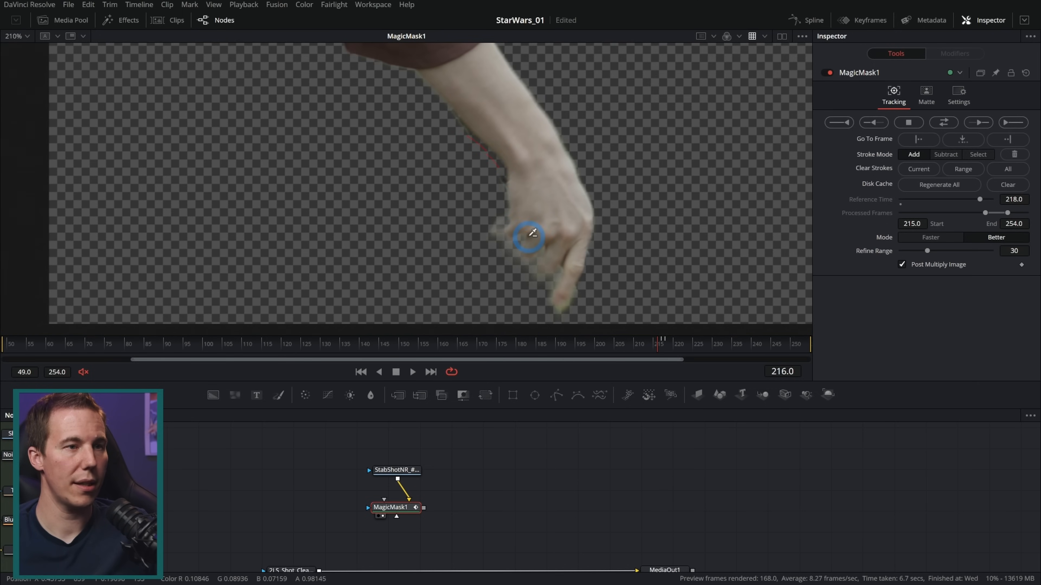
left_click_drag(502, 236, 516, 226)
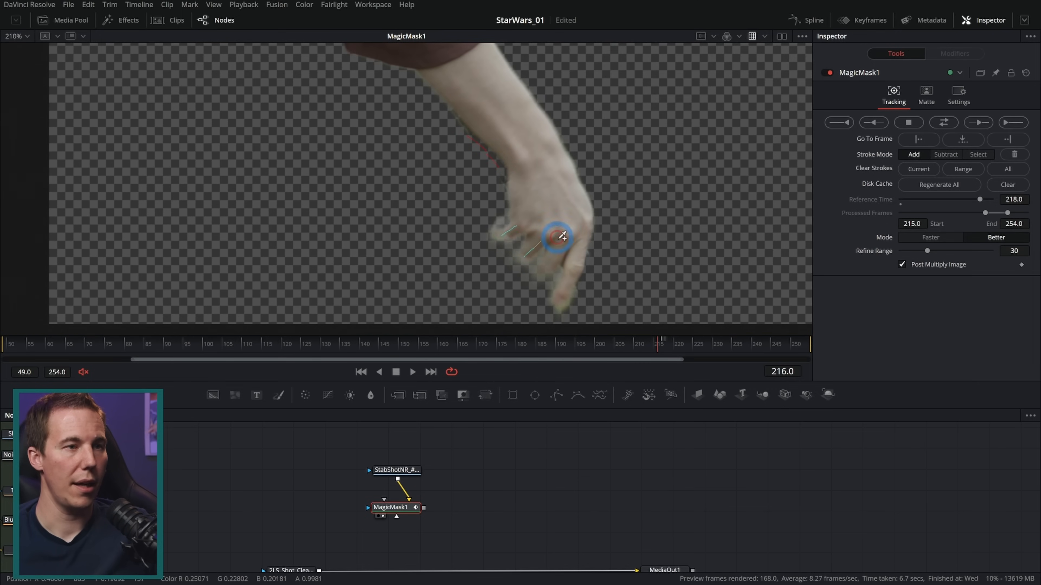
left_click_drag(543, 275, 558, 256)
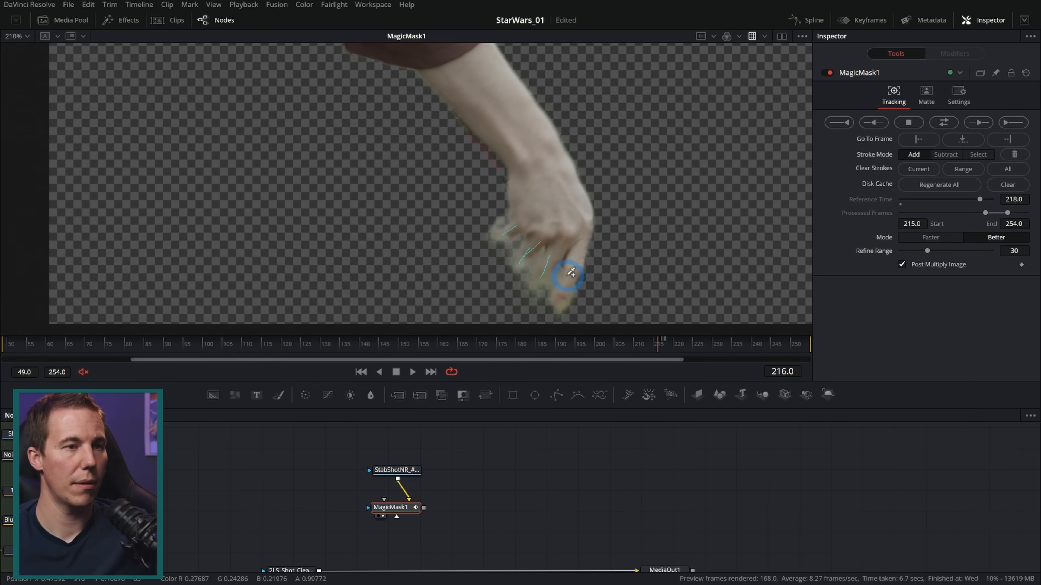
scroll(533, 176, "up", 4)
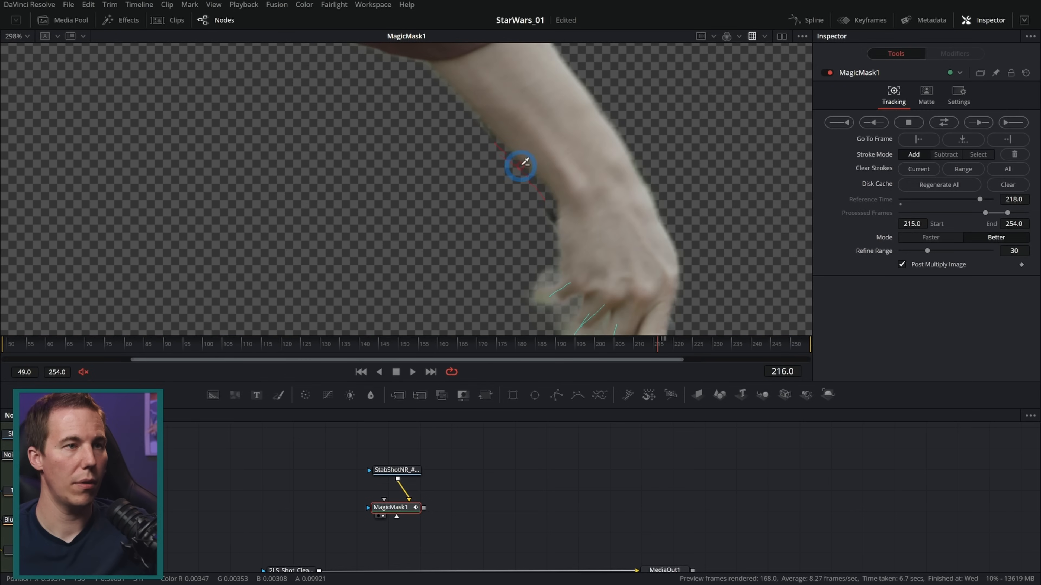
scroll(569, 262, "down", 6)
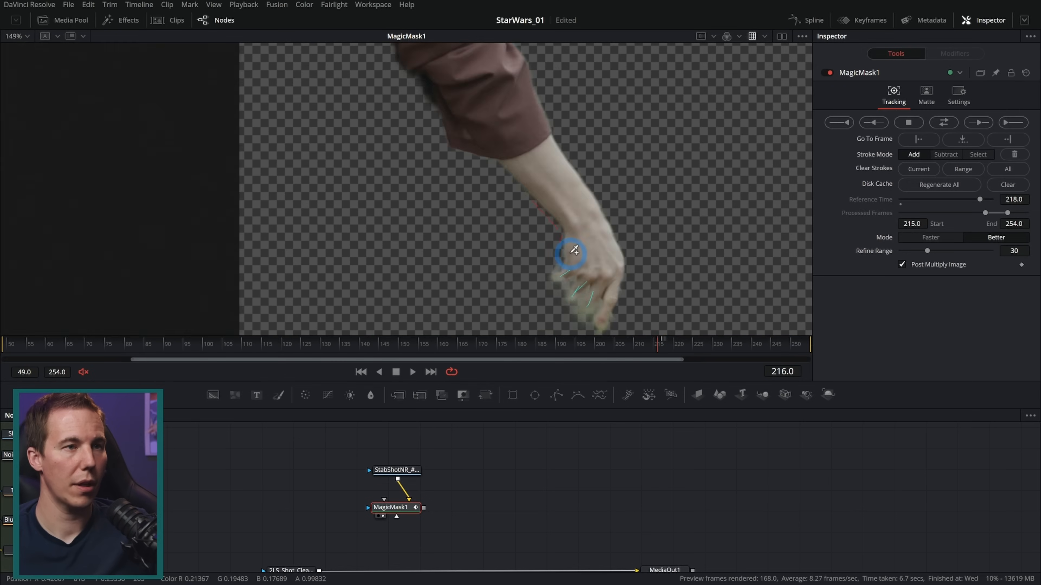
Track the mask in reverse one frame at a time from frame 216 to frame 206
left_click_drag(627, 225, 589, 230)
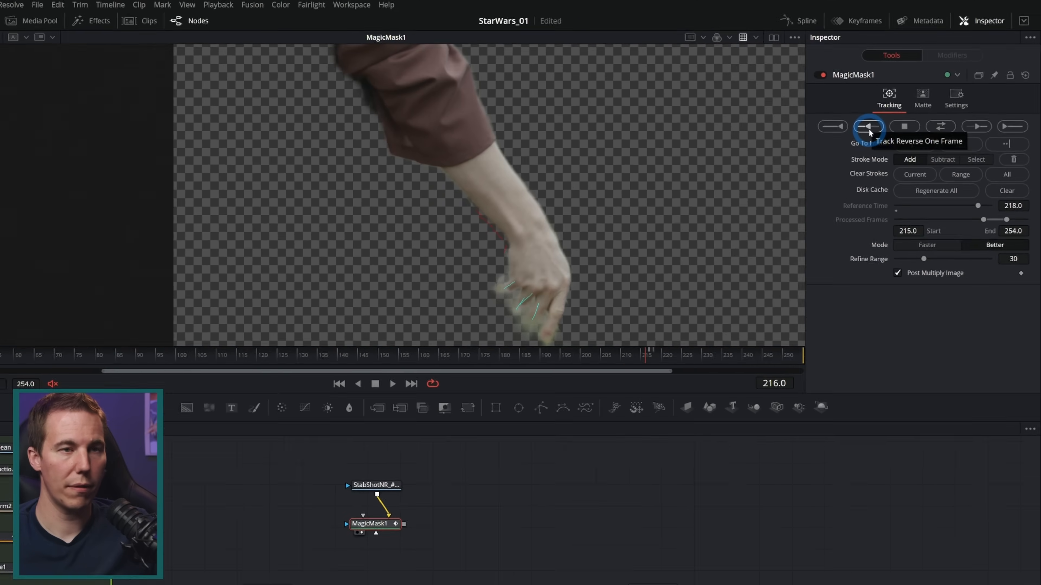
left_click(869, 127)
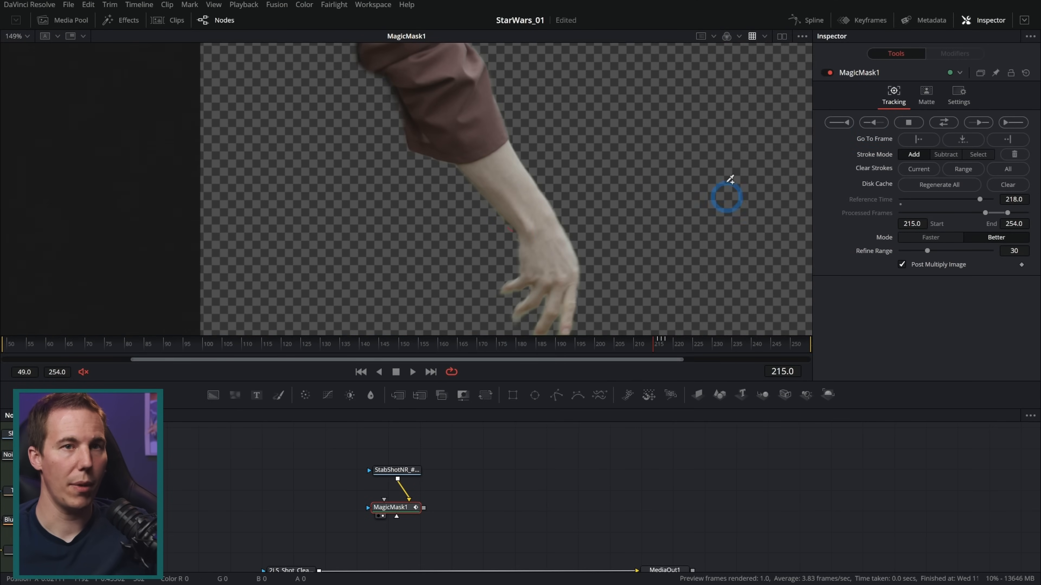
left_click(873, 124)
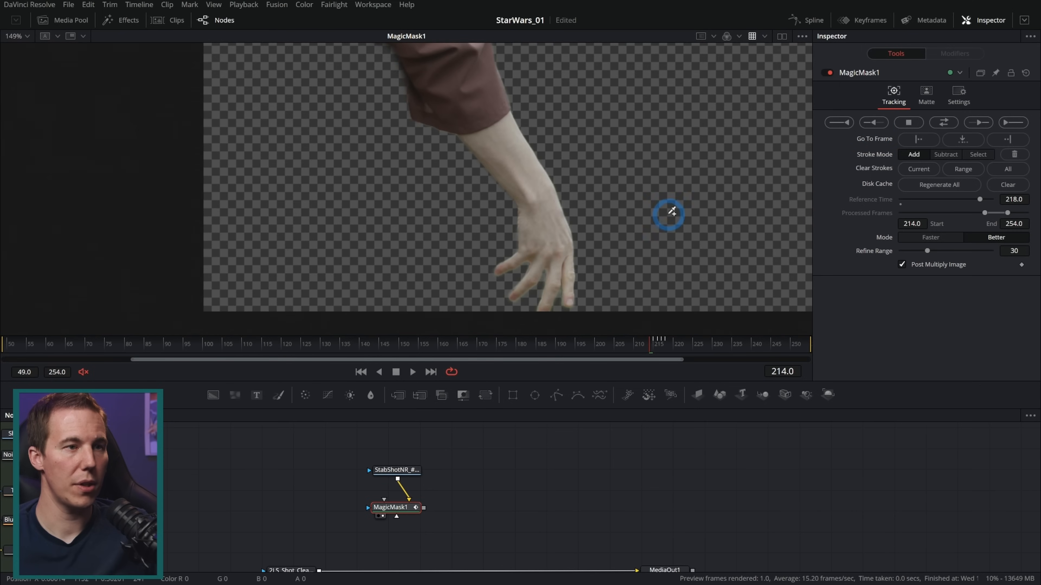
left_click(874, 122)
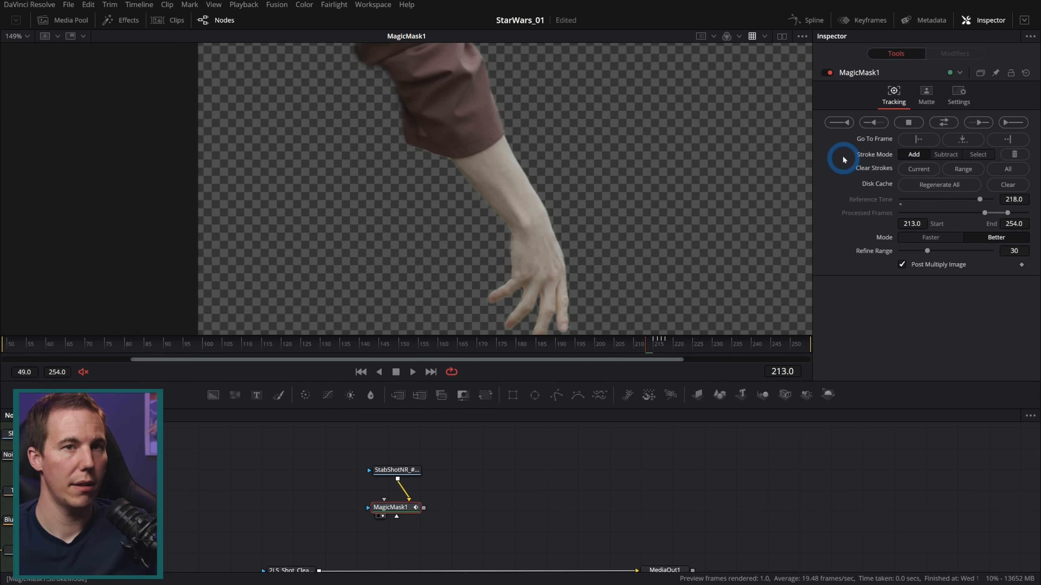
left_click(873, 123)
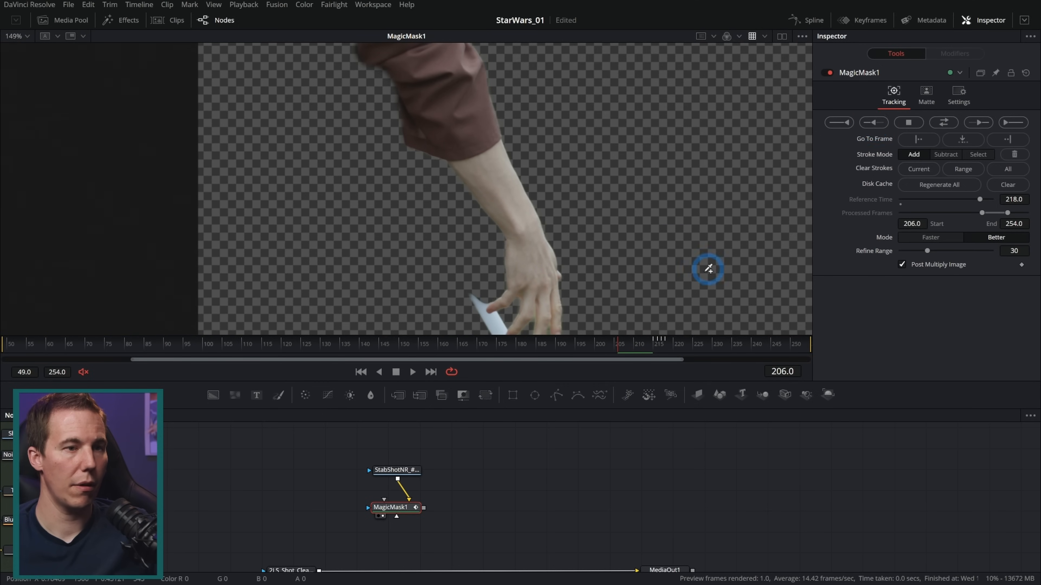
Subtract the lightsaber piece beside the thumb on frame 207, track back one frame, and subtract it again on frame 206
key("Right")
key("Right")
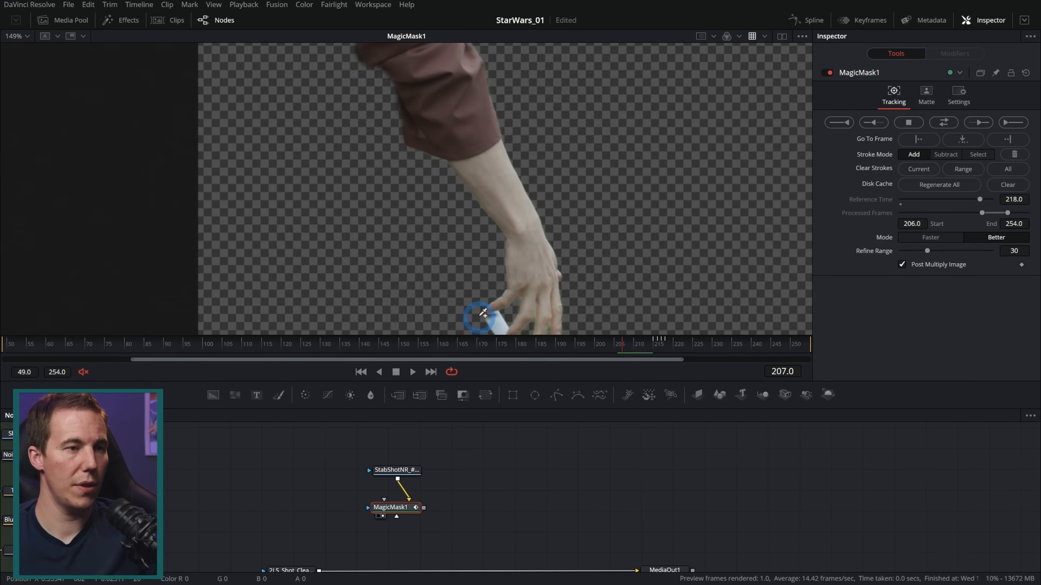
key("Left")
left_click_drag(501, 310, 488, 327)
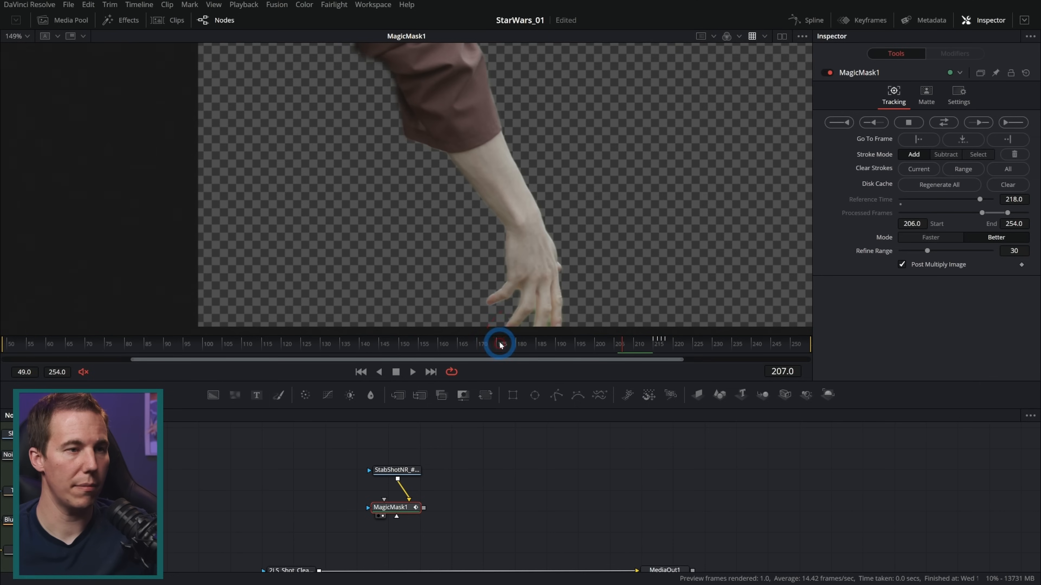
left_click(873, 122)
left_click_drag(471, 290, 488, 309)
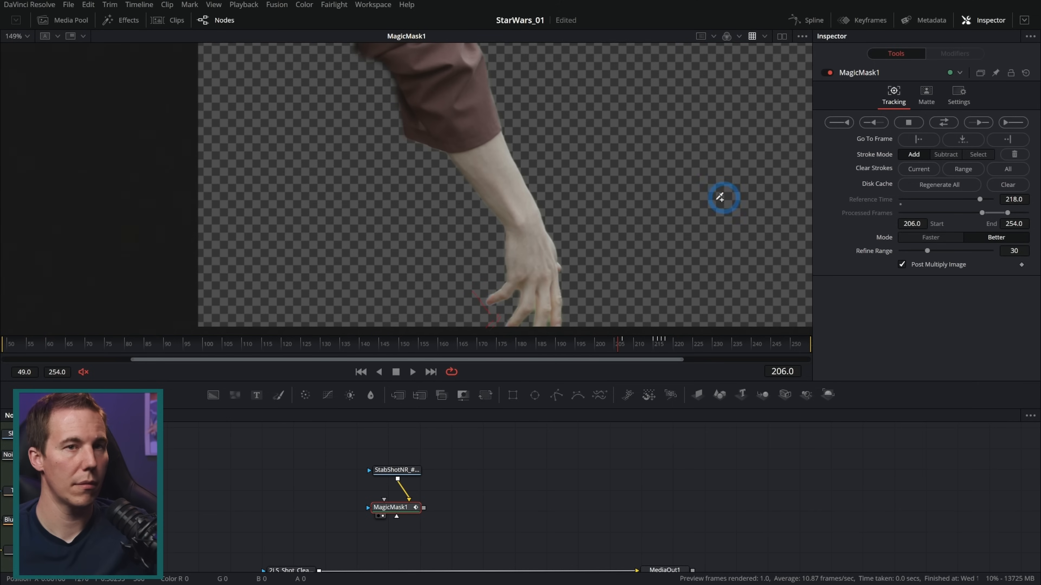
Track the mask back frame by frame to frame 203, subtracting the lightsaber beside the thumb on each frame from 205
left_click(874, 123)
left_click(485, 307)
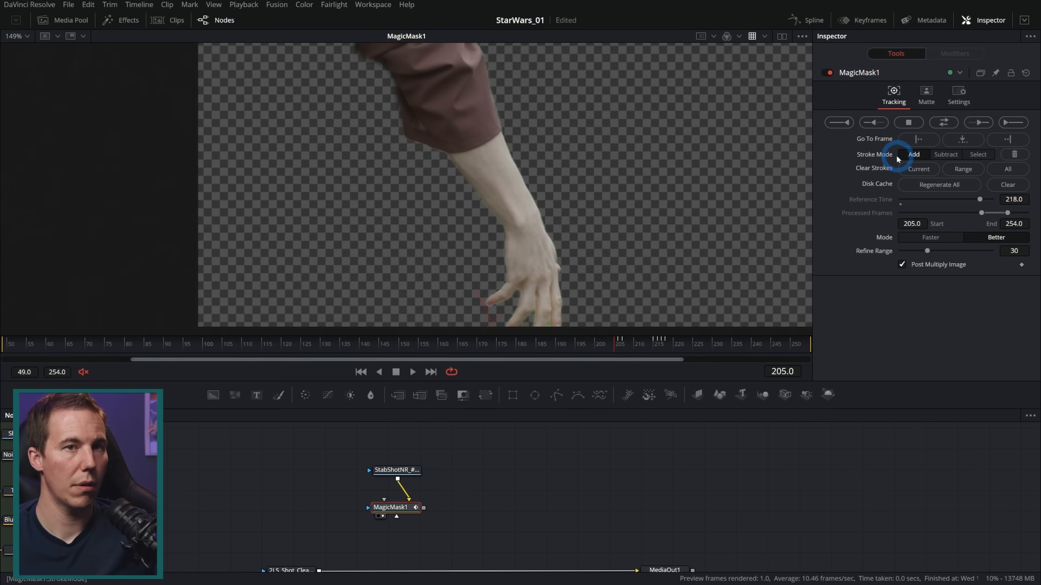
left_click(877, 123)
left_click(507, 303)
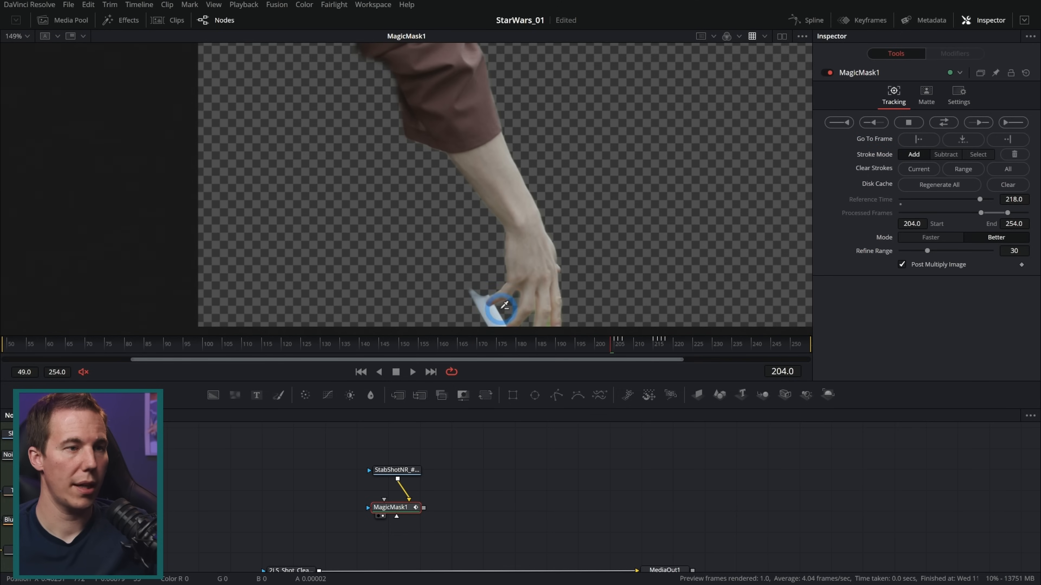
left_click(873, 122)
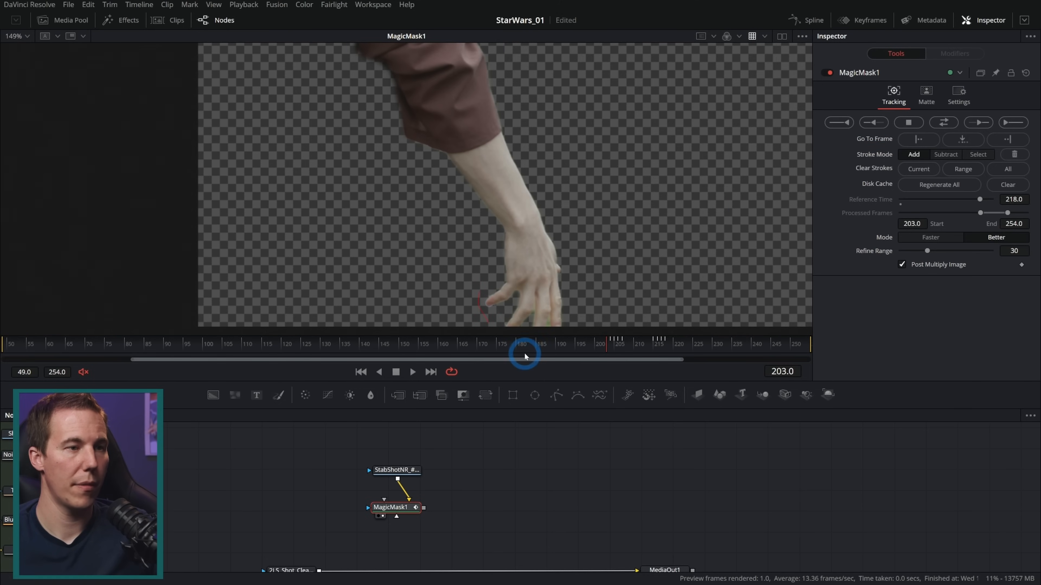
Track the mask back frame by frame from frame 203 to frame 194, subtracting the lightsaber piece beside the thumb along the way
left_click(870, 127)
left_click(489, 289)
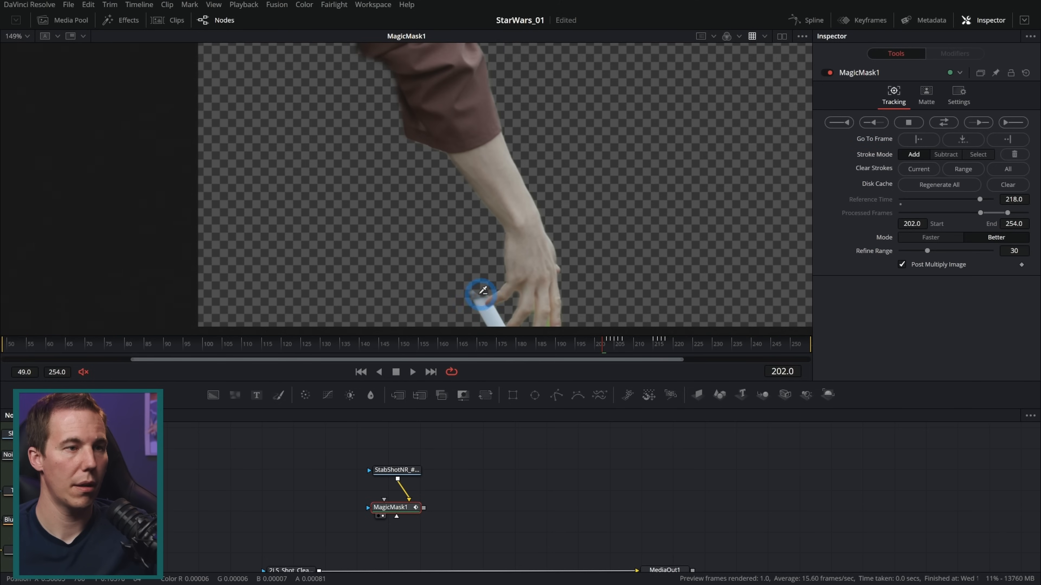
left_click_drag(490, 324, 501, 341)
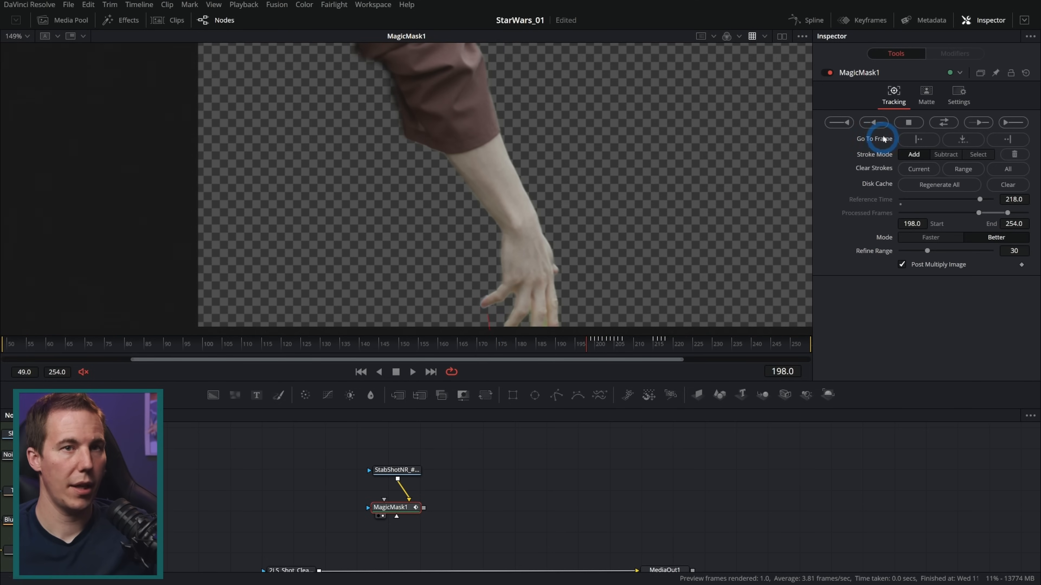
left_click(876, 124)
left_click_drag(486, 314, 486, 332)
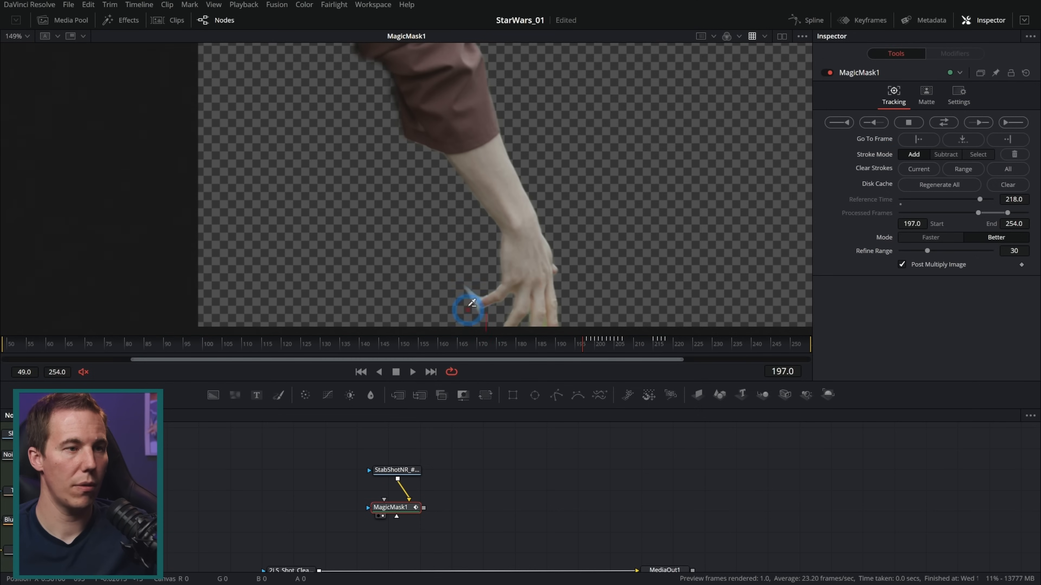
left_click(873, 122)
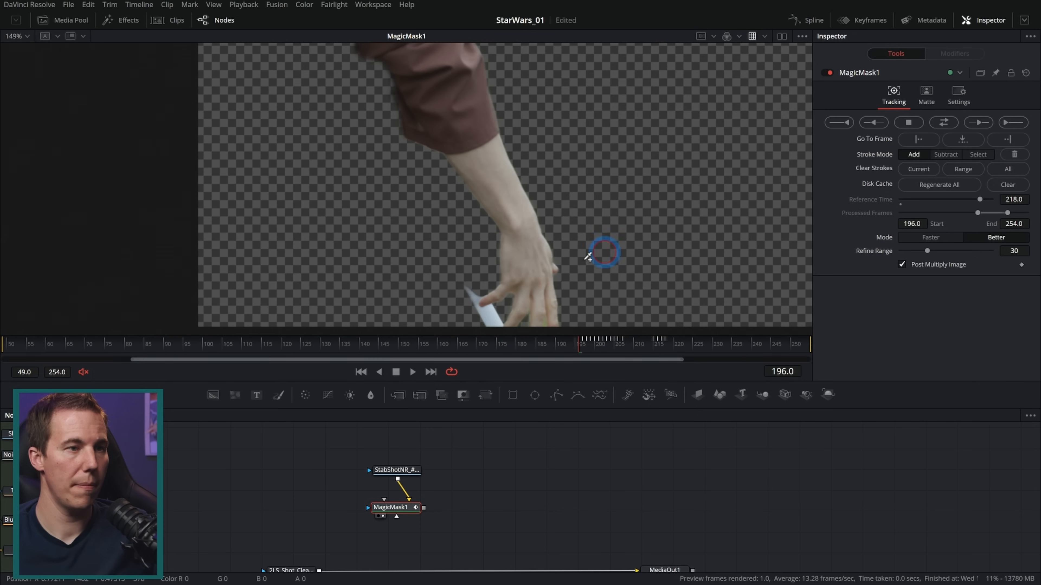
left_click(873, 122)
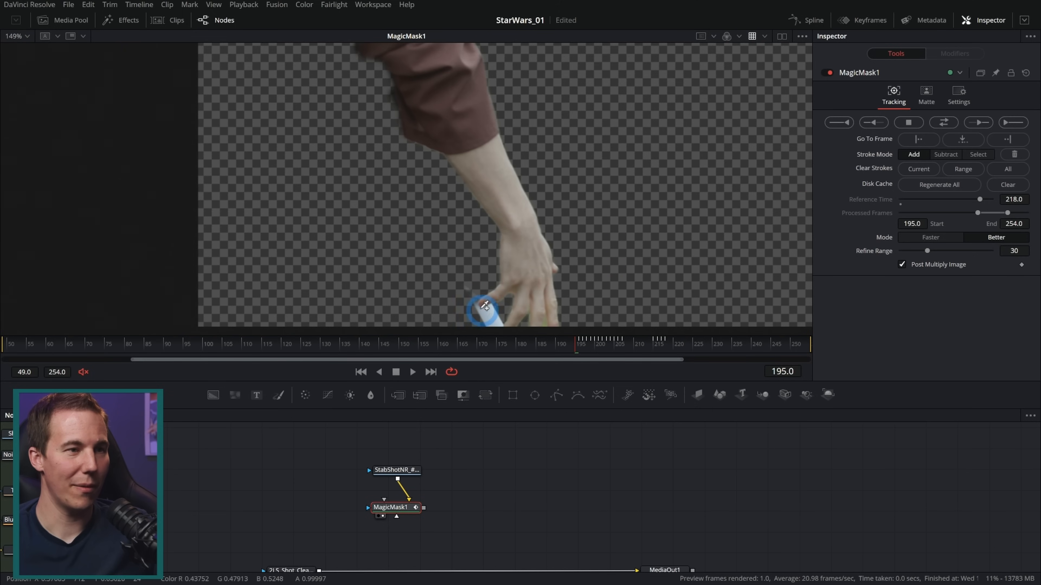
mouse_move(486, 319)
left_mouse_down()
mouse_move(480, 341)
mouse_move(487, 345)
mouse_move(488, 309)
left_mouse_up()
key("Left")
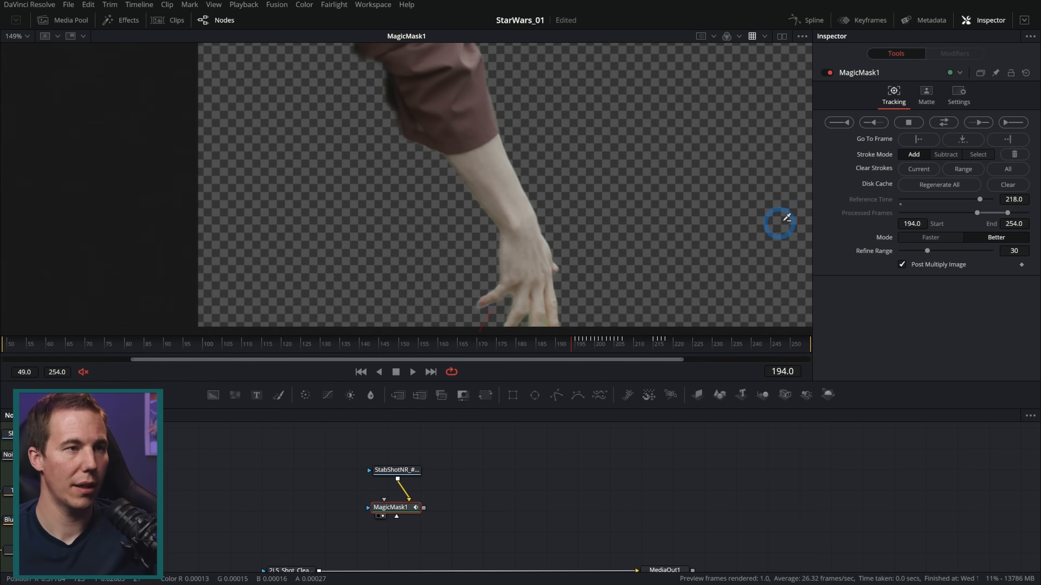
Track the mask in reverse frame by frame from frame 194 to 182, and continuously from there back to frame 49
left_click(873, 122)
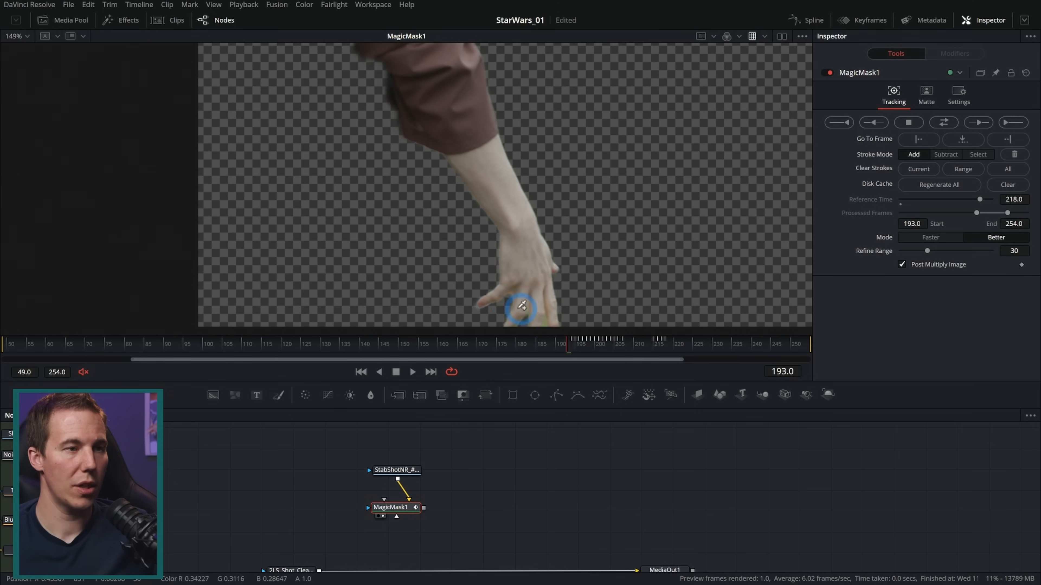
left_click(873, 122)
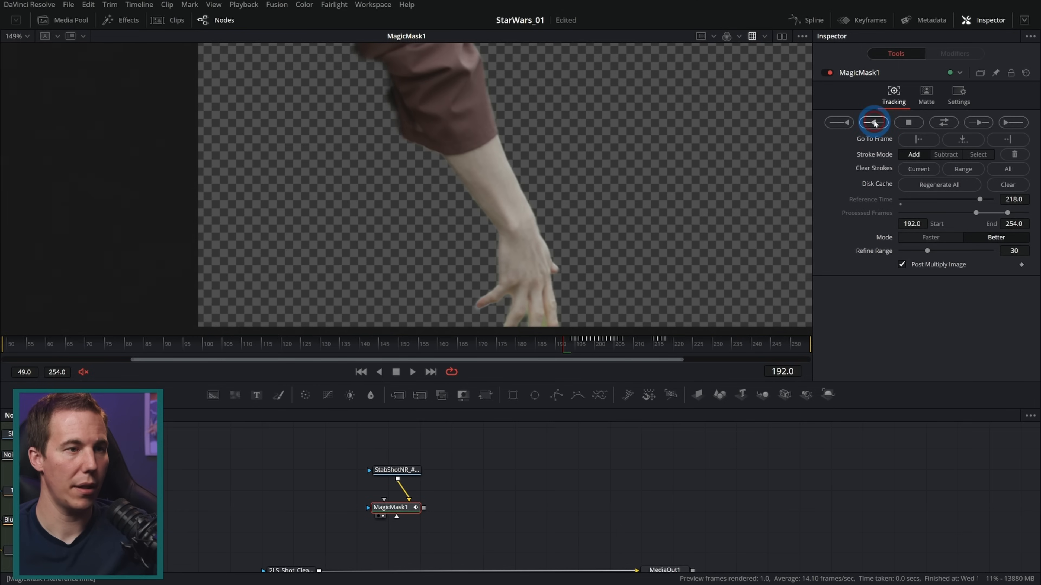
left_click(873, 123)
left_click(873, 122)
left_click(873, 122)
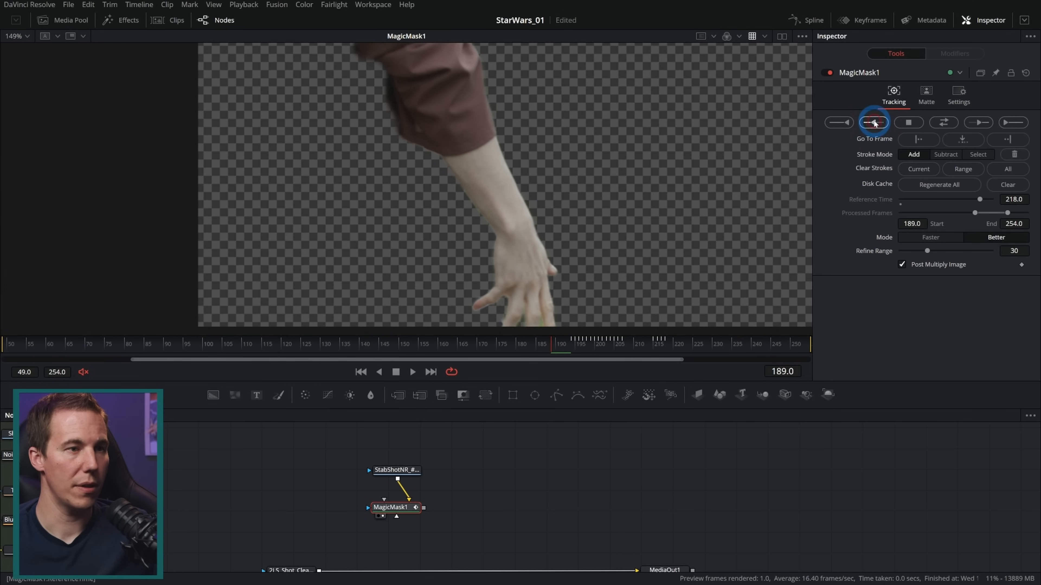
left_click(873, 122)
left_click(873, 122)
left_click(873, 122)
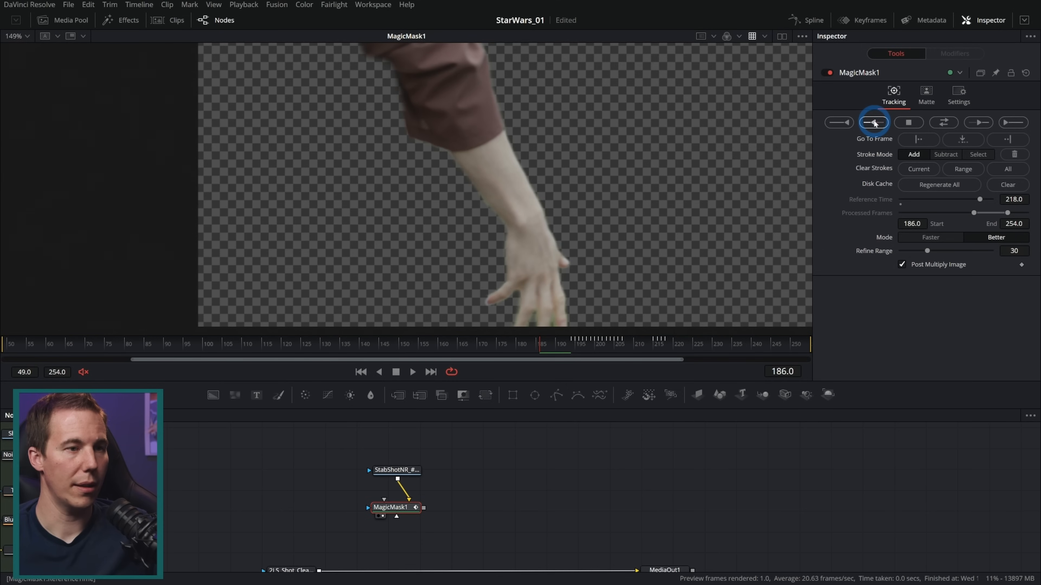
left_click(873, 123)
left_click(873, 122)
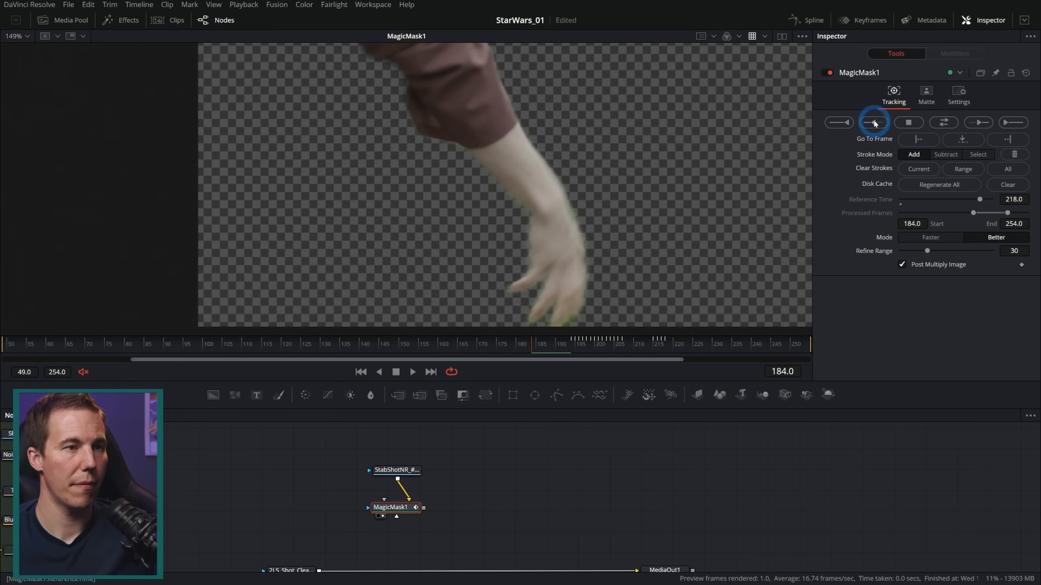
left_click(873, 122)
left_click(873, 122)
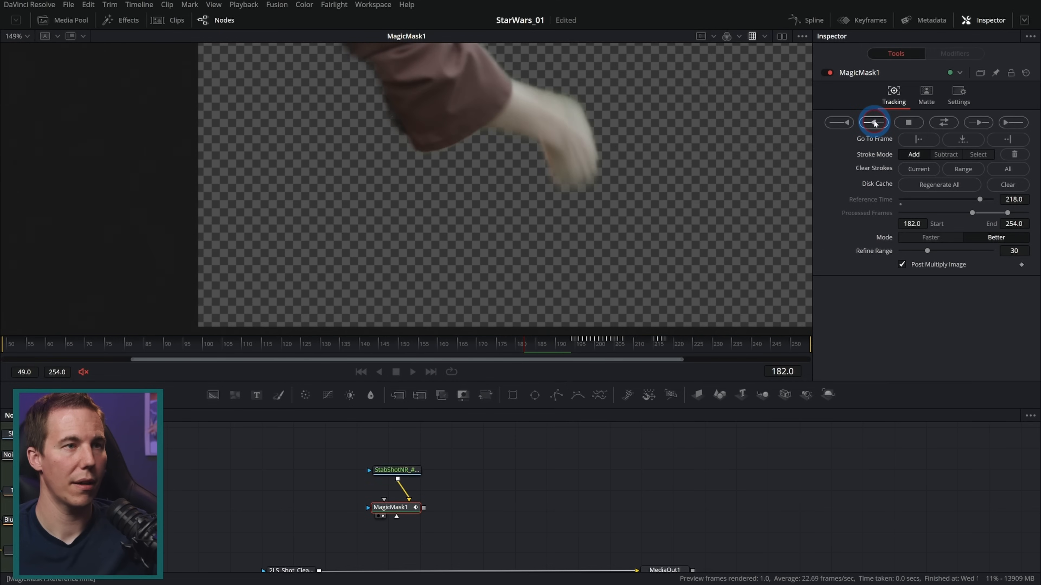
left_click(852, 122)
left_click(873, 122)
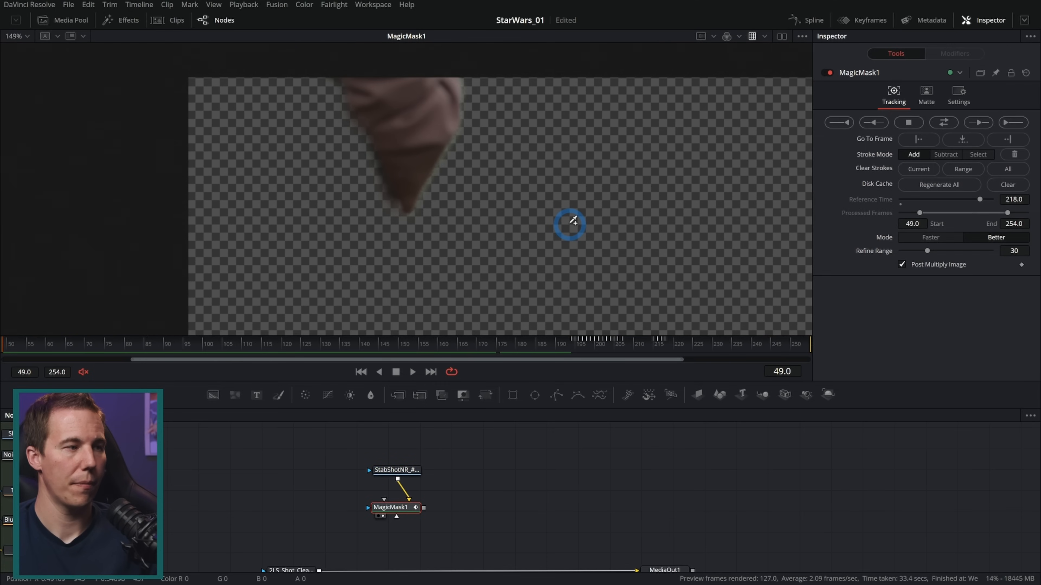
Examine the arm mask across the whole shot, comparing frames 217 and 218 where the lightsaber is grabbed
left_click(35, 344)
mouse_move(35, 345)
left_mouse_down()
mouse_move(535, 344)
mouse_move(549, 153)
mouse_move(550, 350)
mouse_move(665, 357)
left_mouse_up()
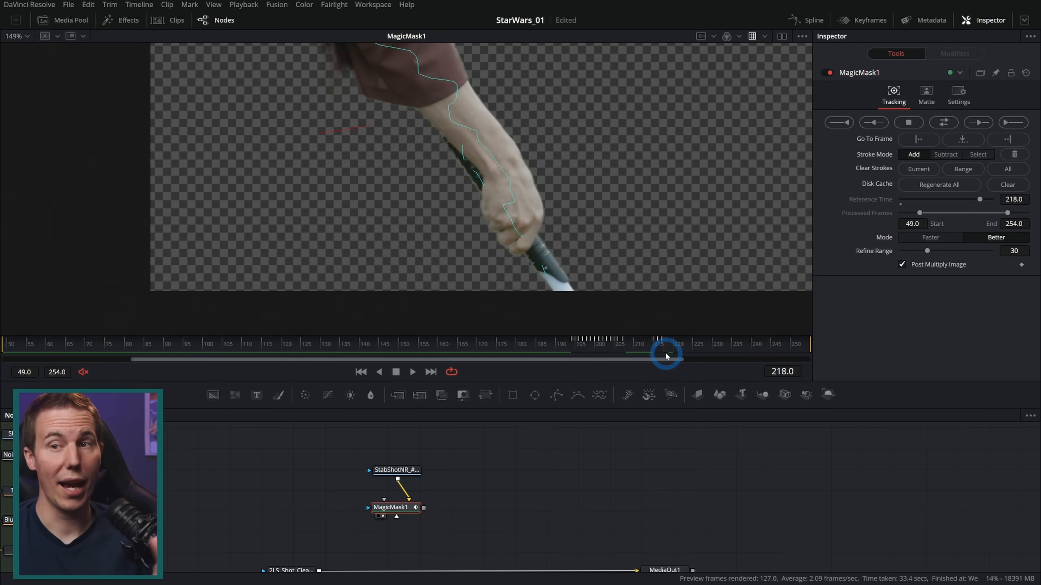
left_click_drag(664, 357, 664, 350)
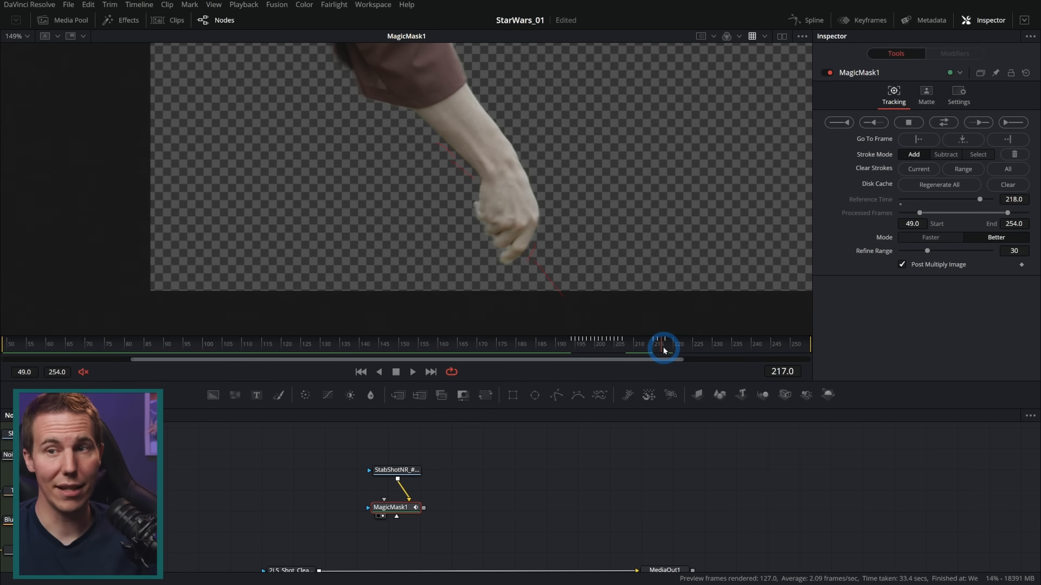
left_click_drag(674, 349, 696, 350)
left_click_drag(719, 348, 755, 350)
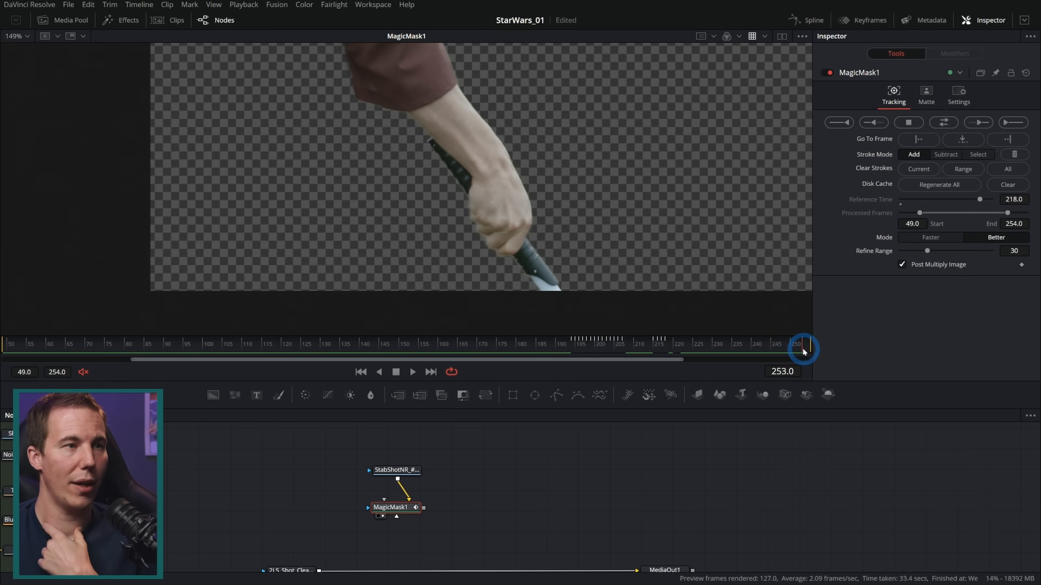
scroll(571, 218, "down", 3)
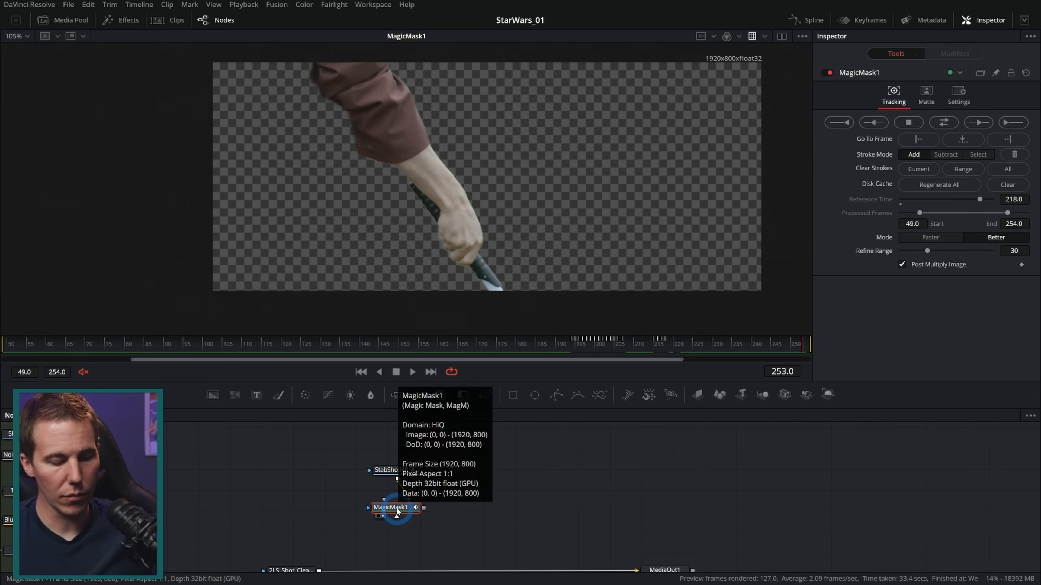
Add a Saver node after MagicMask1
key("shift+space")
type("magic")
key("BackSpace")
key("BackSpace")
key("BackSpace")
key("BackSpace")
key("BackSpace")
type("sav")
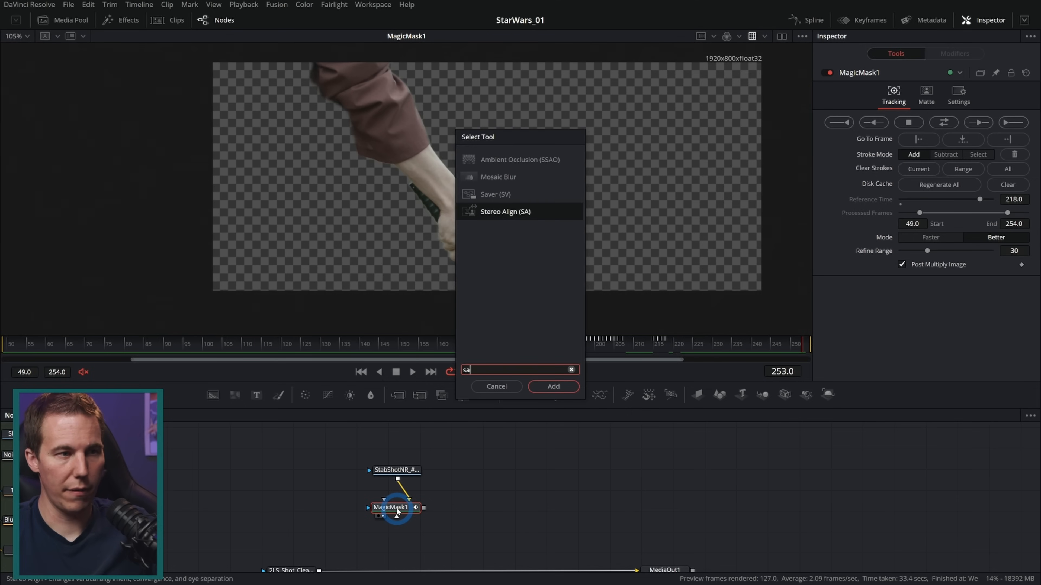
type("er")
key("Return")
left_click_drag(207, 523, 296, 499)
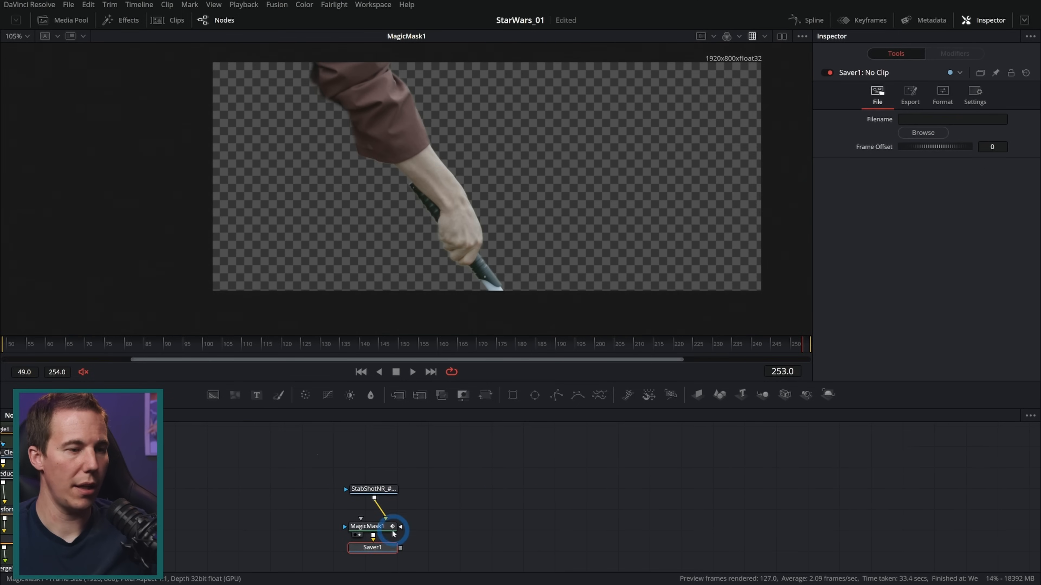
Set the Saver's output to Arm_Roto_ as an OpenEXR file in a new Arm_Roto folder inside Fusion_Savers
left_click(923, 132)
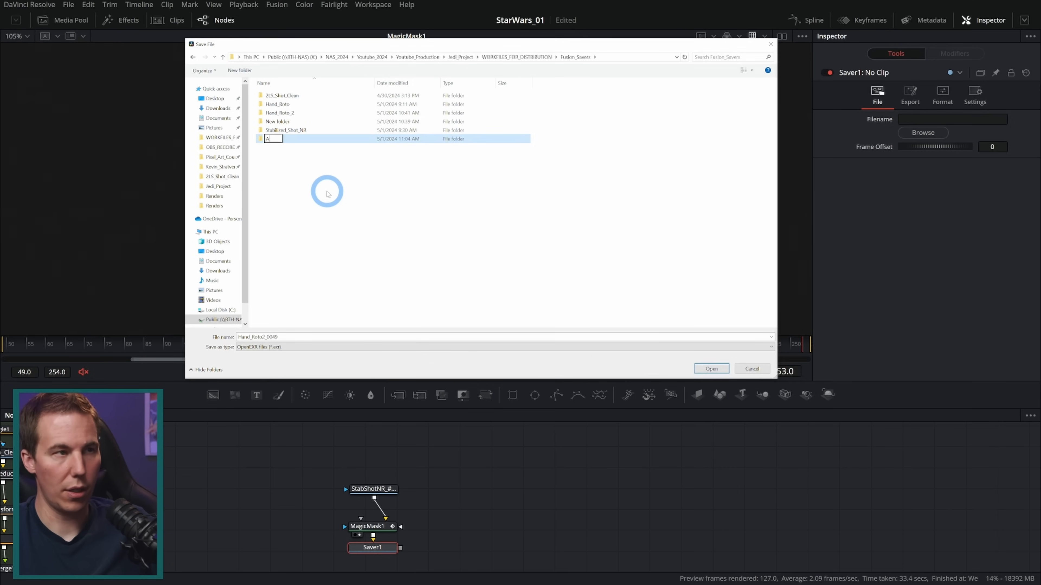
key("Return")
left_click(257, 337)
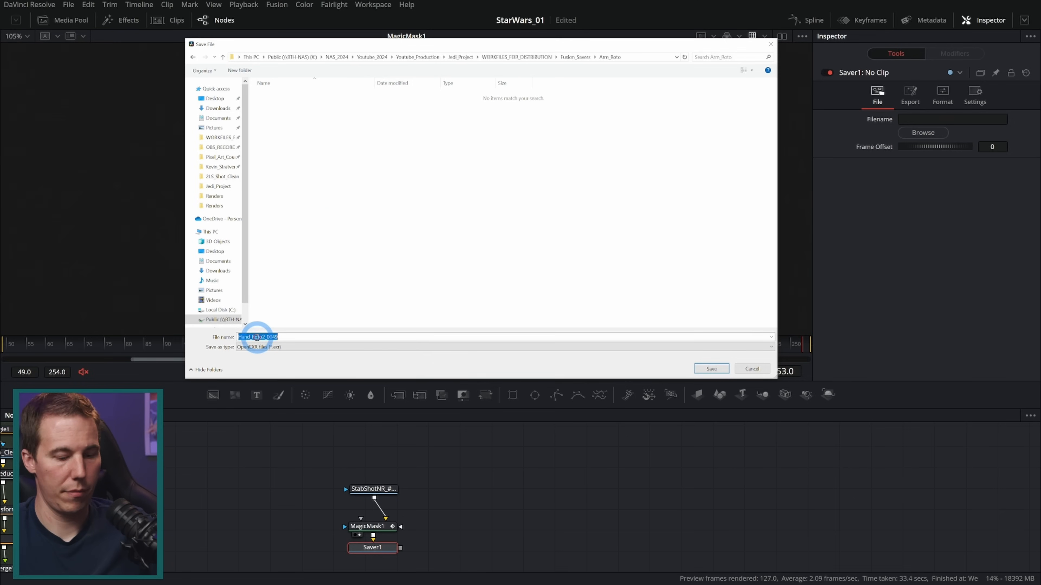
type("Arm_Roto_")
left_click(711, 369)
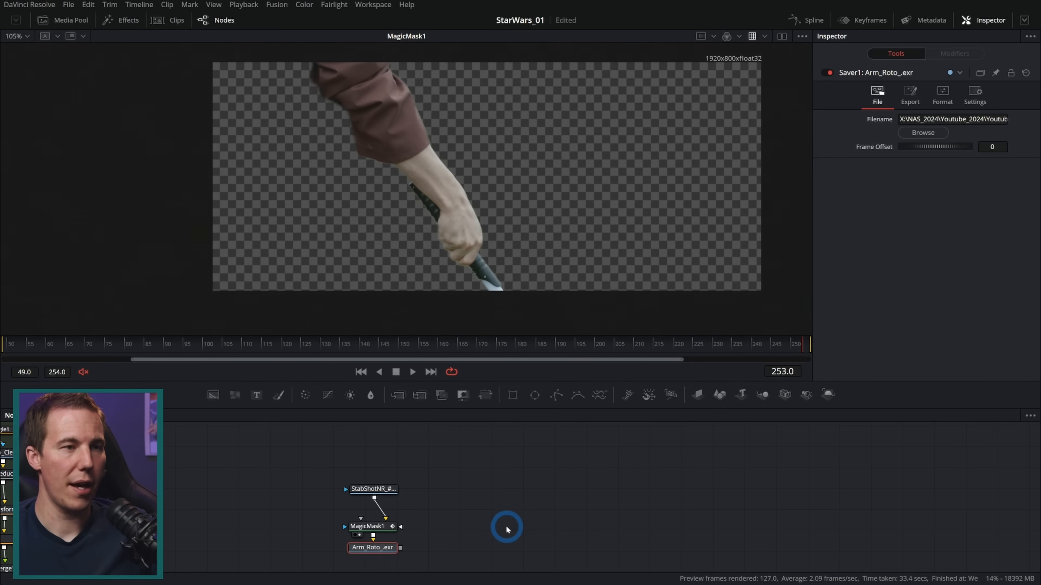
Render all savers and delete the Arm_Roto_.exr Saver node once the render is complete
left_click_drag(505, 527, 492, 495)
left_click(277, 5)
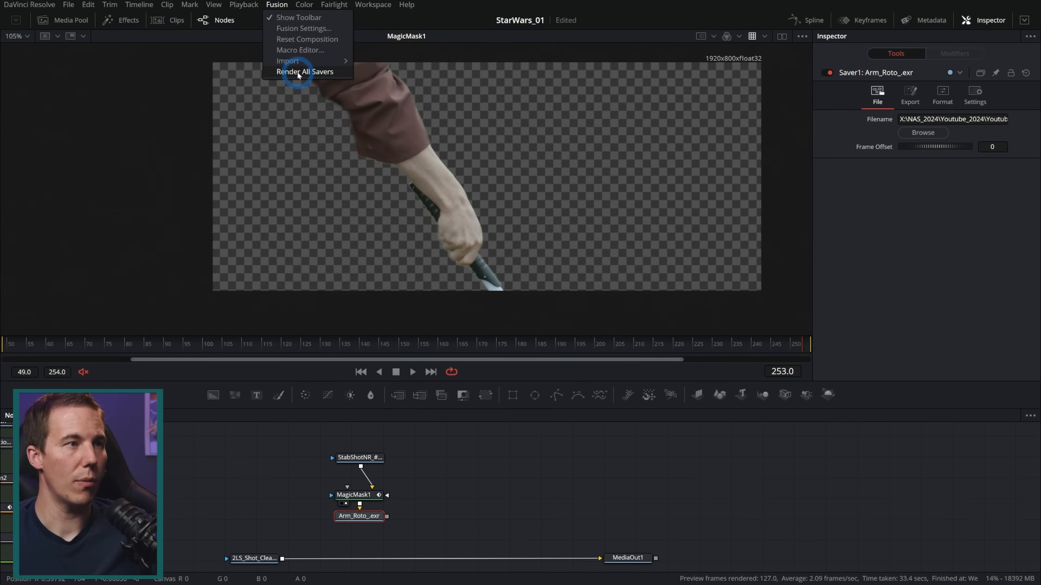
left_click(298, 72)
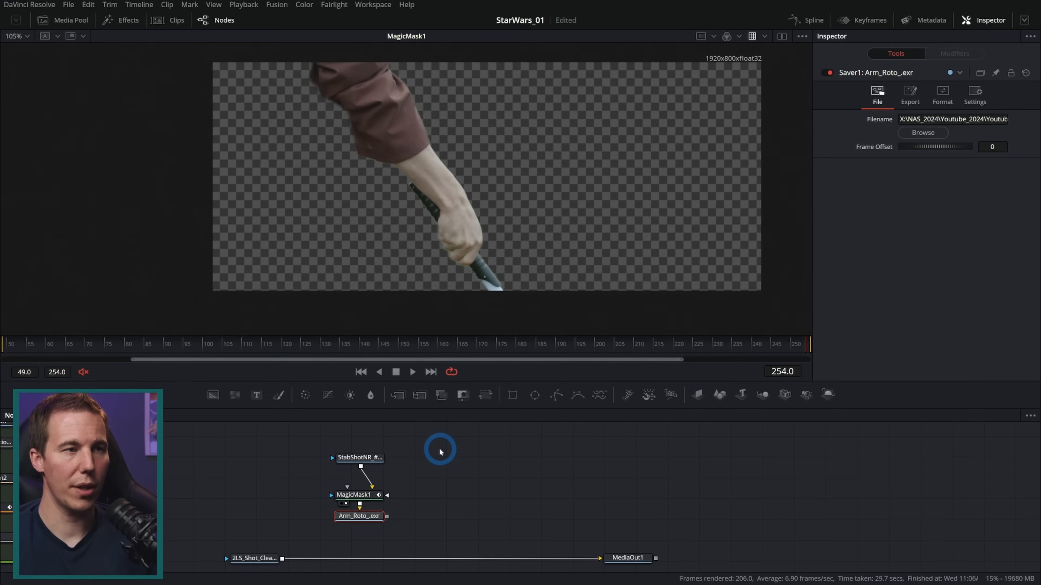
key("Delete")
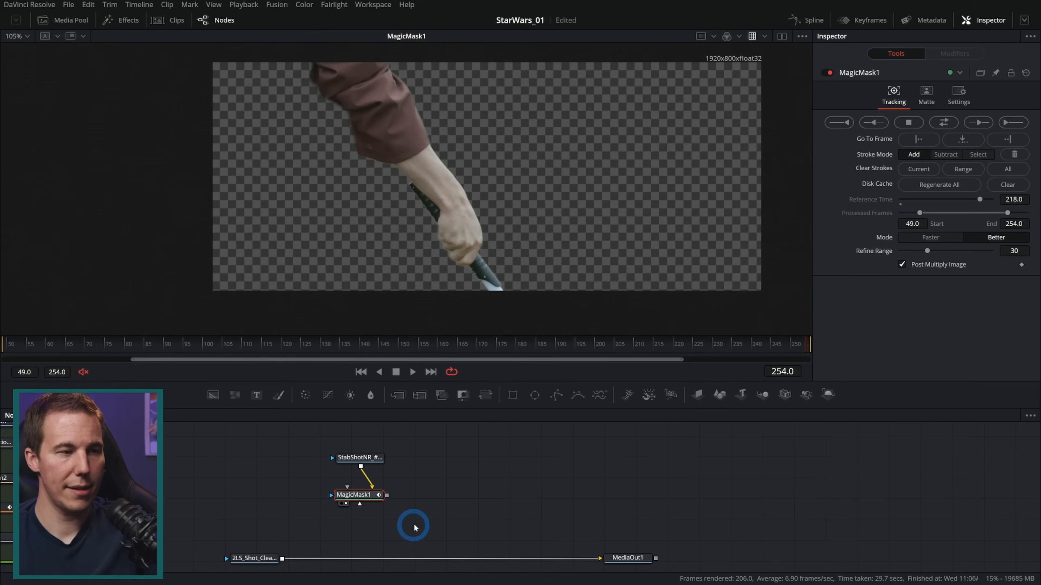
left_click(436, 472)
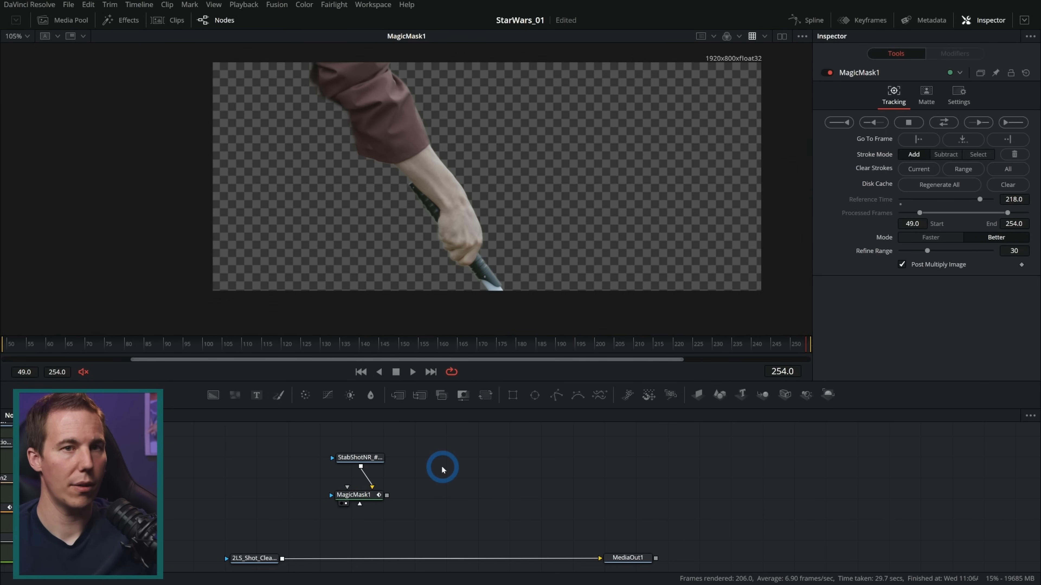
Add a Loader node beside StabShotNR and load the EXR sequence starting with Arm_Roto_0049
key("shift+space")
type("saverlaod")
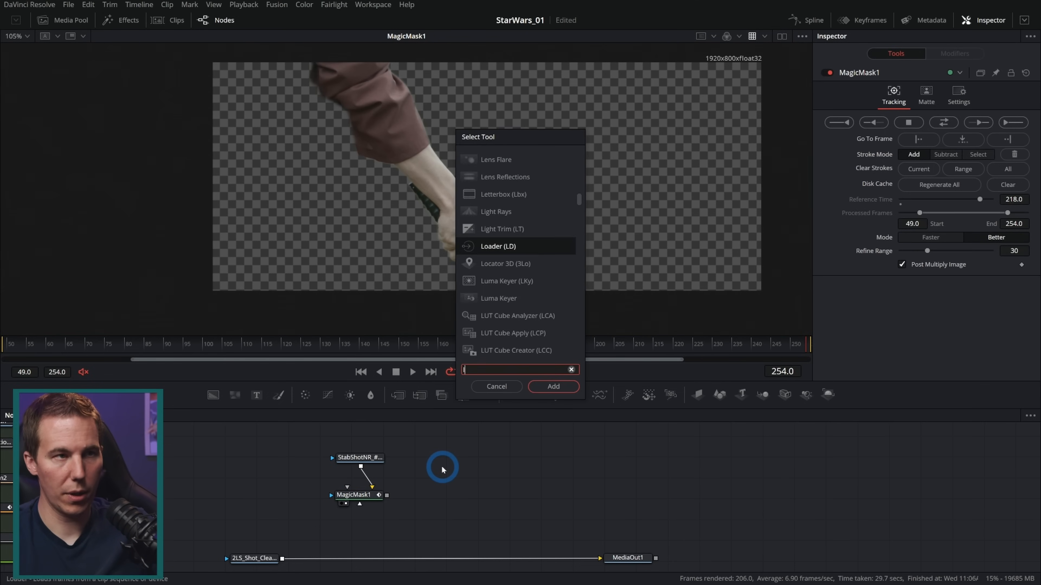
key("BackSpace")
key("BackSpace")
type("oad")
key("Return")
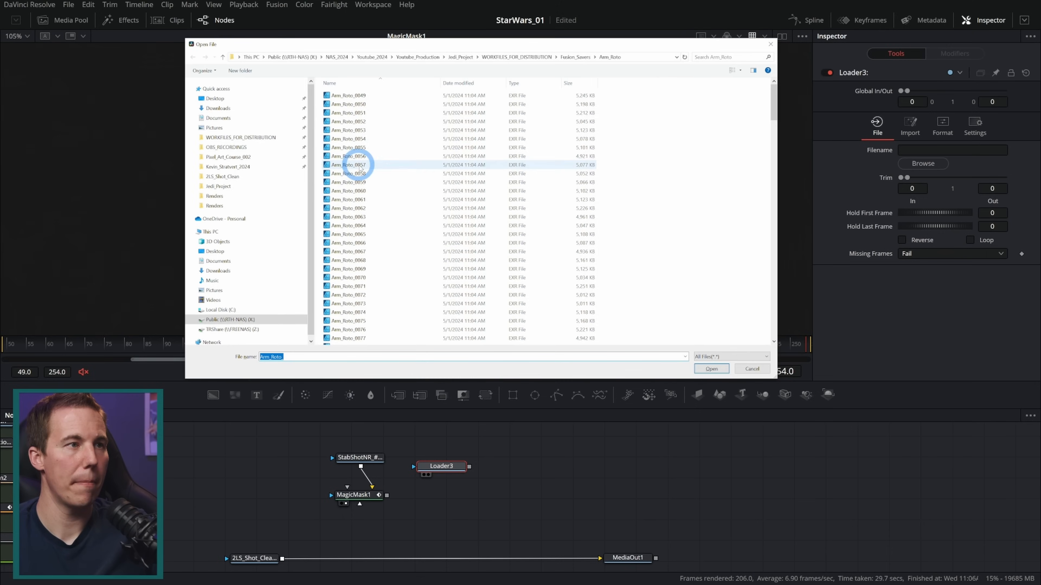
left_click(348, 95)
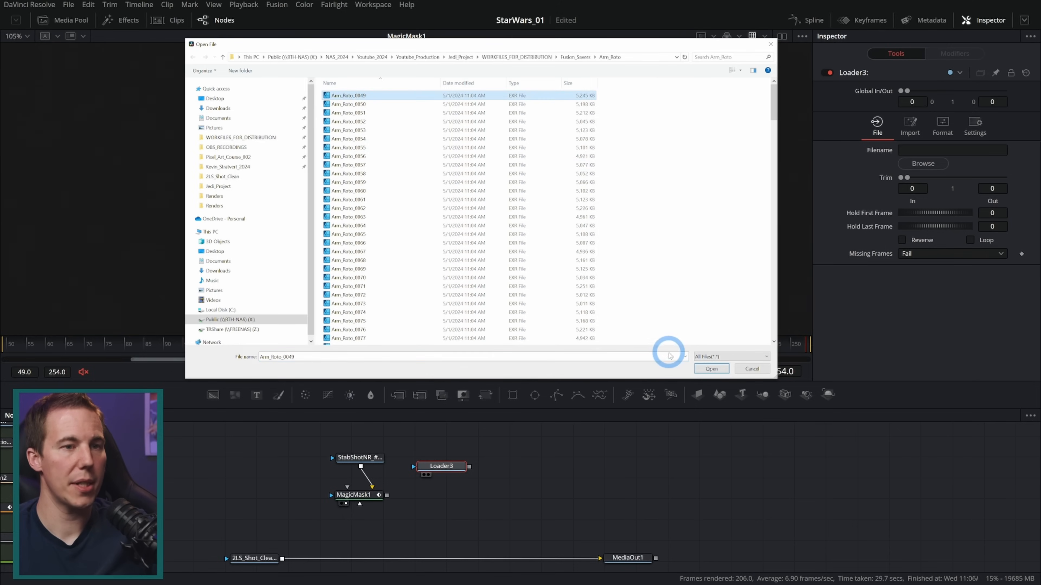
left_click(710, 368)
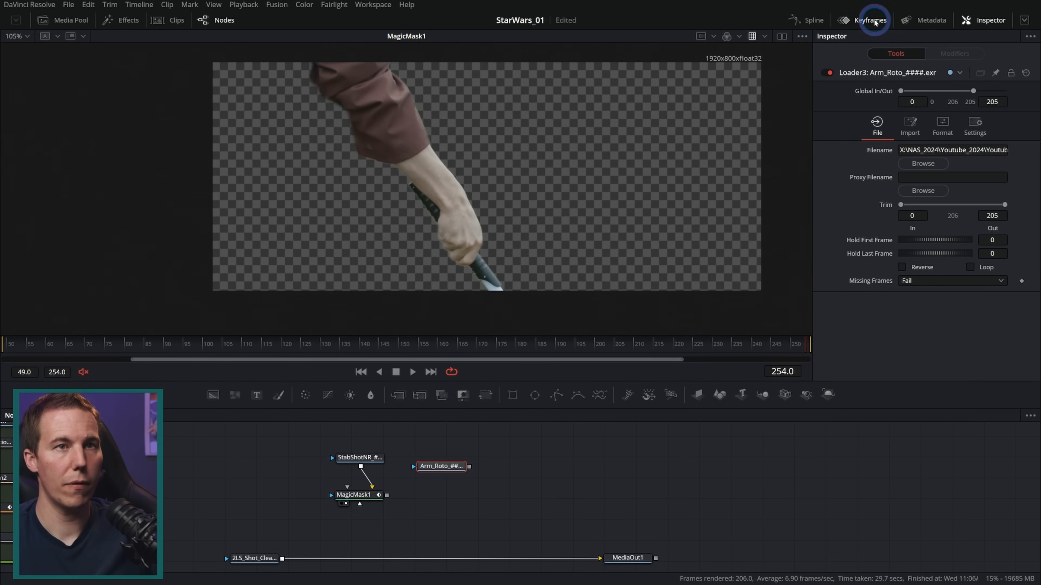
Shift the Arm_Roto clip in the keyframe timeline so it starts at frame 49
left_click(865, 20)
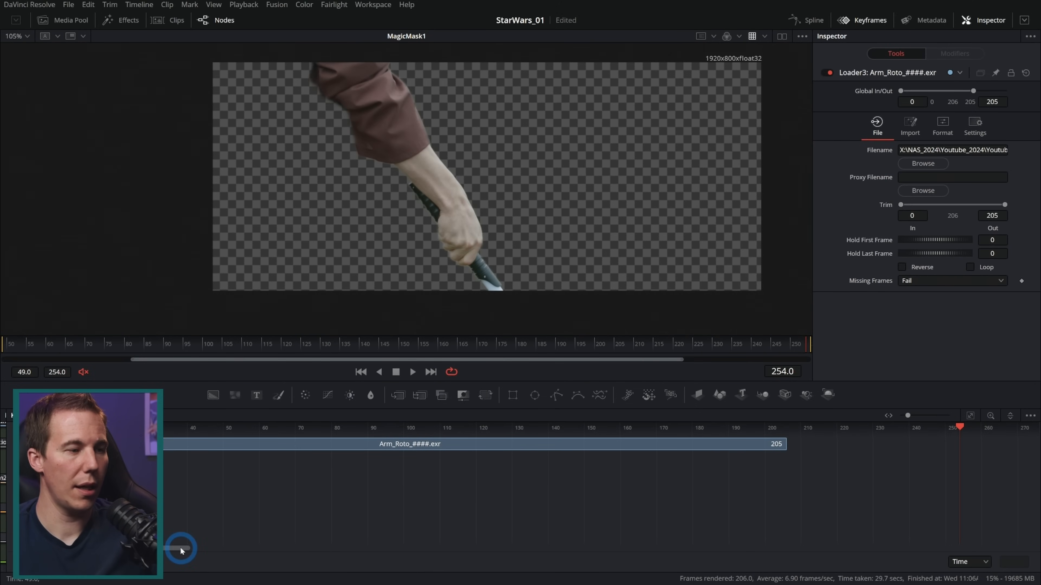
left_click_drag(181, 550, 176, 551)
left_click_drag(280, 444, 457, 449)
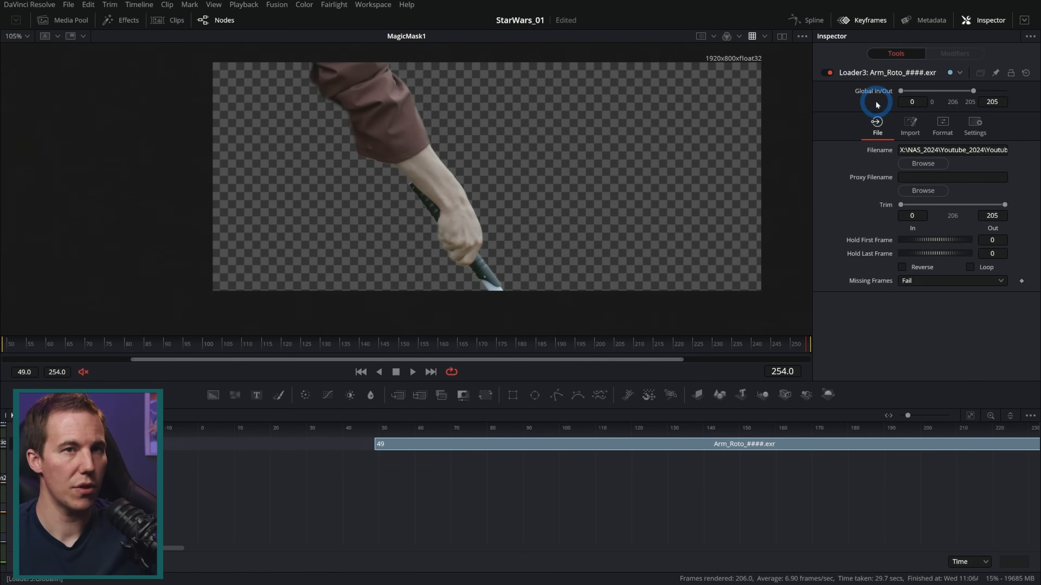
left_click(844, 20)
Merge Arm_Roto over the 2LS_Shot_Clean plate and inspect the composite in MediaOut1
left_click_drag(470, 466, 283, 564)
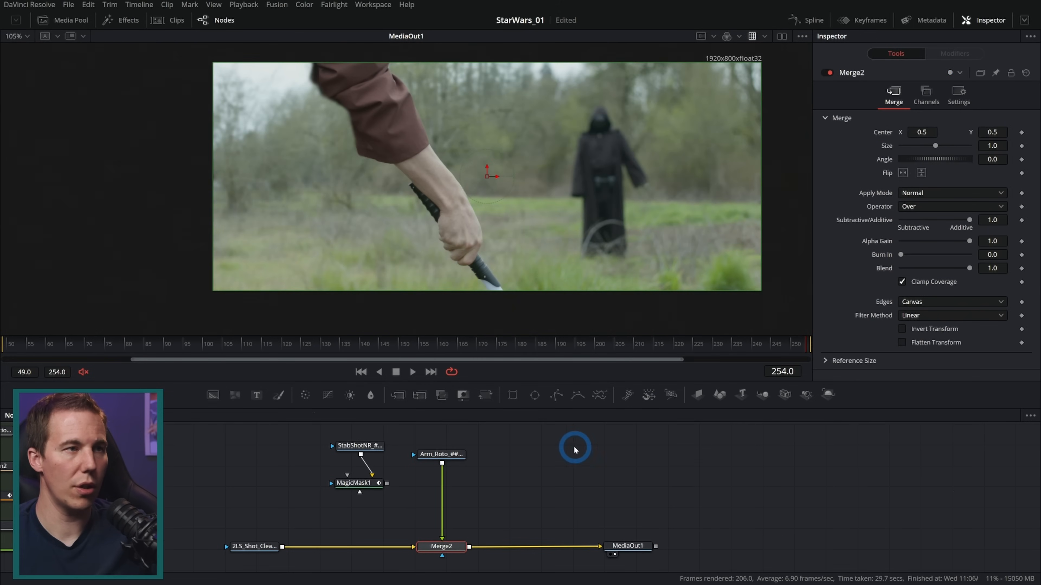
scroll(527, 235, "up", 3)
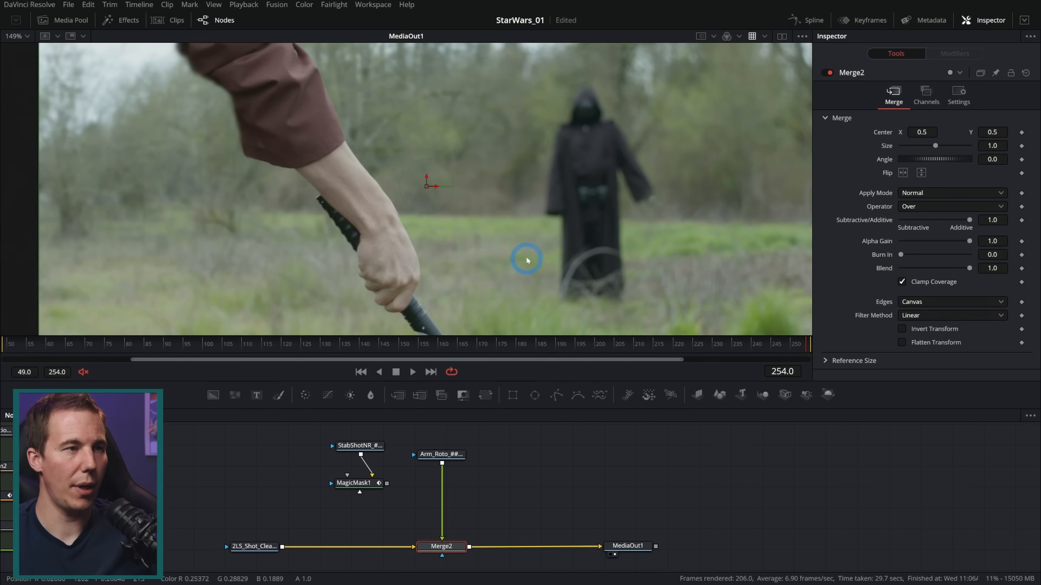
scroll(527, 259, "down", 3)
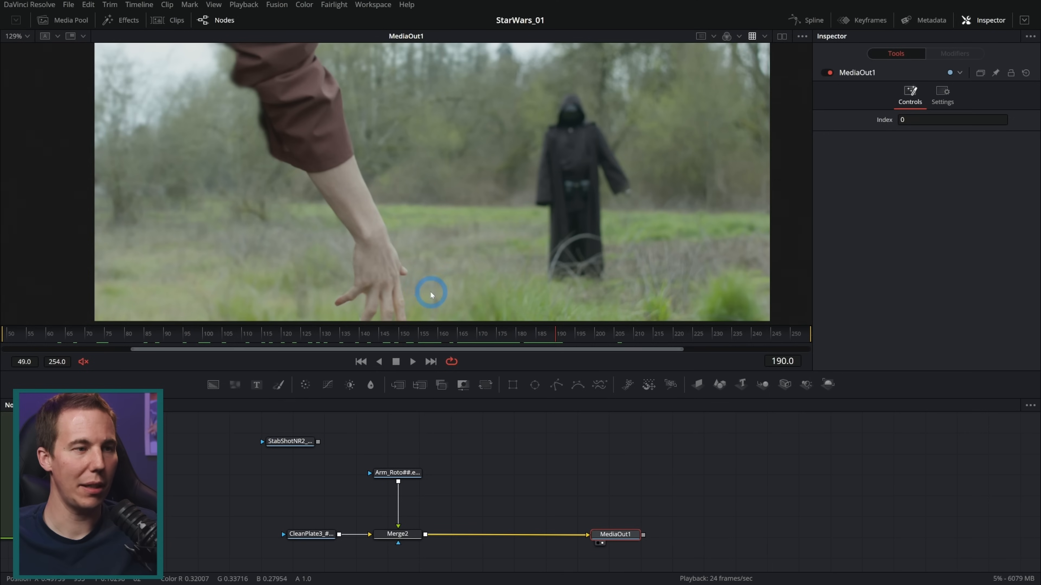
Merge StabShotNR2 over the Merge2 composite and attach a Polygon mask to the StabShotNR2 loader
left_click_drag(291, 442, 489, 224)
mouse_move(627, 326)
left_mouse_down()
mouse_move(495, 325)
mouse_move(568, 326)
left_mouse_up()
left_click_drag(483, 455, 427, 539)
left_click_drag(556, 385, 472, 453)
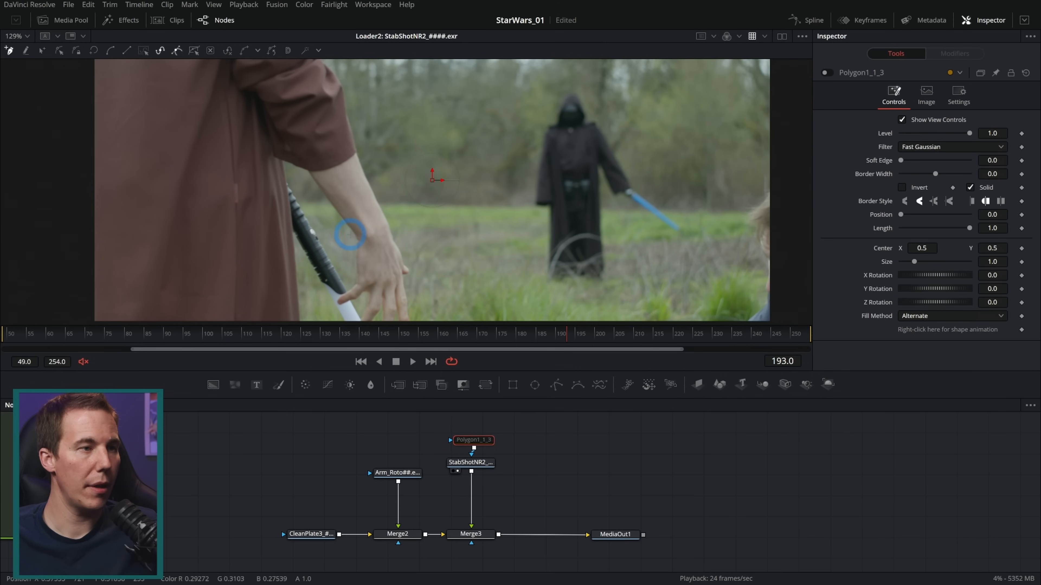
Draw a closed polygon around the foreground robe, following its edge below the sleeve, and enable the Polygon mask on StabShotNR2
left_click_drag(345, 208, 343, 192)
left_click(333, 107)
left_click_drag(358, 88, 375, 175)
left_click(358, 86)
left_click(131, 88)
left_click_drag(195, 244, 219, 160)
left_click(159, 302)
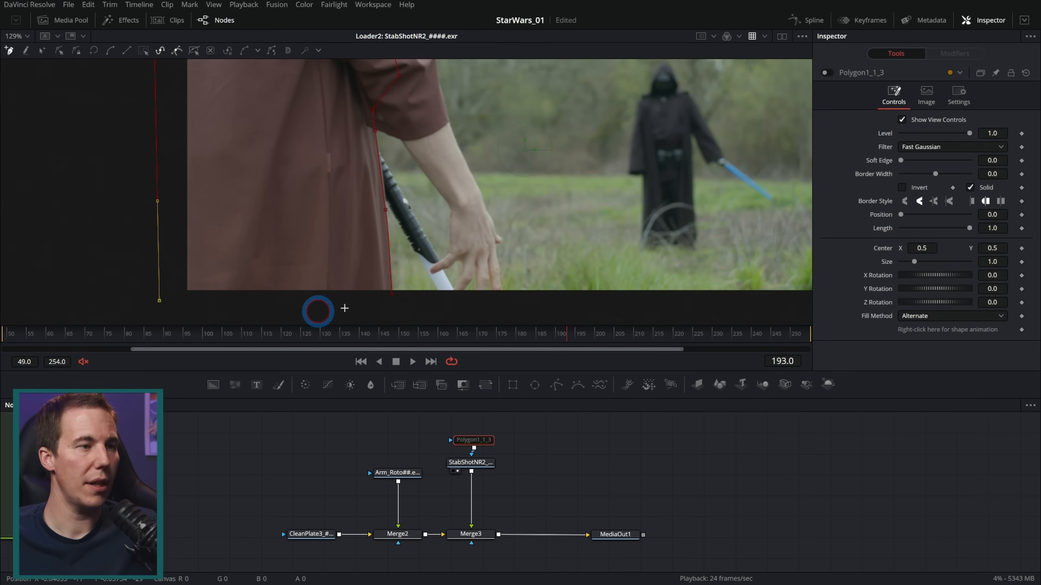
left_click(393, 304)
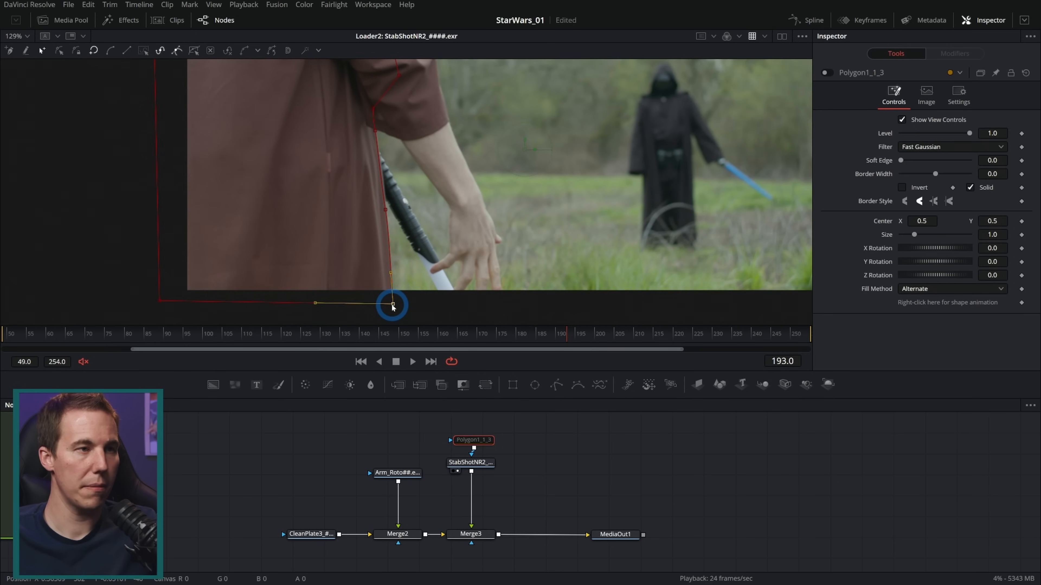
left_click(826, 72)
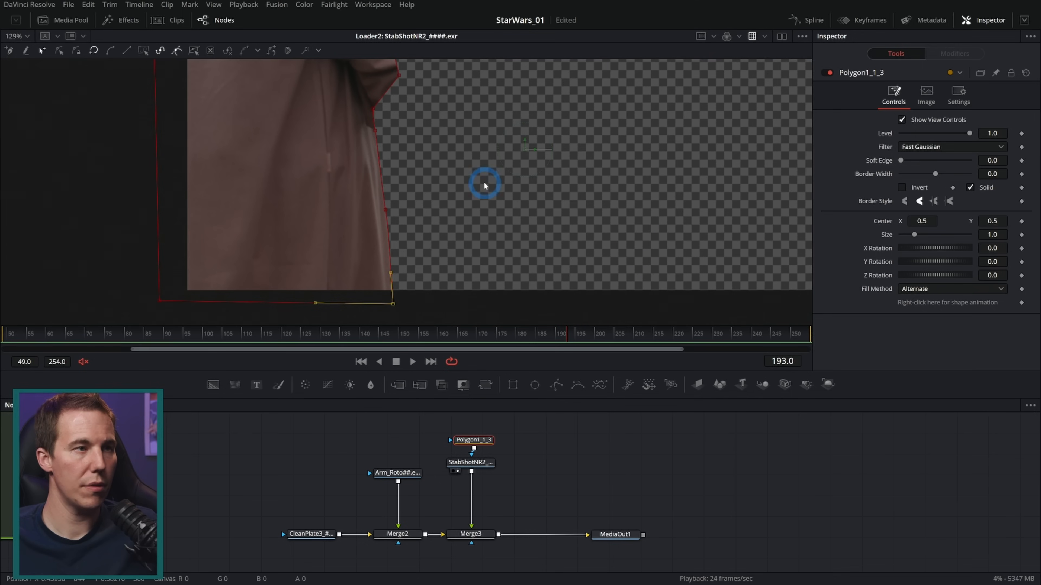
View MediaOut1 and play the composite from frame 49 to check the restored robe
left_click_drag(628, 534, 644, 214)
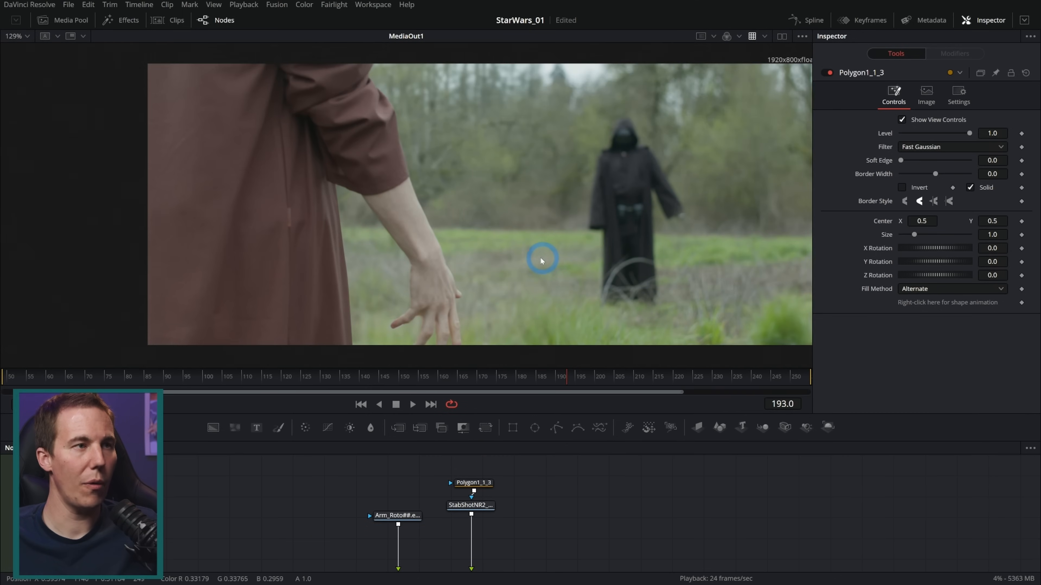
left_click_drag(542, 260, 502, 265)
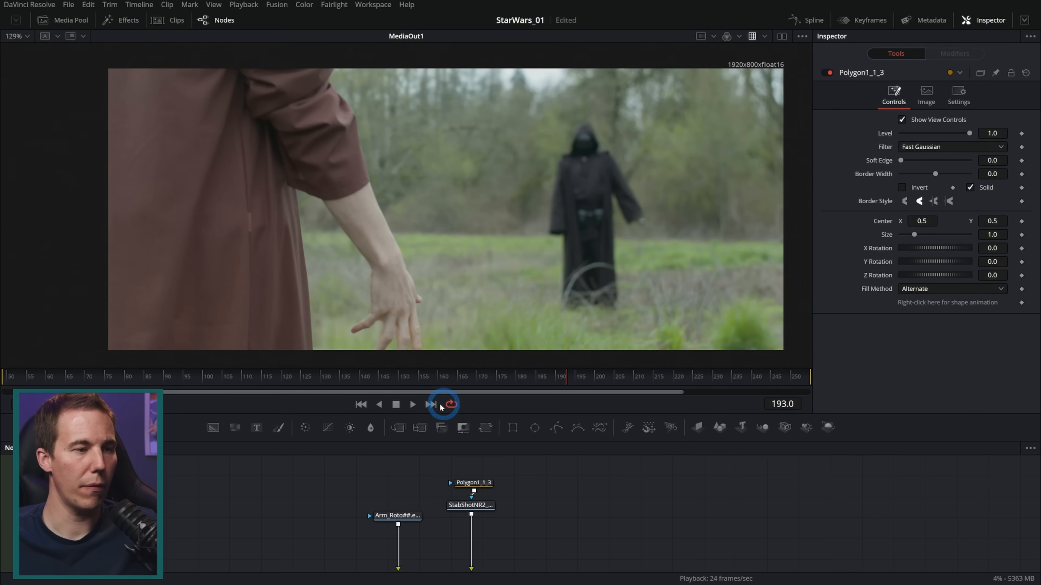
left_click(360, 405)
left_click(405, 406)
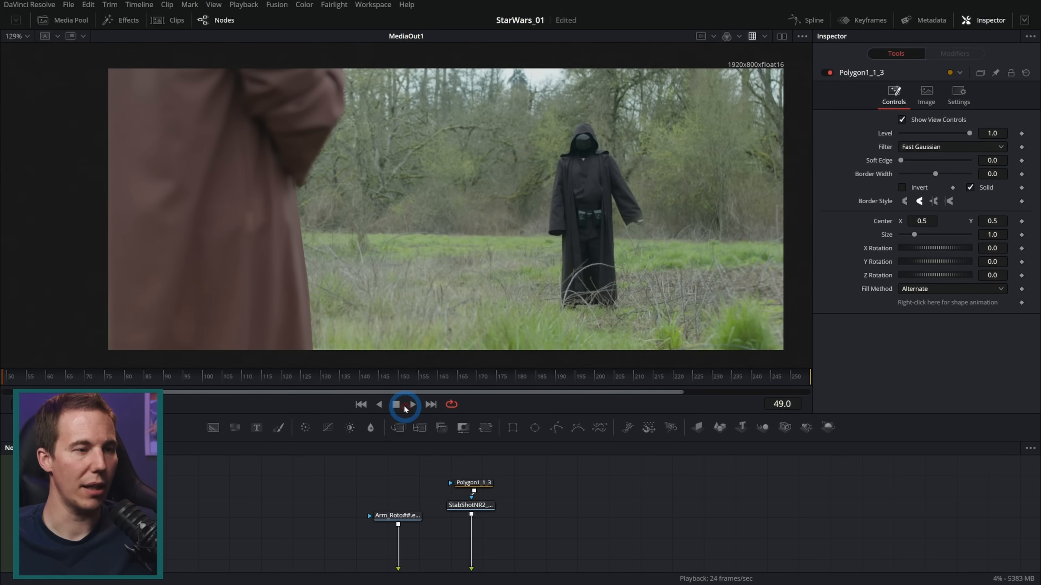
left_click(547, 470)
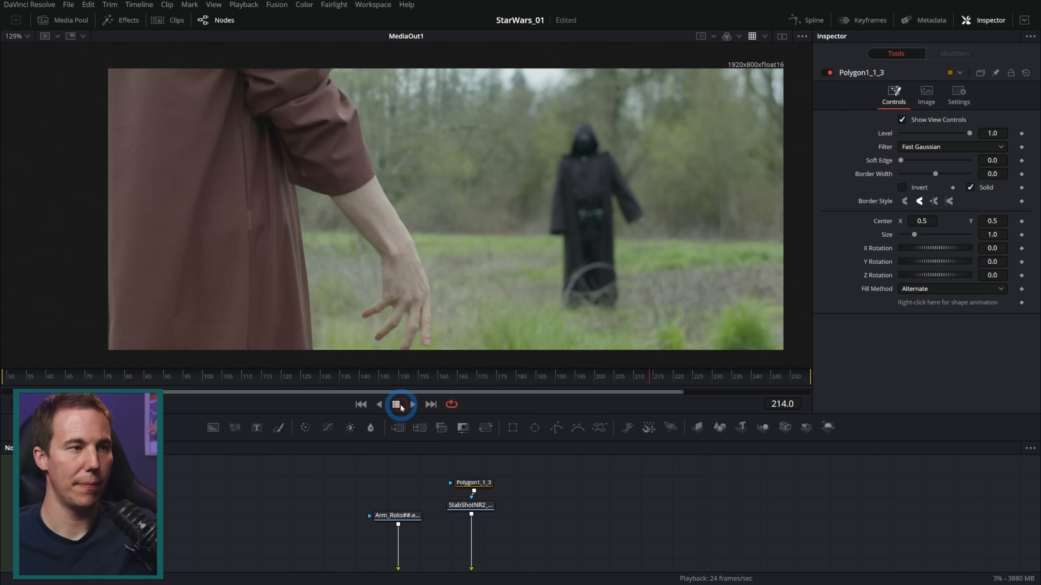
Examine the forearm and saber hilt at frame 247, toggling the Arm_Roto node off and on to compare
left_click_drag(642, 383, 779, 380)
scroll(430, 178, "up", 6)
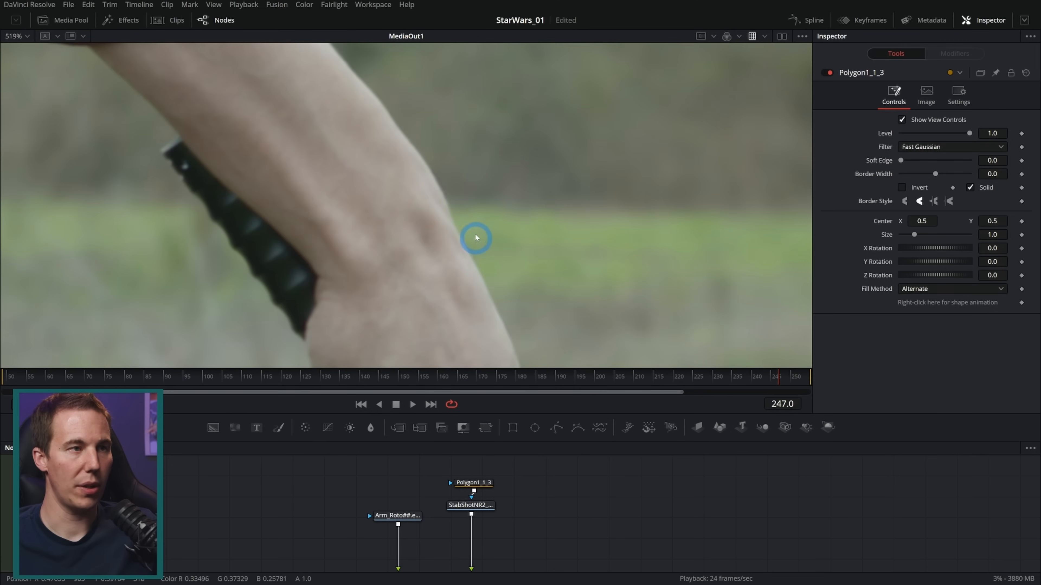
left_click_drag(562, 511, 553, 451)
left_click(400, 515)
left_click(829, 72)
left_click(830, 73)
left_click(830, 73)
left_click(830, 72)
scroll(665, 147, "down", 10)
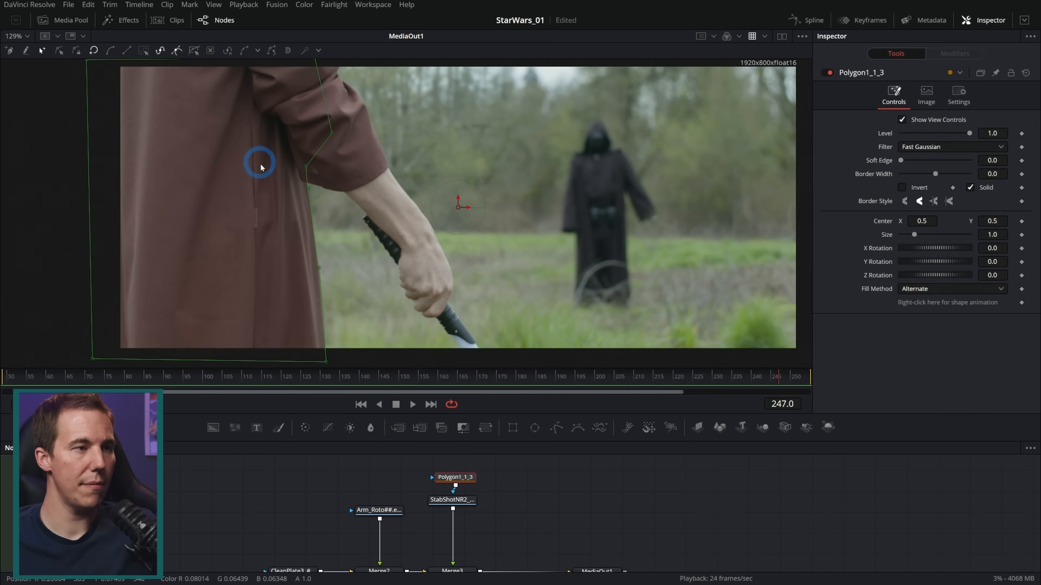
Keyframe the shape animation of Polygon1_1_3 at frame 178
scroll(287, 186, "up", 3)
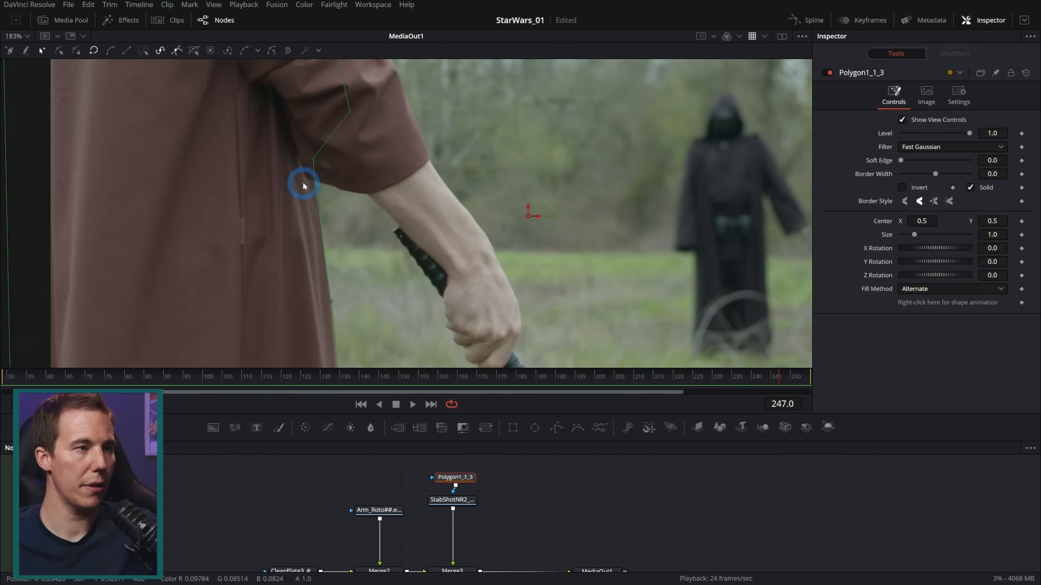
left_click_drag(777, 378, 510, 379)
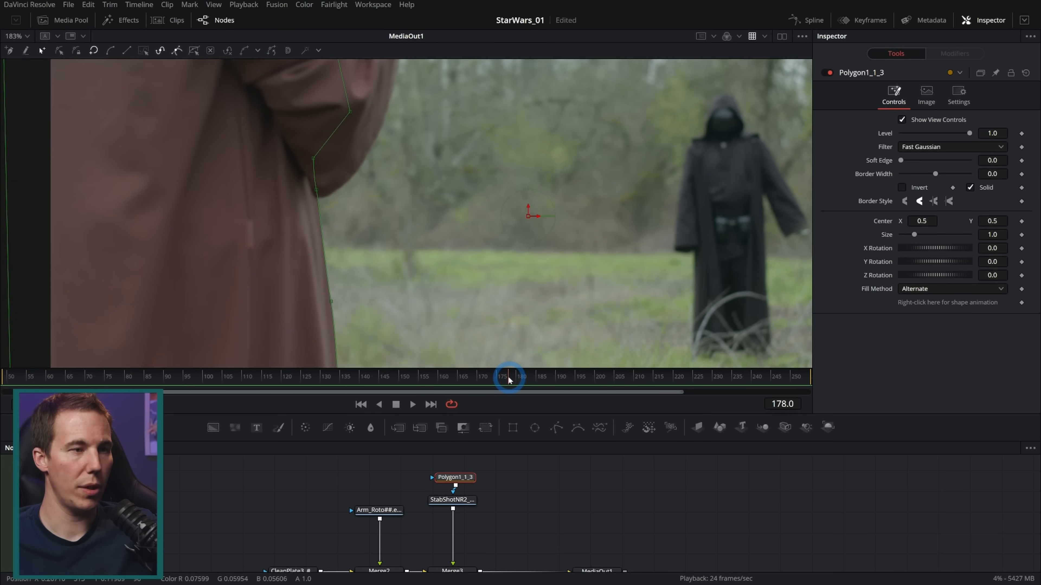
scroll(465, 269, "up", 2)
scroll(360, 158, "up", 2)
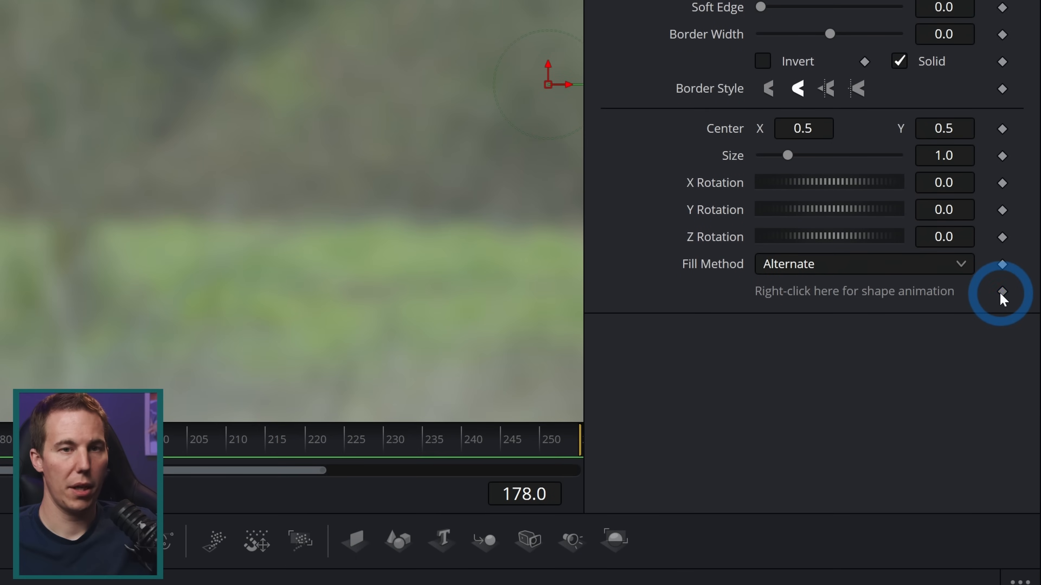
left_click(1020, 304)
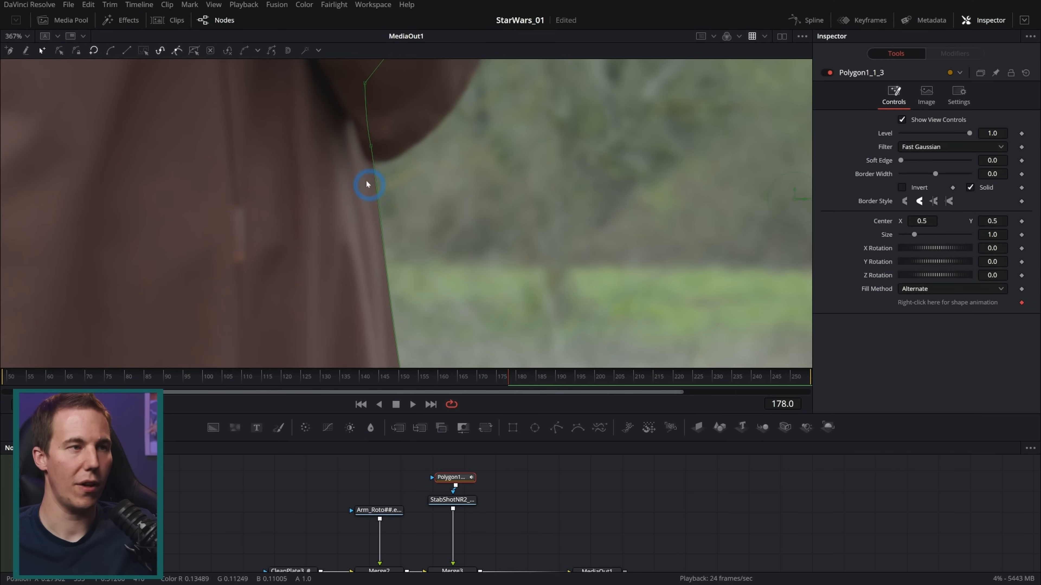
Disable the Polygon mask and move its points below the sleeve, along the robe and at the lower corner onto the robe's edge
scroll(366, 185, "up", 2)
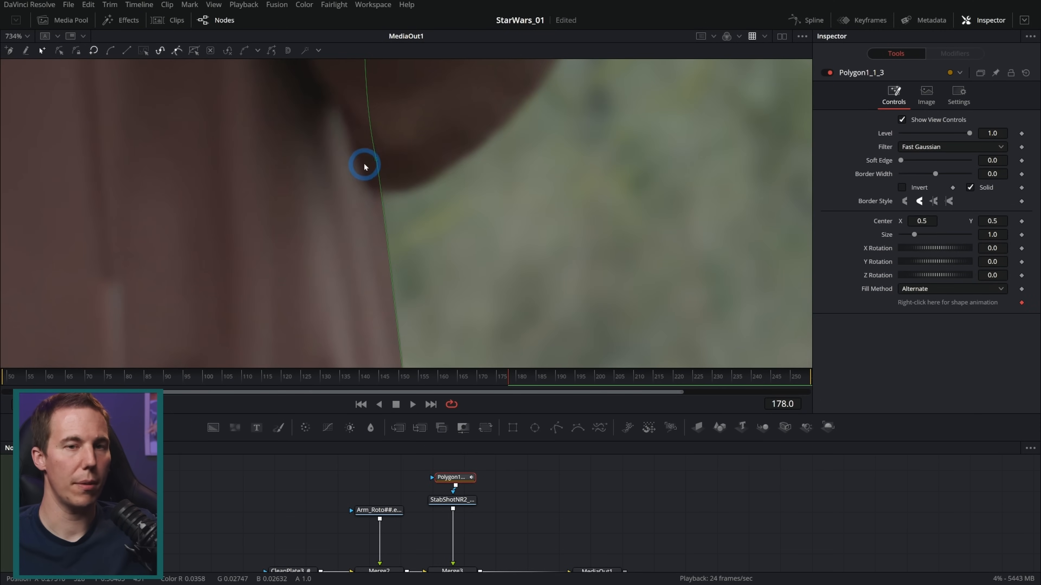
left_click(829, 73)
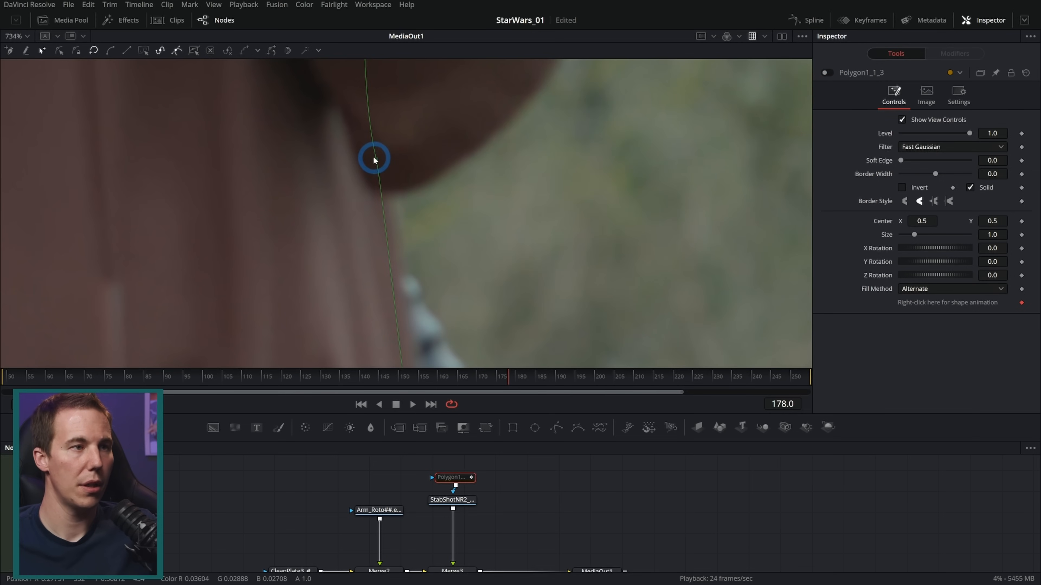
left_click_drag(376, 160, 382, 166)
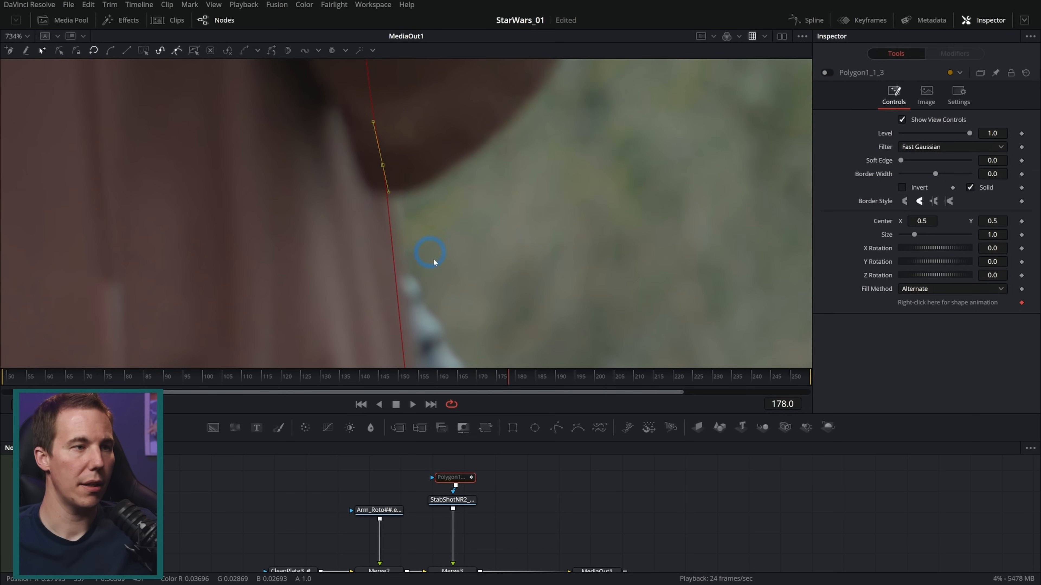
scroll(426, 279, "down", 3)
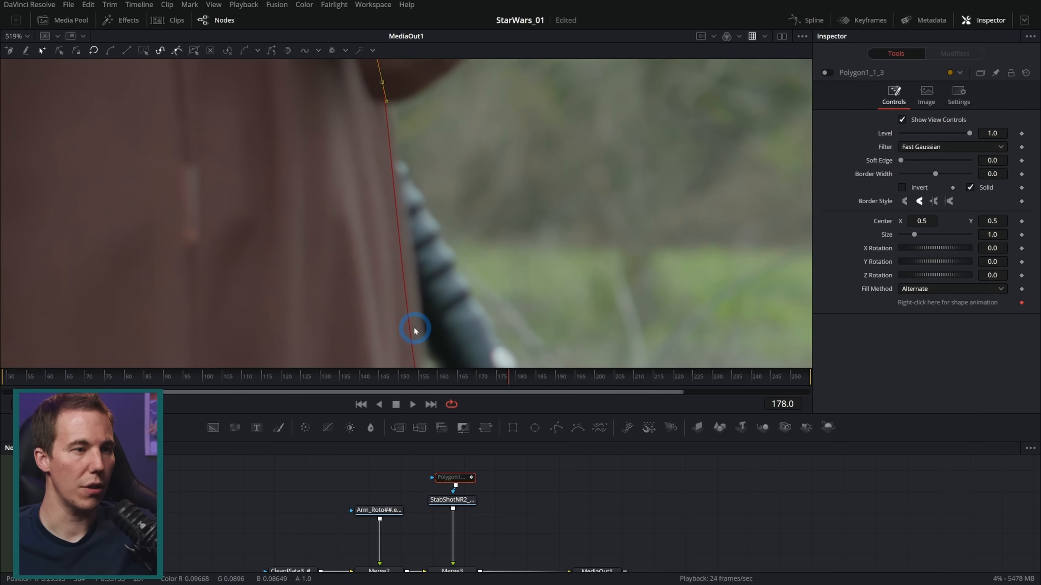
scroll(450, 322, "down", 2)
left_click_drag(421, 306, 424, 302)
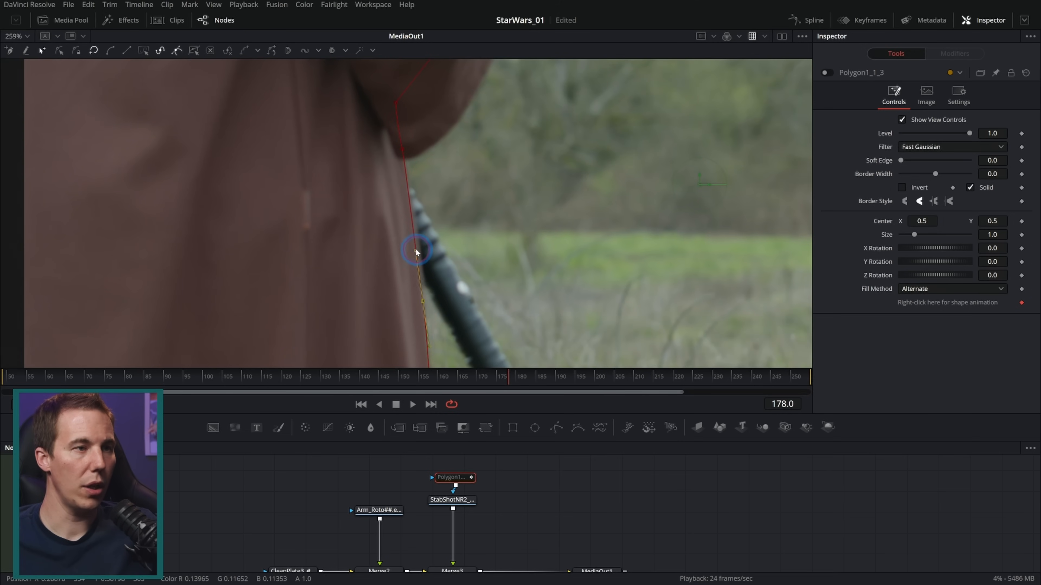
left_click_drag(452, 308, 443, 165)
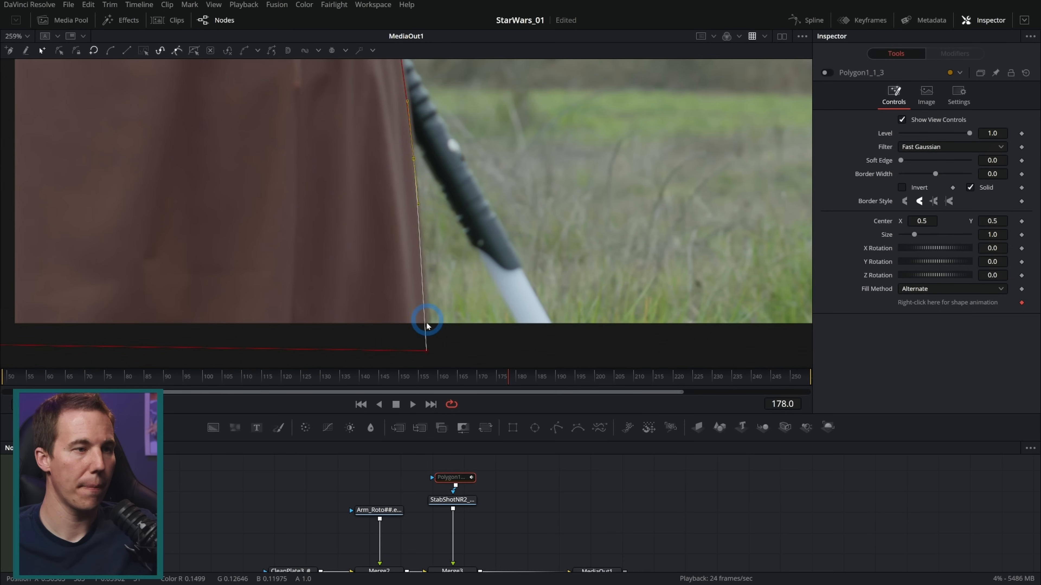
left_click_drag(427, 349, 431, 351)
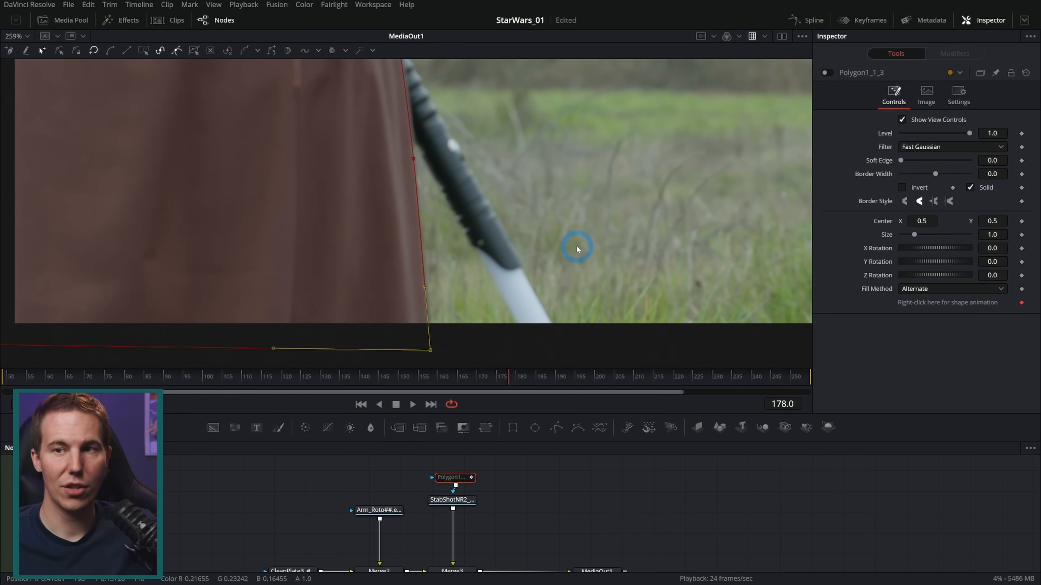
At frame 254, realign the mask points from below the sleeve to the lower corner with the robe's edge
scroll(551, 169, "down", 2)
left_click_drag(552, 166, 523, 232)
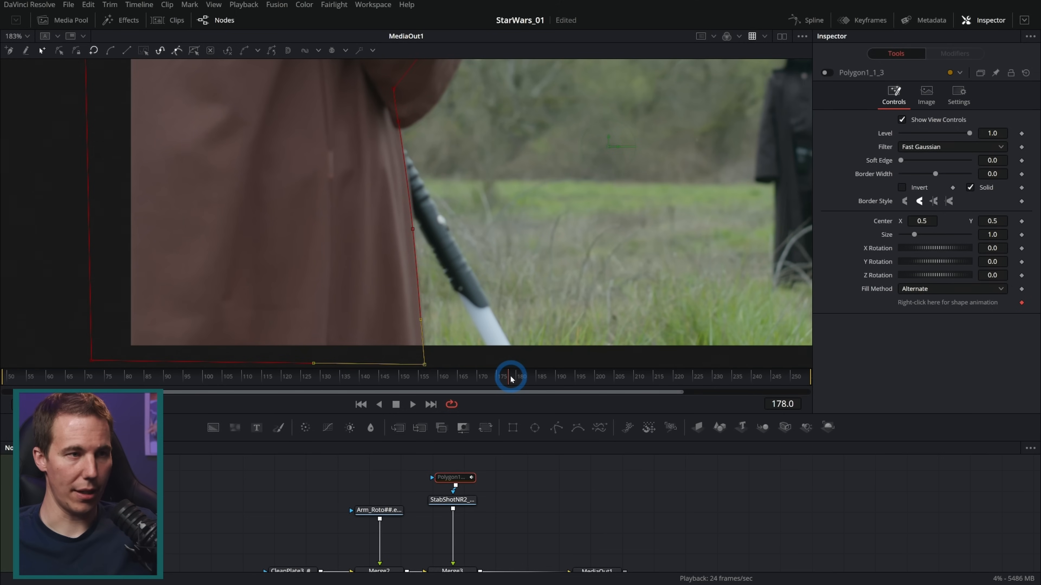
left_click_drag(527, 371, 882, 371)
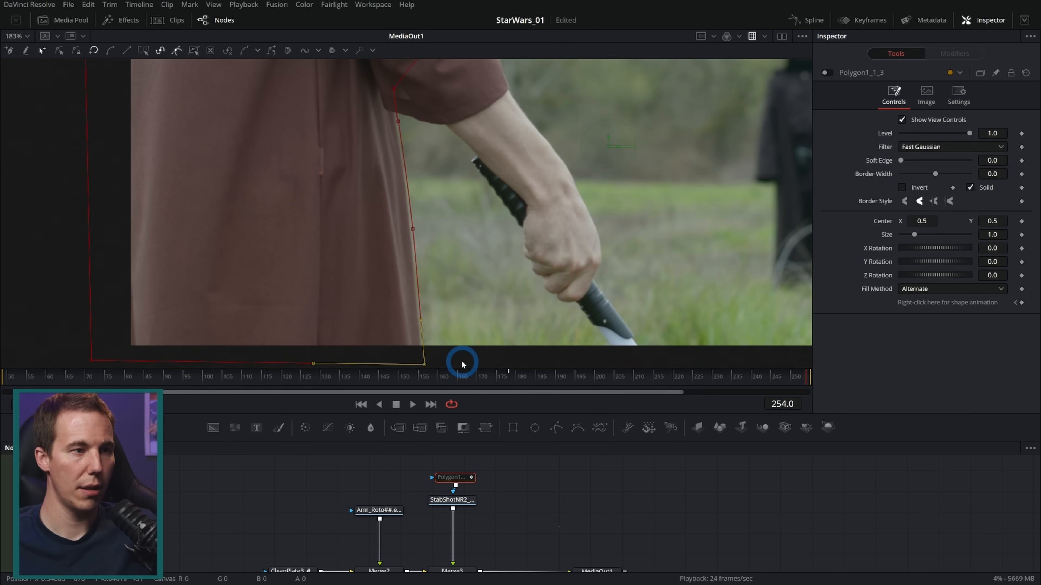
scroll(462, 277, "down", 2)
left_click_drag(453, 127, 369, 364)
scroll(416, 163, "up", 6)
left_click_drag(422, 166, 419, 167)
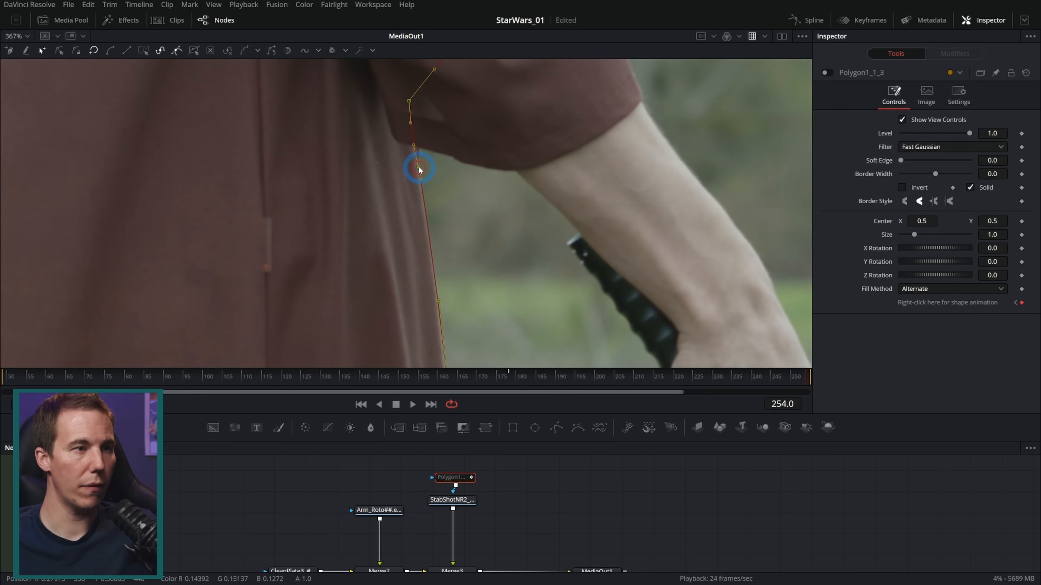
mouse_move(484, 318)
left_mouse_down()
mouse_move(467, 179)
mouse_move(473, 198)
left_mouse_up()
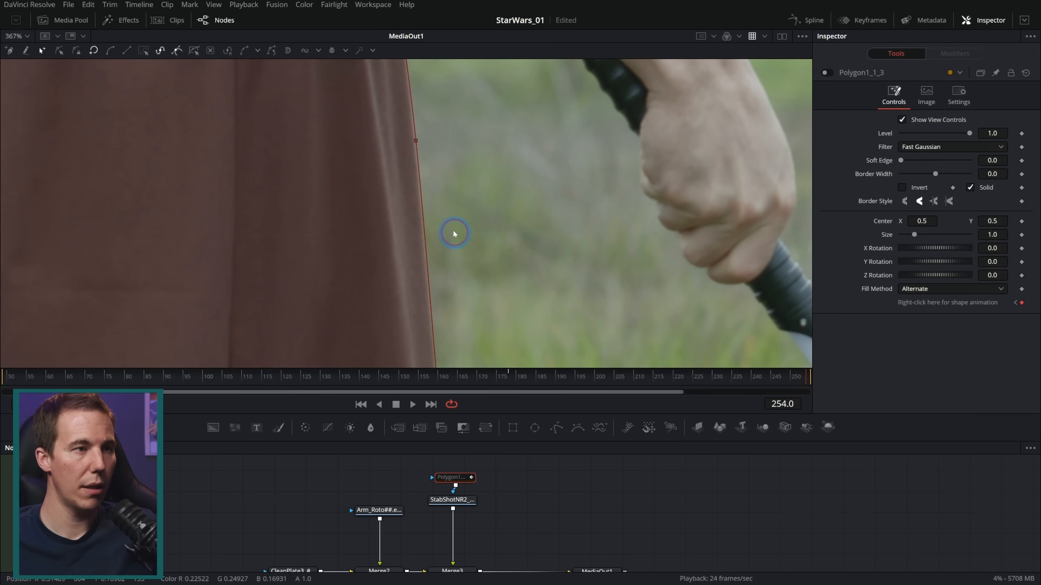
left_click(414, 140)
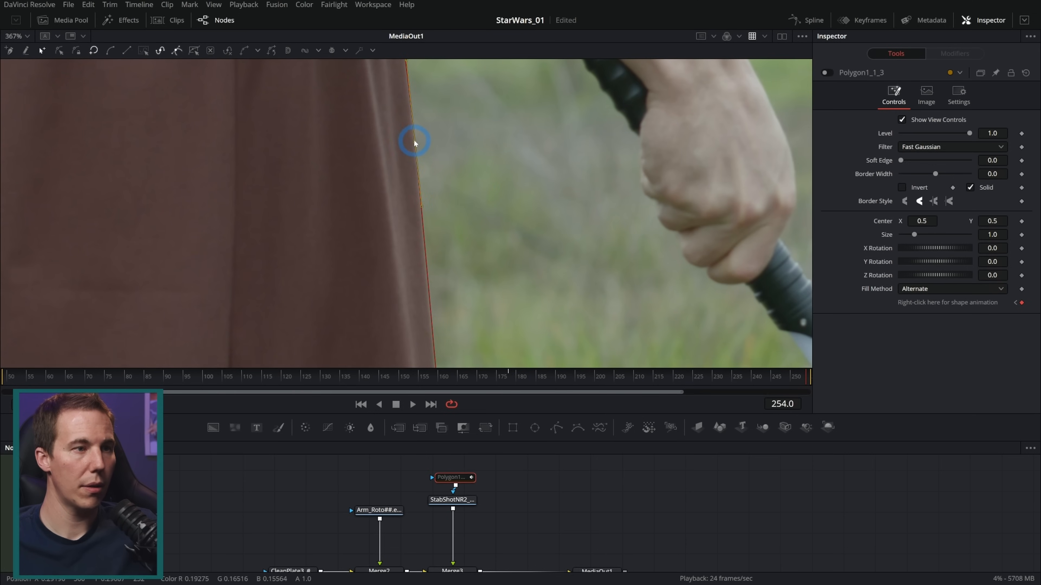
scroll(473, 315, "down", 3)
left_click(434, 306)
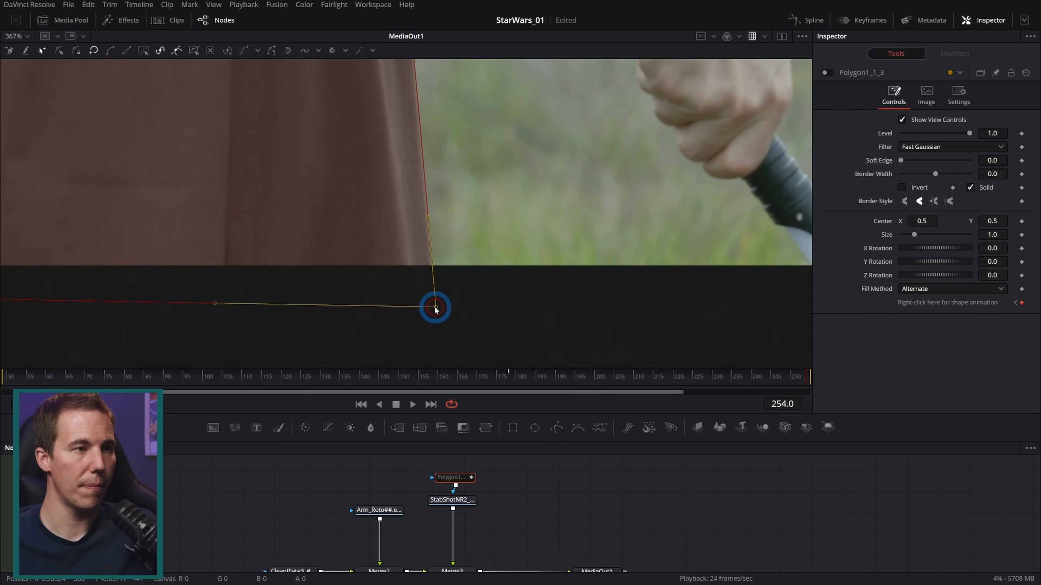
Refine the two mask points around the sleeve's underside at frame 254, moving the upper one further inside the sleeve
scroll(442, 297, "up", 10)
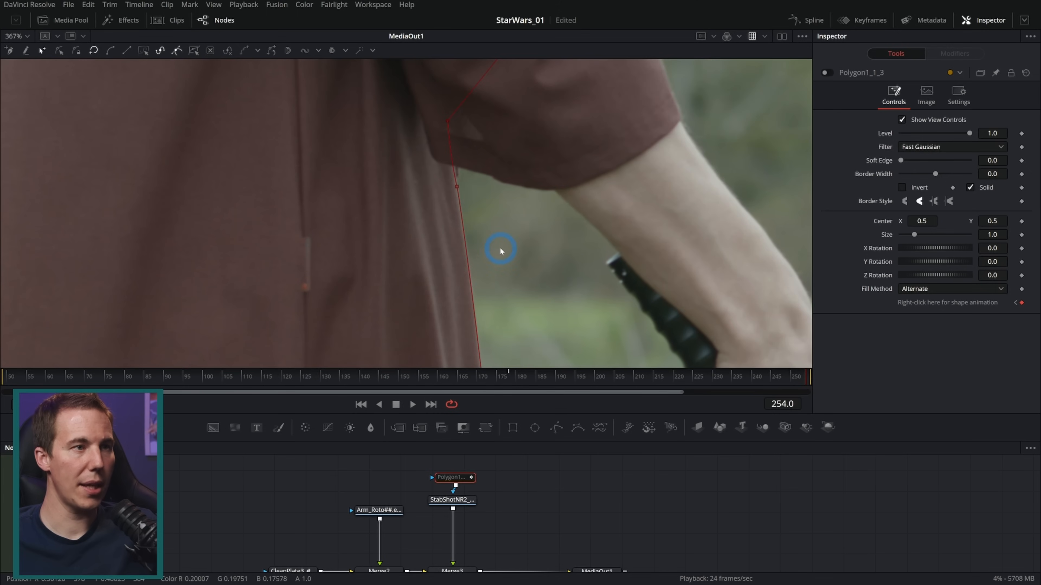
left_click_drag(447, 122, 455, 112)
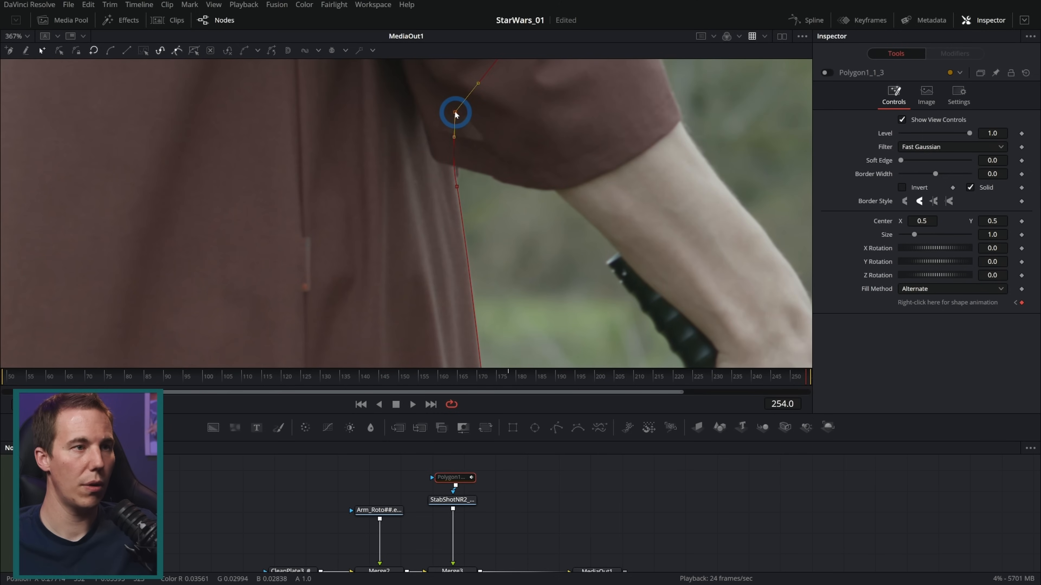
left_click(456, 185)
left_click_drag(458, 183, 455, 183)
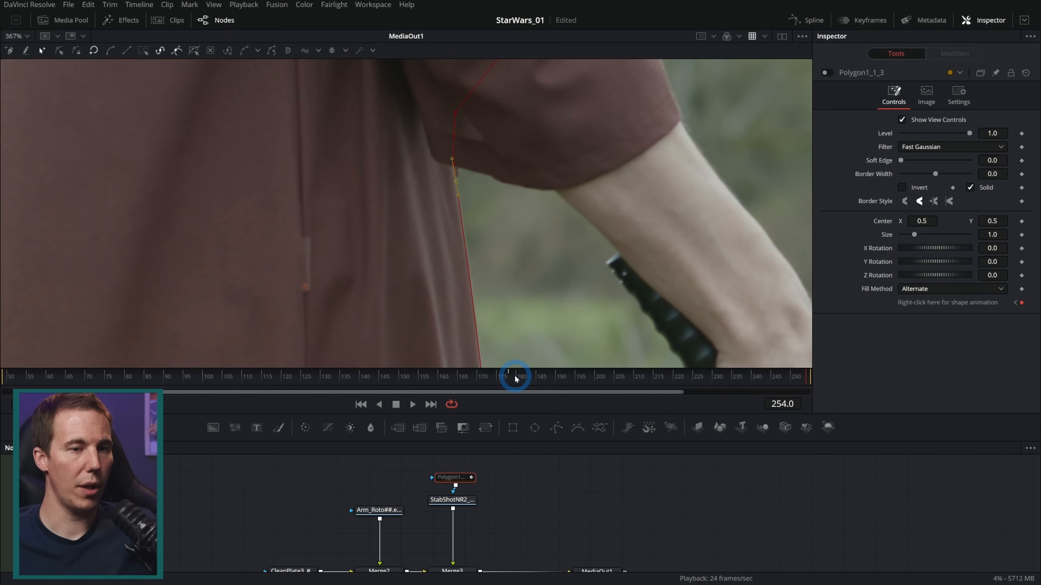
At frame 49, reposition the mask points along the blurred robe edge beside the saber hilt
left_click_drag(454, 379, 2, 390)
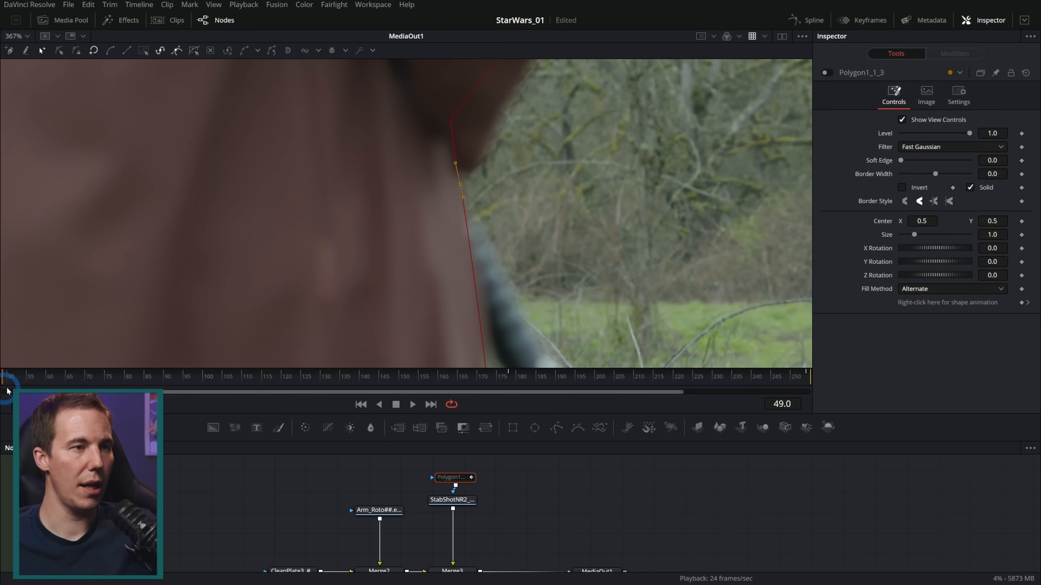
scroll(536, 231, "down", 3)
left_click_drag(558, 287, 503, 198)
left_click_drag(493, 323, 451, 127)
scroll(444, 137, "up", 1)
scroll(444, 138, "up", 1)
left_click_drag(531, 287, 510, 241)
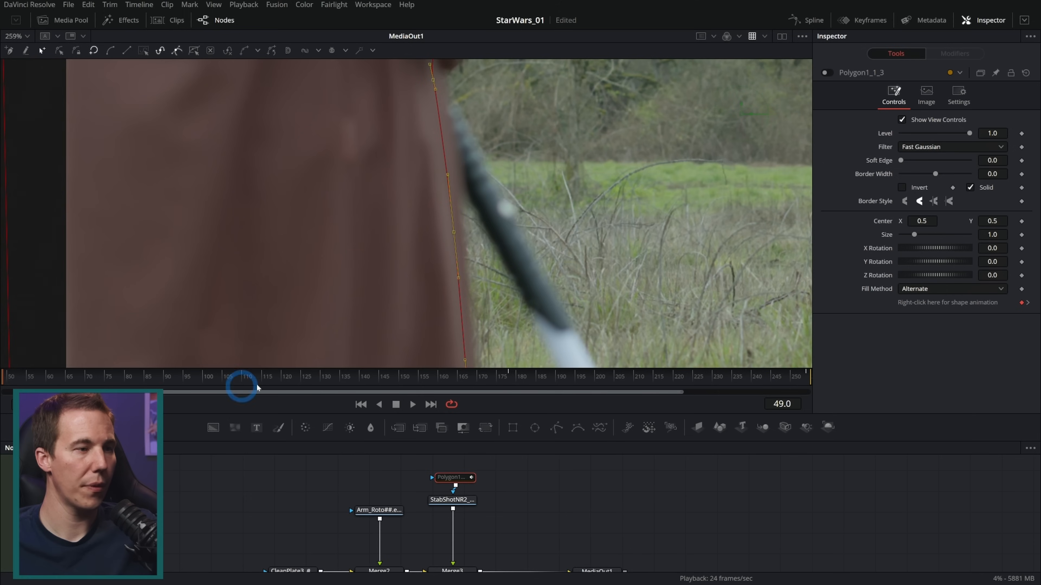
Realign the mask points with the robe's edge at frames 110 and 77
left_click(240, 379)
left_click_drag(241, 379, 245, 380)
left_click_drag(504, 226, 526, 289)
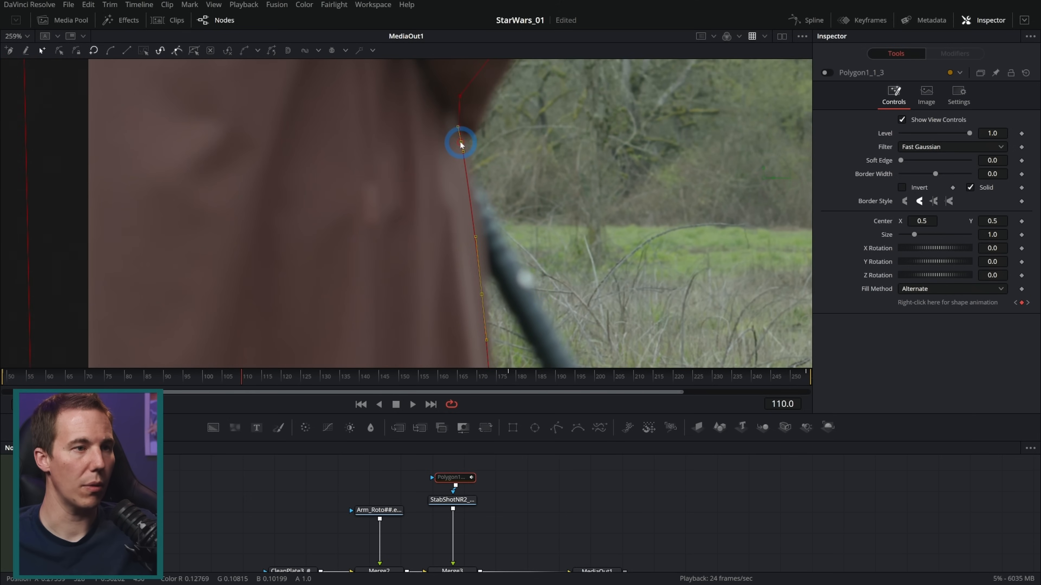
left_click_drag(534, 261, 529, 225)
left_click_drag(478, 176, 476, 176)
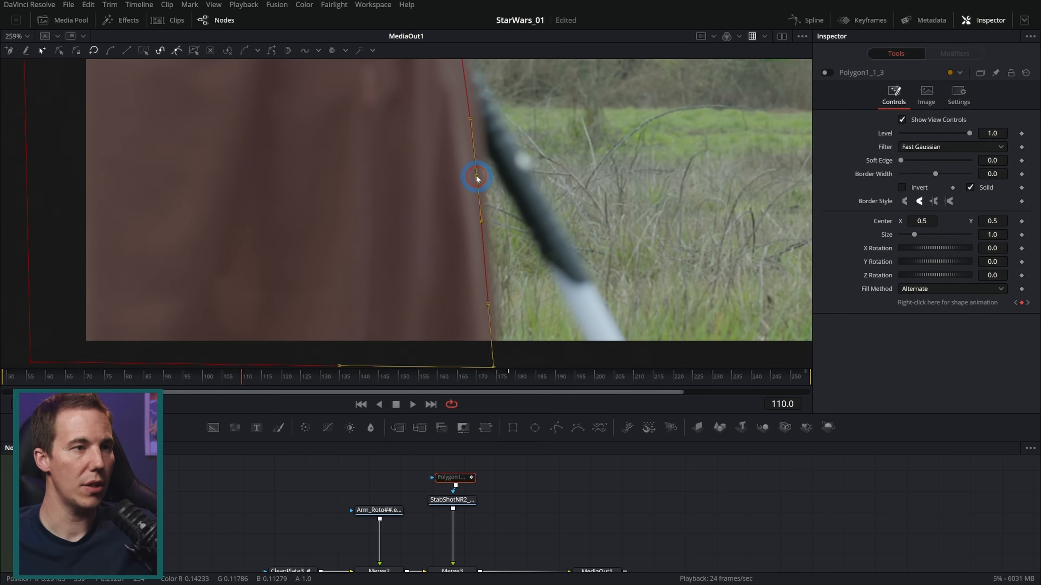
left_click_drag(238, 377, 117, 379)
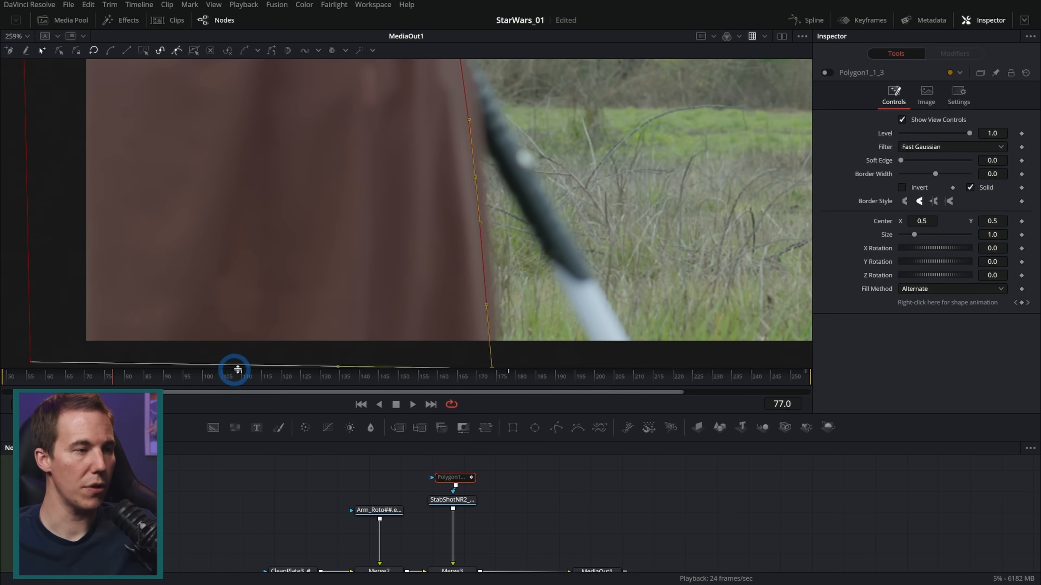
left_click_drag(474, 179, 478, 179)
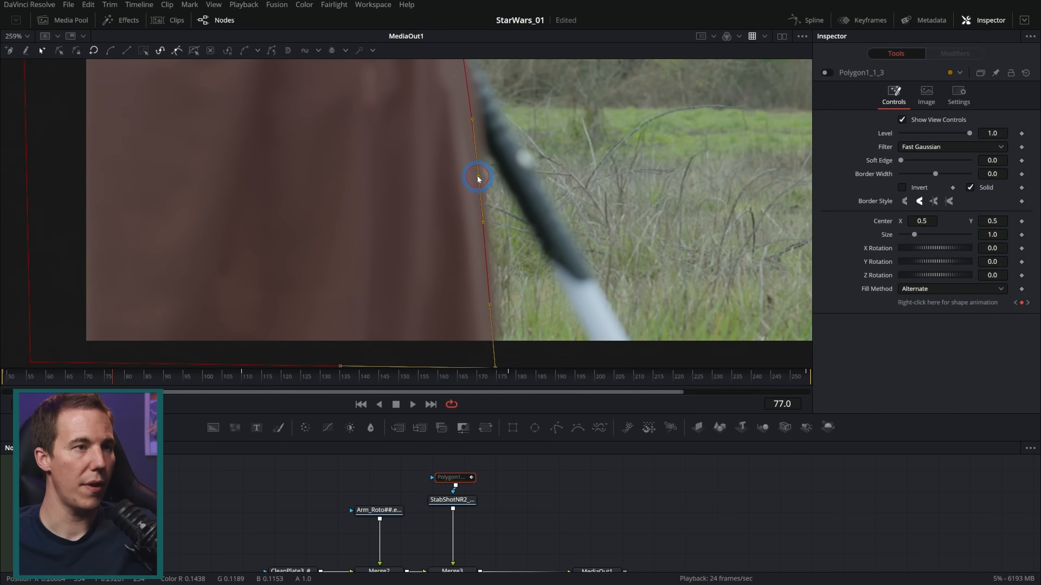
Adjust the mask points along the robe's edge at frame 77, and pull them inward to the blurred edge at frame 141
left_click_drag(547, 101, 556, 324)
left_click_drag(478, 103, 480, 103)
left_click_drag(284, 376, 366, 378)
left_click_drag(544, 230, 545, 202)
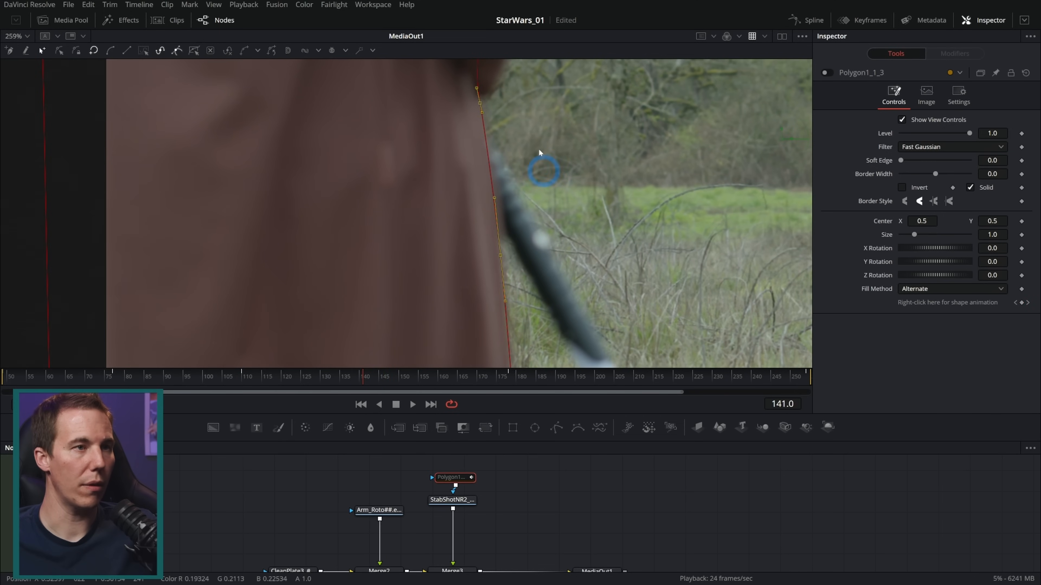
left_click_drag(481, 103, 473, 103)
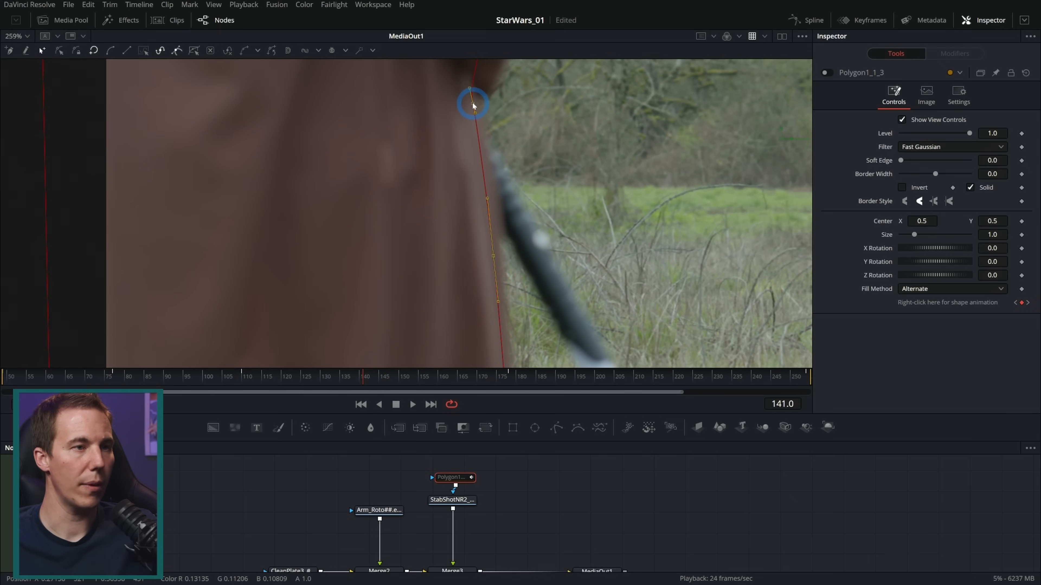
At frame 94, realign the mask points beside the saber hilt and down to the lower corner with the robe's edge
left_click_drag(545, 246, 546, 174)
left_click_drag(409, 376, 304, 378)
left_click(494, 264)
left_click(179, 374)
left_click(488, 207)
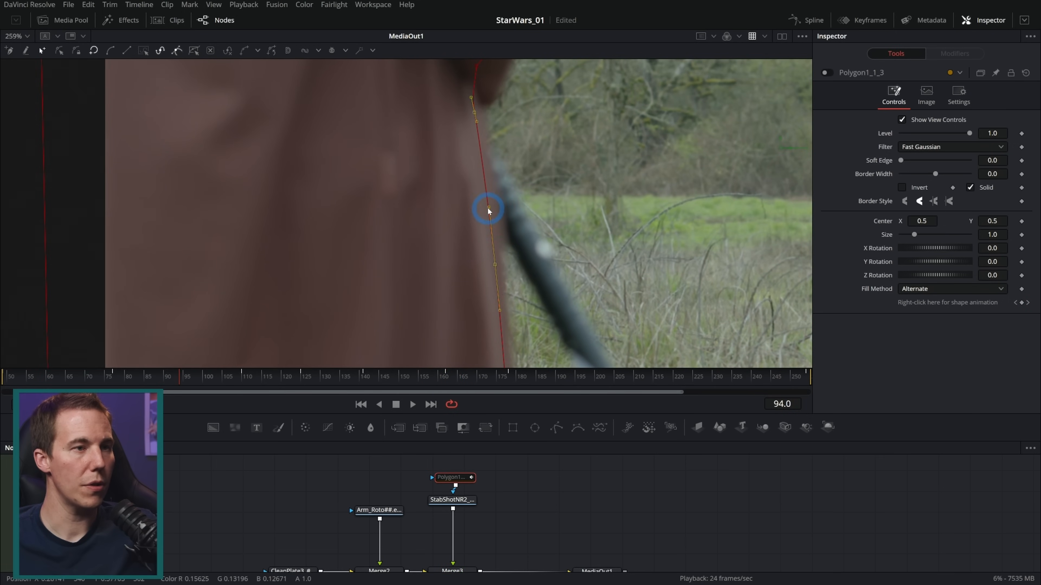
left_click_drag(554, 88, 407, 332)
scroll(505, 309, "down", 2)
left_click_drag(539, 220, 524, 185)
left_click_drag(516, 318, 430, 83)
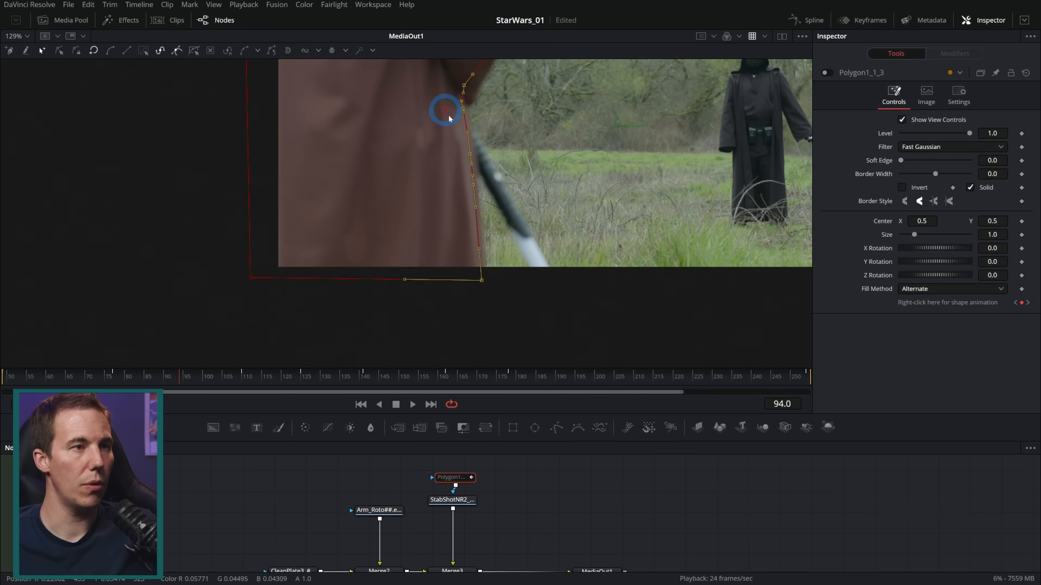
scroll(457, 118, "up", 2)
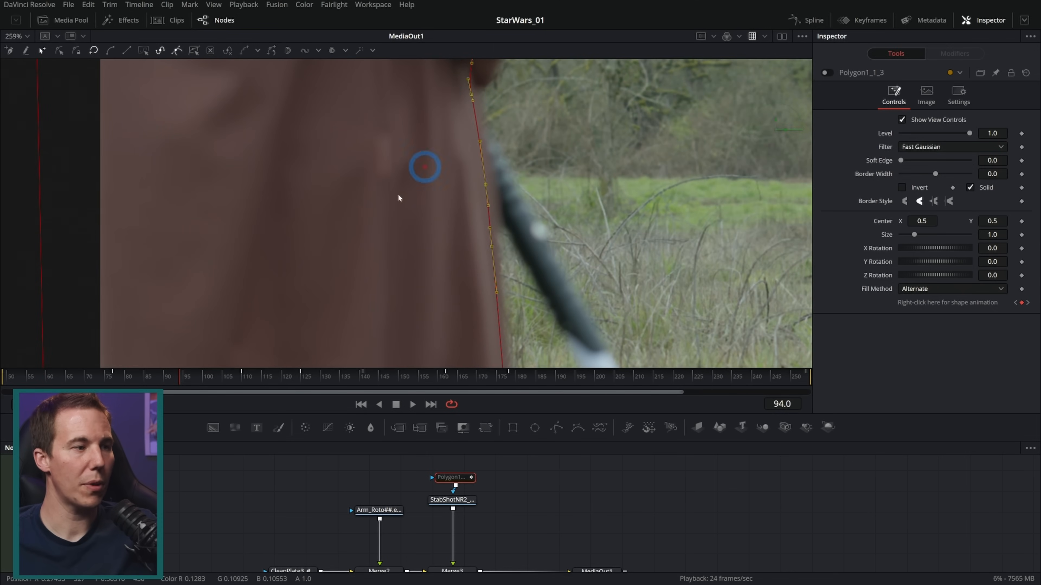
At frame 62, fine-tune the mask points beside the saber hilt to follow the blurred robe edge
left_click(54, 377)
left_click(477, 188)
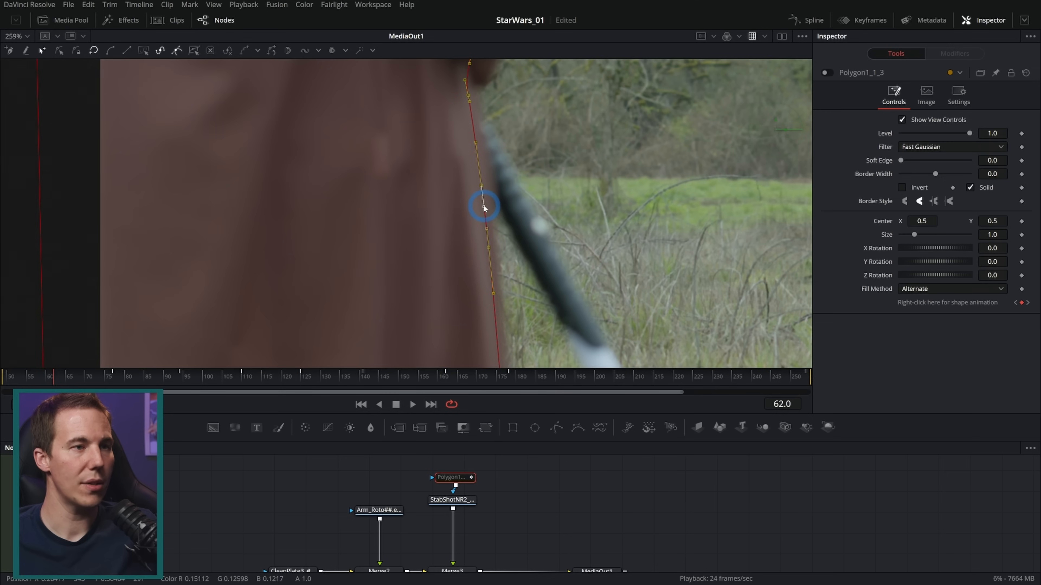
left_click_drag(480, 187, 482, 188)
At frame 215, refine the mask points below the sleeve so the outline follows the robe's edge
left_click_drag(490, 376, 652, 380)
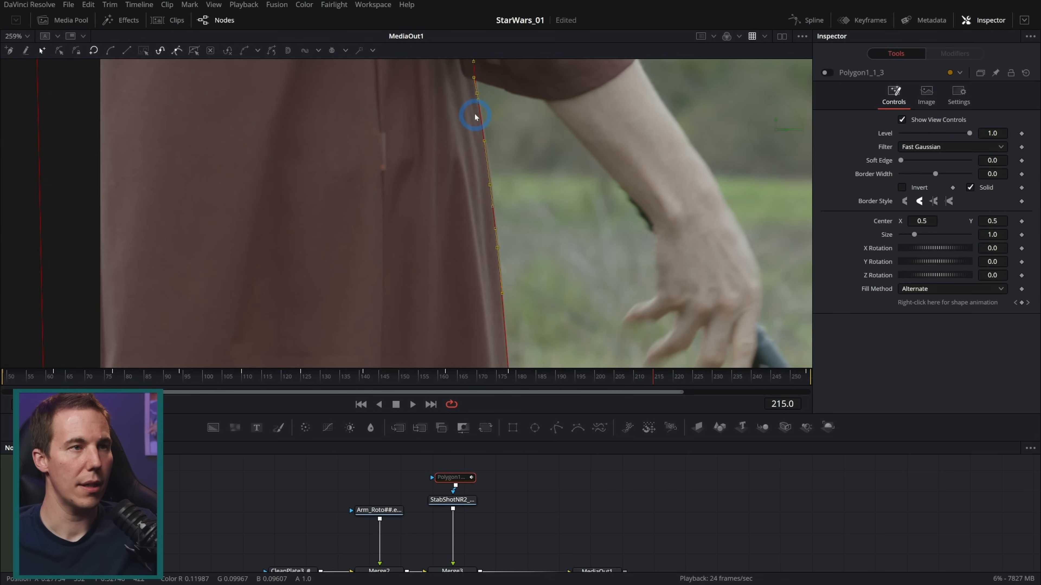
scroll(479, 112, "up", 2)
left_click_drag(477, 88, 477, 88)
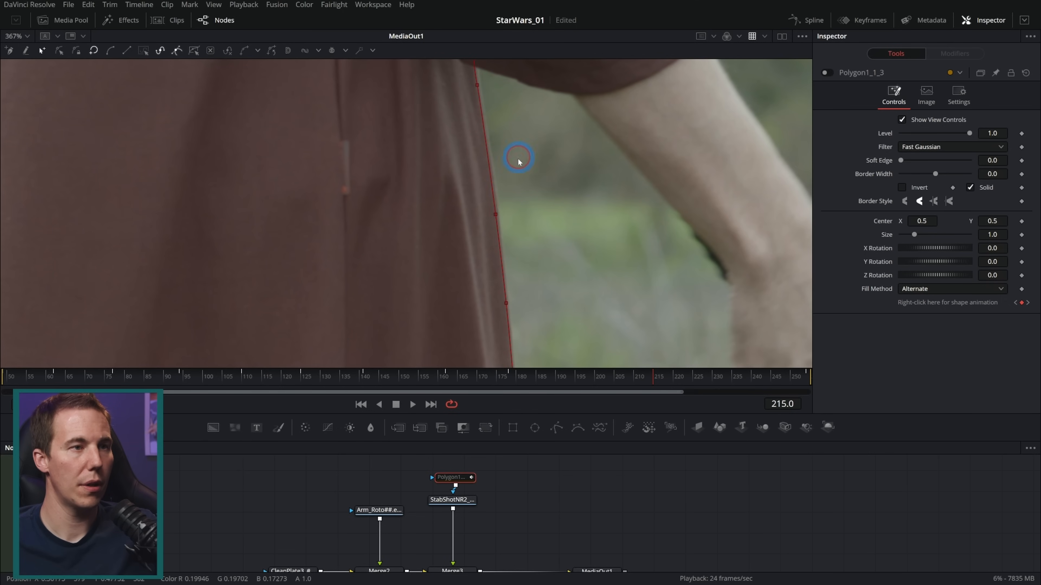
left_click(496, 214)
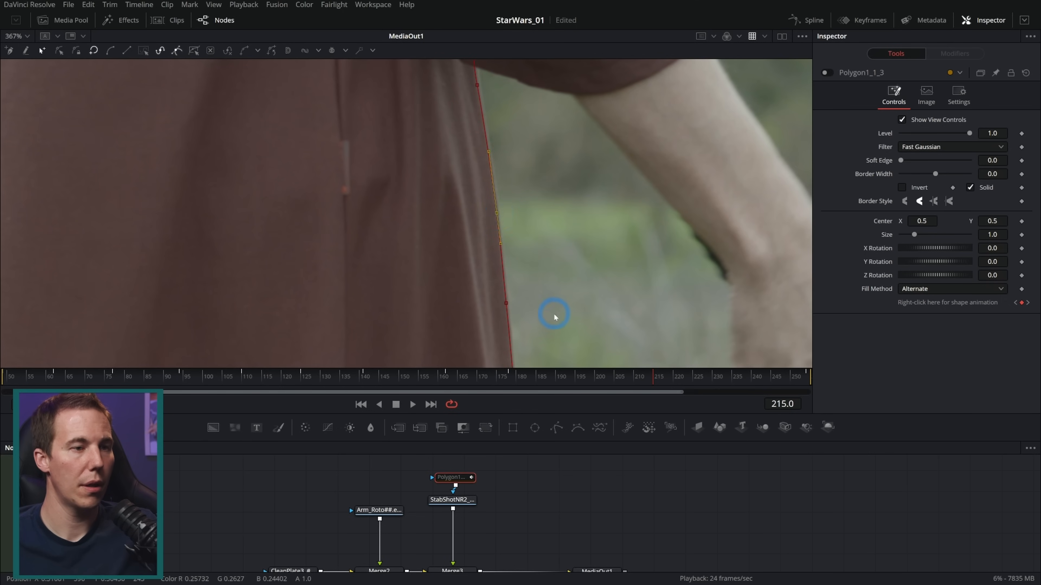
scroll(537, 194, "down", 5)
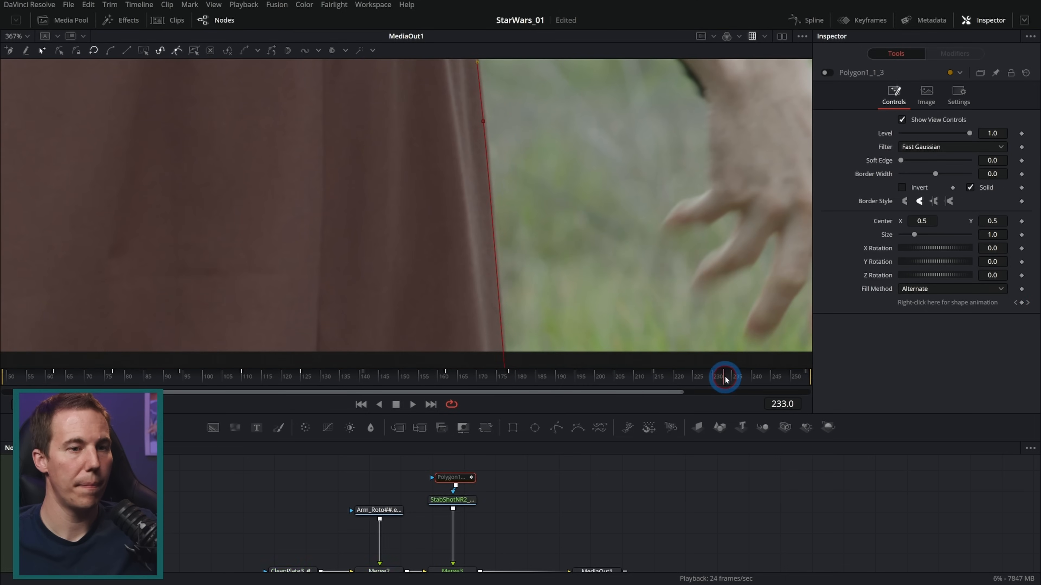
At frame 234, move the mask point midway down the skirt onto the robe's edge
left_click_drag(723, 377, 727, 376)
scroll(640, 314, "up", 3)
scroll(561, 234, "up", 2)
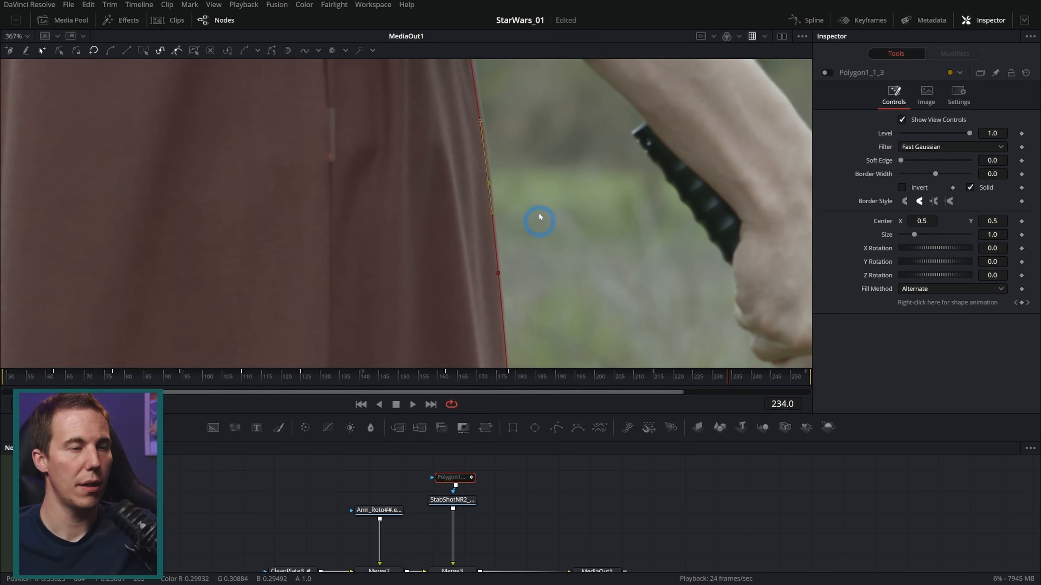
scroll(514, 201, "down", 3)
left_click_drag(561, 98, 446, 372)
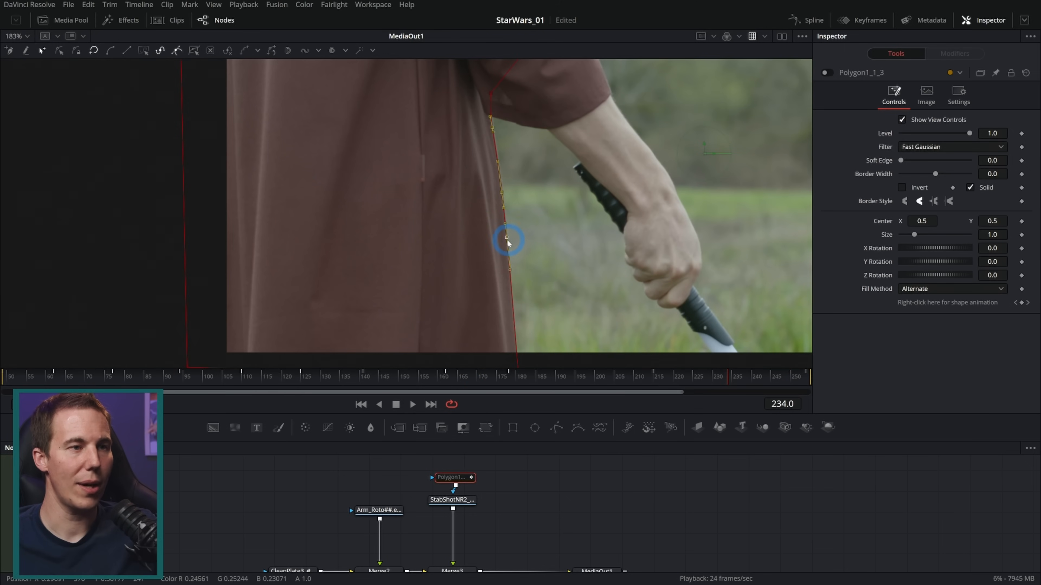
left_click_drag(507, 238, 508, 237)
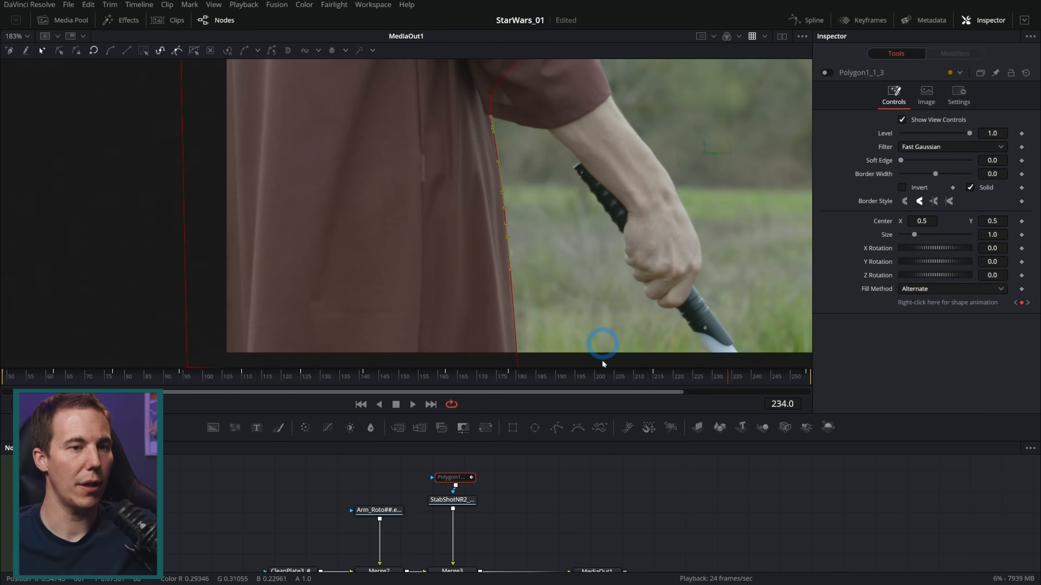
At frame 200, nudge the mask point next to the top of the saber hilt onto the robe's edge
left_click_drag(599, 383, 598, 376)
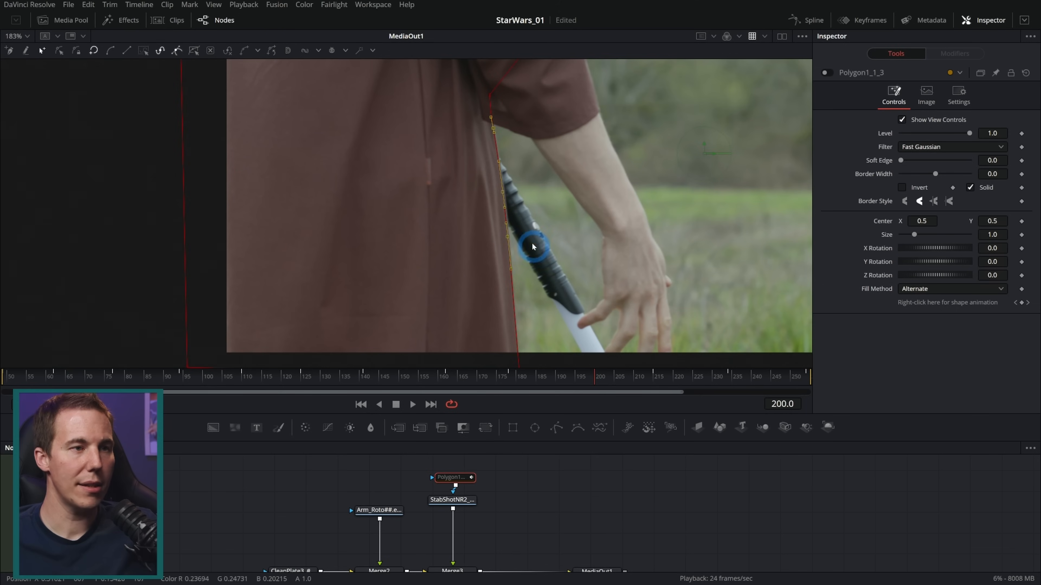
scroll(531, 242, "up", 5)
left_click_drag(495, 171, 497, 171)
scroll(550, 234, "down", 3)
left_click_drag(562, 271, 534, 224)
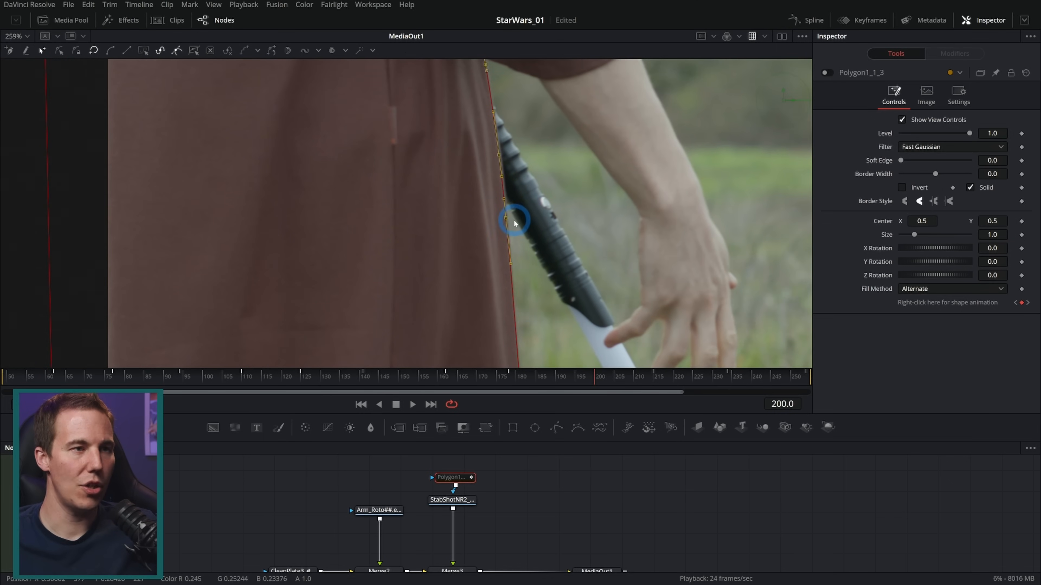
Realign the mask points along the robe's edge at frames 190 and 224
left_click_drag(689, 376, 555, 377)
left_click(504, 220)
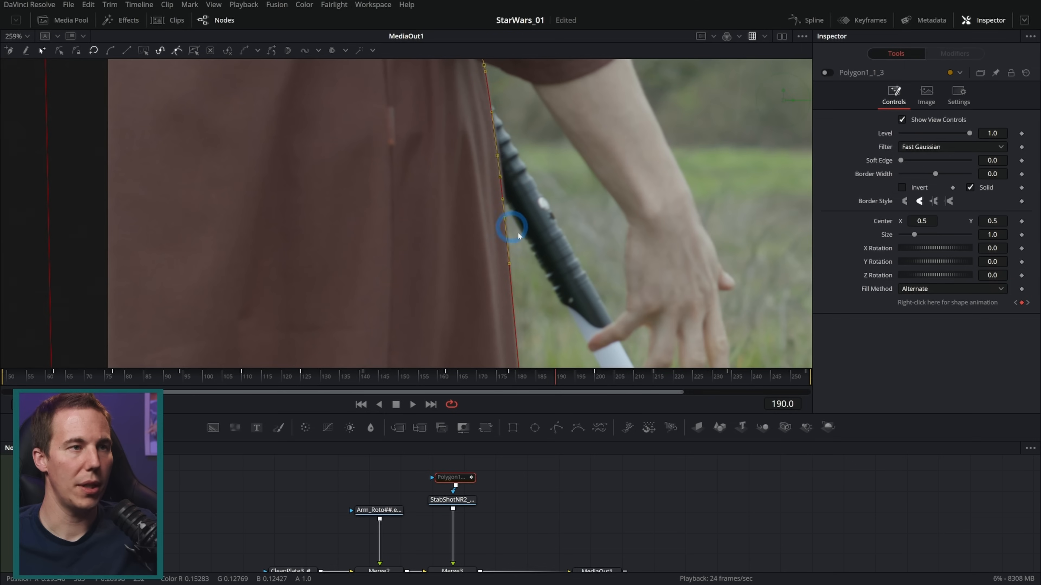
left_click_drag(688, 376, 692, 376)
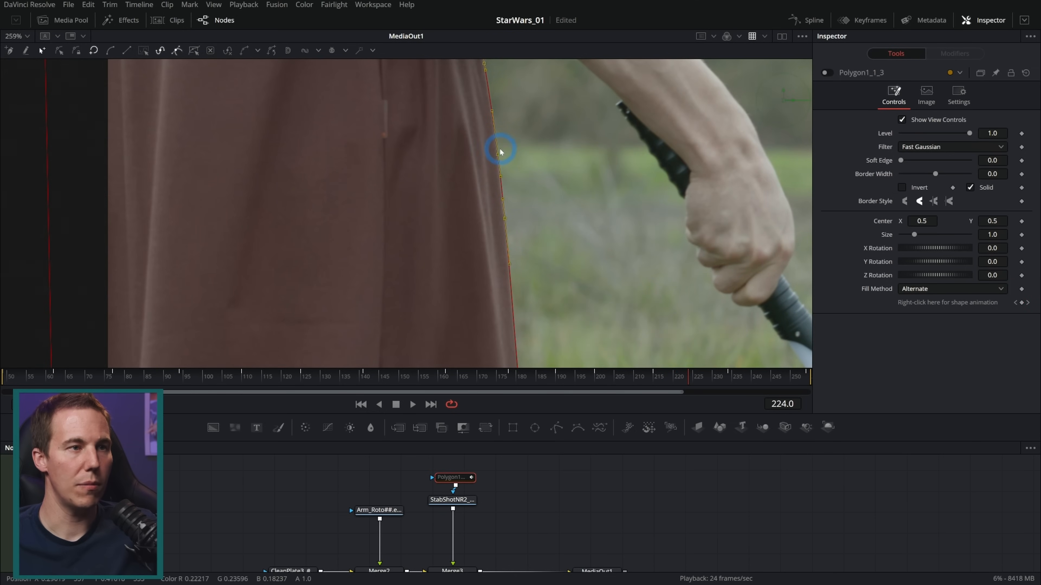
left_click_drag(497, 151, 495, 157)
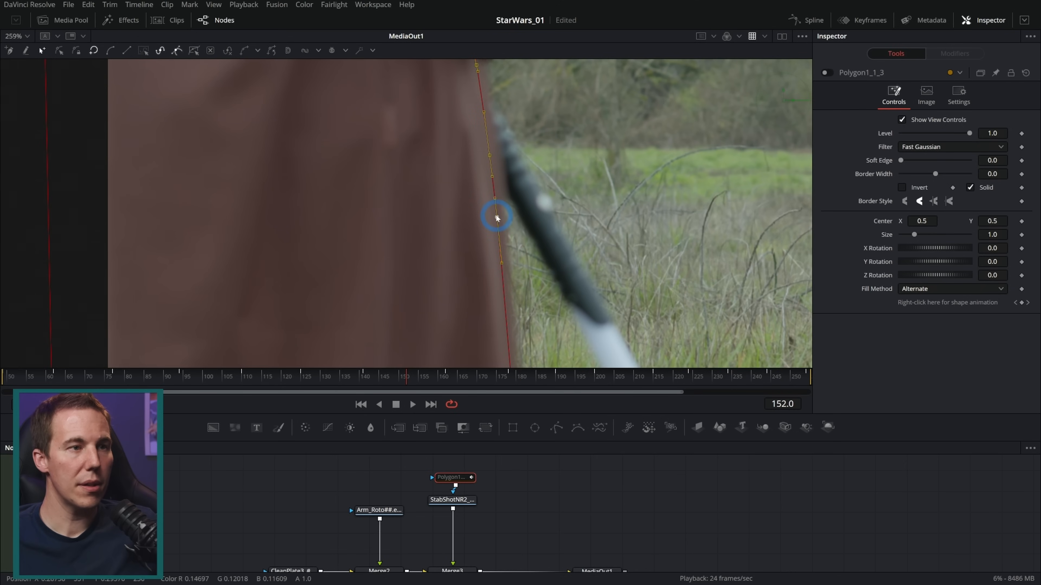
left_click_drag(496, 217, 498, 217)
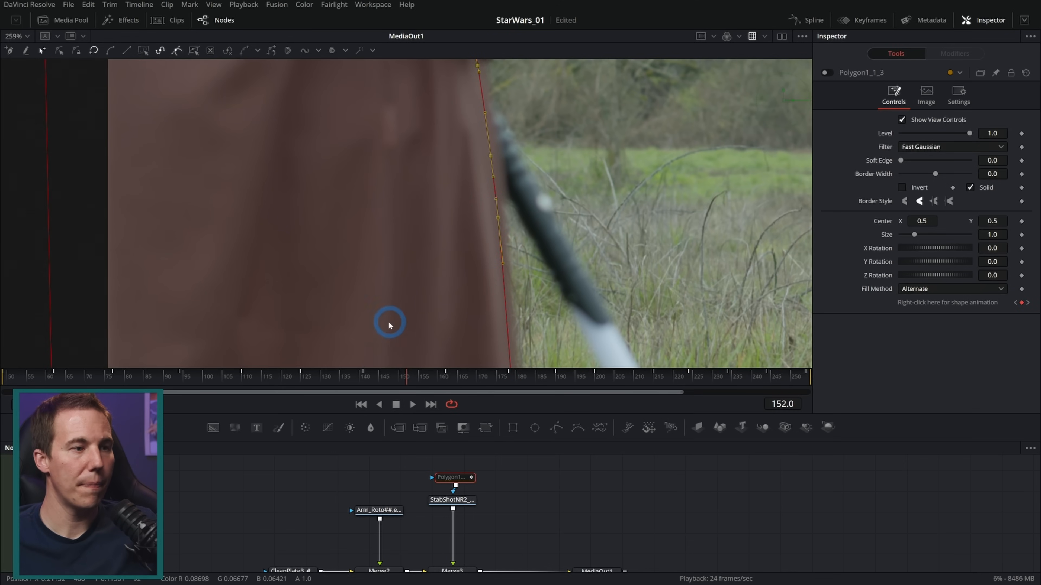
Re-enable the polygon mask, select MediaOut1 and play back the composite from frame 120 to check the robe's edge
left_click(281, 376)
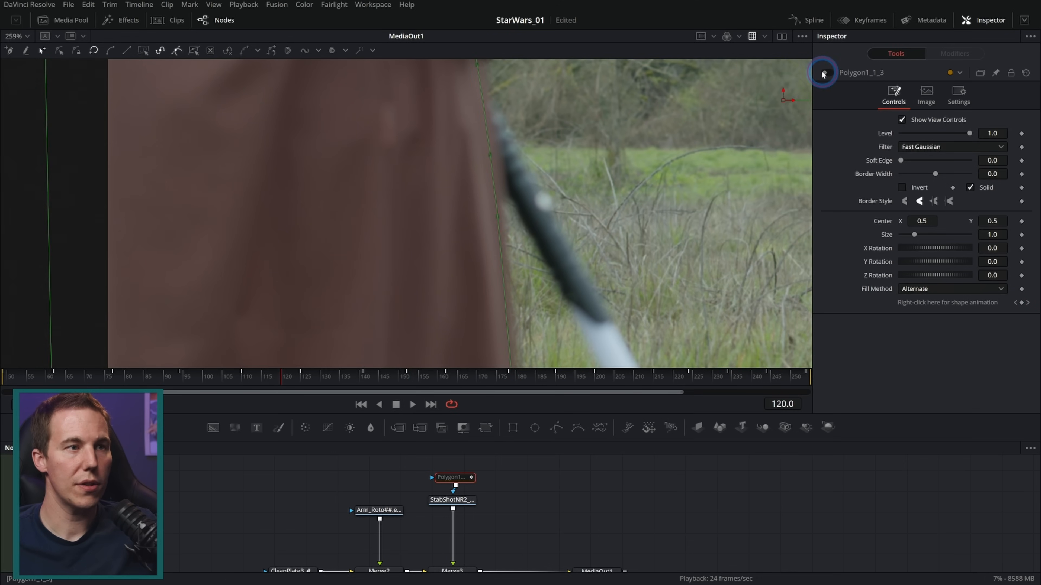
left_click(824, 73)
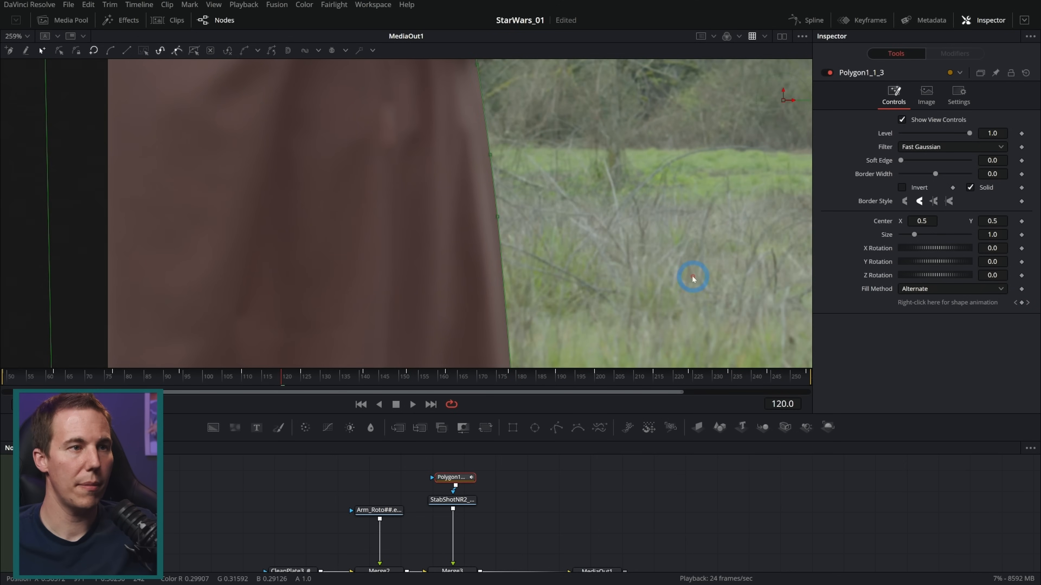
left_click_drag(595, 546, 574, 527)
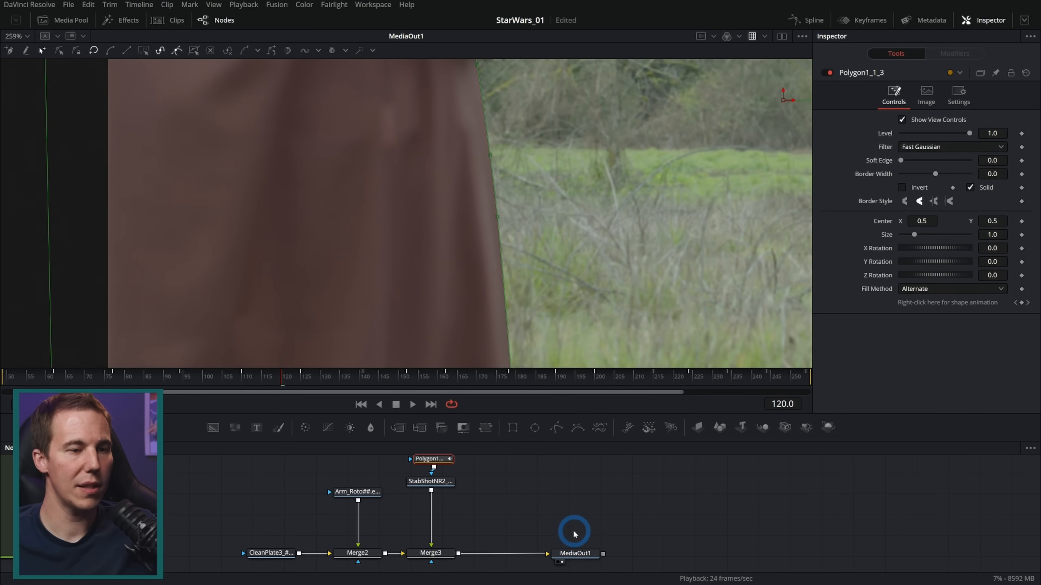
left_click(574, 553)
scroll(581, 279, "down", 4)
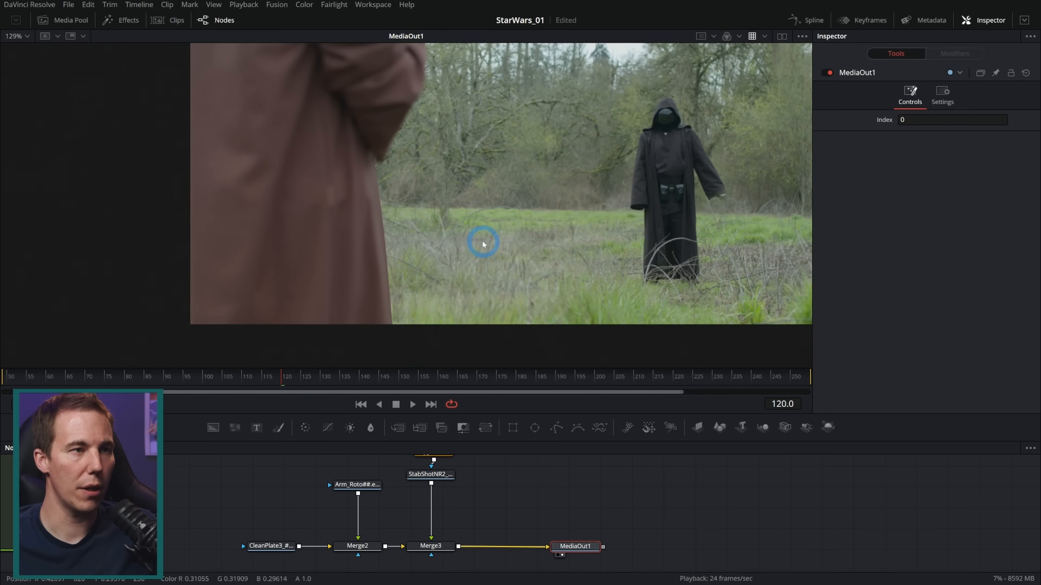
scroll(459, 242, "up", 2)
scroll(430, 233, "up", 2)
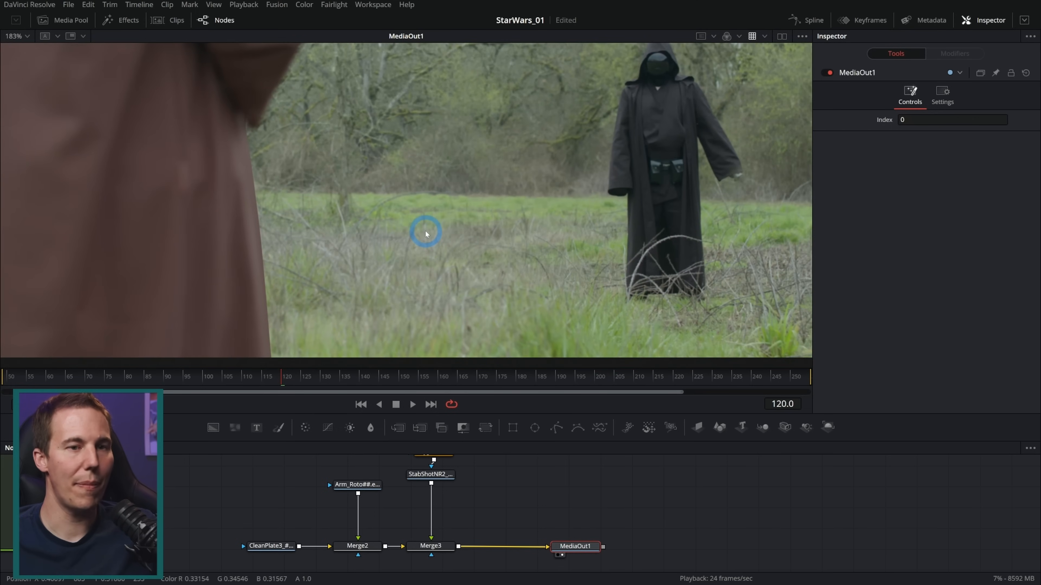
left_click(411, 403)
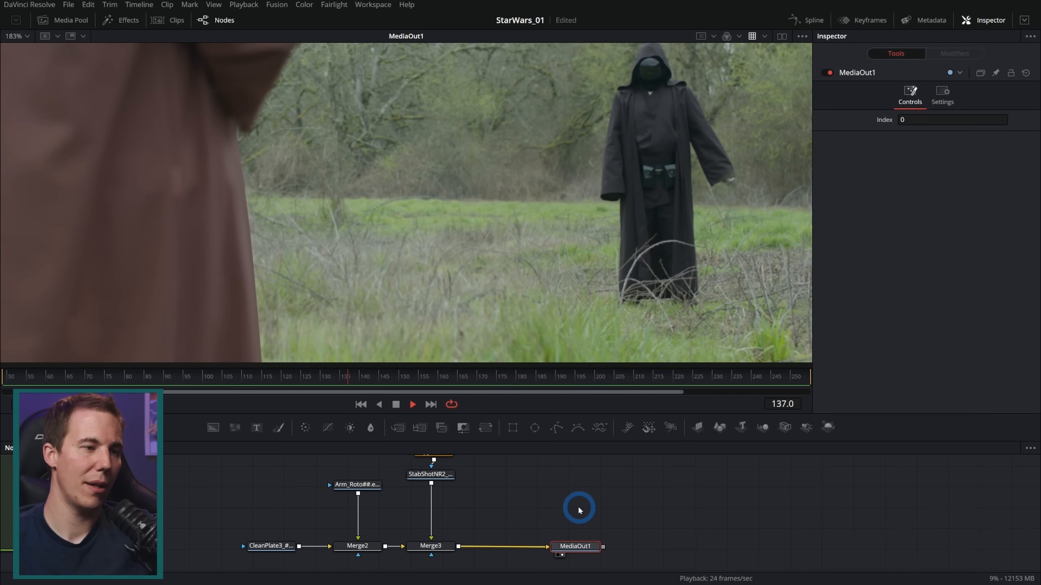
left_click(395, 404)
Keyframe the polygon mask's Soft Edge at frame 190 with a value of 0.0023
left_click_drag(458, 477, 462, 500)
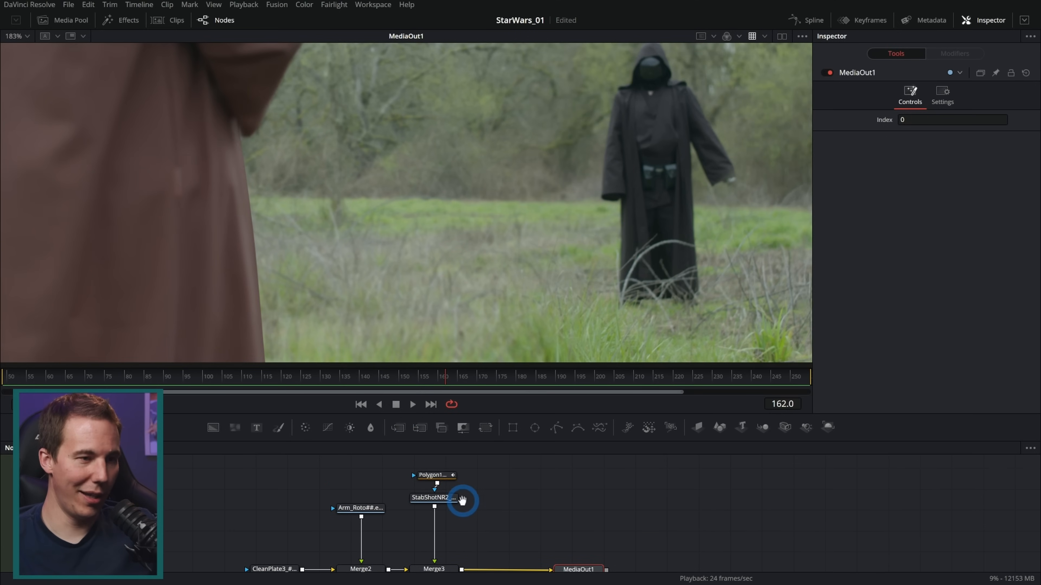
left_click(430, 476)
left_click(546, 377)
left_click_drag(545, 377, 565, 377)
scroll(267, 158, "up", 5)
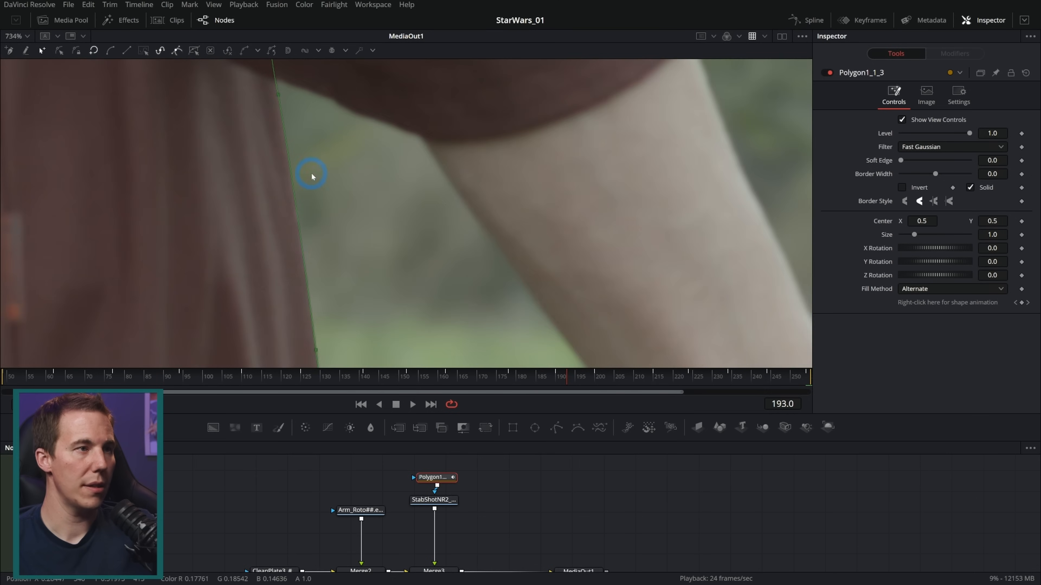
left_click_drag(588, 375, 558, 367)
left_click(782, 286)
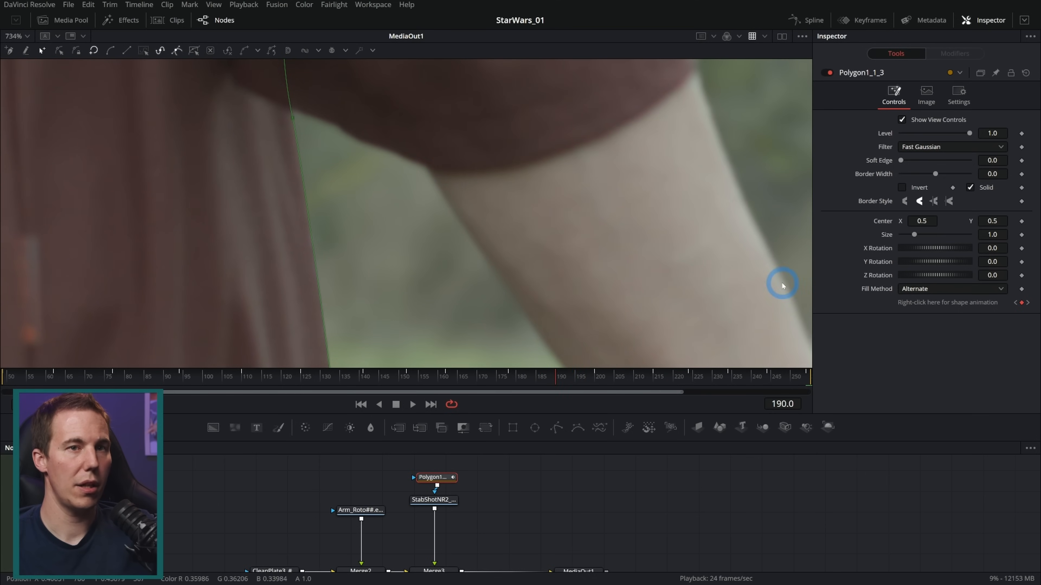
left_click(1021, 160)
left_click_drag(902, 168, 906, 163)
left_click_drag(998, 160, 956, 165)
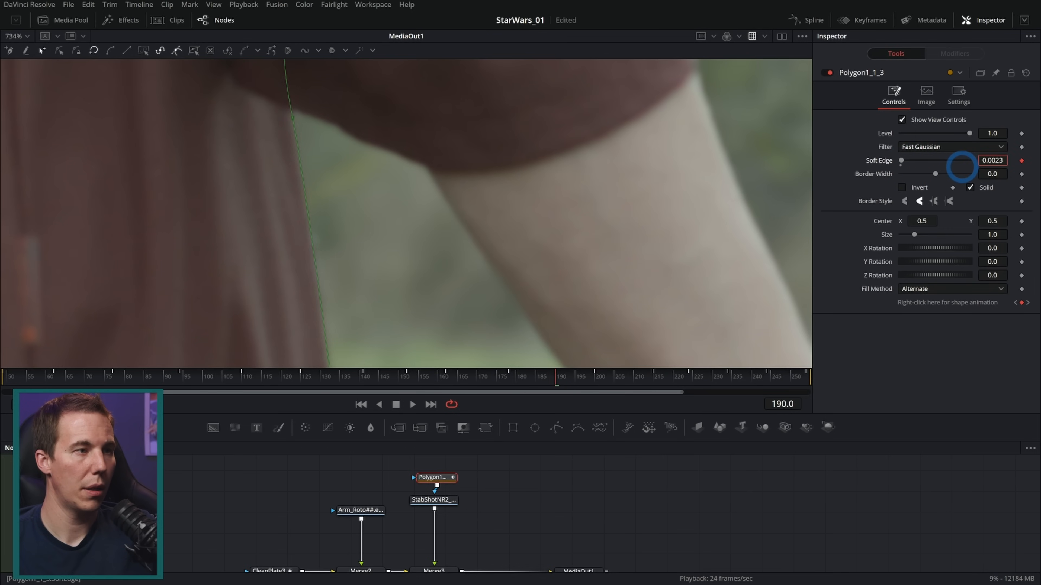
left_click(554, 482)
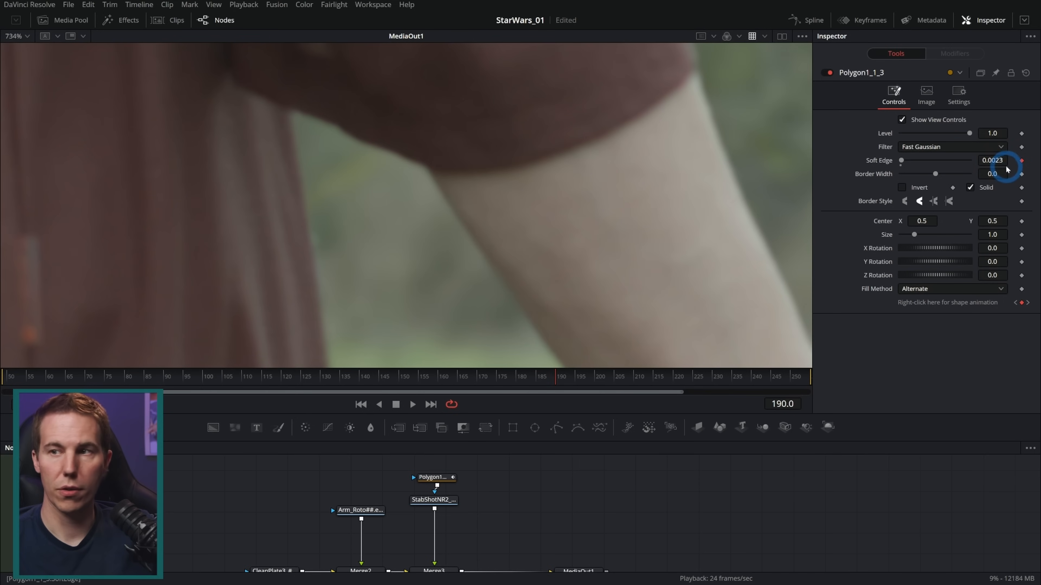
Set the mask's Soft Edge to 0.006 at frame 133 and check the softened robe edge through frame 168
left_click_drag(552, 380, 340, 382)
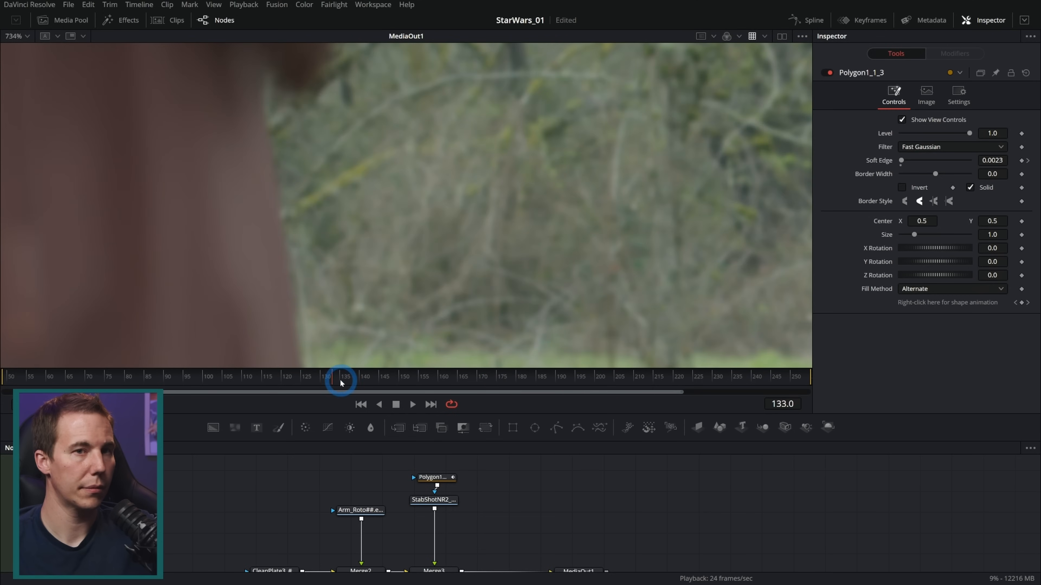
left_click_drag(991, 160, 1011, 160)
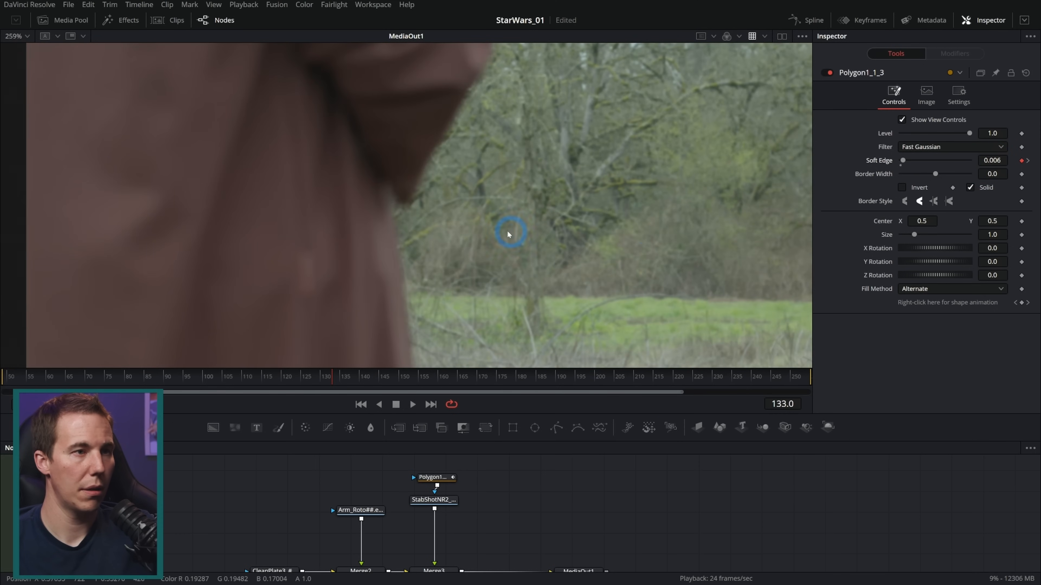
scroll(498, 232, "down", 1)
scroll(434, 226, "up", 2)
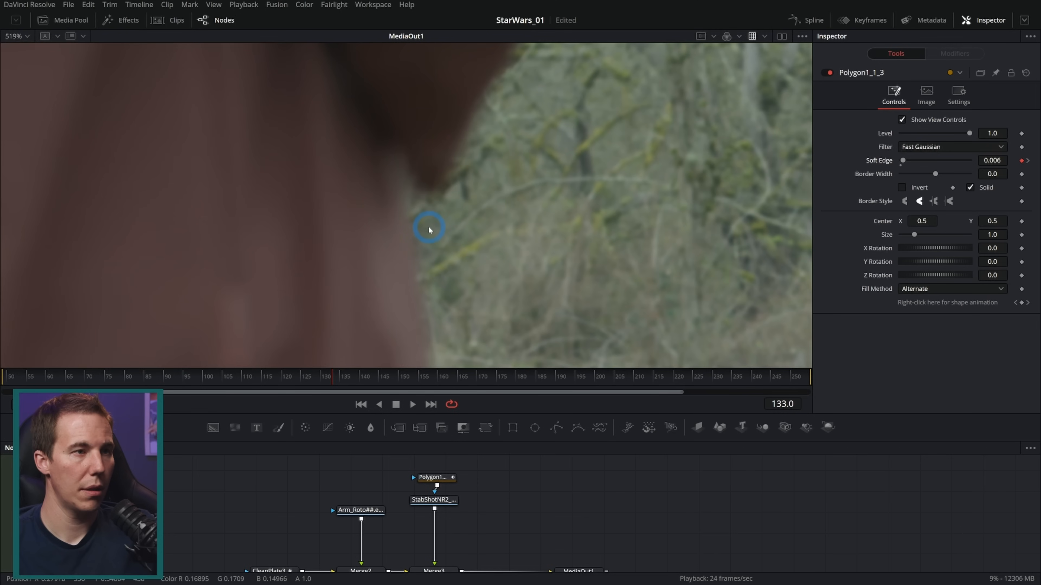
left_click_drag(548, 252, 495, 249)
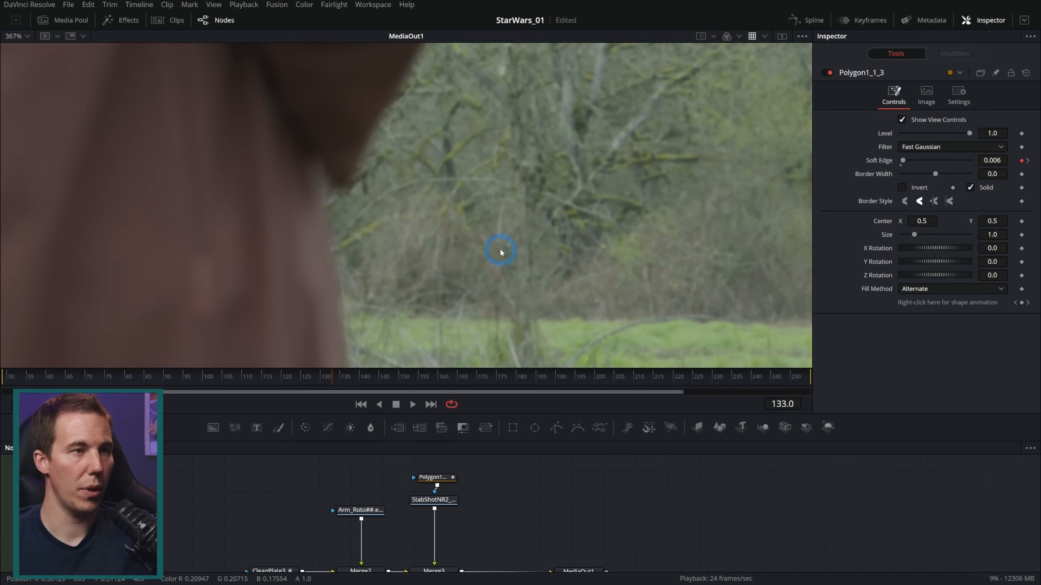
left_click(434, 478)
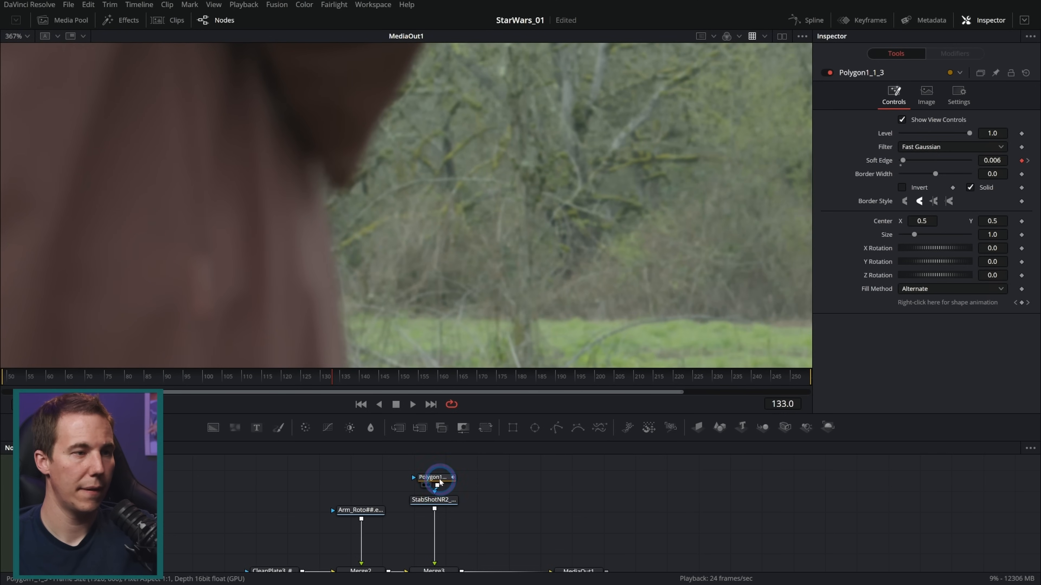
left_click_drag(333, 381, 469, 379)
left_click(530, 500)
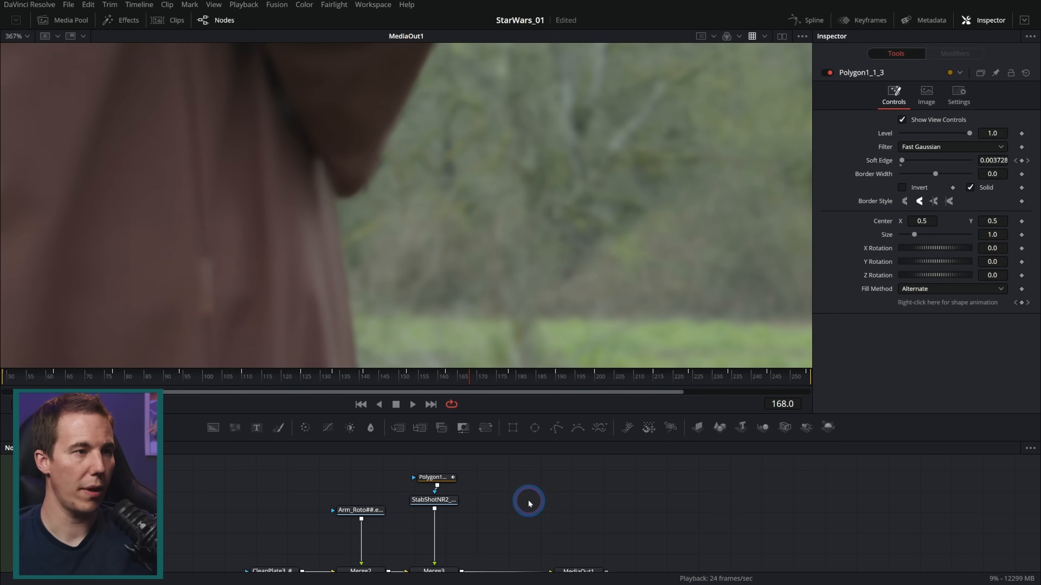
Inspect the softened robe edge at frame 168, and play back the composite to check the edge in motion
scroll(378, 197, "up", 2)
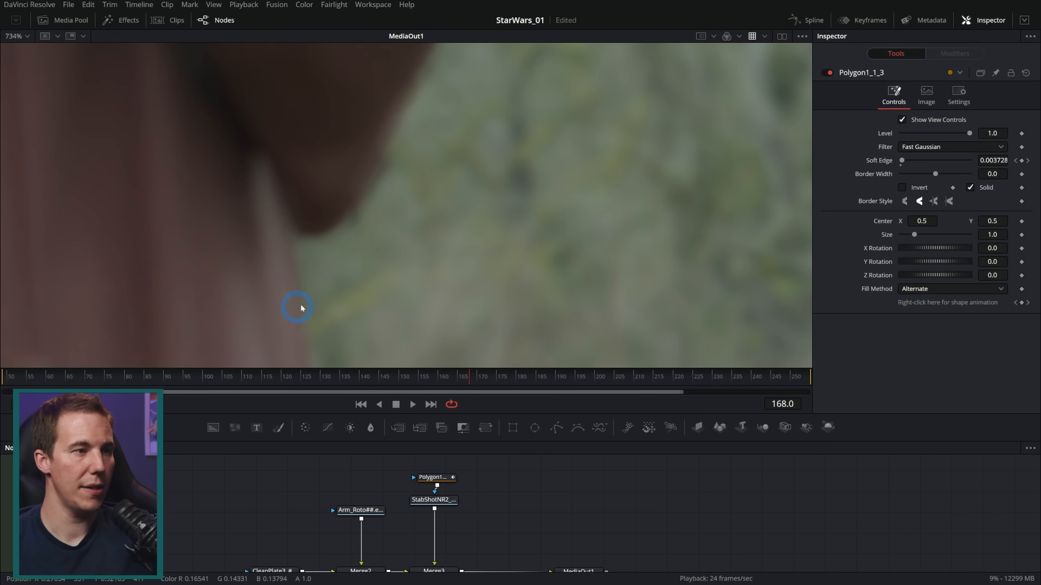
scroll(301, 307, "down", 5)
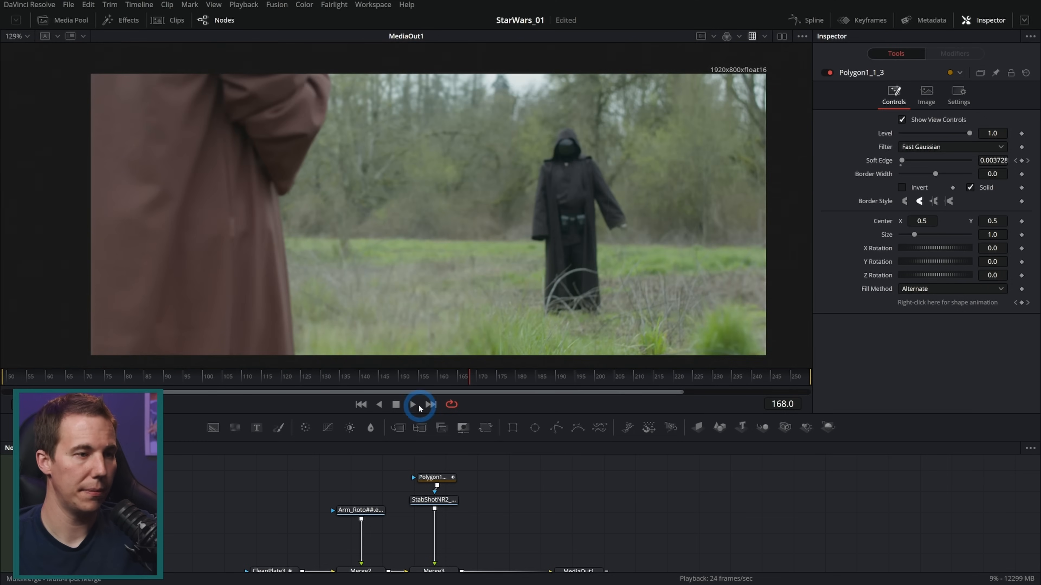
left_click(417, 405)
left_click(491, 518)
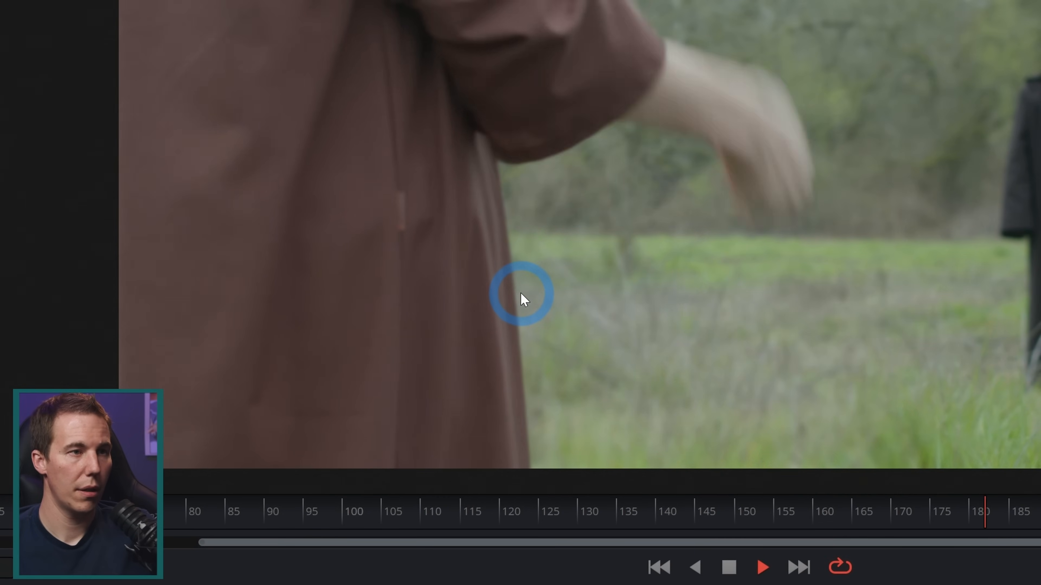
key("space")
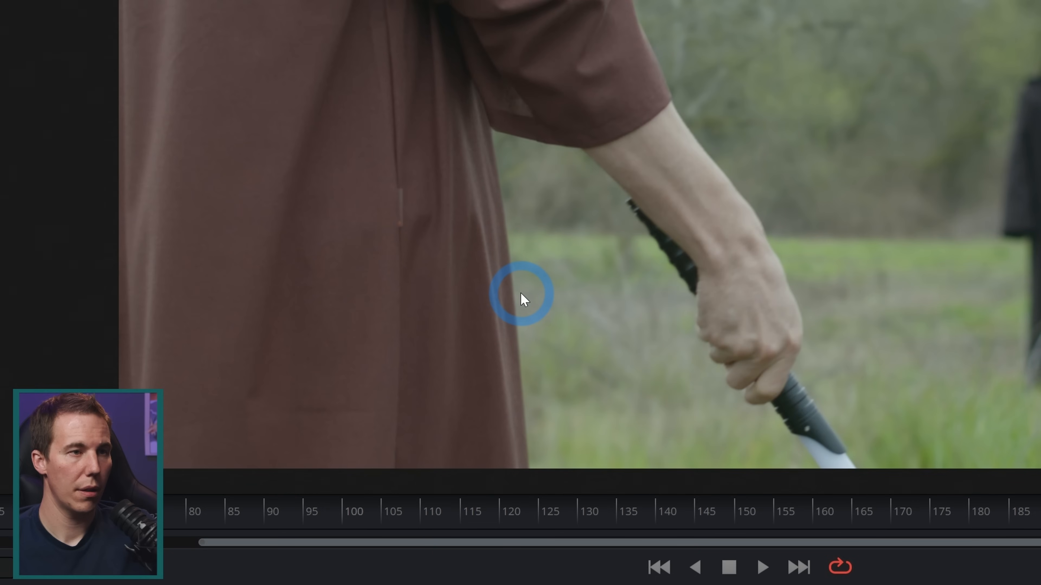
Step through individual frames around frame 207 to examine the robe's edge beside the lowered arm
key("Left")
key("Left")
key("Left")
key("Left")
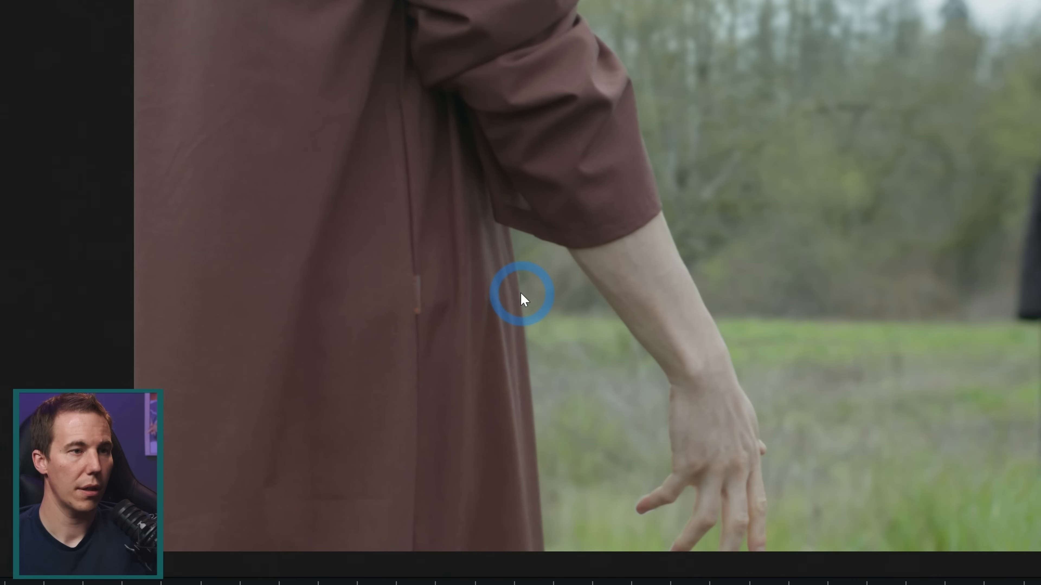
key("Left")
key("Left")
key("Left")
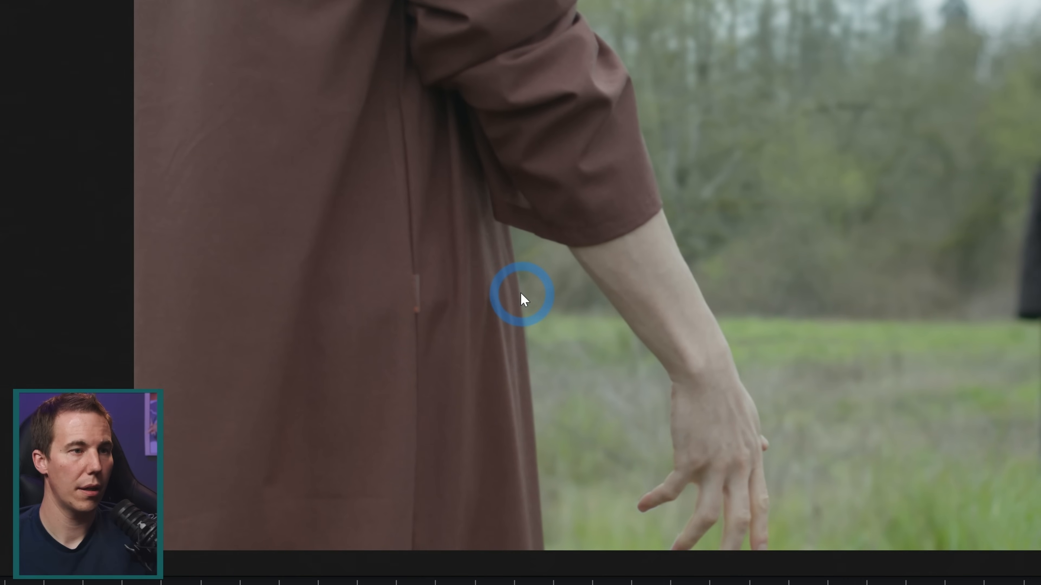
key("Right")
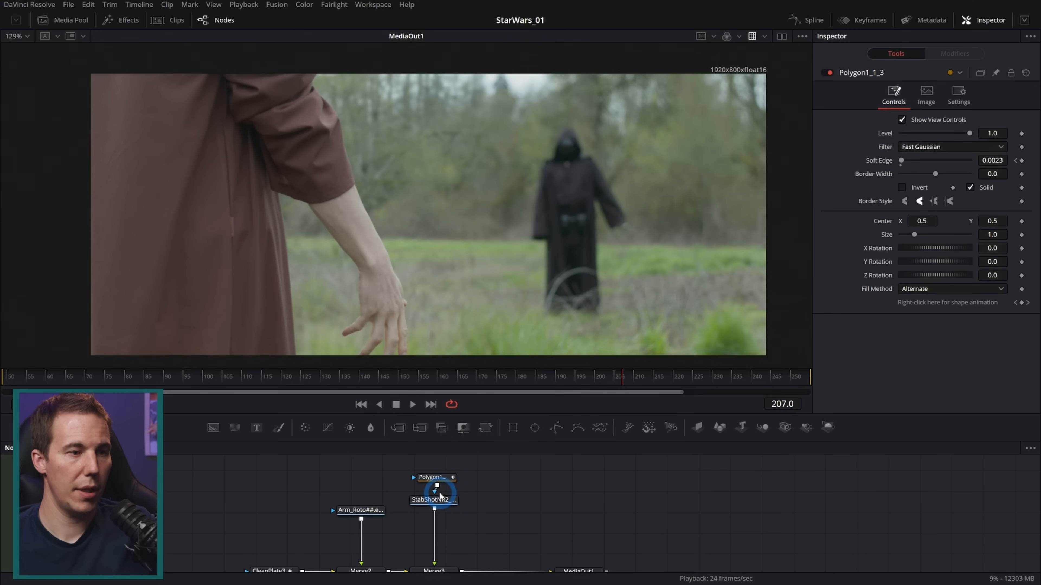
Set the robe polygon mask's Border Width to -0.0018 while checking its edge at frame 207
left_click(440, 479)
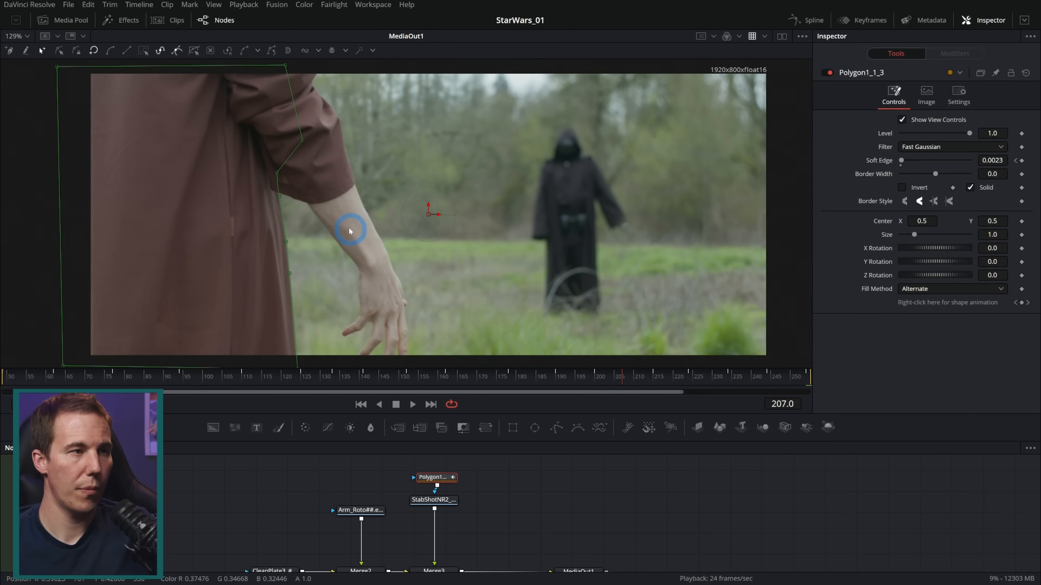
scroll(361, 222, "up", 7)
scroll(389, 213, "up", 5)
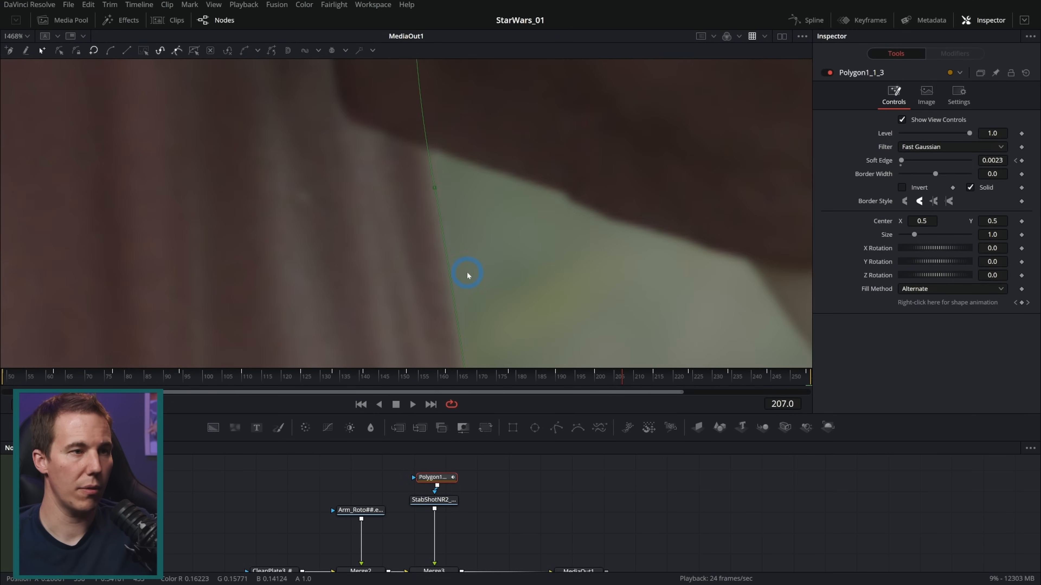
scroll(442, 181, "down", 2)
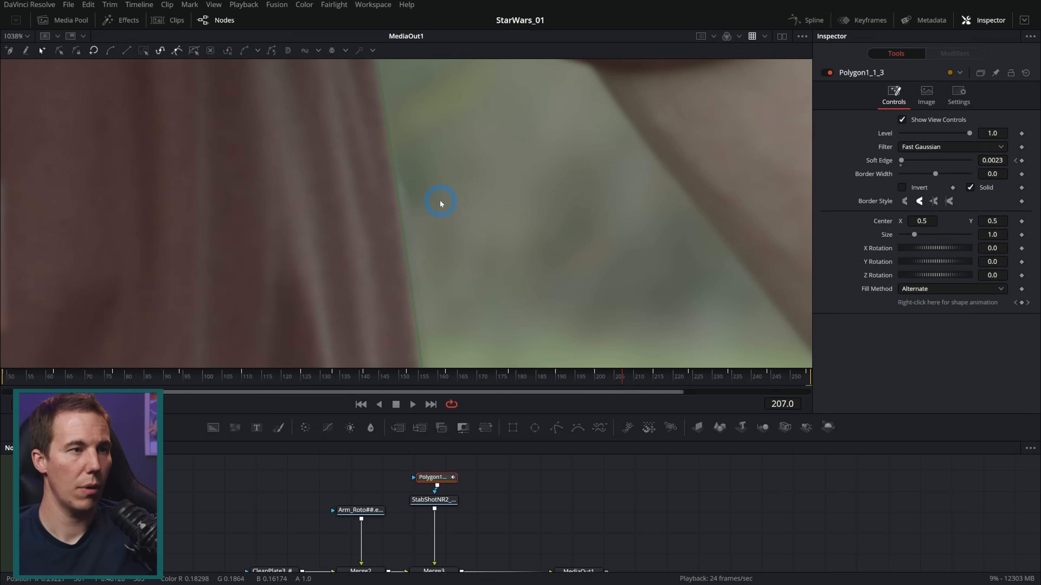
left_click_drag(998, 174, 994, 175)
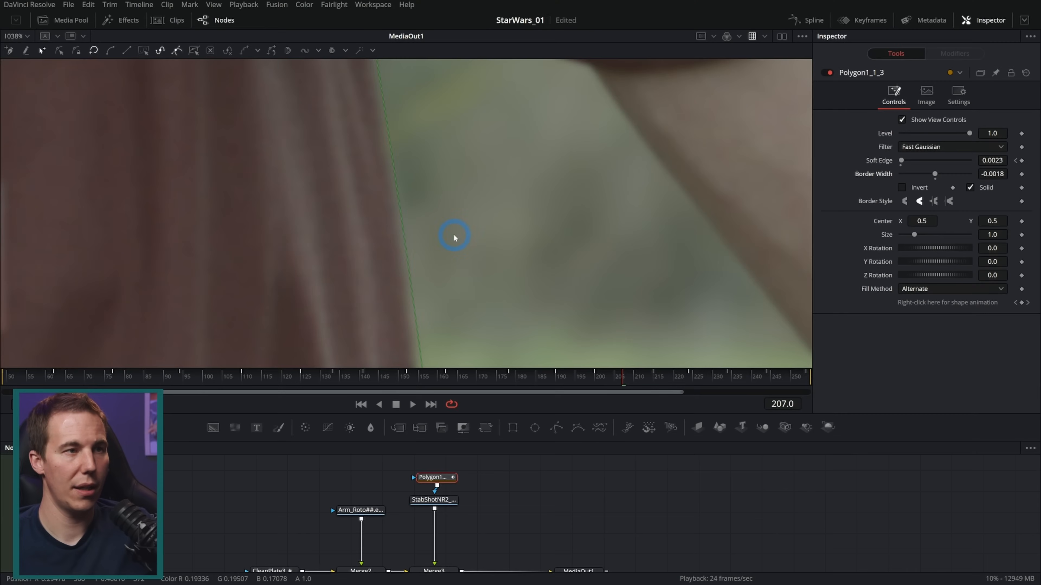
Play back the full composite to check the robe's edge with the tightened mask
scroll(575, 300, "down", 4)
left_click_drag(671, 378, 600, 365)
left_click(503, 499)
left_click(412, 404)
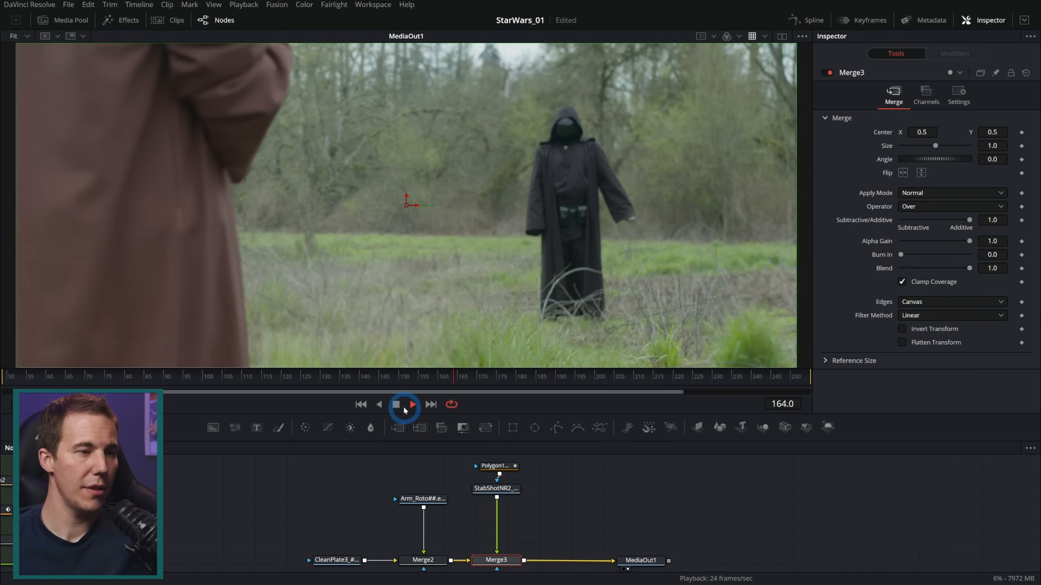
left_click(397, 405)
Examine the dark remnant around the thumb at frame 209 by toggling the Arm_Roto loader off and on
left_click_drag(486, 379, 632, 383)
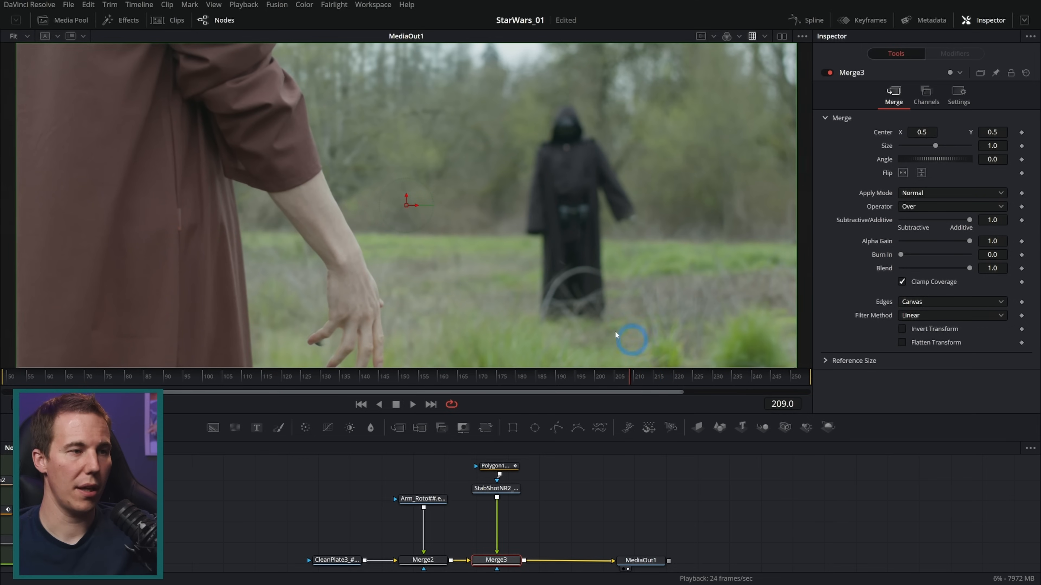
left_click_drag(488, 313, 560, 274)
scroll(393, 308, "up", 5)
left_click_drag(393, 308, 515, 272)
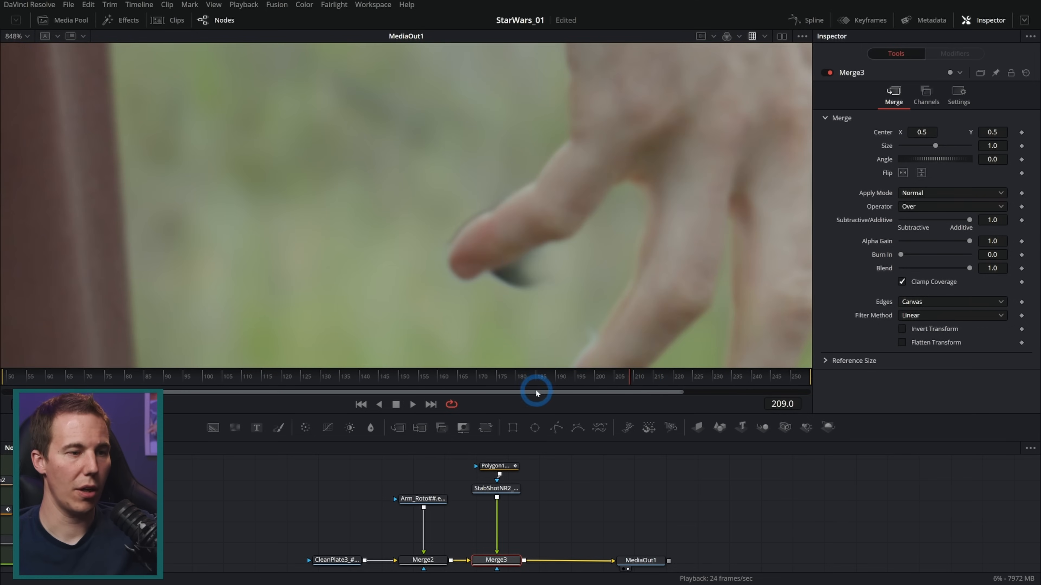
left_click(430, 498)
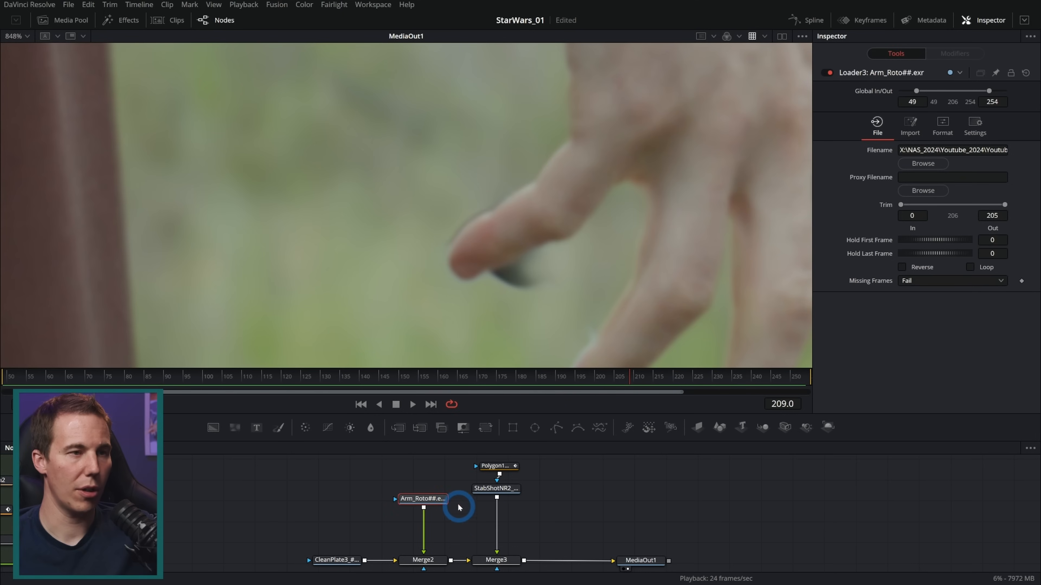
left_click(829, 73)
left_click(830, 73)
left_click(830, 73)
left_click(829, 73)
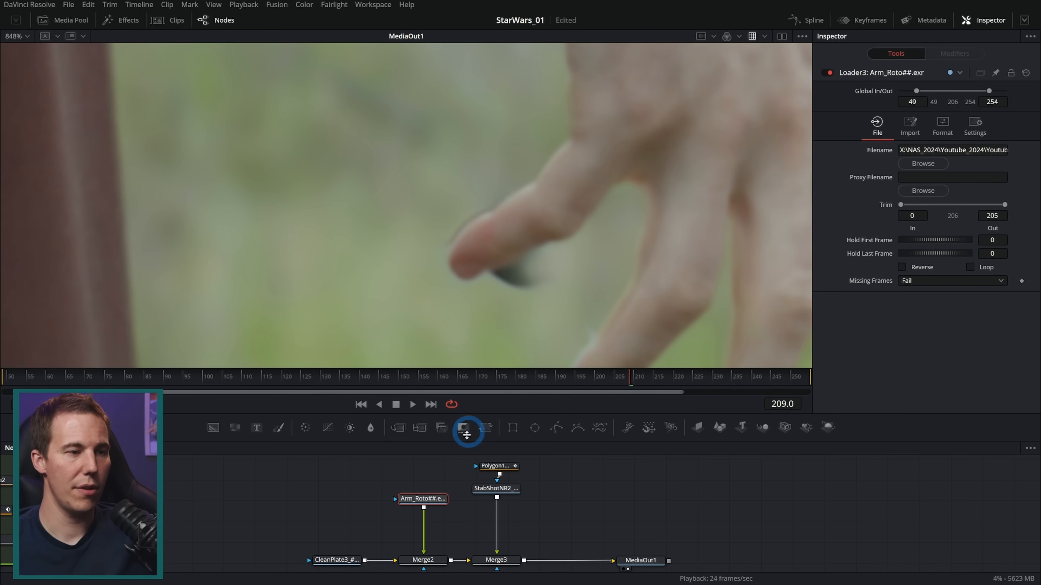
Reposition the Arm_Roto loader, display it in the viewer, and attach a Mask Paint node as its mask
left_click_drag(448, 476, 409, 488)
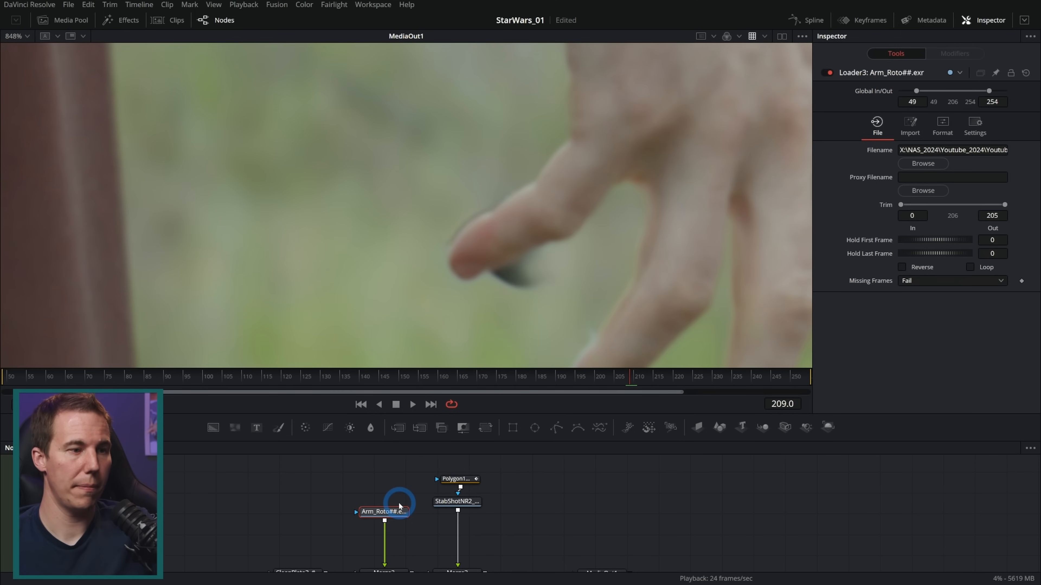
left_click_drag(398, 502, 398, 488)
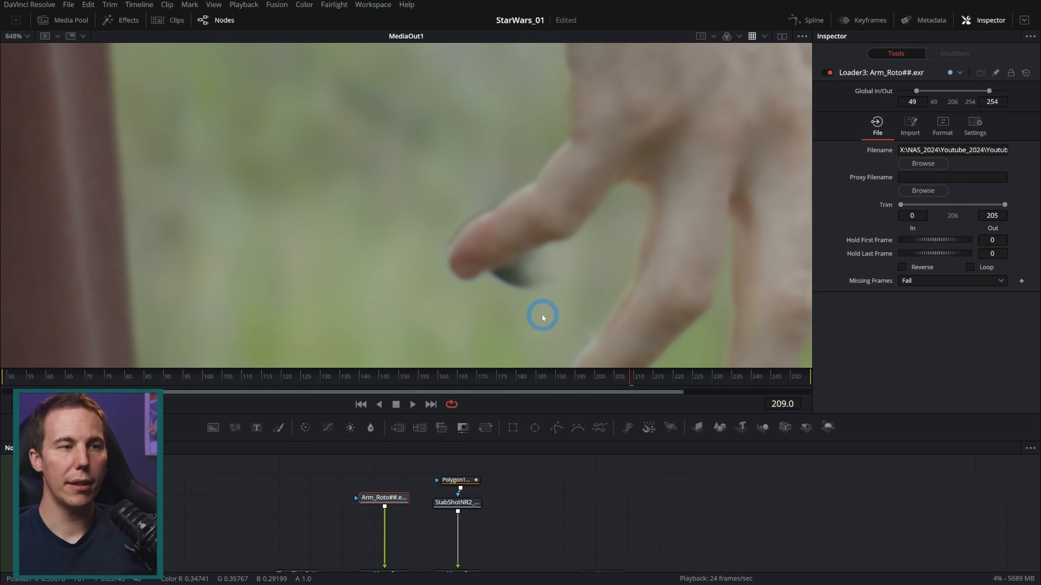
key("2")
scroll(578, 287, "down", 1)
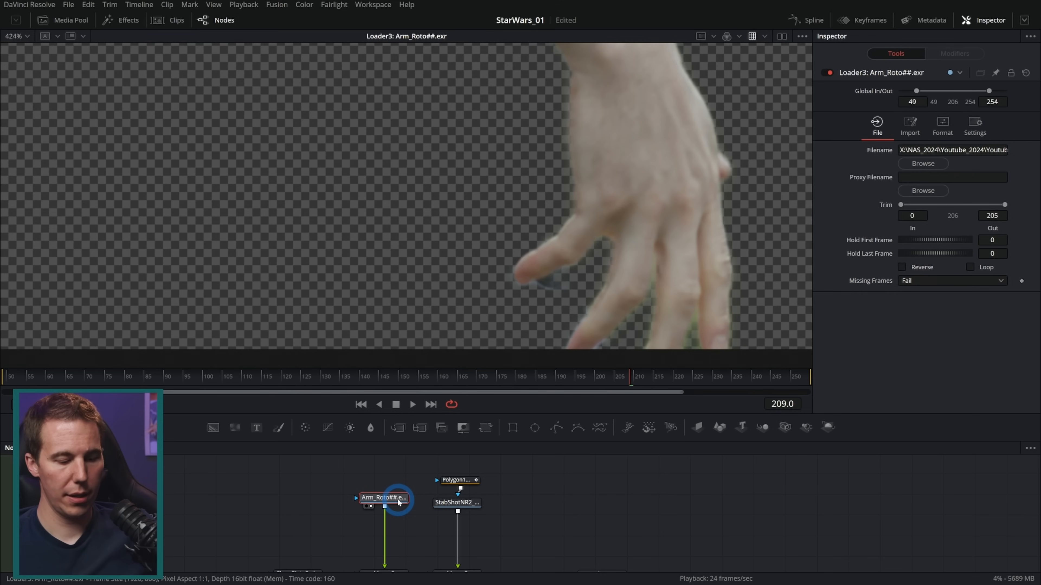
key("shift+space")
type("paintmask pa")
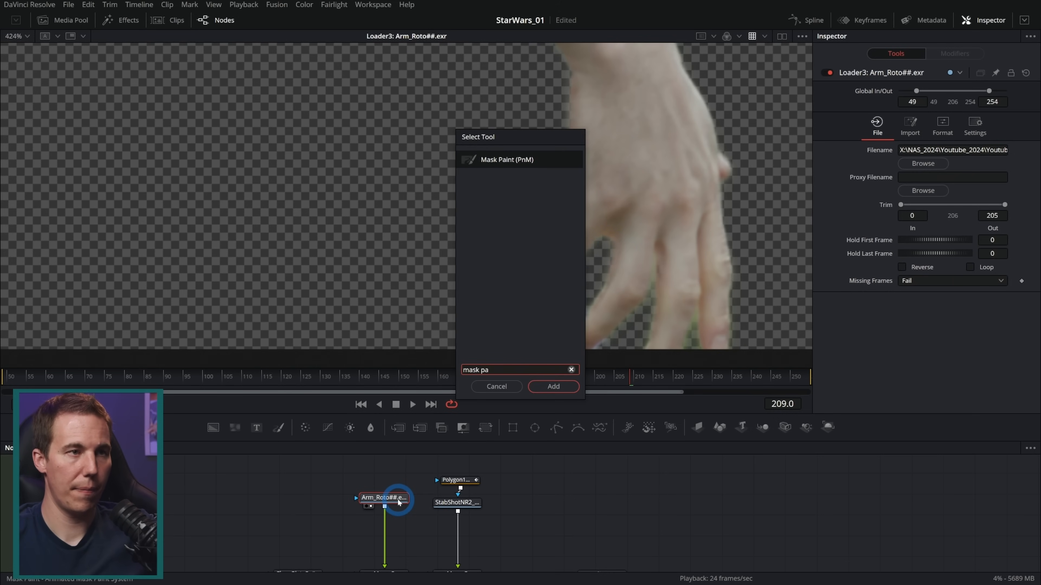
key("Return")
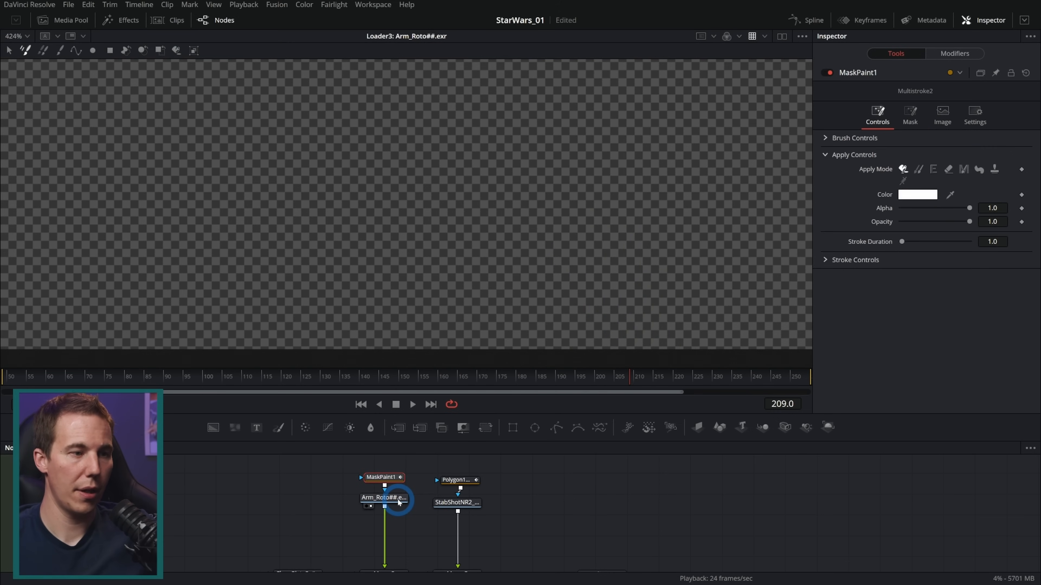
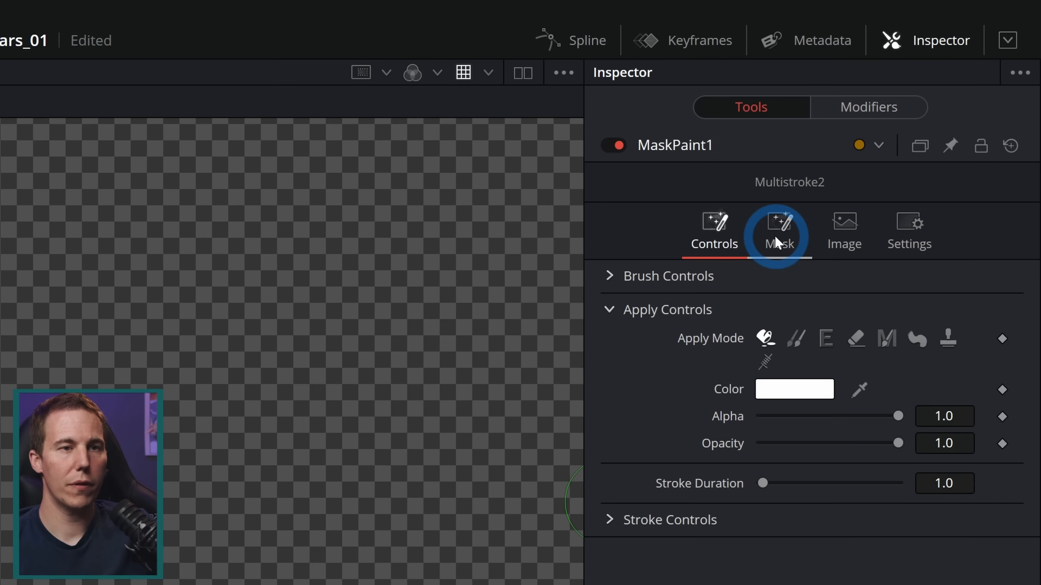
Invert the Mask Paint mask on the Arm_Roto loader and display the MediaOut1 composite in the viewer
left_click(910, 113)
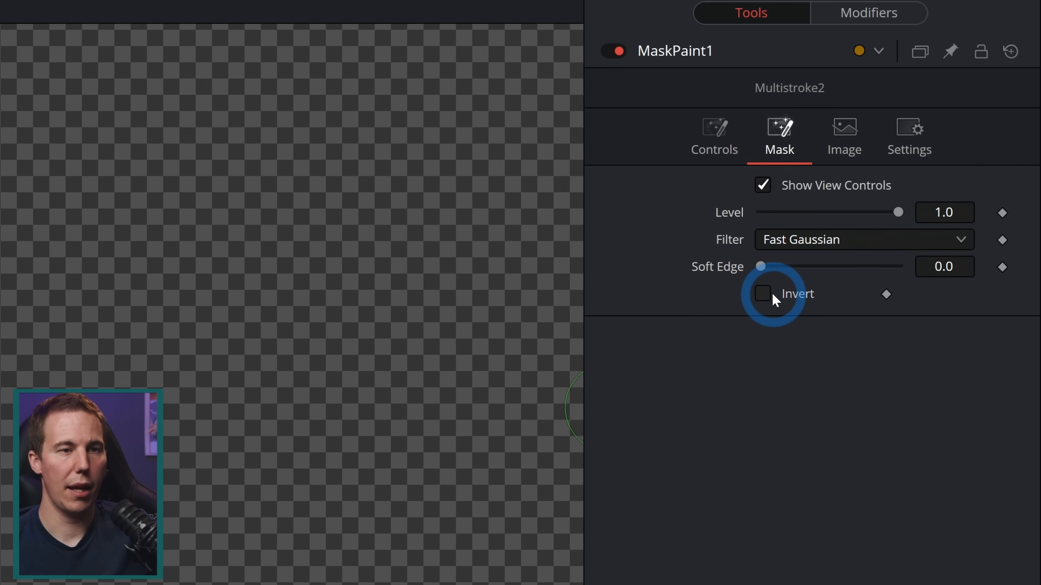
left_click(768, 388)
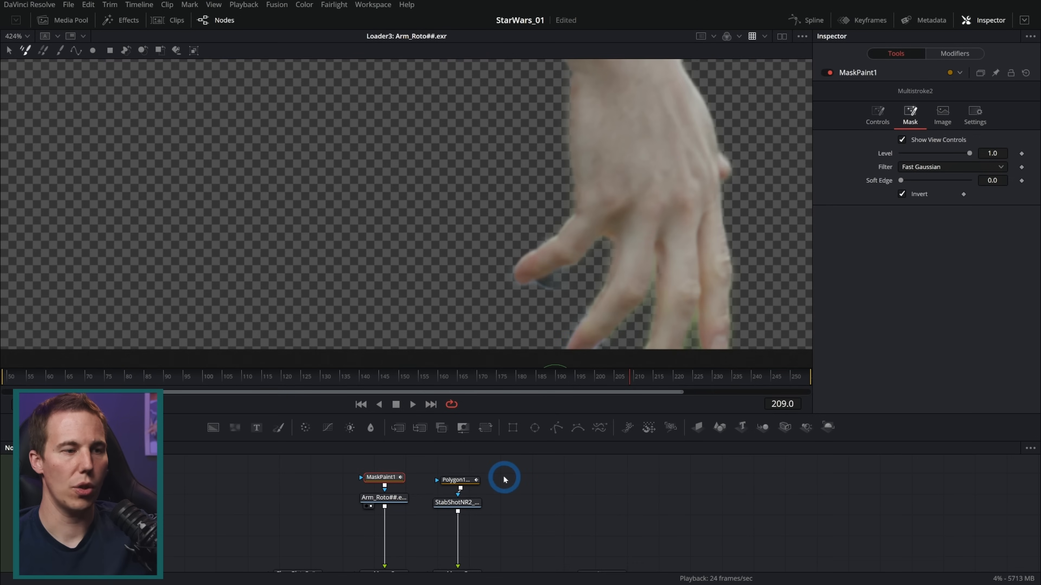
left_click_drag(576, 536, 474, 479)
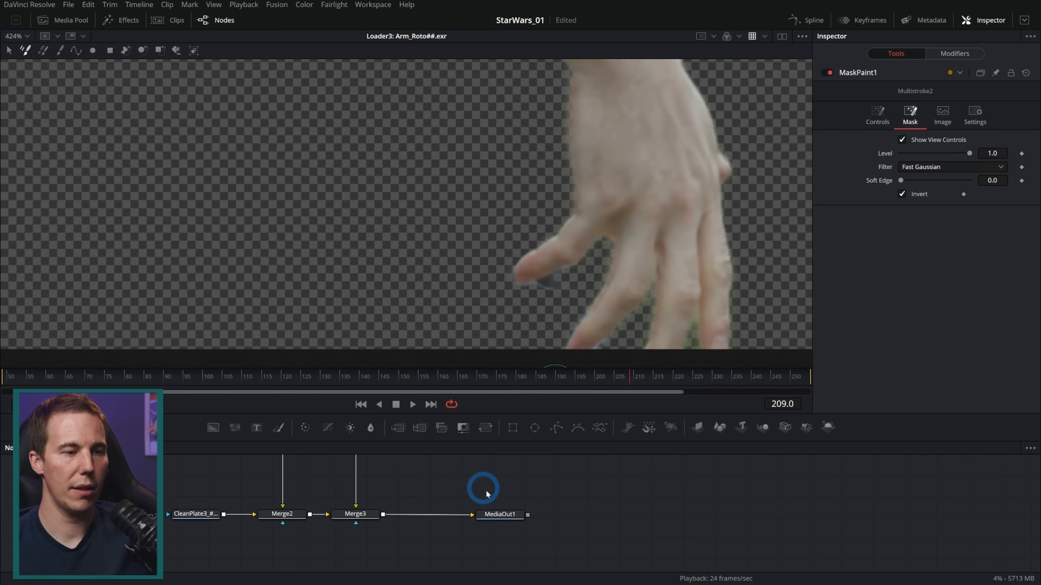
key("2")
left_click_drag(402, 479, 483, 554)
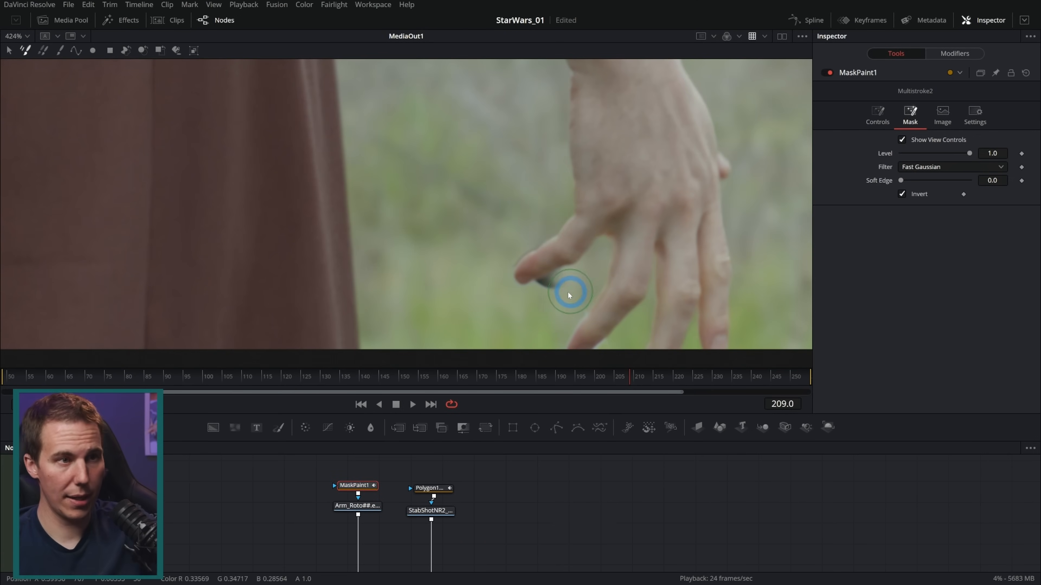
Set the mask brush to softness 0.694 and size 0.0071, and paint out the dark remnant under the thumb at frame 209
scroll(550, 286, "up", 3)
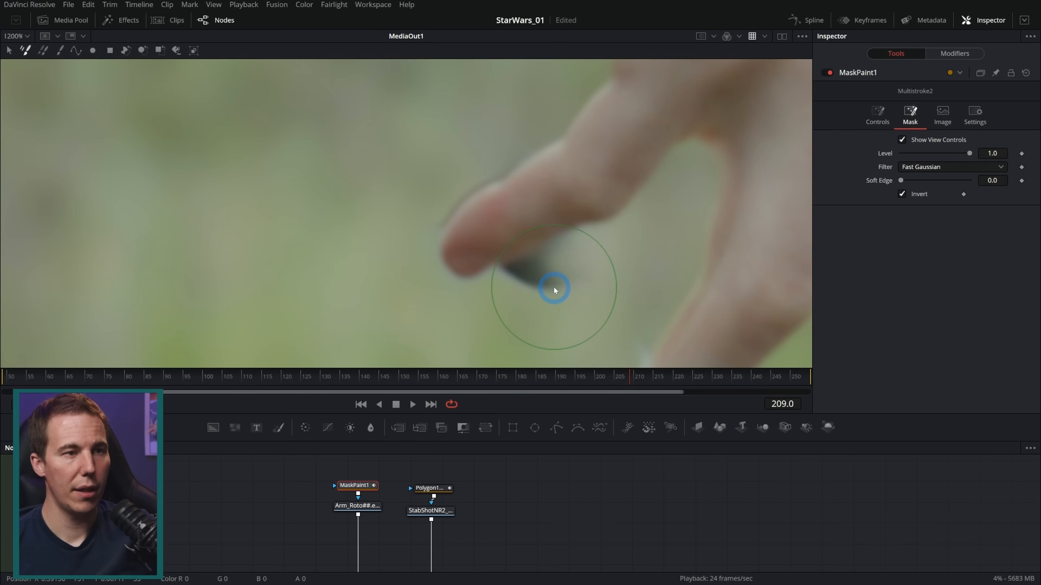
left_click(877, 117)
left_click(825, 138)
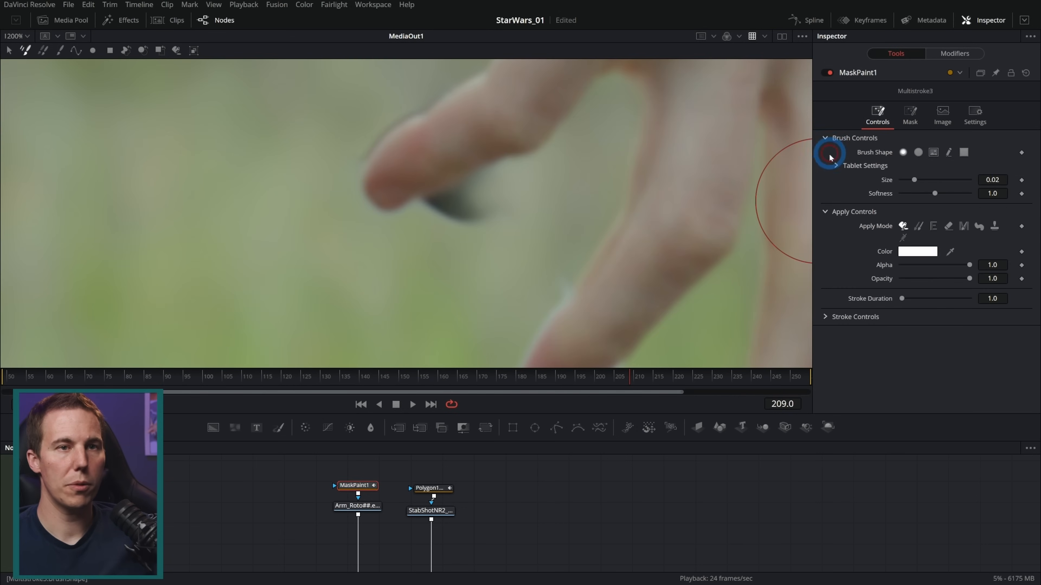
left_click_drag(935, 195, 907, 180)
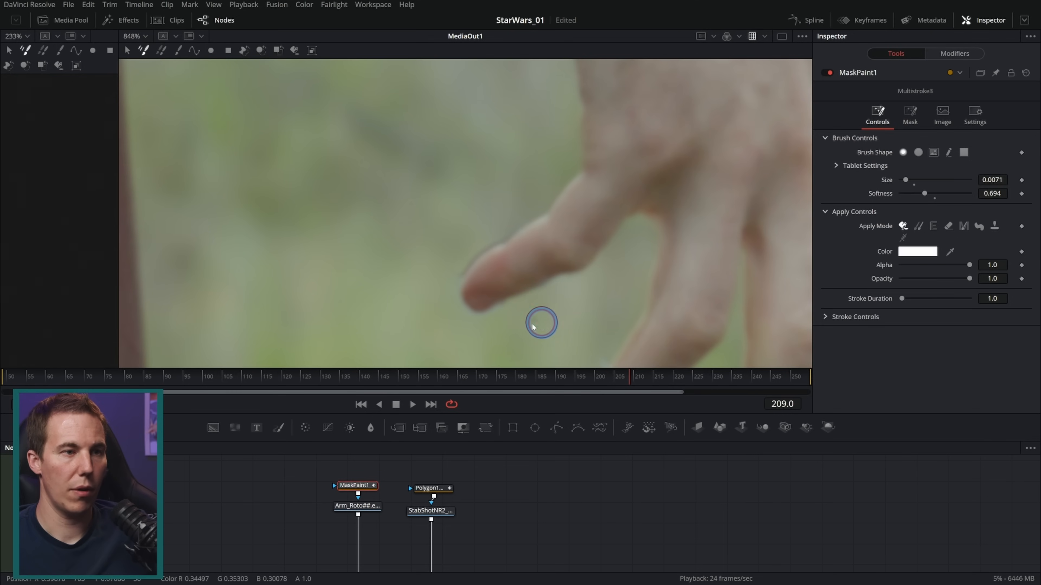
left_click_drag(592, 317, 580, 247)
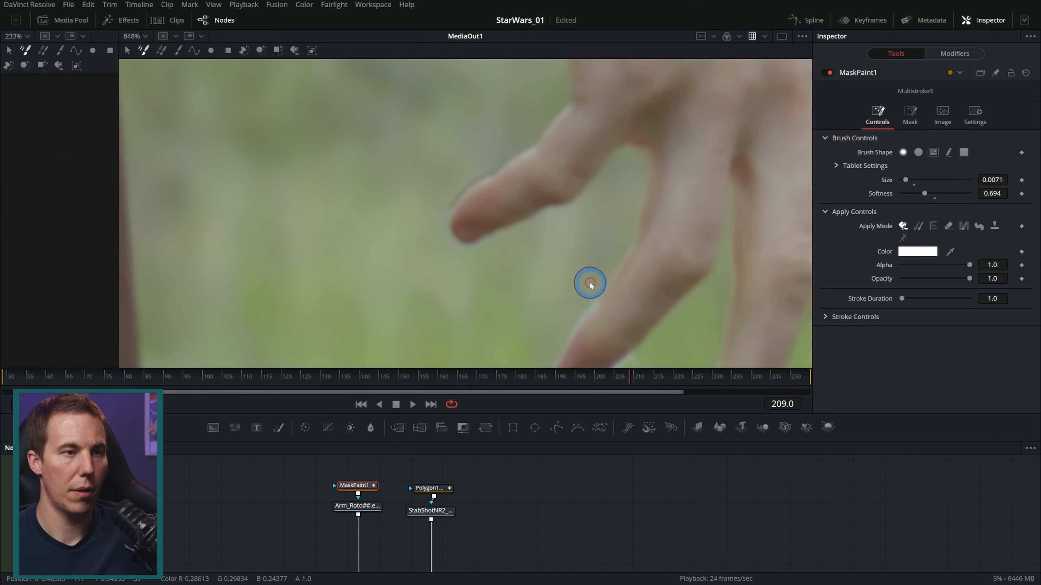
Inspect the thumb's edge frame by frame from frame 209 back past frame 197, looking for leftover remnants
key("Left")
key("Left")
key("Left")
key("Left")
left_click_drag(572, 296, 584, 256)
key("Left")
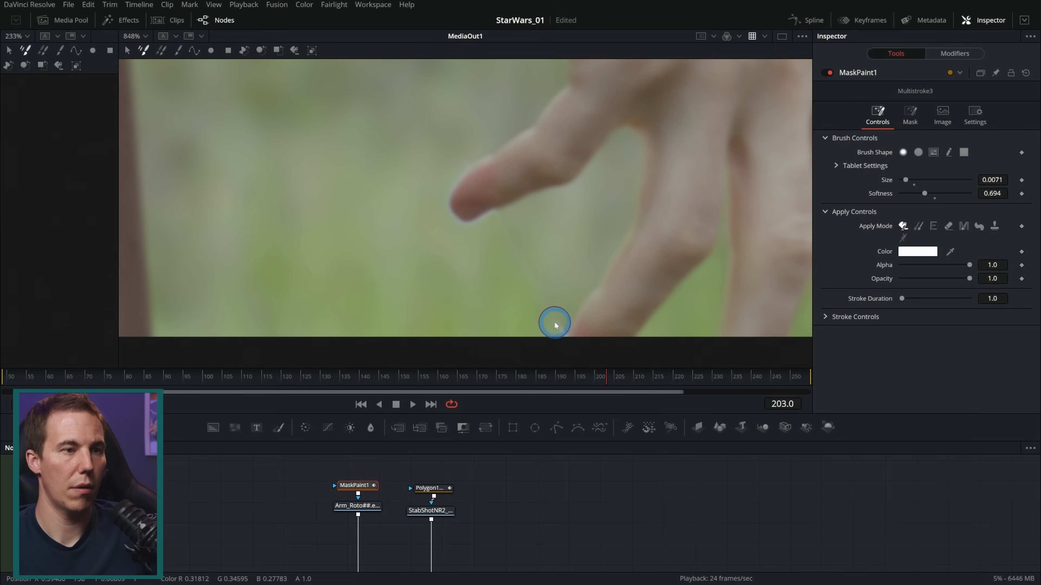
key("Left")
key("Left")
key("Left")
key("Left")
key("Left")
key("Left")
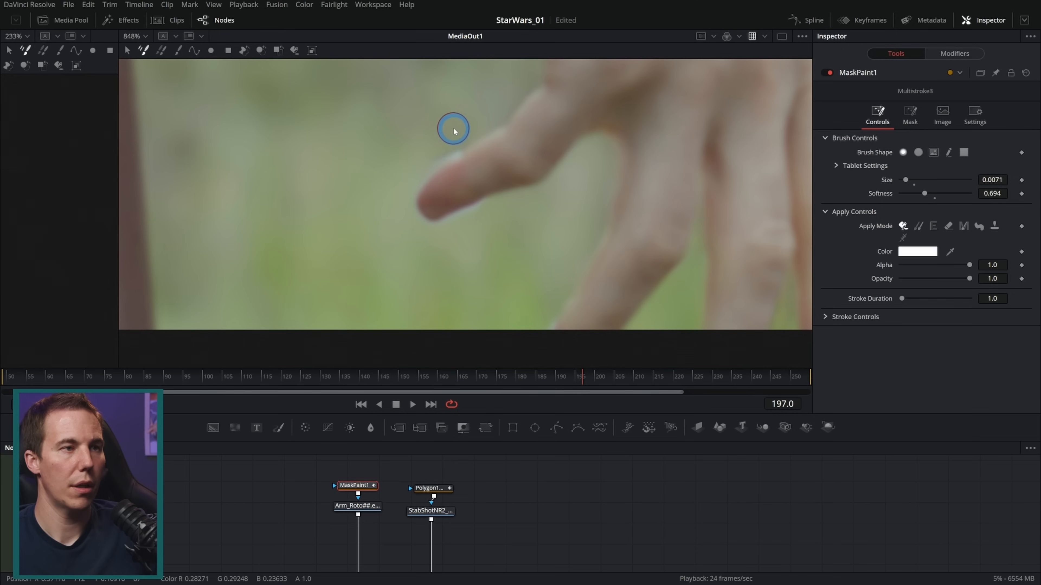
key("Right")
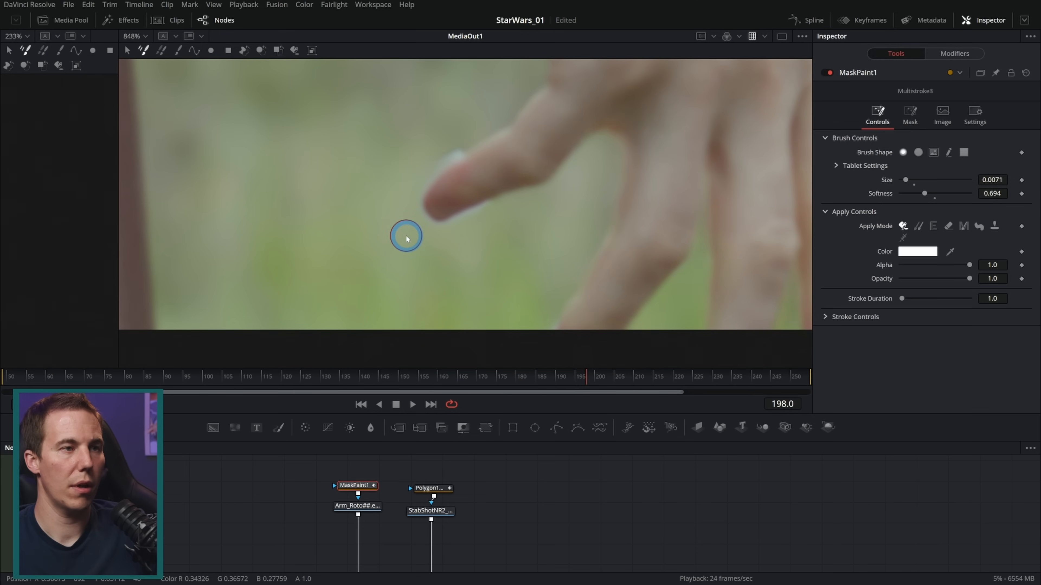
key("Left")
key("Left")
Play back the hand section of the composite, and examine the thumb's edge closely around frames 188 to 190
scroll(507, 230, "down", 6)
mouse_move(568, 177)
left_mouse_down()
mouse_move(551, 232)
mouse_move(498, 272)
left_mouse_up()
left_click_drag(511, 377, 469, 378)
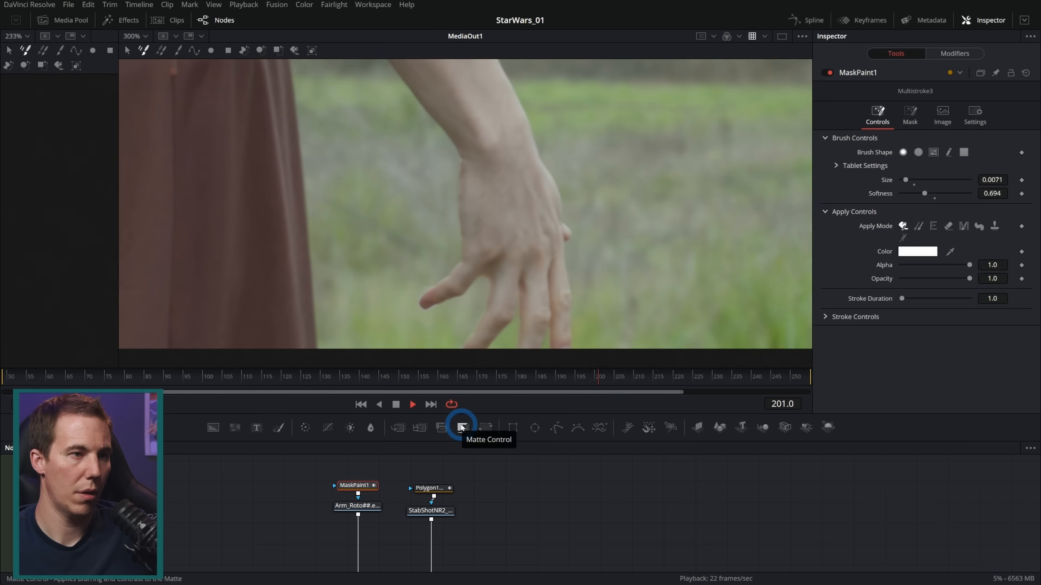
left_click(396, 405)
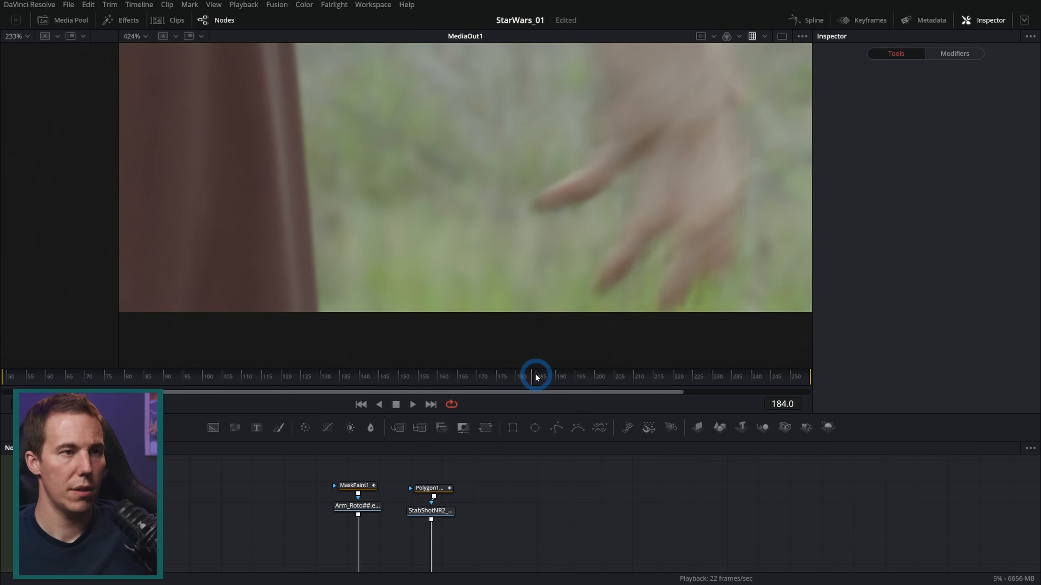
left_click_drag(537, 377, 549, 377)
scroll(526, 285, "down", 2)
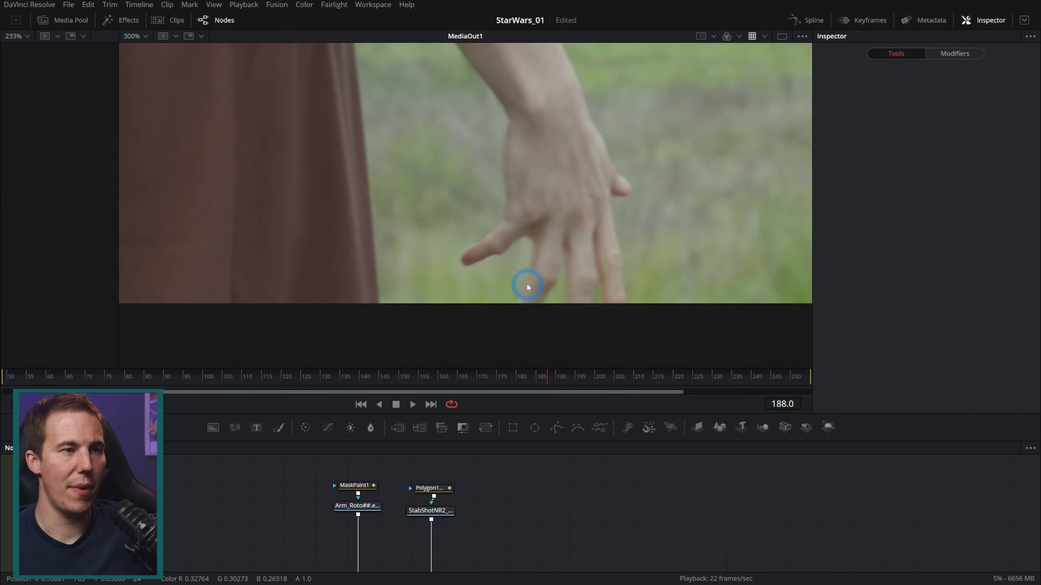
left_click_drag(547, 230, 526, 250)
scroll(433, 301, "up", 5)
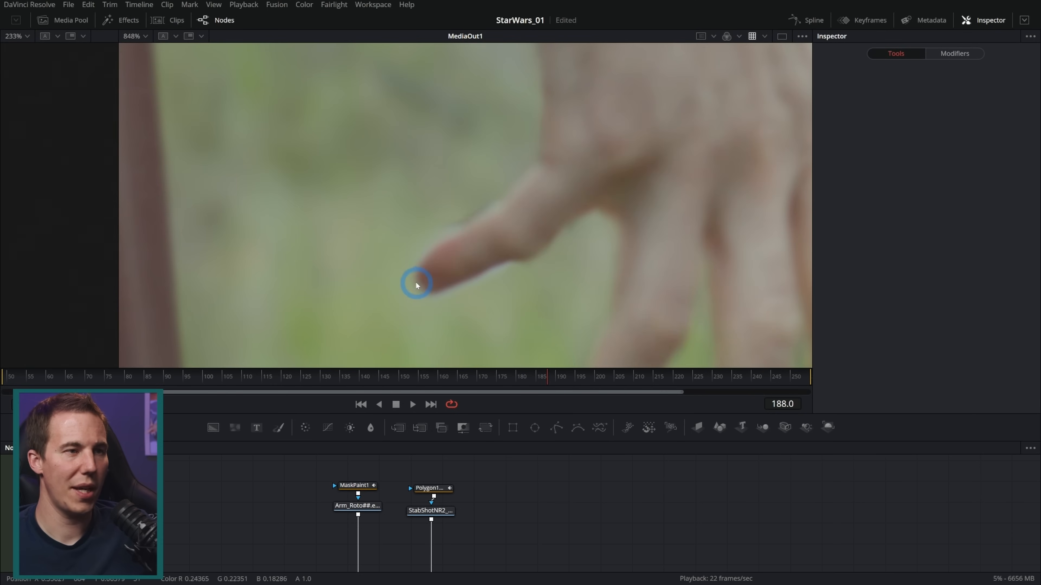
left_click_drag(532, 497, 448, 485)
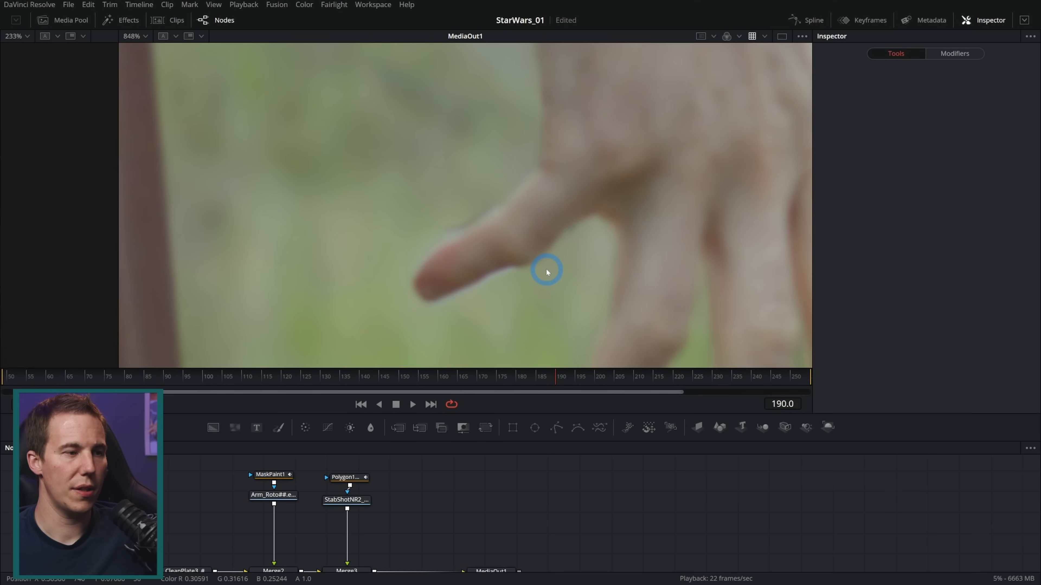
scroll(471, 287, "down", 2)
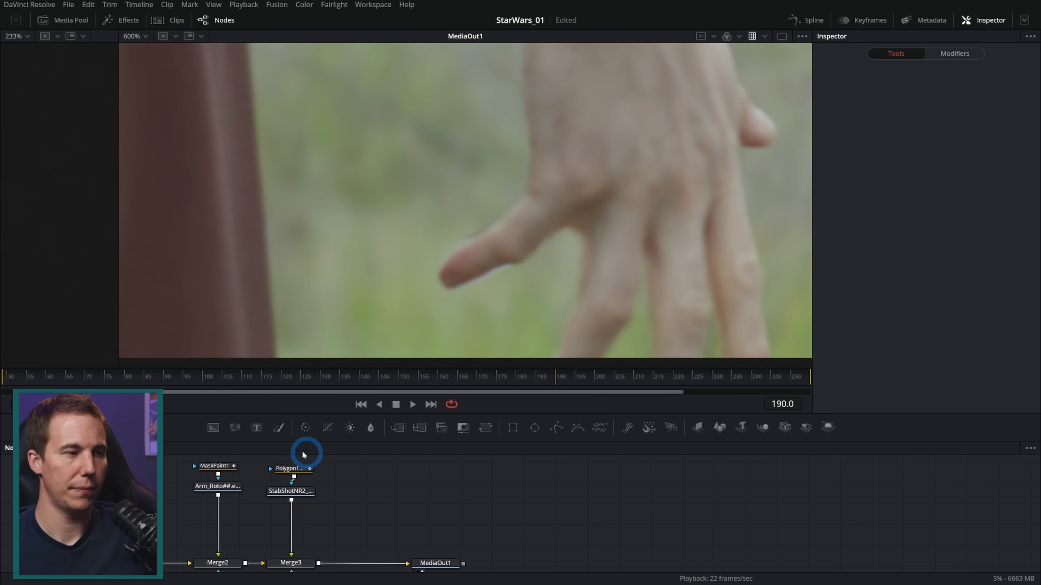
Duplicate the StabShotNR2 loader beside the existing one and display the copy in the viewer
left_click(293, 491)
key("ctrl+v")
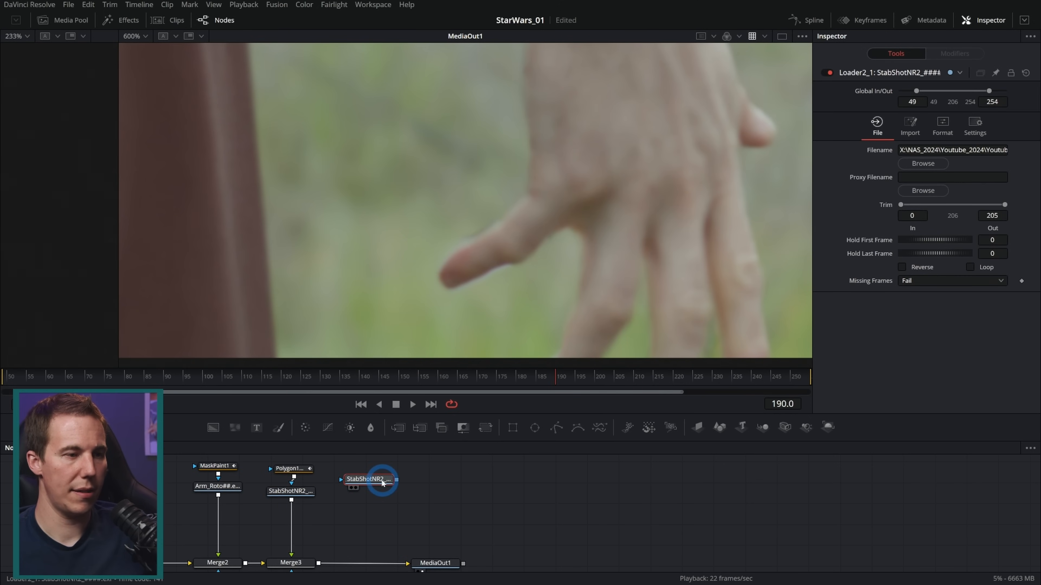
key("2")
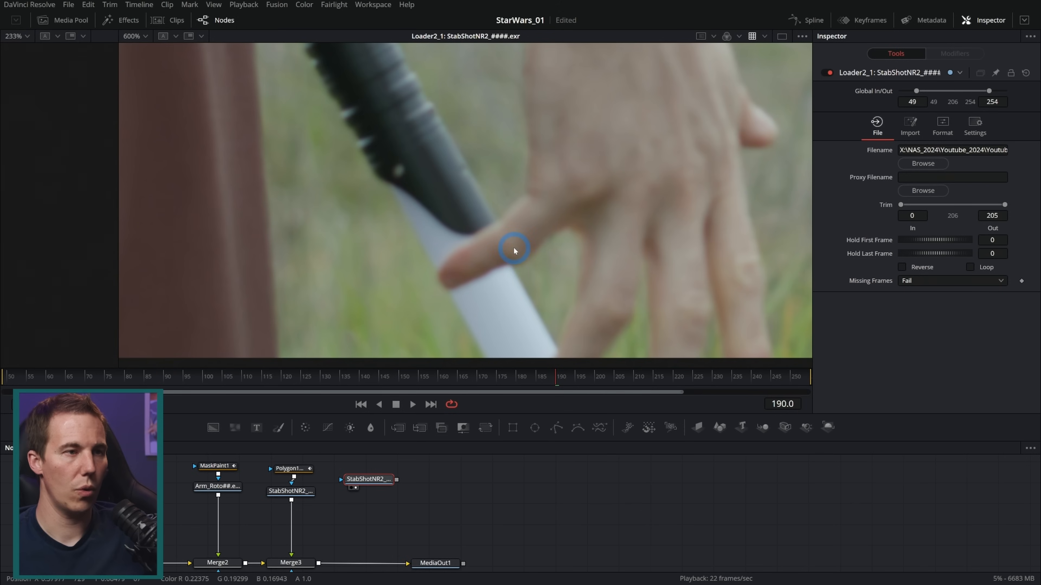
Mask the StabShotNR2 loader copy with a closed polygon traced around the thumb at frame 213, and keyframe its shape
left_click_drag(539, 375, 646, 380)
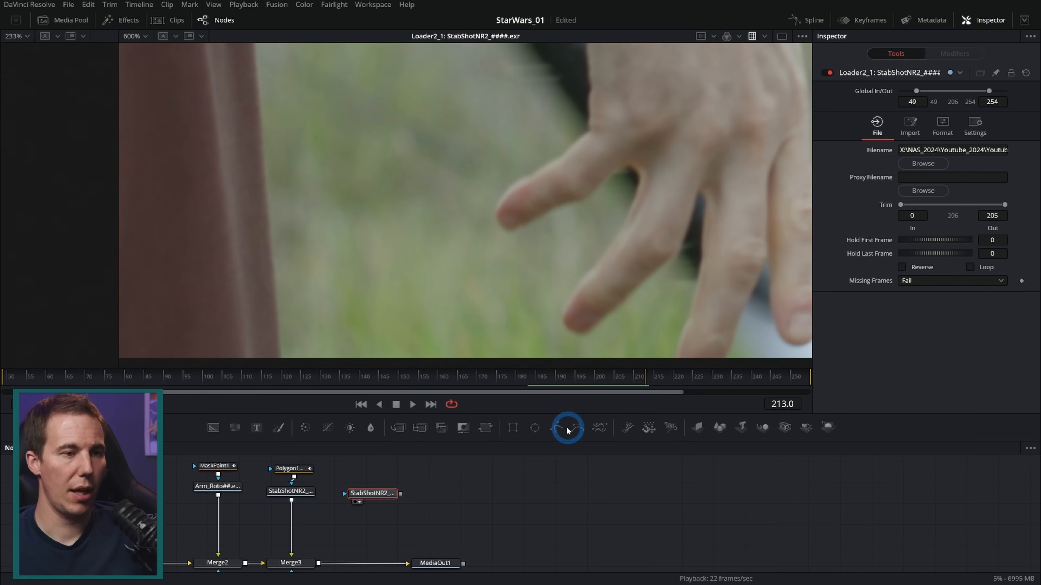
left_click_drag(558, 428, 371, 471)
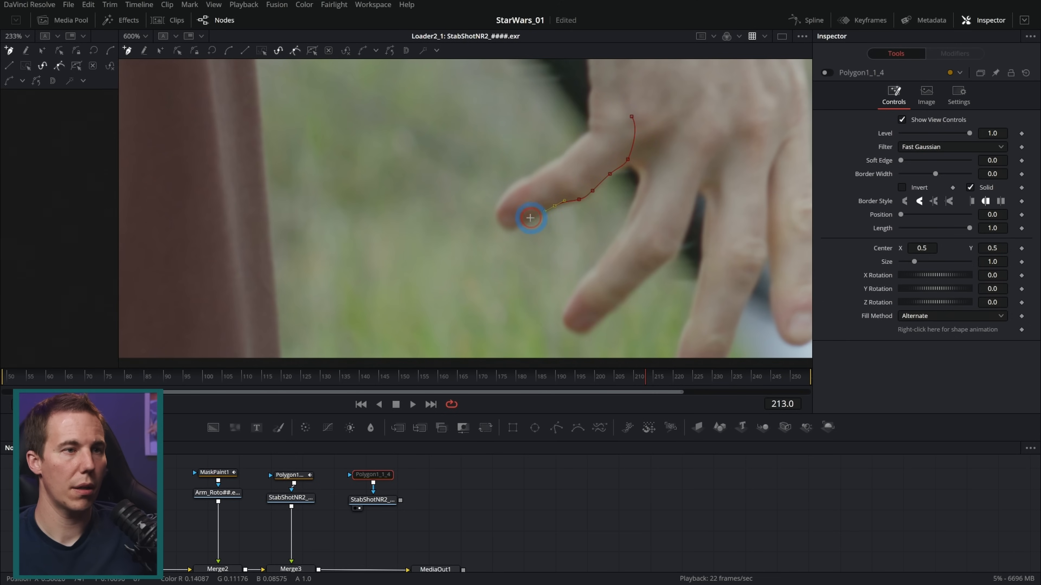
left_click(512, 227)
left_click(498, 216)
left_click(503, 192)
left_click(527, 175)
left_click(550, 163)
left_click(579, 143)
left_click(590, 131)
left_click(631, 117)
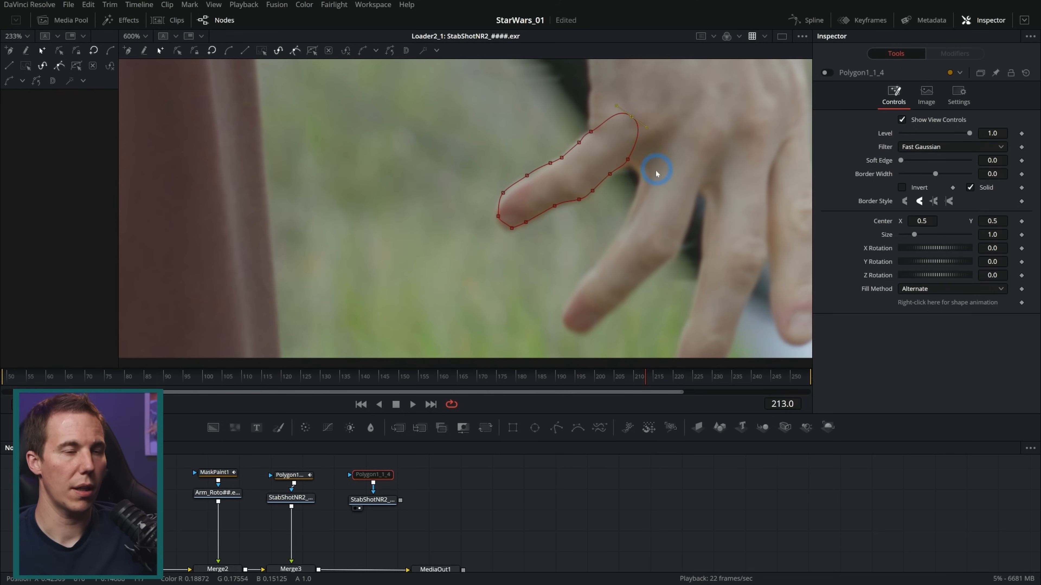
scroll(548, 211, "up", 2)
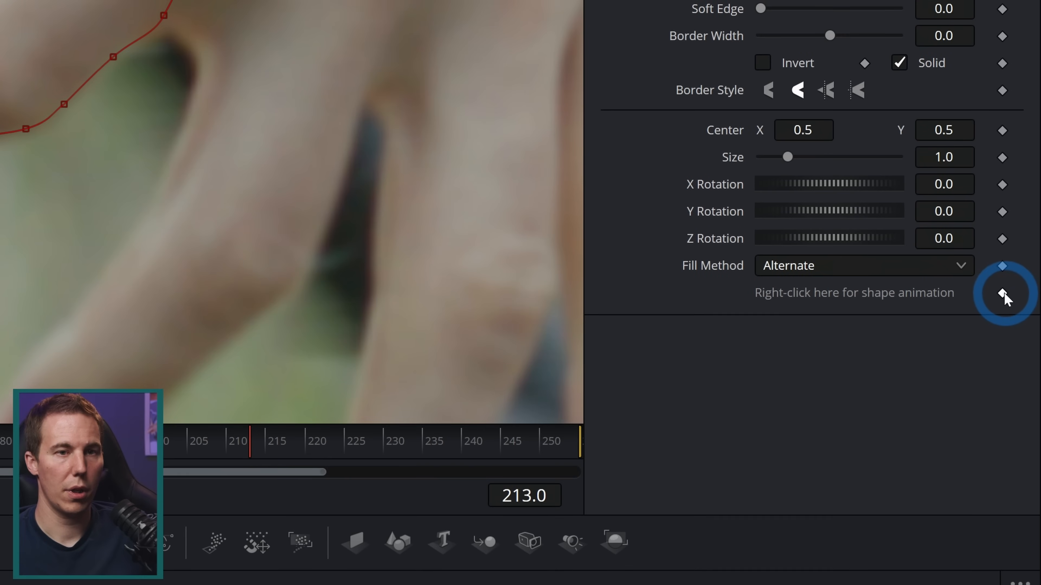
left_click(1021, 302)
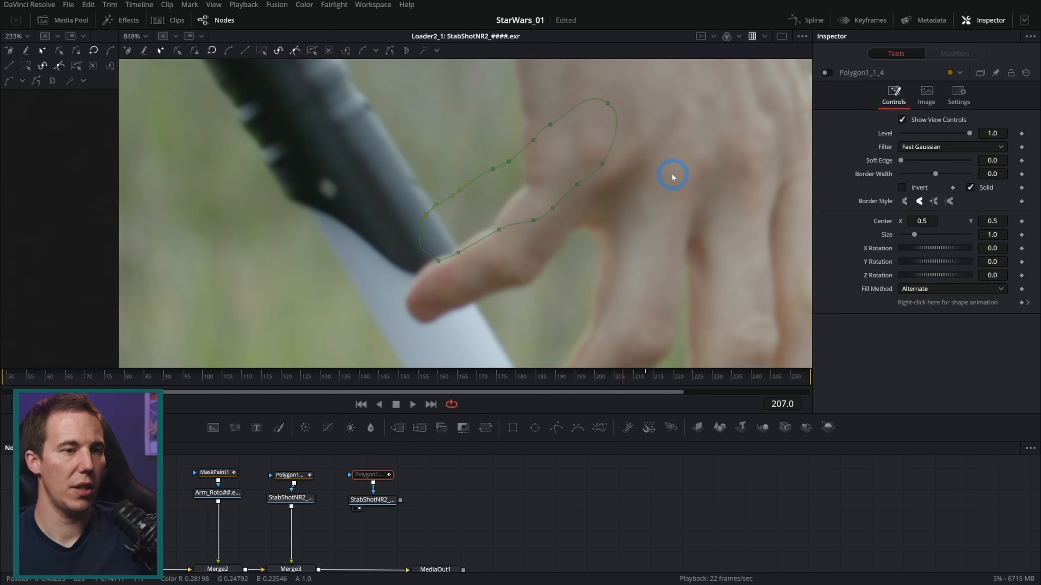
Move the whole thumb polygon onto the thumb at frame 206 and adjust its points to the thumb's outline
key("Left")
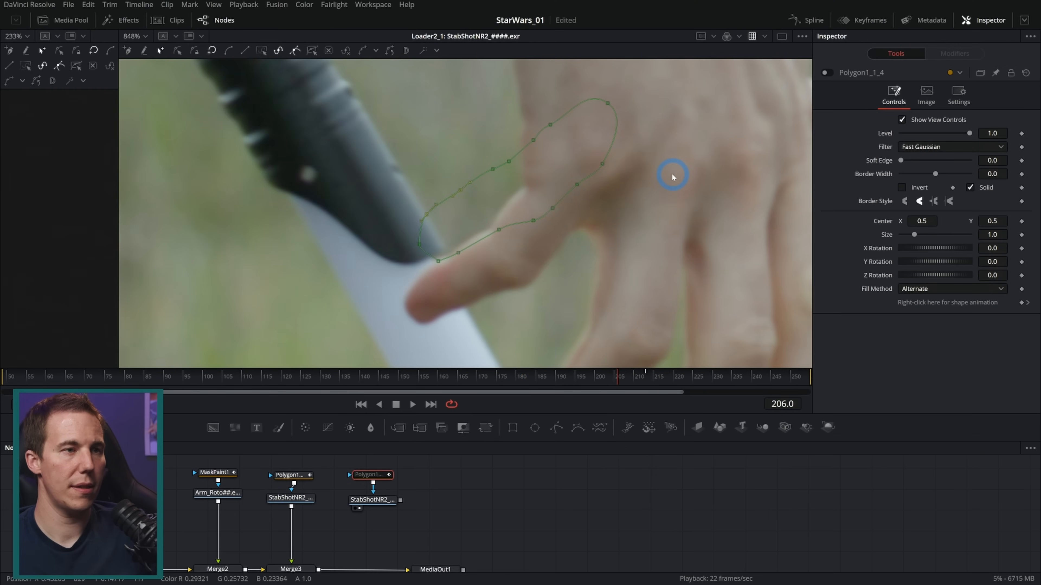
left_click_drag(650, 90, 288, 303)
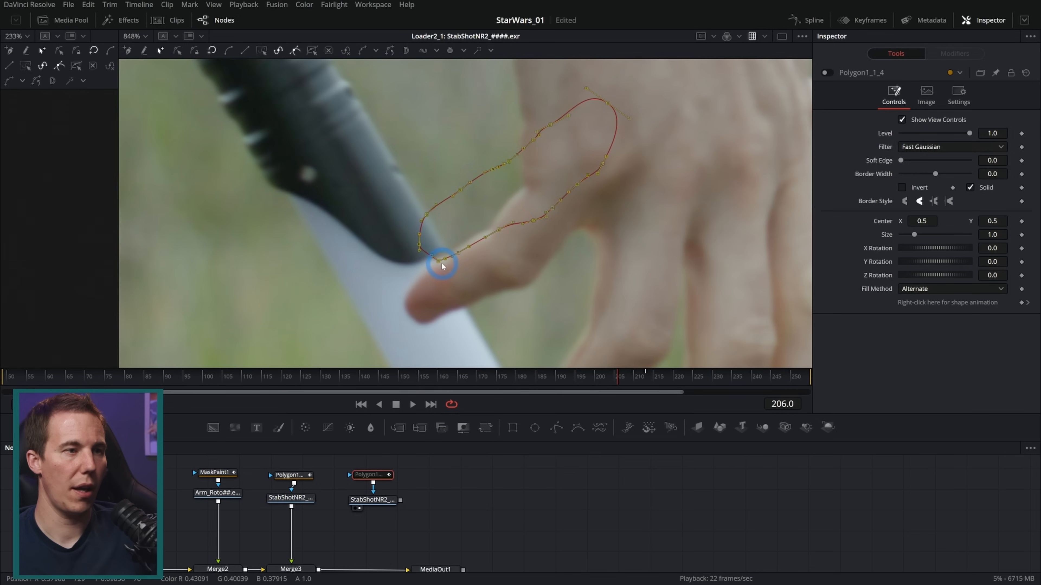
left_click_drag(438, 264, 426, 331)
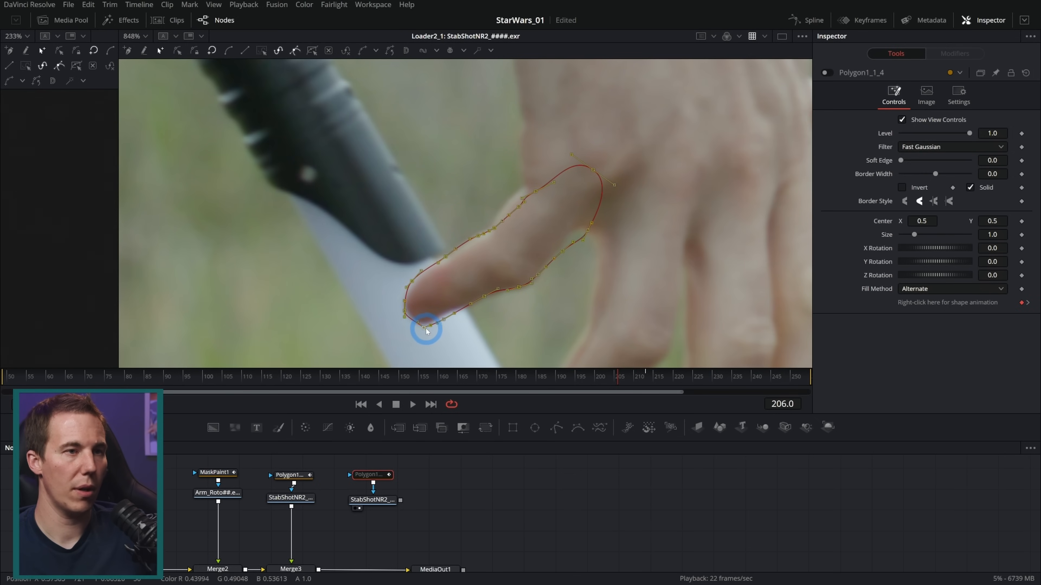
left_click(601, 208)
left_click_drag(588, 232, 584, 226)
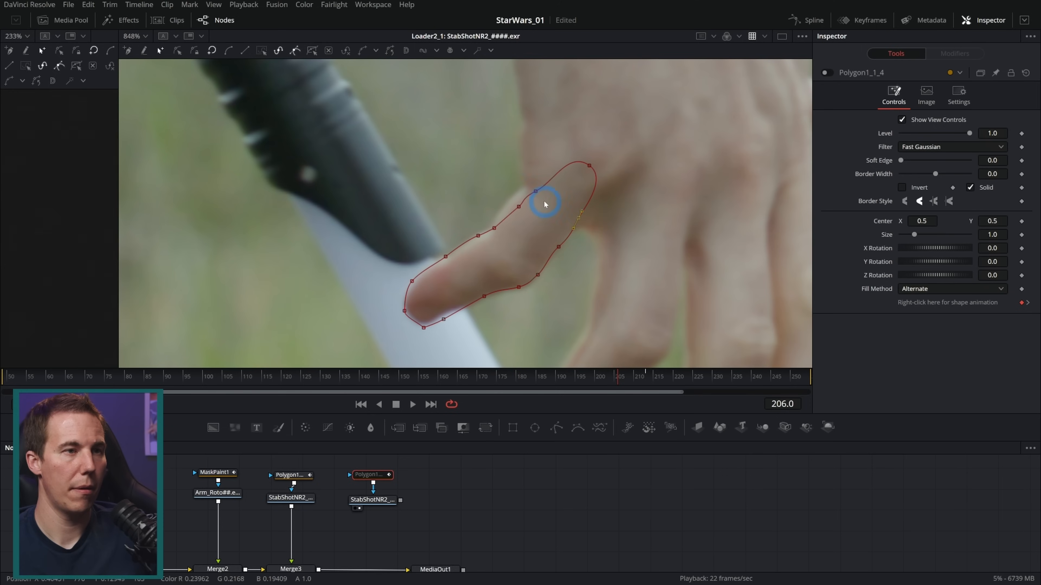
left_click_drag(520, 208, 510, 206)
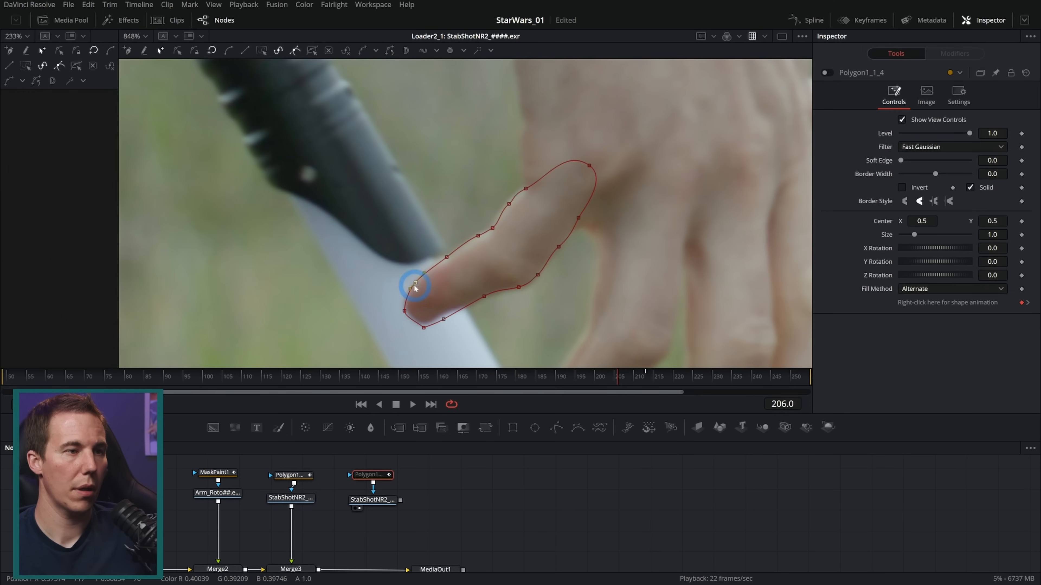
left_click_drag(404, 311, 443, 314)
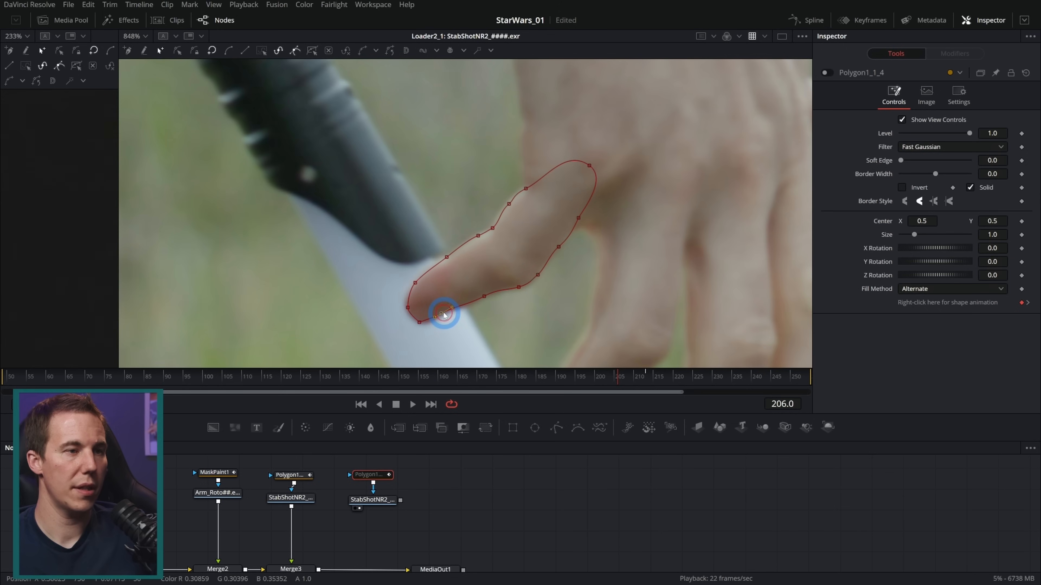
Smooth the polygon point at the thumb's tip and compare the shape at frames 206 and 213
left_click(419, 321)
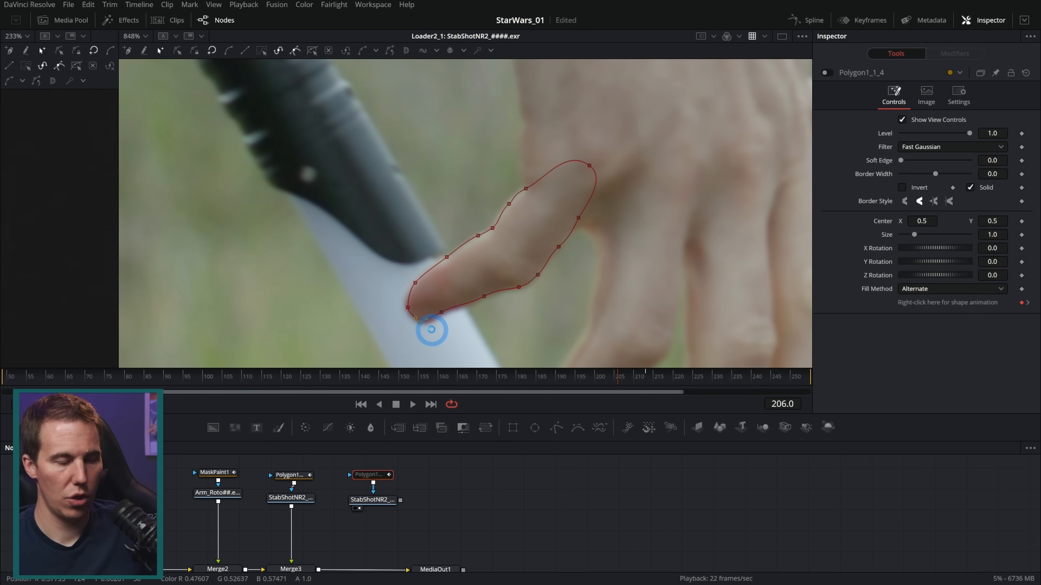
scroll(426, 329, "up", 2)
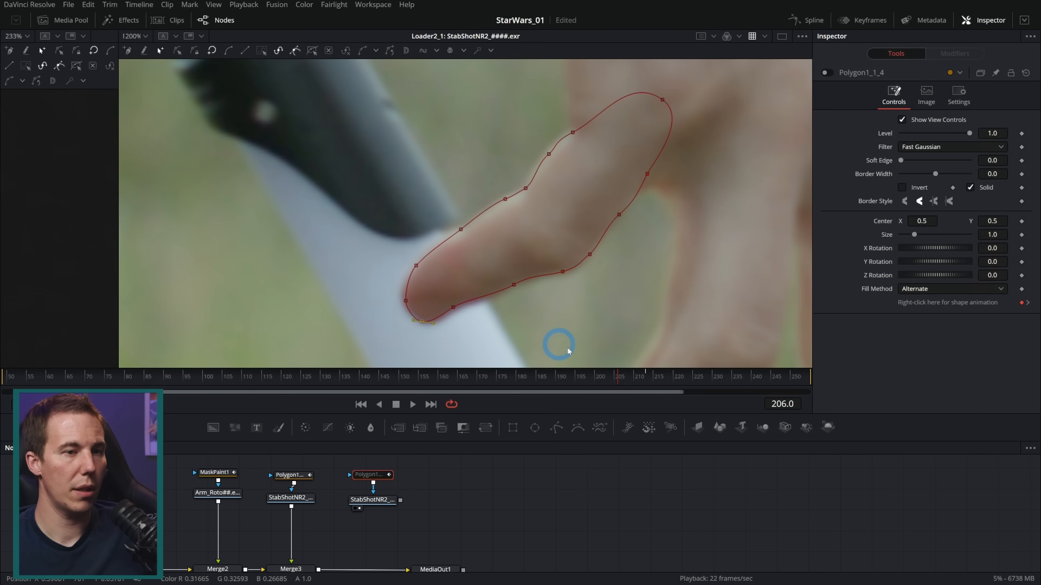
left_click(644, 373)
key("shift+s")
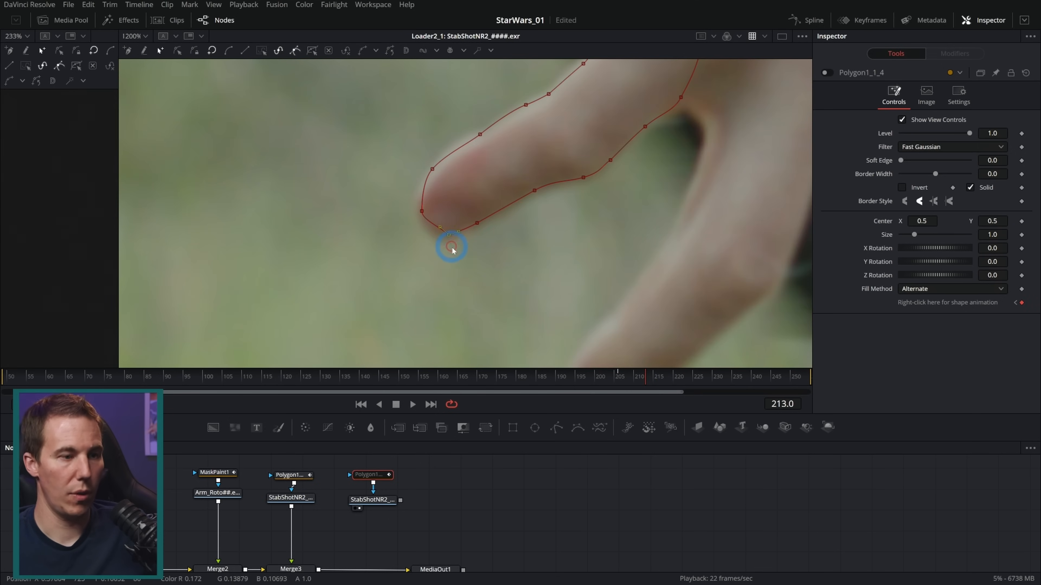
left_click_drag(642, 379, 620, 382)
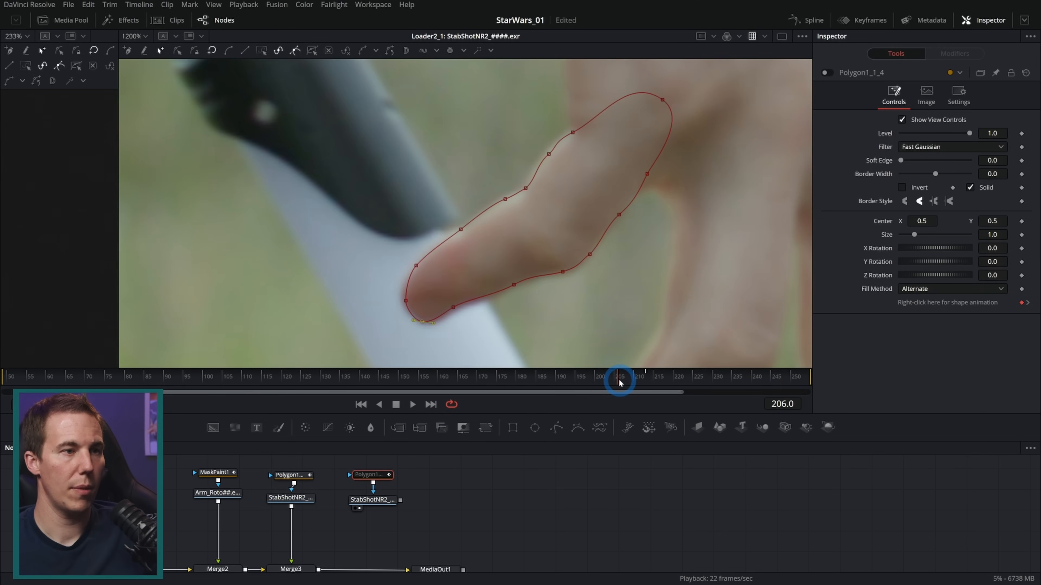
Shift all points of the thumb polygon to fit the thumb at frame 210
left_click_drag(621, 383, 636, 382)
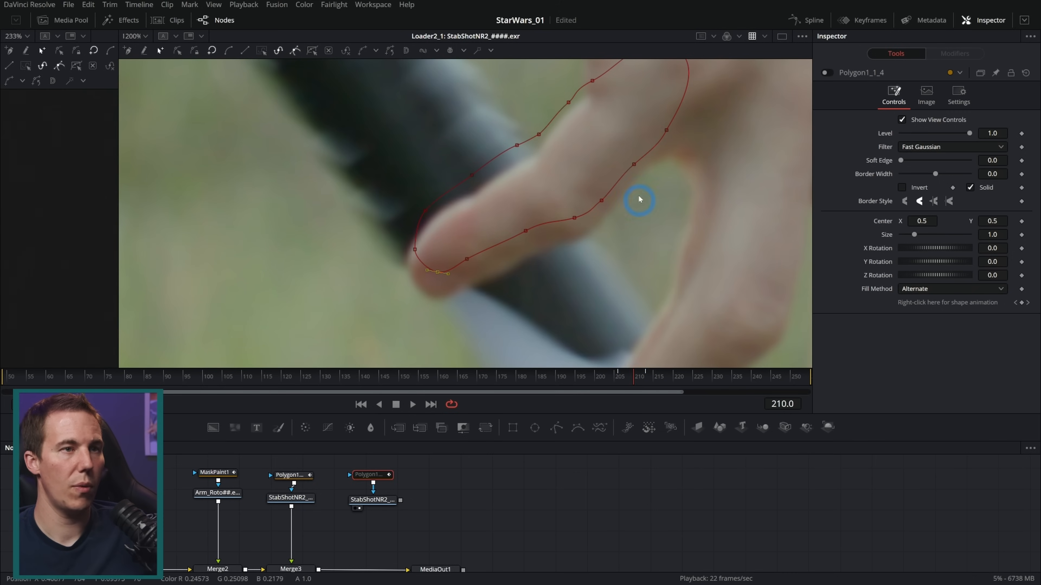
left_click_drag(681, 142, 641, 193)
left_click_drag(693, 79, 397, 347)
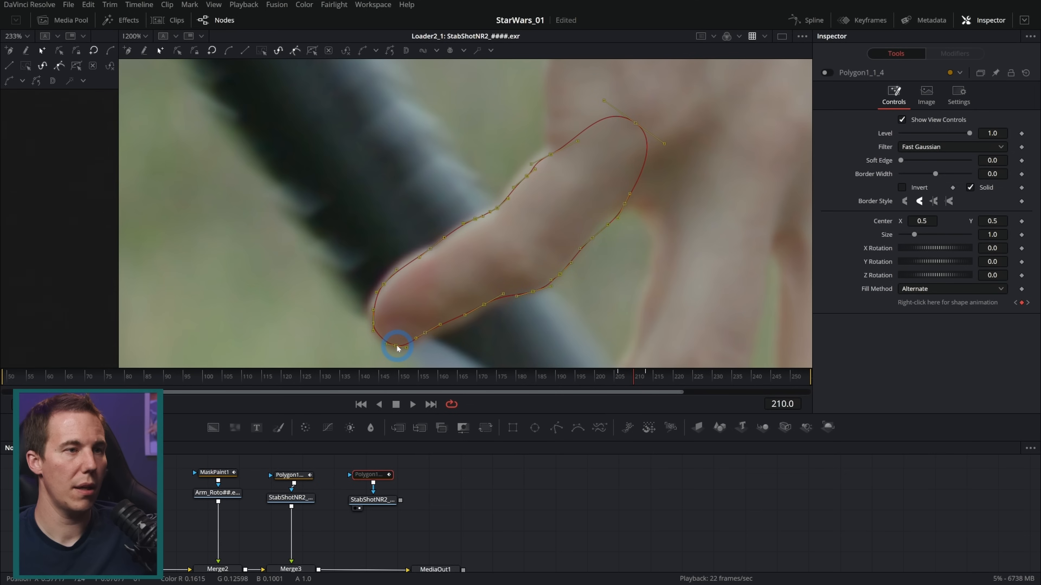
Adjust individual points along the thumb polygon's upper edge to follow the thumb at frame 210
left_click(517, 342)
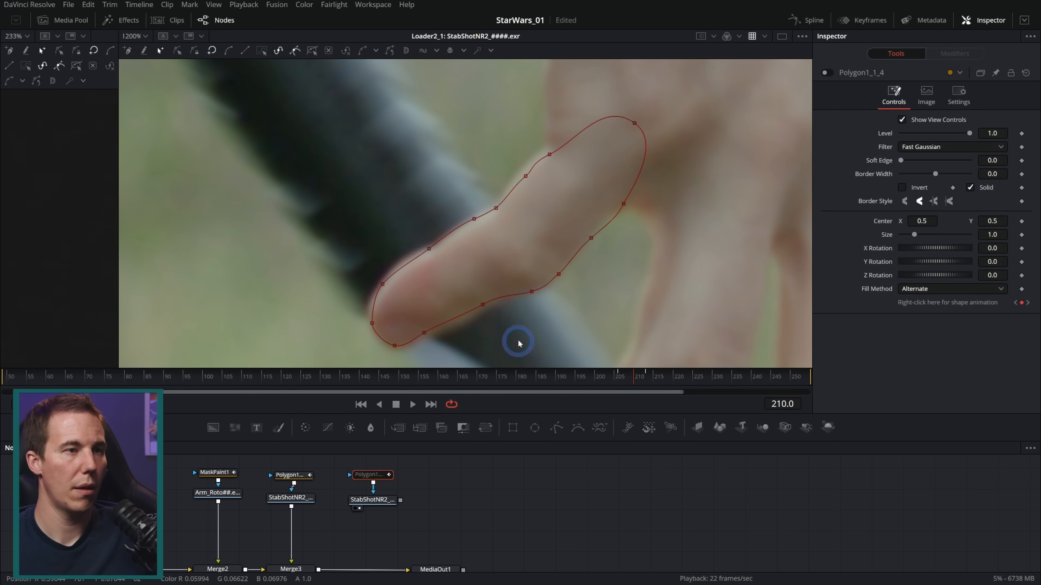
left_click(474, 221)
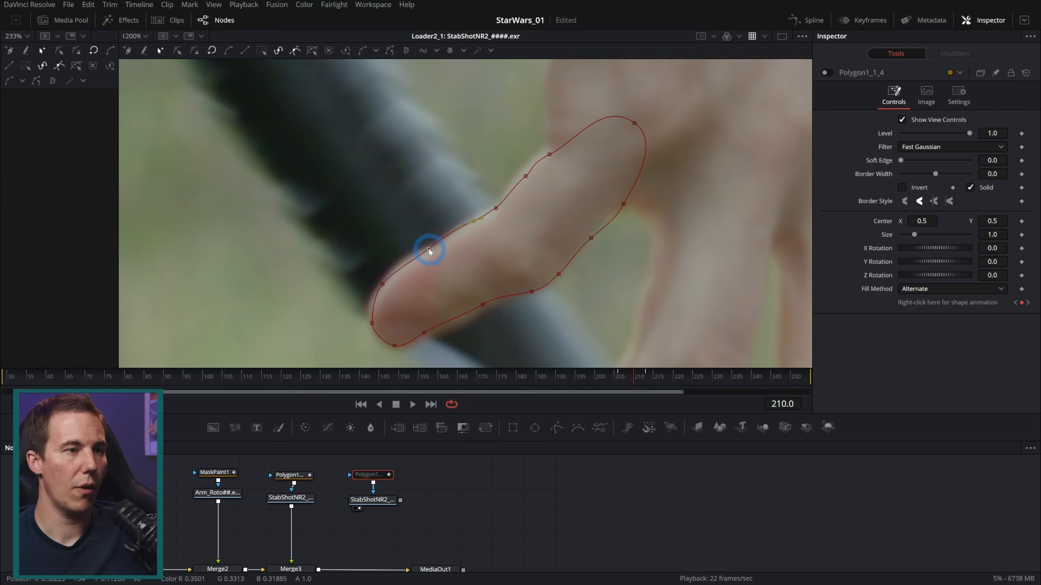
left_click(549, 155)
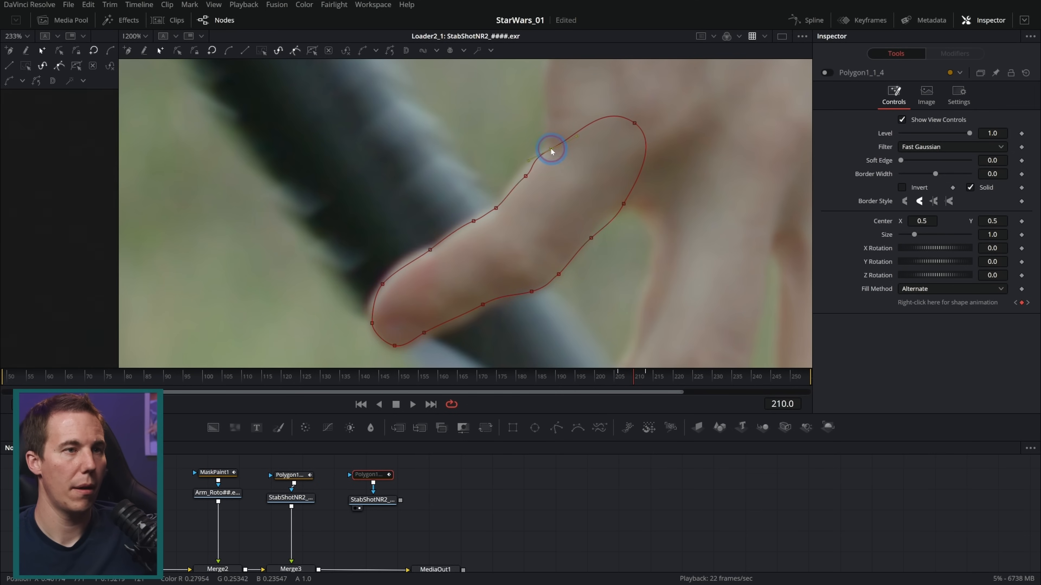
Shift all points of the thumb polygon slightly down to fit the thumb at frame 208
key("Left")
key("Left")
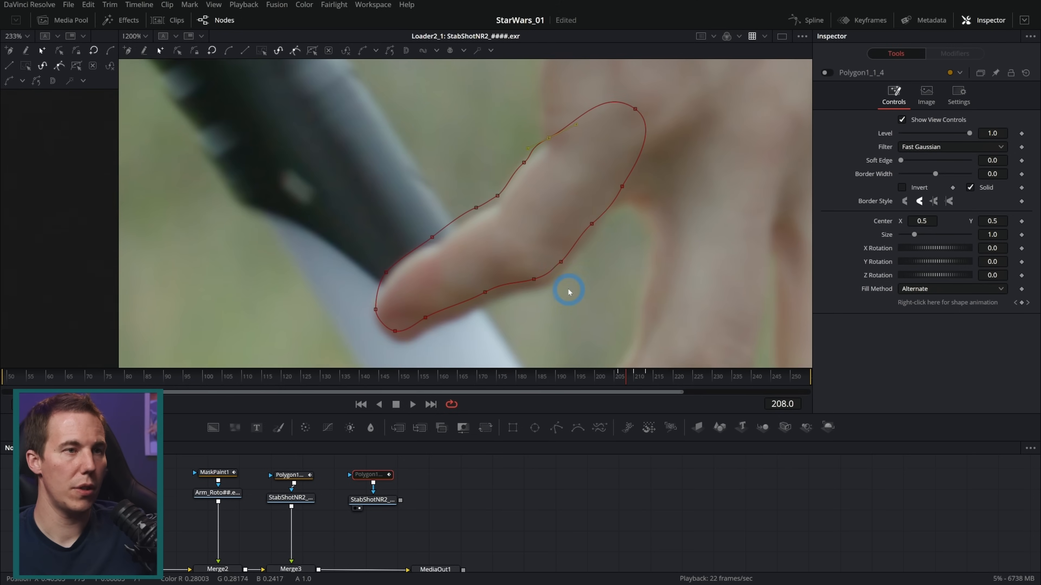
left_click_drag(670, 87, 301, 350)
left_click_drag(394, 327, 396, 337)
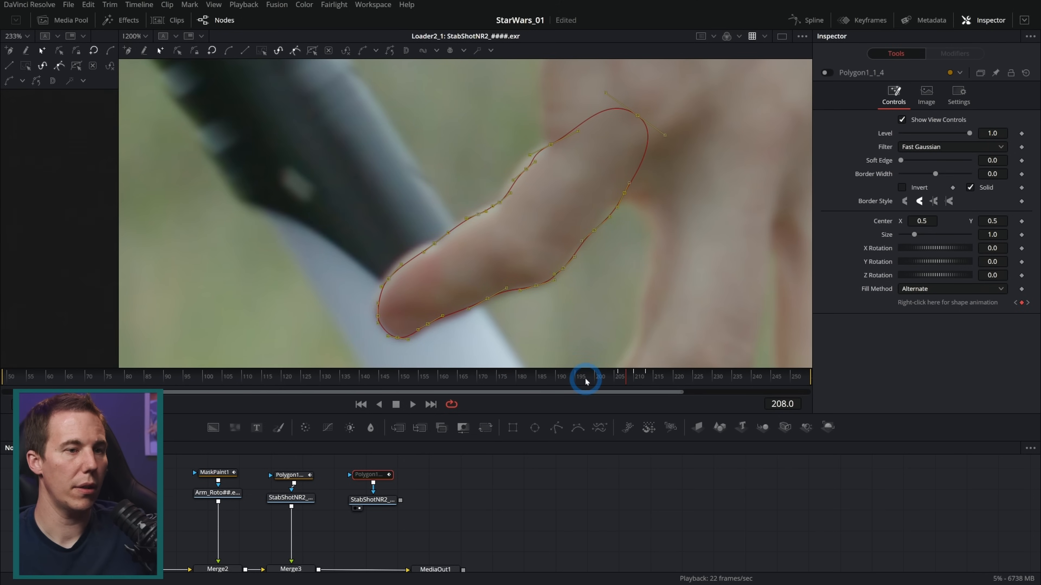
Check the mask on the frames around 208 to 210, and shift the whole thumb polygon onto the thumb at frame 211
key("Left")
key("Right")
key("Right")
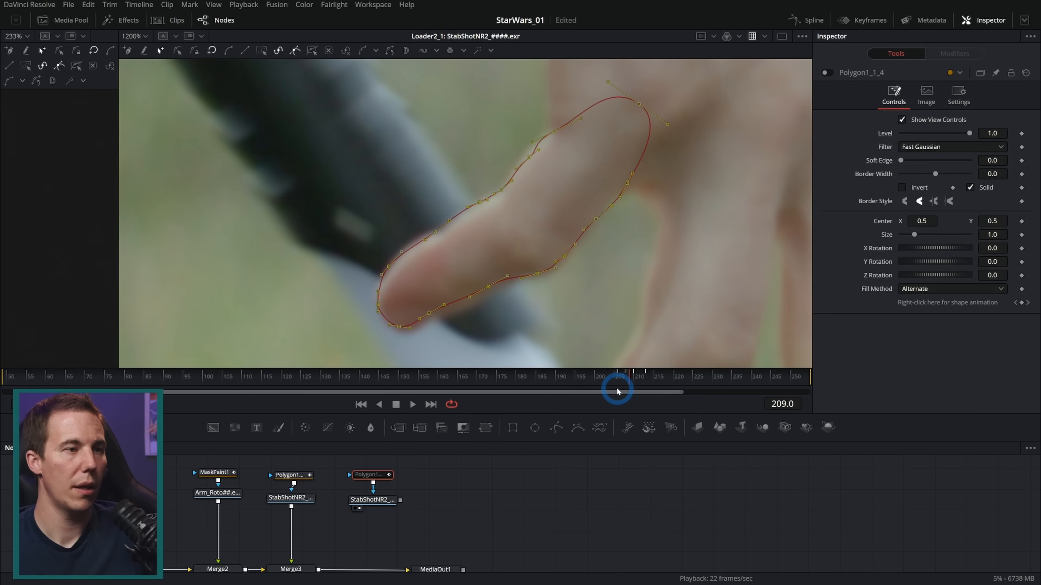
key("Right")
key("Left")
key("Right")
key("Right")
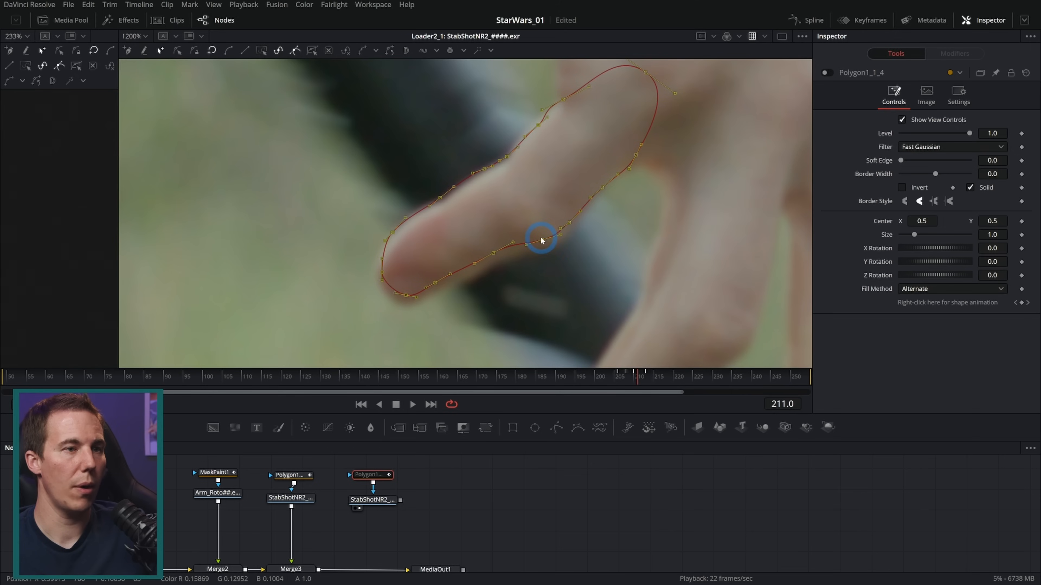
left_click_drag(542, 241, 542, 246)
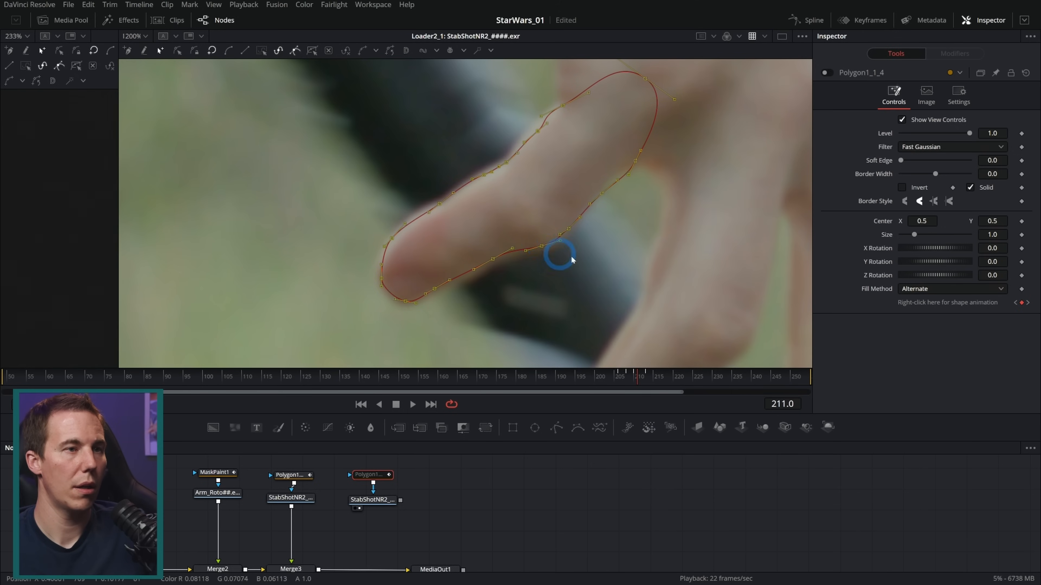
Step through frames 212 back to 206 to check how the polygon follows the thumb
key("Right")
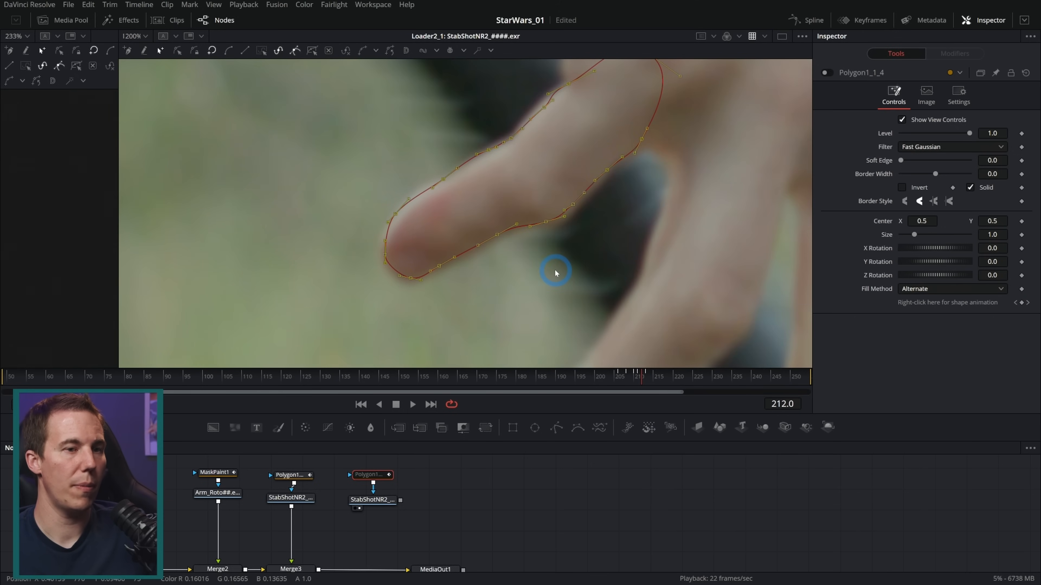
left_click_drag(559, 274, 546, 295)
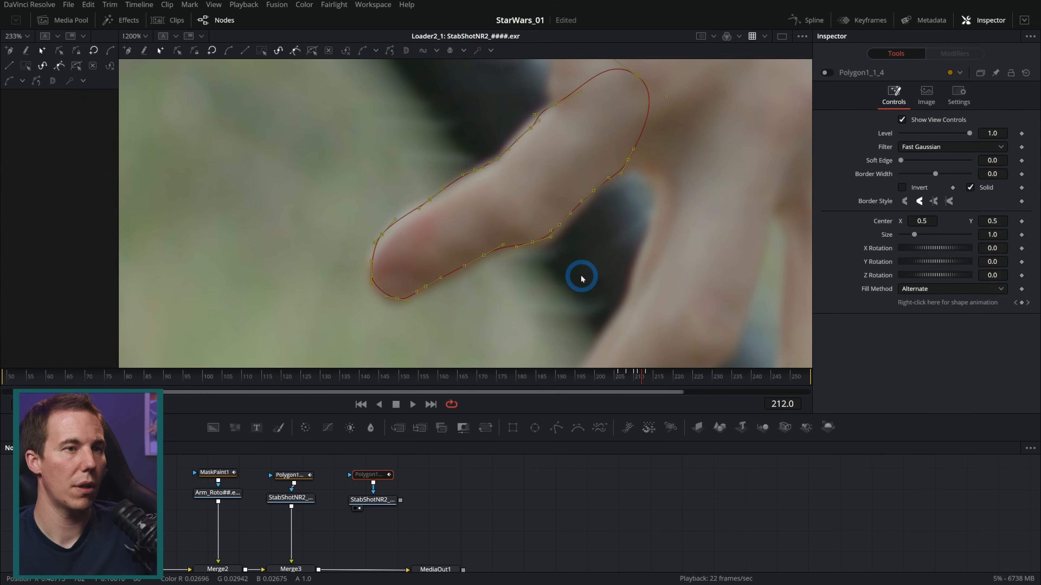
key("Right")
key("Left")
key("Left")
key("Left")
key("Left")
key("Left")
key("Left")
key("Left")
key("Left")
key("Left")
key("Left")
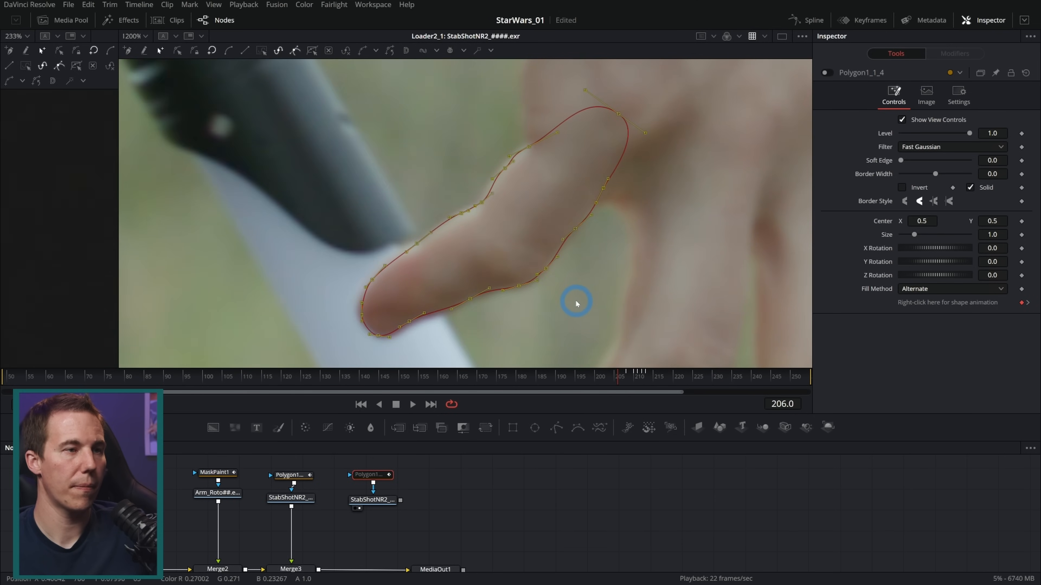
Move the whole polygon onto the thumb at frame 188 and tighten its lower-edge points to the outline
left_click_drag(600, 379, 551, 389)
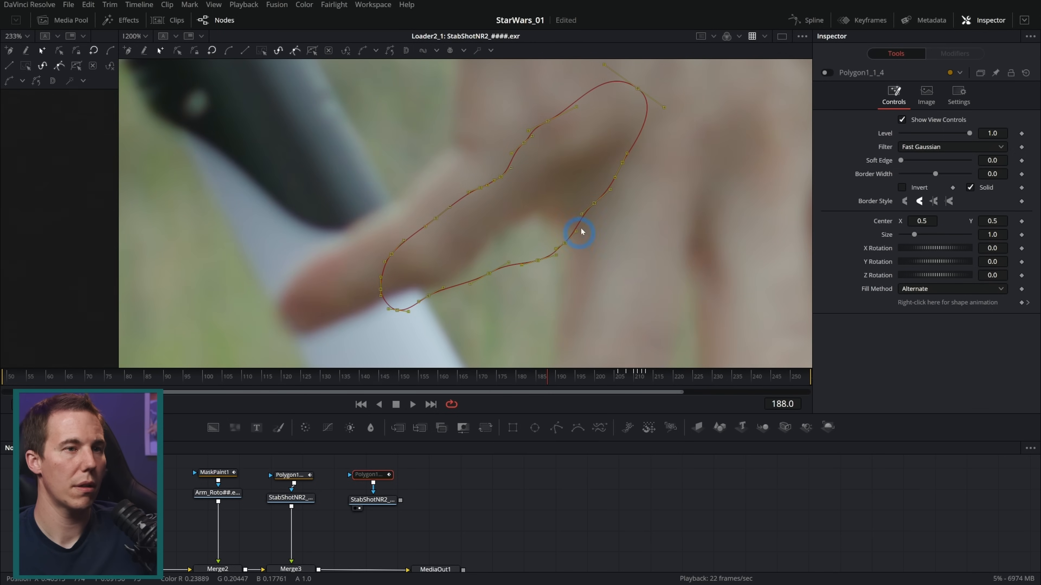
left_click_drag(593, 205, 495, 229)
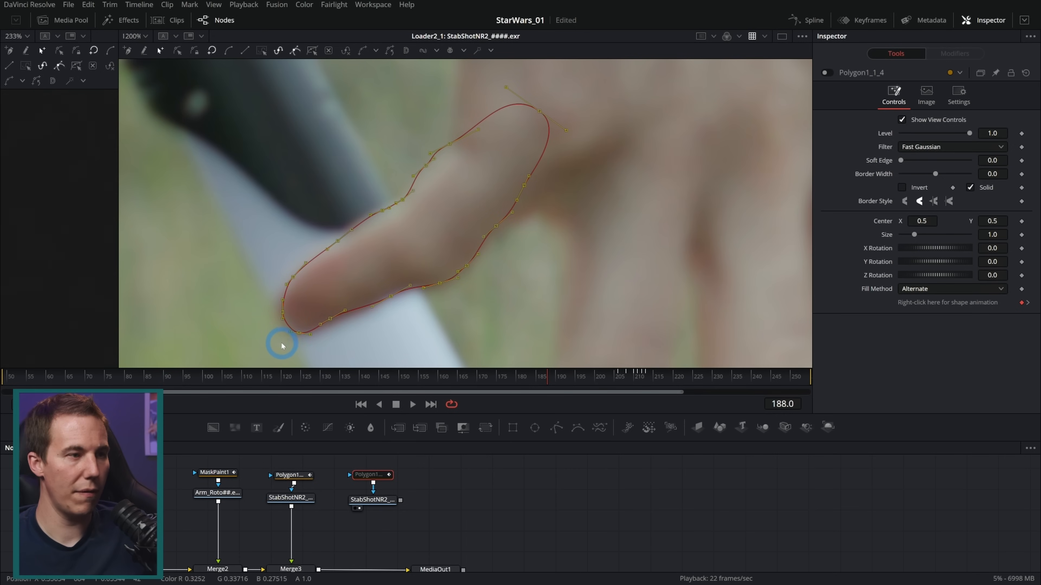
left_click_drag(280, 338, 277, 340)
left_click_drag(441, 287, 439, 287)
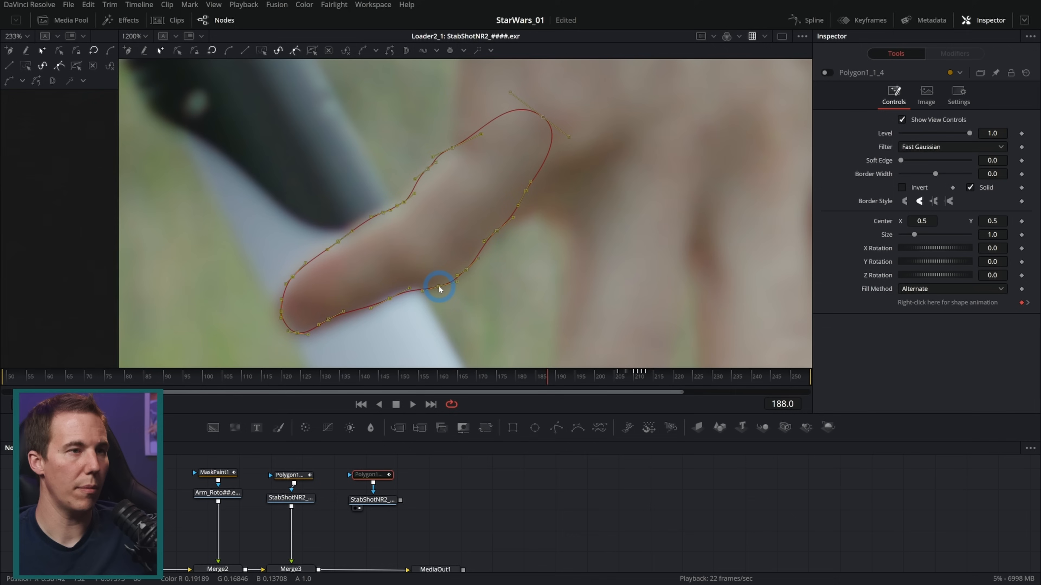
left_click(438, 286)
left_click_drag(389, 297, 389, 291)
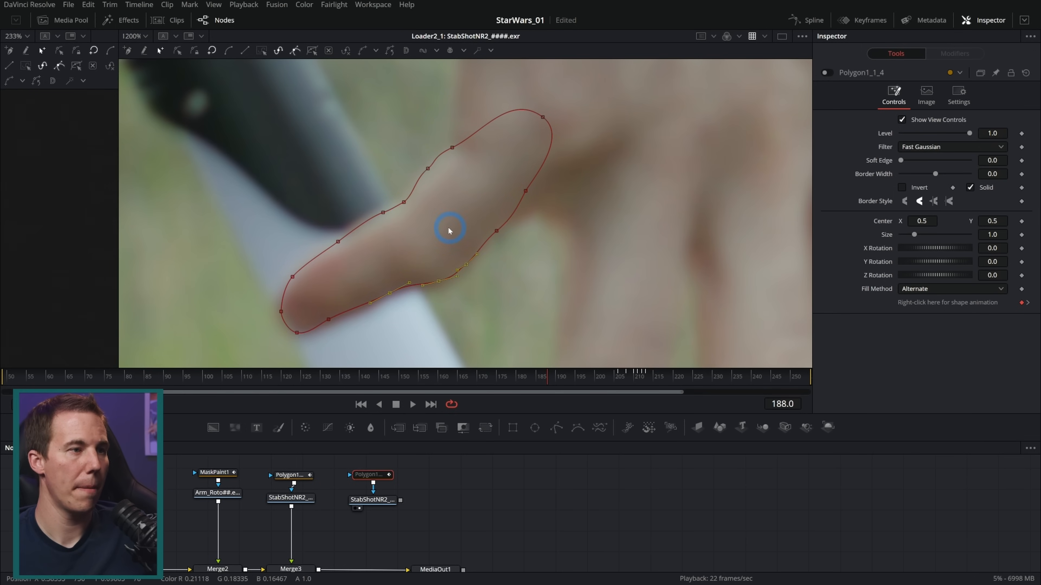
Shift all points of the thumb polygon down to match the thumb at frame 197
left_click_drag(551, 374, 584, 378)
left_click_drag(634, 87, 260, 337)
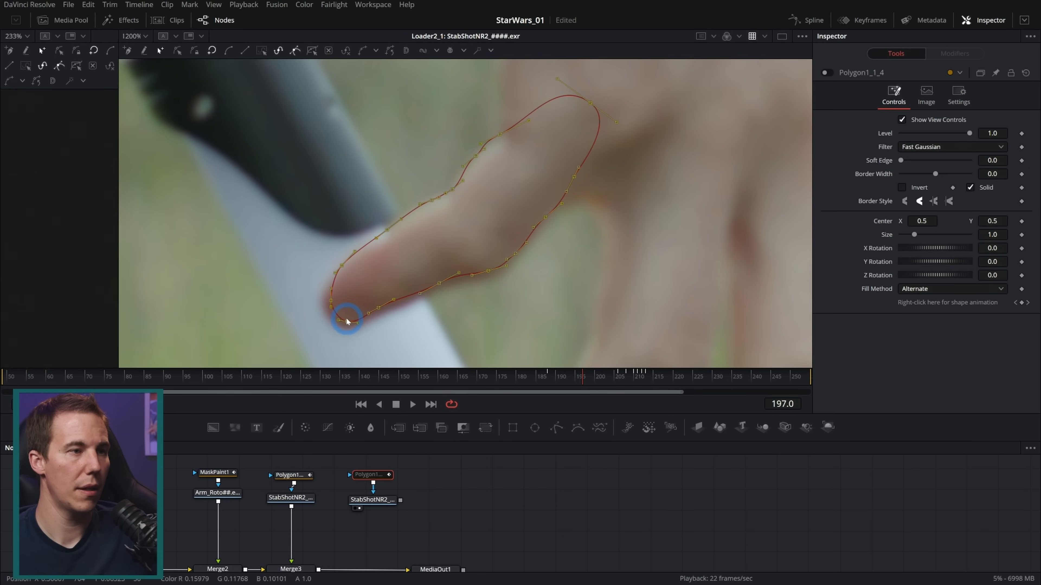
left_click(346, 327)
left_click_drag(281, 68, 670, 323)
left_click_drag(347, 322, 342, 329)
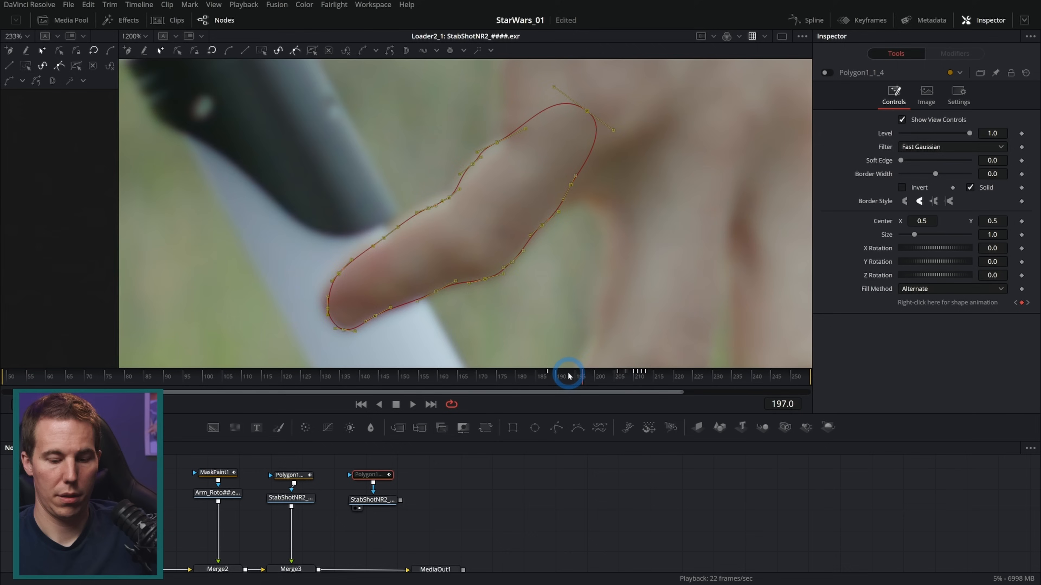
Nudge the whole thumb polygon down to fit the thumb at frame 192
key("Left")
key("Left")
key("Left")
key("Left")
key("Left")
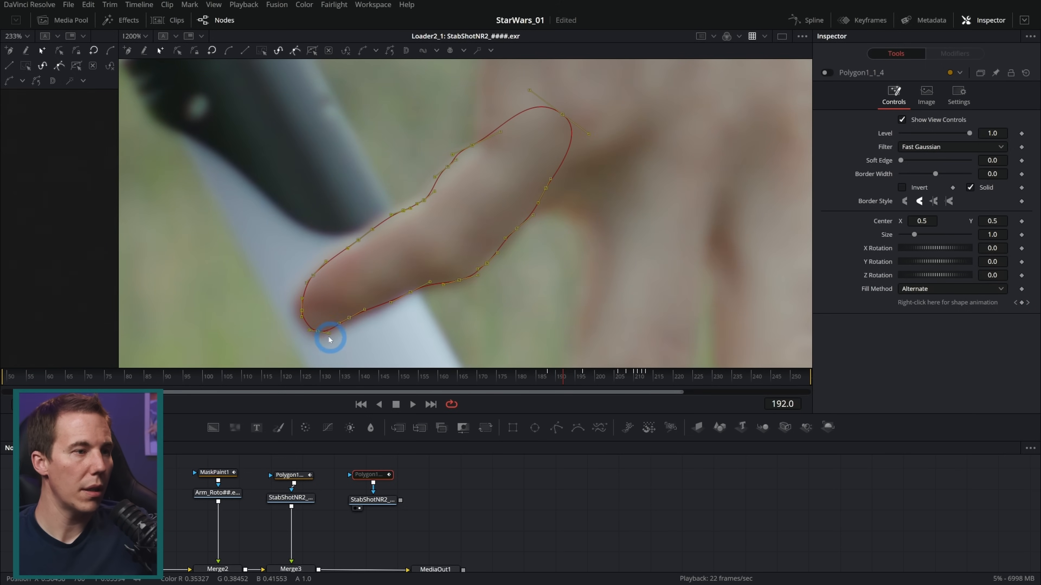
left_click_drag(318, 332, 317, 334)
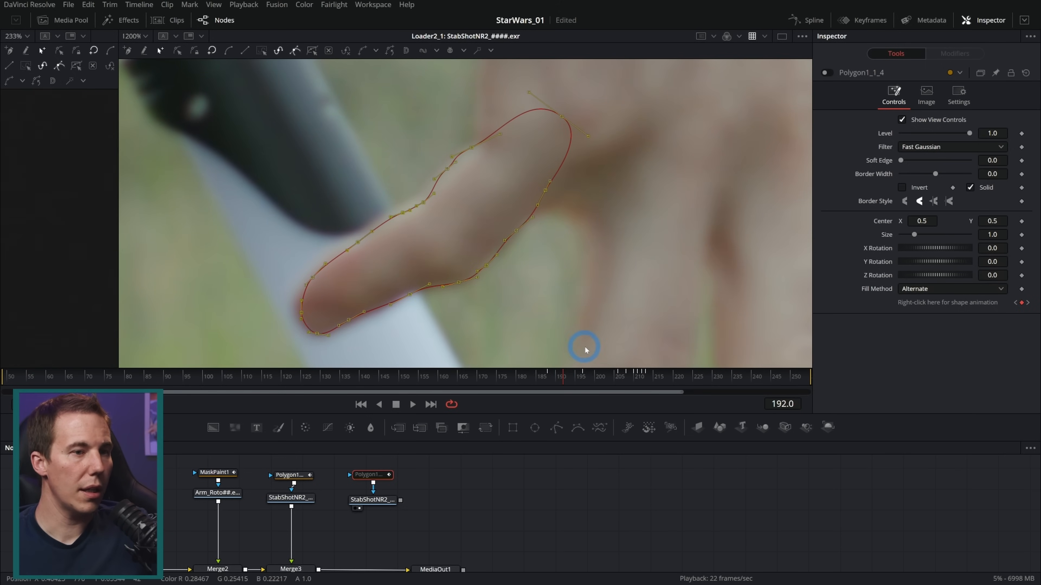
Shift the whole polygon onto the thumb at frame 194 and adjust a point on its lower edge
key("Right")
key("Right")
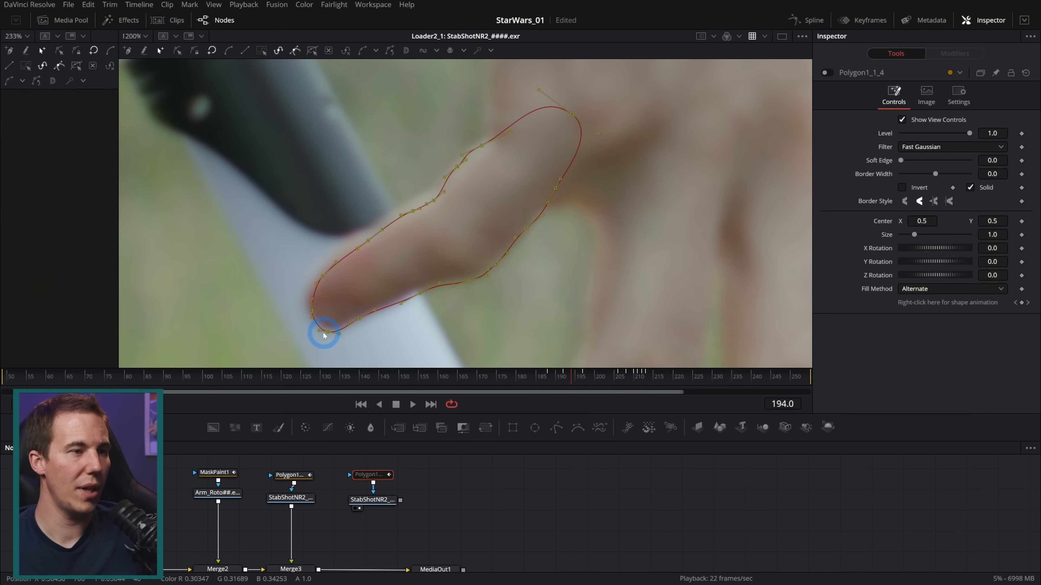
left_click_drag(328, 331, 323, 328)
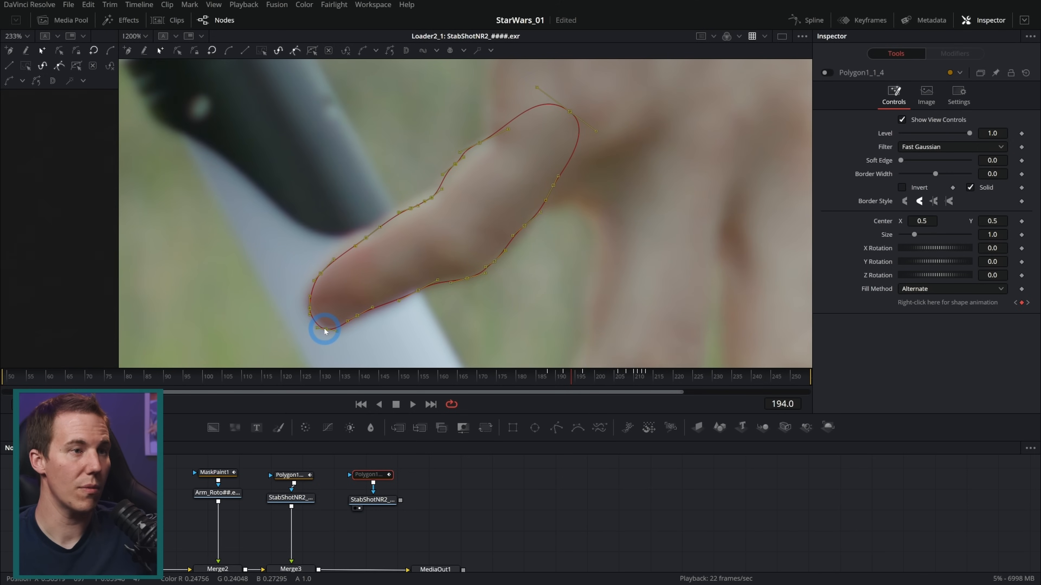
left_click(417, 289)
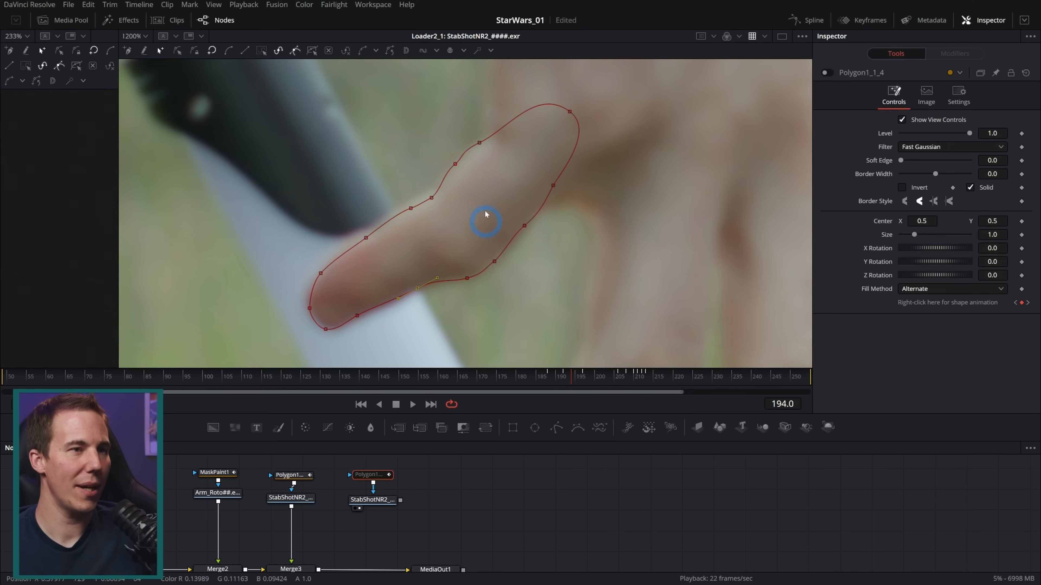
Select all points of the polygon and shift them onto the thumb at frame 201
key("Right")
key("Right")
key("Right")
key("Right")
key("Right")
key("Right")
key("Right")
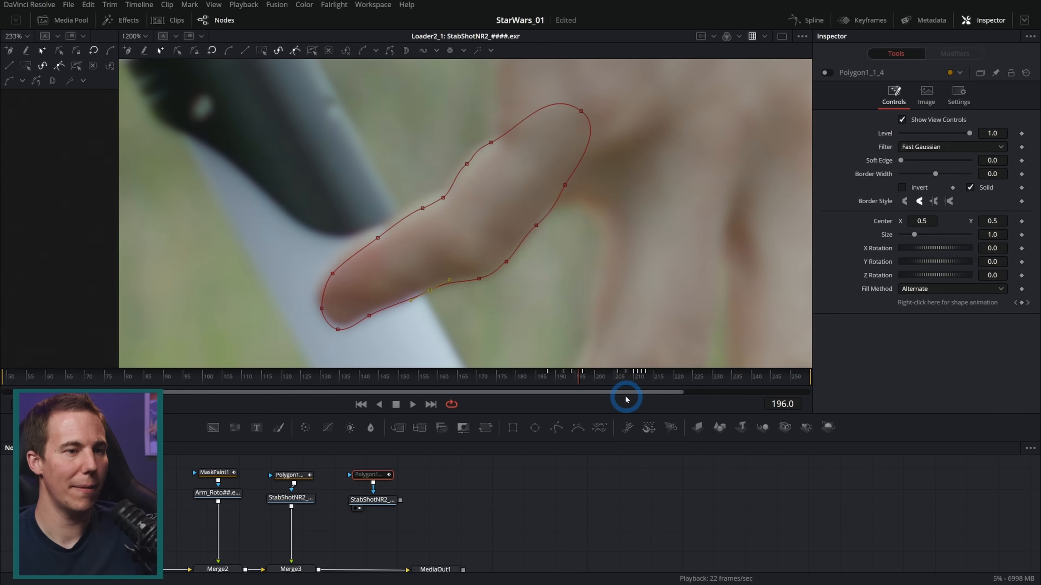
key("ctrl+a")
left_click_drag(367, 320, 379, 324)
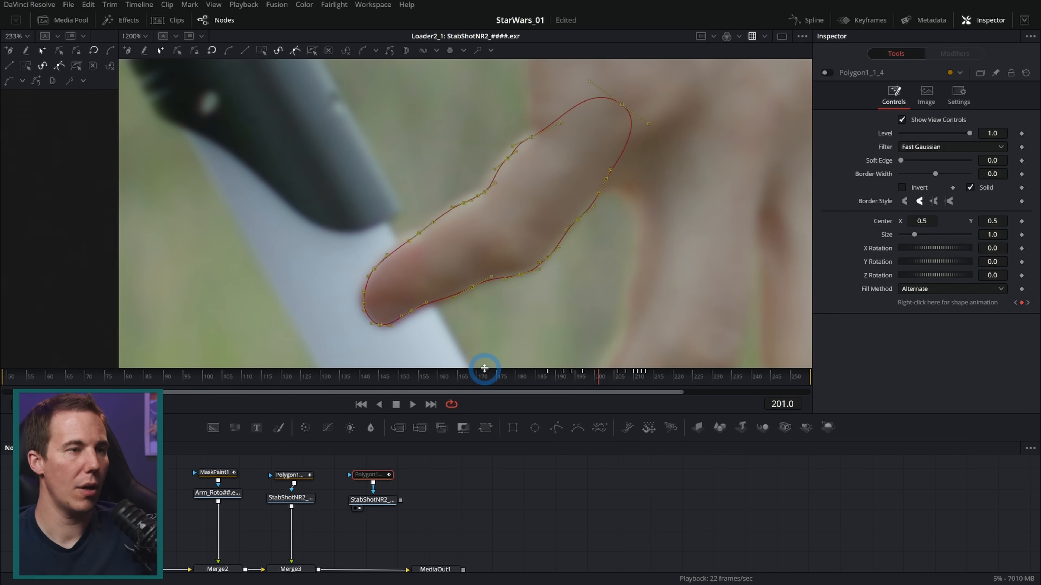
Nudge the whole polygon to fit the thumb at frame 204 and check the fit up to frame 206
key("Right")
key("Right")
key("Right")
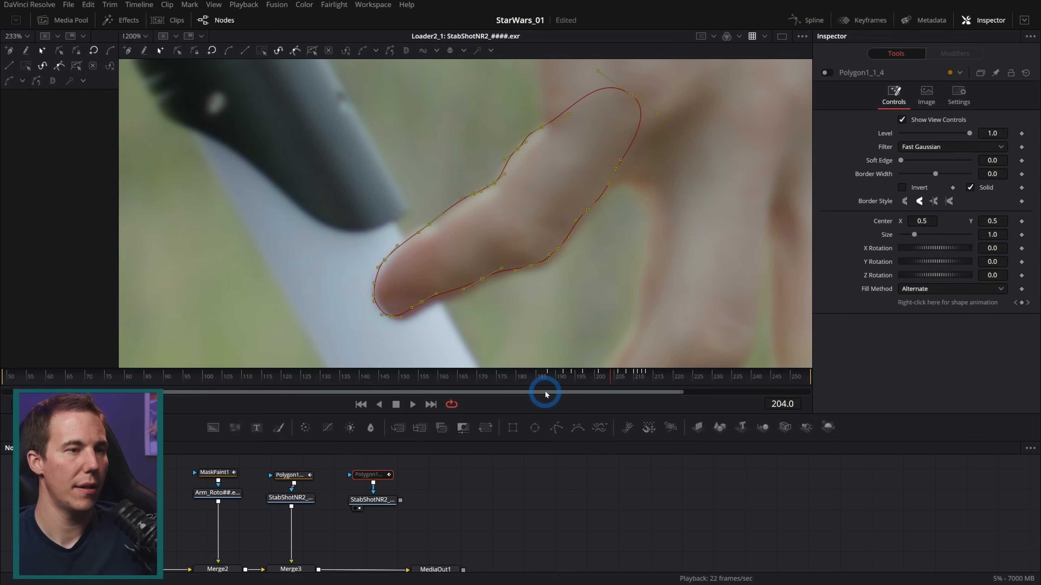
left_click_drag(391, 316, 397, 320)
key("Right")
key("Right")
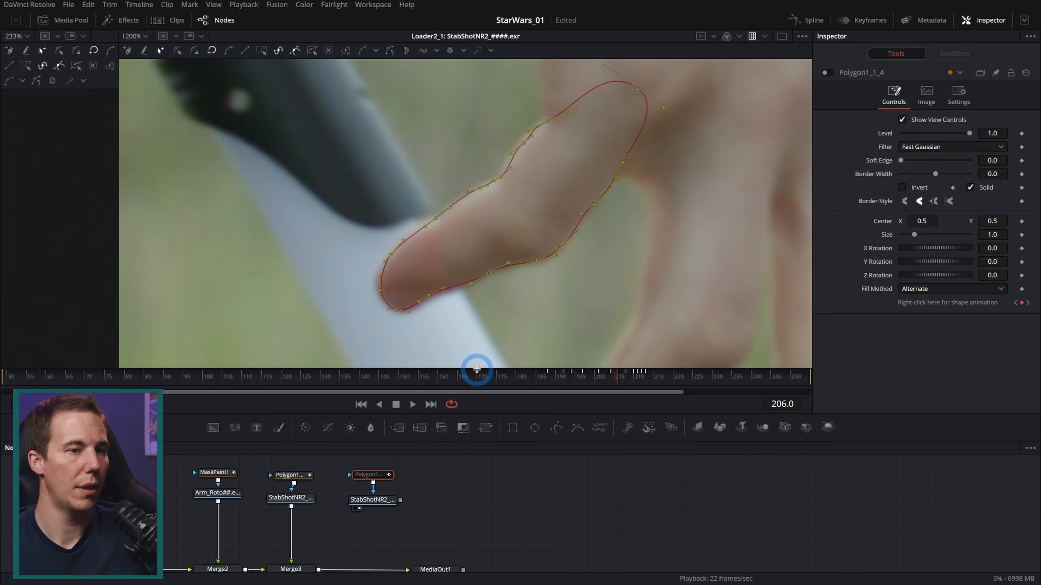
Step back from frame 206 to 189 to check where the polygon drifts off the thumb
key("Left")
key("Left")
key("Left")
key("Left")
key("Left")
key("Left")
key("Left")
key("Left")
key("Left")
key("Left")
key("Left")
key("Left")
key("Left")
key("Left")
key("Left")
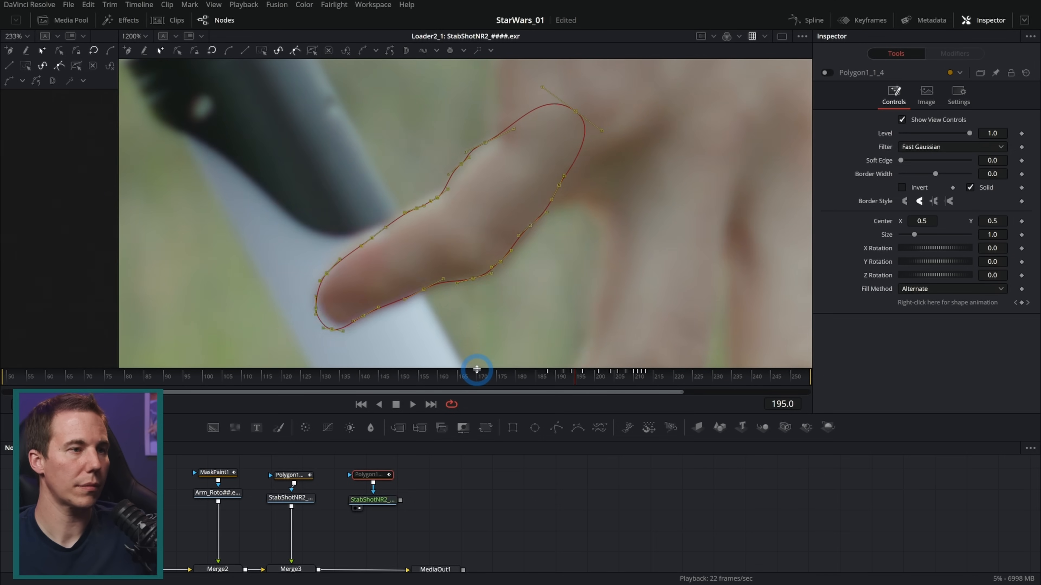
key("Left")
key("Left")
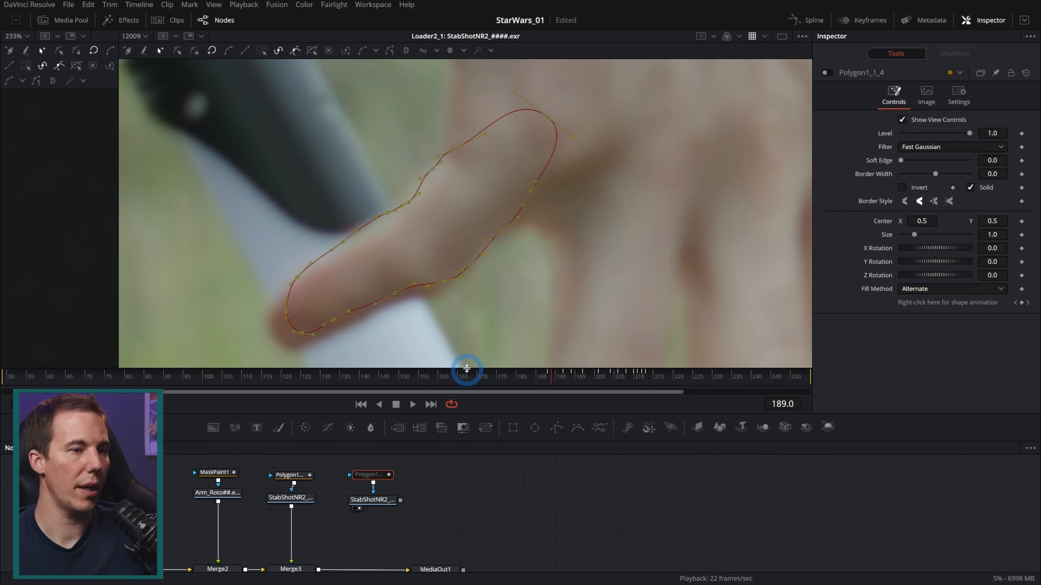
key("Right")
key("Right")
key("Left")
key("Left")
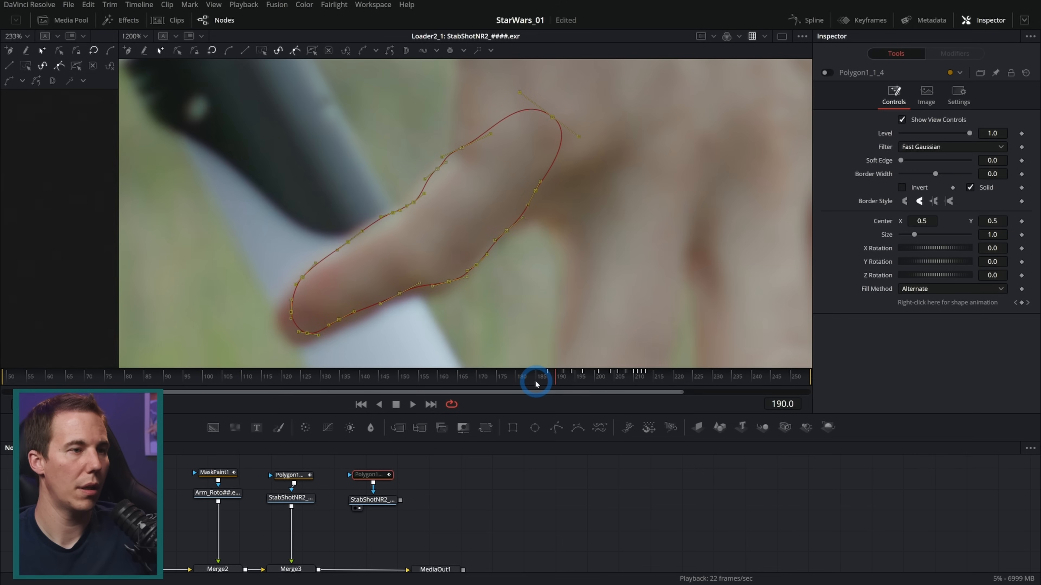
Nudge the whole polygon at frame 192 to fit the thumb and adjust a point on its lower edge
key("Right")
key("Right")
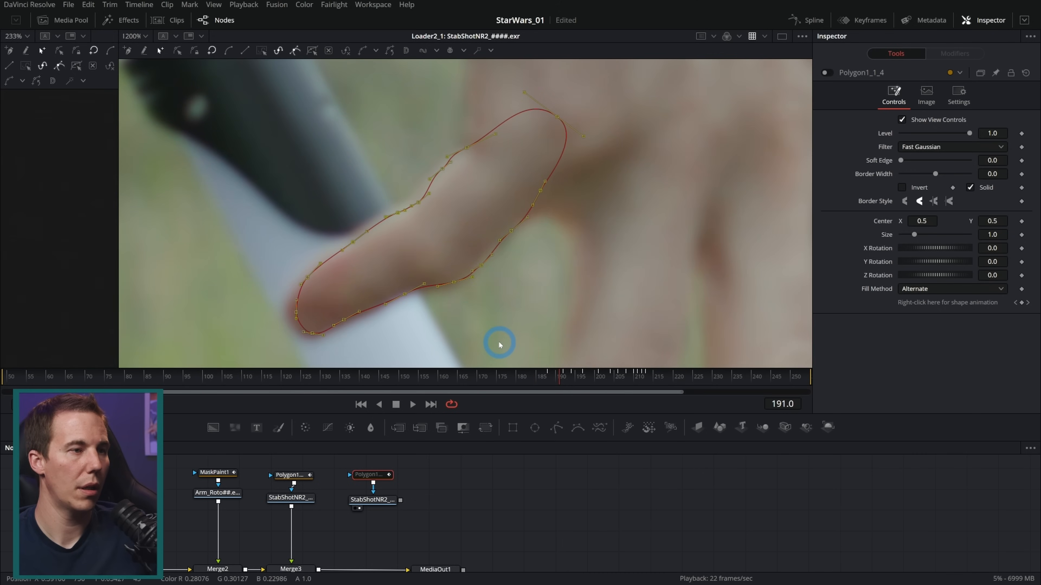
key("Right")
left_click_drag(301, 314, 299, 316)
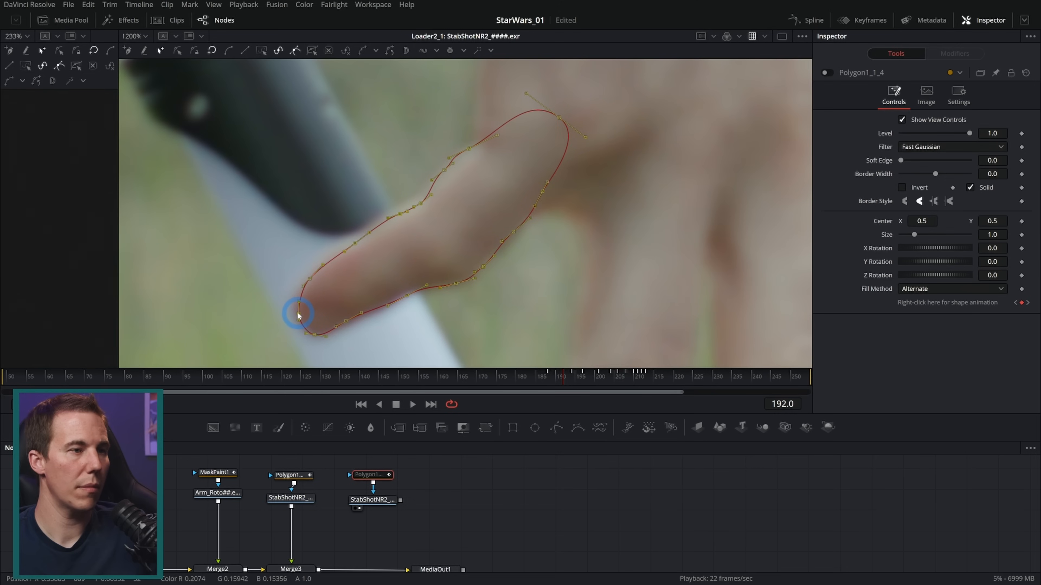
left_click(406, 293)
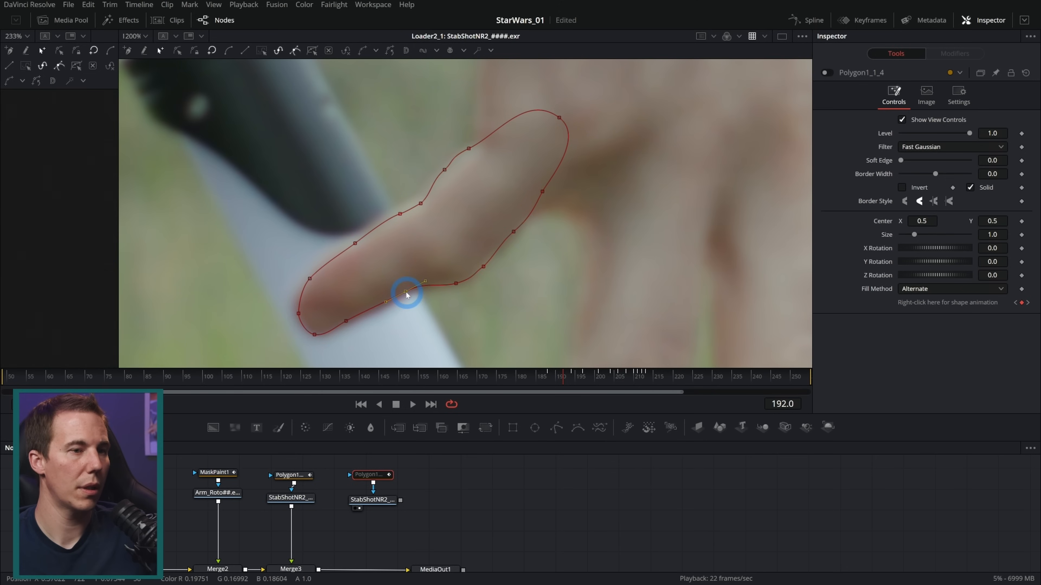
Select all polygon points at frame 189 and move them down and left onto the thumb
key("Left")
key("Left")
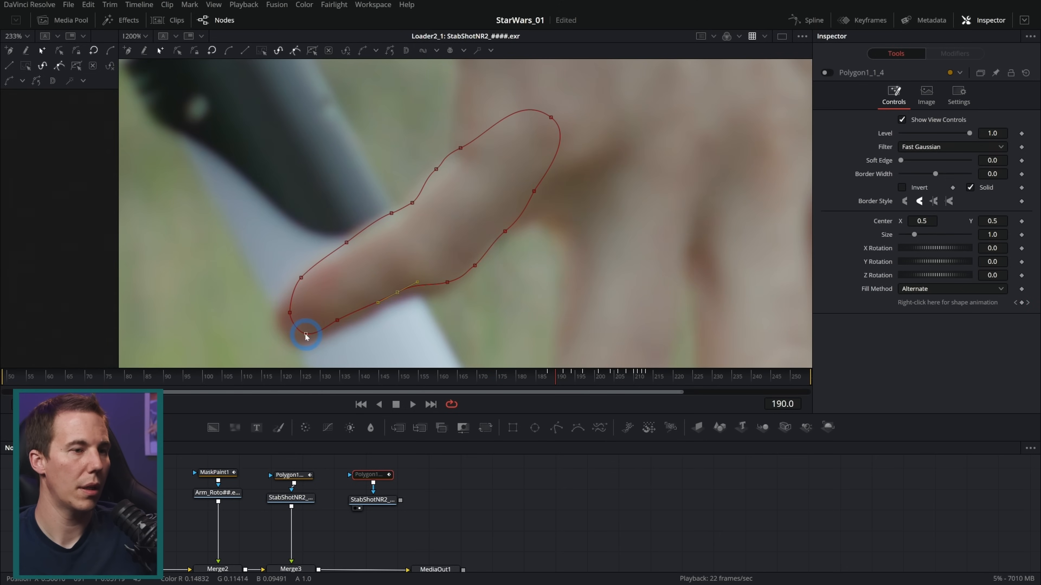
key("Left")
left_click_drag(228, 72, 615, 341)
left_click_drag(302, 335, 293, 348)
Compare the thumb polygon's fit on frames 188 to 191
key("Right")
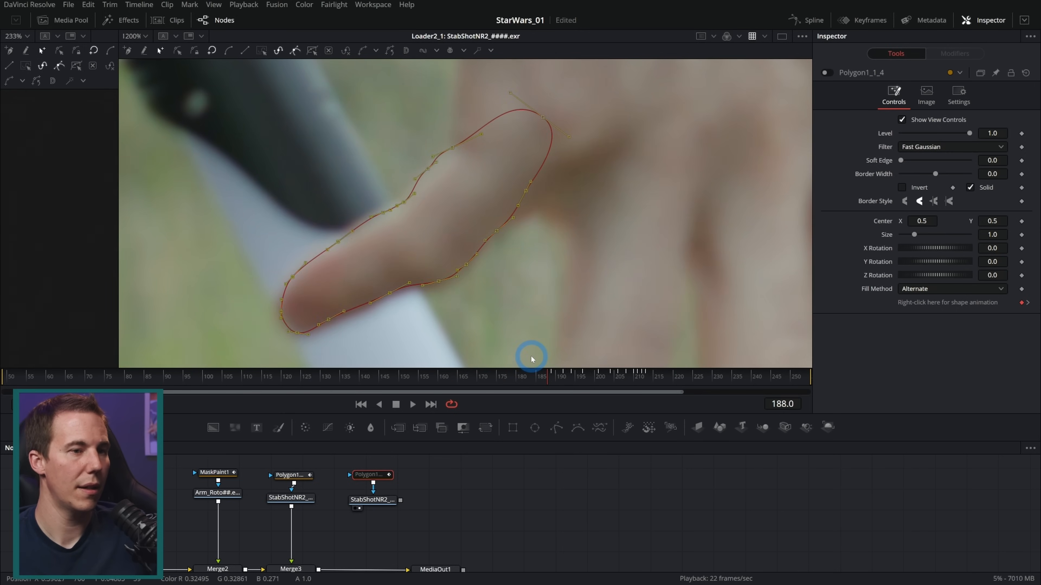
key("Left")
key("Right")
key("Right")
key("Left")
key("Right")
key("Right")
key("Right")
key("Right")
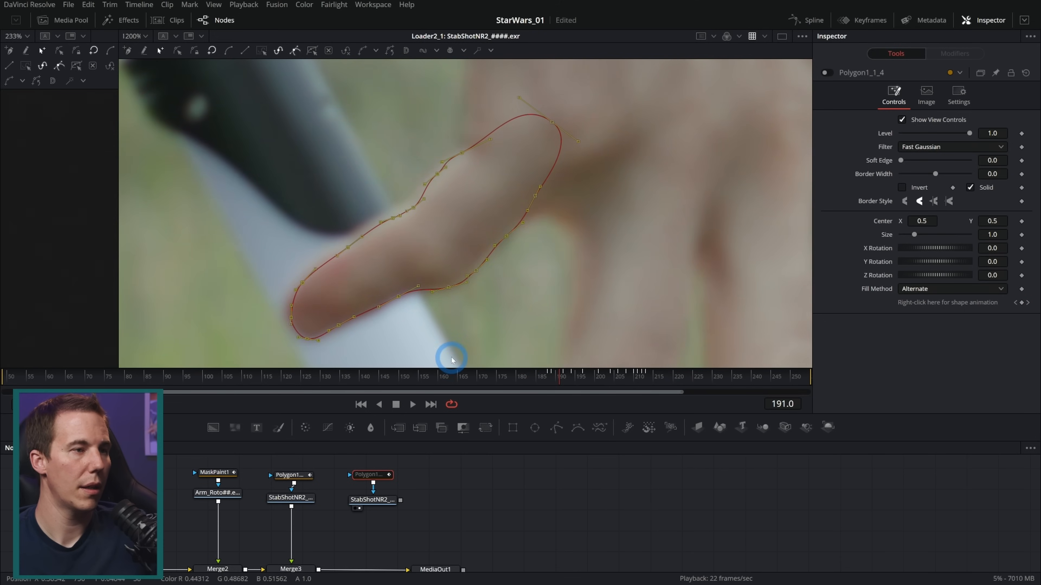
Move the whole thumb polygon at frame 185 up and to the right so its rounded end fits the thumb tip
key("Left")
key("Left")
key("Left")
key("Left")
key("Left")
key("Left")
key("Left")
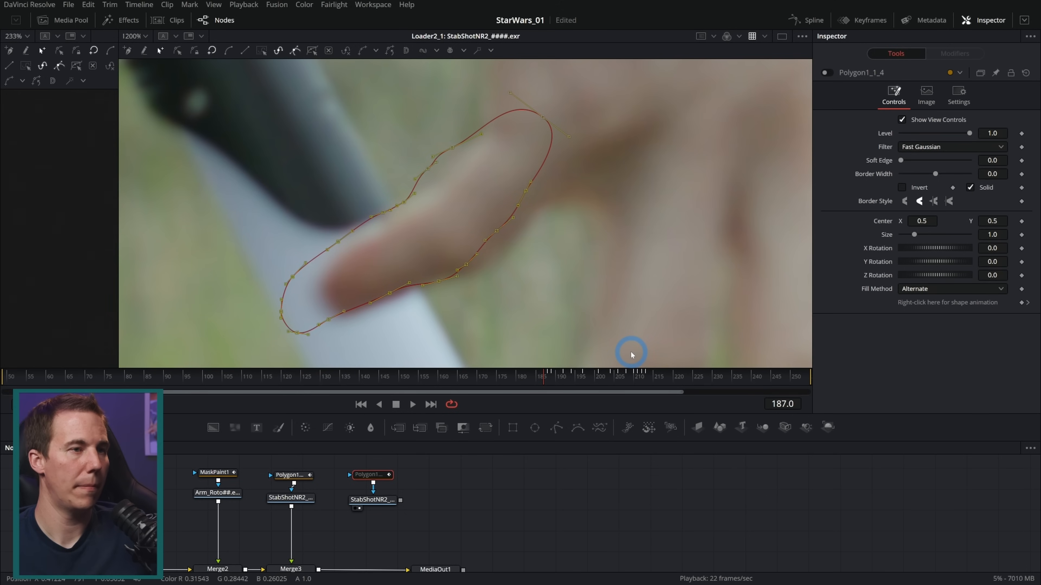
key("Left")
key("Left")
left_click_drag(634, 235, 595, 245)
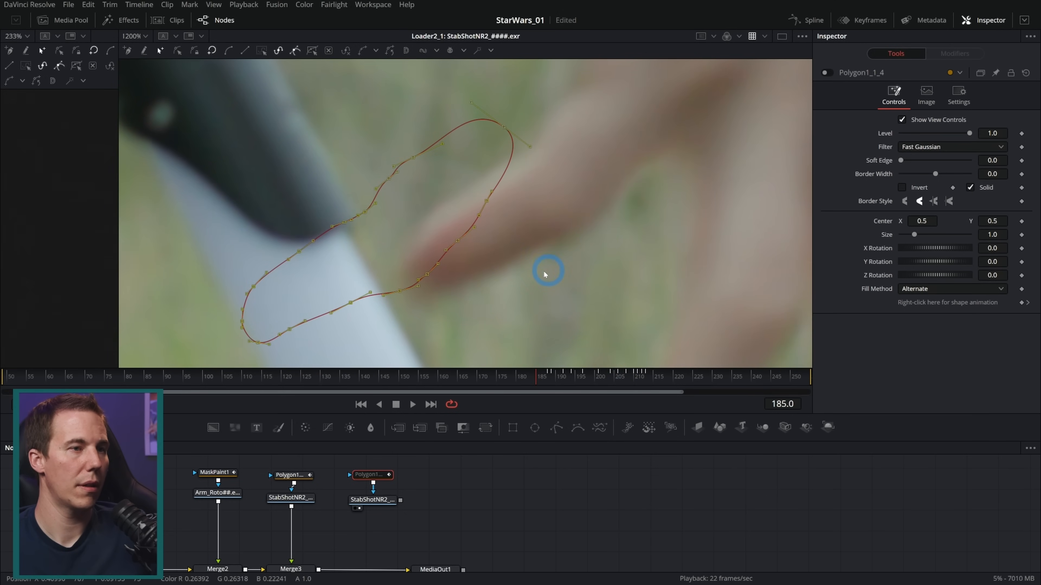
left_click_drag(587, 280, 551, 288)
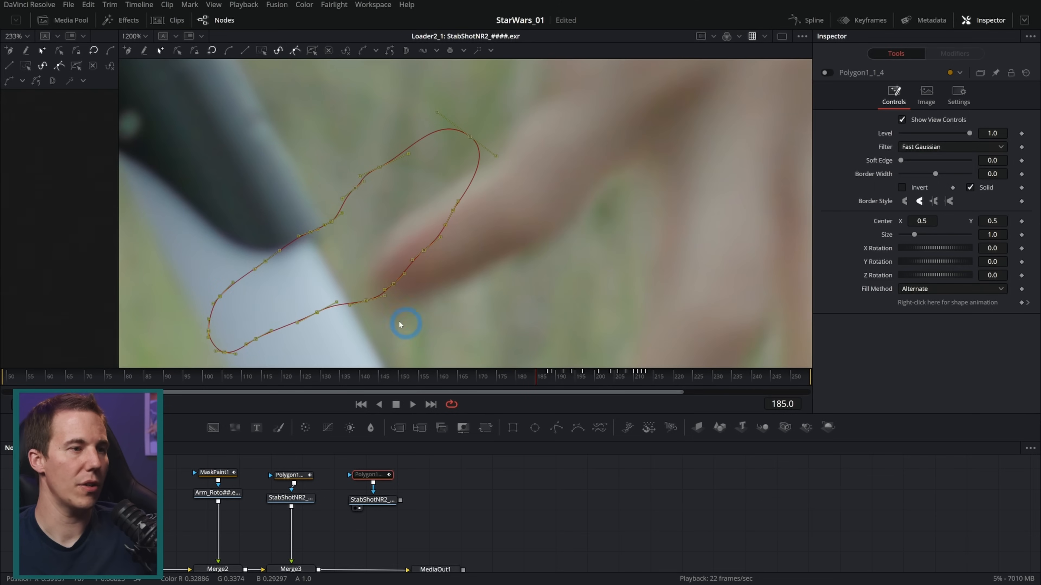
left_click_drag(223, 349, 395, 299)
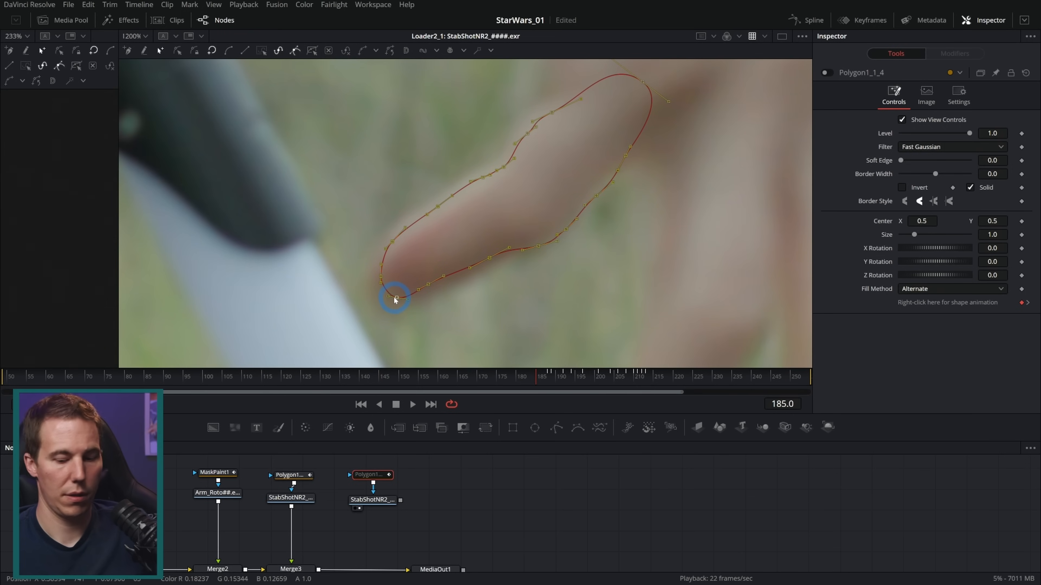
Reposition the thumb polygon at frames 186 and 187 and check its fit at frame 188
key("Right")
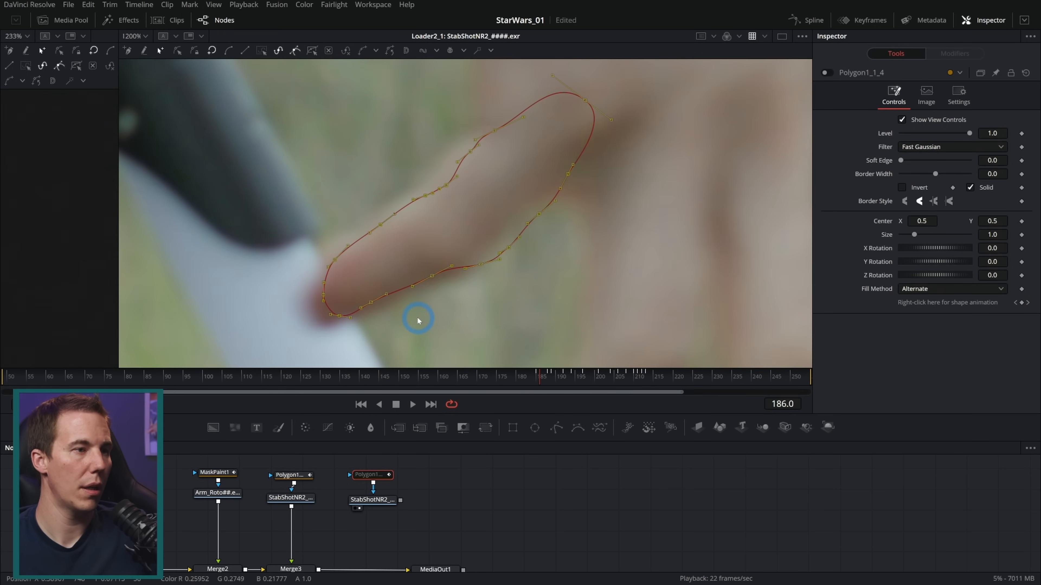
key("Right")
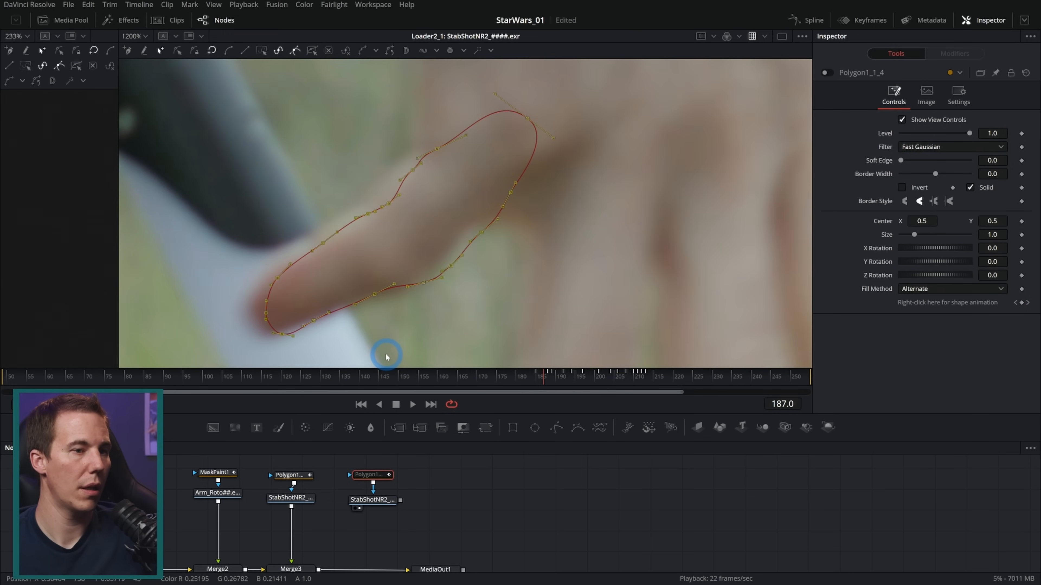
key("Left")
left_click_drag(339, 318, 270, 333)
key("Right")
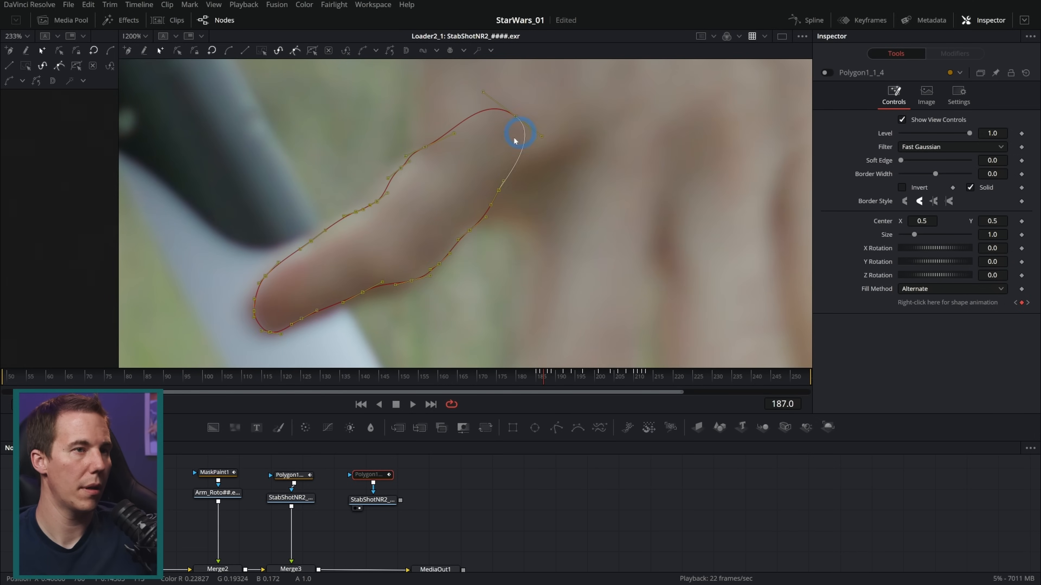
left_click_drag(282, 313, 281, 314)
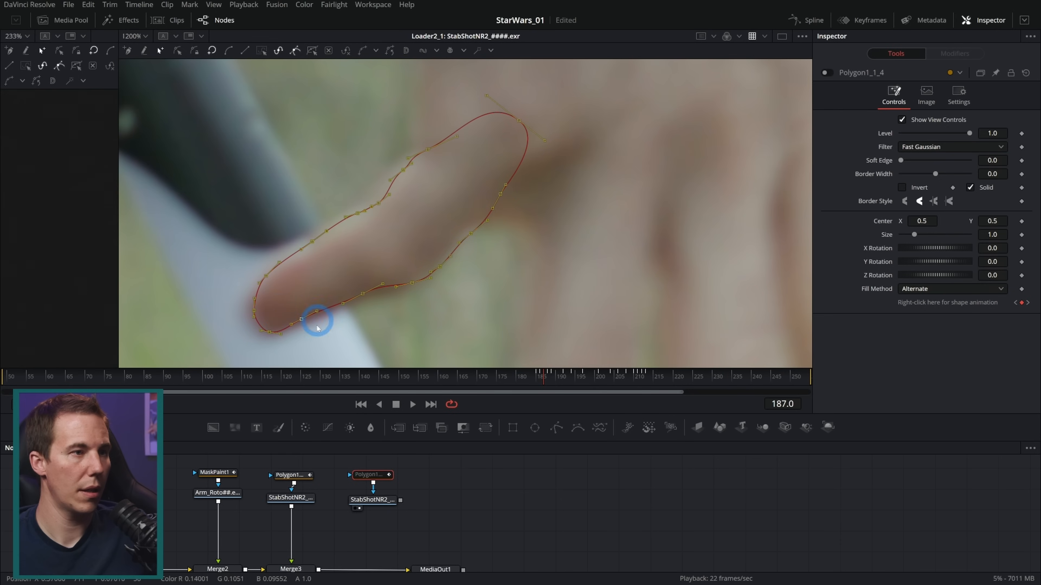
key("Right")
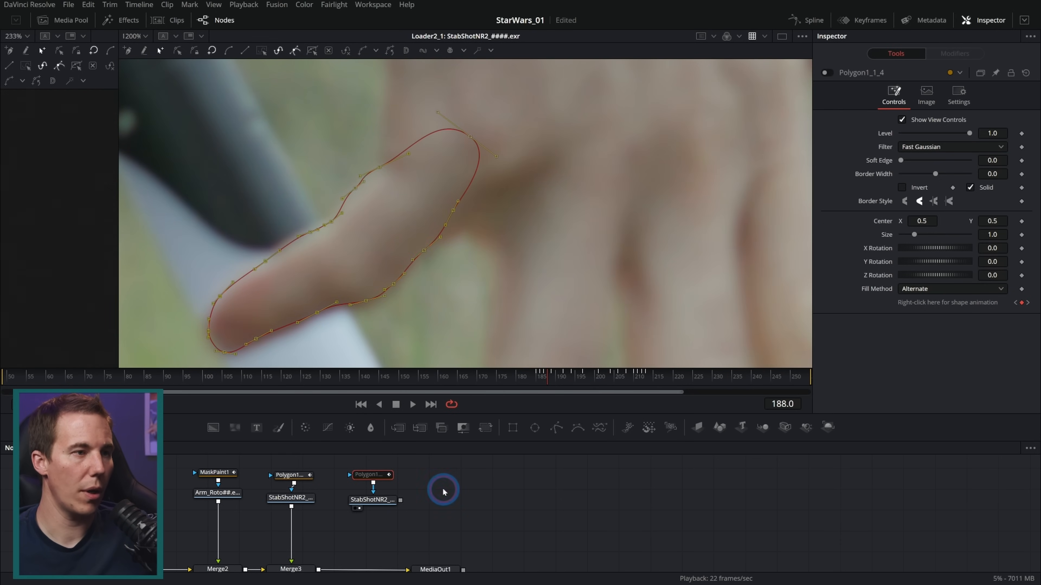
Re-enable the thumb polygon node and view the Arm_Roto loader at frame 196
left_click_drag(541, 376, 582, 375)
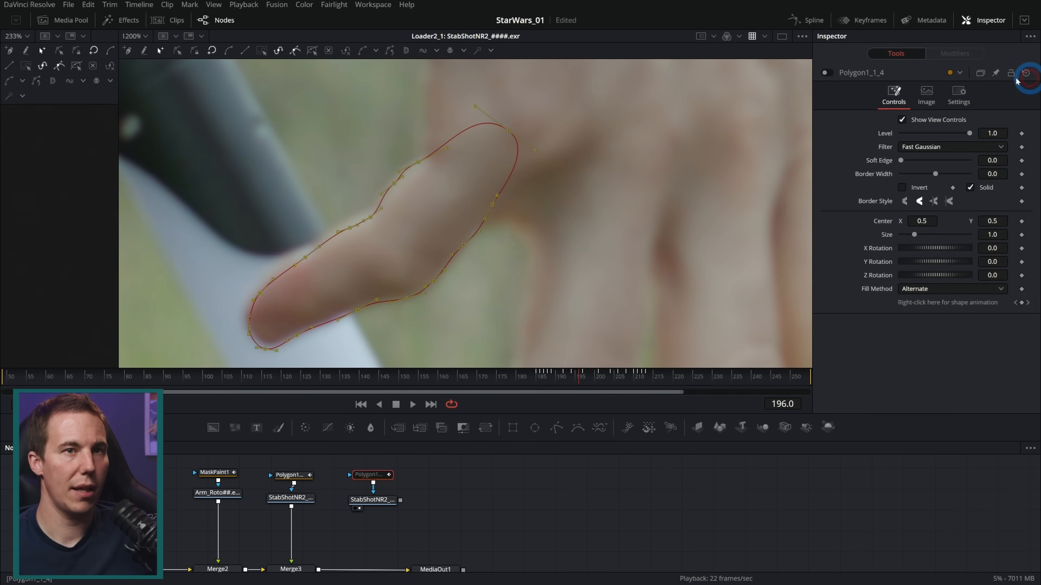
left_click(828, 72)
left_click(441, 483)
left_click(380, 498)
left_click(512, 243)
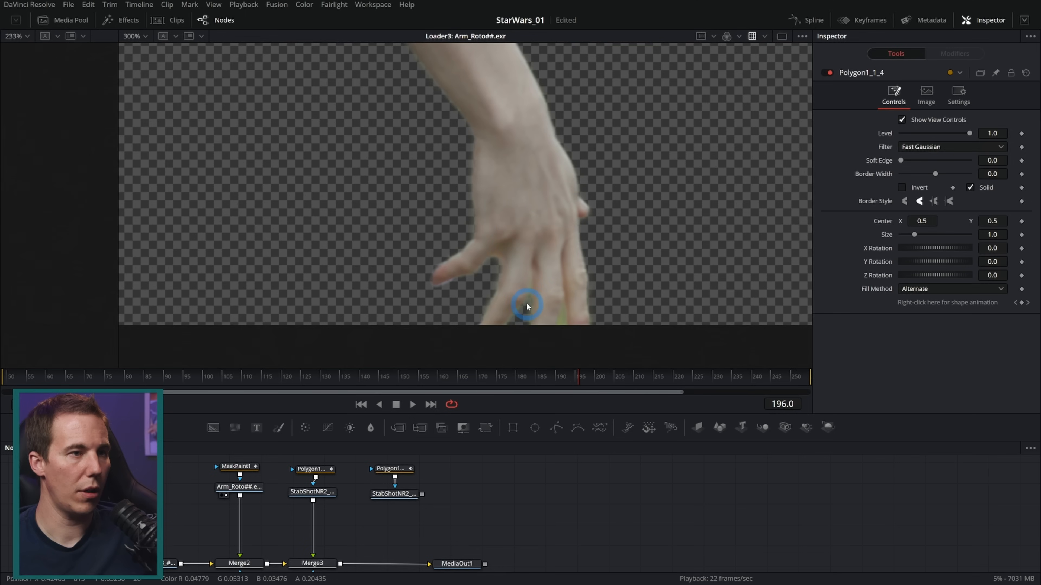
Add an Ellipse mask below the clean plate branch and connect it to Merge2's effect mask input
scroll(430, 298, "up", 2)
left_click_drag(257, 523, 372, 508)
left_click_drag(534, 428, 311, 517)
left_click_drag(347, 554, 337, 531)
left_click(561, 316)
scroll(533, 294, "down", 3)
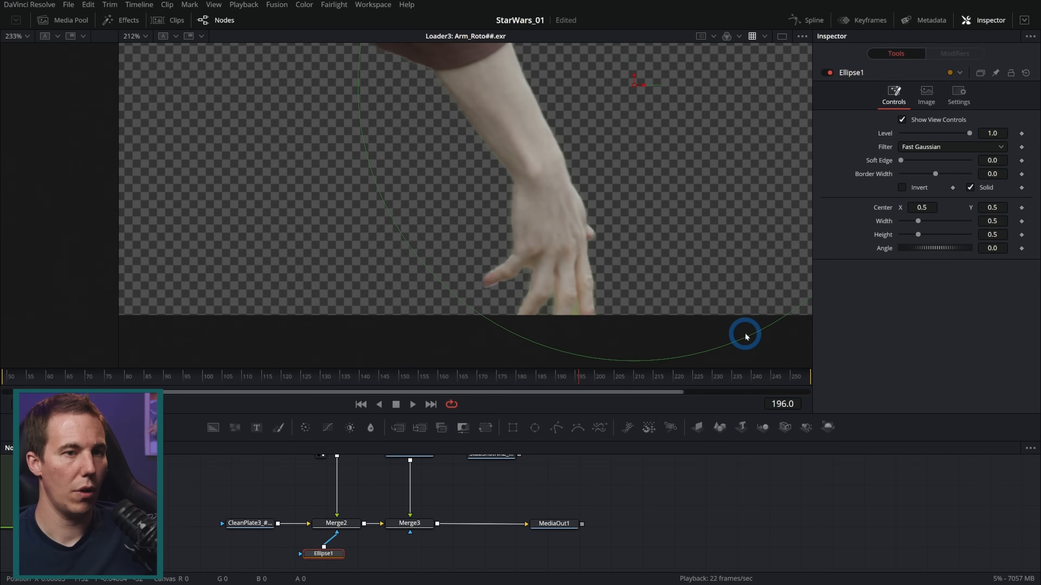
View Merge2, invert the ellipse, and shrink it to about 0.079 wide and high over the roto's thumb tip
left_click_drag(745, 336, 470, 282)
left_click(906, 209)
left_click(437, 295)
left_click_drag(353, 523, 551, 300)
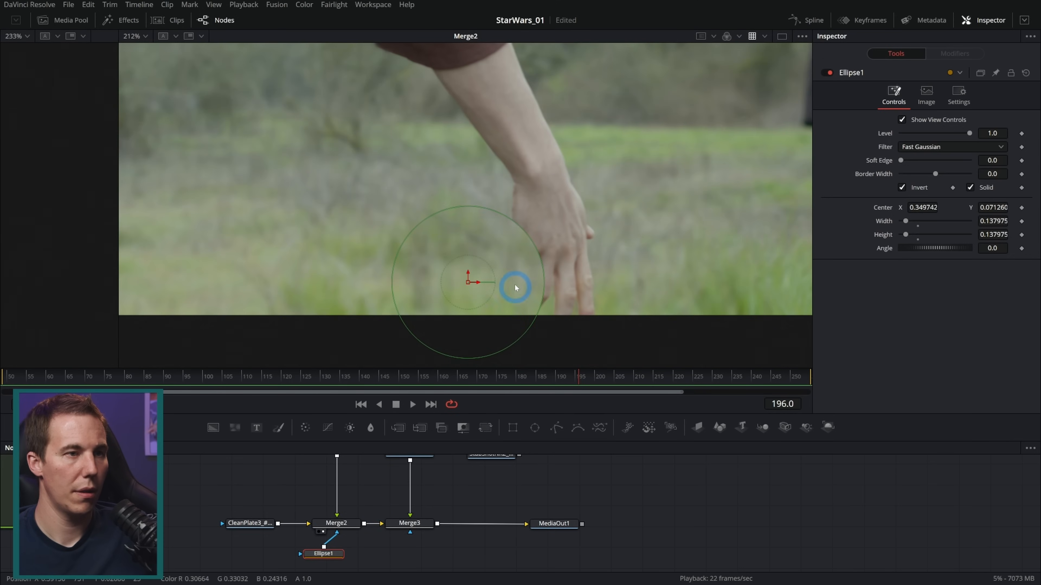
left_click_drag(537, 238, 507, 264)
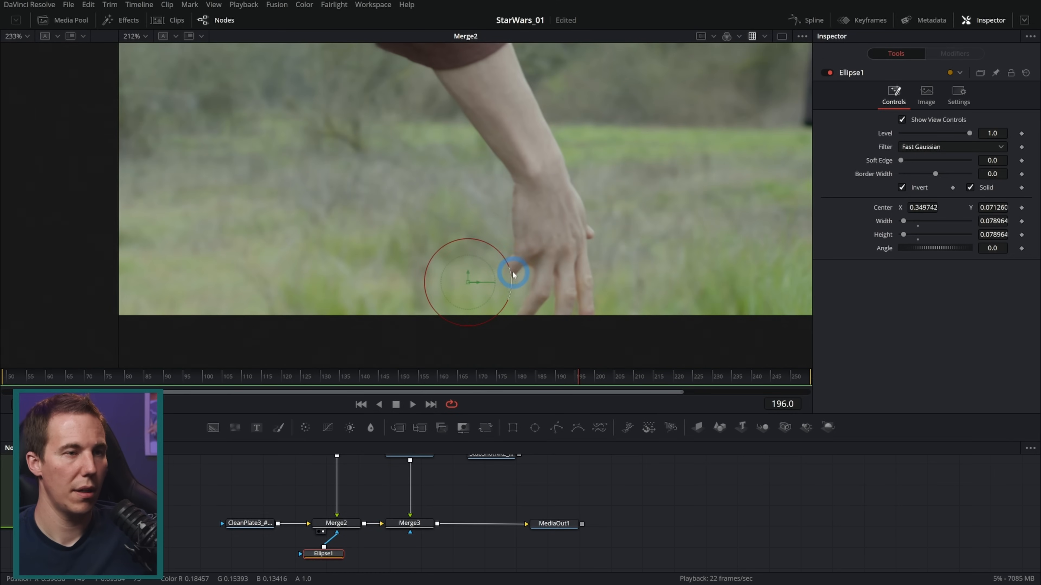
scroll(514, 274, "up", 2)
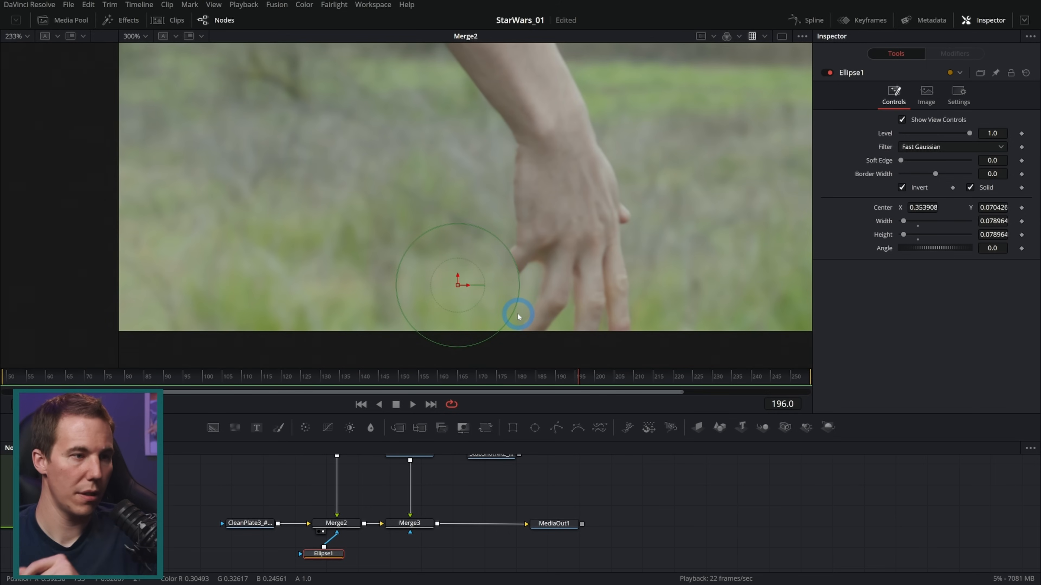
Animate the ellipse's center from frame 196, moving it at frame 184 to about X 0.385, Y 0.104 beside the thumb
left_click(579, 378)
left_click_drag(579, 379, 532, 378)
left_click(461, 294)
left_click_drag(458, 288, 507, 267)
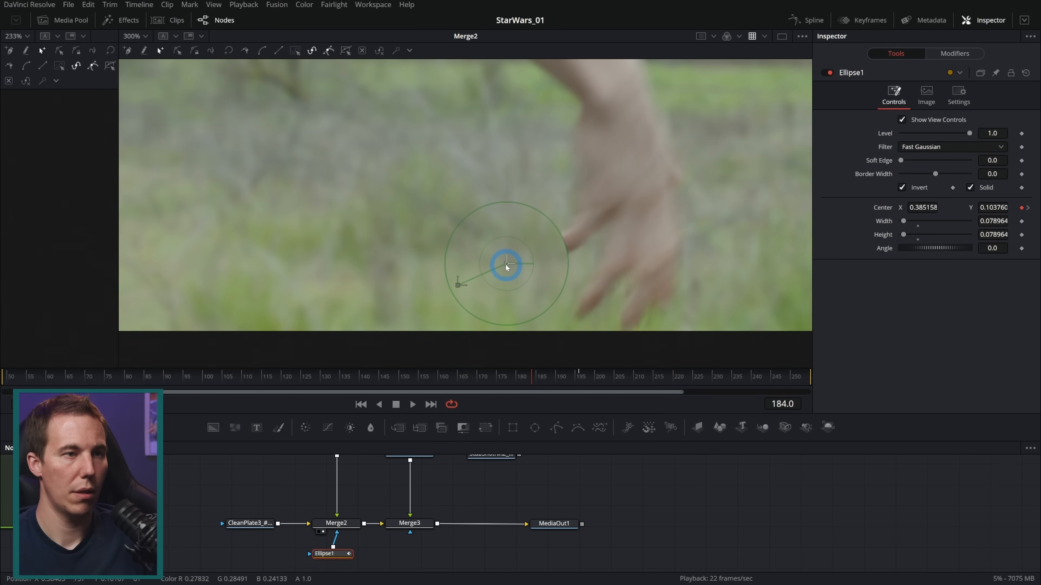
left_click(571, 362)
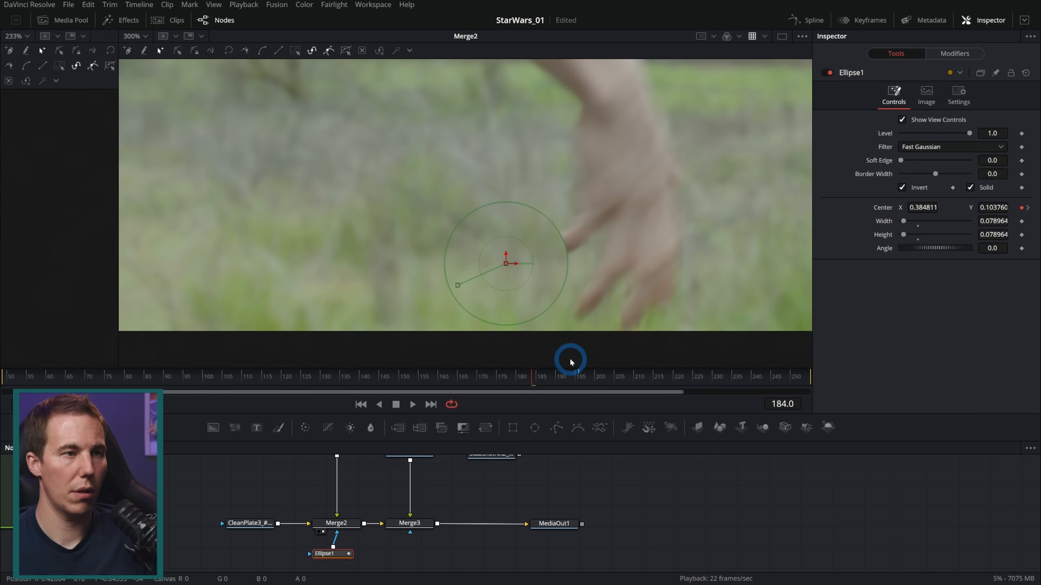
Keyframe the ellipse's center at frame 185 at about X 0.374, Y 0.073 to follow the thumb
key("Right")
mouse_move(499, 294)
left_mouse_down()
mouse_move(493, 273)
mouse_move(470, 284)
mouse_move(487, 286)
left_mouse_up()
key("Left")
key("Right")
Move the ellipse down and left at frames 186 and 190 to keep the thumb masked, checking through frame 199
key("Right")
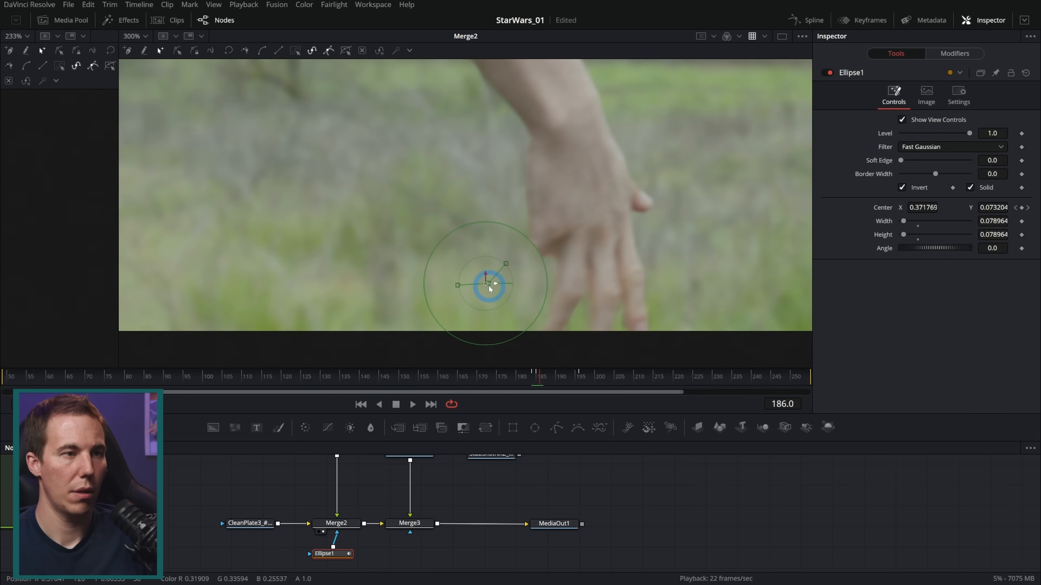
left_click_drag(484, 284, 443, 295)
key("Right")
key("Right")
key("Right")
key("Right")
key("Left")
key("Right")
key("Right")
key("Right")
key("Right")
key("Right")
key("Right")
key("Right")
key("Right")
key("Right")
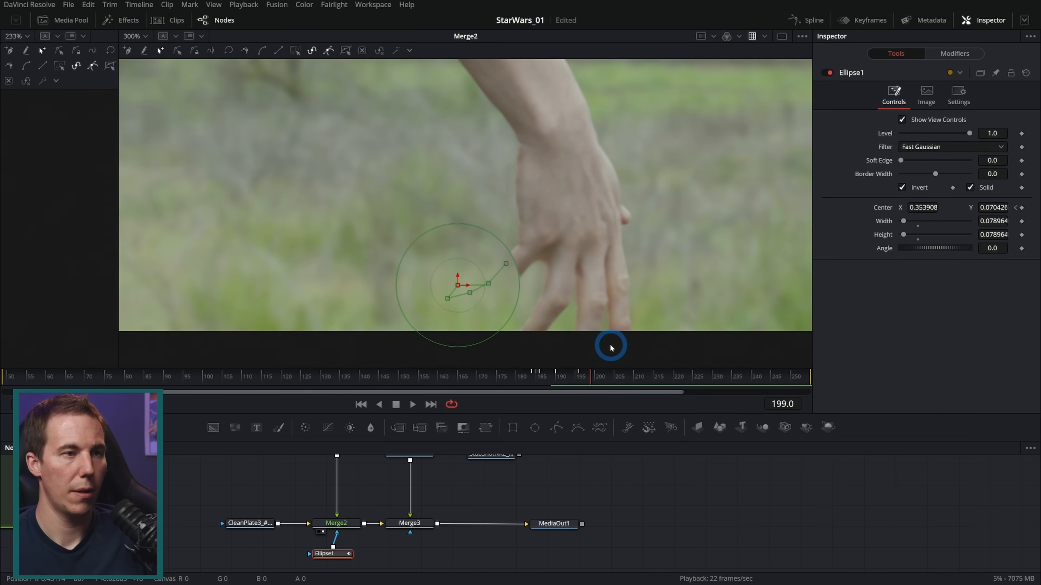
Shift the ellipse right at frame 205 to center X of about 0.362 so it covers the thumb tip
key("Right")
key("Right")
key("Right")
key("Right")
key("Right")
key("Right")
key("Right")
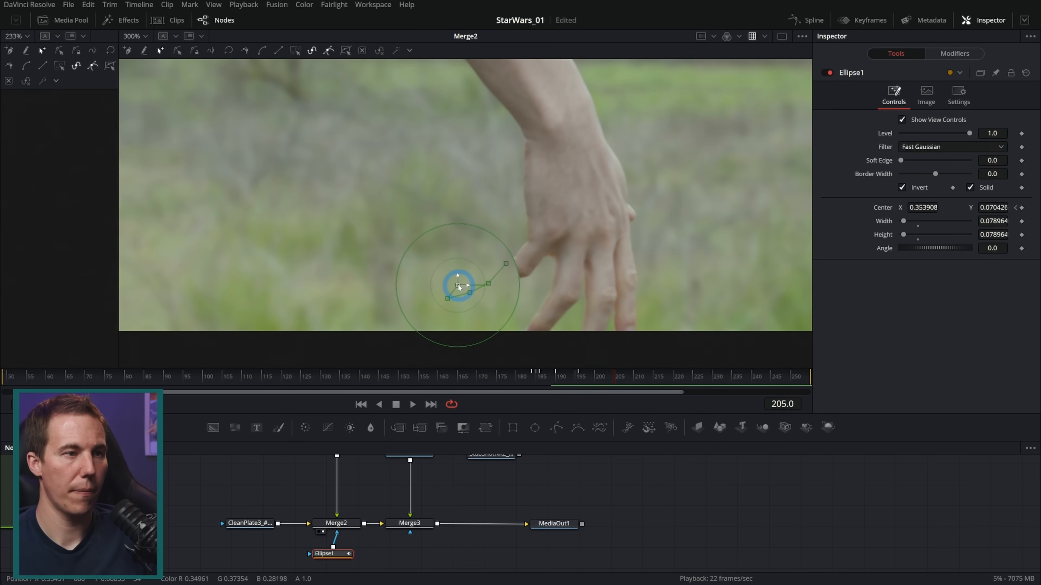
key("Right")
key("Right")
key("Right")
key("Right")
key("Right")
key("Right")
key("Right")
key("Right")
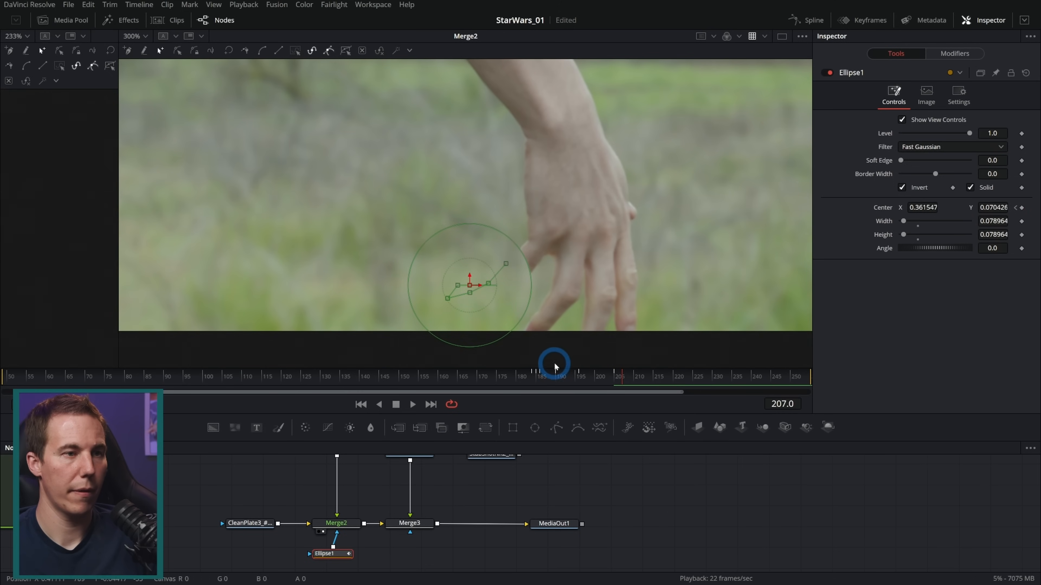
Raise the ellipse at frame 213 to center Y of about 0.126 to cover the thumb
left_click(481, 290)
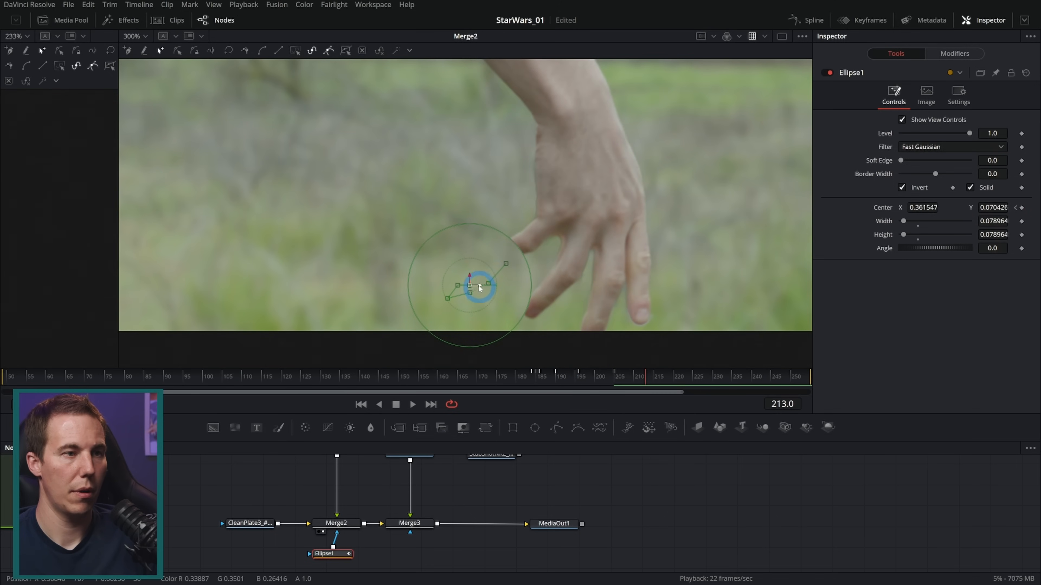
left_click_drag(471, 286, 470, 249)
left_click(514, 358)
Raise the ellipse at frame 215 to center Y of about 0.171 and check frame 216
key("Right")
key("Right")
key("Right")
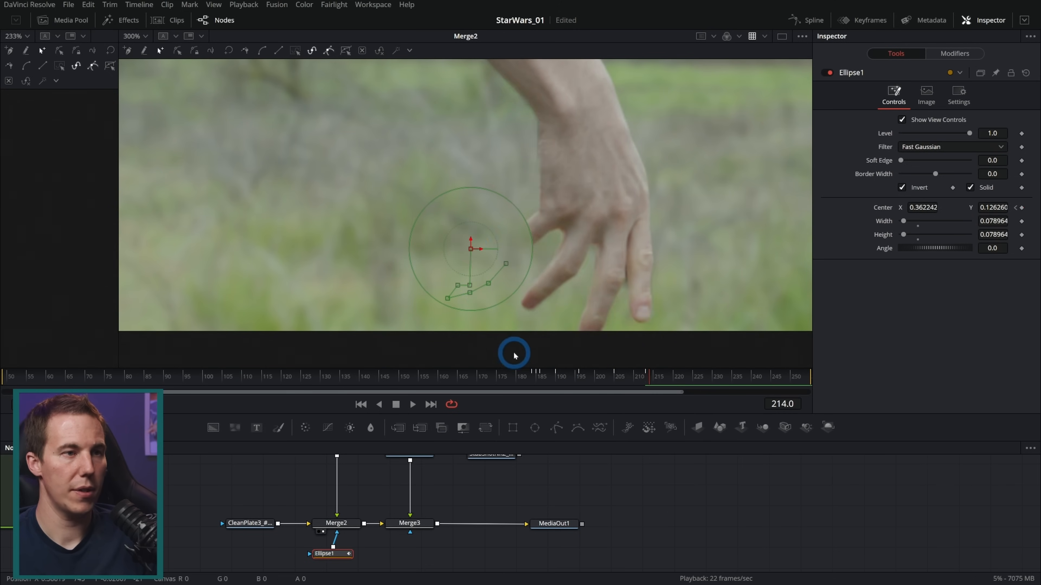
key("Left")
left_click(489, 294)
left_click_drag(473, 249, 471, 220)
left_click(568, 380)
key("Right")
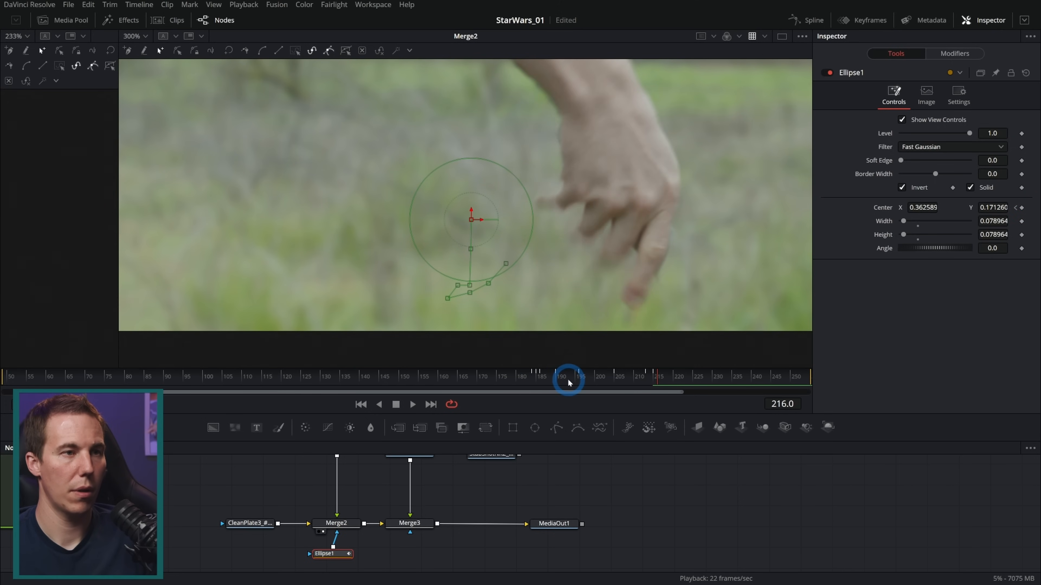
Step back from frame 216 to 183 to examine how the ellipse masks the moving thumb
key("Left")
key("Left")
key("Left")
key("Left")
key("Left")
key("Left")
key("Left")
key("Left")
key("Left")
key("Left")
key("Left")
key("Left")
key("Left")
key("Left")
key("Left")
key("Left")
key("Left")
key("Left")
key("Left")
key("Left")
key("Left")
key("Left")
key("Left")
key("Left")
key("Left")
key("Left")
key("Left")
key("Left")
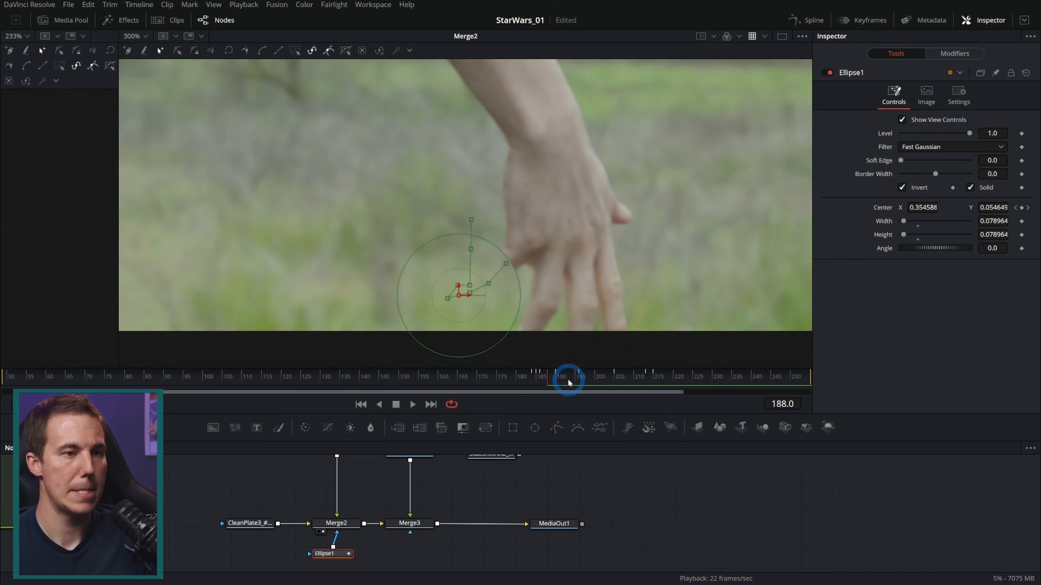
key("Left")
key("Left")
key("Left")
key("Left")
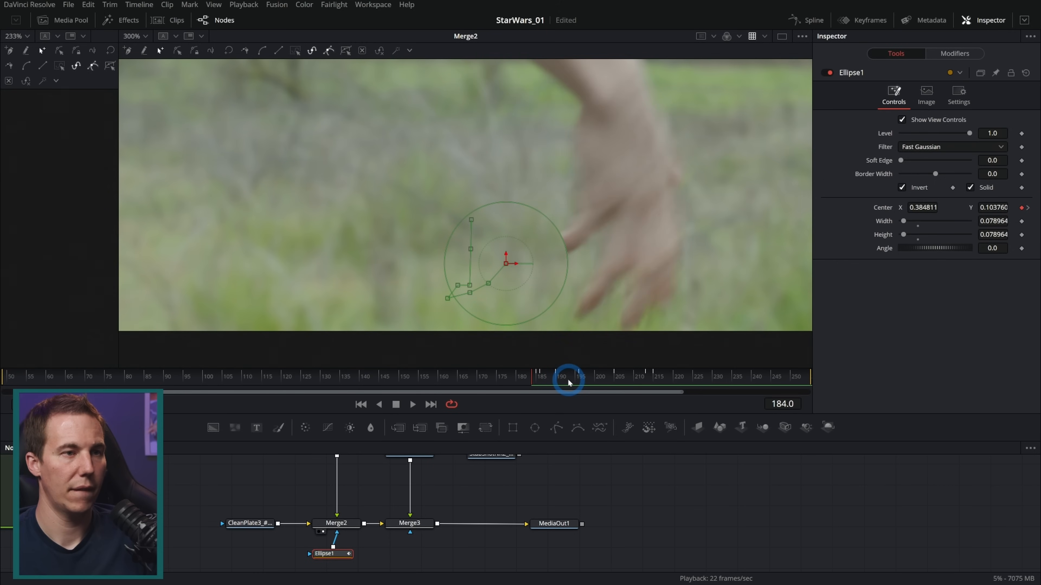
key("Left")
left_click(332, 555)
left_click(557, 427)
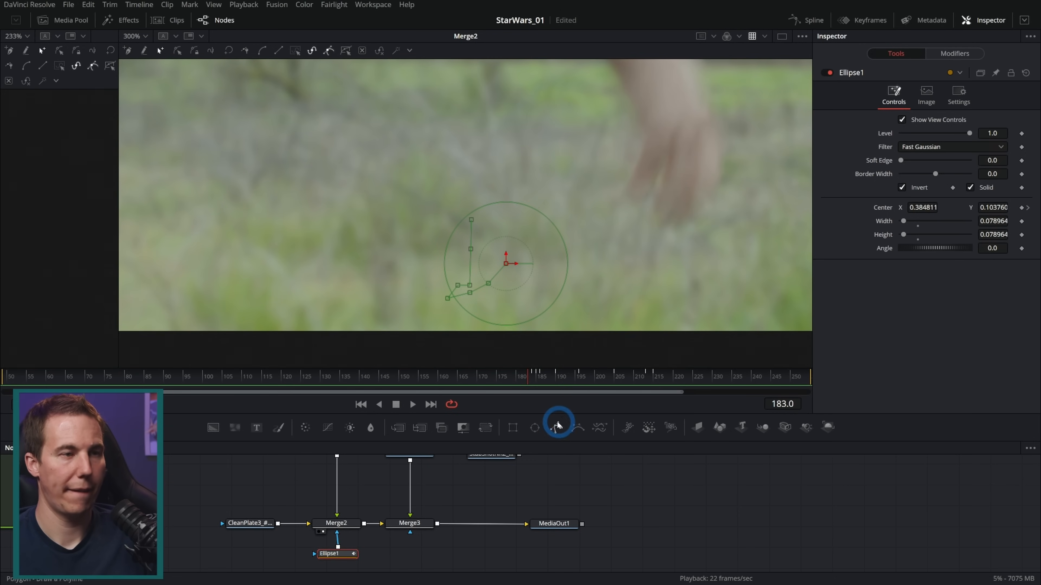
Make room before MediaOut1 and merge the polygon-masked StabShotNR2 thumb plate over the Merge3 output
left_click(509, 483)
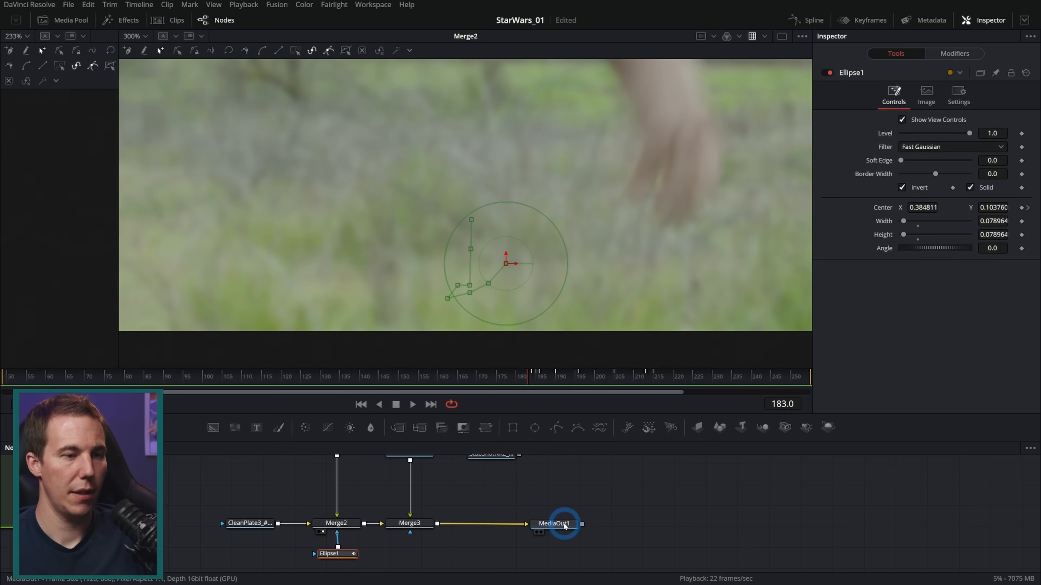
left_click_drag(564, 524, 609, 522)
left_click_drag(541, 501, 538, 523)
left_click_drag(516, 476, 436, 546)
View MediaOut1 and scrub the composite to frame 213 to examine the restored thumb
left_click(599, 544)
left_click_drag(532, 376, 547, 378)
left_click_drag(586, 533, 611, 297)
left_click_drag(539, 376, 647, 375)
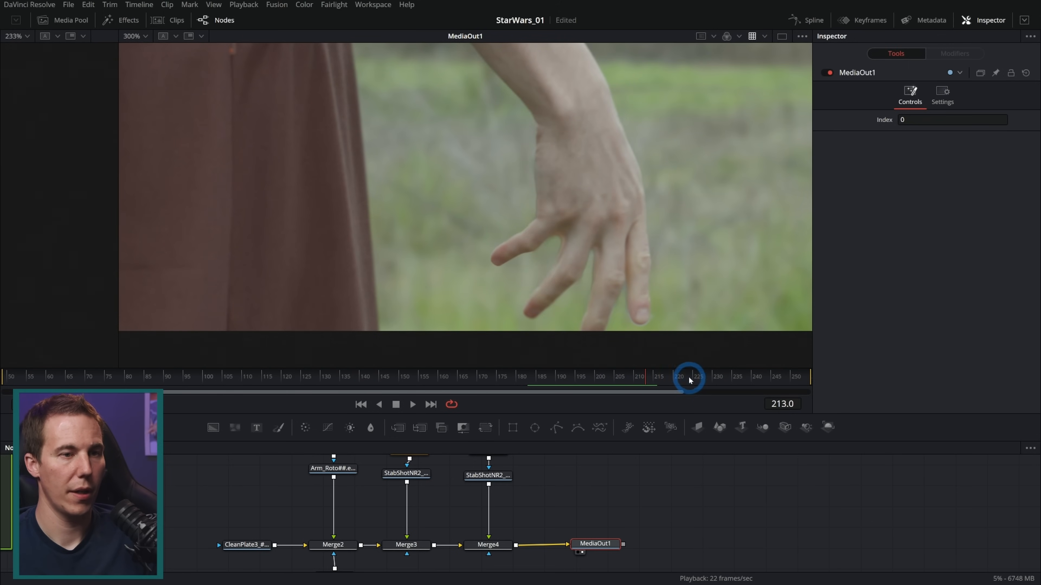
Keyframe Merge4's Blend at 1.0 on frame 213 and 0.0 on frame 214 to switch off the thumb patch
left_click(502, 538)
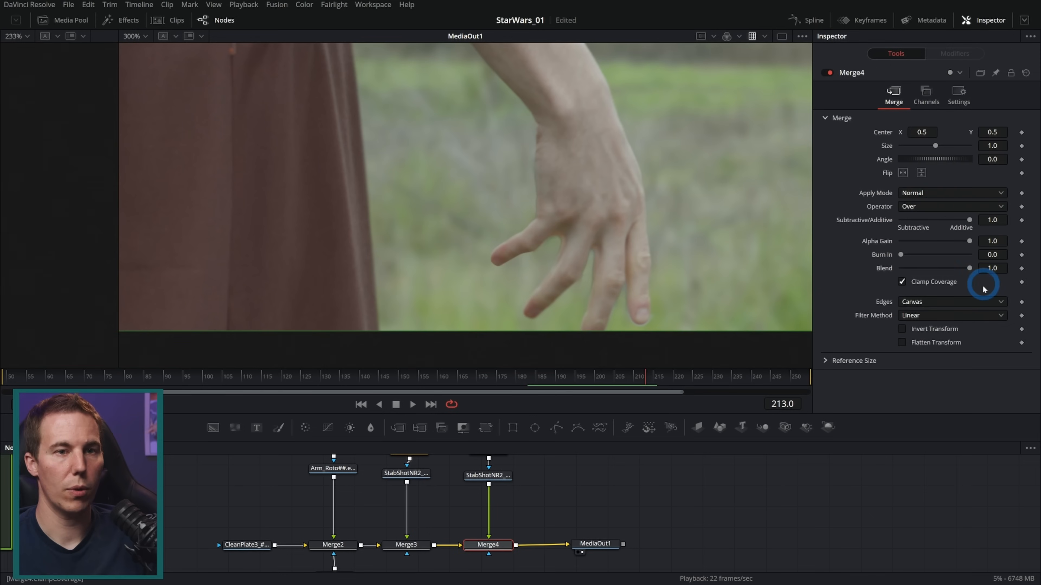
left_click(1021, 269)
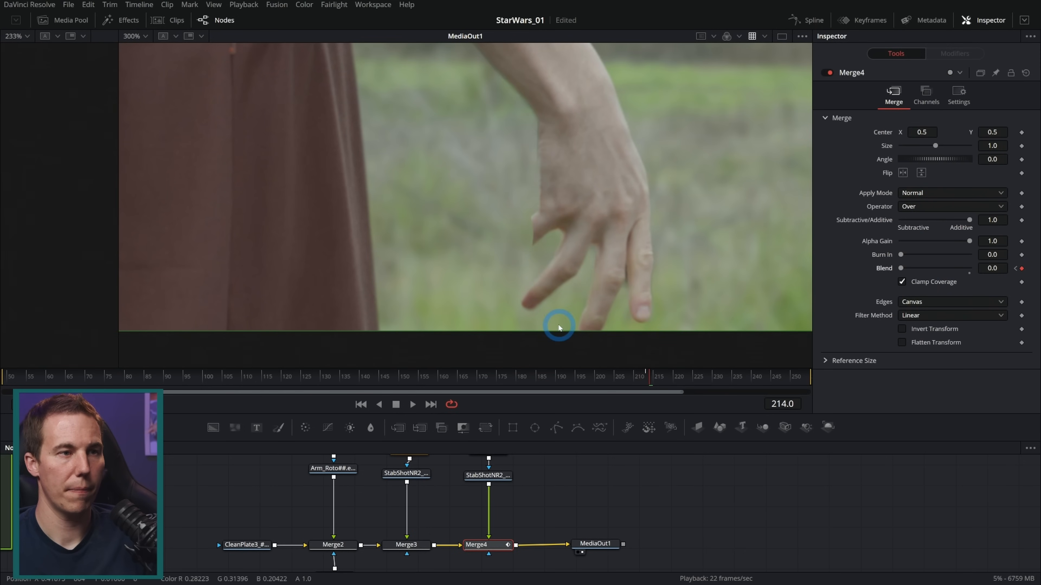
left_click(647, 381)
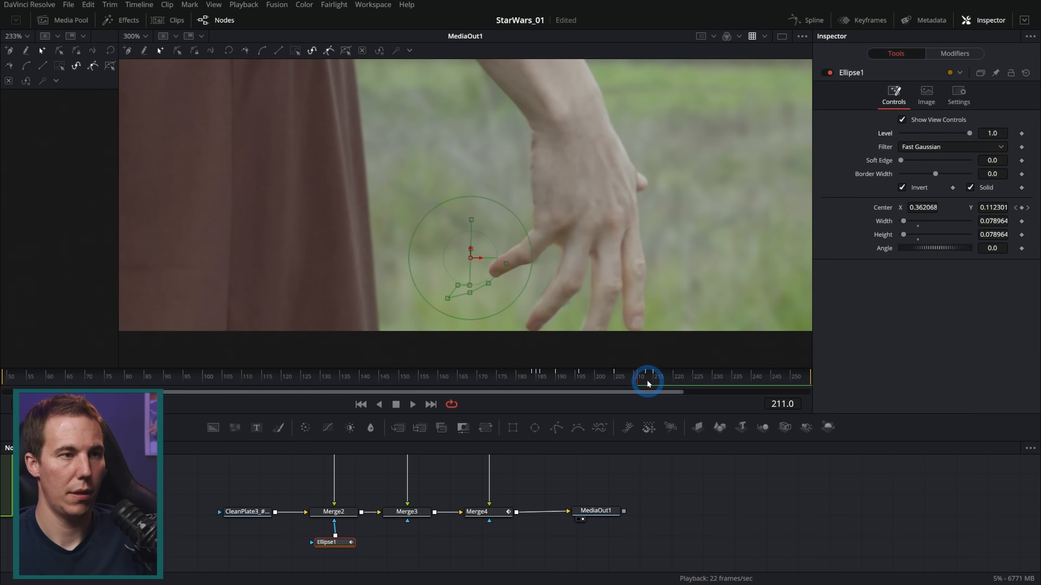
key("Left")
key("Left")
key("Left")
key("Left")
Move to frame 185 and keyframe Merge4's Blend at 1.0
left_click(618, 381)
left_click_drag(619, 380, 536, 380)
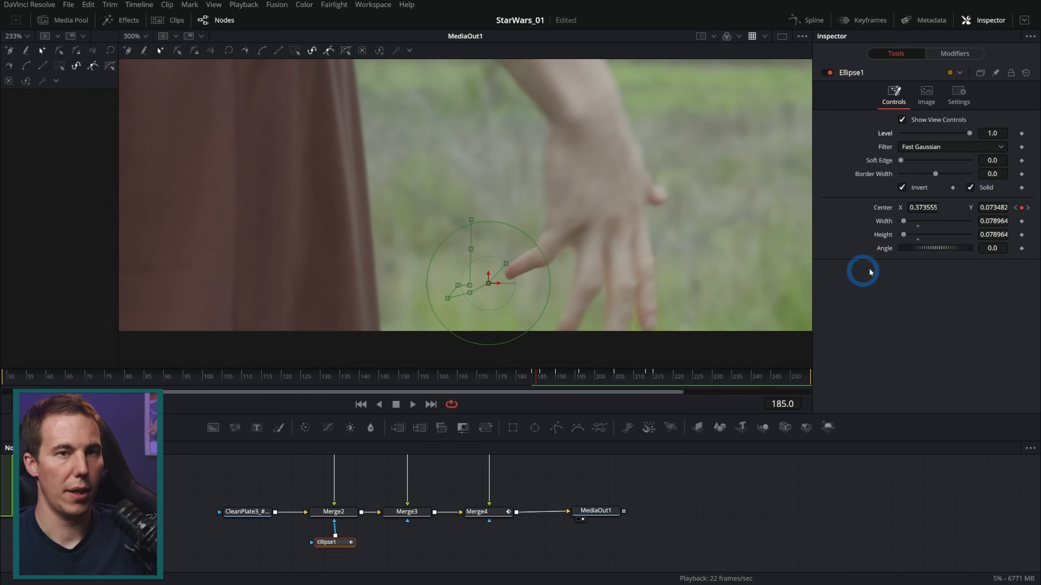
left_click(497, 510)
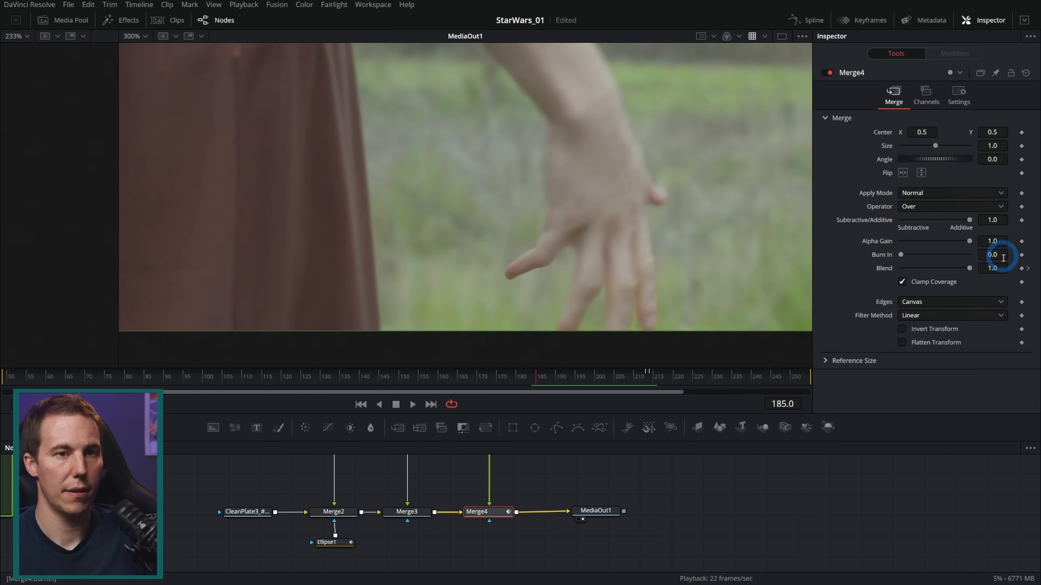
left_click(1021, 268)
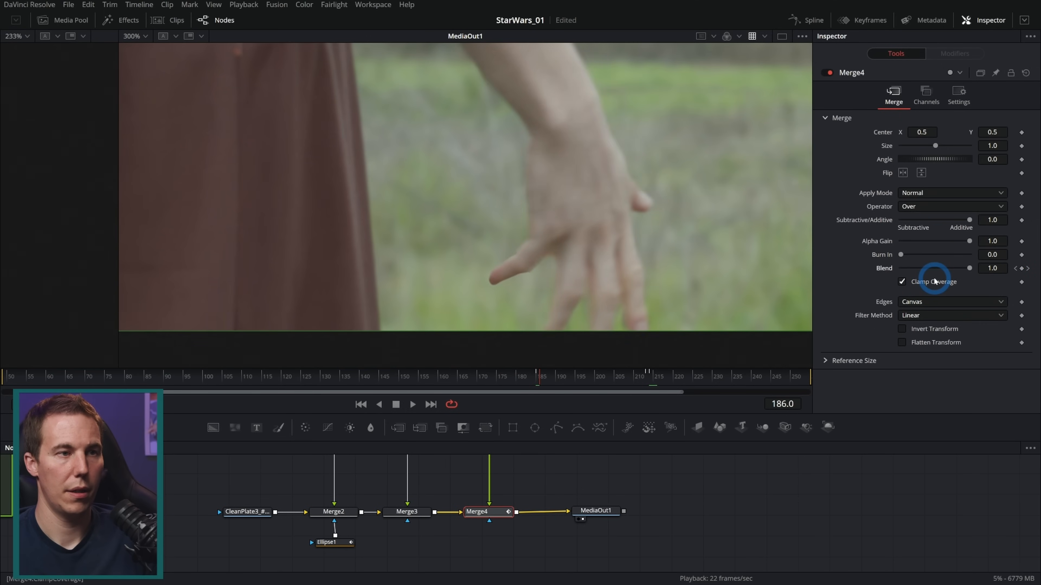
key("Right")
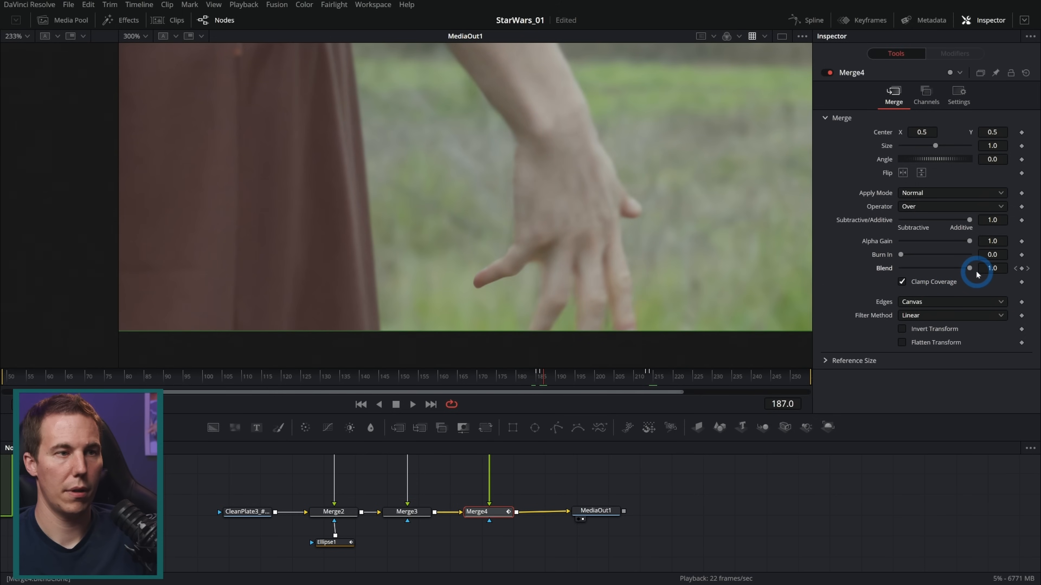
key("Left")
key("Left")
key("Right")
key("Left")
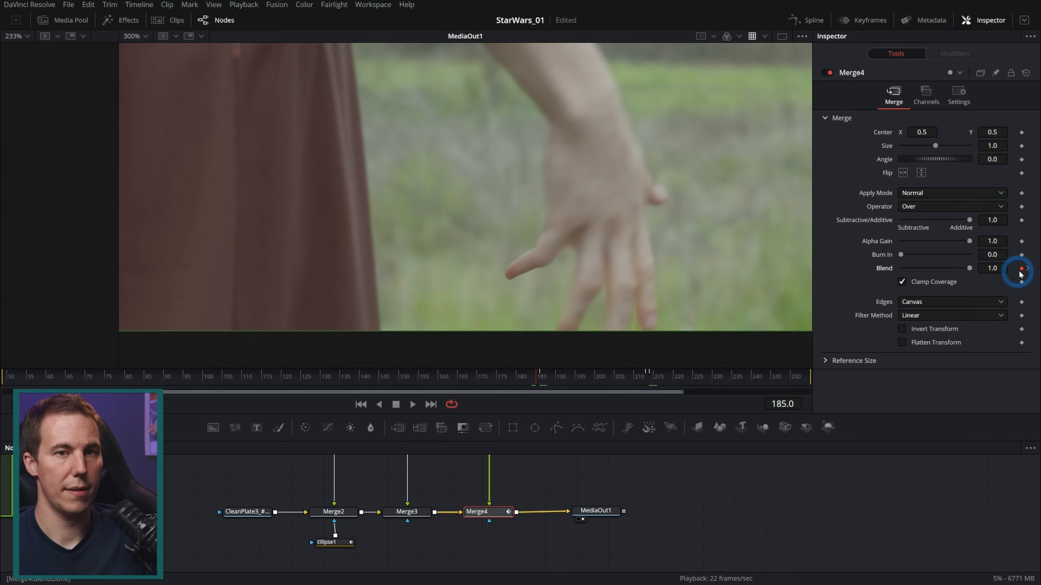
Keyframe Merge4's Blend at 0.0 on frame 185 and 1.0 on frame 186 to switch on the thumb patch
key("Right")
left_click_drag(970, 268, 548, 319)
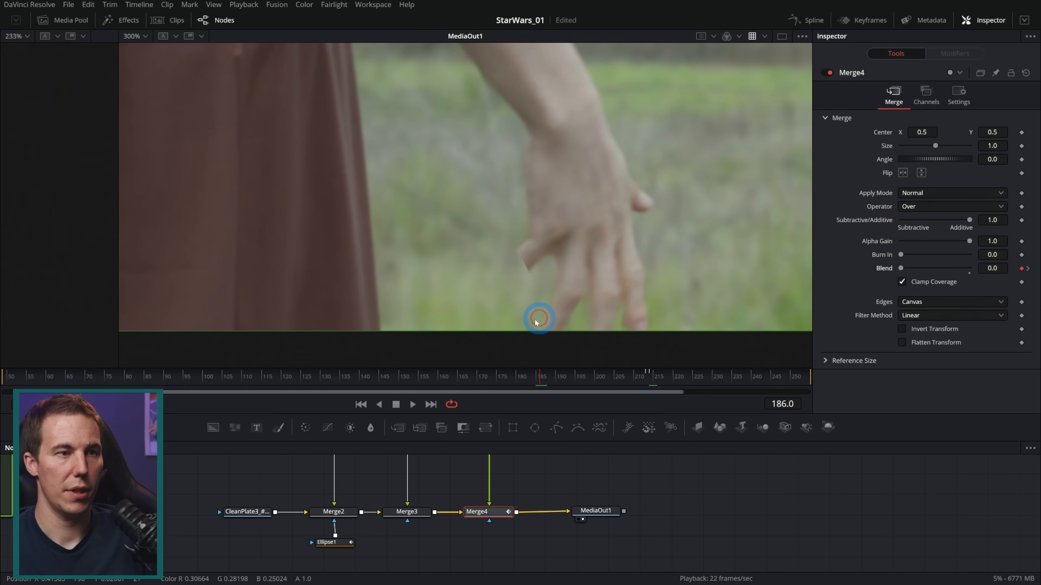
key("Right")
key("Left")
key("Left")
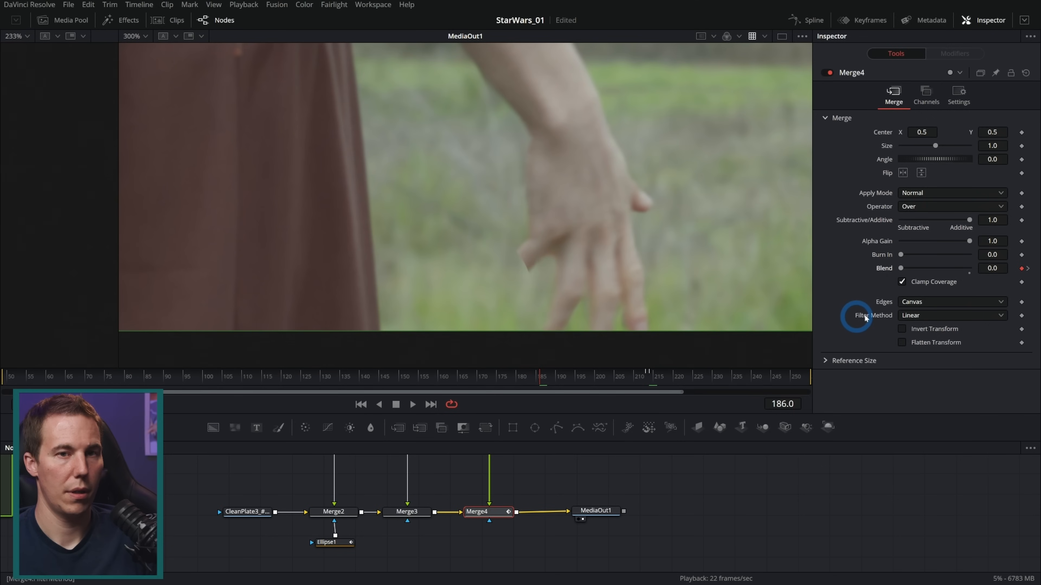
key("Left")
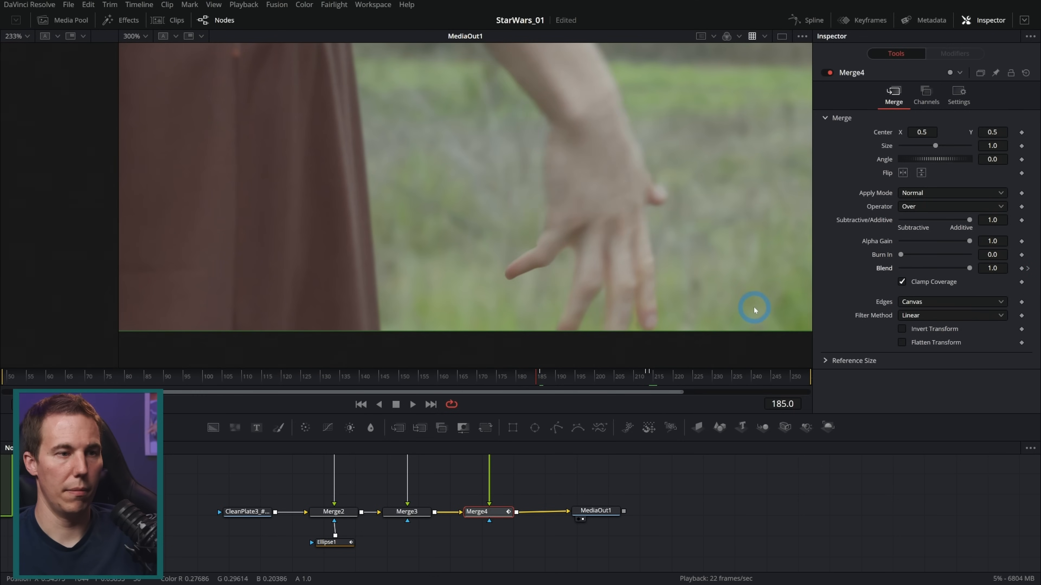
left_click_drag(900, 269, 968, 271)
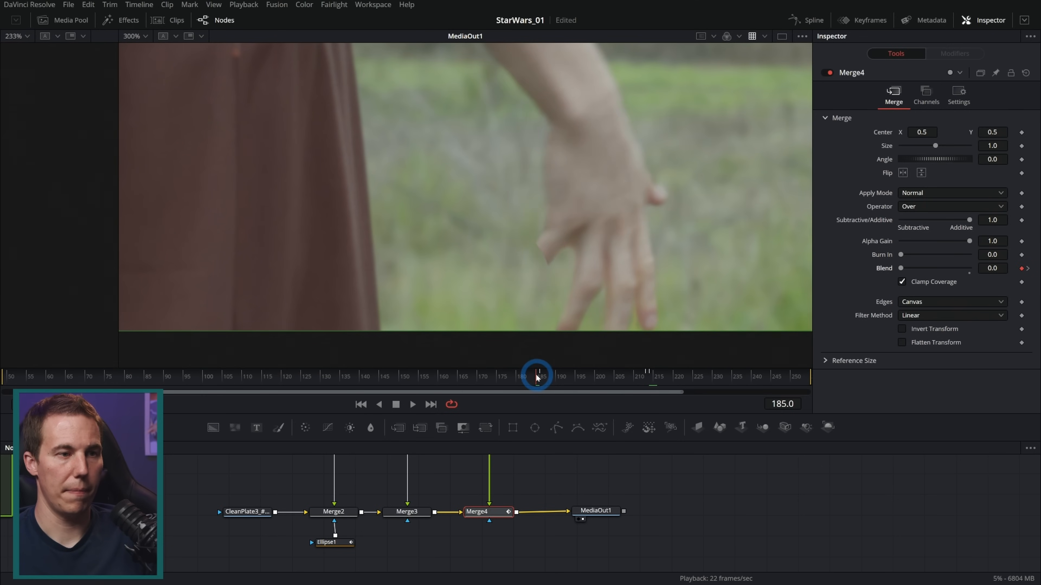
Play the composite from just before frame 185 to examine where the thumb patch switches on and off
left_click(527, 378)
left_click(413, 405)
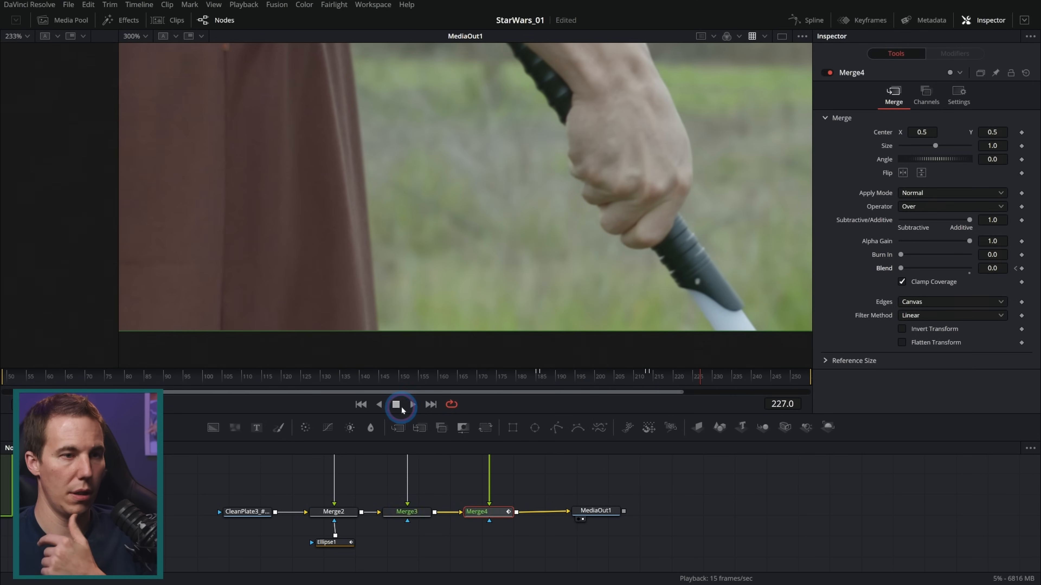
left_click(395, 405)
On frame 209, move the upper-edge point of the thumb mask Polygon1_1_4 inward to trim the dark fringe
mouse_move(636, 373)
left_mouse_down()
mouse_move(577, 378)
mouse_move(628, 373)
left_mouse_up()
scroll(503, 274, "up", 5)
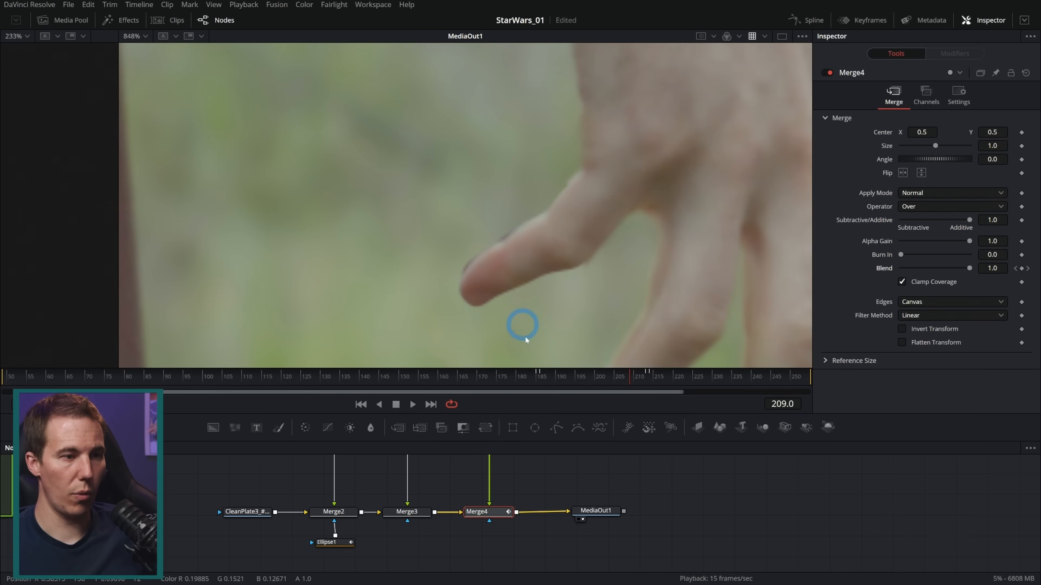
scroll(530, 513, "up", 3)
left_click(480, 477)
scroll(502, 272, "up", 2)
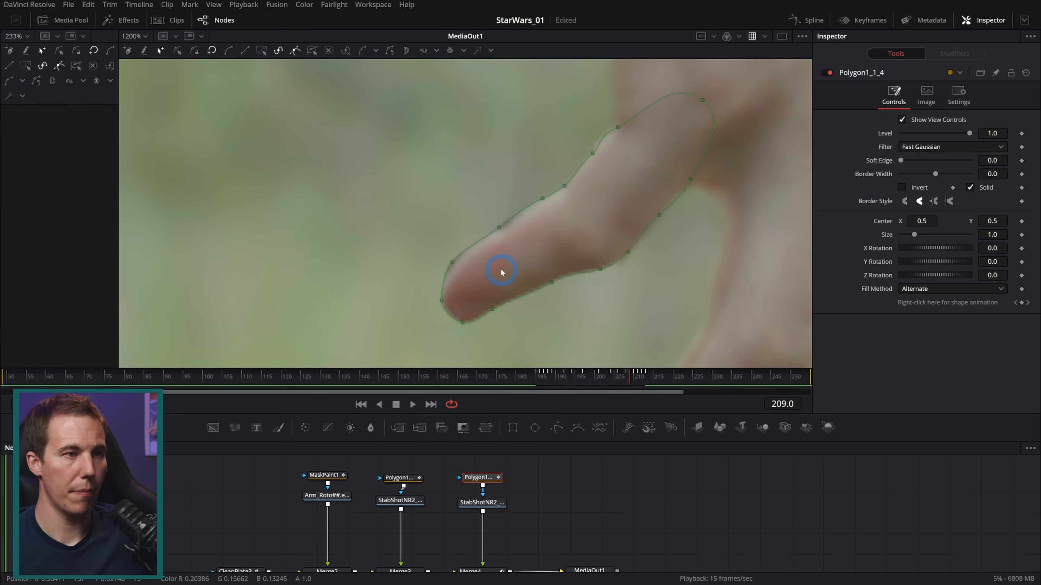
left_click_drag(498, 226, 505, 229)
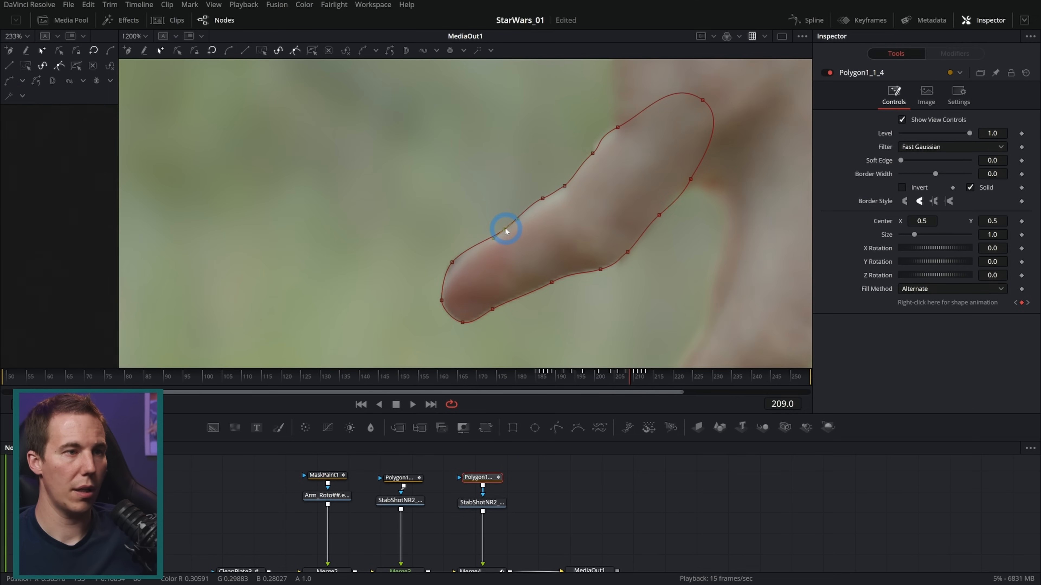
left_click(572, 485)
left_click(554, 500)
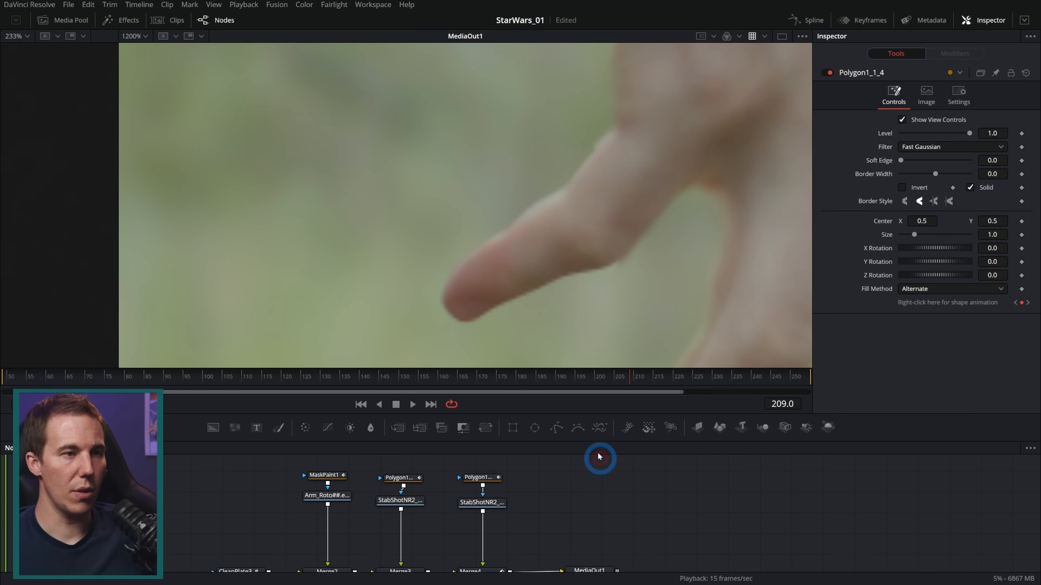
Check the thumb edge on the neighbouring frames and set Polygon1_1_4's Soft Edge to 0.0007
key("Right")
key("Right")
key("Right")
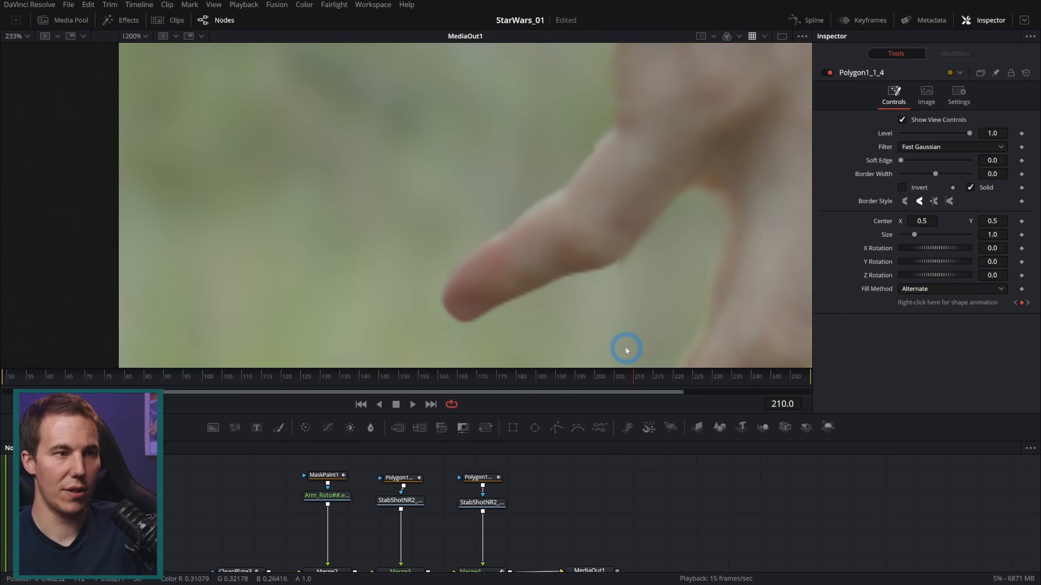
key("Right")
key("Left")
key("Left")
key("Right")
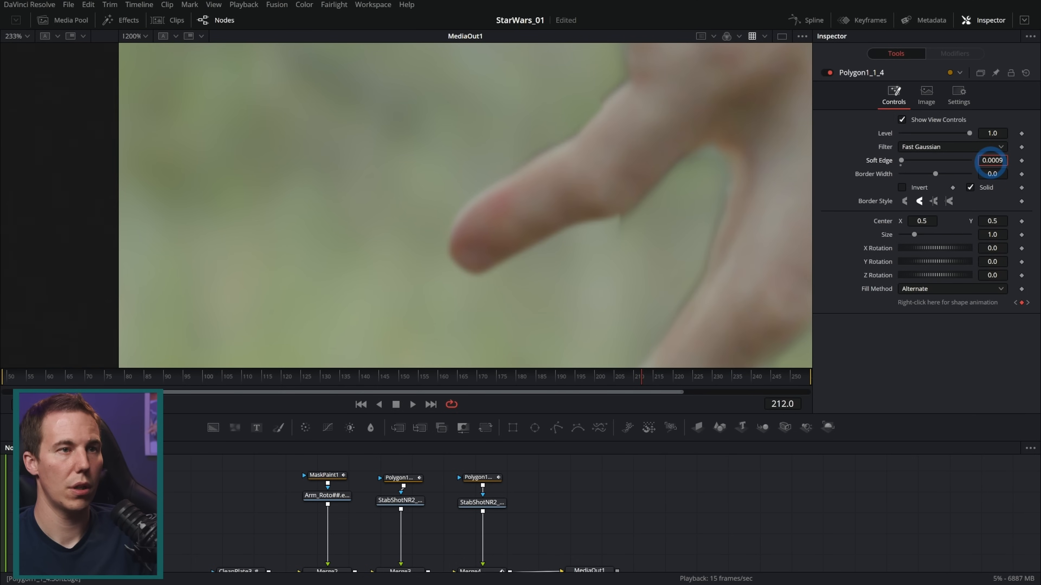
key("Left")
key("Left")
key("Left")
key("Left")
key("Left")
key("Left")
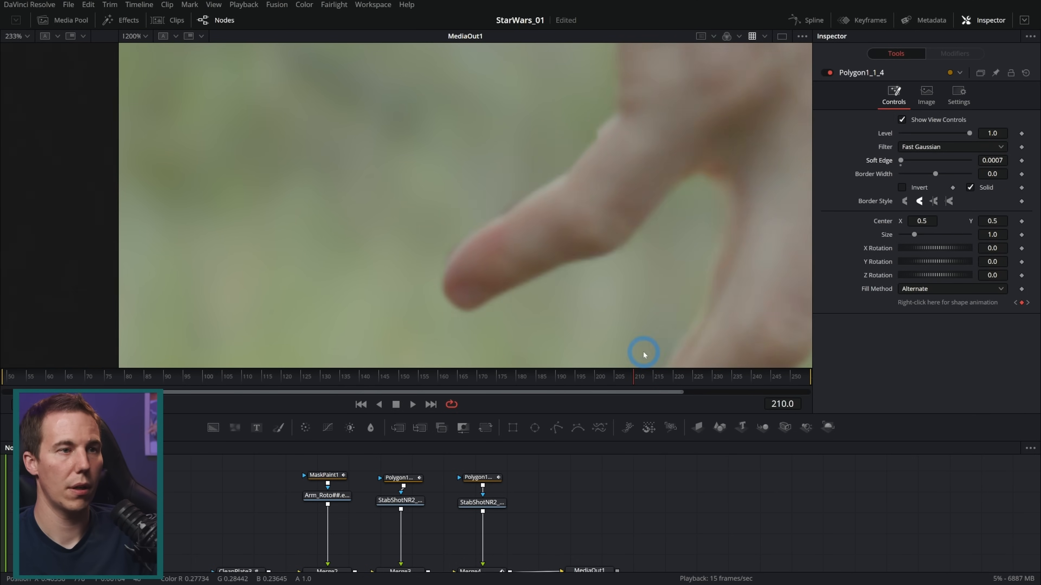
Step back to frame 199 and forward again to examine the softened edge of the thumb patch
key("Left")
key("Left")
key("Left")
key("Left")
key("Left")
key("Left")
key("Left")
key("Left")
key("Left")
key("Left")
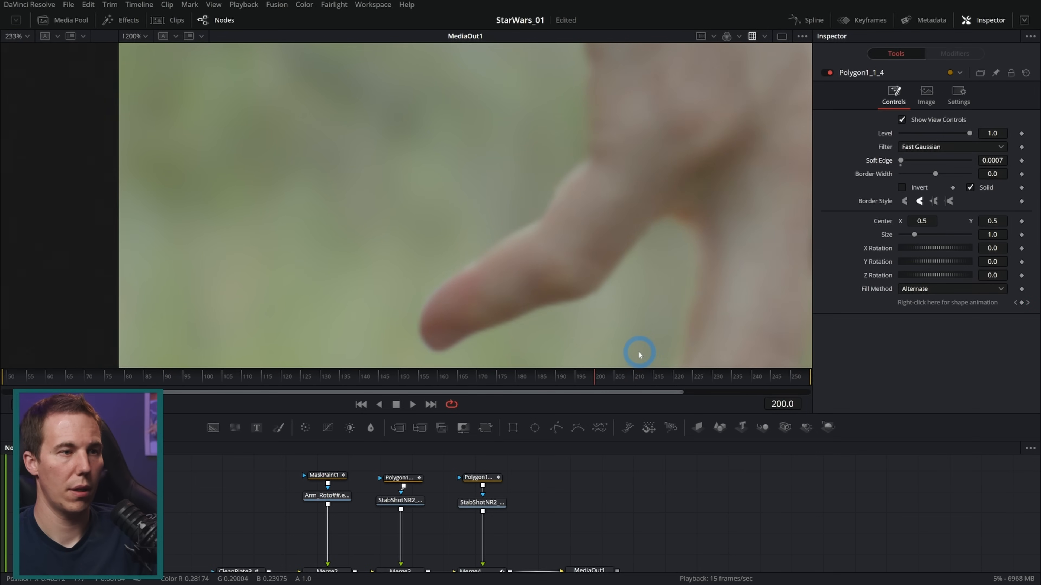
key("Right")
key("Right")
key("Right")
key("Right")
key("Right")
key("Right")
key("Right")
key("Right")
key("Right")
key("Right")
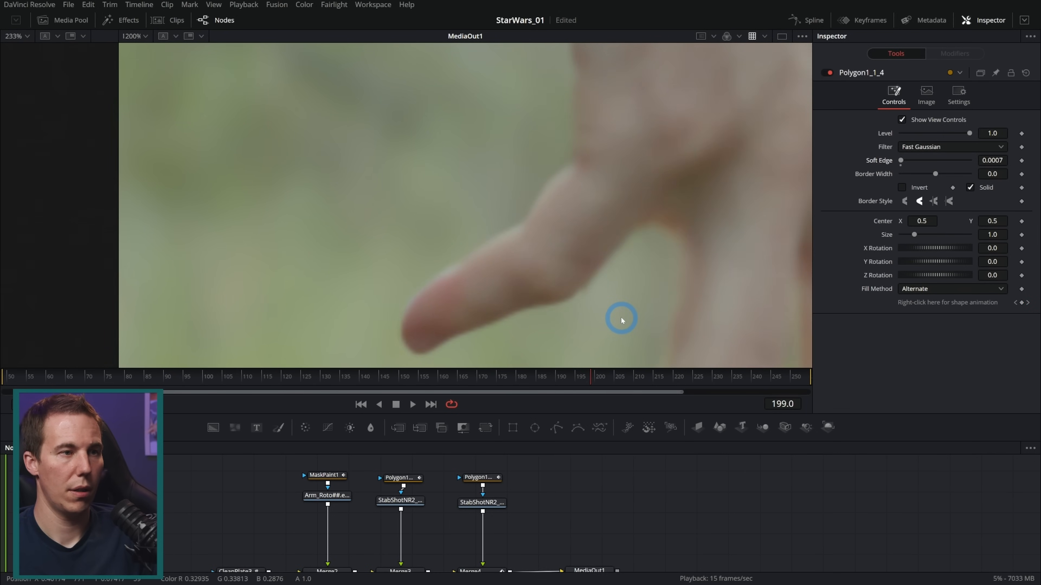
key("Right")
key("Right")
key("Right")
key("Right")
key("Right")
key("Right")
key("Right")
key("Right")
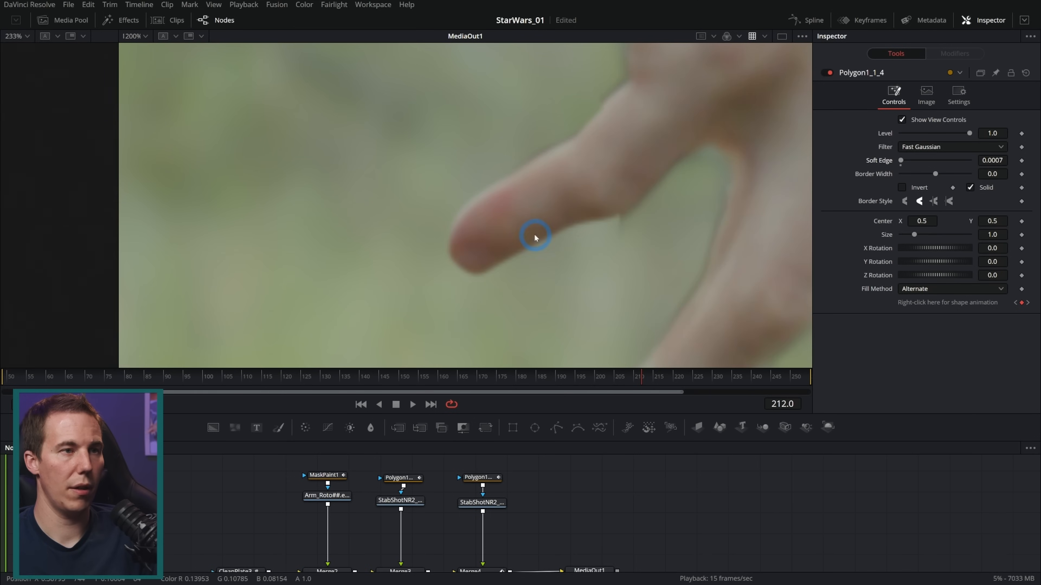
View frames 212 and 213 and set Polygon1_1_4's Border Width to -0.0002
key("Left")
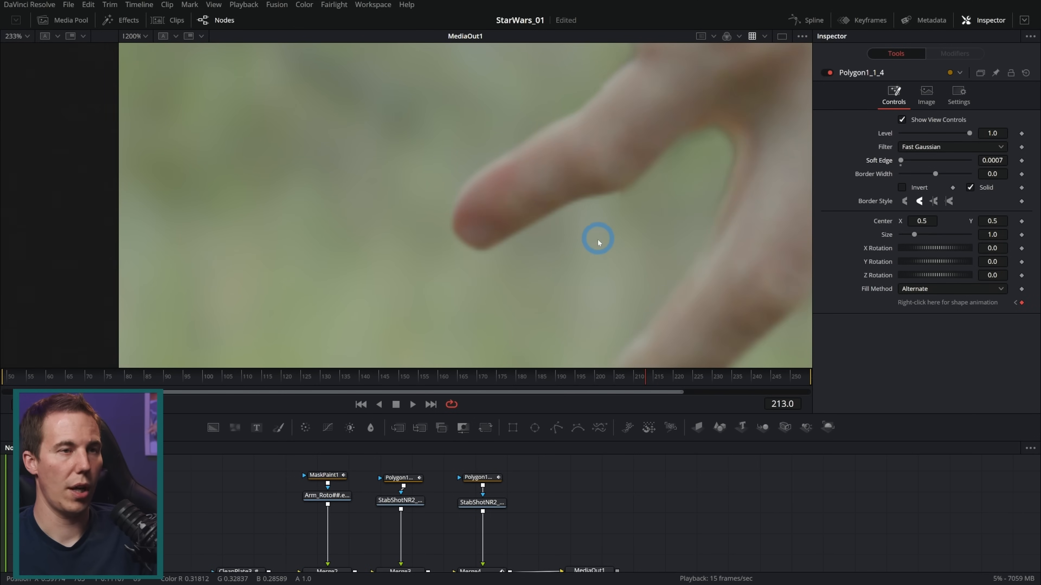
left_click_drag(996, 174, 994, 173)
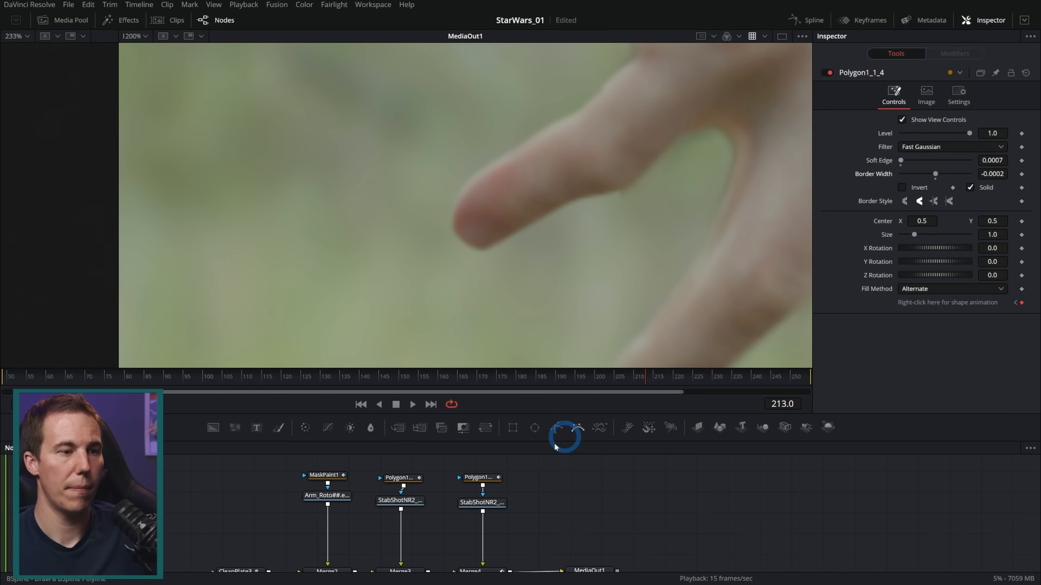
Set the Soft Edge of Ellipse1 to 0.0094 and check the thumb composite around frame 208
left_click_drag(531, 530, 537, 493)
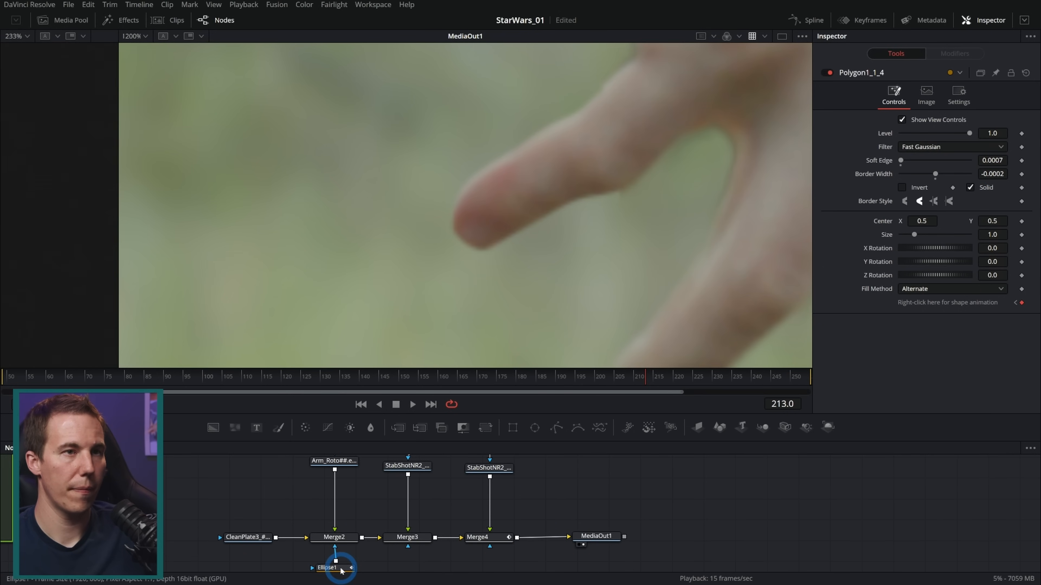
left_click(351, 566)
left_click_drag(905, 163, 906, 163)
left_click(548, 255)
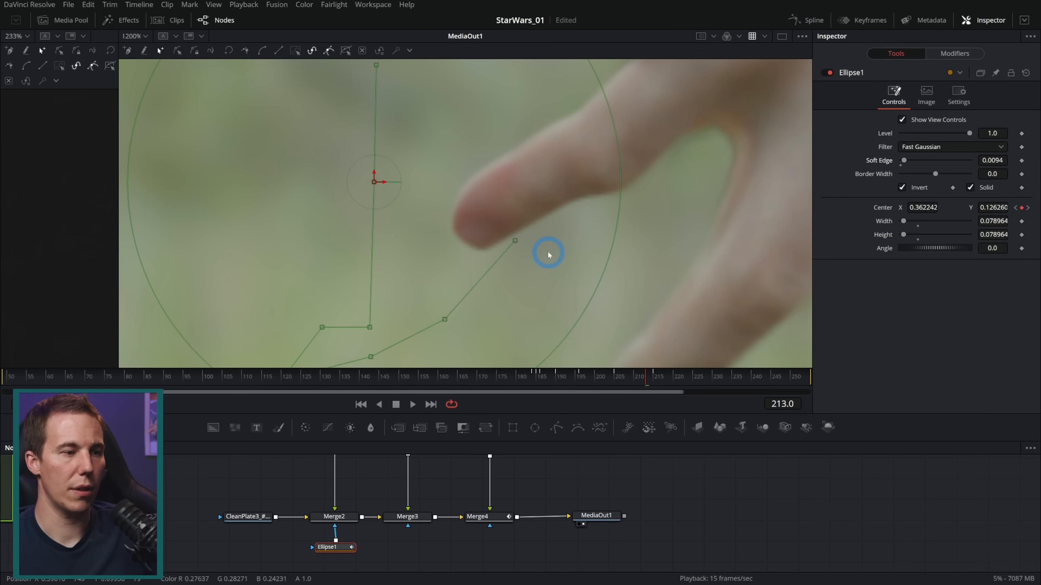
scroll(579, 223, "down", 2)
left_click_drag(590, 197, 545, 215)
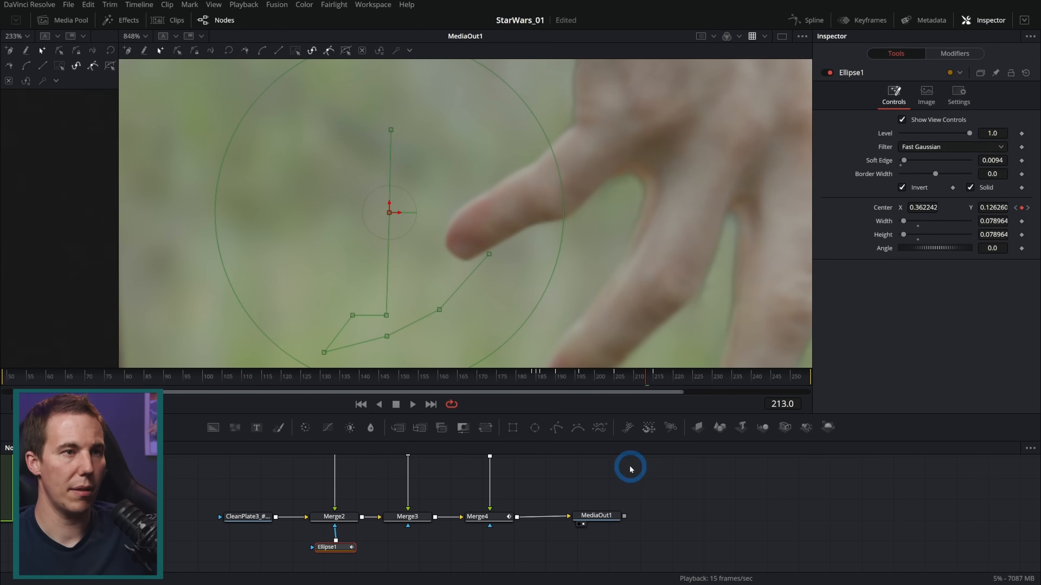
left_click(630, 468)
mouse_move(608, 375)
left_mouse_down()
mouse_move(549, 378)
mouse_move(657, 376)
mouse_move(625, 375)
left_mouse_up()
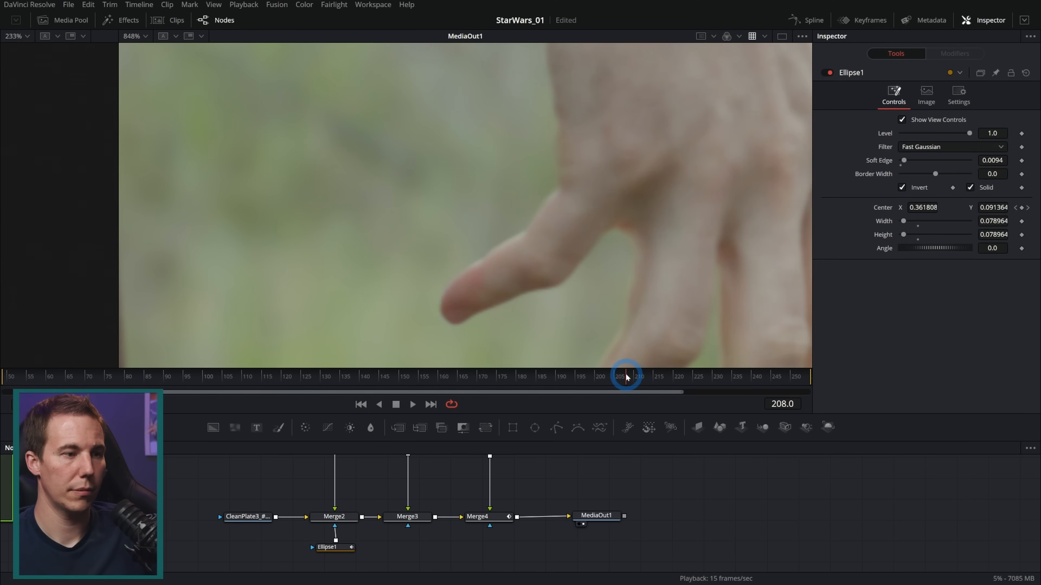
Detach Ellipse1 from Merge2 and insert a Matte Control node between the Arm_Roto loader and Merge2
left_click_drag(487, 410, 475, 346)
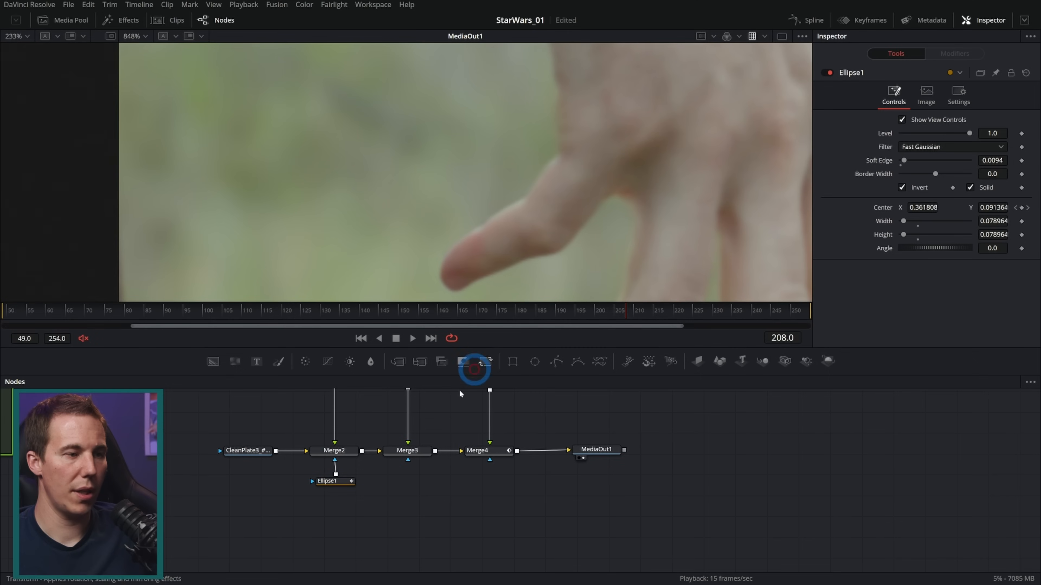
left_click_drag(429, 539, 377, 465)
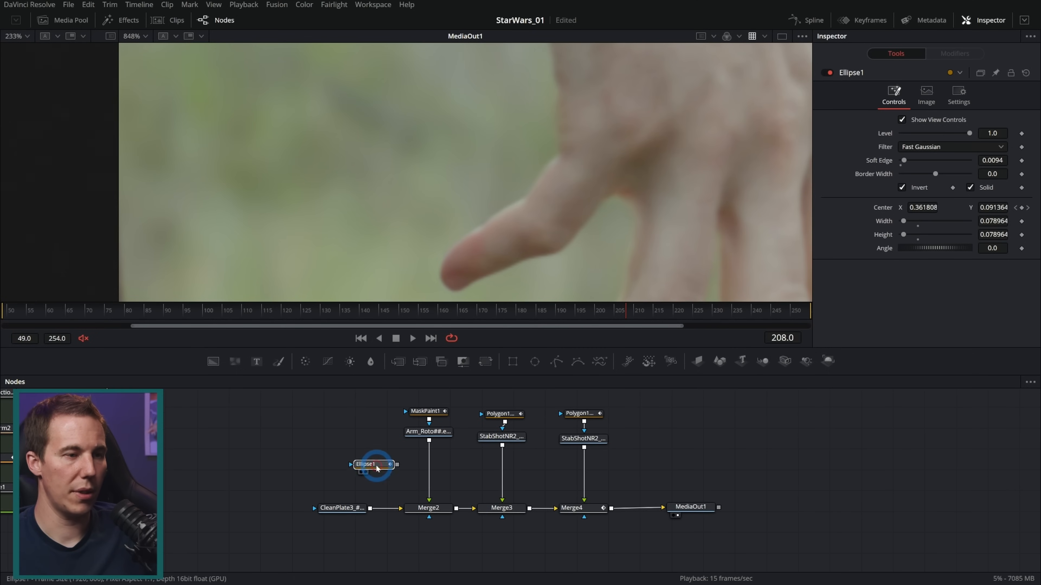
scroll(415, 461, "up", 2)
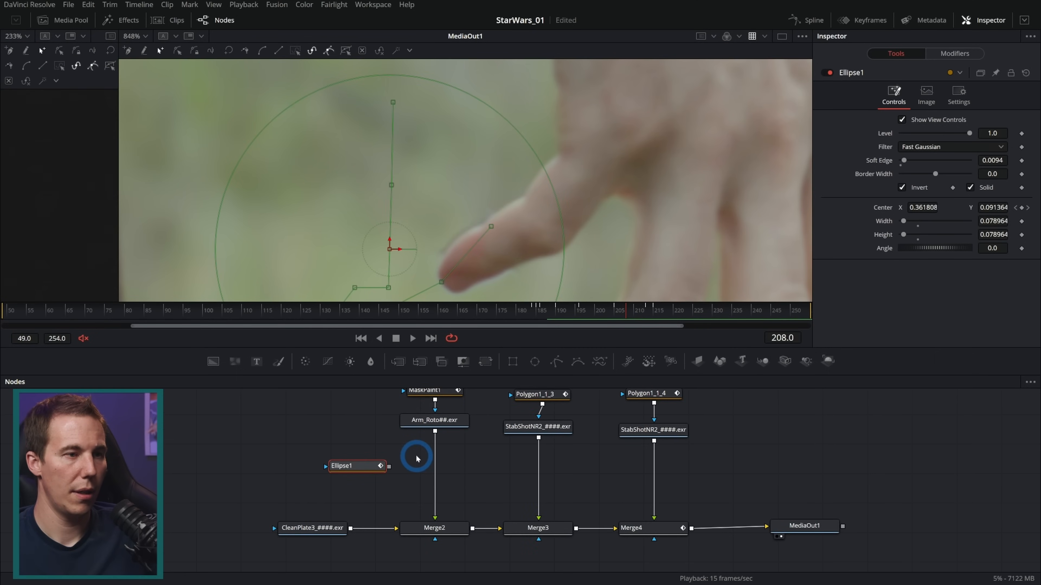
left_click(418, 456)
left_click_drag(463, 361, 434, 471)
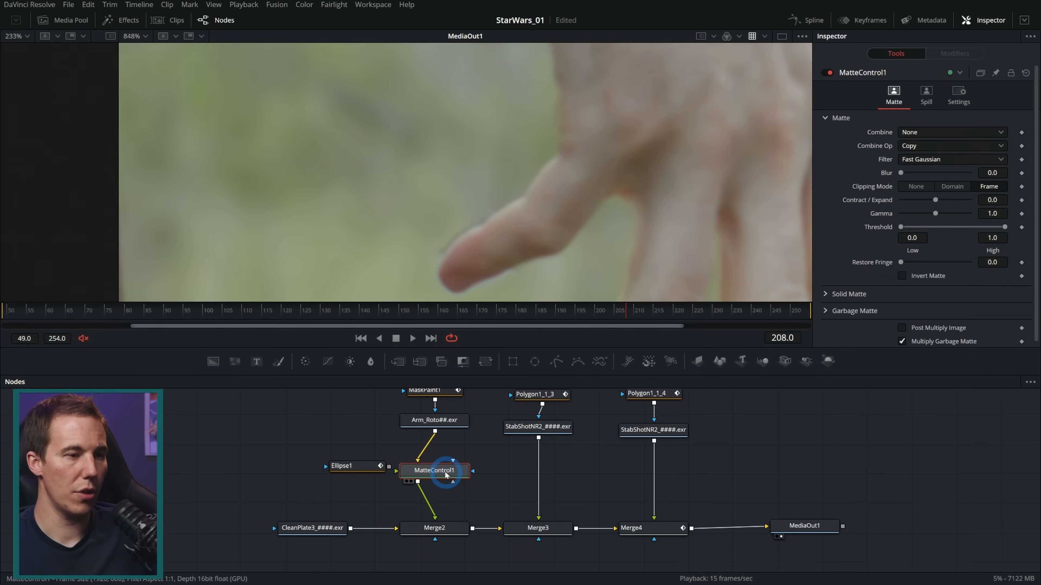
Connect Ellipse1 to MatteControl1 as its garbage matte and turn off the ellipse's Invert option
left_click(365, 469)
left_click_drag(371, 465, 462, 475)
left_click(915, 188)
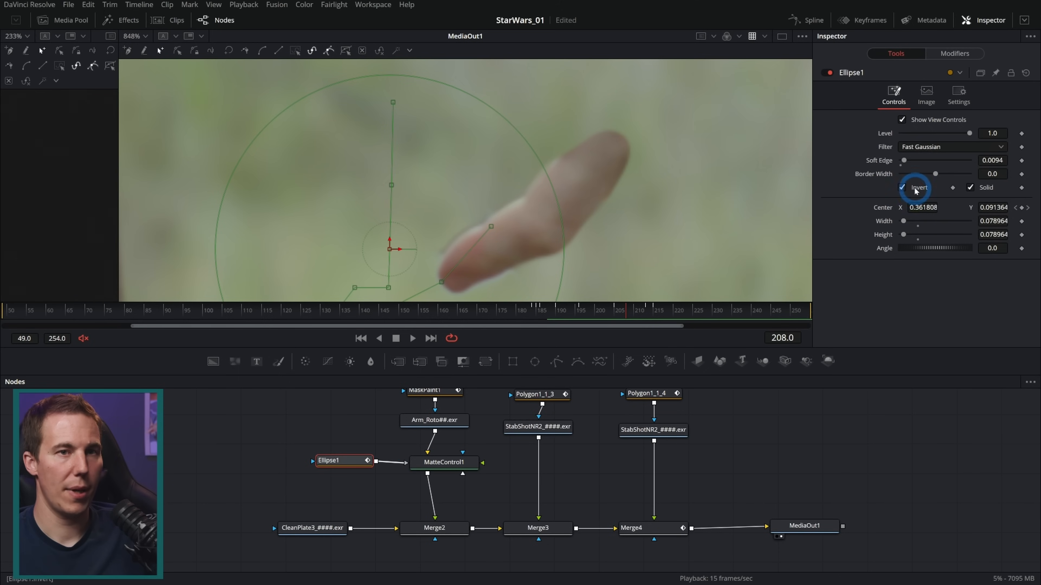
left_click(902, 188)
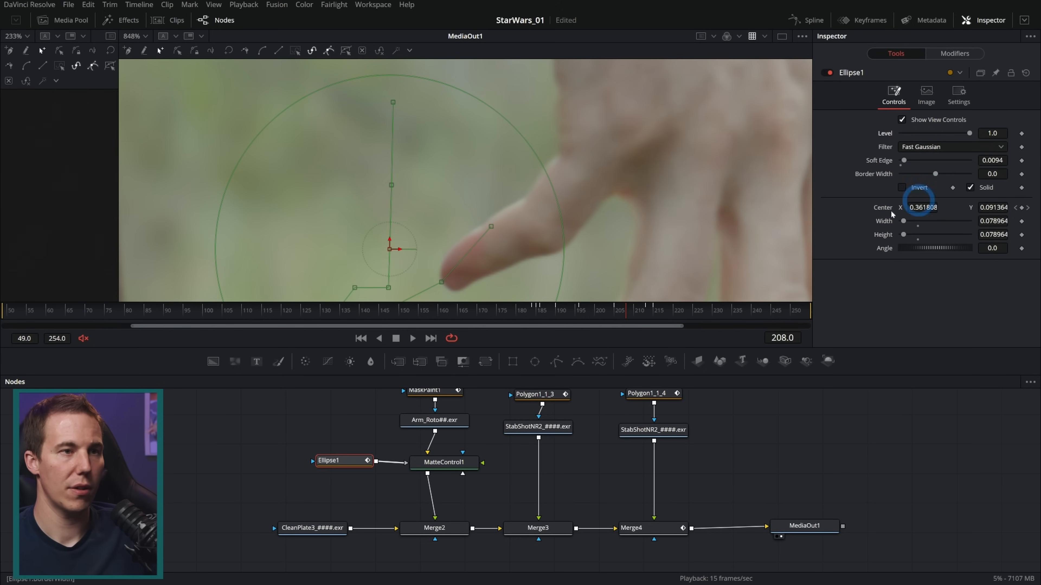
Keyframe Ellipse1's Level at 1.0 on frame 186 and 0.0 on frame 185
scroll(603, 251, "down", 3)
left_click_drag(558, 316, 540, 316)
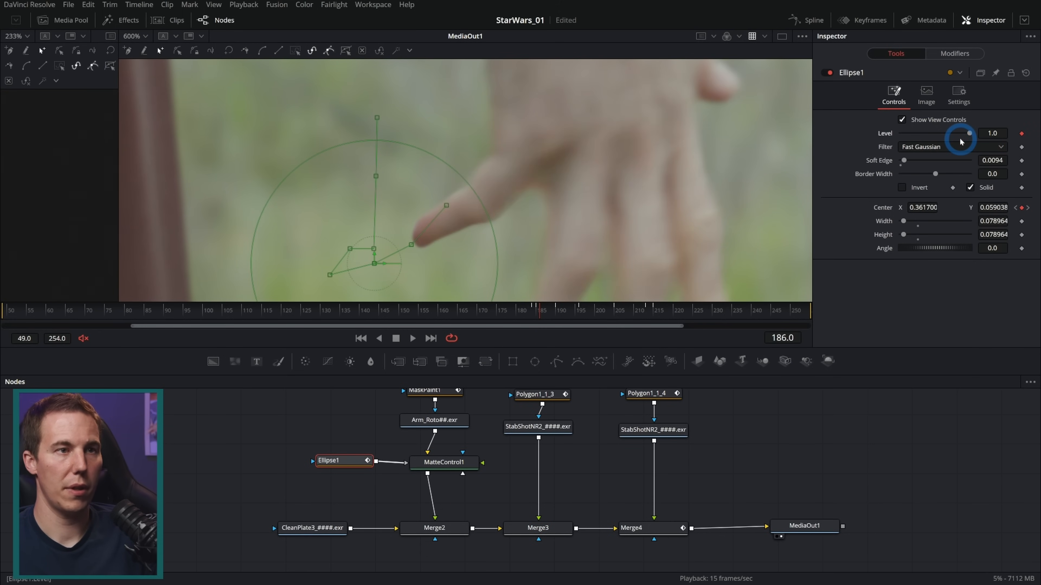
key("Left")
left_click_drag(969, 135, 520, 196)
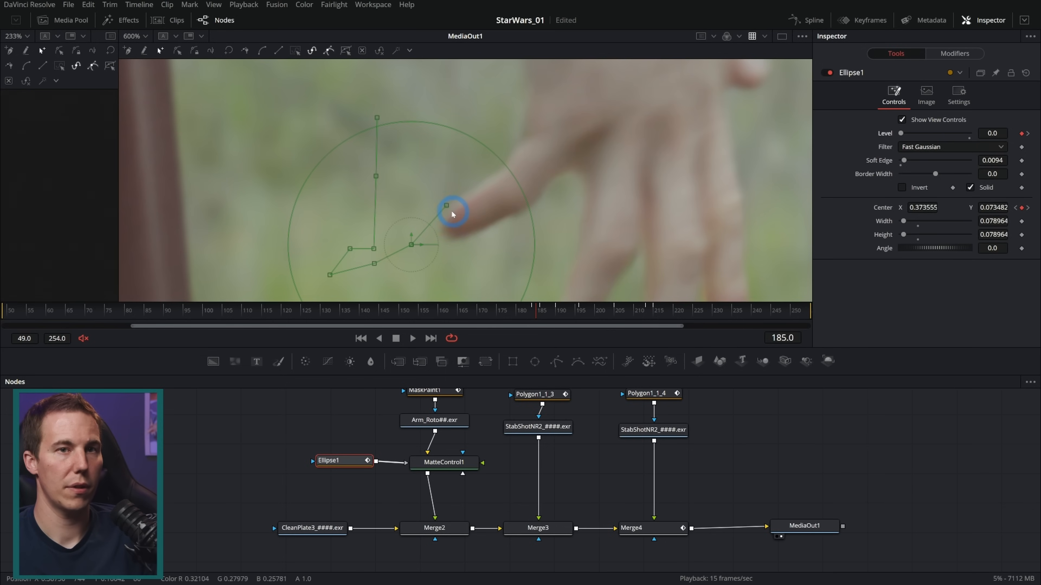
key("Right")
key("Right")
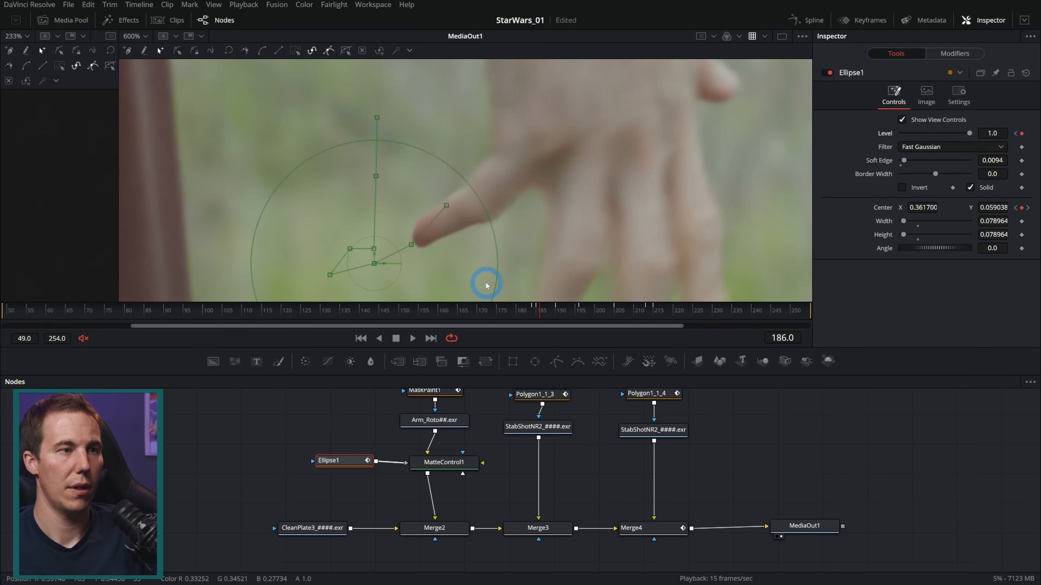
Step through frames 184 to 189 to check how the garbage matte switches on at the thumb
key("Left")
key("Left")
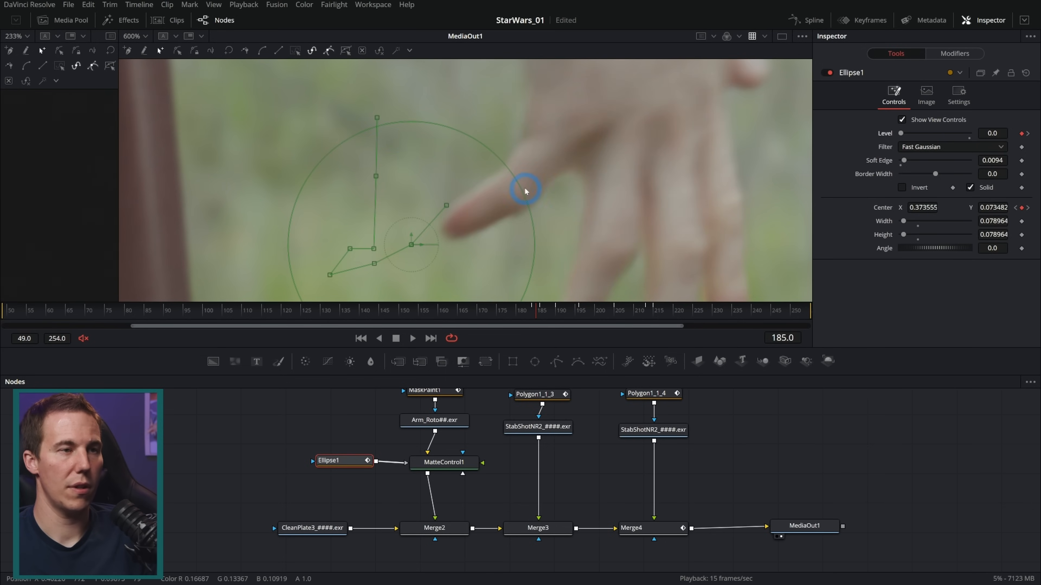
key("Right")
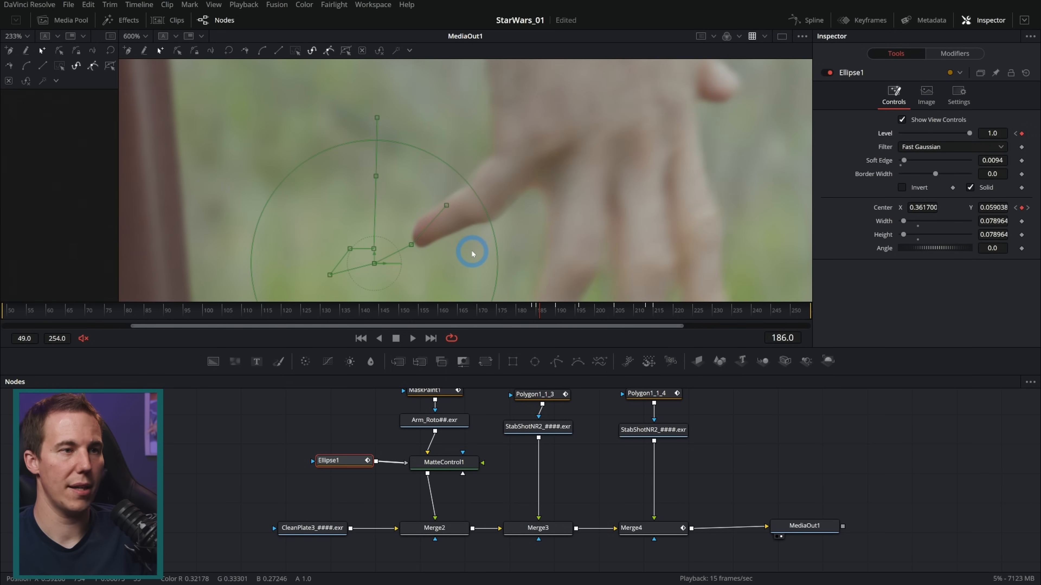
key("Right")
key("Right")
key("Right")
key("Right")
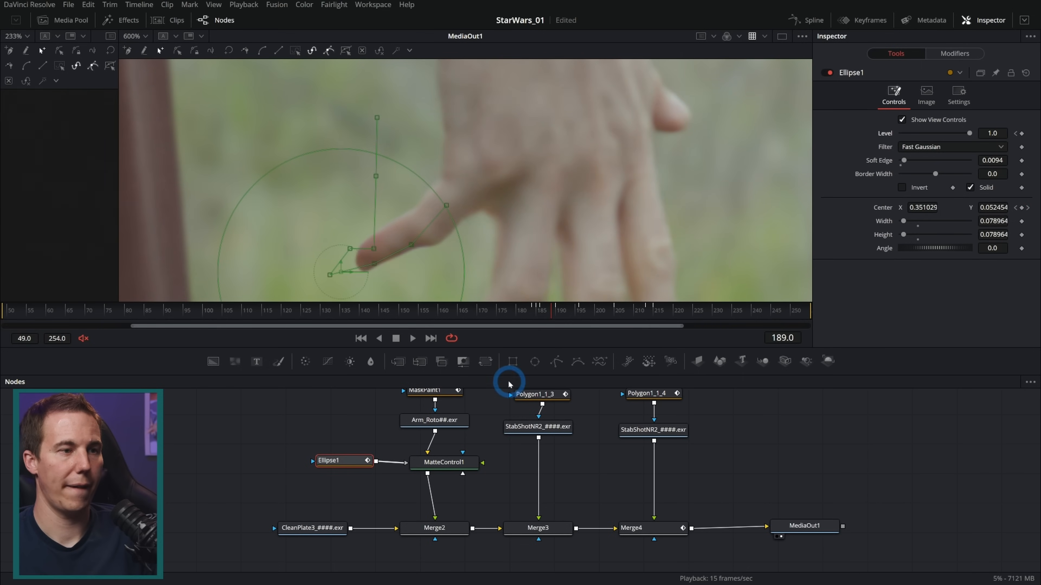
Keyframe Ellipse1's Level at 0.0 on frame 214 and check the thumb back around frame 193
left_click_drag(602, 310, 646, 311)
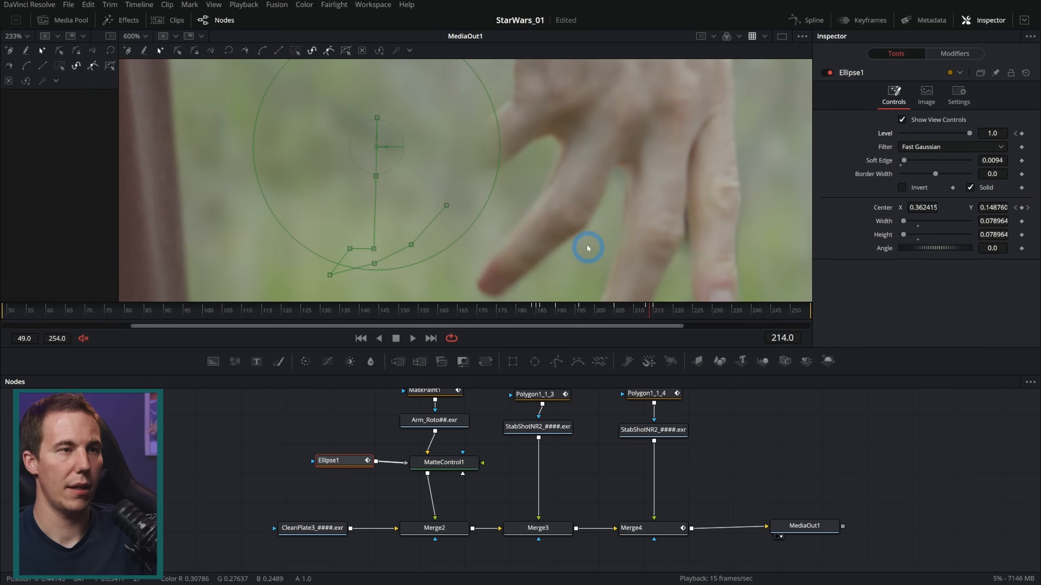
key("Right")
left_click_drag(968, 133, 845, 152)
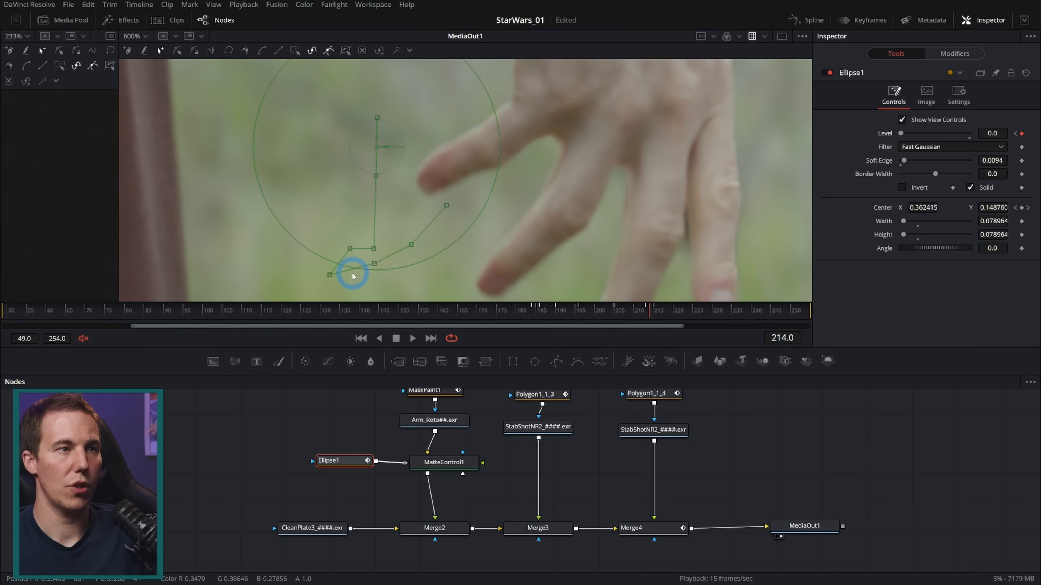
left_click_drag(608, 310, 567, 315)
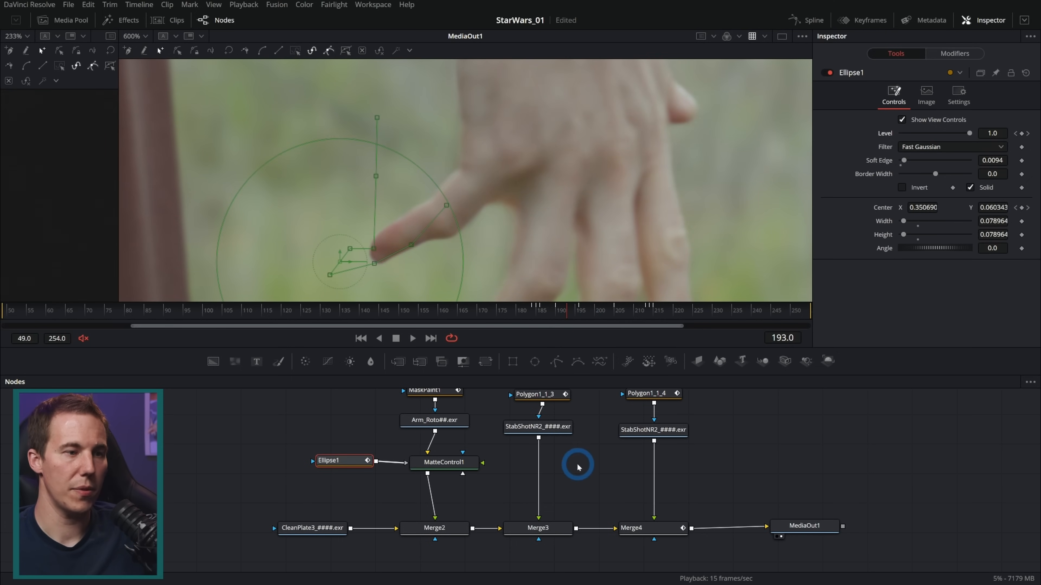
Enable motion blur on Polygon1_1_4 with a Quality of 4
left_click(652, 394)
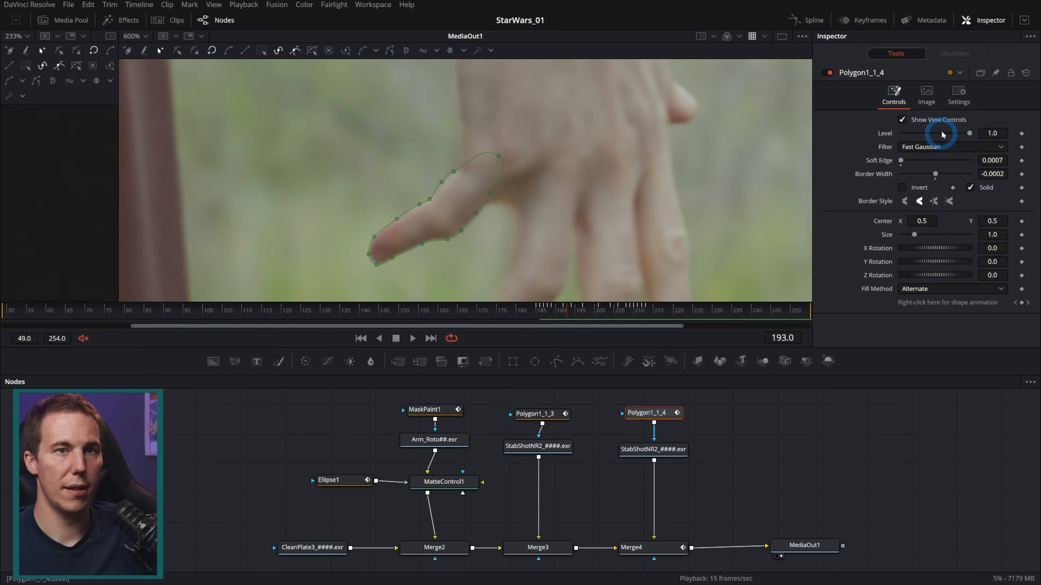
left_click(958, 95)
left_click(901, 132)
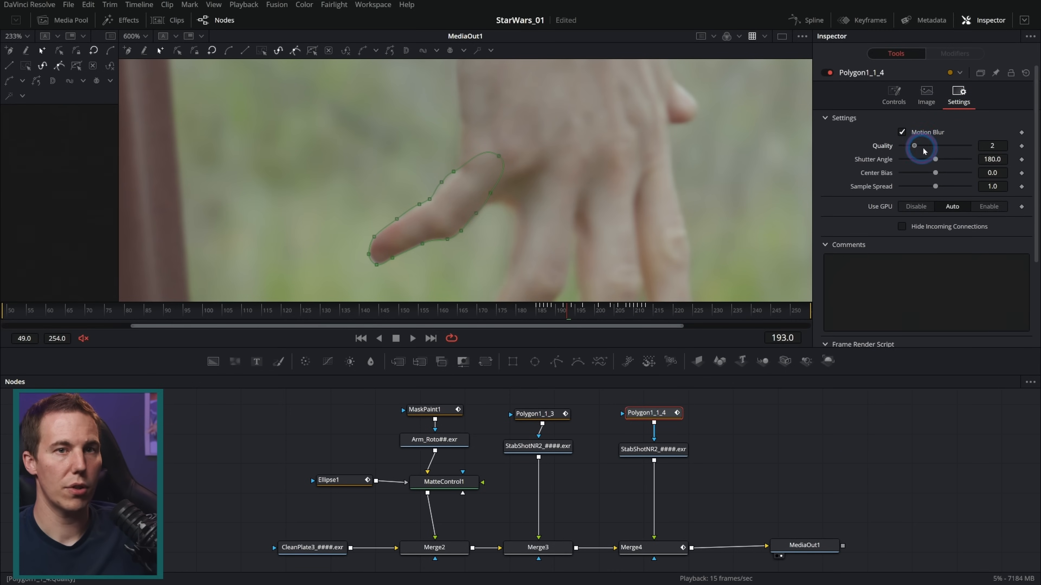
left_click(745, 446)
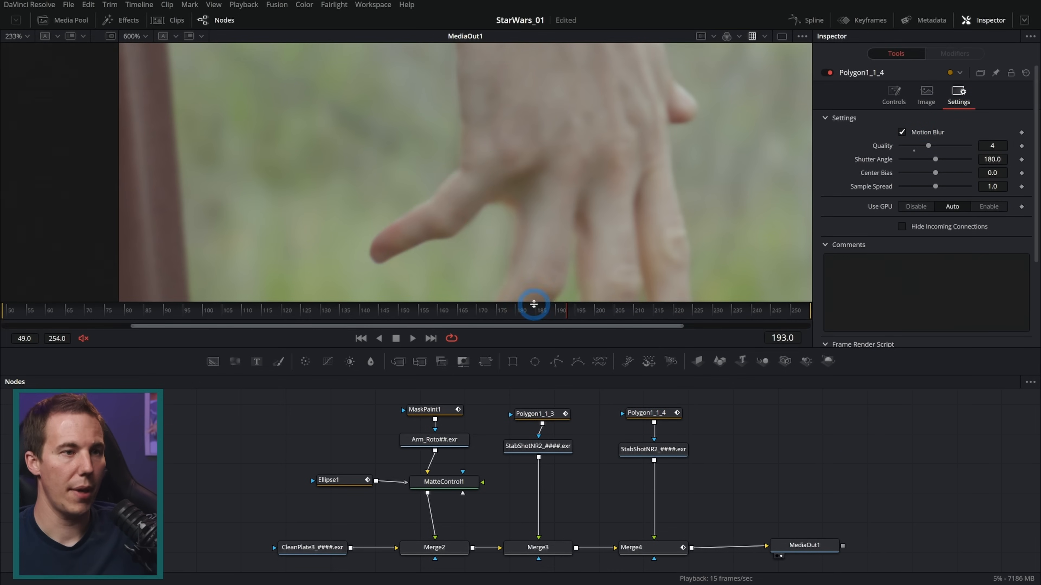
Compare the thumb edge at frame 187 with Polygon1_1_4's motion blur off and on, leaving it on
mouse_move(556, 313)
left_mouse_down()
mouse_move(533, 314)
mouse_move(545, 315)
left_mouse_up()
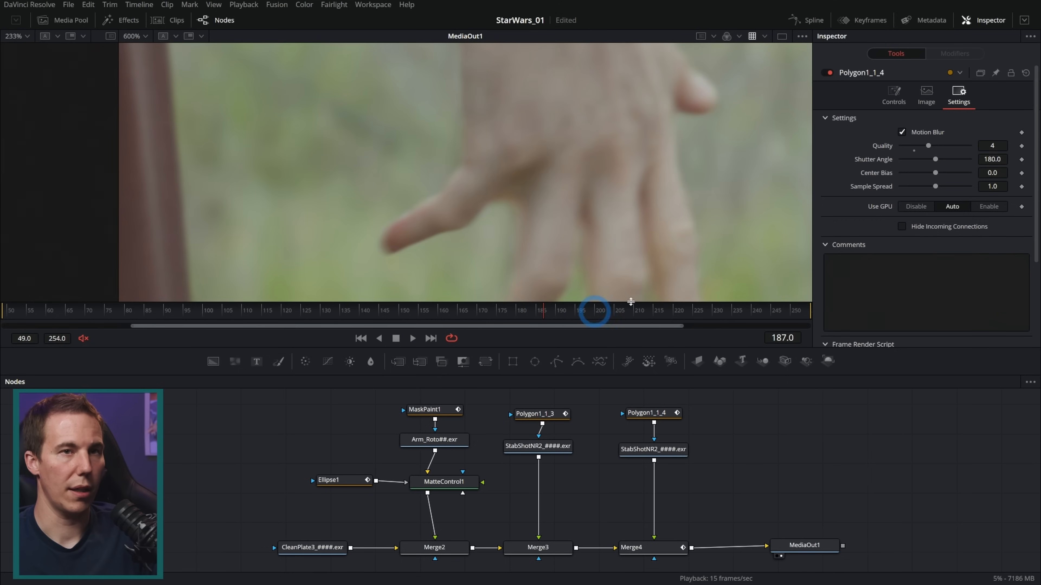
left_click(901, 133)
left_click(902, 132)
left_click(901, 133)
left_click(902, 132)
left_click(901, 132)
left_click(901, 133)
Play back the thumb movement and inspect the hand at frame 188 at 300% zoom
left_click_drag(546, 314, 491, 315)
key("space")
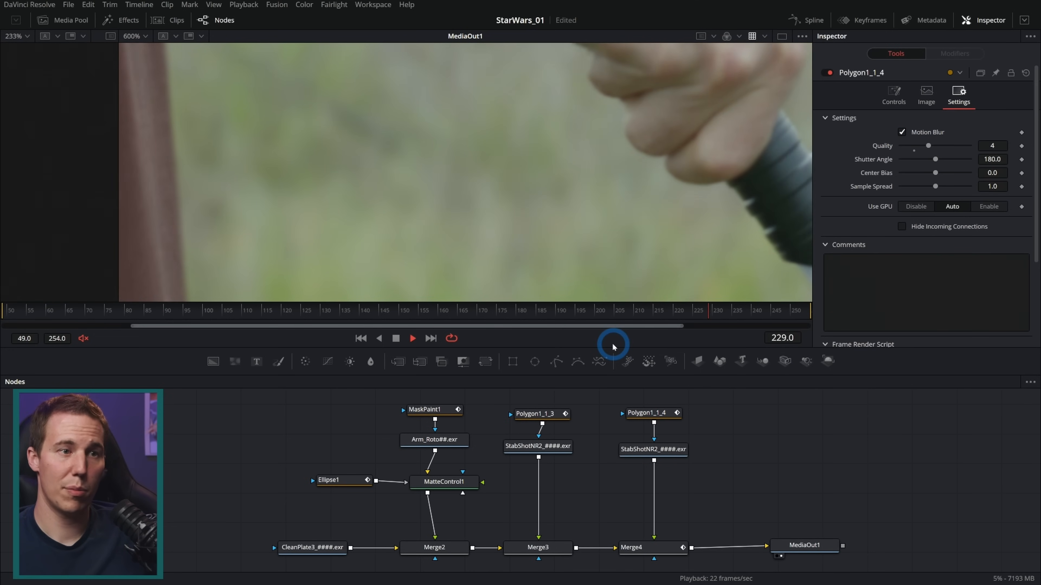
left_click_drag(601, 313, 547, 314)
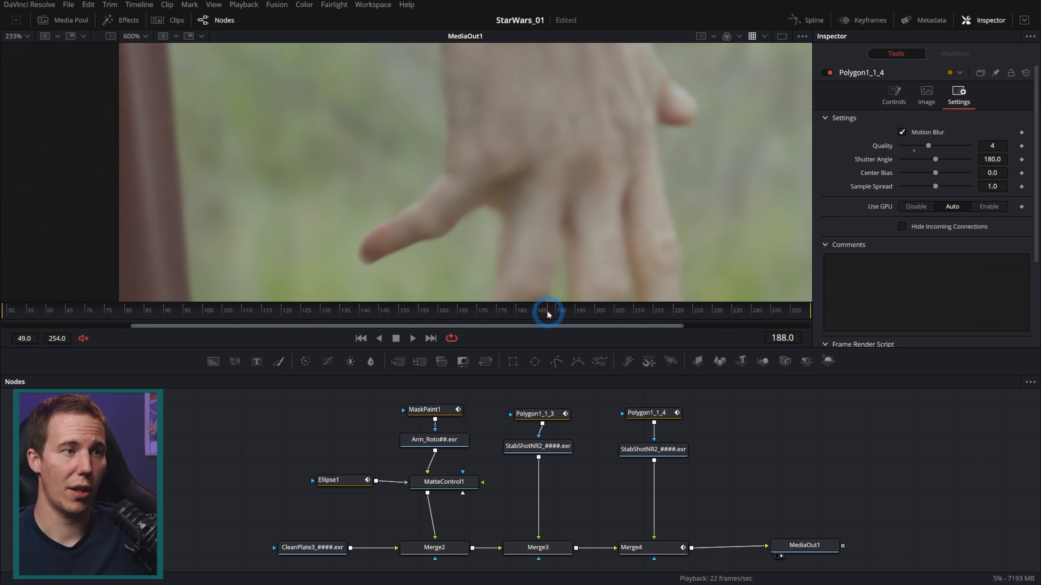
scroll(537, 197, "down", 3)
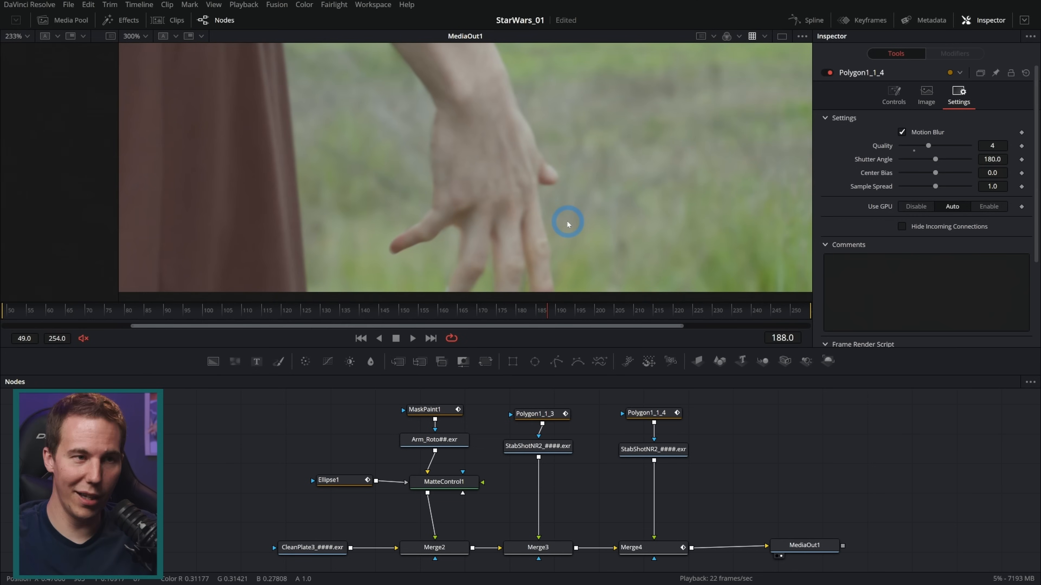
Merge the StabShotNR2 loader masked by Polygon1_1_4 over MatteControl1, ahead of Merge2, instead of feeding it into Merge4
left_click_drag(511, 469, 296, 339)
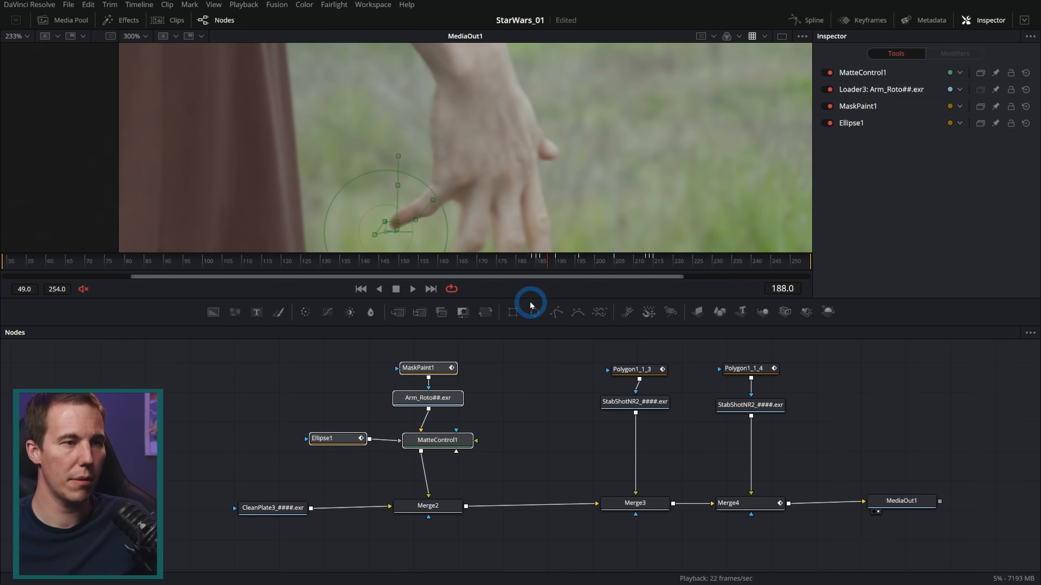
left_click_drag(528, 273, 528, 237)
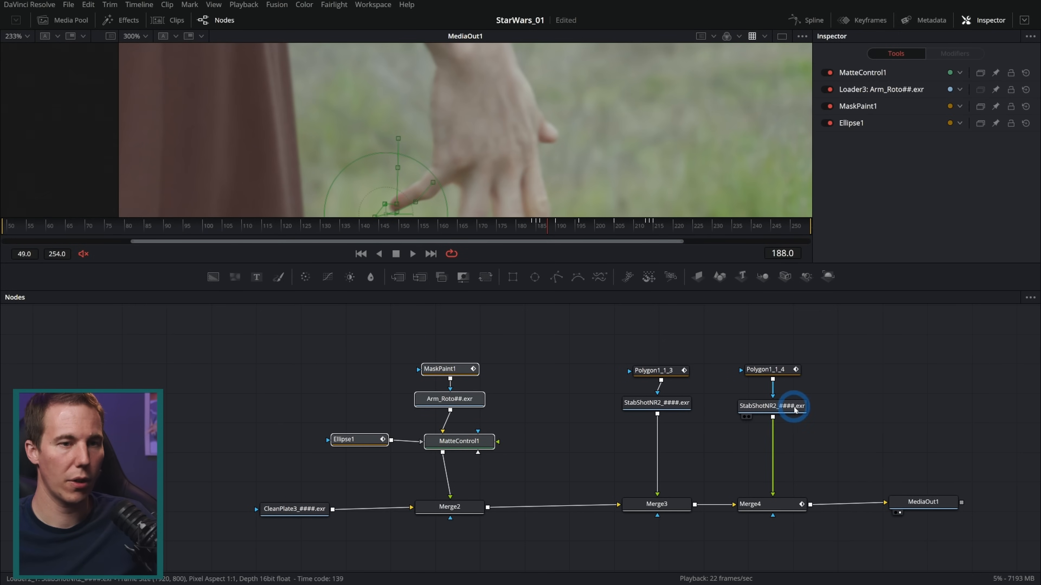
left_click_drag(548, 464, 319, 358)
left_click_drag(491, 441, 442, 392)
left_click_drag(854, 430, 783, 369)
left_click_drag(800, 410, 428, 403)
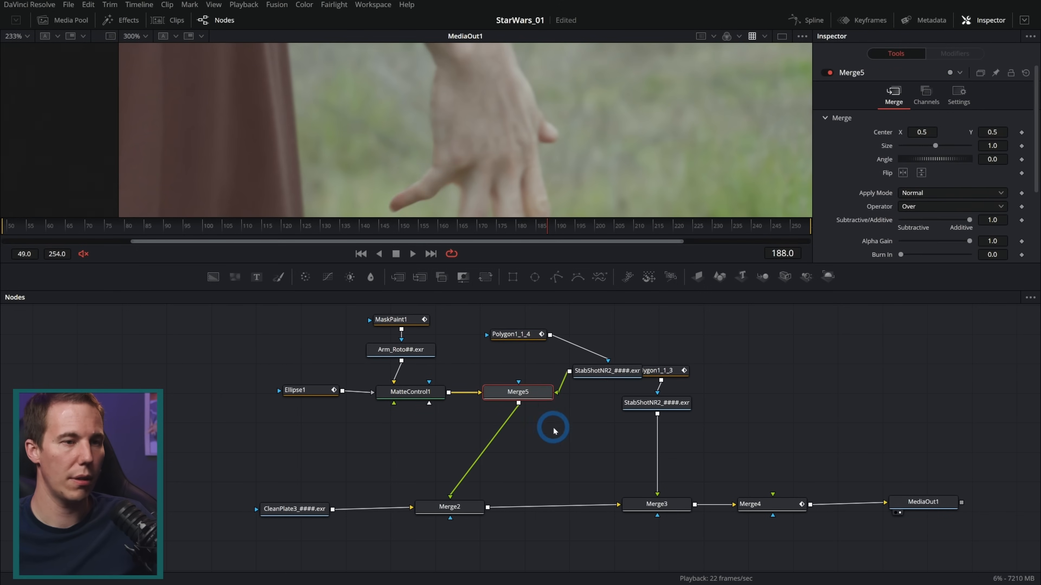
Arrange the arm roto and thumb patch nodes in a compact group above Merge2
left_click_drag(608, 411, 532, 355)
left_click_drag(611, 325, 257, 451)
left_click_drag(531, 432, 452, 425)
left_click(451, 425)
Add an Underlay behind the arm roto and thumb patch nodes and rename it Arm_Roto
left_click_drag(544, 455, 266, 342)
key("shift+space")
type("und")
key("Down")
key("Return")
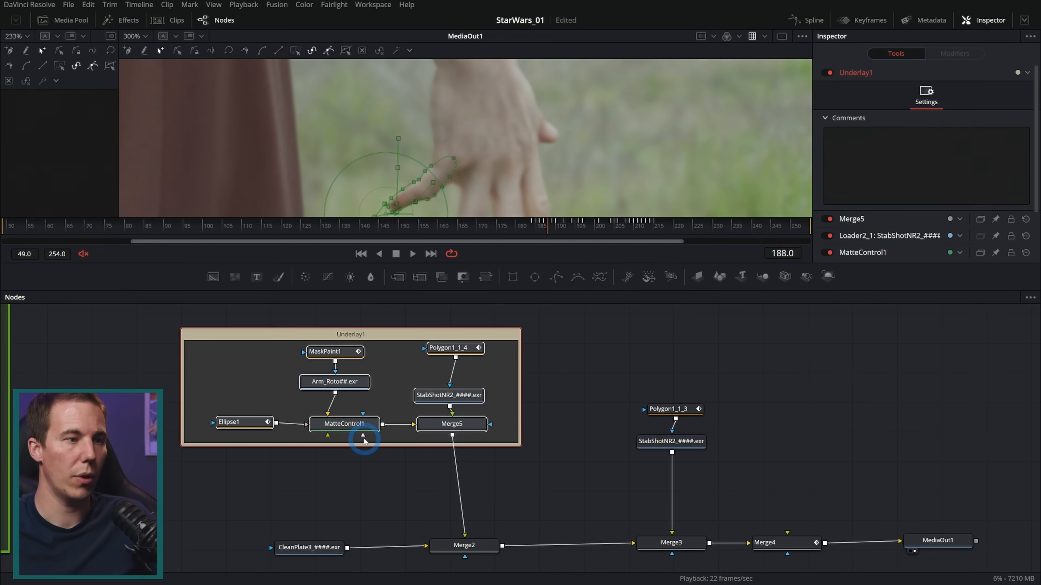
key("F2")
type("Arm_R")
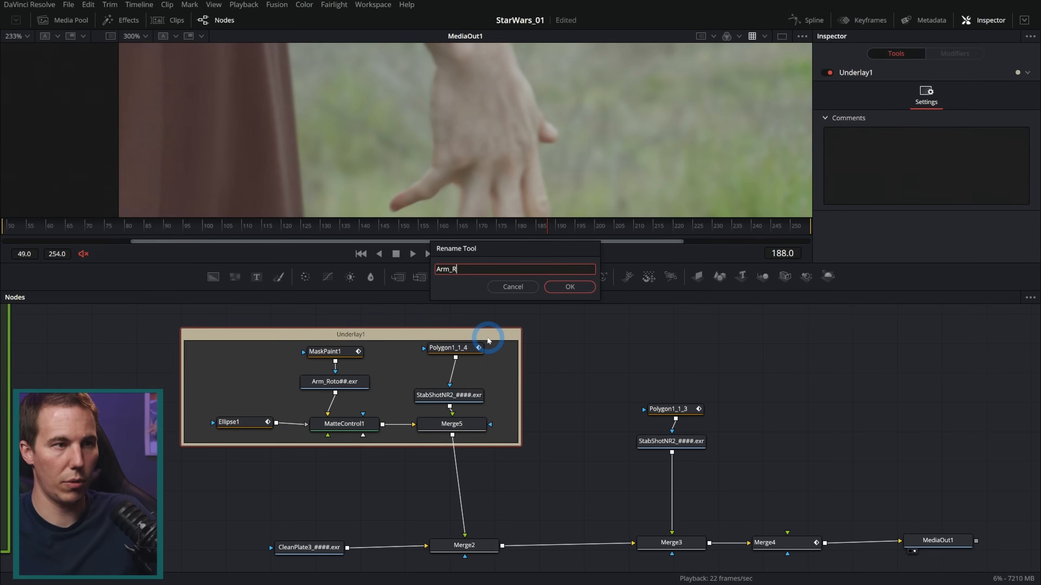
key("Return")
left_click(596, 361)
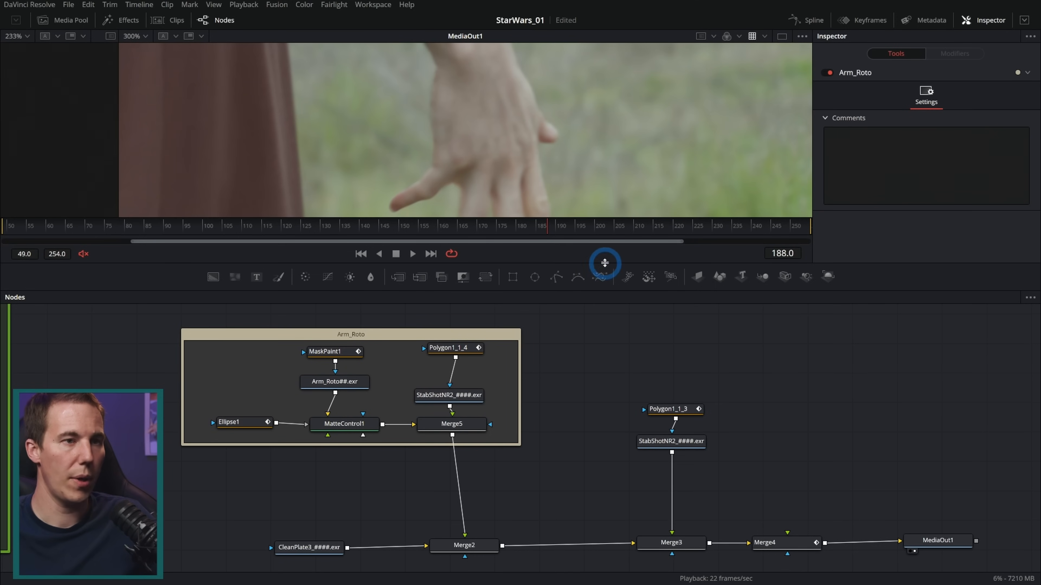
Enlarge the viewer, play the composite from the start and check the thumb area up to frame 185
left_click_drag(603, 263, 583, 448)
left_click(395, 437)
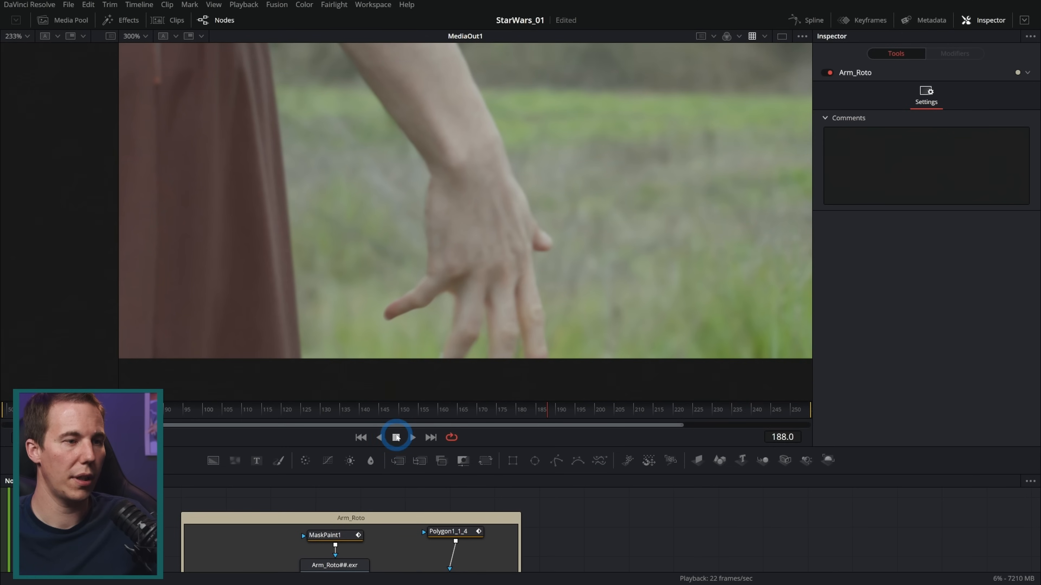
left_click(360, 437)
left_click(412, 437)
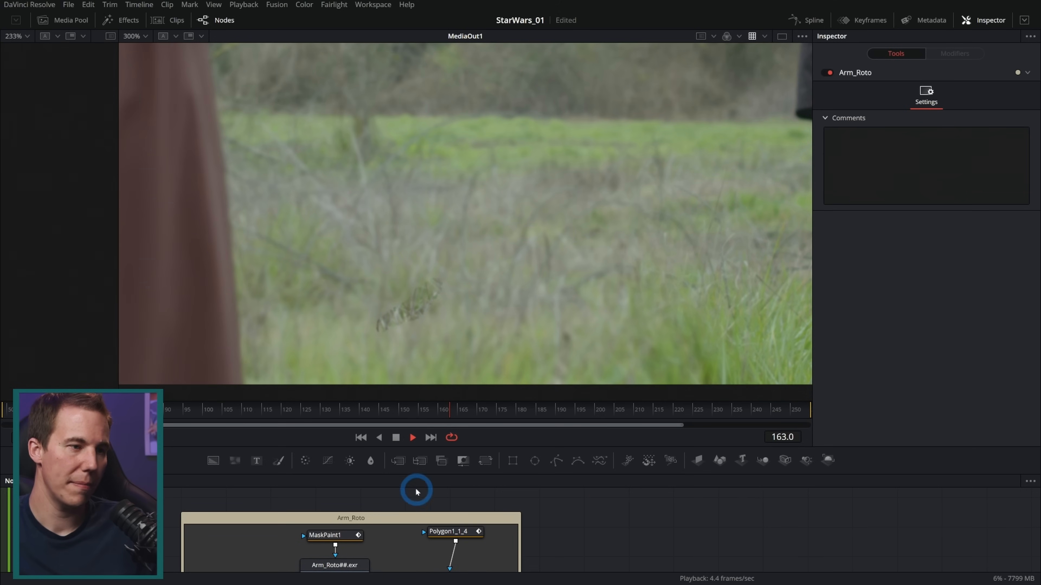
left_click_drag(463, 414, 538, 402)
Replace Merge5 in the Arm_Roto group with the blend-keyframed Merge4 and connect the thumb patch loader as its foreground
left_click_drag(556, 446, 548, 322)
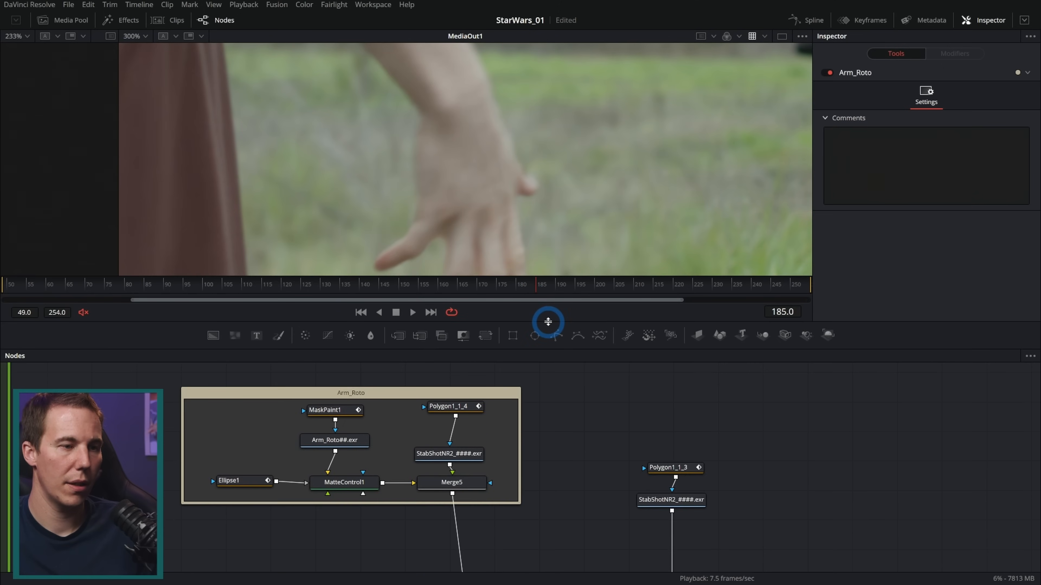
left_click_drag(574, 507, 509, 449)
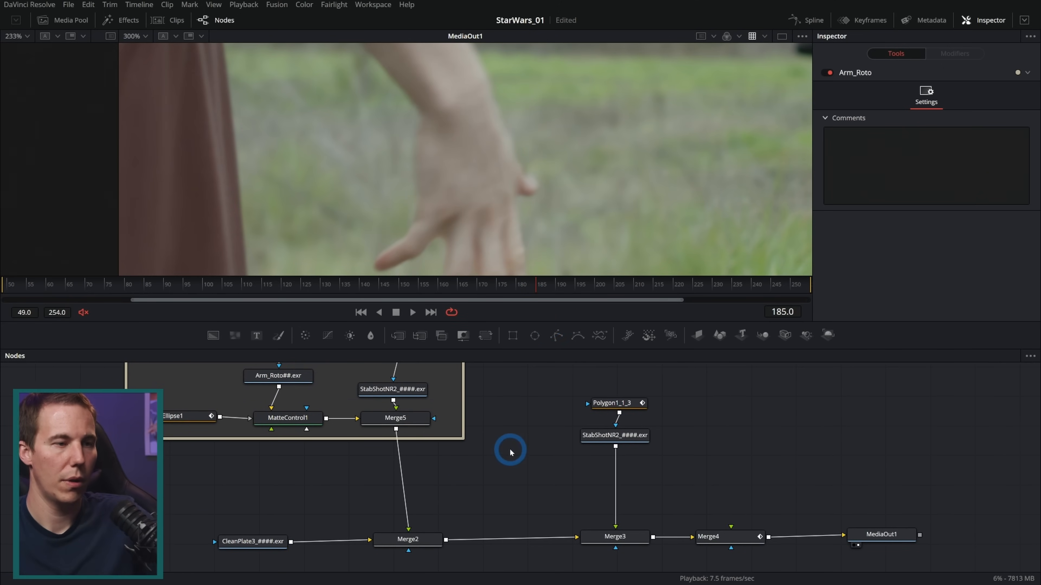
left_click_drag(716, 529, 411, 430)
left_click(410, 420)
key("Delete")
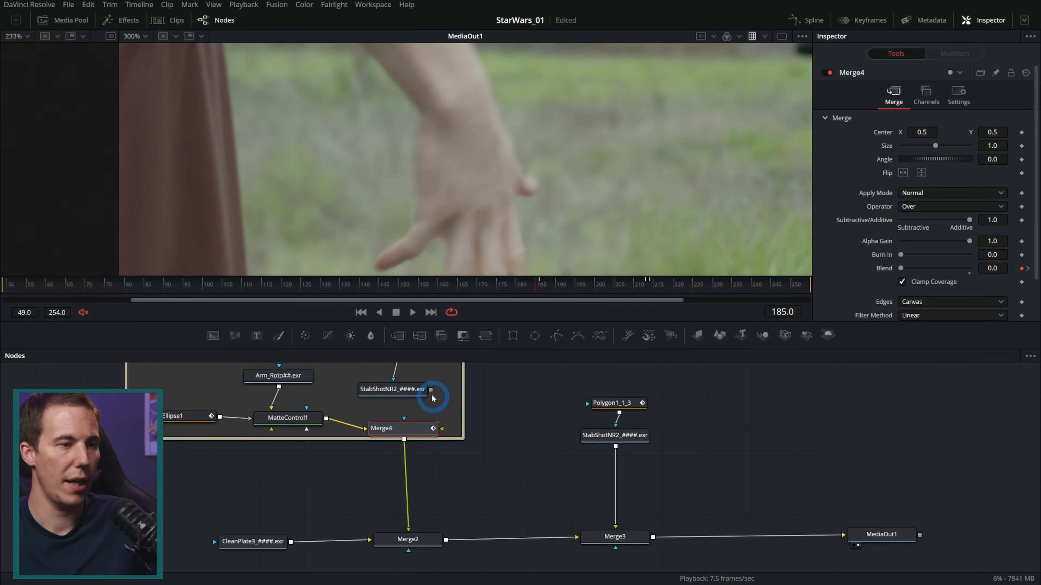
left_click_drag(431, 390, 426, 433)
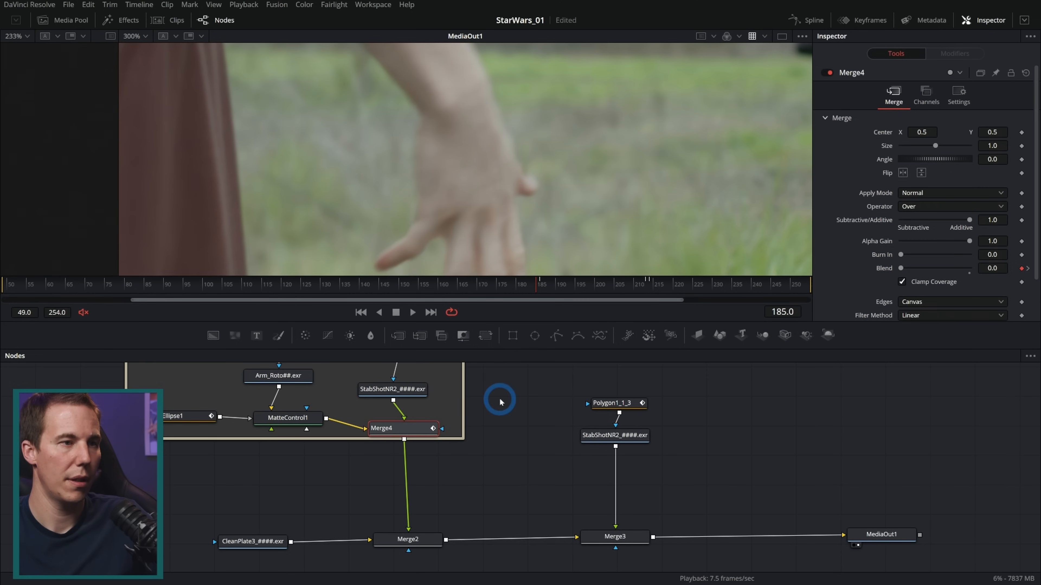
Play the composite from frame 179 to check the timing of the thumb patch
mouse_move(517, 288)
left_mouse_down()
mouse_move(541, 287)
mouse_move(500, 289)
left_mouse_up()
left_click_drag(527, 349, 524, 477)
left_click(499, 410)
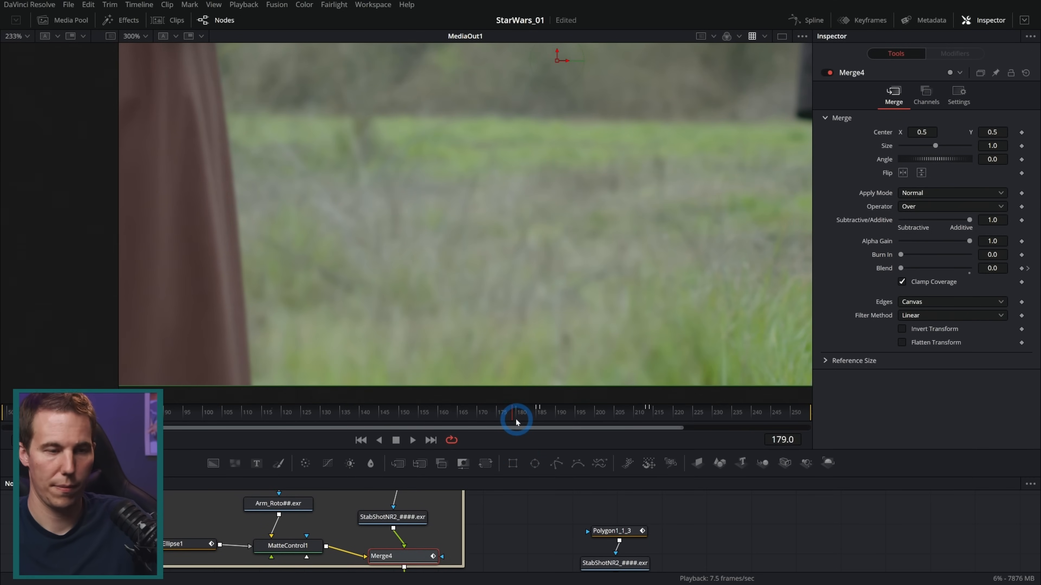
key("space")
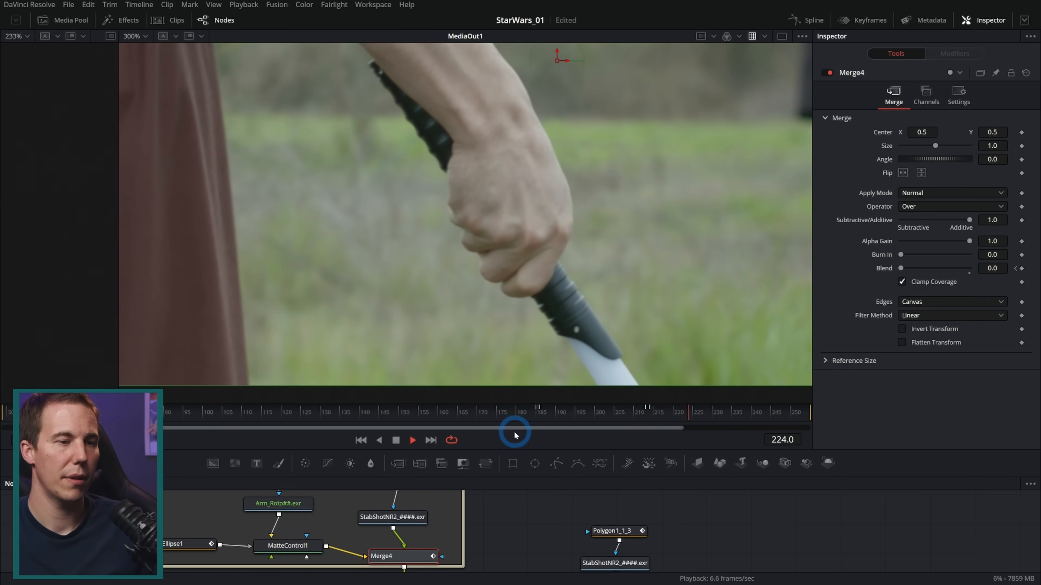
left_click(395, 440)
Scrub the frames after 205 and review the whole shot around frame 218 at 150% zoom
left_click(631, 411)
left_click(612, 413)
left_click_drag(612, 413, 720, 416)
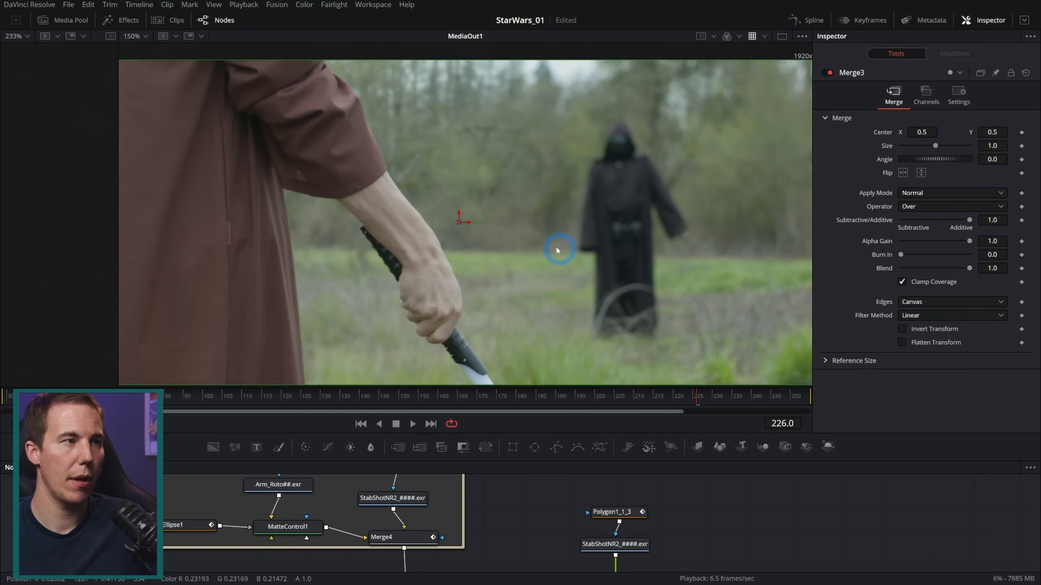
left_click_drag(556, 246, 617, 240)
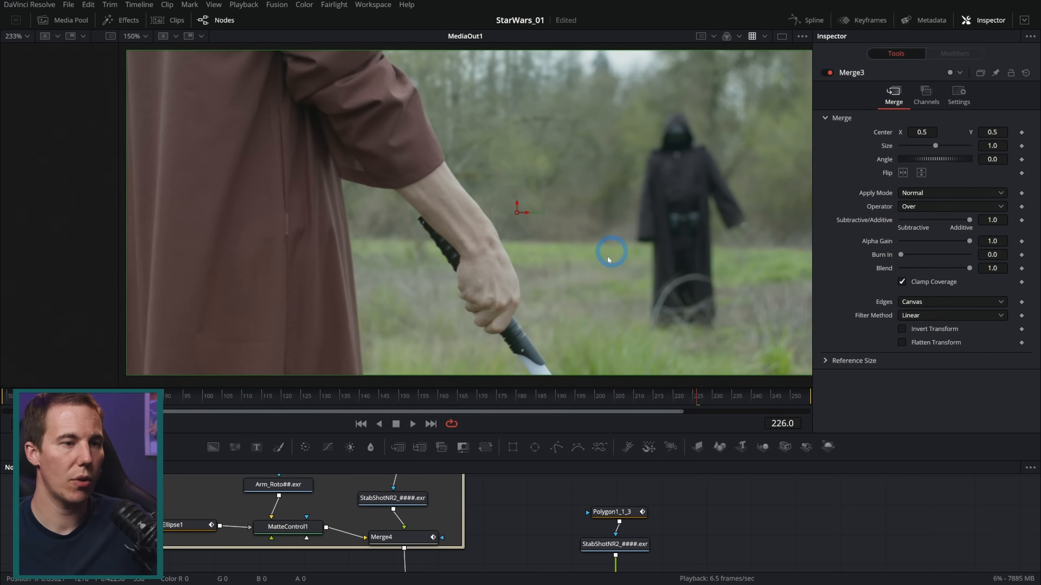
mouse_move(678, 396)
left_mouse_down()
mouse_move(659, 395)
mouse_move(669, 396)
left_mouse_up()
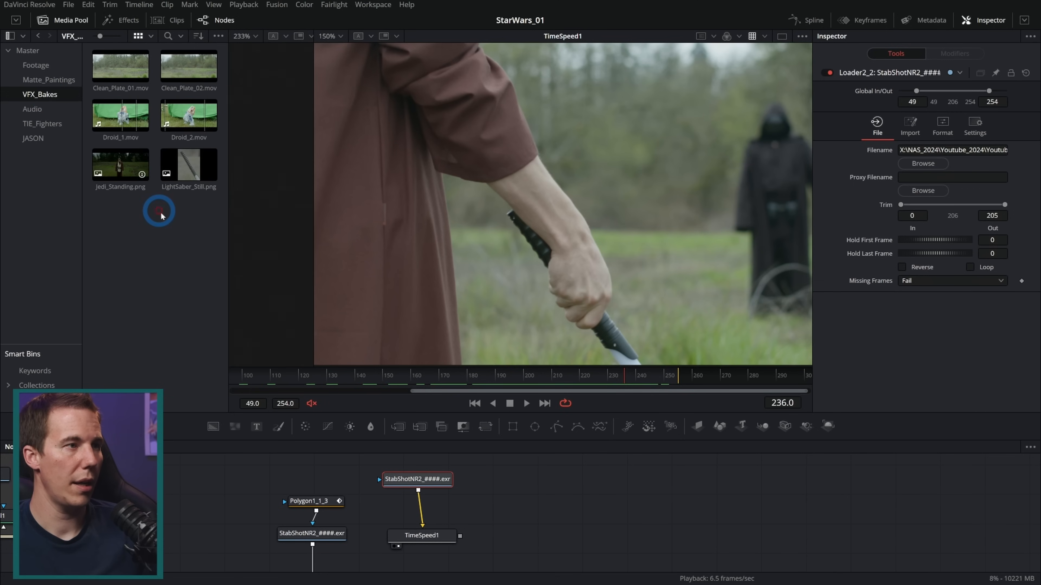
Bring LightSaber_Still.png from the VFX_Bakes bin into the composition and inspect the hilt at 300% zoom
left_click(200, 190)
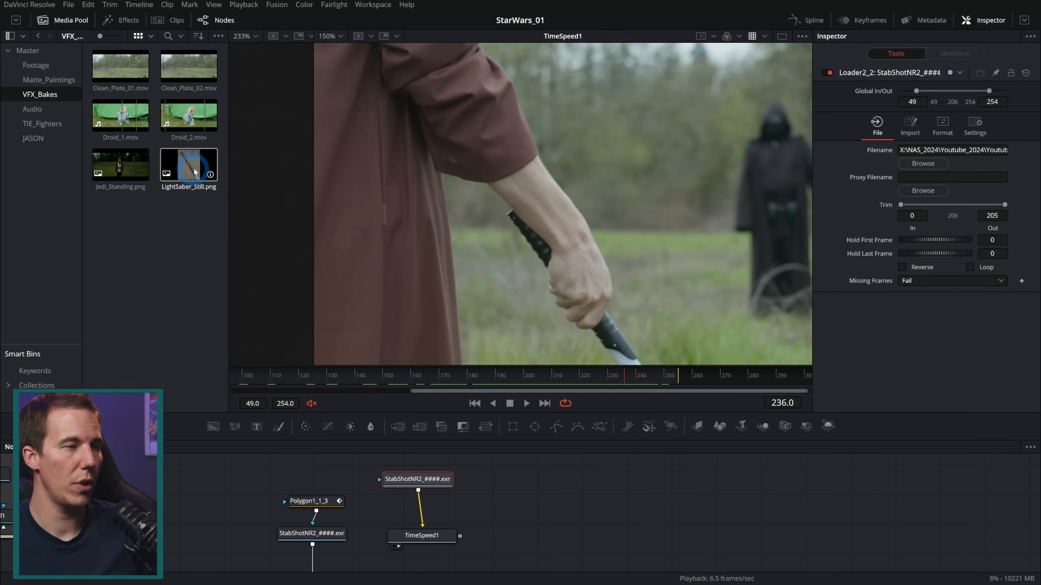
left_click_drag(182, 158, 652, 266)
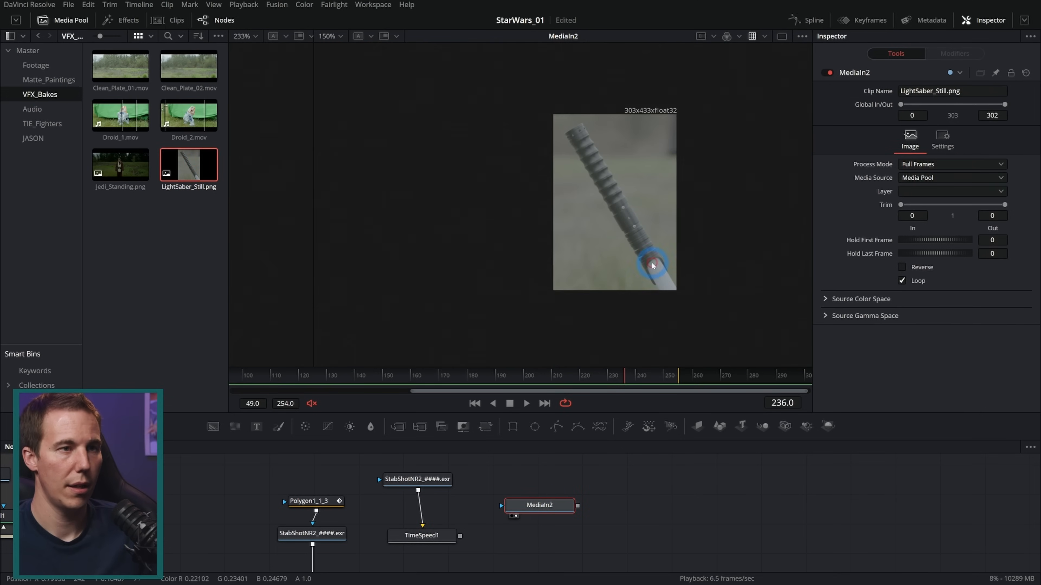
left_click(64, 20)
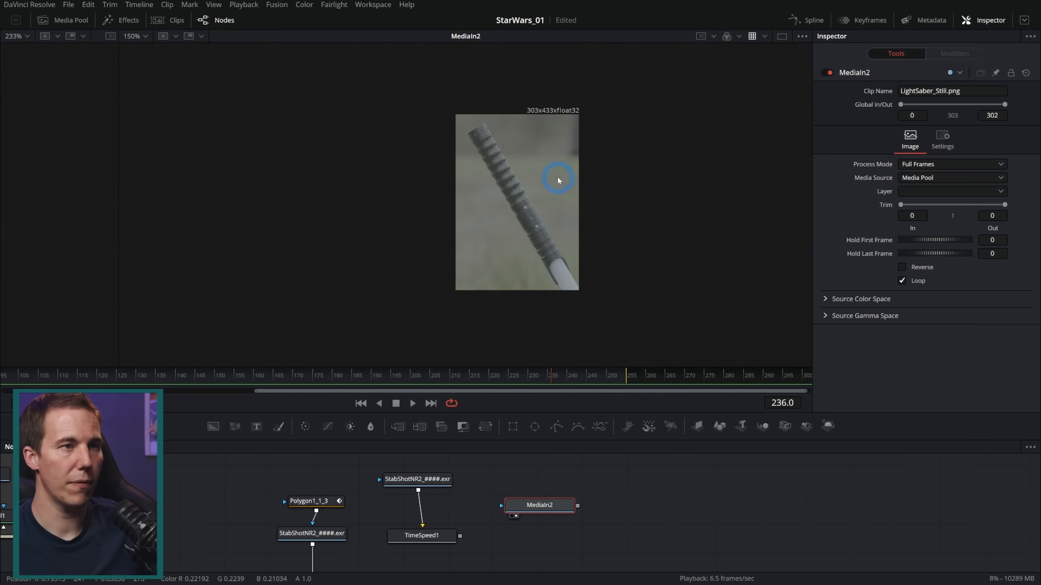
scroll(557, 177, "up", 2)
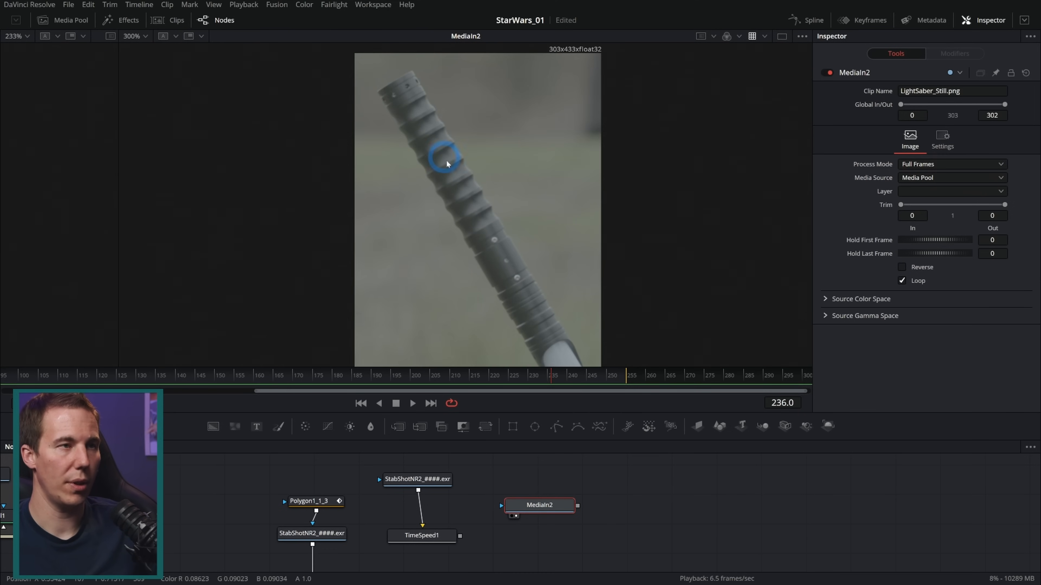
left_click_drag(575, 304, 580, 283)
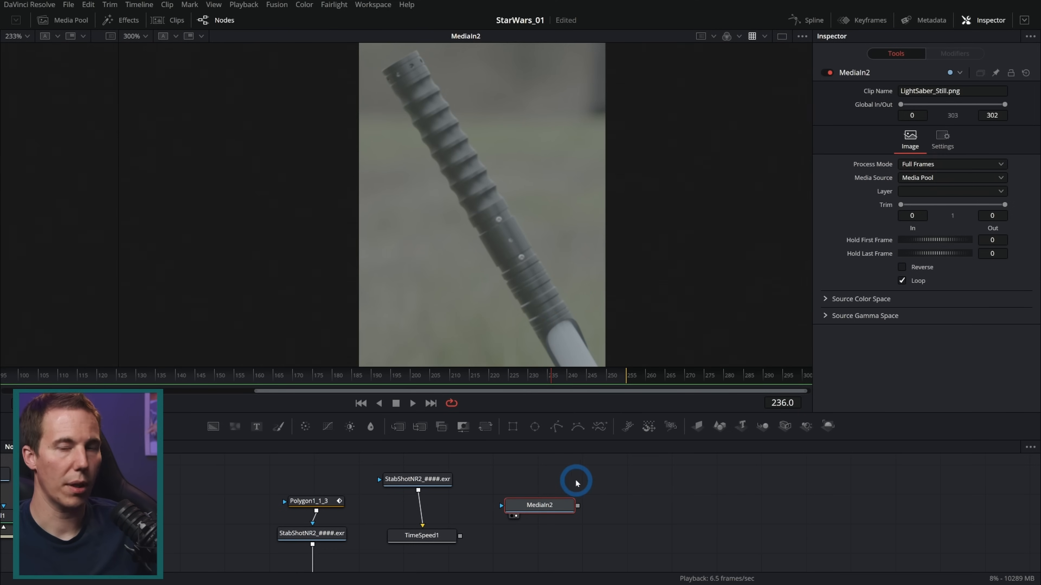
left_click(65, 20)
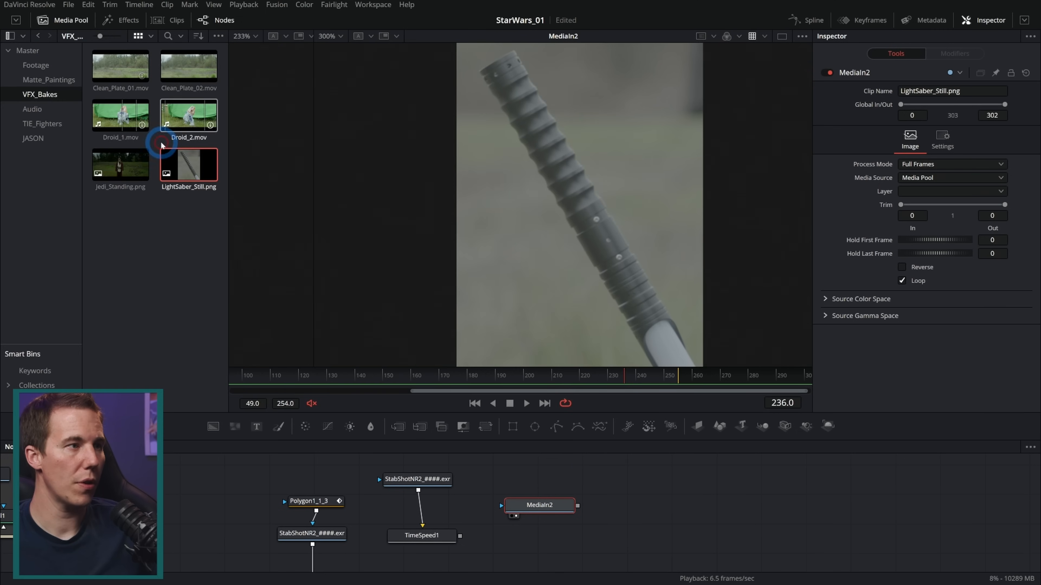
Set the input color space of LightSaber_Still.png to Blackmagic Design Film Gen 5
right_click(183, 166)
mouse_move(314, 343)
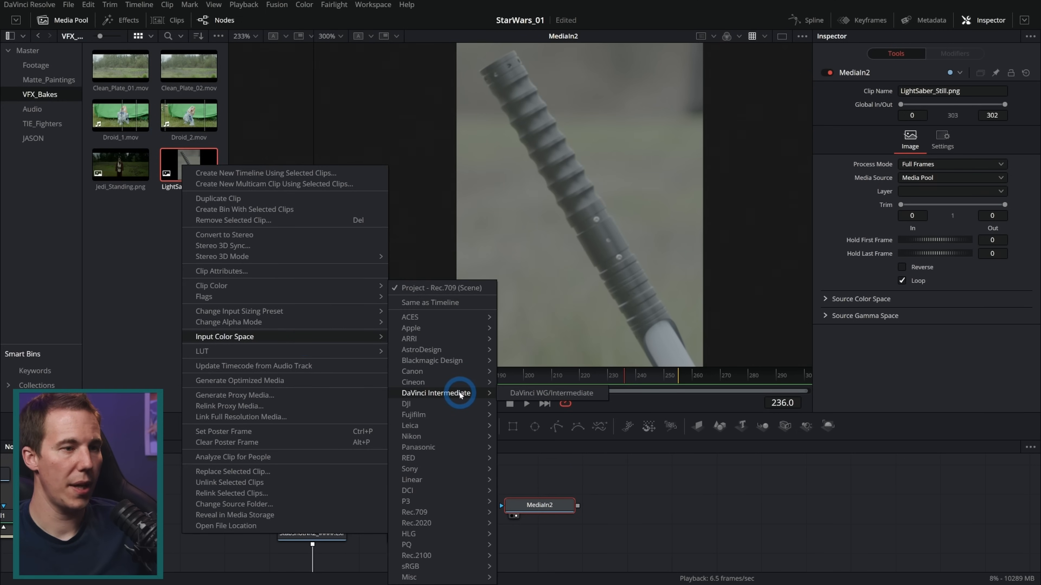
mouse_move(477, 361)
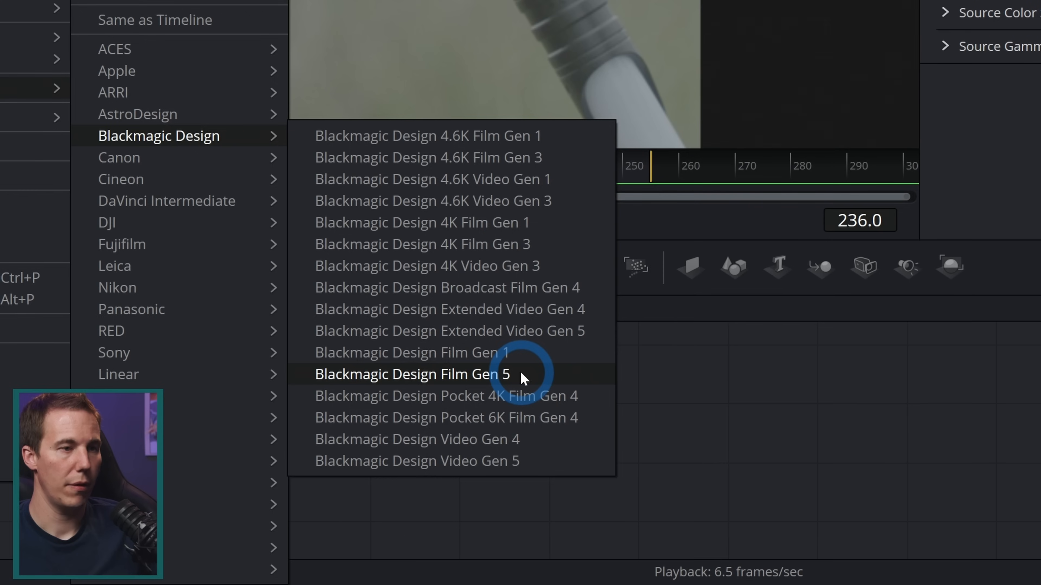
left_click(616, 478)
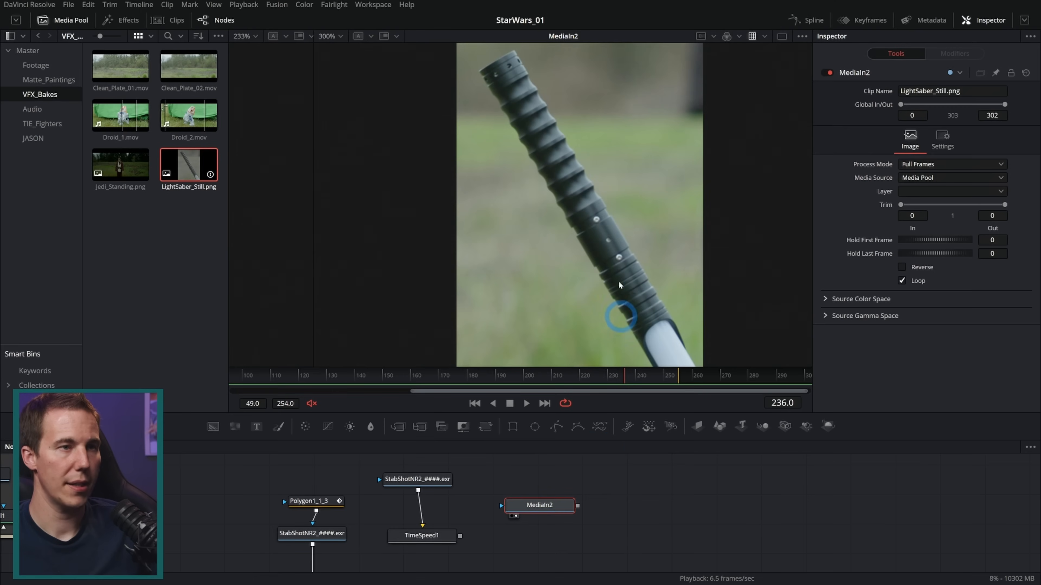
Attach a pasted polygon mask to MediaIn2 and trace the flat end of the hilt's cap
left_click_drag(558, 505, 592, 515)
key("ctrl+v")
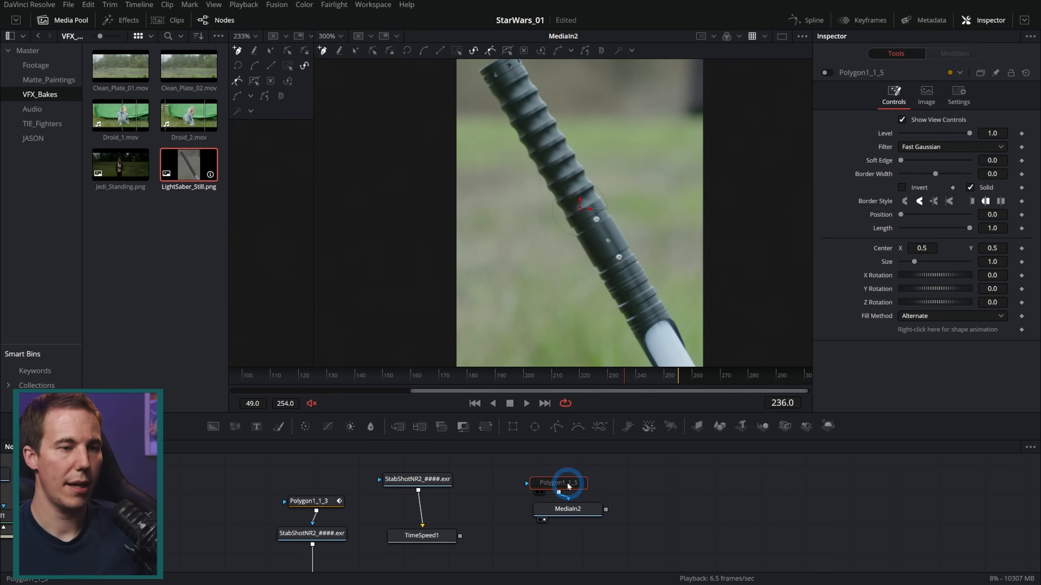
left_click_drag(545, 148, 532, 183)
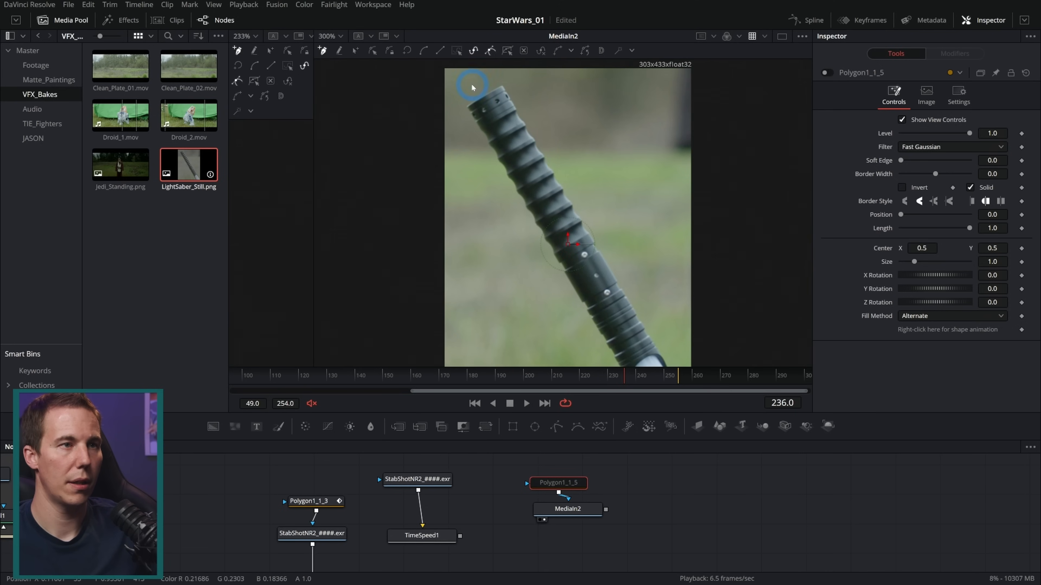
scroll(497, 87, "up", 2)
scroll(494, 105, "up", 3)
left_click(598, 66)
left_click_drag(487, 127, 464, 142)
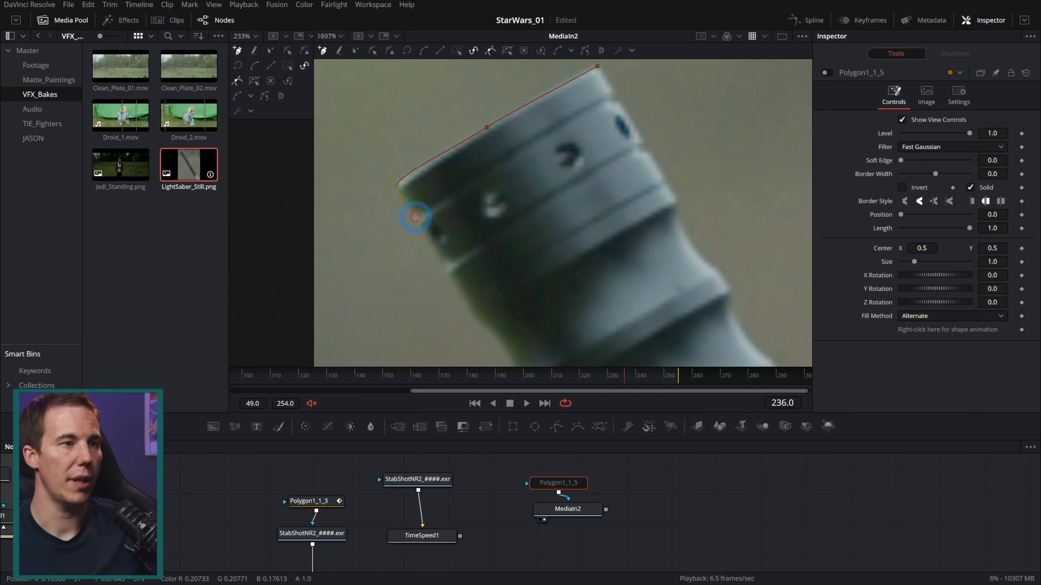
Continue the mask outline along the ribbed left edge of the hilt and down to its lower rings
left_click_drag(464, 281, 414, 182)
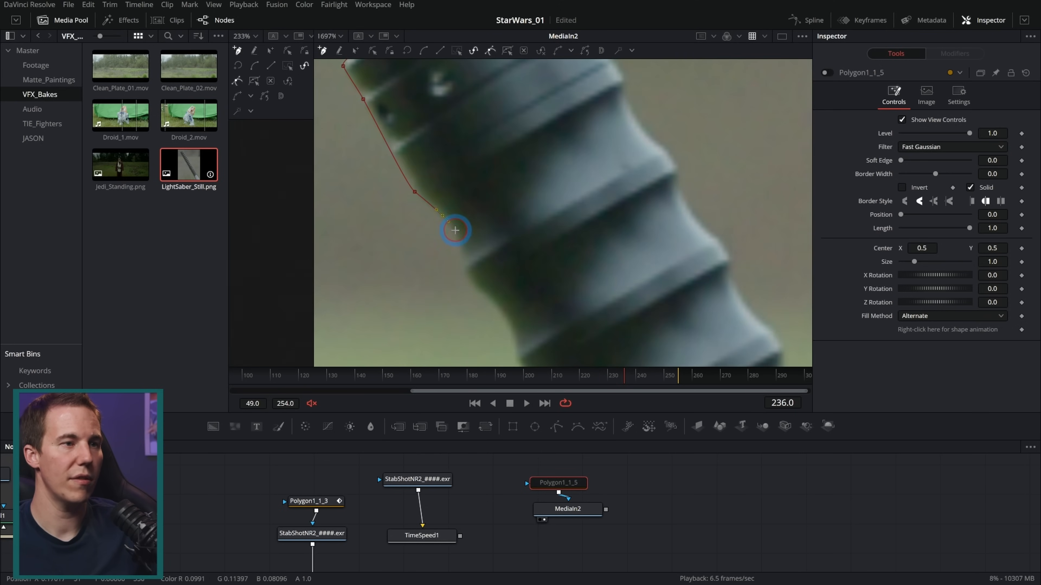
left_click_drag(507, 315, 484, 163)
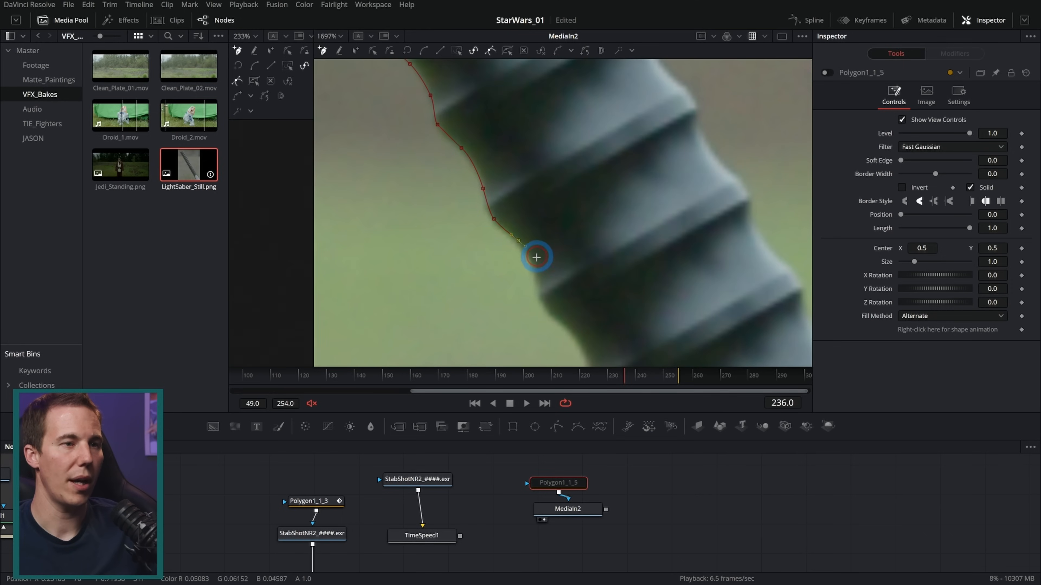
left_click(537, 276)
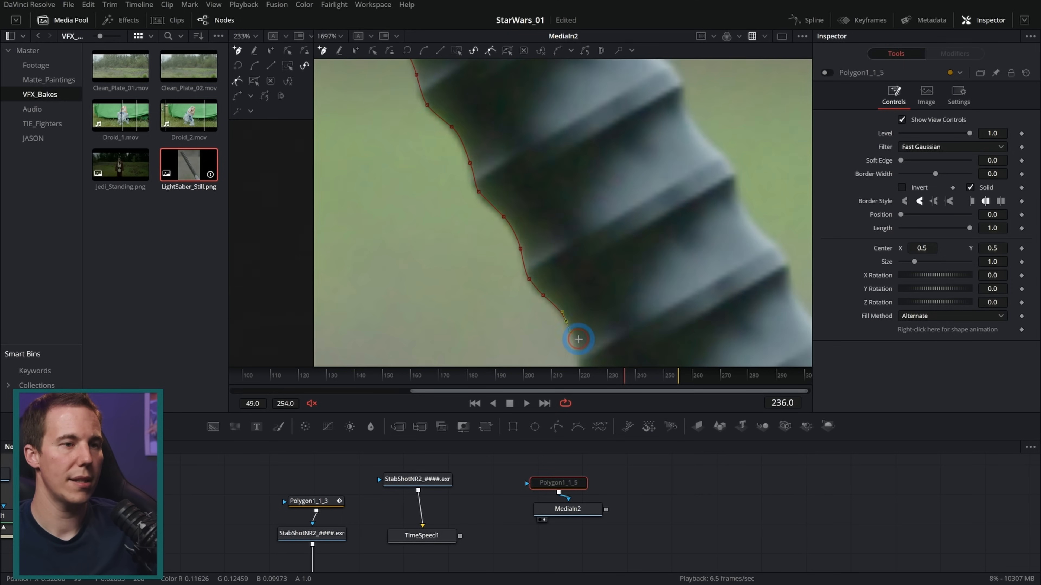
left_click_drag(577, 339, 532, 204)
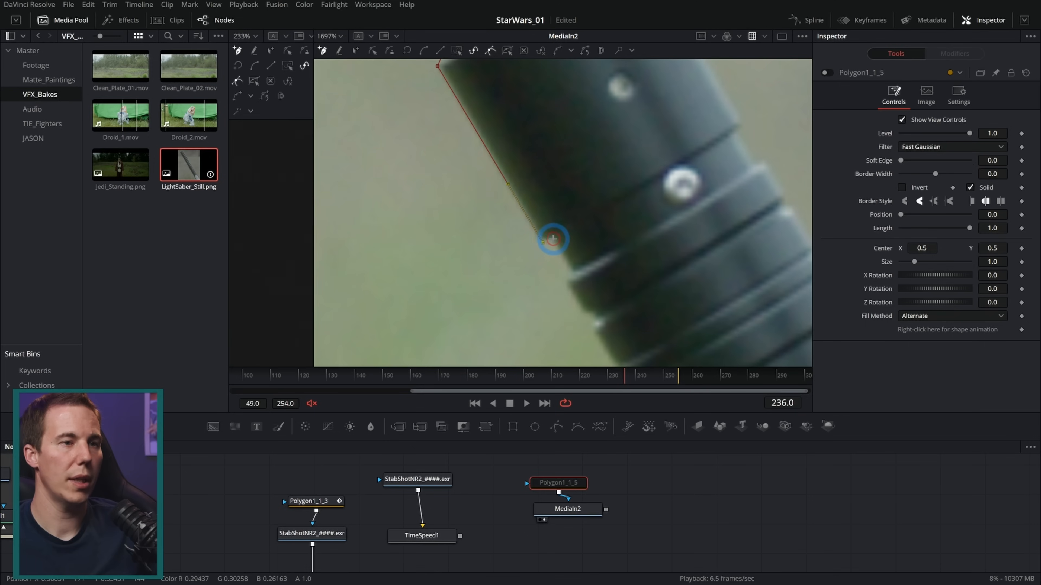
left_click(567, 284)
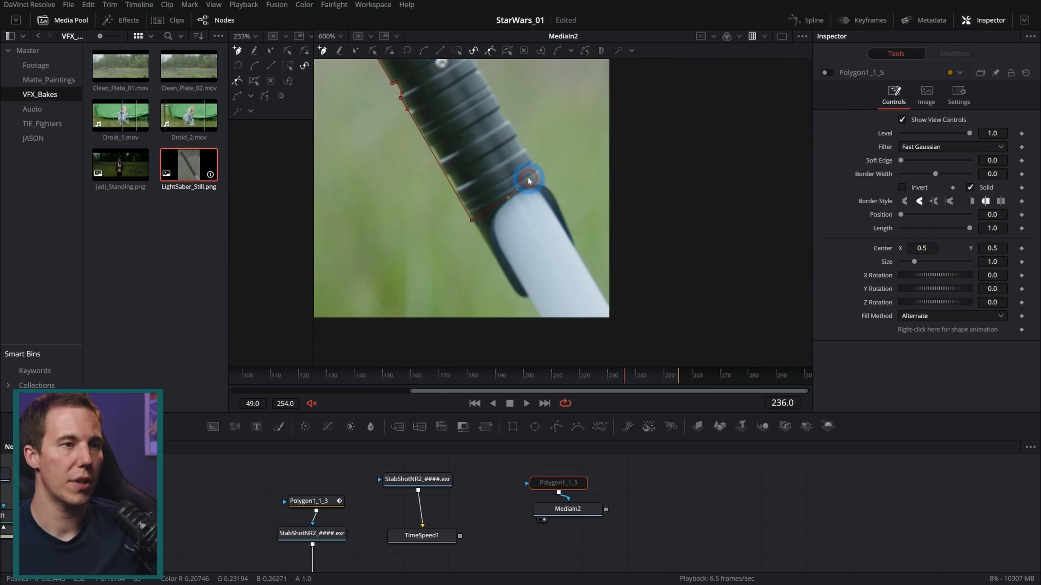
Trace the hilt's right edge back up to the cap and enable the polygon mask
scroll(540, 173, "up", 5)
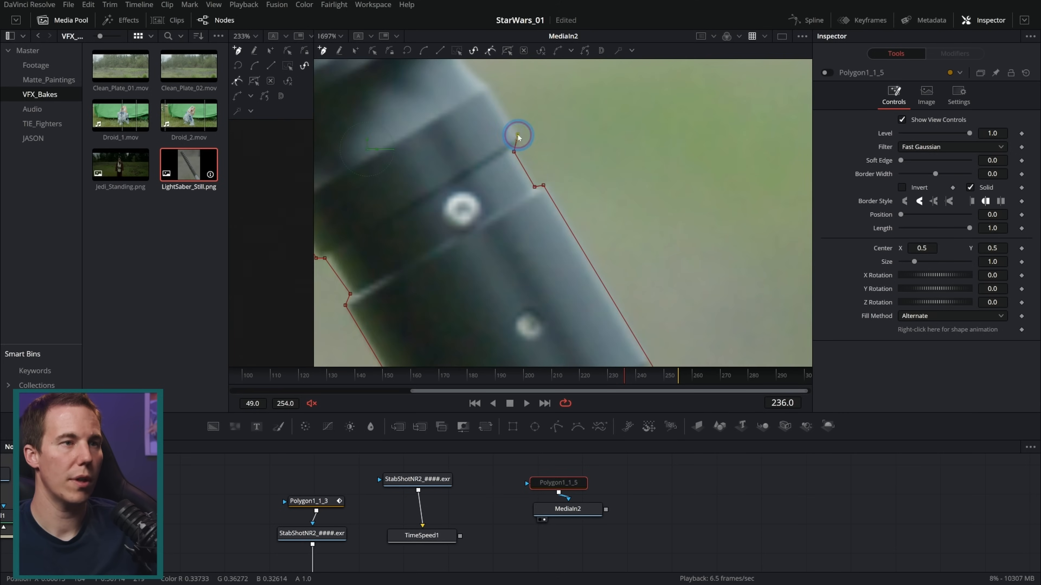
left_click_drag(518, 137, 604, 309)
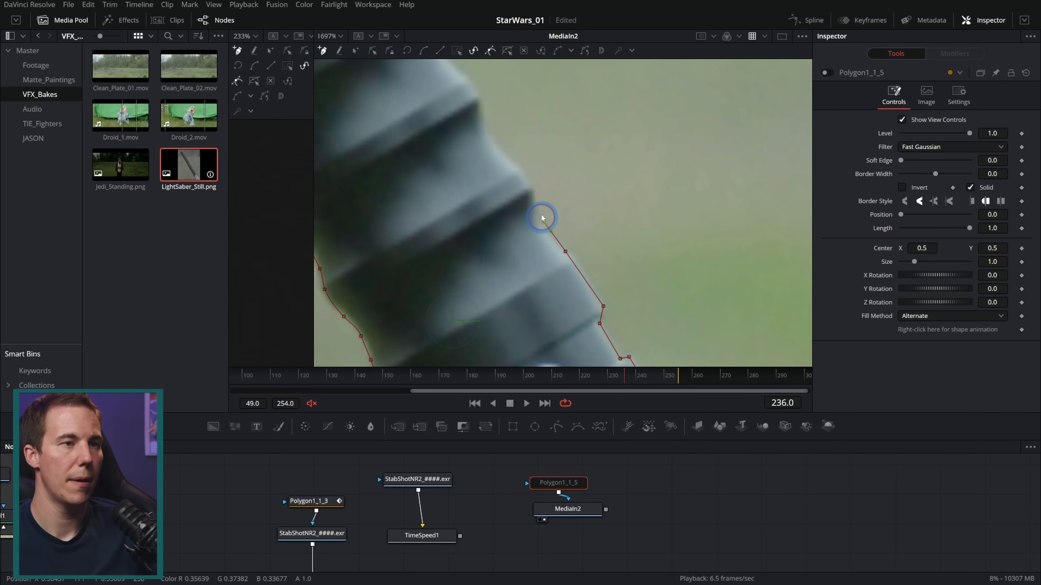
scroll(650, 237, "down", 3)
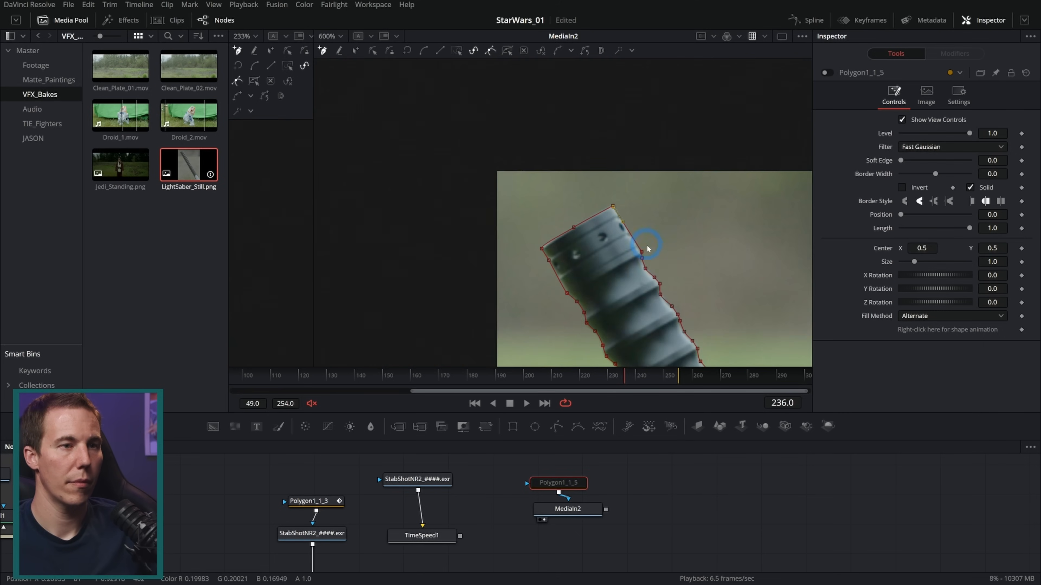
left_click_drag(650, 237, 471, 103)
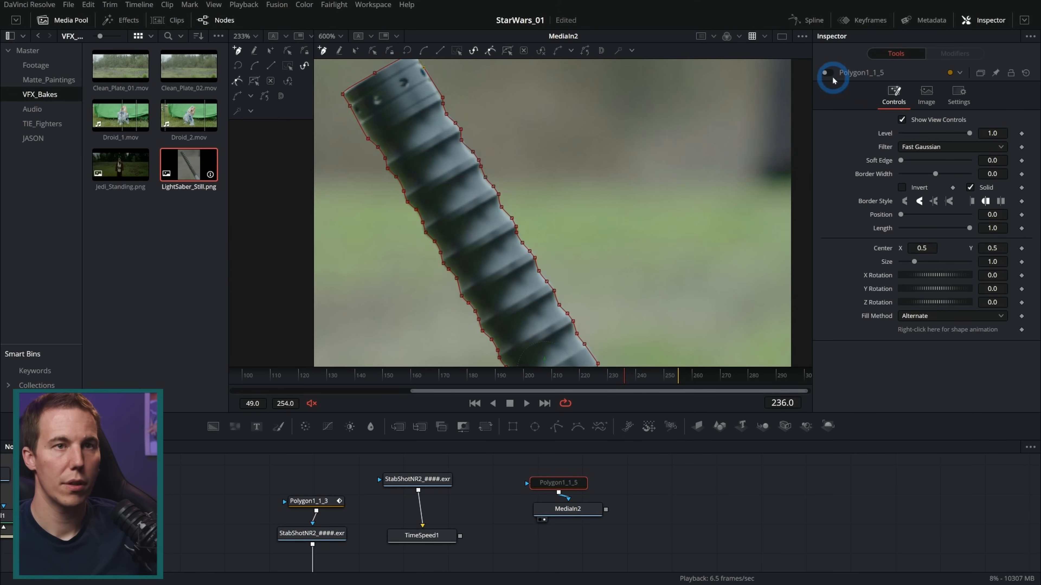
left_click(826, 73)
Tighten the polygon mask at the lower end of the hilt by pulling its corner points inward
scroll(645, 254, "down", 2)
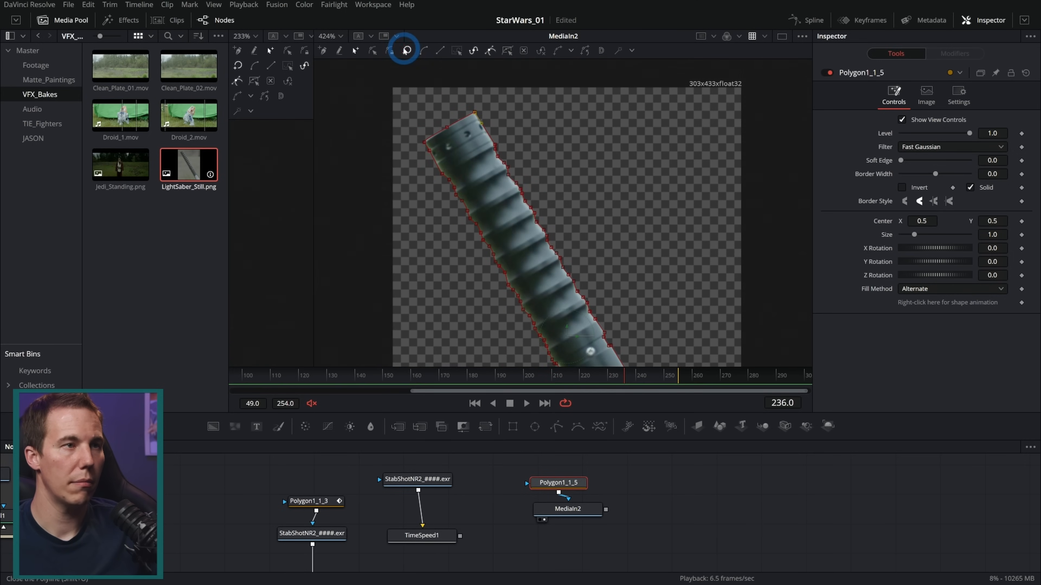
left_click_drag(596, 271, 544, 192)
scroll(549, 201, "down", 2)
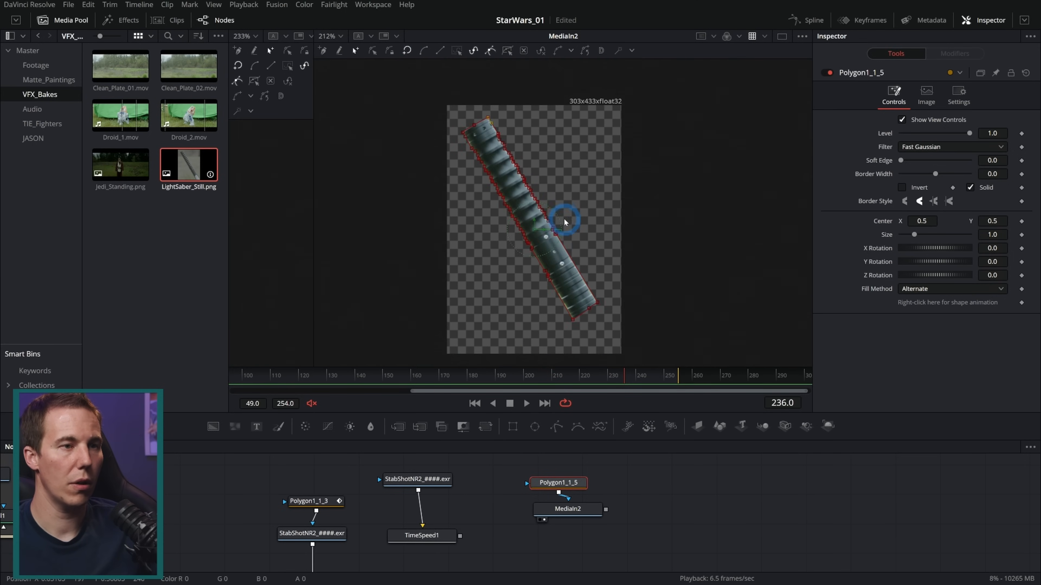
left_click_drag(589, 249, 575, 246)
scroll(564, 253, "up", 1)
scroll(582, 324, "up", 3)
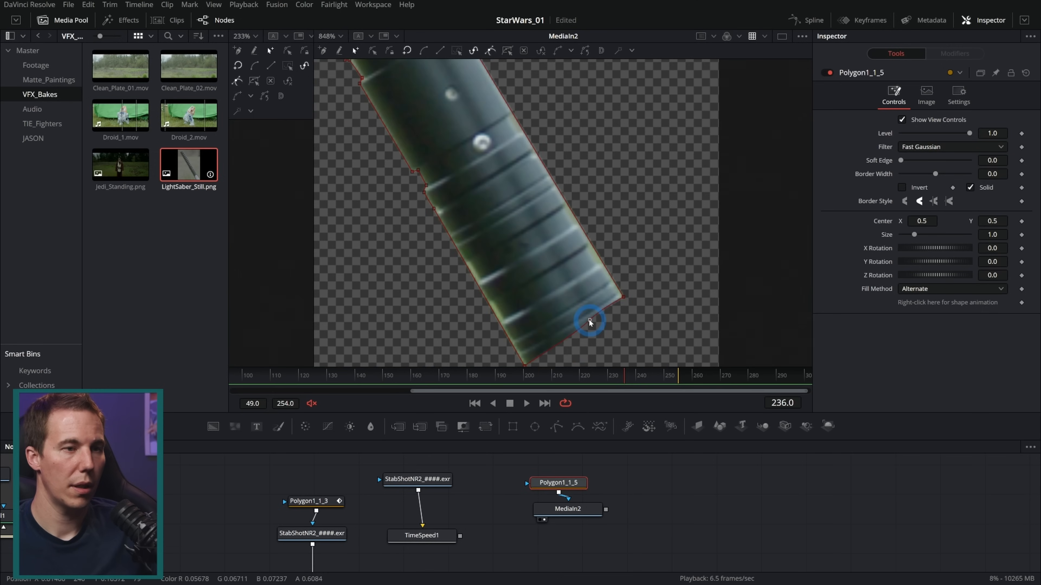
left_click(524, 365)
scroll(524, 361, "up", 2)
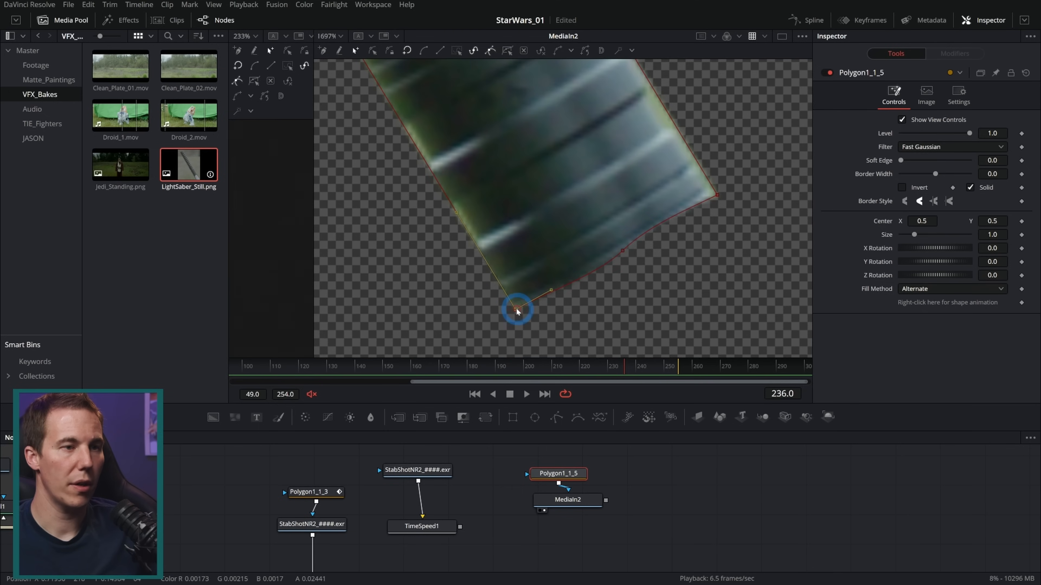
left_click_drag(716, 195, 707, 189)
scroll(623, 249, "down", 3)
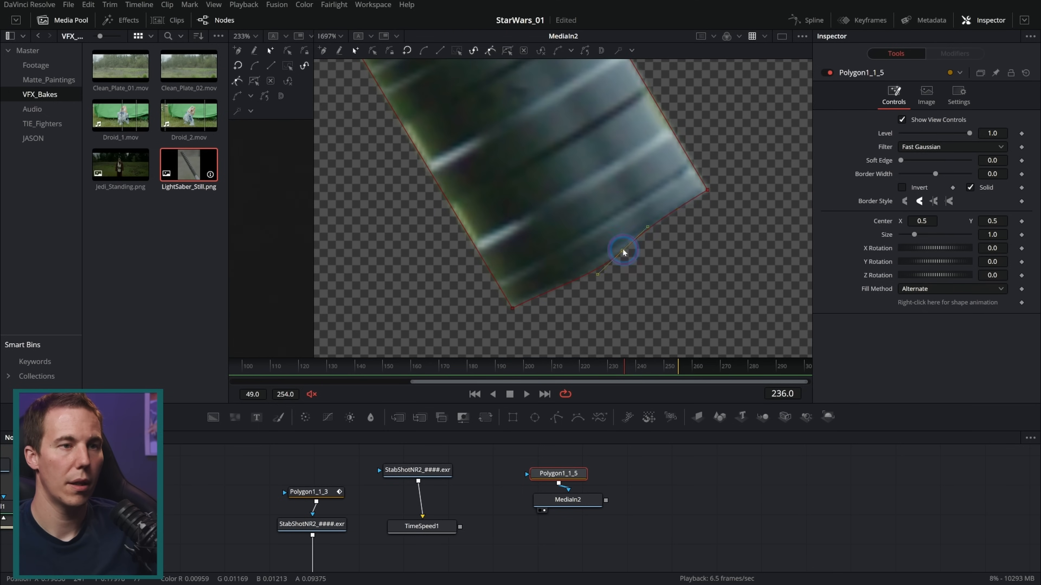
scroll(620, 223, "down", 2)
left_click_drag(621, 164, 632, 266)
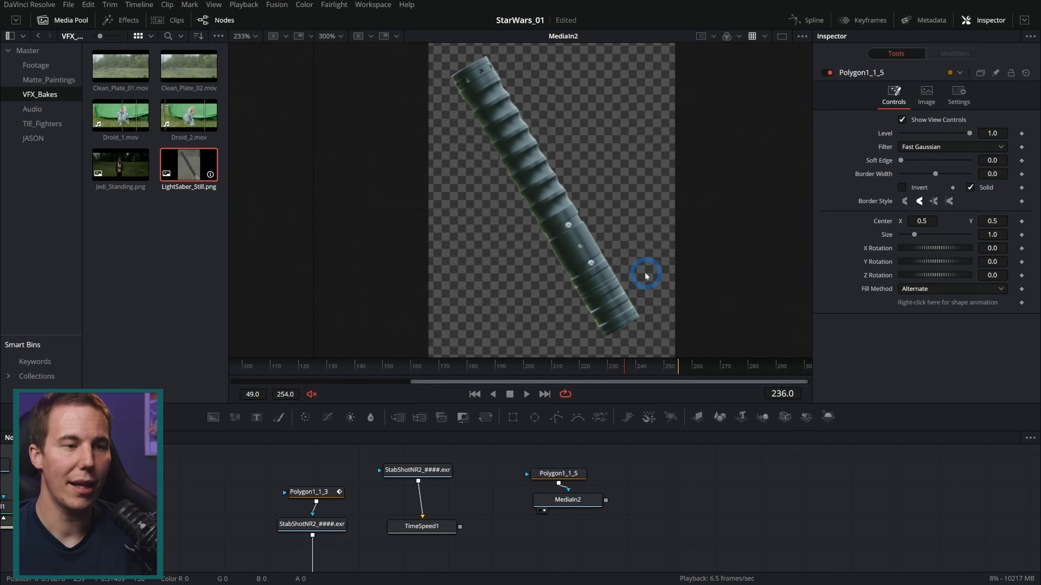
Group MediaIn2 with its polygon mask and rename the group LS_Hilt_Still
left_click_drag(558, 474, 564, 474)
left_click_drag(521, 523, 623, 478)
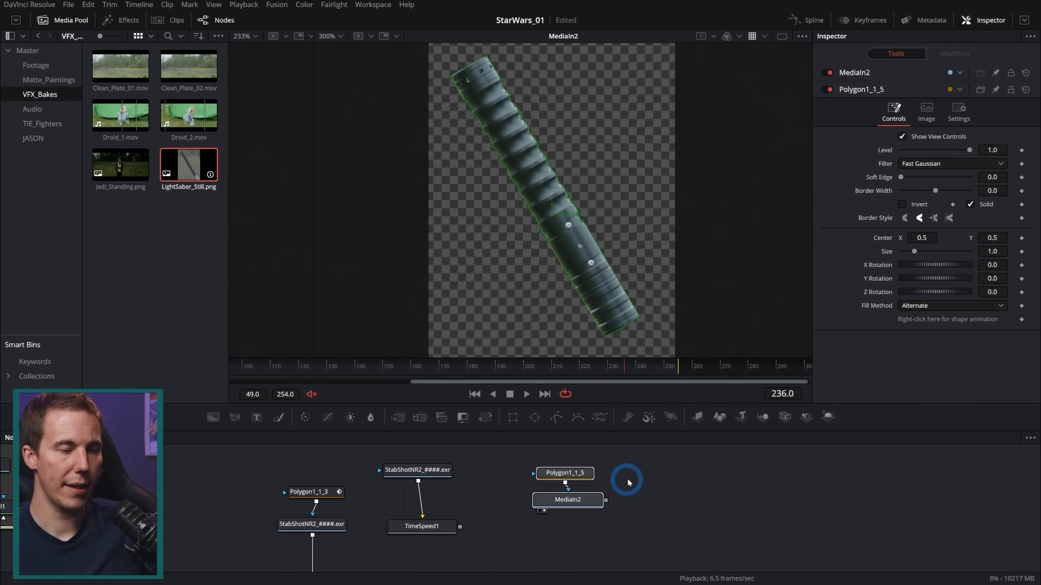
key("ctrl+g")
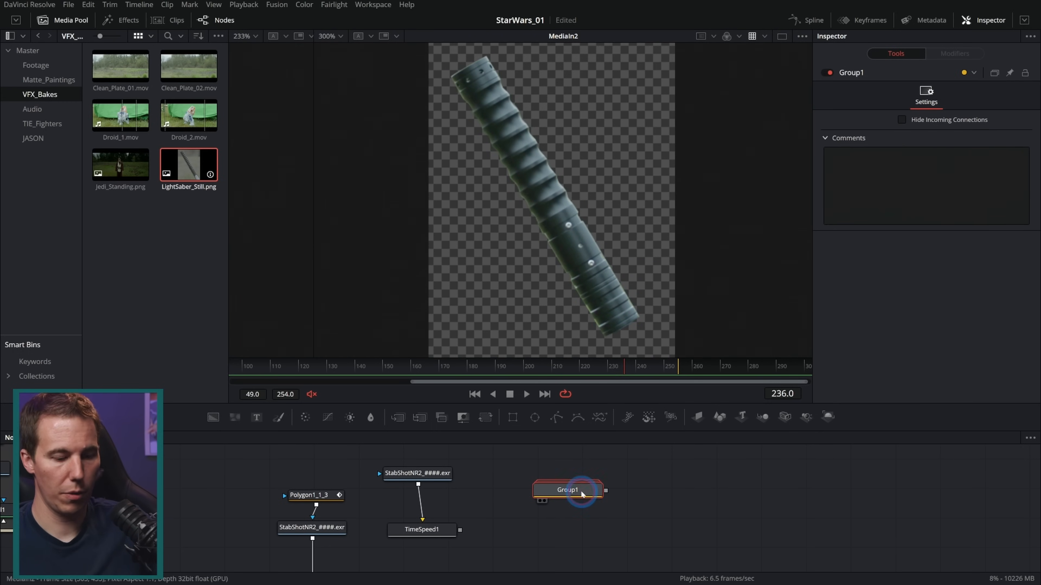
key("F2")
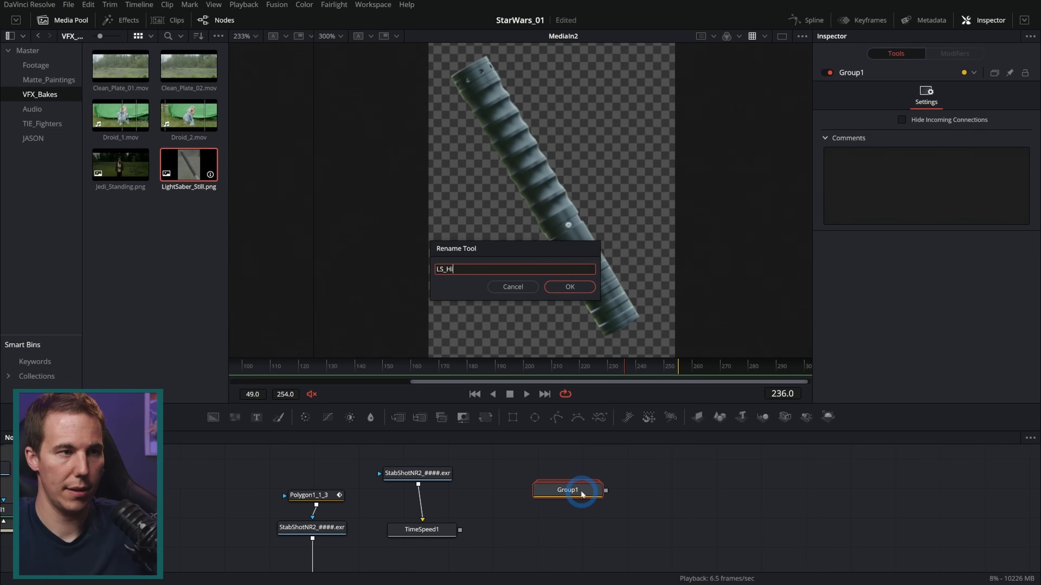
type("LS_Hilt_Still")
key("Return")
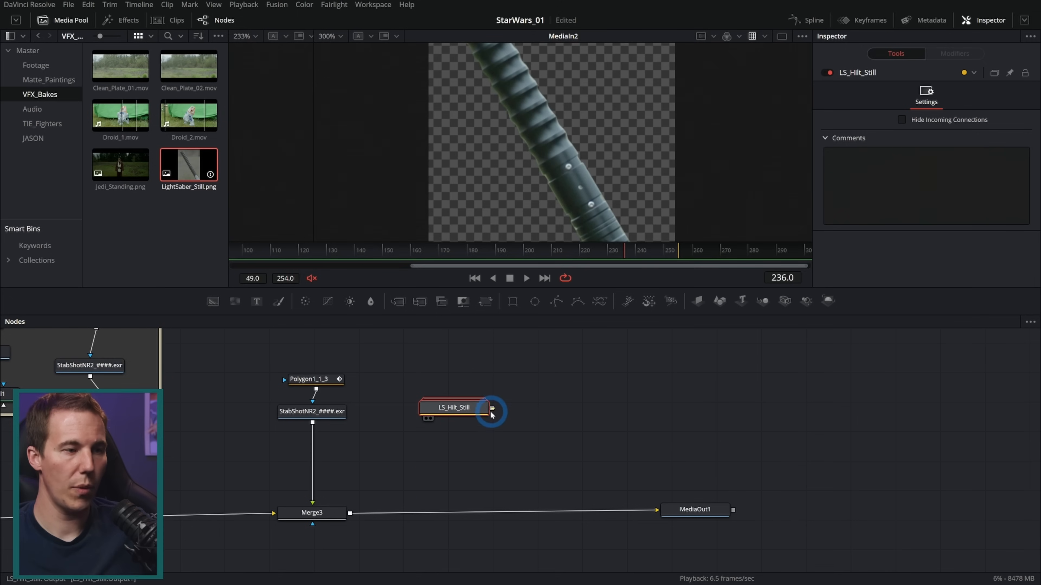
Merge LS_Hilt_Still over the composite after Merge3 and view MediaOut1
left_click_drag(491, 408, 349, 515)
left_click_drag(706, 507, 685, 516)
key("2")
mouse_move(667, 288)
left_mouse_down()
mouse_move(663, 415)
mouse_move(673, 413)
mouse_move(673, 278)
left_mouse_up()
scroll(605, 216, "down", 3)
Make room after the CleanPlate3 loader and move Merge5 with LS_Hilt_Still between the loader and Merge2
left_click_drag(493, 395, 599, 412)
left_click_drag(287, 444, 465, 446)
left_click_drag(386, 480, 204, 477)
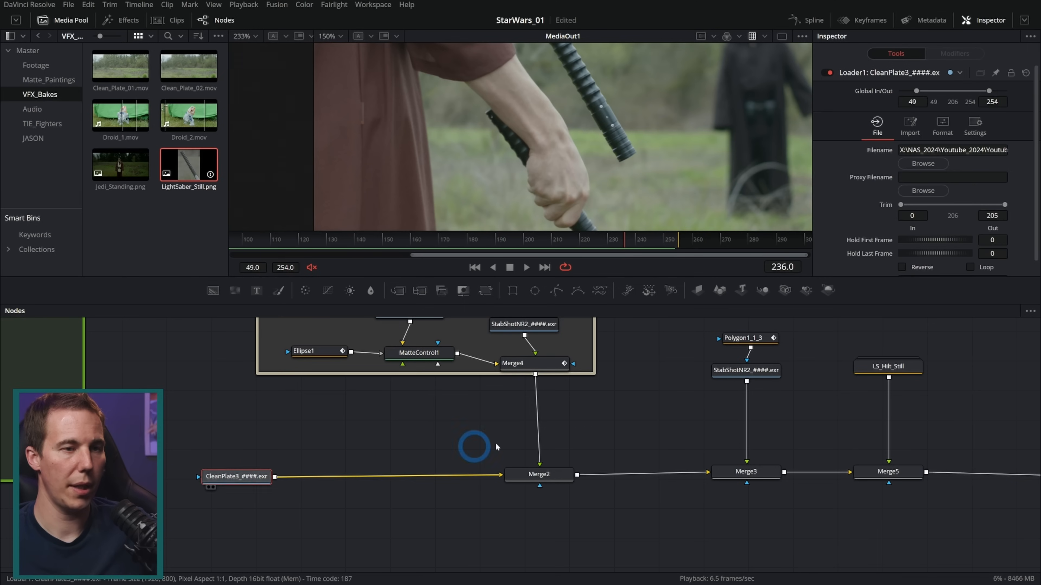
scroll(579, 438, "down", 4)
scroll(760, 340, "up", 1)
scroll(678, 427, "down", 4)
left_click_drag(611, 488, 727, 420)
left_click_drag(726, 420, 659, 442)
left_click_drag(808, 520, 386, 378)
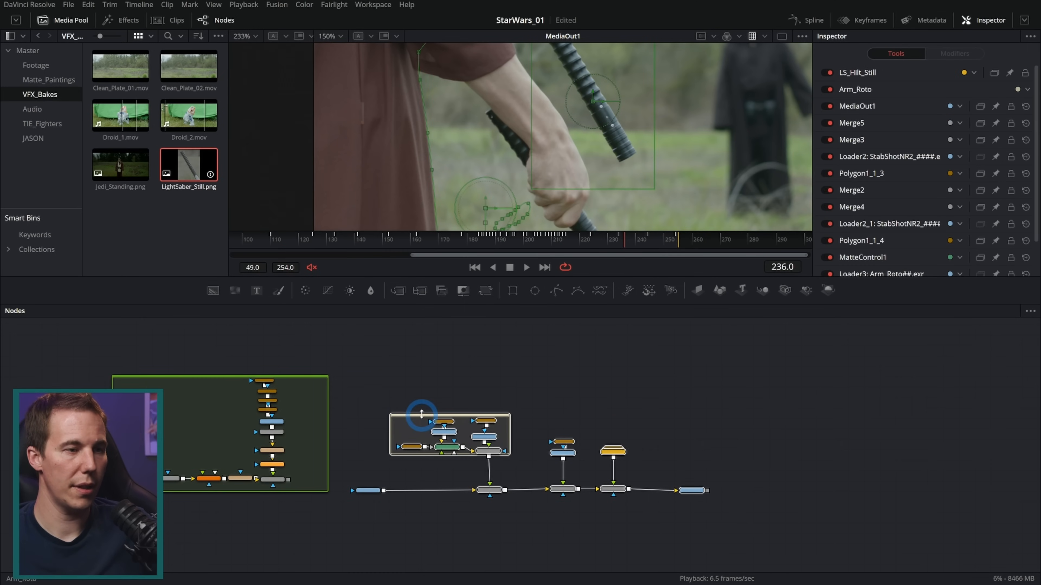
left_click_drag(562, 488, 328, 495)
scroll(856, 487, "up", 2)
left_click_drag(342, 441, 322, 493)
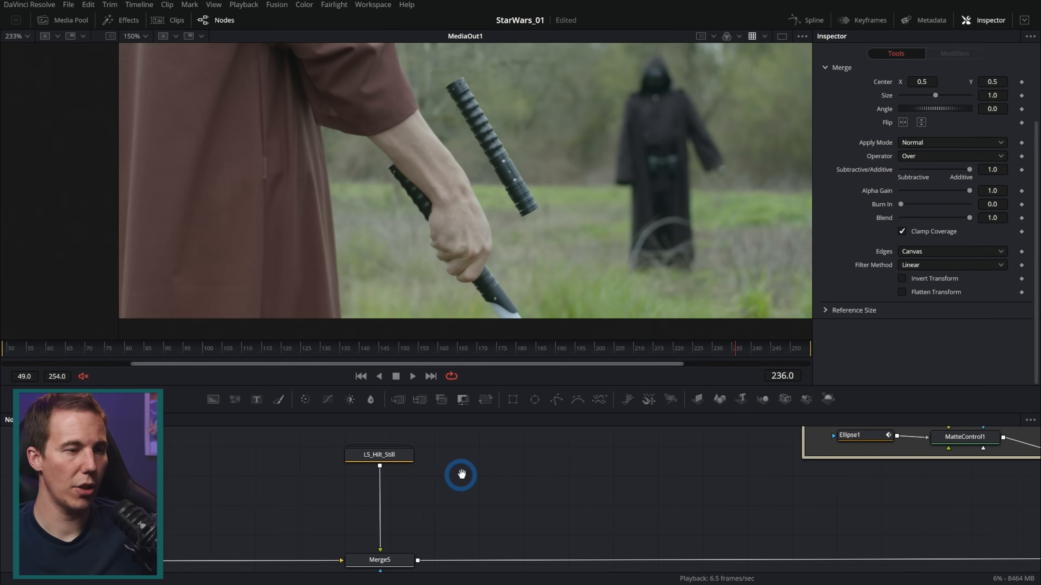
Add a Transform node between LS_Hilt_Still and Merge5
left_click(389, 446)
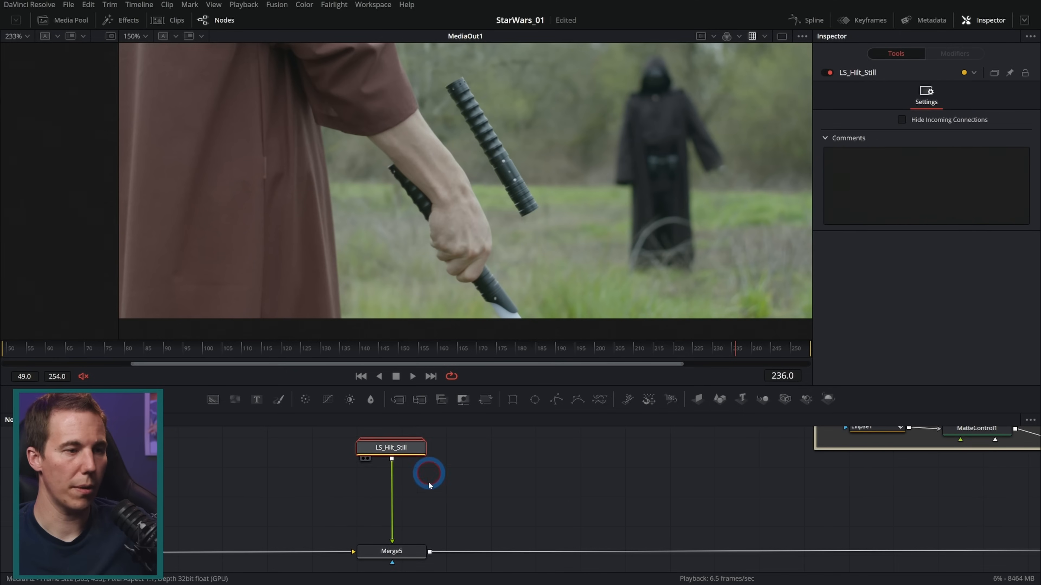
key("shift+space")
type("timexf")
key("Return")
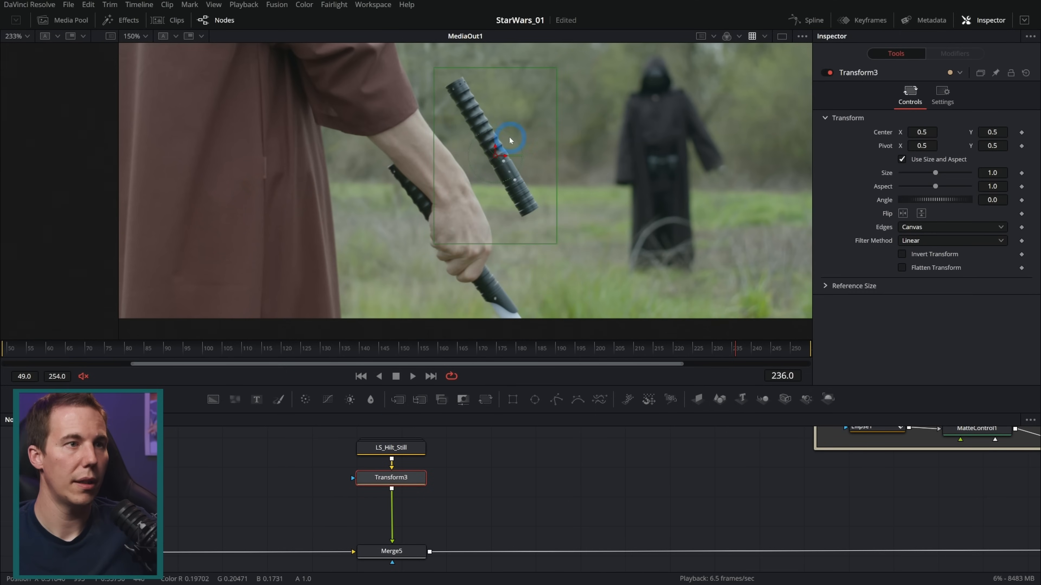
At frame 218, align the hilt with the one in the hand at an angle of about 4.63 and keyframe its center and angle
left_click_drag(500, 147, 610, 230)
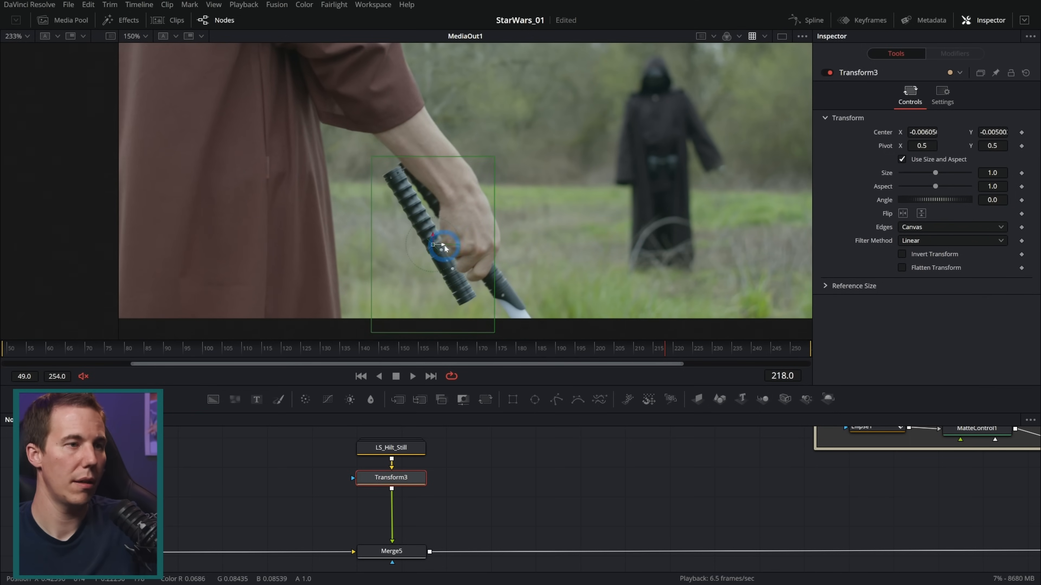
scroll(433, 224, "up", 3)
left_click_drag(453, 238, 618, 74)
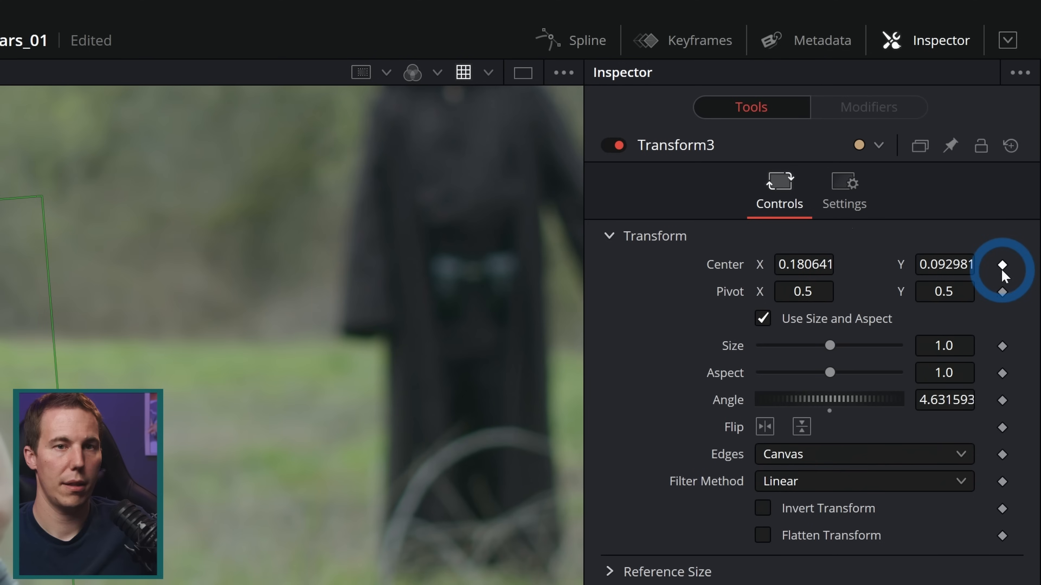
left_click(1002, 266)
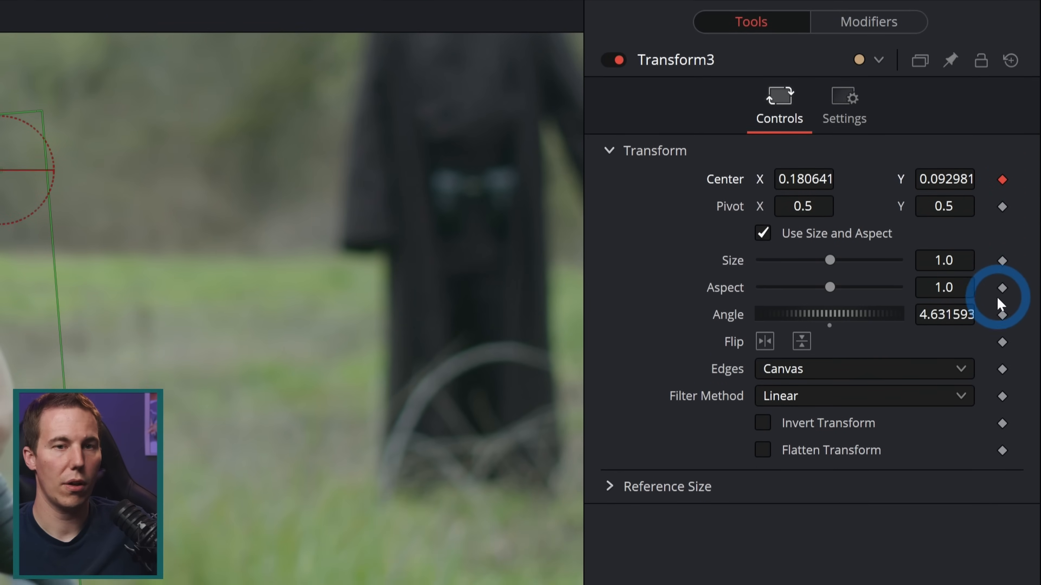
left_click(1002, 318)
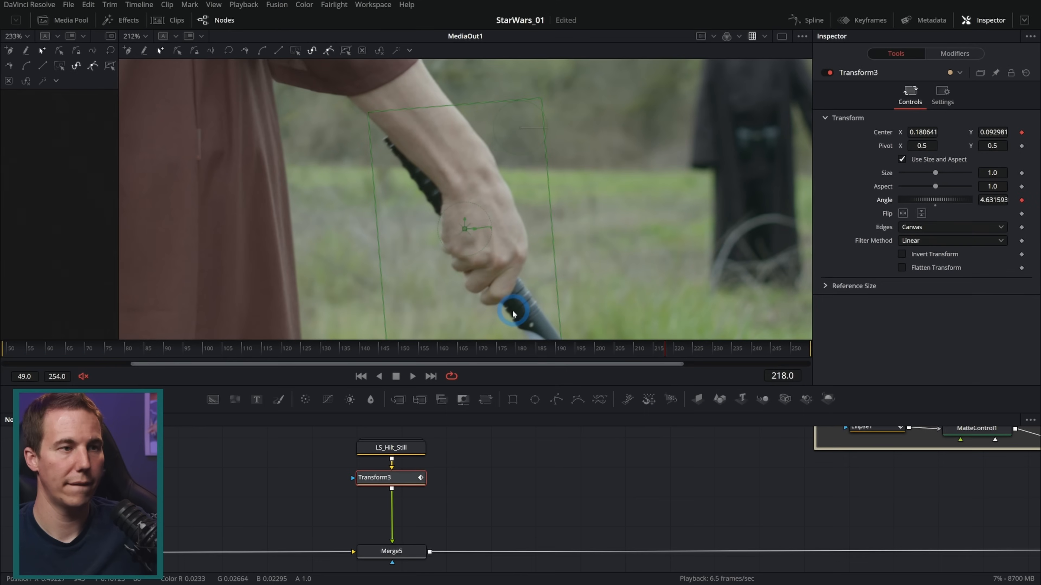
At frame 210, keyframe the hilt over at the robe, behind the arm, with an angle of about -23.15
key("Left")
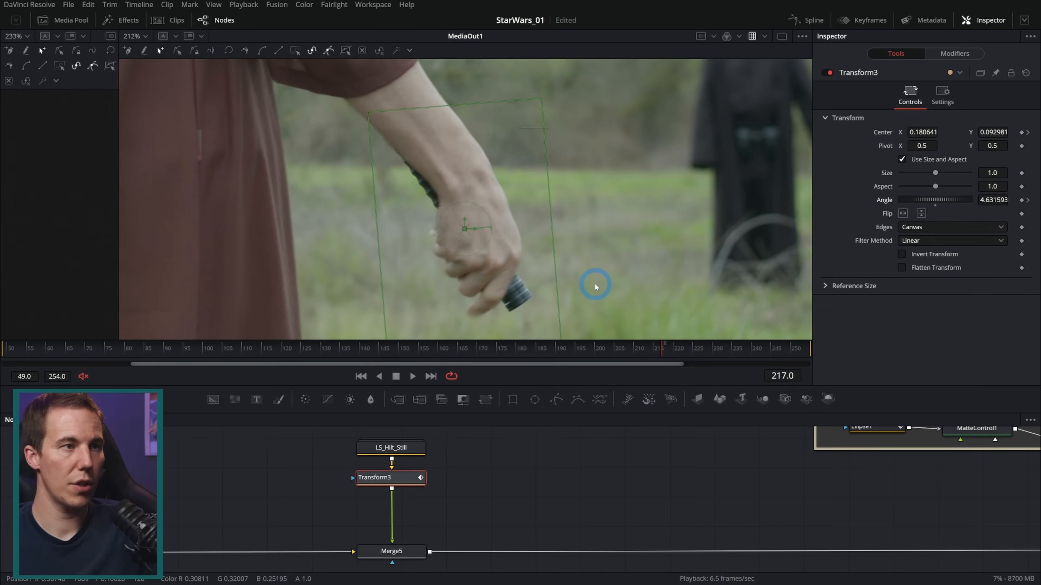
key("Left")
key("Left")
key("Left")
key("Left")
key("Left")
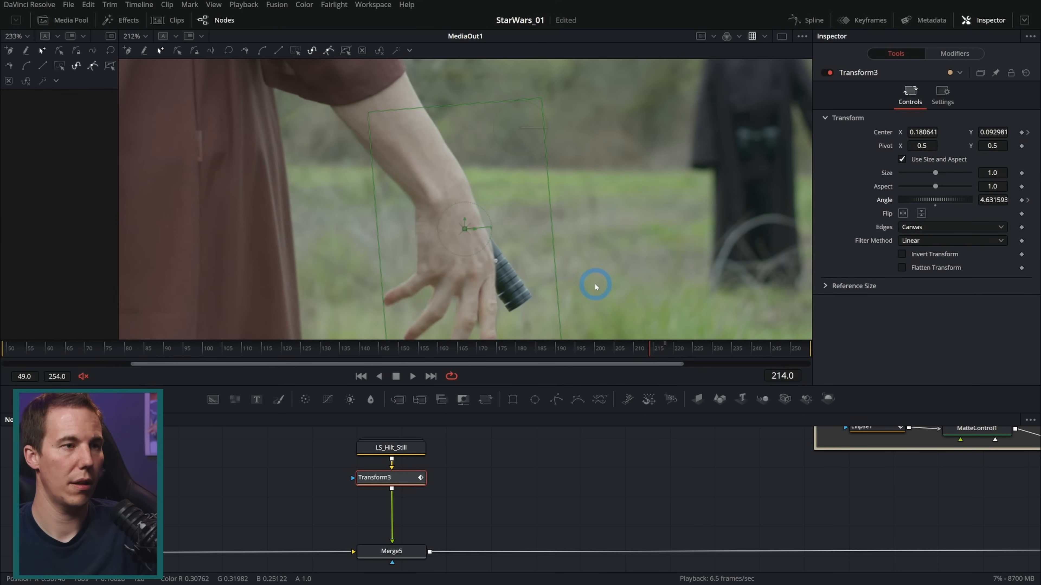
key("Left")
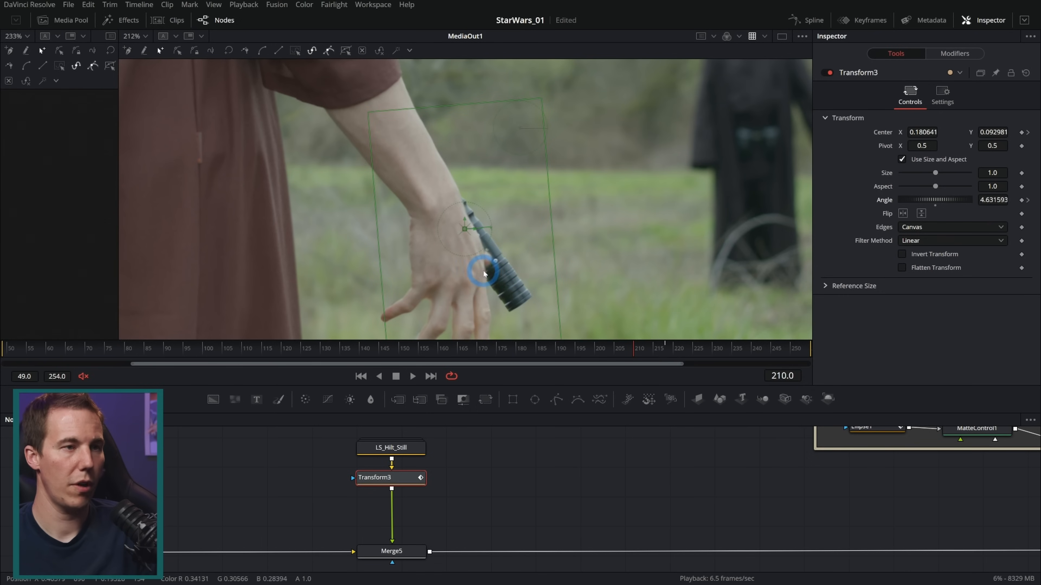
left_click_drag(465, 231, 276, 245)
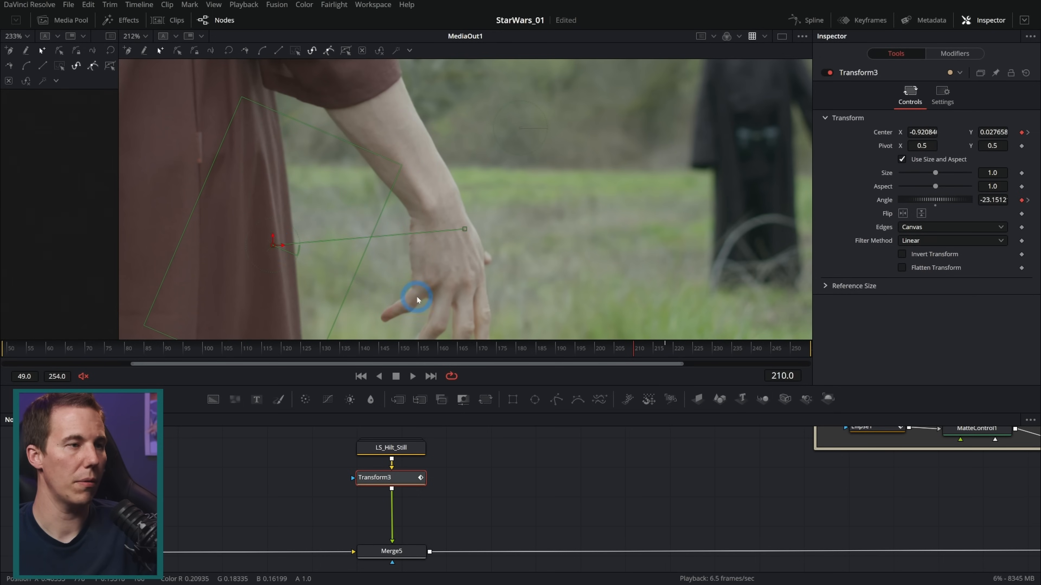
Play back the hilt's flight into the hand and find frame 218, where the hilt meets the hand
left_click(414, 377)
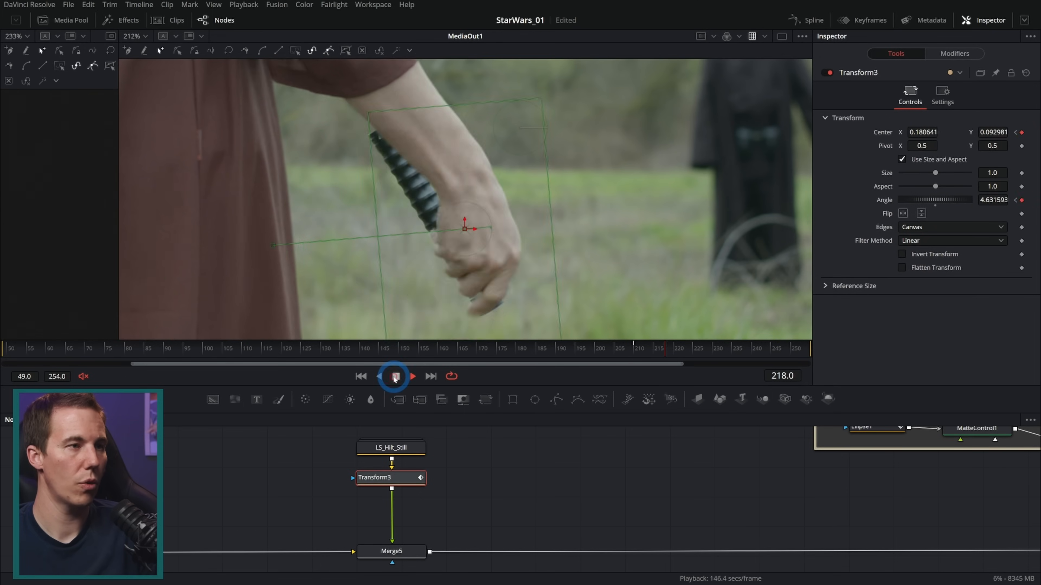
mouse_move(687, 360)
left_mouse_down()
mouse_move(639, 353)
mouse_move(670, 357)
left_mouse_up()
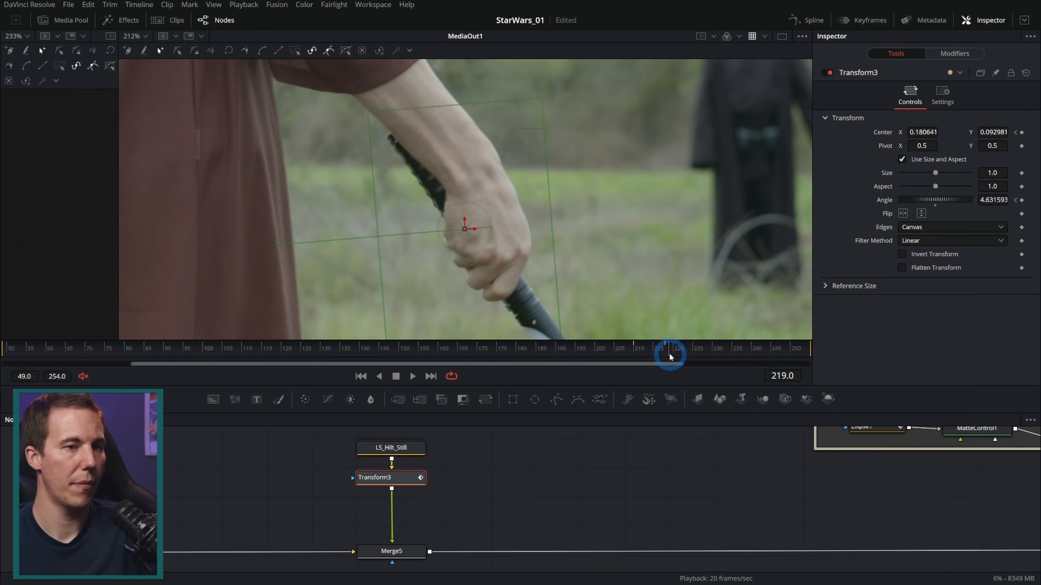
key("Left")
key("Left")
key("Right")
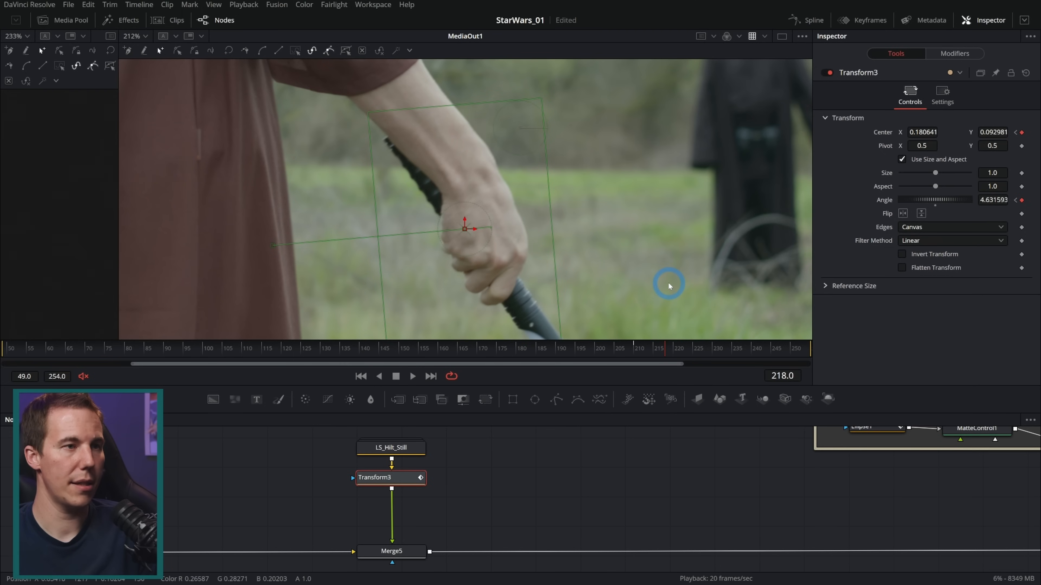
Keyframe the Blend of Merge5 at 1.0 on frame 217 and 0.0 on frame 218
left_click(391, 550)
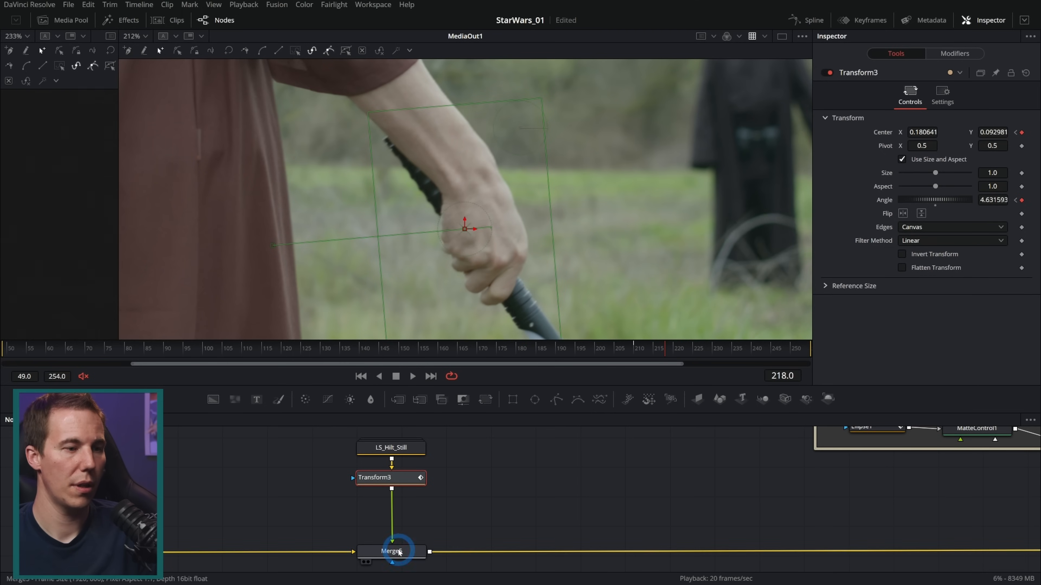
left_click(1022, 269)
key("Left")
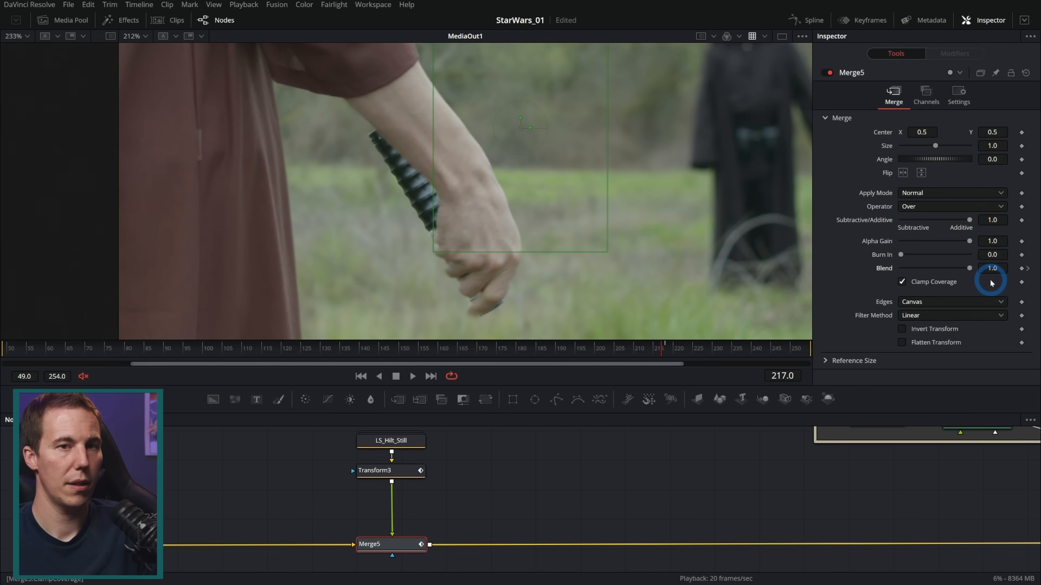
key("Right")
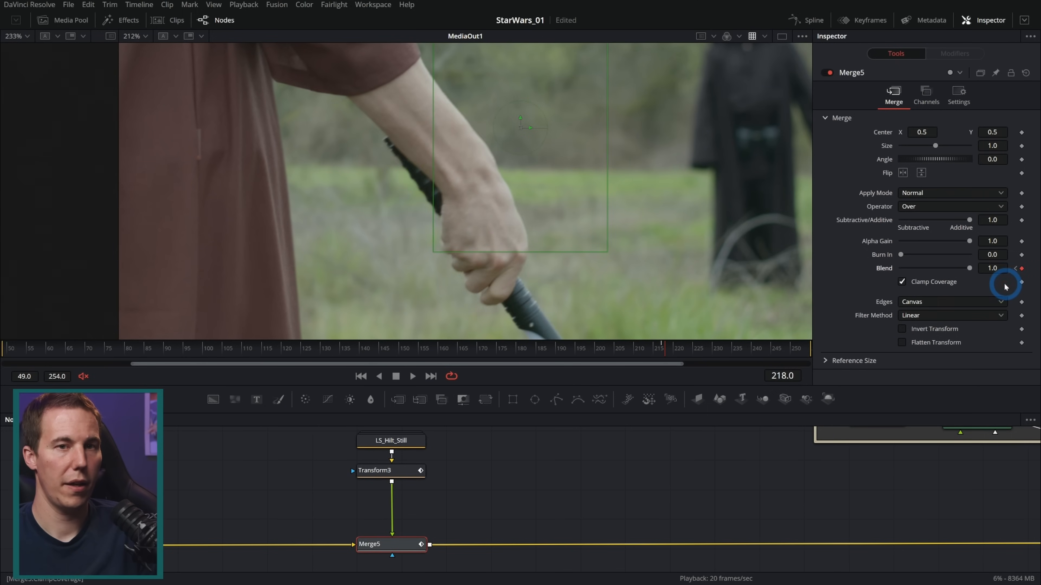
left_click_drag(969, 269, 901, 269)
left_click(401, 345)
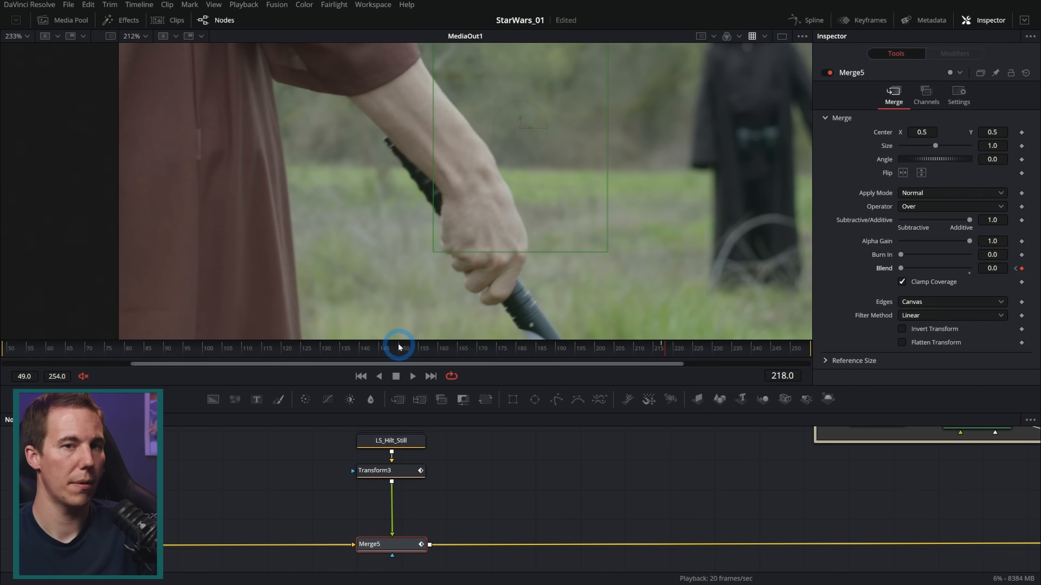
Step through the frames around 217 and 218 to check the handover from the still hilt to the real one
key("Left")
key("Left")
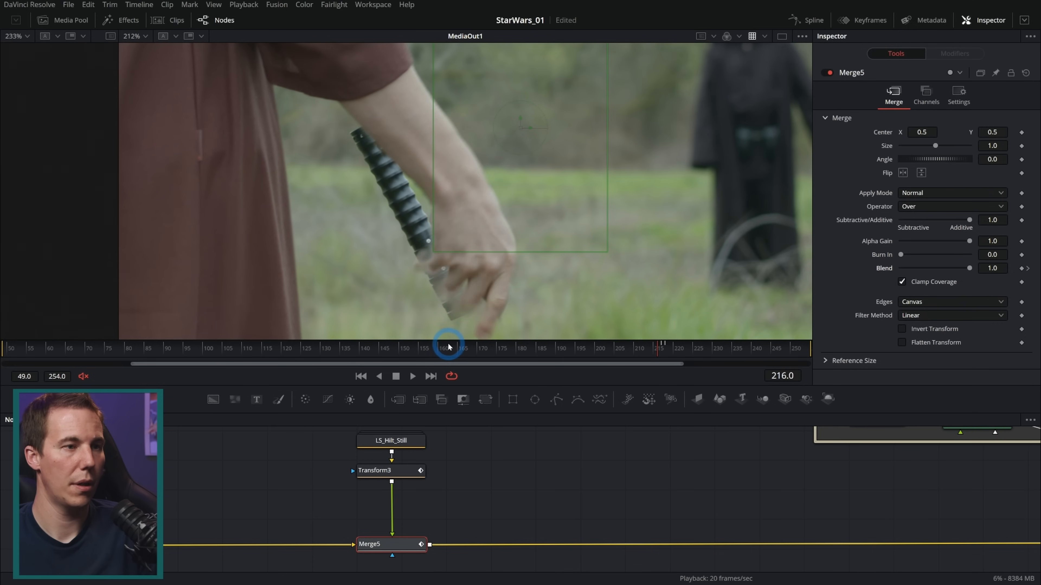
key("Left")
key("Right")
key("Right")
key("Right")
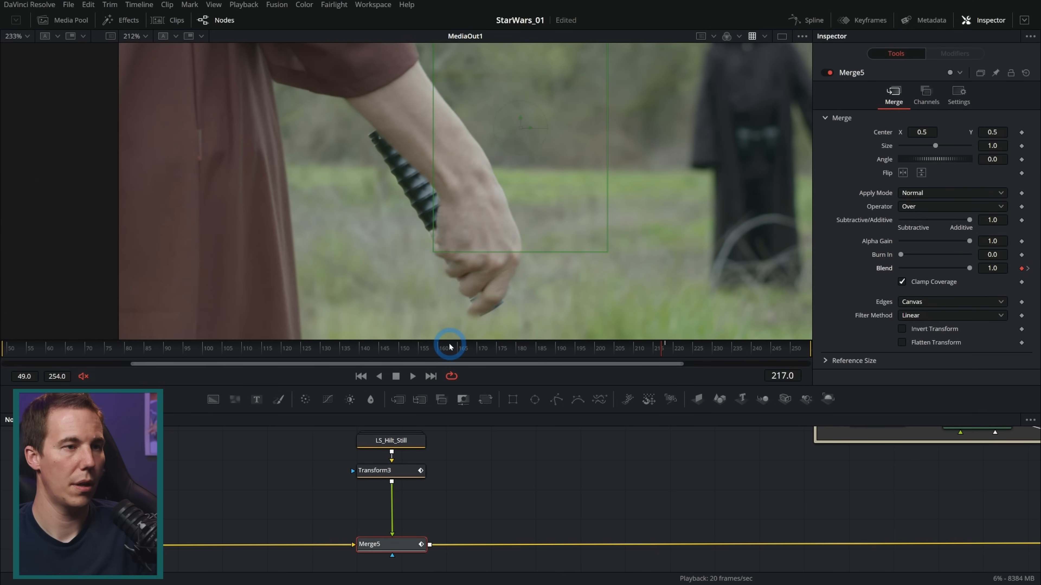
key("Left")
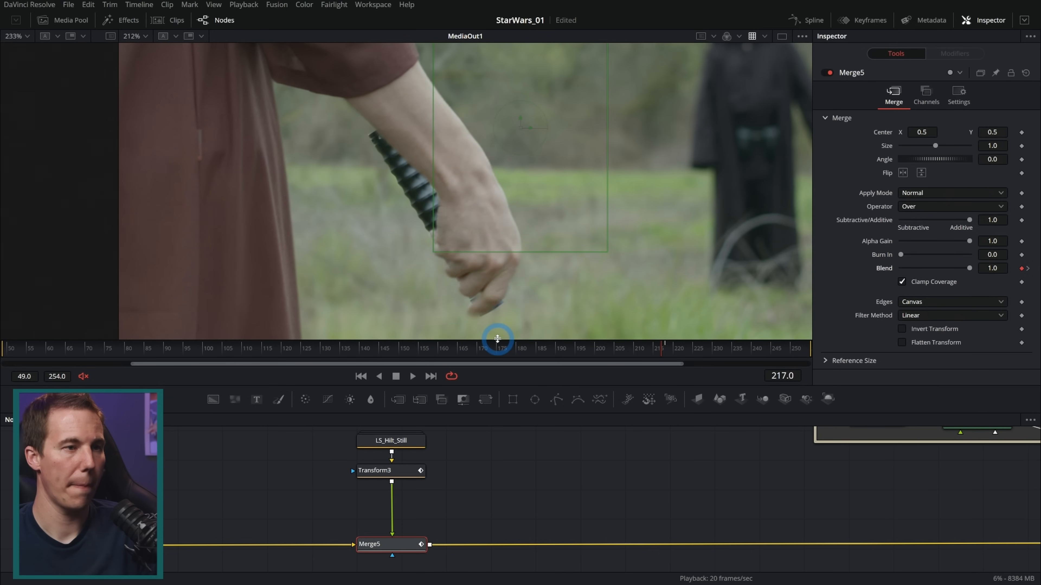
Enable Motion Blur on Transform3 with a quality of 10, checking it at frame 213
key("Left")
key("Left")
key("Left")
key("Left")
left_click(391, 470)
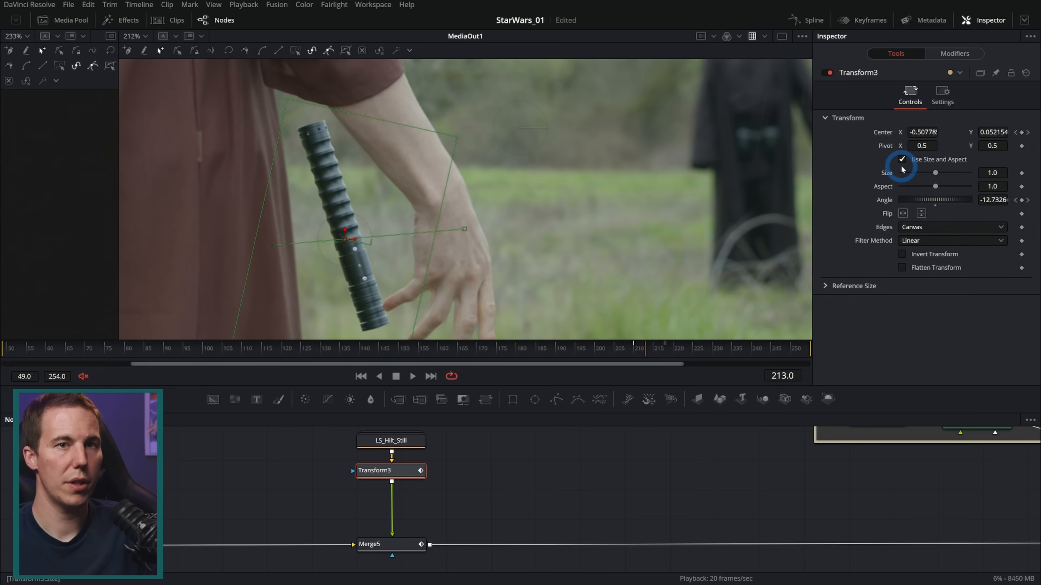
left_click(941, 97)
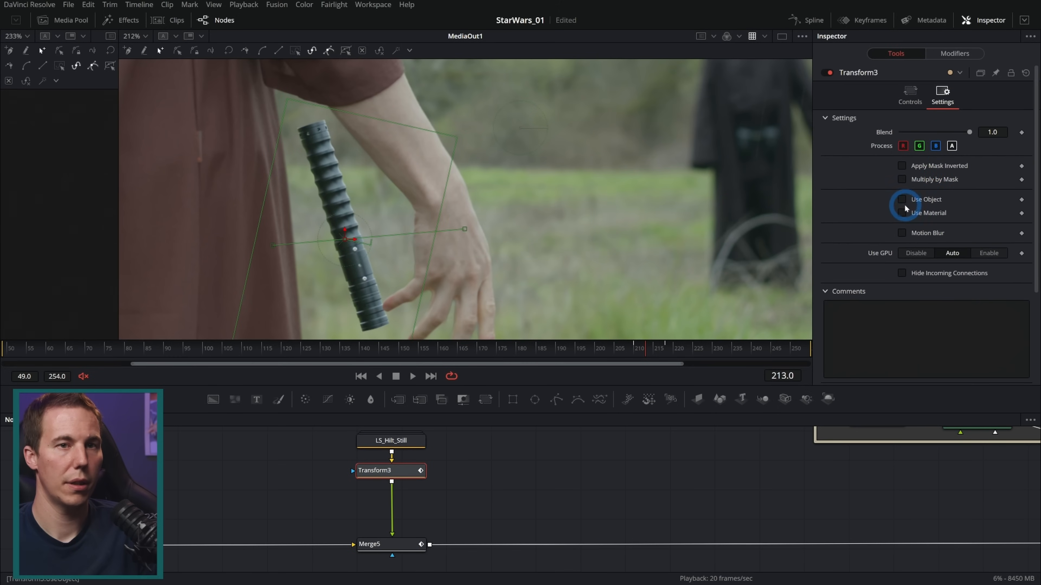
left_click(901, 235)
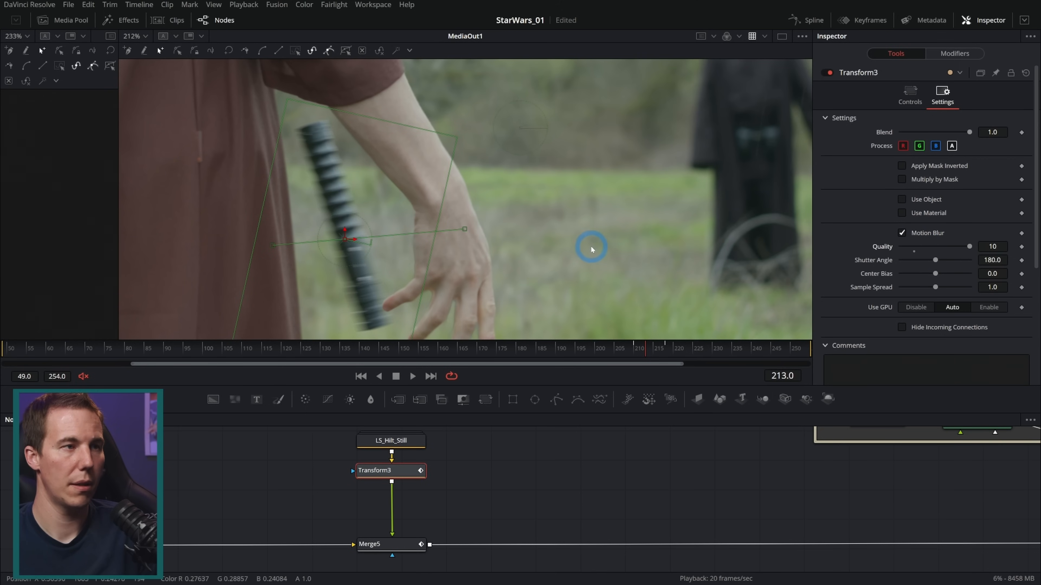
Play back the motion-blurred hilt flight twice to examine its speed and path
left_click(412, 376)
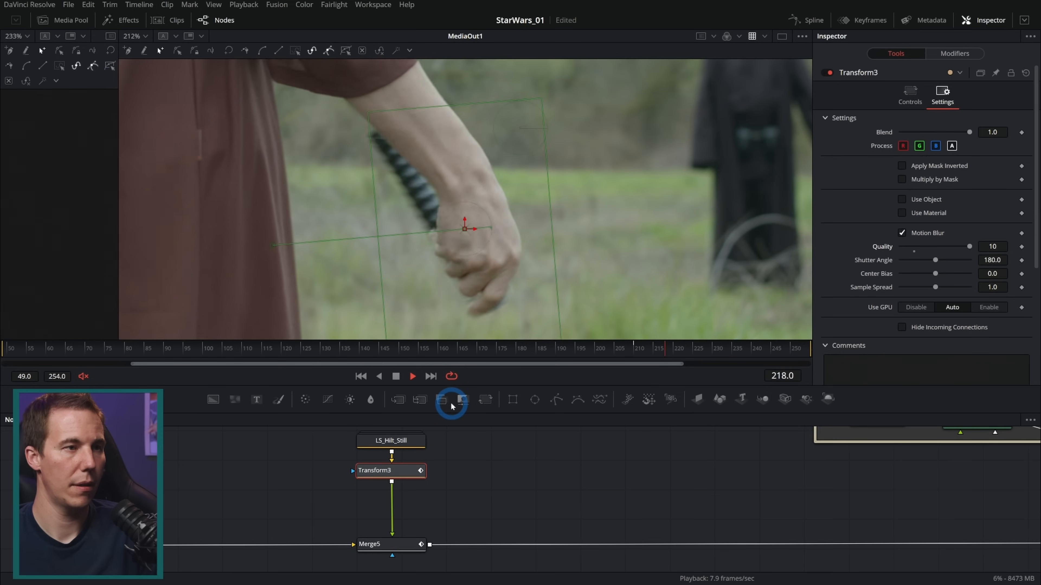
left_click(396, 375)
left_click(476, 458)
left_click(634, 355)
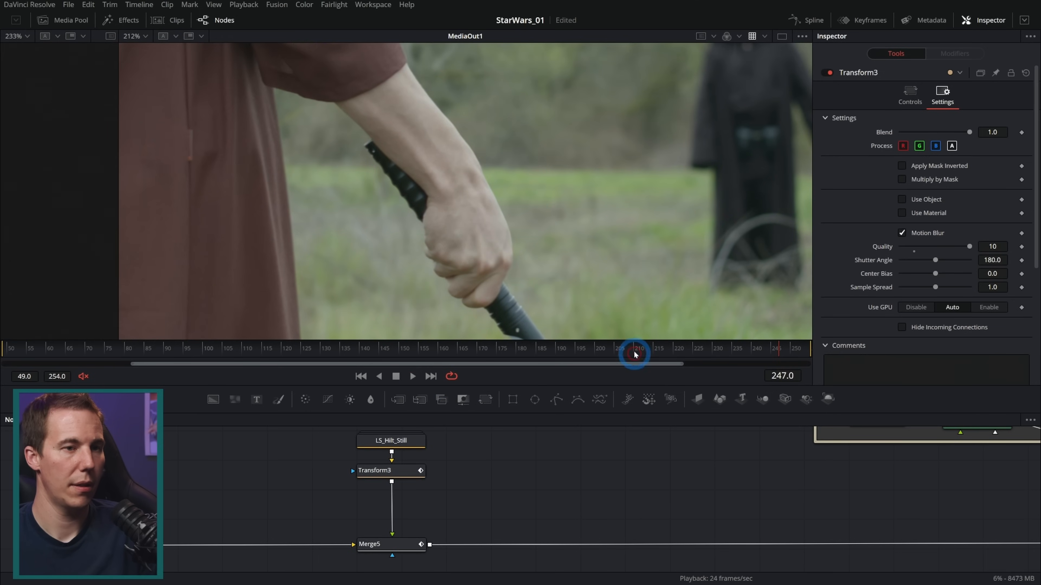
left_click_drag(627, 352, 618, 352)
left_click(465, 363)
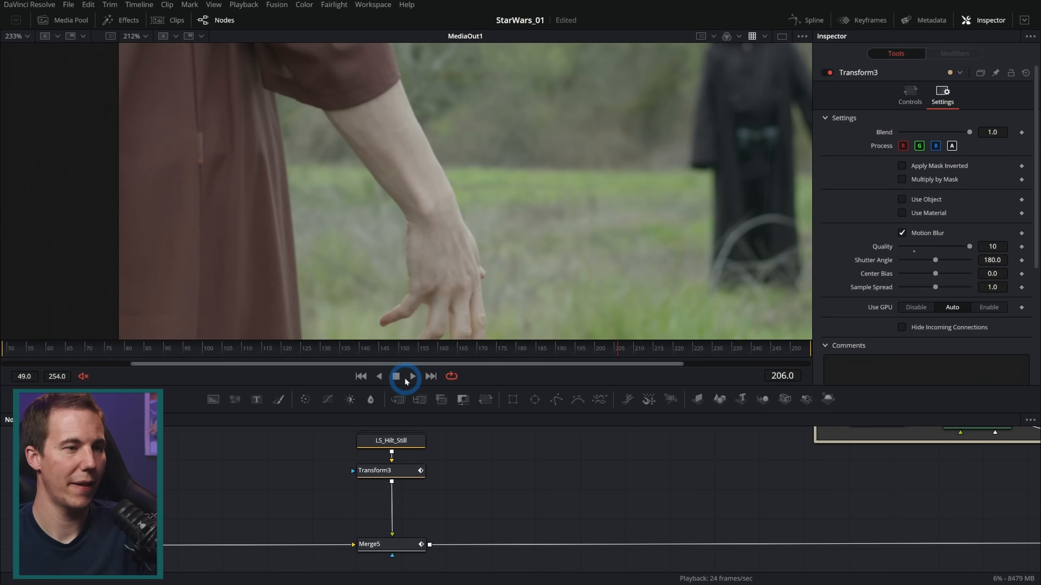
left_click(409, 377)
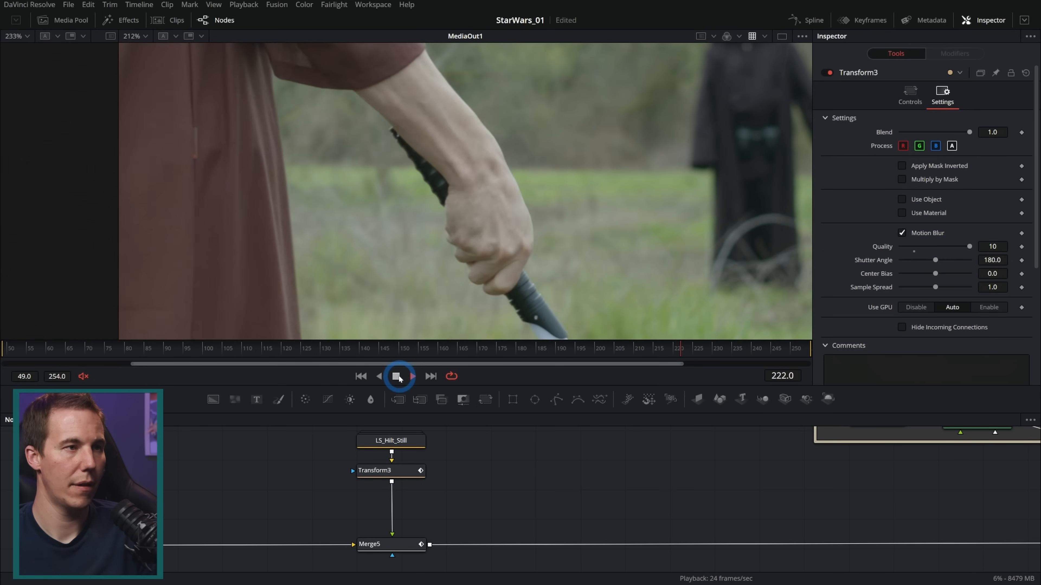
left_click(397, 376)
Move the hilt's starting keyframe at frame 210 lower behind the robe and play back the new path
left_click_drag(688, 357, 642, 355)
left_click(407, 472)
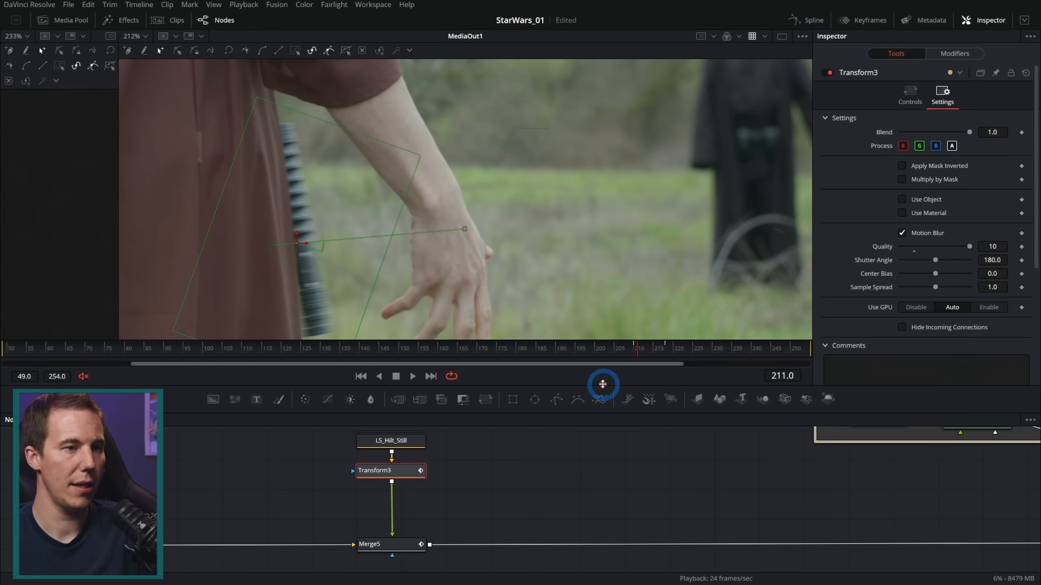
key("Left")
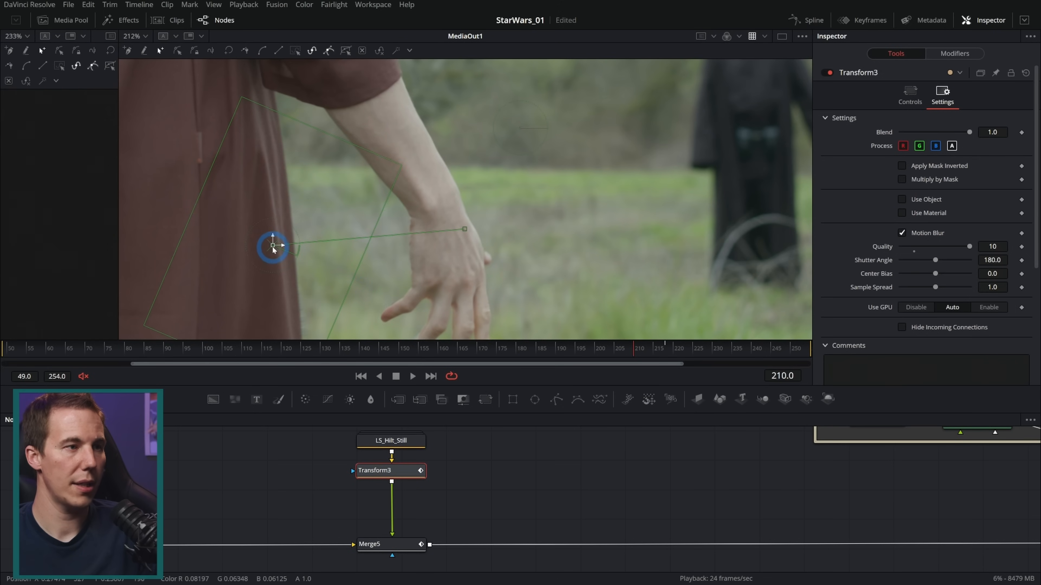
left_click_drag(272, 246, 259, 303)
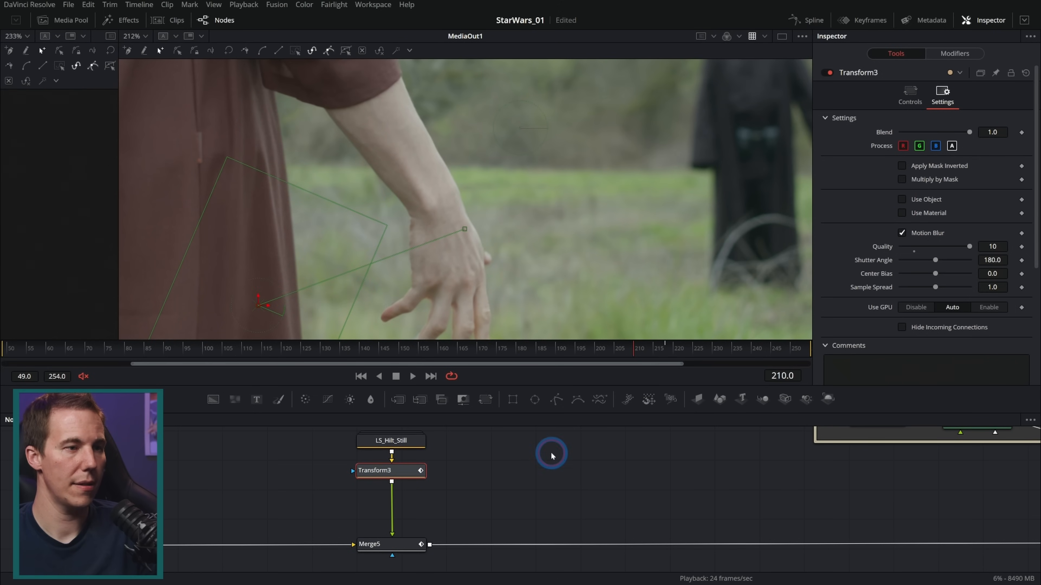
left_click(412, 383)
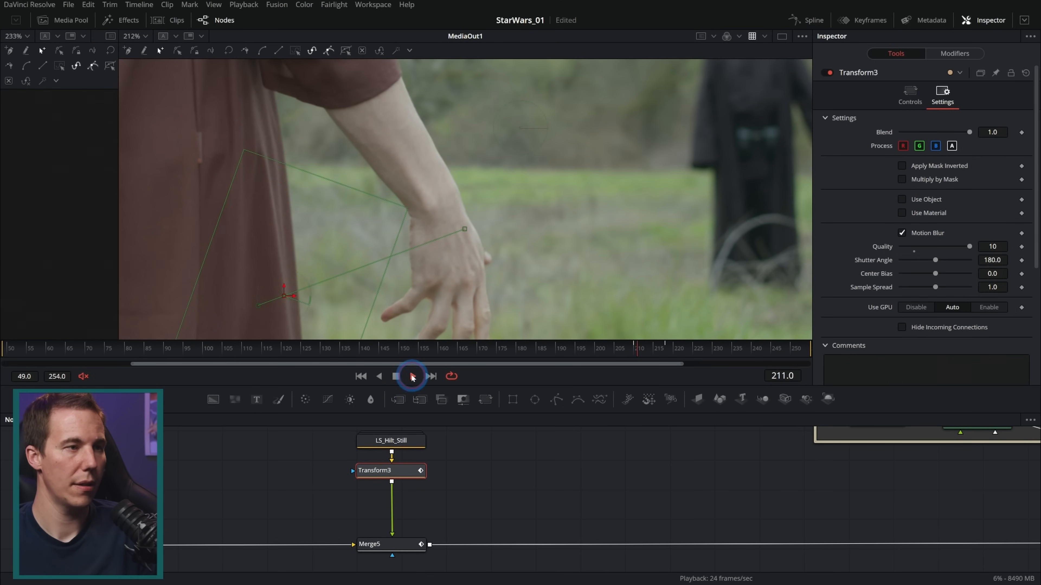
left_click(394, 376)
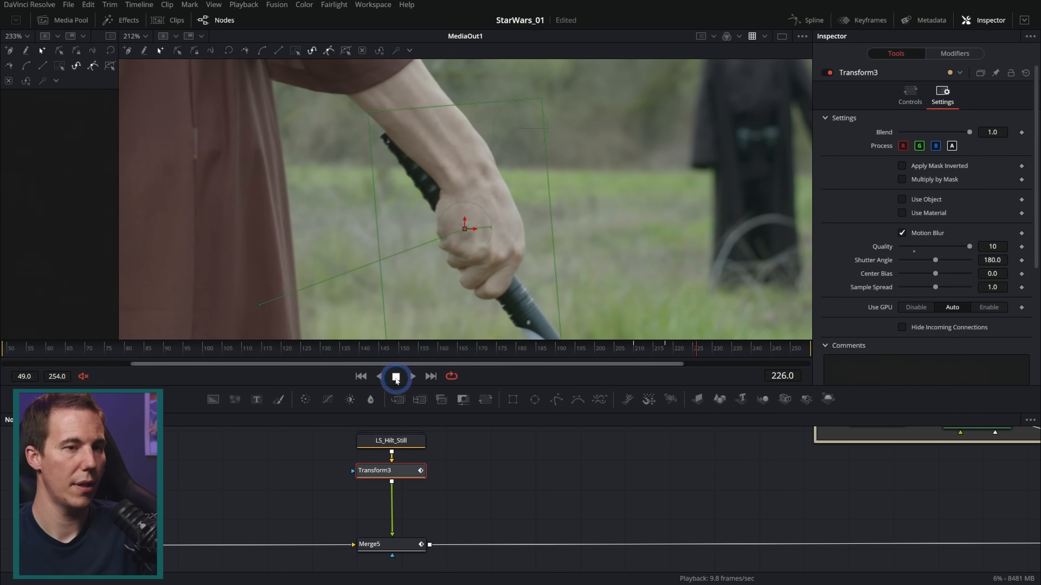
Step through the hilt's flight from frame 218 backwards and move its starting keyframe a bit lower still
left_click_drag(679, 351, 666, 350)
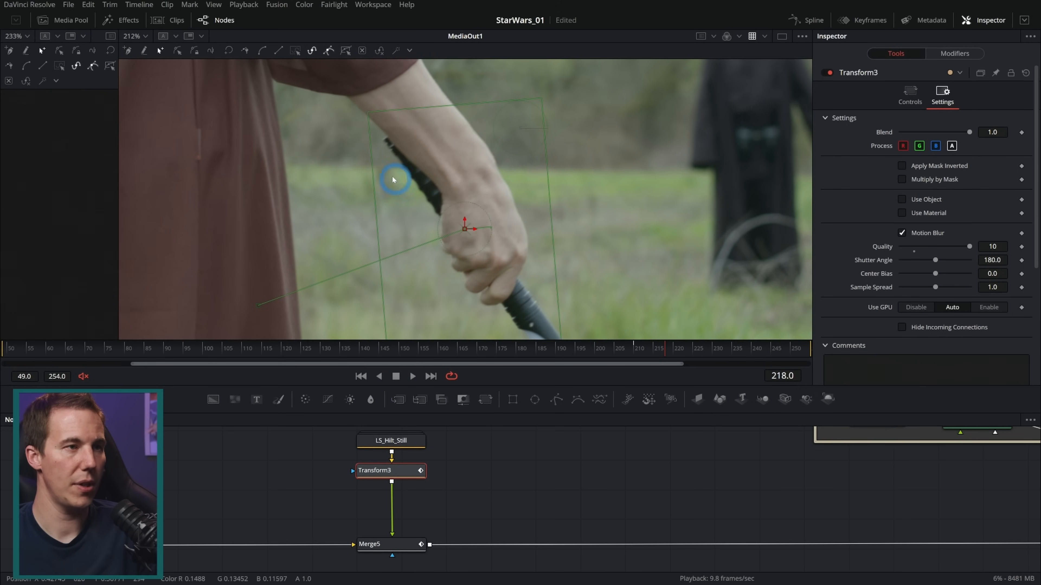
key("Left")
key("Left")
key("Left")
key("Left")
key("Left")
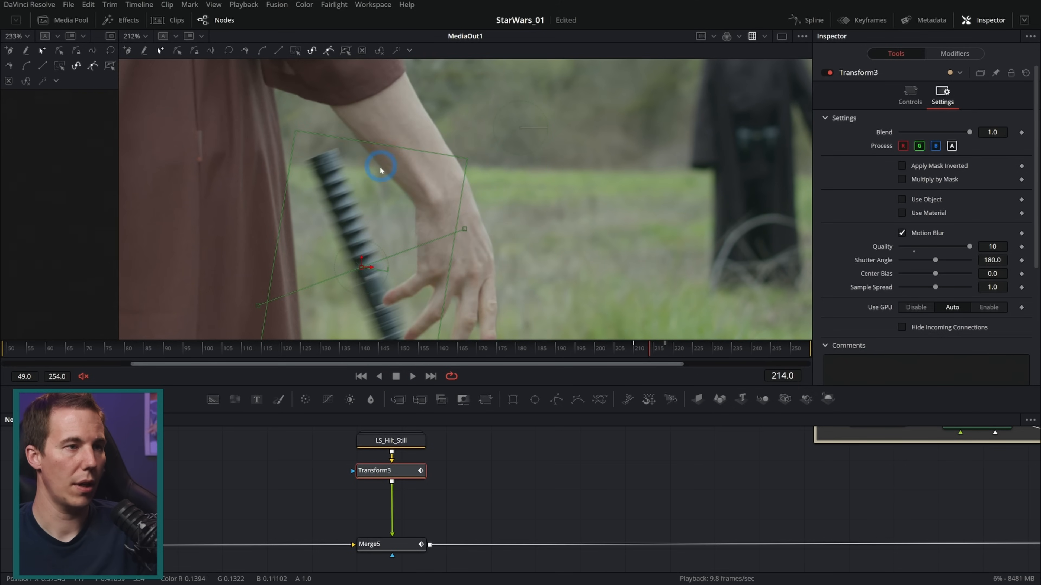
key("Left")
key("Left")
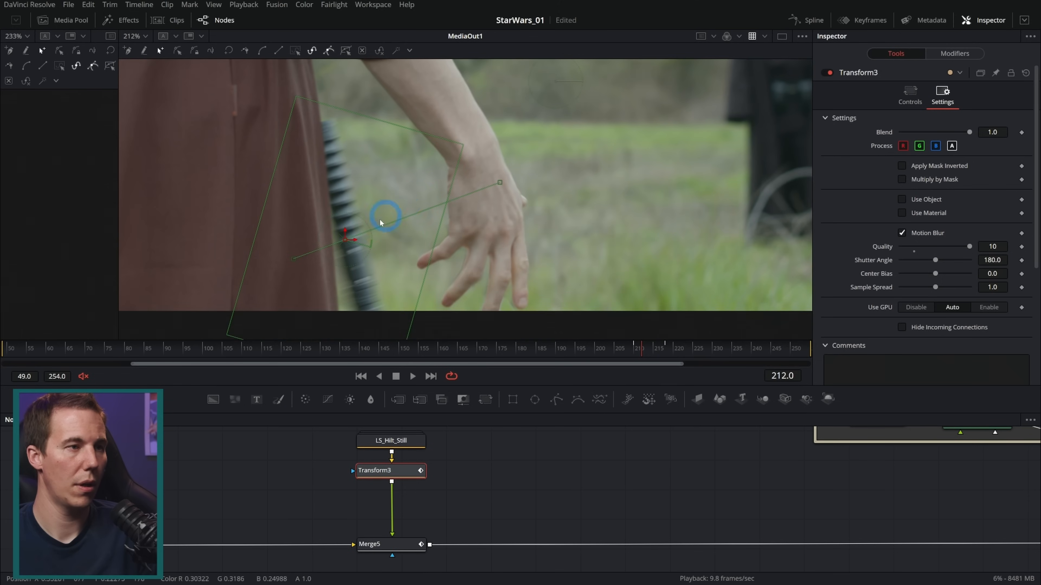
key("Left")
key("Right")
key("Right")
key("Right")
key("Right")
key("Right")
key("Right")
key("Right")
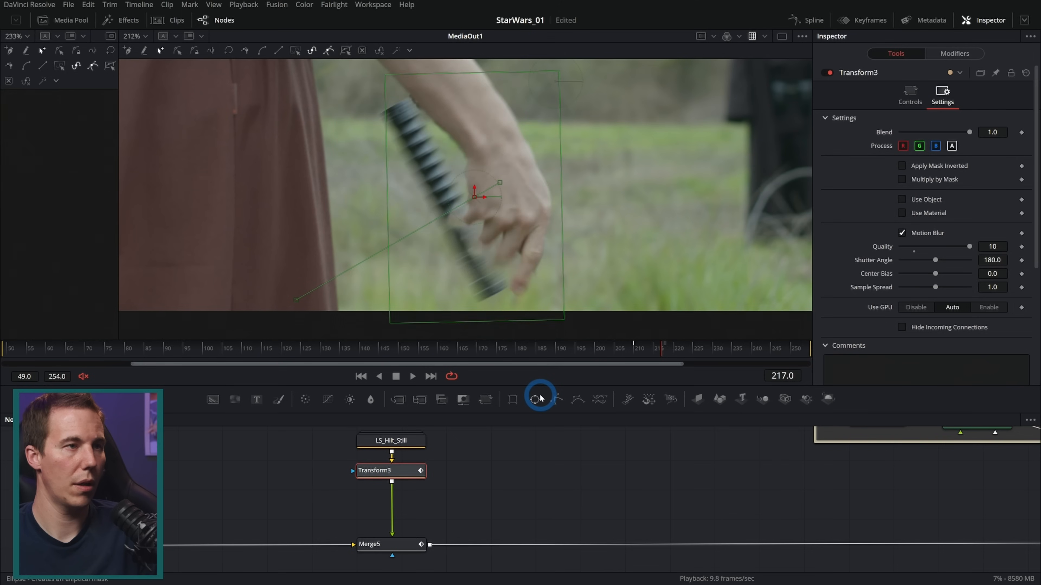
Compare frames 217 and 218 to check the flying hilt's position against the hand
key("Right")
key("Left")
key("Right")
key("Left")
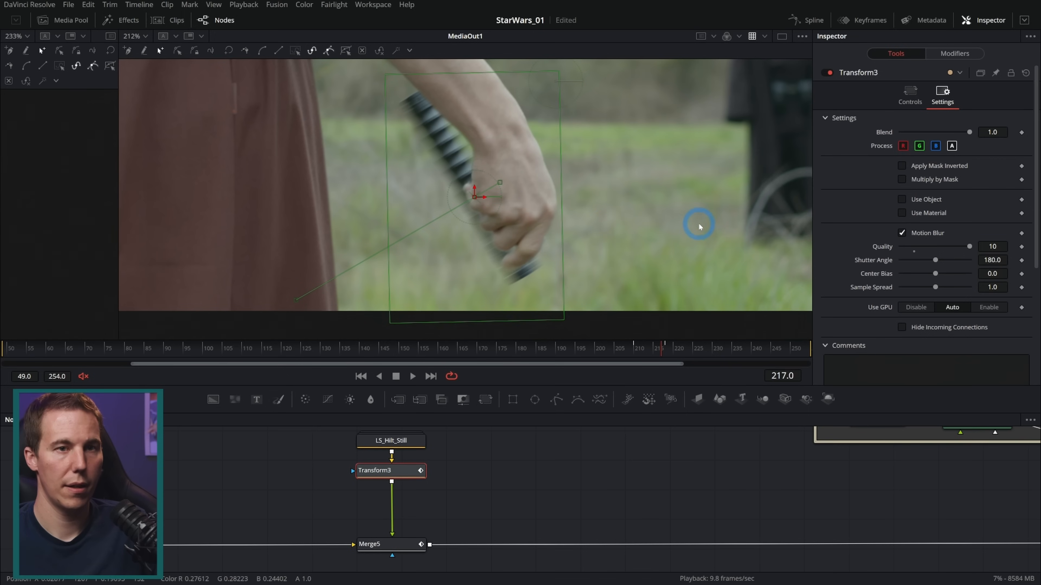
In the Spline editor, fit the Transform3 curves and smooth the end keyframes at frame 218
left_click(806, 20)
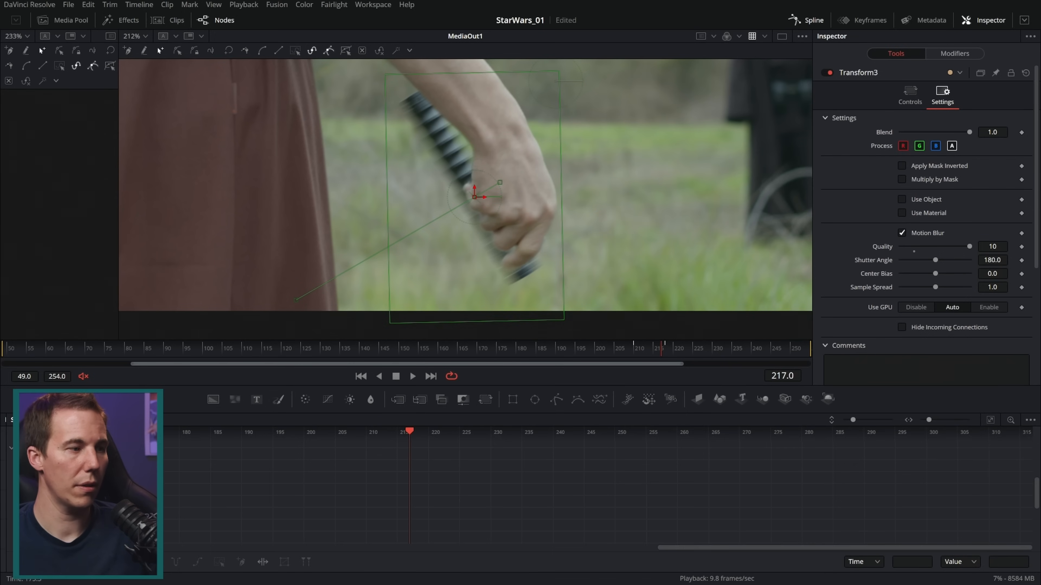
left_click(26, 474)
left_click(990, 420)
left_click_drag(906, 447, 999, 538)
key("shift+s")
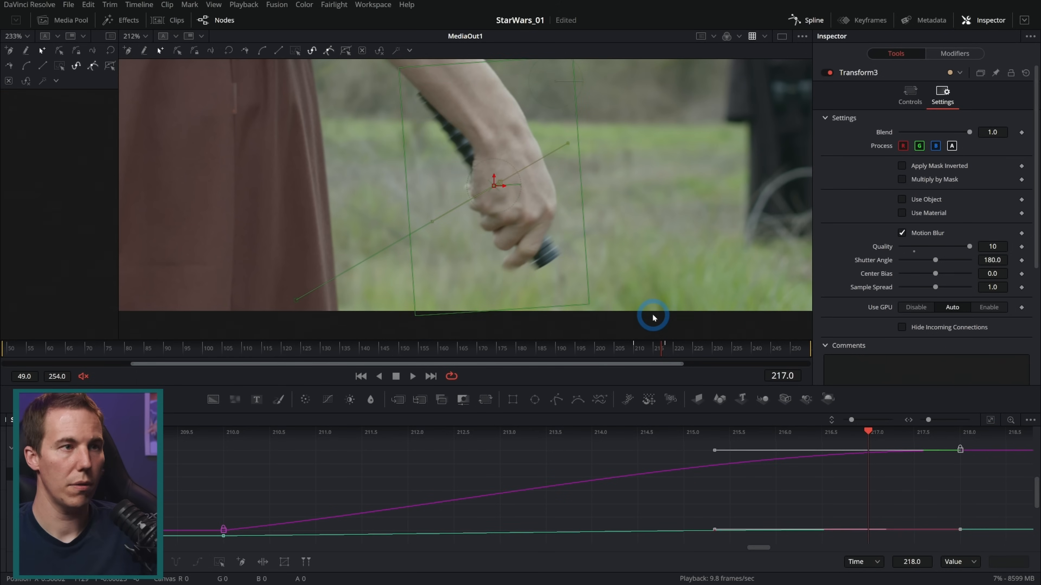
Step through and replay the eased hilt flight to examine how it lands in the hand
key("Left")
key("Left")
key("Left")
key("Left")
key("Left")
key("Left")
key("Left")
left_click(412, 376)
left_click(395, 377)
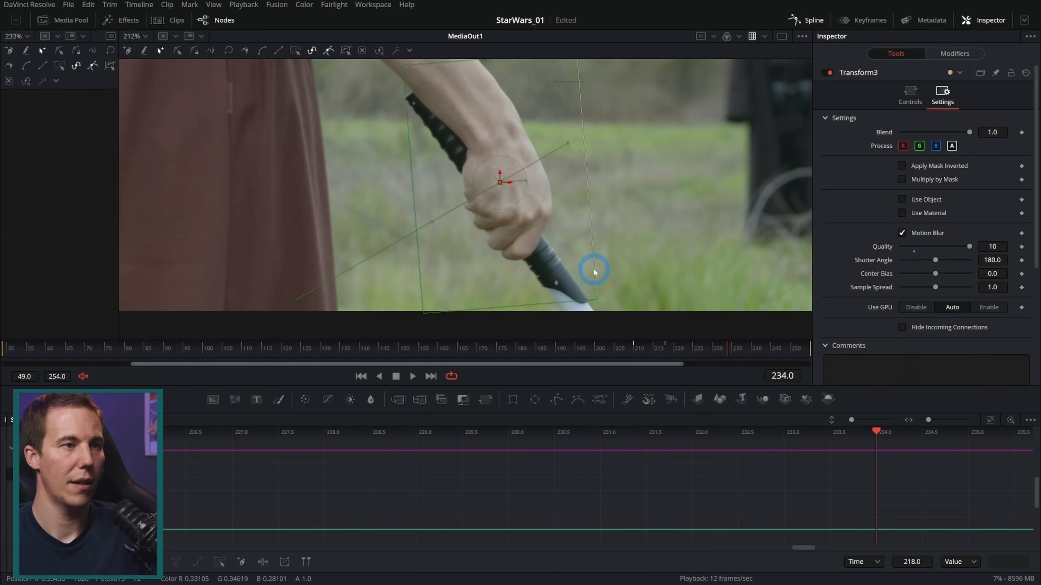
left_click_drag(655, 349, 614, 349)
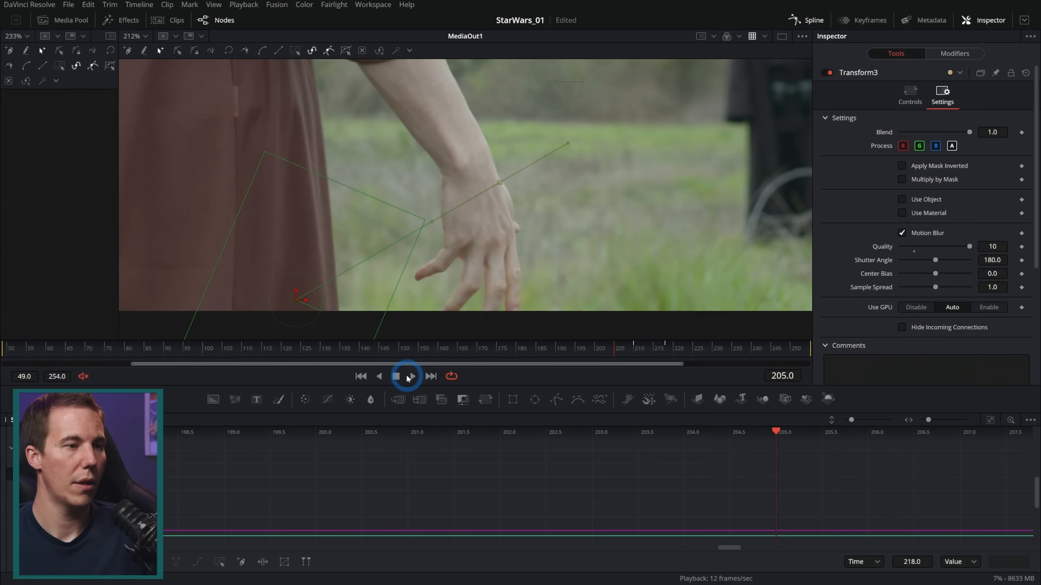
left_click(411, 376)
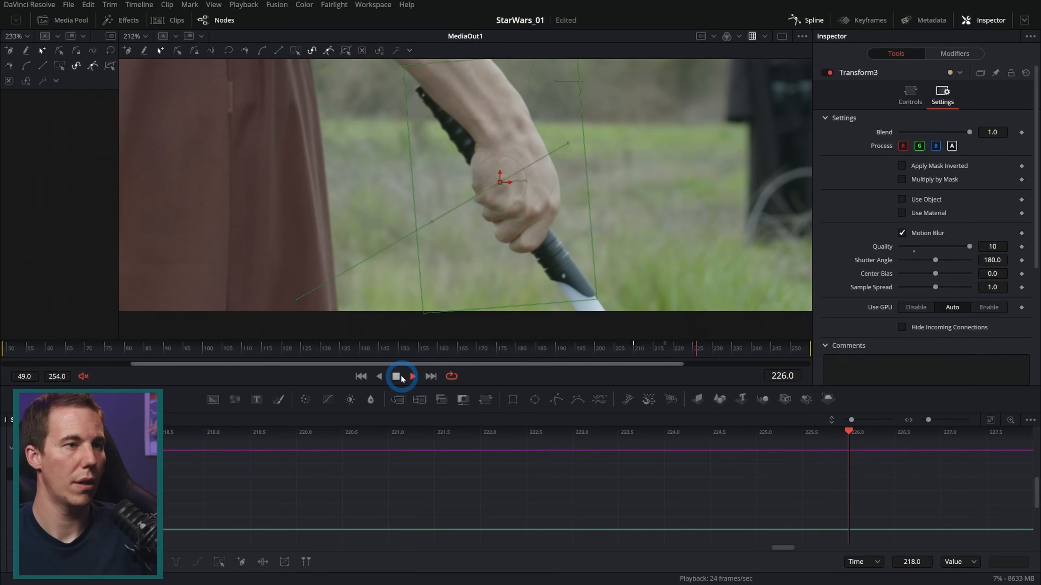
left_click(401, 377)
left_click_drag(643, 349, 602, 354)
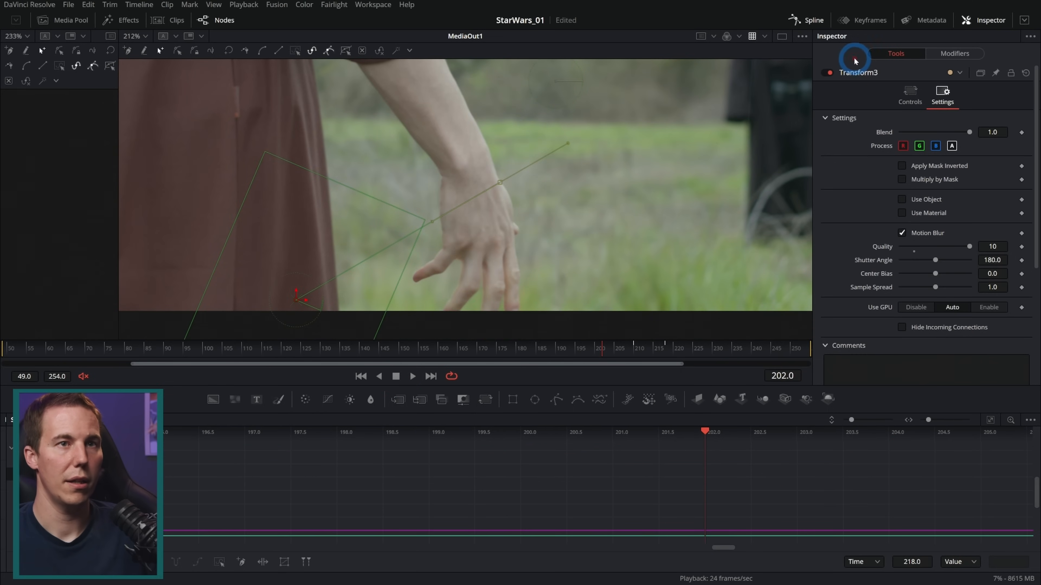
Close the Spline editor and examine the hilt and hand around frame 218
left_click(805, 25)
left_click(599, 355)
left_click_drag(668, 350, 663, 349)
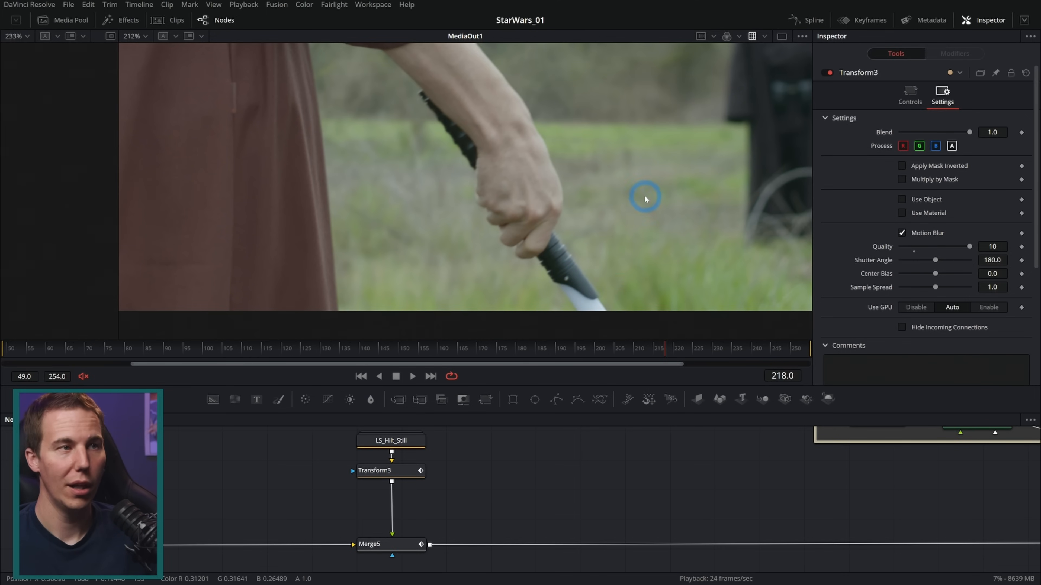
left_click_drag(645, 197, 567, 222)
left_click_drag(651, 349, 666, 351)
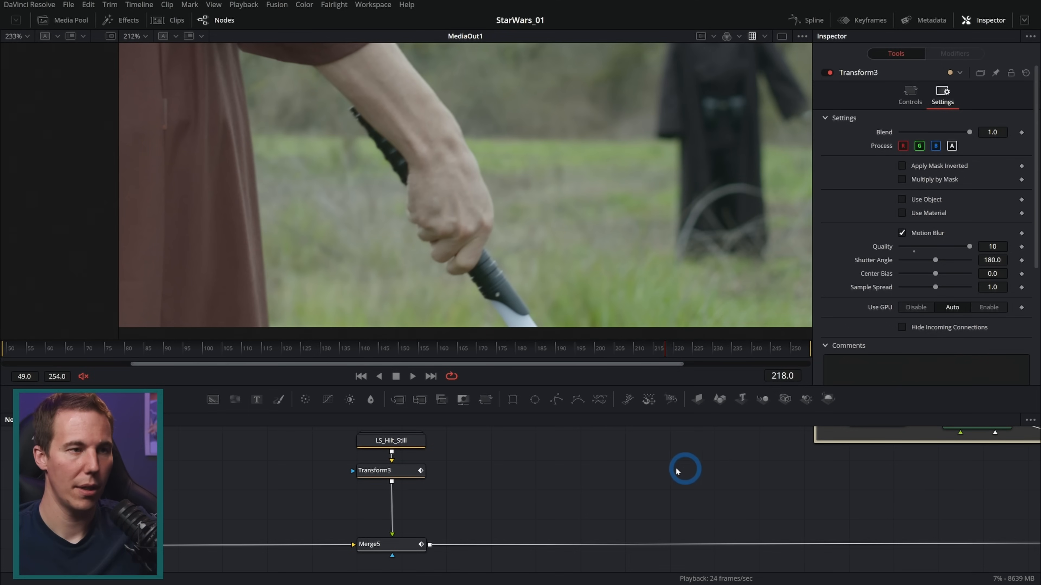
Scrub back before the catch and replay the hilt landing in the hand
left_click_drag(658, 347, 620, 355)
key("space")
key("space")
key("space")
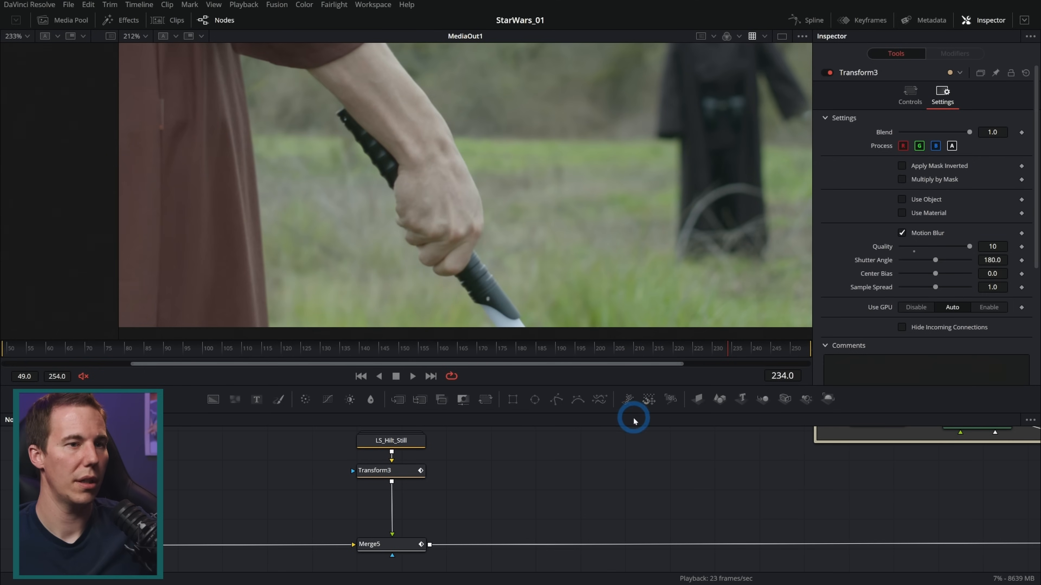
Add a Background node and merge it over the composite between Merge3 and MediaOut1
left_click_drag(752, 483, 410, 484)
left_click_drag(695, 490, 482, 462)
left_click_drag(555, 491, 496, 493)
left_click_drag(224, 421, 356, 543)
left_click(427, 477)
Colour Background1 cyan by setting both its blue and green values to 1.0
left_click_drag(900, 224, 1001, 228)
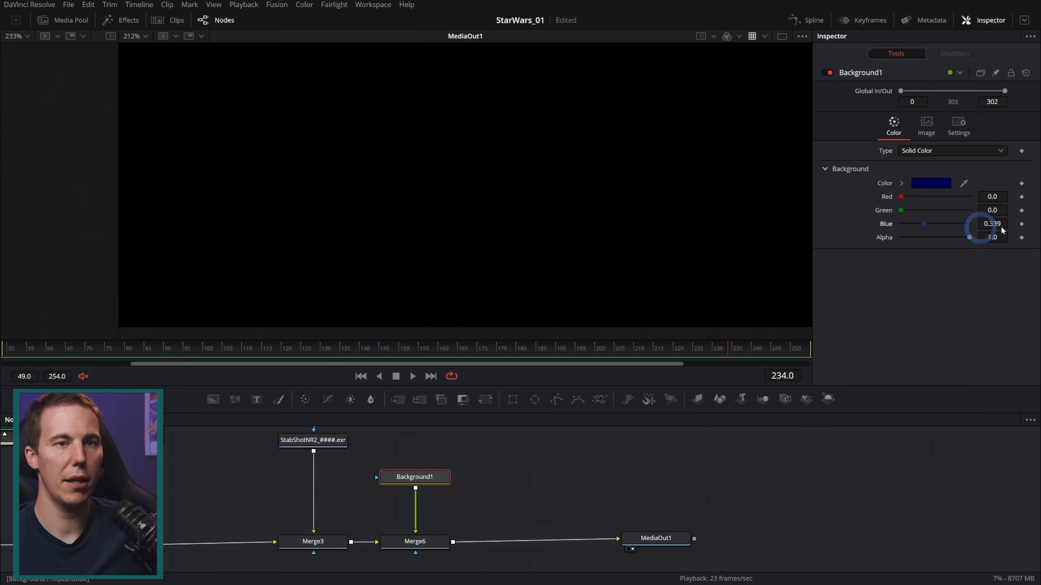
left_click(900, 211)
left_click_drag(901, 210, 964, 279)
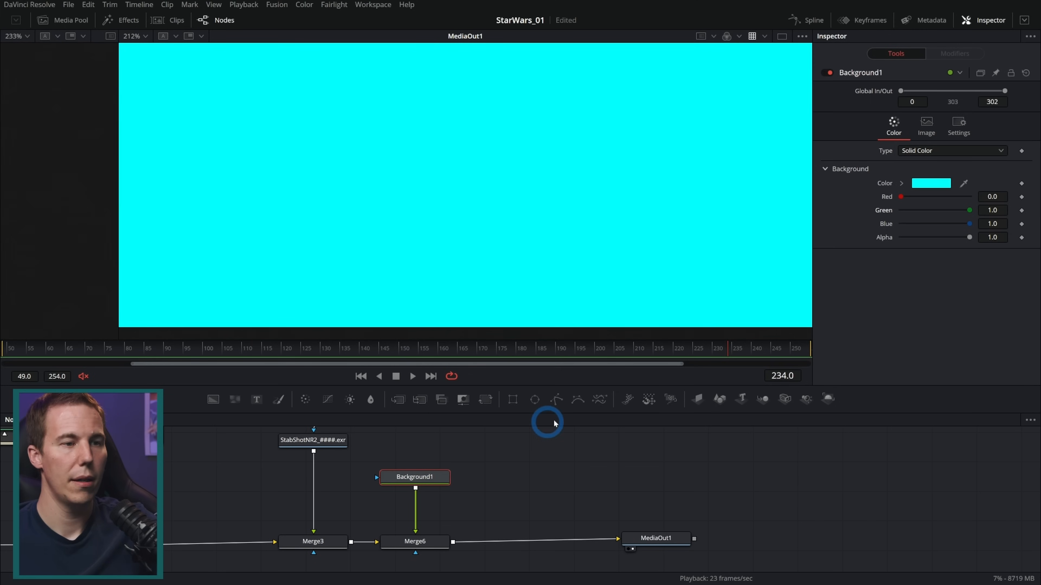
Mask Background1 with an enabled two-point Polygon line running from the hilt along the blade past the frame edge, with border width 0.029
left_click_drag(560, 403, 433, 482)
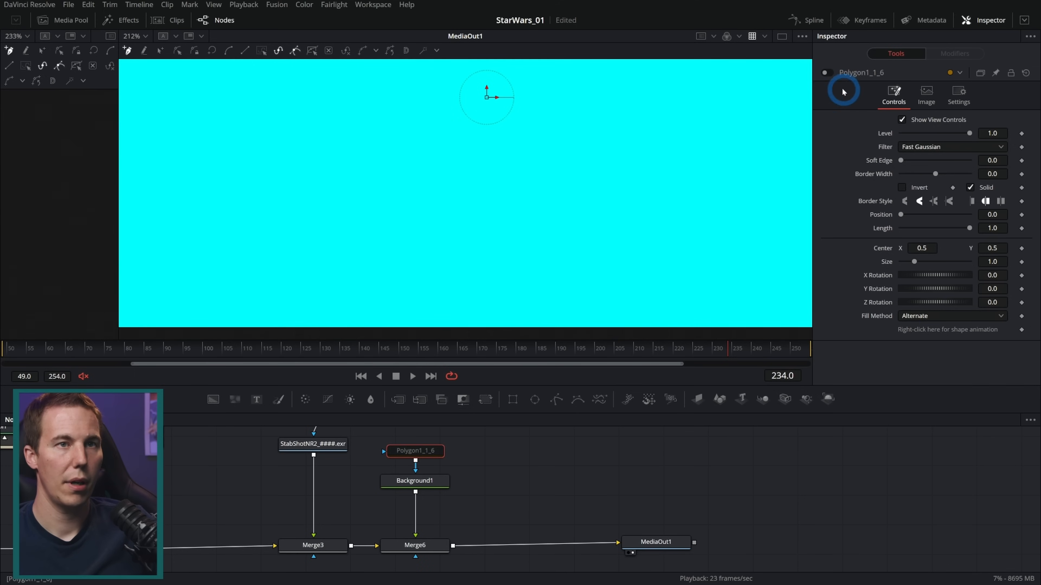
left_click(827, 72)
left_click_drag(569, 264, 537, 193)
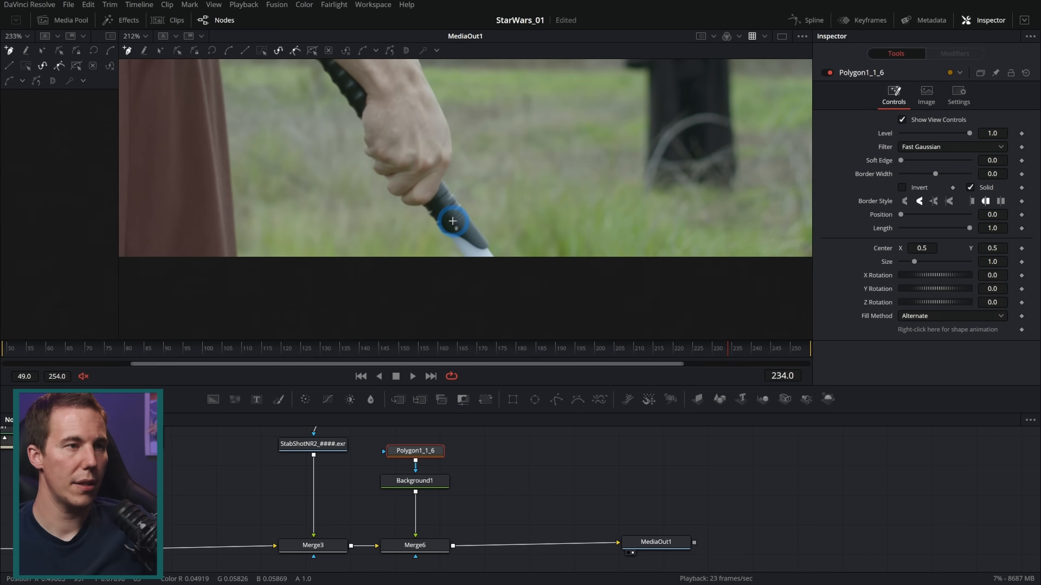
left_click(452, 218)
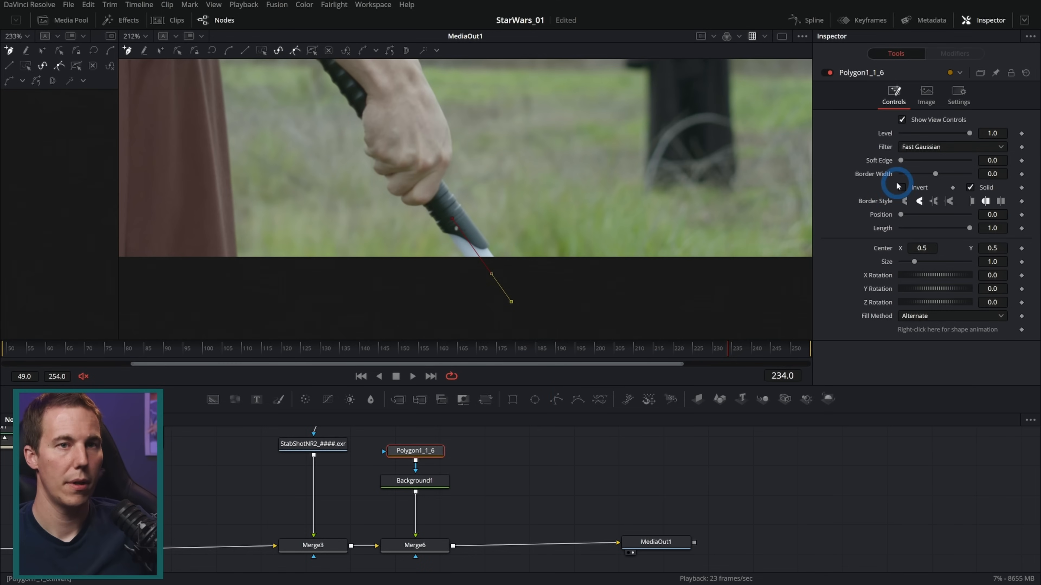
left_click_drag(934, 175, 938, 174)
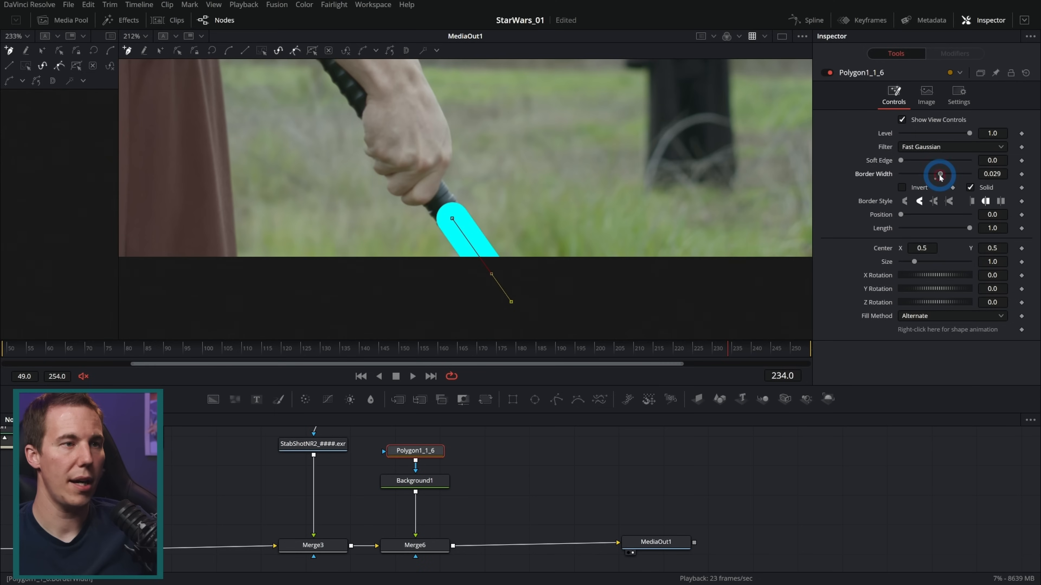
Switch the polygon to modify mode and shift its control point at the hilt end along the blade's direction
left_click(456, 222)
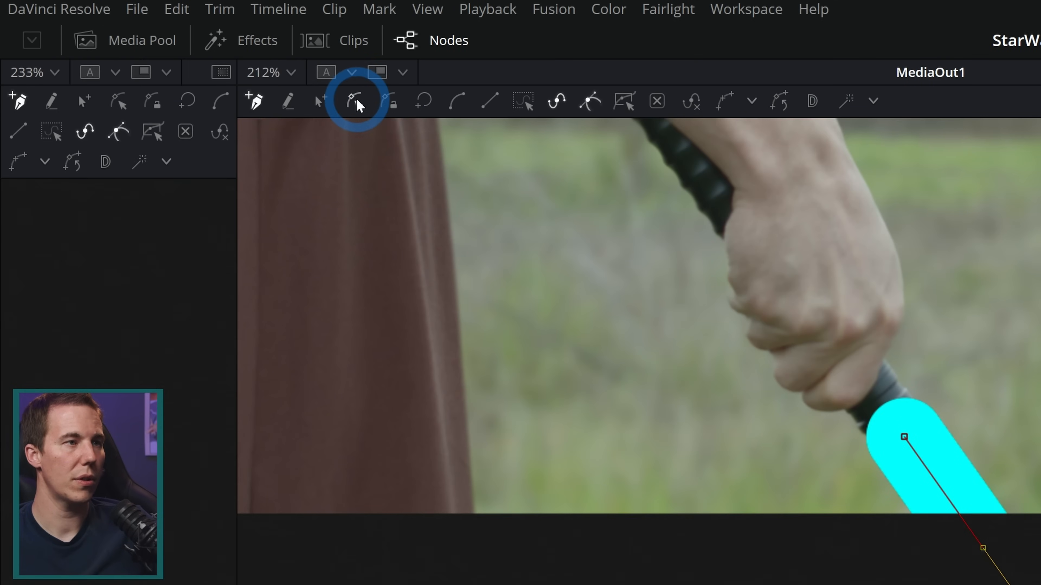
left_click(354, 100)
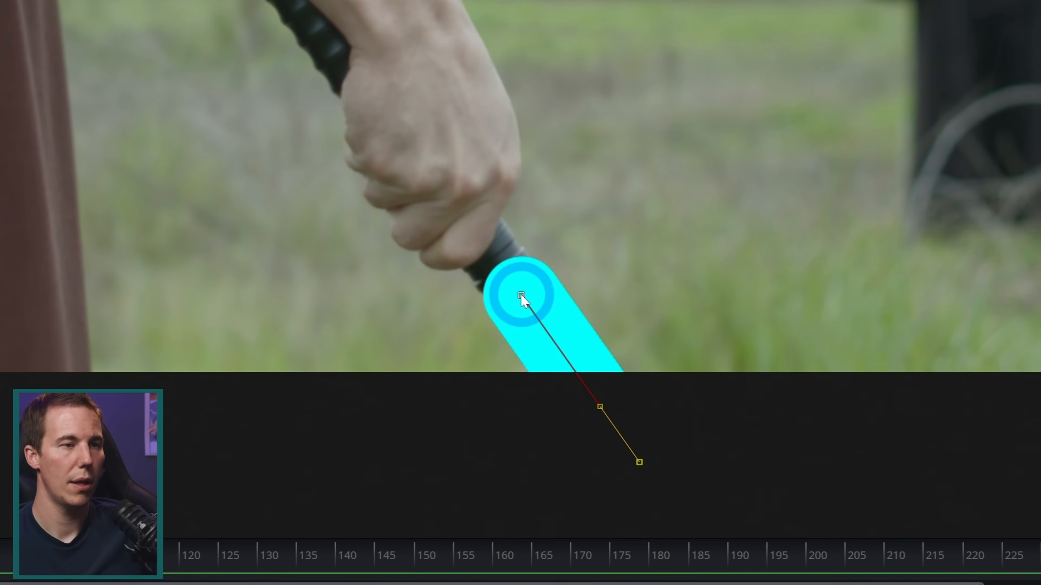
left_click_drag(520, 295, 542, 328)
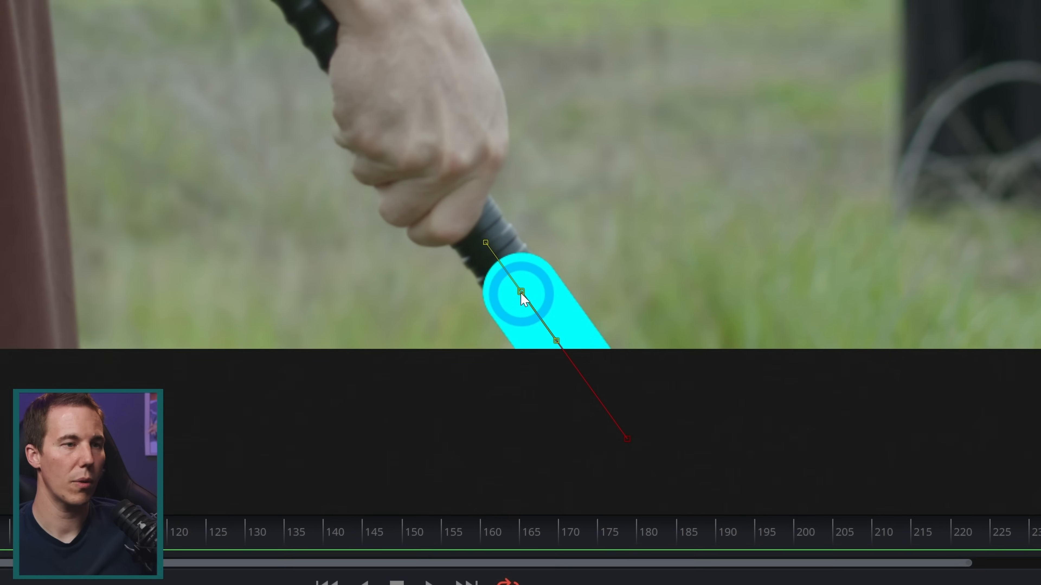
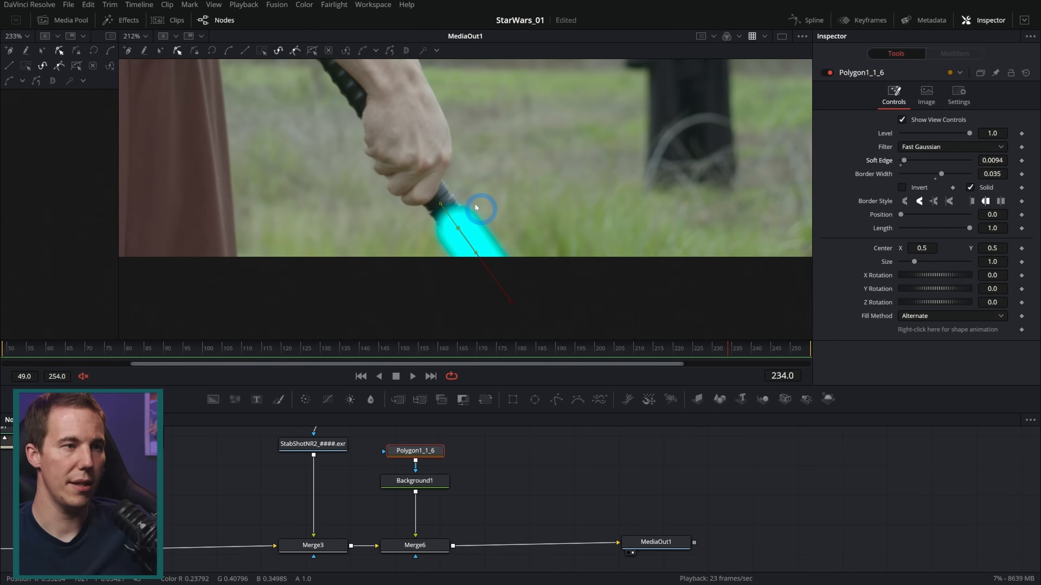
Reposition the blade polygon's points to line up with the hilt and go to the last frames of the shot
left_click_drag(736, 347, 667, 353)
left_click_drag(459, 229, 465, 217)
left_click_drag(512, 302, 525, 304)
left_click_drag(764, 350, 808, 353)
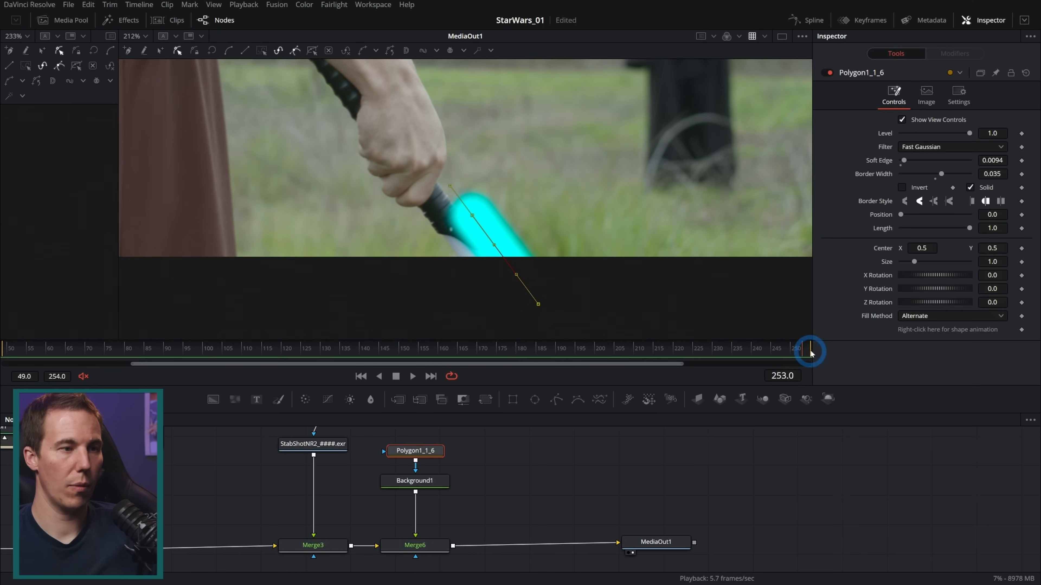
Duplicate the StabShotNR2 loader without its polygon mask and place the copy in free space beside the blade nodes
left_click_drag(487, 471, 481, 524)
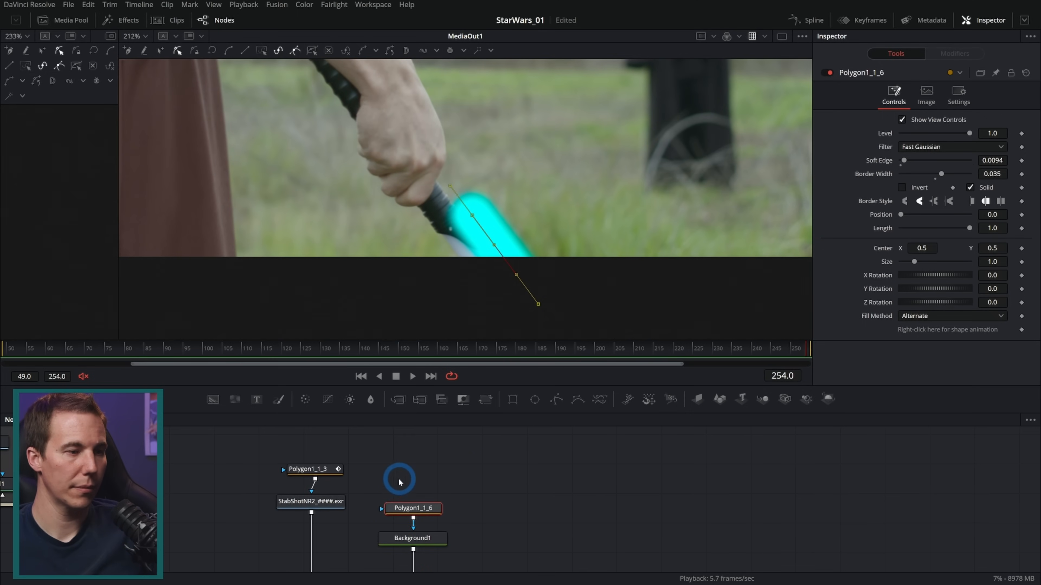
left_click(324, 505)
key("ctrl+c")
left_click(509, 456)
key("ctrl+v")
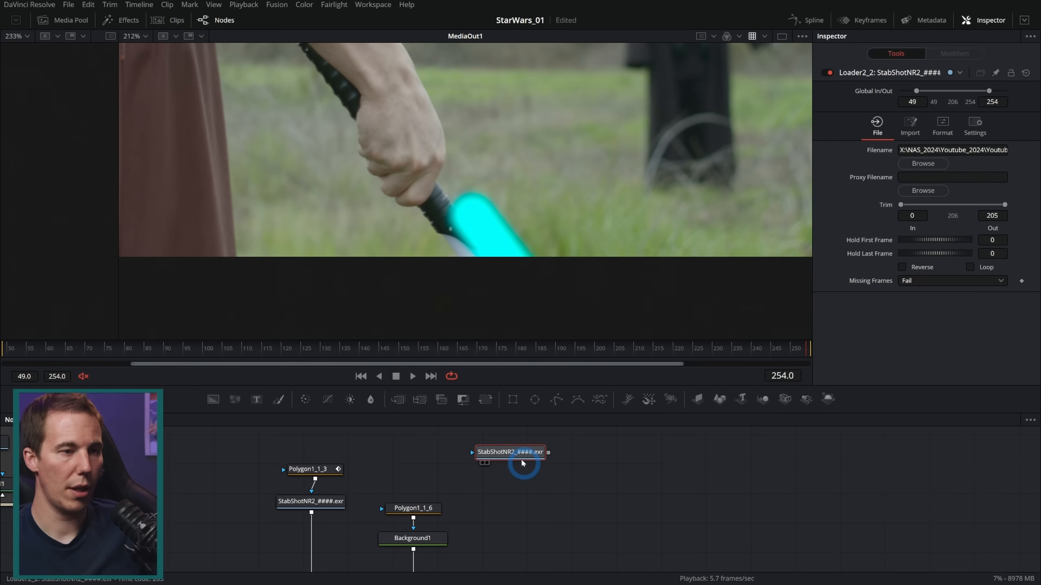
left_click_drag(523, 454, 526, 473)
View the copied StabShotNR2 loader and add a Tracker node after it
key("2")
key("shift+space")
type("tracker")
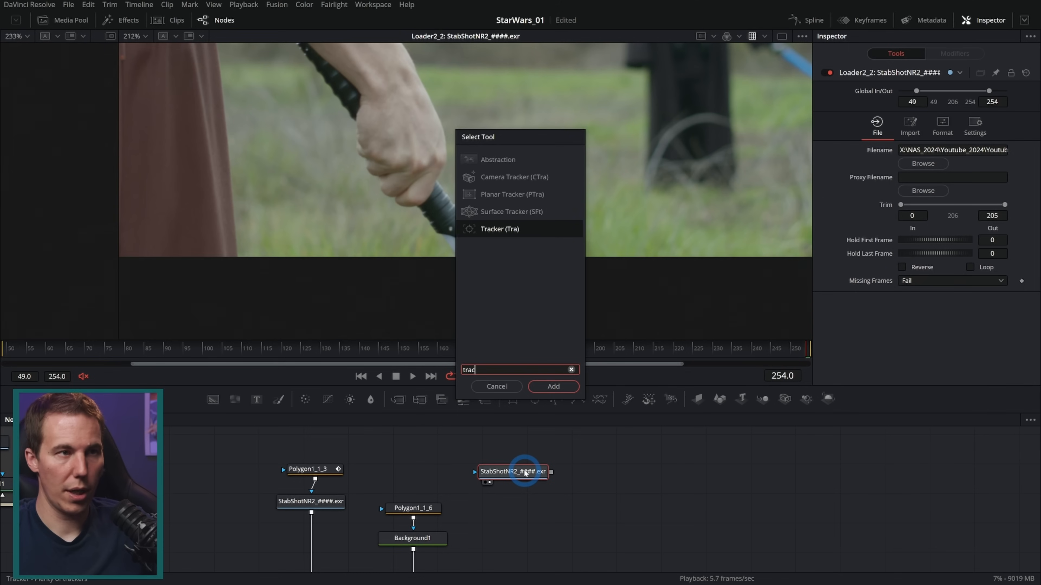
key("Return")
Place the IntelliTrack point on the hilt's tip, track it backwards through the hand movement, and return to frame 254
left_click_drag(316, 95, 507, 316)
left_click_drag(610, 311, 576, 260)
left_click(877, 123)
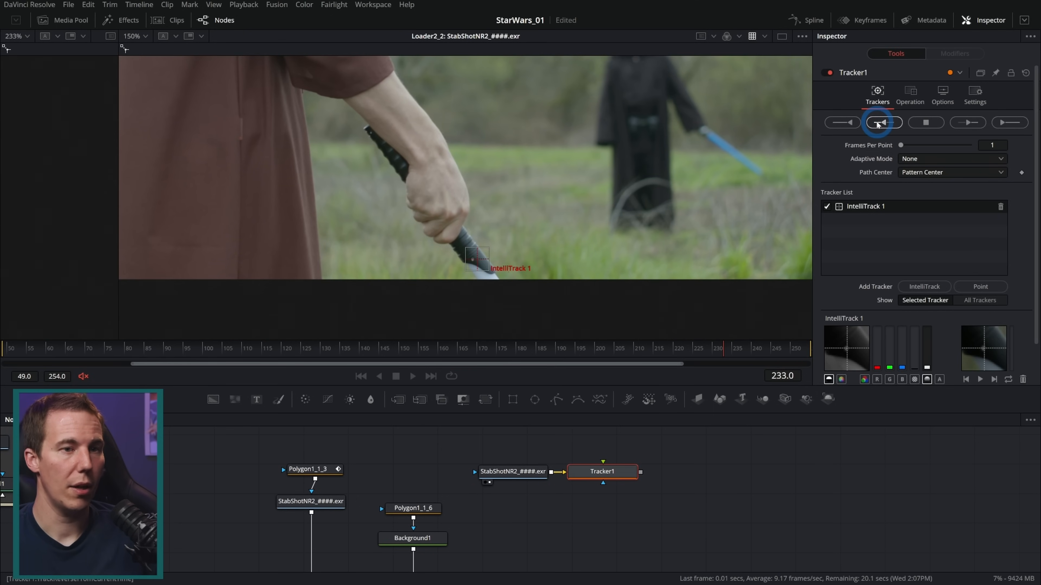
left_click(925, 122)
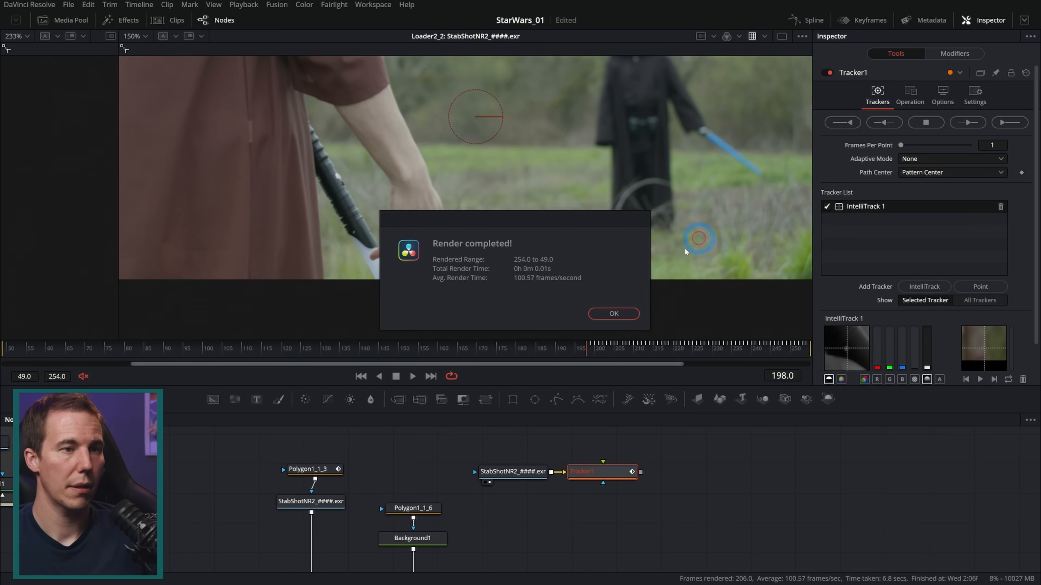
left_click(614, 320)
left_click_drag(586, 348, 863, 348)
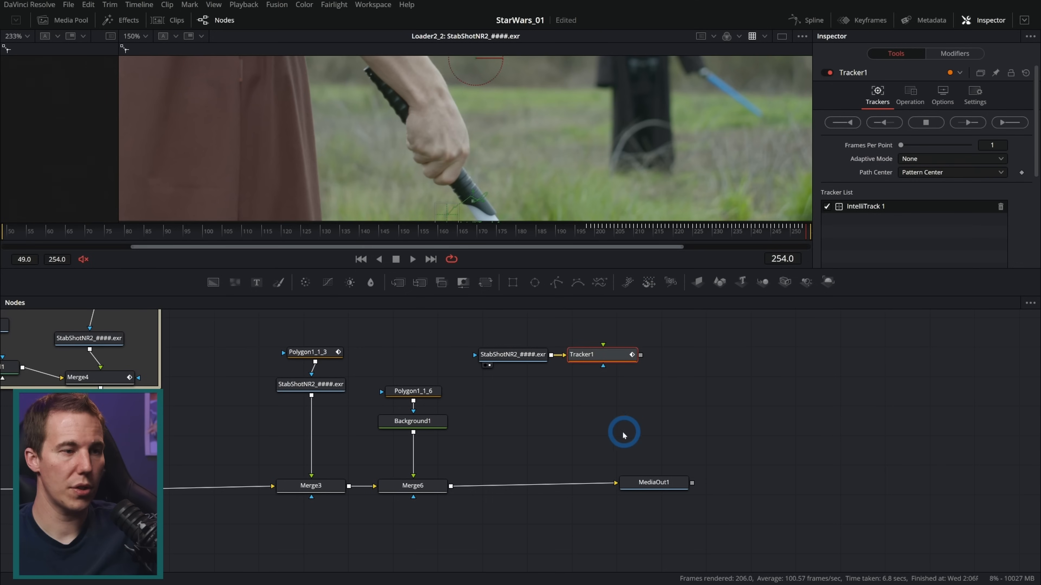
Insert Tracker1 between Background1 and Merge6, with Background1 as its foreground and the copied StabShotNR2 loader as its background
left_click_drag(651, 482, 710, 486)
left_click_drag(441, 483, 595, 459)
left_click_drag(632, 359, 425, 449)
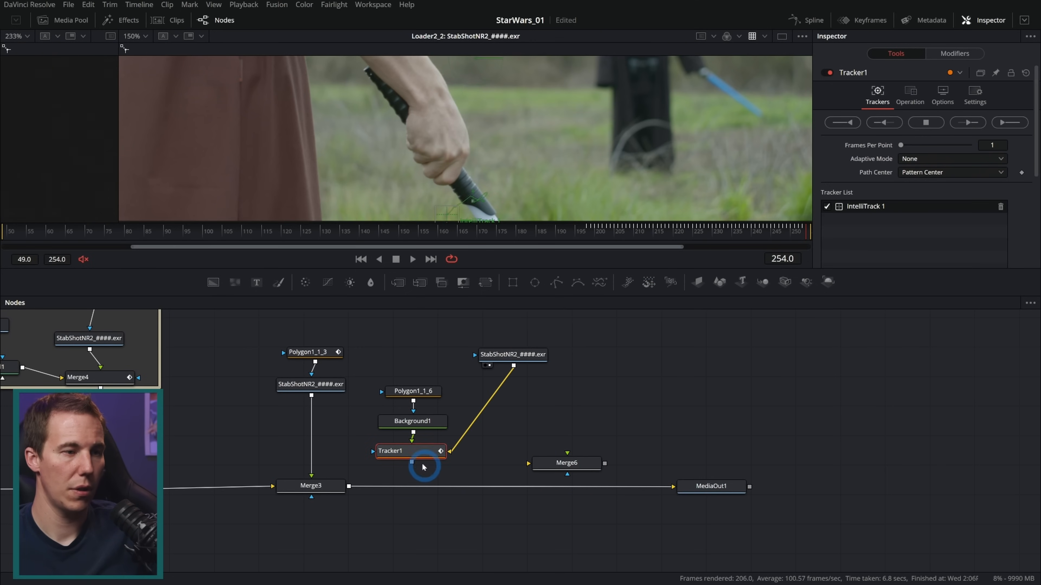
left_click_drag(540, 466, 420, 485)
left_click(422, 454)
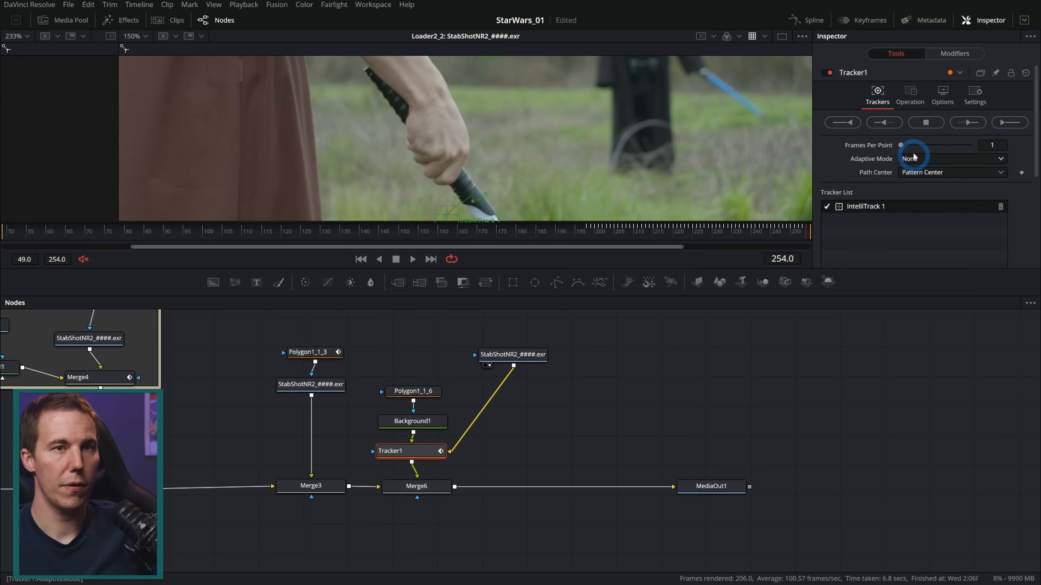
Set Tracker1's operation to Match Move with Merge set to FG only
left_click(910, 95)
left_click(918, 121)
left_click(919, 146)
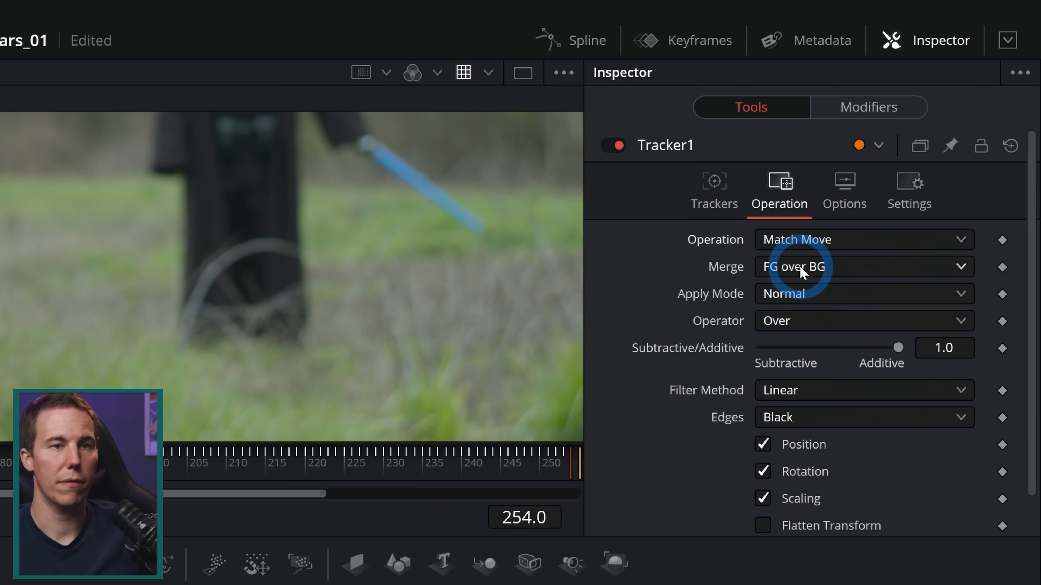
left_click(921, 134)
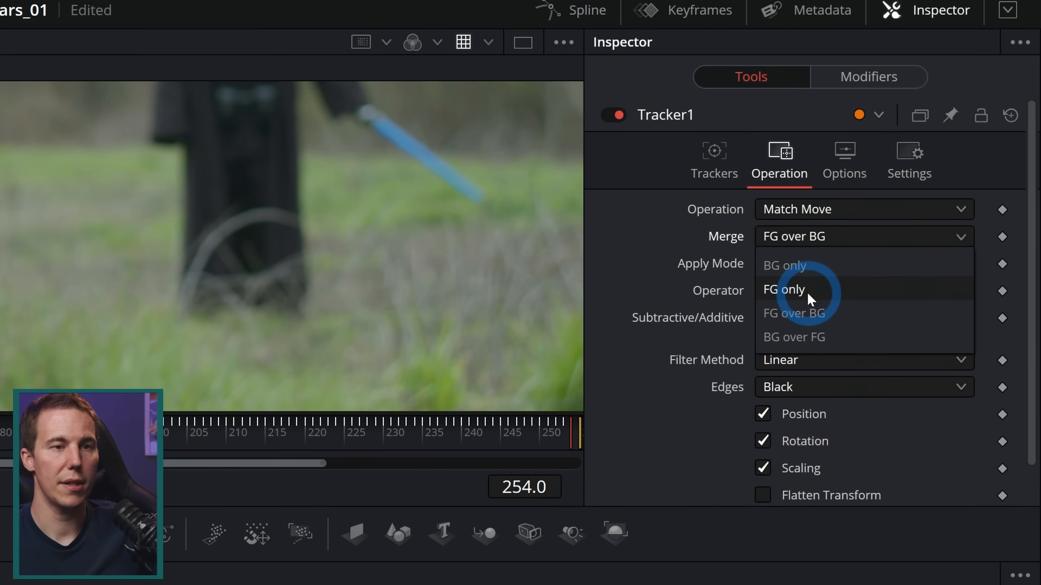
left_click(816, 320)
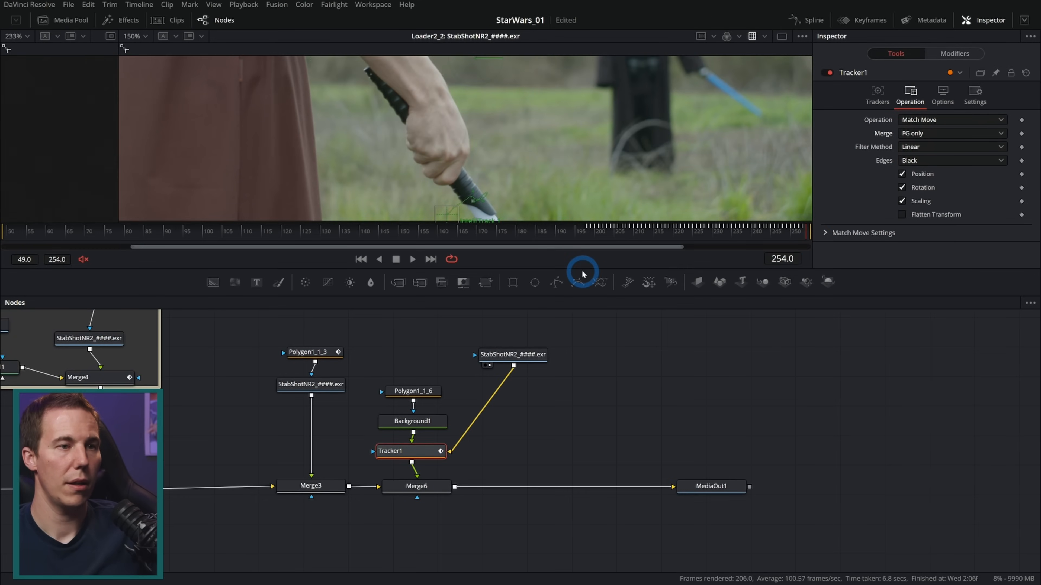
View MediaOut1 and play from frame 220 to check how the blade follows the hilt, ending at frame 254
left_click_drag(584, 274, 567, 340)
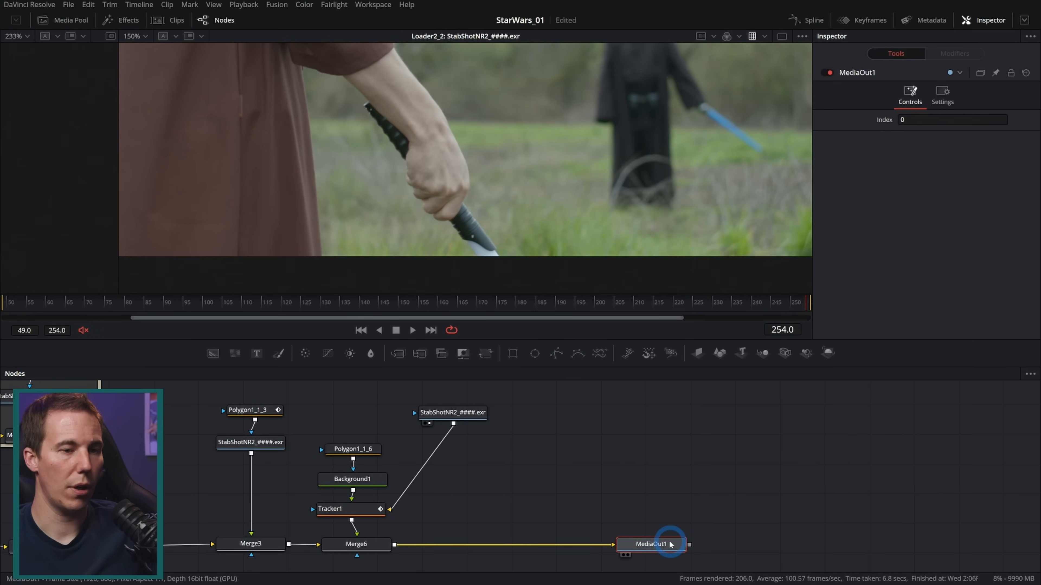
left_click_drag(671, 544, 636, 274)
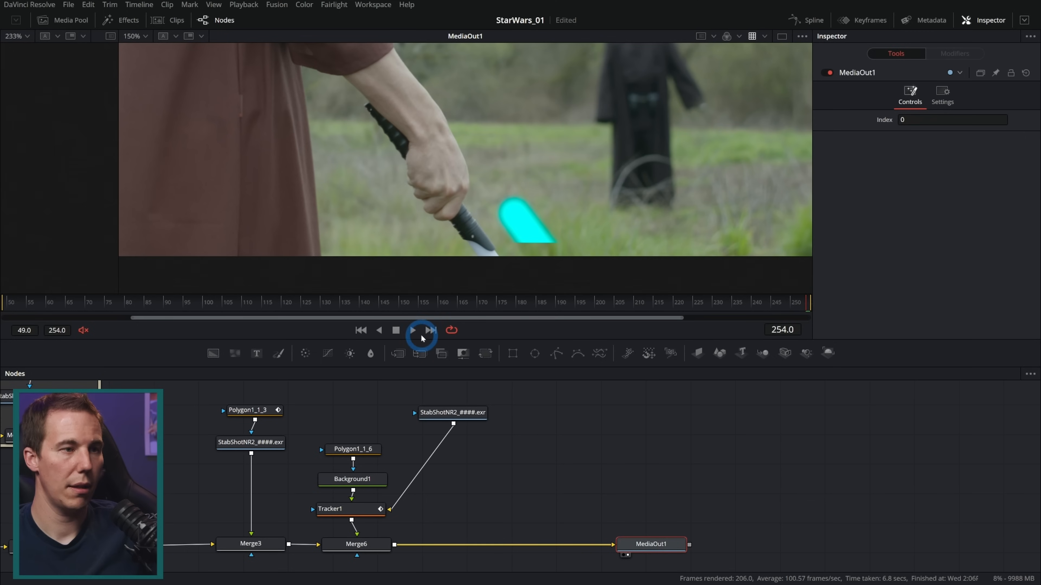
left_click(412, 331)
left_click(673, 302)
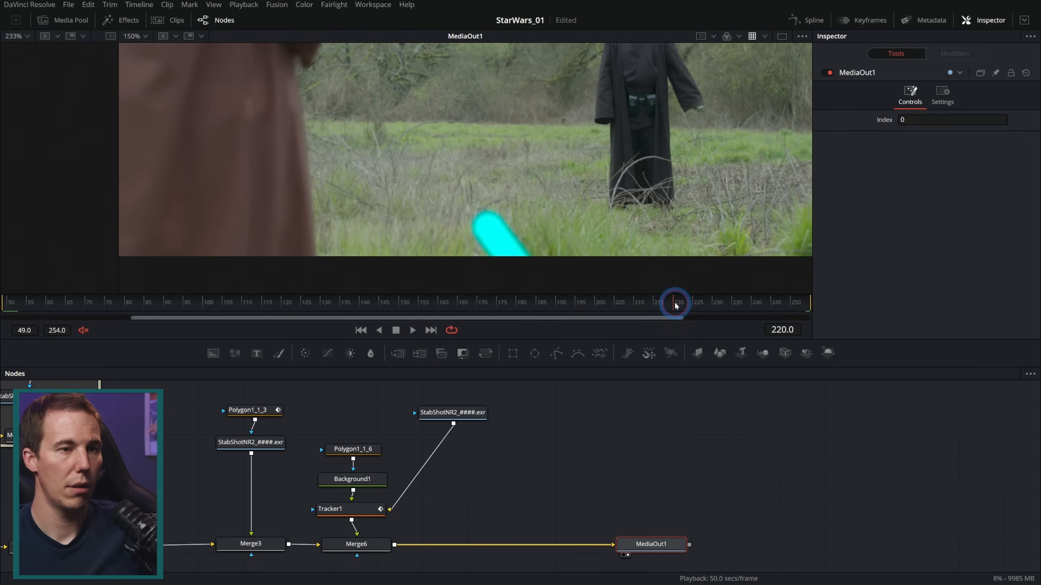
left_click(453, 331)
left_click(410, 331)
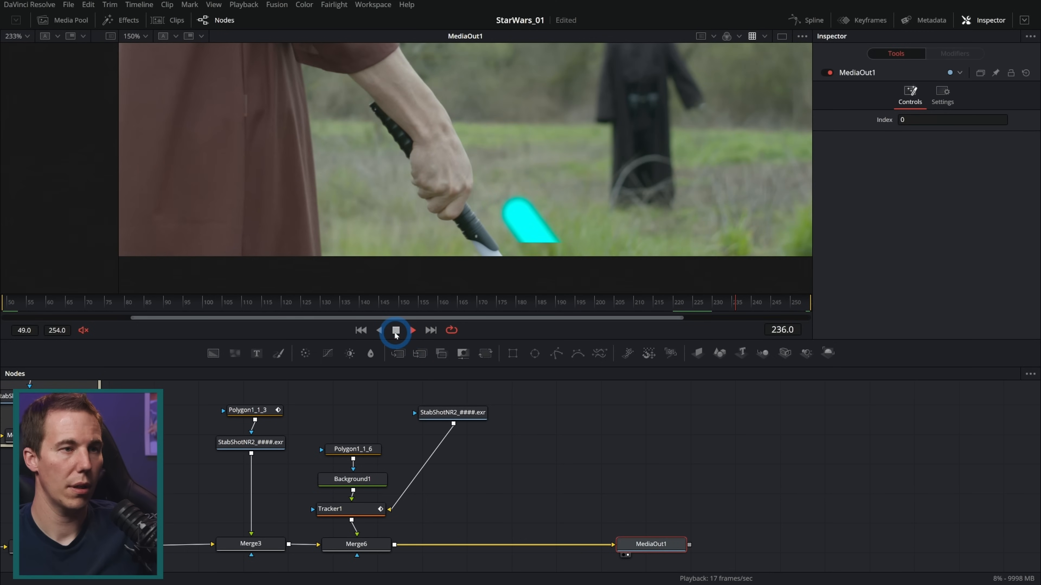
left_click(396, 331)
left_click_drag(786, 302, 832, 308)
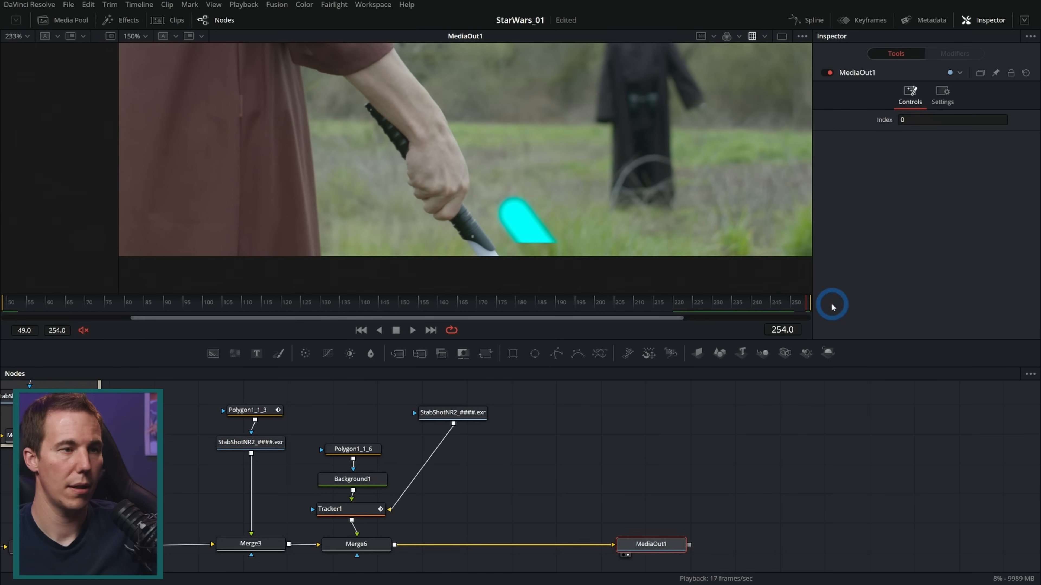
Add a Transform between Background1 and Tracker1 and move its center onto the hilt, to about X 0.48, Y 0.075
left_click_drag(366, 486, 367, 457)
key("shift+space")
type("transform")
left_click(553, 386)
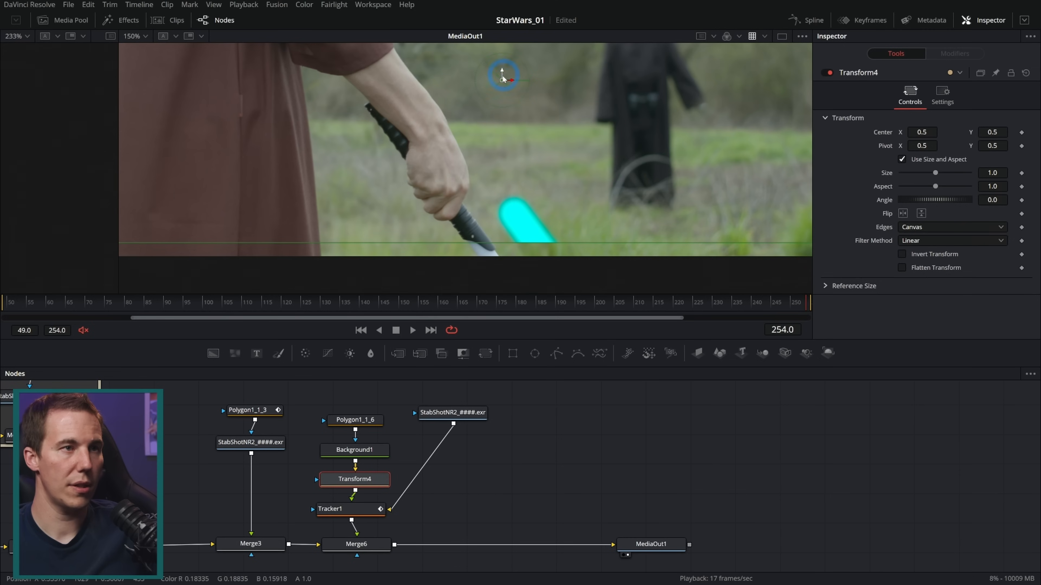
left_click_drag(501, 84, 488, 219)
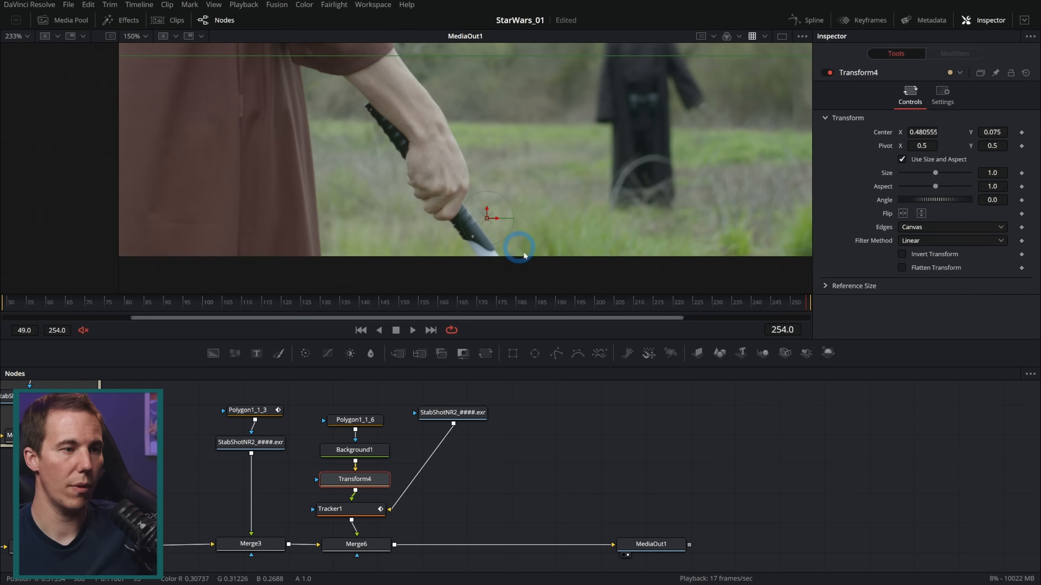
Reposition the blade mask Polygon1_1_6 so the blade starts at the hilt's tip
left_click(356, 419)
scroll(525, 246, "down", 2)
left_click_drag(538, 248, 536, 173)
left_click_drag(559, 282, 500, 173)
scroll(499, 173, "up", 2)
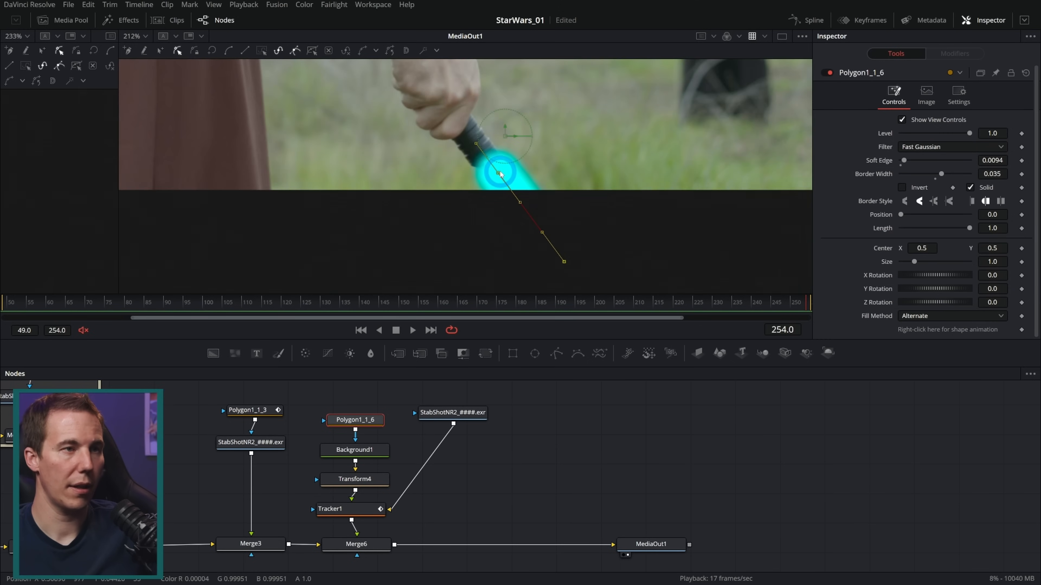
left_click_drag(499, 172, 484, 162)
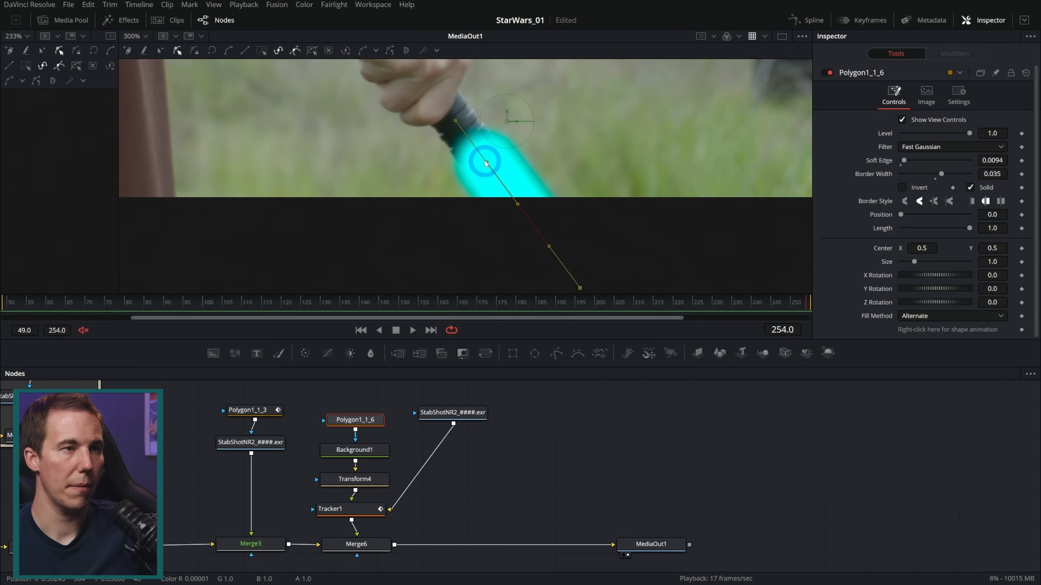
Keyframe Merge6's Blend at 1.0 on frame 218 and 0.0 on frame 217 so the blade switches on
left_click(381, 330)
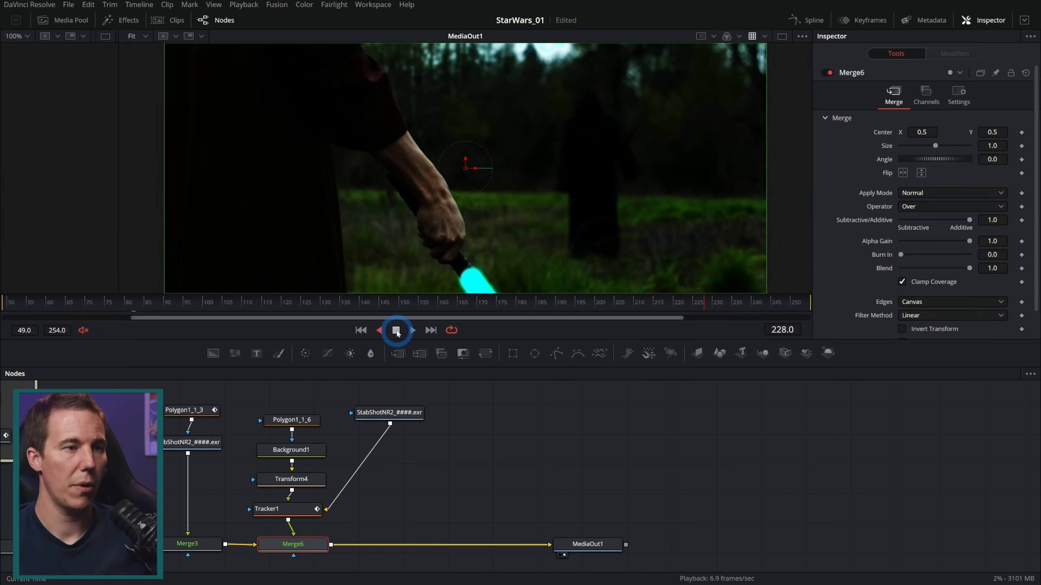
left_click(396, 331)
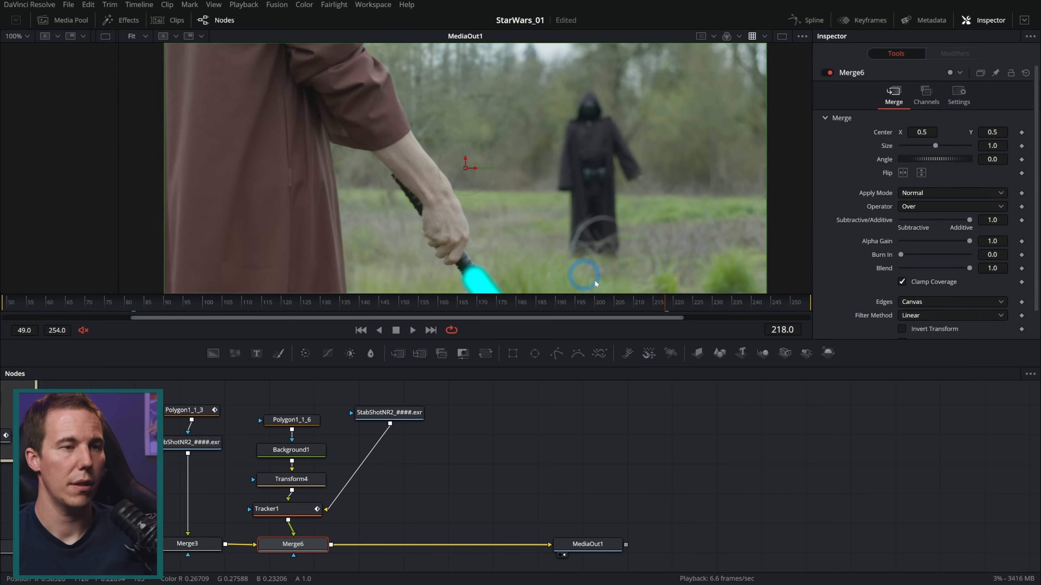
mouse_move(673, 304)
left_mouse_down()
mouse_move(702, 306)
mouse_move(645, 304)
mouse_move(668, 306)
left_mouse_up()
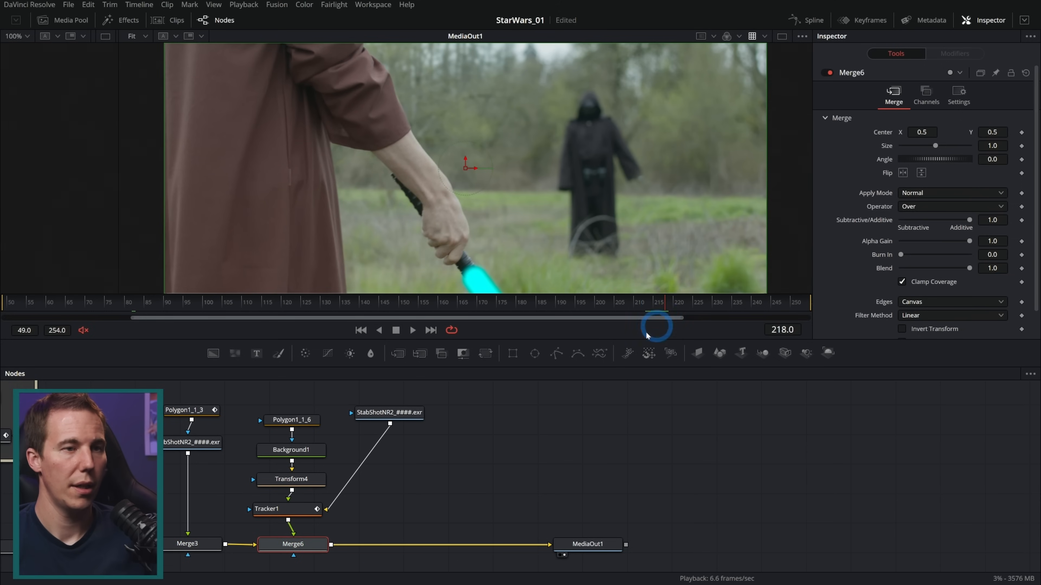
left_click_drag(310, 546, 310, 544)
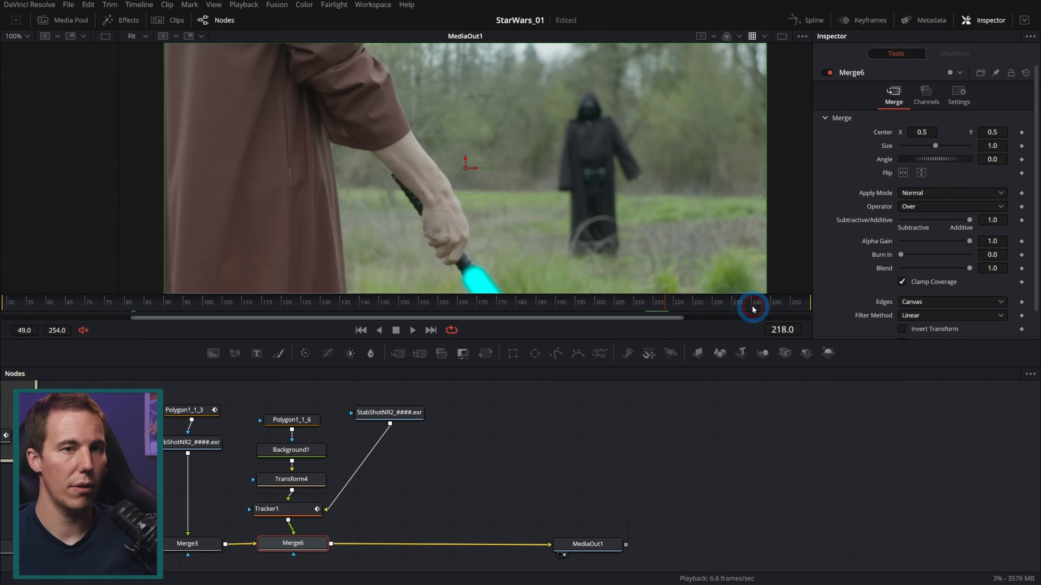
left_click(1021, 269)
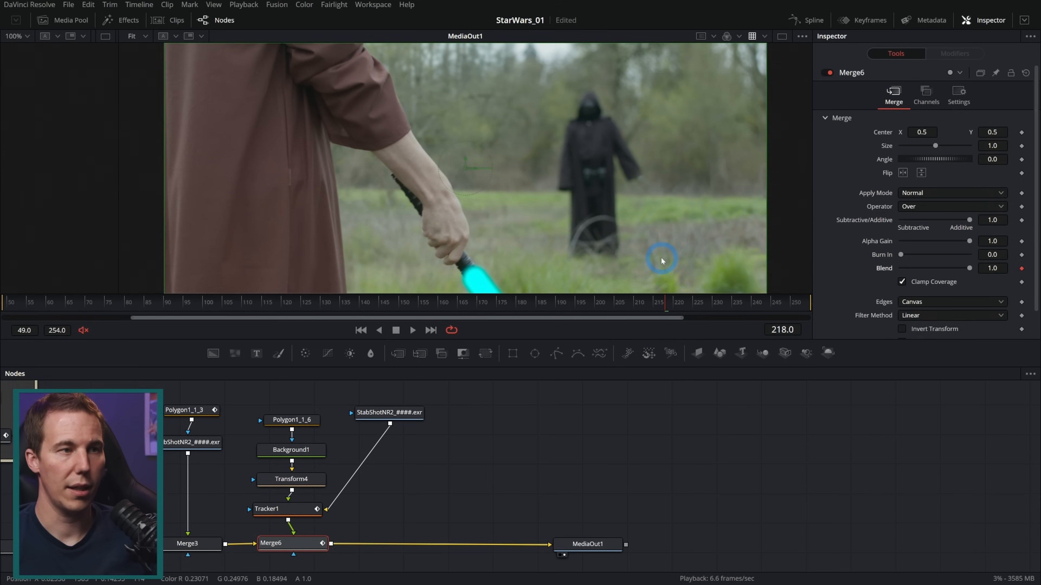
key("Left")
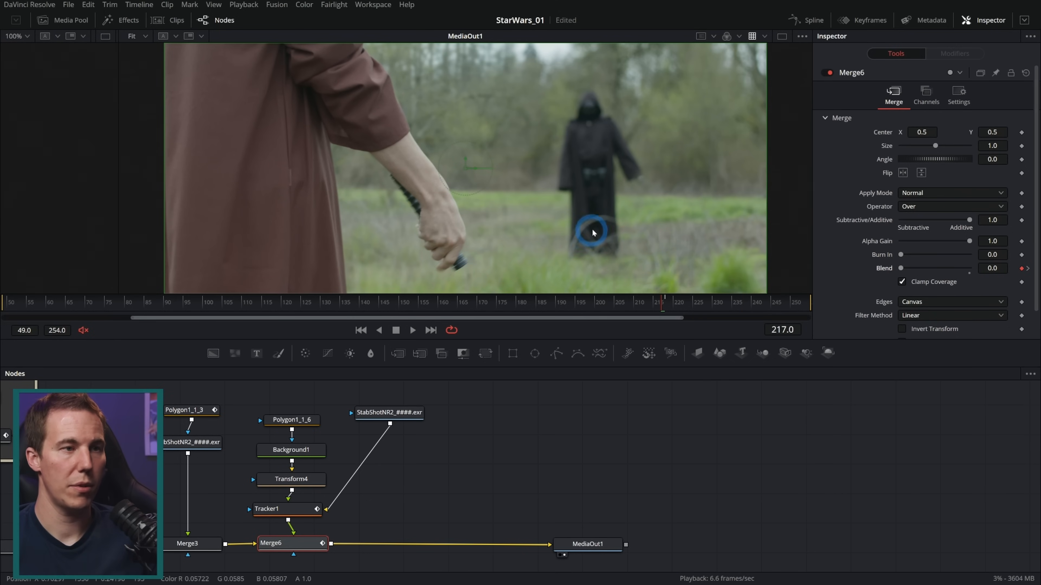
key("Right")
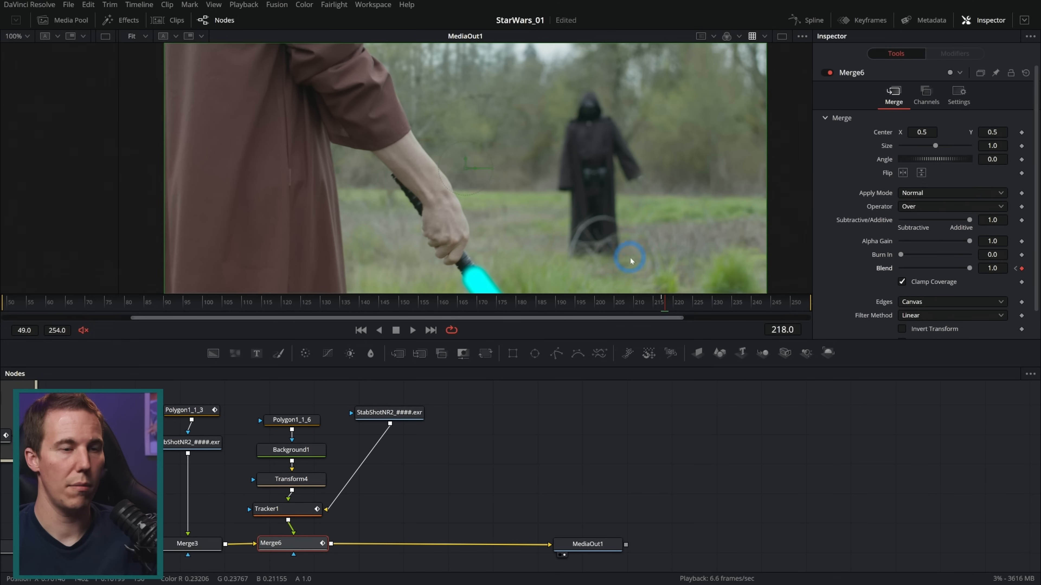
Play the frames around the blade's ignition and go to frame 230
left_click_drag(666, 305, 659, 309)
left_click(410, 330)
left_click(400, 330)
left_click(711, 303)
Rearrange the blade nodes to make room between Background1 and Transform4
left_click_drag(442, 451, 482, 447)
left_click_drag(528, 391, 417, 539)
left_click(559, 487)
left_click_drag(527, 466, 589, 498)
left_click_drag(465, 475, 411, 418)
Rename Background1 to Cyan_BG
left_click(411, 419)
key("F2")
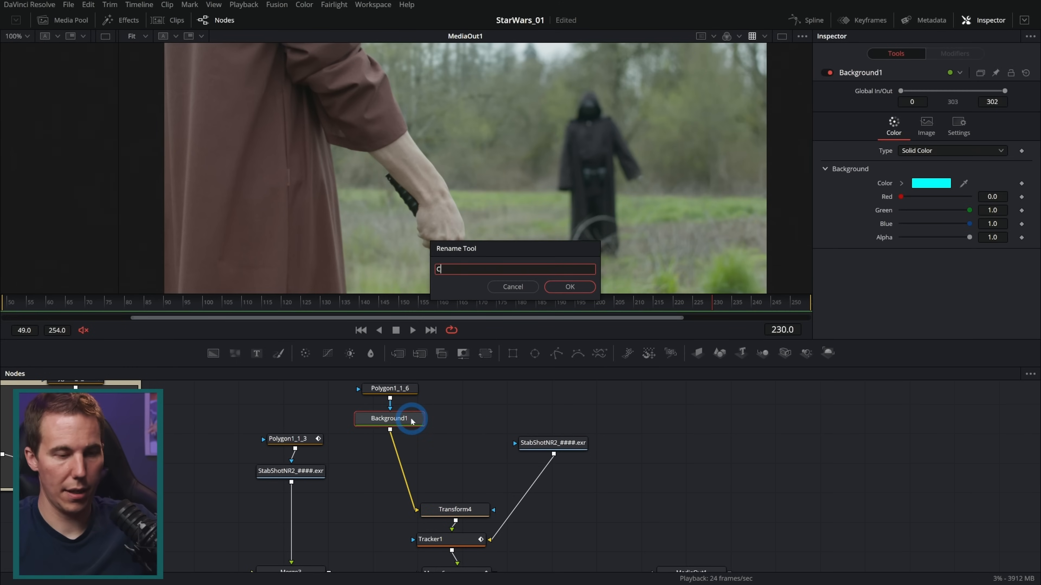
type("Cyan_BG")
key("Return")
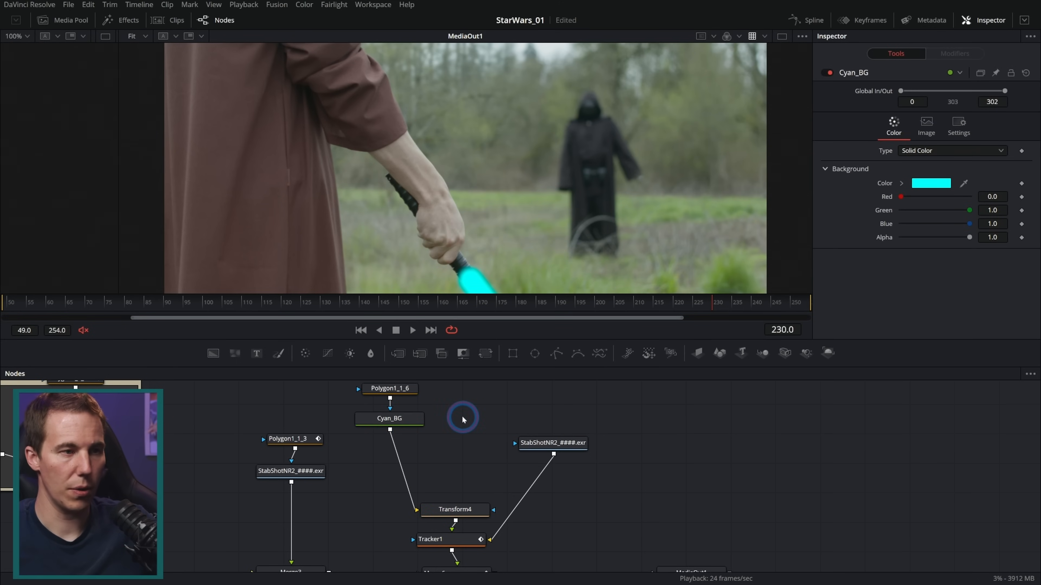
Duplicate Cyan_BG and make the copy white by setting its red value to 1.0
key("ctrl+c")
key("ctrl+v")
double_click(903, 198)
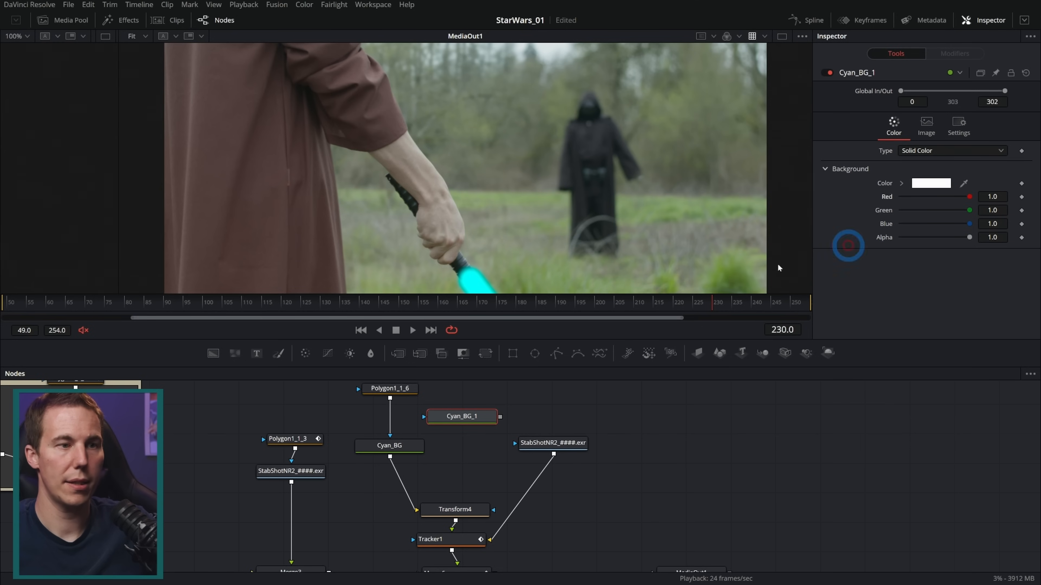
Merge the white background over Cyan_BG ahead of Transform4 and place the new merge above Transform4
left_click_drag(500, 417, 389, 455)
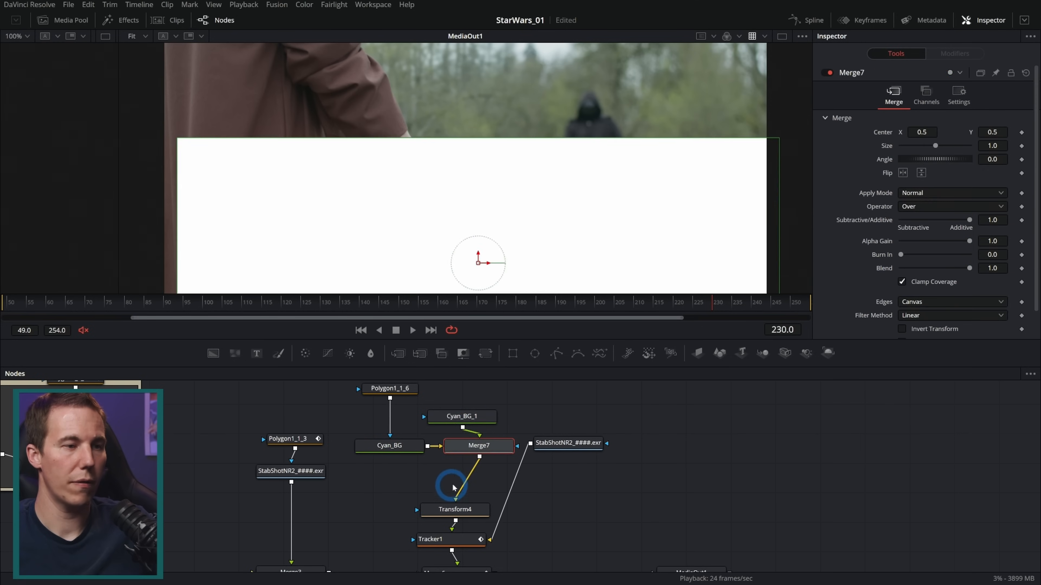
left_click_drag(491, 455, 466, 476)
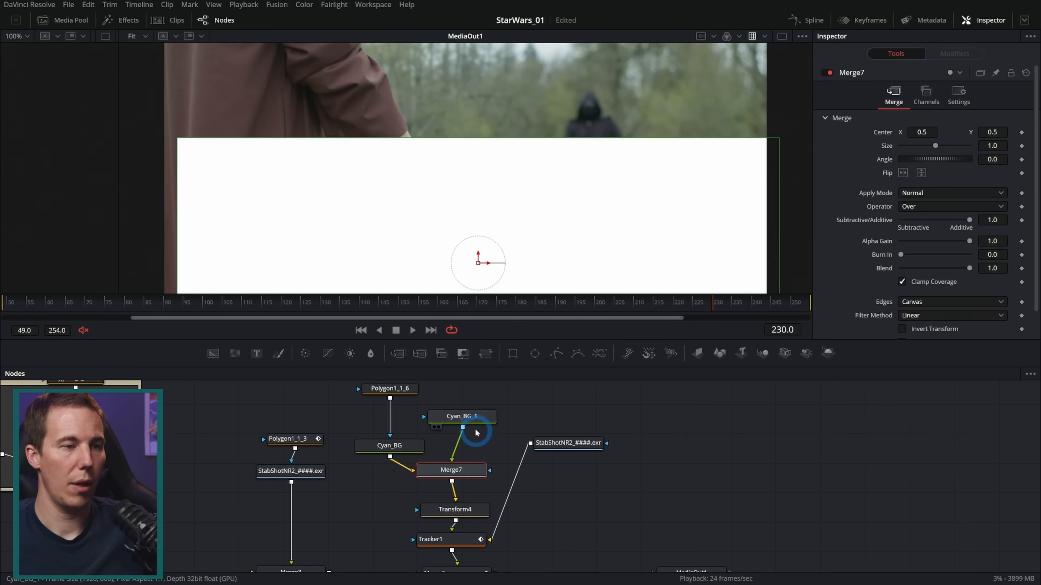
left_click(466, 429)
Paste an instance of Polygon1_1_6 above the white Cyan_BG_1 node
left_click(393, 389)
left_click_drag(488, 401, 464, 426)
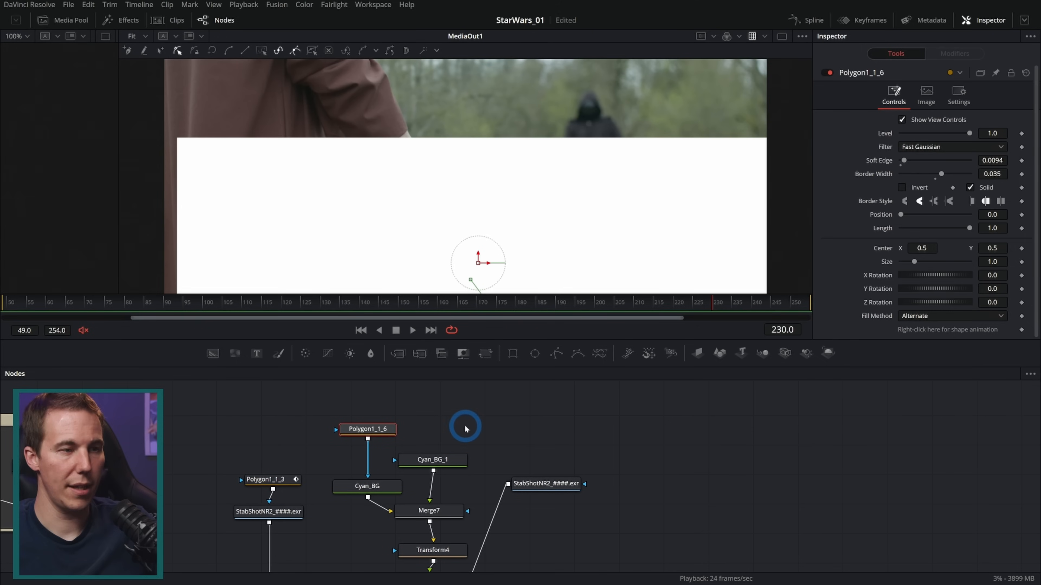
left_click(438, 418)
key("ctrl+shift+v")
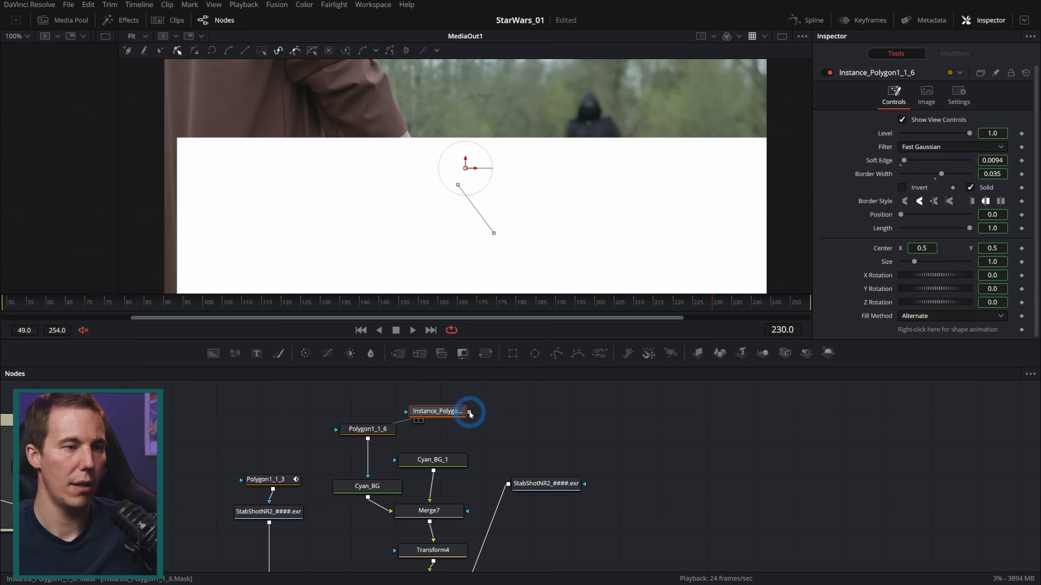
Mask Cyan_BG_1 with the instanced polygon, and deinstance that polygon's Soft Edge and Border Width
left_click_drag(470, 414, 467, 463)
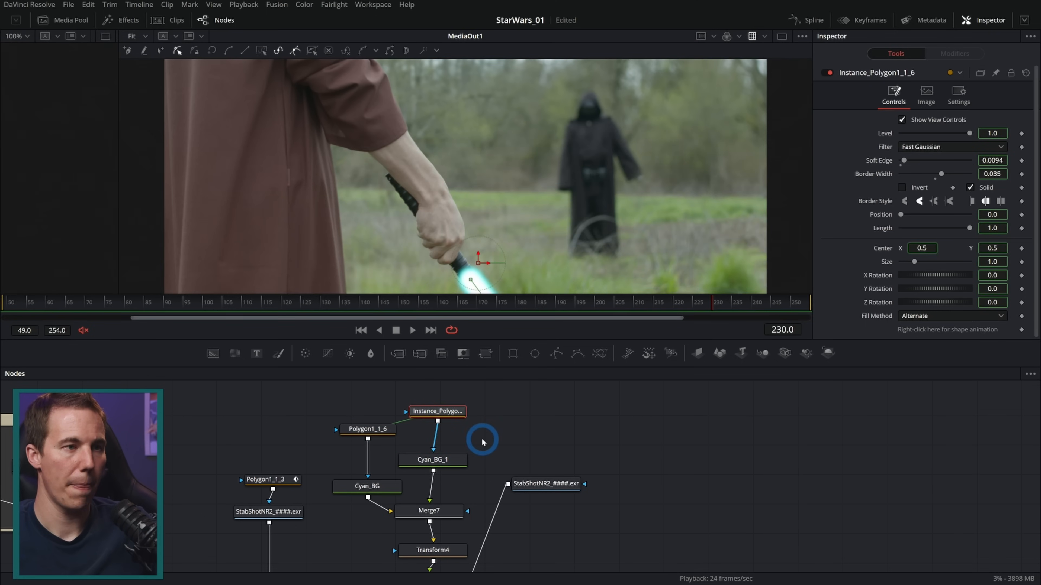
scroll(453, 256, "up", 5)
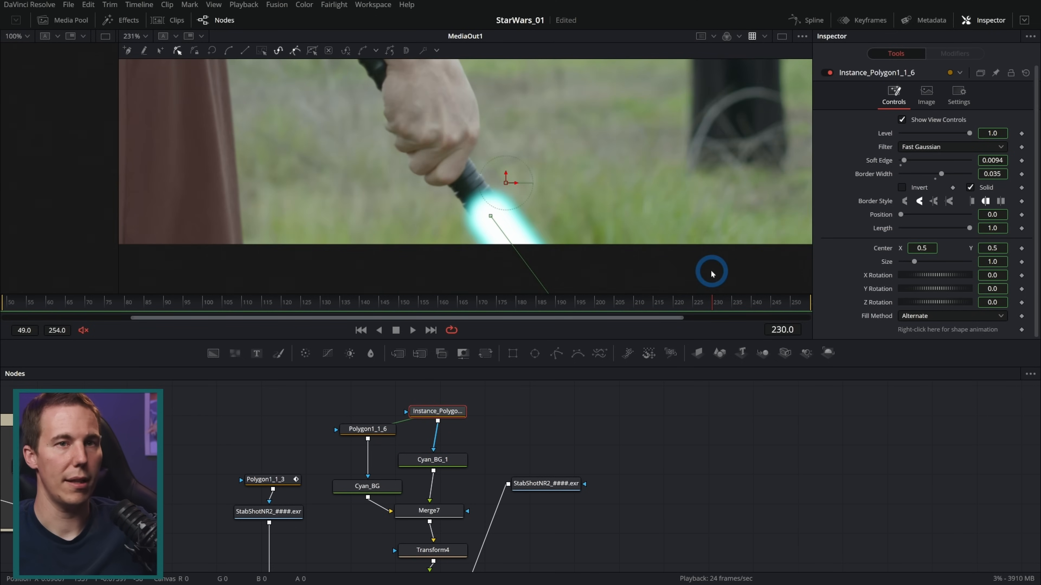
right_click(884, 160)
left_click(912, 257)
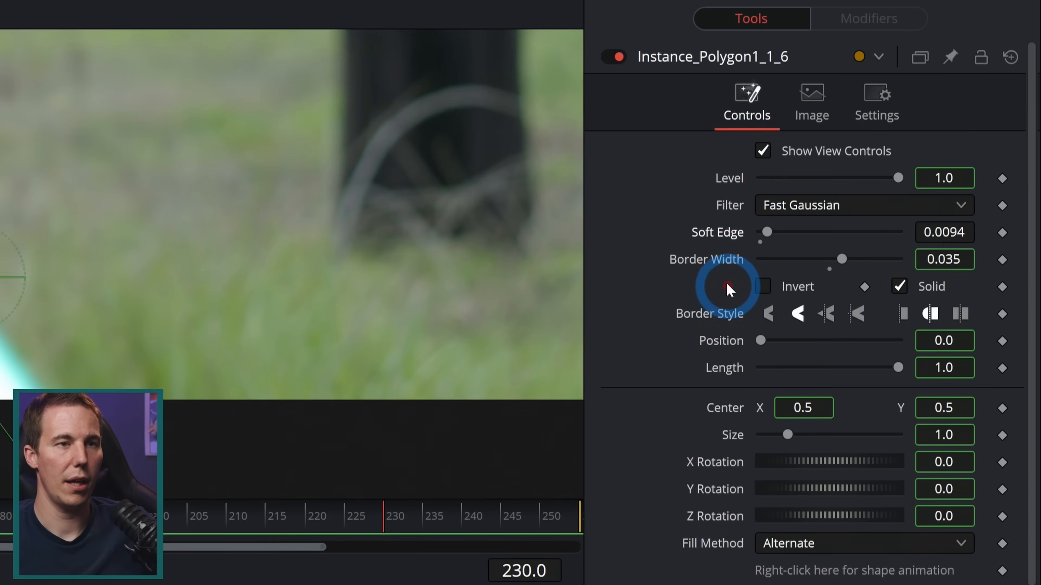
right_click(726, 281)
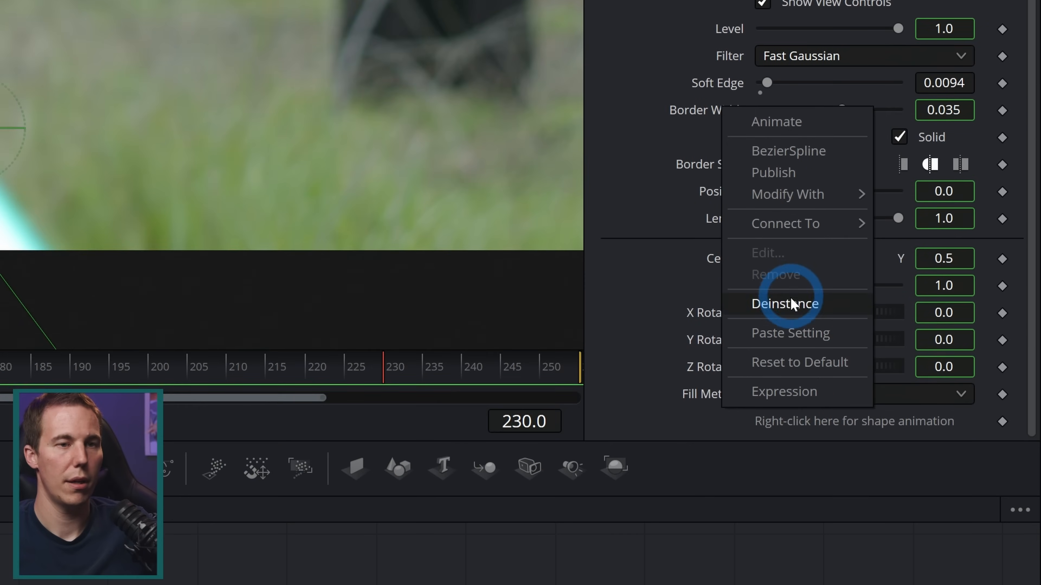
left_click(798, 428)
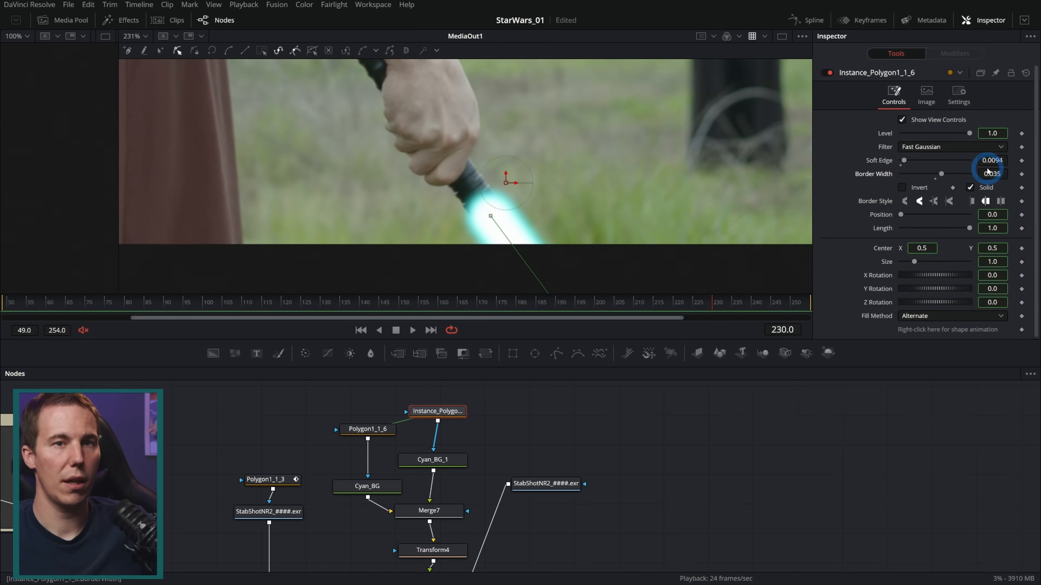
Shrink the white core's mask by setting Border Width to 0.0239 and Soft Edge to 0.0078
left_click_drag(997, 161, 935, 183)
left_click_drag(985, 161, 995, 161)
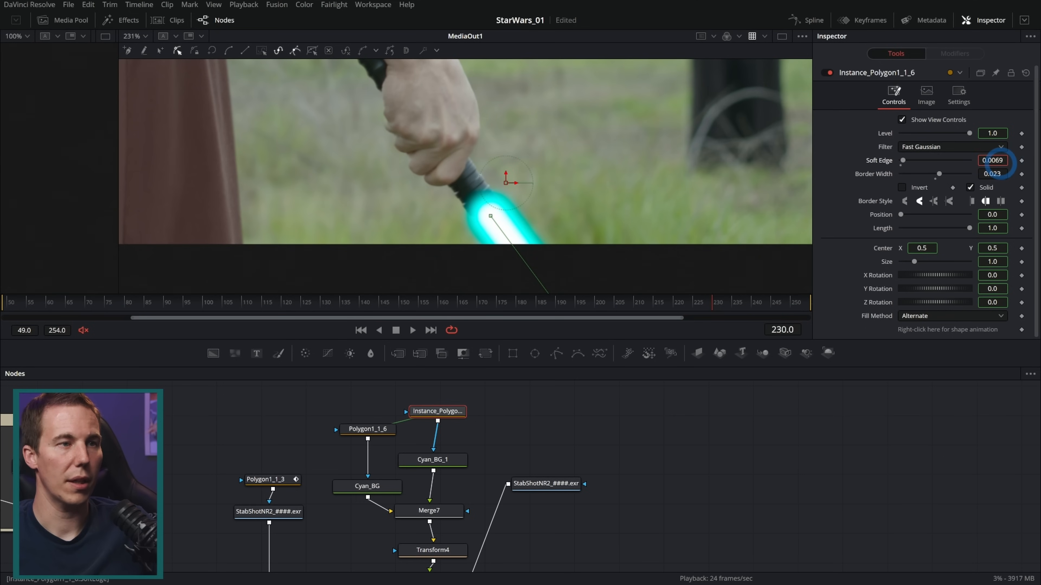
left_click_drag(991, 175, 995, 176)
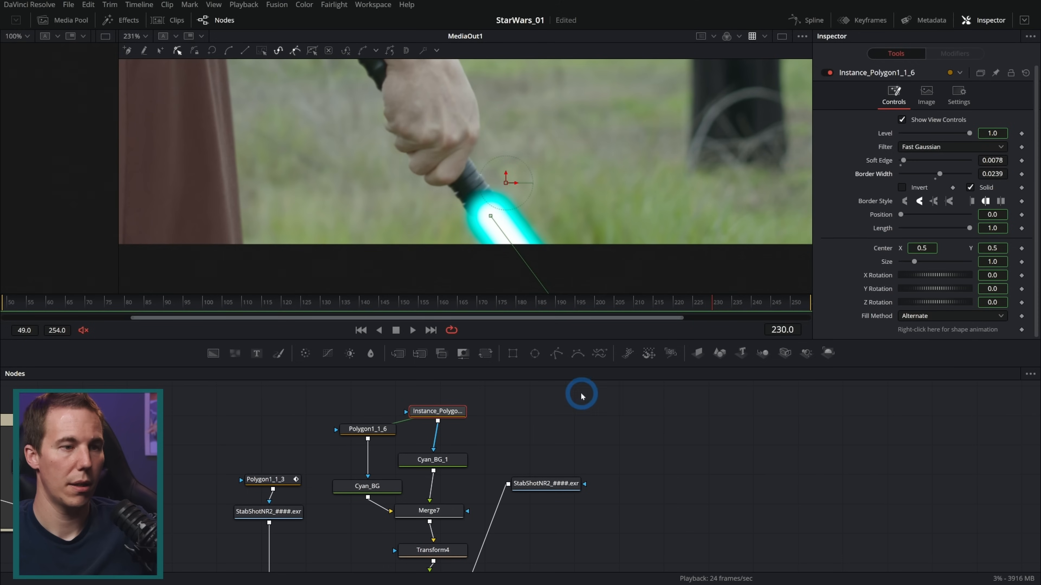
Adjust the hilt-end point of Polygon1_1_6 around frame 219 so the blade starts closer to the hilt
left_click(545, 429)
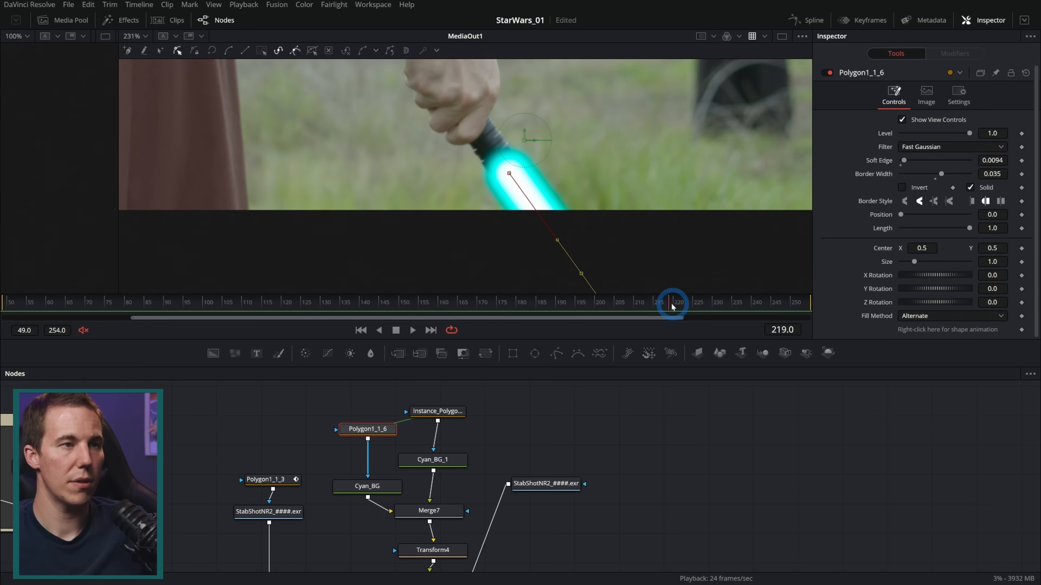
left_click_drag(671, 304, 666, 304)
left_click_drag(504, 179, 495, 167)
left_click_drag(651, 302, 664, 303)
left_click(486, 167)
left_click_drag(496, 168, 494, 164)
left_click_drag(662, 304, 776, 302)
left_click(578, 416)
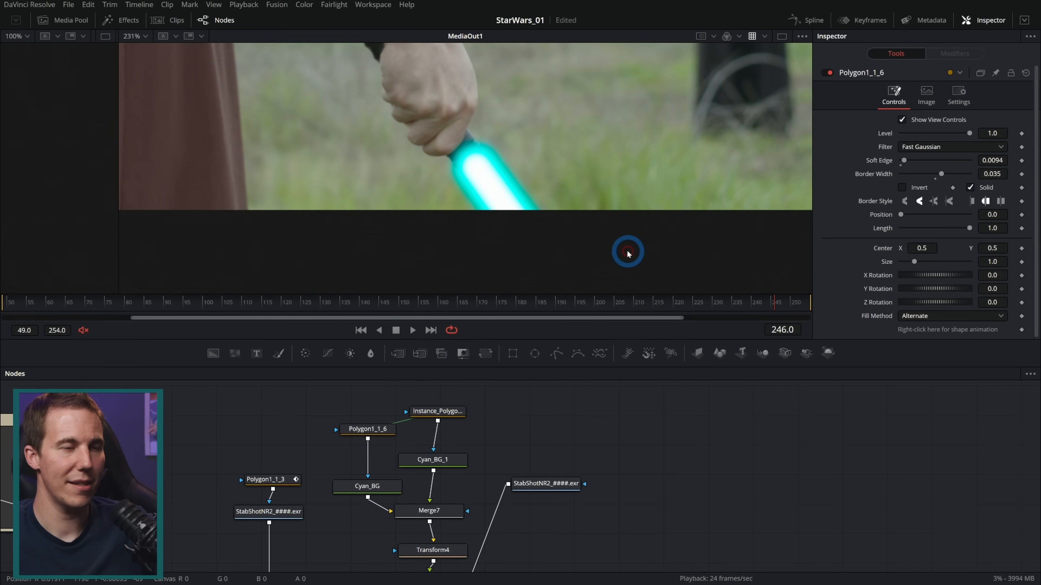
Enable motion blur on Tracker1 with a quality of 6 and play back the blade's movement to check it
scroll(604, 227, "down", 3)
left_click_drag(623, 173, 534, 190)
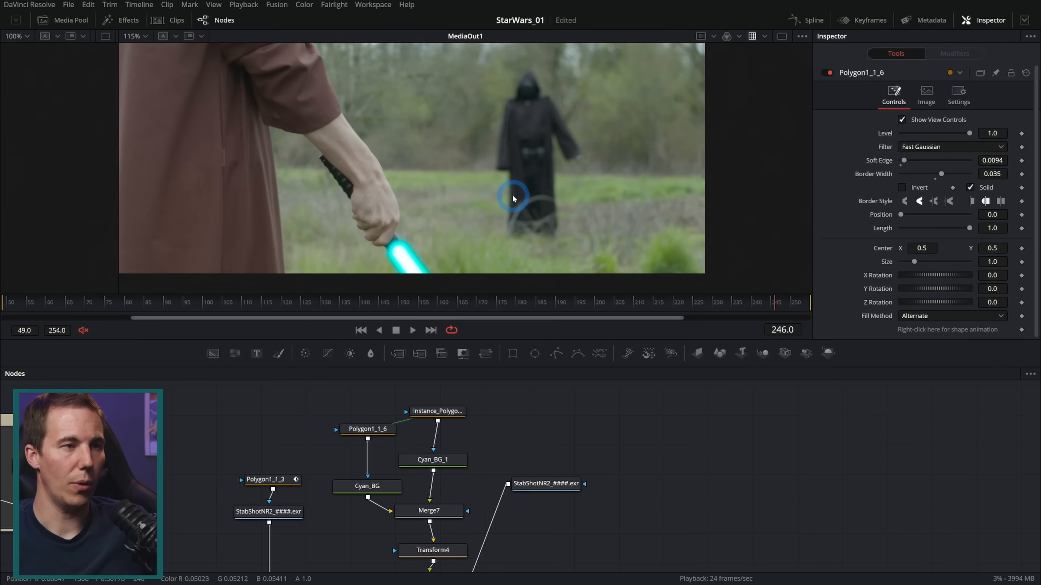
left_click(451, 516)
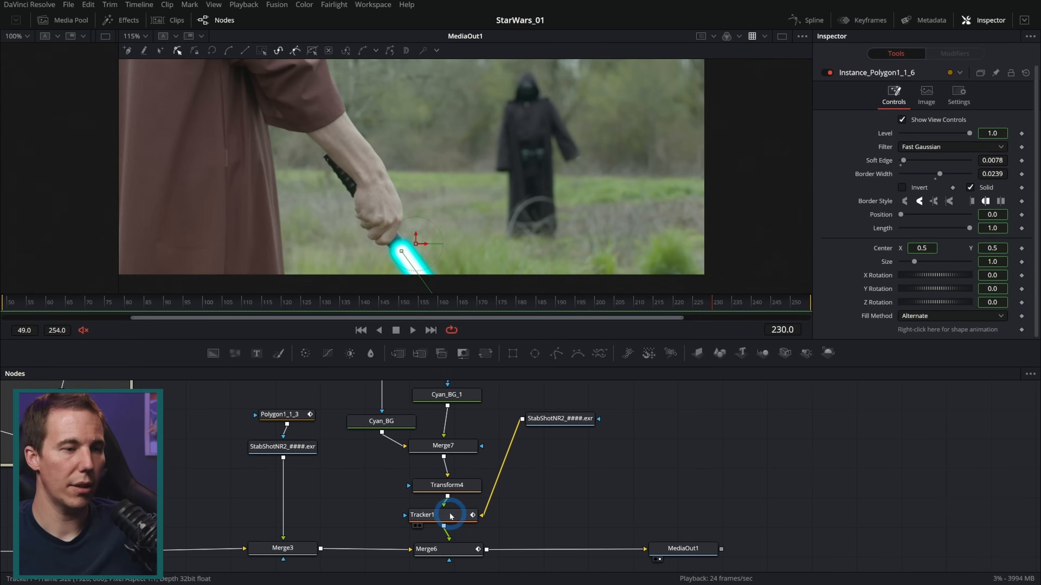
left_click(931, 229)
left_click(942, 94)
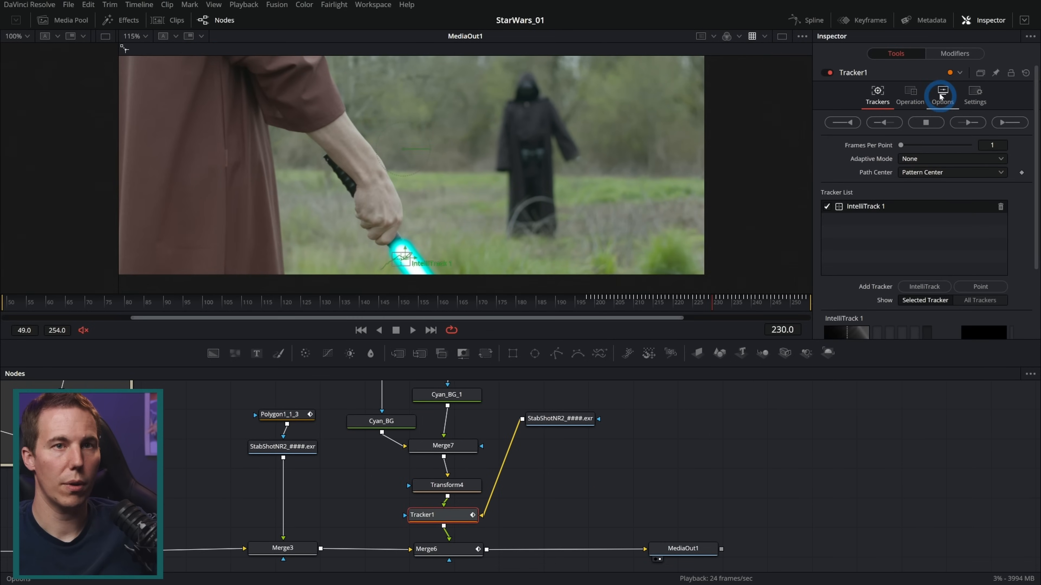
left_click(972, 94)
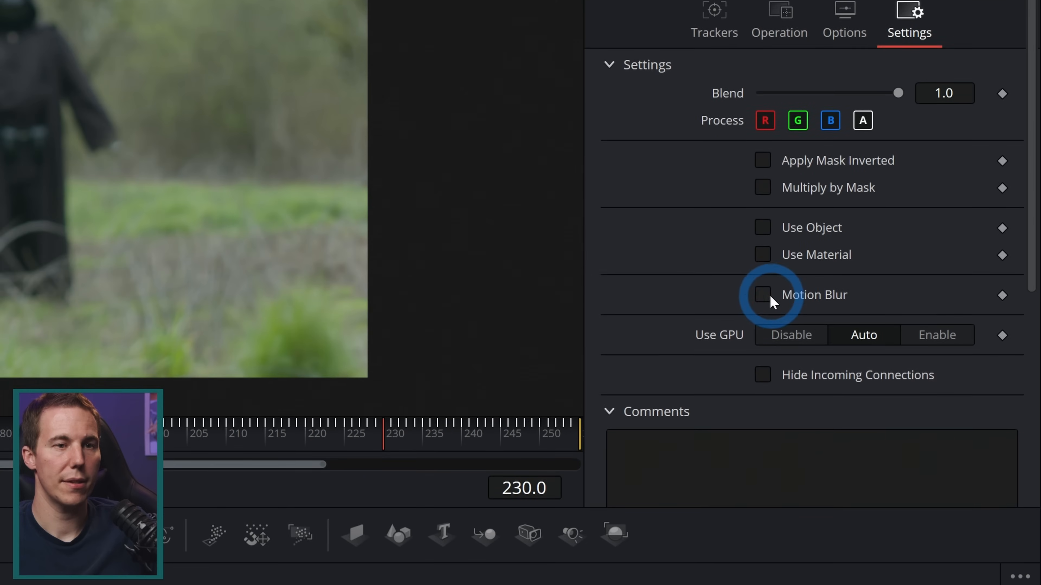
left_click(902, 232)
left_click(877, 319)
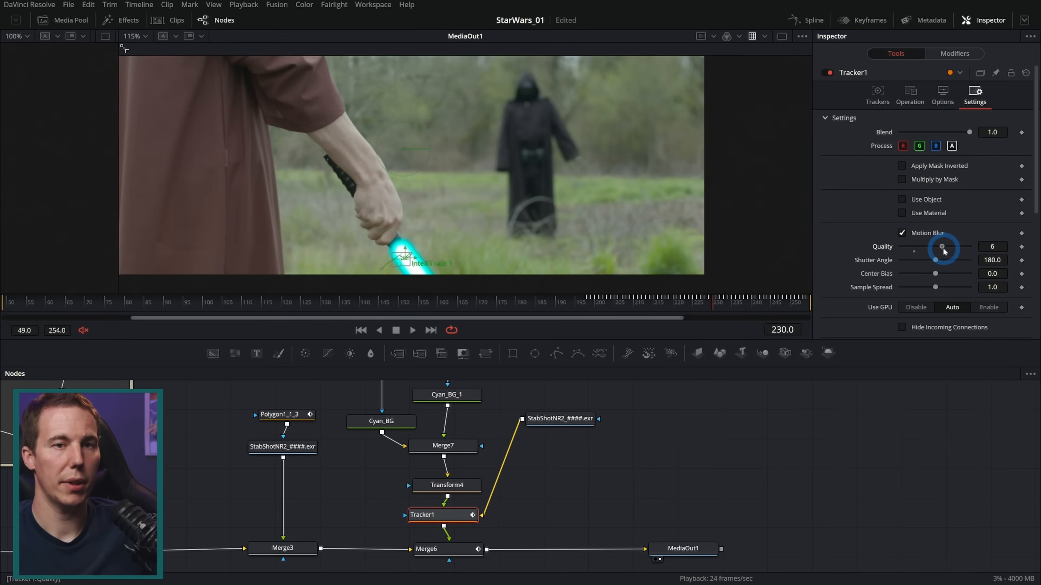
left_click(660, 432)
scroll(421, 262, "up", 3)
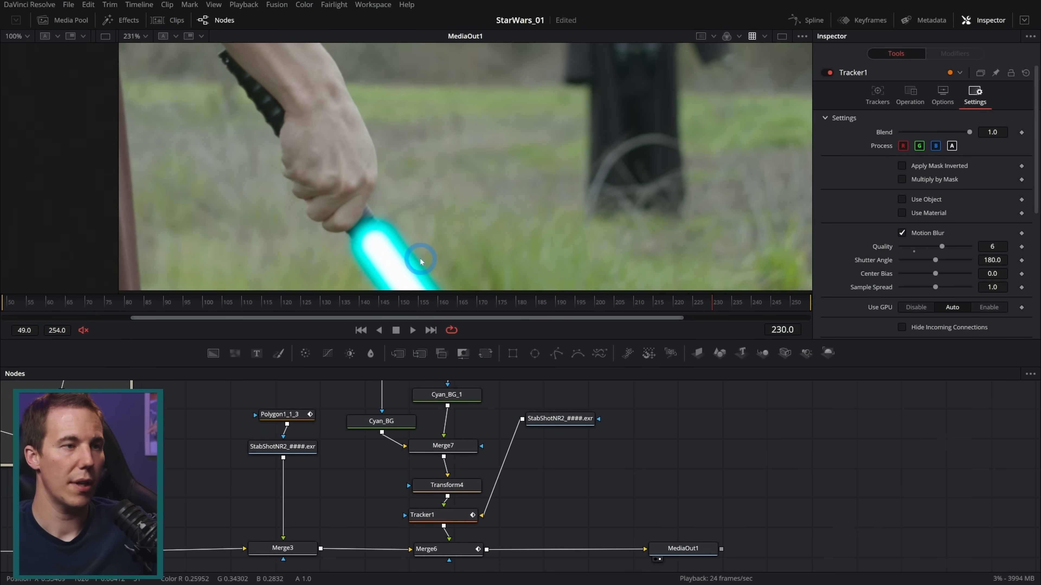
left_click_drag(435, 242, 447, 224)
key("space")
key("space")
left_click_drag(717, 292, 752, 308)
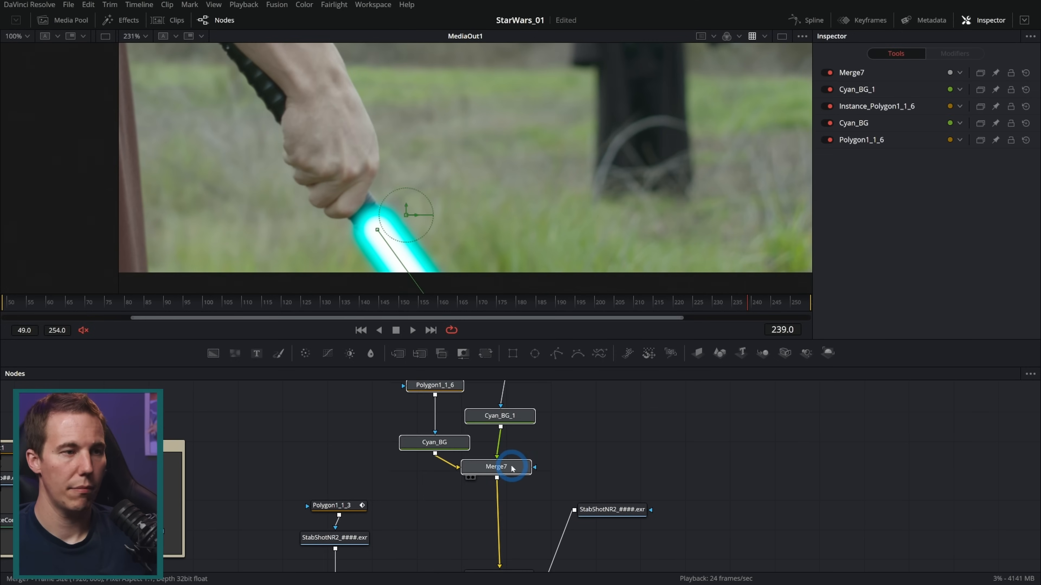
Insert a Brightness/Contrast node between Merge7 and Transform4 and enable Pre-Divide / Post-Multiply on it
left_click(543, 500)
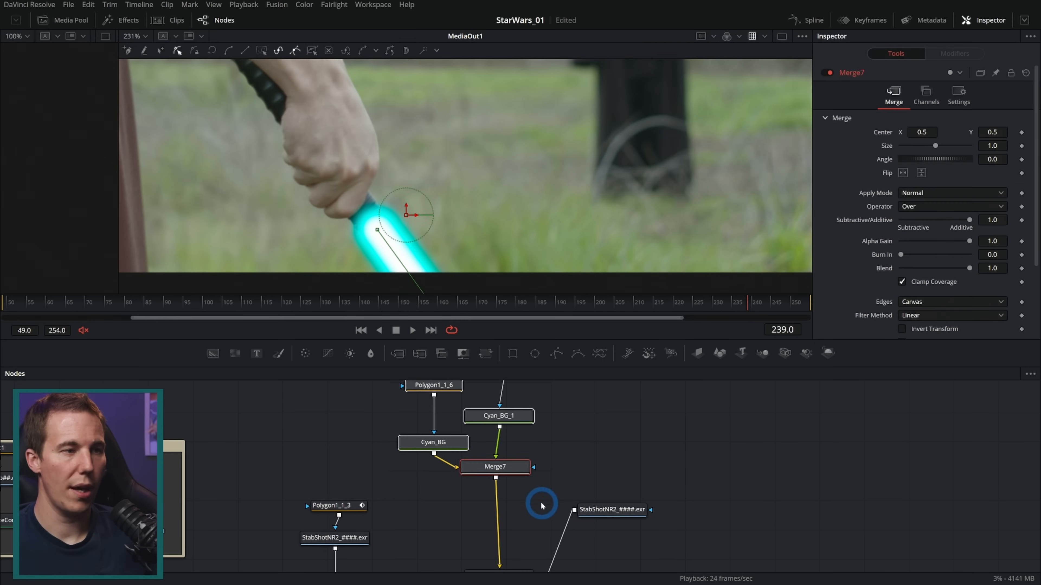
left_click_drag(350, 355, 508, 522)
left_click(931, 161)
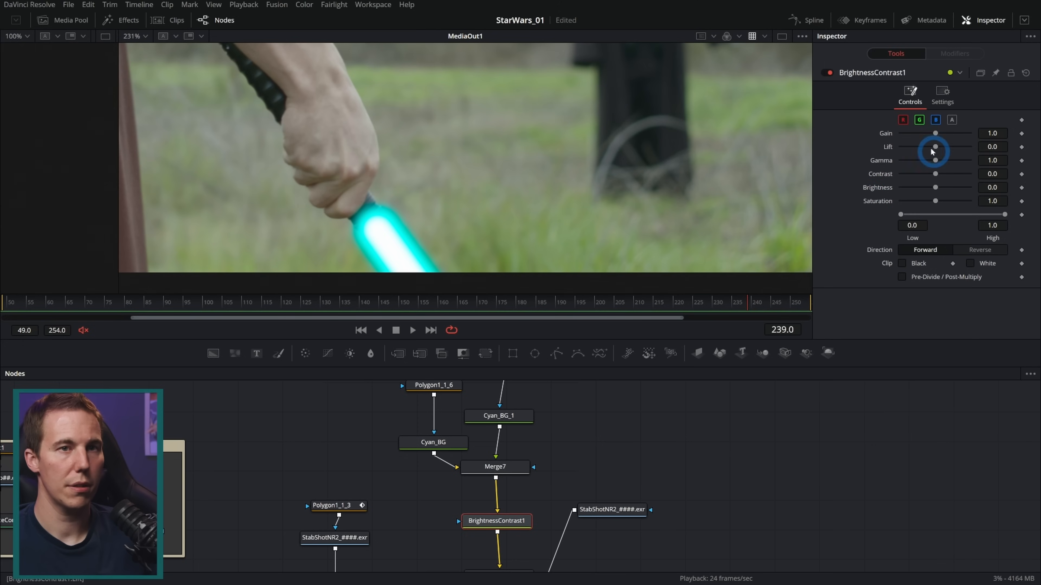
left_click_drag(936, 134, 934, 146)
double_click(889, 135)
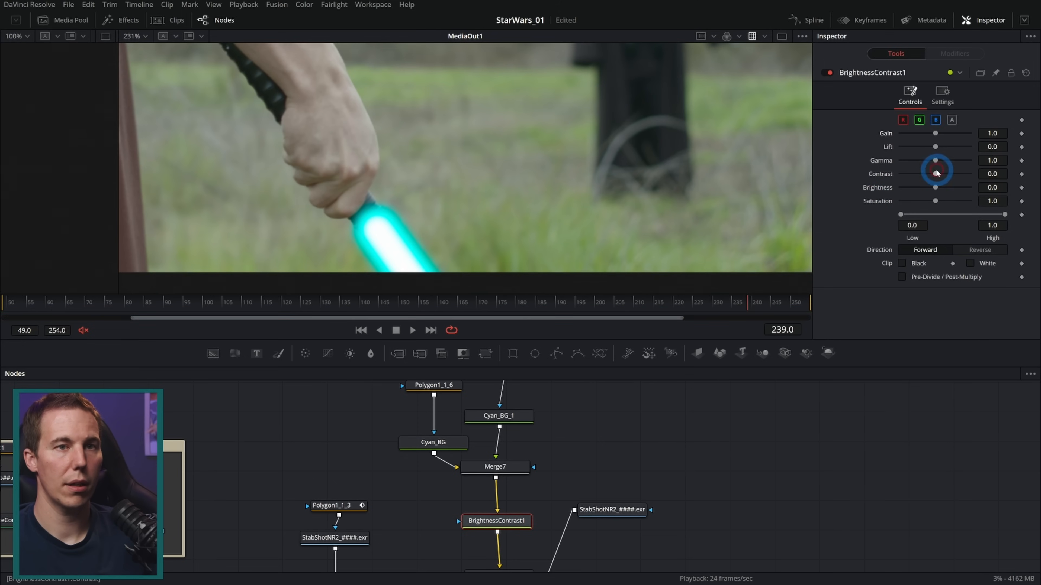
left_click(908, 283)
left_click(940, 216)
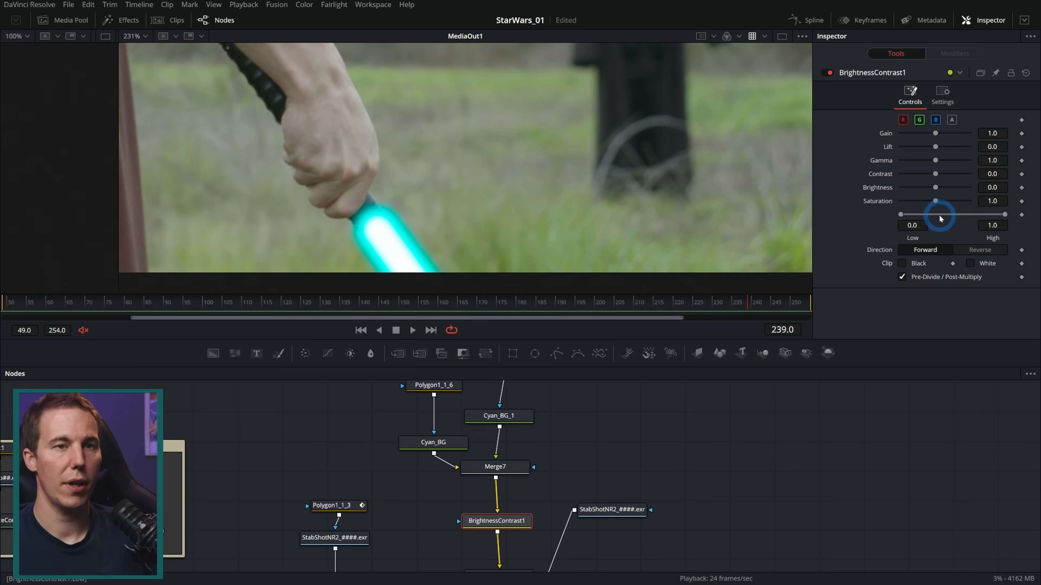
Drive the brightness of BrightnessContrast1 with a Shake modifier and play back the blade's flicker
left_click_drag(934, 188, 940, 188)
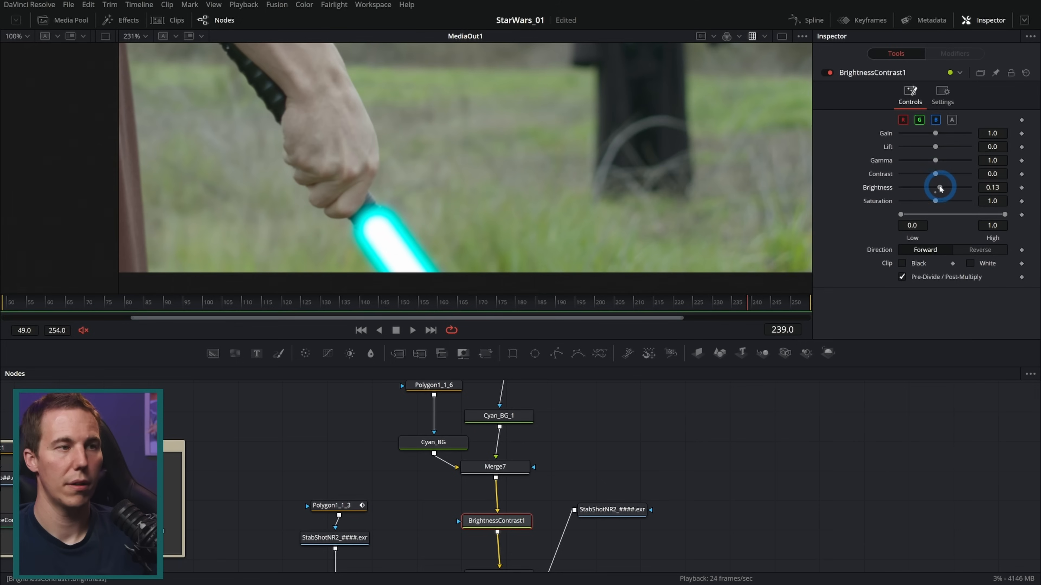
double_click(901, 189)
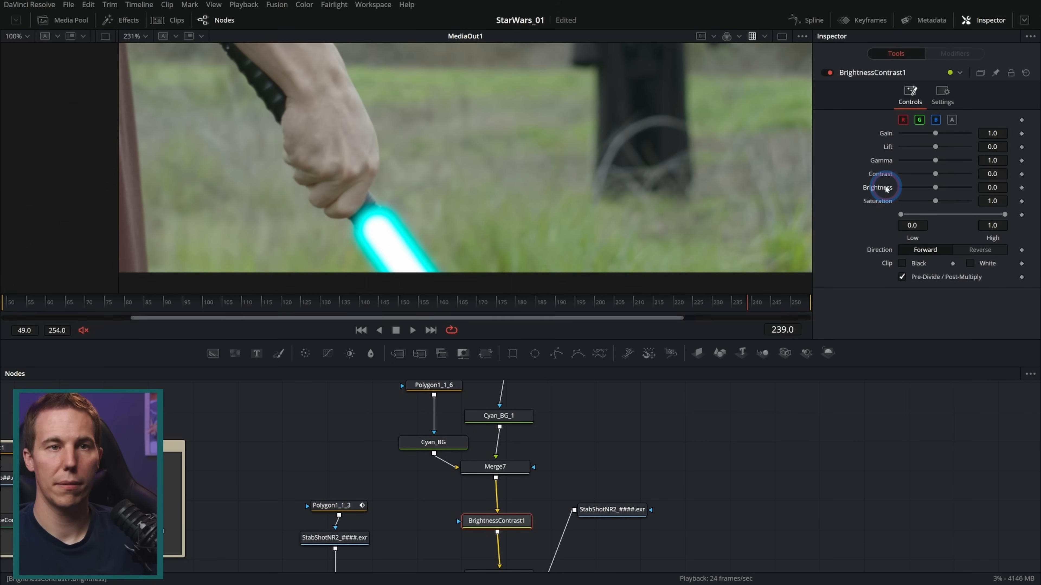
right_click(877, 189)
left_click(917, 233)
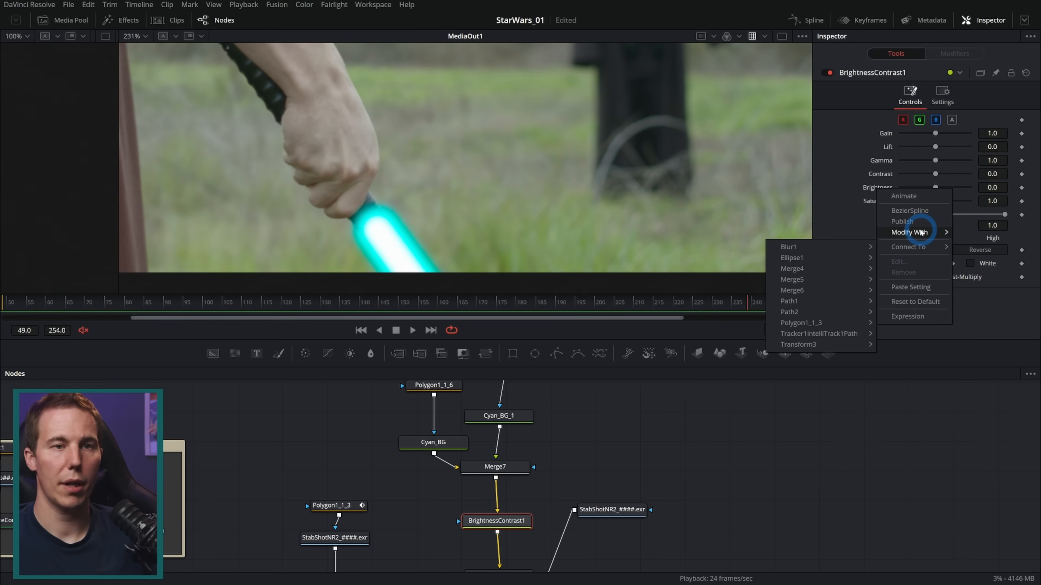
left_click(825, 405)
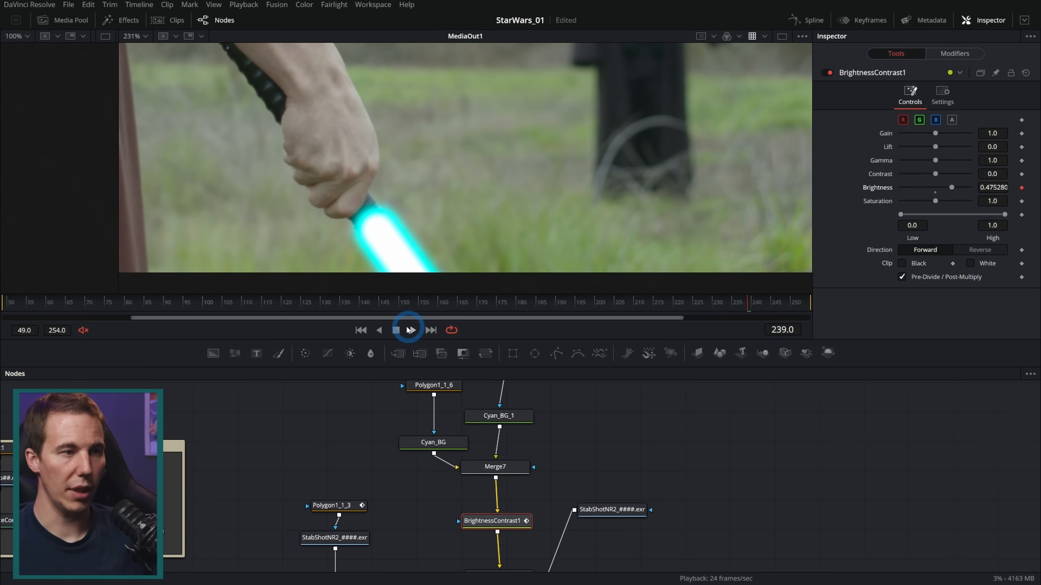
left_click(411, 330)
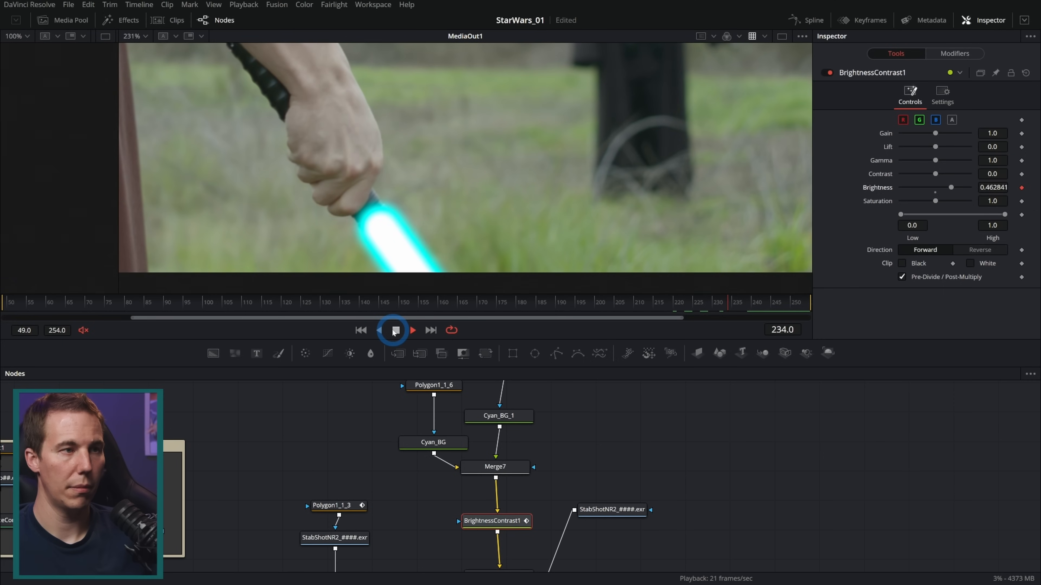
mouse_move(755, 302)
left_mouse_down()
mouse_move(708, 302)
mouse_move(734, 302)
left_mouse_up()
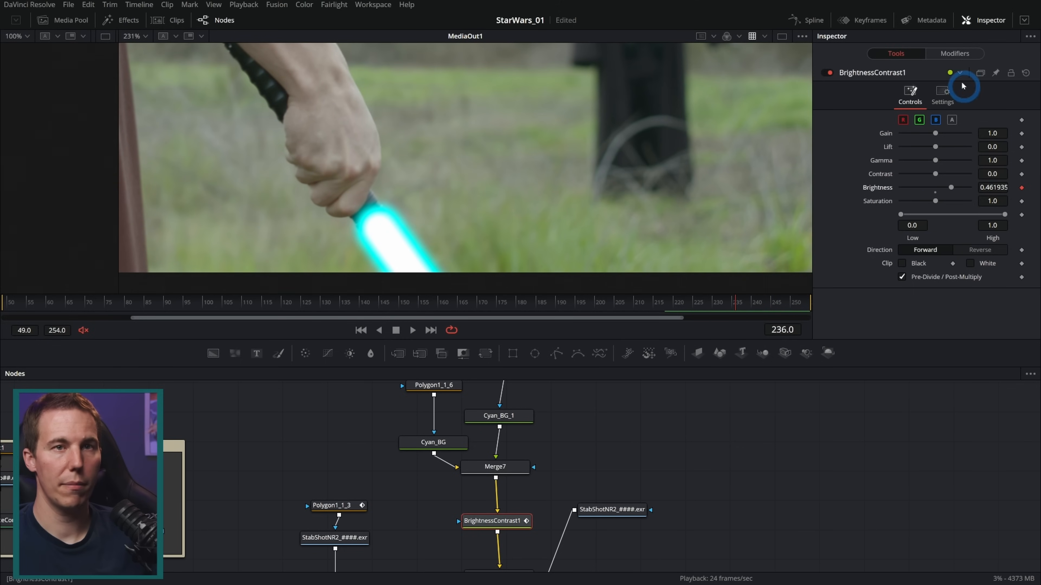
Set the brightness shake's smoothness to 0.59, comparing the flicker speed across frames
left_click(952, 54)
left_click_drag(923, 155, 913, 152)
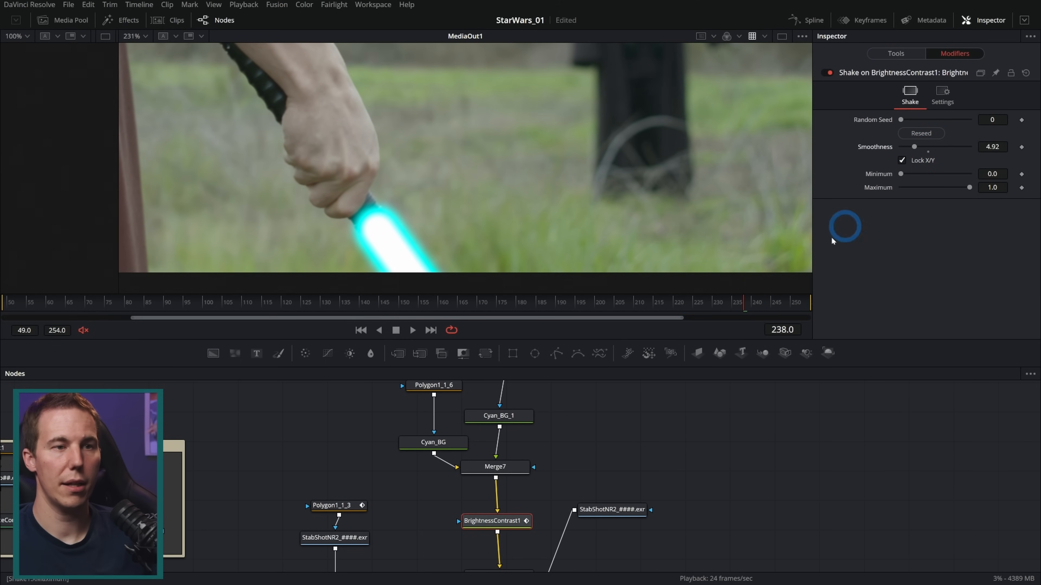
mouse_move(727, 304)
left_mouse_down()
mouse_move(693, 305)
mouse_move(714, 313)
left_mouse_up()
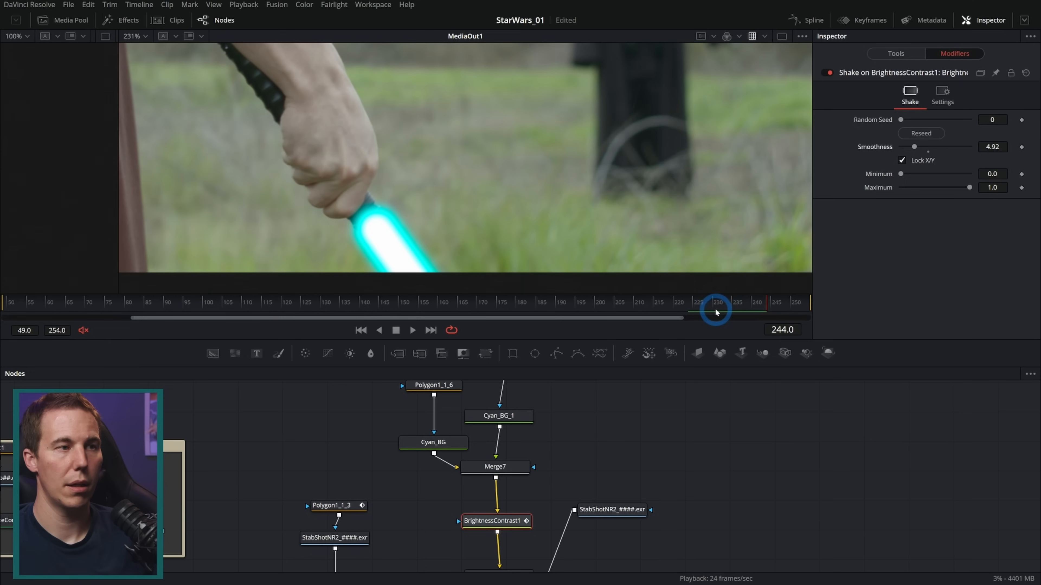
left_click_drag(914, 147, 848, 271)
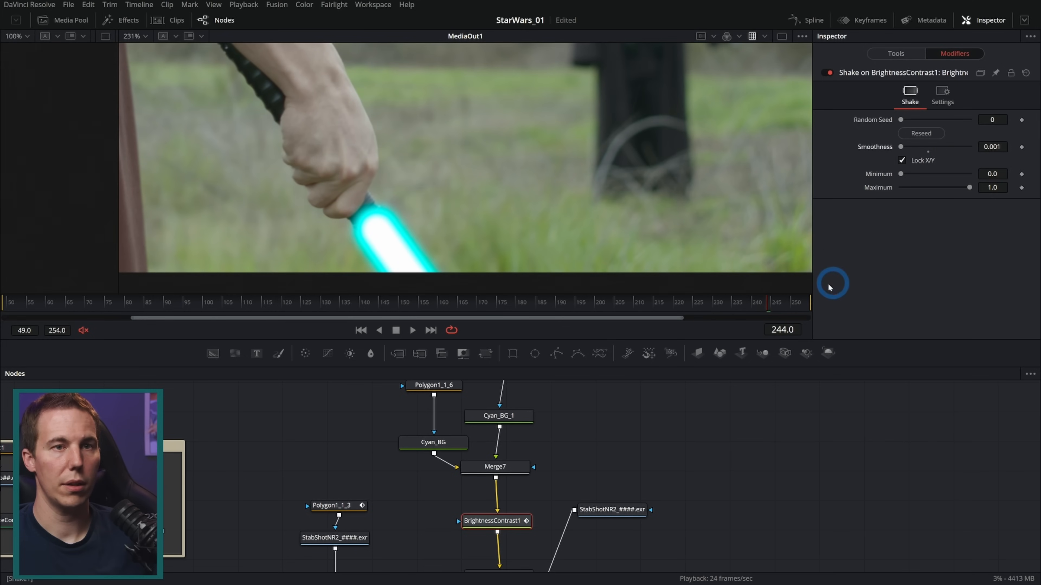
left_click_drag(684, 304, 758, 304)
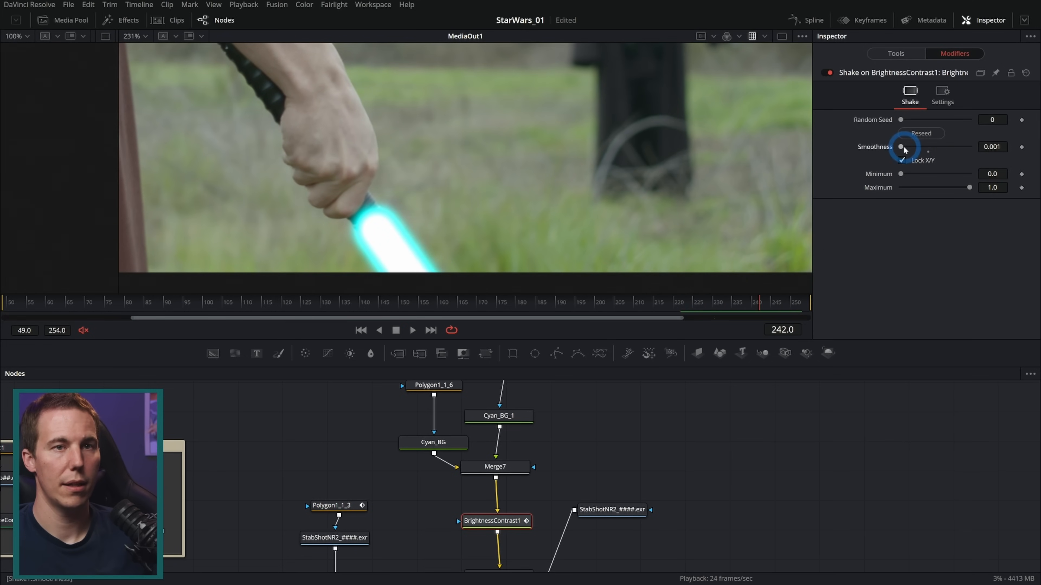
left_click_drag(901, 147, 902, 146)
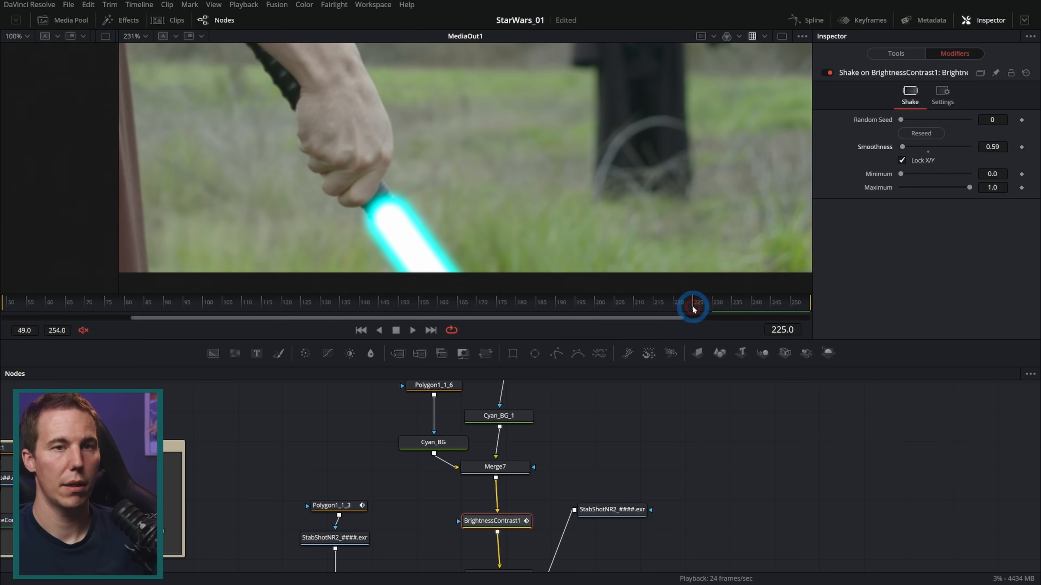
left_click_drag(693, 306, 716, 303)
Reduce the brightness shake's maximum to 0.15 and play back the ignited blade to check the flicker
left_click_drag(969, 188, 918, 190)
key("space")
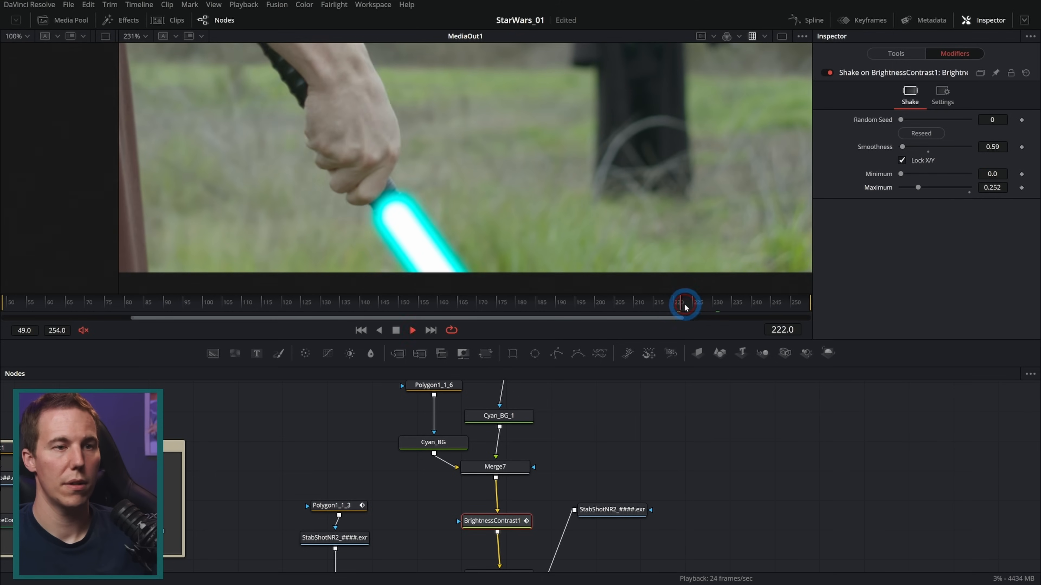
left_click(660, 304)
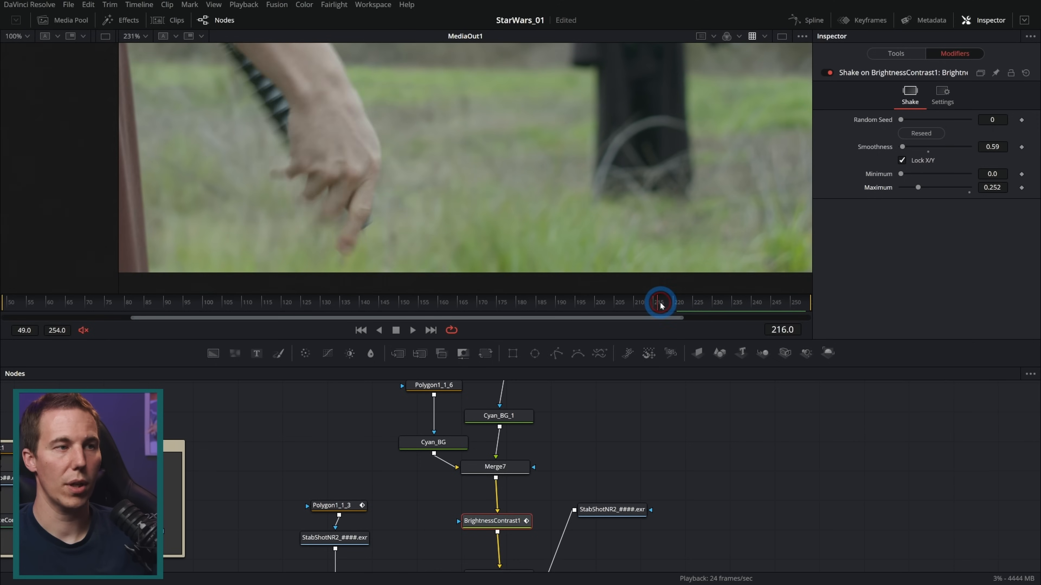
key("space")
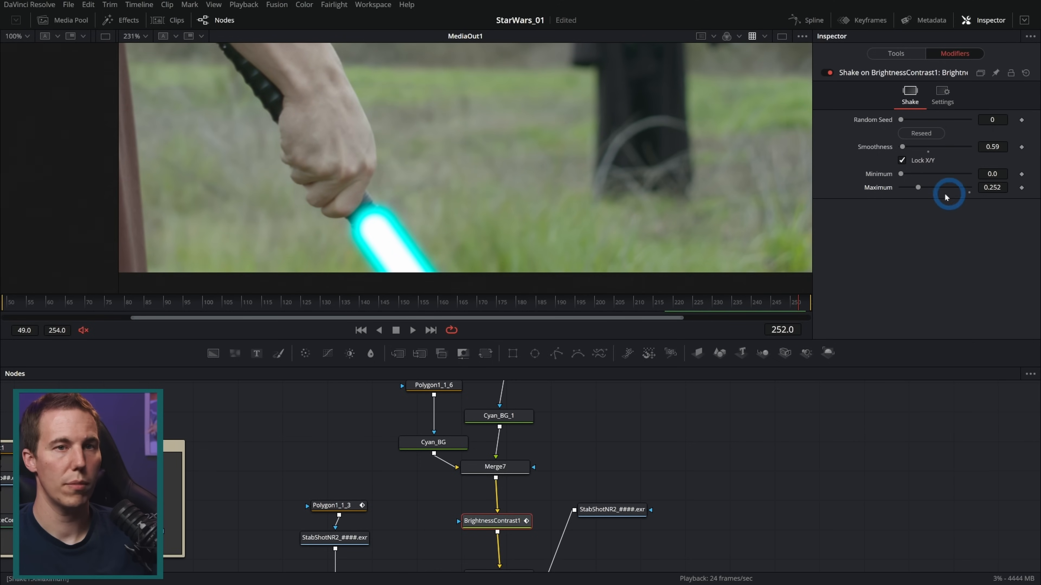
left_click(636, 307)
key("space")
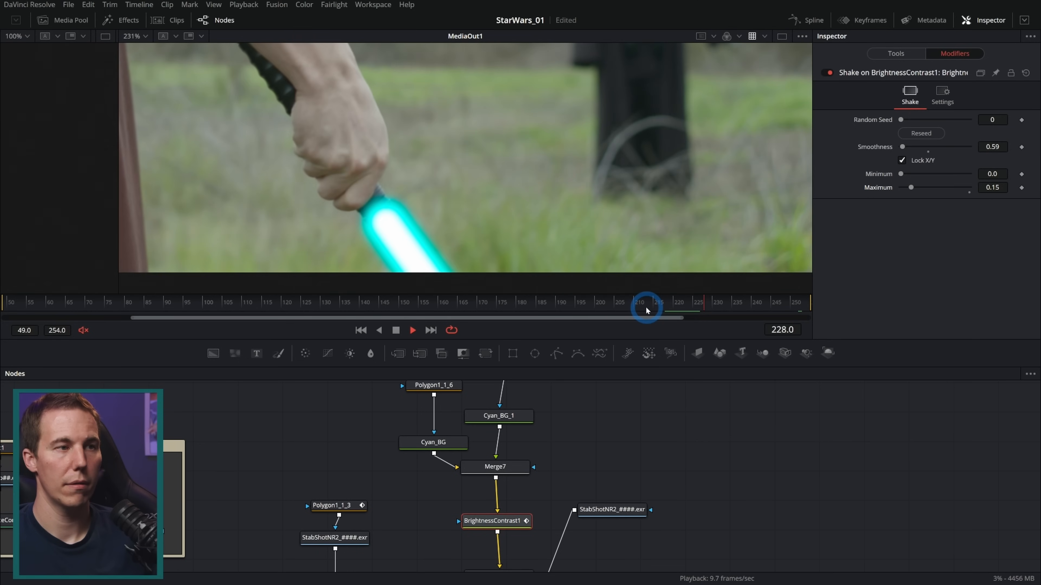
left_click(650, 303)
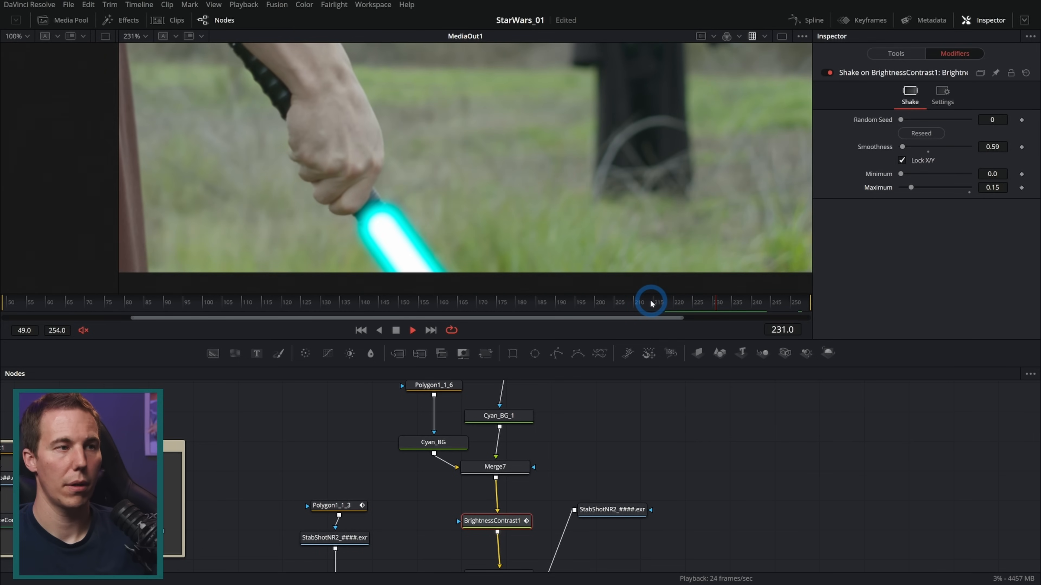
Move the blade nodes up to leave more room above Transform4, and select BrightnessContrast1 alone
left_click_drag(581, 473, 594, 448)
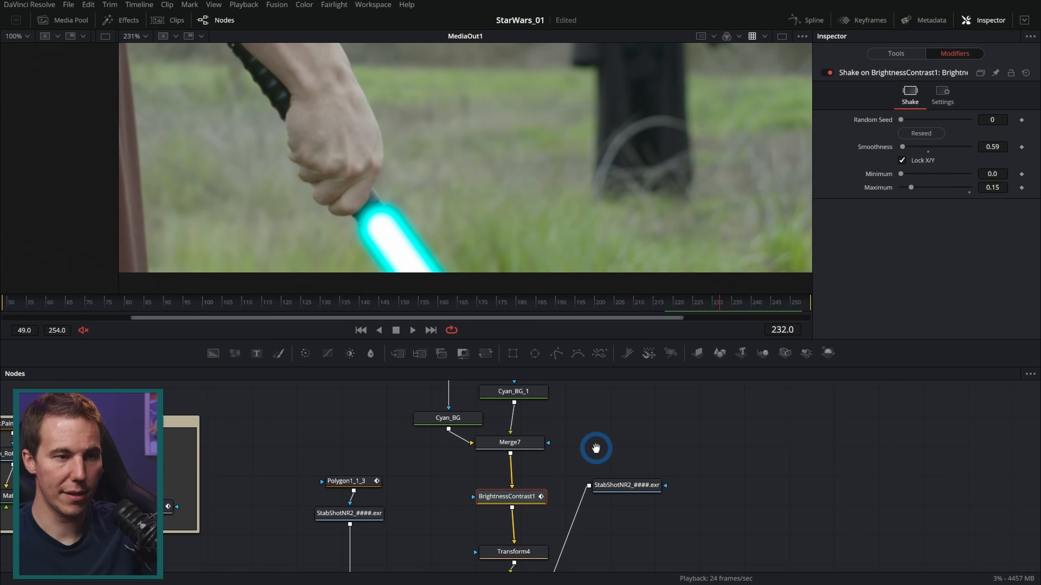
left_click_drag(633, 487, 673, 541)
scroll(608, 533, "down", 3)
left_click_drag(607, 520, 471, 382)
left_click_drag(547, 509, 550, 473)
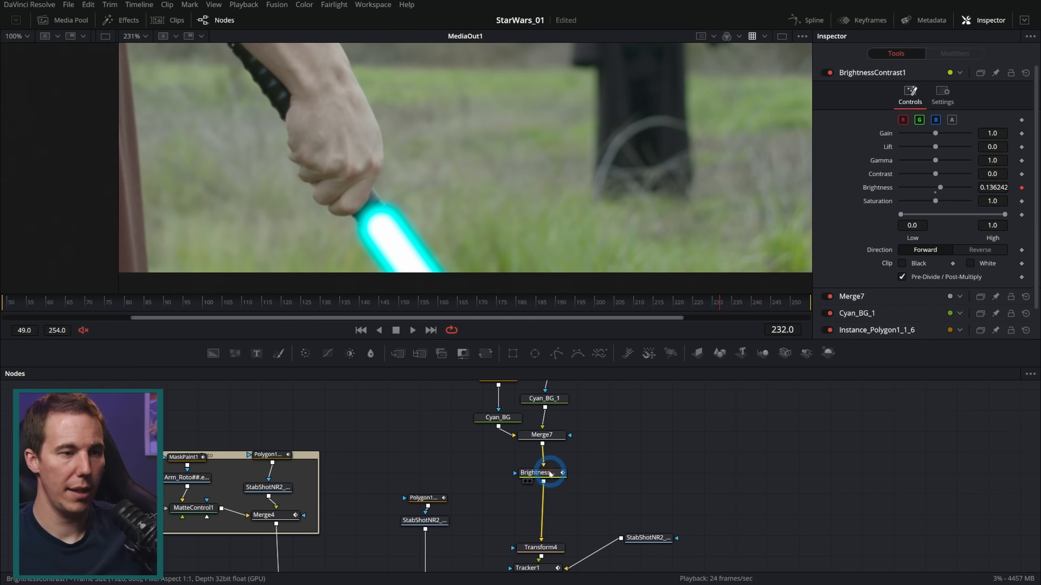
left_click(550, 473)
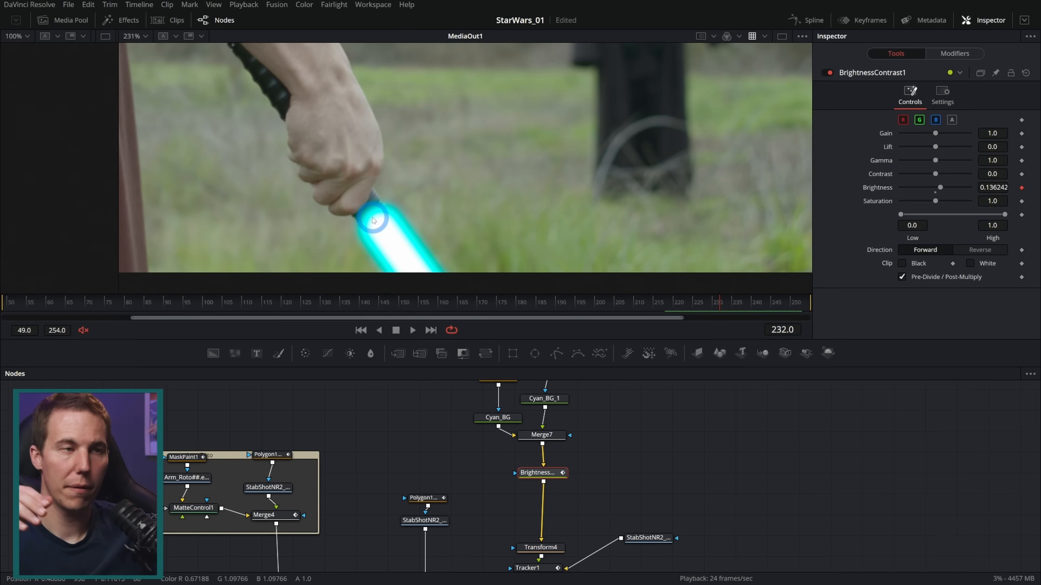
Add a Displace node after BrightnessContrast1 in the blade's node chain
key("shift+space")
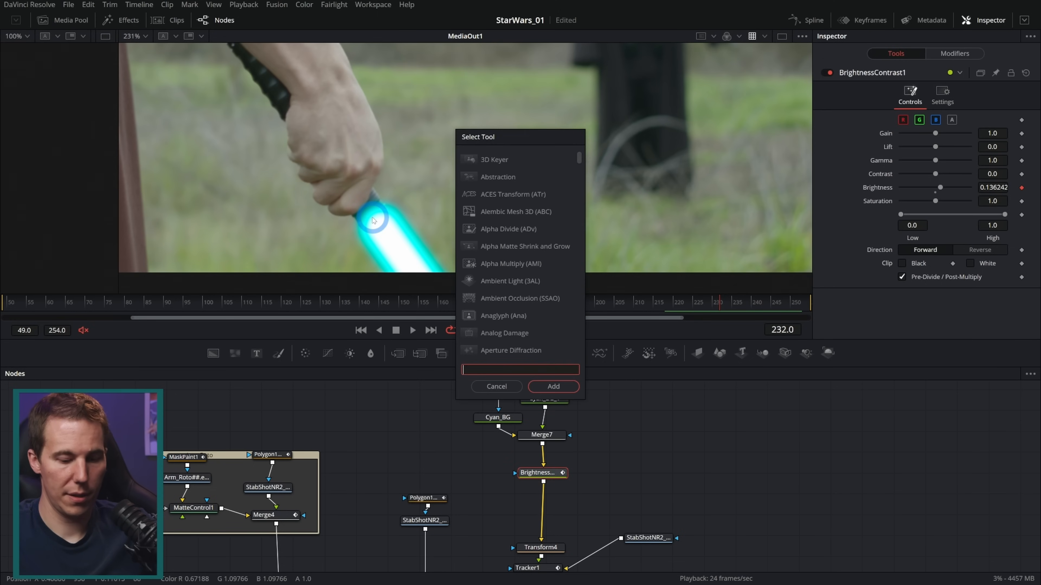
type("displace")
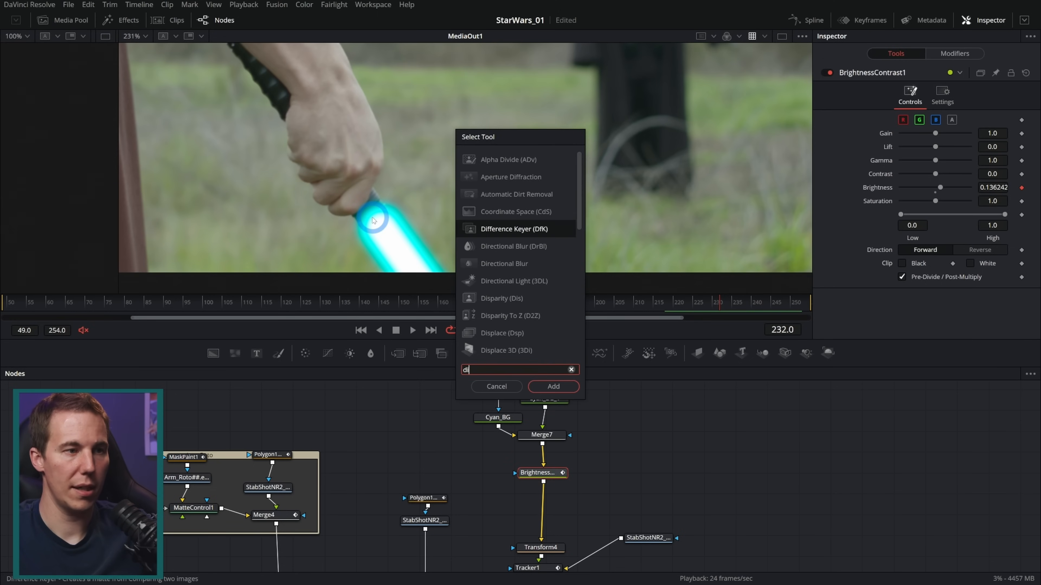
key("Return")
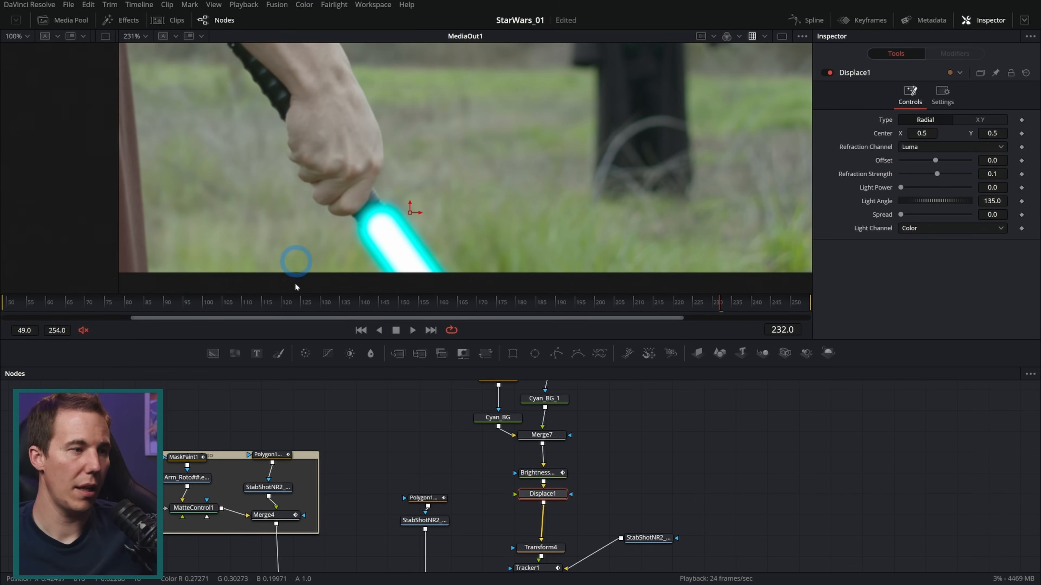
Add a Fast Noise node beside Displace1 and connect it as the displacement source
left_click_drag(235, 353, 607, 497)
scroll(600, 509, "up", 3)
left_click_drag(665, 484, 486, 479)
left_click_drag(615, 478, 607, 473)
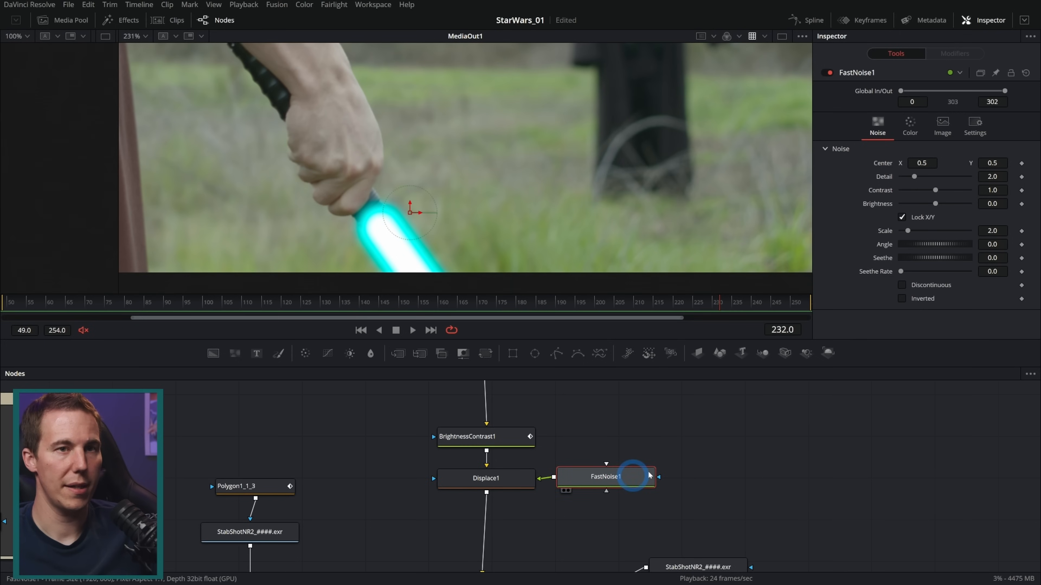
View FastNoise1 beside the final output and set its noise detail to 10 and scale to 19.06
key("1")
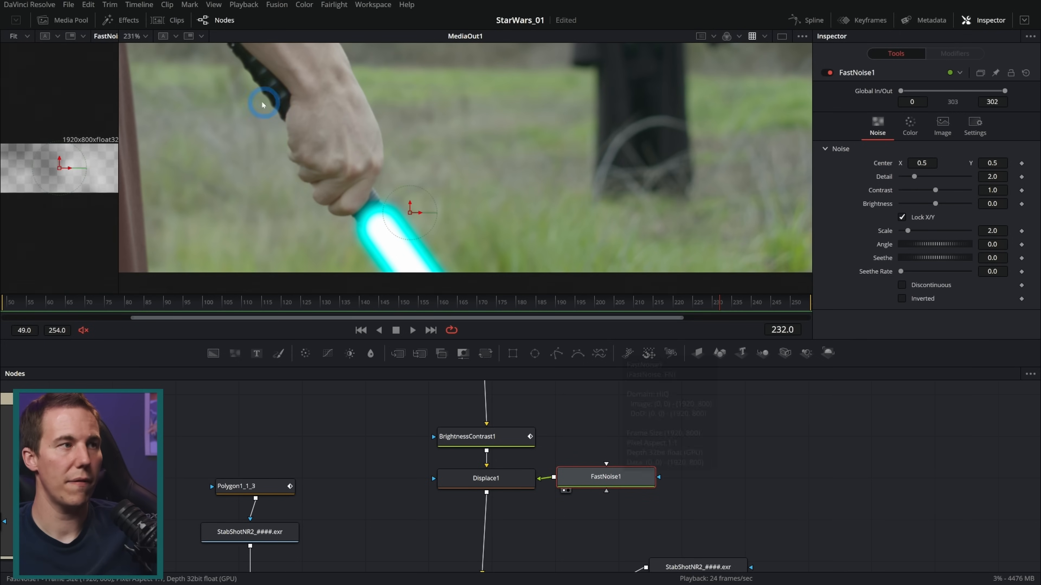
left_click_drag(117, 100, 501, 128)
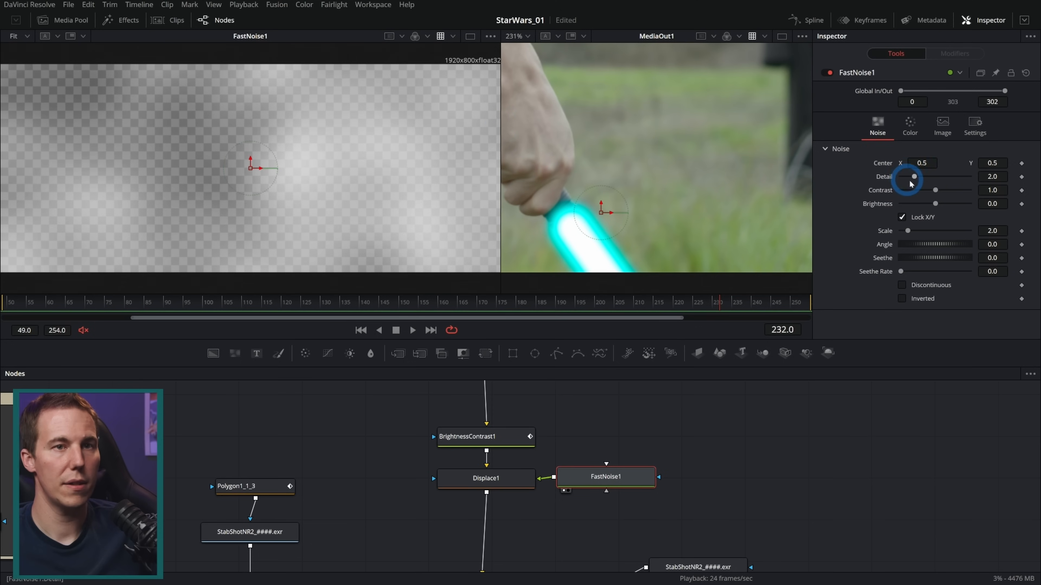
left_click_drag(914, 177, 977, 220)
left_click_drag(906, 231, 966, 231)
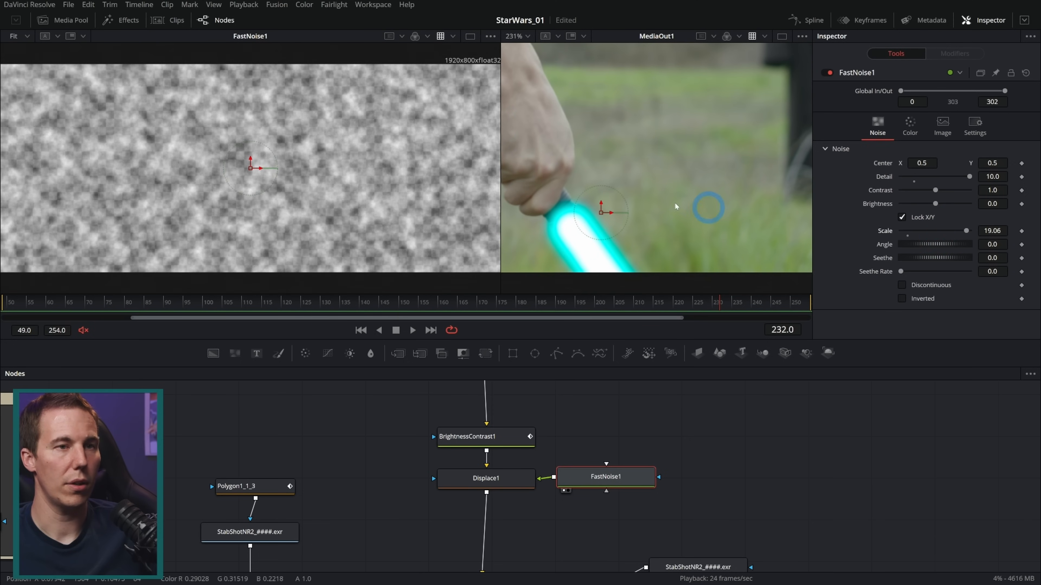
left_click_drag(501, 156, 378, 172)
Set Displace1's offset to -0.5 and refraction strength to 0.63, inspecting the blade's edges across frames
left_click(509, 479)
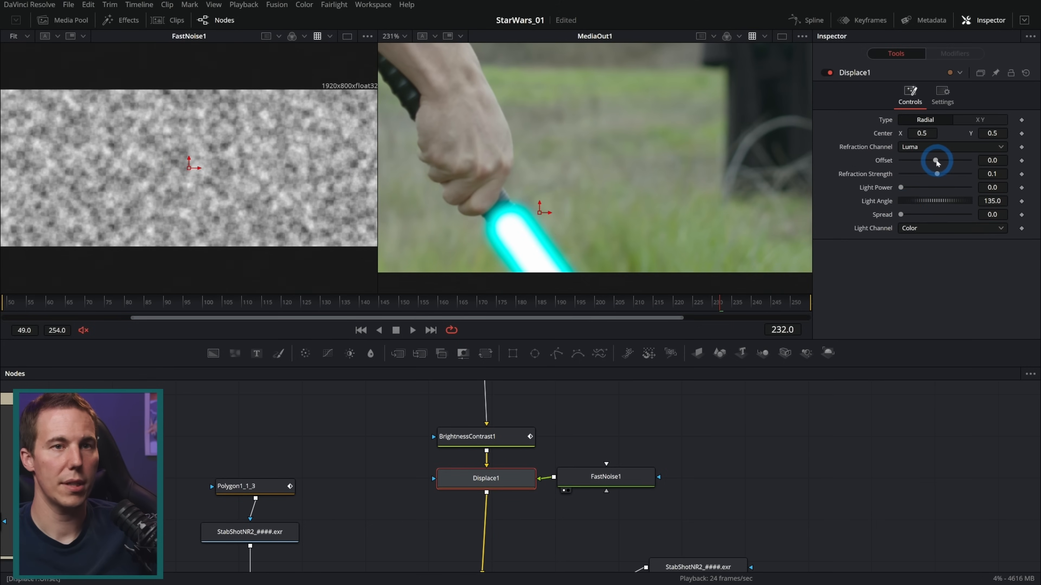
left_click_drag(935, 162, 816, 174)
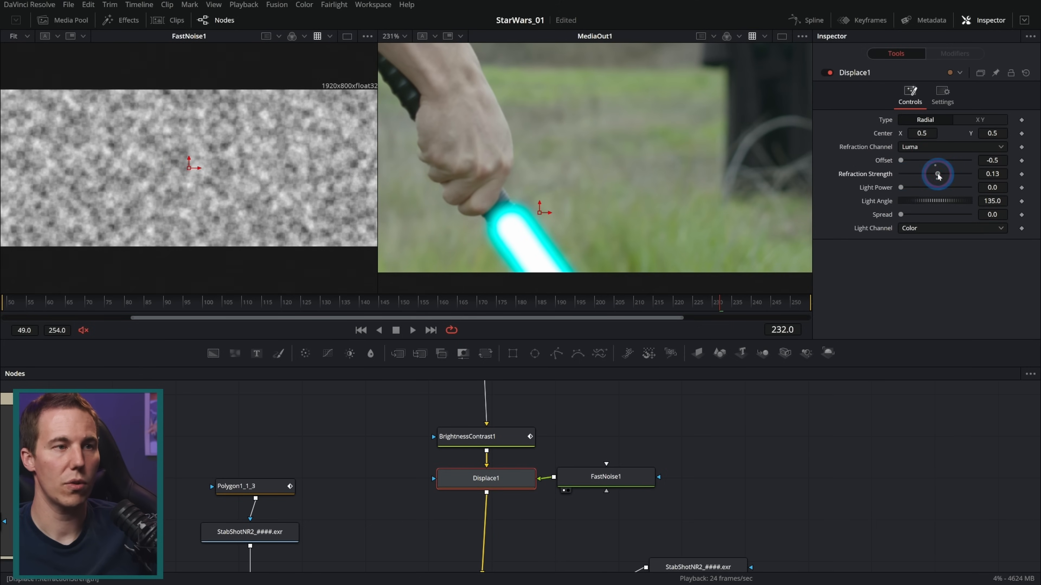
left_click_drag(944, 176, 954, 176)
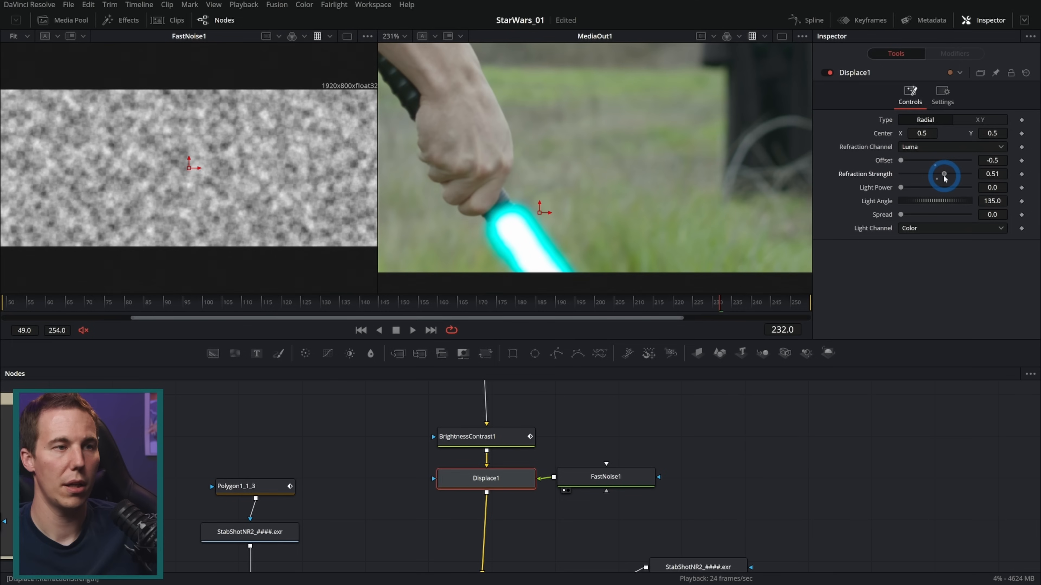
scroll(545, 238, "up", 1)
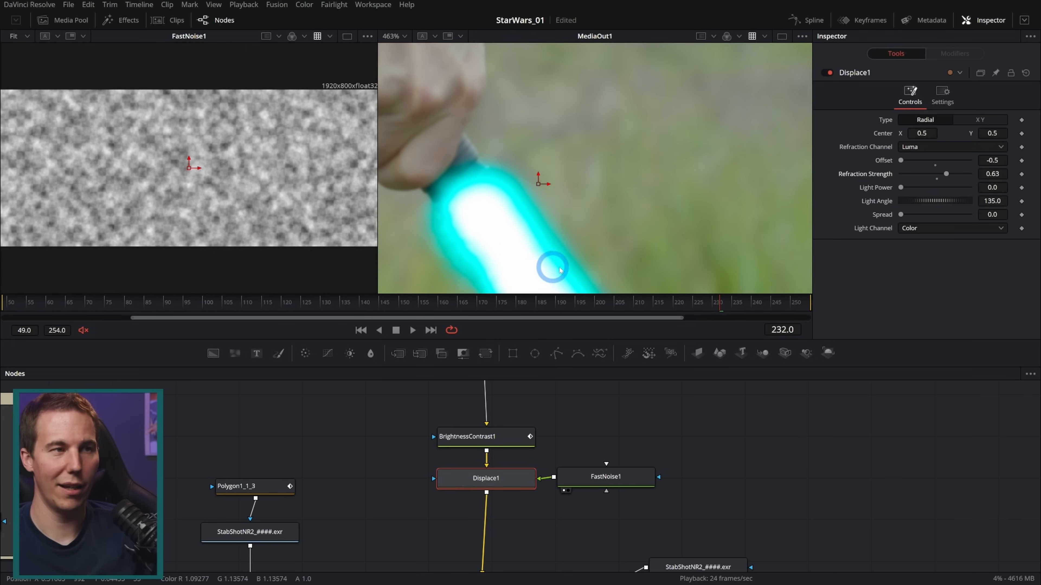
mouse_move(725, 305)
left_mouse_down()
mouse_move(748, 305)
mouse_move(736, 303)
left_mouse_up()
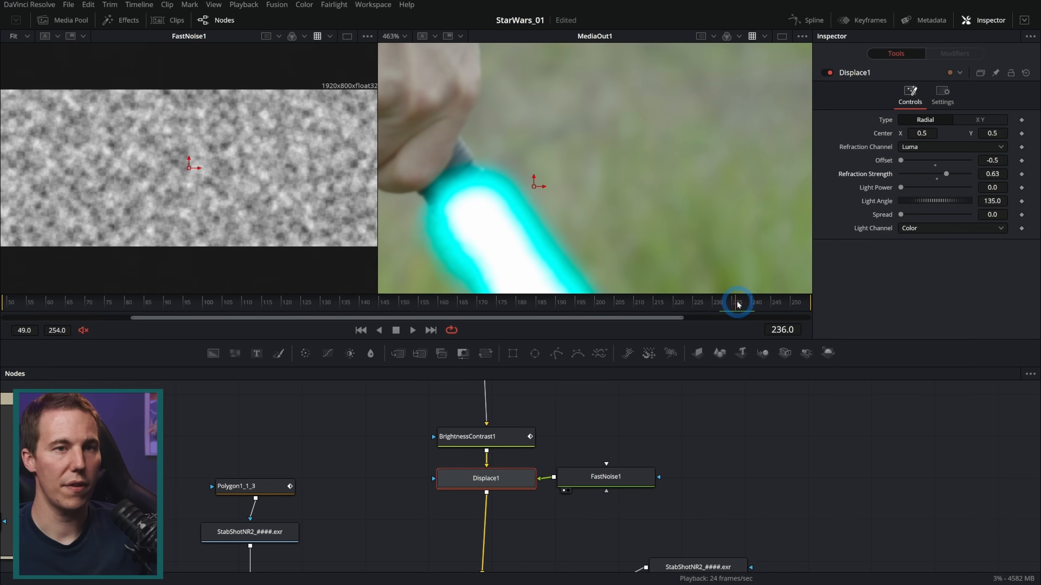
Animate FastNoise1 with a seethe rate of 0.496 and play back the moving blade edges
left_click(589, 476)
left_click_drag(902, 272, 923, 274)
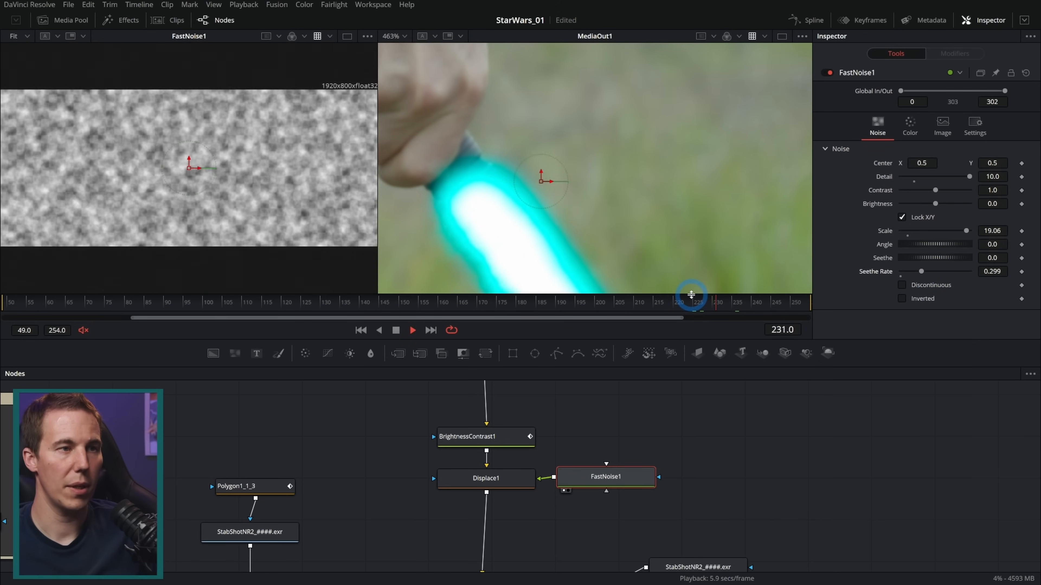
left_click_drag(706, 302, 737, 303)
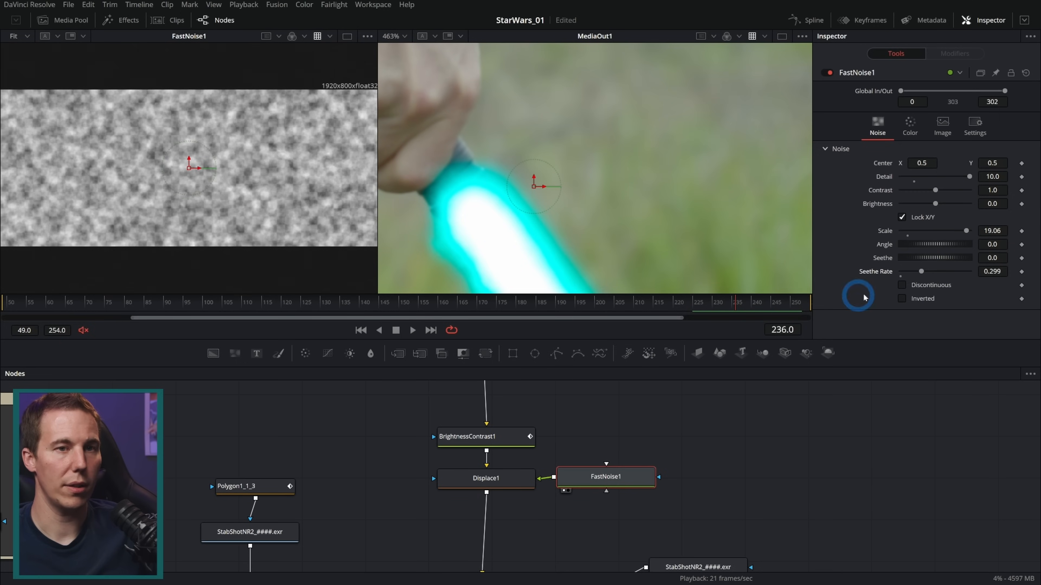
left_click_drag(925, 272, 939, 272)
mouse_move(708, 302)
left_mouse_down()
mouse_move(749, 300)
mouse_move(709, 303)
mouse_move(729, 304)
left_mouse_up()
key("space")
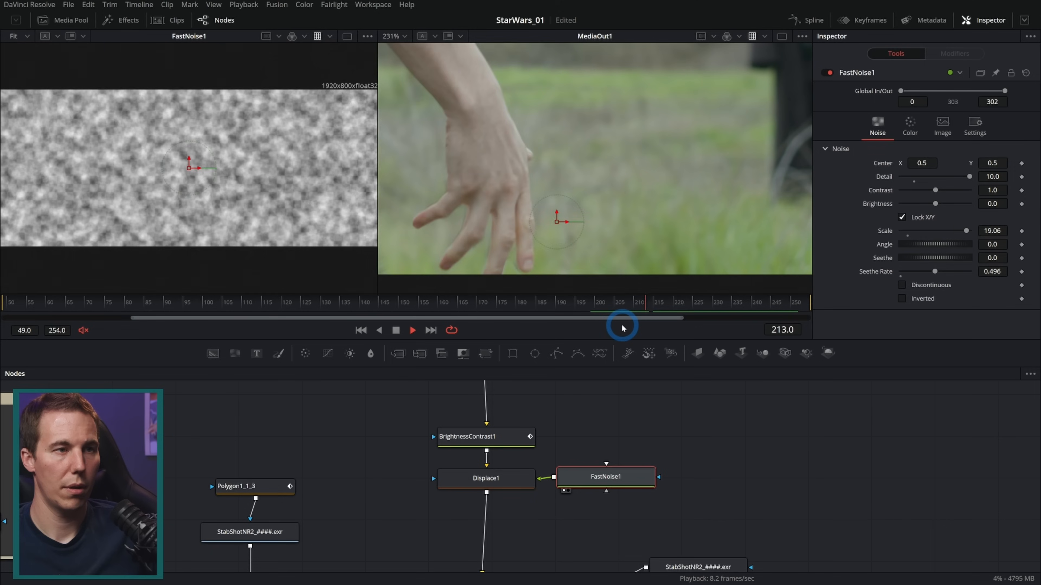
key("space")
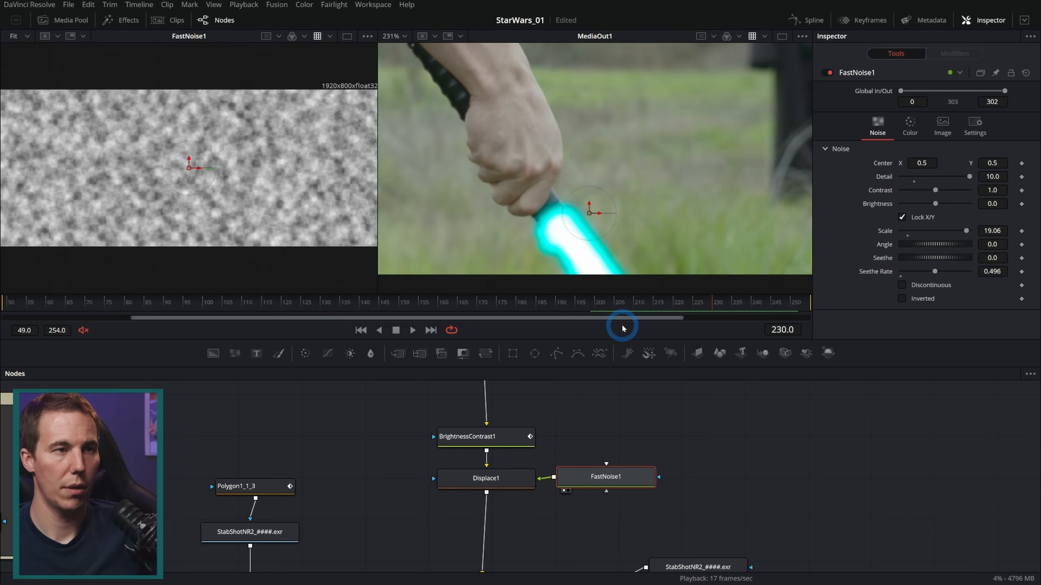
Rename the Cyan_BG_1 background node to White_BG
left_click_drag(596, 415, 587, 503)
left_click_drag(561, 409, 570, 463)
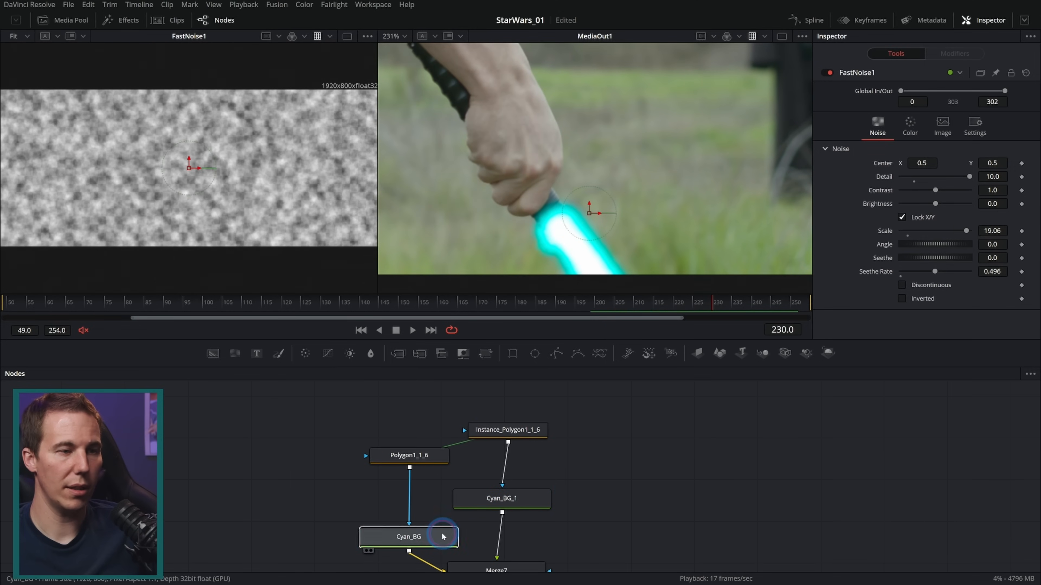
left_click(527, 505)
key("F2")
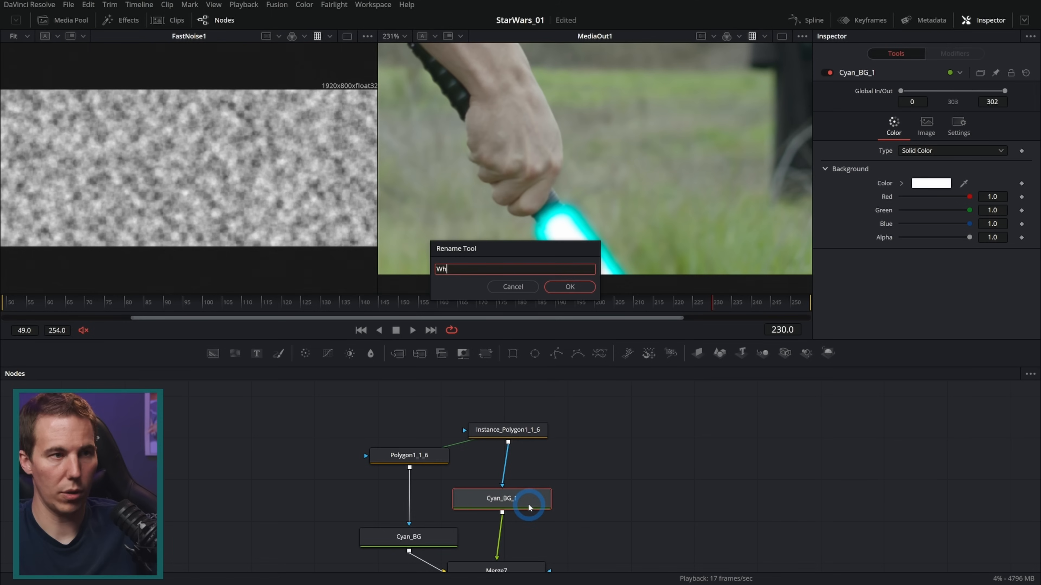
key("Return")
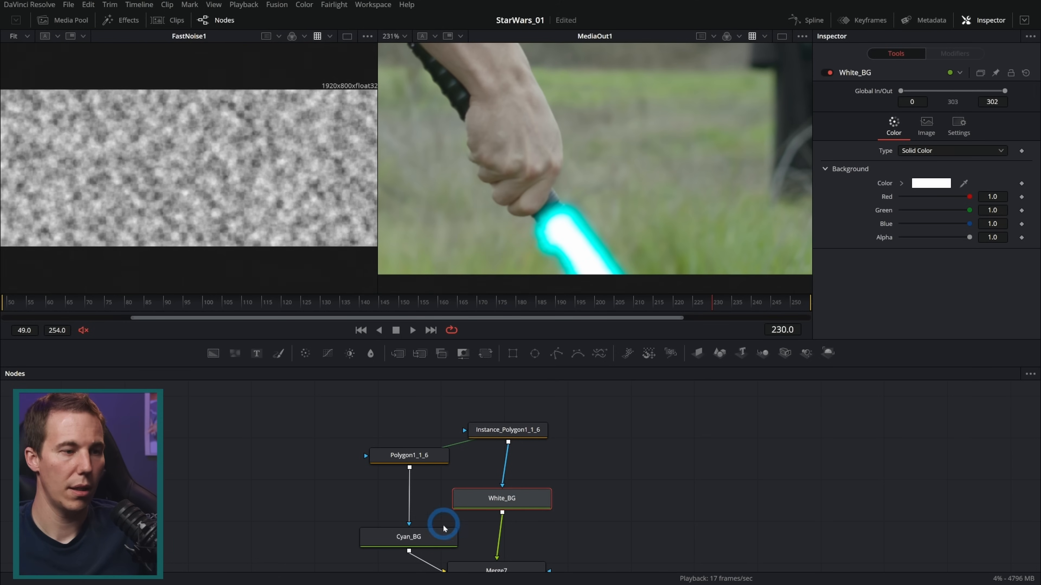
Set Polygon1_1_6's soft edge to 0.0141 and border width to 0.023, checking the cyan glow across frames
left_click(453, 538)
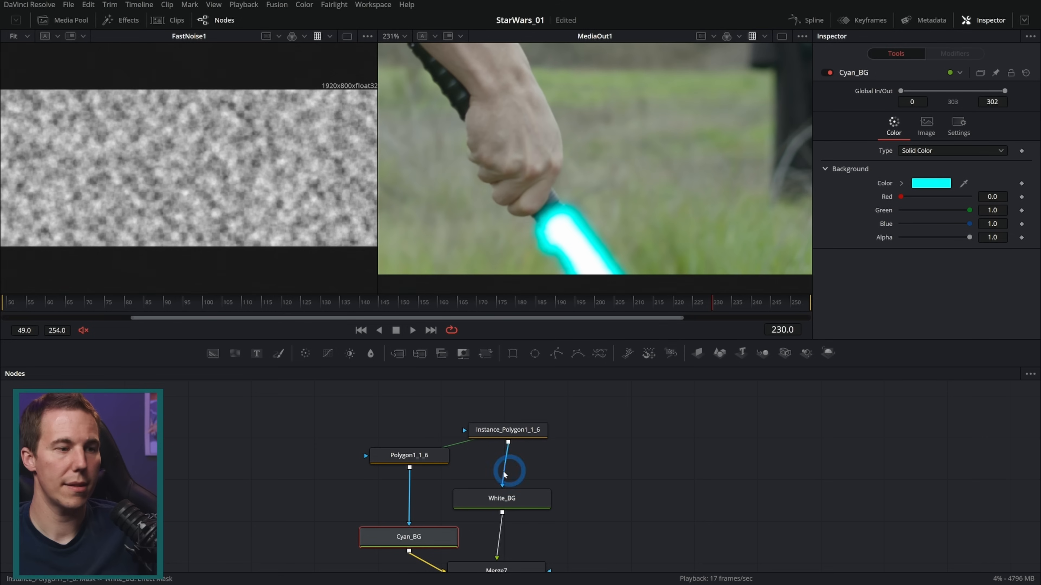
left_click(408, 452)
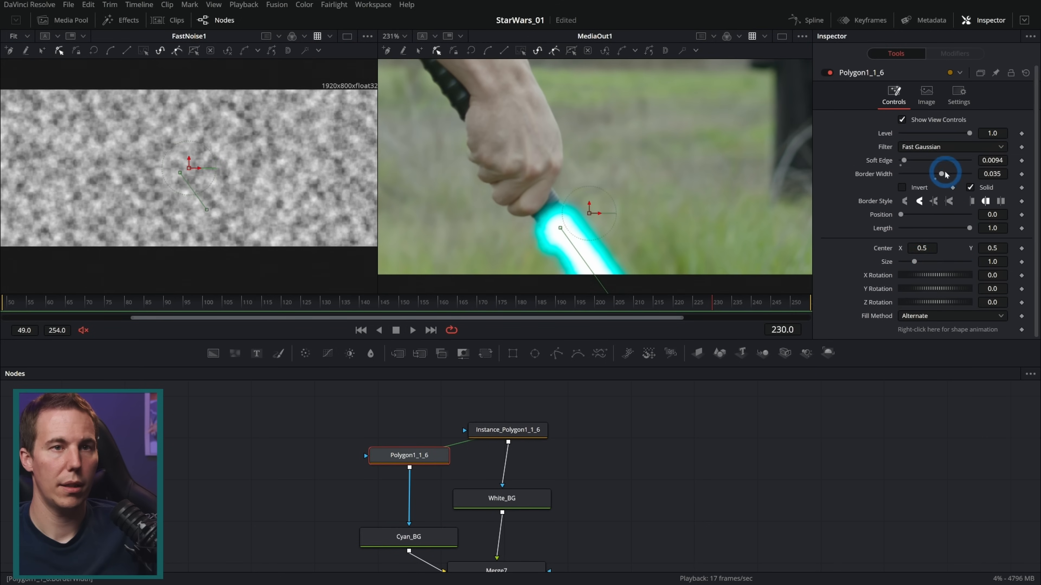
left_click(994, 174)
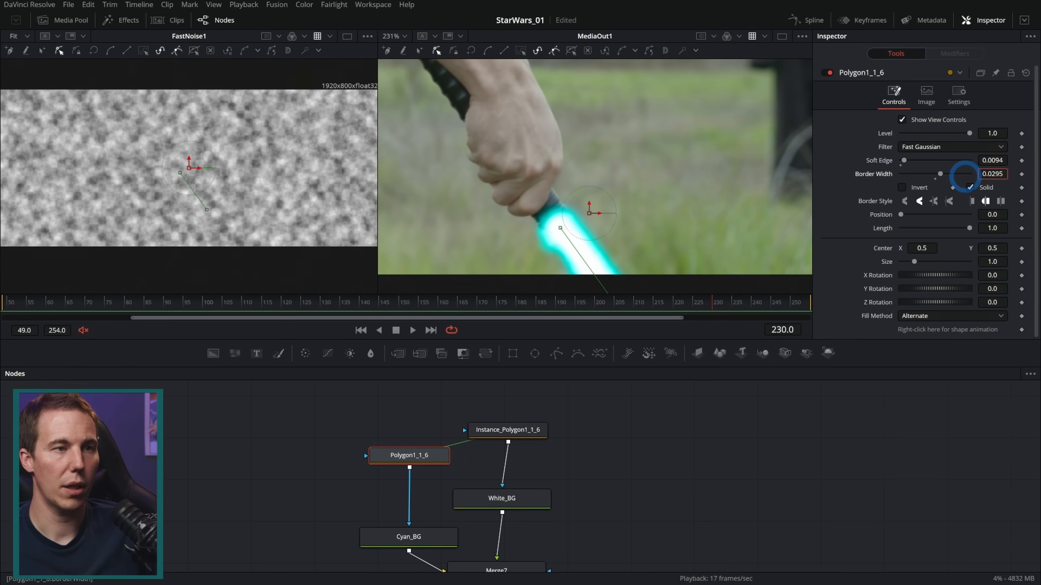
left_click_drag(987, 160, 966, 173)
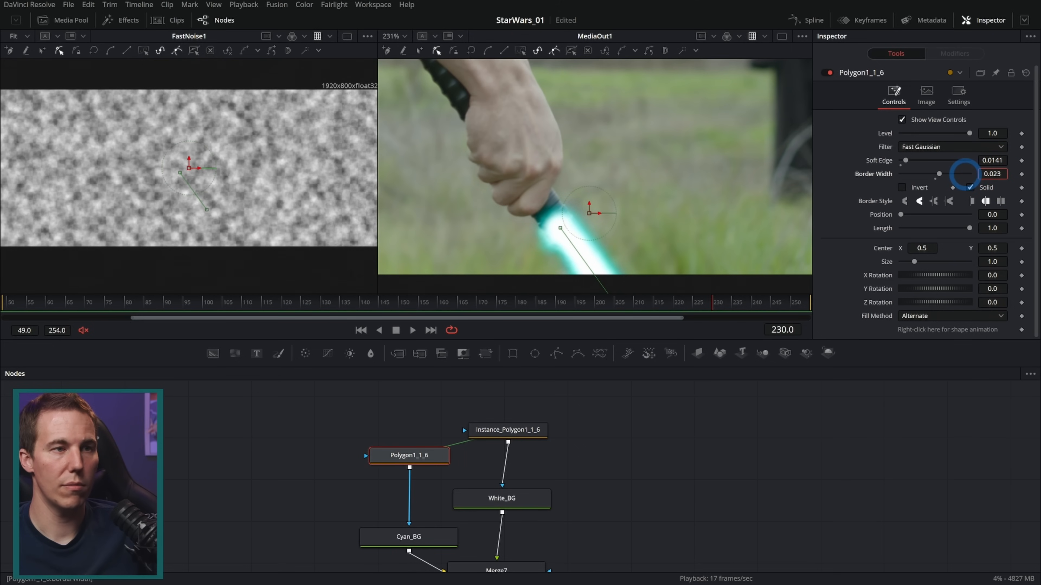
scroll(598, 254, "up", 1)
left_click_drag(627, 310, 736, 304)
Reduce Displace1's refraction strength to 0.48 and play back the blade
left_click_drag(580, 538, 582, 570)
scroll(527, 447, "down", 8)
scroll(527, 447, "right", 3)
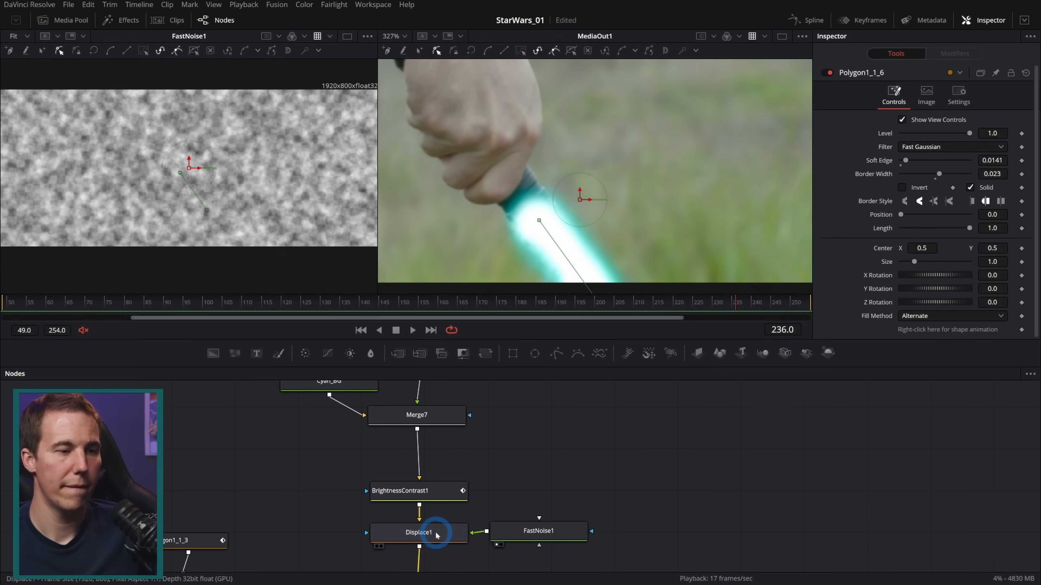
left_click(451, 532)
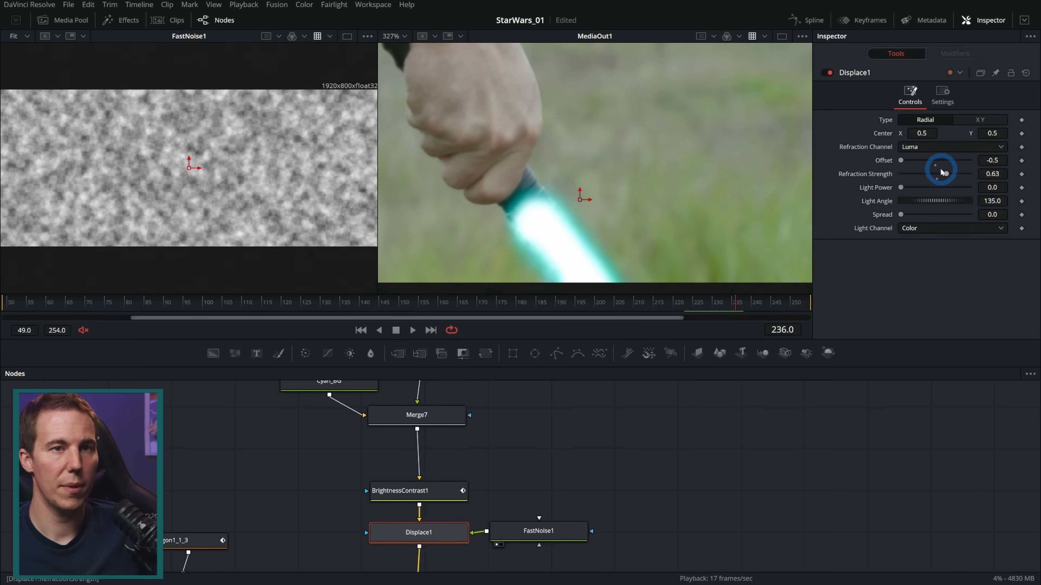
left_click_drag(946, 175, 944, 176)
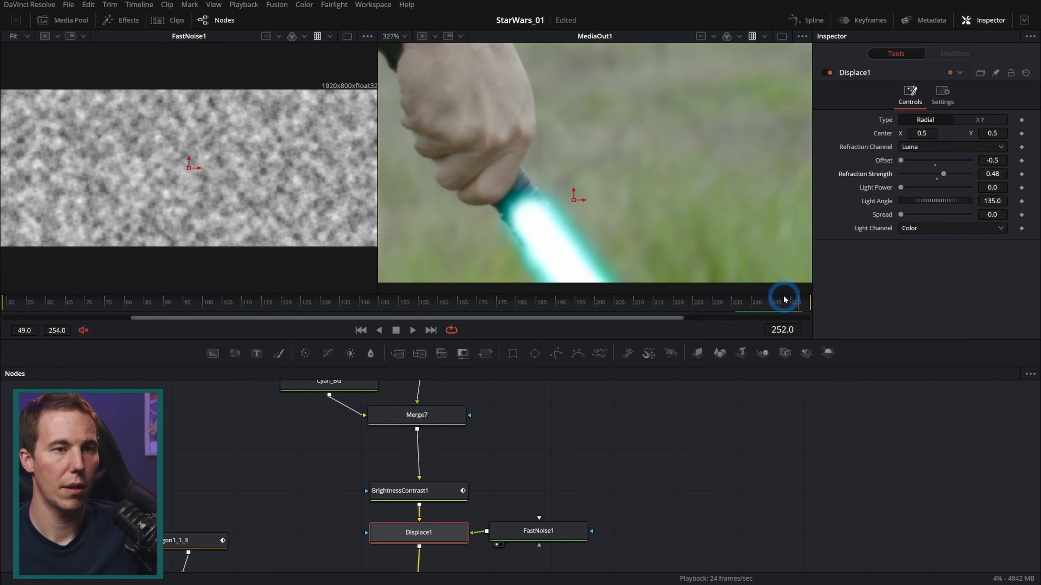
left_click_drag(785, 300, 743, 312)
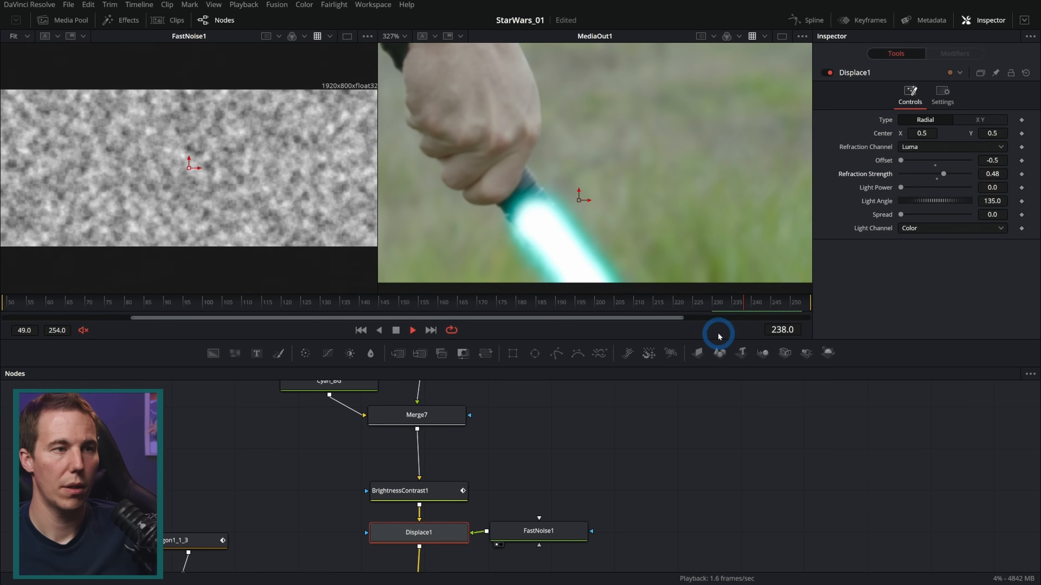
Set FastNoise1's scale to 40 and play back the finer blade distortion
left_click(574, 533)
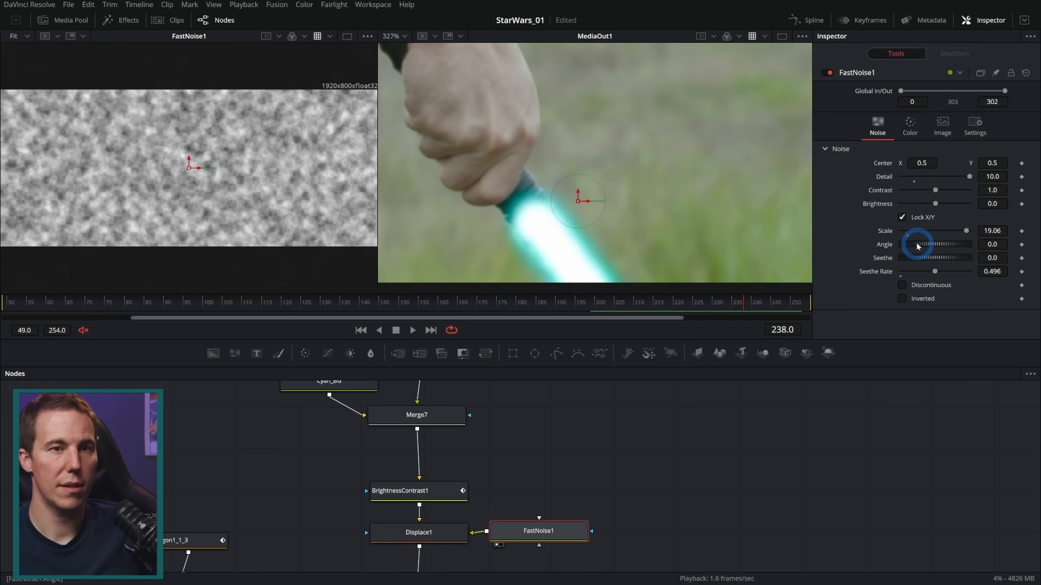
left_click_drag(966, 231, 983, 233)
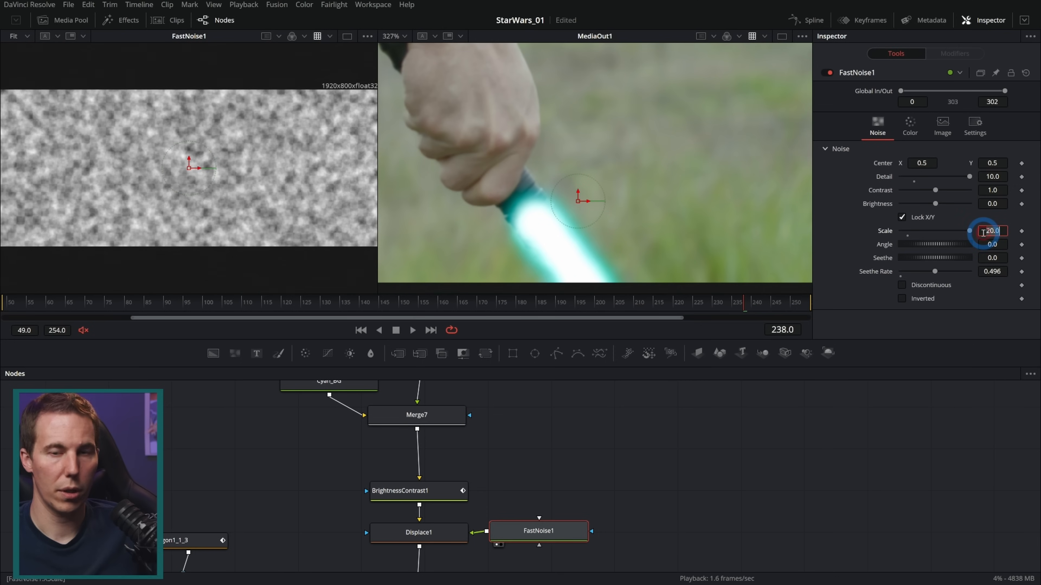
left_click(983, 232)
type("40")
key("Tab")
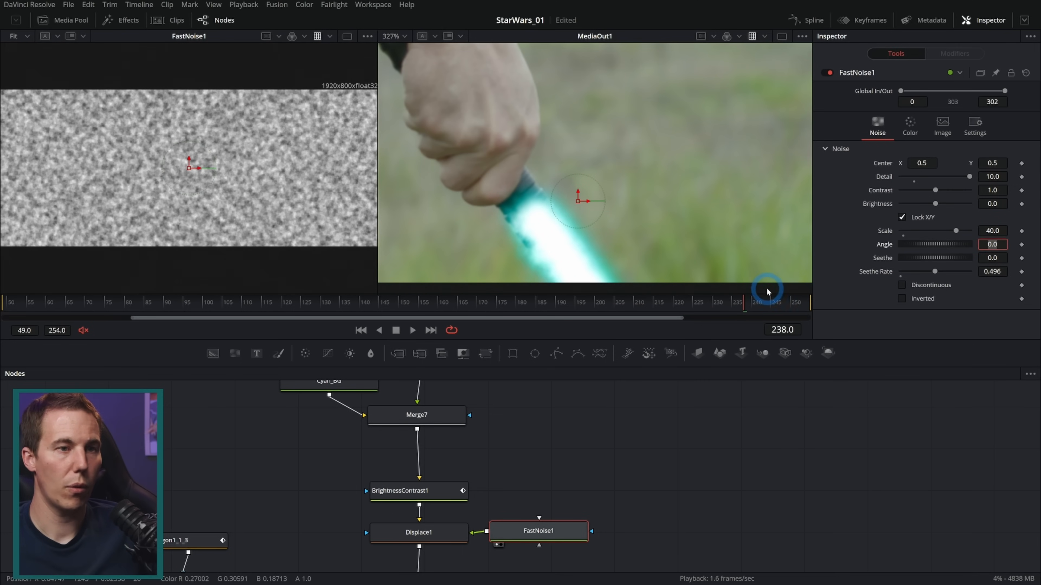
left_click_drag(638, 304, 666, 313)
key("space")
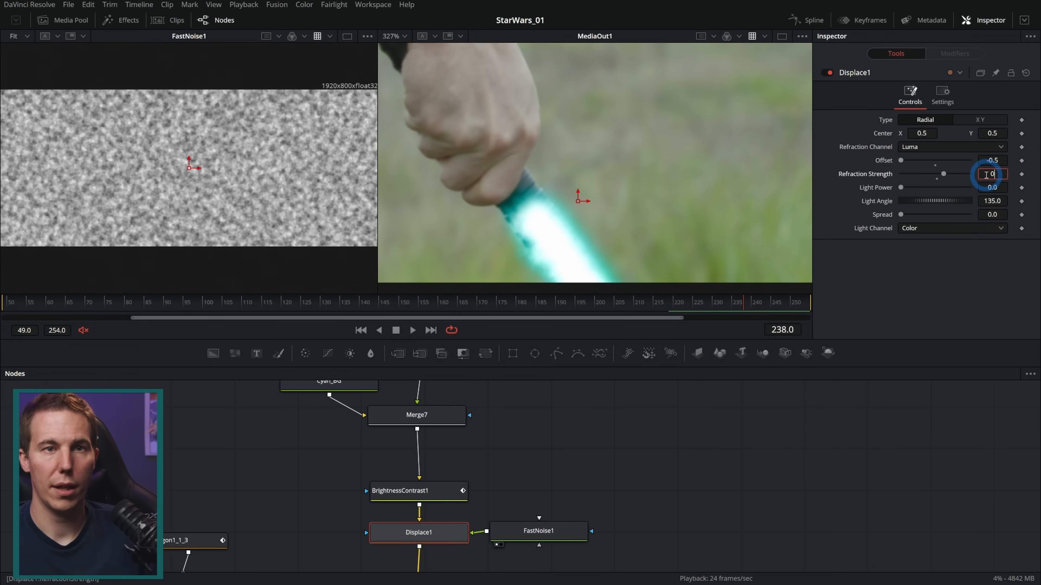
Set Displace1's refraction strength to -0.12 and play back the ignited blade
left_click(957, 185)
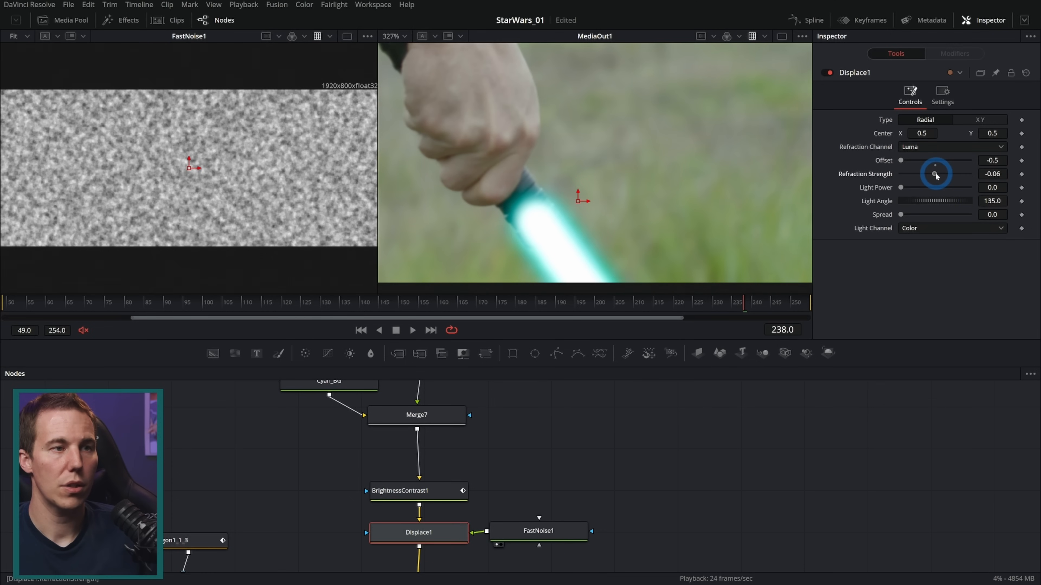
mouse_move(756, 302)
left_mouse_down()
mouse_move(766, 300)
mouse_move(744, 299)
left_mouse_up()
key("space")
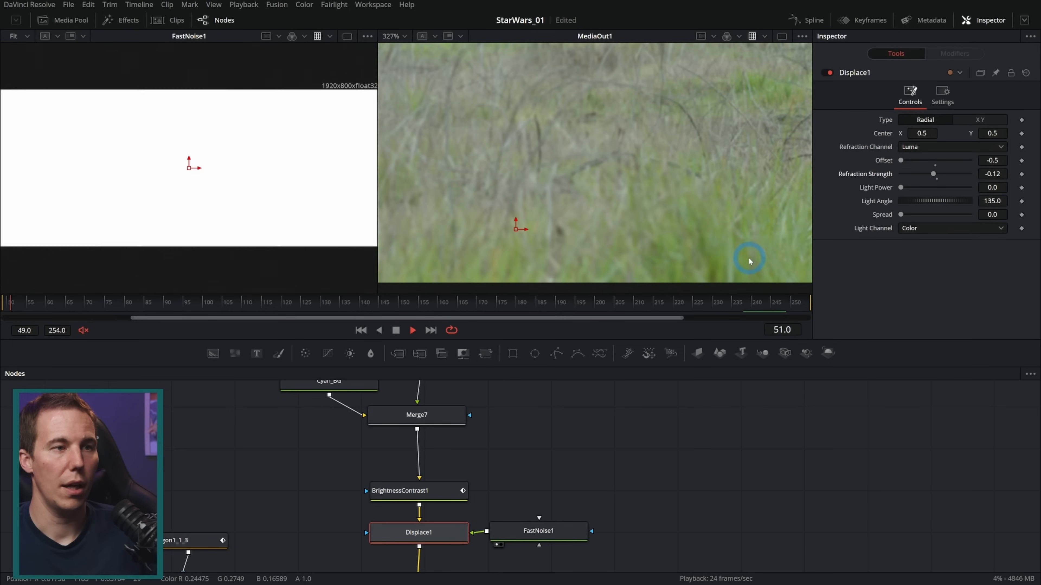
left_click(711, 308)
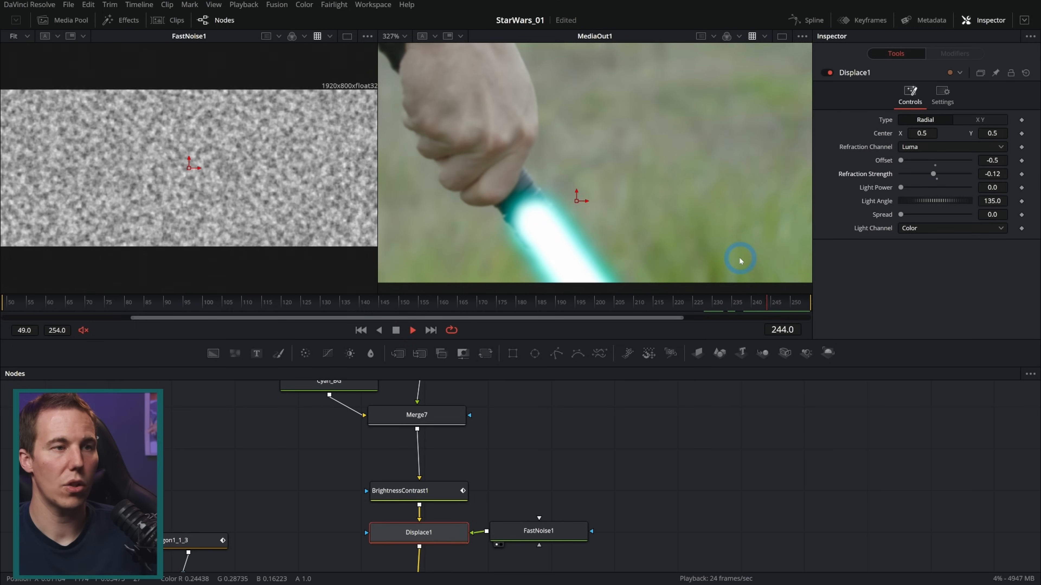
left_click_drag(725, 295, 681, 304)
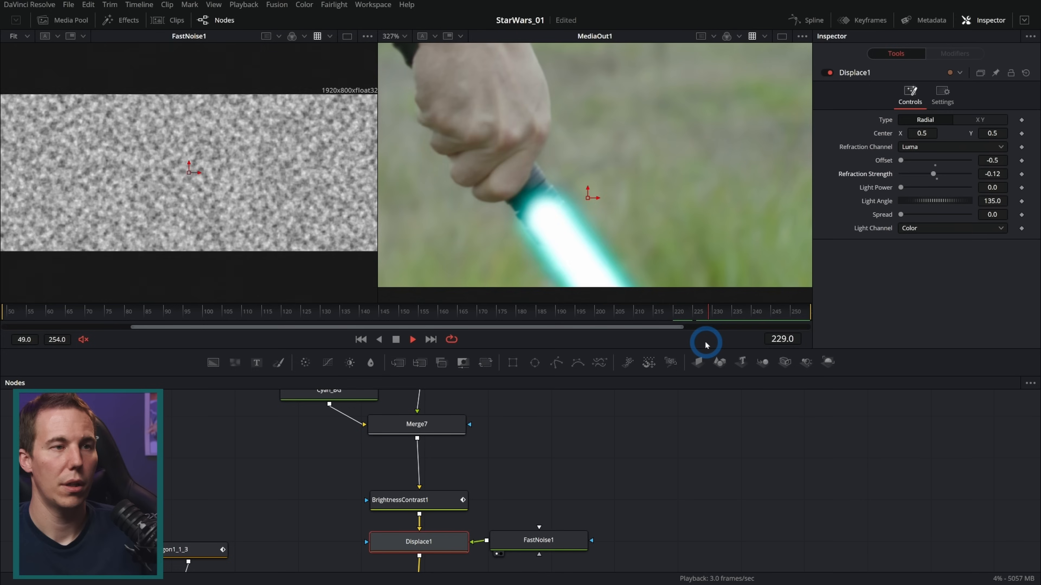
Set the white core's Instance_Polygon1_1_6 border width to 0.0304 and switch its border end caps to flat
mouse_move(711, 311)
left_mouse_down()
mouse_move(627, 316)
mouse_move(729, 310)
left_mouse_up()
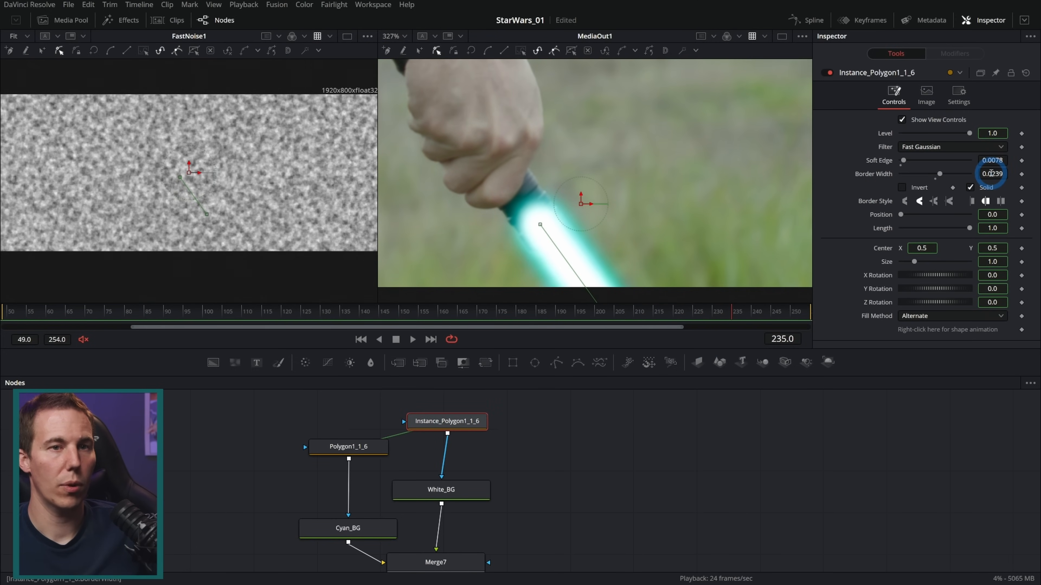
left_click_drag(990, 173, 1011, 182)
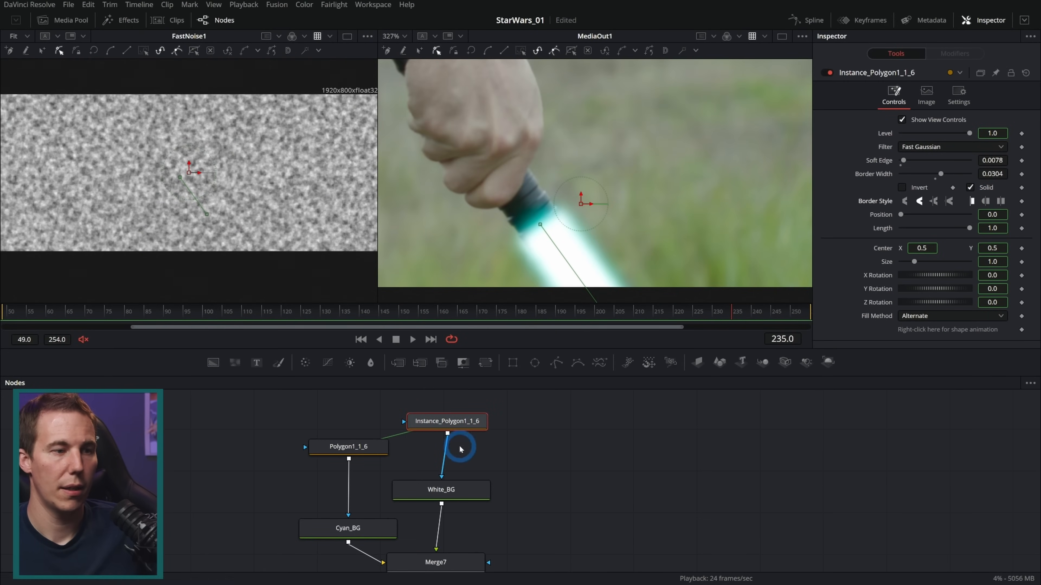
Set the border width of the cyan glow's Polygon1_1_6 to 0.0282
left_click(349, 446)
left_click(985, 172)
key("Return")
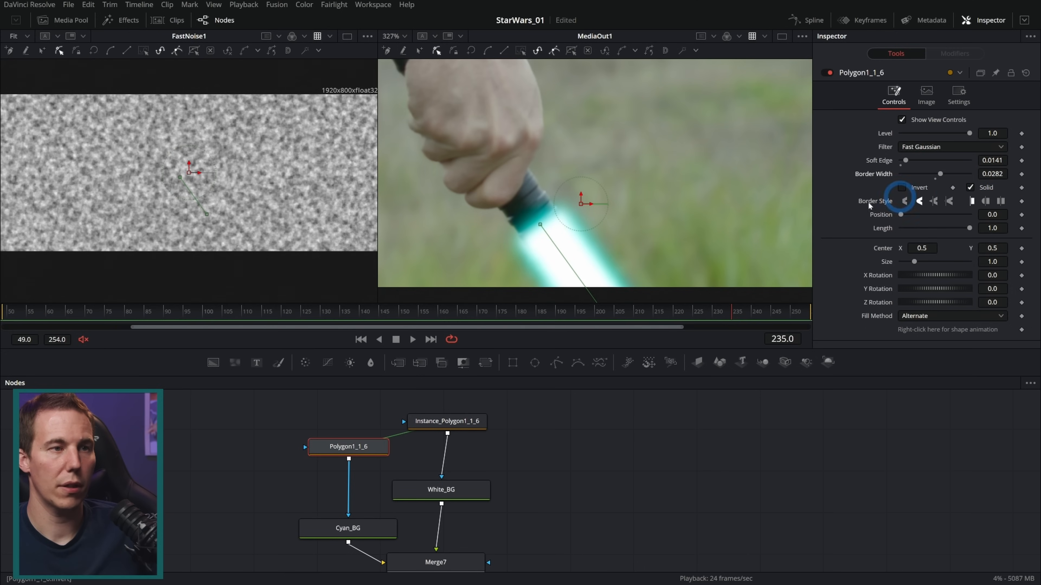
At frame 218, move Polygon1_1_6's upper blade point closer to the hilt and check the fit at frame 236
left_click(701, 315)
left_click_drag(701, 315, 666, 317)
left_click(556, 218)
left_click_drag(556, 218, 549, 205)
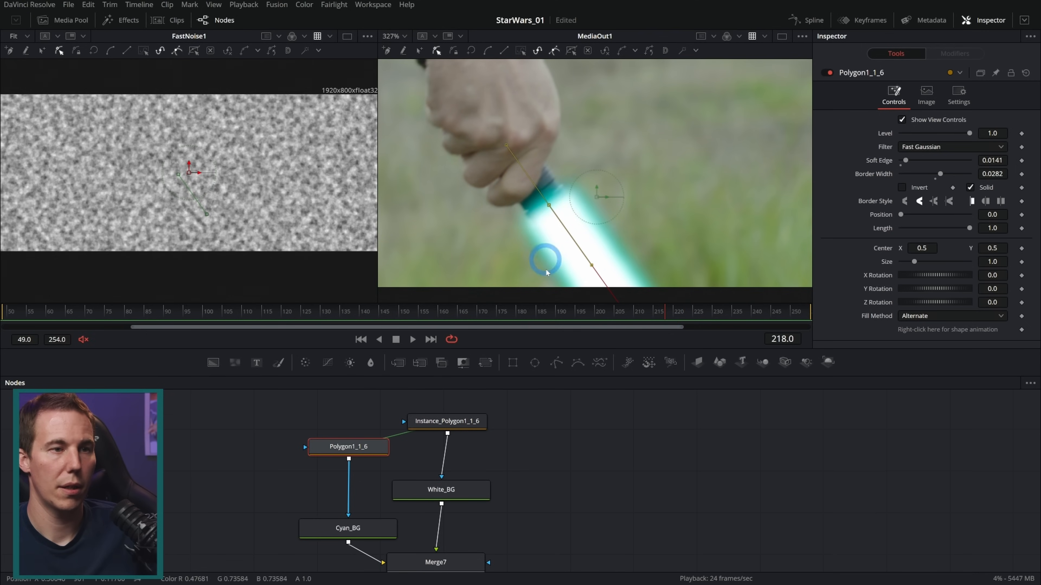
left_click(736, 312)
left_click(638, 414)
scroll(650, 233, "down", 5)
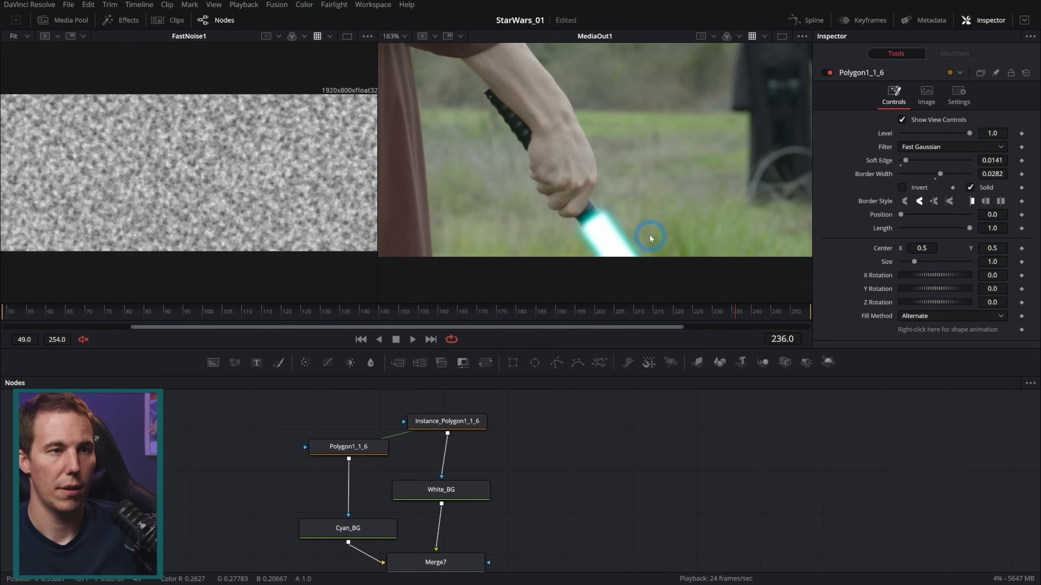
Switch to a single viewer and play back the MediaOut1 result
left_click(781, 36)
left_click(490, 340)
left_click(412, 339)
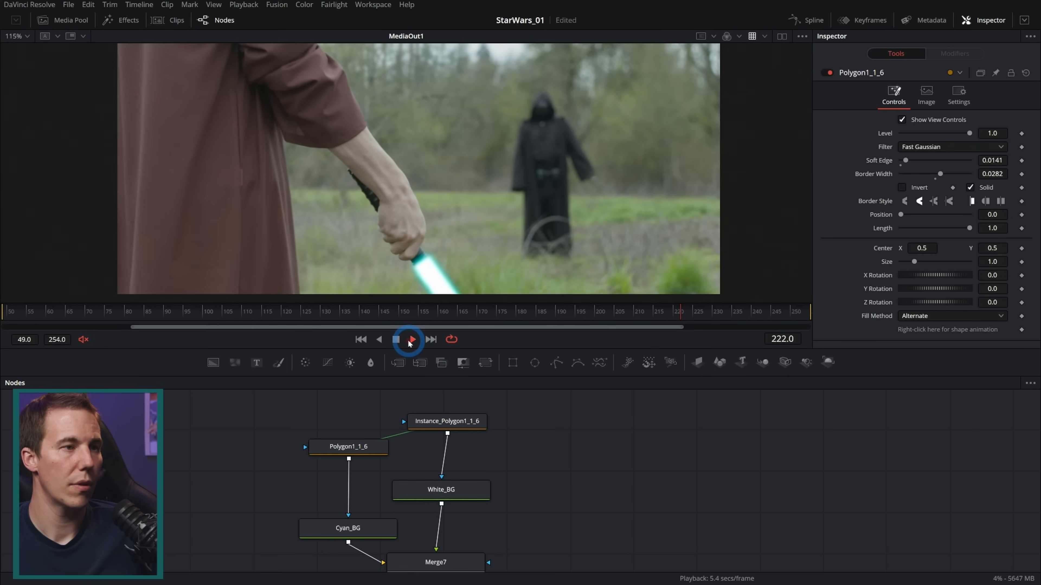
left_click(397, 340)
At frame 217, open the LS_Hilt_Still group and set the soft edge of its Polygon1_1_5 mask to 0.0136
left_click_drag(771, 314, 661, 315)
scroll(414, 279, "up", 4)
left_click_drag(526, 501, 618, 433)
scroll(569, 490, "down", 5)
left_click_drag(420, 521, 423, 520)
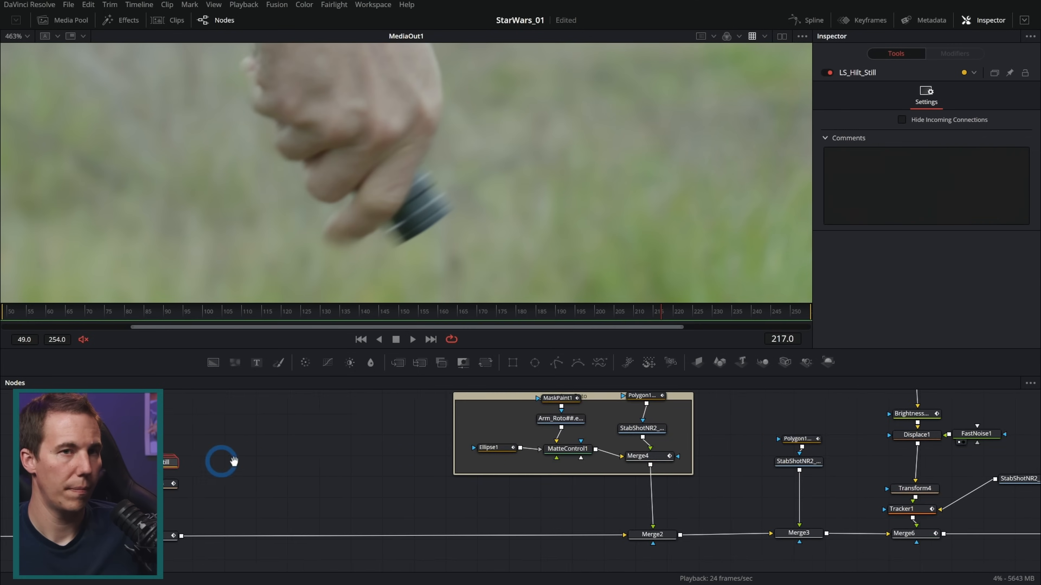
left_click_drag(234, 461, 438, 506)
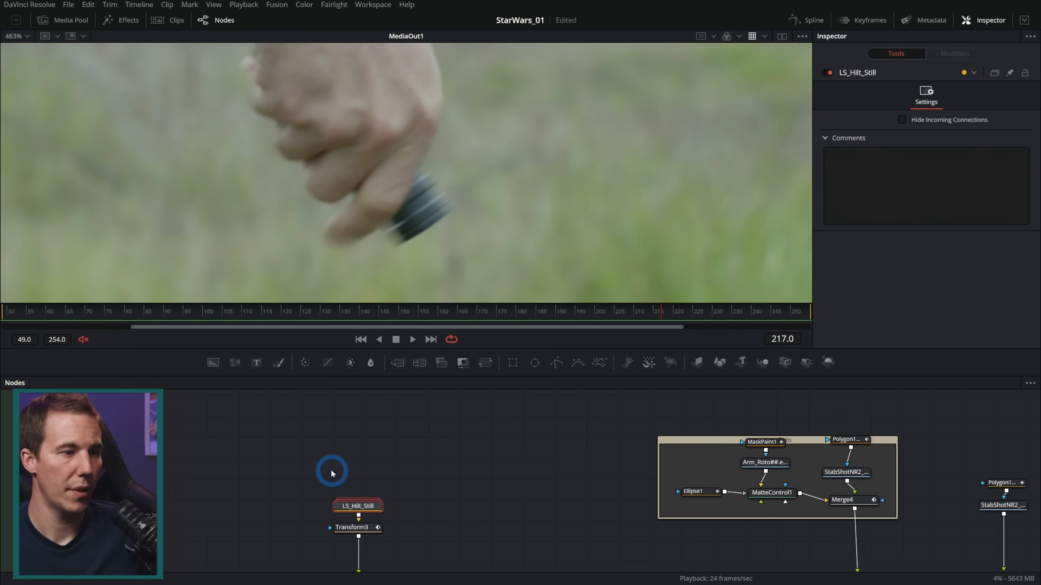
double_click(358, 505)
left_click(356, 513)
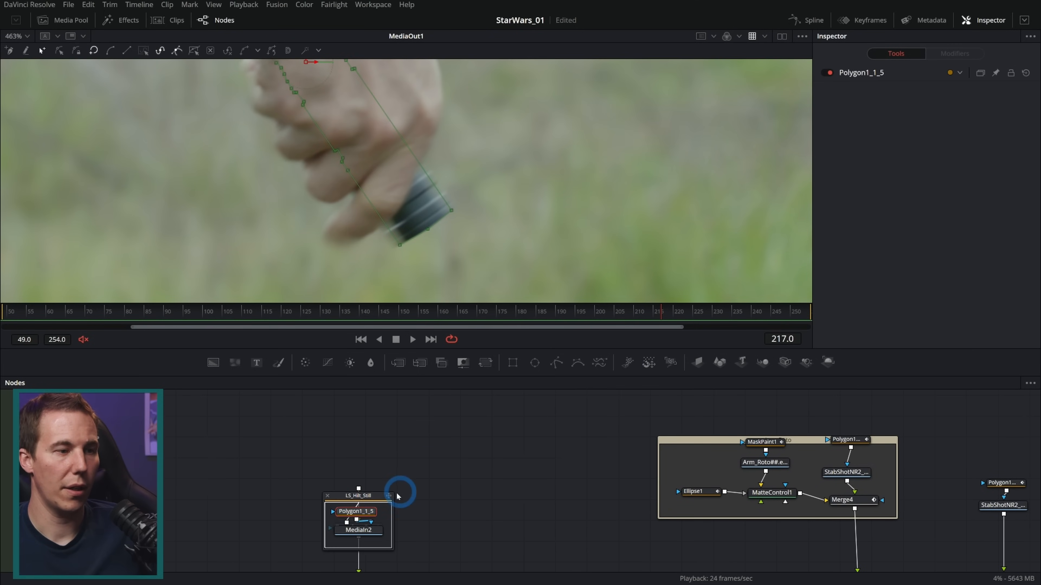
left_click(366, 512)
left_click(900, 222)
left_click_drag(995, 162, 1010, 164)
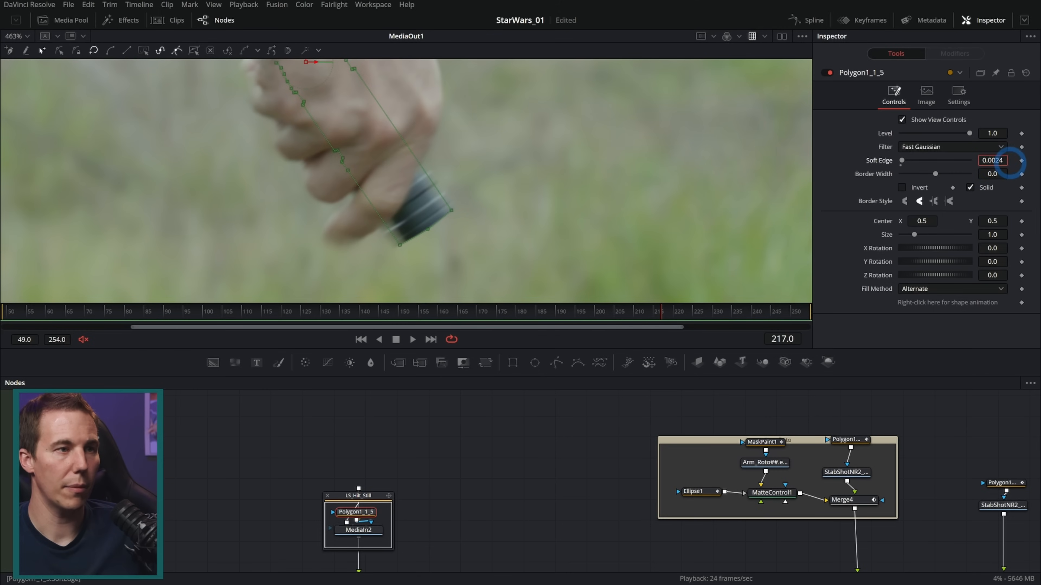
left_click(537, 448)
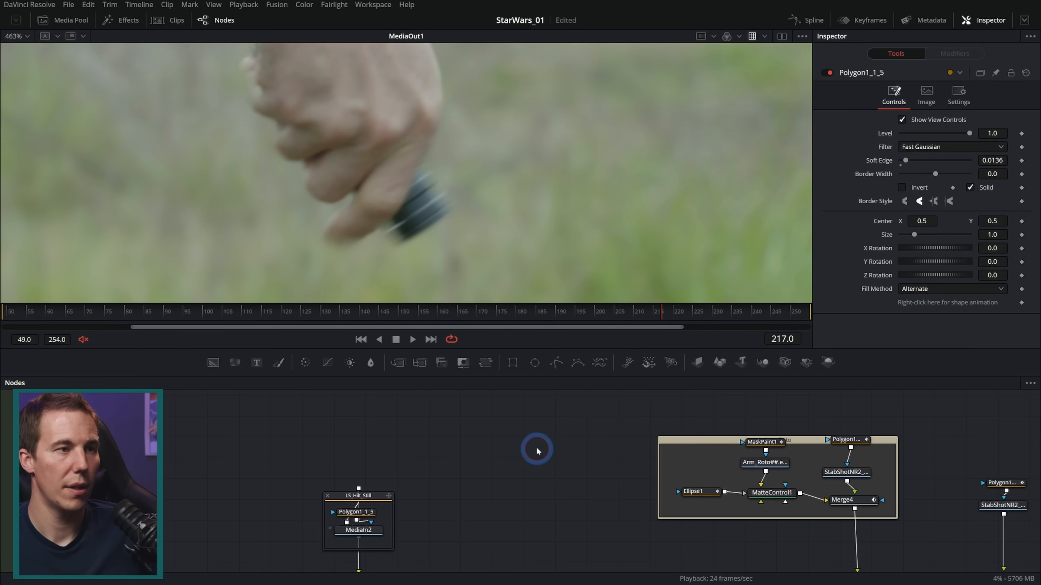
Go to frame 218 and move MediaOut1 farther from Merge6 to make room for another node
scroll(515, 251, "down", 2)
left_click_drag(631, 450, 164, 378)
left_click_drag(543, 464, 304, 431)
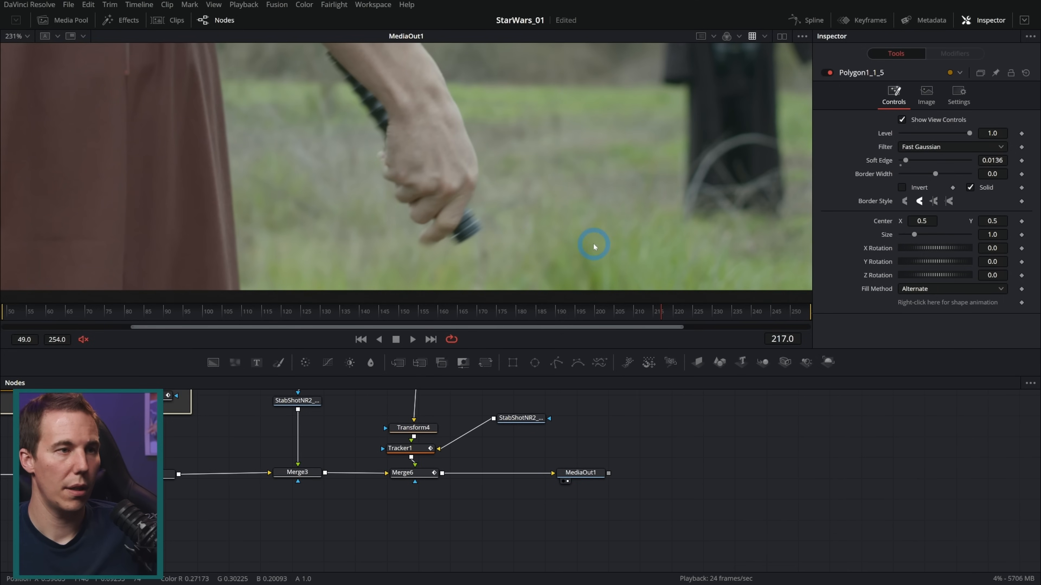
left_click_drag(544, 445, 594, 501)
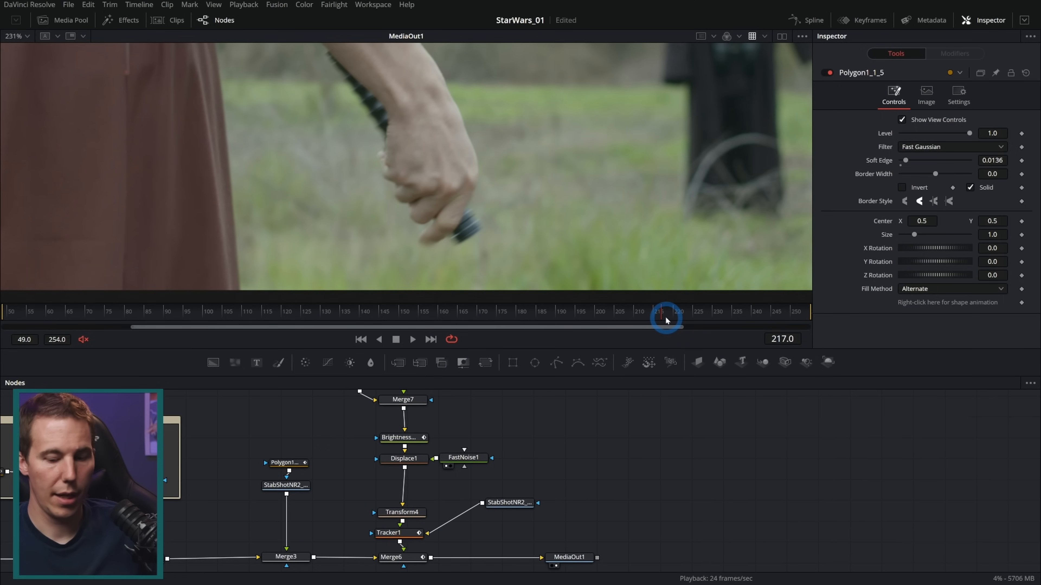
left_click_drag(665, 319, 666, 320)
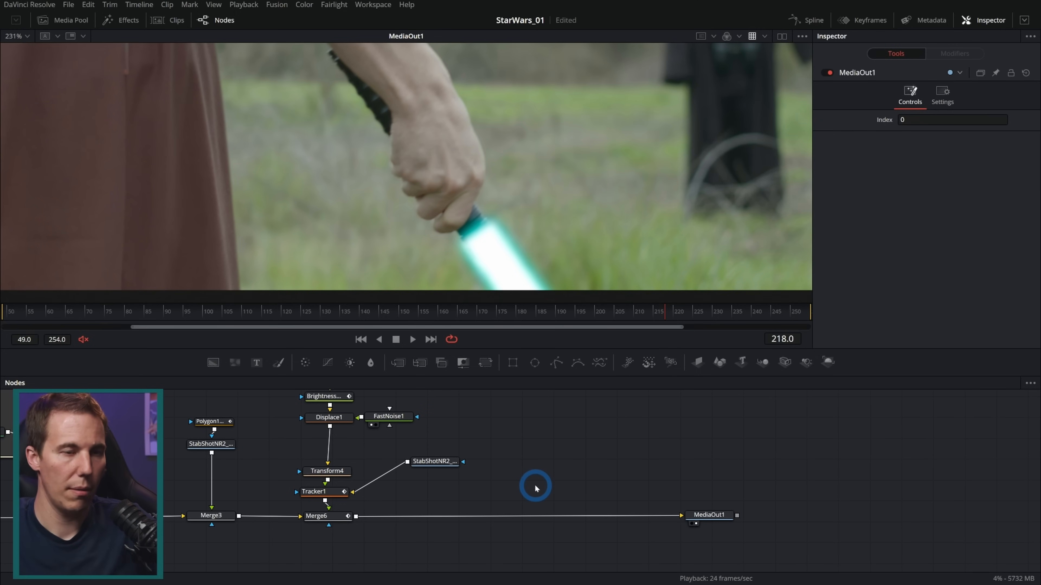
Add a Lens Flare node and insert it between Merge6 and MediaOut1
key("shift+space")
type("dsp")
key("BackSpace")
key("BackSpace")
key("BackSpace")
type("lens")
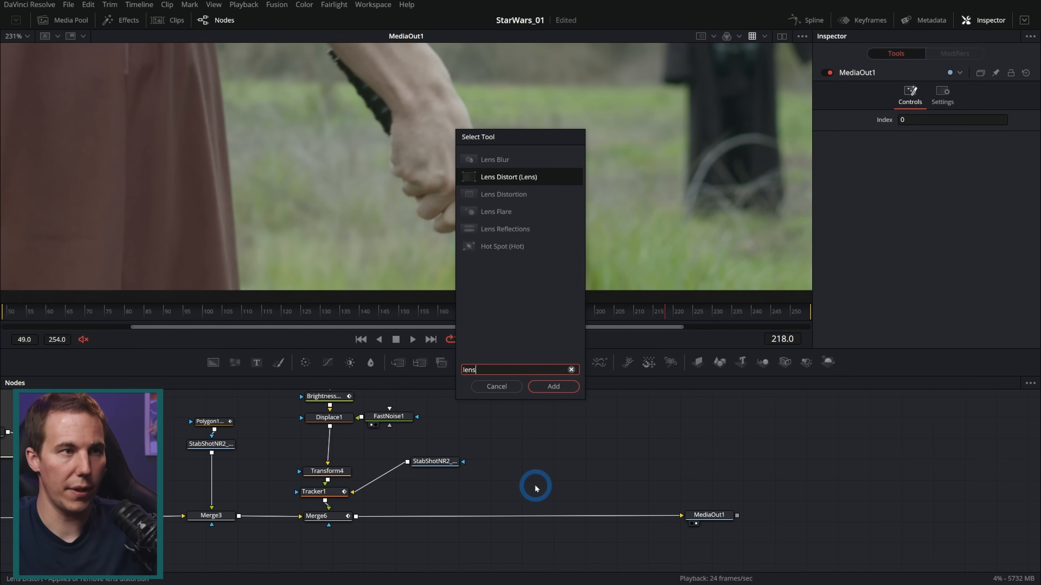
key("Down")
key("Down")
key("Return")
left_click_drag(534, 488, 541, 520)
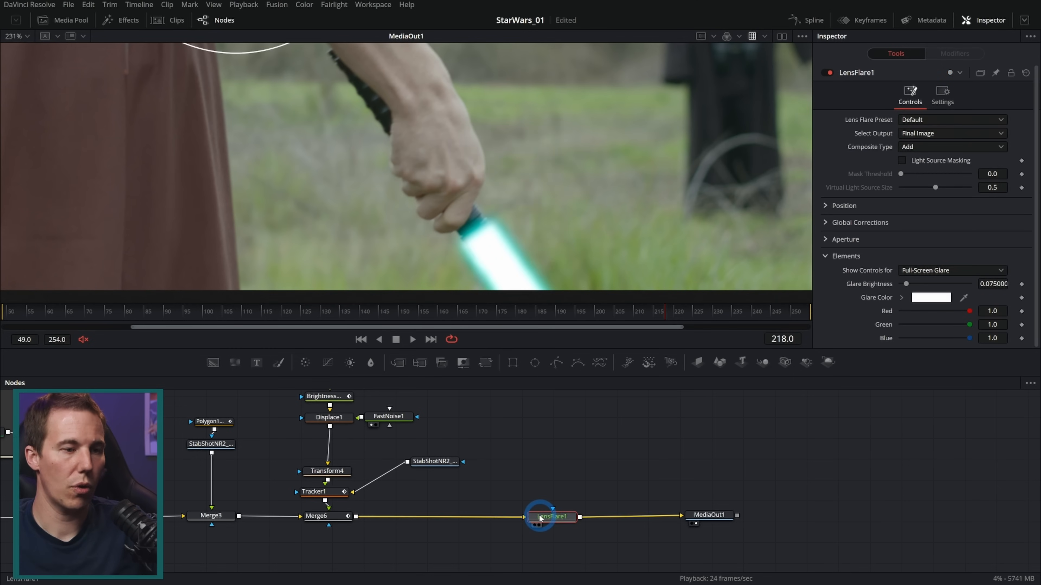
Position the lens flare's center where the blade leaves the hilt
scroll(515, 160, "down", 3)
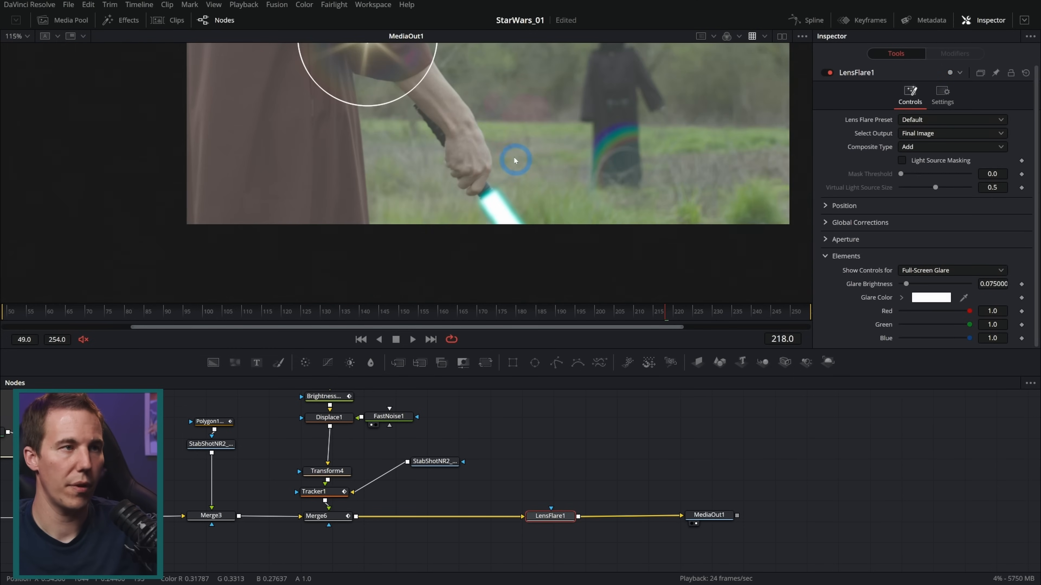
left_click_drag(515, 160, 509, 222)
left_click_drag(361, 97, 484, 261)
Try the 1970s Sci-Fi lens flare preset and switch the flare to Modern Sci-Fi
left_click(929, 120)
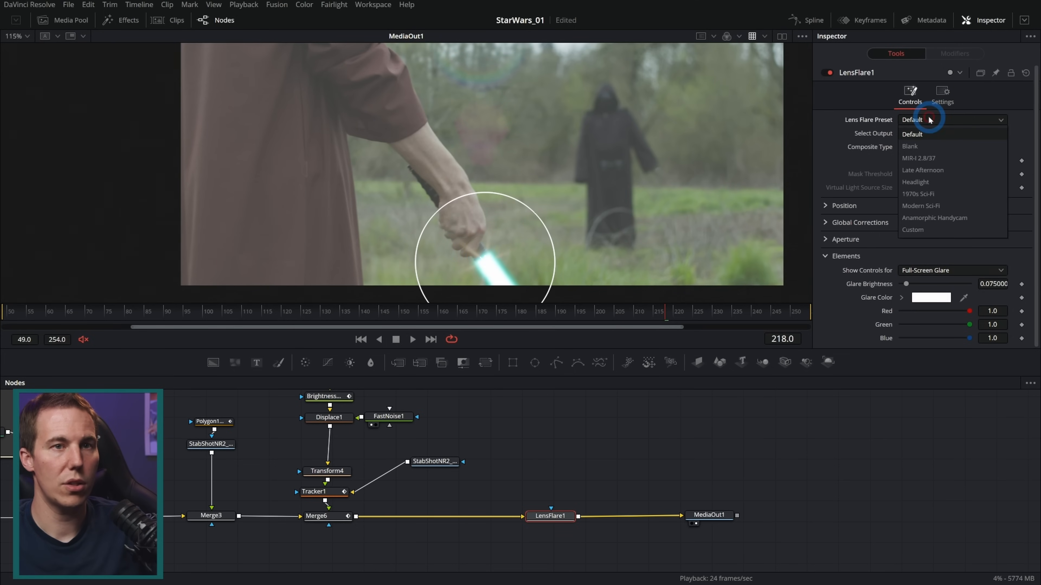
left_click(933, 195)
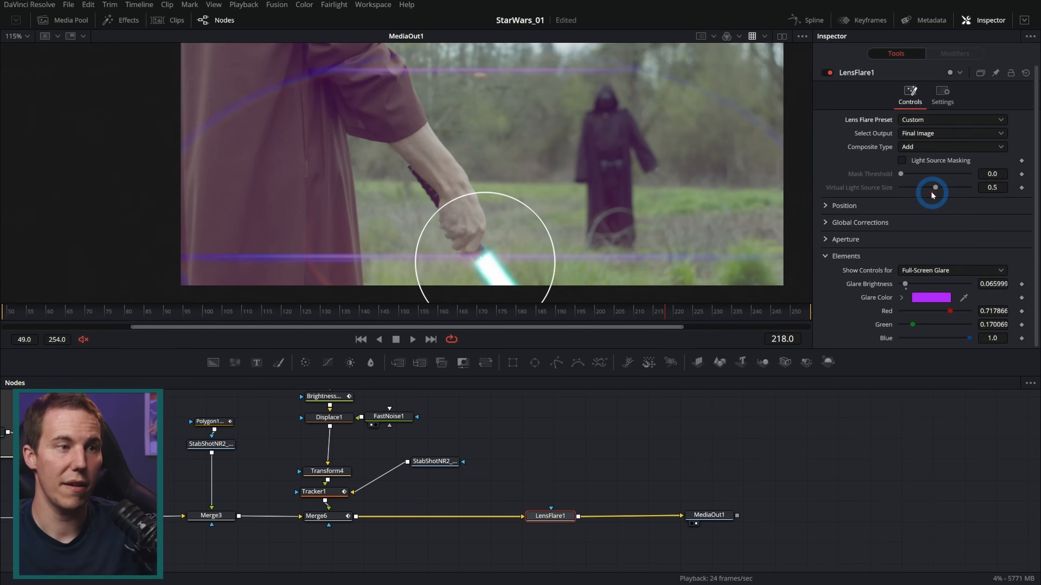
left_click(930, 134)
left_click(929, 135)
left_click(929, 119)
left_click(931, 206)
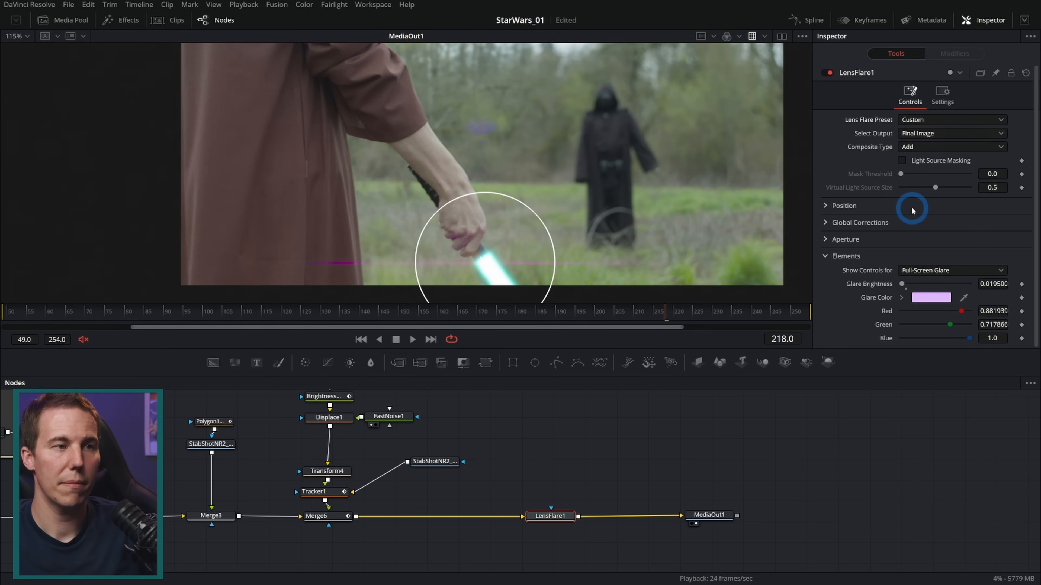
Enlarge the lens flare around the hilt to a global scaling of about 2.62
scroll(530, 251, "up", 3)
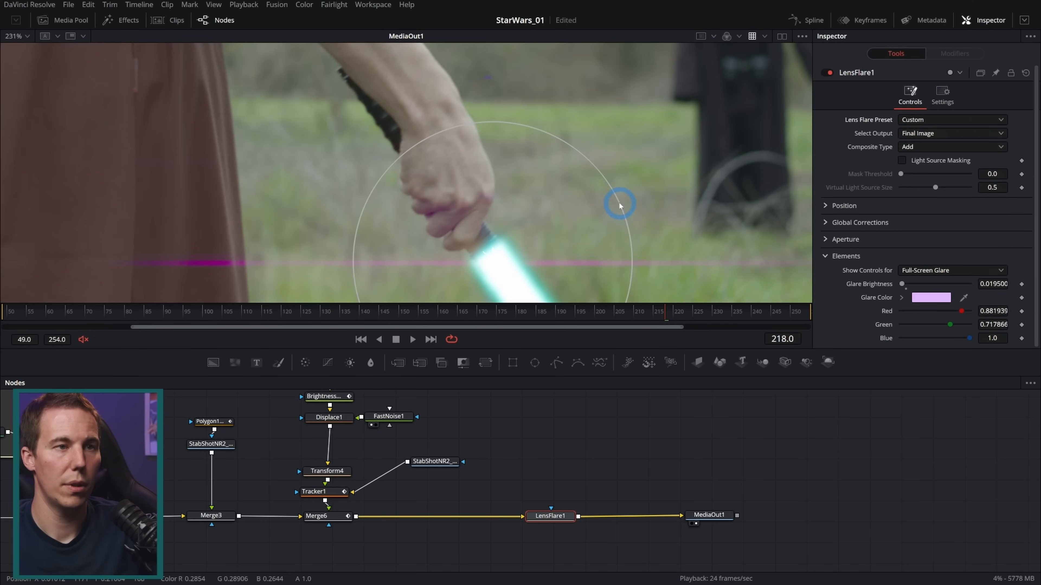
left_click_drag(619, 205, 816, 135)
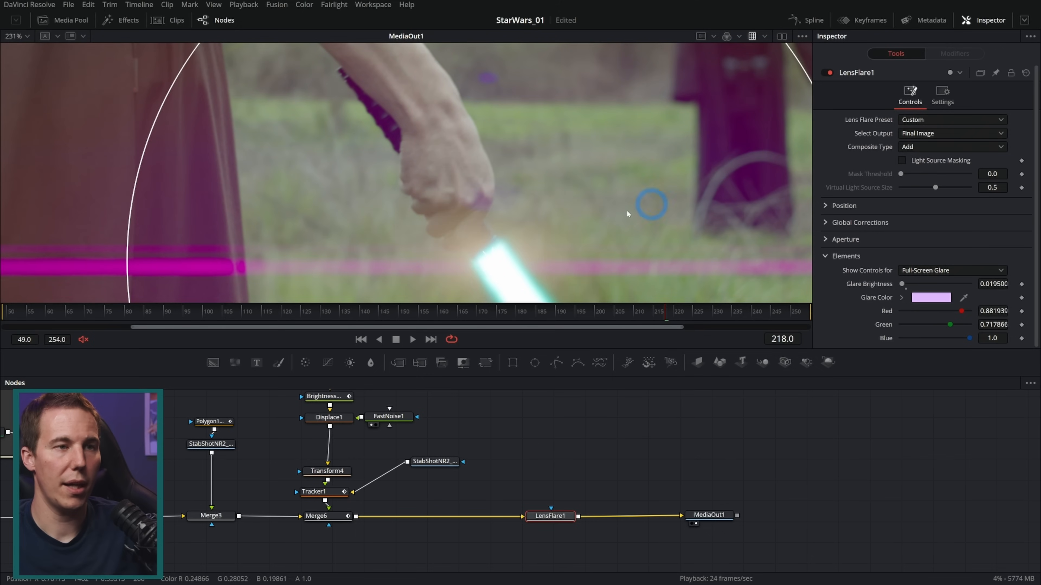
scroll(620, 216, "down", 3)
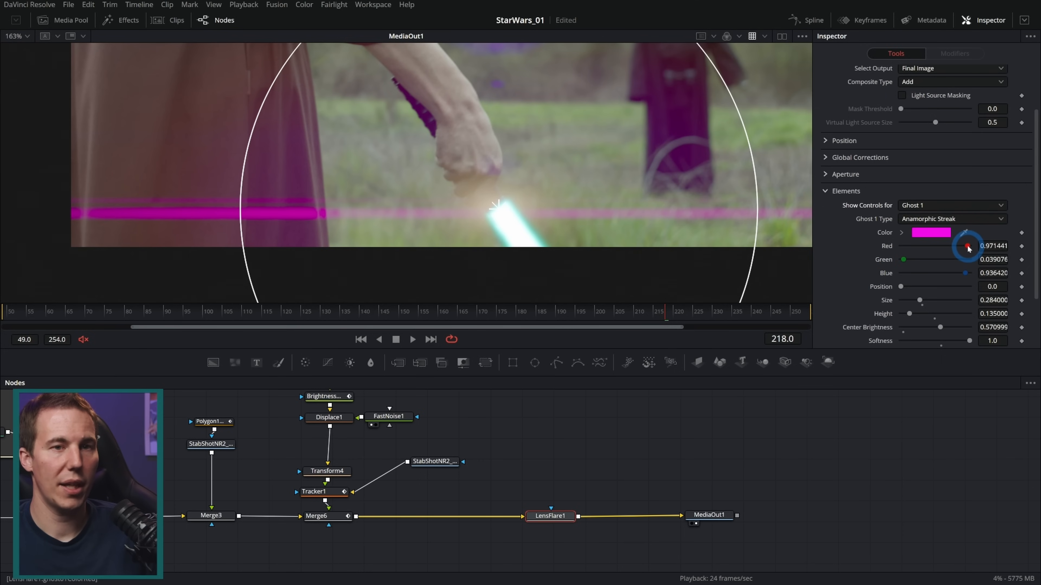
Recolor the flare's Ghost 1 anamorphic streak to light cyan with red 0.614 and green 1.0
mouse_move(967, 248)
left_mouse_down()
mouse_move(921, 249)
mouse_move(1011, 266)
left_mouse_up()
mouse_move(924, 246)
left_mouse_down()
mouse_move(939, 247)
mouse_move(913, 248)
mouse_move(934, 251)
left_mouse_up()
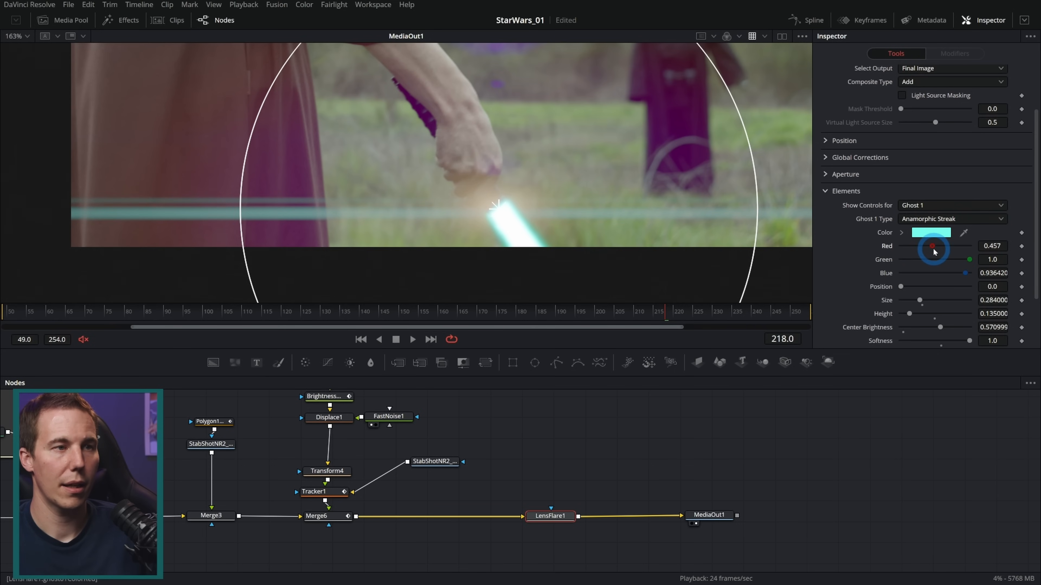
left_click(649, 409)
scroll(624, 231, "down", 4)
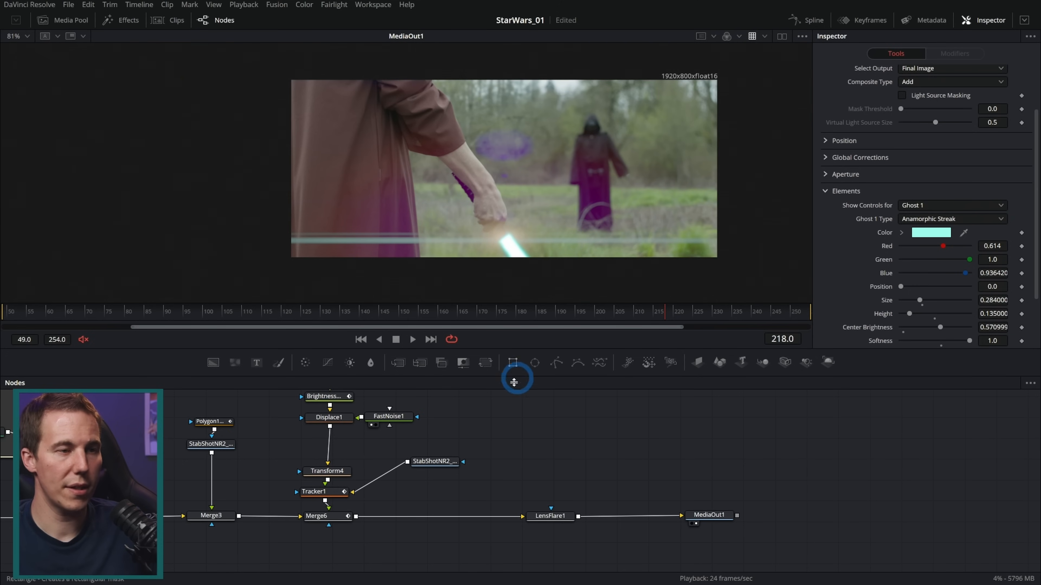
Keyframe LensFlare1's blend to 1.0 at frame 218 and 0.0 at frames 217 and 219 for a one-frame flash
left_click(550, 515)
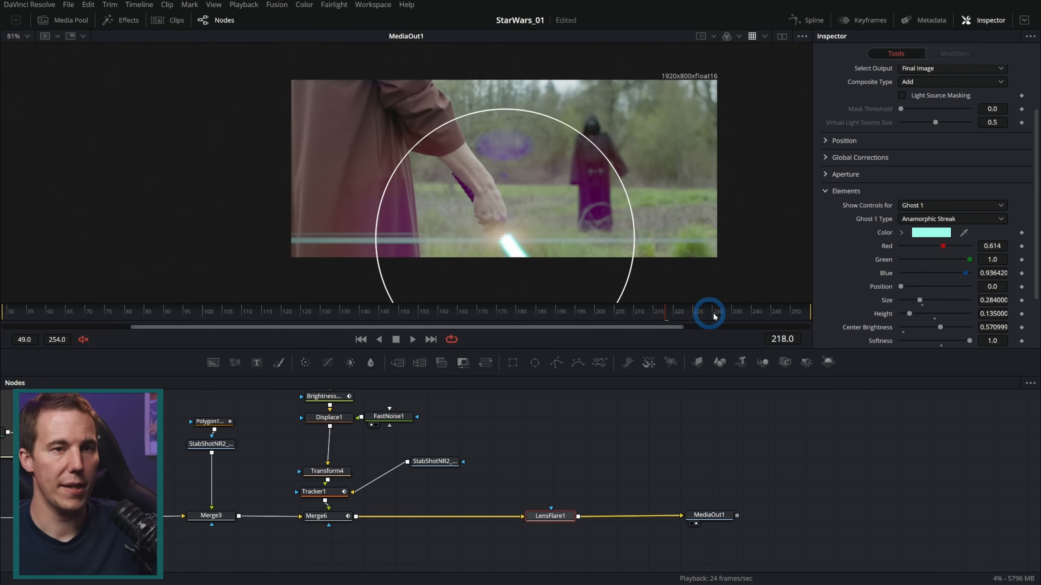
left_click(942, 94)
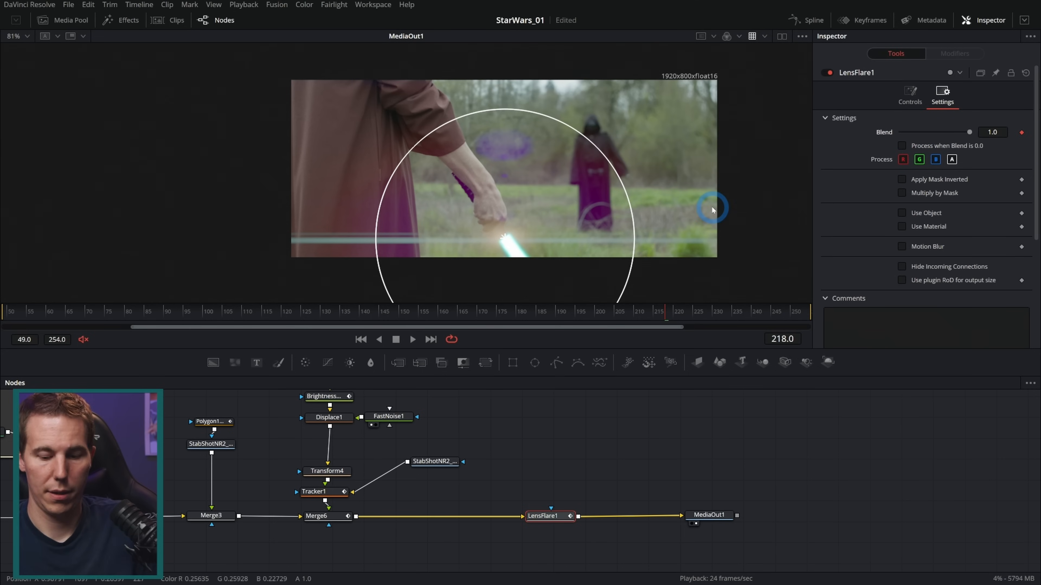
key("Right")
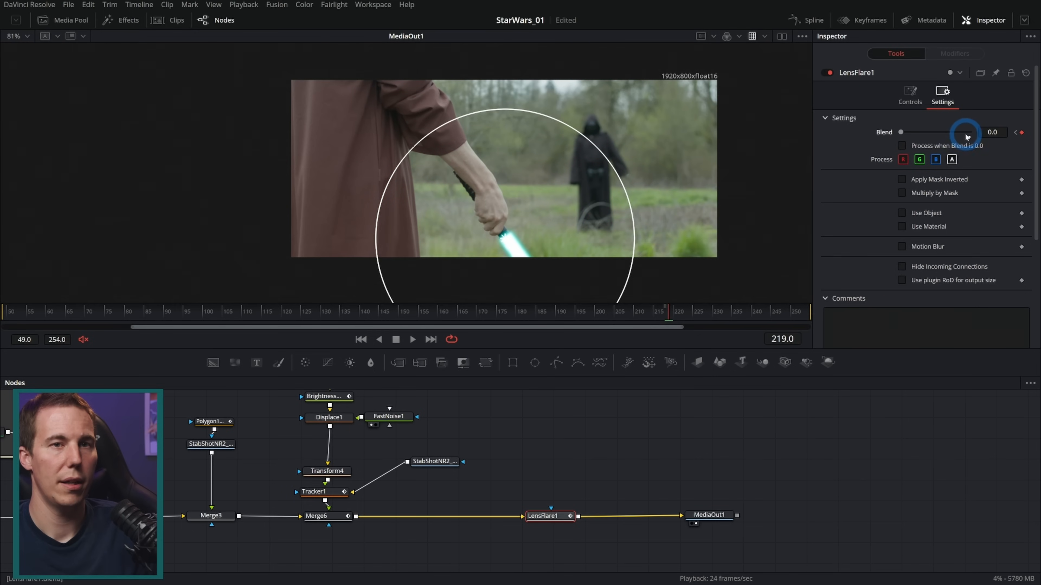
key("Left")
key("Left")
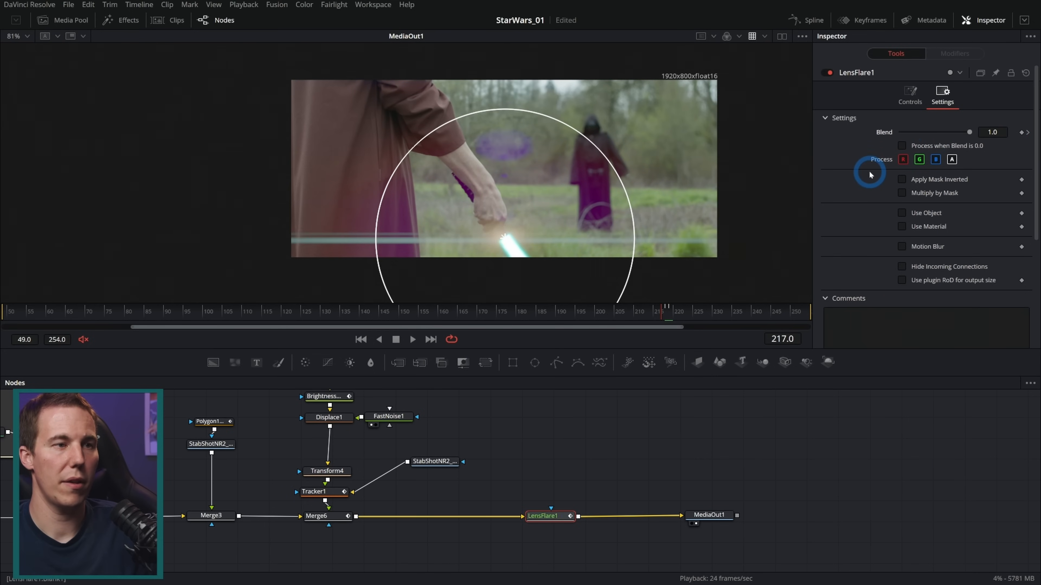
left_click_drag(970, 134, 901, 134)
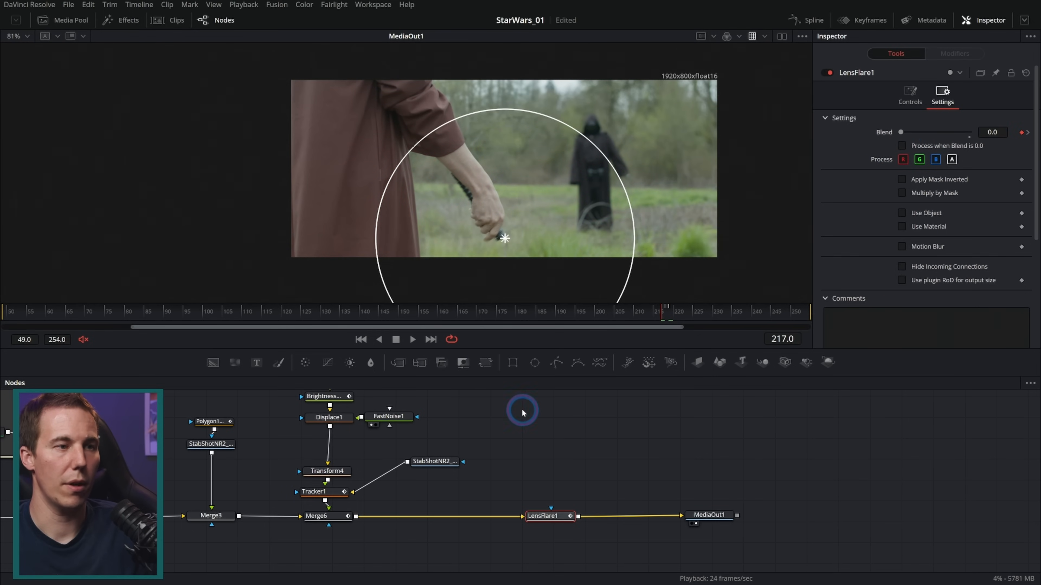
Play back the blade ignition to check the one-frame lens flare flash
left_click(403, 343)
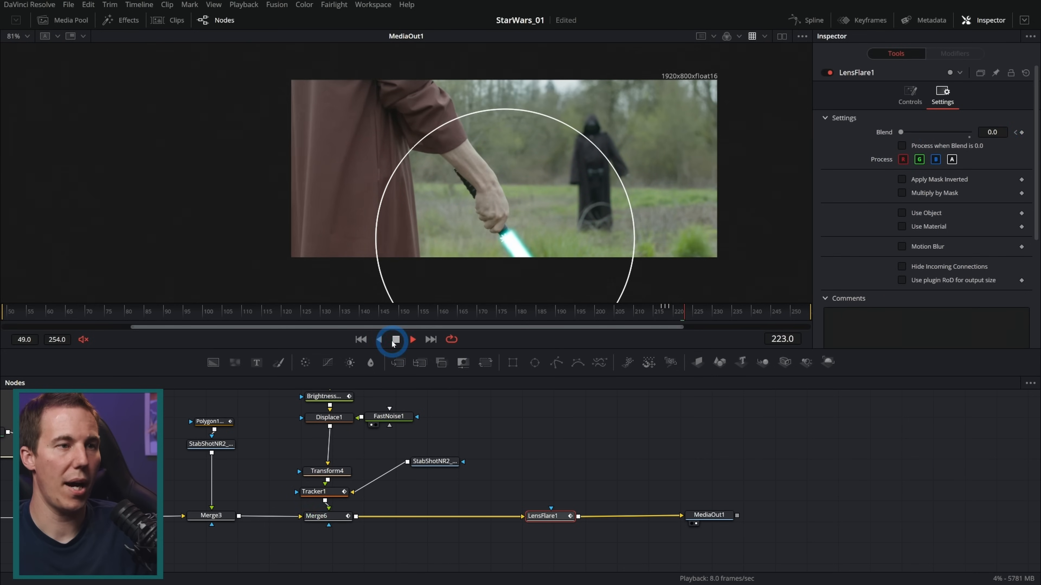
left_click(702, 513)
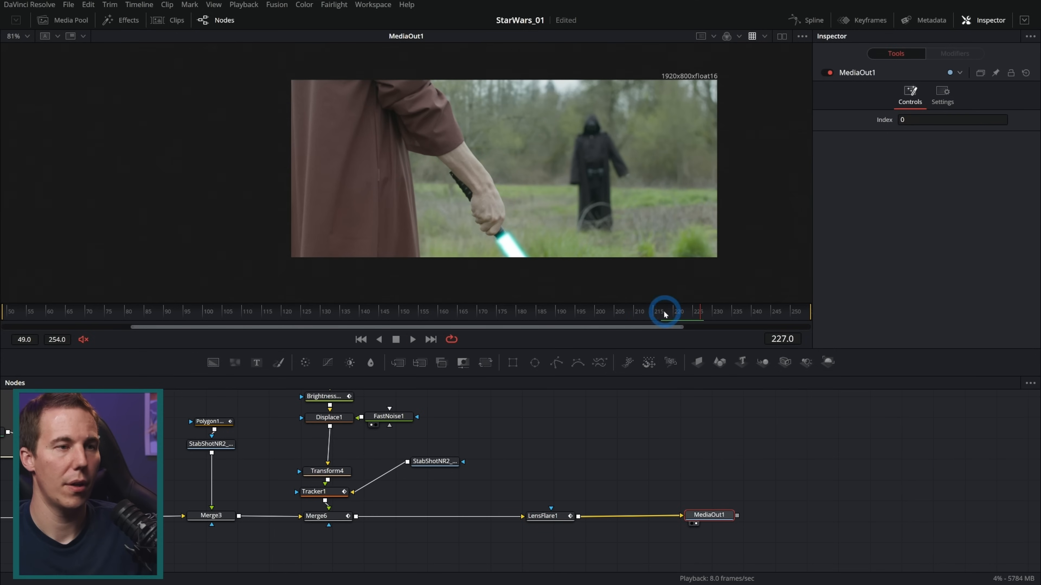
left_click(627, 314)
left_click(413, 341)
left_click(400, 341)
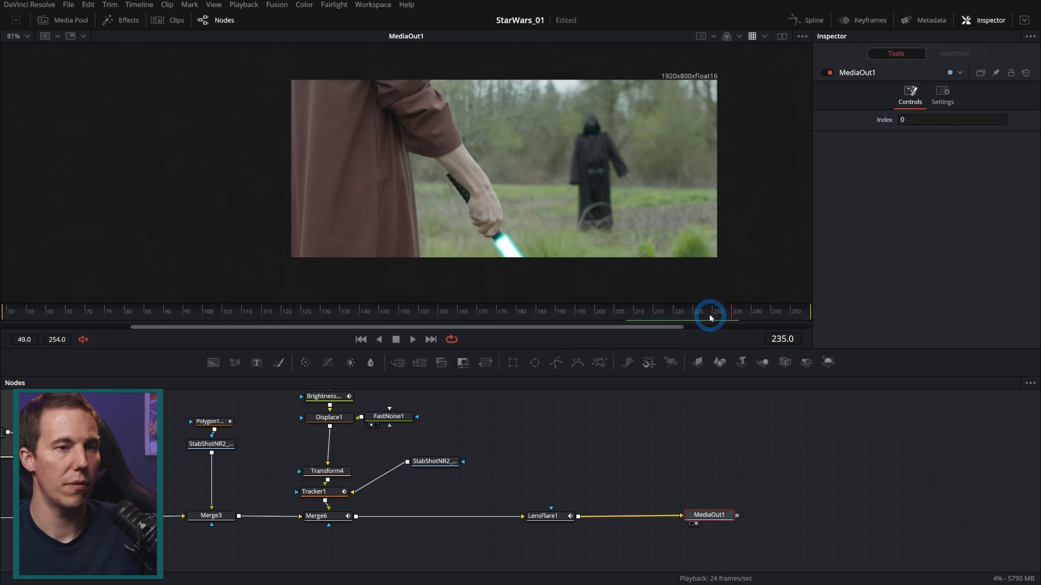
At frame 218, set LensFlare1's global brightness to 3.0 and Ghost 1's center brightness to 0.472, keeping the Anamorphic Streak type
left_click(942, 226)
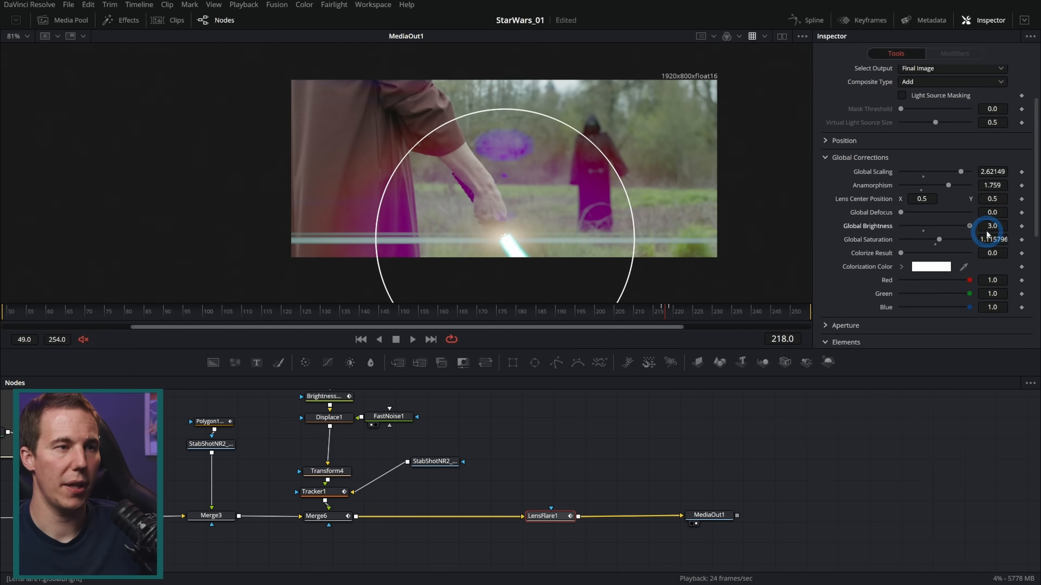
scroll(943, 256, "down", 5)
left_click(943, 148)
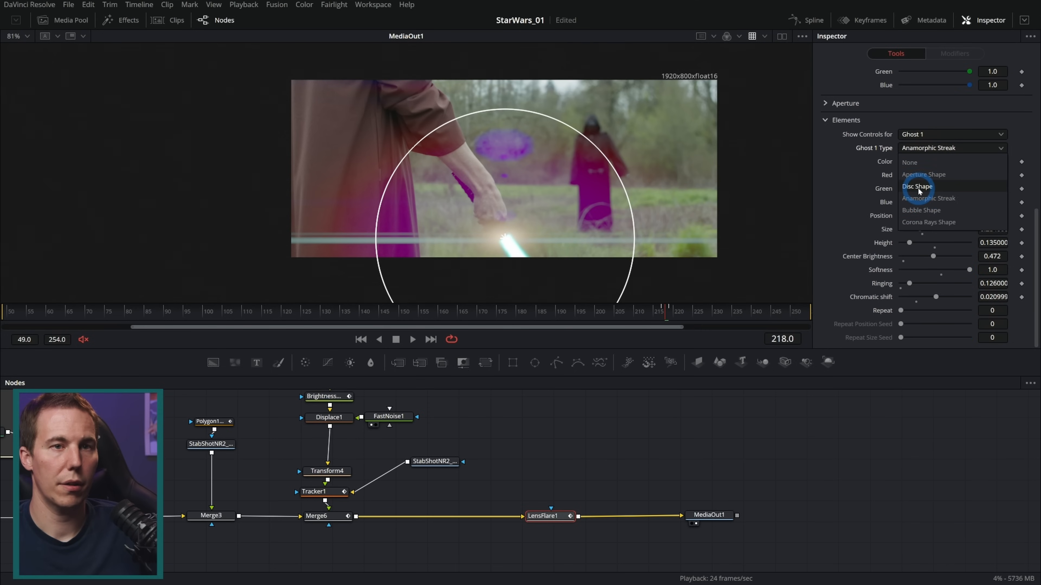
left_click(936, 204)
Change the flare's Ghost 3 color to near-white with red 1.0 and green 1.0, leaving LensFlare1 selected
left_click(914, 135)
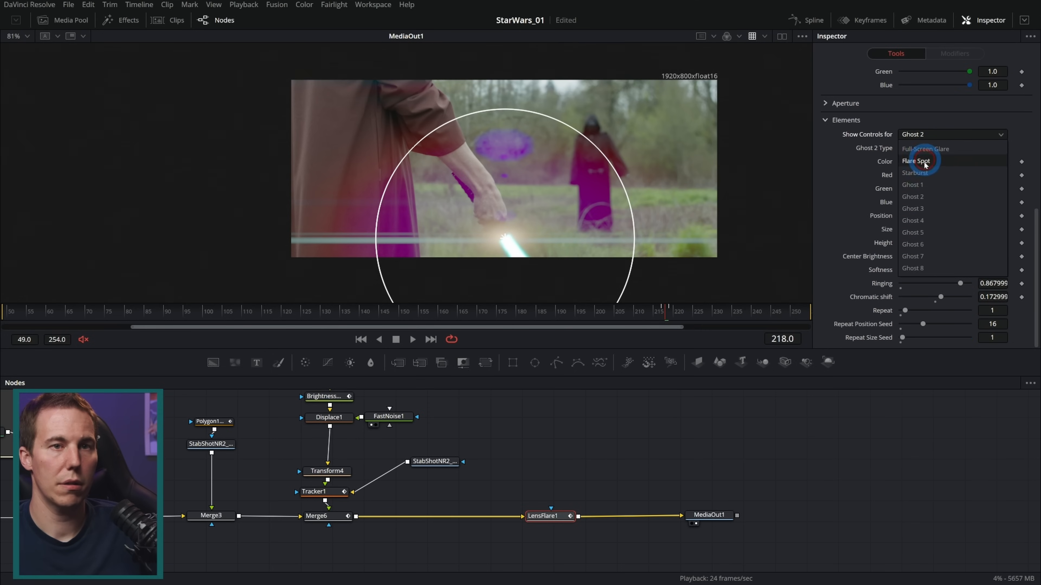
left_click(922, 211)
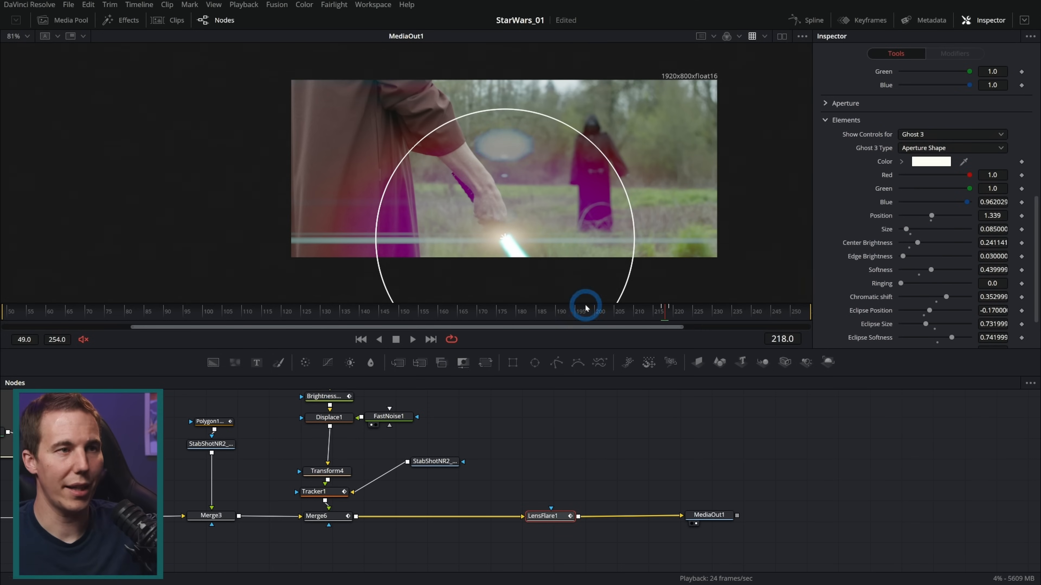
left_click(597, 445)
left_click(545, 517)
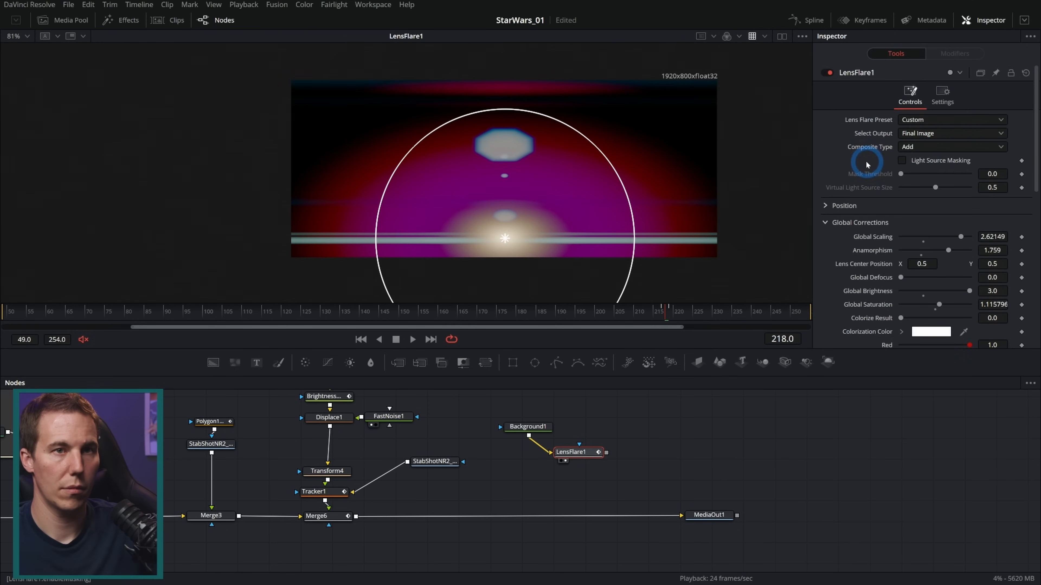
Switch LensFlare1 to the Headlight preset and merge it over Merge6's output with an alpha gain of 0
left_click(924, 120)
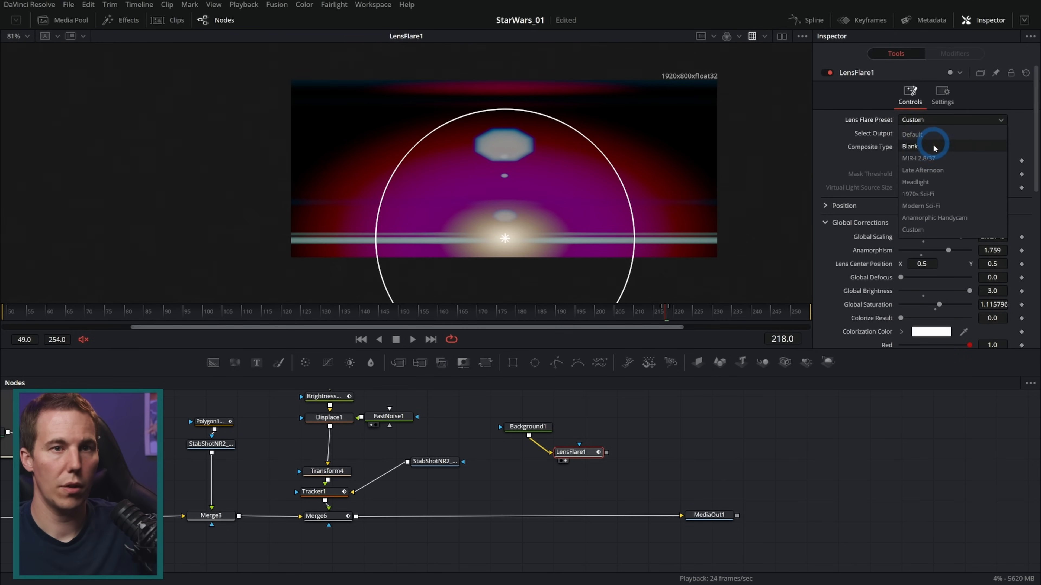
left_click(918, 182)
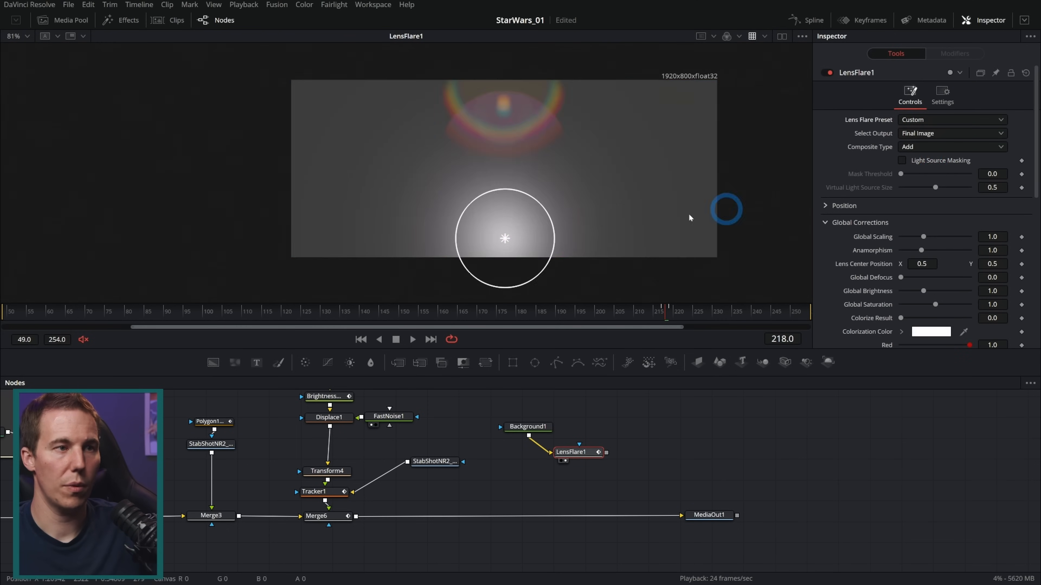
left_click_drag(506, 241, 515, 222)
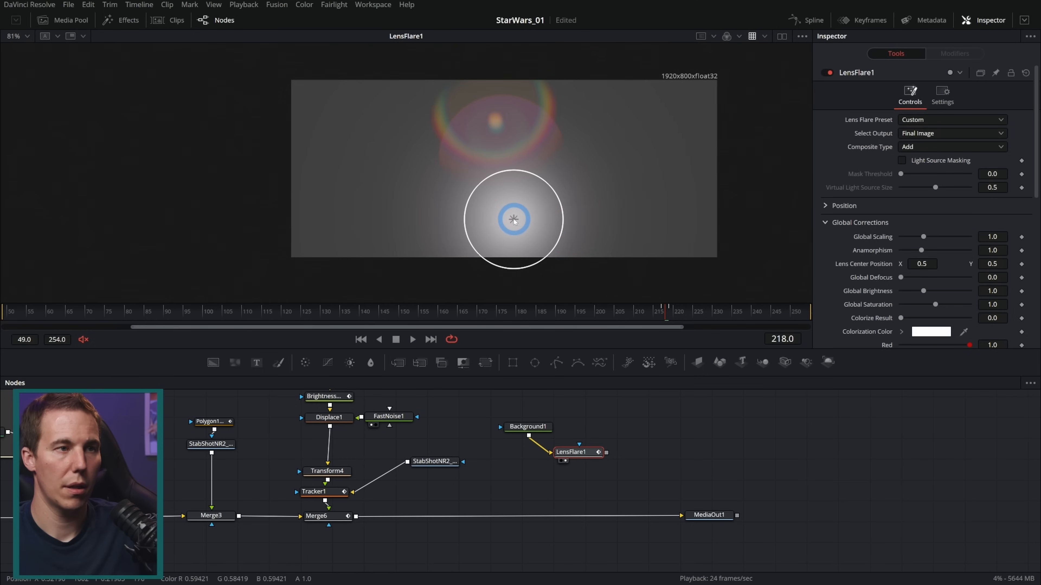
left_click_drag(605, 453, 356, 515)
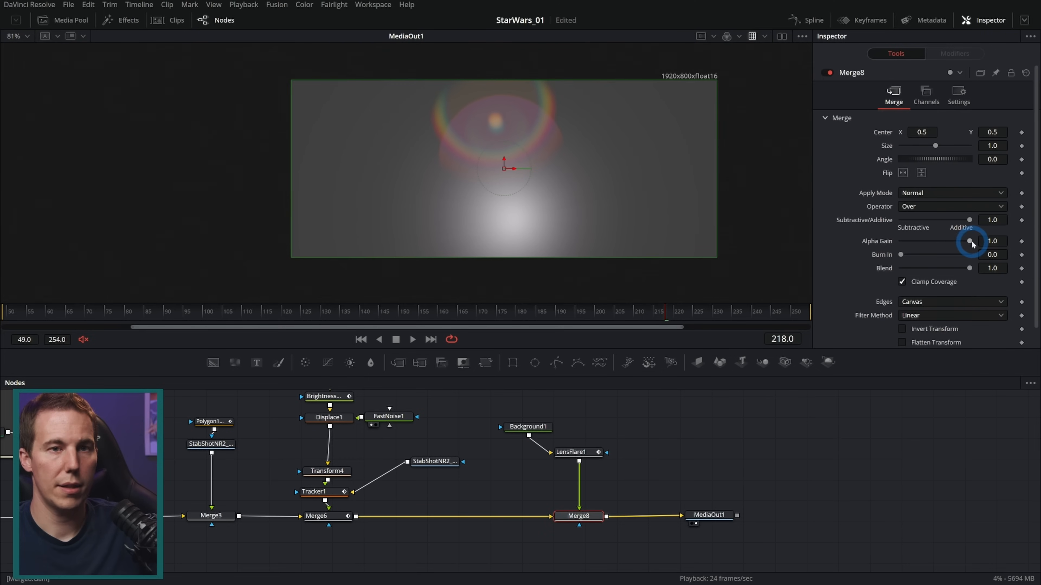
left_click_drag(971, 242, 893, 245)
Move the flare onto the blade's base, reduce its global scaling to about 0.633, and compare frames 218 and 219
mouse_move(515, 221)
left_mouse_down()
mouse_move(511, 239)
mouse_move(535, 243)
mouse_move(505, 240)
left_mouse_up()
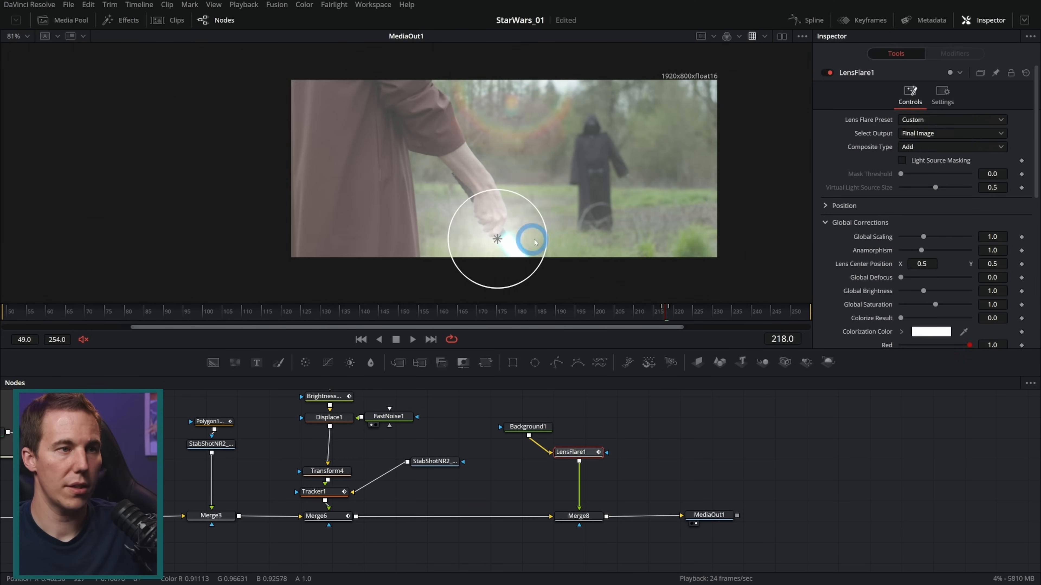
left_click_drag(544, 208, 544, 228)
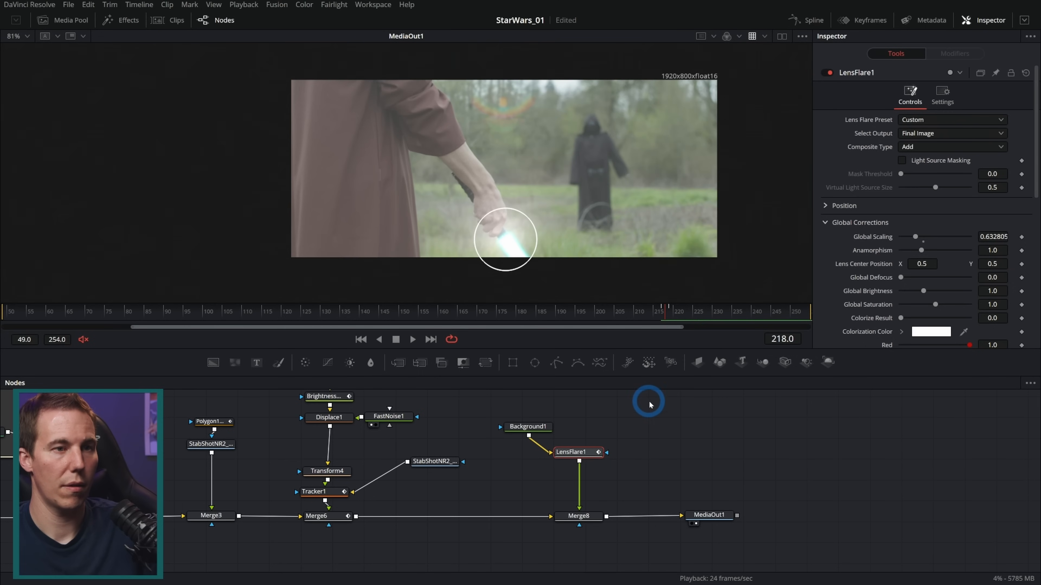
key("Right")
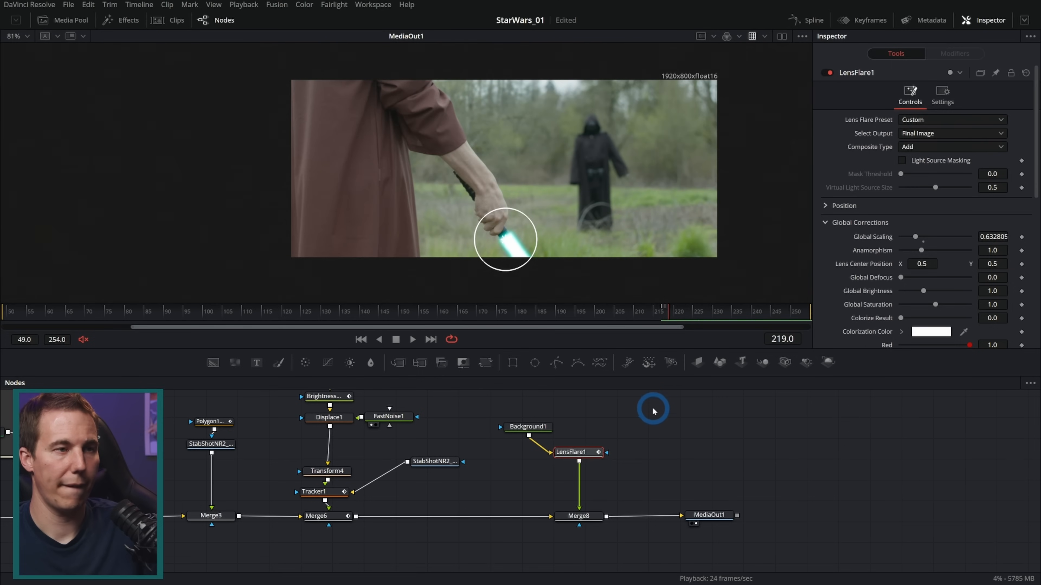
key("Left")
left_click(715, 515)
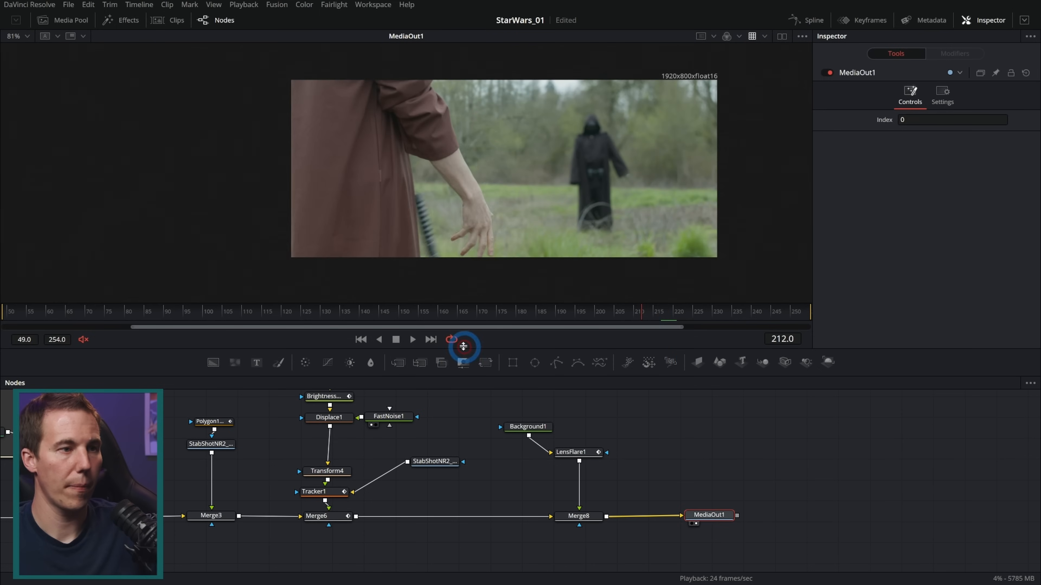
left_click_drag(655, 311, 666, 311)
Set LensFlare1's Full-Screen Glare brightness to 0.0
left_click(590, 452)
scroll(849, 249, "down", 2)
scroll(848, 250, "down", 5)
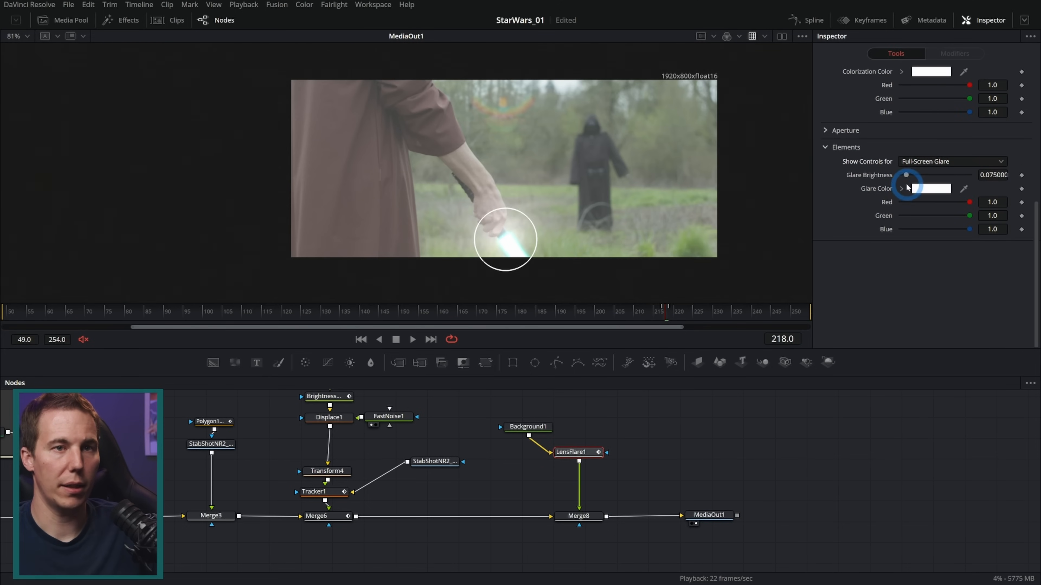
left_click_drag(906, 175, 825, 191)
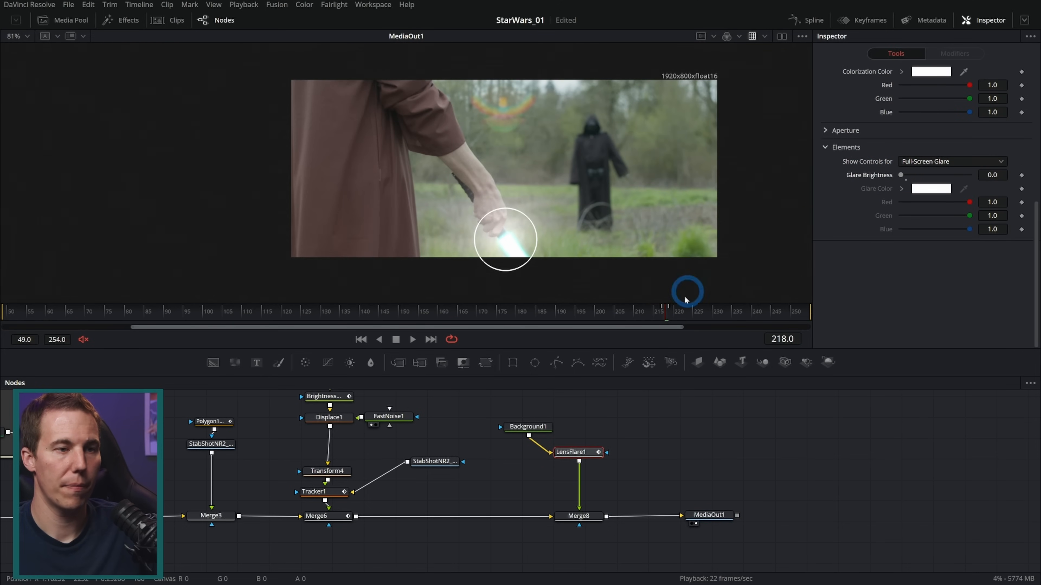
Play back the blade ignition twice to check the revised flare flash, finishing on frame 218
left_click(711, 505)
left_click(653, 310)
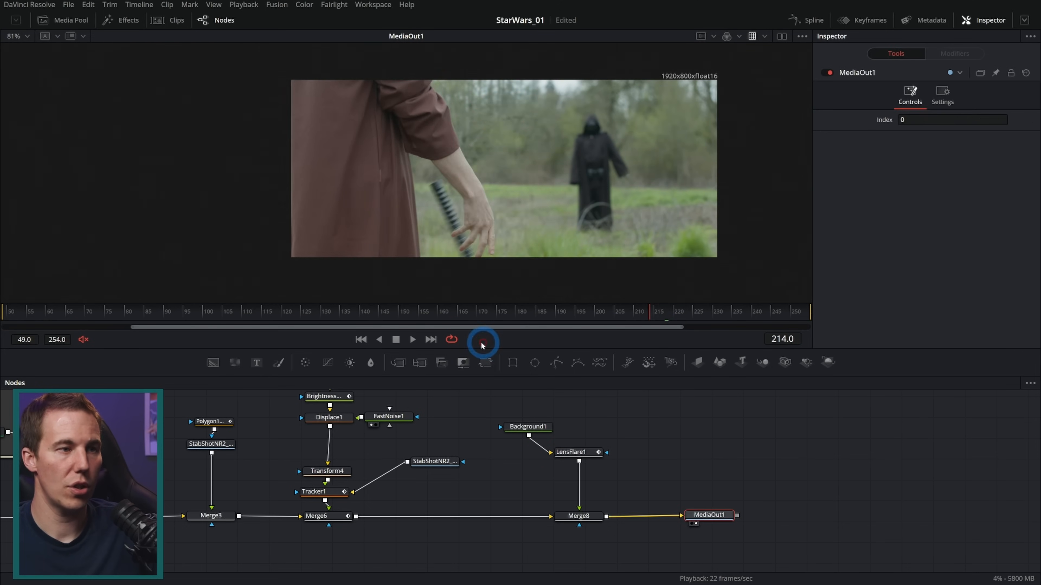
left_click(411, 339)
left_click(397, 339)
left_click_drag(657, 310, 634, 311)
left_click(414, 340)
left_click(399, 339)
left_click_drag(657, 313, 666, 311)
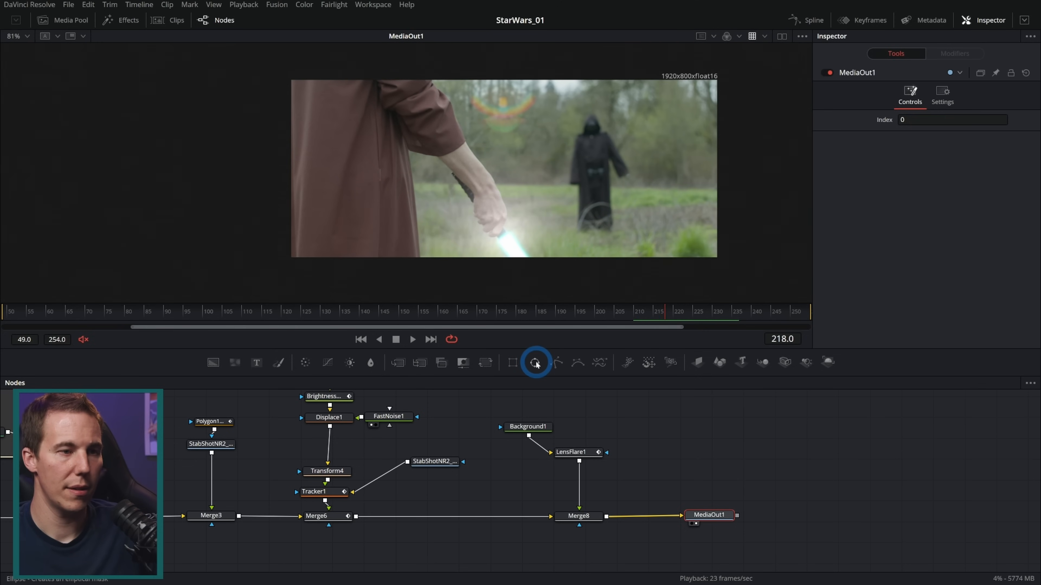
Mask Merge8 with an ellipse centered at about X 0.495, Y 0.057, with a soft edge of about 0.107
left_click_drag(535, 363, 592, 513)
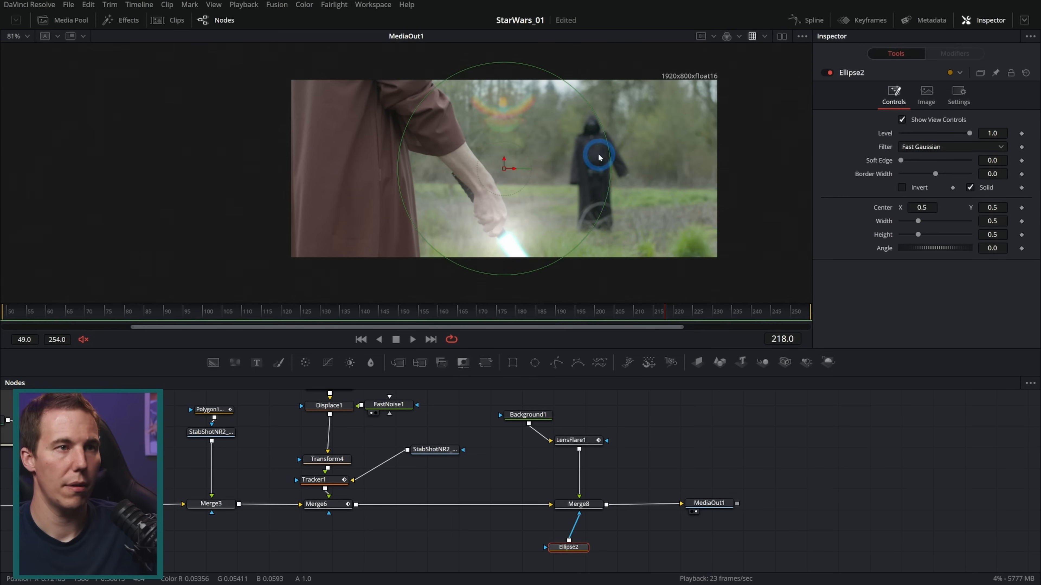
left_click_drag(503, 170, 502, 246)
left_click_drag(900, 160, 933, 164)
Play back the ignition with the masked flare and scrub on to frame 243
left_click(725, 501)
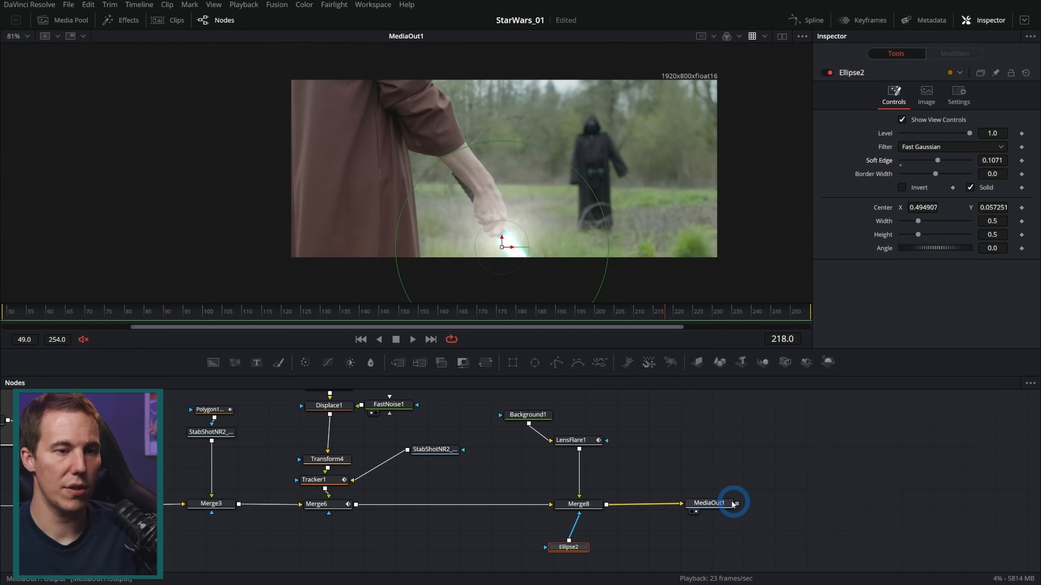
key("space")
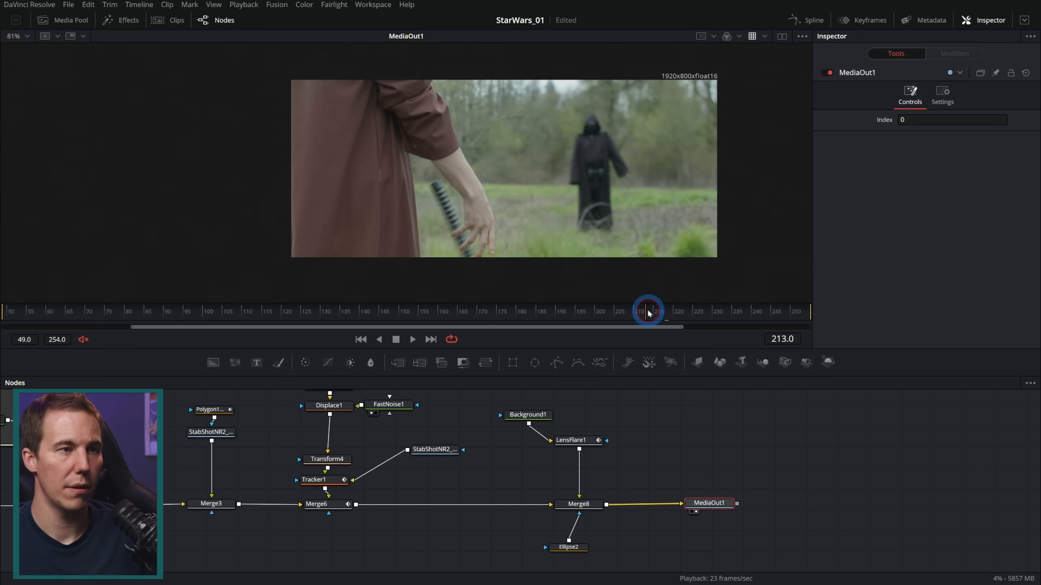
key("space")
left_click_drag(673, 312, 764, 314)
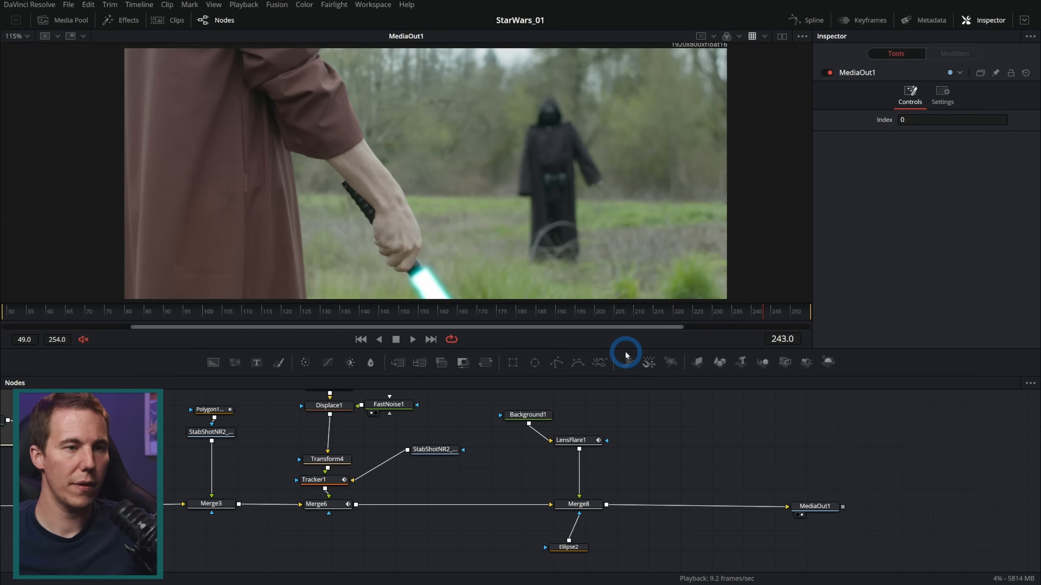
Enlarge the node graph area and view the CleanPlate3 loader at the start of the node tree
left_click_drag(626, 350, 637, 235)
left_click_drag(636, 333, 758, 431)
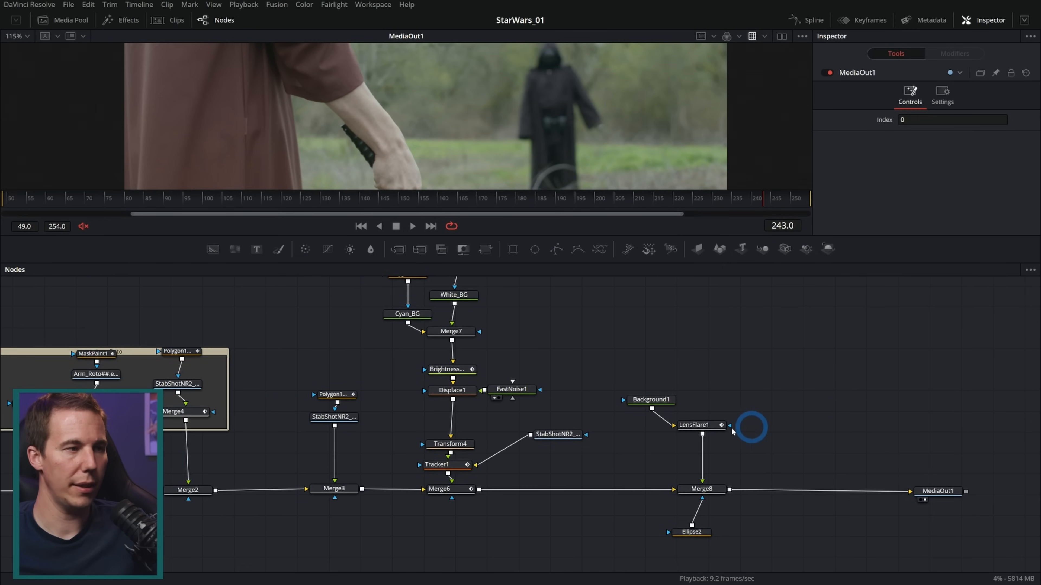
left_click_drag(285, 409, 715, 418)
left_click_drag(221, 444, 648, 431)
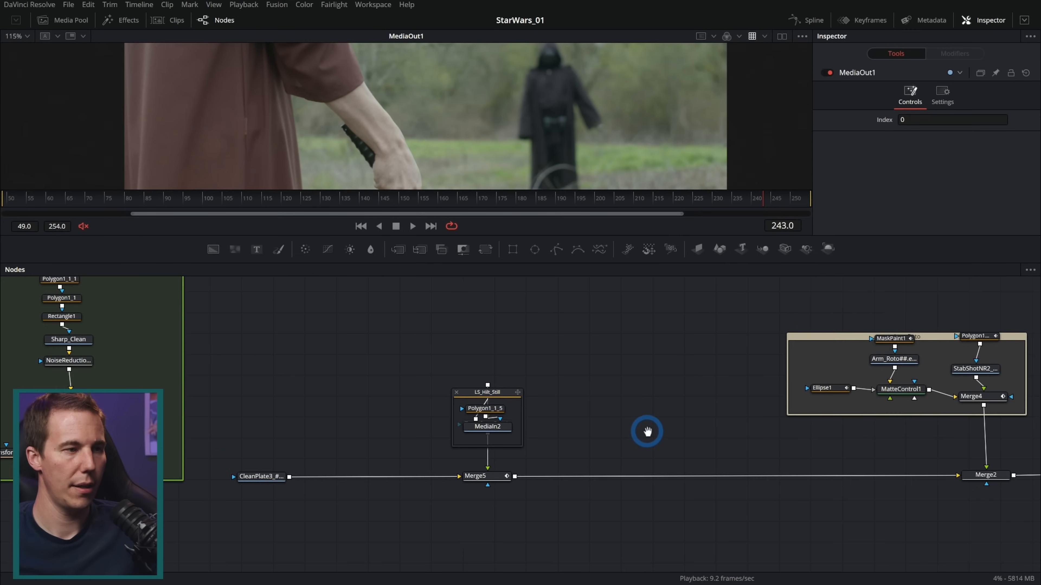
left_click(174, 492)
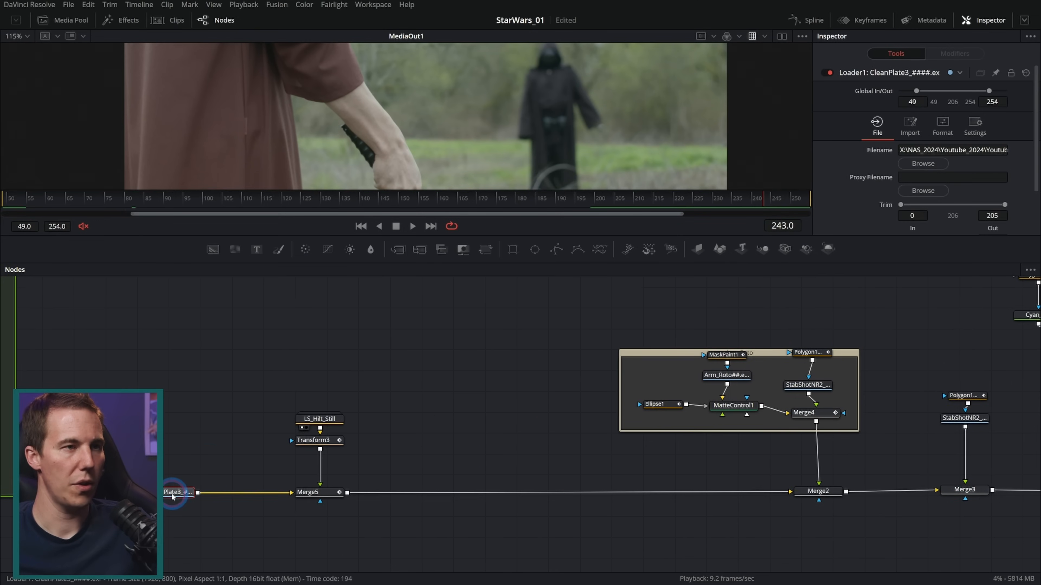
key("2")
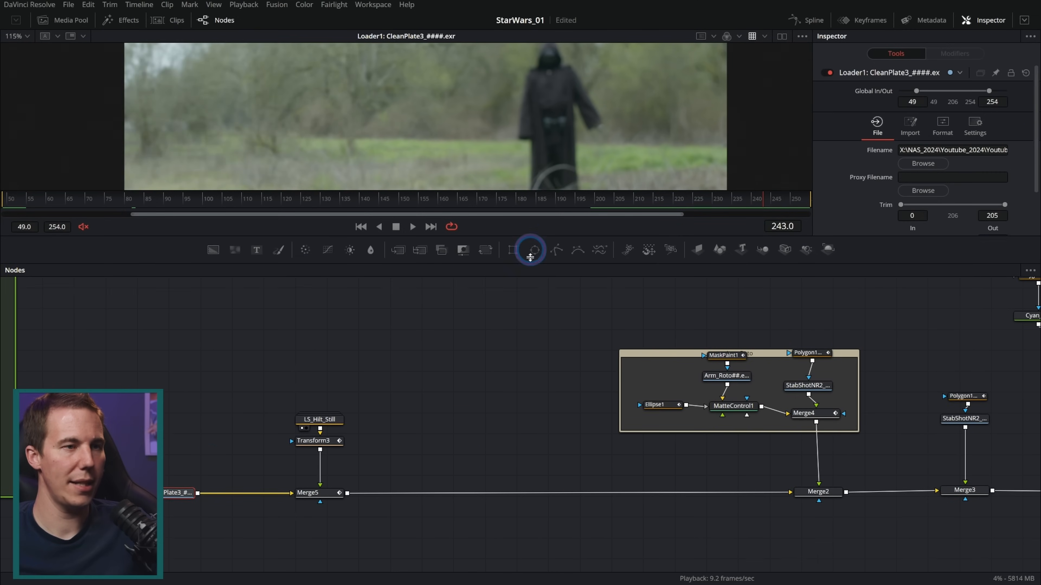
left_click_drag(531, 240, 515, 356)
left_click_drag(511, 442, 399, 471)
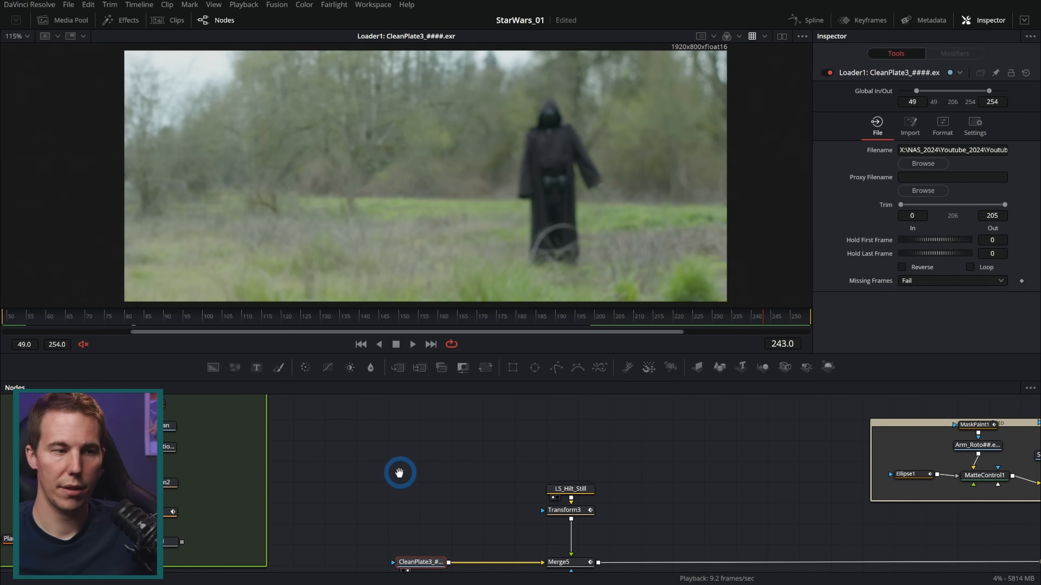
left_click_drag(499, 518, 334, 535)
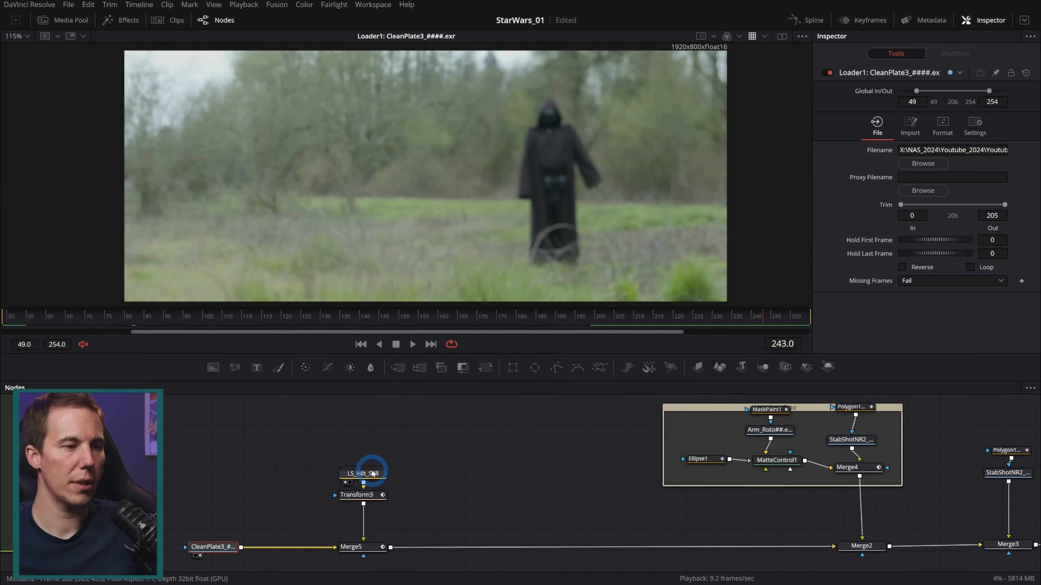
View LS_Hilt_Still, Transform3 and Merge5 in turn, scrubbing to frame 217 to review the hilt over the clean plate
left_click(373, 473)
key("1")
left_click(368, 494)
key("1")
left_click(402, 342)
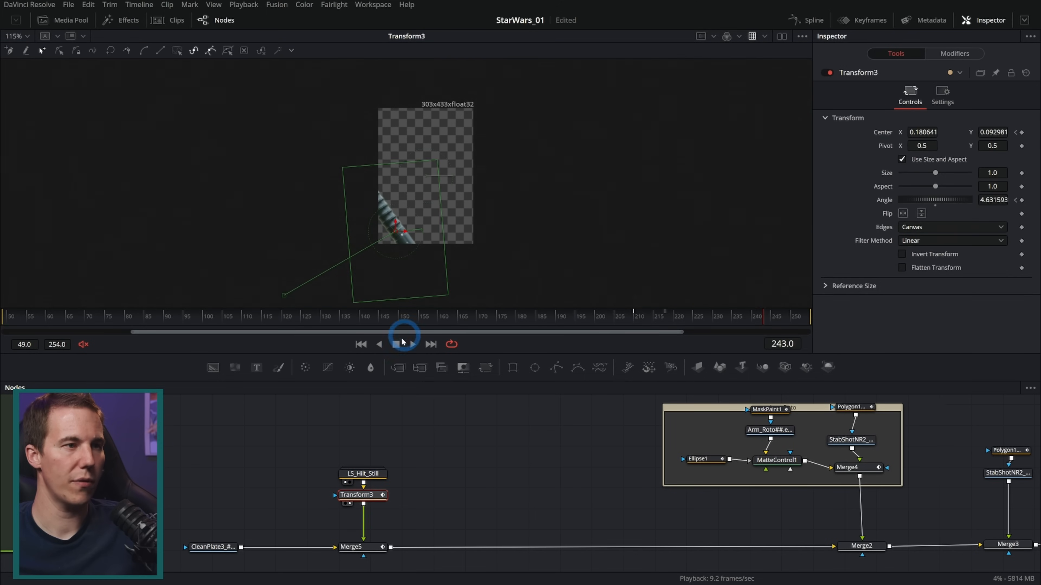
left_click(374, 543)
key("1")
left_click_drag(400, 318, 475, 320)
left_click_drag(545, 320, 663, 321)
View MatteControl1 and Merge4 in the Arm_Roto group while scrubbing from frame 217 to 224 to review the arm cutout
left_click_drag(616, 458, 350, 474)
left_click_drag(513, 476, 497, 213)
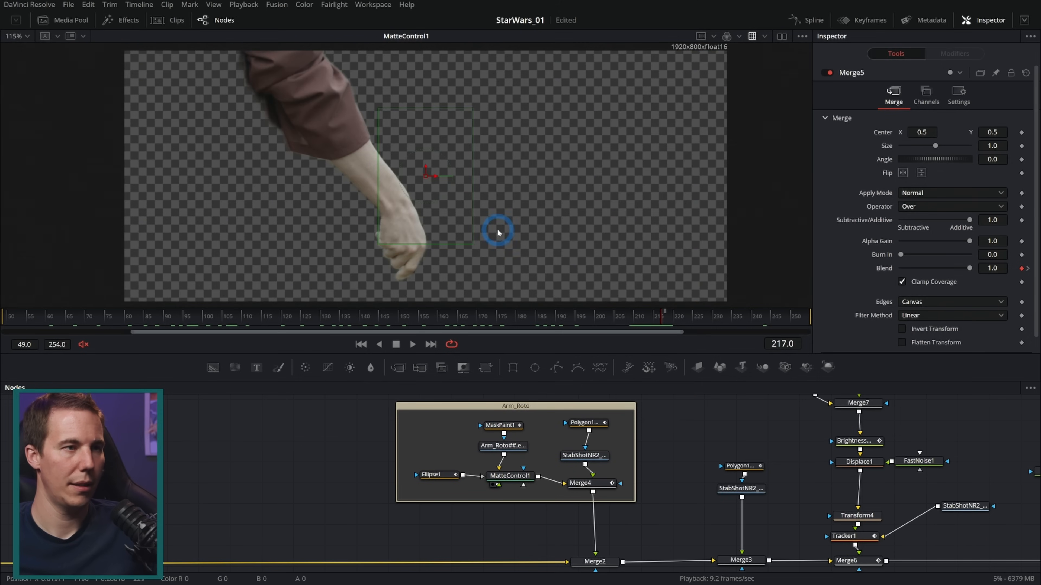
left_click_drag(657, 323, 670, 321)
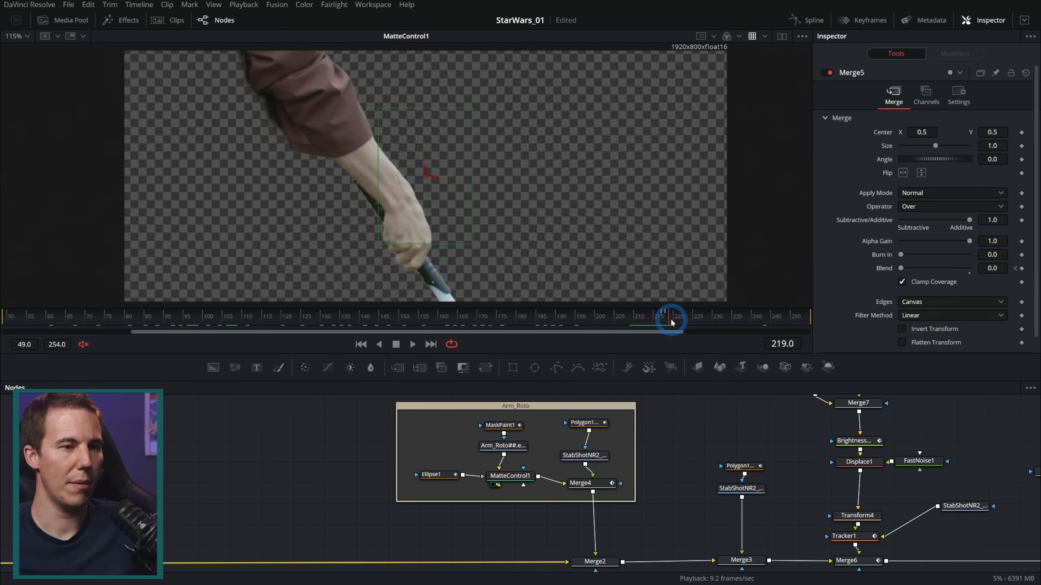
left_click_drag(568, 481, 554, 304)
left_click_drag(666, 320, 692, 321)
View Merge2 and Merge3 at frame 224 to review the arm and robe layered over the plate
left_click_drag(644, 497, 549, 474)
left_click_drag(508, 538, 545, 236)
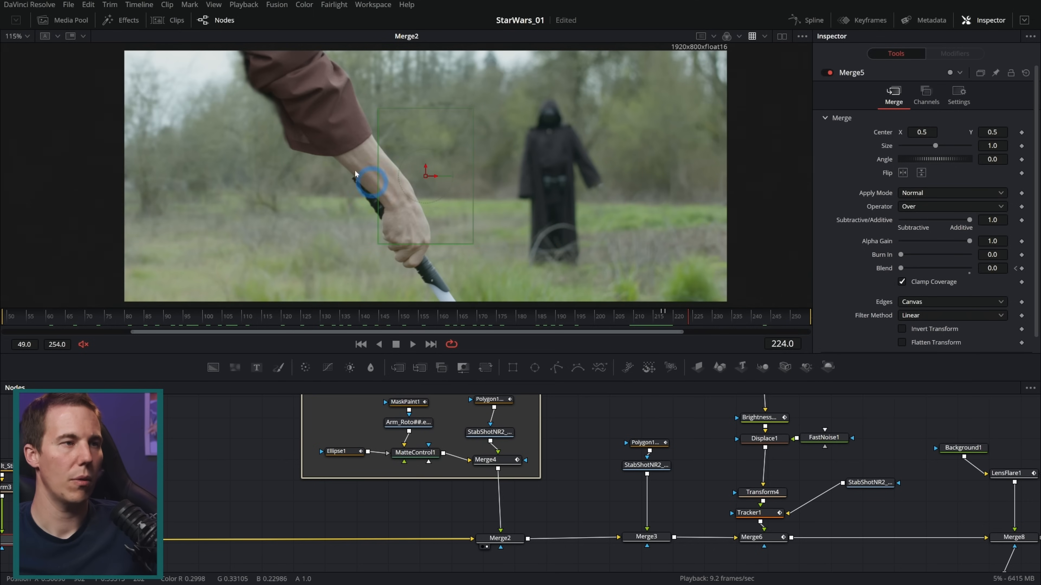
left_click_drag(569, 455, 433, 493)
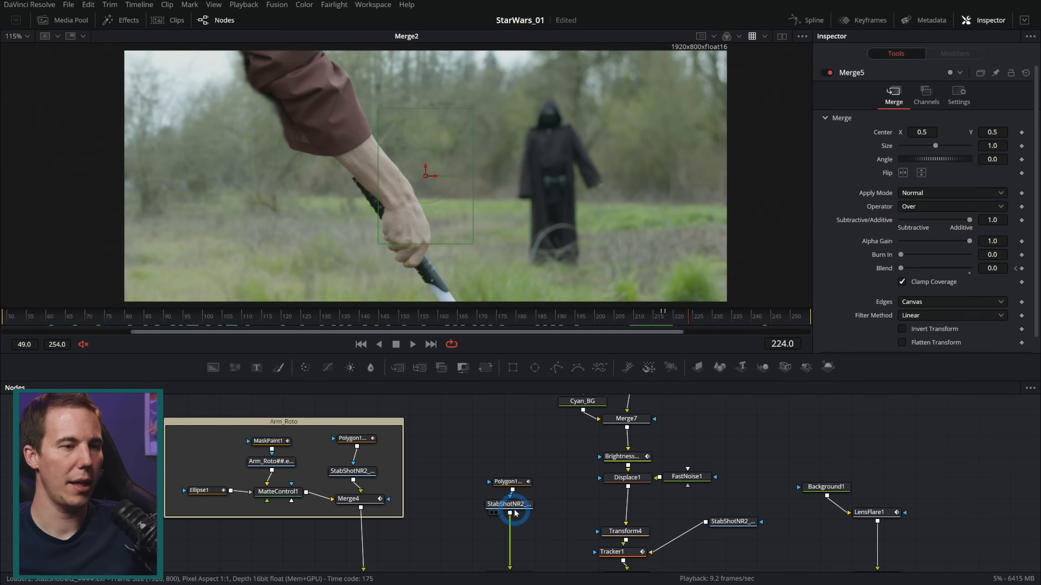
left_click_drag(561, 496, 493, 442)
left_click_drag(442, 522, 351, 241)
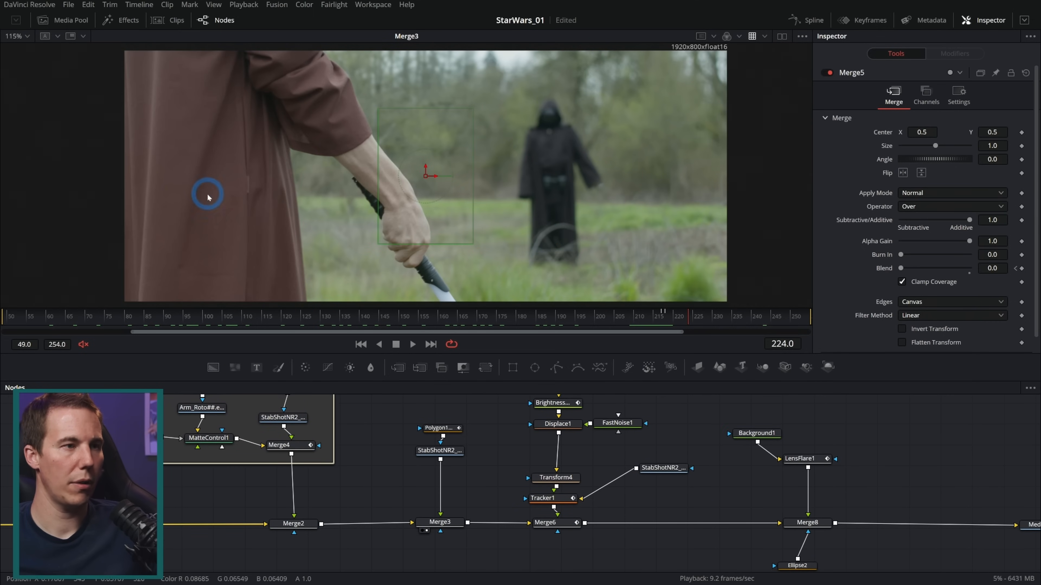
Add an underlay around Merge3, its StabShotNR2 loader and its polygon mask, and rename it Body
left_click_drag(371, 406, 470, 571)
key("shift+space")
type("lens")
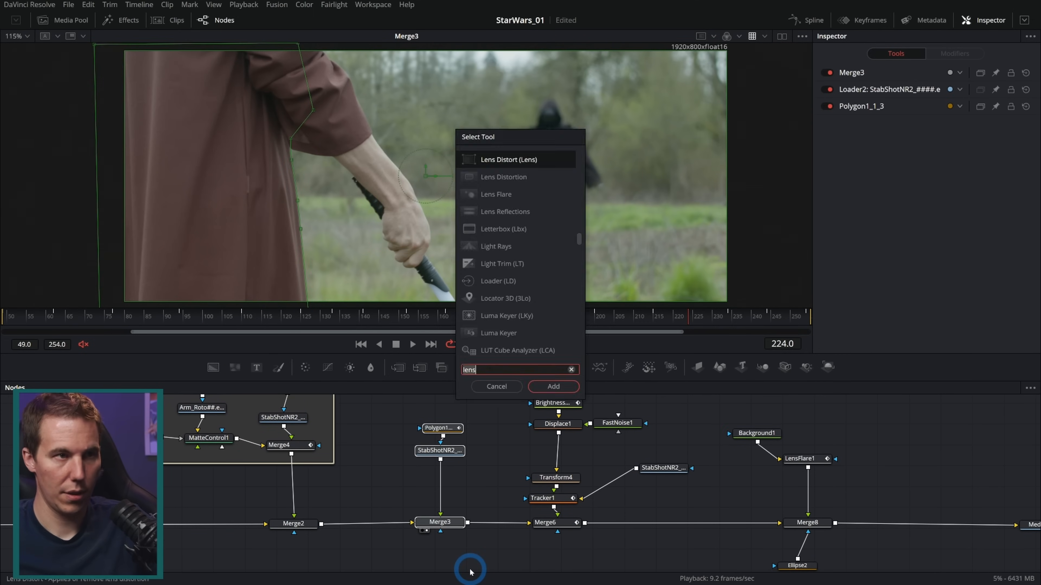
type("under")
key("Return")
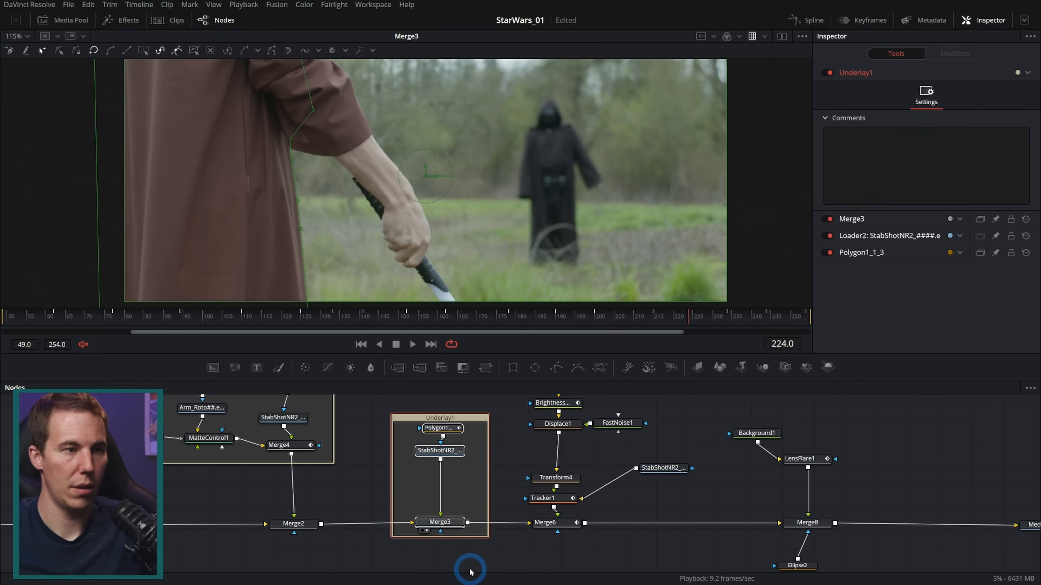
left_click(476, 418)
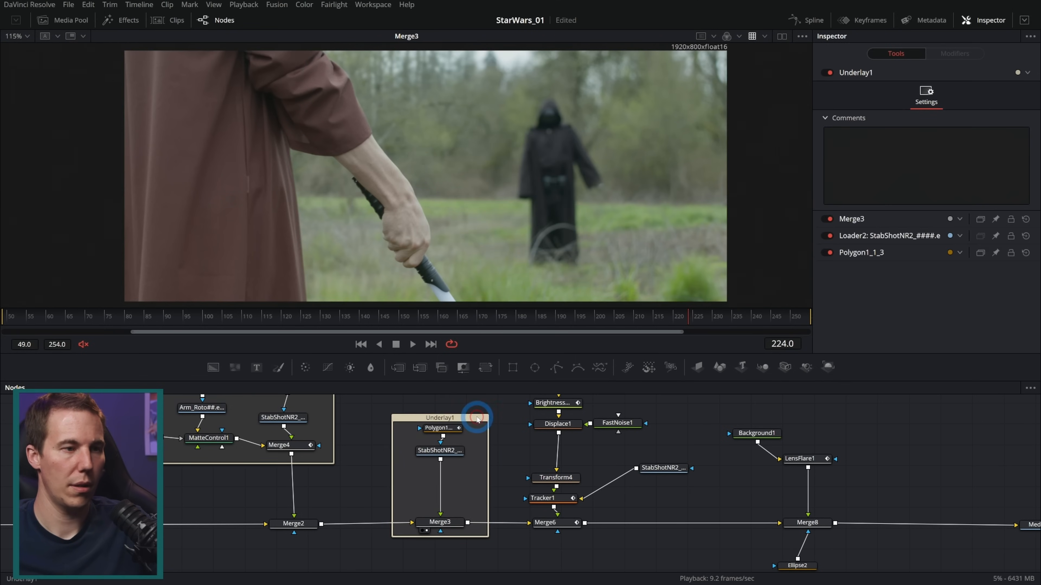
key("F2")
type("Body")
key("Return")
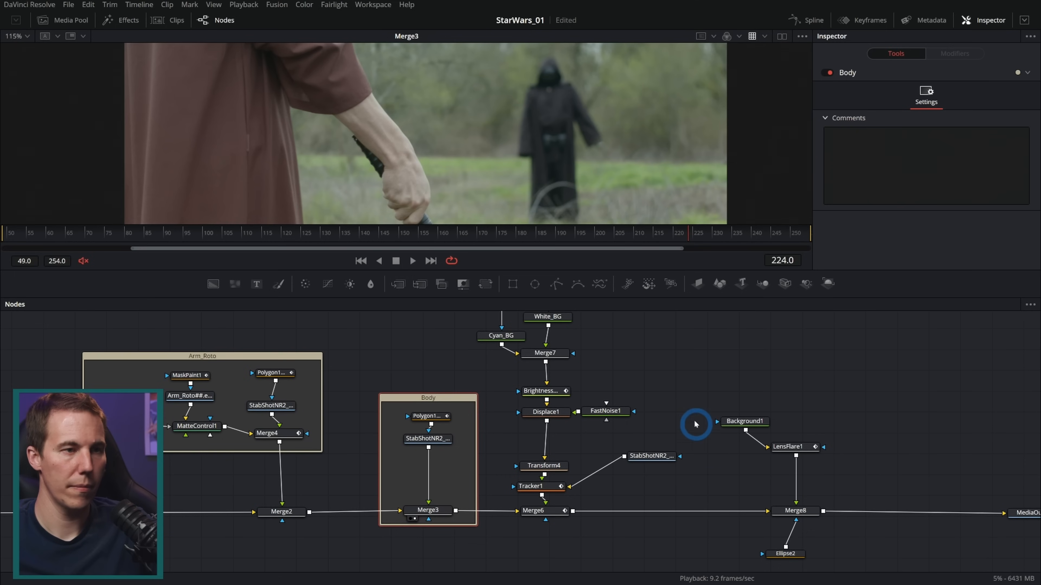
Shift the blade nodes closer to the lens flare nodes and enclose both sets in a new underlay
scroll(680, 402, "down", 3)
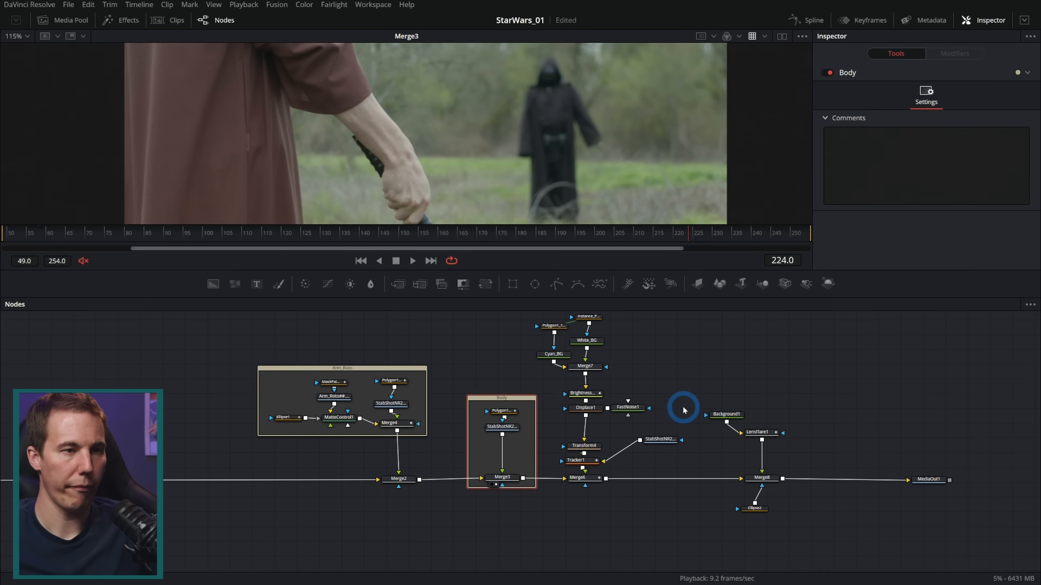
left_click_drag(691, 376, 653, 411)
left_click_drag(498, 342, 633, 558)
left_click(552, 519)
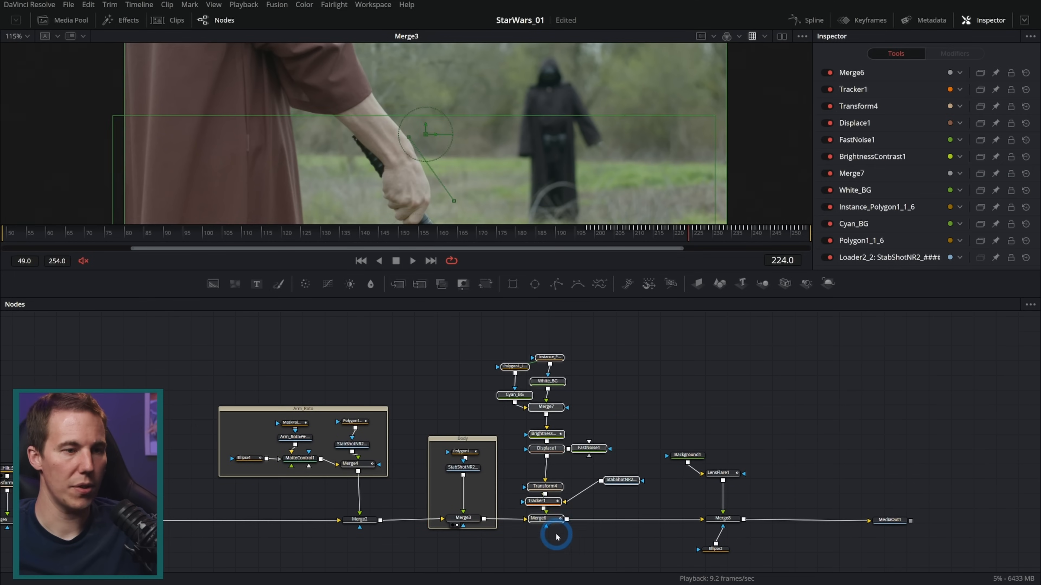
left_click_drag(552, 518, 574, 517)
left_click_drag(270, 323, 531, 565)
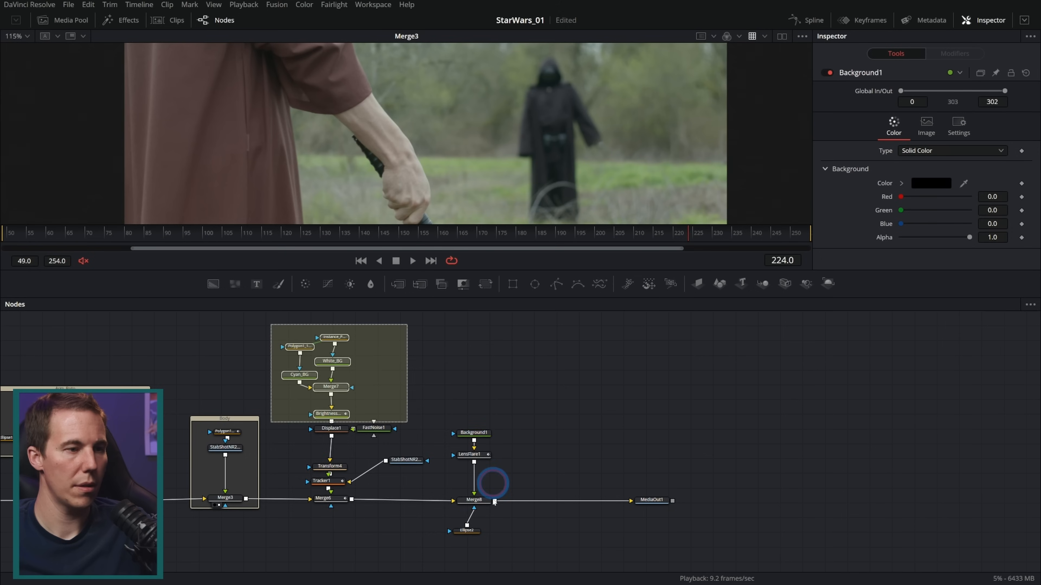
key("shift+space")
type("under")
key("Return")
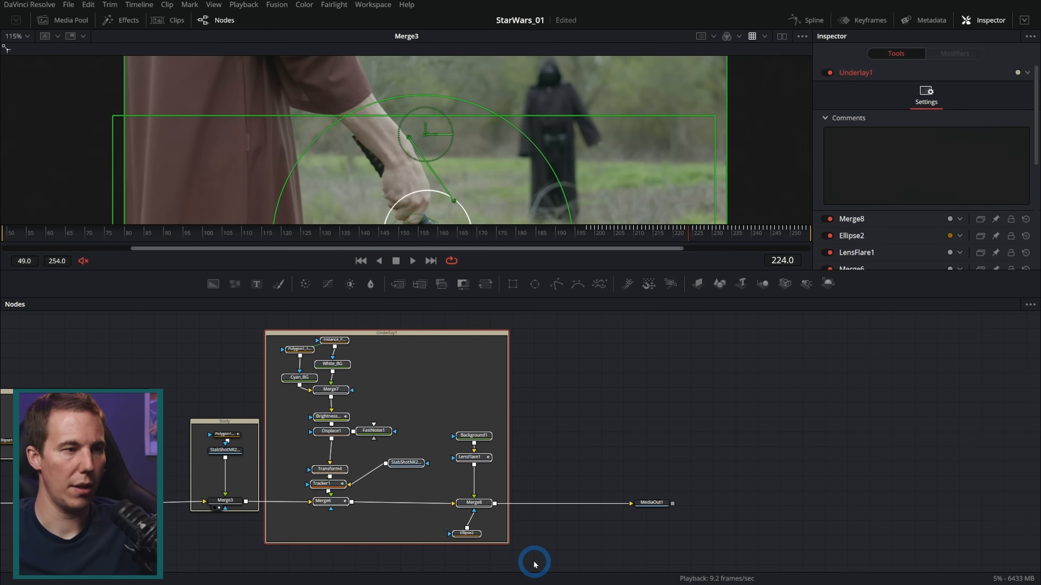
Rename the underlay around the blade and flare nodes to Jedi_LS_Blade
left_click(511, 367)
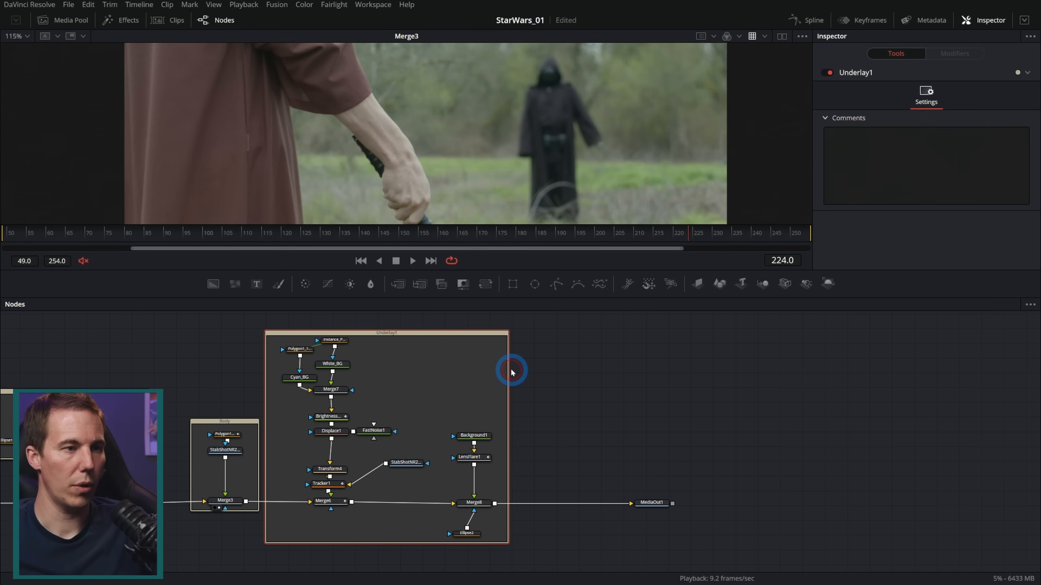
key("F2")
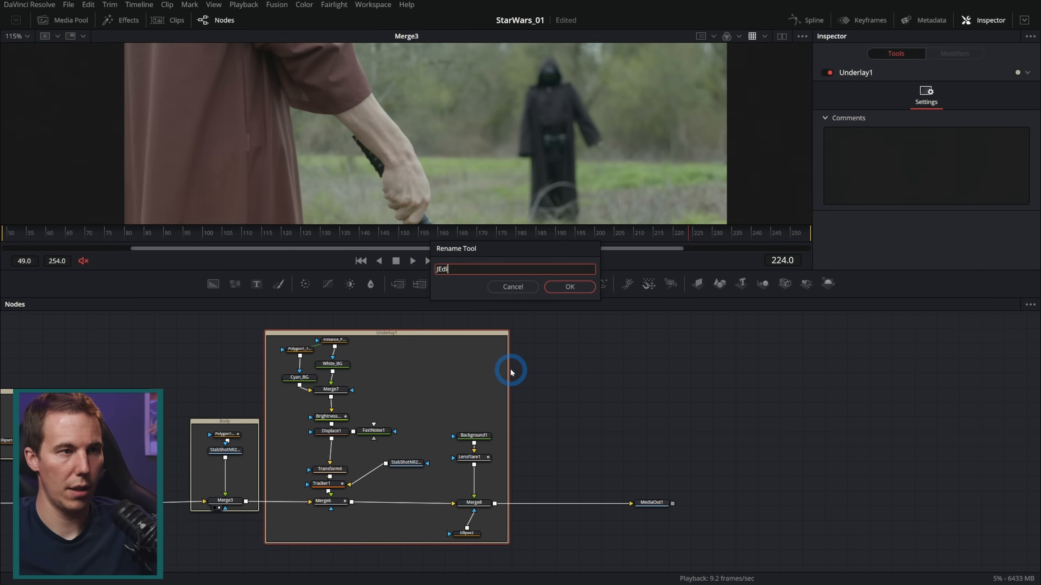
type("Jedi_LS_Blade")
key("Return")
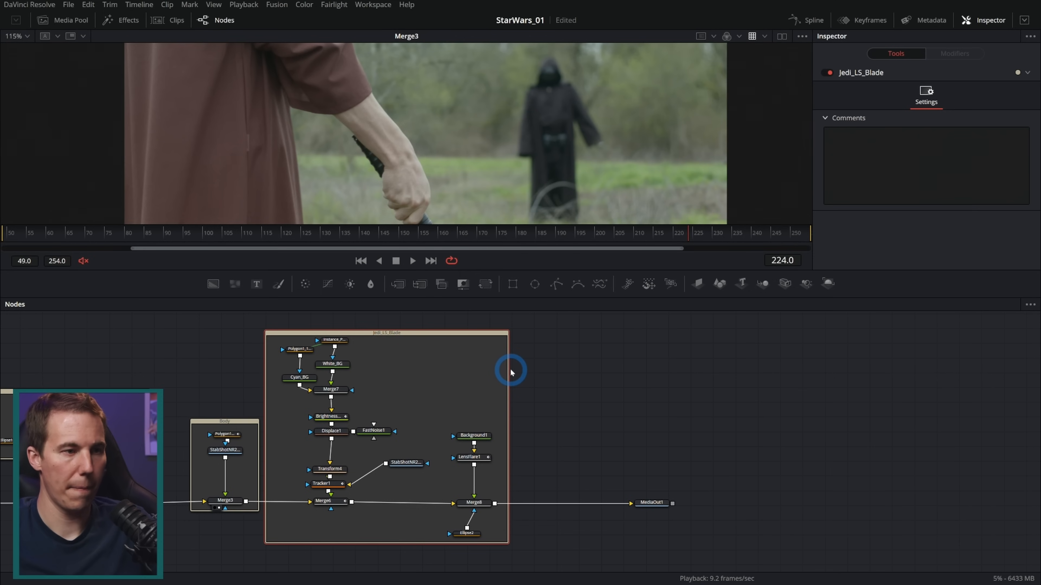
Set the Jedi_LS_Blade underlay's color to Teal
right_click(511, 370)
mouse_move(547, 481)
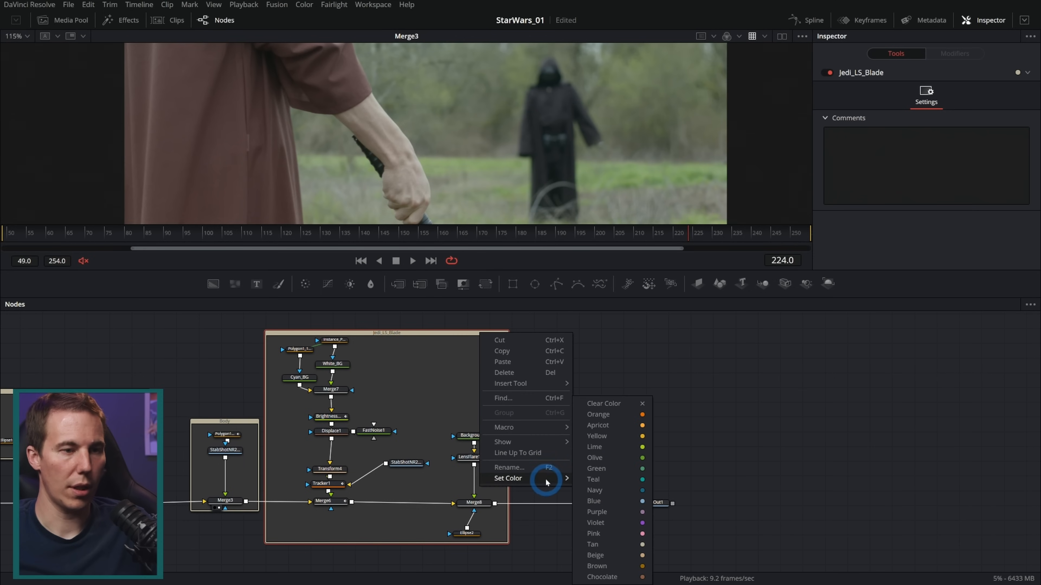
left_click(611, 480)
left_click_drag(475, 330, 474, 326)
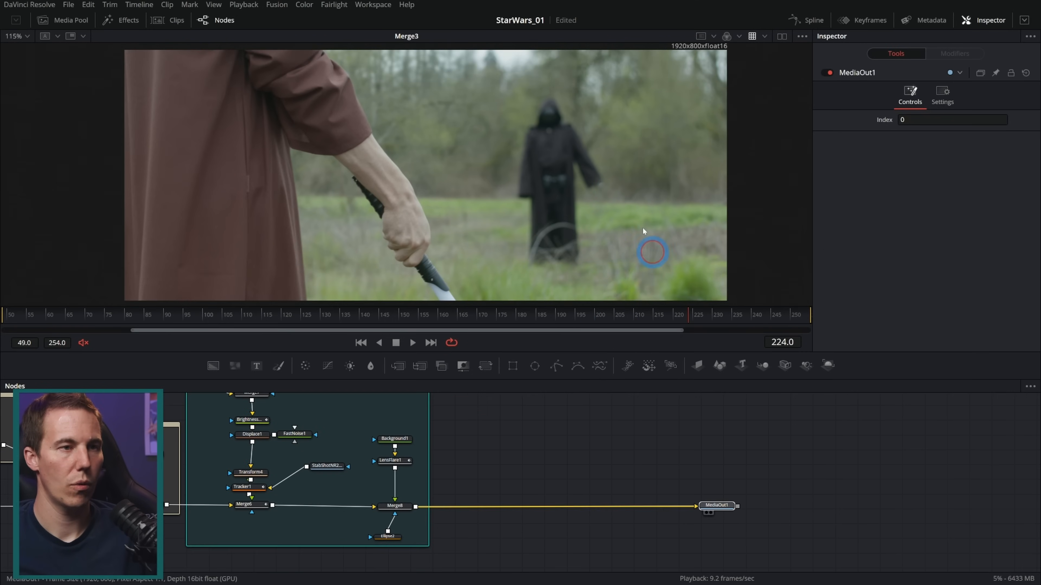
Show MediaOut1 in the viewer at frame 227 and open the Keyframes editor to inspect MediaIn1's markers
key("1")
left_click(699, 315)
left_click(861, 28)
left_click(759, 445)
left_click_drag(6, 418, 581, 446)
scroll(302, 507, "down", 5)
left_click_drag(197, 527, 451, 492)
scroll(177, 483, "up", 8)
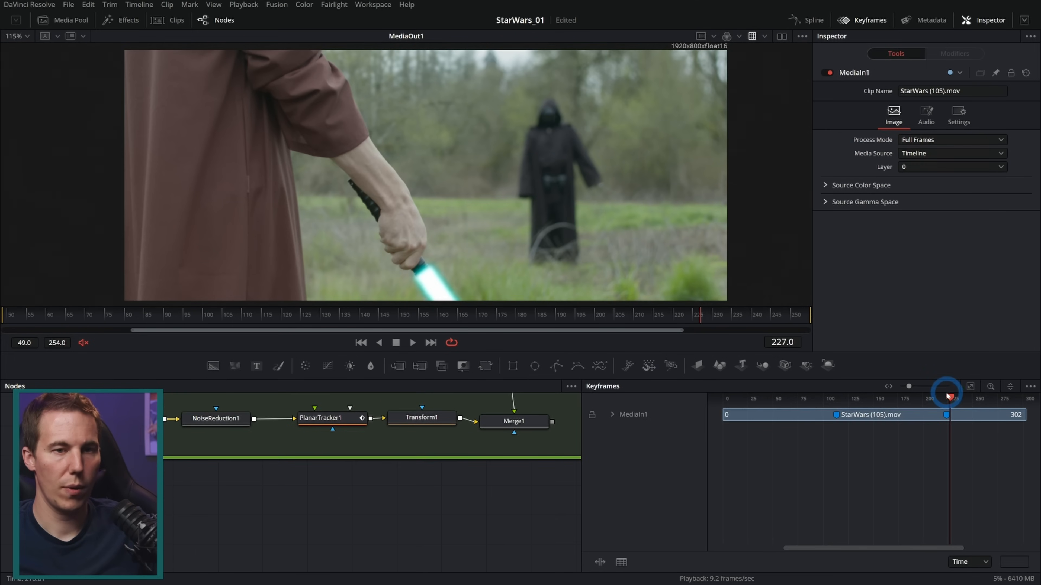
Scrub between the two StarWars (105).mov markers and park the playhead on the first one, at frame 114
left_click_drag(950, 398, 916, 402)
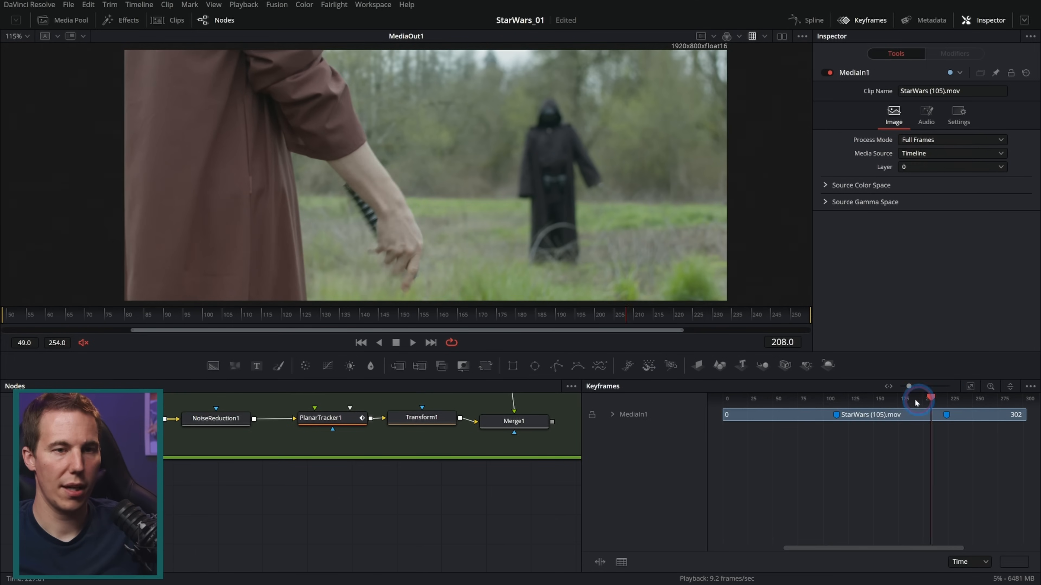
left_click_drag(836, 406, 941, 404)
scroll(953, 419, "up", 10)
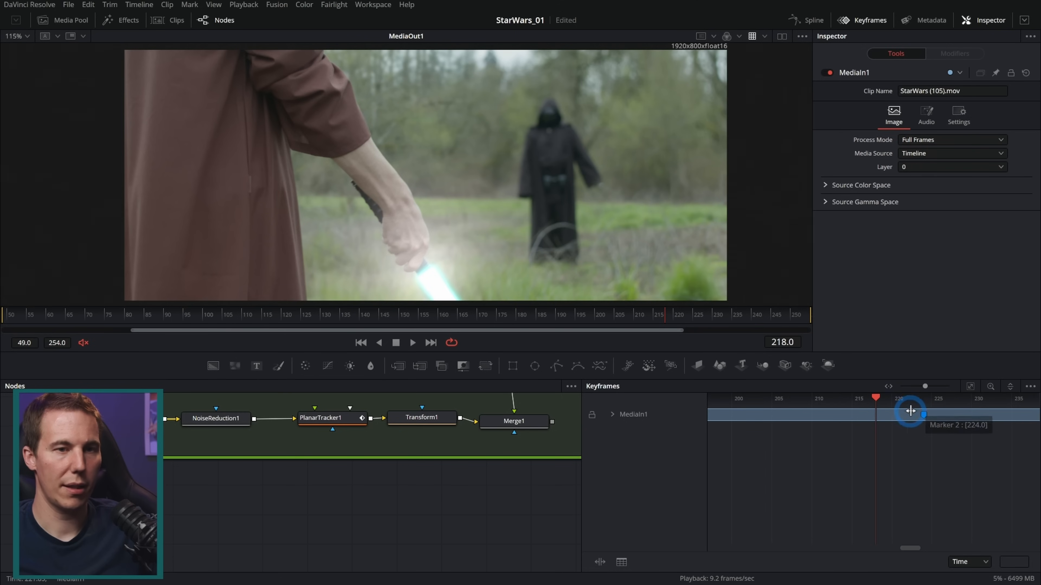
scroll(890, 436, "down", 8)
scroll(890, 435, "down", 3)
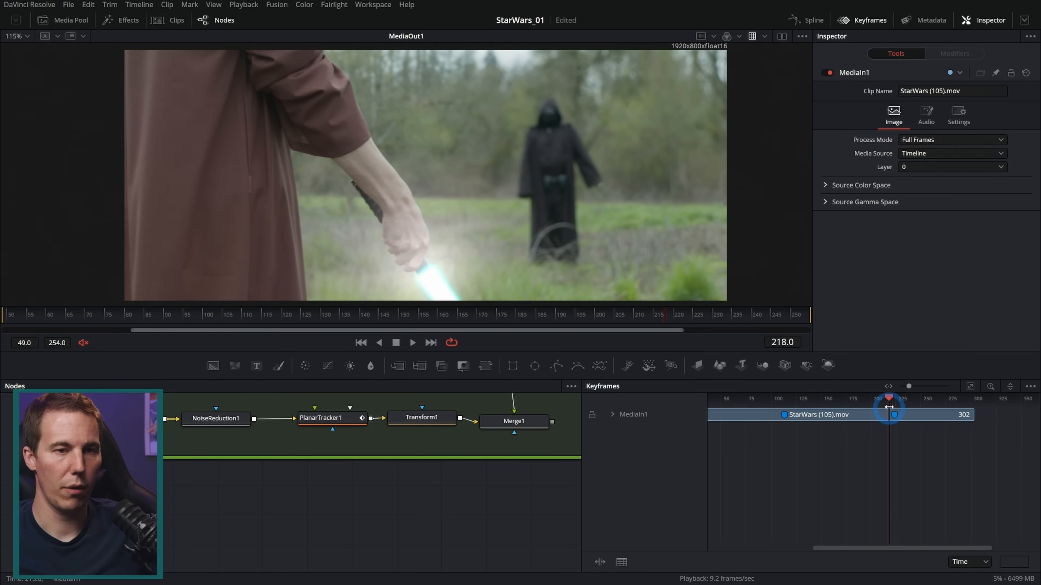
left_click_drag(892, 401, 817, 406)
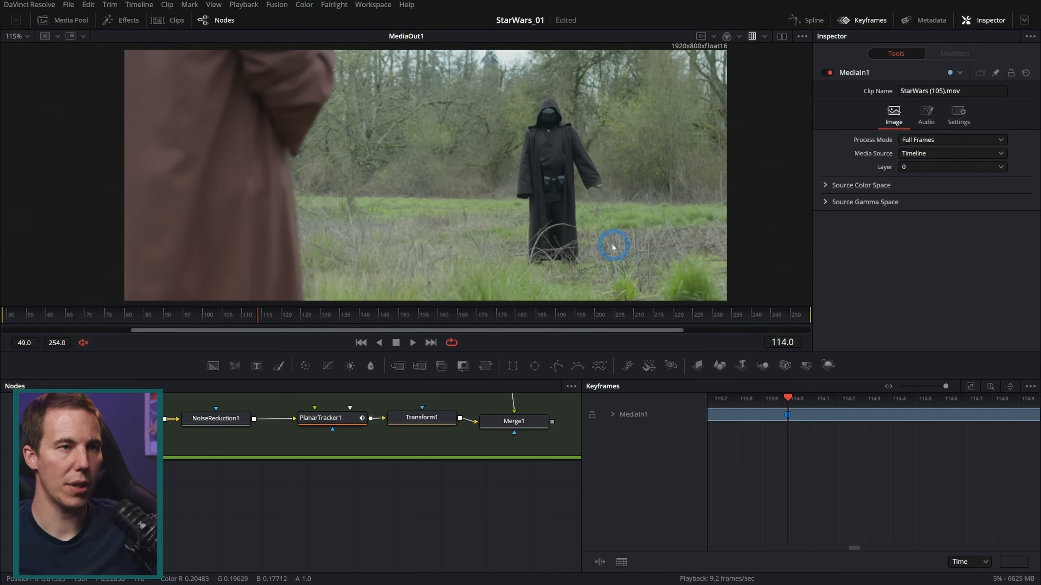
Hide the Keyframes editor, merge a new Background in between Merge8 and MediaOut1, and set the Background's red to 1.0
left_click_drag(560, 490, 218, 513)
left_click(853, 21)
left_click_drag(883, 444, 366, 449)
left_click_drag(838, 449, 312, 457)
left_click_drag(975, 435, 441, 434)
left_click_drag(213, 365, 357, 425)
left_click_drag(275, 515, 253, 505)
left_click(367, 425)
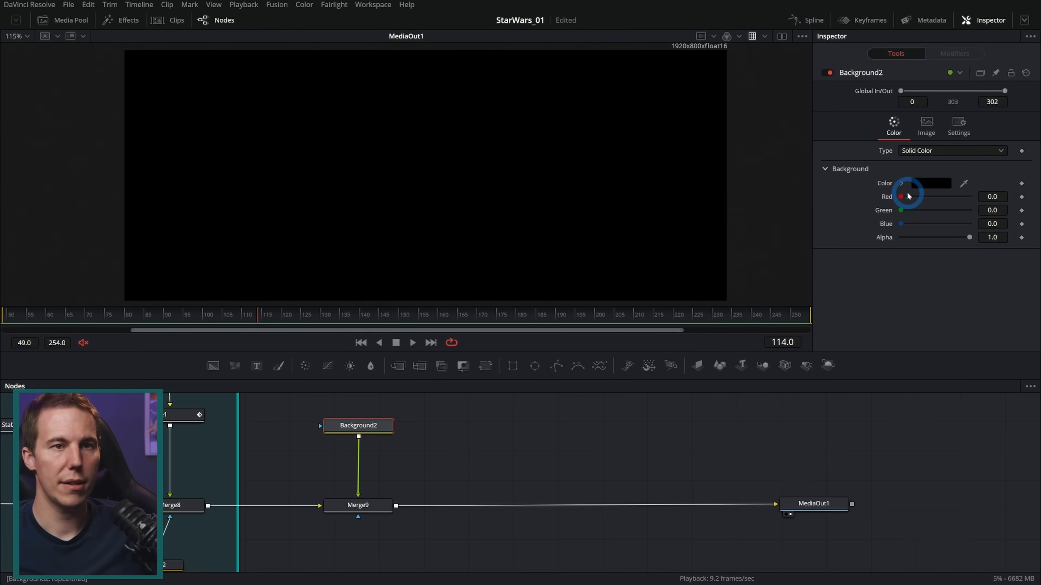
left_click_drag(906, 197, 1031, 203)
Attach a Polygon mask to Background2
left_click_drag(556, 366, 367, 455)
scroll(609, 203, "up", 6)
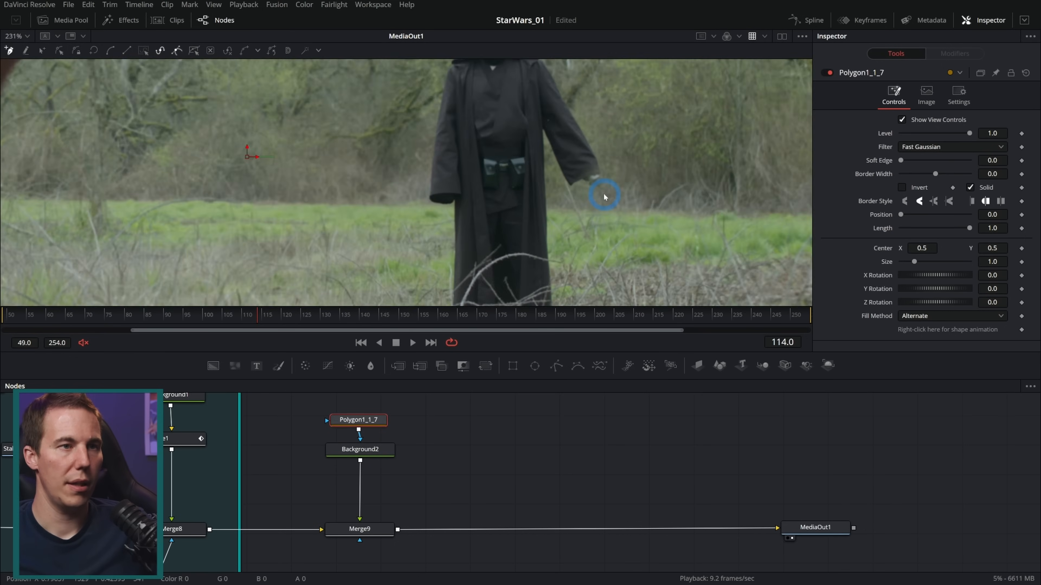
scroll(466, 177, "up", 4)
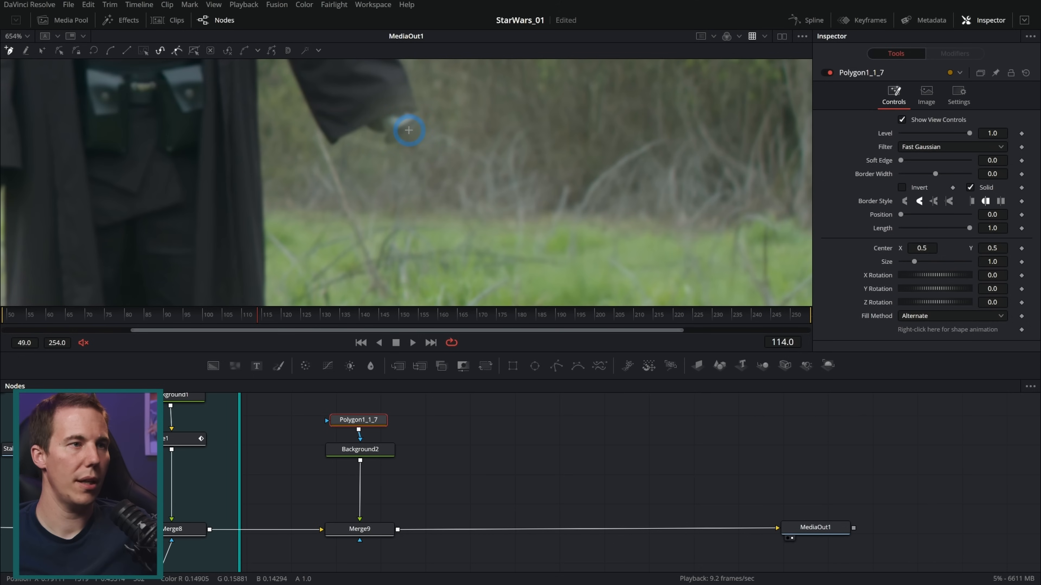
View the StabShotNR2 loader and draw a two-point mask line along the Sith's blue blade, from hilt to just past the tip
scroll(479, 445, "down", 5)
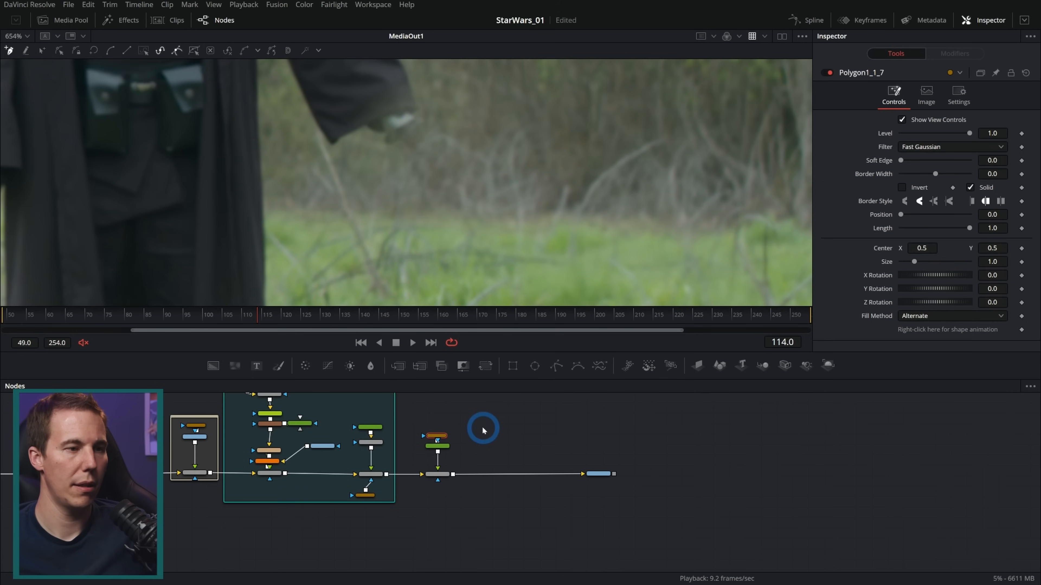
left_click_drag(506, 430, 487, 498)
scroll(423, 505, "up", 3)
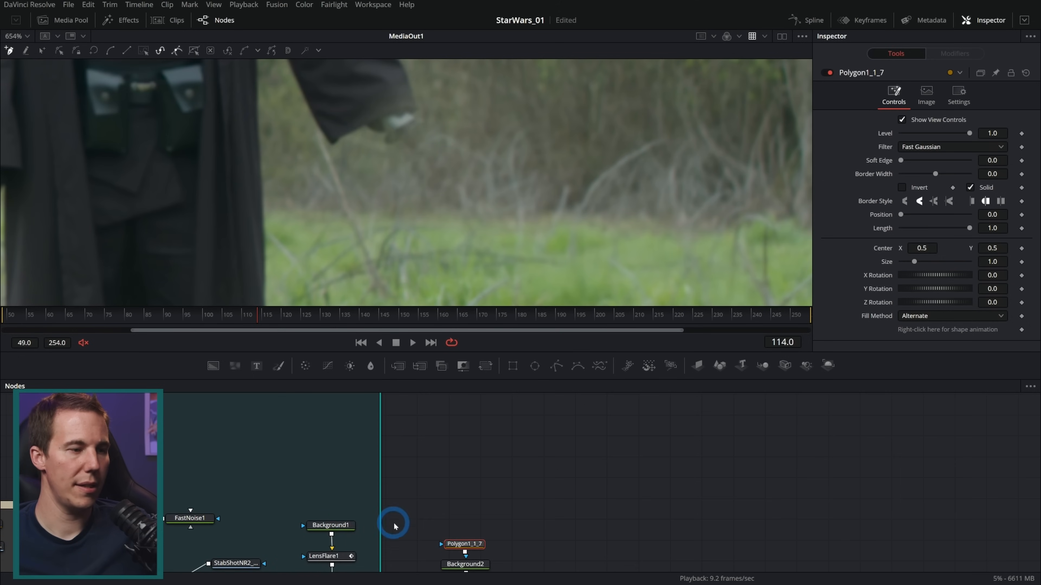
scroll(409, 516, "down", 3)
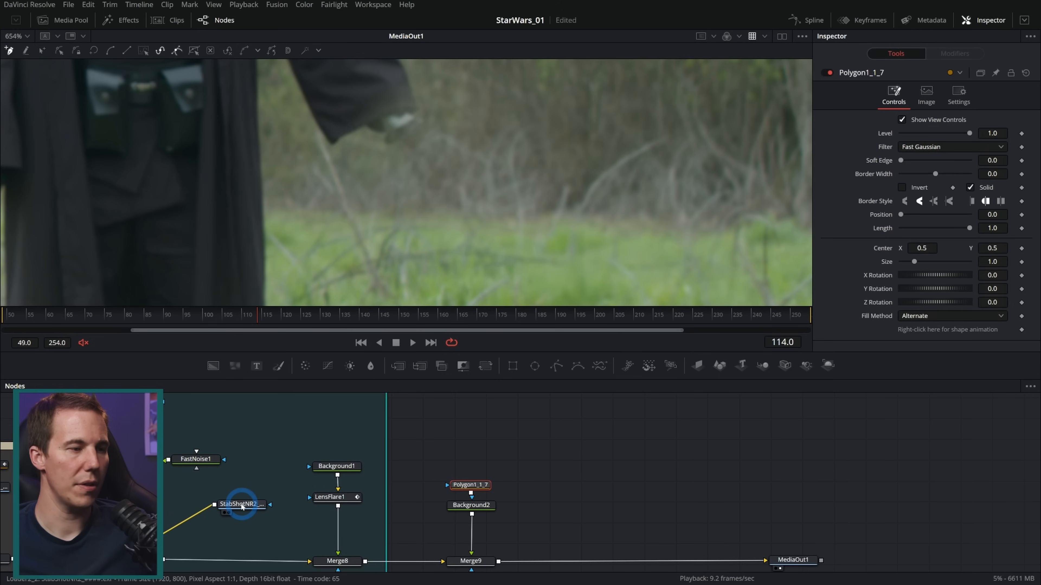
left_click_drag(240, 506, 507, 209)
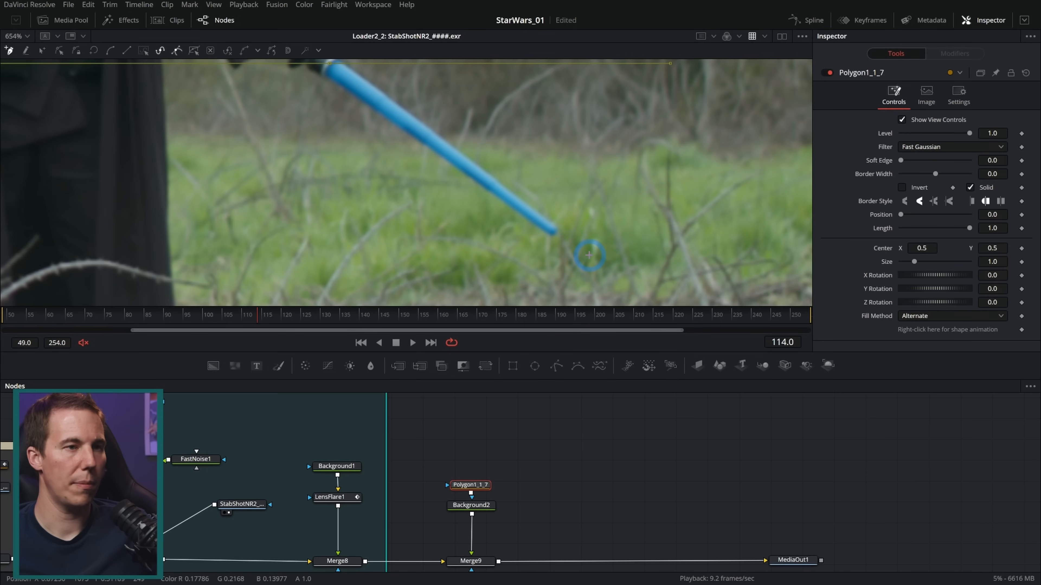
left_click(589, 254)
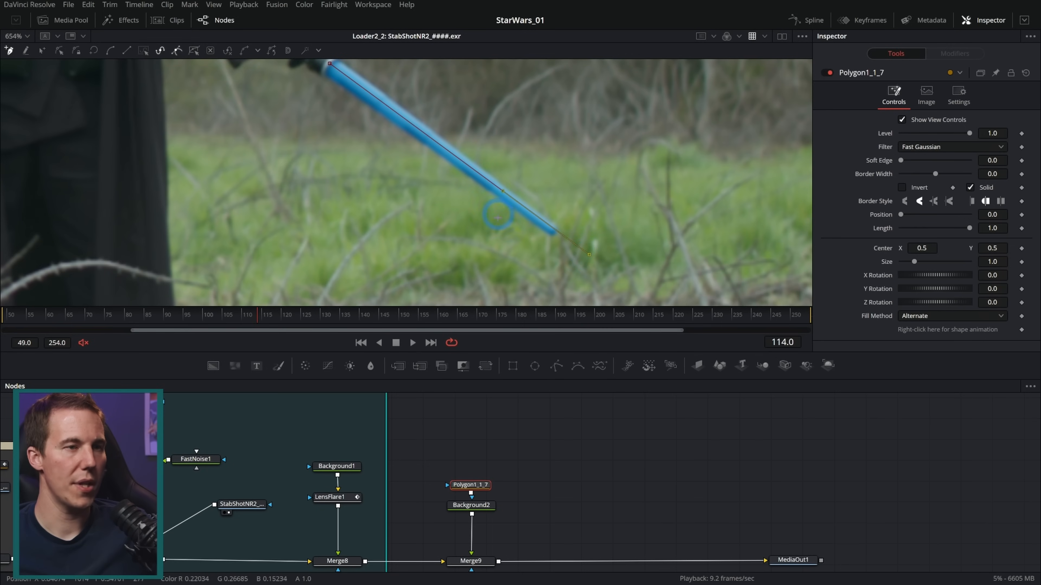
scroll(549, 223, "down", 1)
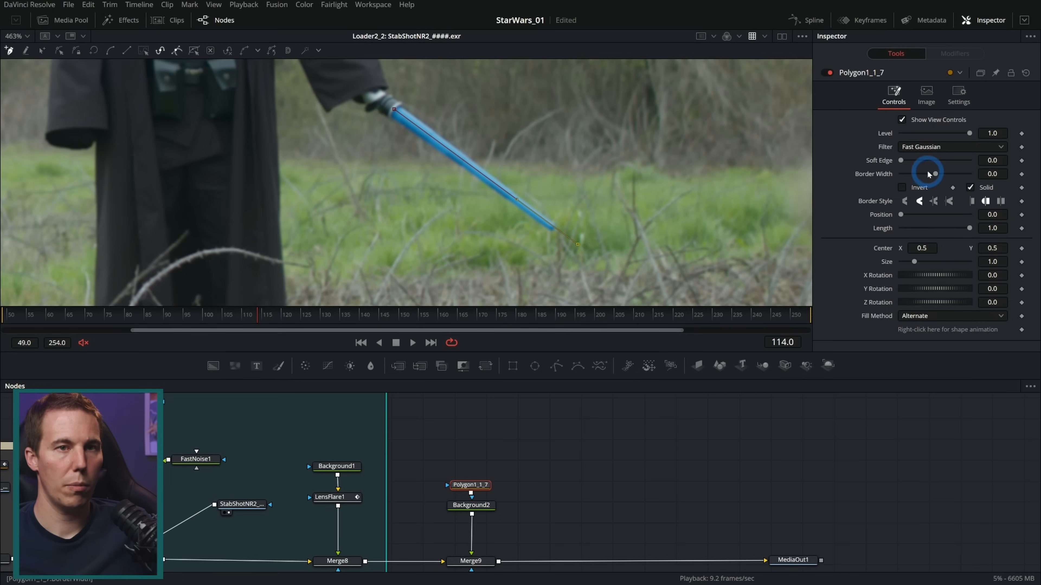
View MediaOut1 and set the Sith blade mask's border width to 0.005 and soft edge to 0.0031
left_click(613, 495)
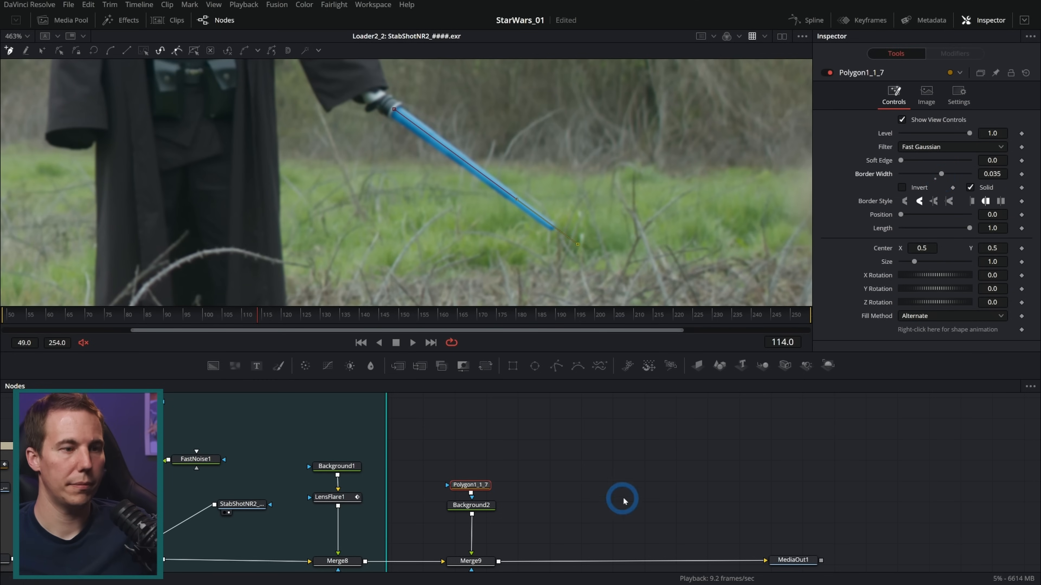
left_click_drag(786, 557, 612, 203)
left_click_drag(995, 177, 832, 194)
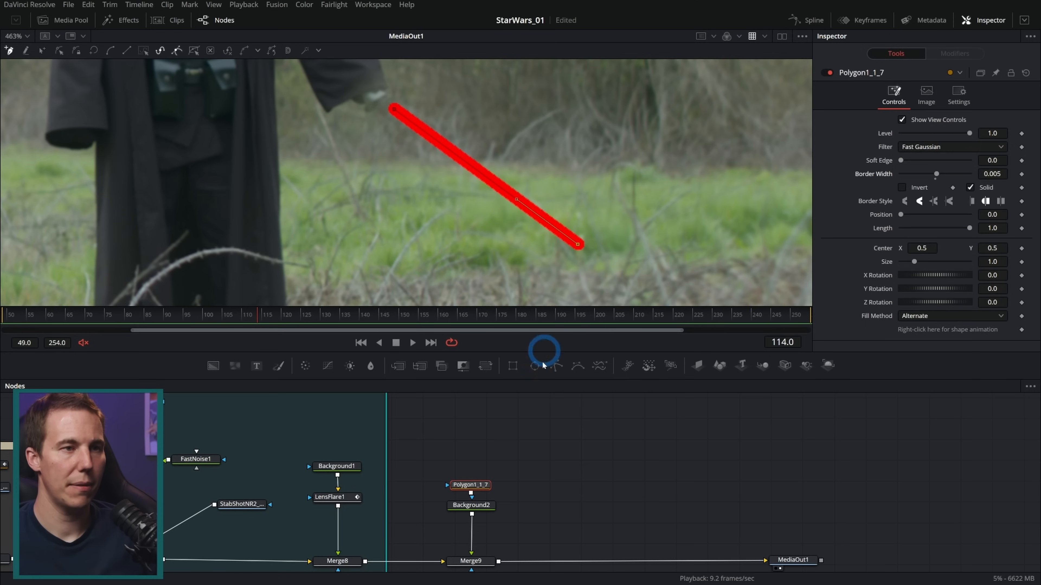
left_click_drag(900, 161, 900, 162)
left_click(489, 409)
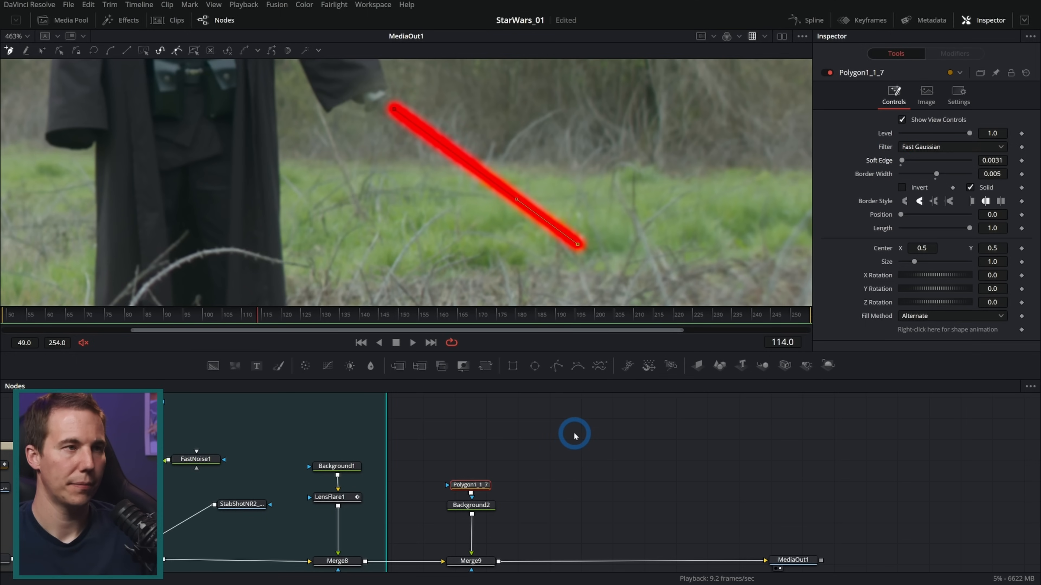
Add a Tracker node above the Sith blade's polygon mask
left_click(493, 434)
key("shift+space")
type("under")
key("BackSpace")
key("BackSpace")
key("BackSpace")
key("BackSpace")
key("BackSpace")
type("track")
key("Return")
Connect the StabShotNR2 loader to Tracker2's background input and view Tracker2
left_click_drag(215, 506, 530, 436)
left_click_drag(247, 506, 296, 421)
left_click_drag(531, 442, 456, 448)
left_click_drag(465, 449, 414, 138)
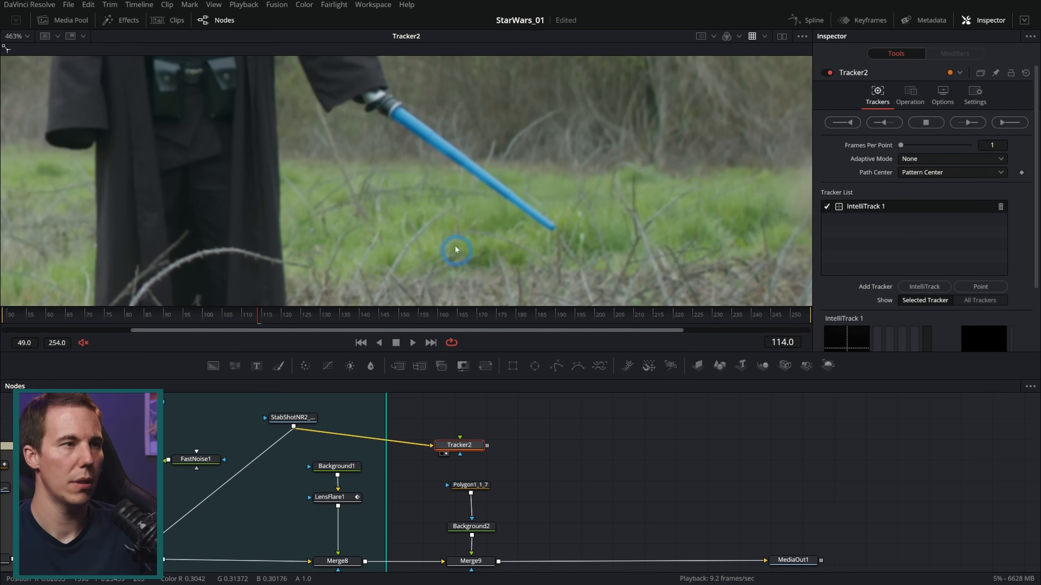
Place IntelliTrack 1 on the Sith's lightsaber hilt
scroll(461, 156, "down", 2)
left_click_drag(385, 135, 670, 247)
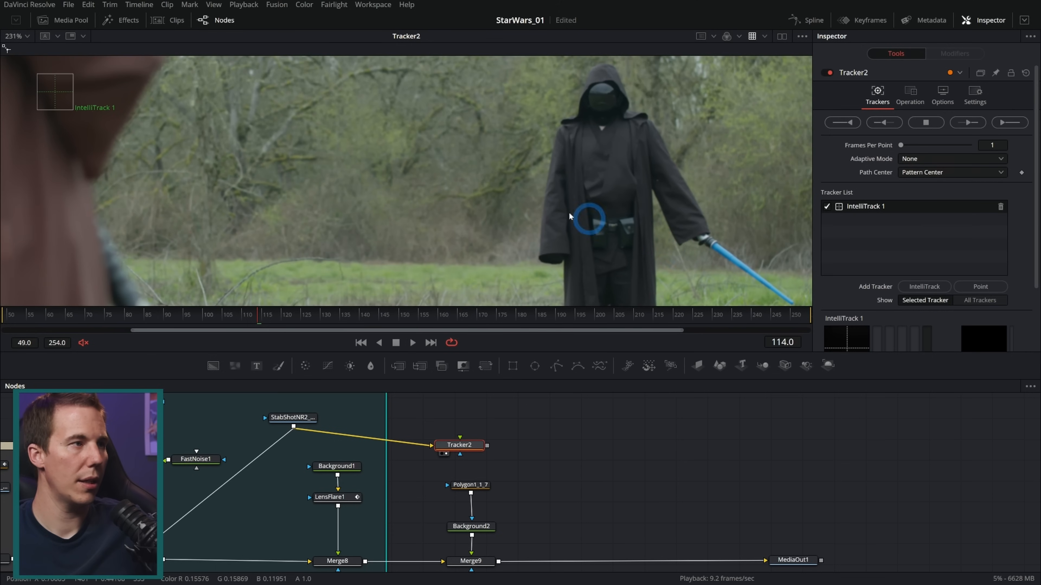
left_click_drag(57, 92, 713, 245)
left_click_drag(525, 219, 232, 148)
Add a second IntelliTrack point to Tracker2 and place it on the tip of the Sith's blue blade
left_click(924, 287)
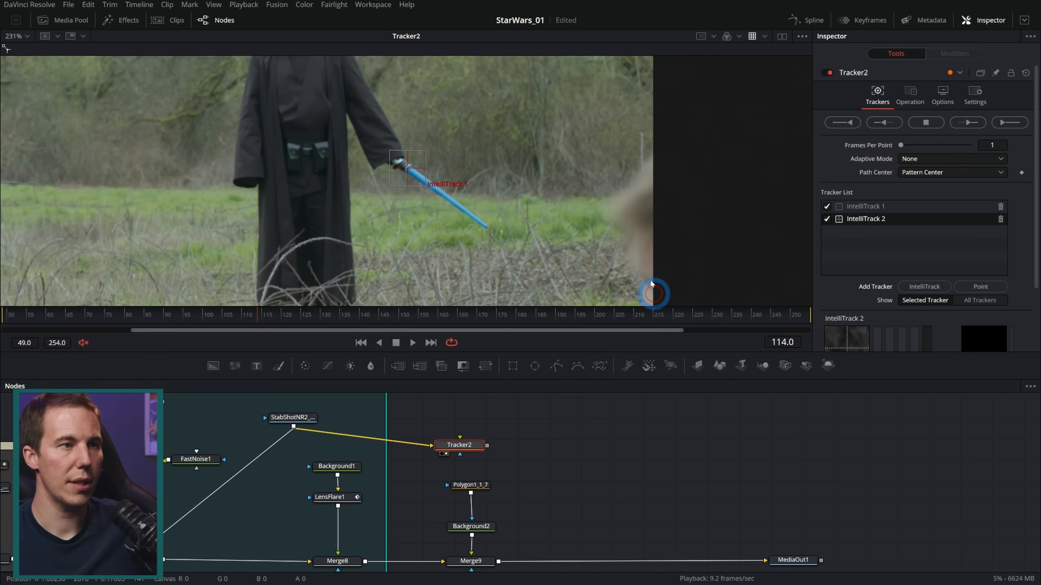
scroll(300, 174, "down", 2)
scroll(300, 174, "down", 2)
left_click_drag(323, 90, 391, 201)
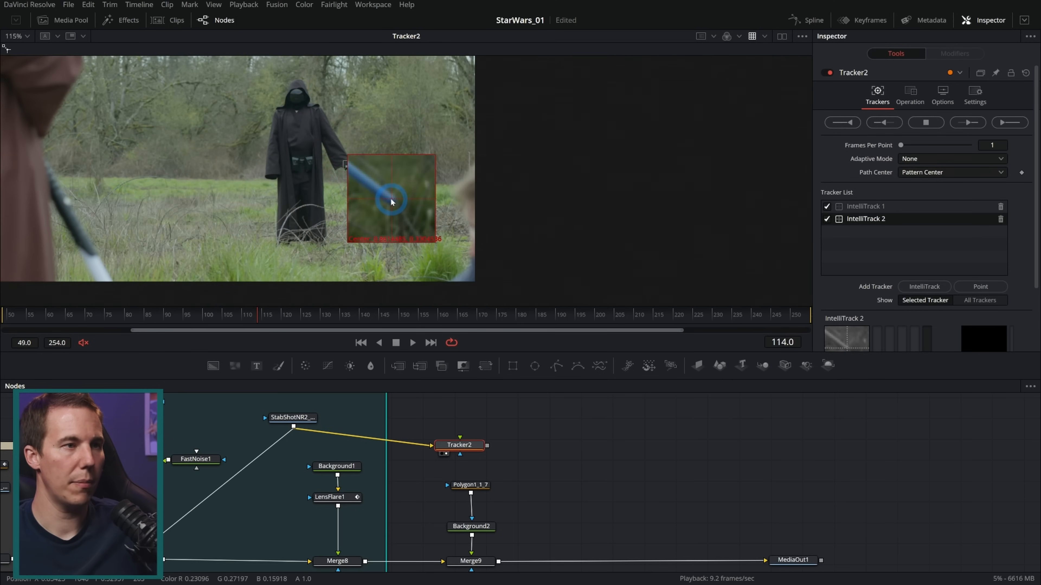
scroll(392, 201, "up", 8)
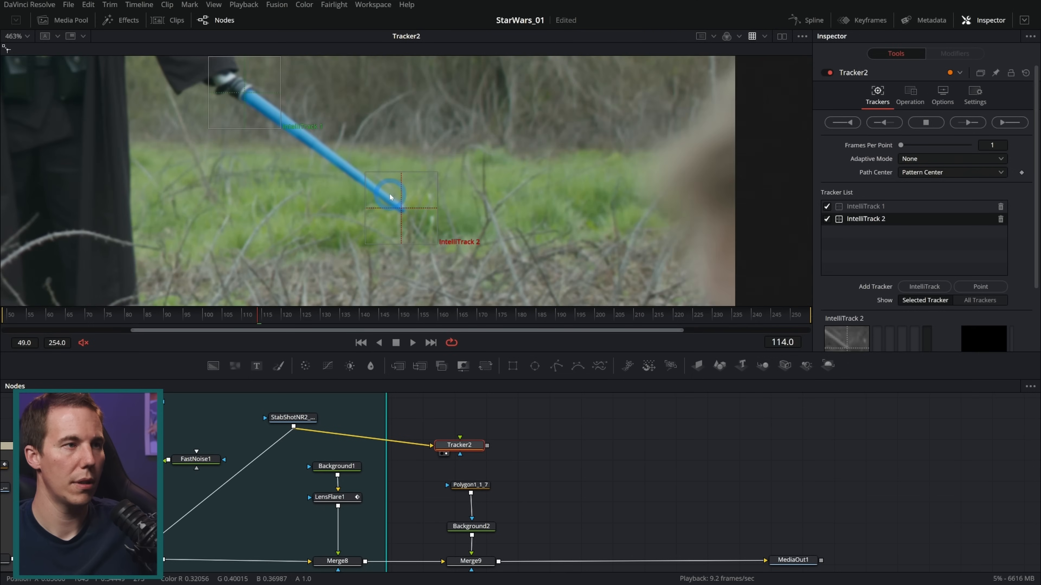
left_click_drag(420, 131, 445, 142)
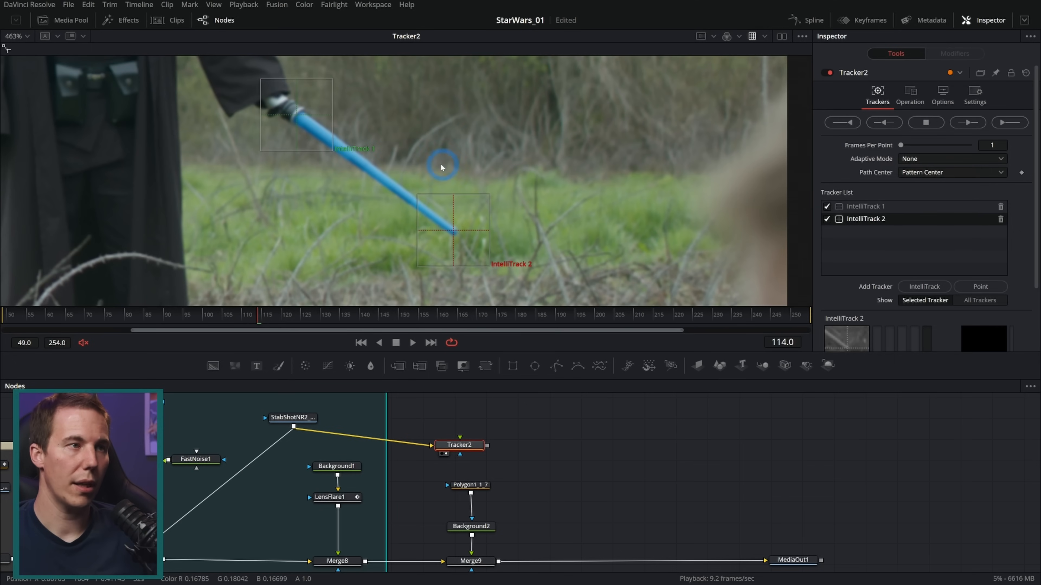
Track both points forward from frame 114 to the end of the shot, and return the playhead to frame 115
left_click(974, 123)
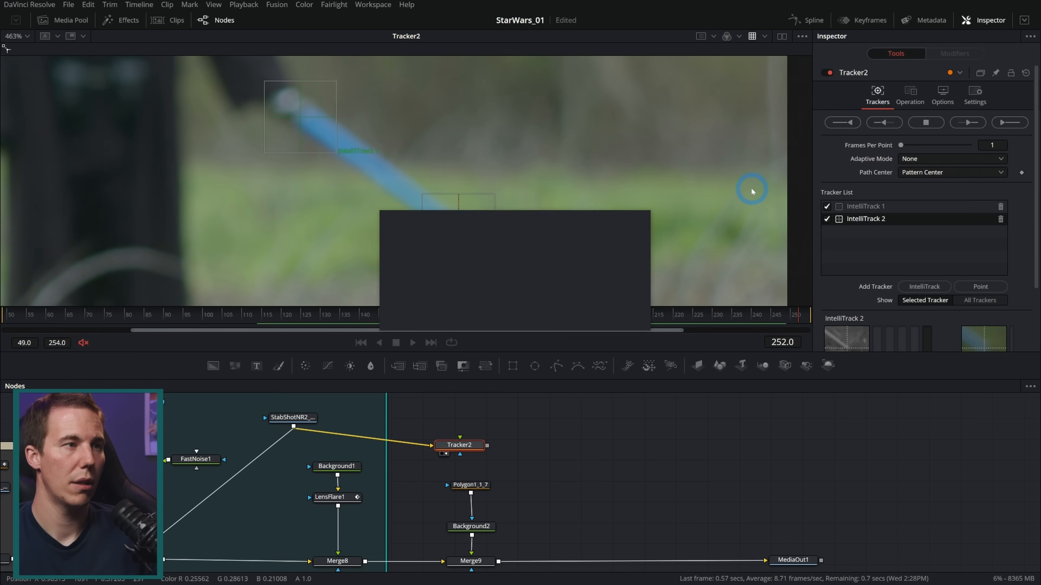
left_click(609, 314)
left_click_drag(801, 319, 265, 324)
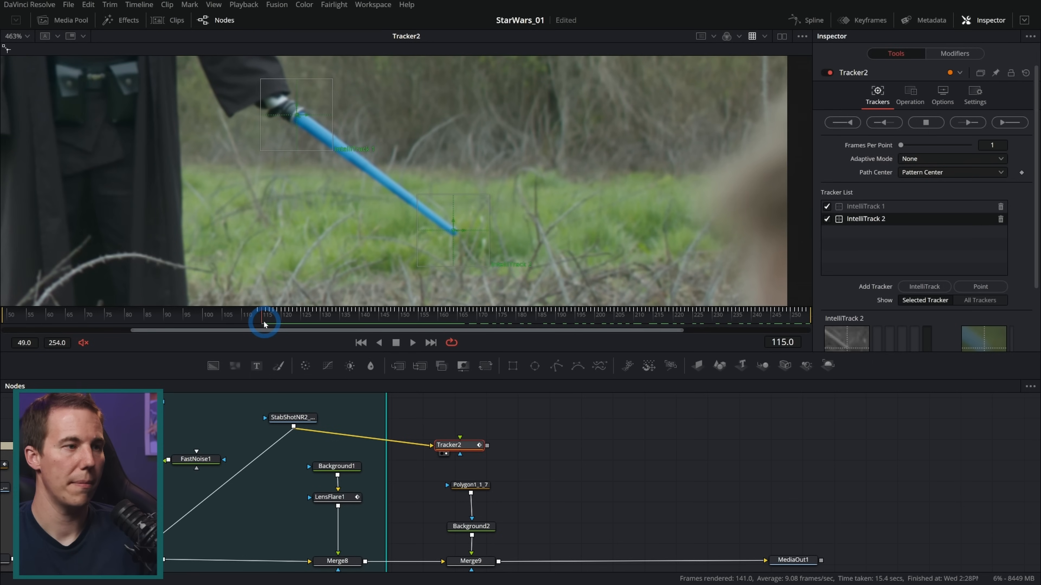
Rename Tracker2 to Sith_LS_Track and insert it between Background2 and Merge9
left_click_drag(465, 449, 448, 452)
key("F2")
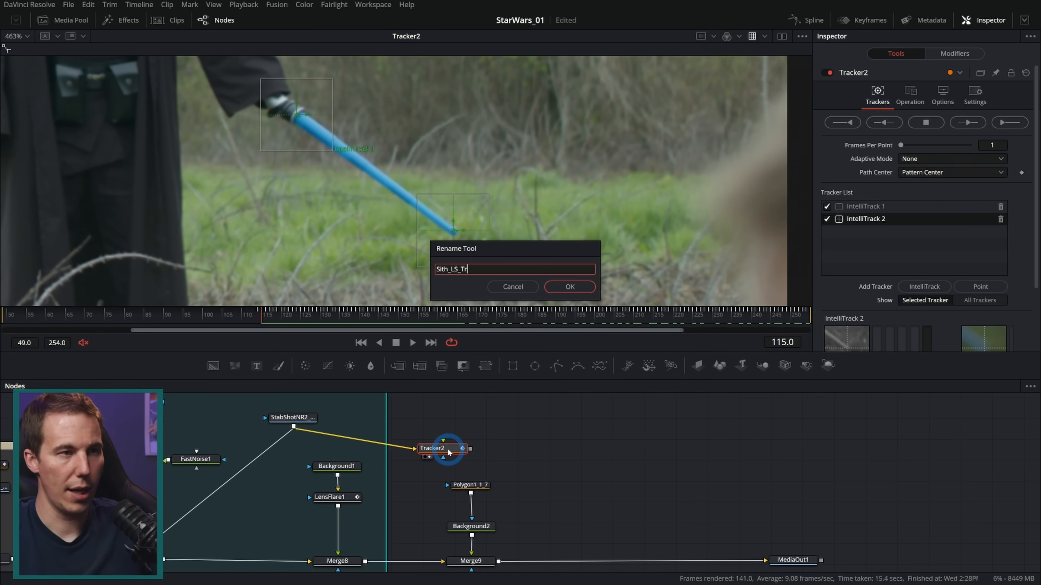
key("Return")
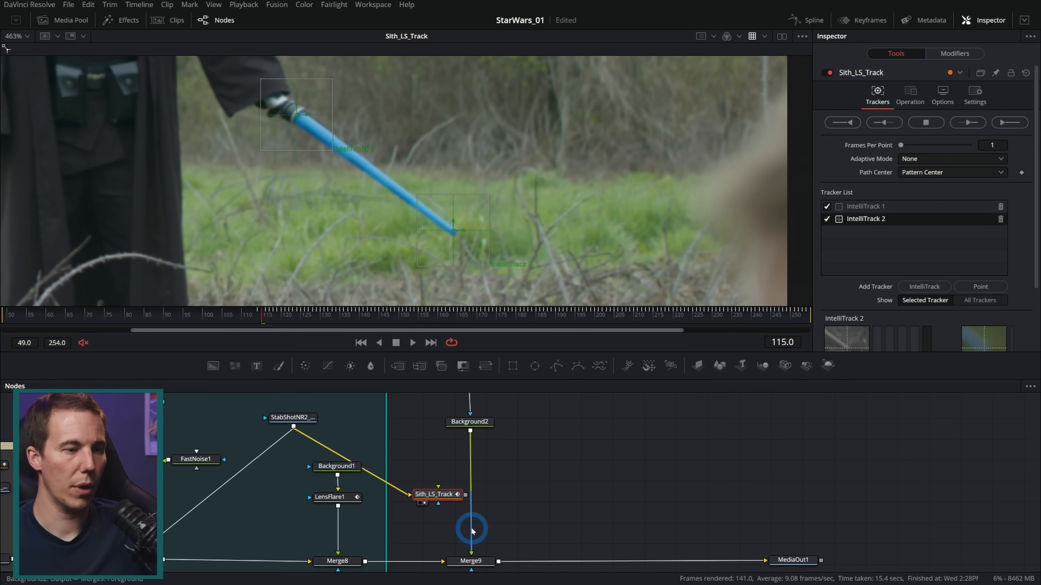
left_click_drag(472, 531, 475, 560)
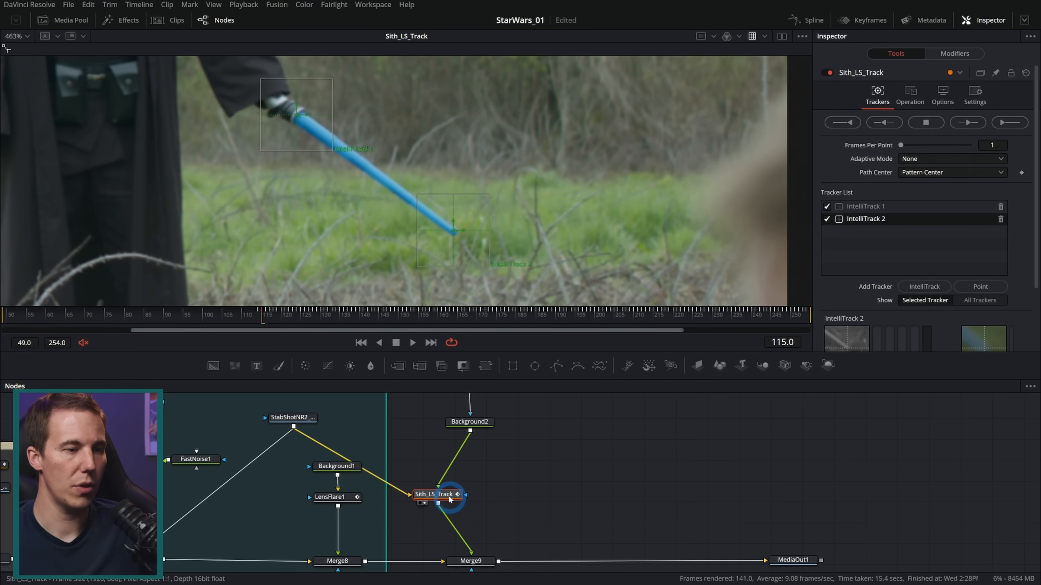
left_click_drag(449, 496, 481, 499)
Add a Transform node between Background2 and Sith_LS_Track
left_click(469, 422)
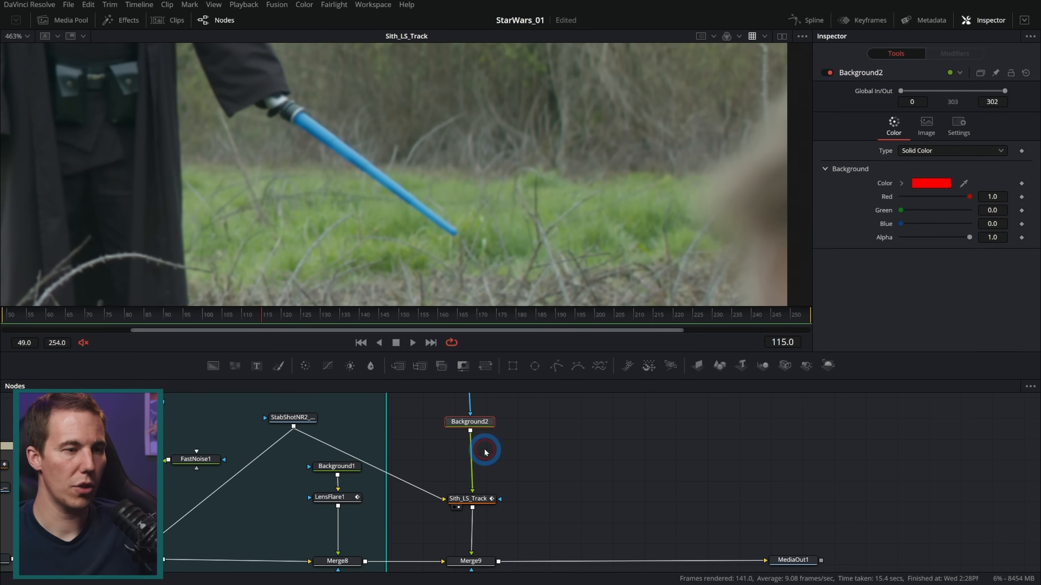
key("shift+space")
type("track")
key("Down")
key("Down")
key("Return")
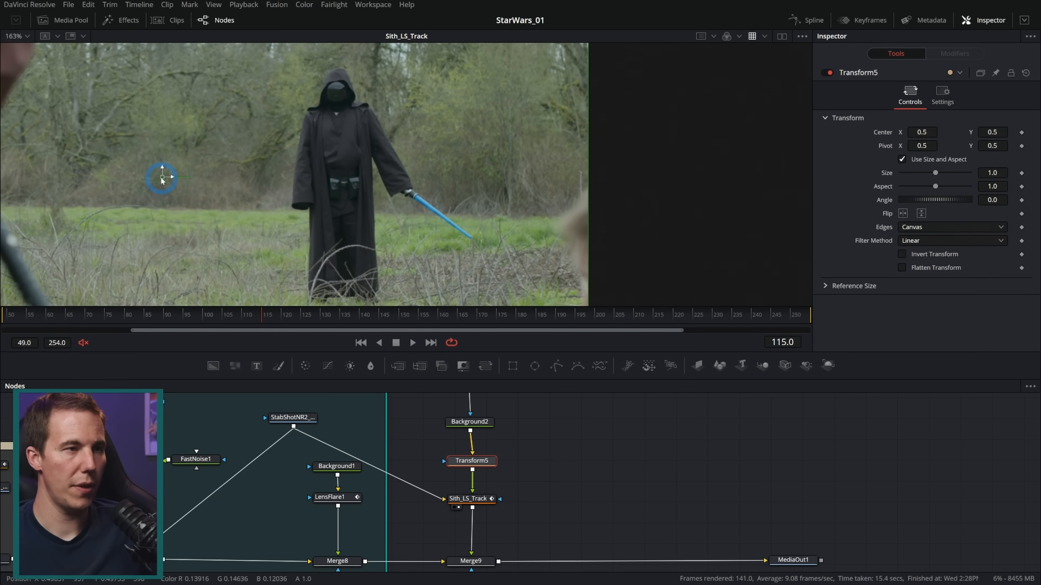
Move Transform5's center onto the middle of the Sith's blade, at X 0.823894 and Y 0.393048
left_click_drag(162, 181, 455, 222)
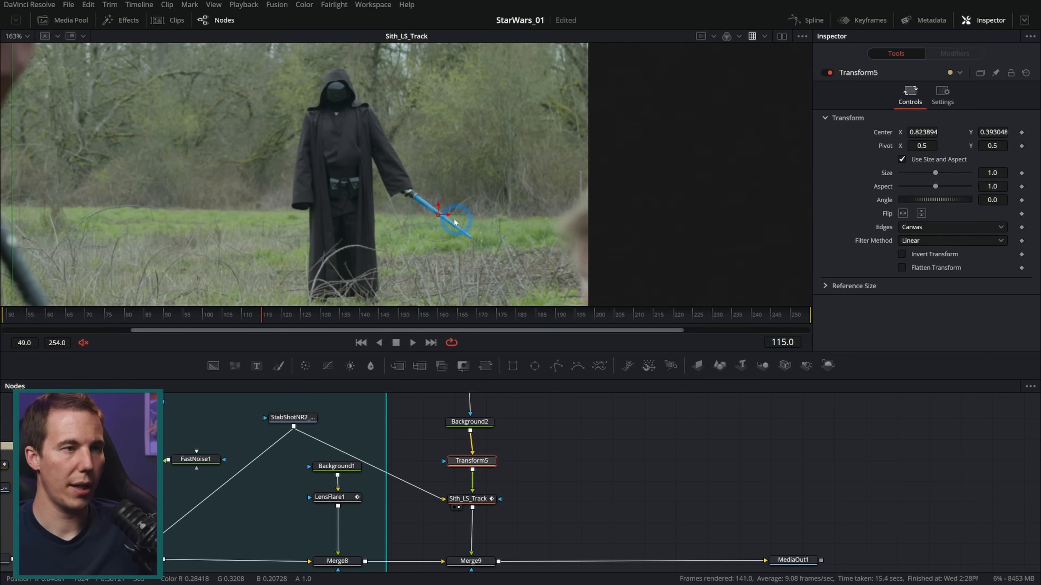
scroll(450, 219, "up", 2)
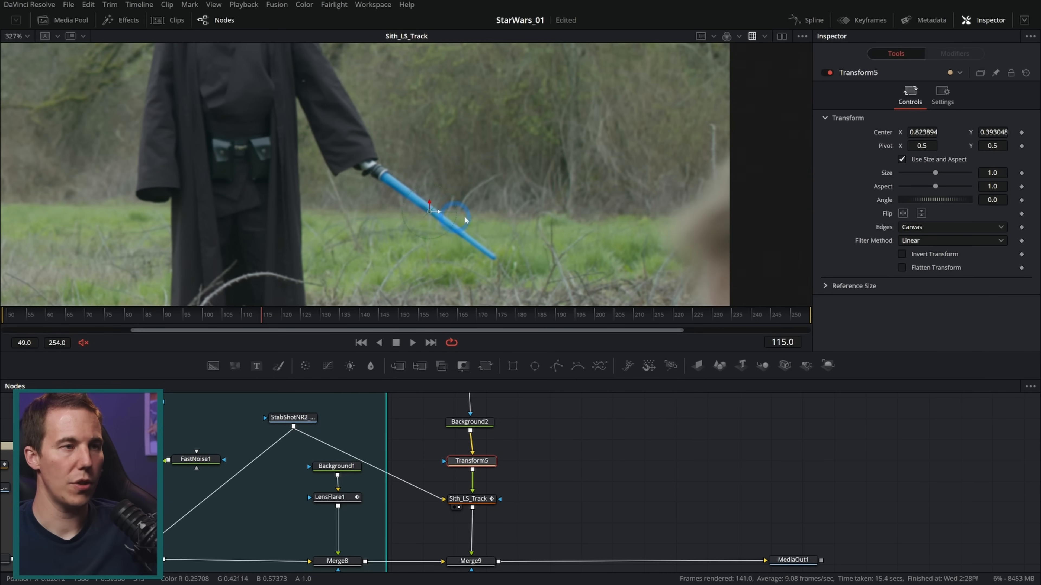
scroll(466, 220, "down", 2)
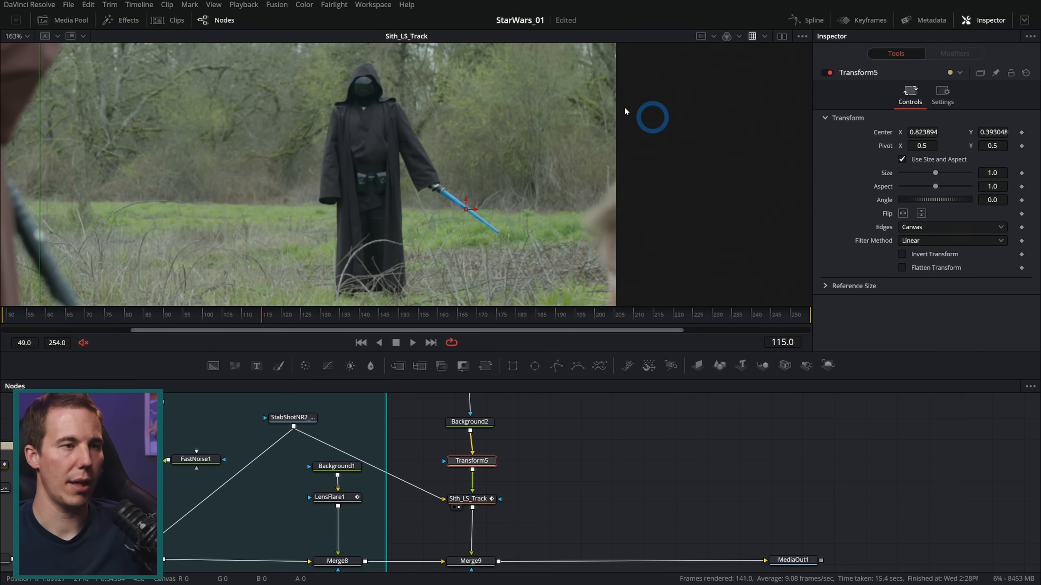
left_click_drag(531, 434, 534, 437)
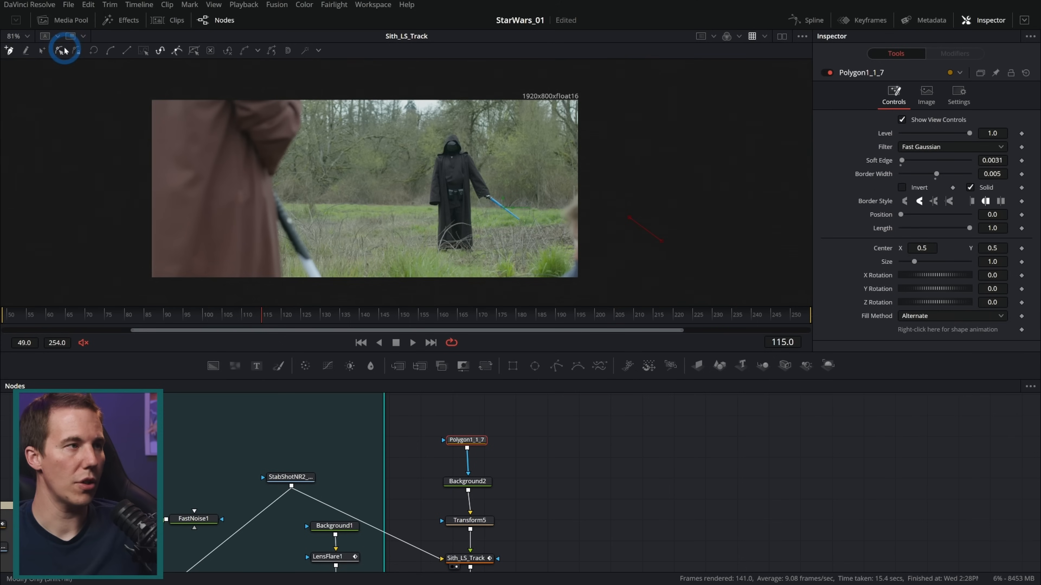
Set Sith_LS_Track's operation to Match Move with the merge mode on FG only
left_click(61, 50)
left_click_drag(627, 216, 483, 209)
scroll(492, 198, "up", 5)
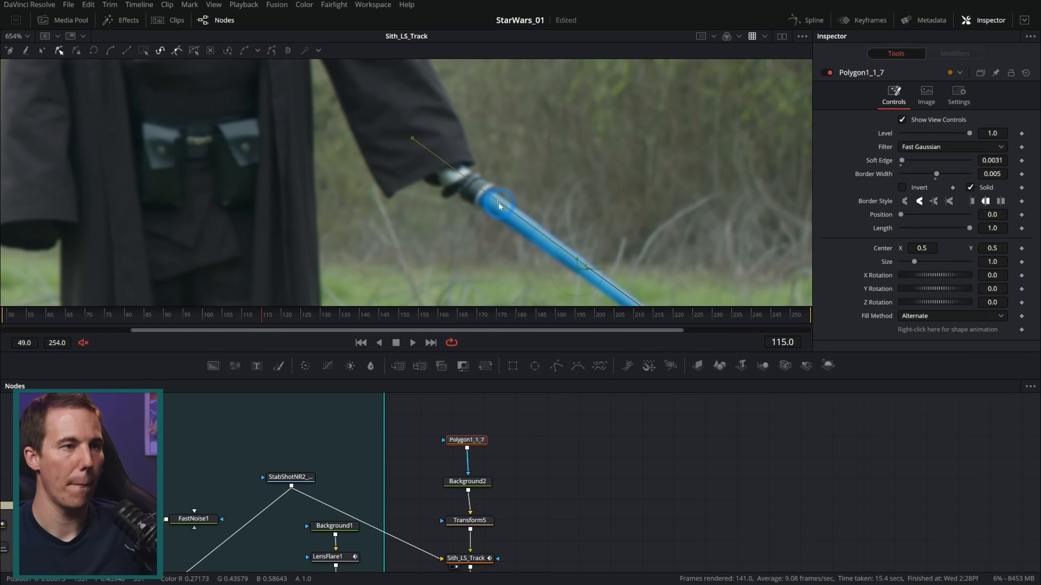
scroll(483, 196, "down", 5)
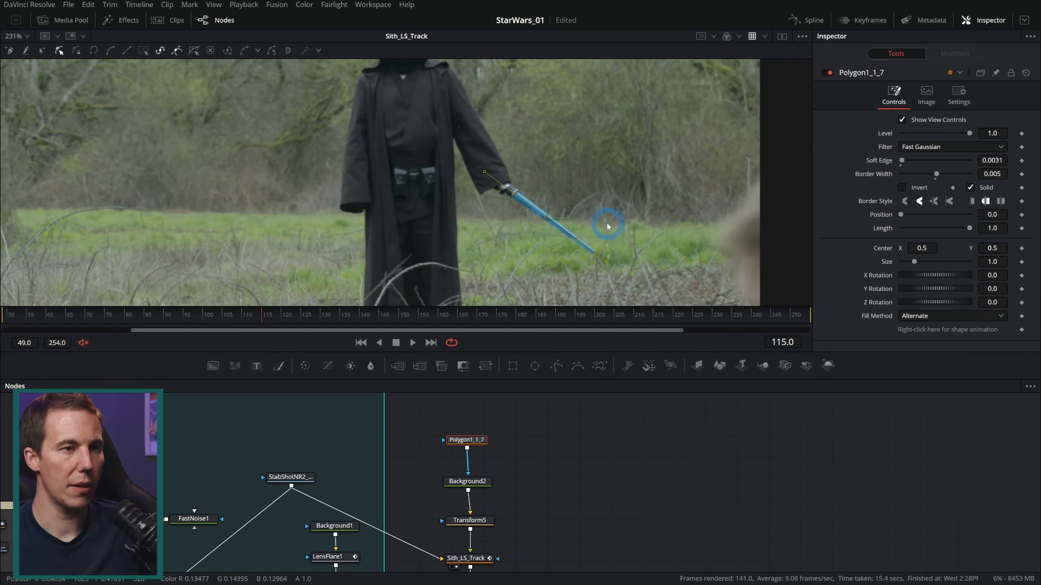
left_click(481, 565)
left_click(480, 560)
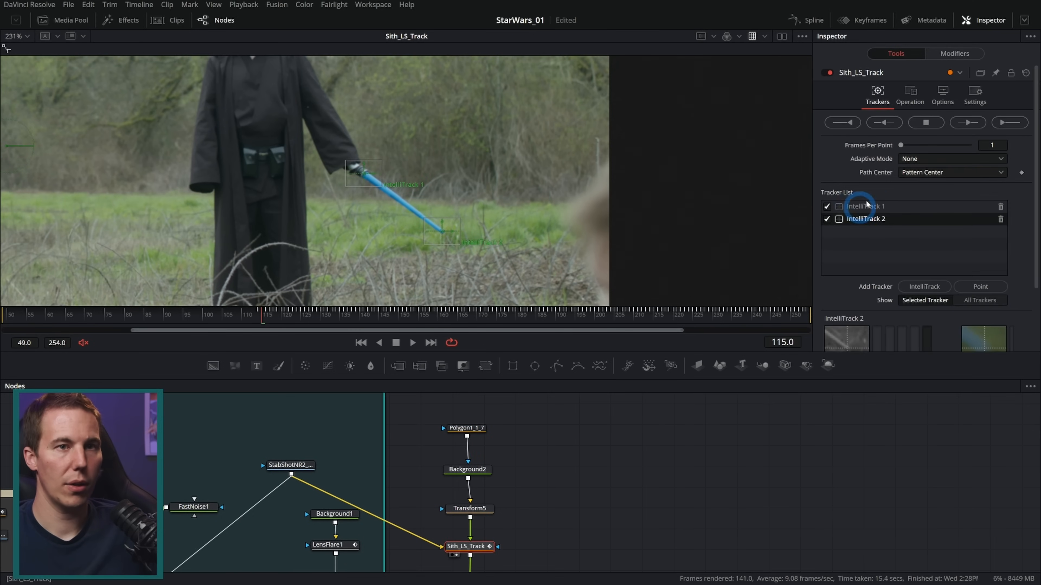
left_click(910, 93)
left_click(916, 120)
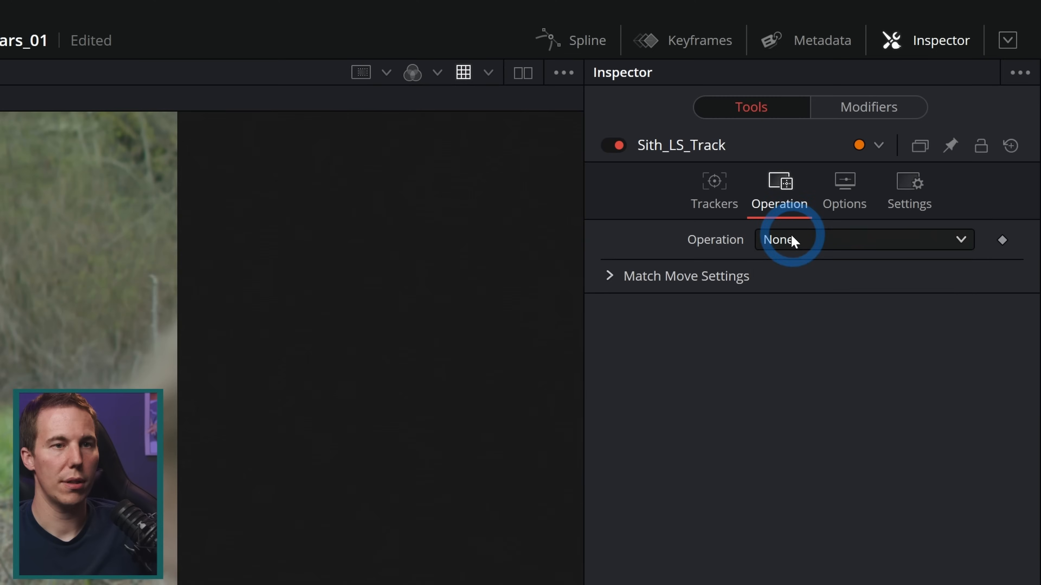
left_click(809, 292)
left_click(783, 269)
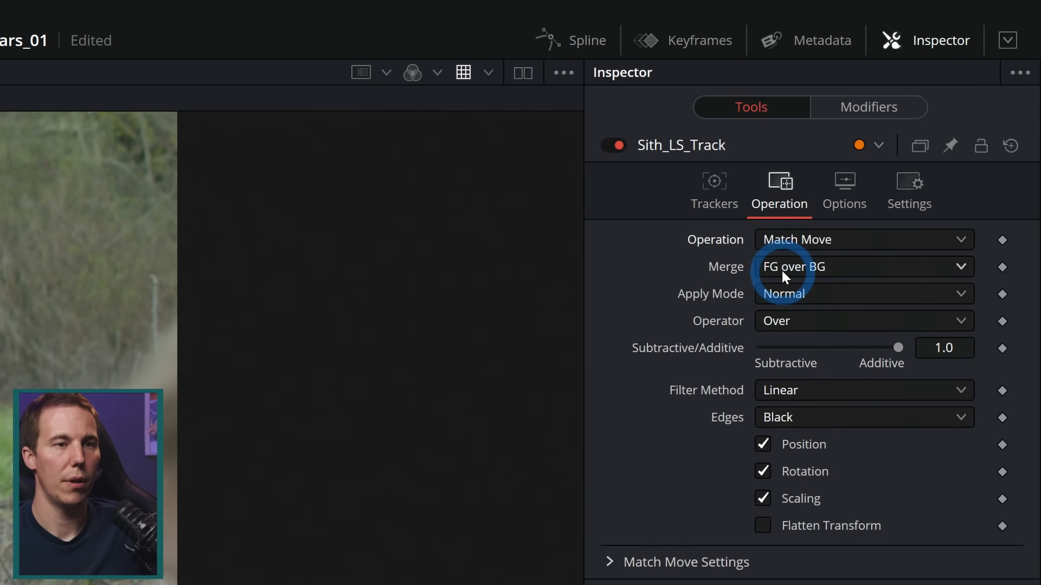
left_click(789, 316)
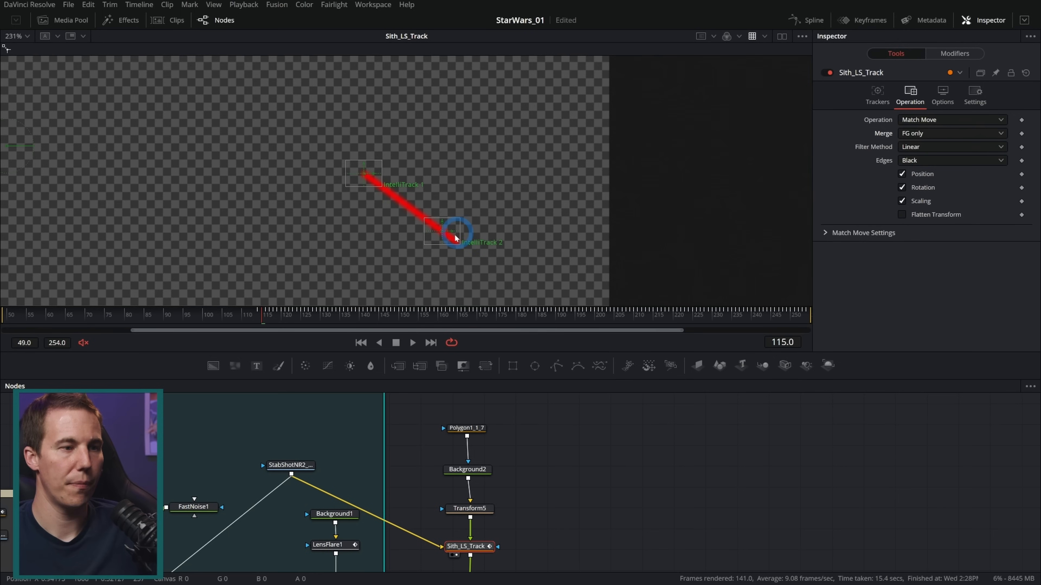
View MediaOut1, play back the red blade's tracking on the Sith's prop, and return to frame 114
left_click_drag(578, 523, 482, 423)
left_click_drag(695, 507, 507, 237)
left_click(559, 398)
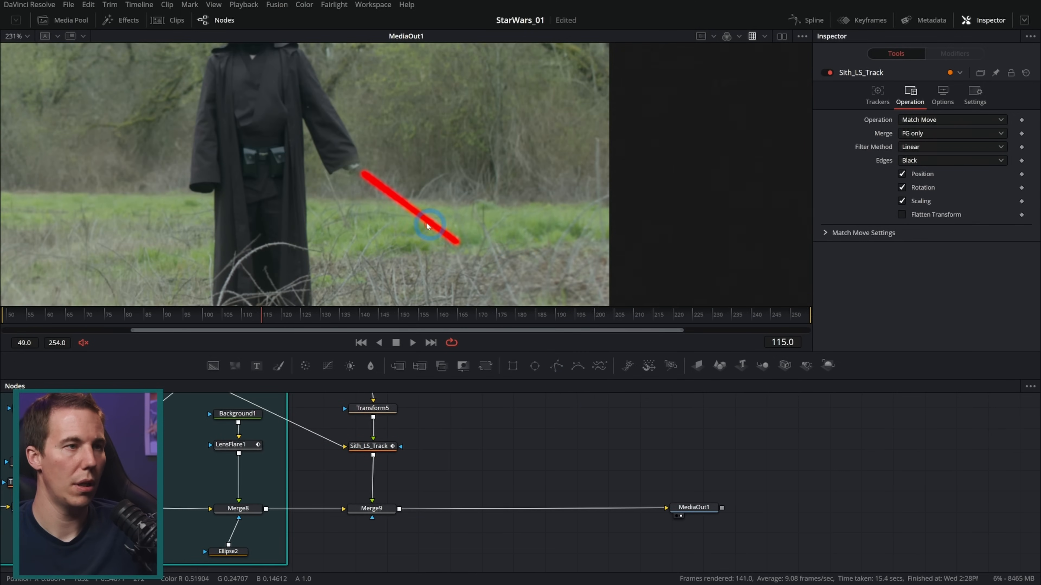
scroll(410, 186, "up", 3)
left_click_drag(454, 204, 452, 203)
left_click(396, 343)
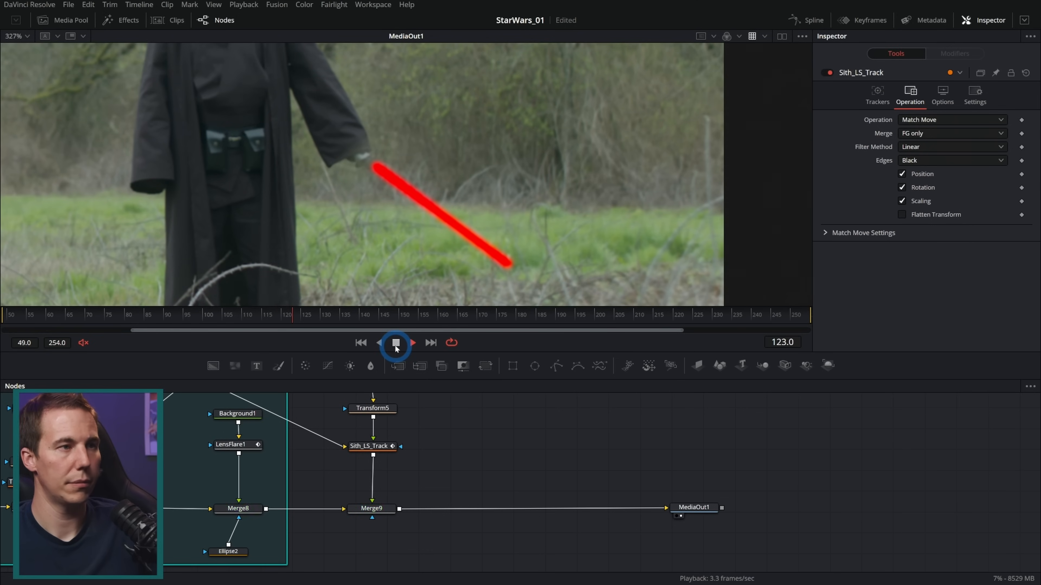
left_click(660, 315)
left_click_drag(659, 315, 259, 317)
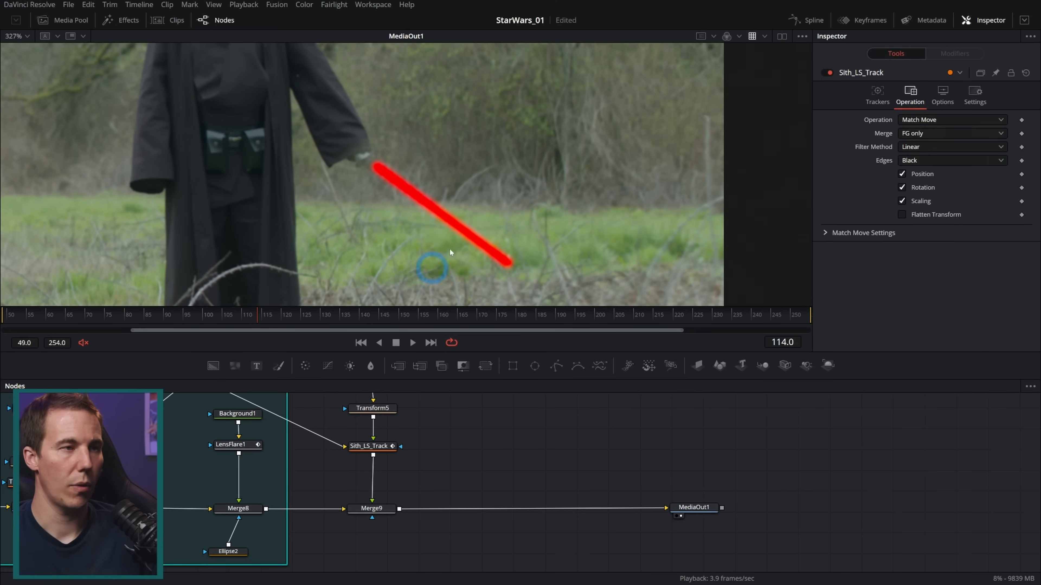
Keyframe Merge9's Blend at 1.0 on frame 114 and fully down on frame 113, and play back the switch-on
left_click(373, 508)
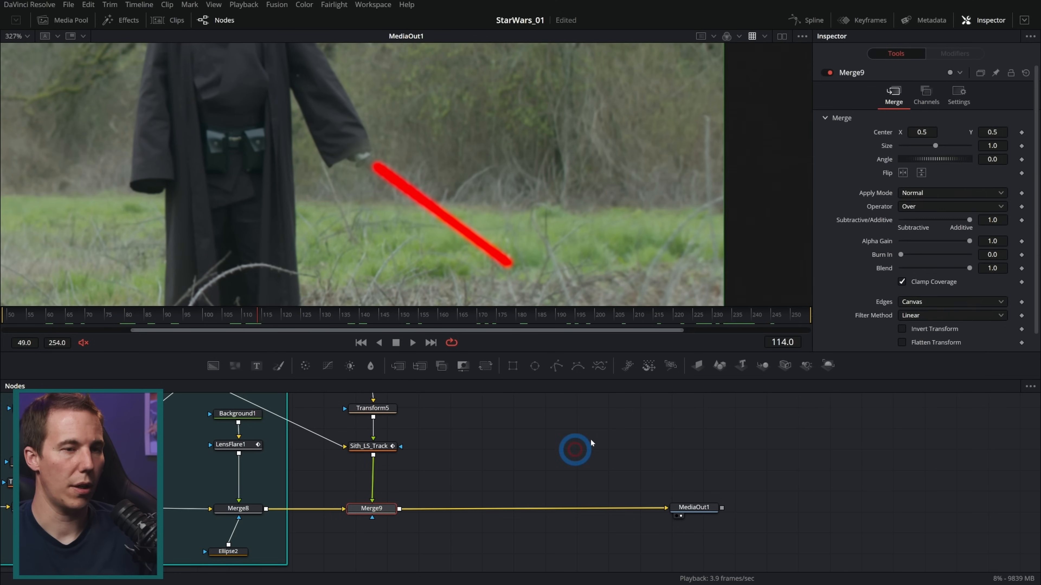
left_click(1021, 268)
key("Left")
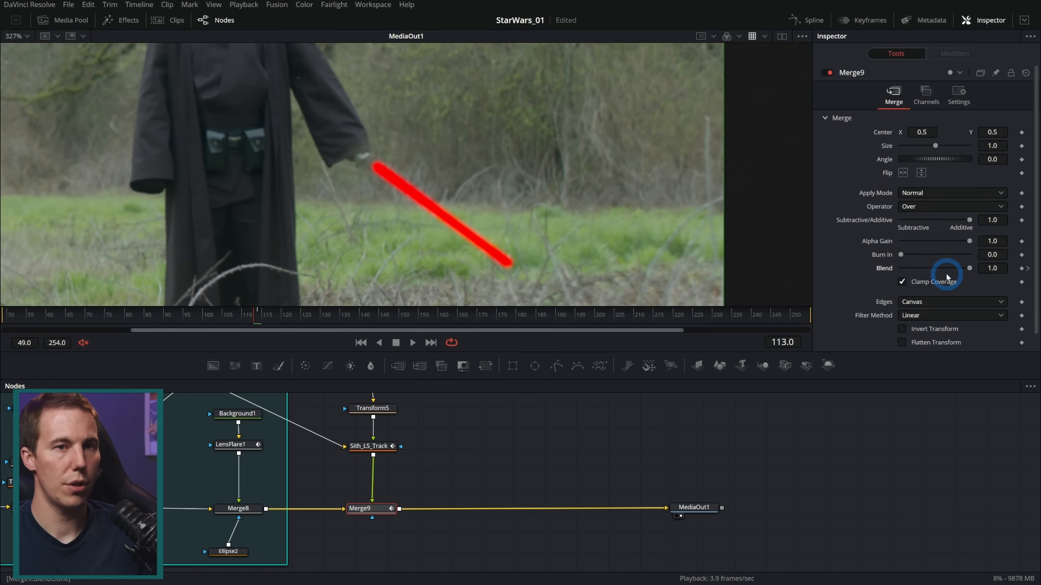
left_click_drag(969, 268, 899, 269)
left_click(412, 342)
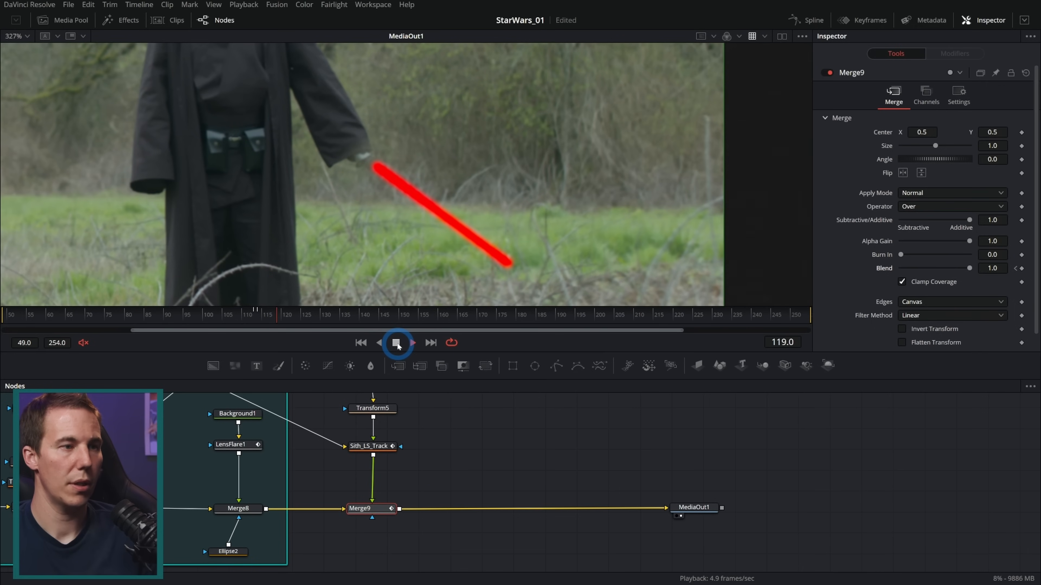
left_click(397, 346)
left_click_drag(258, 321, 261, 321)
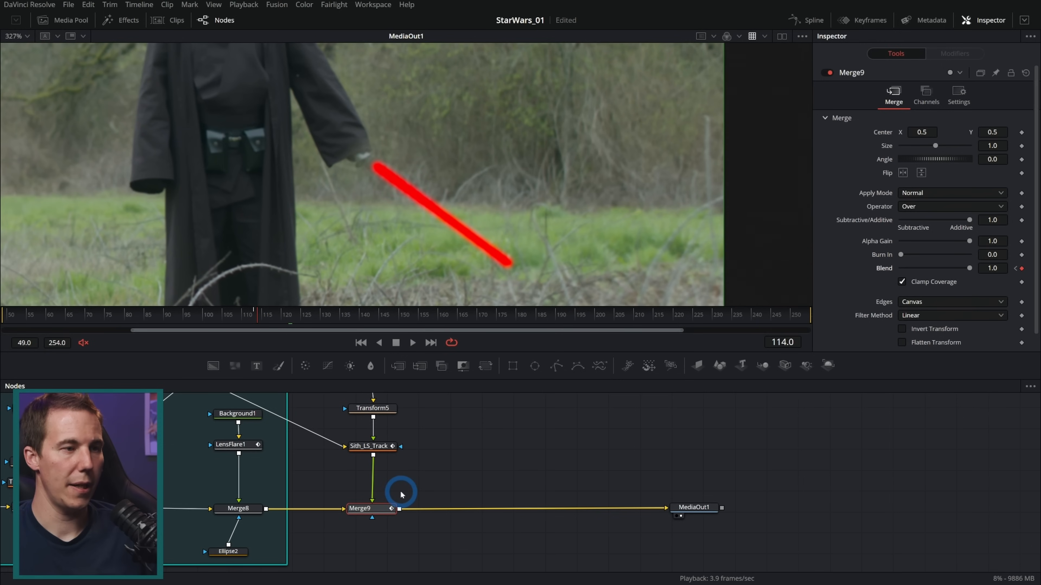
Keyframe Polygon1_1_7's Length at 0.0 on frame 114 and 1.0 on frame 117, and play back the blade's ignition
scroll(422, 488, "up", 3)
left_click(389, 417)
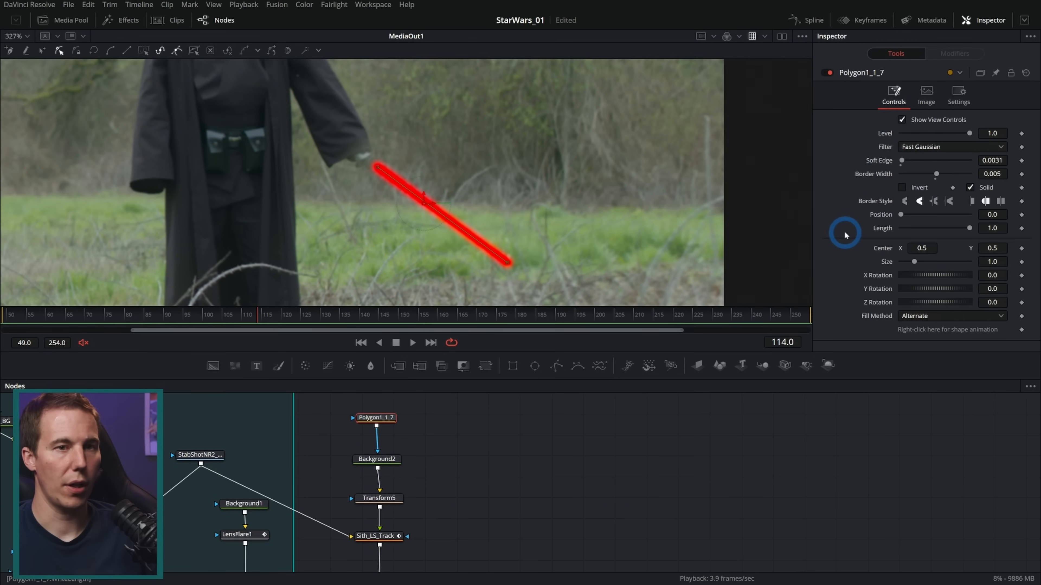
left_click_drag(969, 228, 844, 233)
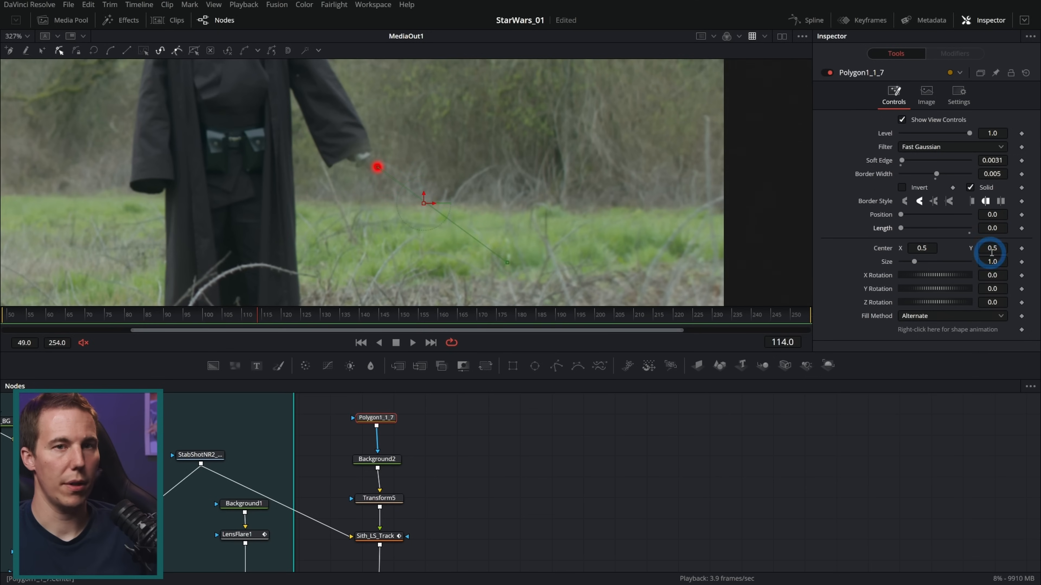
left_click(1021, 229)
left_click(491, 278)
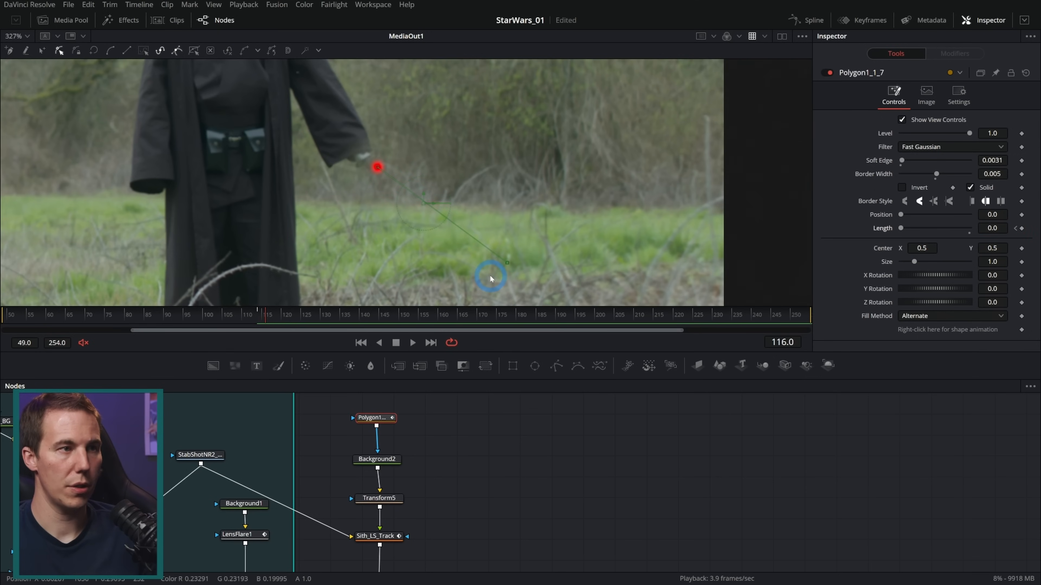
left_click(901, 228)
key("Right")
left_click_drag(903, 231, 1038, 229)
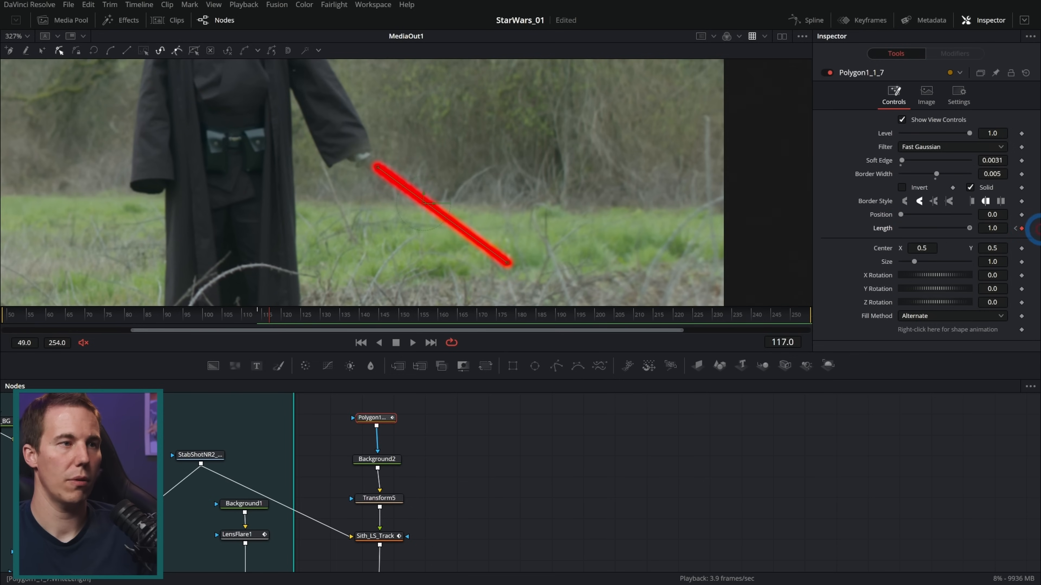
left_click(254, 323)
key("space")
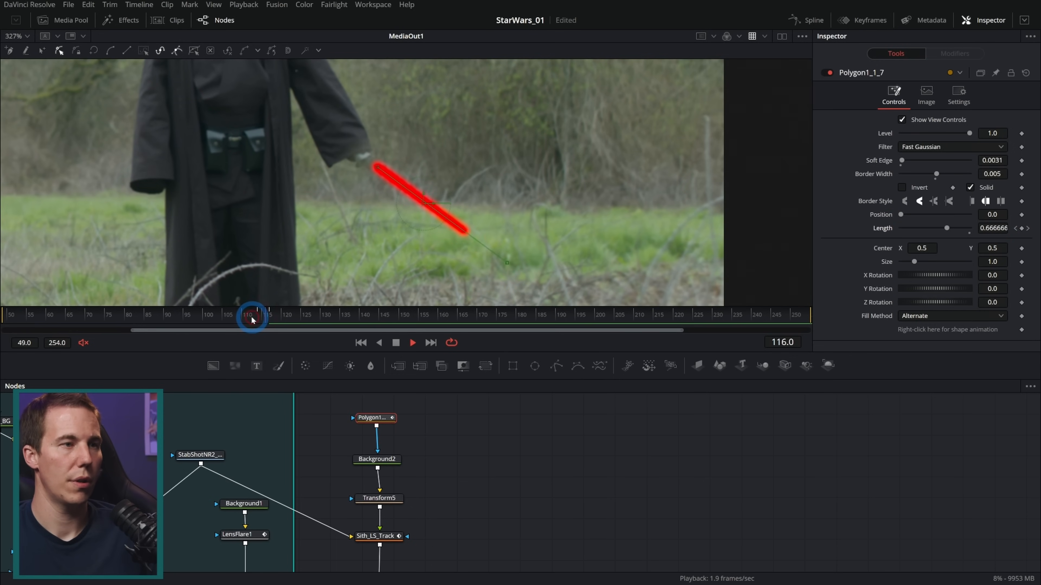
left_click_drag(254, 321, 274, 323)
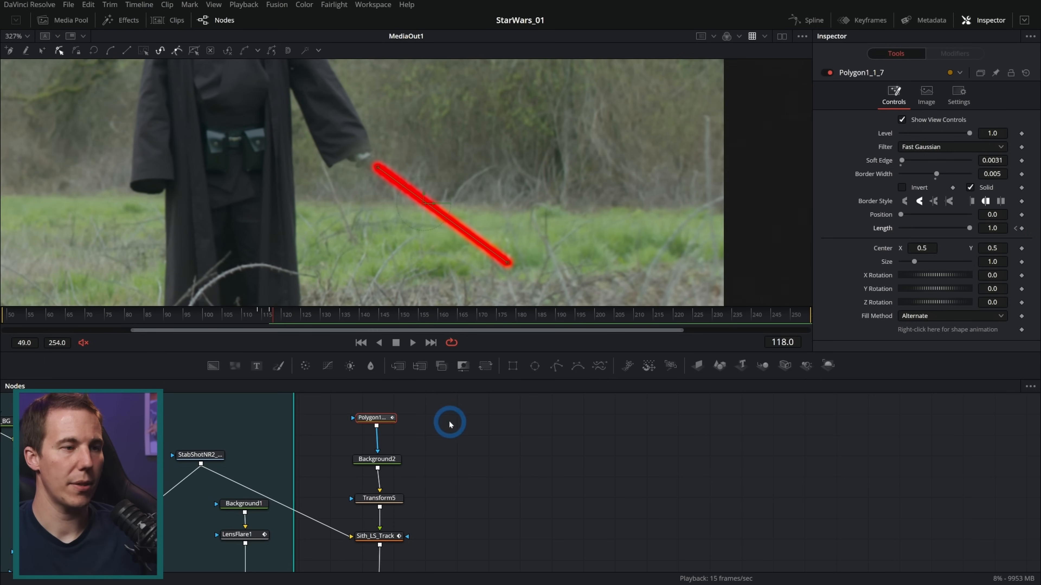
Rename Background2 as Red_BG
left_click(391, 461)
key("F2")
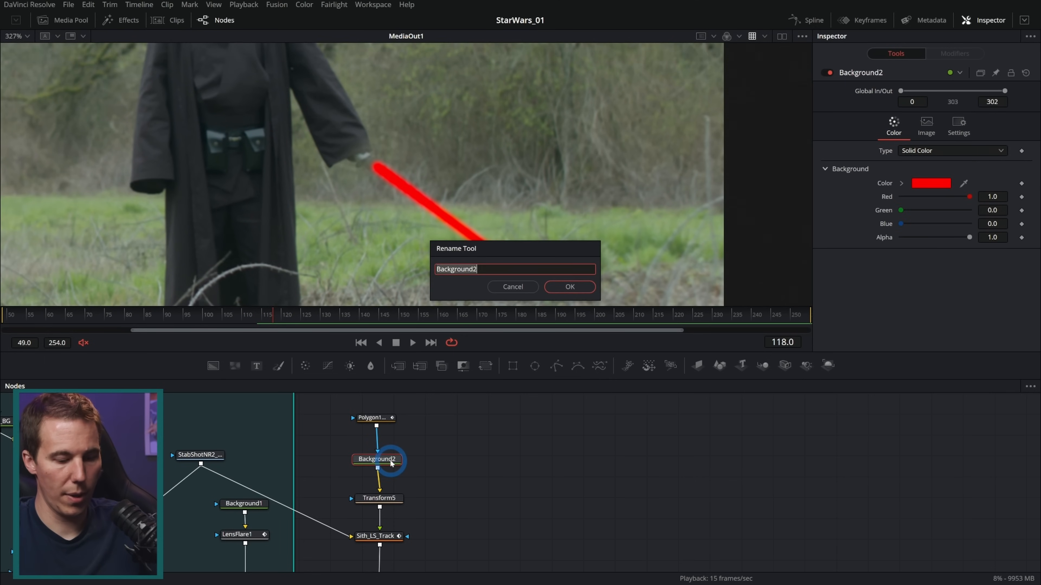
type("Red_BG")
key("Return")
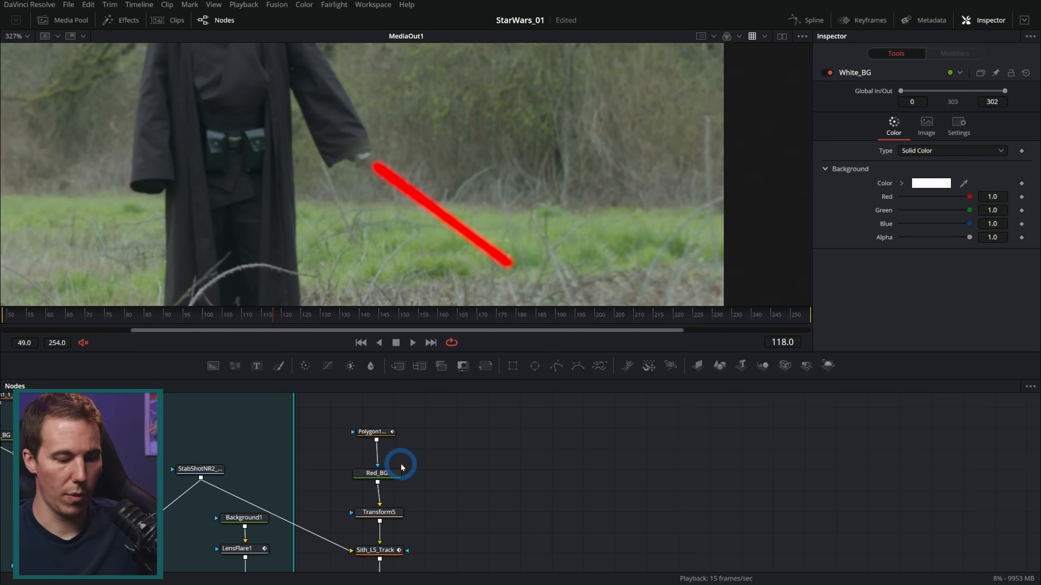
Paste a copy of the White_BG node and merge it over Red_BG ahead of Transform5
left_click(418, 458)
key("ctrl+v")
left_click_drag(543, 475, 450, 480)
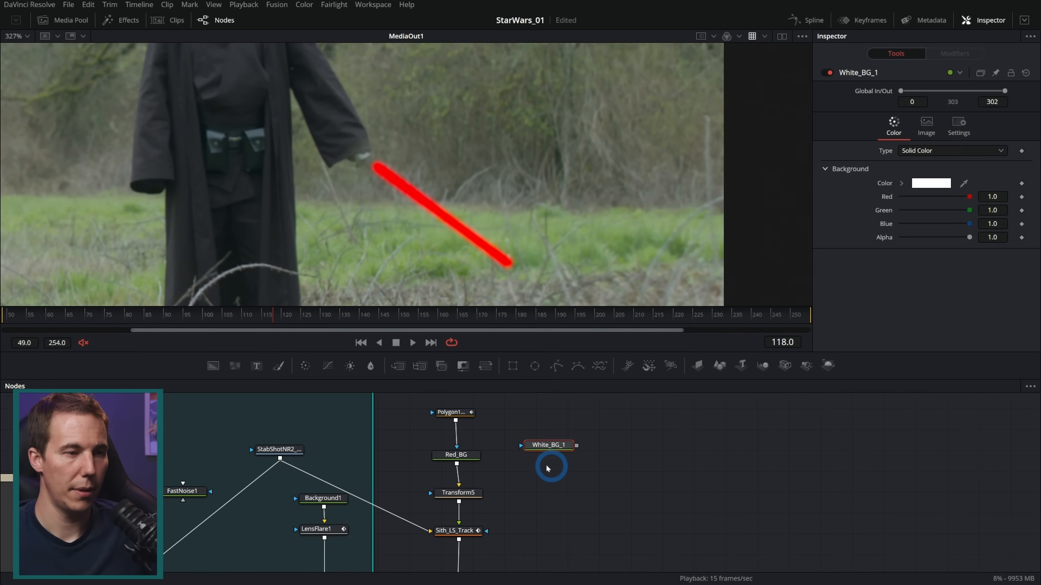
scroll(548, 468, "up", 2)
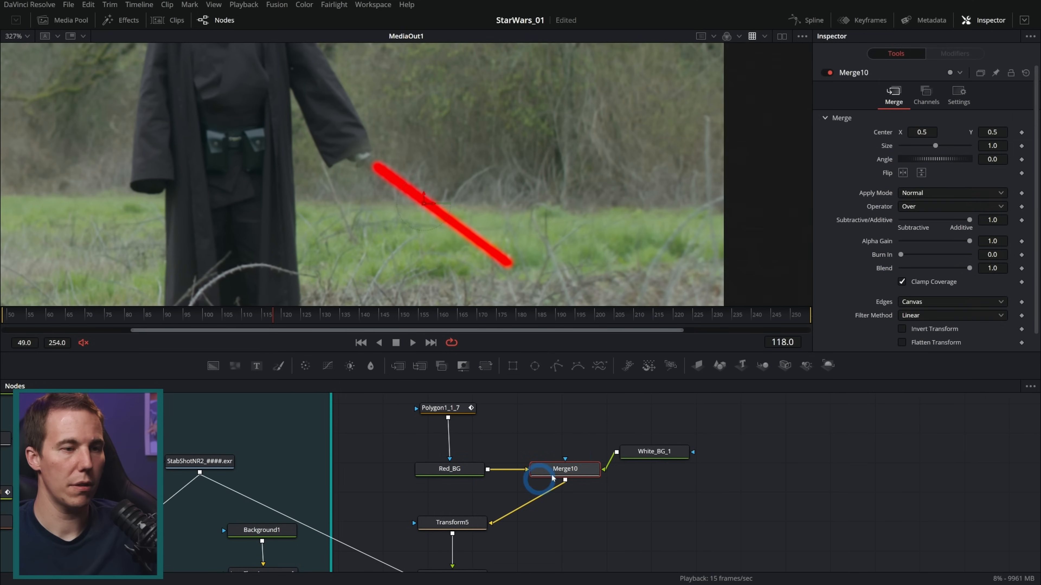
Rename Polygon1_1_7 as Sith_LS_Mask
left_click(463, 408)
key("F2")
type("Sig")
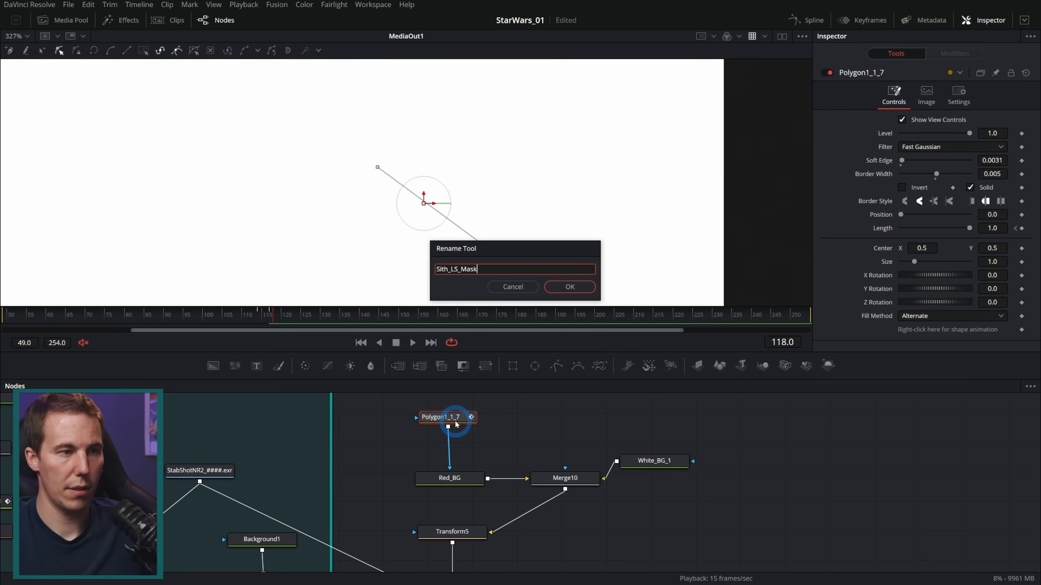
key("Return")
Paste an instance of Sith_LS_Mask, connect it as White_BG_1's mask, and arrange the nodes above Merge10
left_click(563, 419)
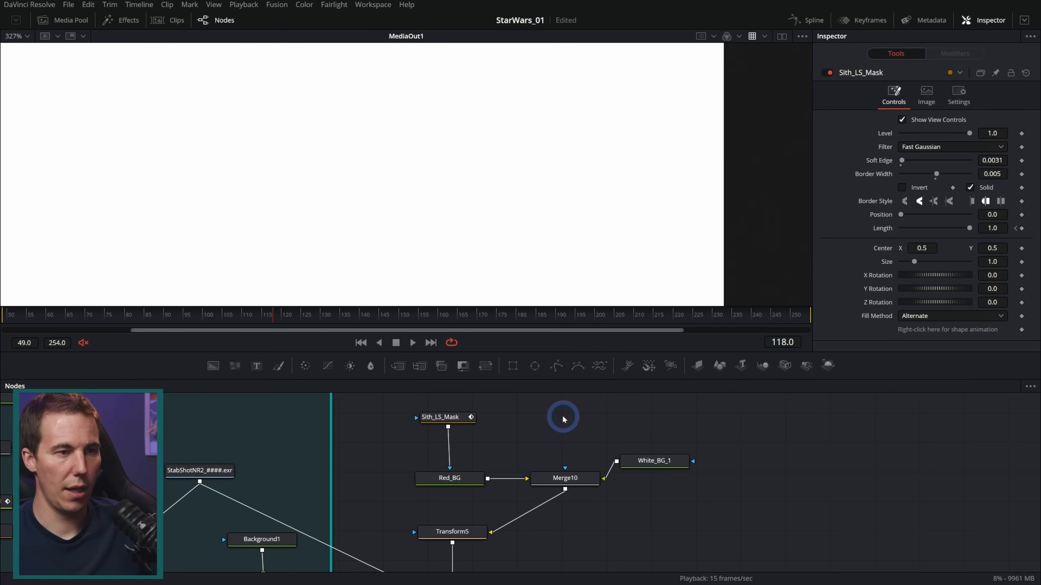
key("ctrl+shift+v")
left_click_drag(595, 419, 651, 463)
left_click_drag(631, 465, 538, 448)
Deinstance the instanced mask's Soft Edge and Border Width, and set them to 0.002 and 0.0042
left_click(562, 417)
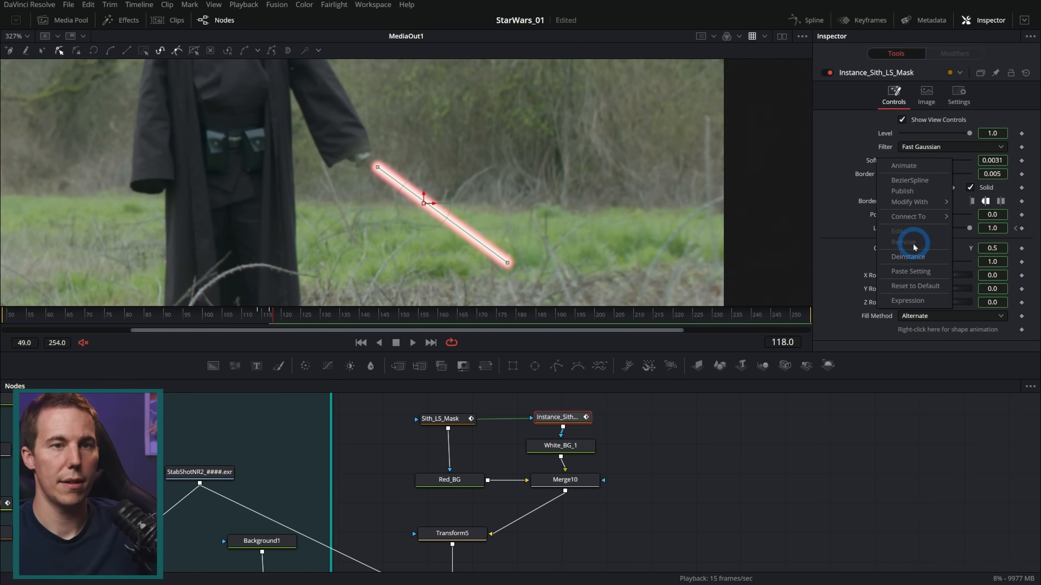
right_click(872, 174)
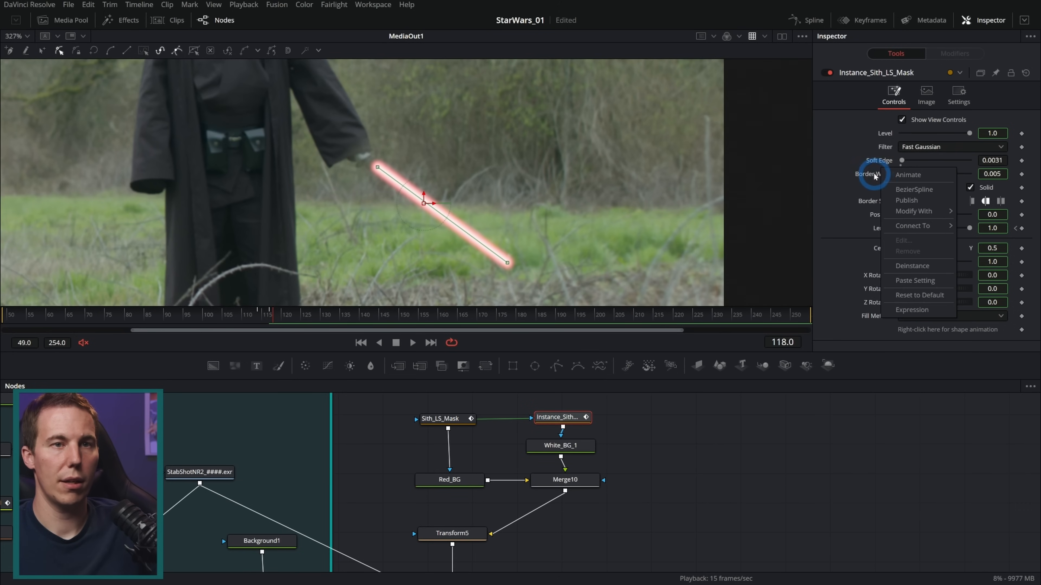
right_click(874, 176)
left_click(897, 274)
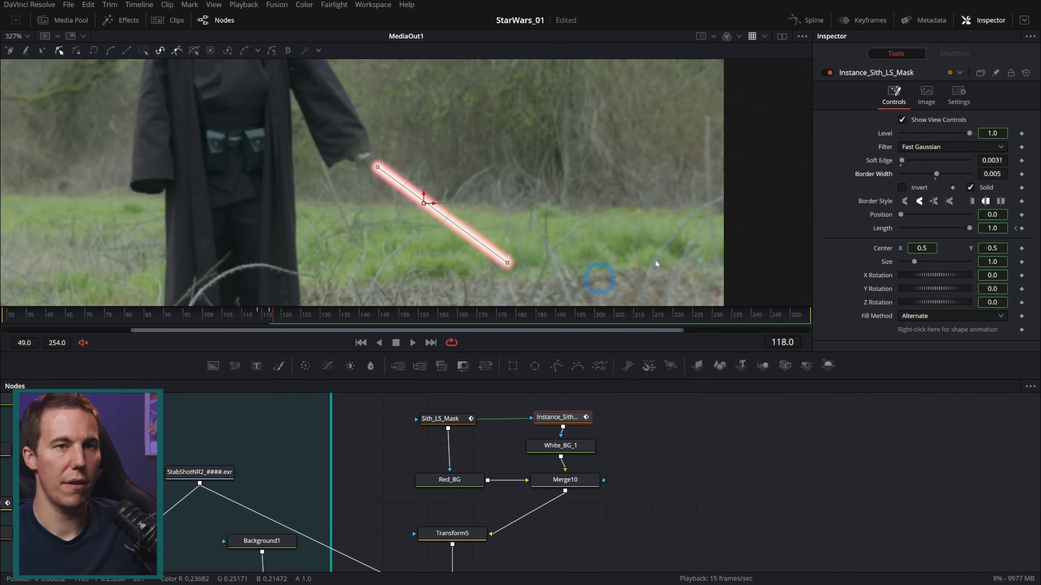
mouse_move(993, 174)
left_mouse_down()
mouse_move(966, 175)
mouse_move(1004, 161)
mouse_move(998, 175)
left_mouse_up()
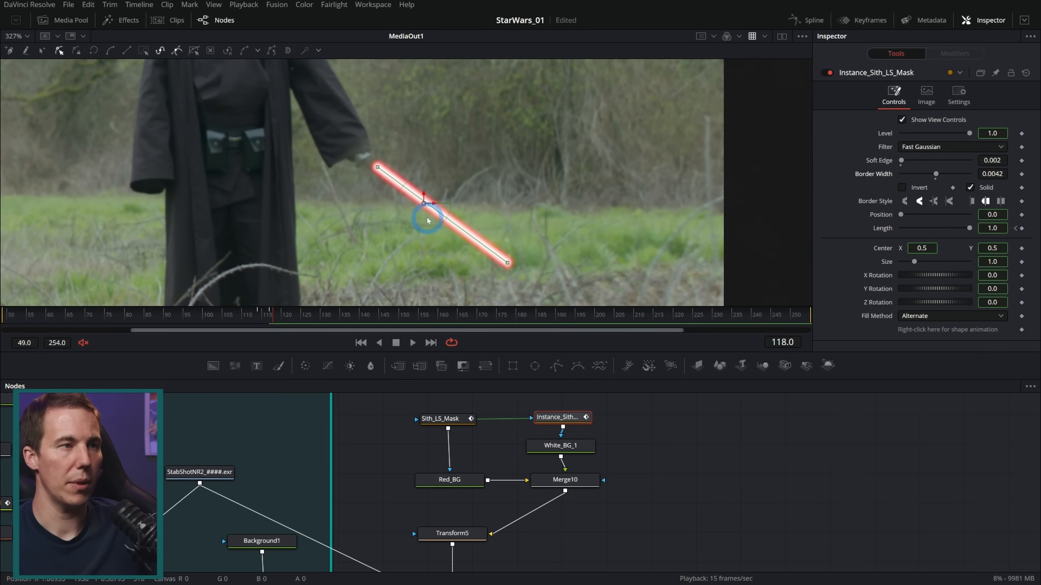
scroll(353, 203, "up", 2)
Set Sith_LS_Mask's Soft Edge to 0.0055, and the instanced mask's Soft Edge to 0.0016 and Border Width to 0.0052
left_click(448, 426)
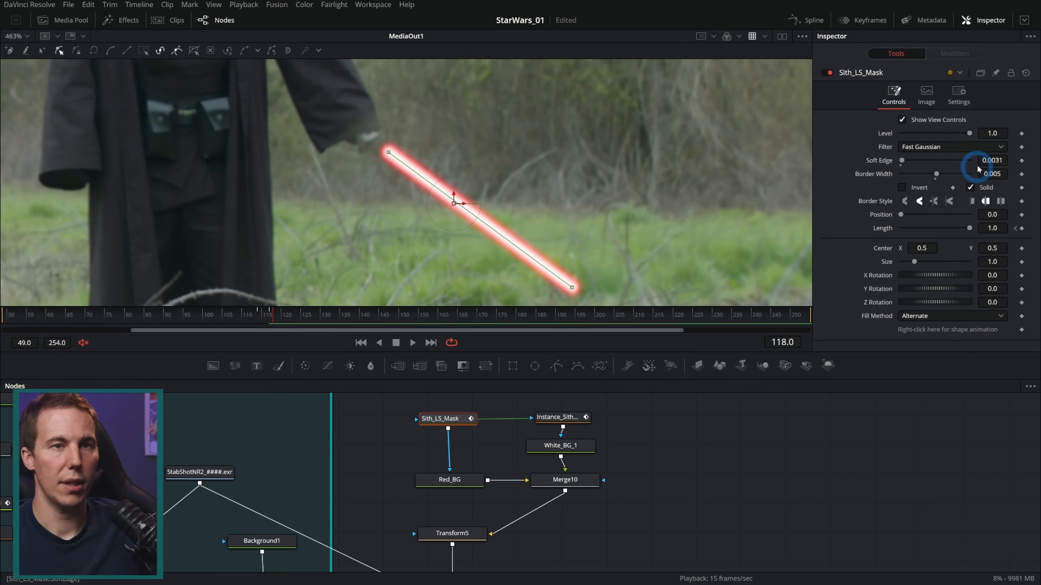
left_click_drag(990, 160, 993, 163)
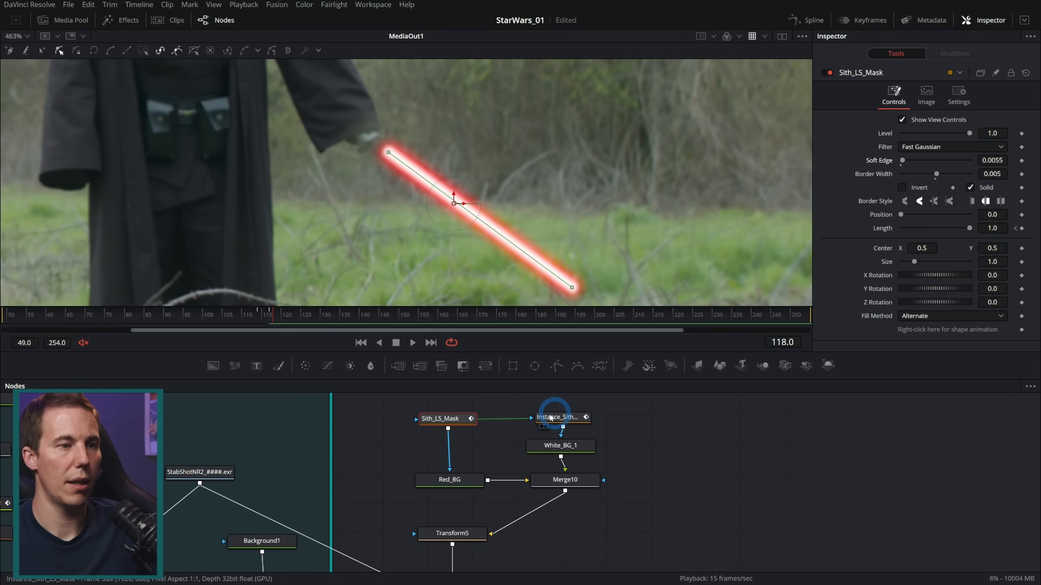
left_click(559, 417)
left_click_drag(988, 173, 992, 177)
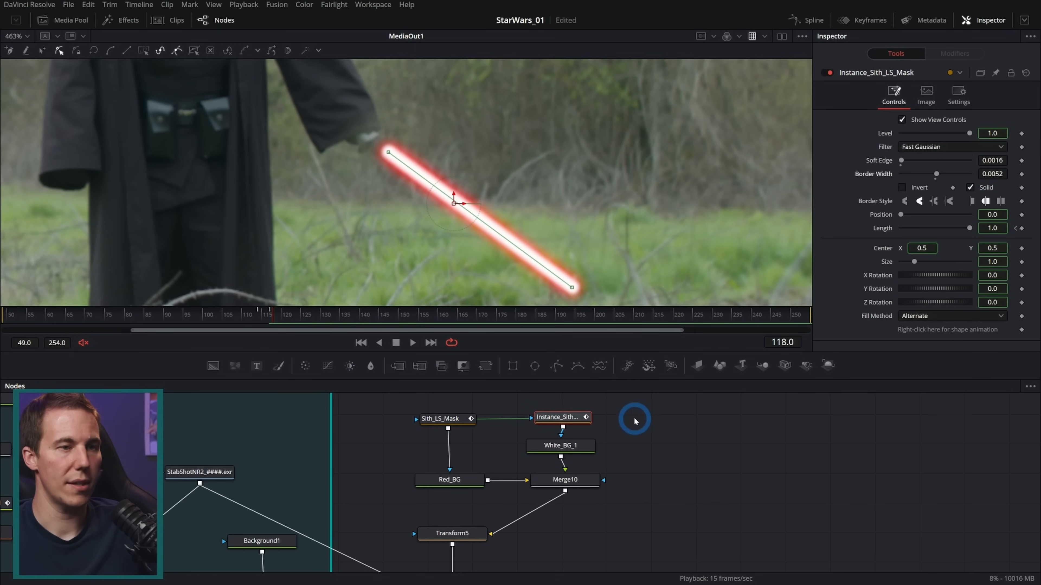
Play back the white-core red blade and examine the Sith's hand and hilt on frame 109, before ignition
scroll(567, 228, "down", 5)
scroll(590, 246, "up", 4)
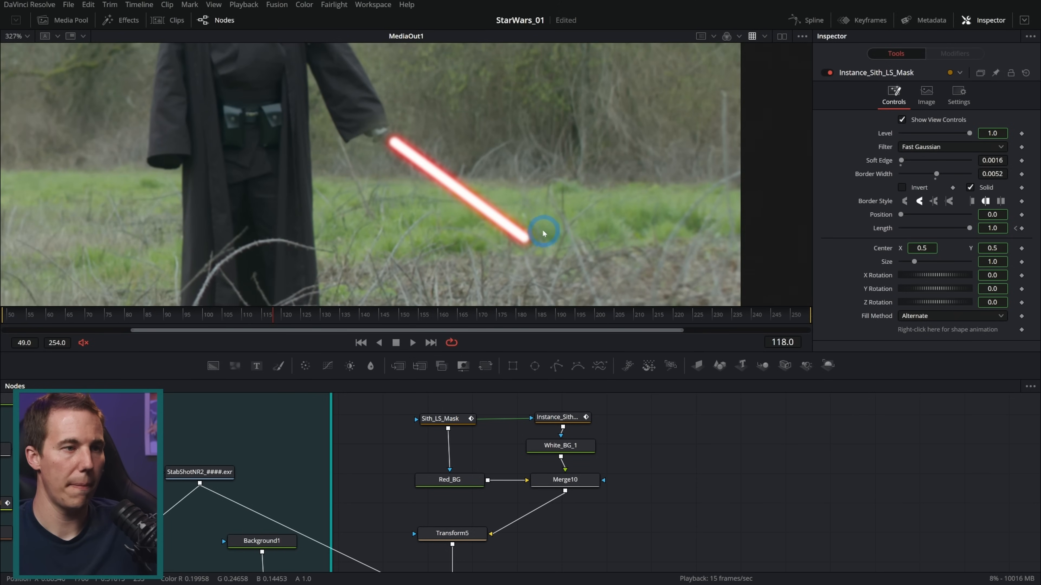
left_click(412, 342)
left_click(395, 343)
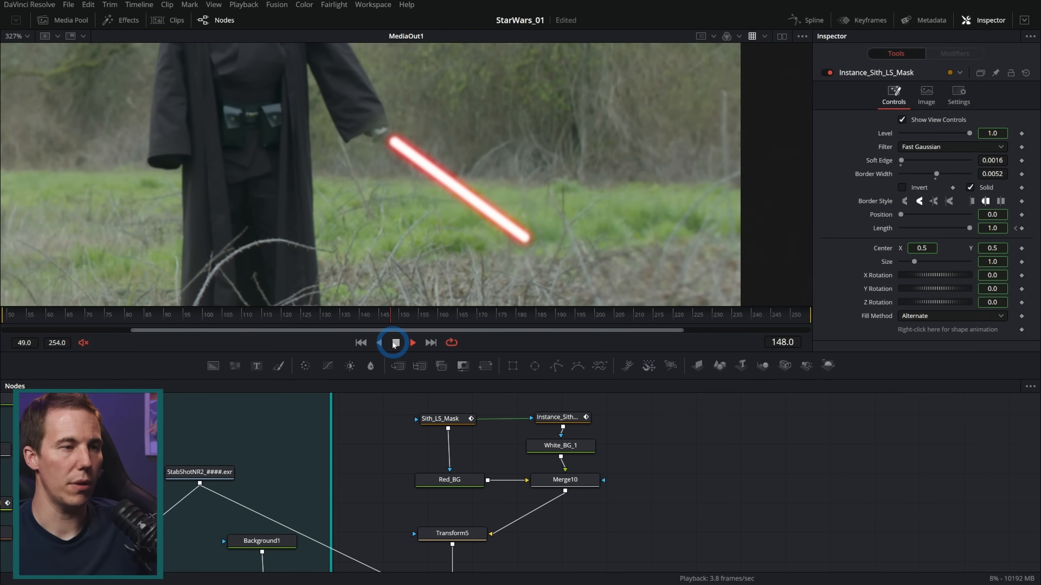
left_click(394, 342)
left_click(413, 171)
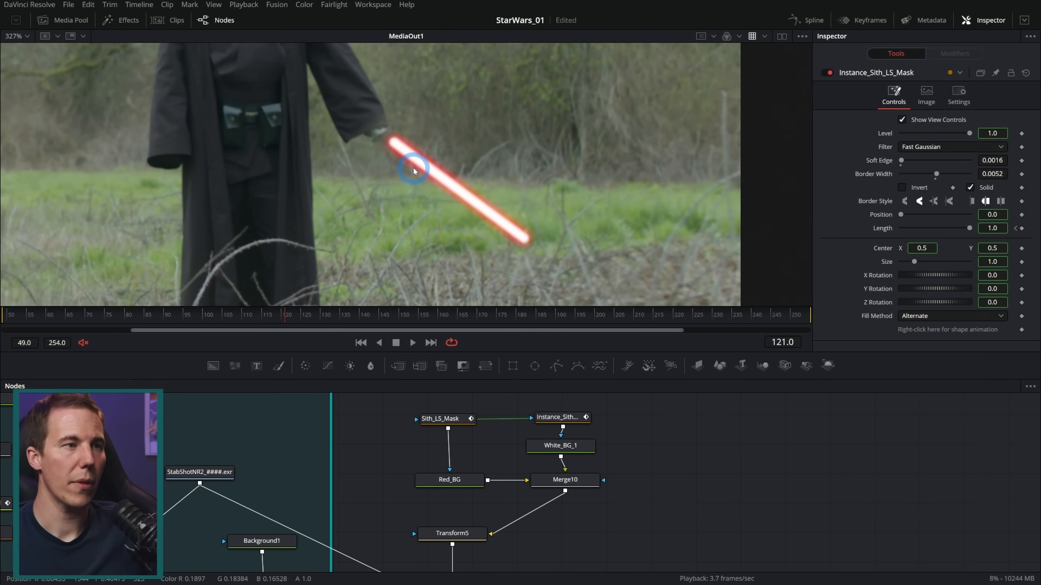
left_click_drag(286, 307, 239, 312)
left_click(394, 105)
scroll(394, 111, "up", 5)
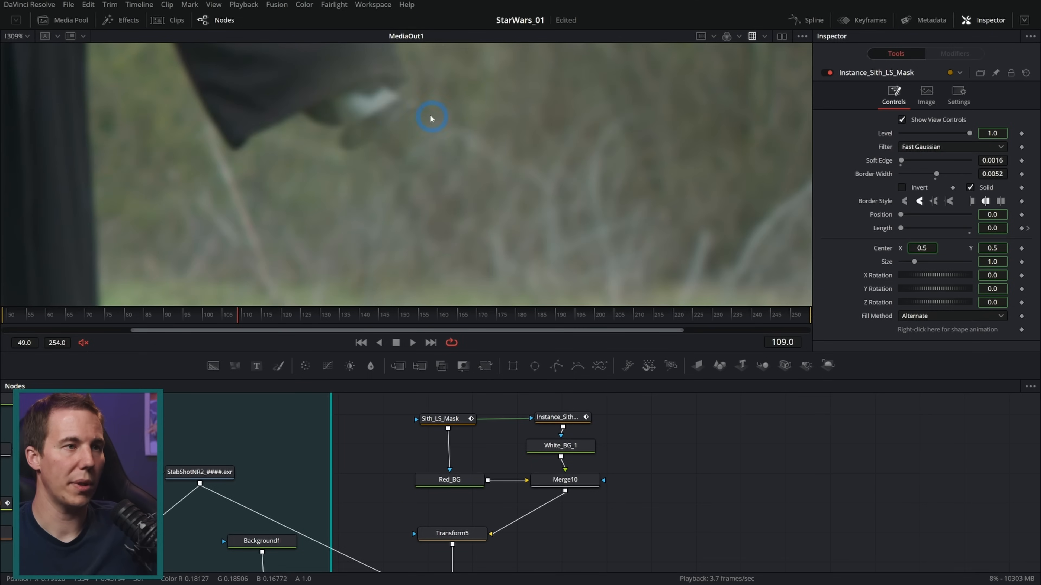
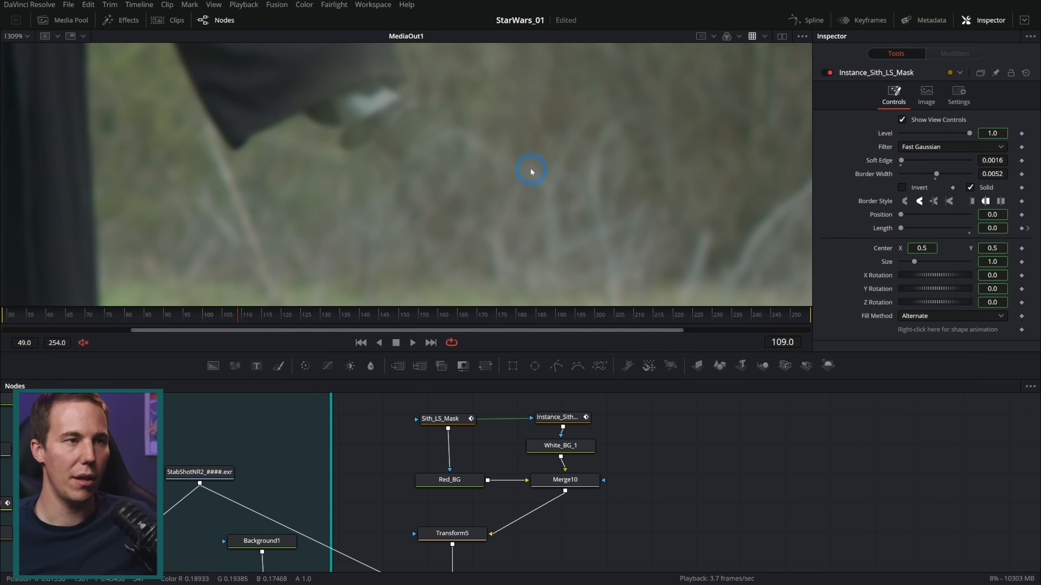
Move the Sith lightsaber nodes, Merge9 and MediaOut1 farther from the grouped nodes, making room in the node graph after Merge8
scroll(530, 172, "down", 3)
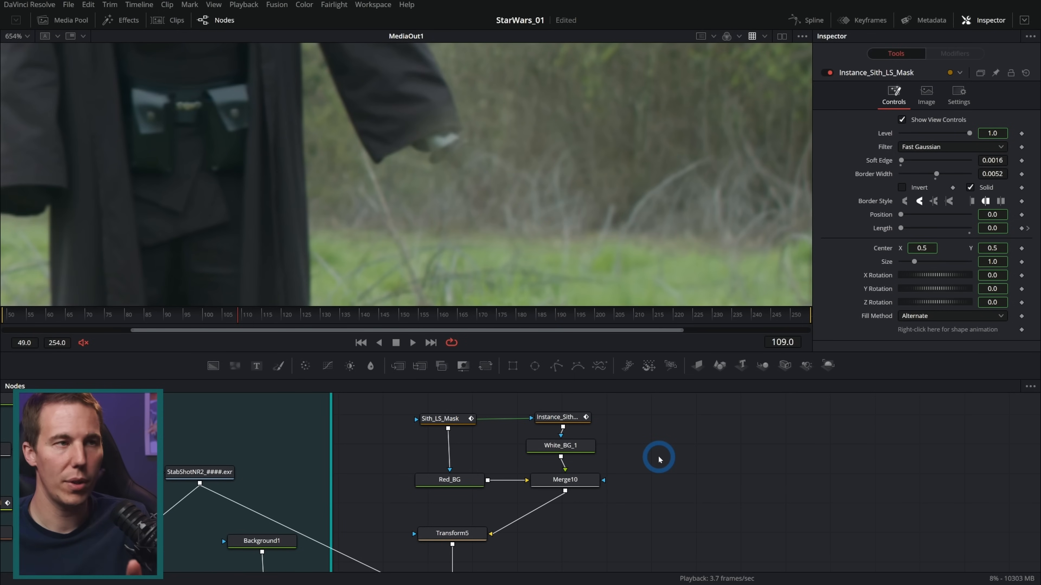
left_click_drag(551, 420, 486, 525)
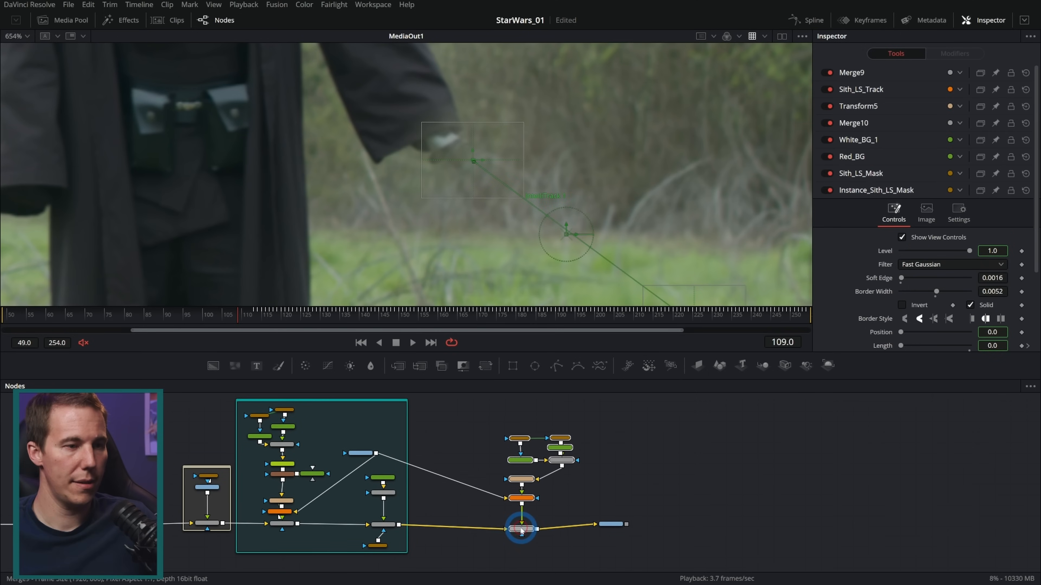
scroll(560, 425, "down", 3)
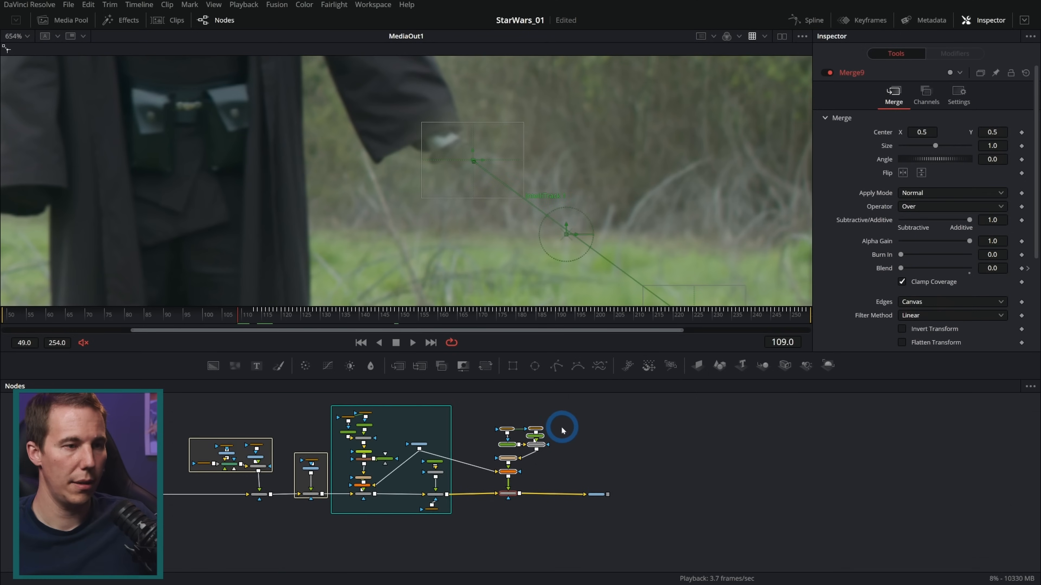
left_click_drag(571, 463, 779, 472)
mouse_move(588, 514)
left_mouse_down()
mouse_move(551, 513)
mouse_move(570, 513)
left_mouse_up()
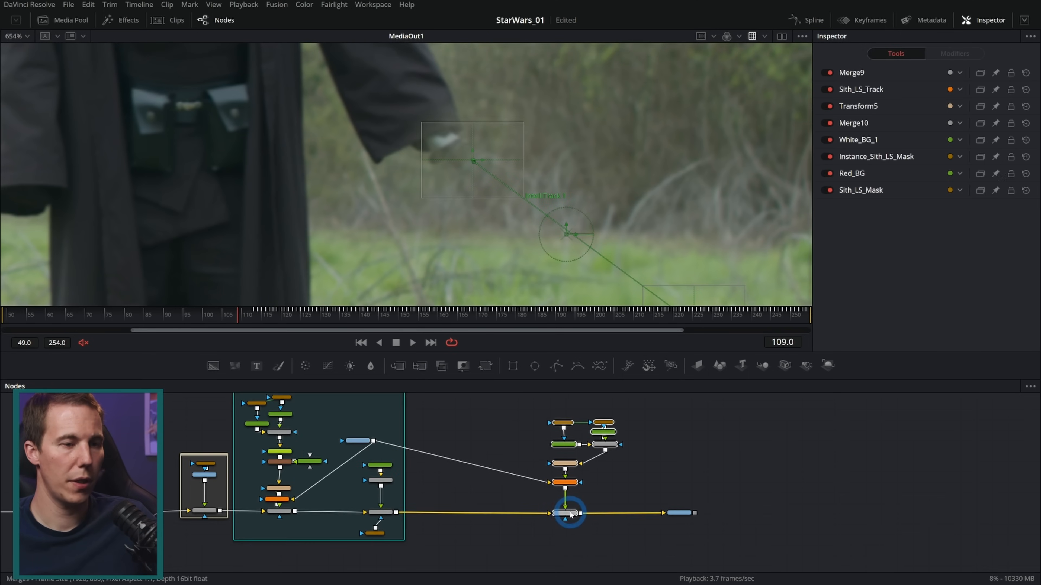
left_click(455, 511)
scroll(464, 493, "up", 2)
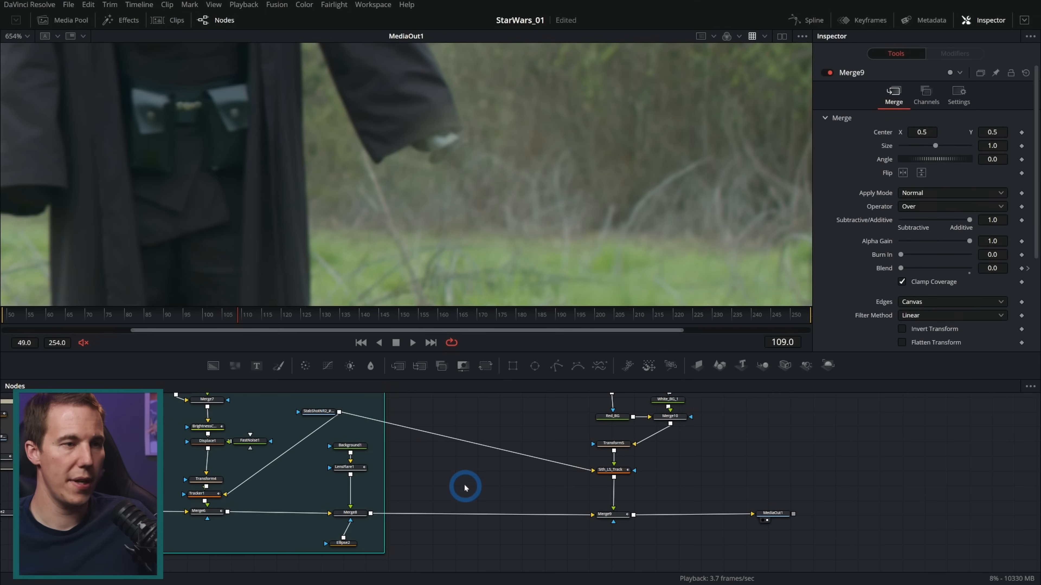
Display the StabShotNR2 loader in the viewer at frame 71, framed closely on the hand and lightsaber hilt
left_click(311, 438)
key("1")
left_click_drag(329, 311, 675, 295)
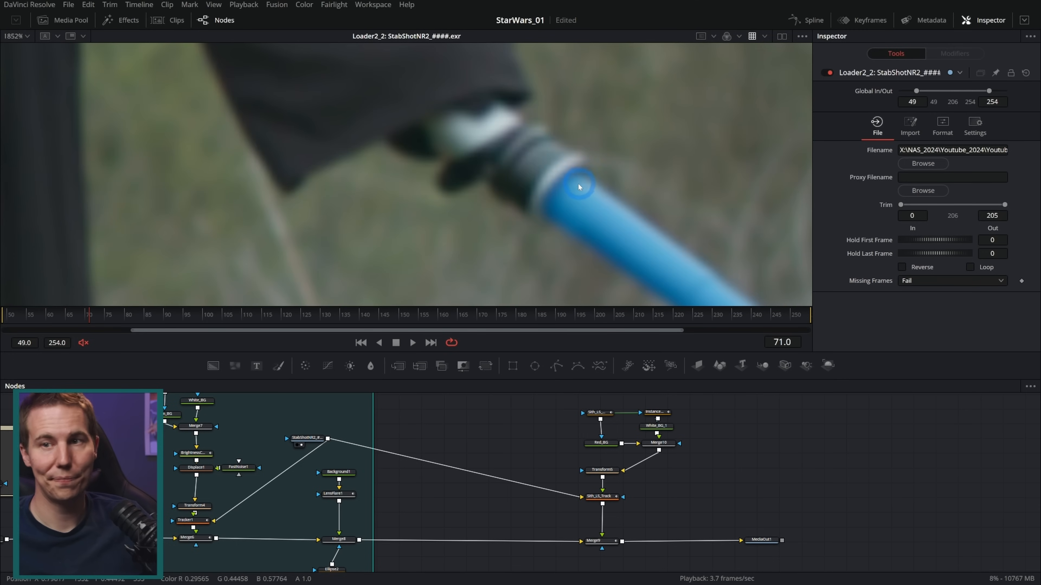
scroll(595, 184, "up", 1)
left_click_drag(603, 220, 516, 202)
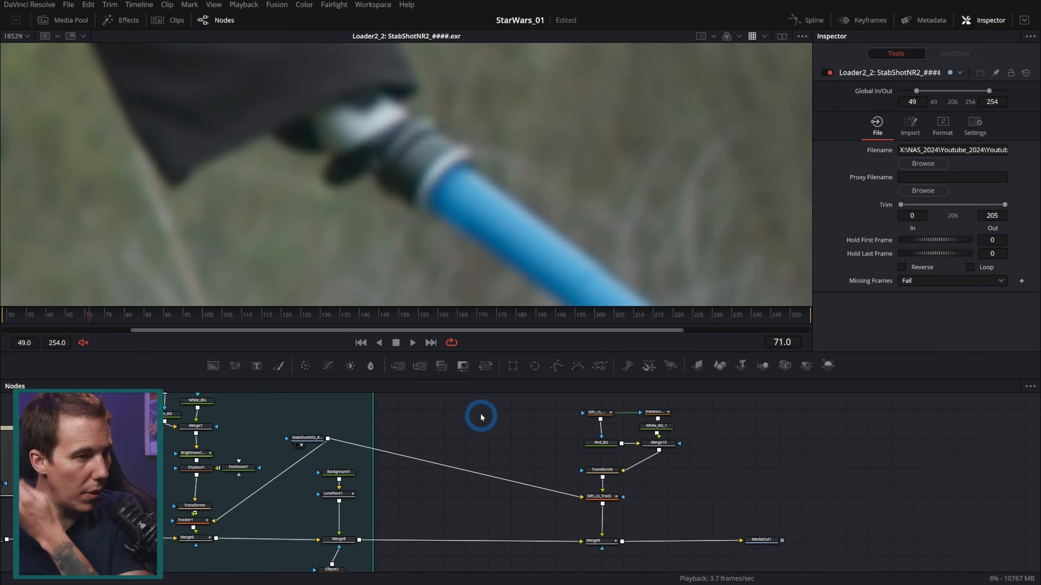
Add a Time Speed node fed by the StabShotNR2 loader and merge it over the main composite directly after Merge8
key("shift+space")
type("tim")
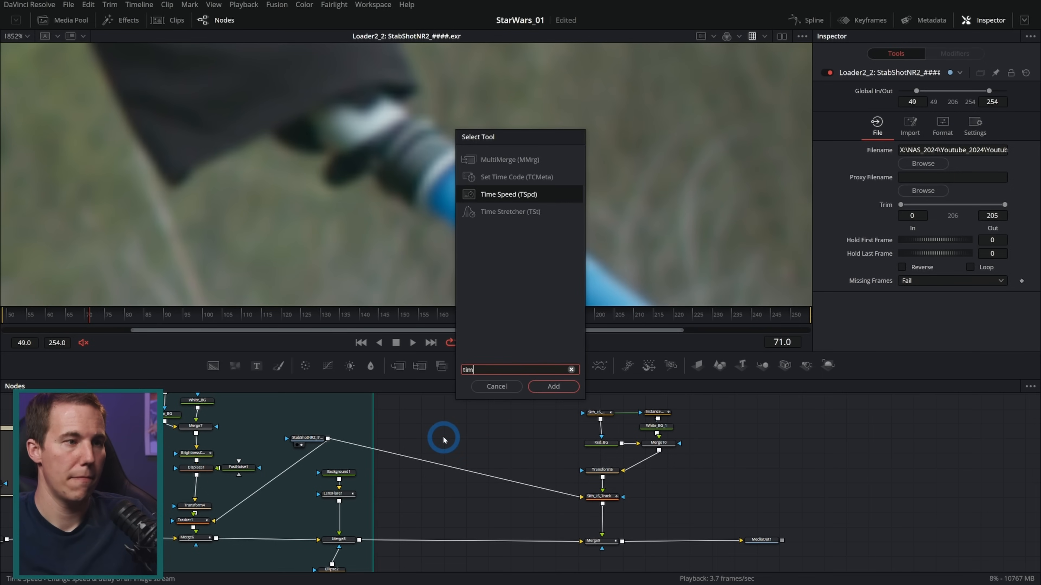
key("Return")
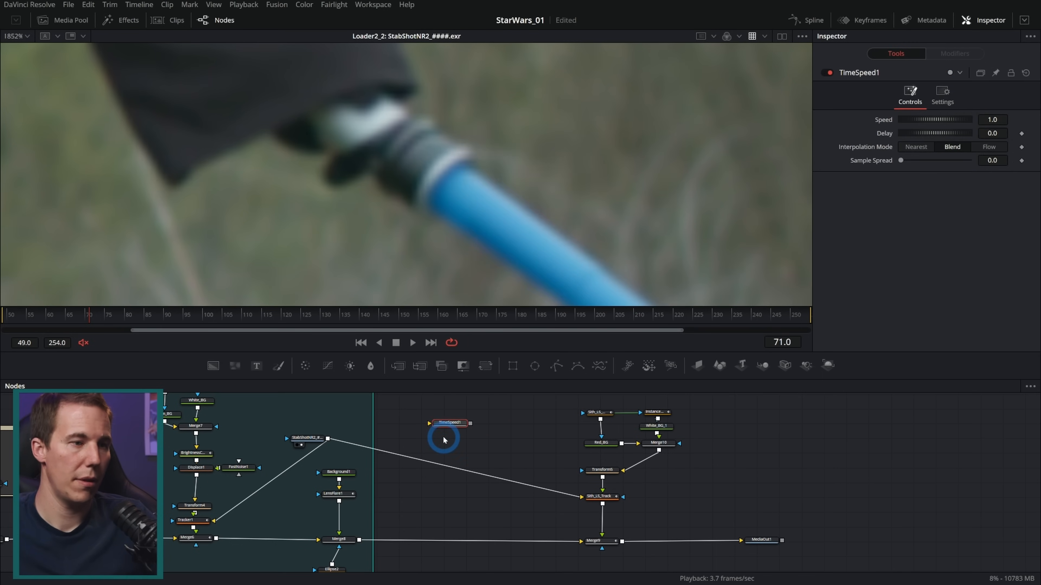
left_click_drag(327, 438, 359, 540)
left_click(427, 492)
left_click_drag(429, 493, 426, 489)
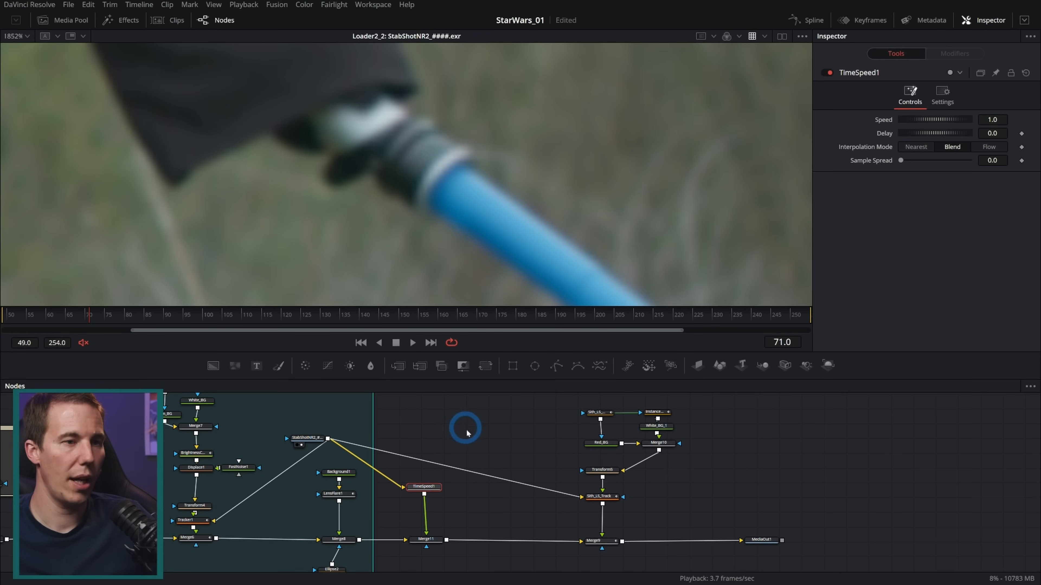
Insert a Matte Control node between TimeSpeed1 and Merge11
key("shift+space")
type("tim")
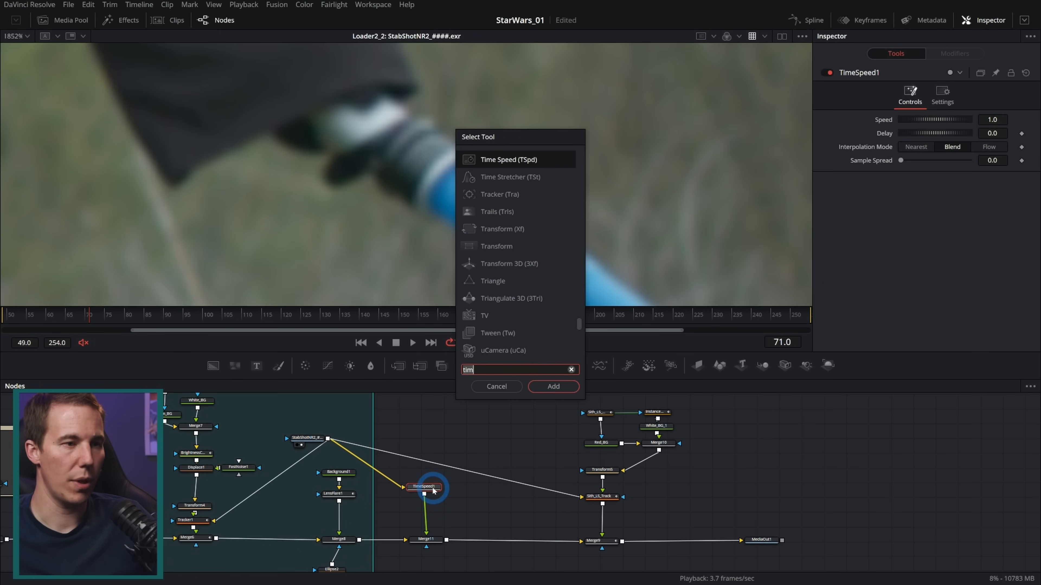
key("BackSpace")
key("BackSpace")
key("BackSpace")
type("matt")
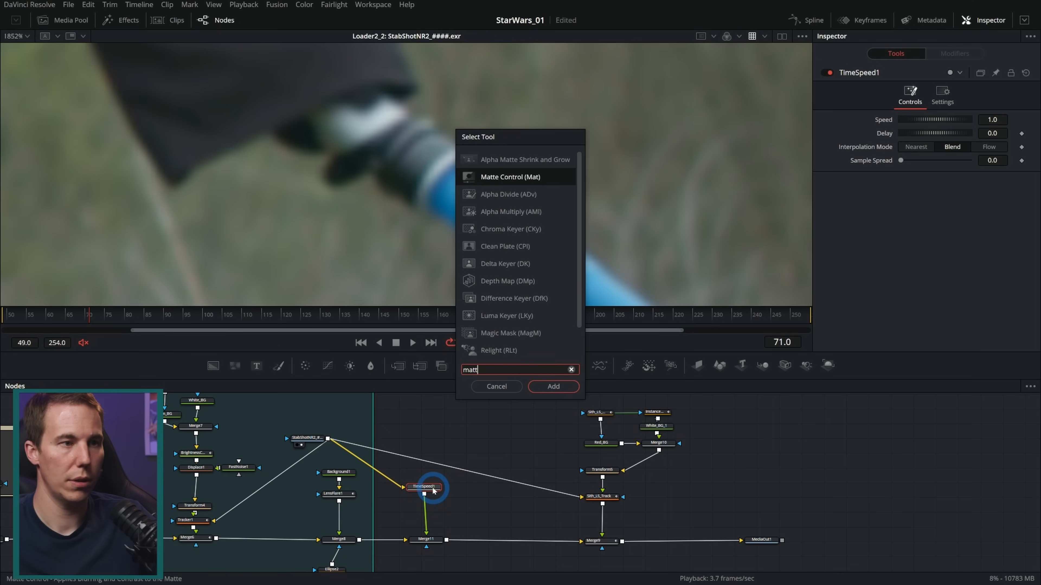
key("Return")
Freeze TimeSpeed1 on frame 71 with speed 0, delay 71 and Nearest interpolation
left_click(425, 487)
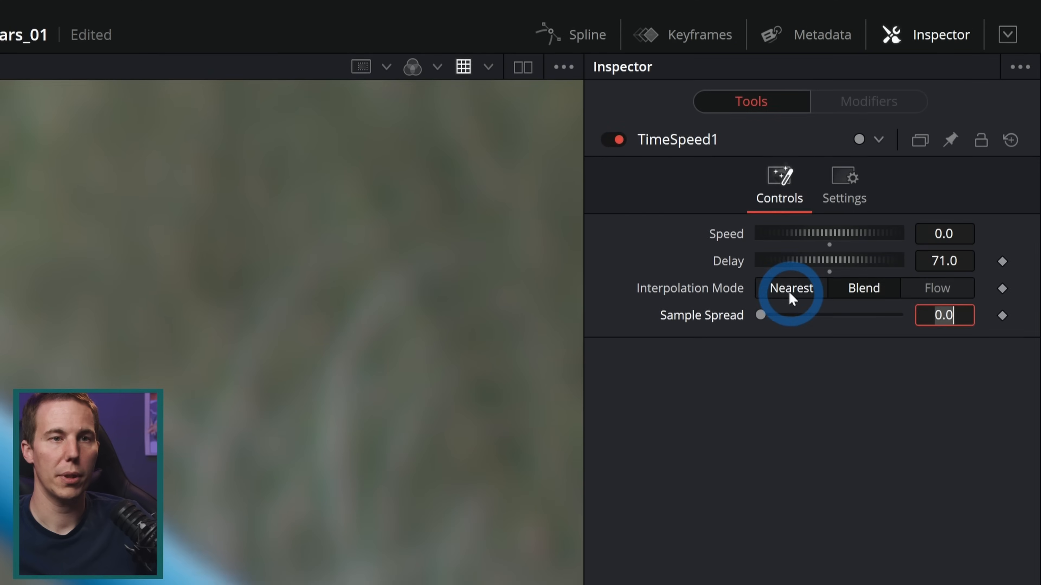
left_click(916, 149)
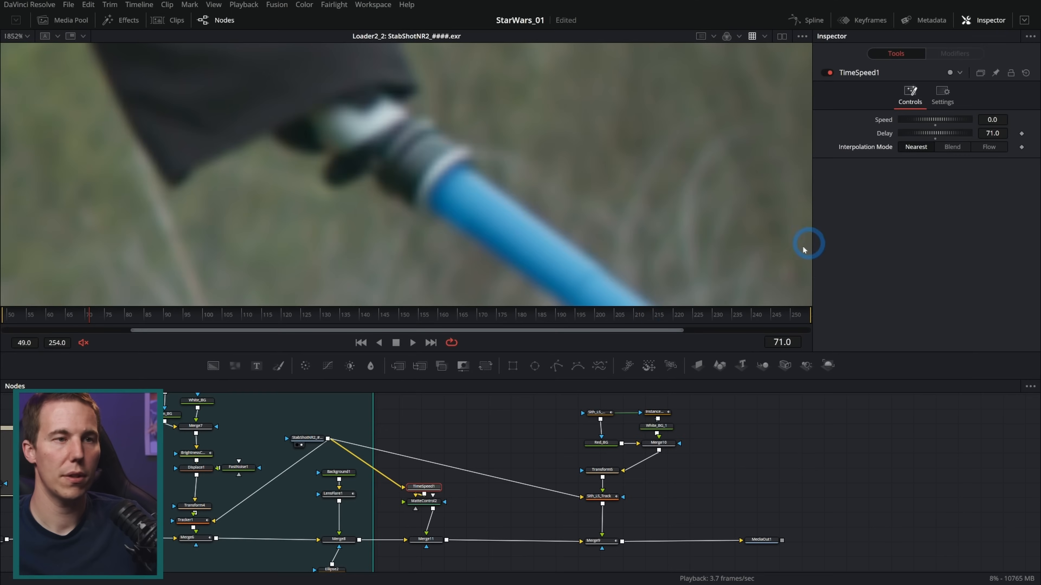
View MatteControl2, attach a polygon mask as its garbage matte, and invert the garbage matte
scroll(430, 491, "up", 2)
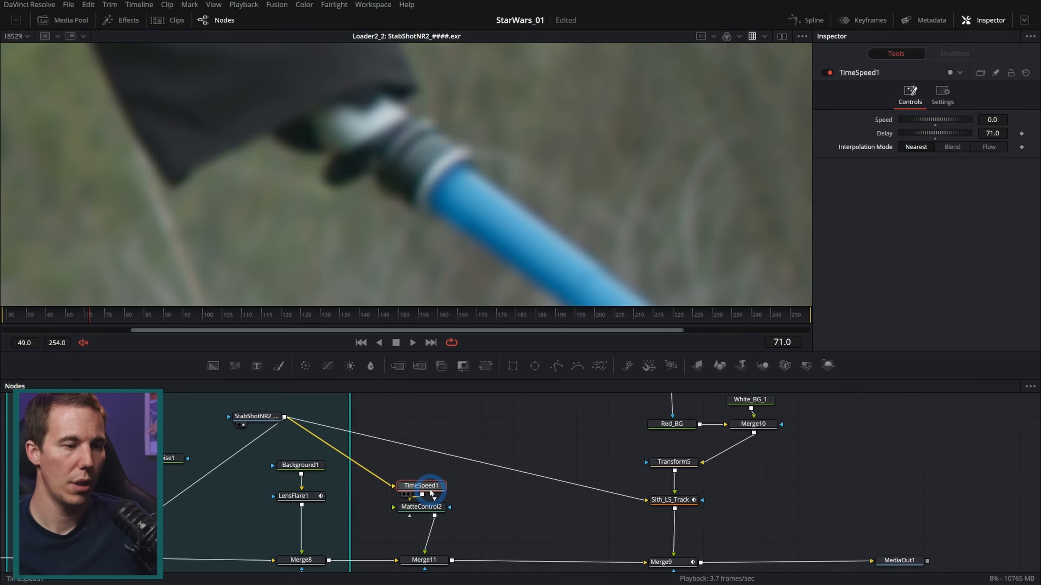
left_click_drag(425, 507, 561, 207)
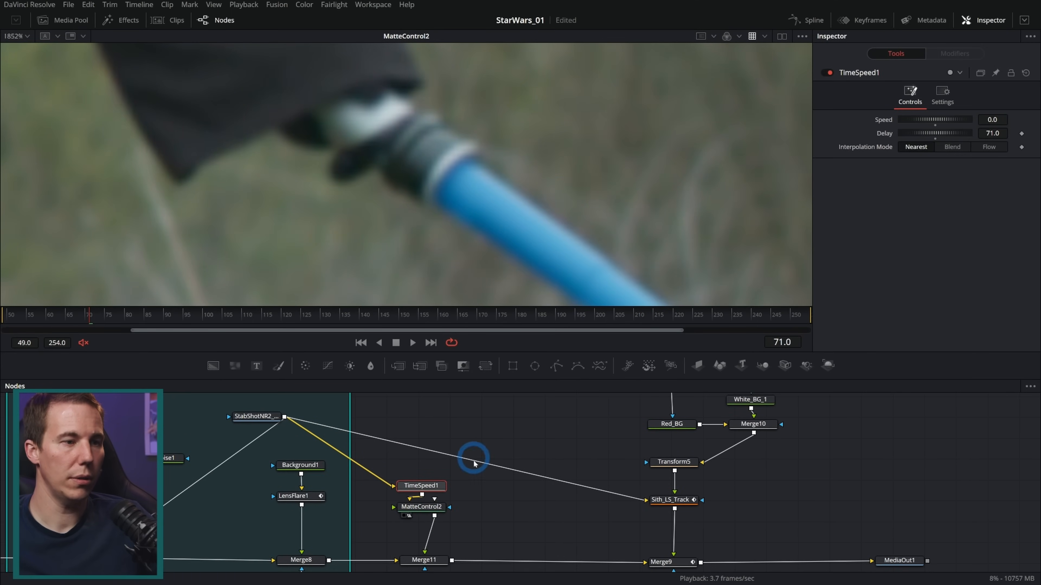
left_click_drag(558, 365, 409, 516)
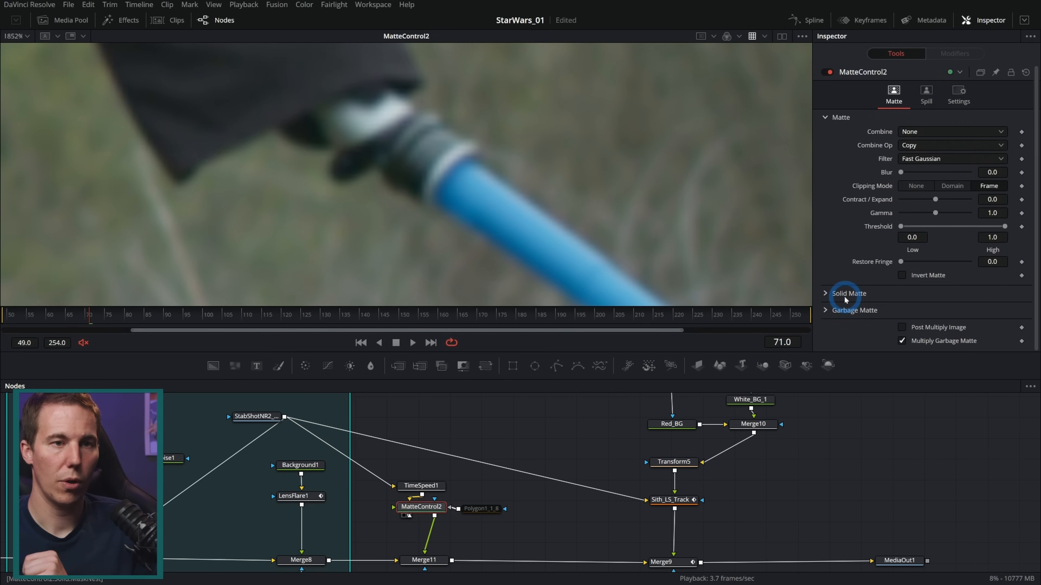
left_click(826, 311)
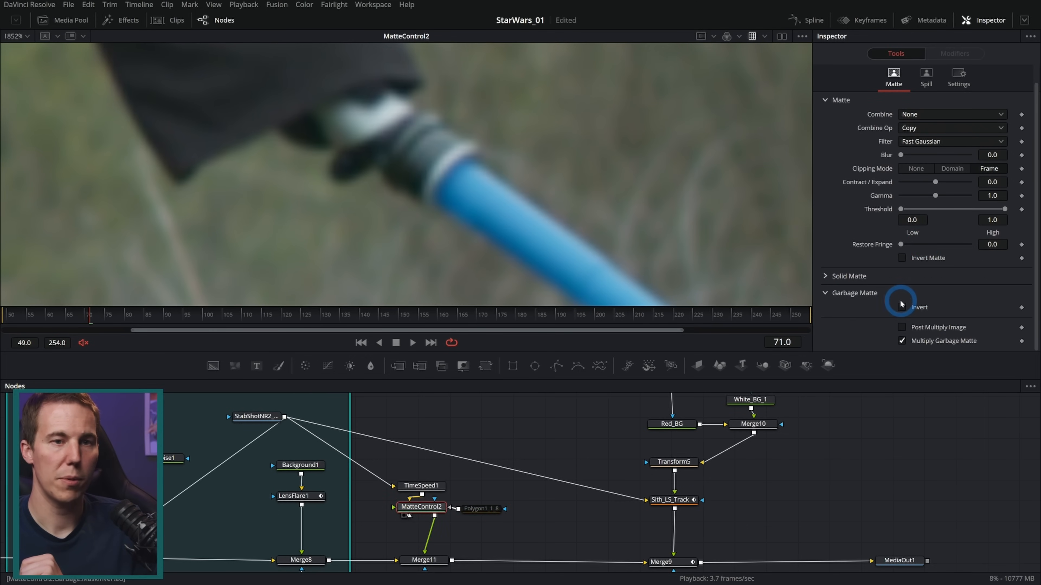
Temporarily disable Polygon1_1_8 and trace a closed mask around the gloved hand and the lightsaber hilt
left_click(484, 508)
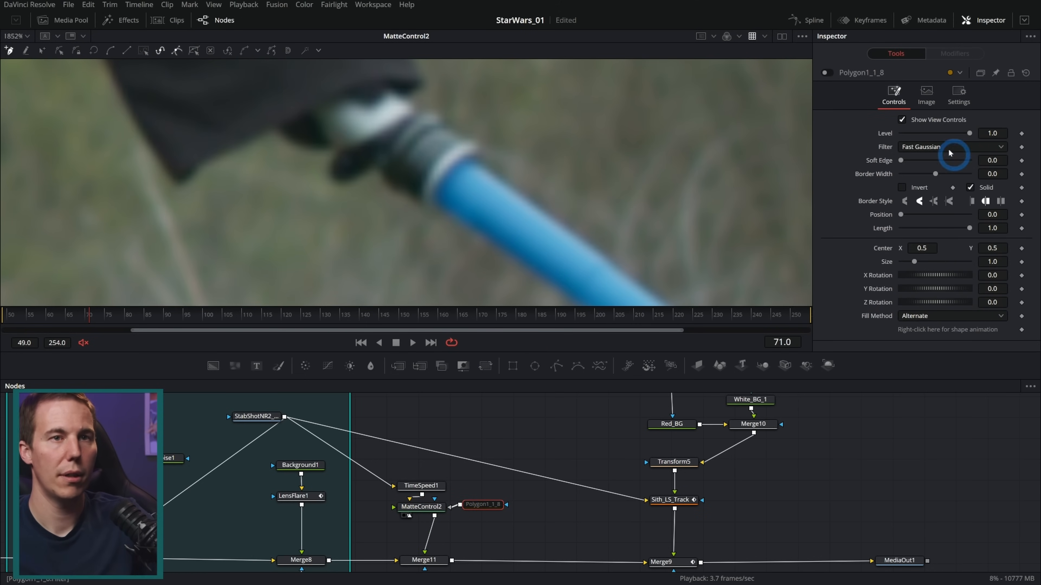
left_click(825, 73)
left_click(662, 210)
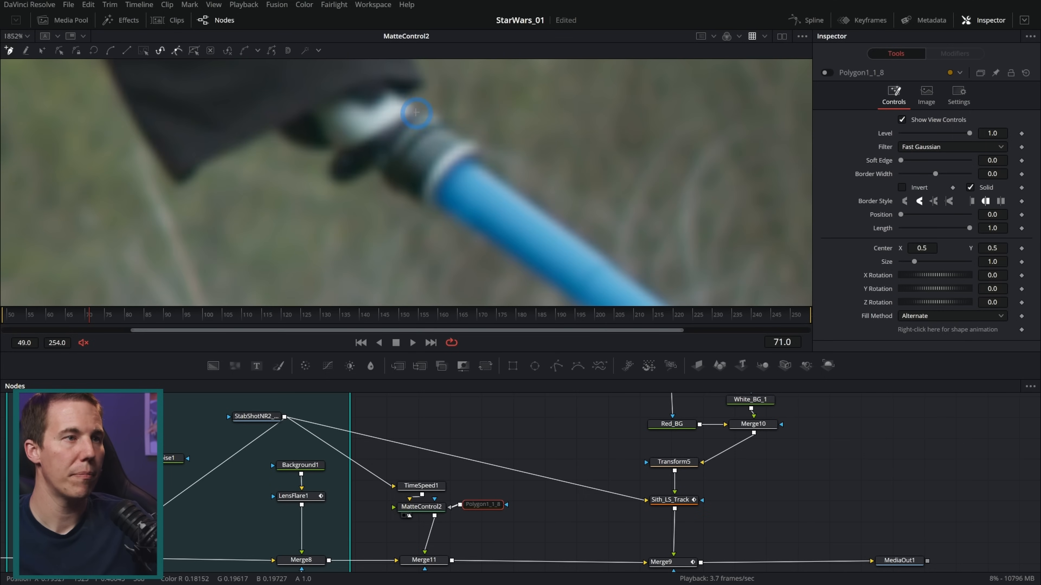
left_click_drag(396, 94, 434, 111)
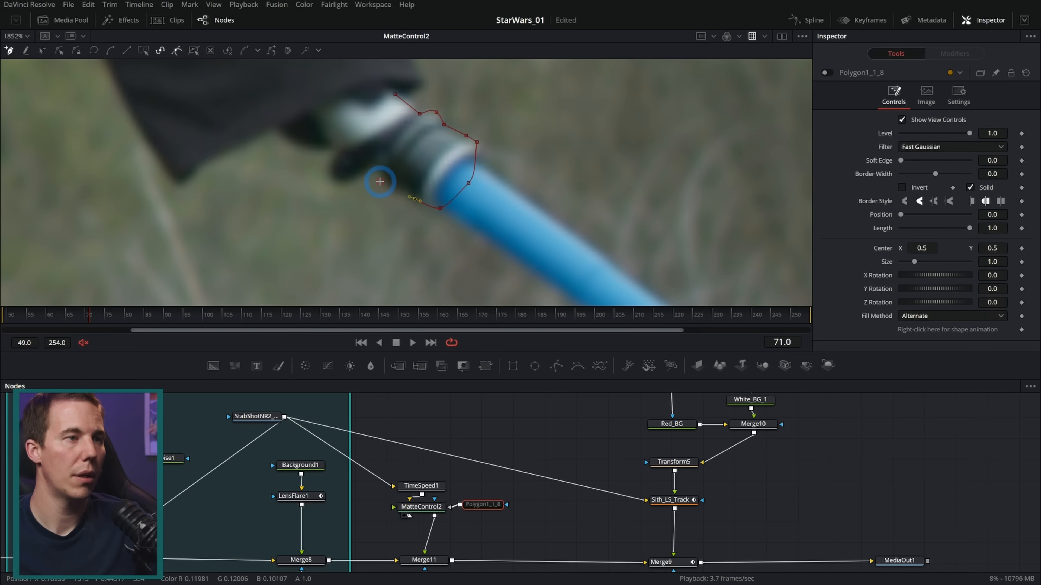
left_click(372, 165)
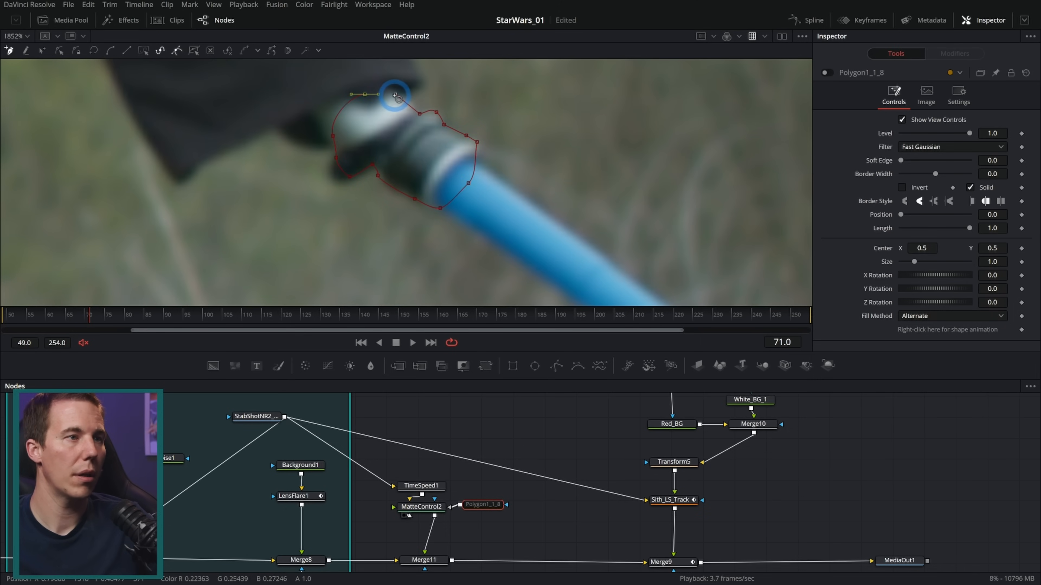
left_click_drag(395, 94, 414, 113)
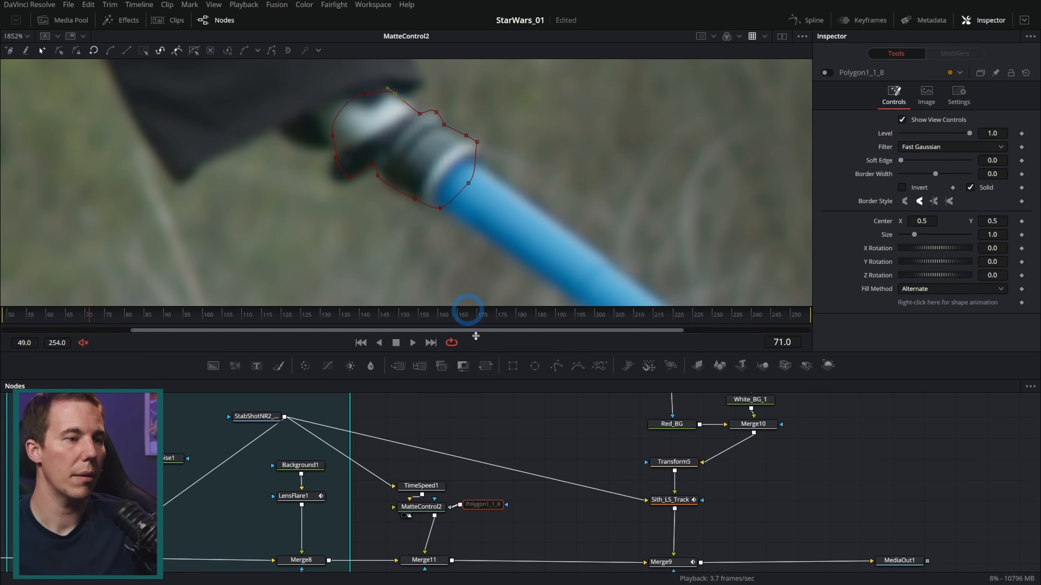
Re-enable Polygon1_1_8, nudge its blade-side corner points outward around the hilt's end, and view MediaOut1
left_click(827, 73)
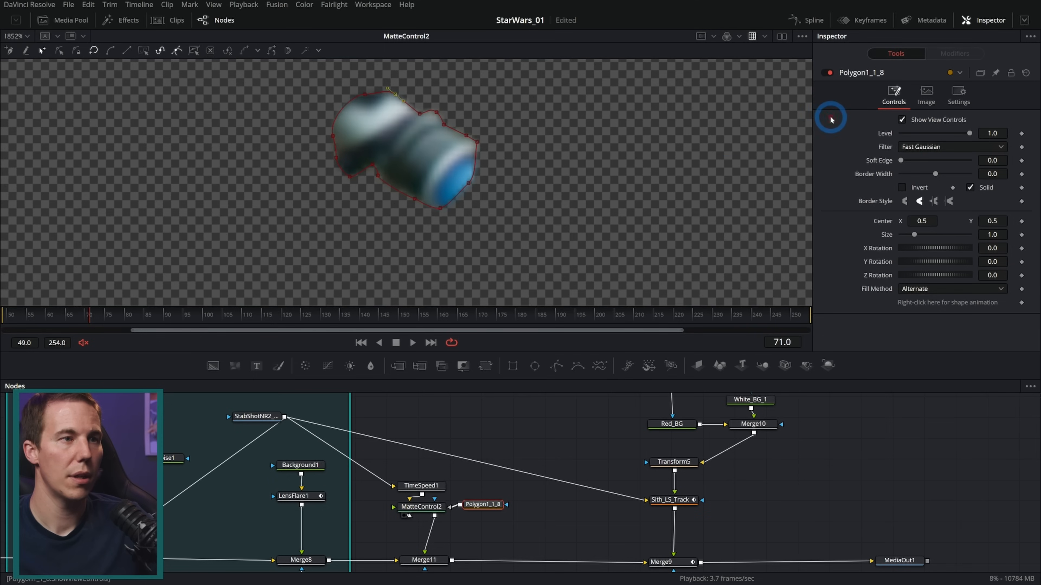
left_click_drag(476, 142, 482, 147)
left_click_drag(440, 208, 440, 214)
left_click_drag(893, 533, 631, 239)
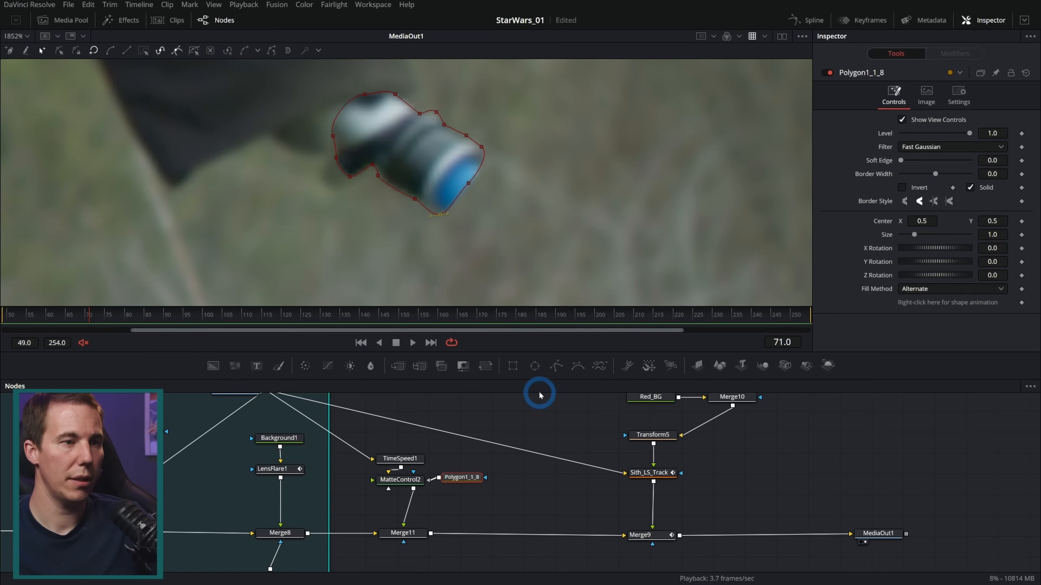
Try to reshape Polygon1_1_8 by pulling its lower points outward around the glove and stretching its upper points into the sleeve
left_click(539, 416)
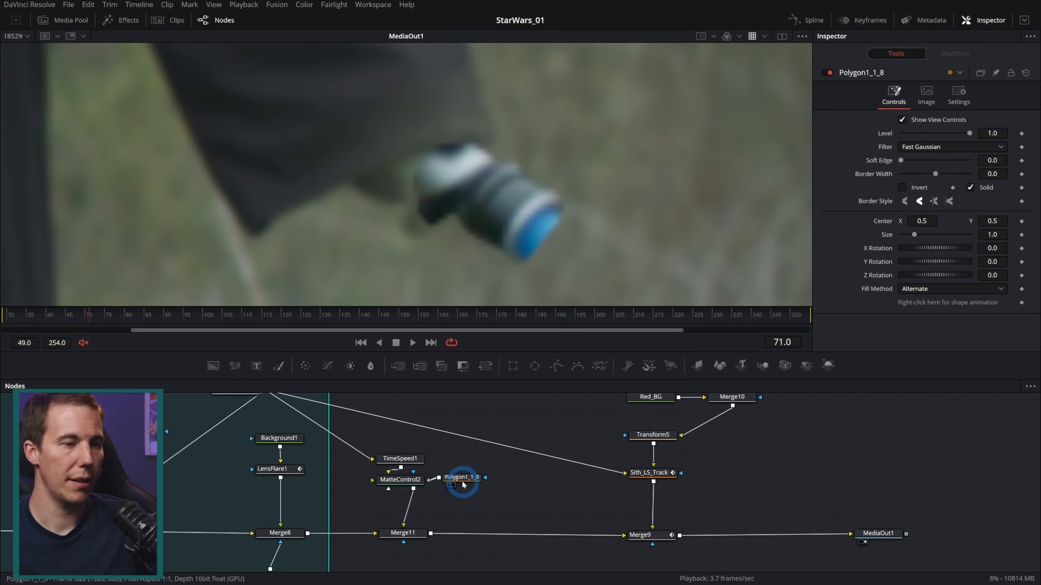
left_click(461, 477)
left_click(433, 164)
left_click_drag(490, 127, 339, 267)
left_click_drag(431, 225, 416, 236)
left_click(438, 223)
left_click_drag(487, 125, 355, 190)
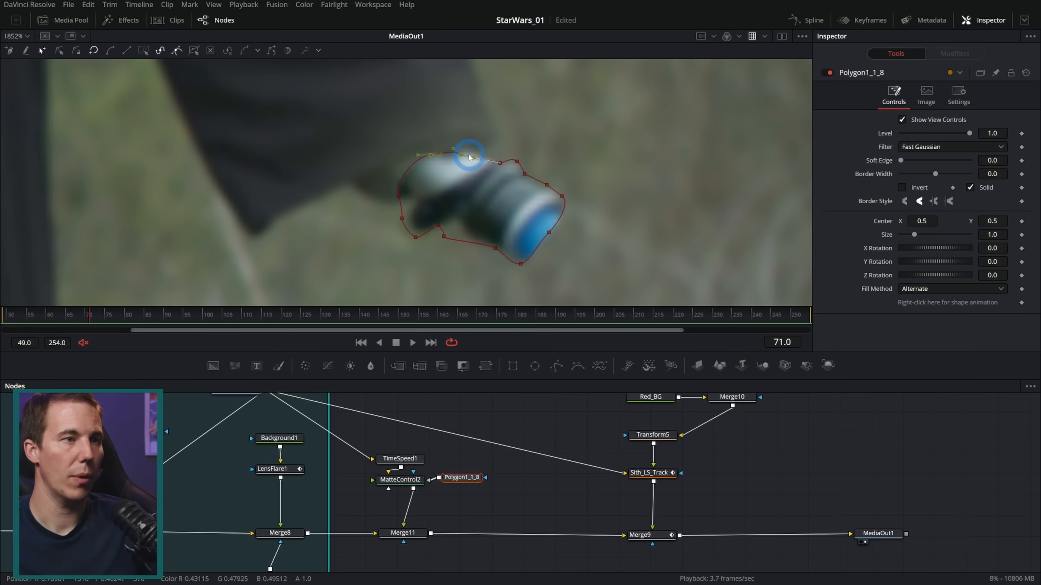
left_click_drag(460, 155, 476, 94)
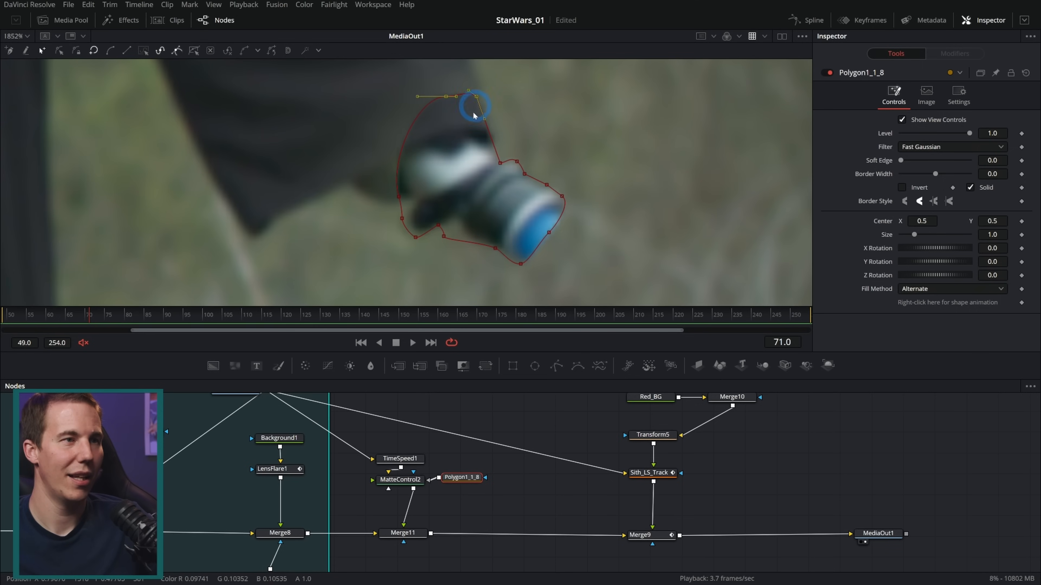
scroll(473, 115, "down", 3)
left_click_drag(503, 171, 498, 121)
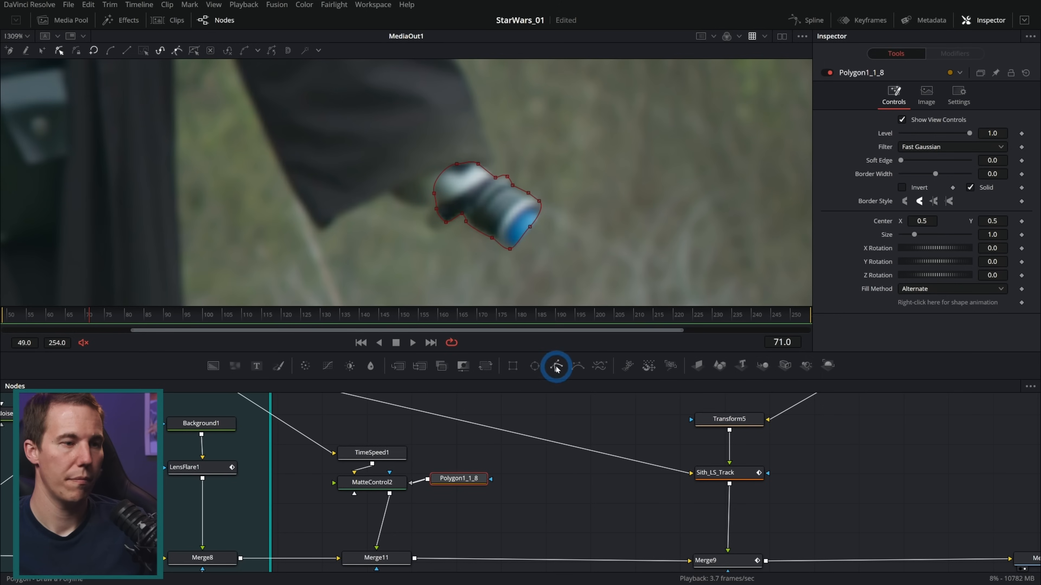
Add a second polygon mask feeding Polygon1_1_8 and trace it as a closed shape around the forearm's sleeve down to the hand
left_click_drag(556, 367, 463, 481)
left_click(485, 176)
left_click(493, 159)
left_click_drag(493, 132, 542, 214)
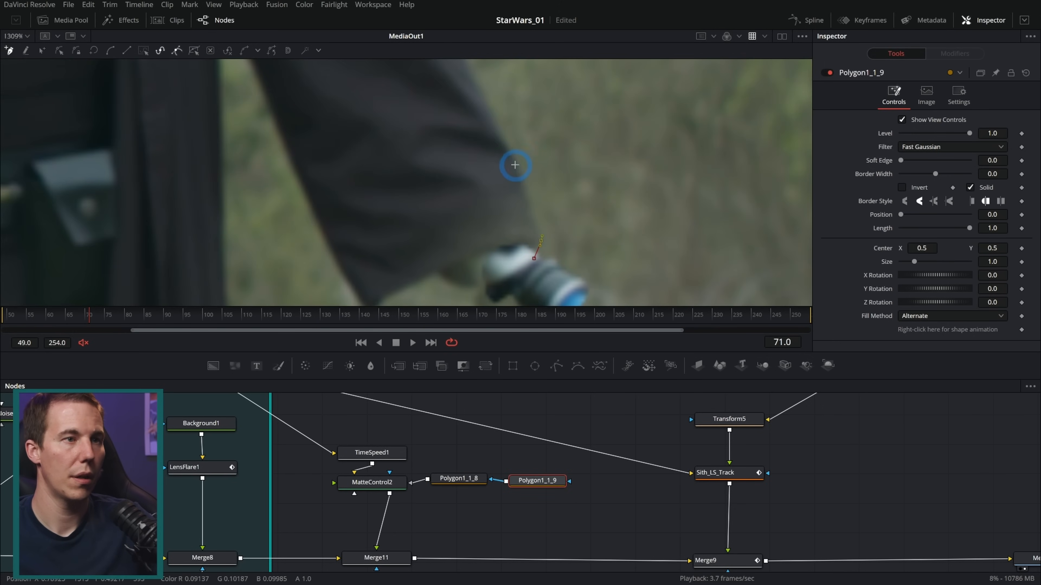
scroll(495, 109, "down", 2)
left_click_drag(495, 109, 514, 142)
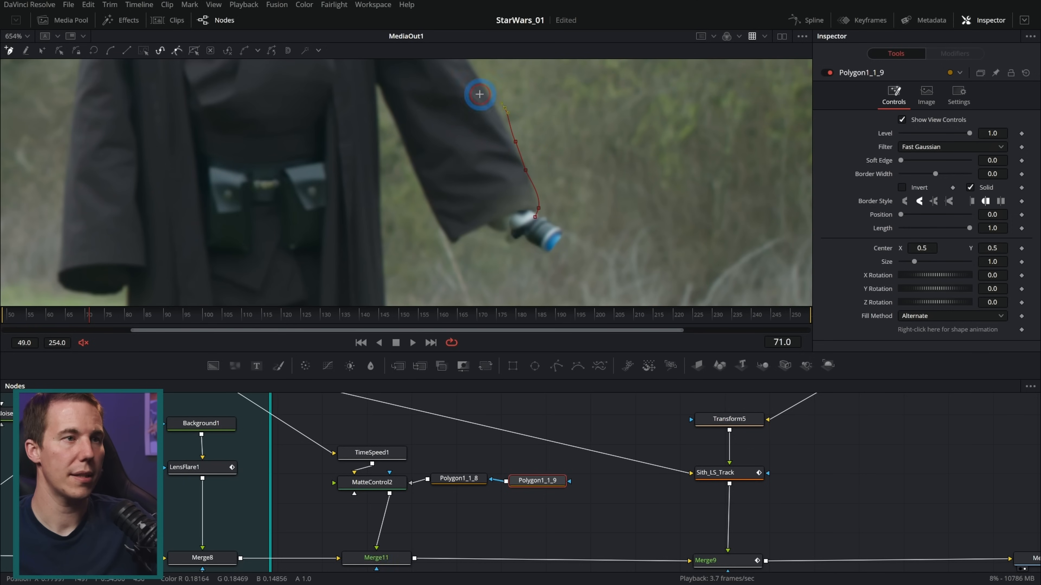
left_click_drag(413, 136, 396, 157)
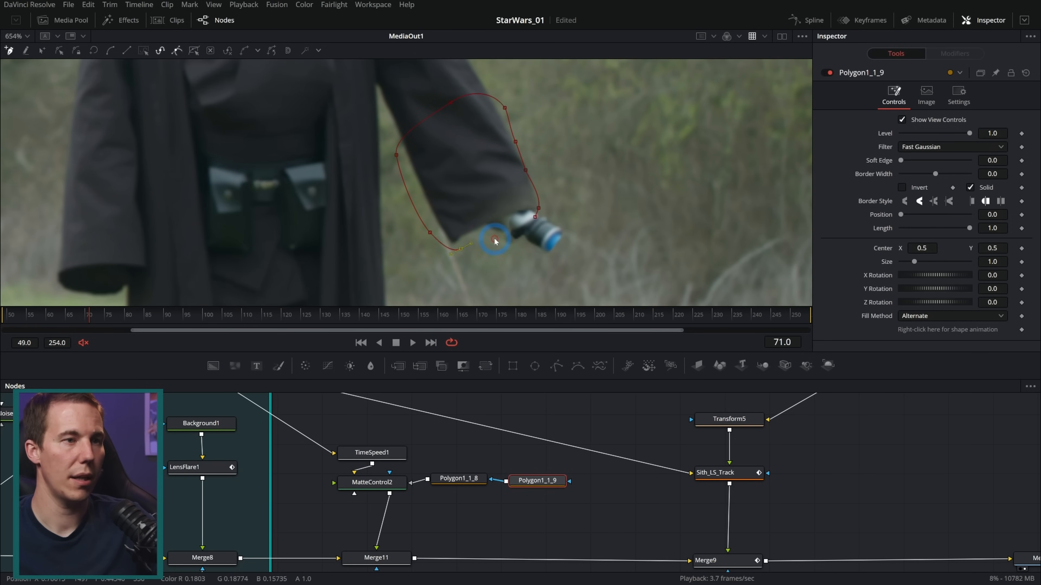
scroll(494, 241, "up", 2)
left_click(545, 242)
left_click(567, 209)
left_click(576, 195)
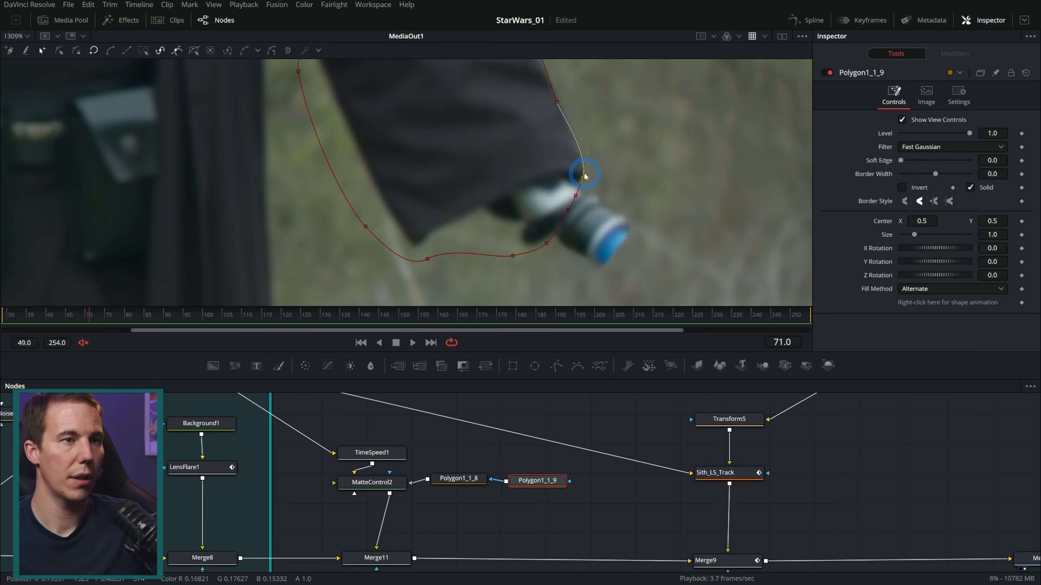
Shift the sleeve mask's points outward at the cuff and along the outer forearm edge, and set its soft edge to 0.0016
left_click_drag(586, 181, 596, 181)
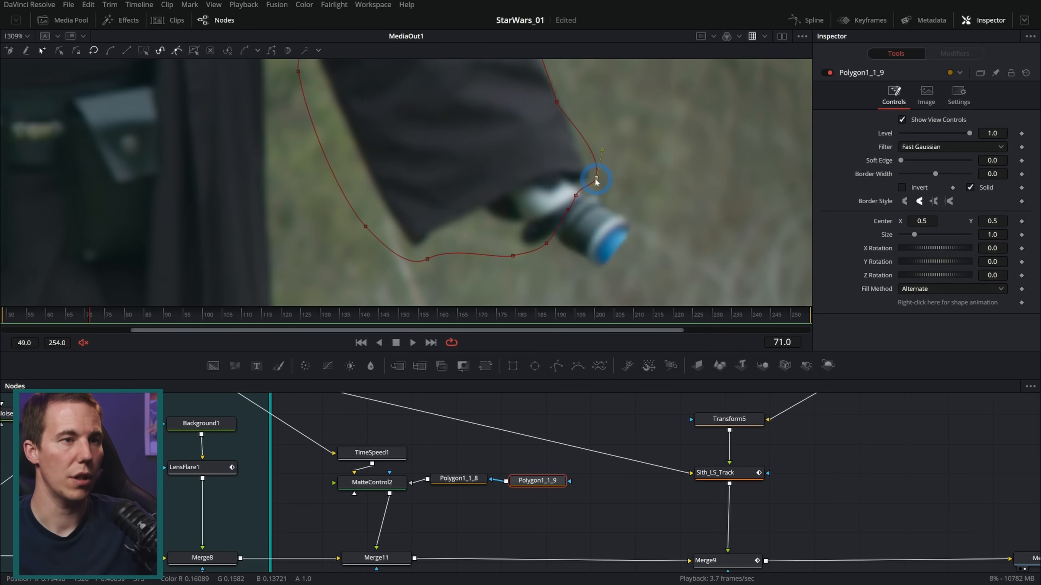
scroll(574, 223, "down", 2)
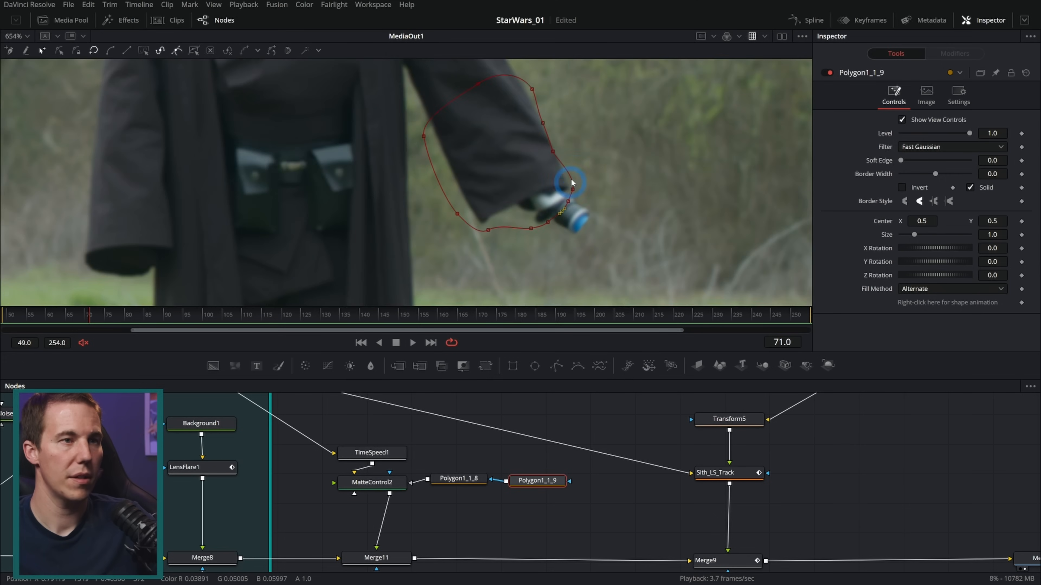
left_click(520, 148)
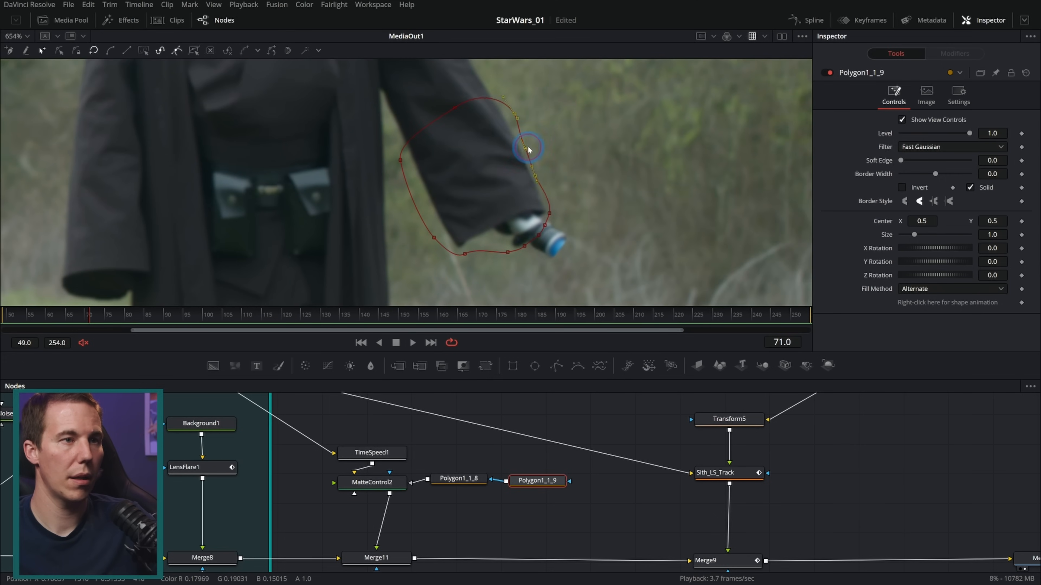
left_click_drag(901, 160, 908, 163)
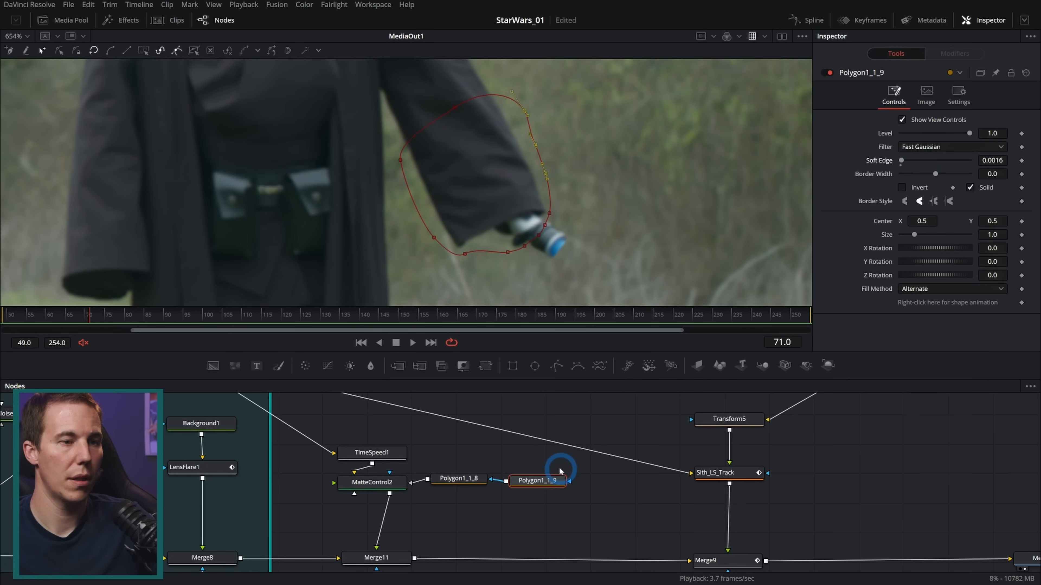
Set the soft edge of the hand-and-hilt mask Polygon1_1_8 to 0.0012
left_click(549, 467)
left_click(459, 479)
scroll(580, 243, "up", 3)
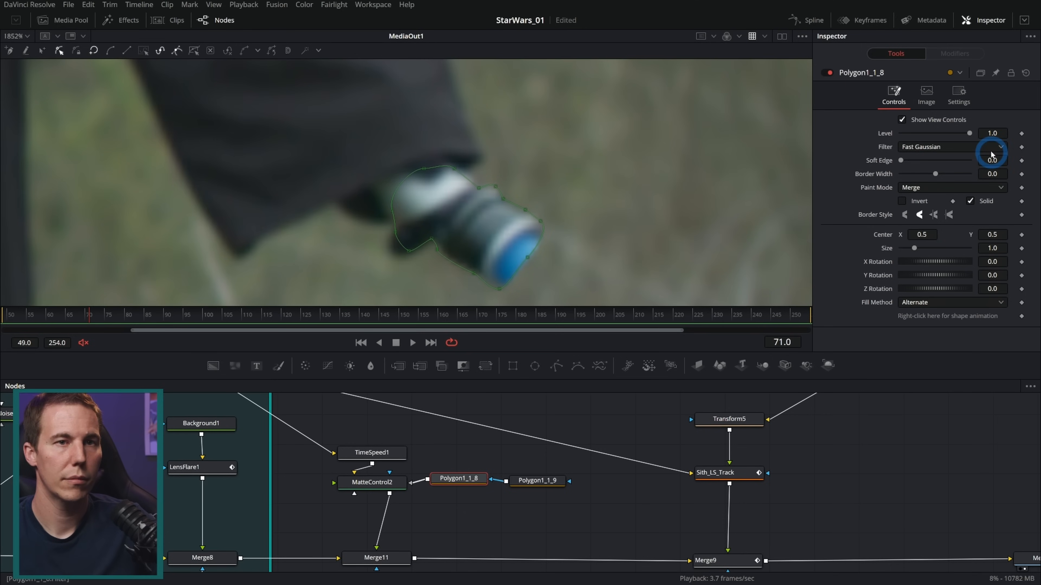
left_click(1003, 160)
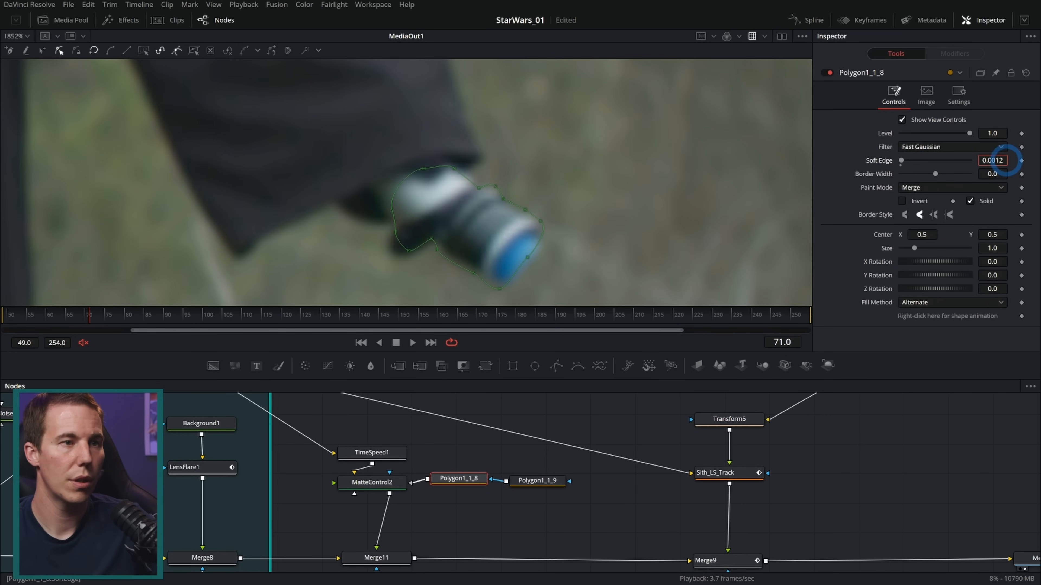
Insert a Paint node between TimeSpeed1 and MatteControl2 on the freeze frame
left_click(476, 451)
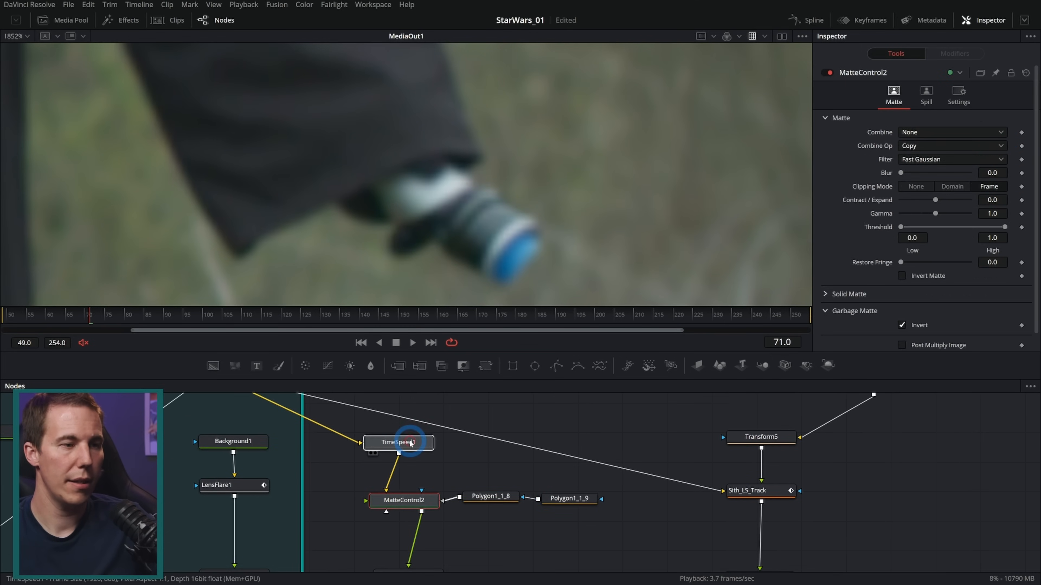
left_click_drag(411, 442, 546, 173)
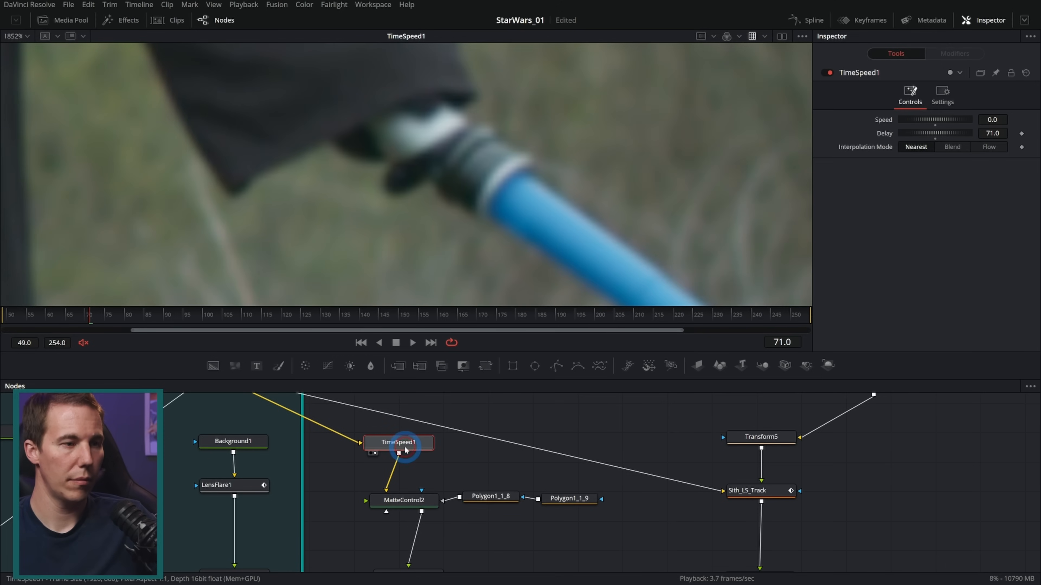
key("shift+space")
type("paint")
key("Return")
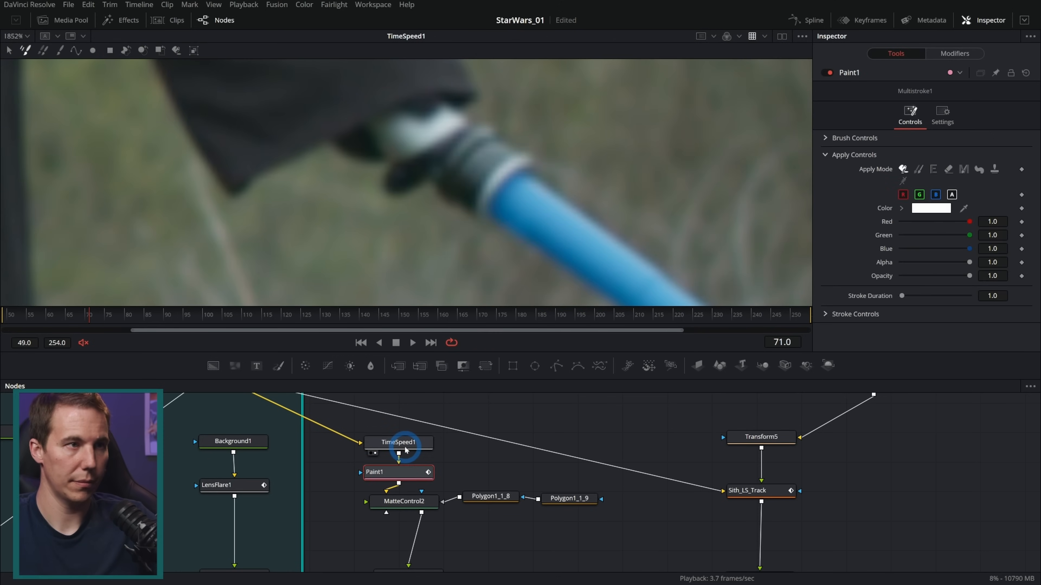
Paint over the blue blade's base at the hilt end using Stroke, grey sampled from the hilt, size 0.0031 and softness 0.284
left_click_drag(963, 208, 486, 158)
left_click(44, 51)
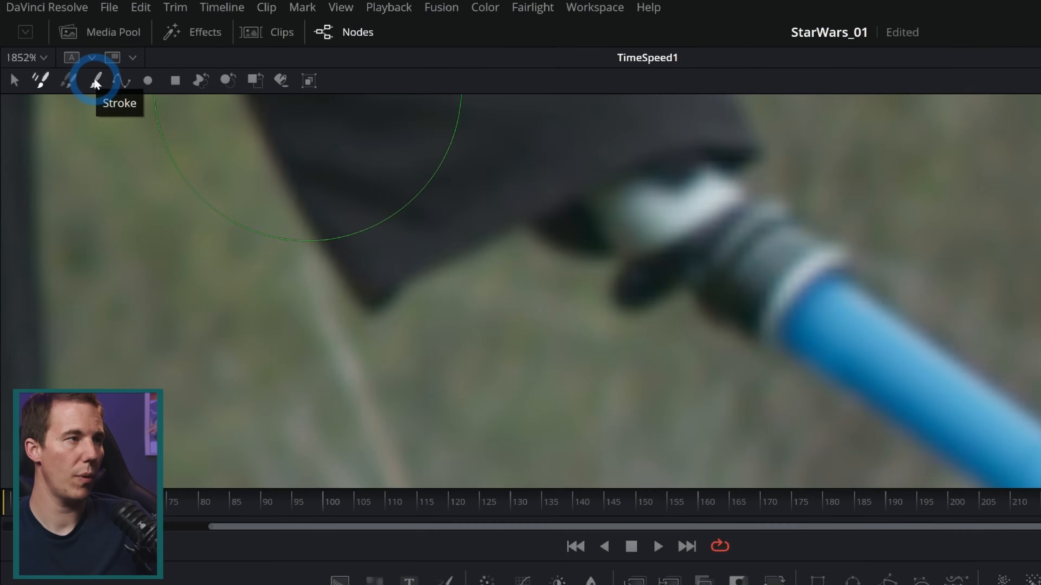
left_click(60, 51)
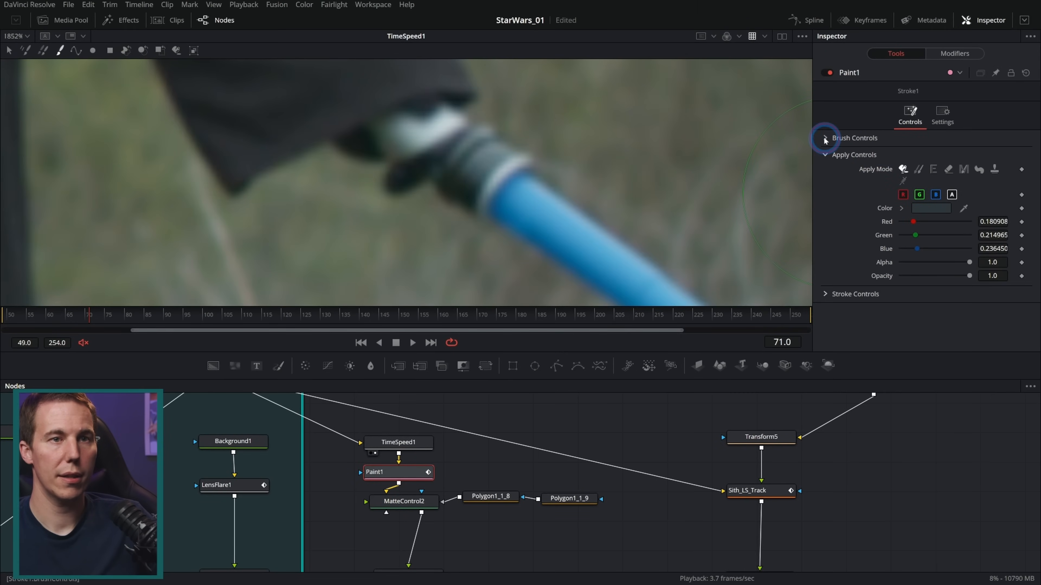
left_click(868, 167)
mouse_move(915, 181)
left_mouse_down()
mouse_move(895, 177)
mouse_move(904, 180)
left_mouse_up()
left_click_drag(402, 473, 492, 207)
left_click_drag(932, 193, 918, 194)
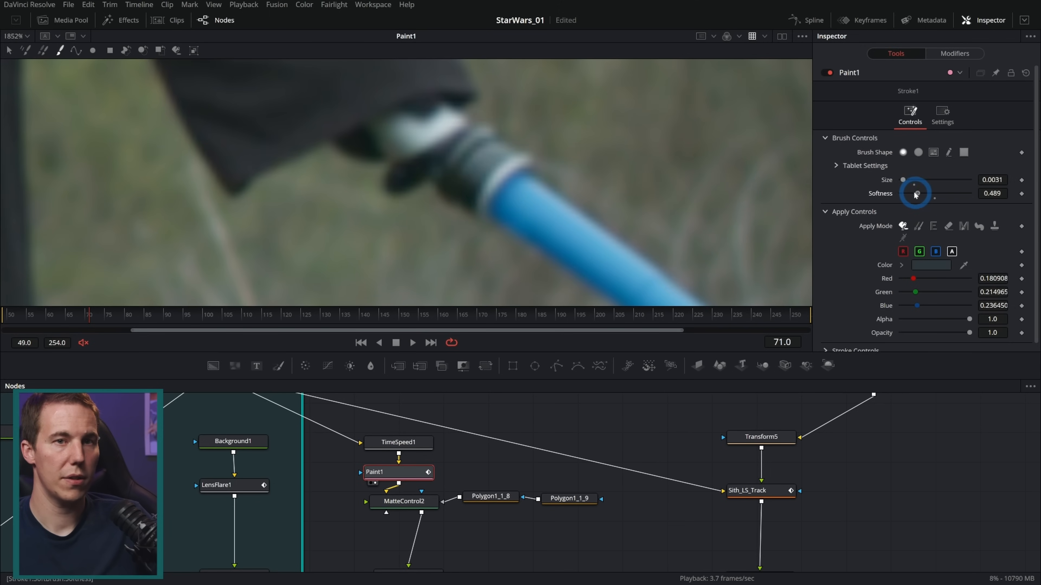
scroll(509, 195, "up", 2)
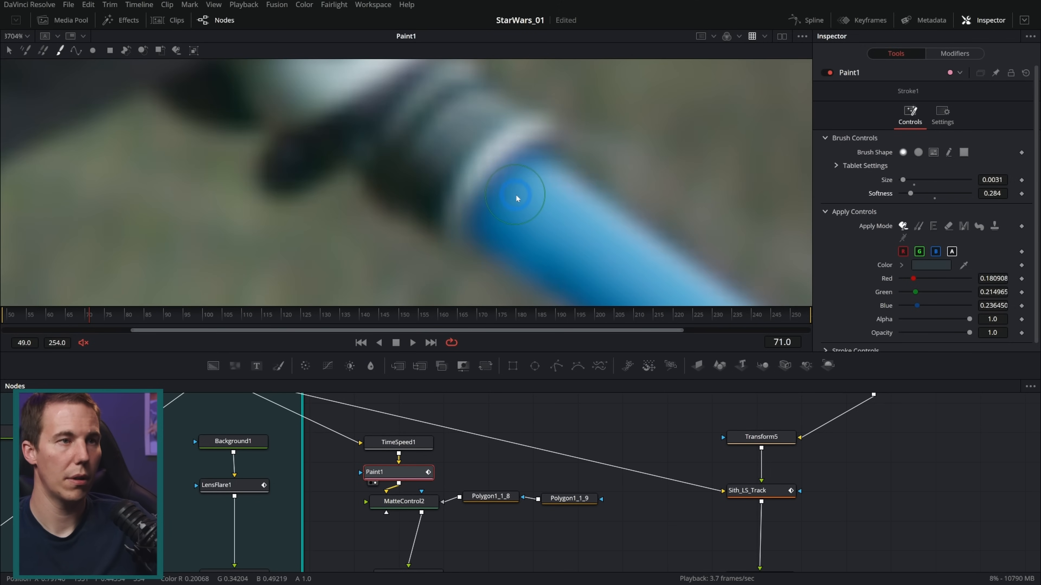
mouse_move(556, 174)
left_mouse_down()
mouse_move(482, 226)
mouse_move(518, 177)
mouse_move(550, 161)
mouse_move(536, 207)
mouse_move(491, 242)
mouse_move(539, 224)
mouse_move(559, 173)
mouse_move(553, 219)
mouse_move(502, 251)
mouse_move(543, 214)
mouse_move(568, 167)
mouse_move(570, 193)
left_mouse_up()
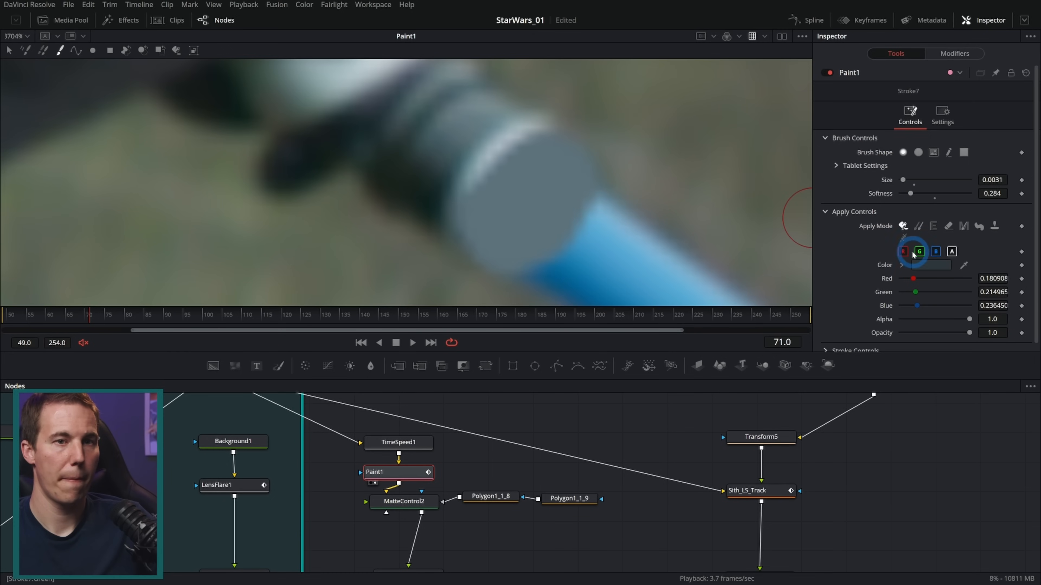
Set the brush to a near-black colour sampled from the image and its softness to 0.426
mouse_move(964, 265)
left_mouse_down()
mouse_move(400, 204)
mouse_move(417, 177)
left_mouse_up()
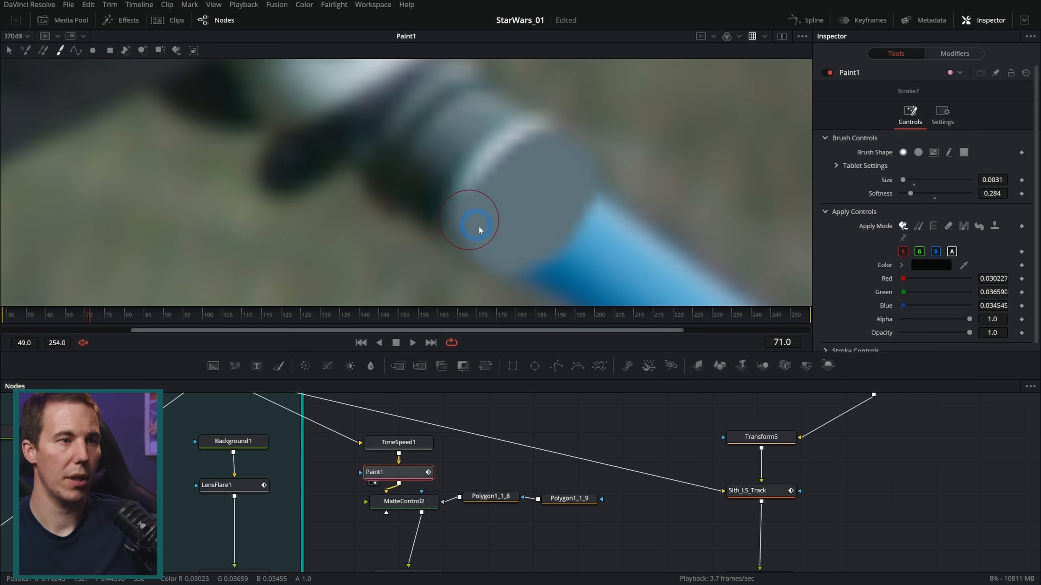
left_click_drag(910, 193, 916, 193)
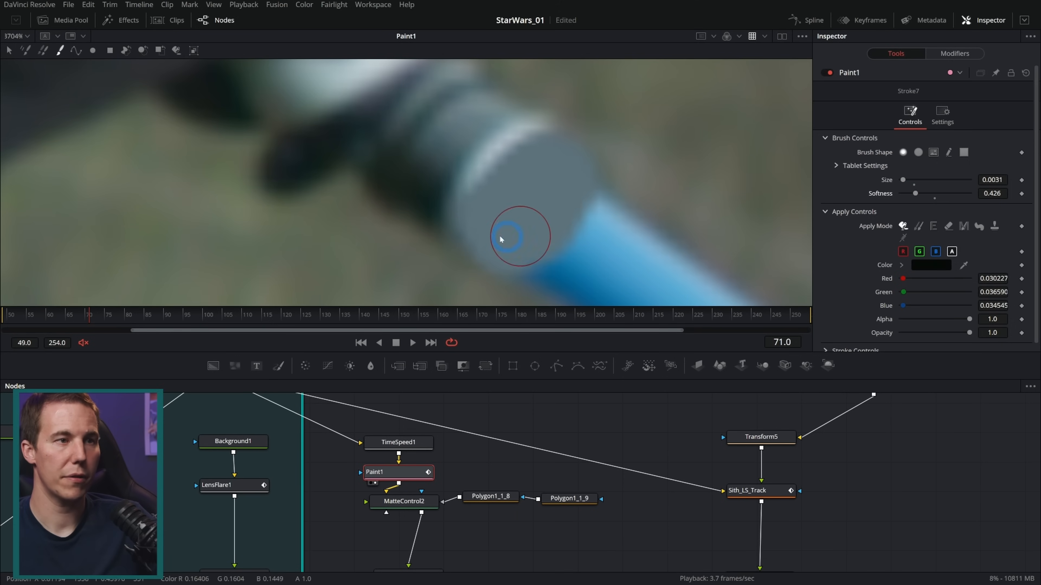
left_click(487, 250)
mouse_move(488, 251)
left_mouse_down()
mouse_move(515, 262)
mouse_move(516, 276)
mouse_move(456, 243)
mouse_move(484, 260)
mouse_move(511, 254)
left_mouse_up()
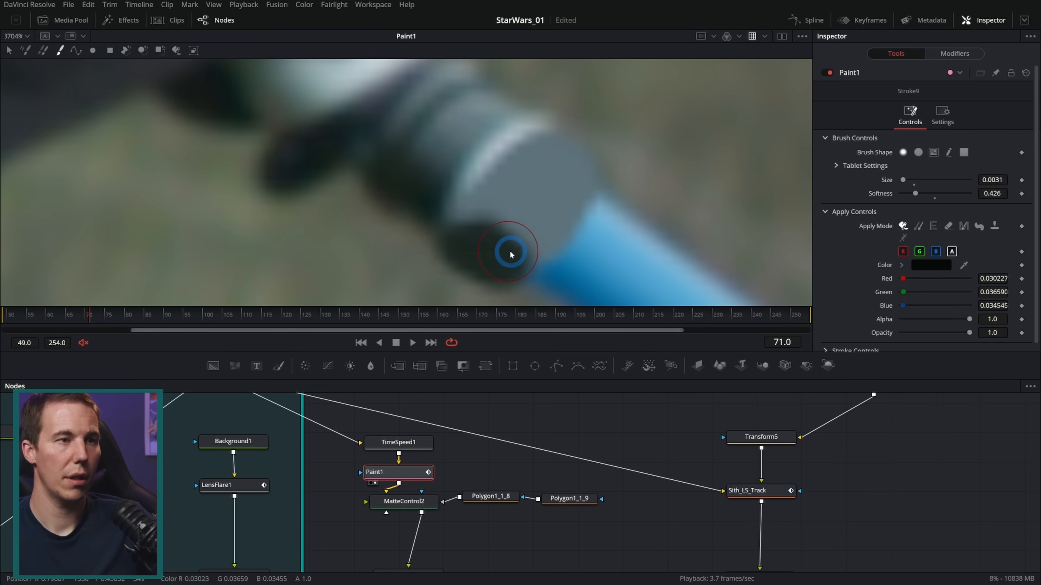
key("ctrl+z")
key("ctrl+z")
Paint a dark opening in the hilt's grey end, then shade around its edge with brush size 0.0011 and softness 0.725
mouse_move(538, 181)
left_mouse_down()
mouse_move(499, 218)
mouse_move(520, 201)
mouse_move(519, 211)
mouse_move(541, 208)
mouse_move(511, 209)
mouse_move(542, 170)
mouse_move(547, 192)
left_mouse_up()
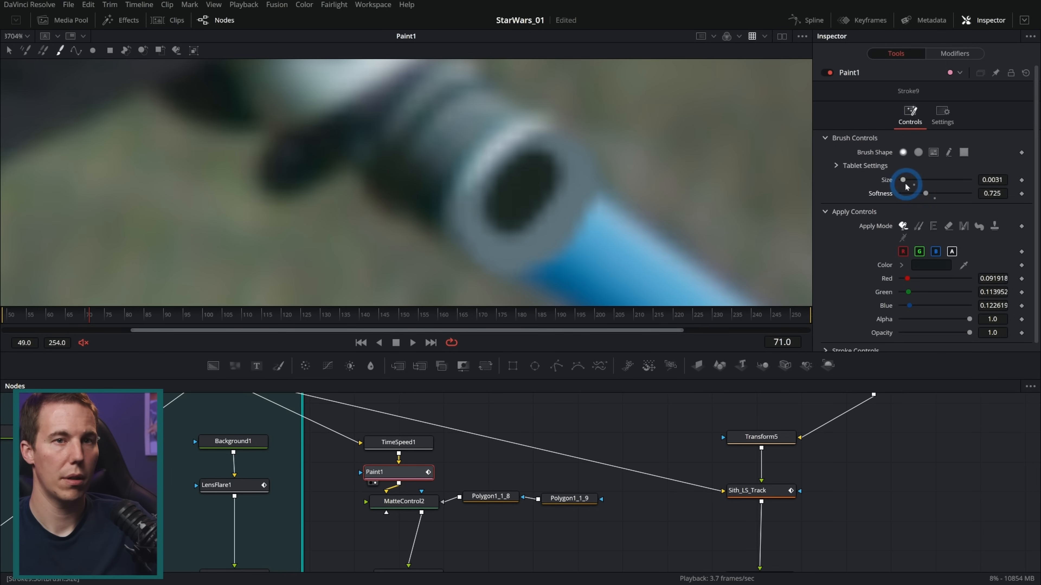
left_click_drag(997, 180, 987, 180)
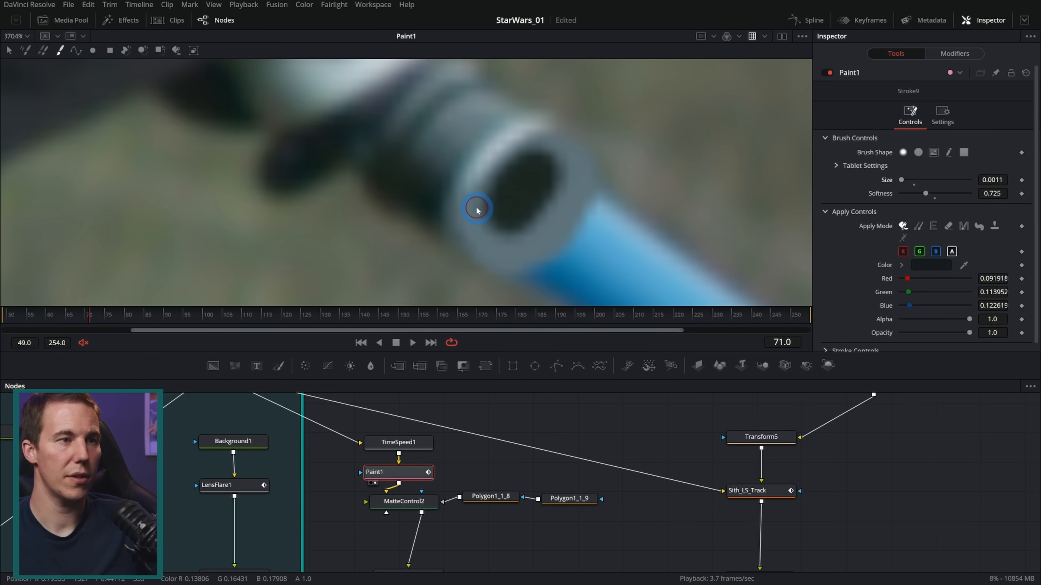
left_click_drag(477, 211, 504, 242)
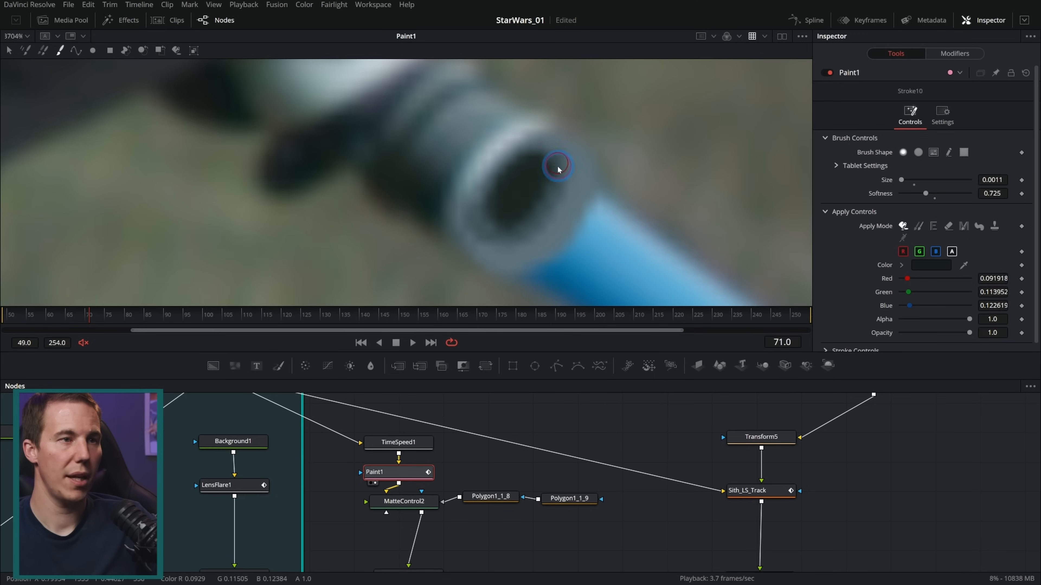
left_click_drag(515, 234, 513, 224)
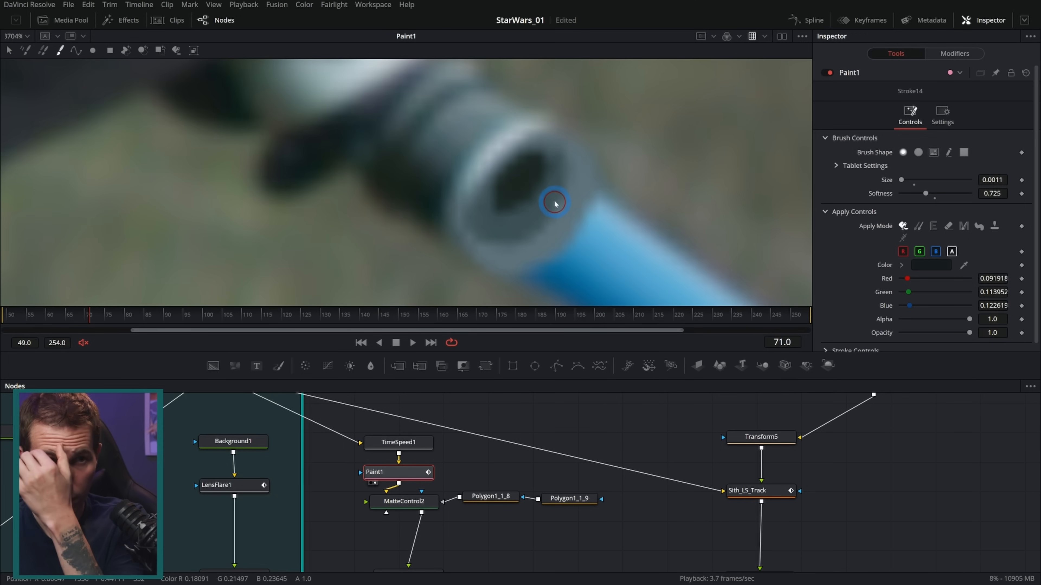
Inspect the painted hilt in the MatteControl2 cutout and in the Merge11 composite
key("1")
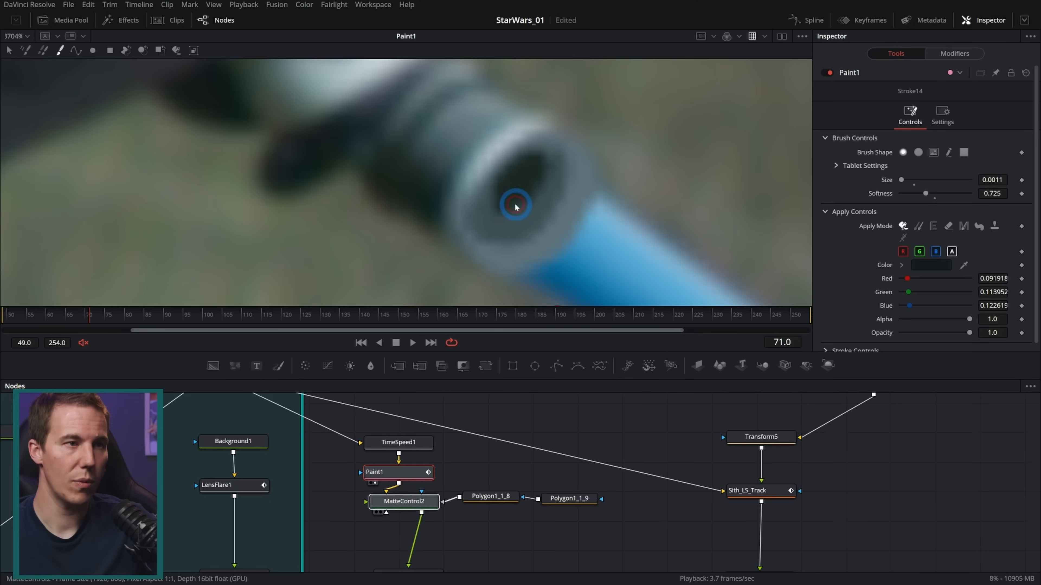
scroll(513, 252, "down", 10)
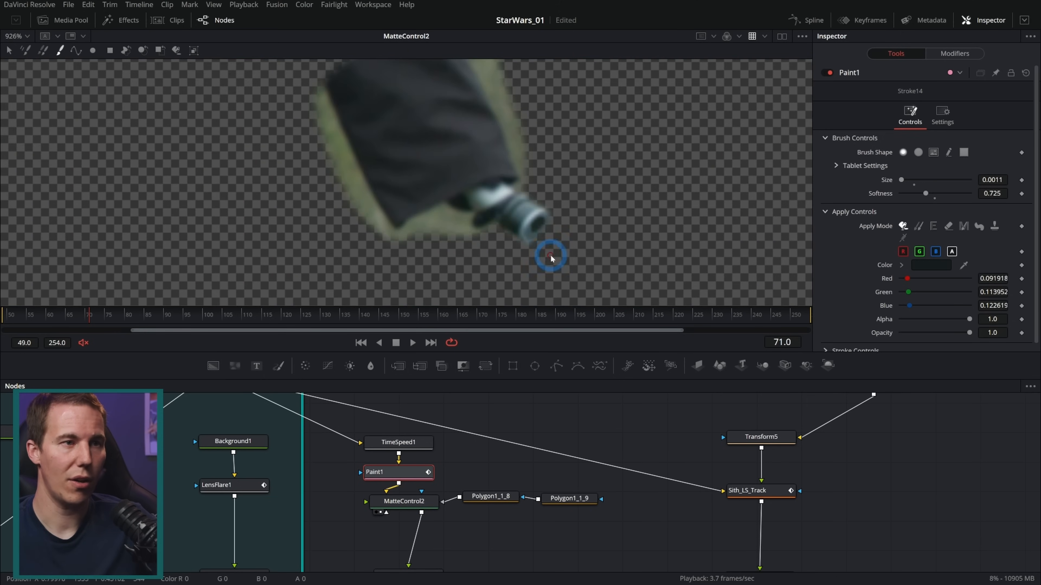
scroll(556, 250, "up", 7)
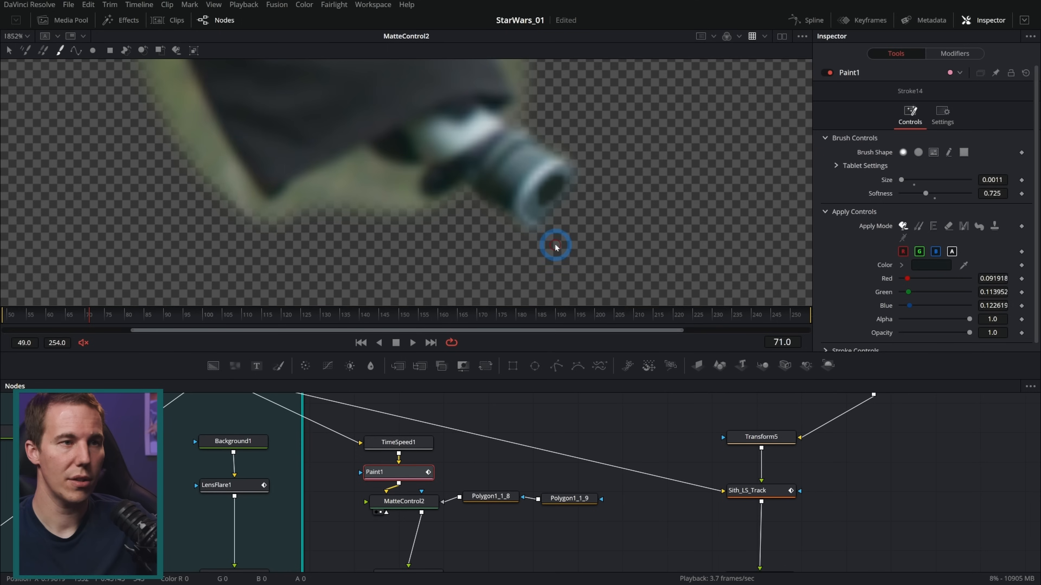
scroll(512, 240, "down", 3)
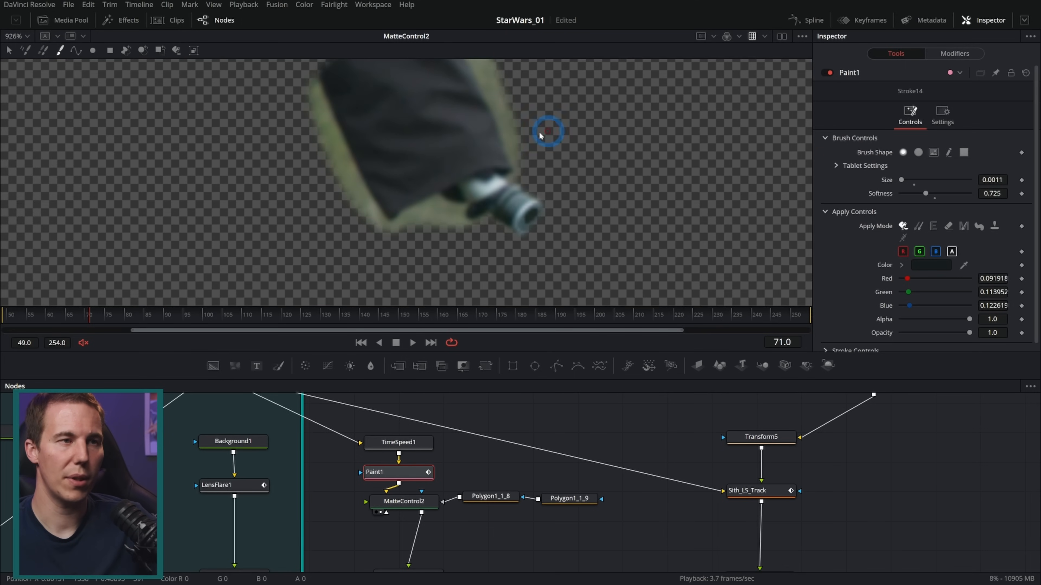
left_click(609, 313)
left_click_drag(609, 302, 276, 321)
left_click_drag(485, 525, 442, 437)
left_click_drag(250, 317, 95, 323)
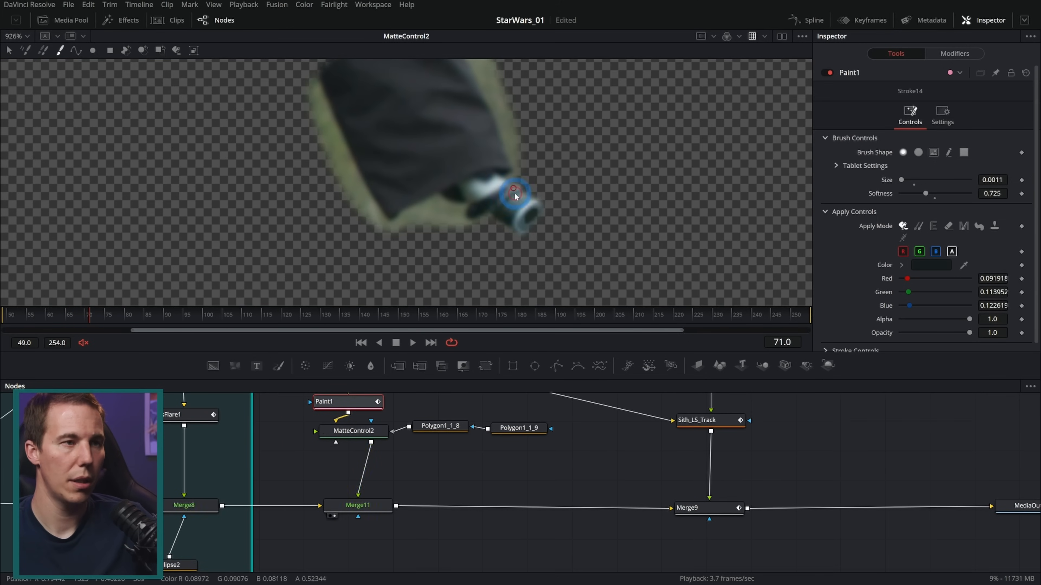
left_click(329, 516)
Add a Tracker node near MatteControl2, feed it the StabShotNR2 footage as background, and display it in the viewer
left_click_drag(767, 427, 818, 483)
left_click(752, 477)
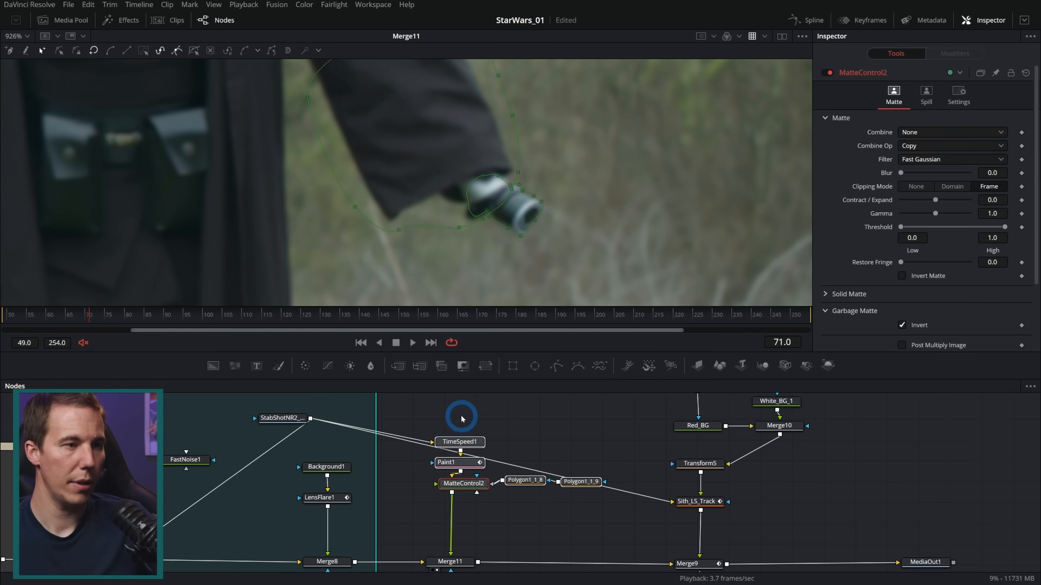
key("shift+space")
type("paint")
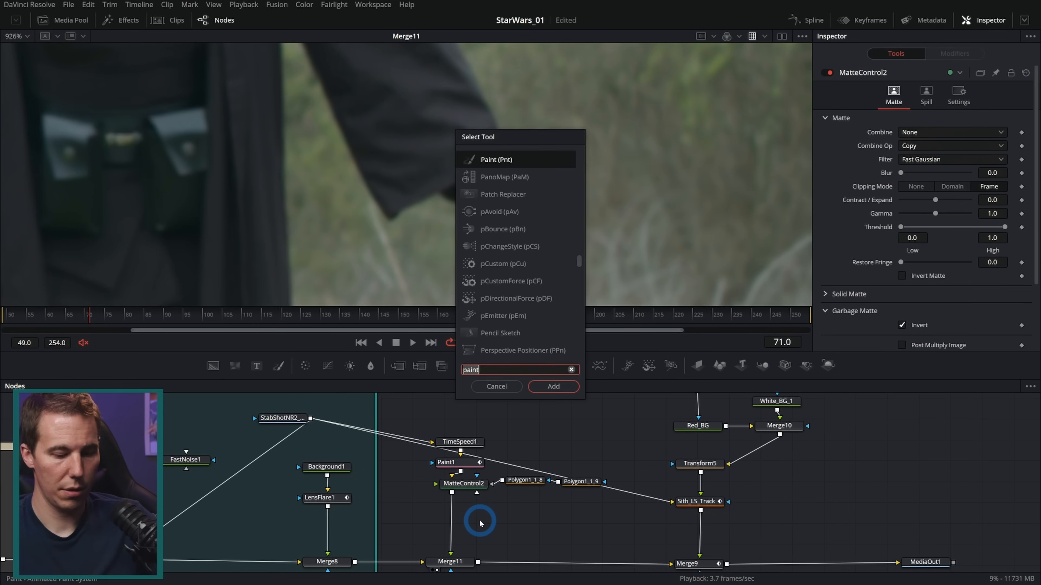
type("track")
key("Return")
mouse_move(310, 418)
left_mouse_down()
mouse_move(476, 520)
mouse_move(605, 193)
left_mouse_up()
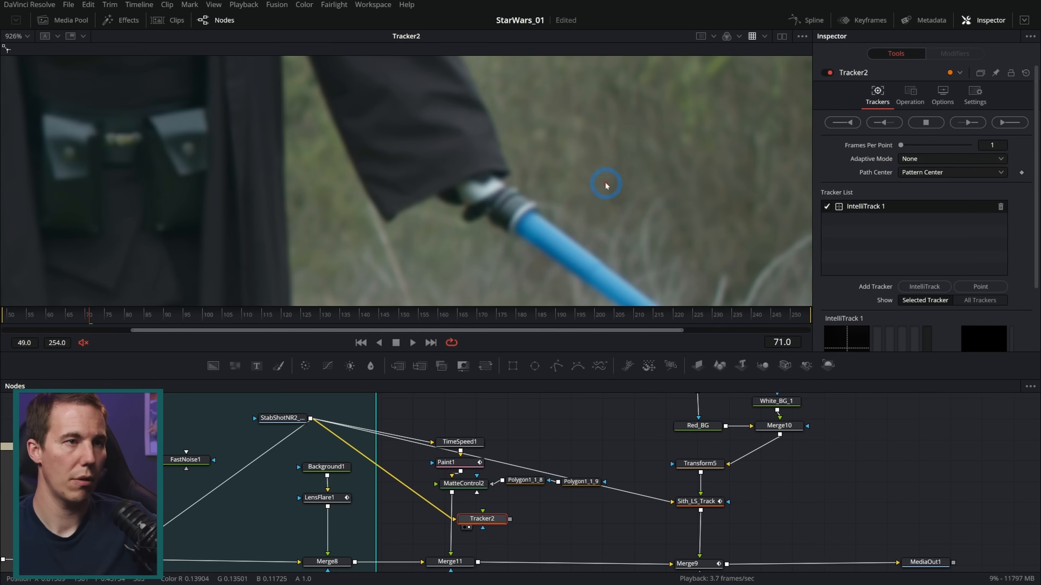
Place IntelliTrack 1 on the Sith's gloved hand and add a second IntelliTrack point on the lightsaber hilt
scroll(430, 135, "down", 6)
left_click_drag(474, 184, 465, 183)
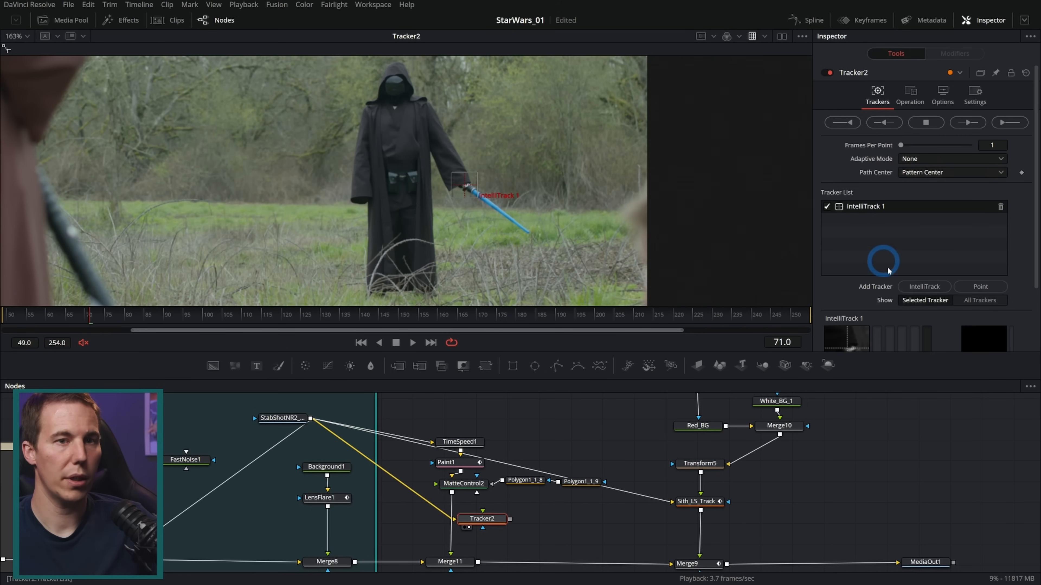
left_click(924, 287)
left_click_drag(431, 77, 471, 191)
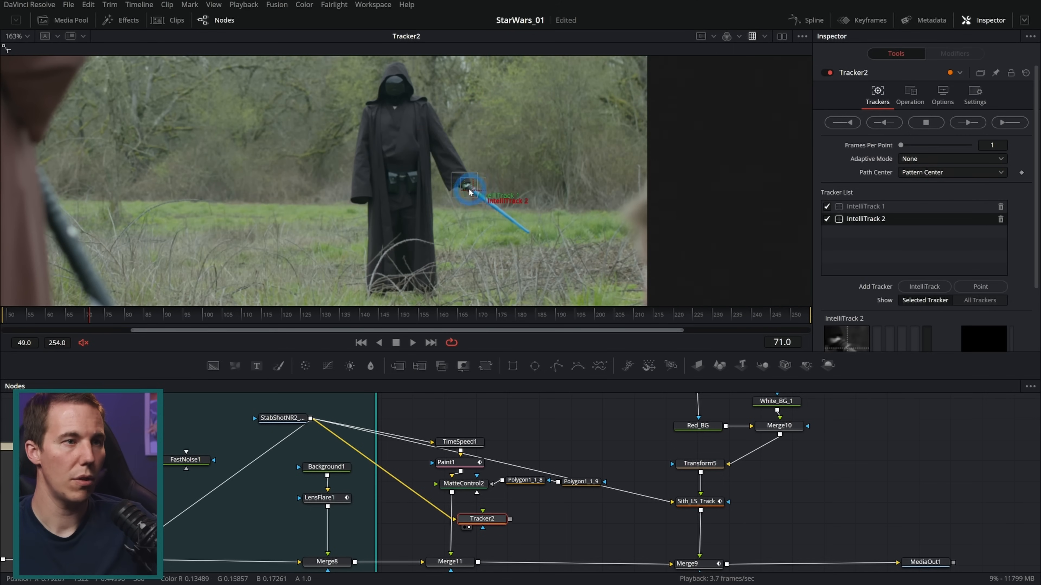
scroll(469, 192, "up", 8)
Track both points backward and forward from frame 71, stop the forward track past frame 156, and check the result at frame 105
left_click(890, 122)
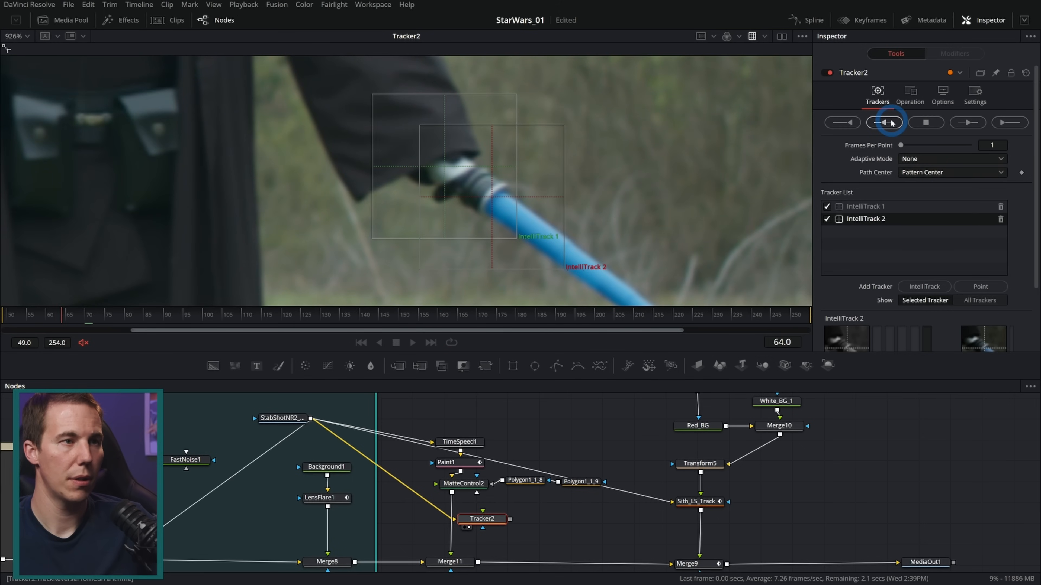
left_click(869, 219)
left_click(971, 123)
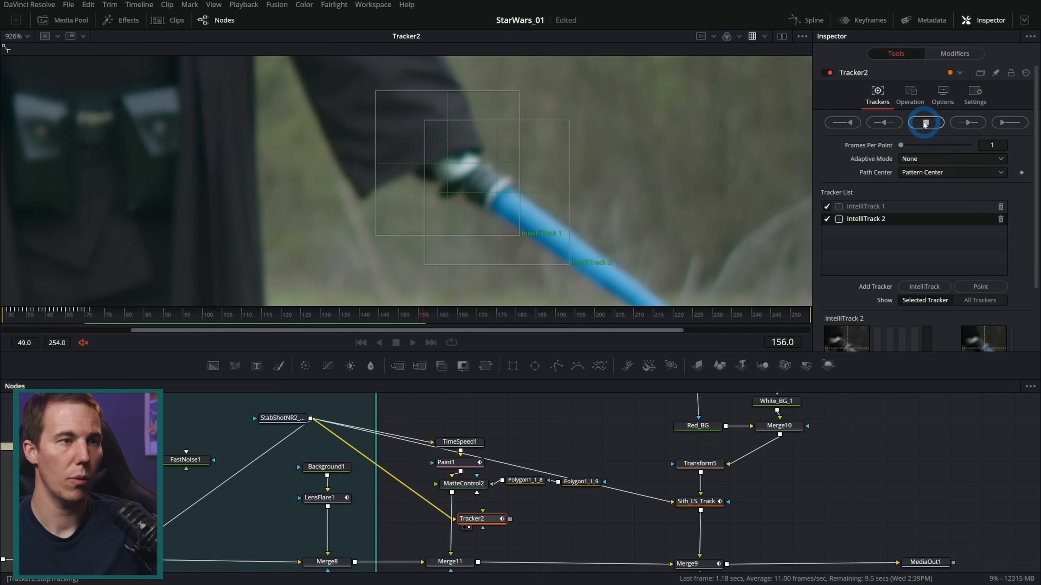
left_click(942, 160)
left_click(605, 301)
left_click(451, 342)
left_click_drag(407, 317, 230, 334)
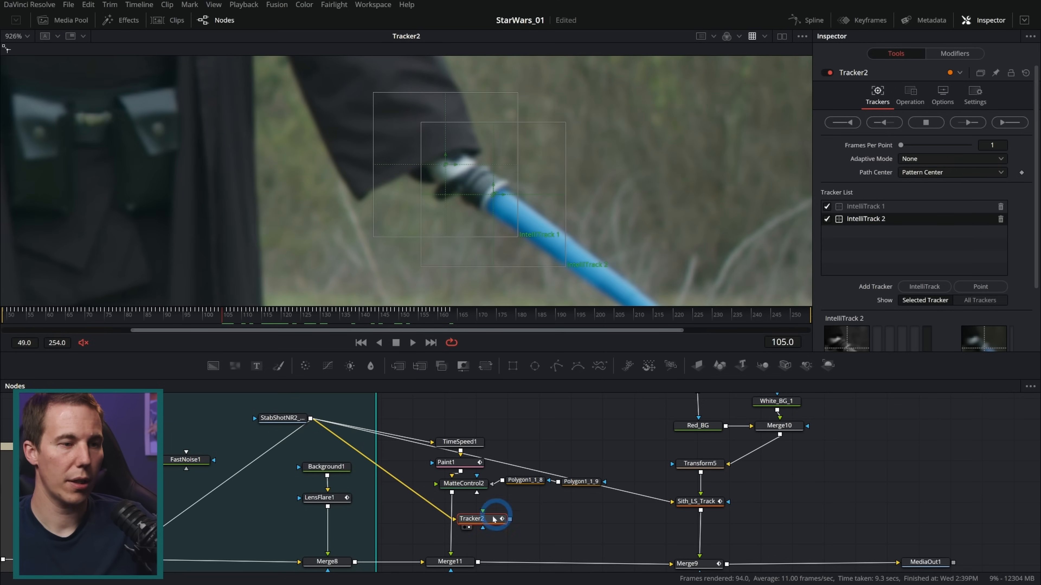
Route the MatteControl2 cutout through Tracker2 as its foreground and connect Tracker2 to the foreground of Merge11
scroll(493, 520, "up", 3)
left_click_drag(499, 455, 510, 510)
left_click_drag(588, 535, 460, 536)
left_click_drag(498, 455, 484, 474)
left_click(456, 519)
left_click_drag(491, 467, 430, 524)
left_click_drag(450, 463, 458, 456)
Set Tracker2's operation to Match Move with Merge set to FG only
left_click(909, 96)
left_click(929, 128)
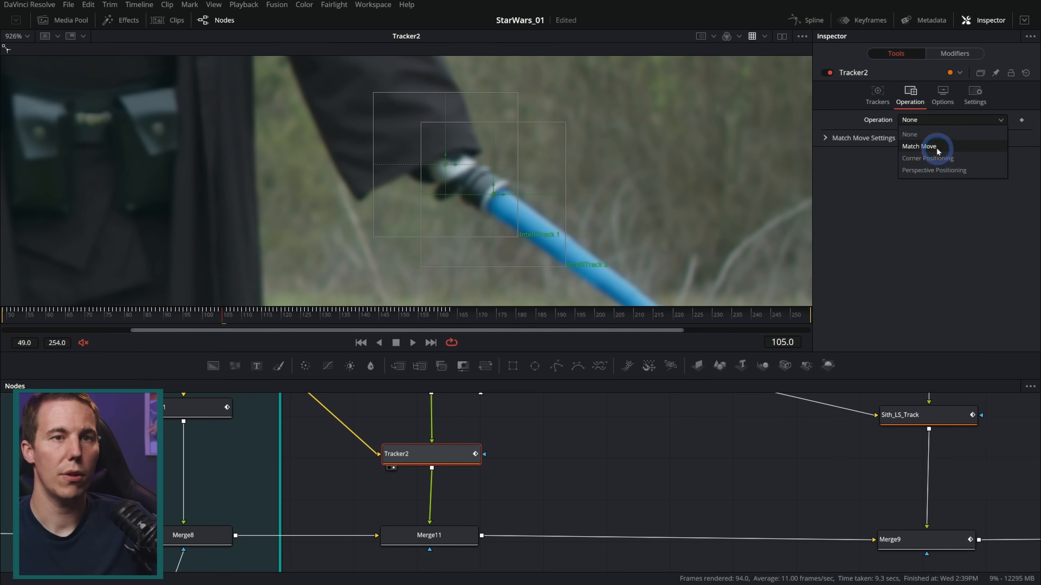
left_click(930, 162)
left_click(922, 133)
left_click(917, 160)
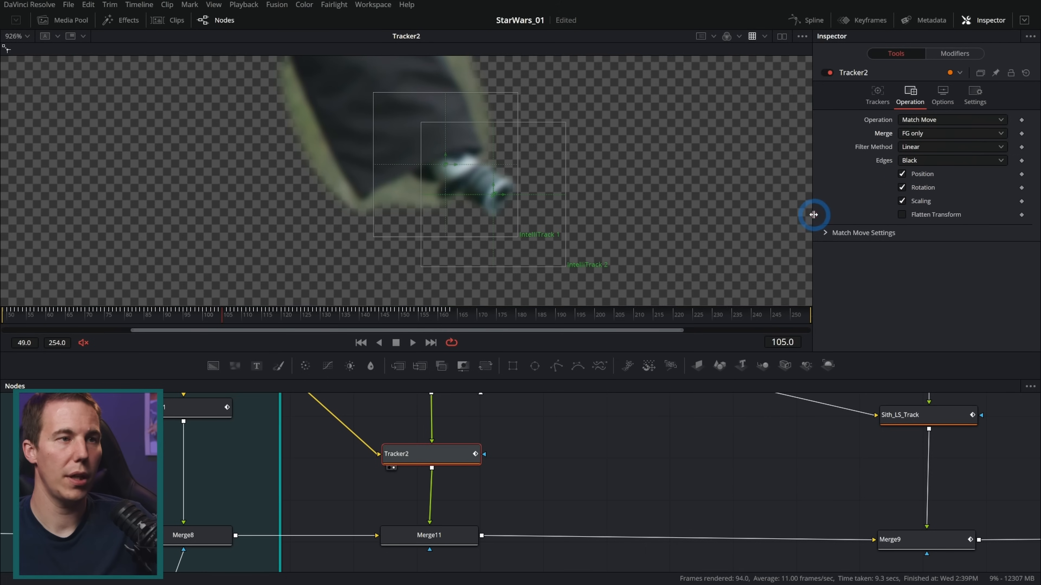
Review the tracked hand and hilt patch in Merge11 and MediaOut1, and play back the final composite
left_click_drag(719, 495, 645, 482)
left_click_drag(385, 519, 615, 211)
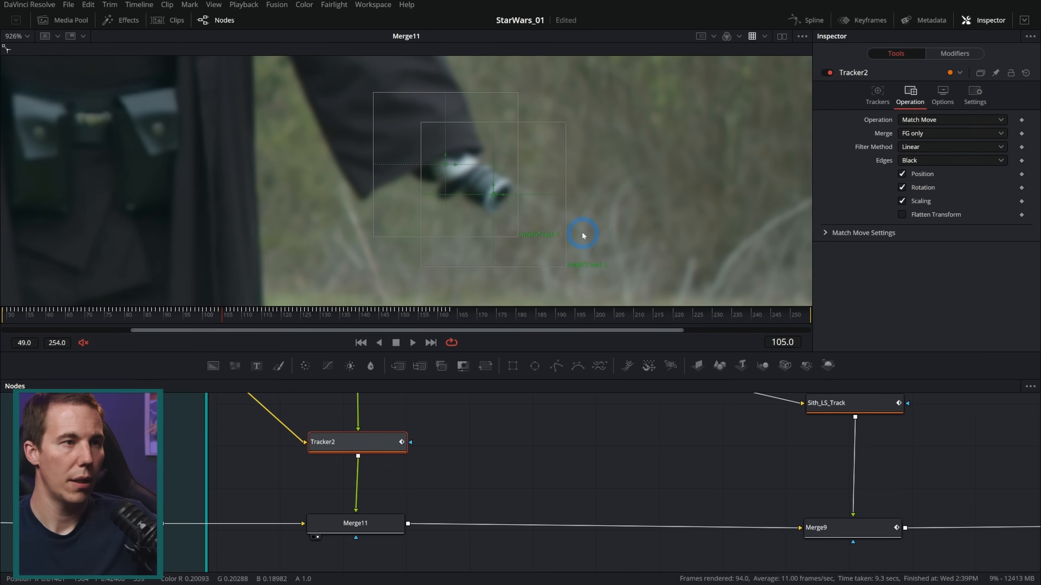
scroll(583, 233, "down", 2)
left_click_drag(584, 202, 524, 207)
left_click_drag(687, 445, 363, 428)
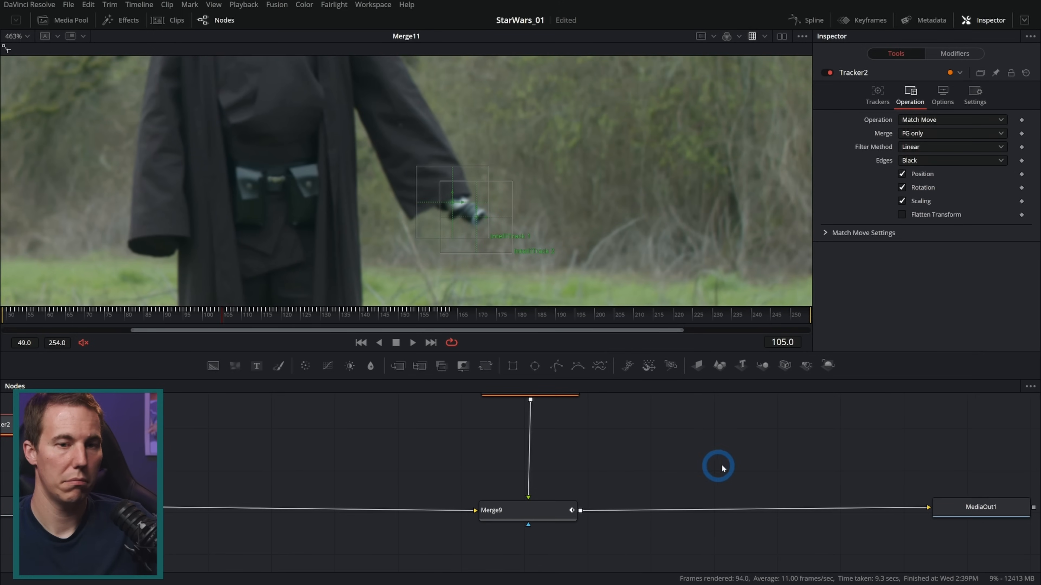
left_click_drag(987, 502, 622, 239)
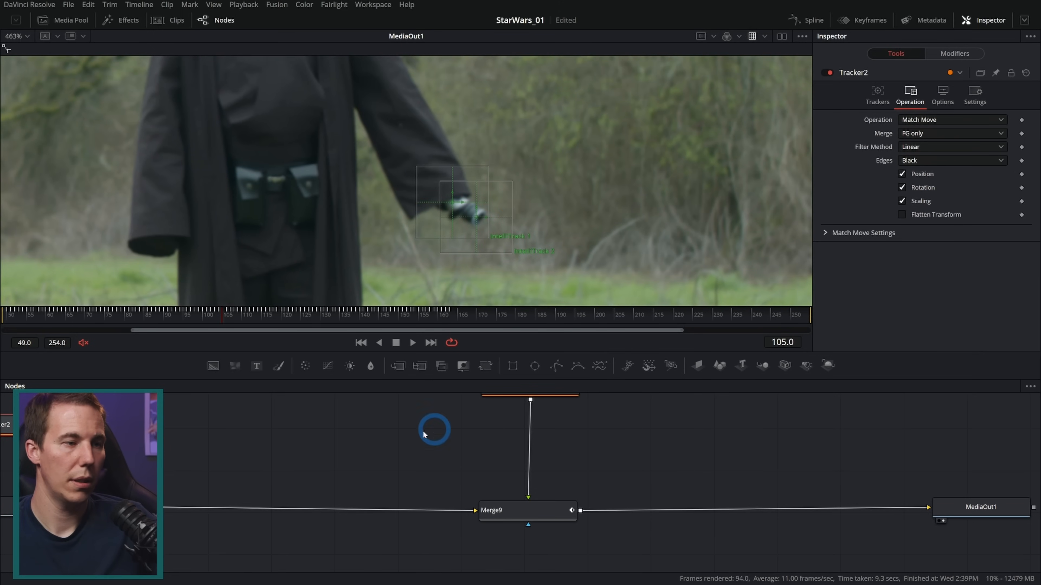
scroll(430, 230, "up", 1)
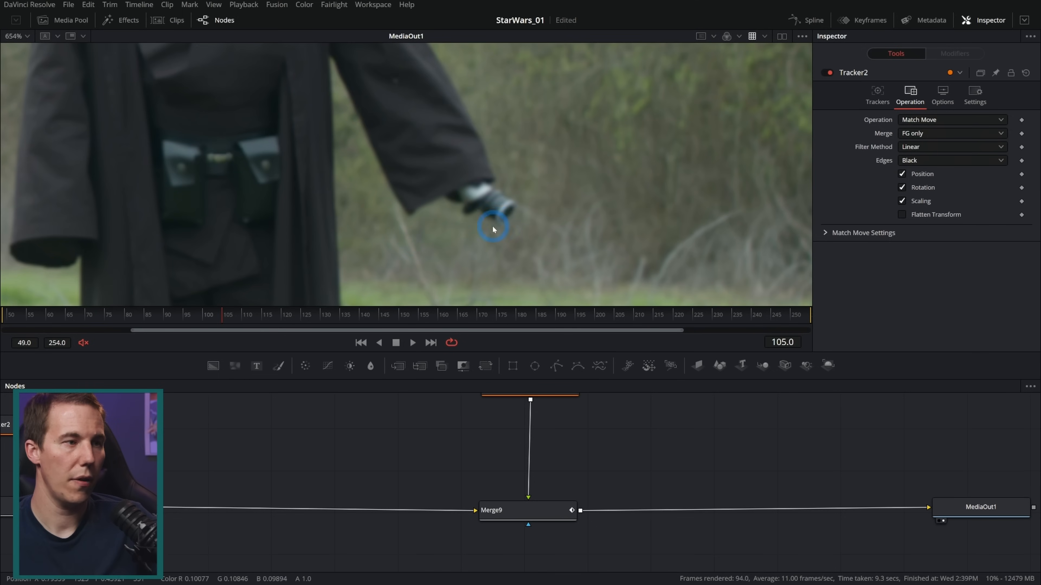
left_click(405, 344)
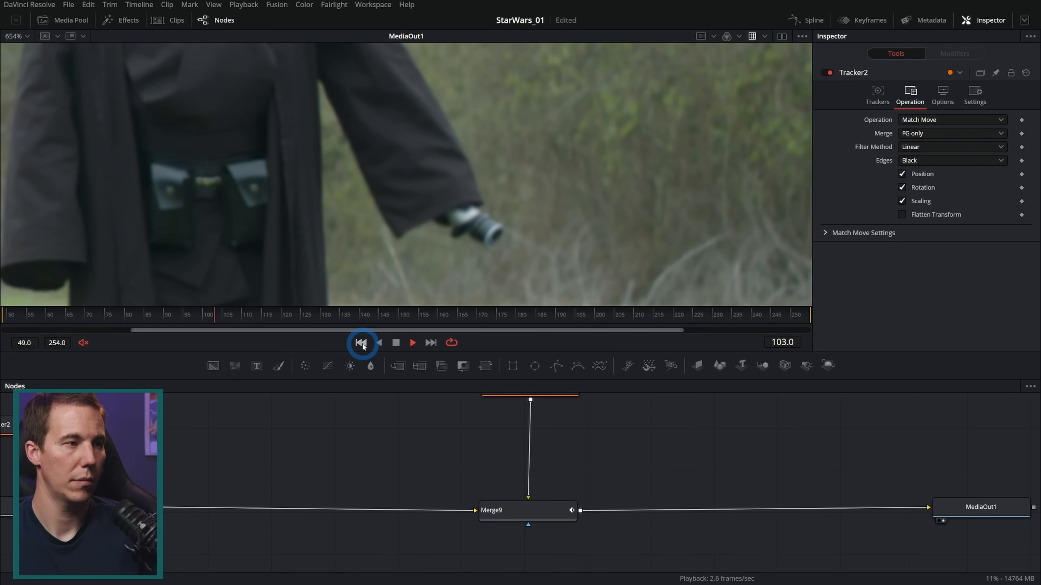
Play back the zoomed-in composite from its first frame past the lightsaber ignition, and scrub back to frame 78
left_click(361, 343)
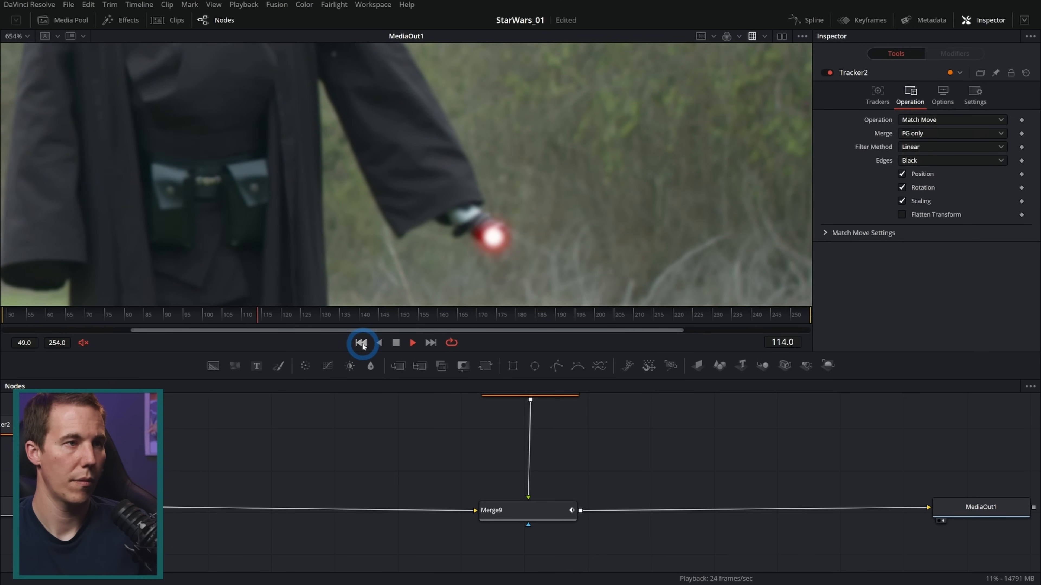
left_click(403, 346)
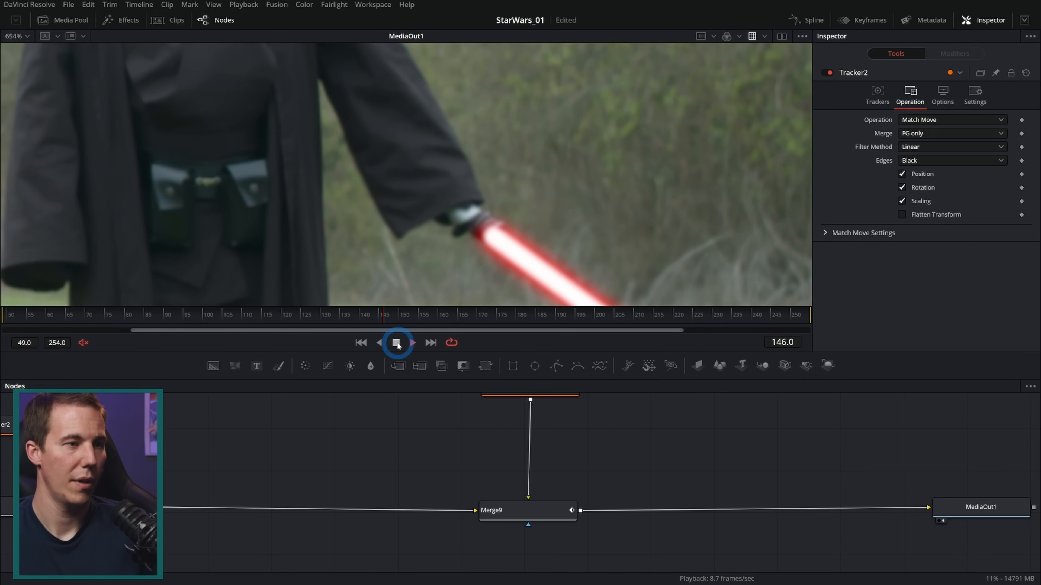
left_click_drag(240, 314, 147, 325)
Reset Tracker2 and replace both of its existing trackers with a single new IntelliTrack
left_click_drag(295, 432, 523, 437)
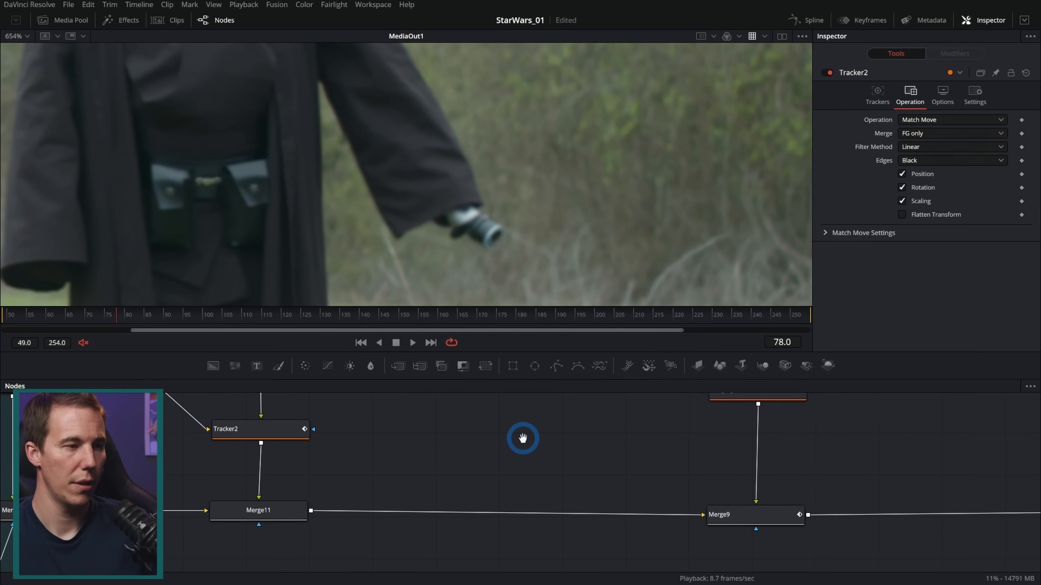
left_click(270, 428)
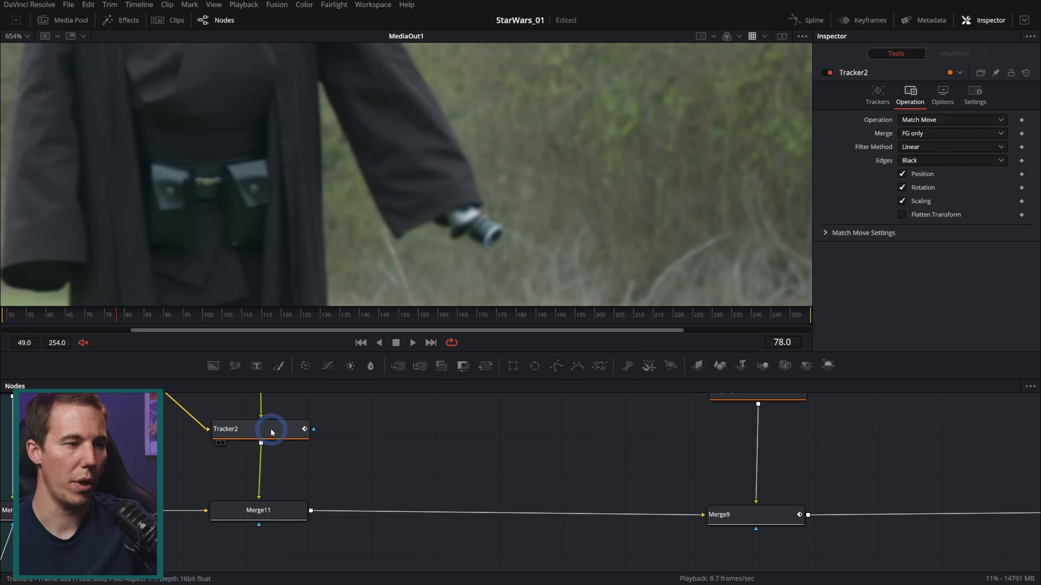
left_click(1025, 73)
left_click(881, 95)
left_click(916, 207)
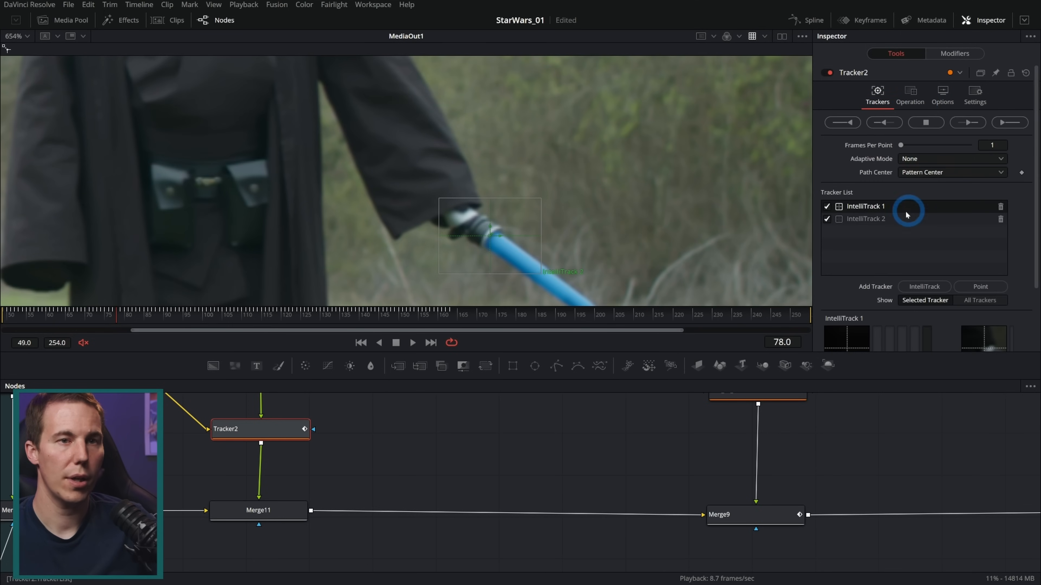
left_click(1000, 219)
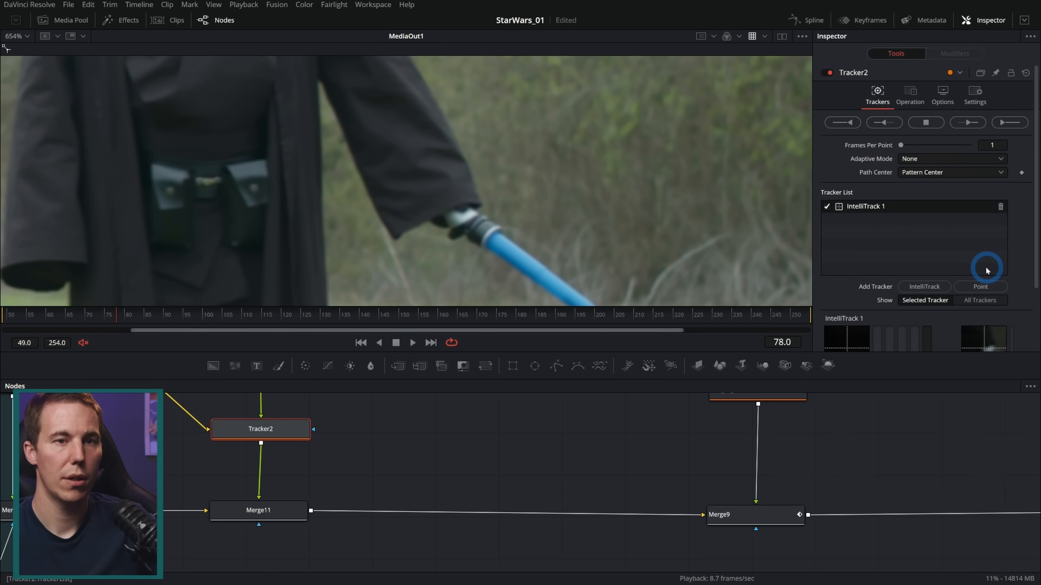
left_click(936, 287)
left_click(1000, 207)
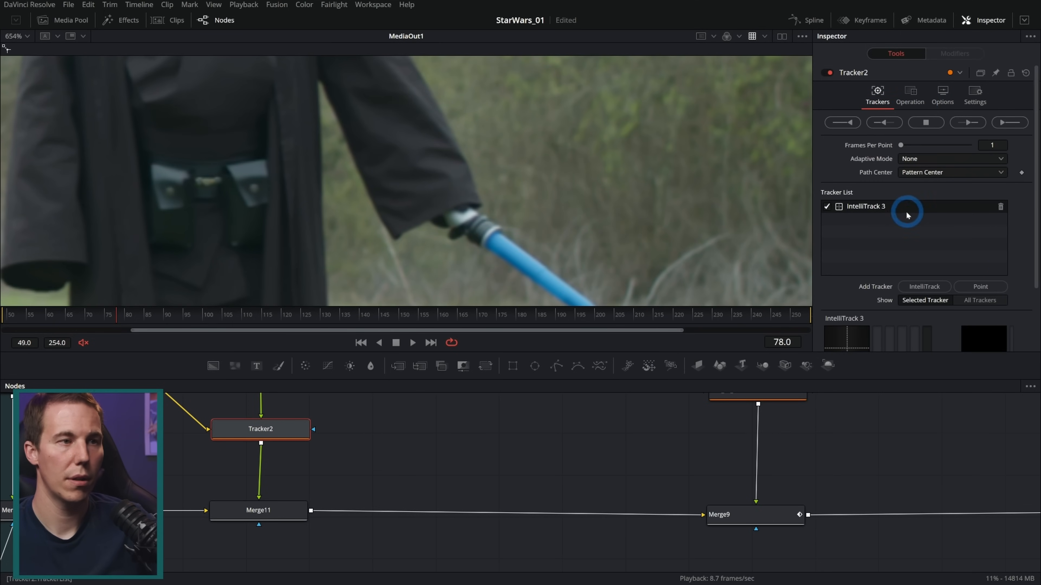
Place the new IntelliTrack on the end of the Sith's hilt at frame 71
scroll(425, 182, "down", 5)
left_click_drag(221, 156, 469, 138)
left_click_drag(249, 257, 507, 216)
scroll(704, 189, "up", 5)
left_click(92, 315)
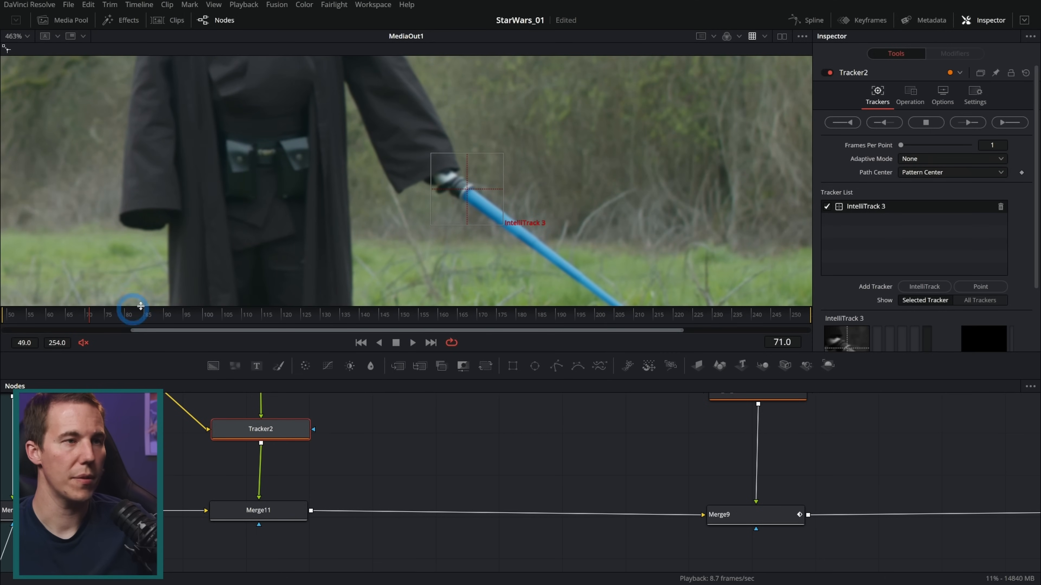
left_click_drag(466, 193, 464, 192)
left_click(969, 122)
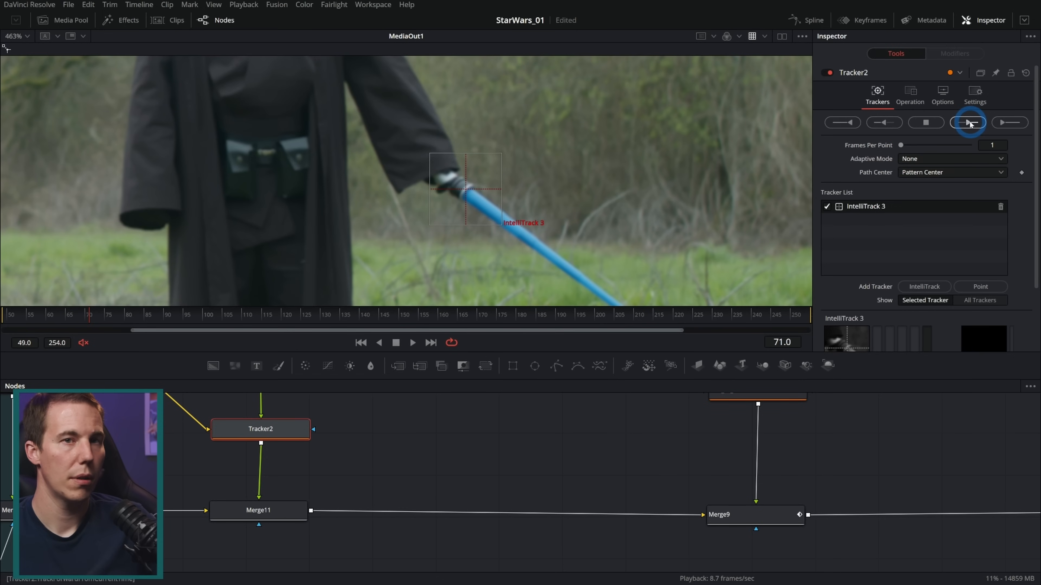
left_click(933, 124)
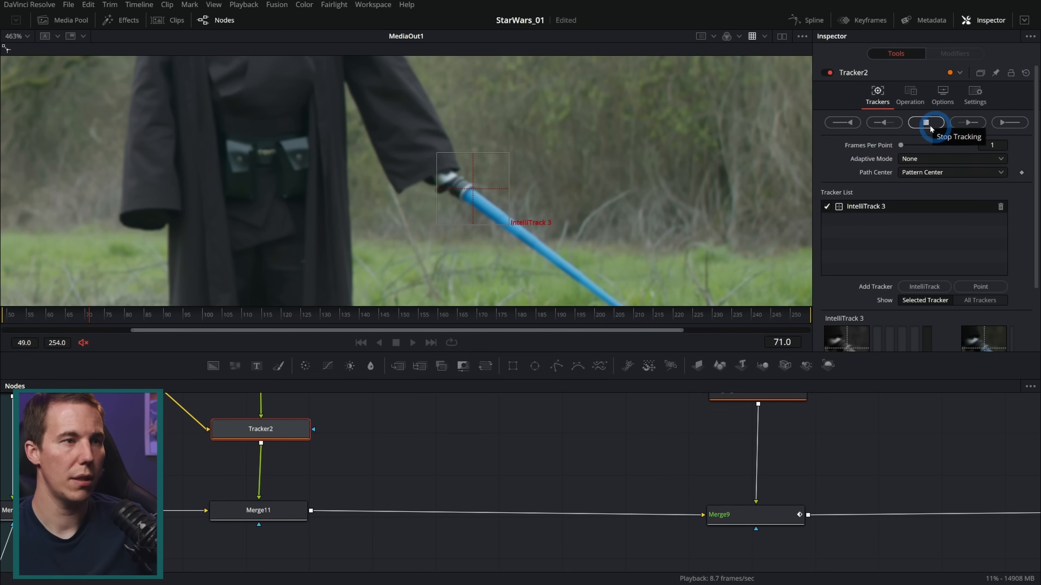
left_click(929, 127)
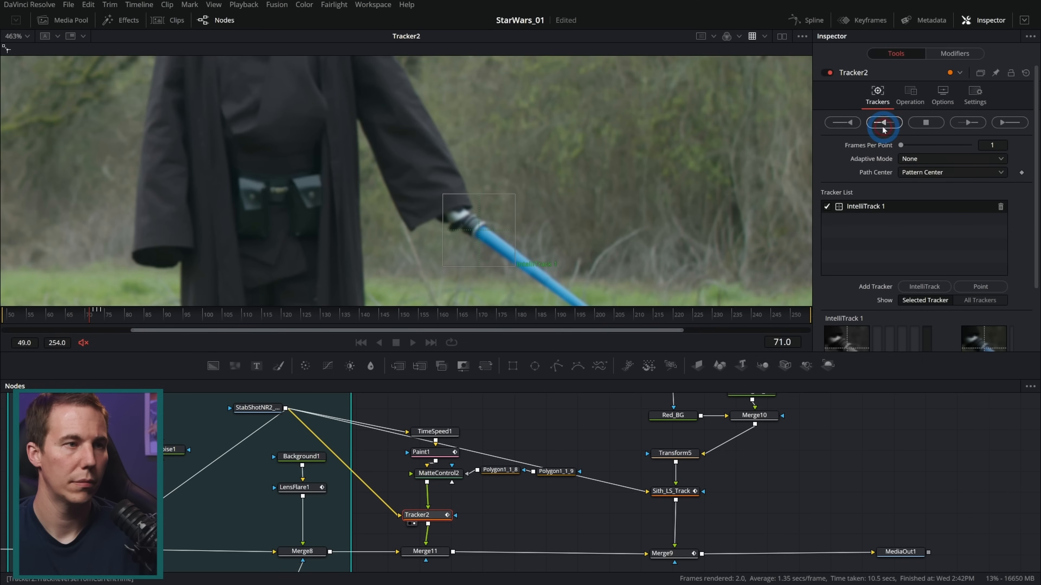
Track the hilt point backward from frame 71 to 49, then forward from frame 73, cancelling the forward track around frame 227
left_click(883, 124)
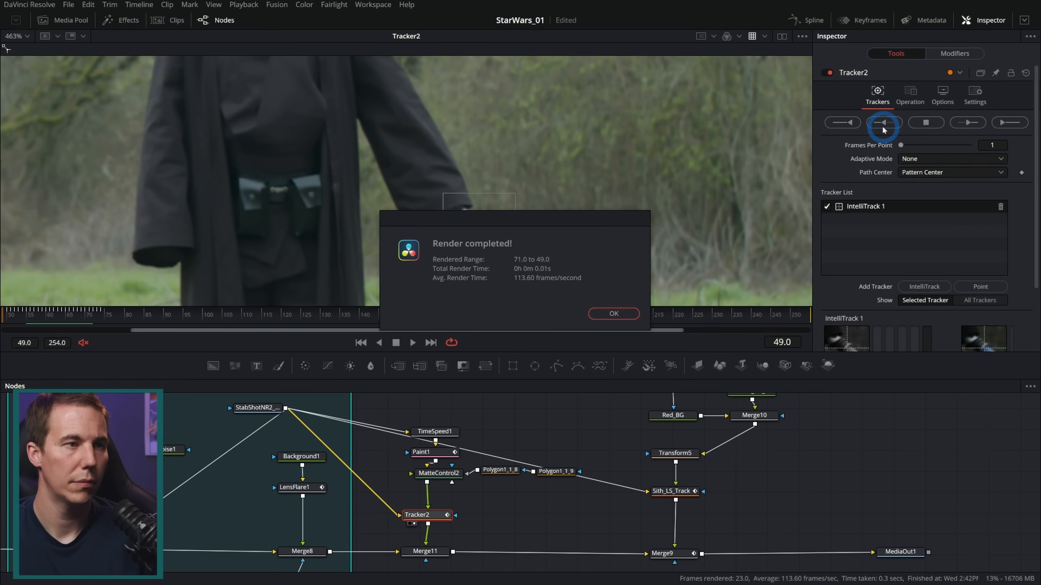
left_click(613, 314)
left_click(100, 313)
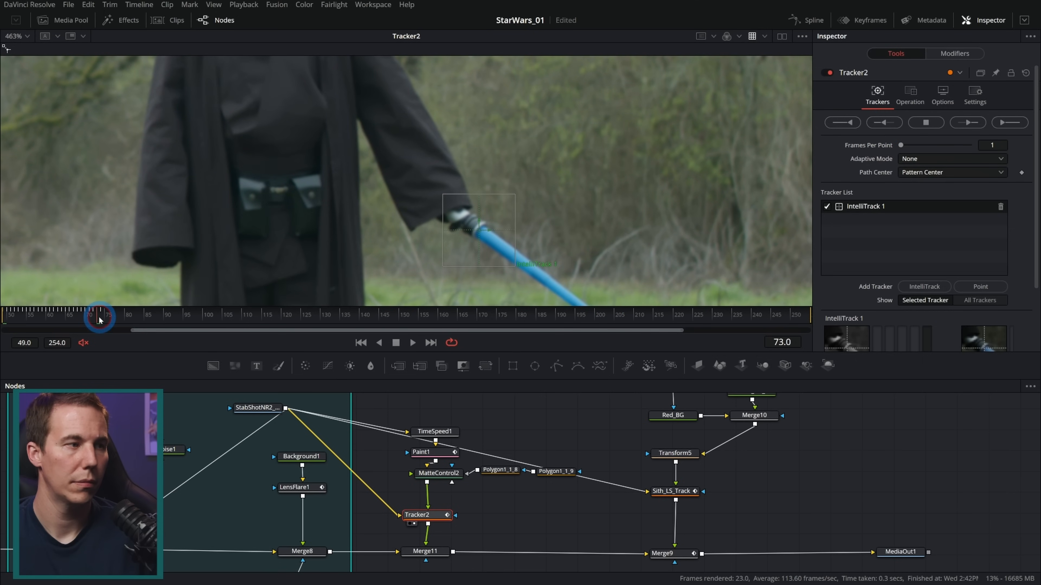
left_click(967, 123)
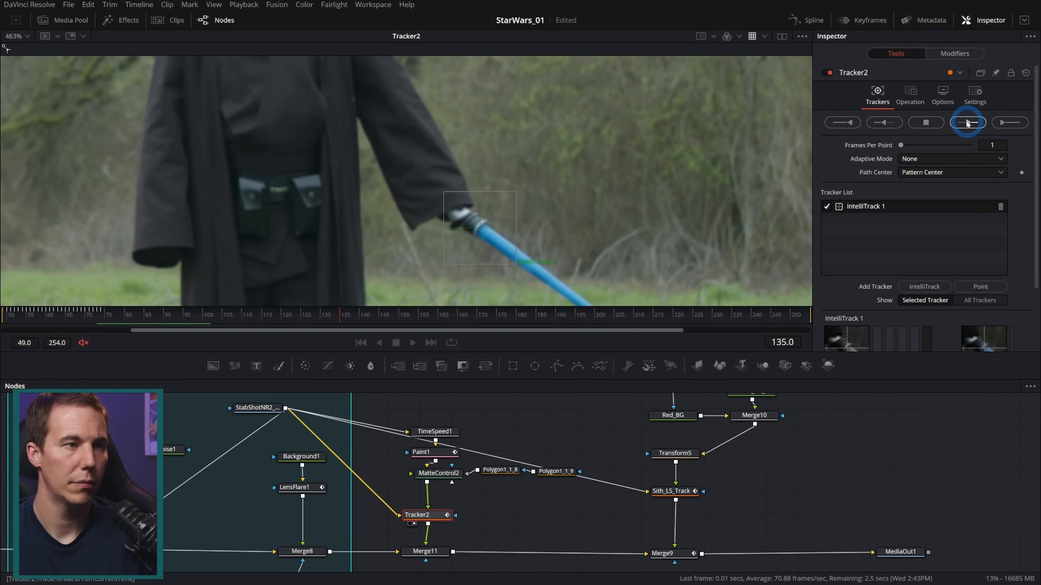
left_click(924, 122)
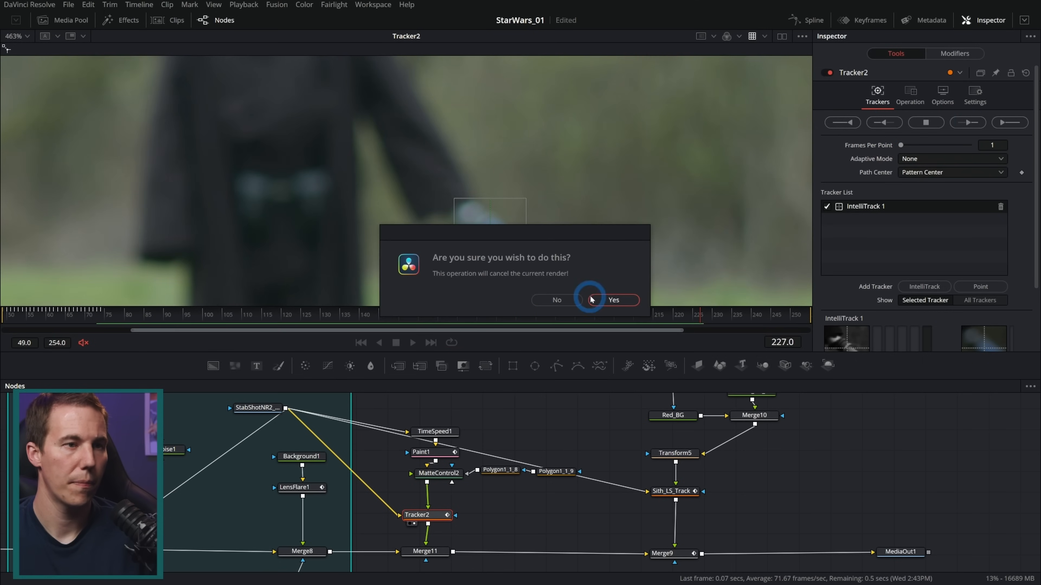
left_click(611, 299)
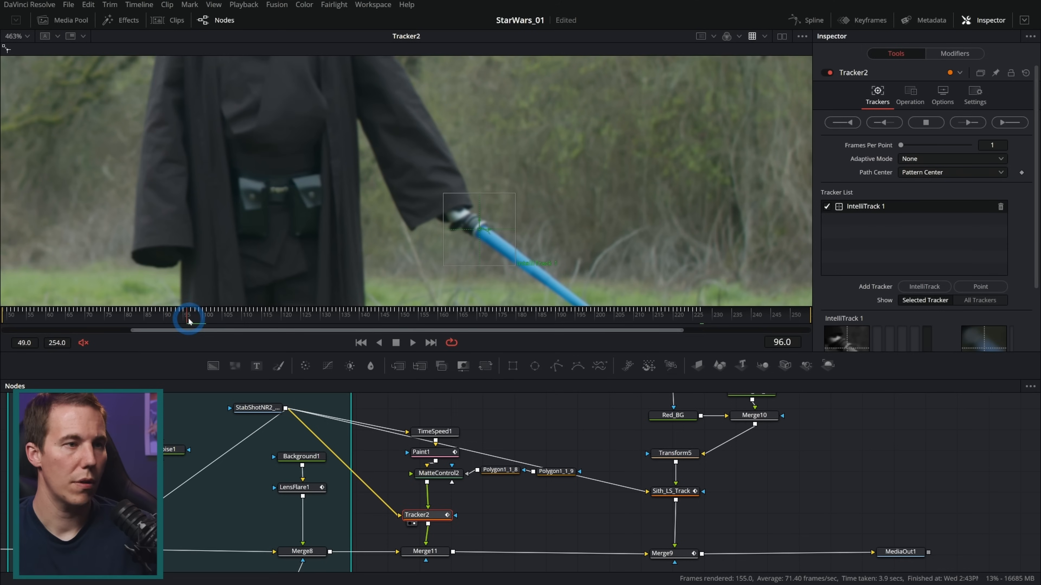
Set Tracker2's operation to Match Move and its Merge option to FG only
left_click(911, 95)
left_click(923, 123)
left_click(927, 139)
left_click(925, 134)
left_click(913, 158)
View MediaOut1, play back the composite, and scrub across the ignition from frame 98 to frame 117
left_click(385, 344)
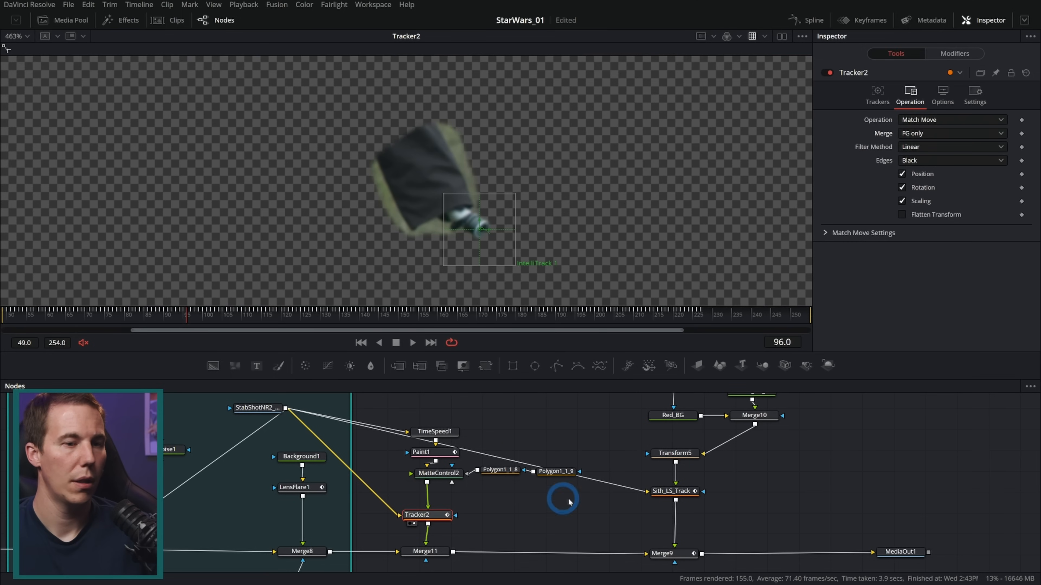
left_click_drag(897, 552, 603, 290)
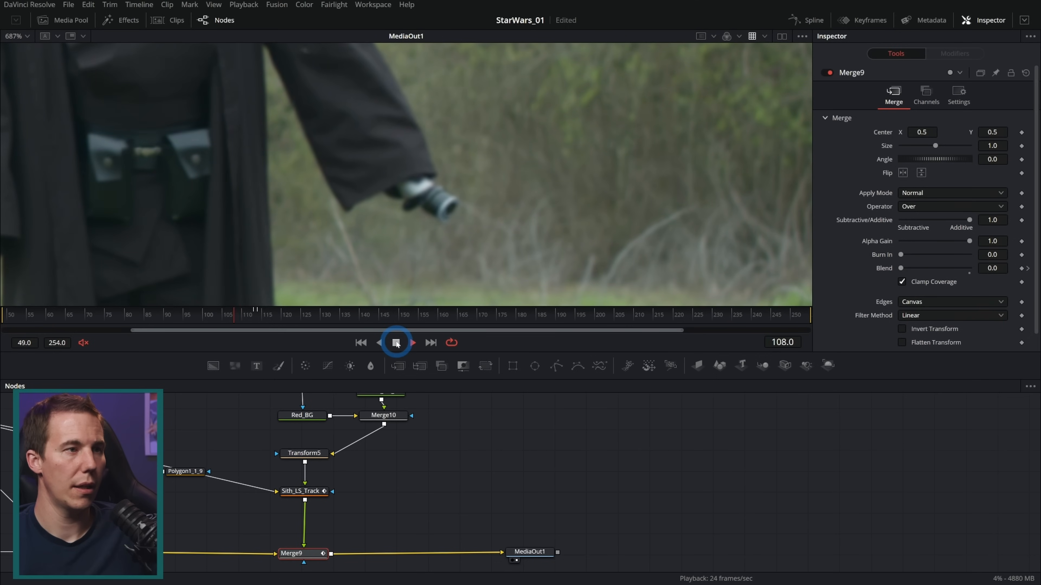
left_click(396, 343)
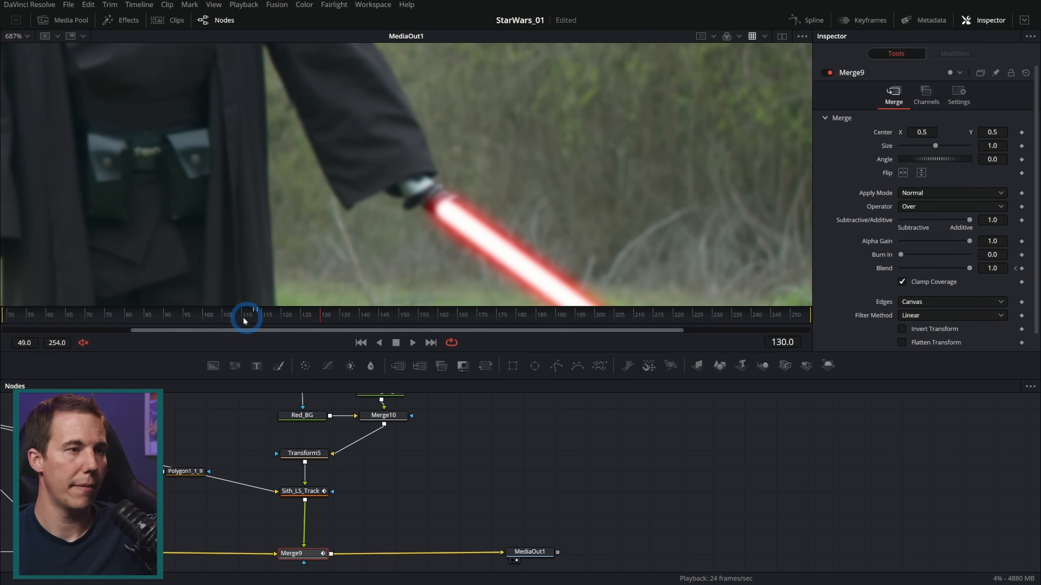
left_click_drag(245, 320, 202, 323)
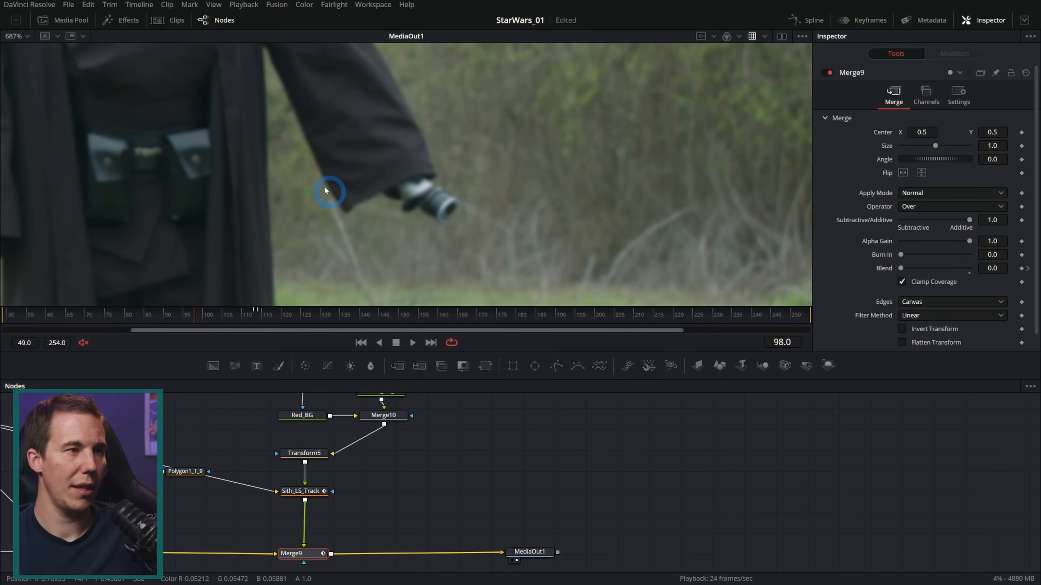
left_click_drag(186, 320, 269, 314)
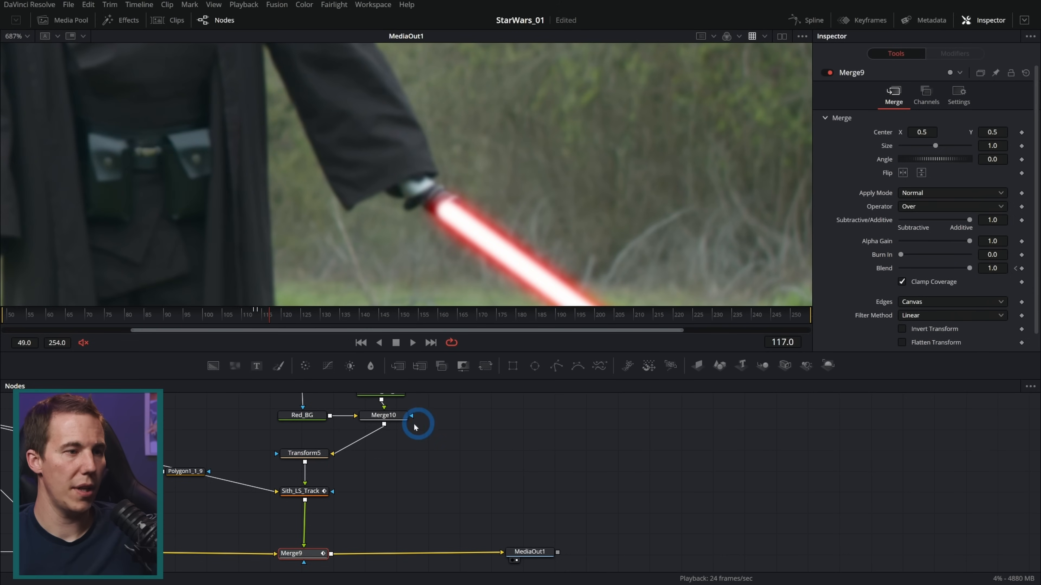
Reshape the Sith_LS_Mask blade path at frame 117 by nudging its start point away from the hilt and repositioning its tip
left_click_drag(438, 444, 398, 467)
scroll(423, 457, "down", 3)
left_click(339, 454)
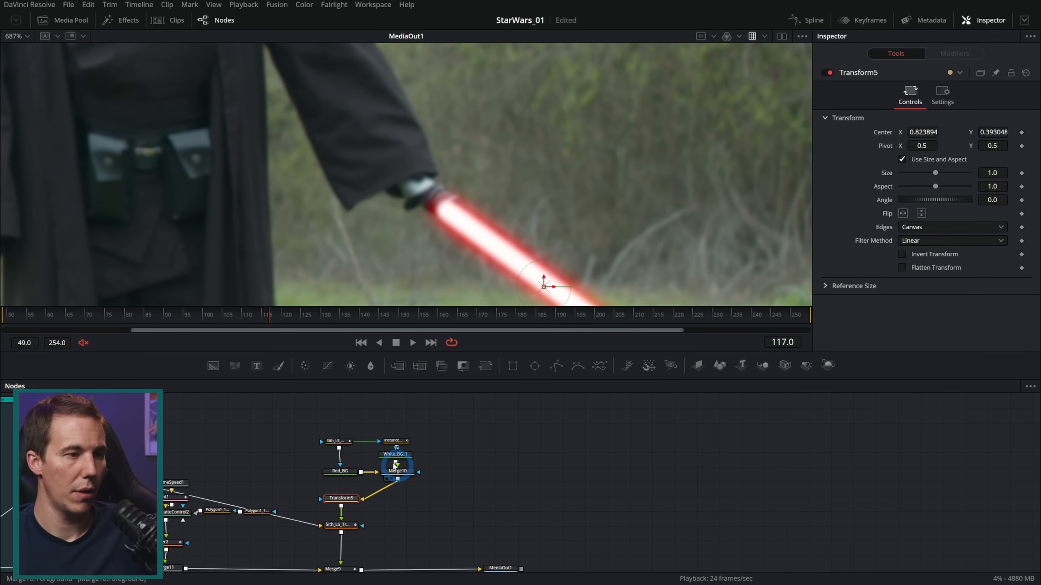
left_click(340, 441)
scroll(464, 223, "up", 2)
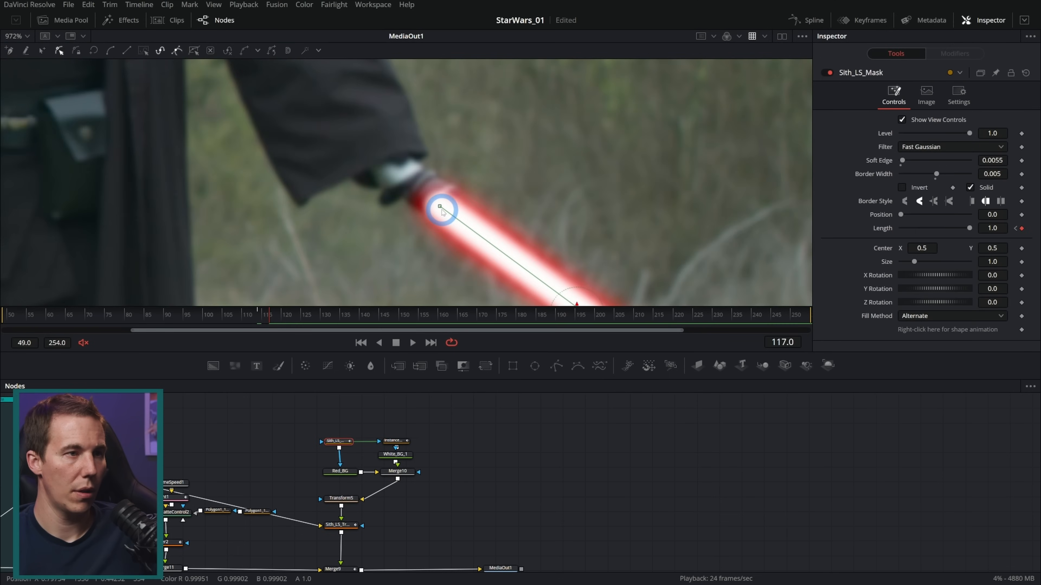
left_click_drag(439, 208, 454, 210)
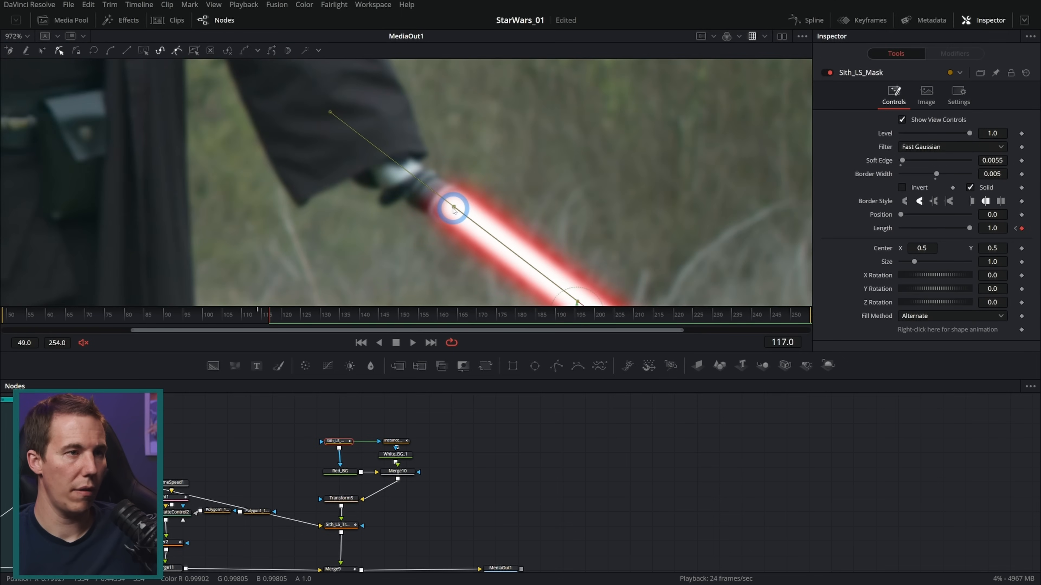
scroll(558, 226, "down", 4)
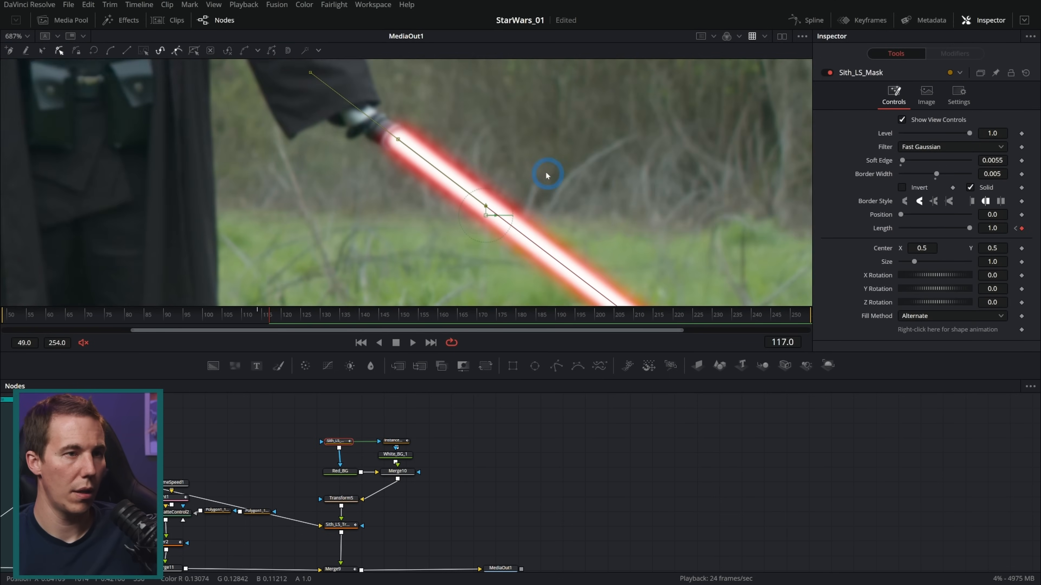
left_click_drag(611, 249, 595, 237)
left_click_drag(605, 284, 610, 280)
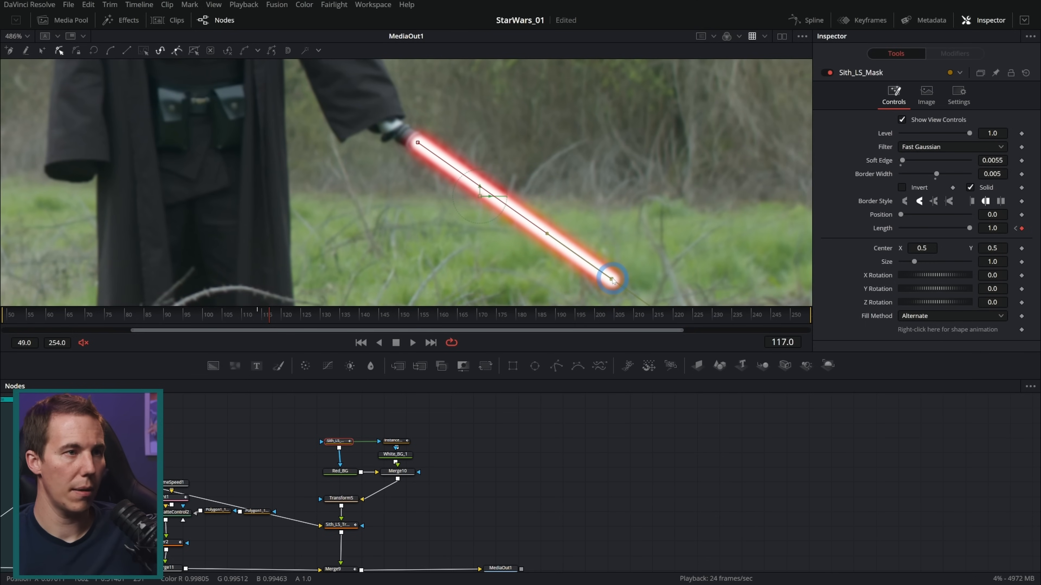
left_click(537, 423)
Play back the lightsaber ignition in the wider shot and scrub on to about frame 150 to check the adjusted blade
scroll(528, 237, "down", 4)
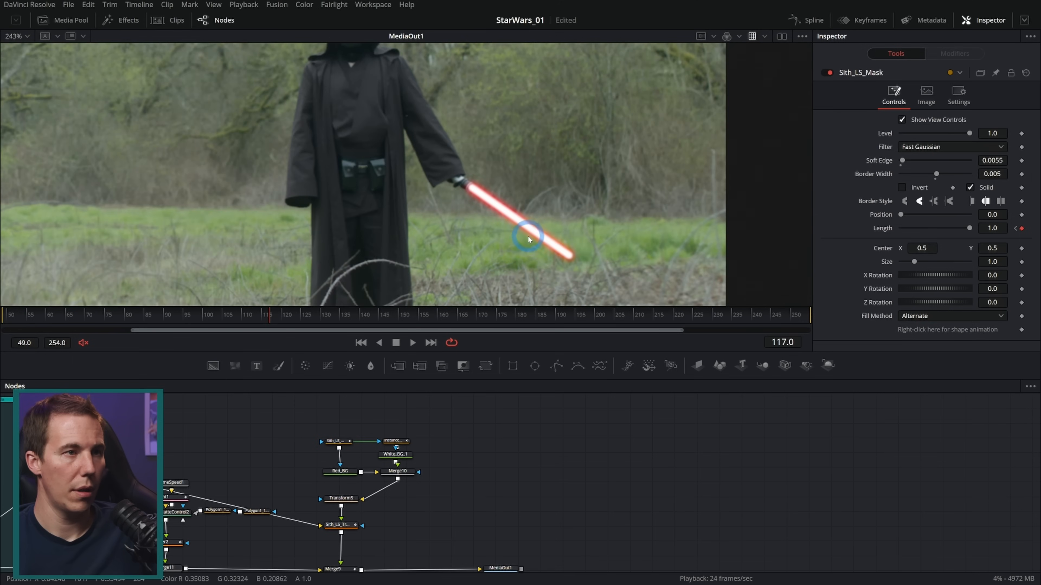
left_click_drag(270, 318, 233, 318)
key("space")
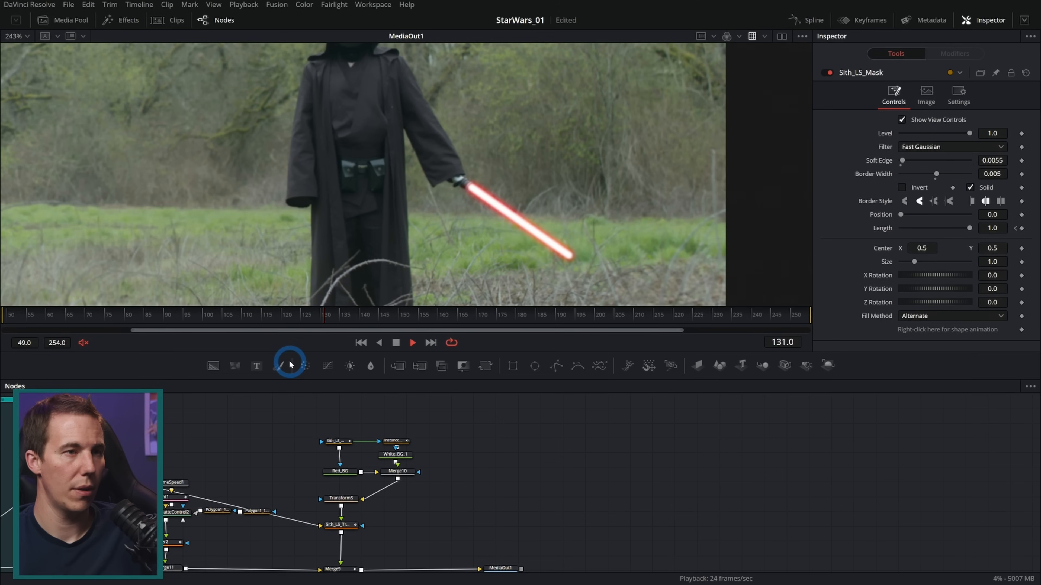
key("space")
left_click_drag(269, 320, 426, 314)
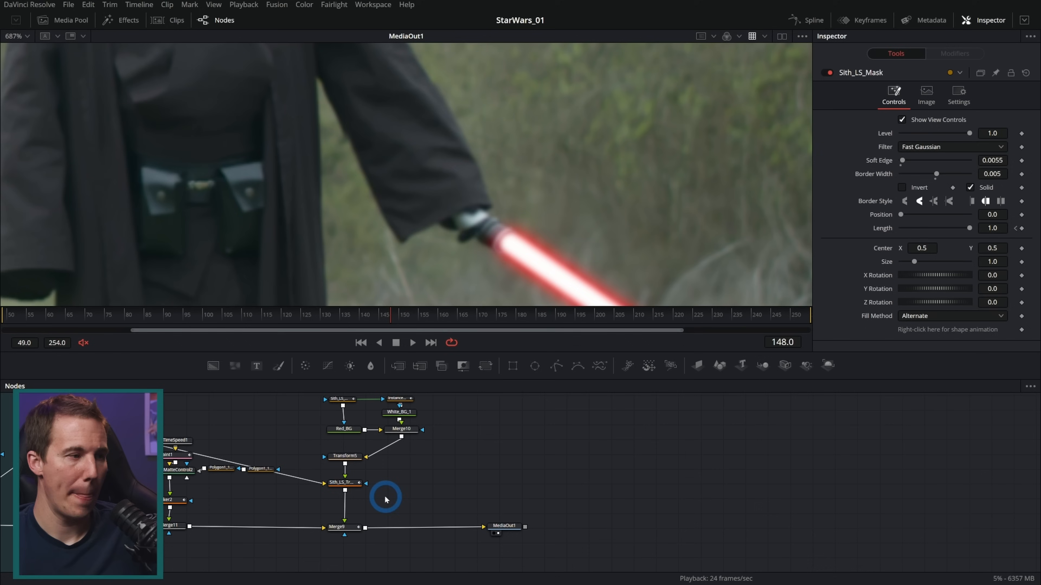
Insert a Blur node between Sith_LS_Track and Merge9, and inspect the blade against the defocusing background
left_click_drag(383, 493, 444, 494)
left_click(399, 483)
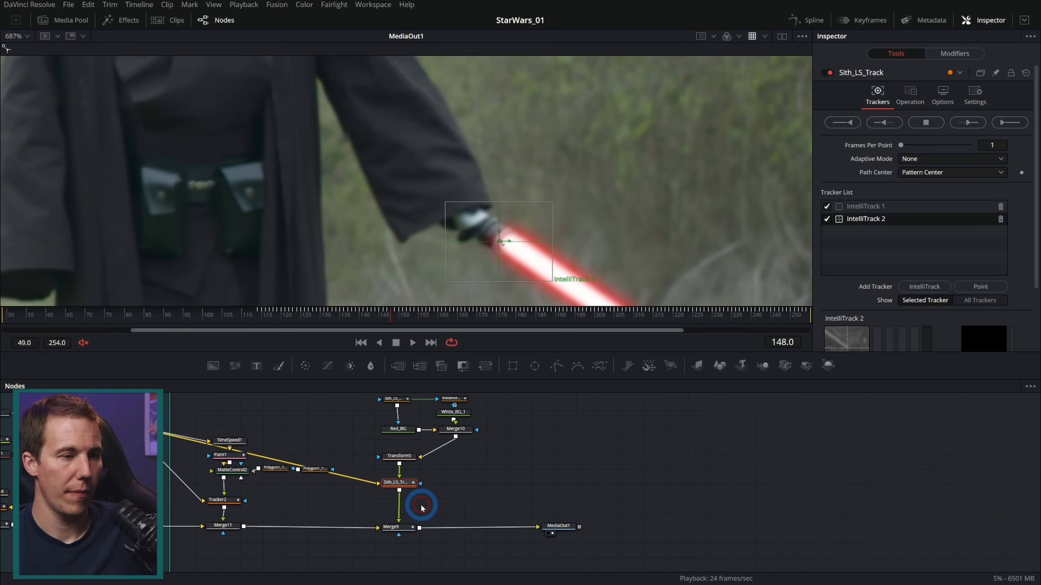
key("shift+space")
type("blur")
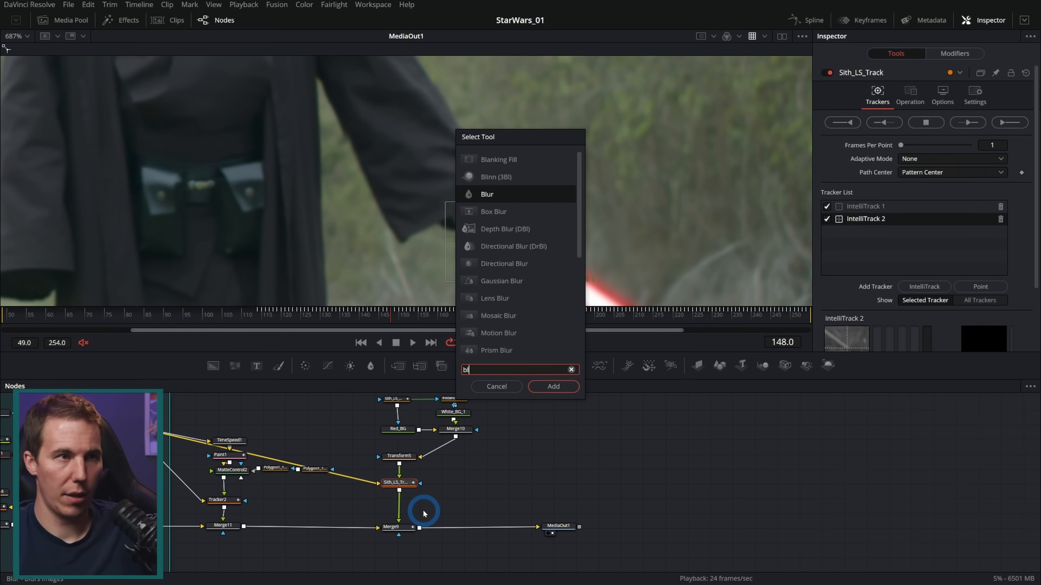
key("Return")
scroll(500, 285, "down", 5)
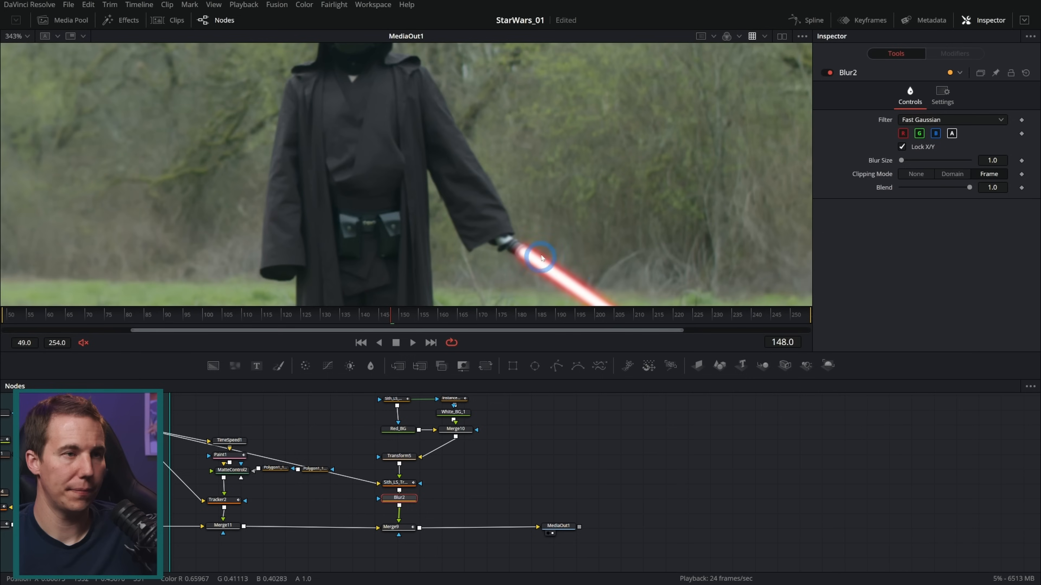
scroll(534, 243, "up", 3)
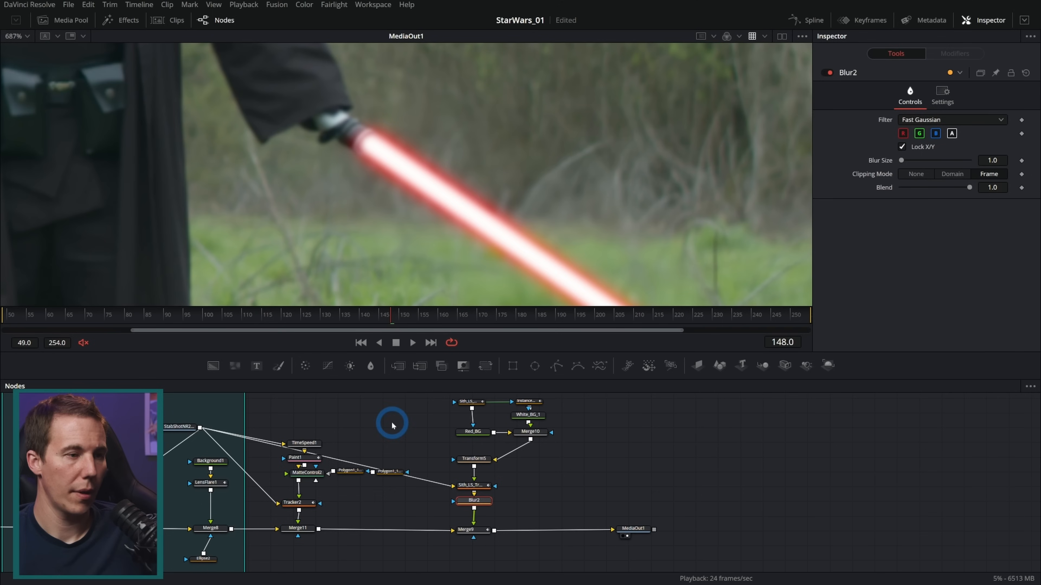
Move the Blur2 node between Tracker2 and Merge11, set its Blur Size to 0.0, and keyframe that value at frame 146
left_click_drag(390, 420, 305, 419)
left_click_drag(475, 497, 299, 495)
mouse_move(301, 497)
left_mouse_down()
mouse_move(319, 499)
mouse_move(302, 499)
left_mouse_up()
left_click_drag(419, 232, 483, 257)
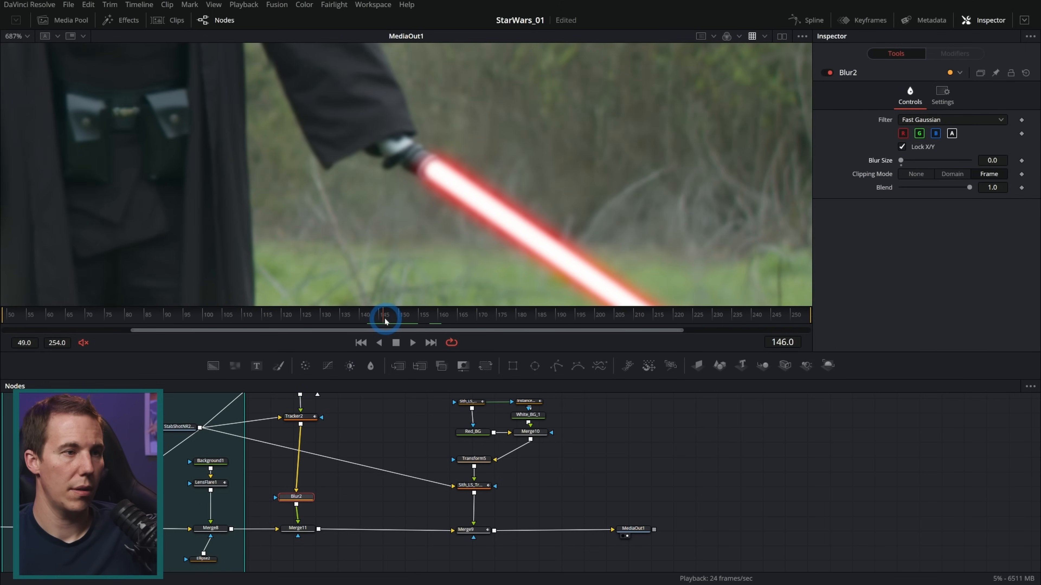
left_click(1021, 160)
Copy the keyframed Blur1 node feeding Merge1 and paste the duplicate near the Tracker2 branch
left_click_drag(327, 434, 690, 432)
left_click_drag(274, 452, 616, 444)
left_click_drag(287, 480, 712, 466)
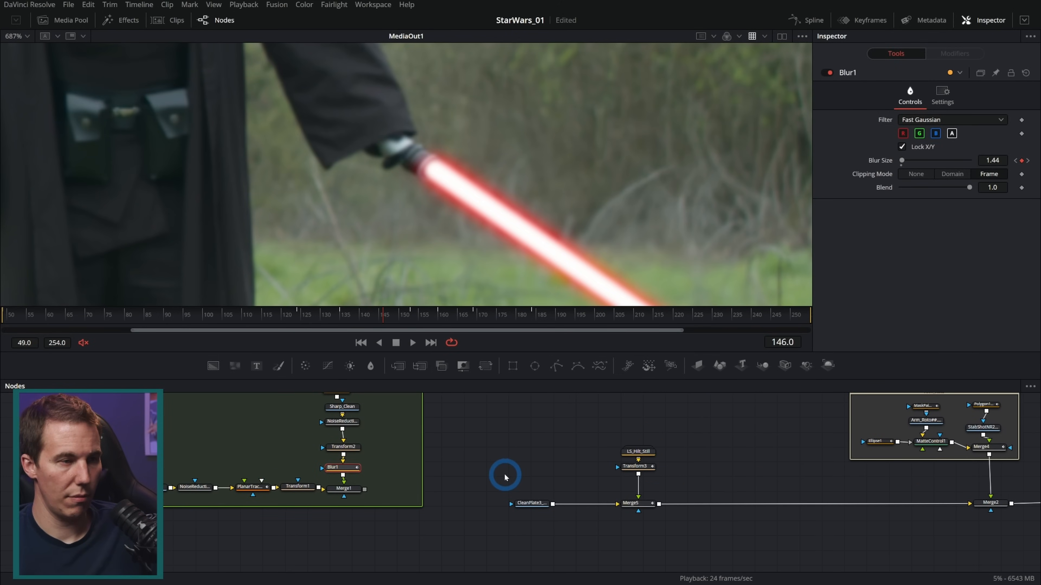
left_click_drag(767, 431, 249, 451)
left_click_drag(762, 451, 201, 448)
left_click_drag(685, 470, 377, 496)
left_click(574, 484)
key("ctrl+v")
Replace Blur2 between Tracker2 and Merge11 with the pasted Blur1_1, and scrub to frame 163 to check the focus change
left_click_drag(296, 493, 441, 426)
left_click_drag(370, 497, 298, 495)
left_click(396, 343)
left_click_drag(287, 326, 453, 325)
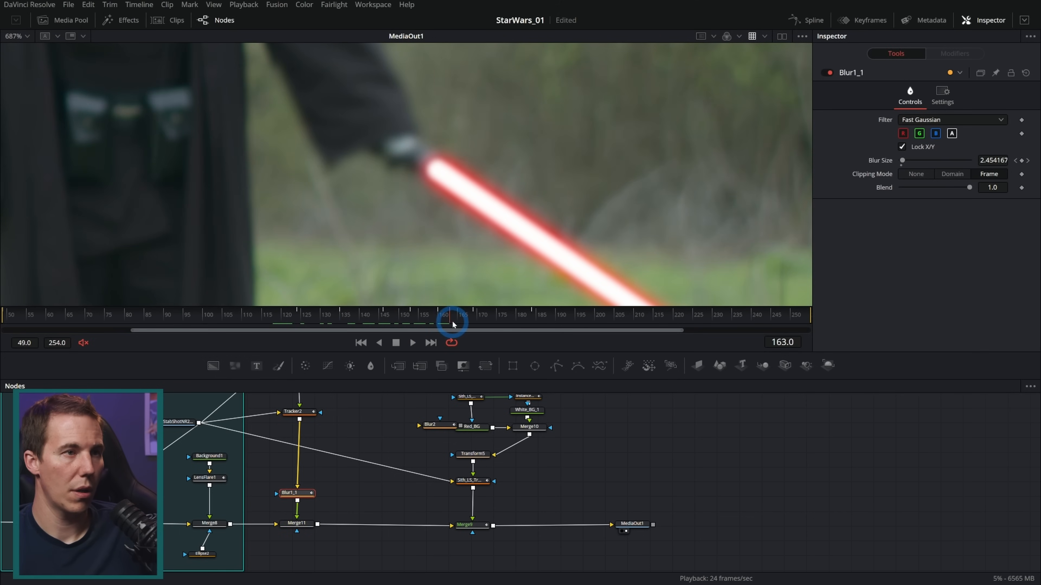
Display Blur1_1's Blur Size curve in the Spline editor, fit all its keyframes in view, and enlarge the graph area
scroll(465, 186, "down", 2)
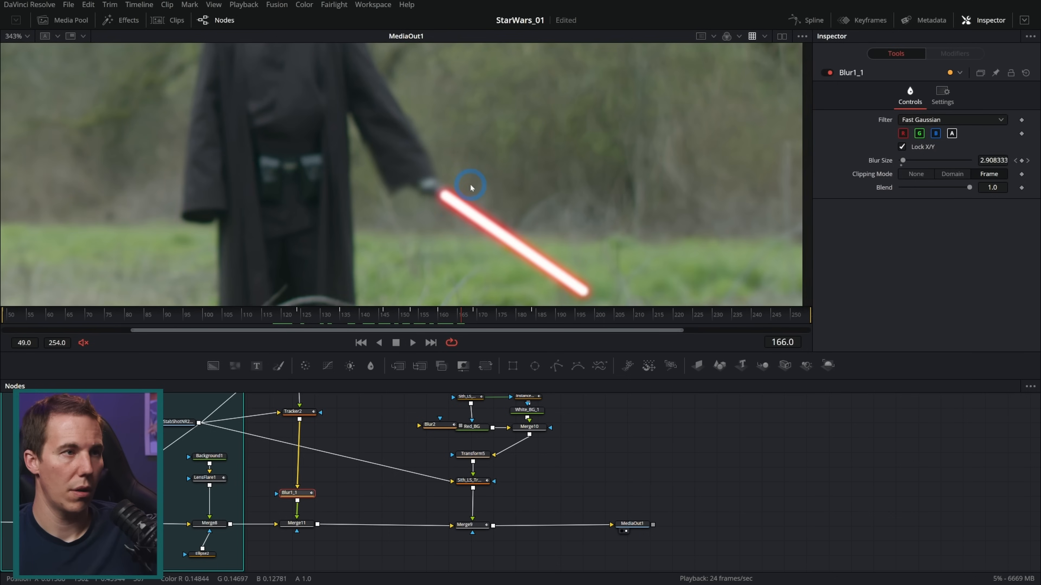
left_click_drag(344, 324, 301, 324)
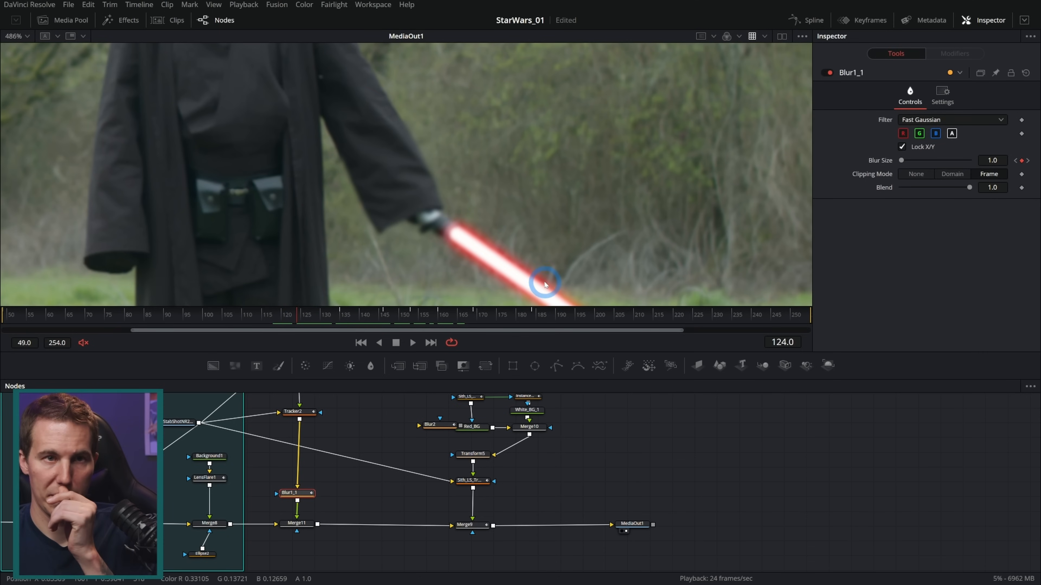
left_click(804, 22)
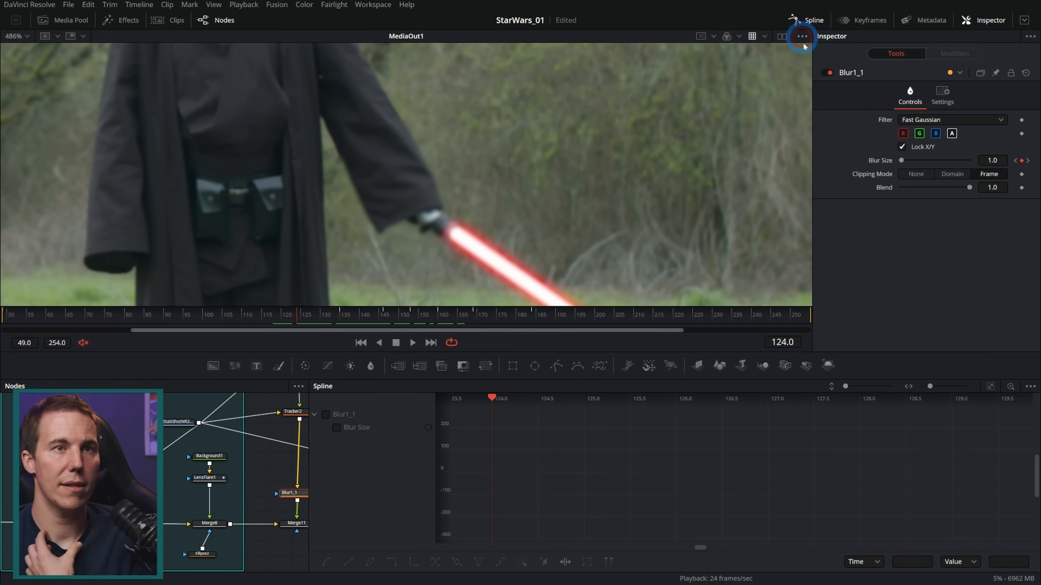
left_click(336, 427)
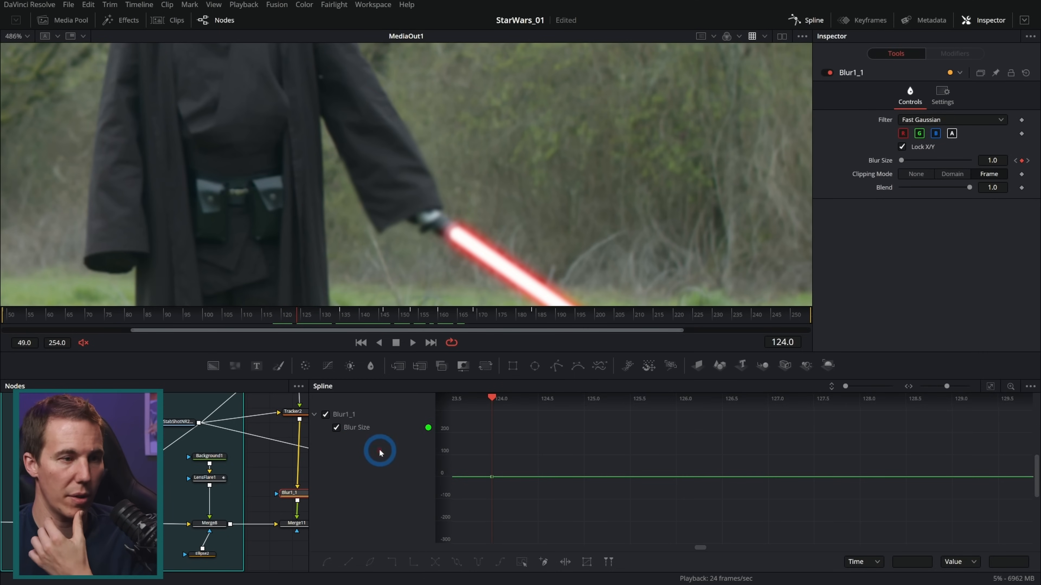
left_click(990, 386)
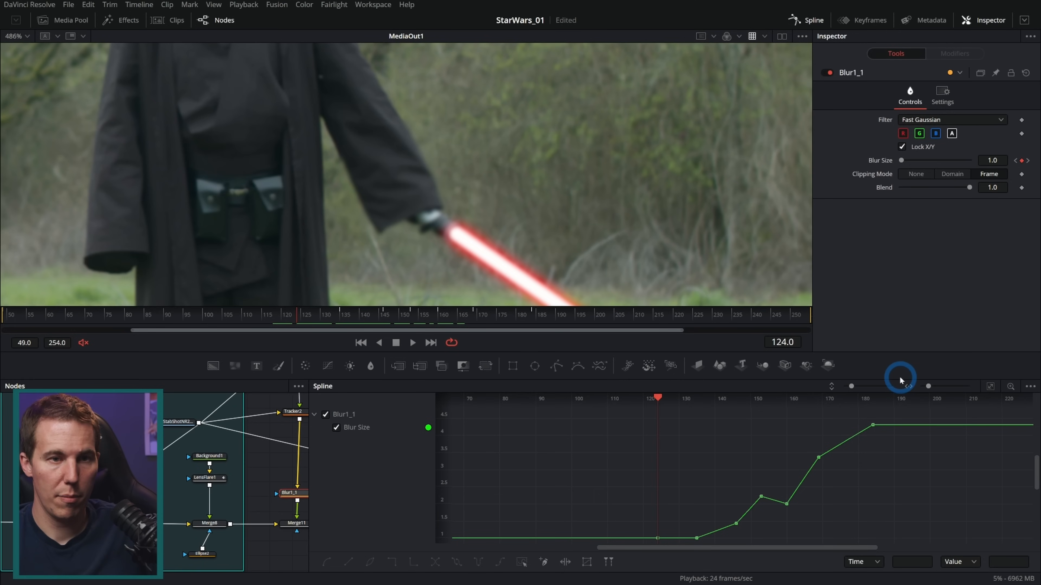
left_click_drag(900, 377, 895, 283)
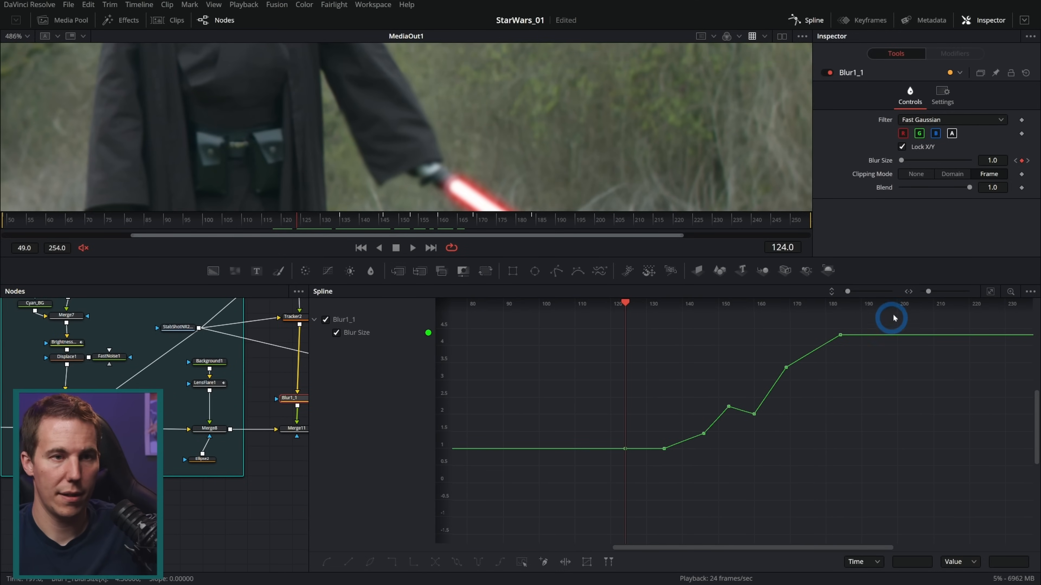
Lower all of Blur1_1's Blur Size keyframes together to reach 0.02 at frame 124, and lower the earliest keyframe to 0.0
left_click_drag(779, 392, 611, 486)
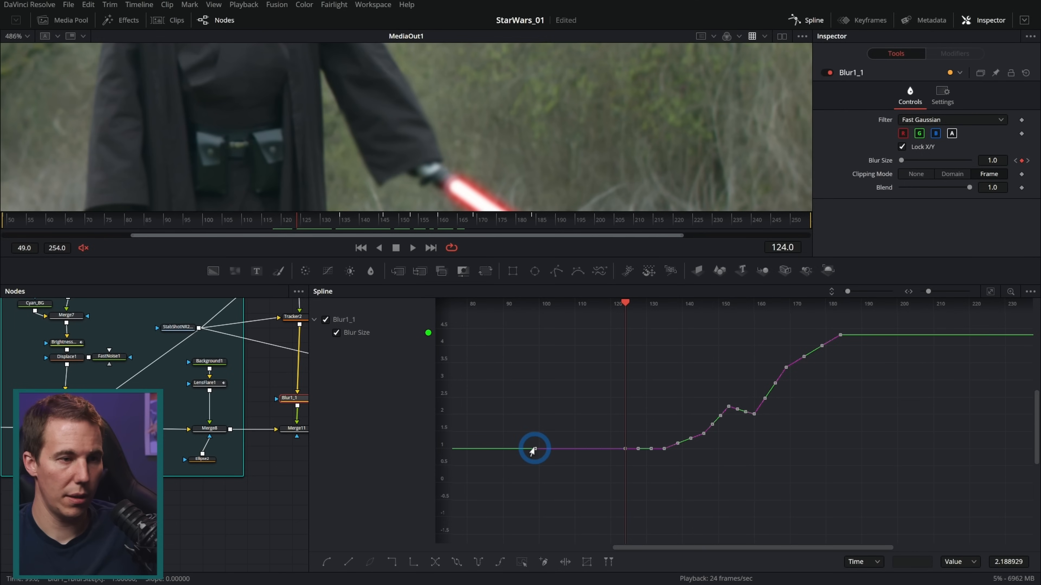
left_click_drag(624, 449, 622, 487)
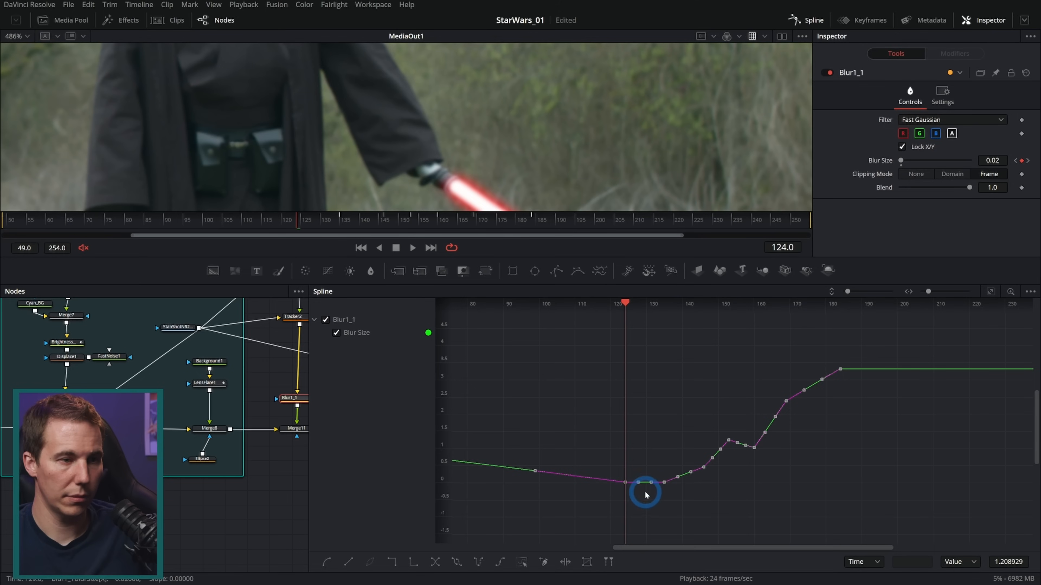
left_click_drag(580, 447, 790, 430)
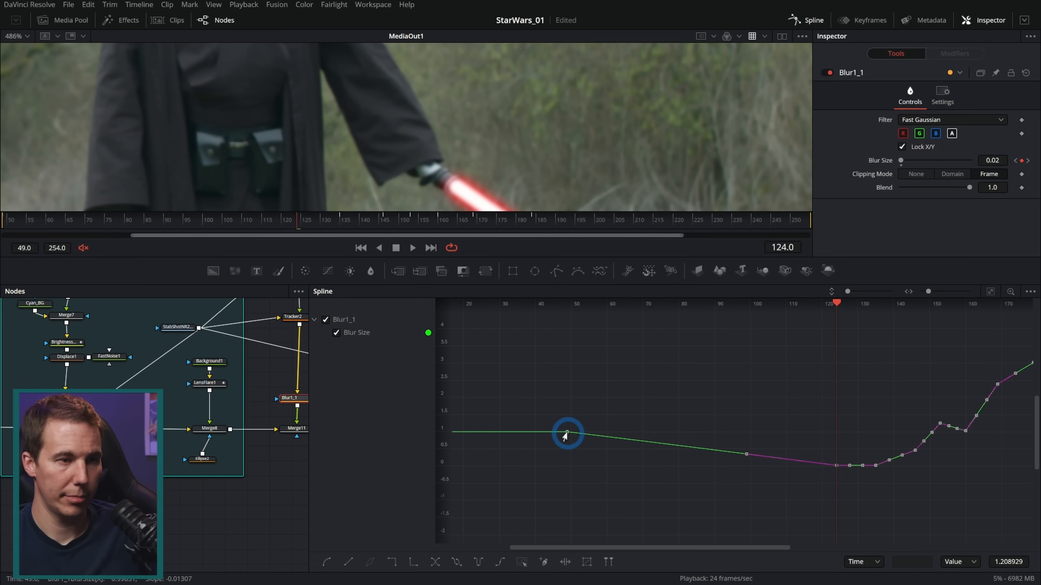
left_click_drag(564, 435, 565, 472)
Play and scrub MediaOut1 between about frames 170 and 185 to compare the hand's blur with the surrounding Sith footage
left_click_drag(725, 418, 541, 434)
left_click_drag(679, 406, 660, 384)
left_click_drag(503, 257, 510, 435)
left_click(275, 404)
left_click(413, 427)
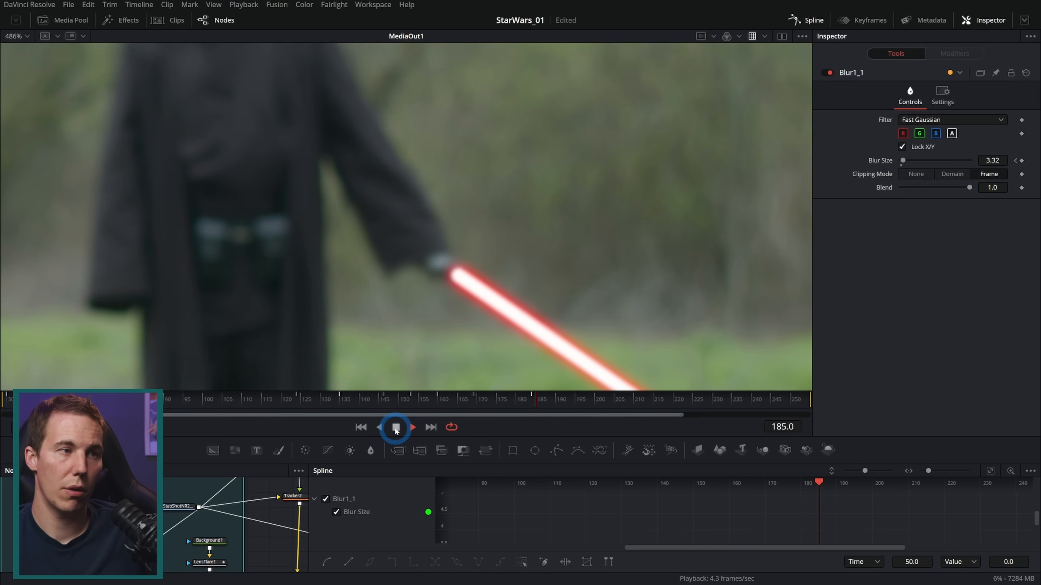
left_click_drag(504, 401, 532, 408)
scroll(624, 288, "down", 5)
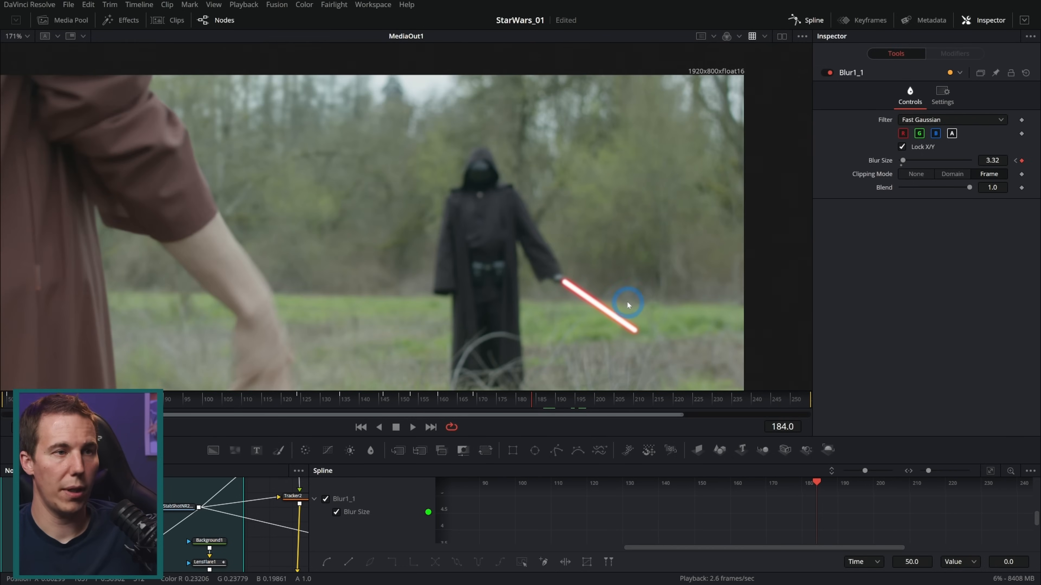
scroll(530, 242, "up", 6)
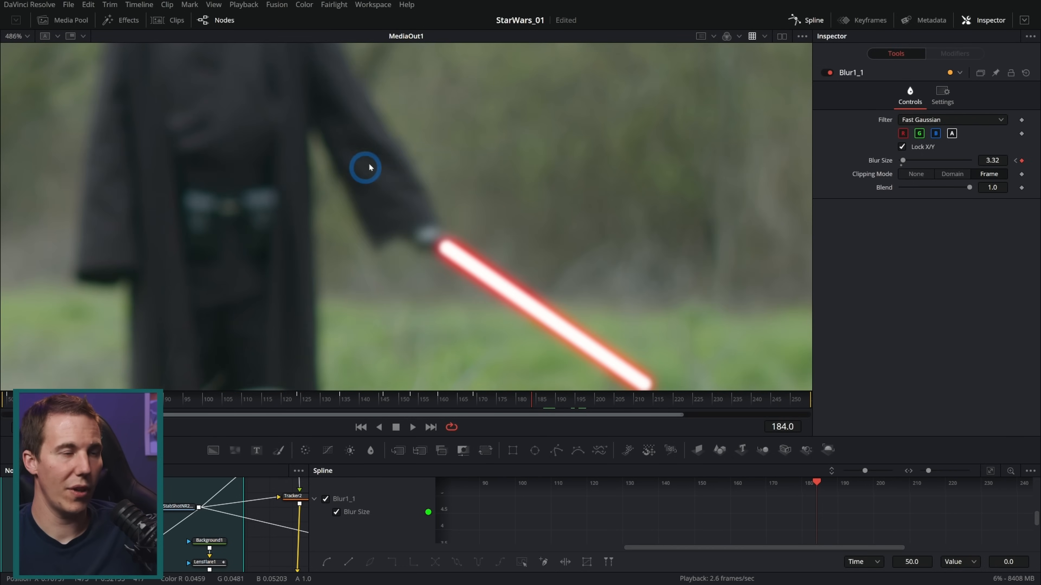
left_click_drag(529, 400, 477, 404)
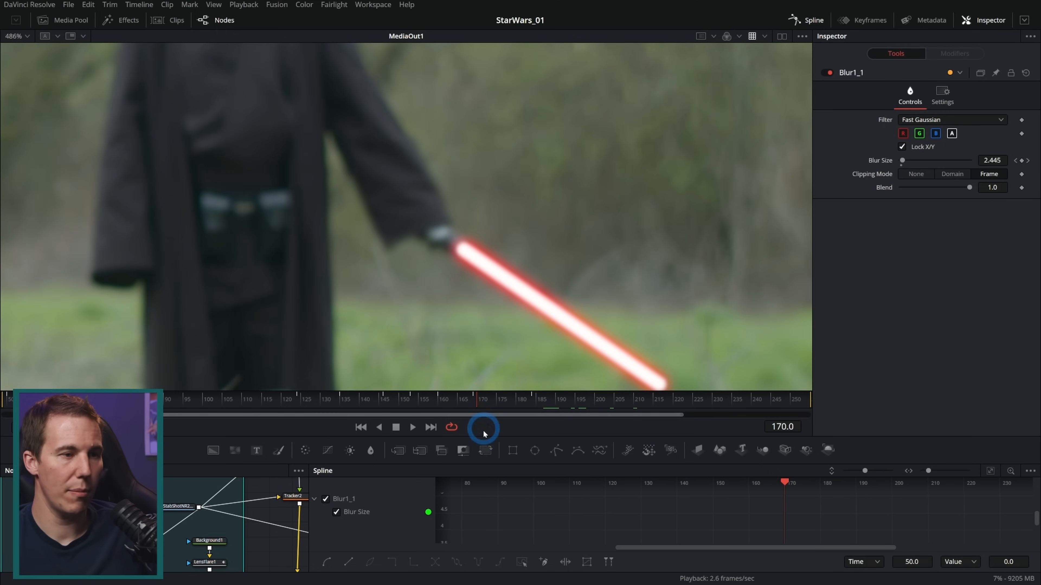
Hide the Spline editor, view Tracker2 on its own, and set its Operation to None
left_click(804, 20)
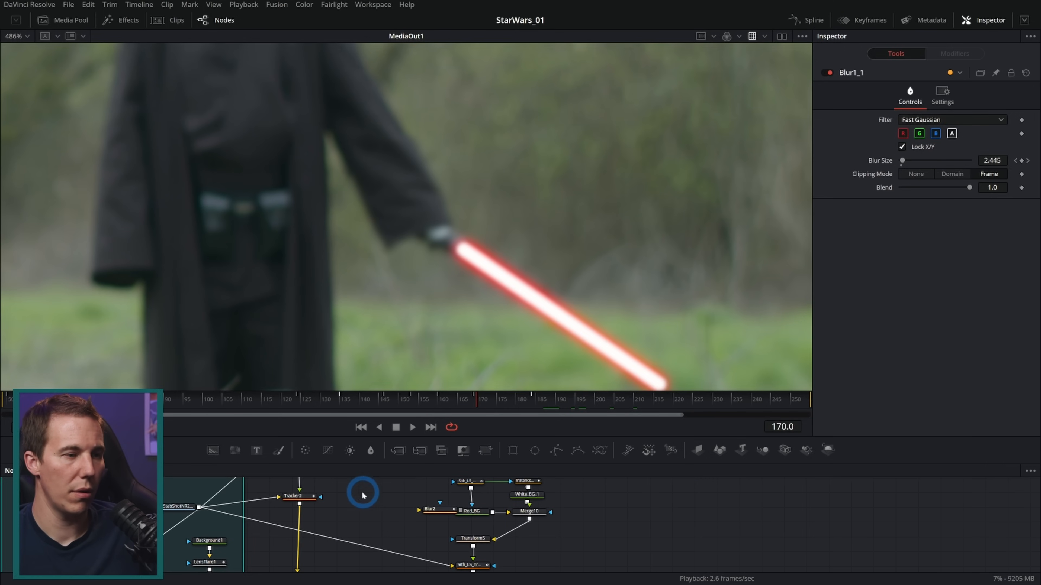
left_click_drag(363, 494, 411, 507)
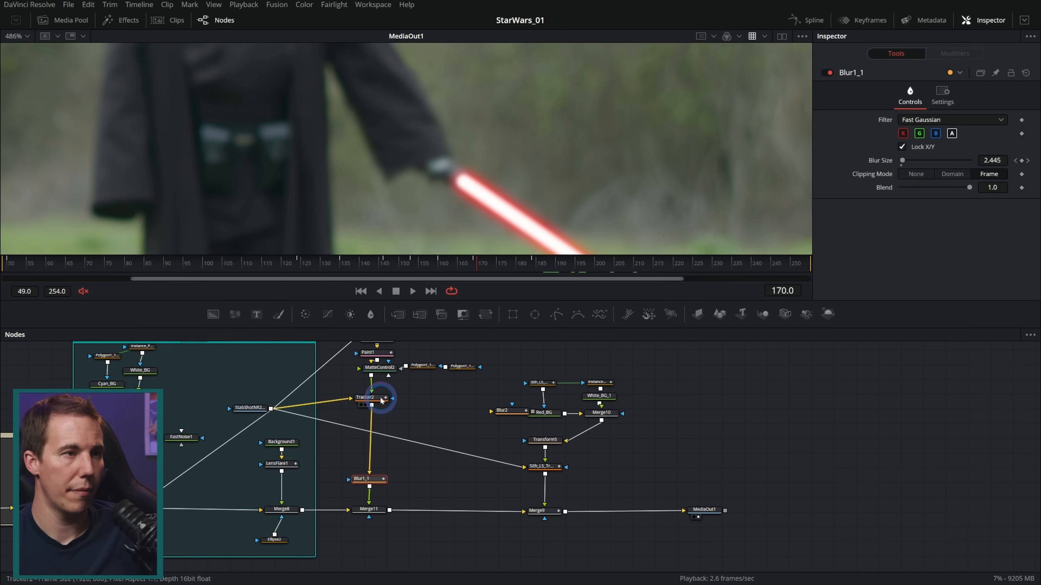
left_click_drag(380, 399, 495, 200)
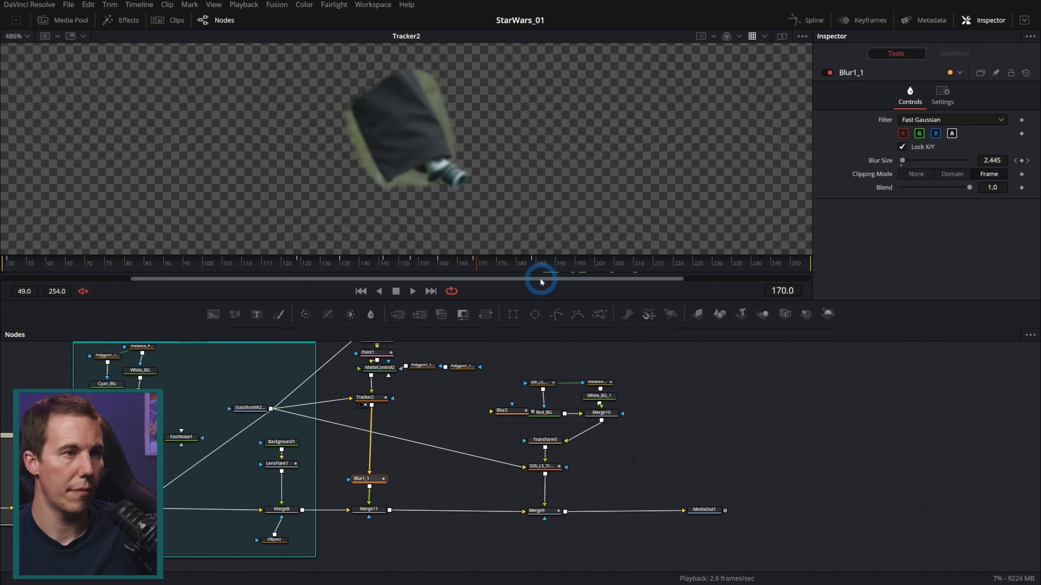
left_click_drag(544, 301, 567, 388)
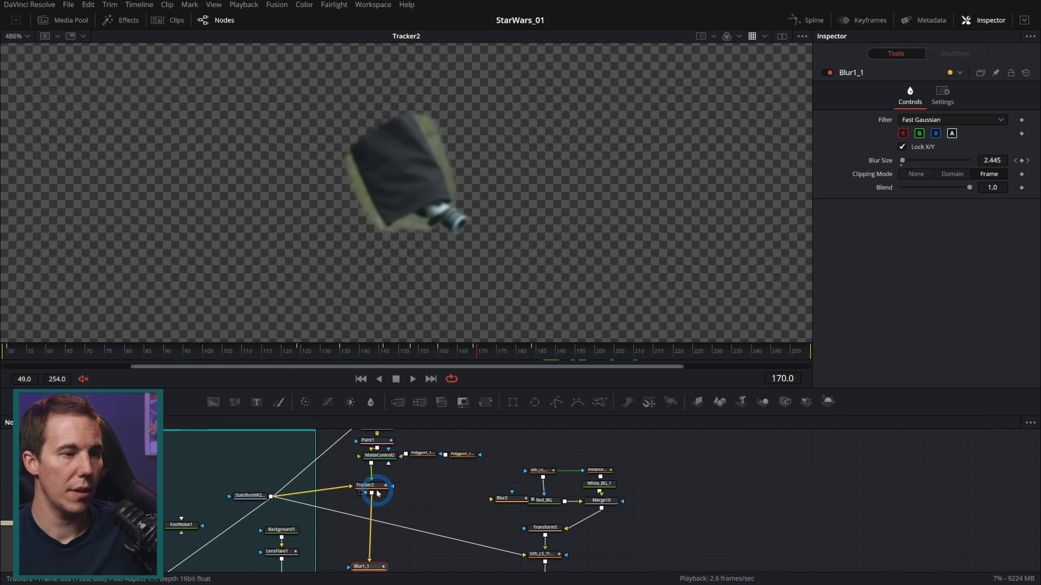
left_click(371, 485)
left_click(909, 96)
left_click(918, 120)
left_click(893, 126)
Show Tracker2's tracking keyframes in the Keyframes editor and delete all of them from about frame 150 to the end
left_click(877, 91)
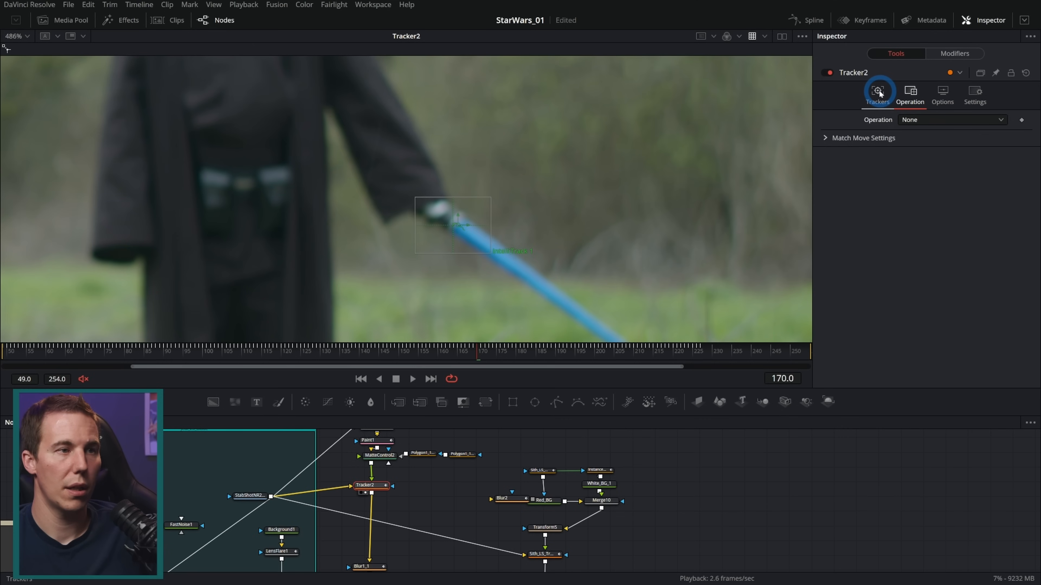
left_click_drag(457, 359, 406, 365)
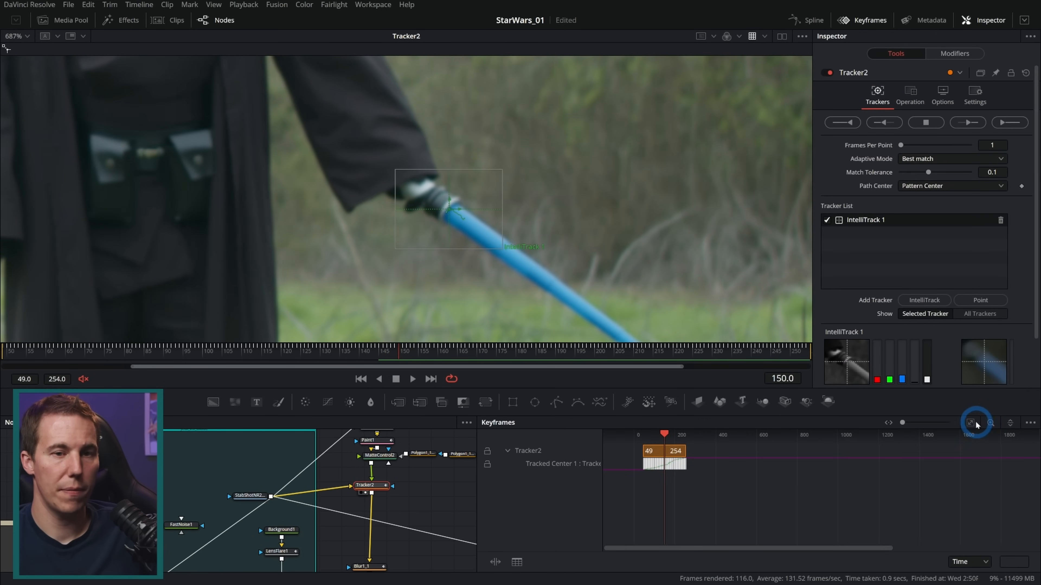
left_click(970, 423)
left_click_drag(1016, 482, 820, 467)
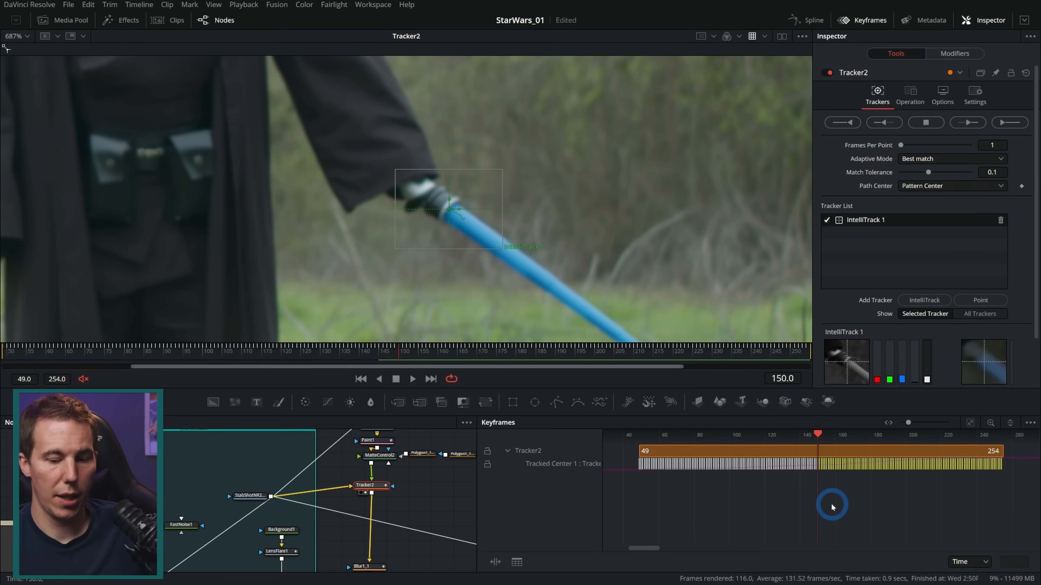
key("Delete")
Play Tracker2's footage beyond frame 150 and examine at frame 168 whether the hand and hilt hold still without tracking data
left_click_drag(817, 433, 799, 448)
key("space")
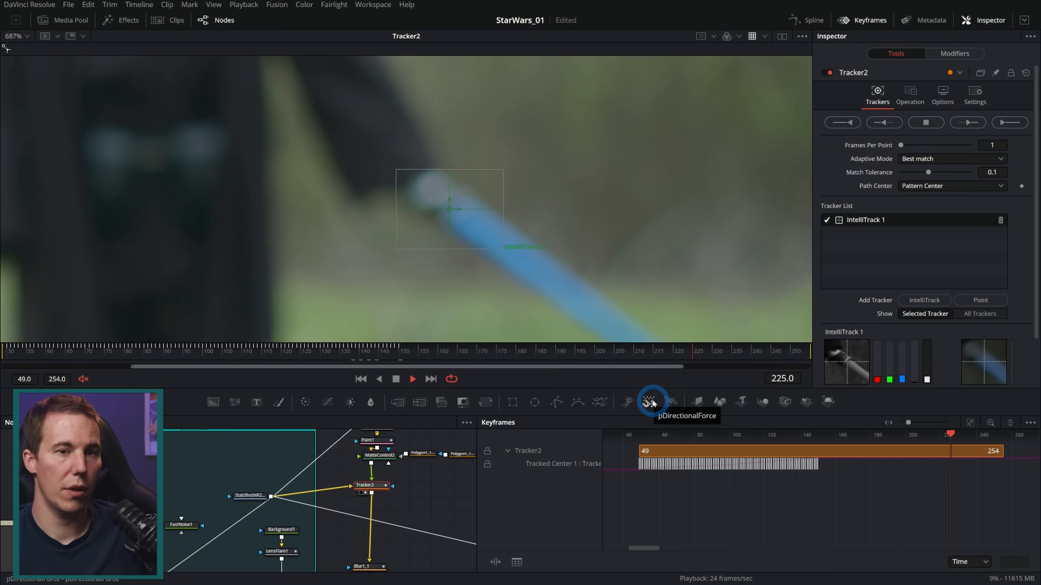
key("space")
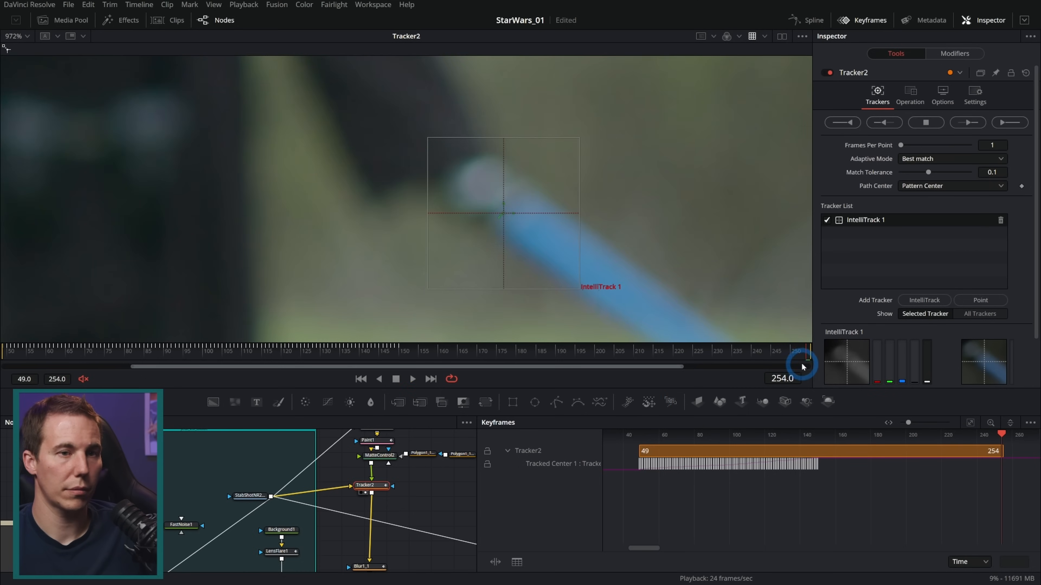
left_click_drag(802, 355, 472, 350)
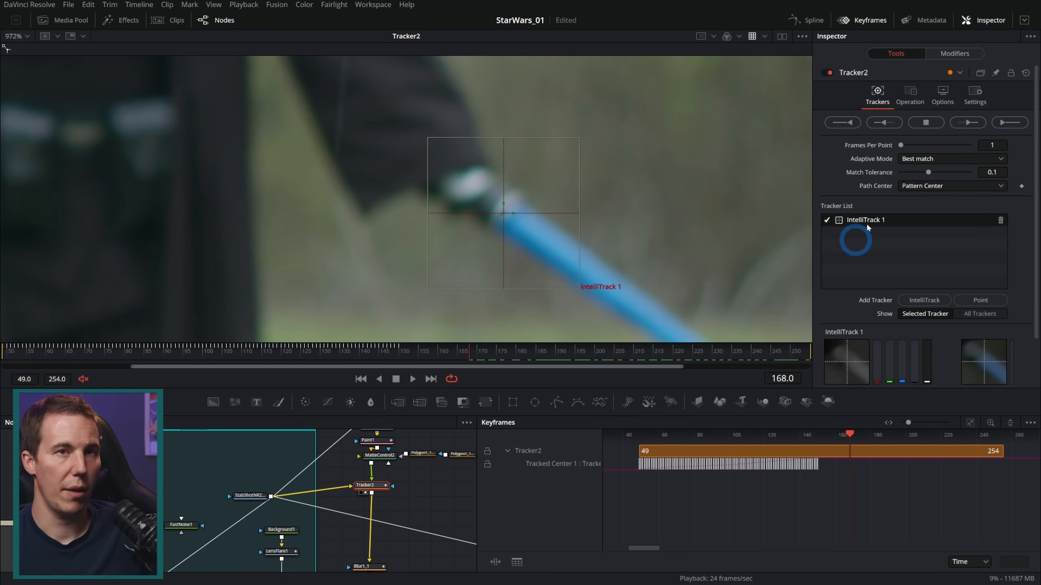
left_click(983, 20)
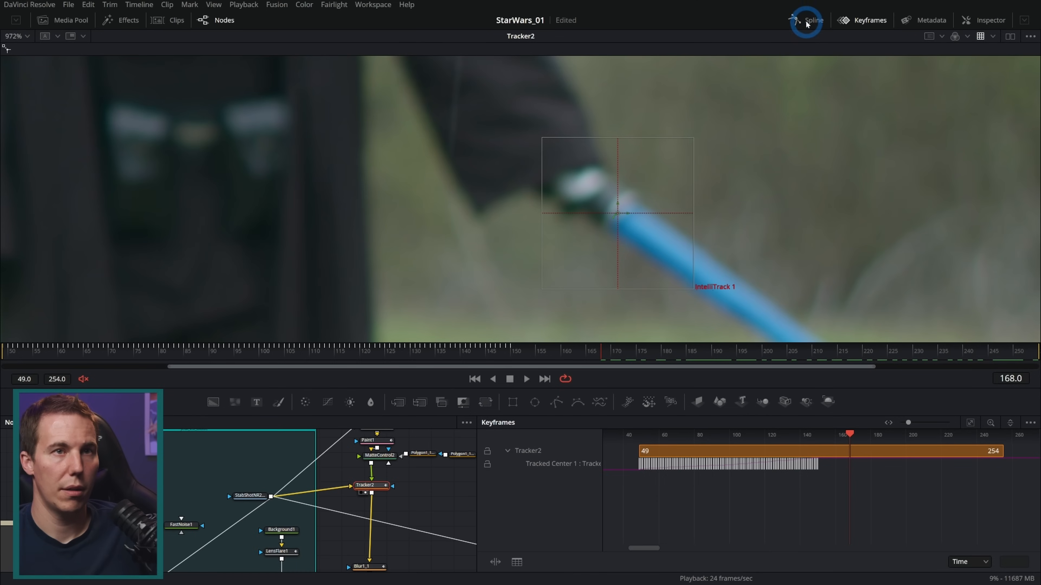
left_click(860, 20)
left_click(716, 481)
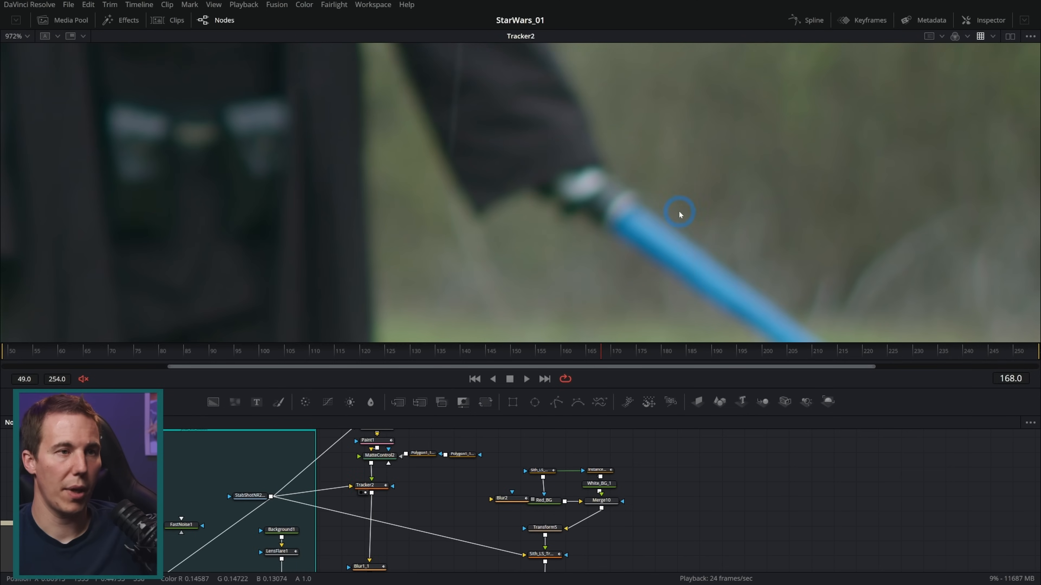
scroll(679, 212, "down", 2)
left_click_drag(746, 256, 470, 209)
Set Tracker2's Operation back to Match Move and view the MediaOut1 composite
left_click(379, 485)
left_click(983, 20)
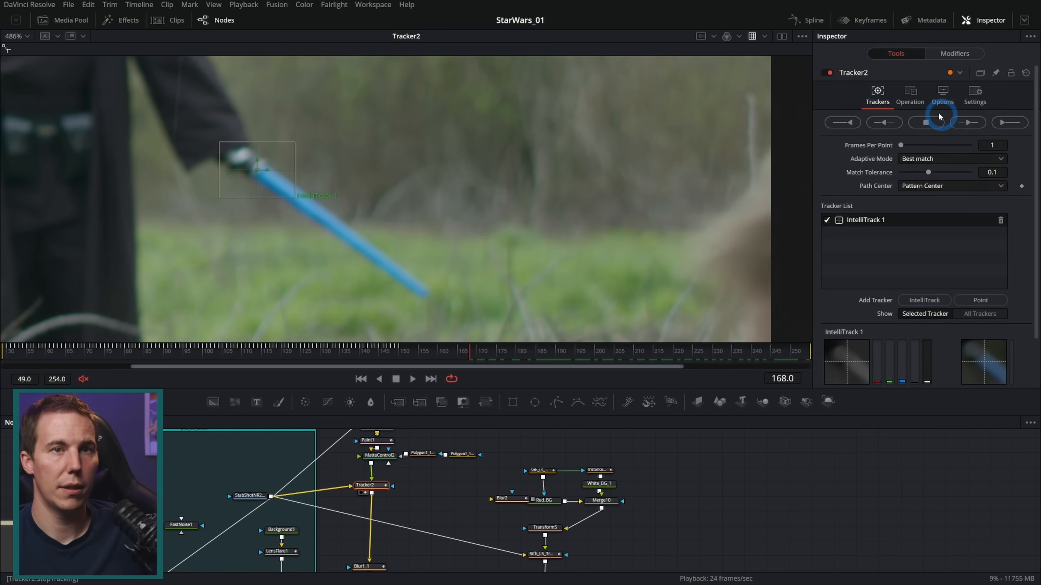
left_click(931, 116)
left_click(933, 123)
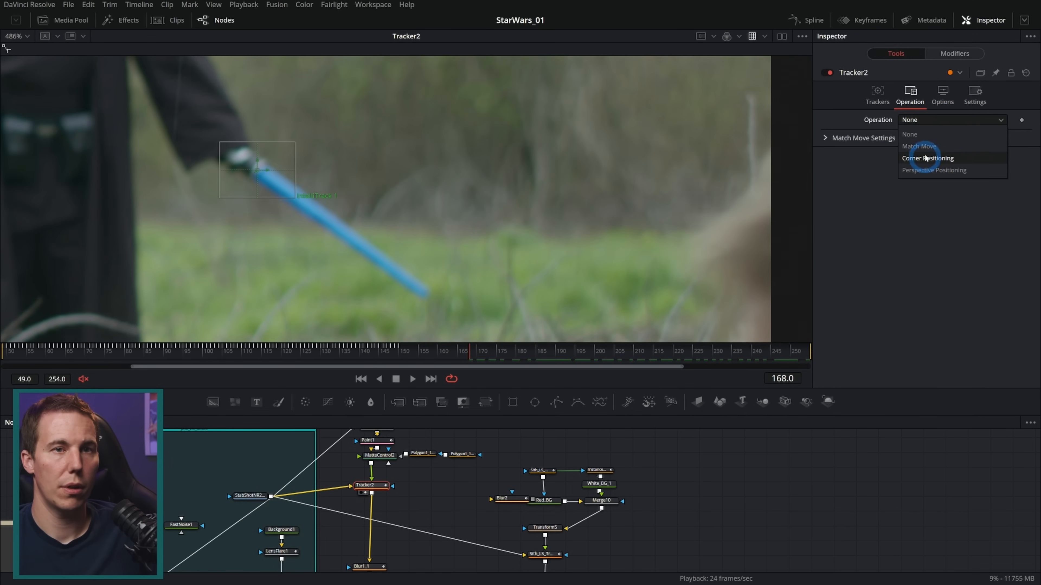
left_click(919, 146)
left_click_drag(707, 552, 566, 431)
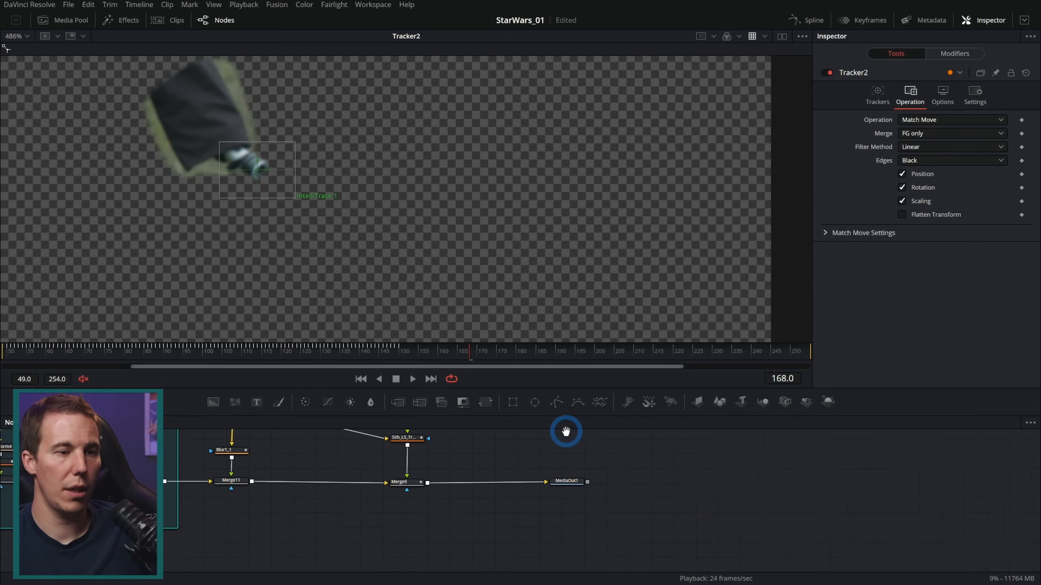
left_click_drag(562, 479, 506, 262)
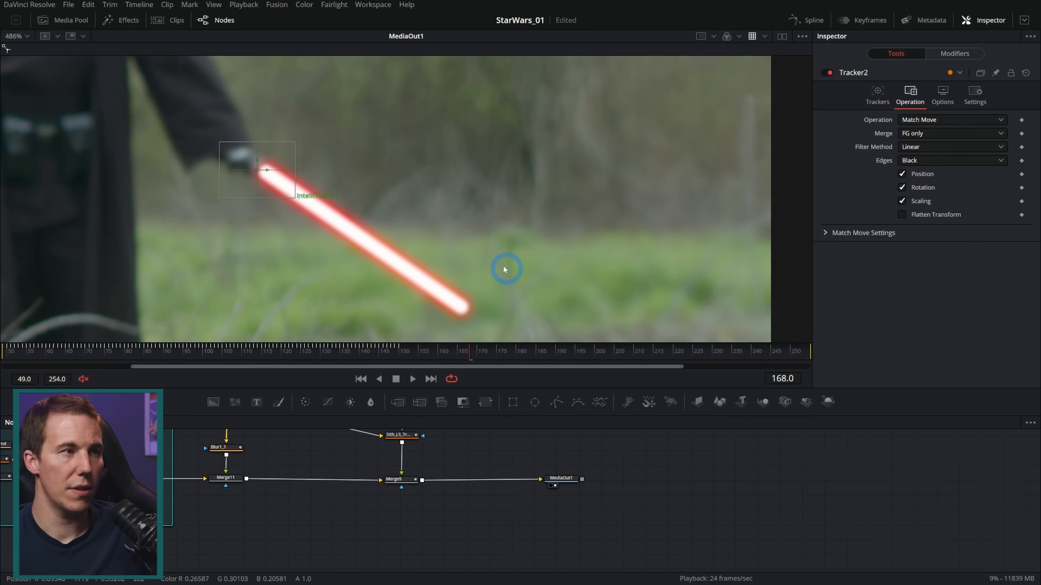
Play the composite past the deleted tracking keyframes and inspect the hand patch closely at frames 203 and 159
left_click_drag(450, 231, 570, 273)
scroll(498, 229, "down", 1)
left_click_drag(389, 355, 387, 355)
left_click(413, 379)
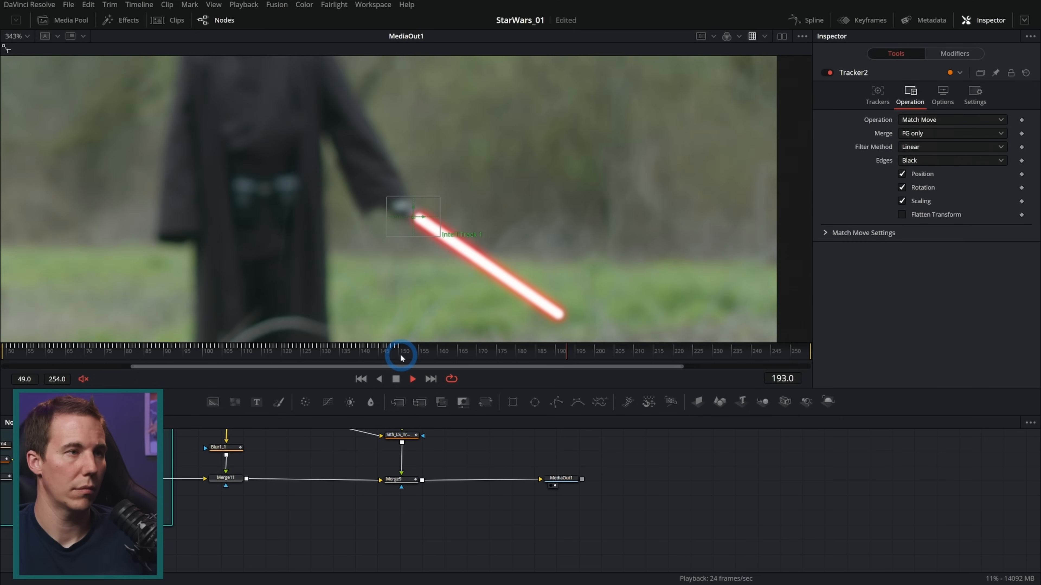
left_click(395, 378)
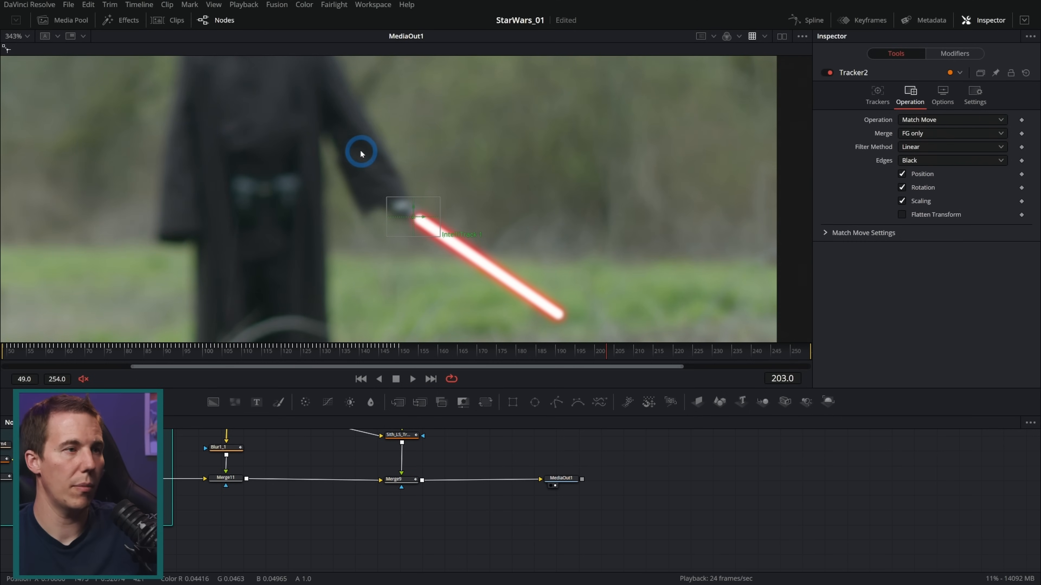
scroll(352, 153, "up", 2)
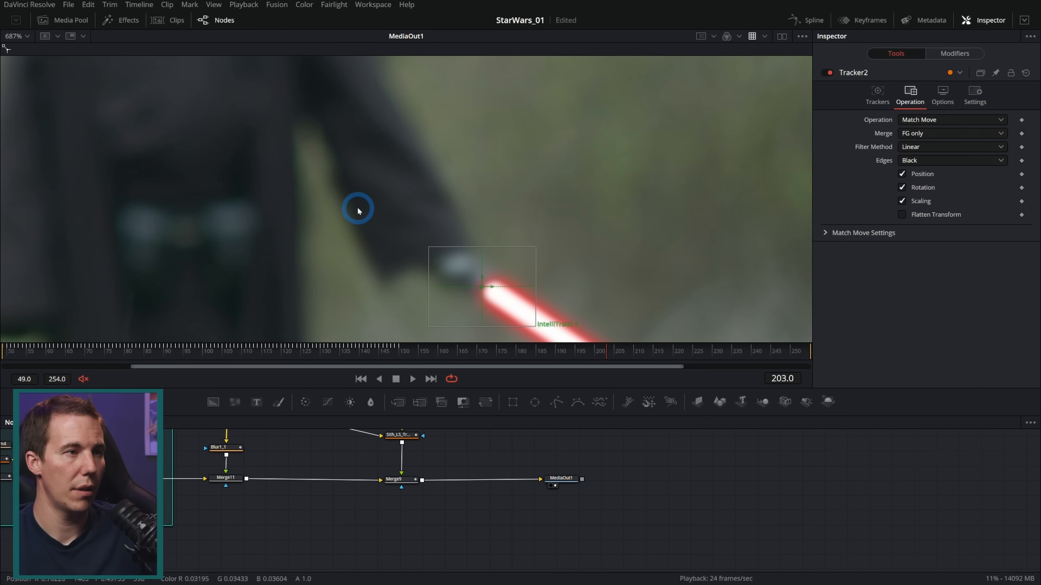
left_click_drag(424, 353, 435, 355)
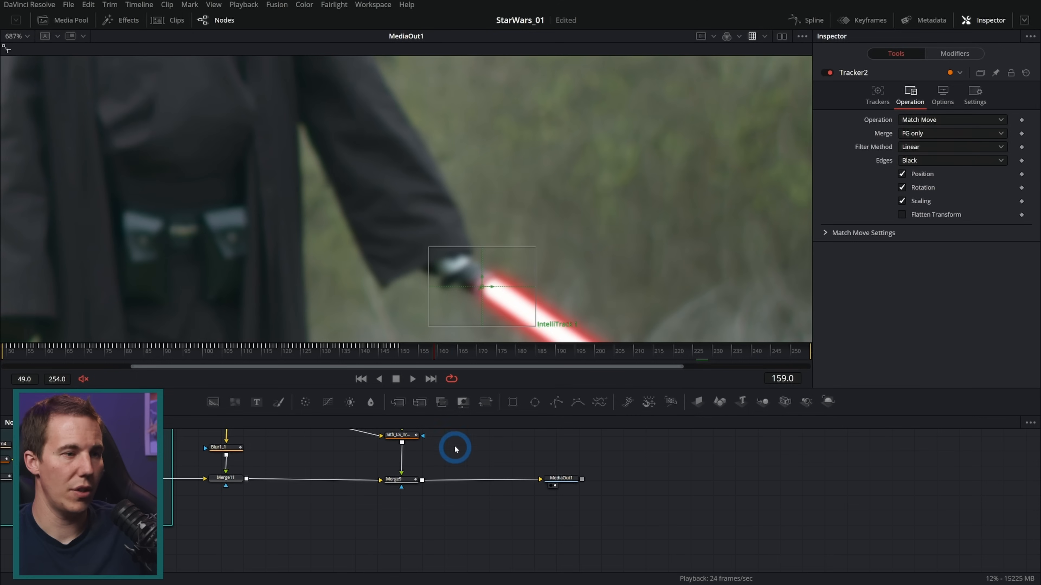
Select Merge11 and keyframe its Blend at 1.0 on frame 169
left_click_drag(441, 441, 487, 531)
left_click_drag(341, 534, 431, 470)
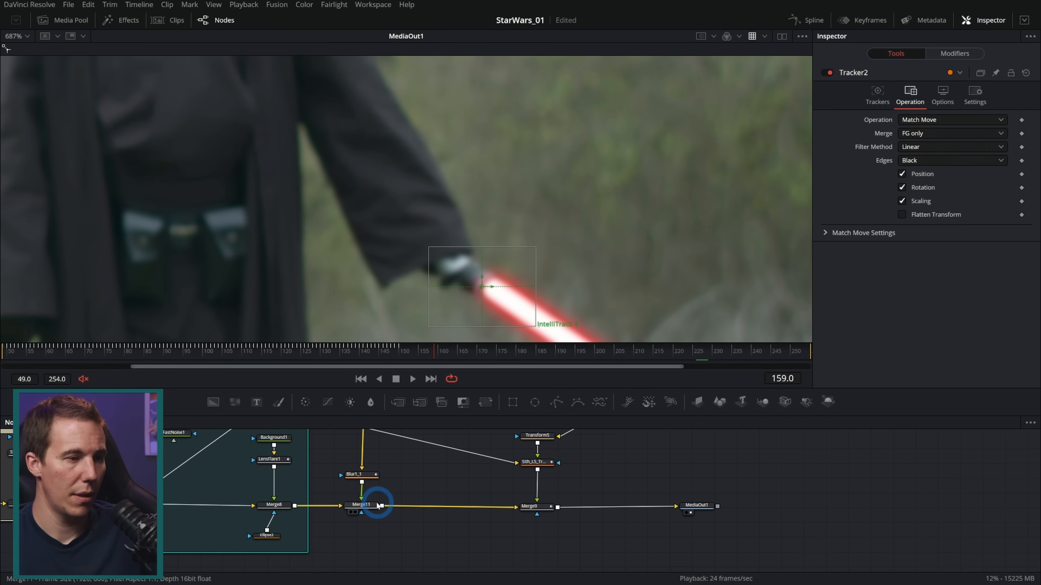
left_click(381, 505)
scroll(490, 296, "up", 1)
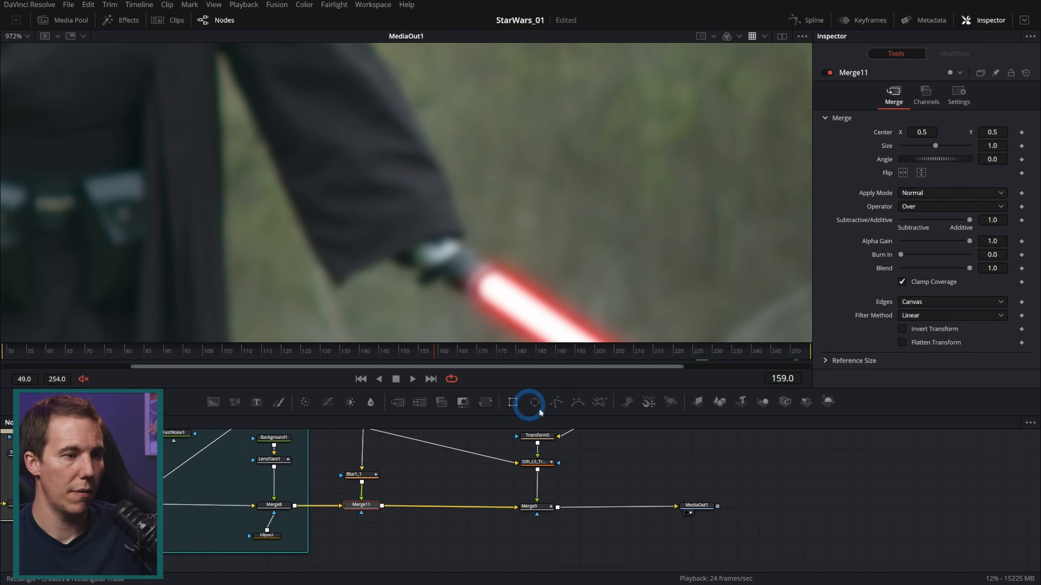
left_click_drag(971, 275, 1036, 268)
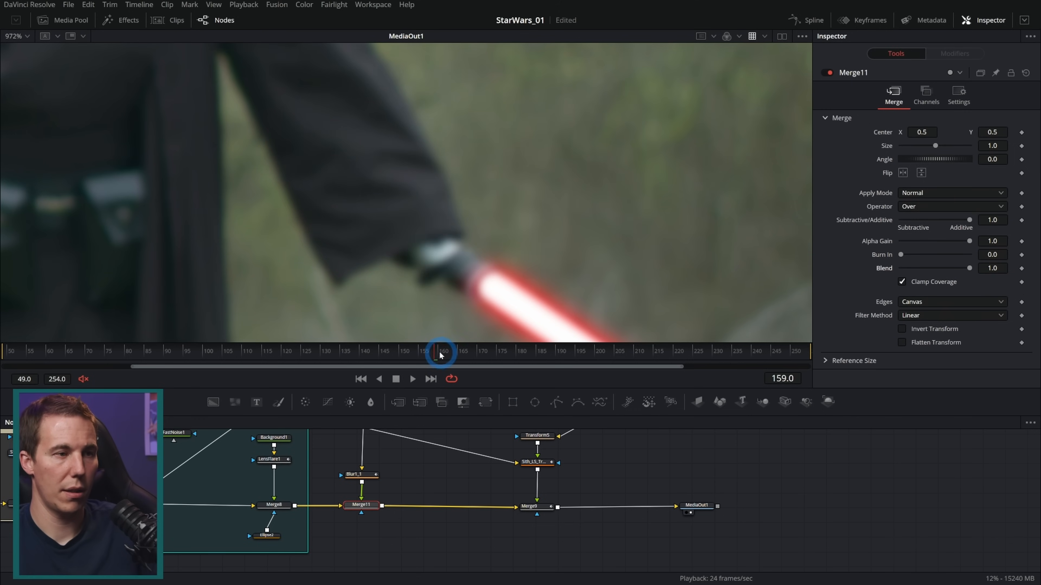
left_click_drag(438, 354, 472, 356)
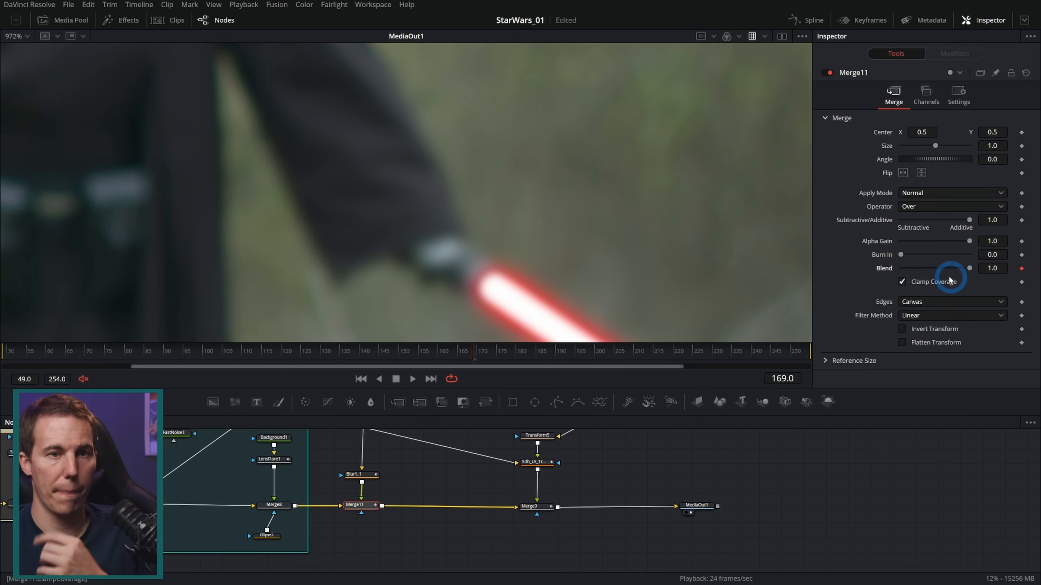
Keyframe Merge11's Blend at 1.0 on frame 160 and 0.0 on frame 177, removing the keyframe on frame 169
key("Left")
key("Left")
key("Left")
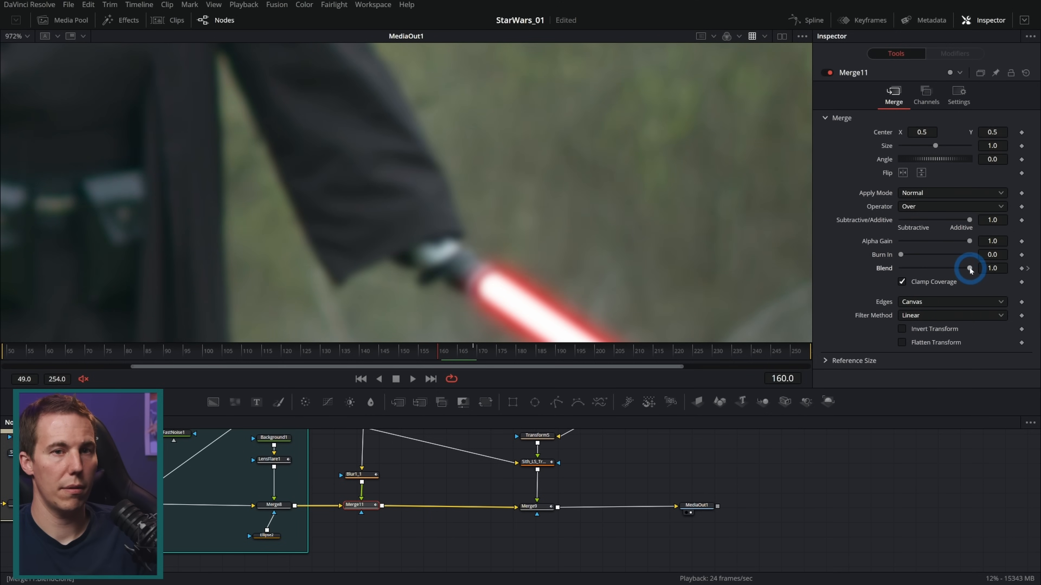
left_click_drag(974, 272, 983, 272)
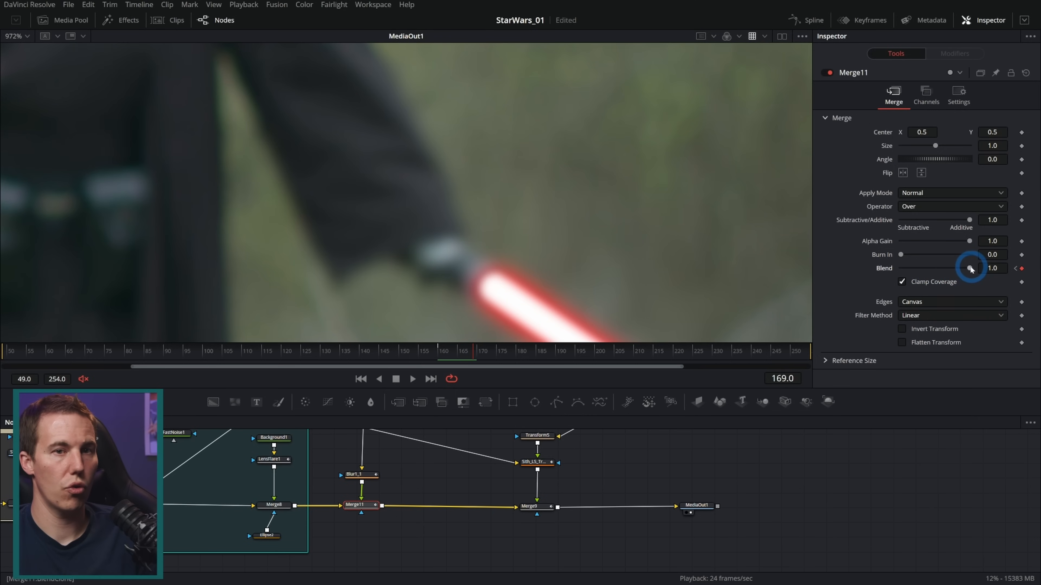
left_click_drag(972, 268, 900, 268)
left_click(498, 305)
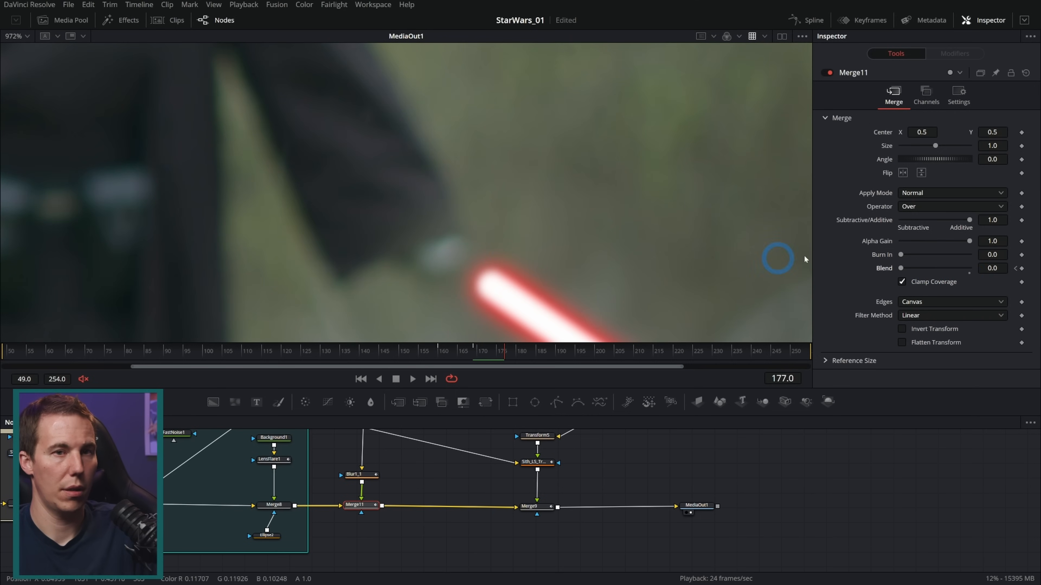
left_click(1021, 269)
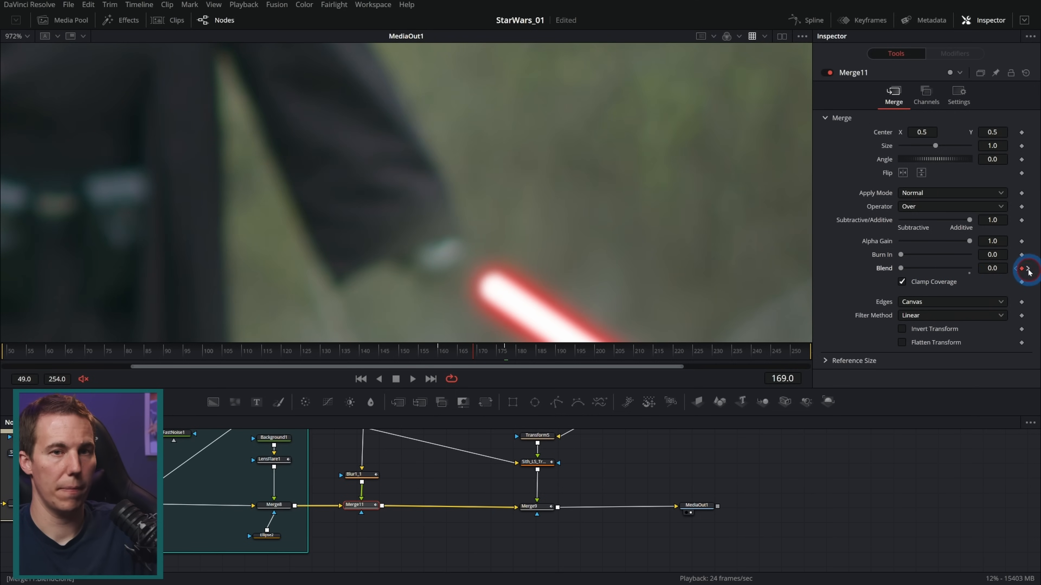
Play the composite from about frame 159 and examine how the hand patch fades out with Merge11's Blend
left_click(457, 353)
left_click_drag(457, 352, 436, 352)
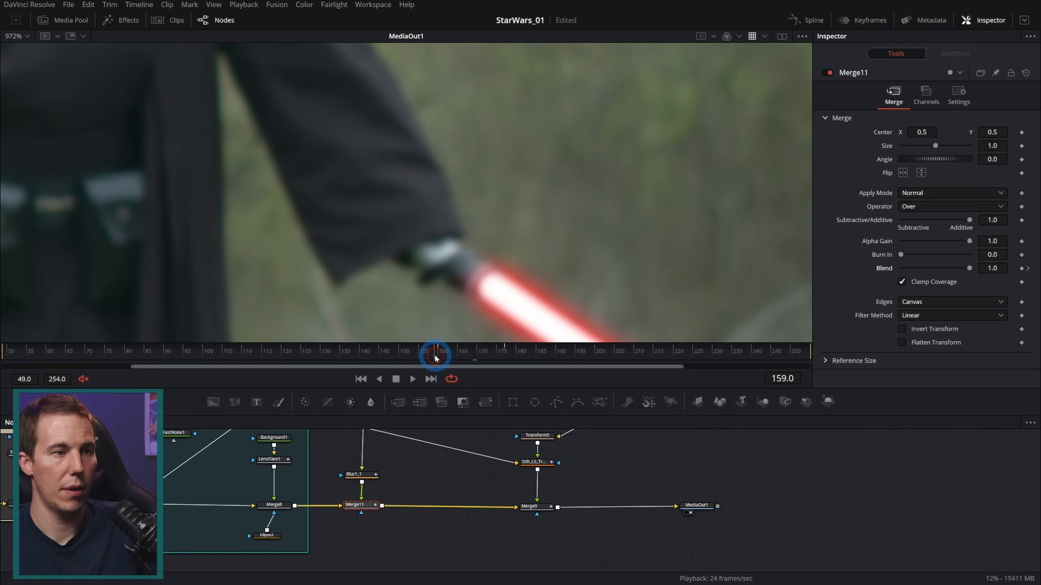
scroll(470, 246, "down", 5)
key("space")
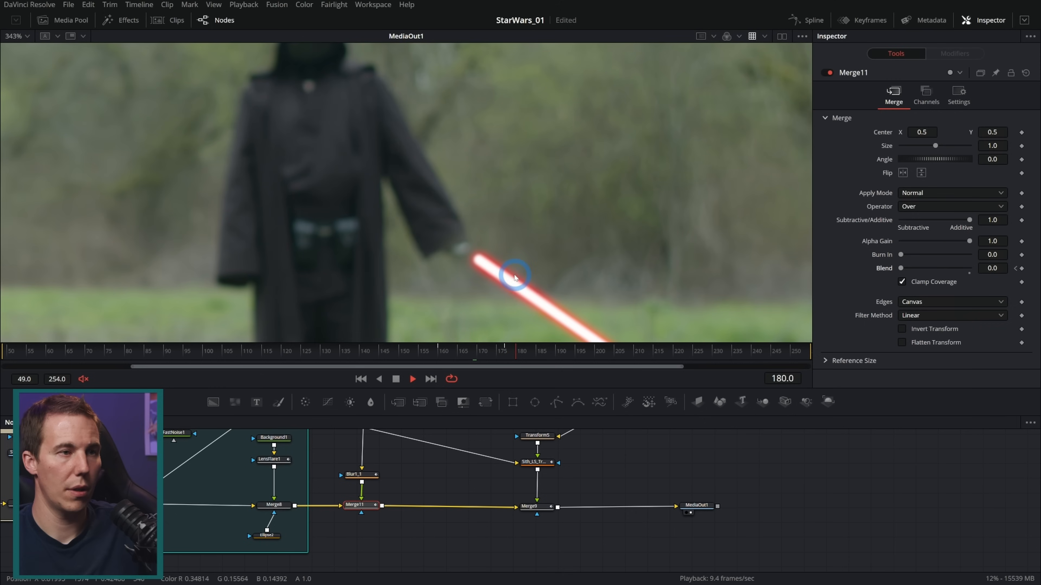
left_click_drag(476, 350, 418, 350)
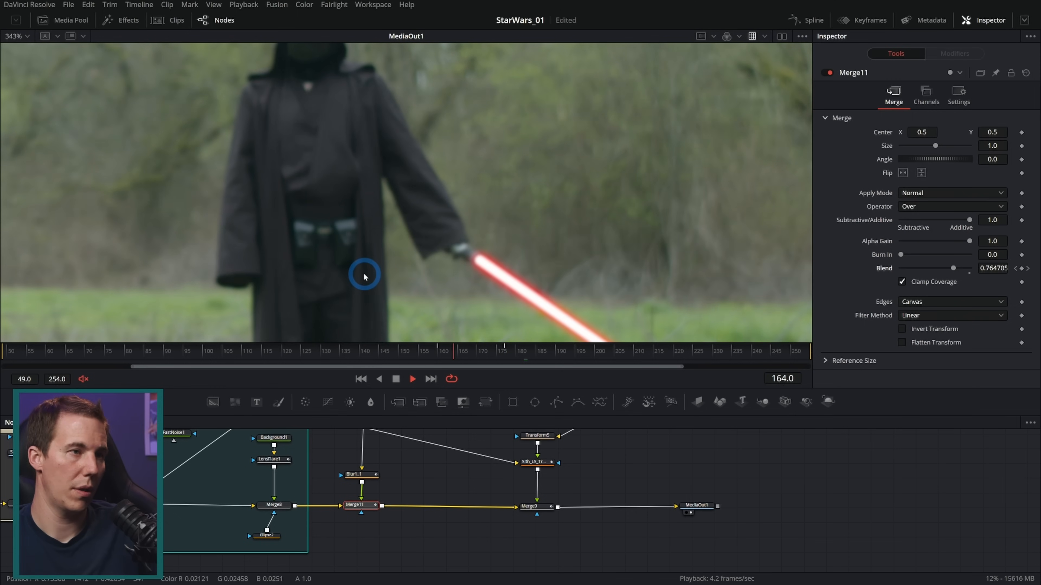
left_click_drag(506, 353, 443, 356)
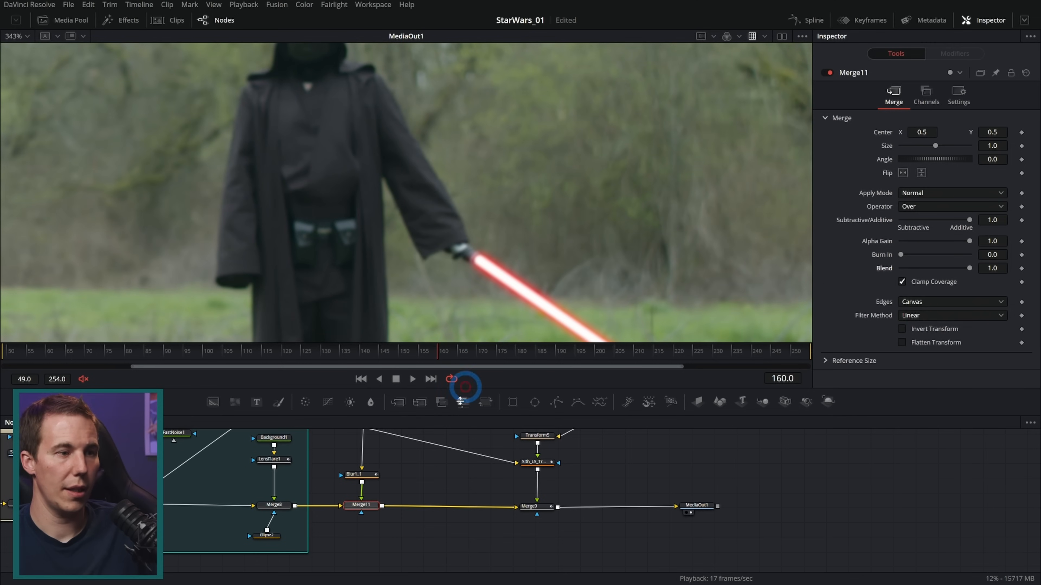
Select the Polygon1_1_9 mask and keyframe its Level at 1.0 on frame 160 and 0.0 on frame 177
mouse_move(372, 476)
left_mouse_down()
mouse_move(414, 549)
mouse_move(437, 541)
left_mouse_up()
scroll(458, 528, "up", 4)
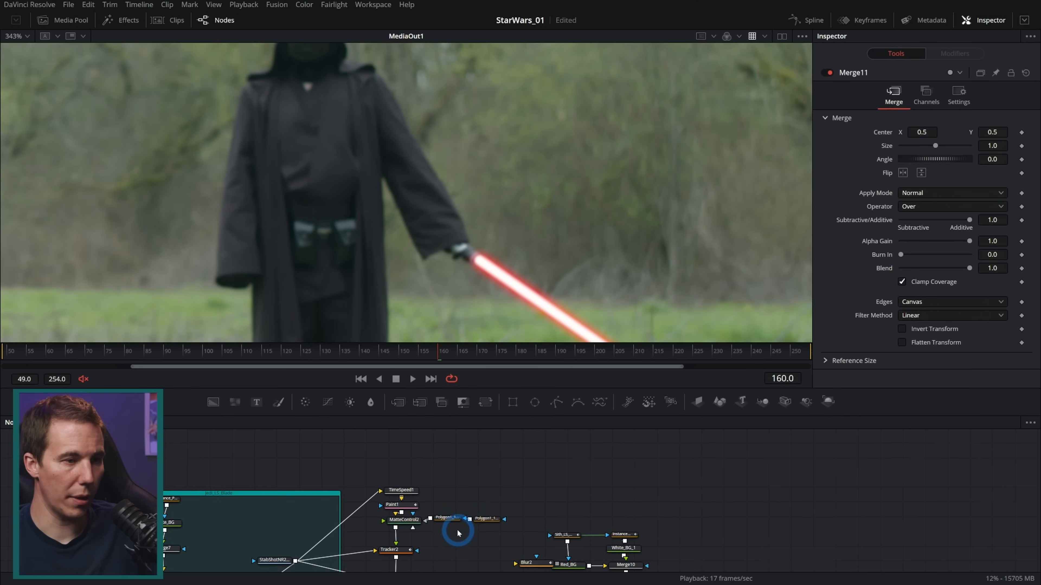
left_click(516, 509)
left_click(486, 329)
scroll(457, 281, "up", 3)
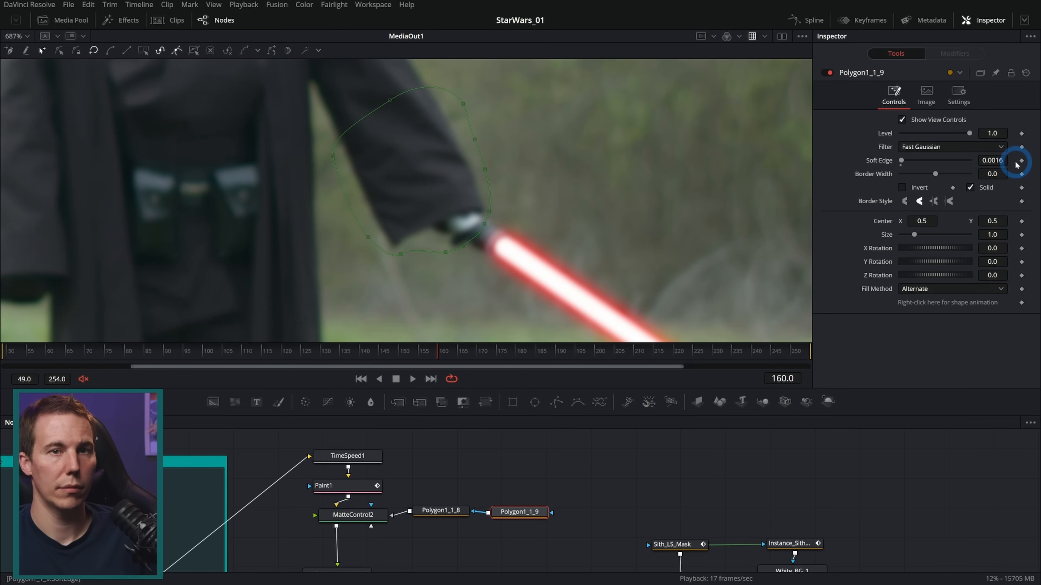
left_click(1022, 137)
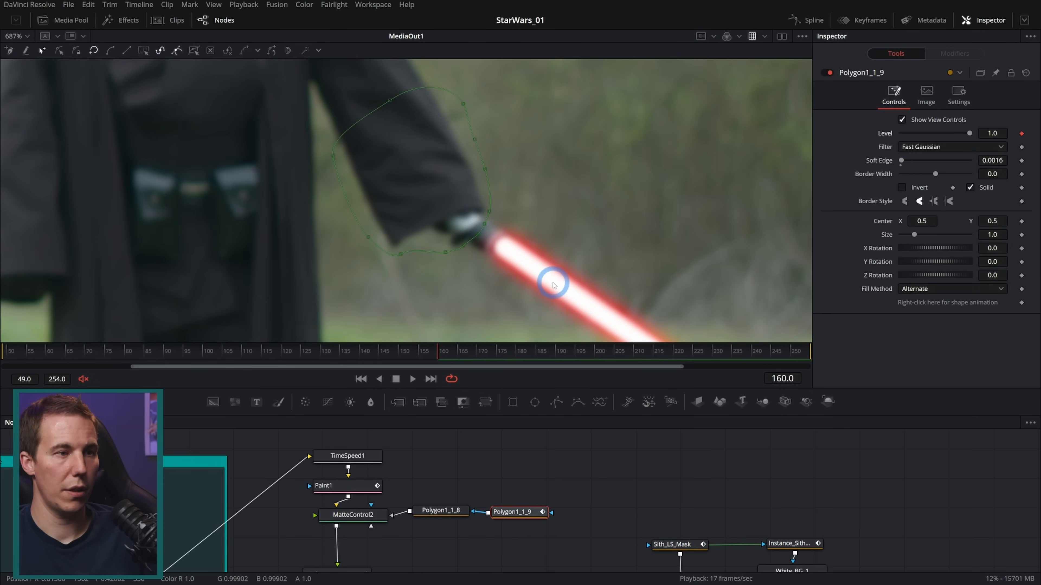
left_click(452, 354)
left_click_drag(452, 353, 473, 353)
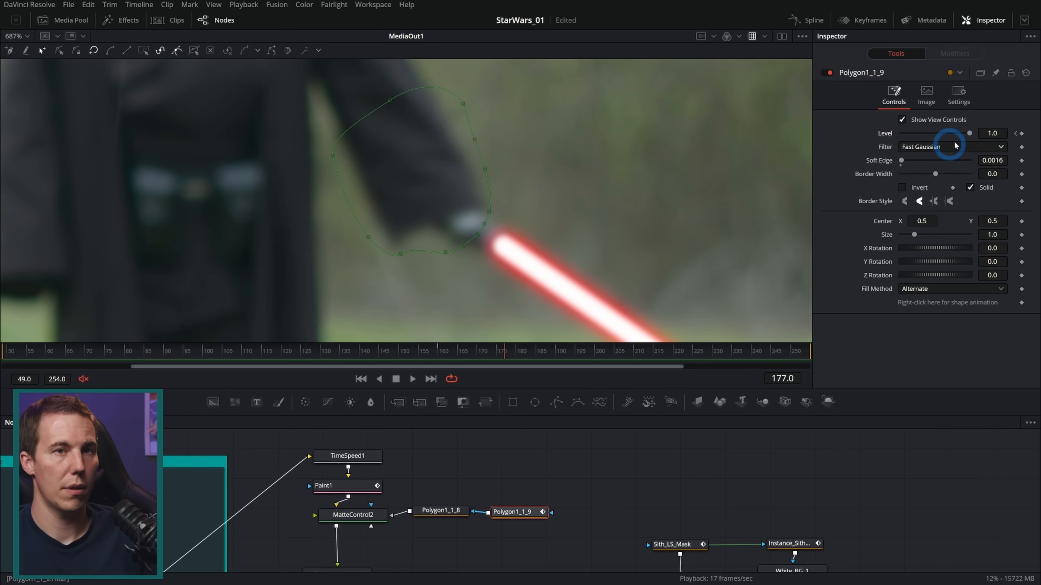
left_click_drag(970, 135, 818, 149)
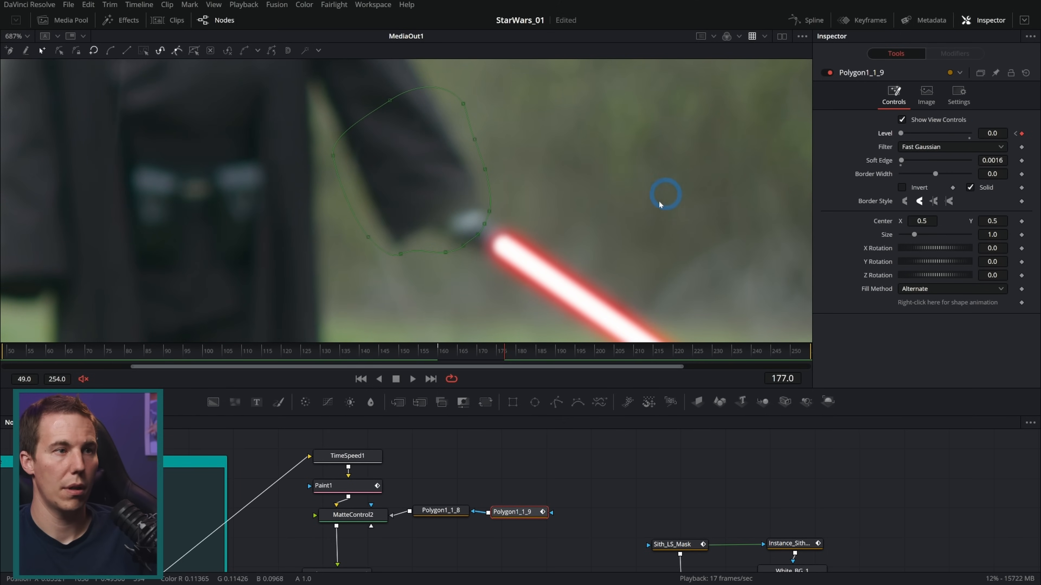
Play the composite from about frame 150 and check the hand with the mask's Level animation
left_click_drag(477, 357, 441, 356)
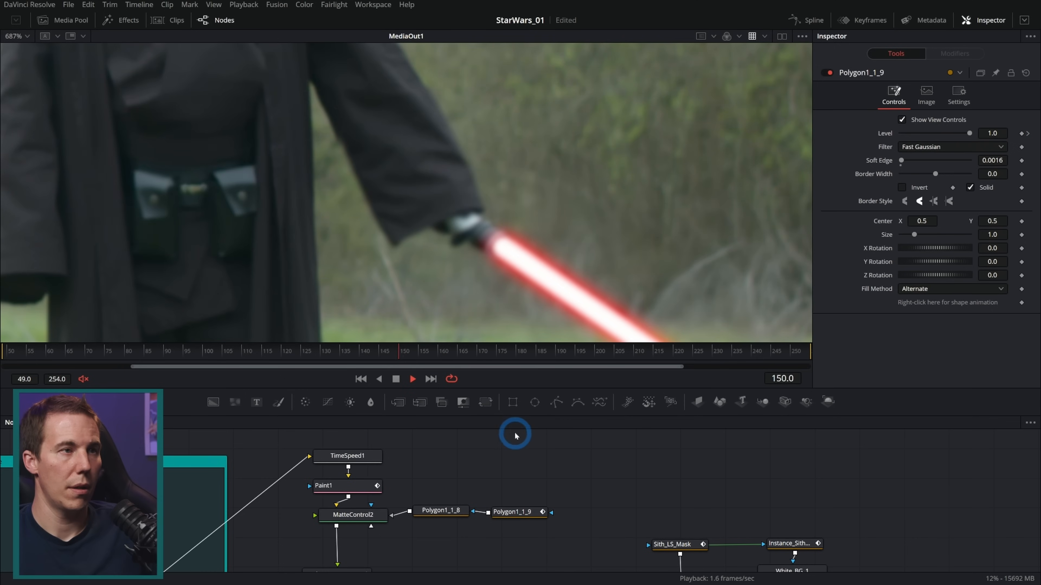
scroll(555, 269, "down", 2)
scroll(556, 269, "down", 2)
key("space")
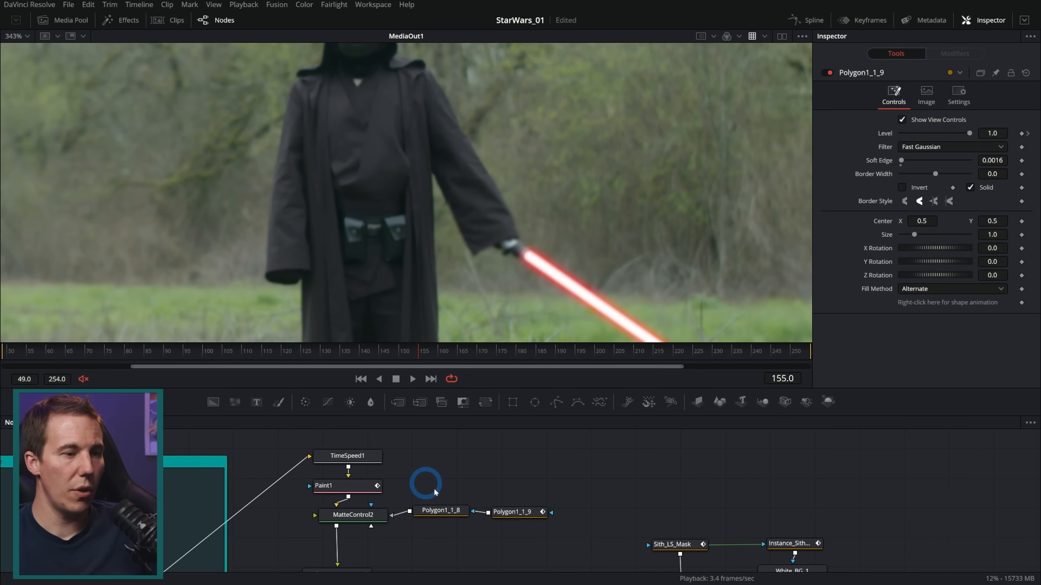
Try Polygon1_1_9's Level at 1.0 on frame 181 to compare the hand patch, and undo the change
left_click(535, 516)
left_click(508, 185)
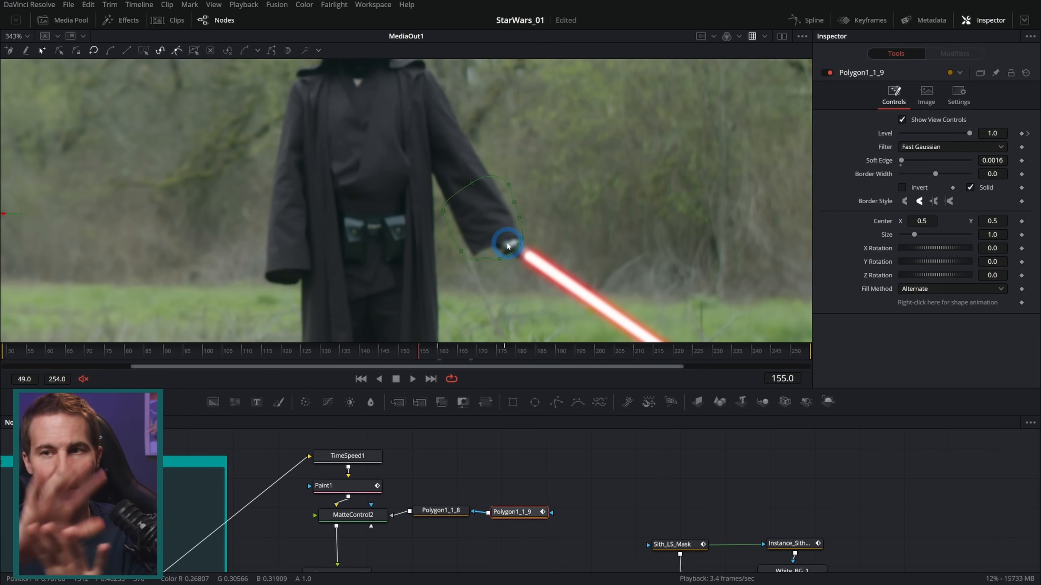
left_click_drag(488, 337, 524, 352)
left_click(503, 259)
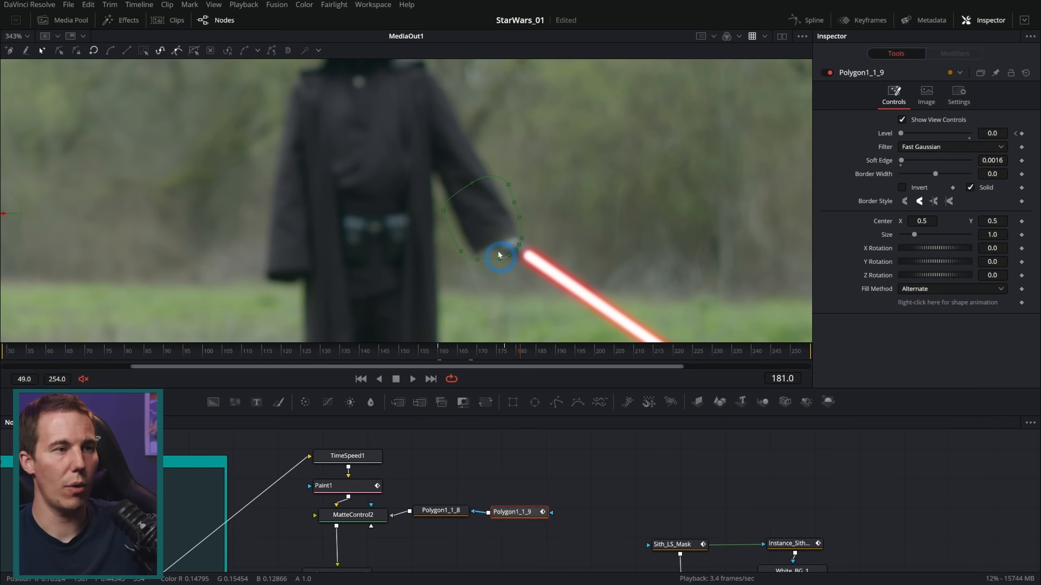
scroll(442, 200, "up", 5)
left_click_drag(901, 134, 970, 134)
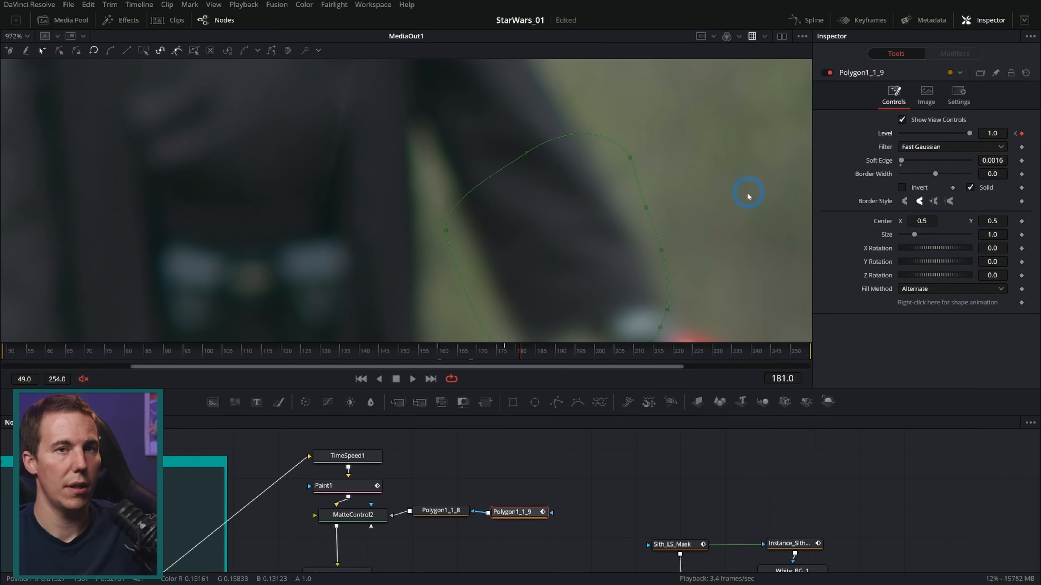
key("ctrl+z")
Play through the mask fade and inspect the hand and blade base closely at frame 189
key("space")
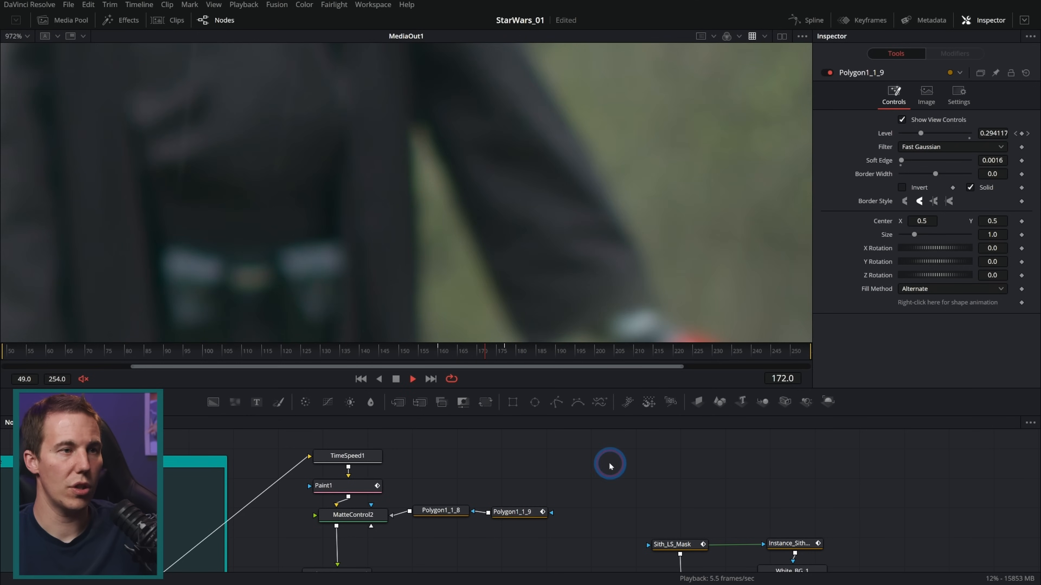
left_click(528, 358)
left_click_drag(527, 358, 496, 360)
left_click_drag(549, 356, 552, 355)
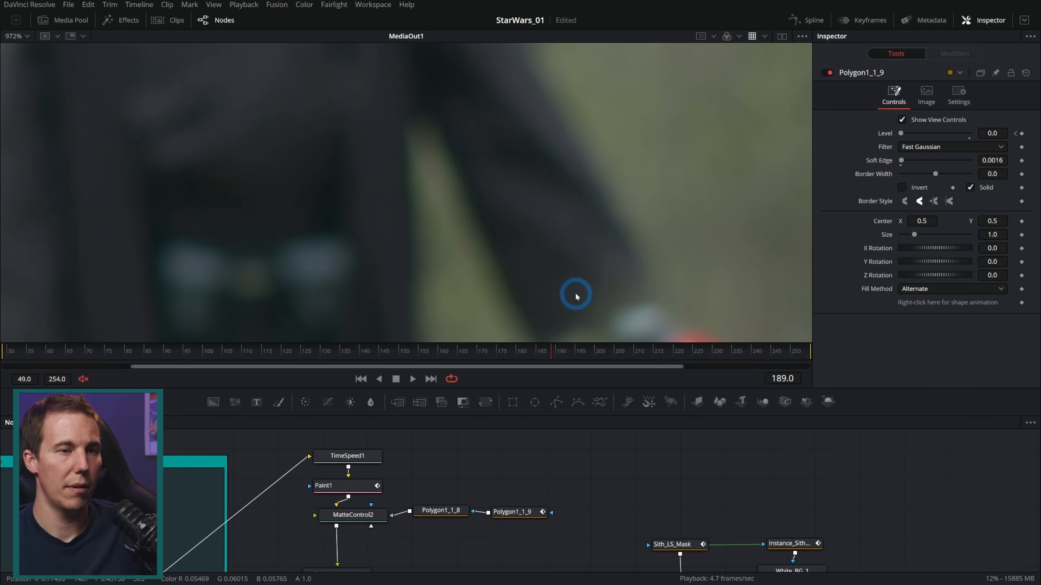
scroll(585, 268, "down", 3)
left_click_drag(635, 285, 527, 234)
scroll(523, 241, "up", 3)
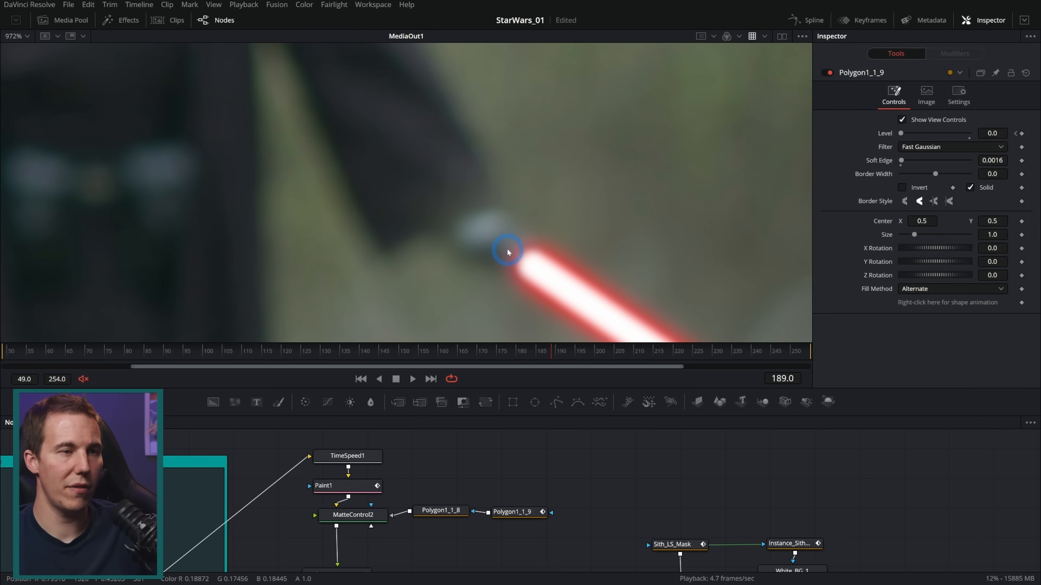
scroll(518, 255, "down", 5)
scroll(527, 233, "up", 1)
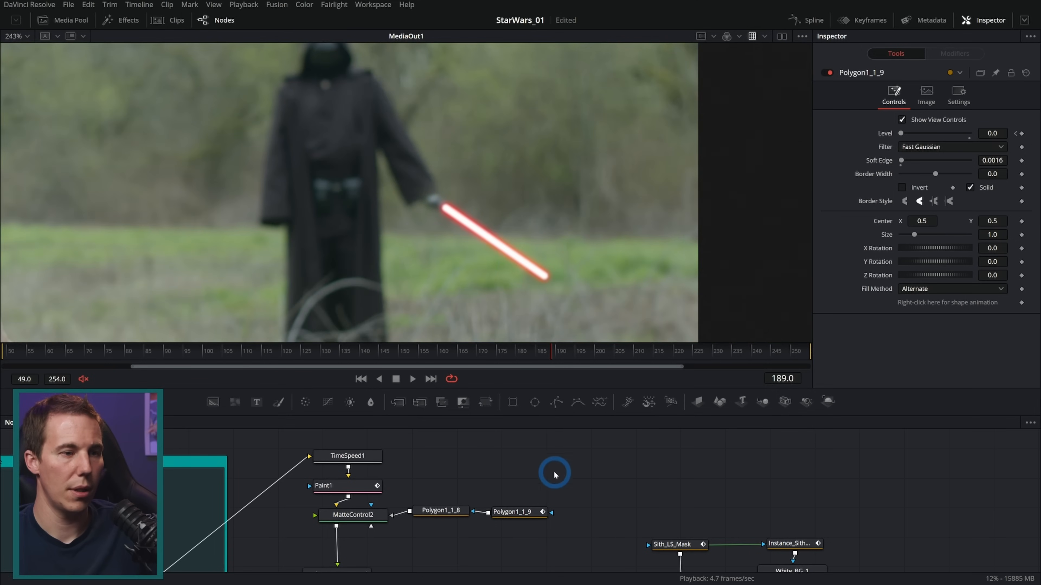
Paste an instance of Blur1_1 between Sith_LS_Track and Merge9 so the blade shares the hand patch's defocus
left_click_drag(588, 540, 481, 420)
left_click_drag(433, 513, 427, 394)
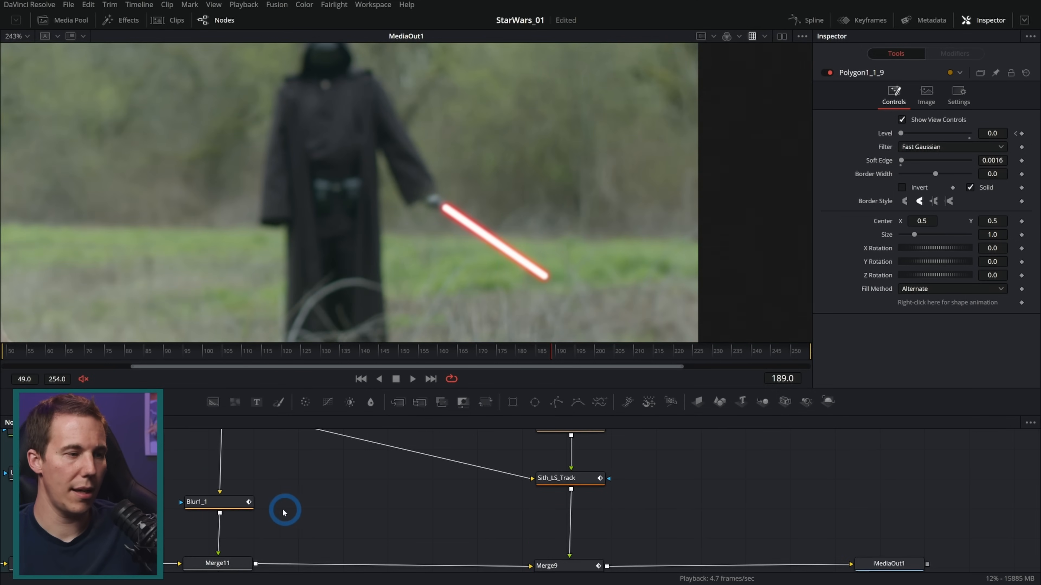
left_click(234, 505)
left_click(582, 481)
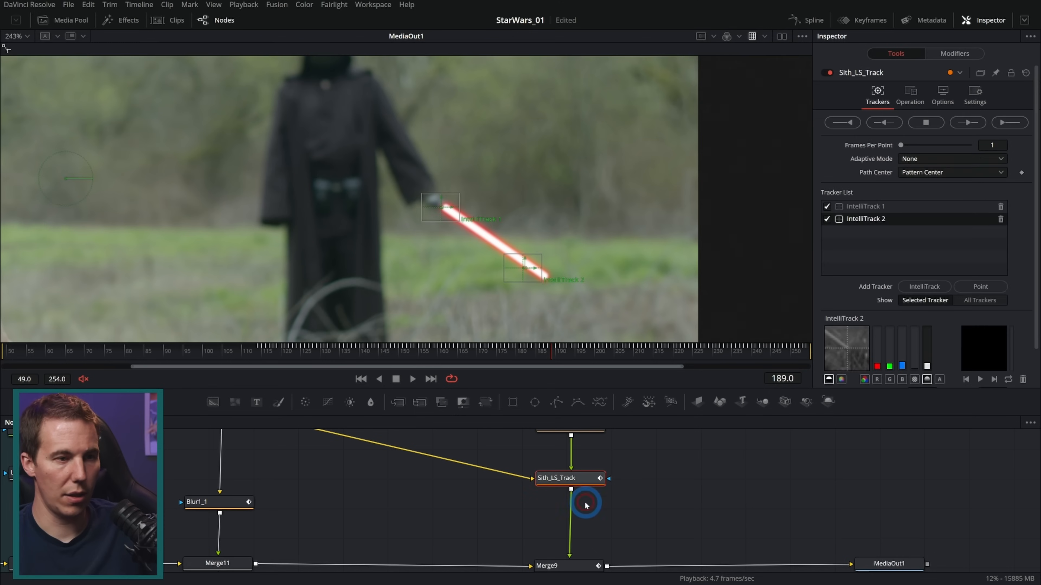
key("ctrl+shift+v")
left_click_drag(590, 508, 588, 516)
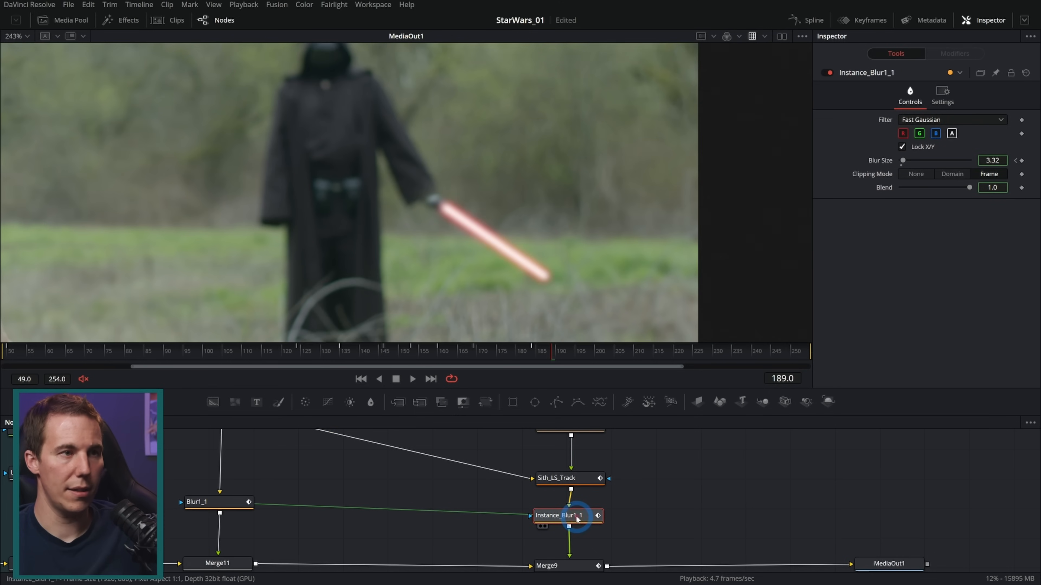
Play the whole composite and examine the blurred red blade against the background defocus, both full frame and close up
scroll(451, 237, "up", 2)
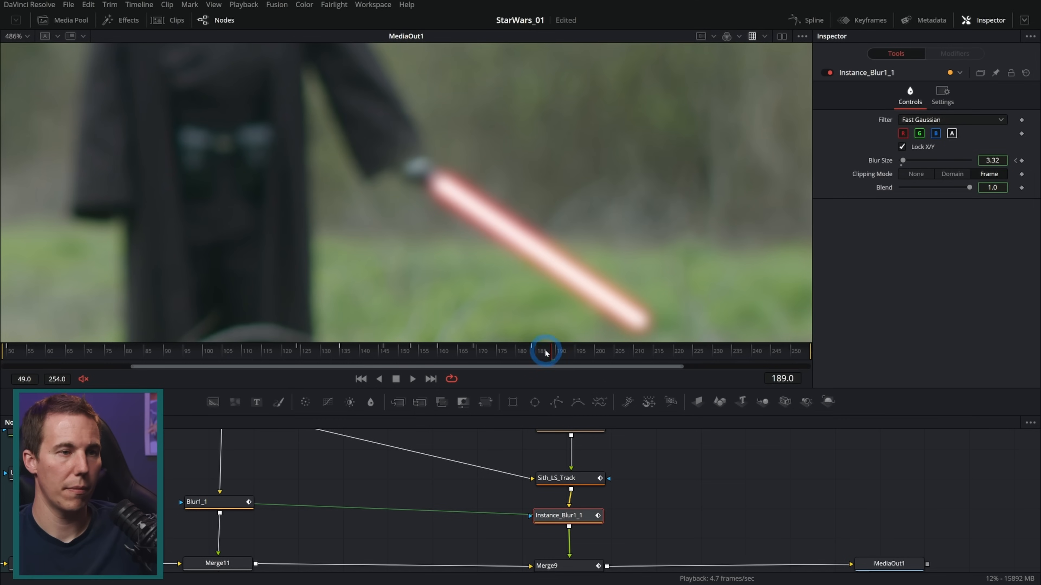
left_click_drag(515, 353, 252, 354)
scroll(471, 235, "down", 2)
key("space")
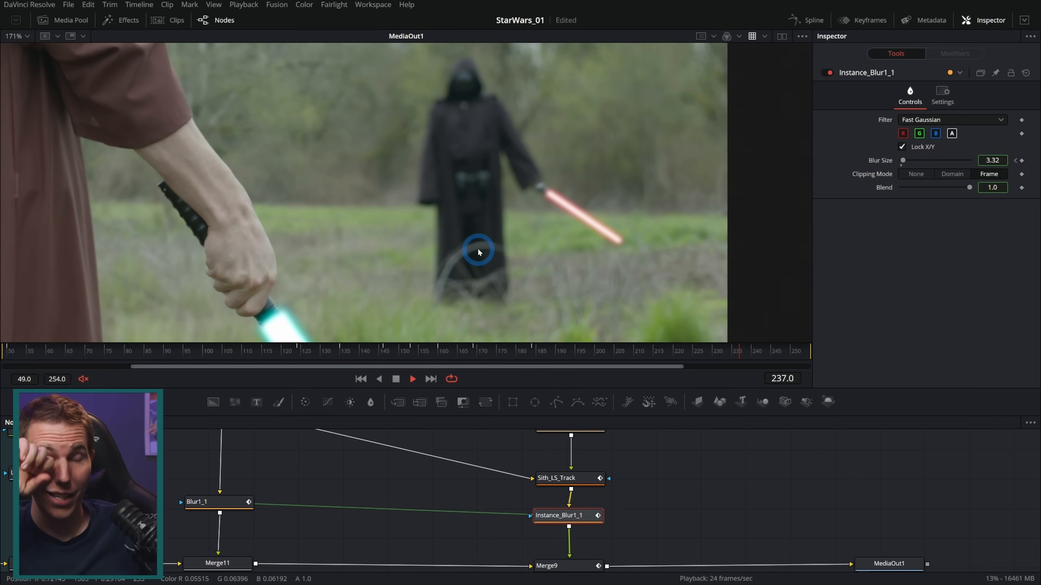
left_click(277, 349)
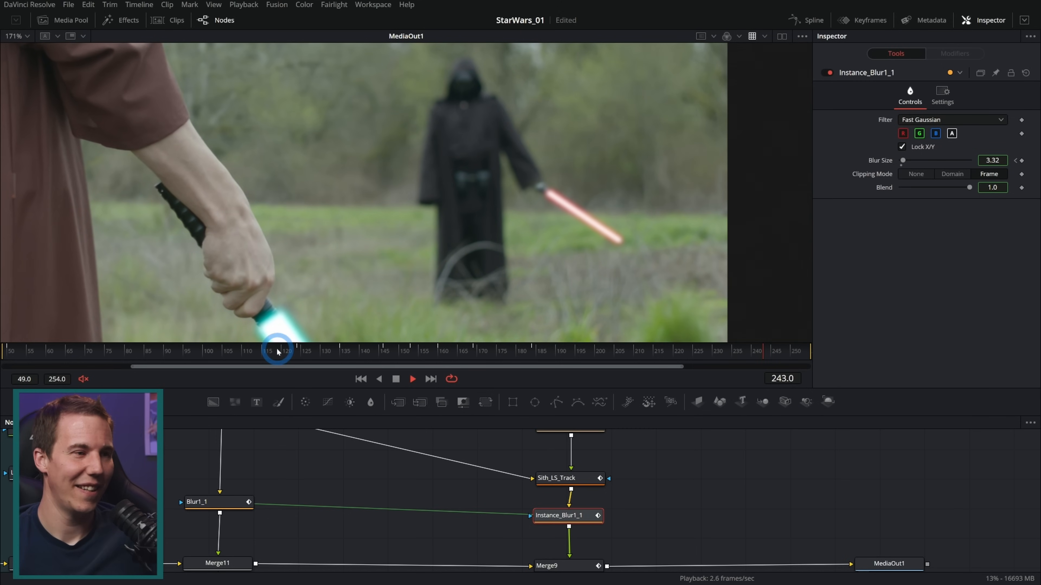
left_click(396, 378)
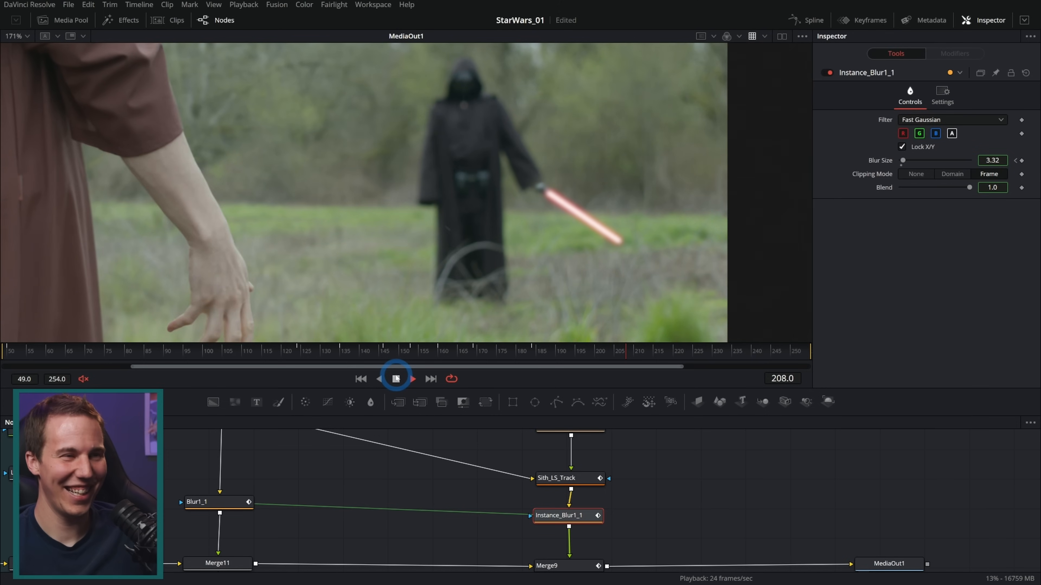
scroll(440, 262, "down", 2)
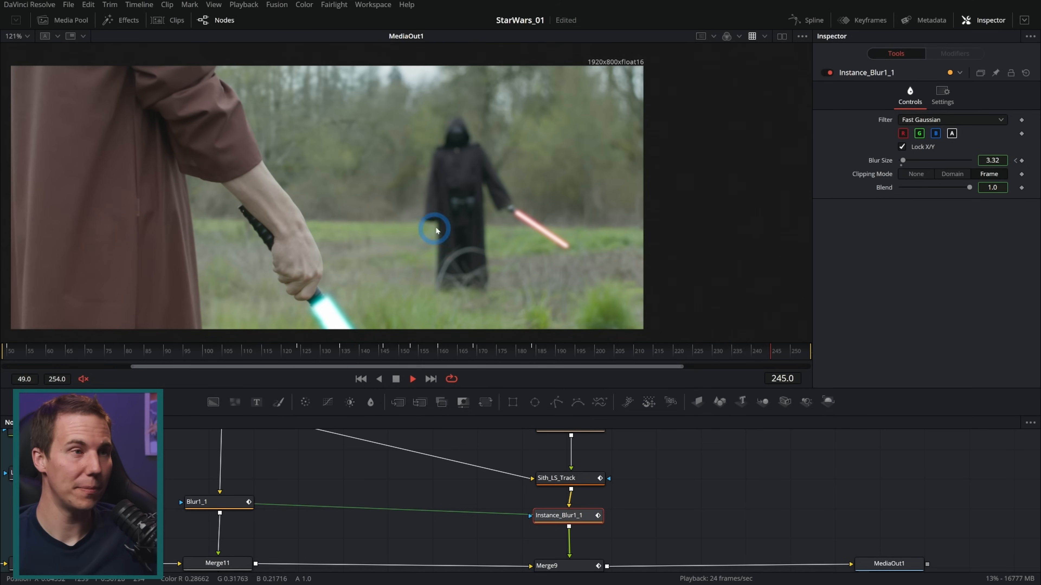
scroll(586, 160, "up", 10)
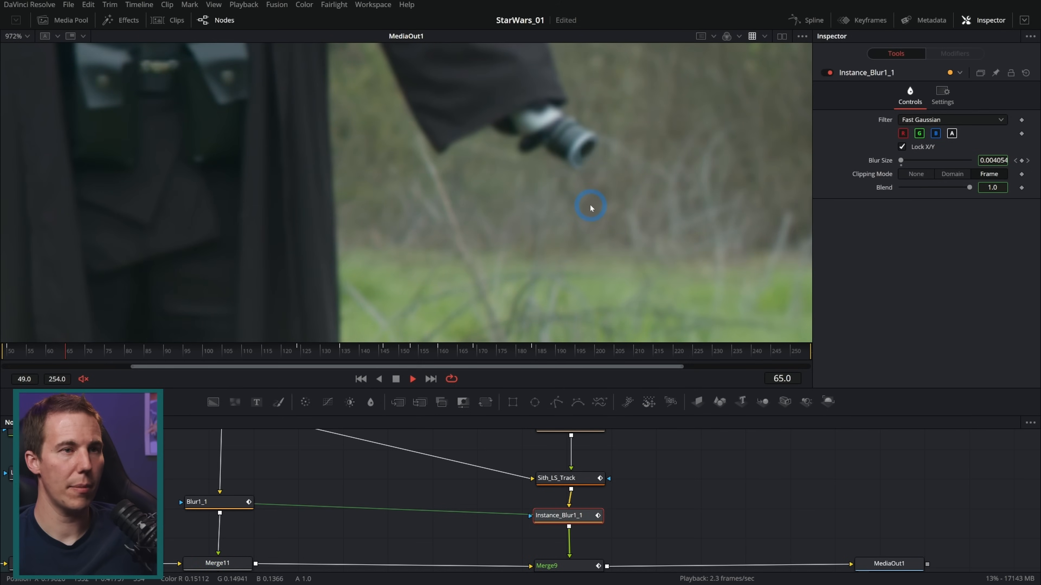
At frame 114, duplicate Background1 and LensFlare1, merge the copies after Merge9, and set that merge's Alpha Gain to 0.0
scroll(590, 207, "down", 7)
mouse_move(254, 351)
left_mouse_down()
mouse_move(267, 348)
mouse_move(253, 353)
left_mouse_up()
scroll(364, 507, "down", 2)
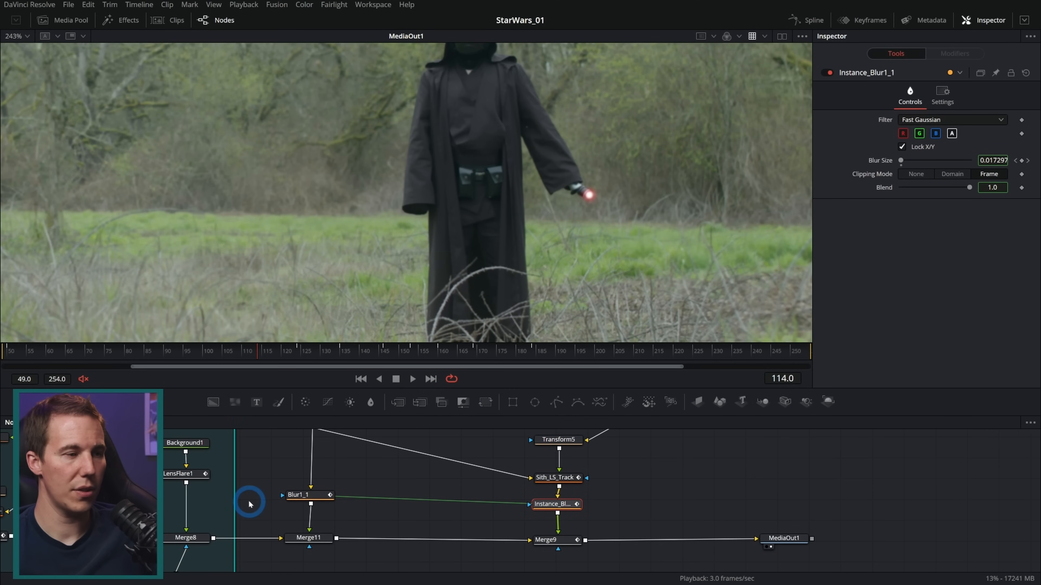
left_click_drag(223, 441, 180, 490)
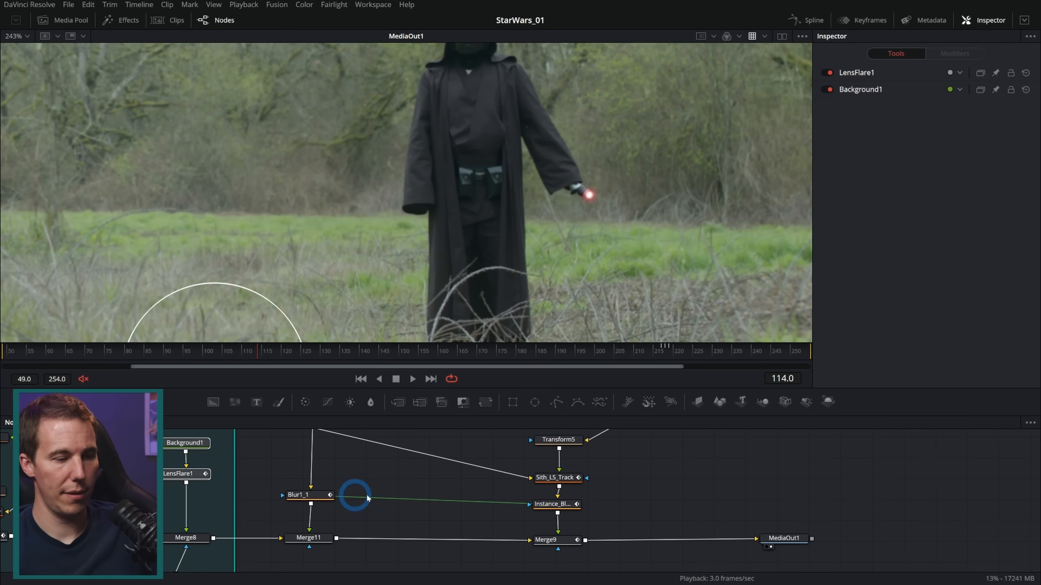
key("ctrl+v")
left_click_drag(685, 494, 586, 541)
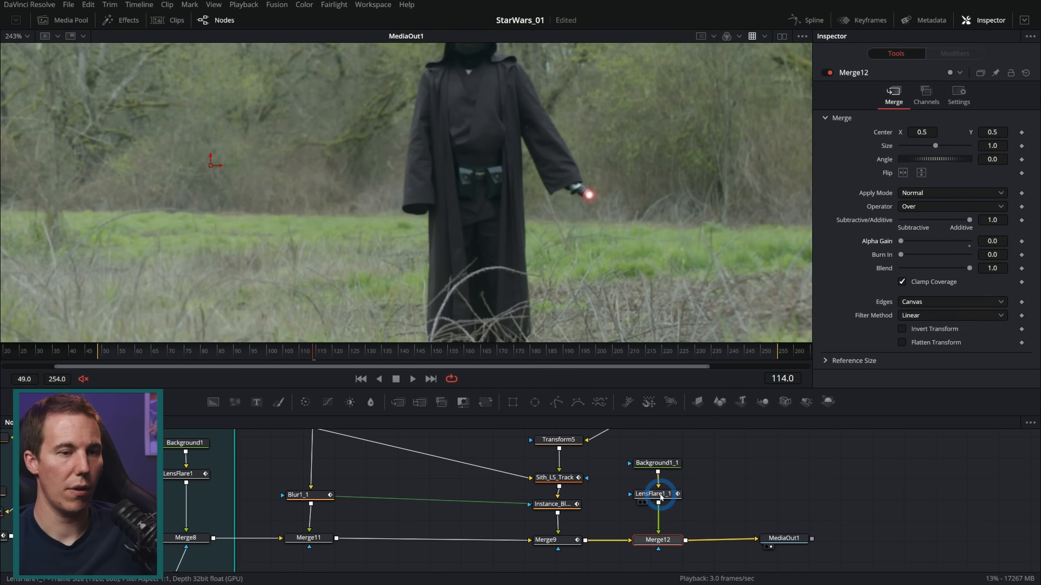
Move the LensFlare1_1 centre onto the base of the Sith's red blade at frame 114
left_click(656, 494)
scroll(321, 286, "down", 3)
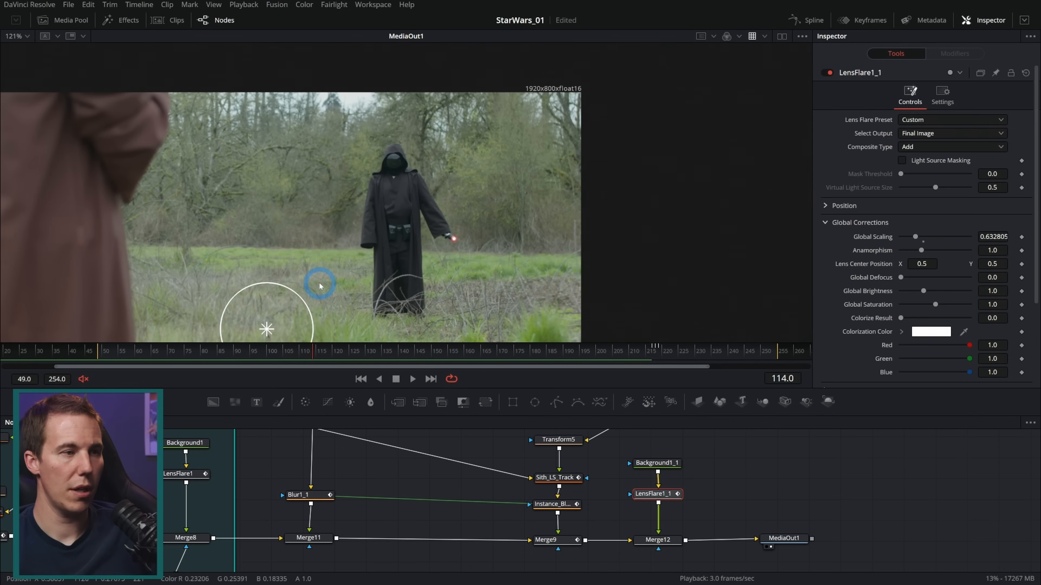
left_click_drag(267, 328, 454, 243)
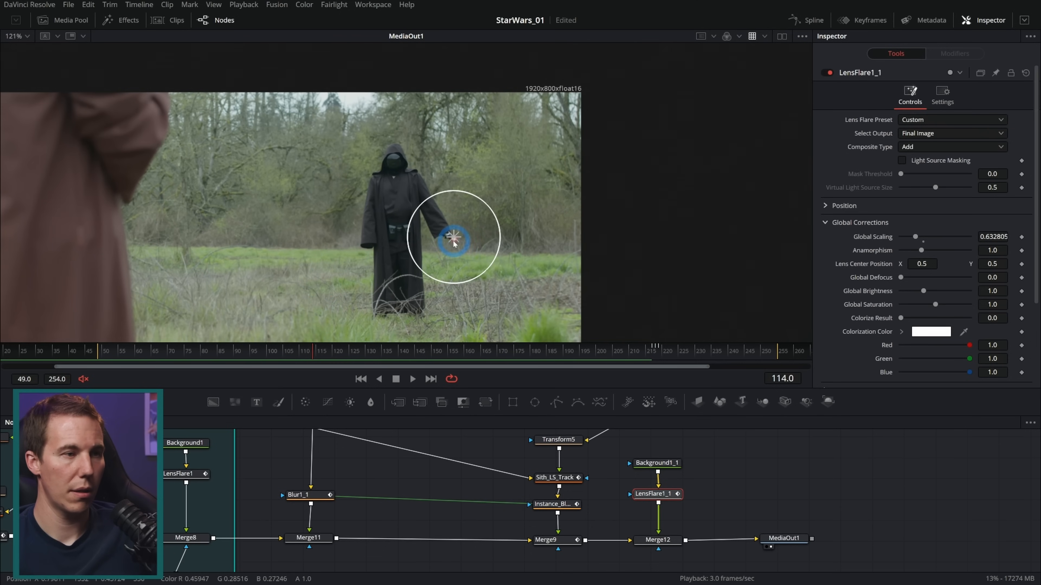
scroll(455, 239, "up", 4)
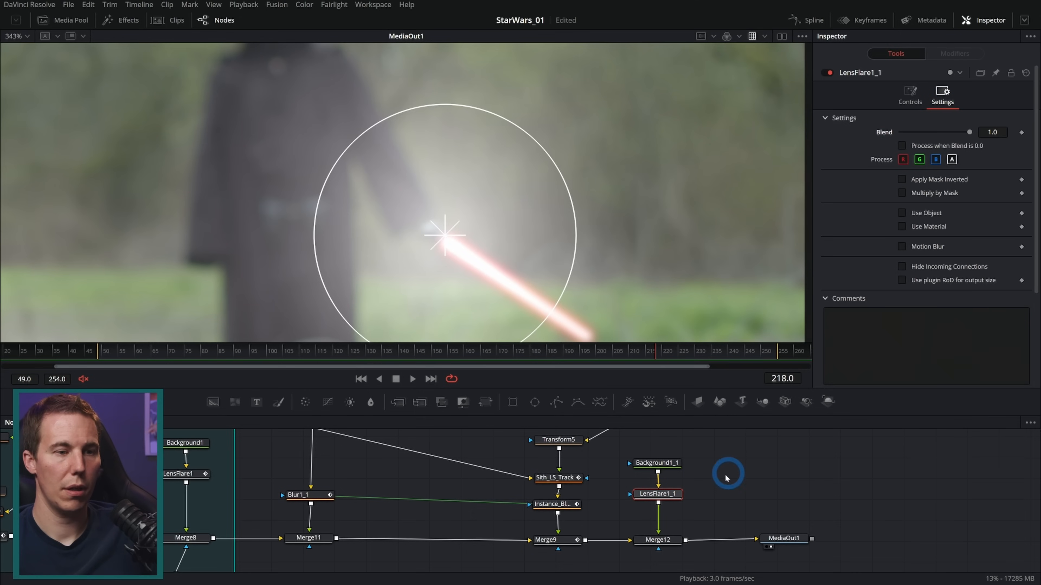
Shrink LensFlare1_1 to a small glow around the hilt and fine-tune its centre on the blade base at frame 114
left_click(666, 541)
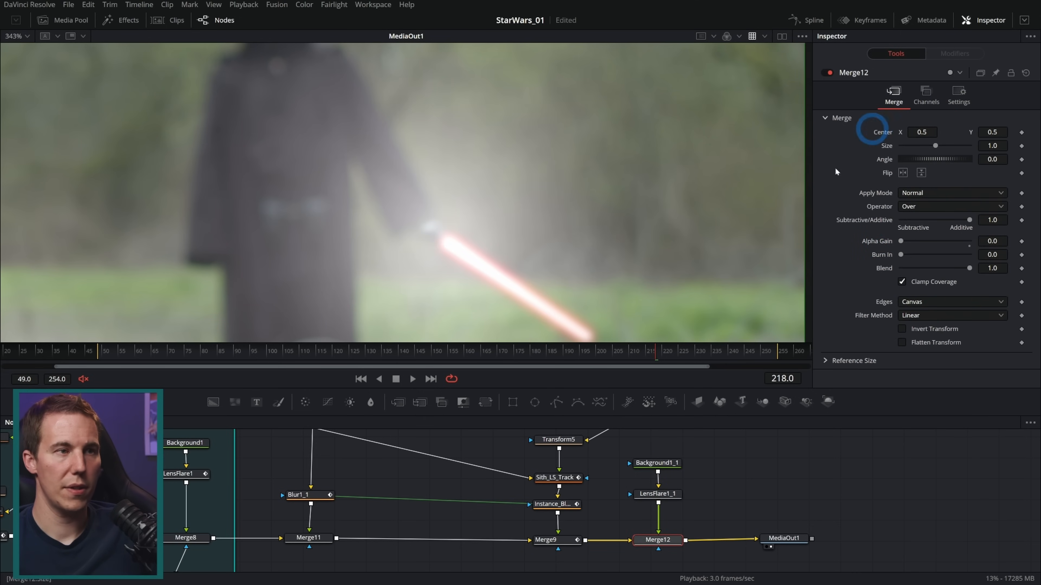
left_click(665, 501)
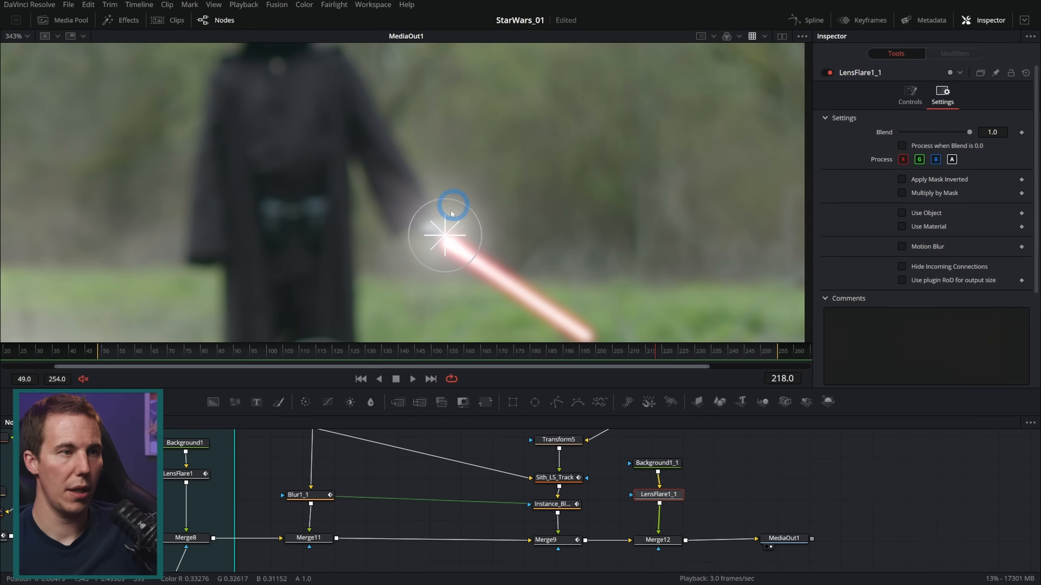
left_click_drag(443, 234, 454, 255)
left_click(196, 353)
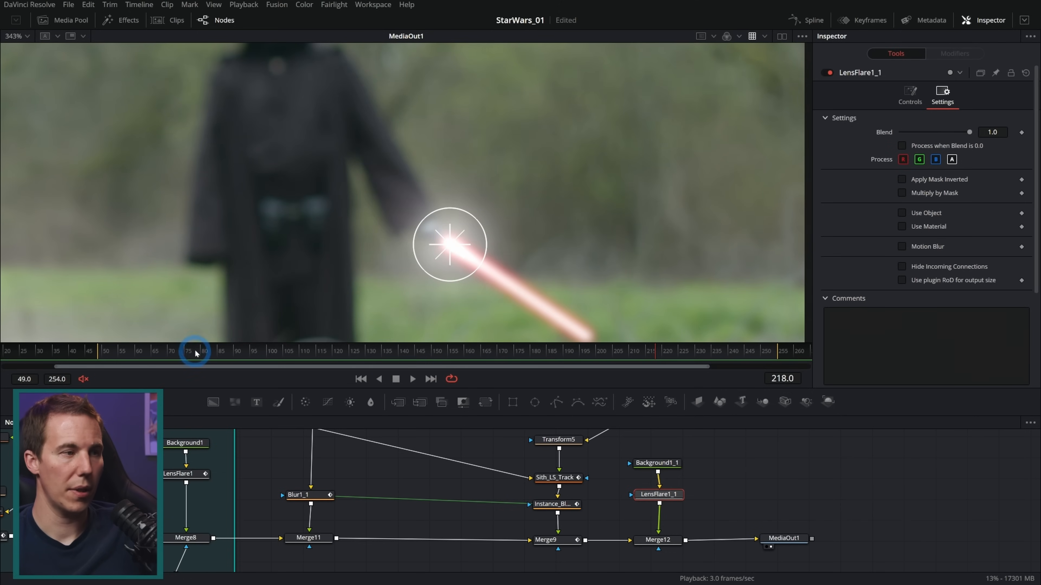
left_click_drag(217, 352, 273, 352)
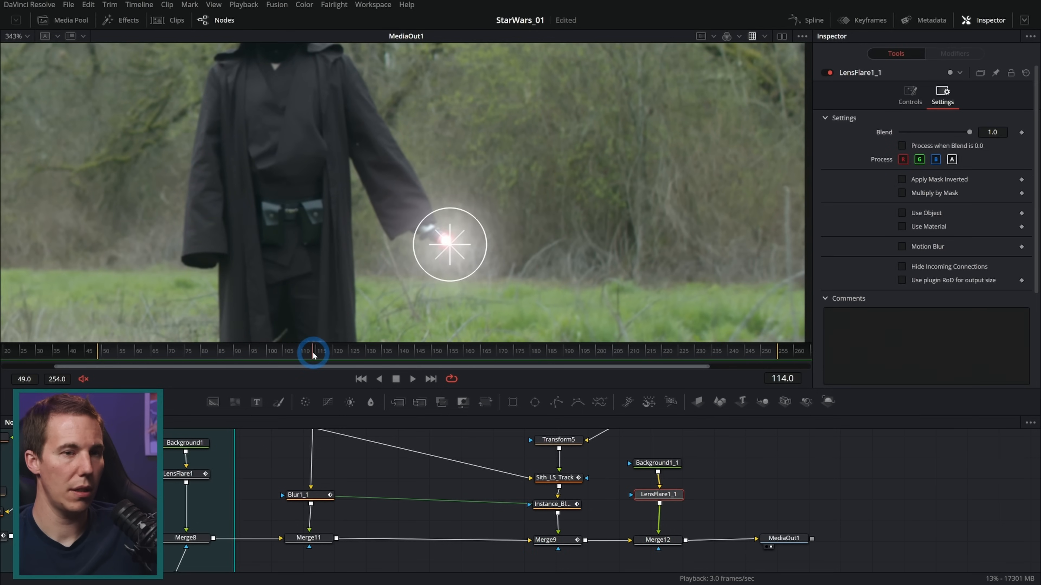
left_click(448, 248)
left_click_drag(450, 245, 445, 241)
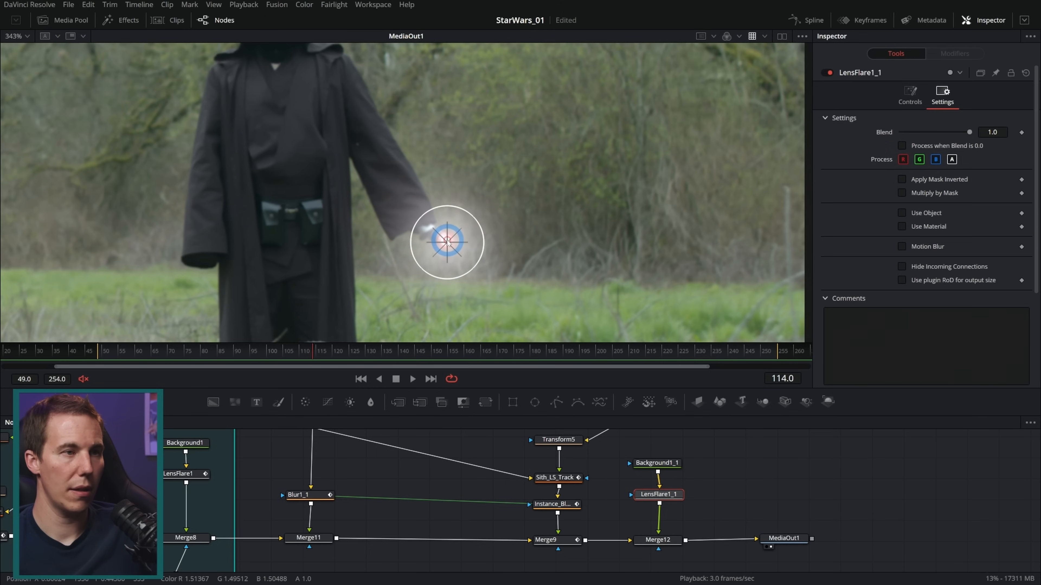
Keyframe Merge12's Blend at 1.0 on frame 114 and 0.0 on frames 113 and 115 so the flare flashes once
left_click(866, 212)
left_click(657, 540)
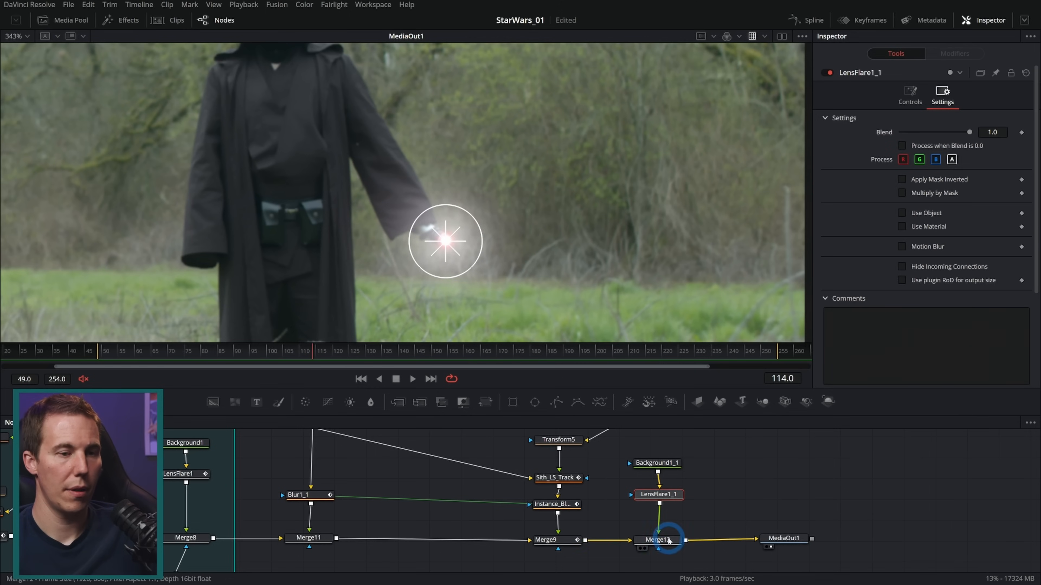
left_click(1020, 268)
key("Right")
left_click(960, 228)
left_click(968, 268)
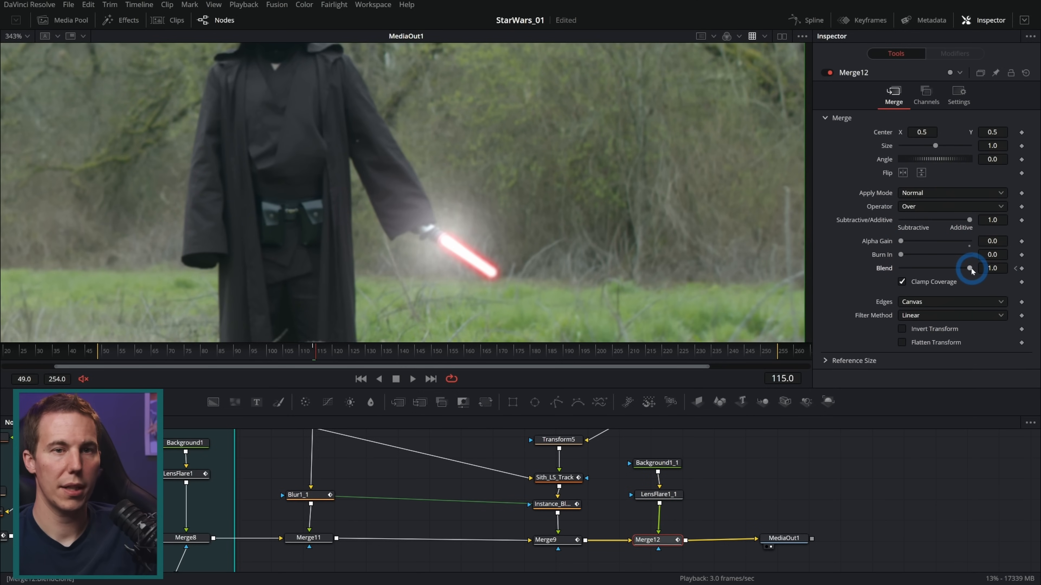
key("Left")
key("Left")
left_click(876, 277)
left_click_drag(972, 270, 866, 269)
key("Right")
key("Right")
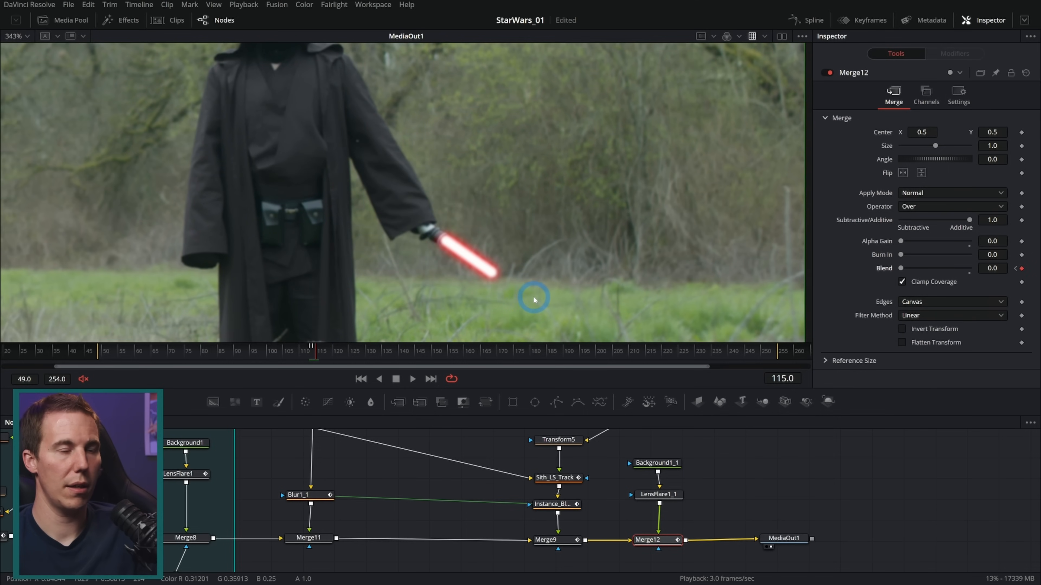
Play the lightsaber ignition from frame 111 at full frame and examine the blade up close
scroll(546, 236, "down", 5)
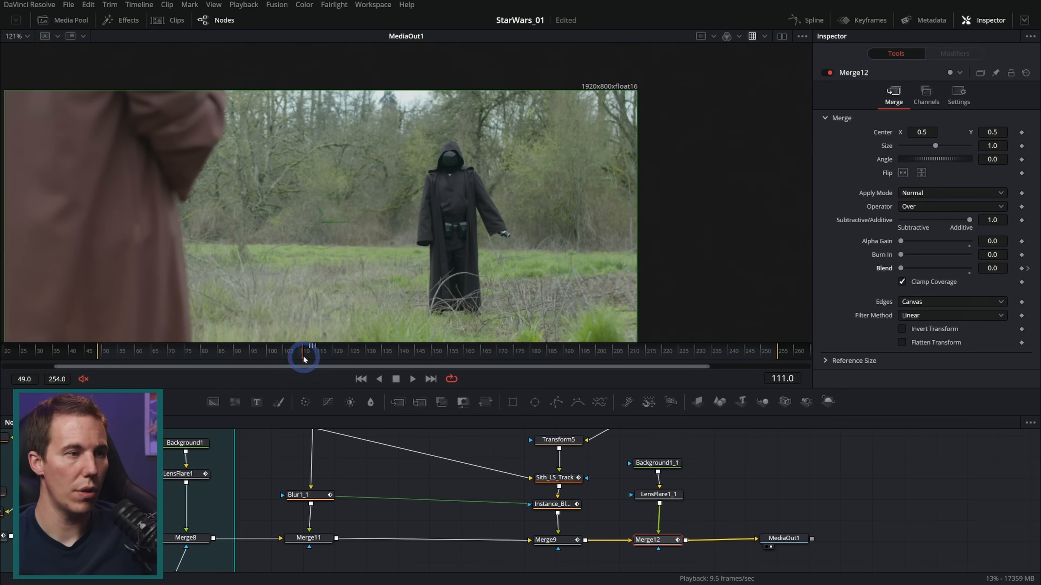
key("space")
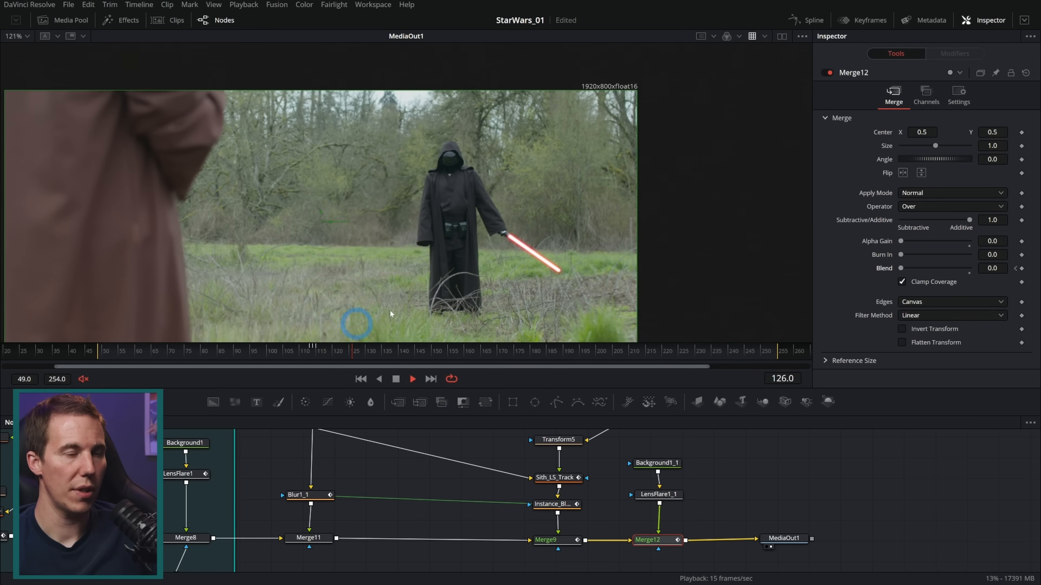
scroll(546, 256, "up", 5)
Copy Displace1 and FastNoise1 from the Jedi blade group and paste them beside the Sith lightsaber nodes
left_click_drag(119, 471, 259, 518)
left_click_drag(181, 508, 119, 480)
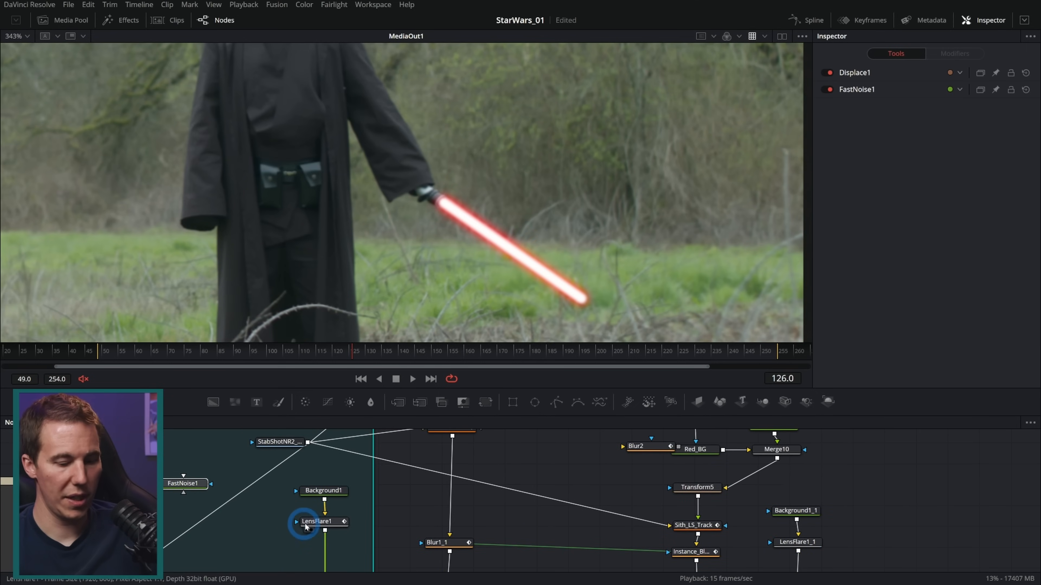
left_click_drag(498, 516, 197, 496)
key("ctrl+v")
left_click(597, 498)
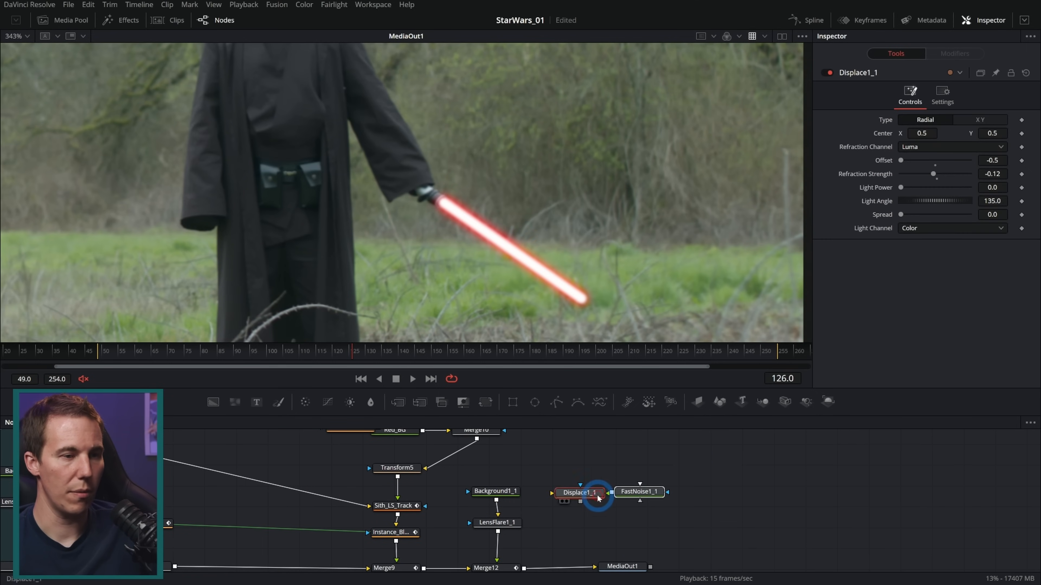
Make room in the Sith blade branch and insert Displace1_1, fed by FastNoise1_1, between Merge10 and Transform5
scroll(464, 465, "down", 3)
left_click_drag(543, 453, 452, 514)
left_click(459, 522)
left_click(555, 514)
left_click_drag(558, 492, 377, 432)
mouse_move(501, 500)
left_mouse_down()
mouse_move(509, 444)
mouse_move(493, 486)
left_mouse_up()
left_click_drag(556, 513, 398, 463)
left_click_drag(498, 509, 445, 440)
left_click_drag(581, 515, 556, 479)
left_click(557, 534, "ctrl")
left_click_drag(599, 537, 420, 462)
Scrub and play the red blade close up around frames 149 to 163 to check the Displace1_1 distortion
scroll(472, 244, "up", 3)
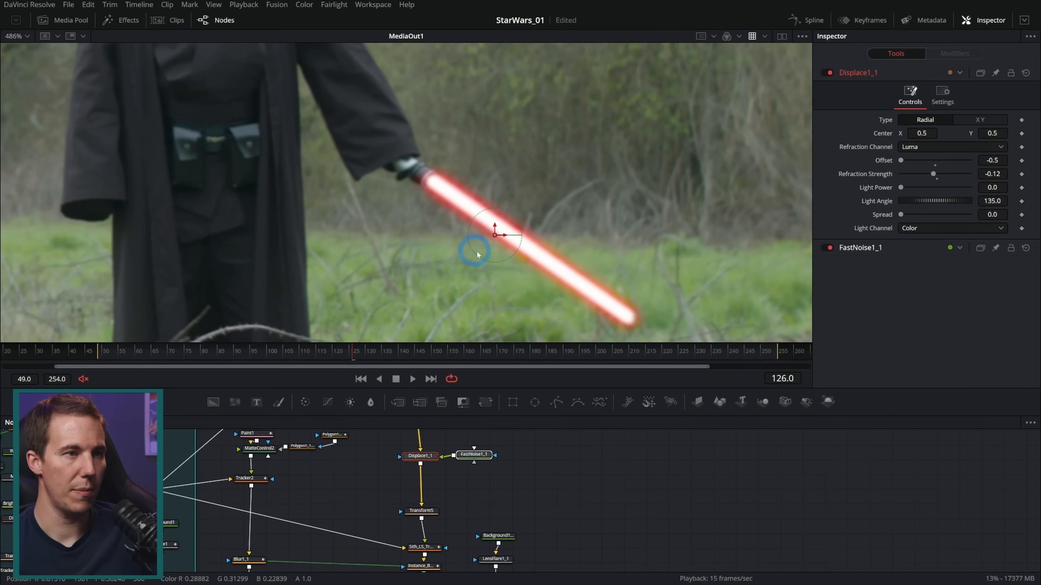
left_click_drag(380, 356, 428, 352)
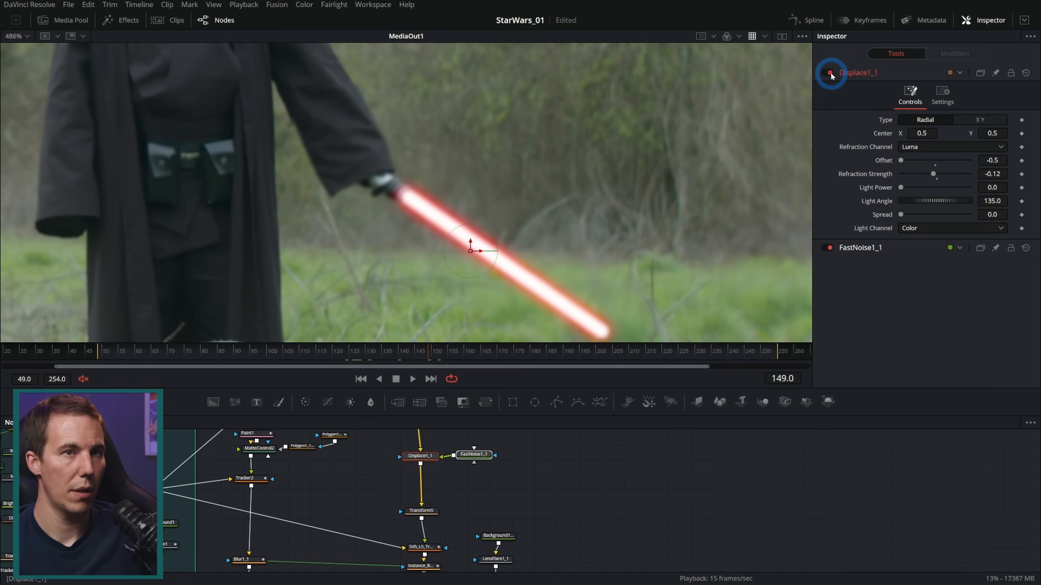
left_click(824, 73)
left_click(412, 379)
left_click(395, 379)
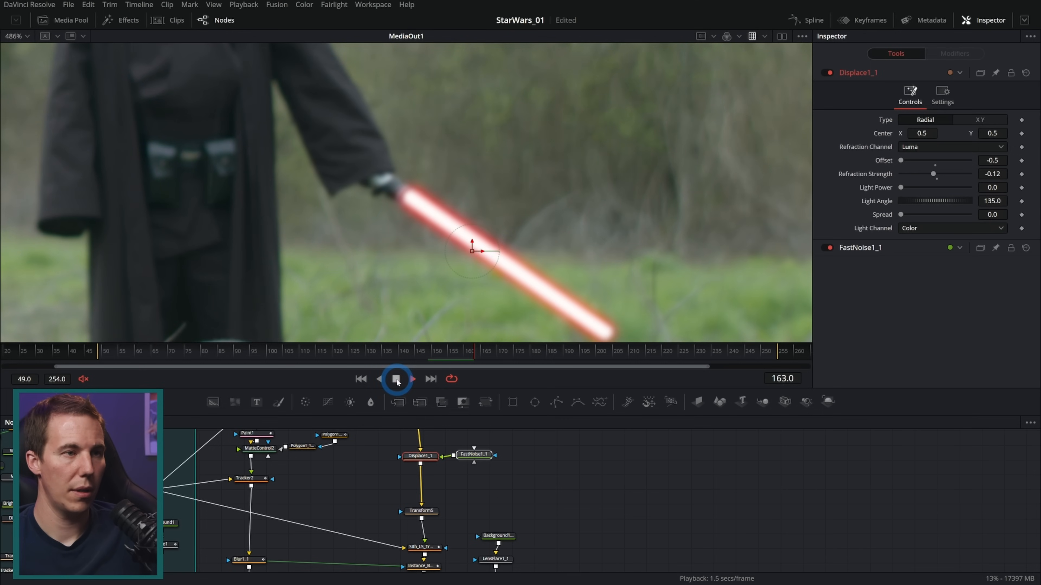
left_click_drag(449, 355, 454, 355)
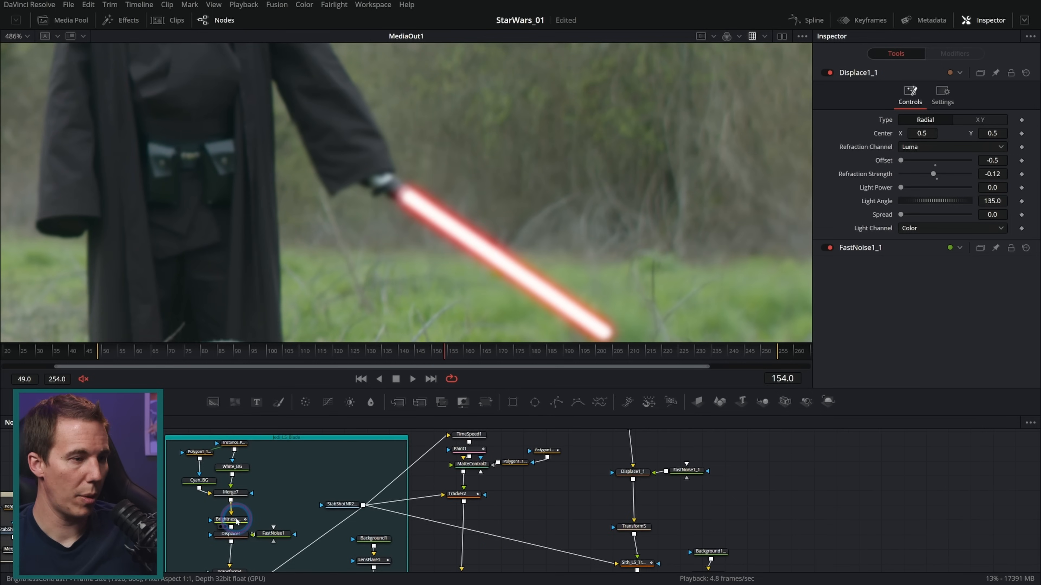
Copy BrightnessContrast1 from the Jedi blade group and insert the copy between Merge10 and Displace1_1
left_click(232, 520)
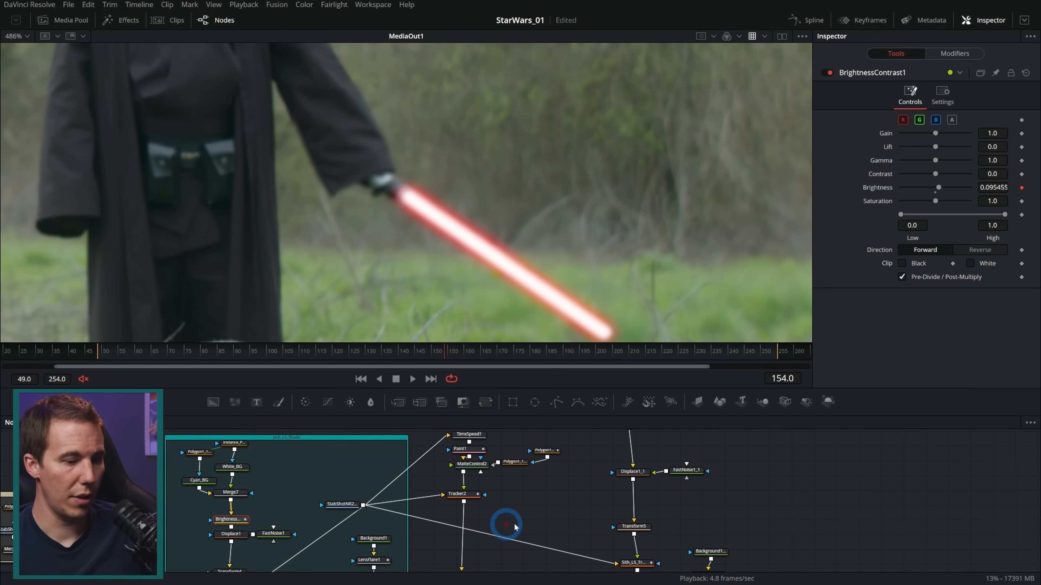
left_click_drag(695, 513, 615, 551)
key("ctrl+v")
left_click_drag(579, 483, 552, 488)
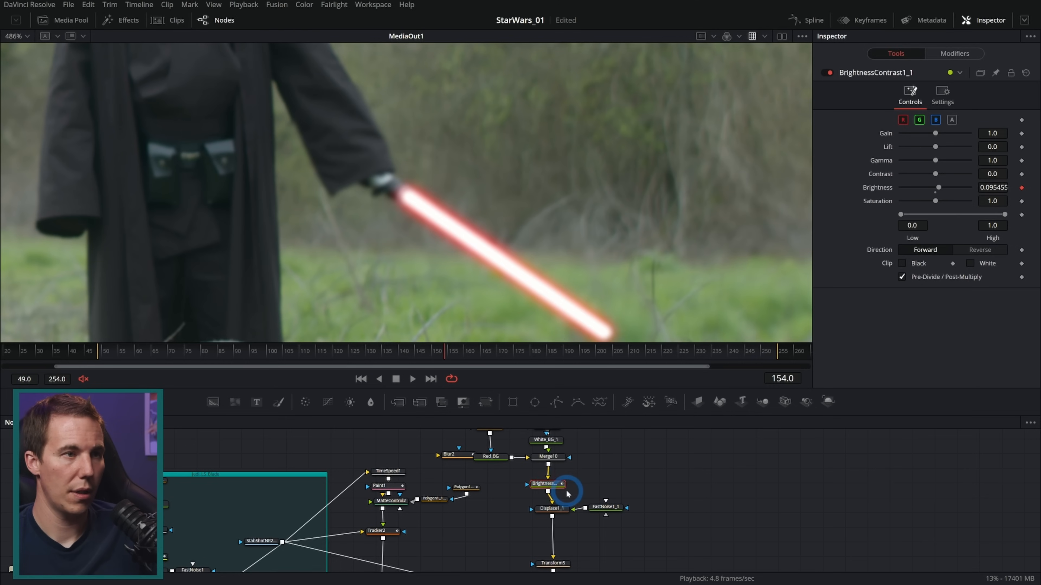
Scrub the red blade's flicker, check the Shake modifier on BrightnessContrast1_1, and view the shot in a larger viewer
mouse_move(468, 355)
left_mouse_down()
mouse_move(515, 357)
mouse_move(474, 355)
left_mouse_up()
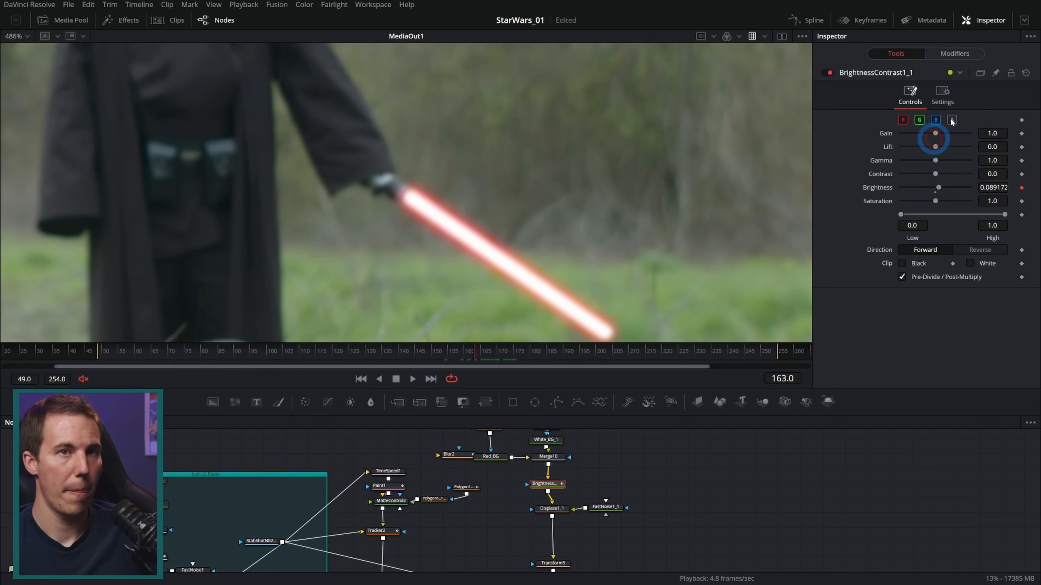
left_click(953, 53)
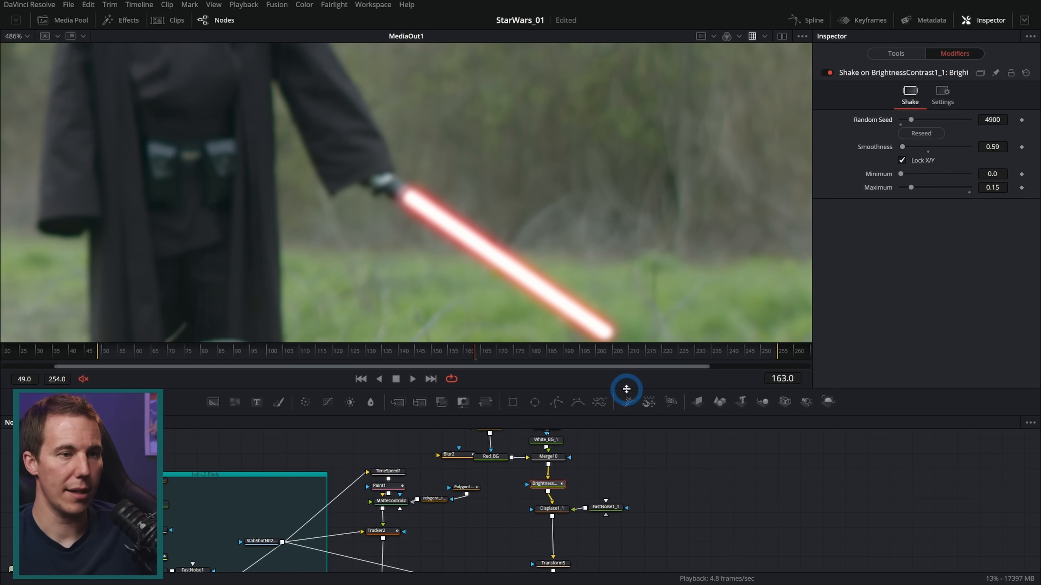
left_click_drag(626, 389, 608, 439)
scroll(564, 269, "down", 5)
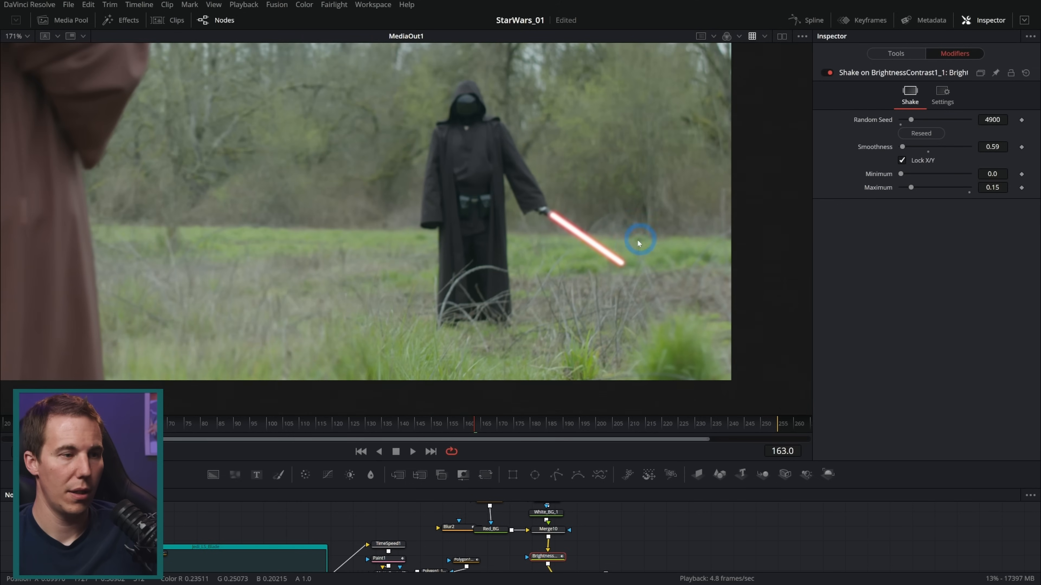
Enlarge the node graph, move the red lightsaber nodes away from the hand patch, and delete the unused Blur2 node
left_click_drag(621, 462, 615, 305)
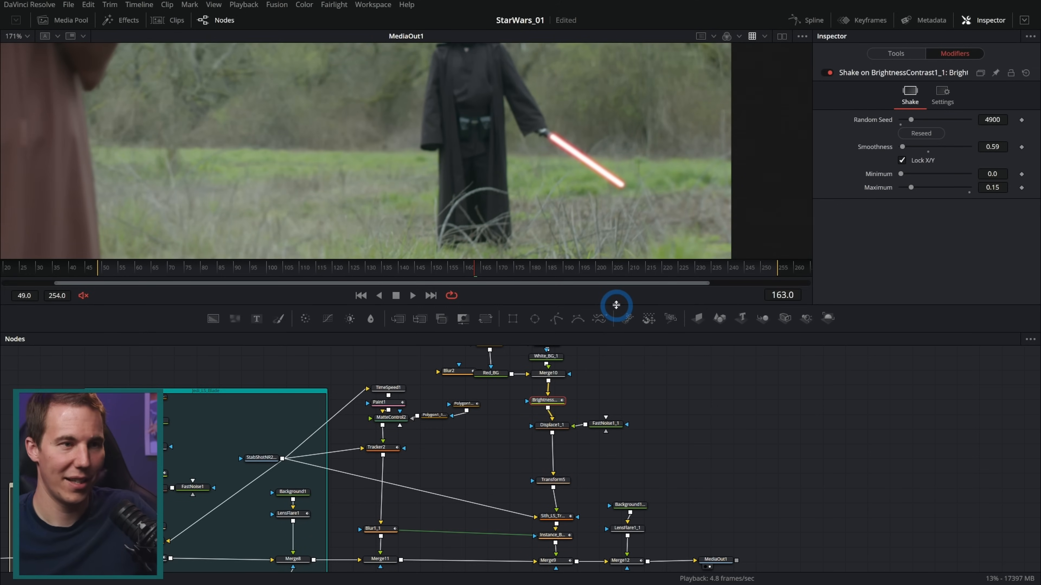
left_click_drag(616, 305, 611, 196)
left_click_drag(621, 521, 294, 271)
left_click_drag(417, 507, 548, 509)
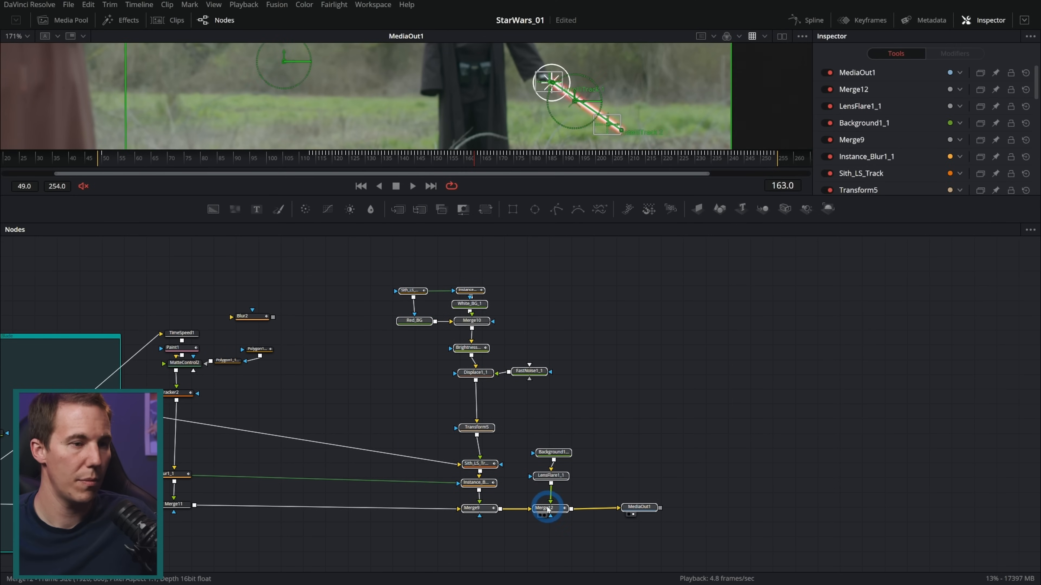
left_click(316, 301)
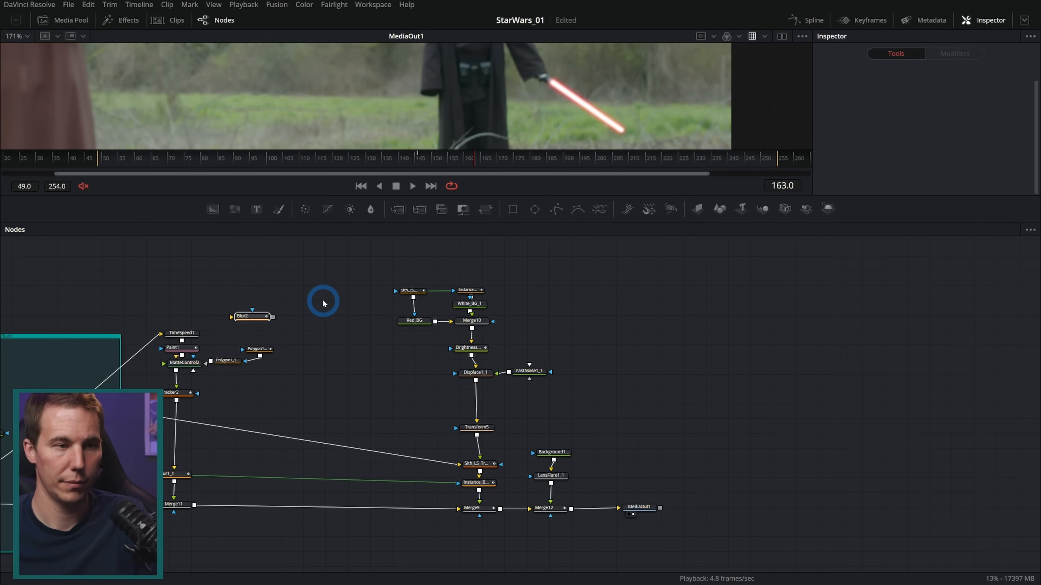
key("Delete")
Enclose all the red lightsaber nodes through Merge12 in an Underlay
left_click_drag(379, 258, 572, 545)
key("shift+space")
type("underlay")
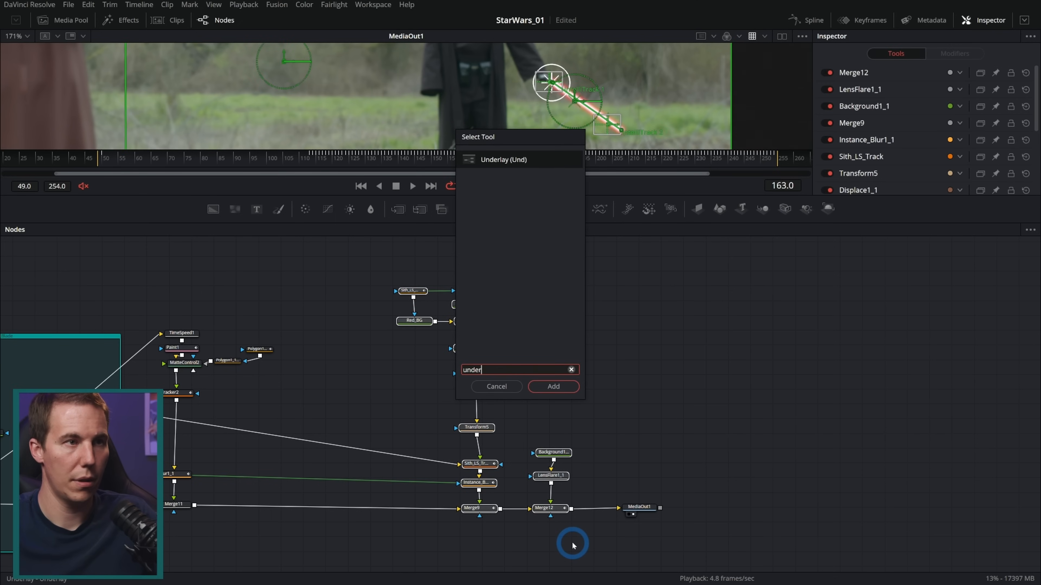
key("Return")
left_click(678, 308)
Rename the underlay around the red lightsaber nodes as Red_LS
left_click(553, 283, "alt")
key("F2")
type("Red_LS_")
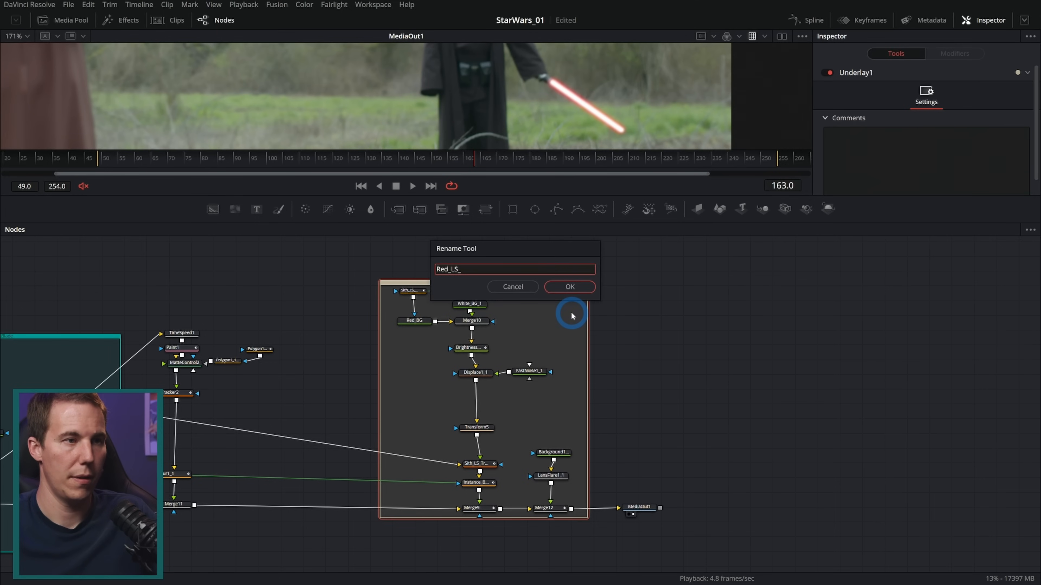
key("BackSpace")
key("Return")
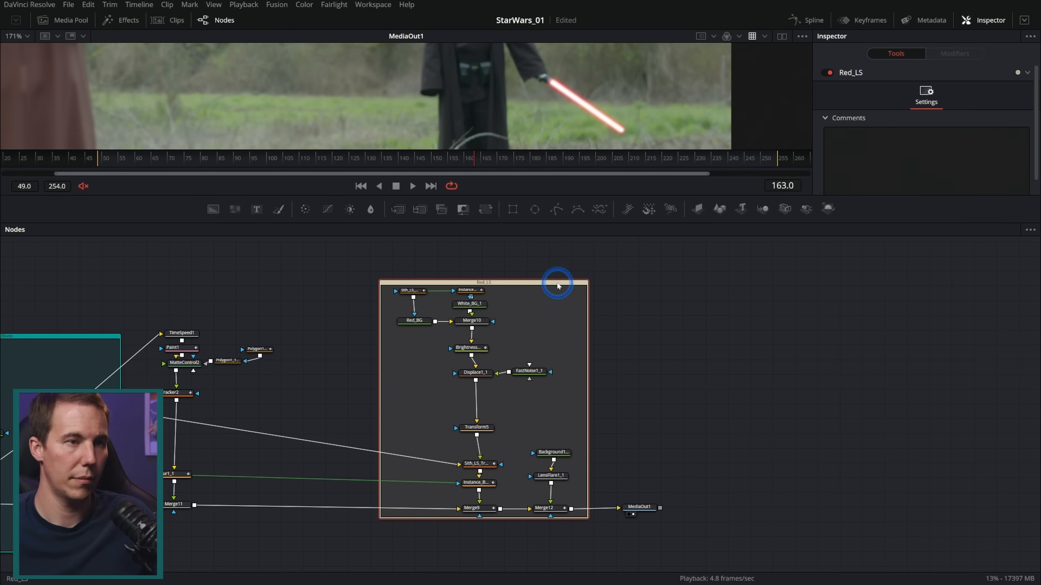
Colour the Red_LS underlay orange and extend its upper edge to give the nodes more room
right_click(557, 285)
mouse_move(629, 429)
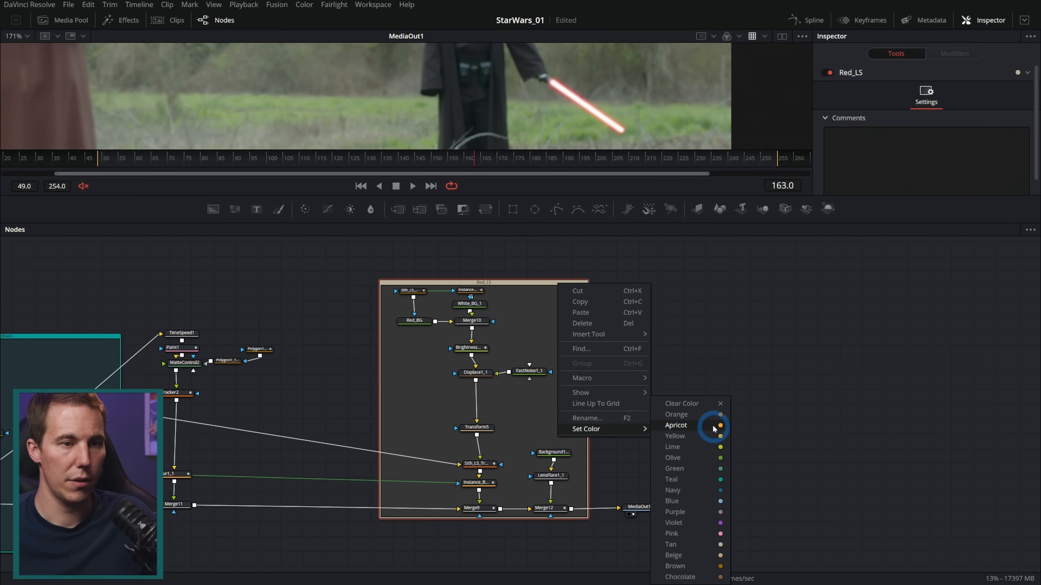
left_click(716, 426)
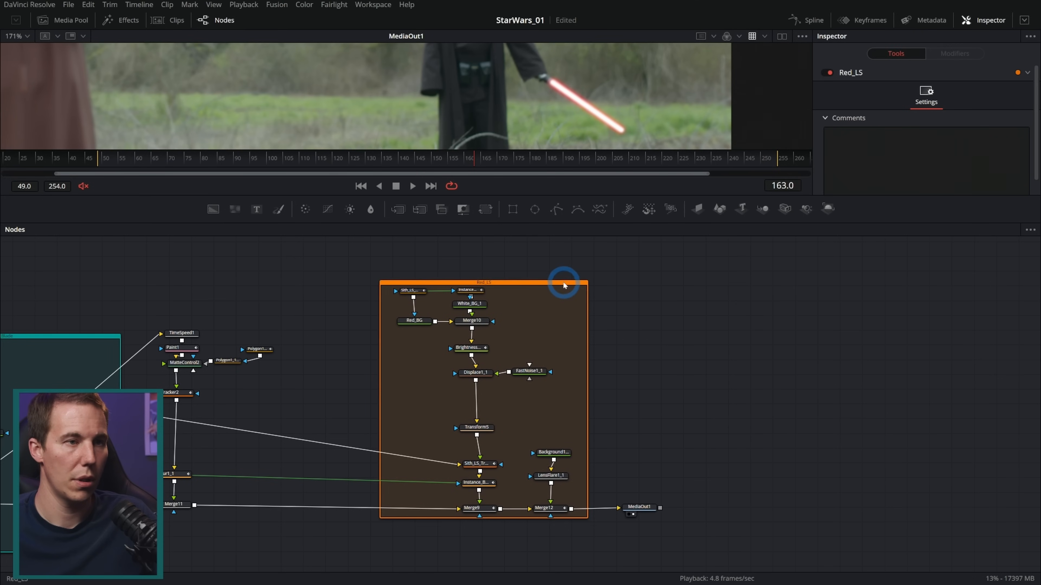
left_click_drag(564, 283, 565, 272)
Space the hand patch nodes between the Jedi and Red_LS groups and enclose TimeSpeed1 through Merge11 in an Underlay
left_click_drag(639, 301, 659, 298)
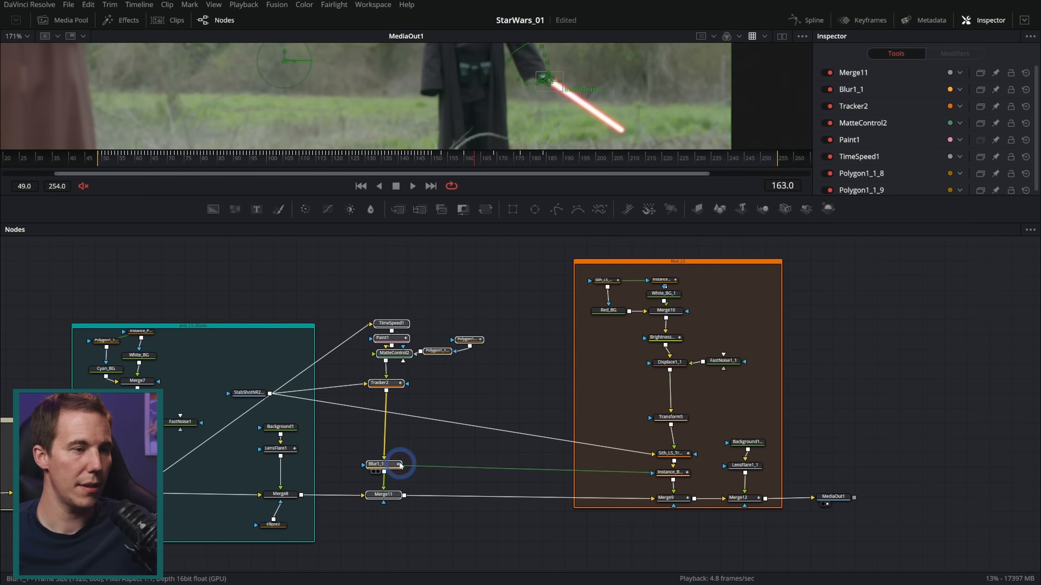
left_click_drag(395, 464, 441, 465)
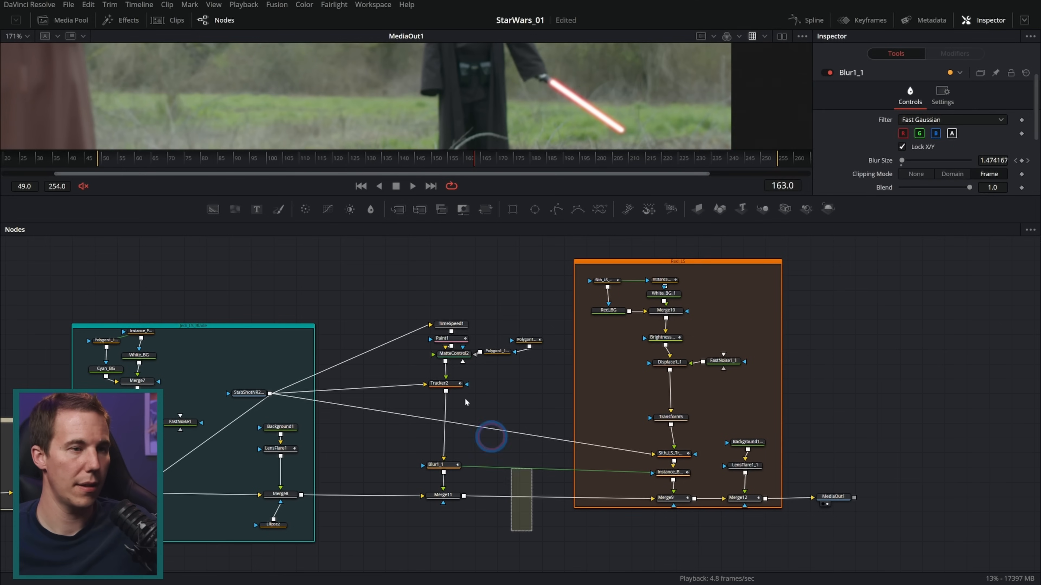
left_click(458, 353)
key("shift+space")
type("under")
key("Return")
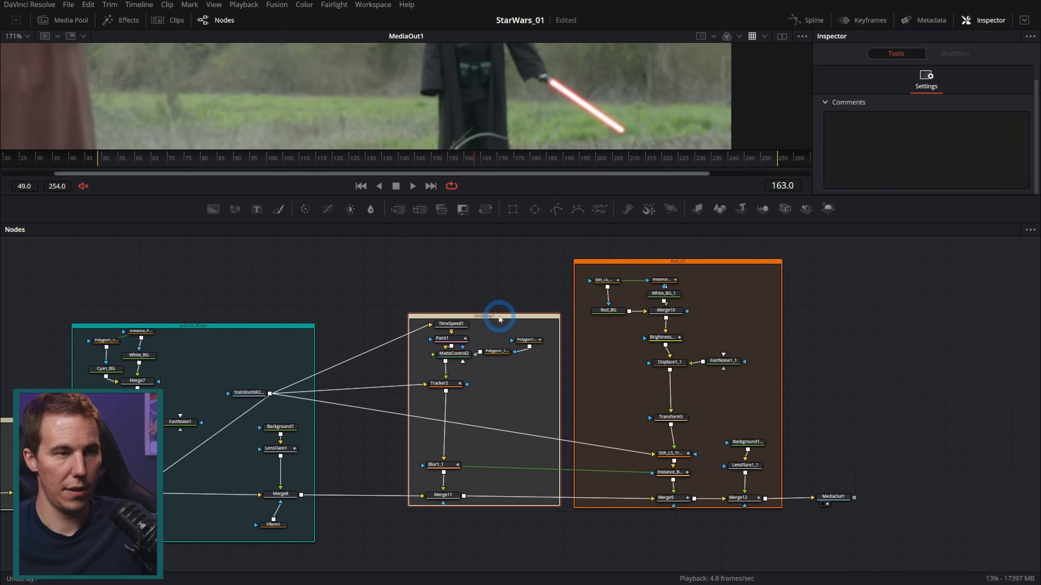
Rename the underlay around the hand patch nodes as Sith_Hilt_Fix
key("F2")
type("Sith_Hilt_Fix")
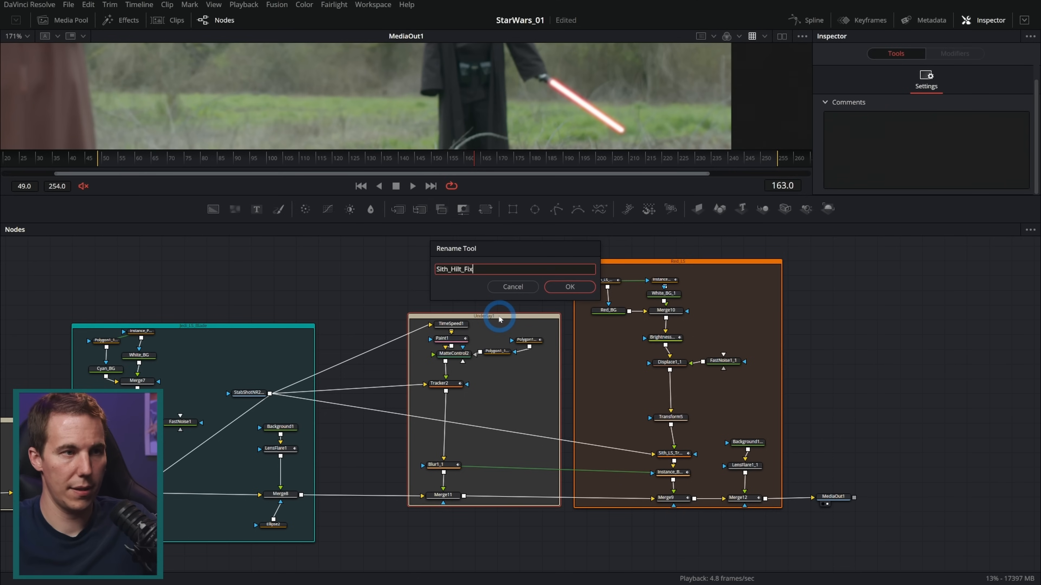
key("Return")
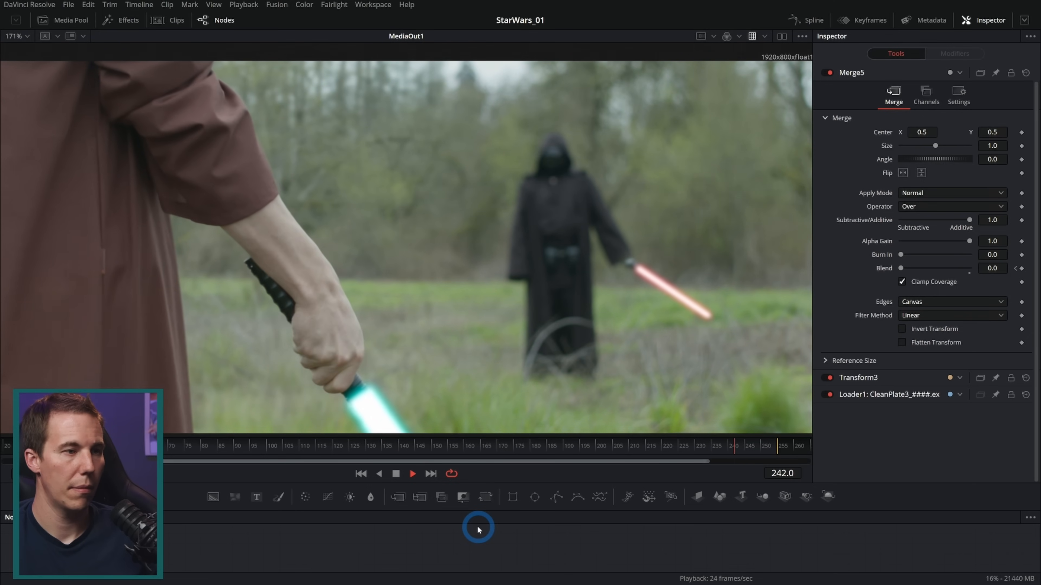
Switch the Displace1 node in the Jedi blade group from Radial to XY displacement
left_click(395, 472)
left_click_drag(432, 449, 681, 447)
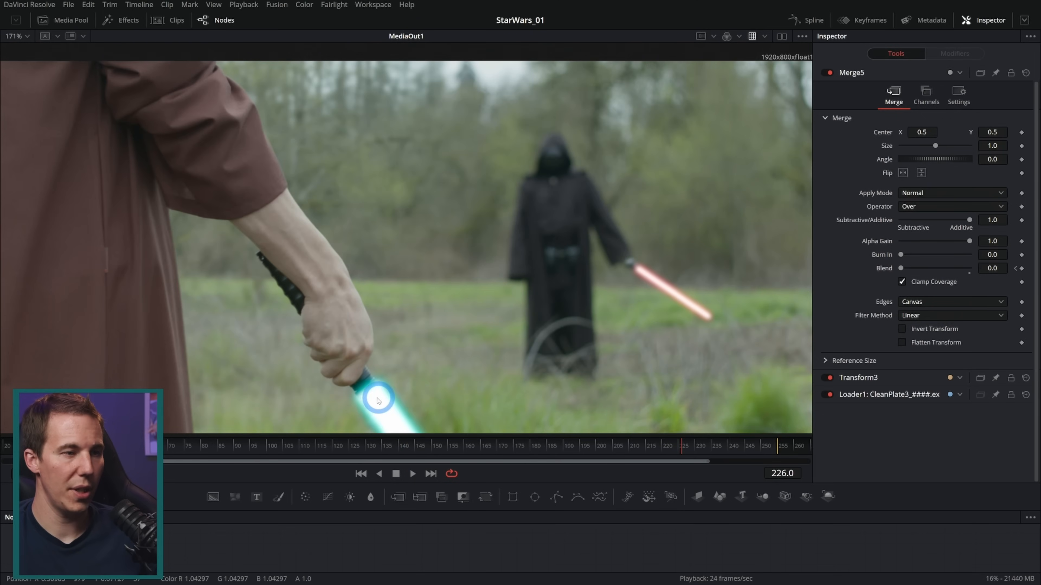
left_click_drag(384, 400, 442, 342)
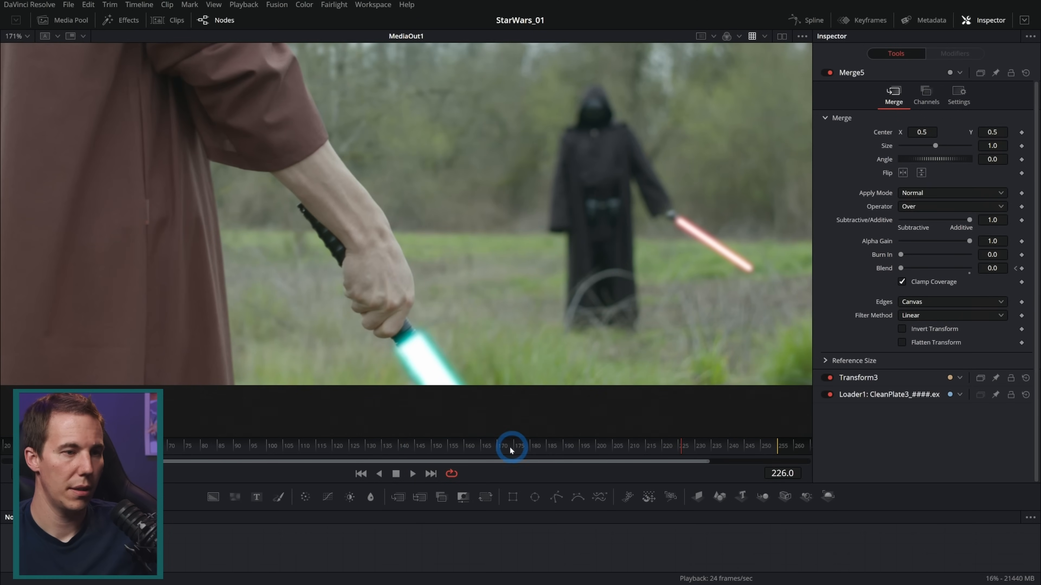
left_click_drag(489, 483, 499, 266)
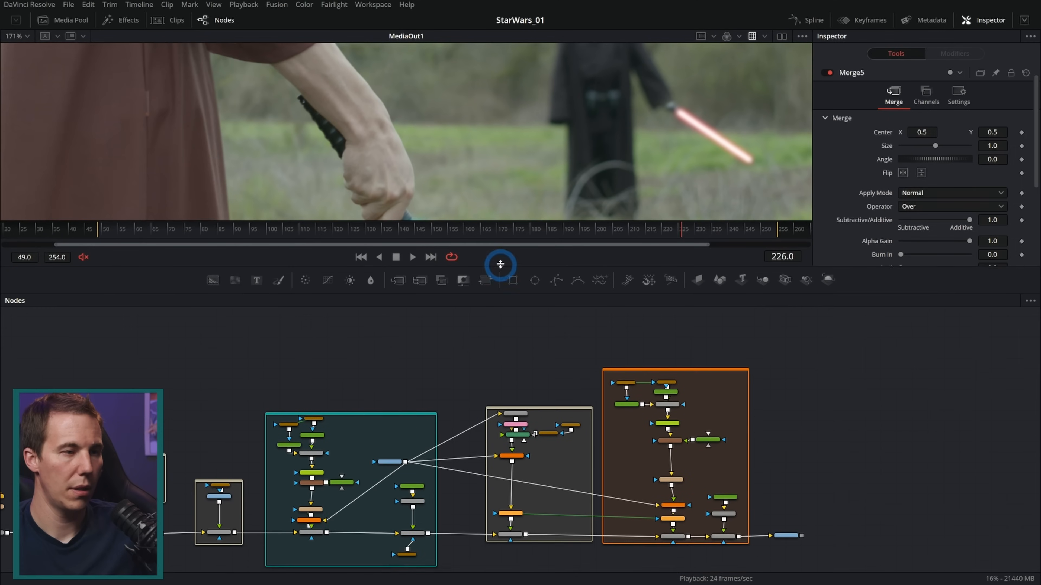
scroll(358, 489, "up", 3)
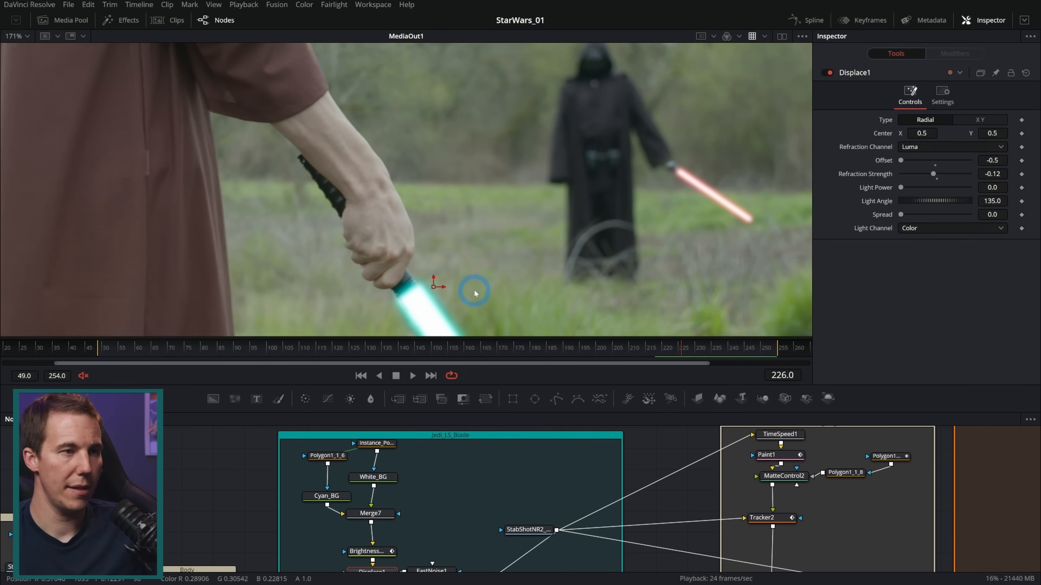
left_click_drag(475, 294, 485, 242)
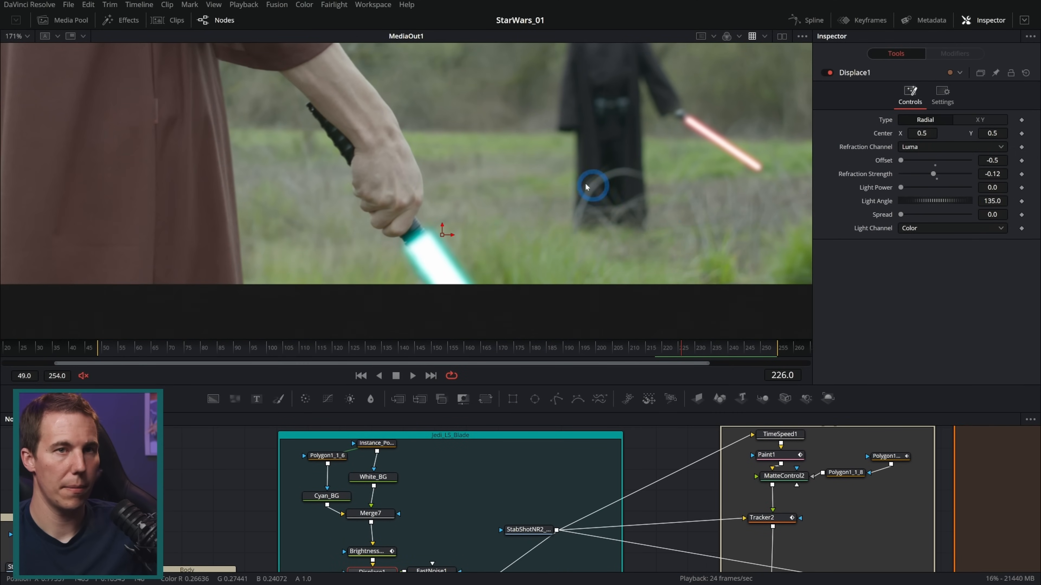
scroll(567, 187, "up", 3)
left_click(968, 121)
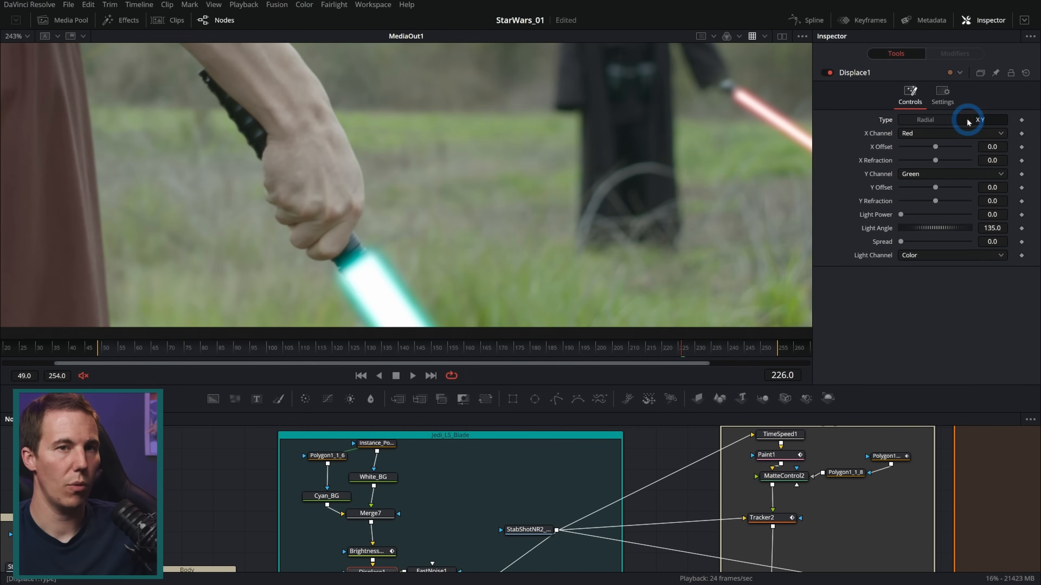
Set Displace1's X Offset and Y Offset to -0.5 and its Y Refraction to 0.01
left_click(937, 157)
left_click_drag(933, 192, 814, 200)
left_click_drag(937, 200, 936, 204)
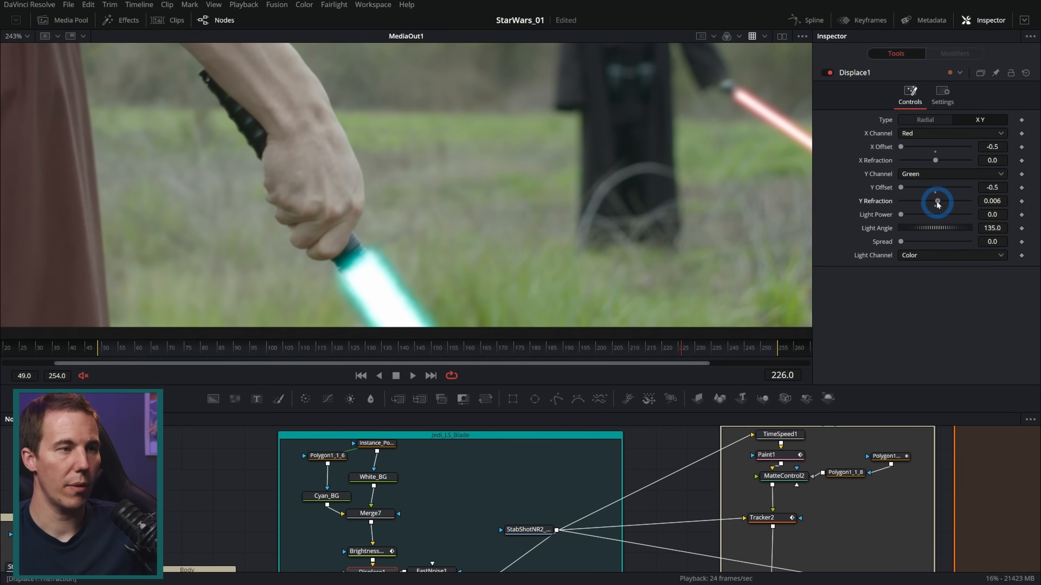
Review the Jedi blade's distortion across the shot and reduce Displace1's Y Refraction to 0.0047
left_click(142, 350)
left_click_drag(142, 352, 449, 360)
left_click(601, 347)
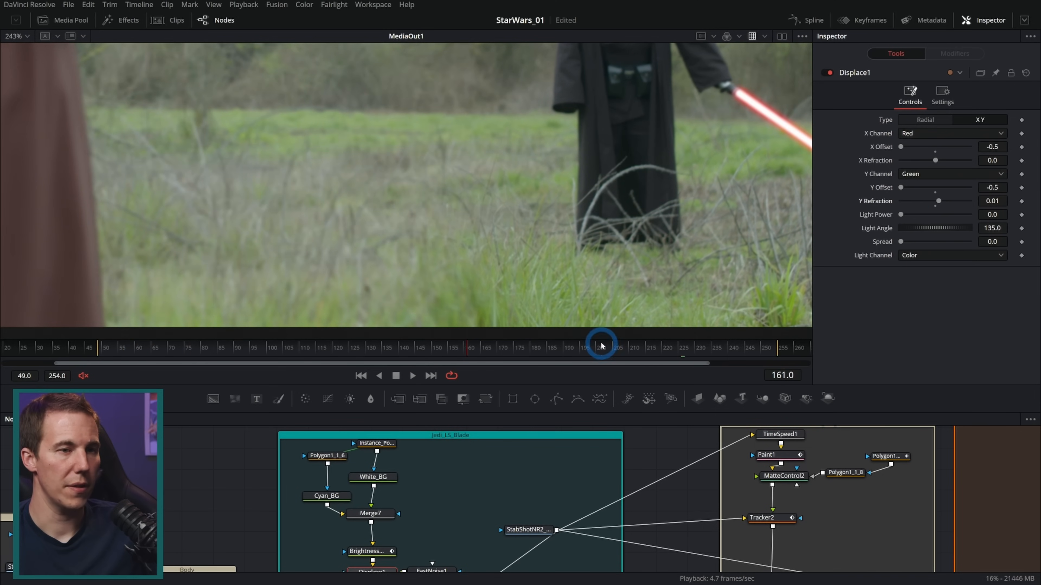
left_click_drag(610, 367, 677, 361)
key("space")
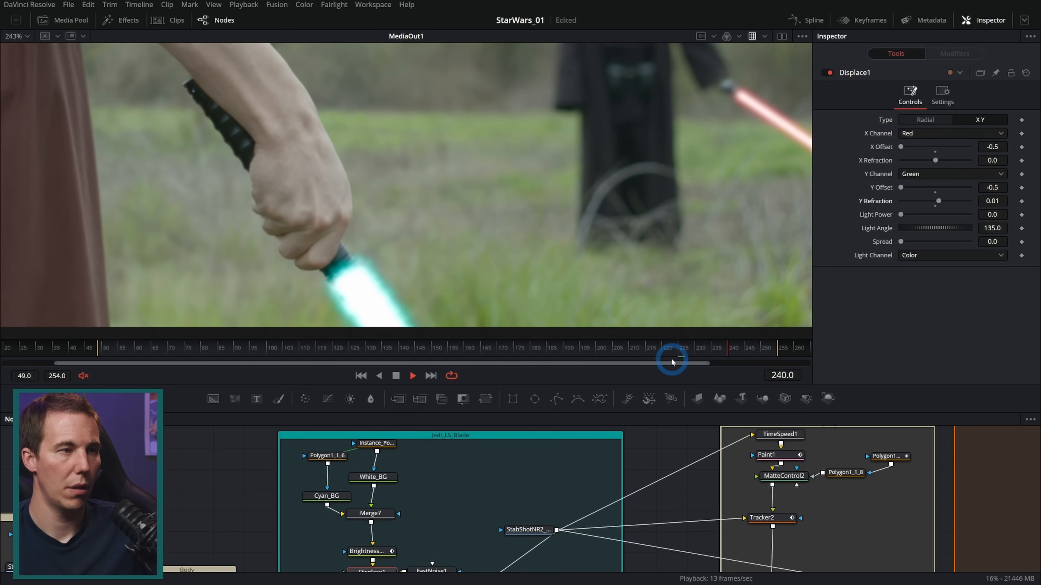
key("space")
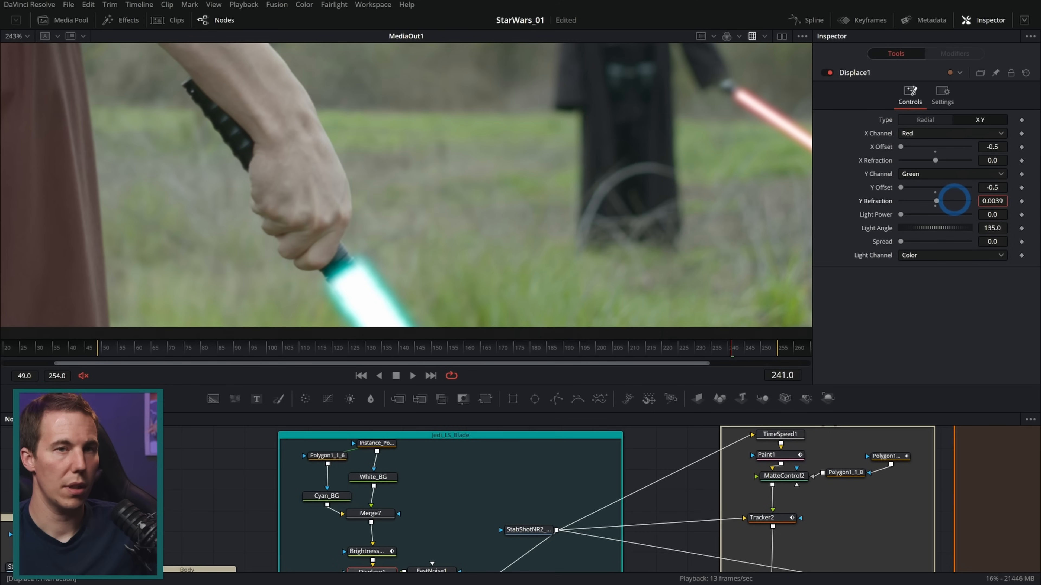
left_click(713, 347)
key("space")
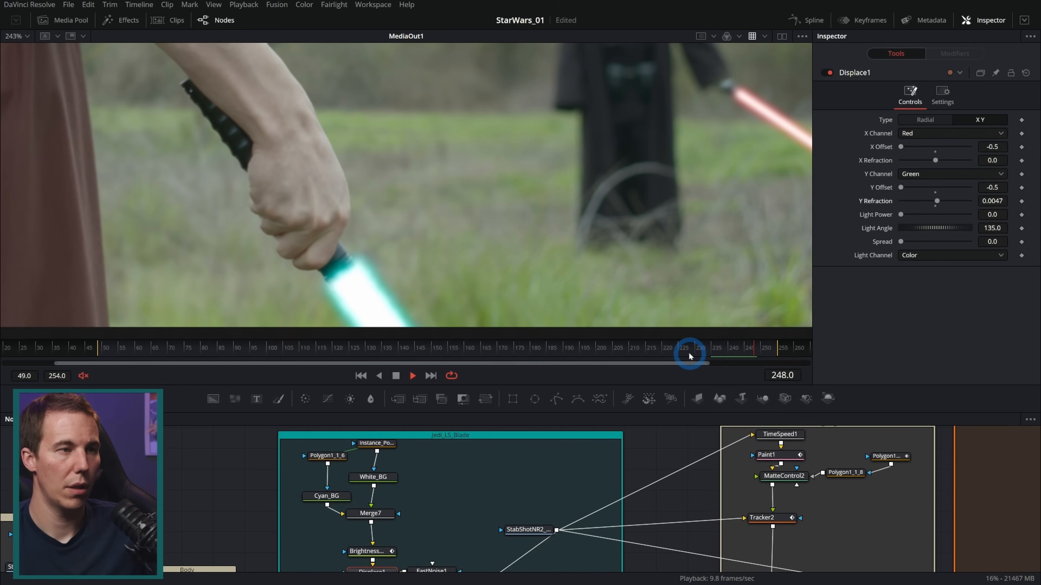
key("space")
Widen the cyan glow of the Jedi blade by setting Polygon1_1_6's Border Width to 0.0346
mouse_move(463, 570)
left_mouse_down()
mouse_move(447, 526)
mouse_move(481, 577)
left_mouse_up()
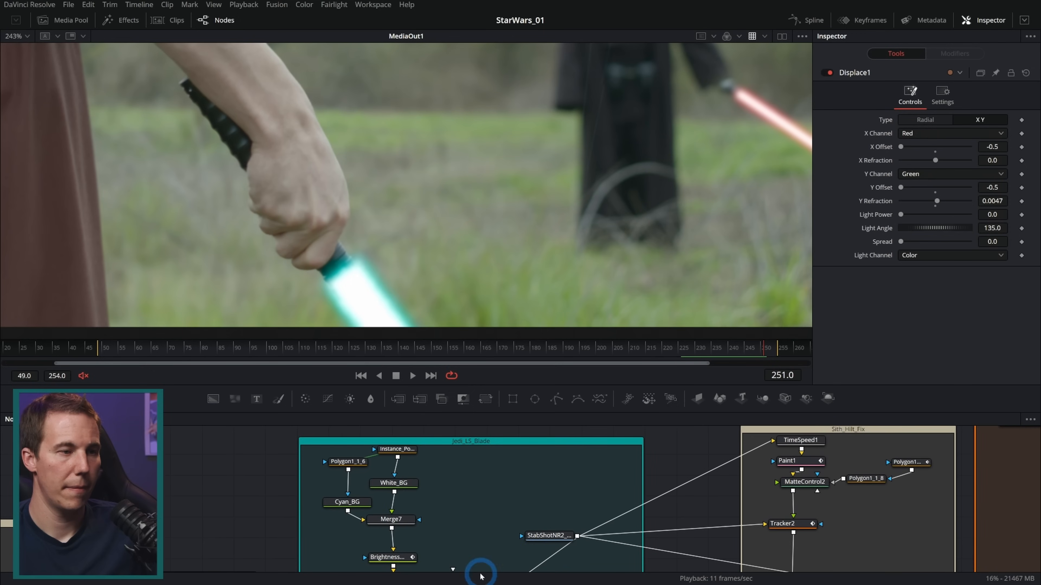
left_click(348, 462)
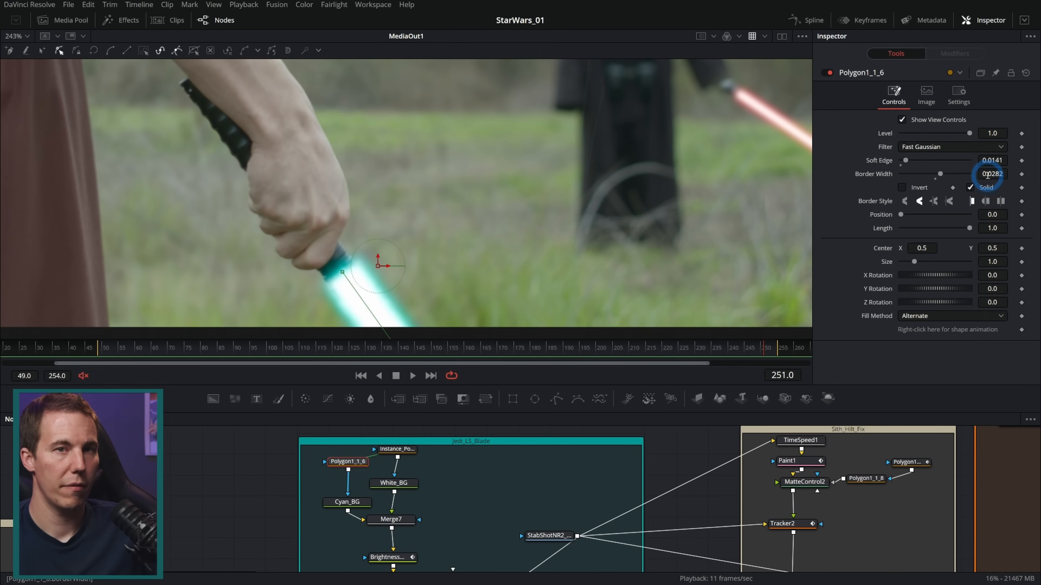
left_click_drag(990, 174, 1022, 180)
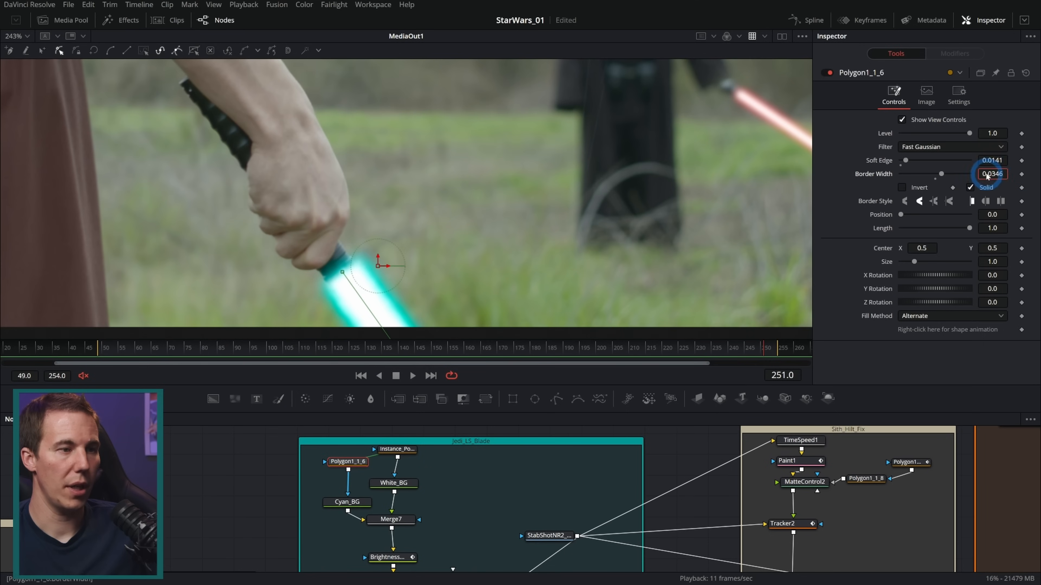
Set the Border Width of Instance_Polygon1_1_6 to 0.0349 to widen the white core, and play back the Jedi blade from about frame 224
left_click(412, 449)
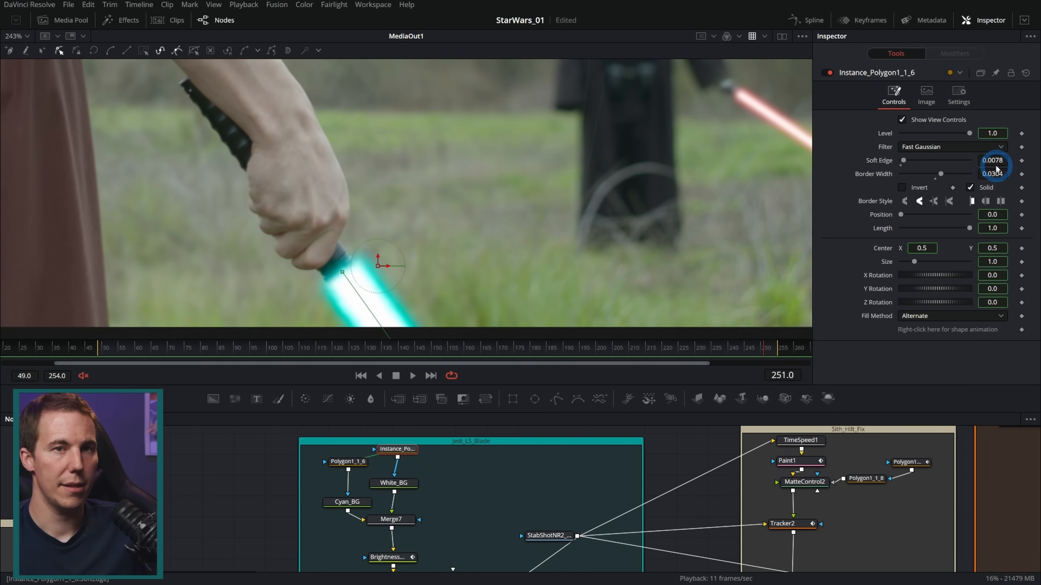
left_click_drag(990, 174, 1006, 180)
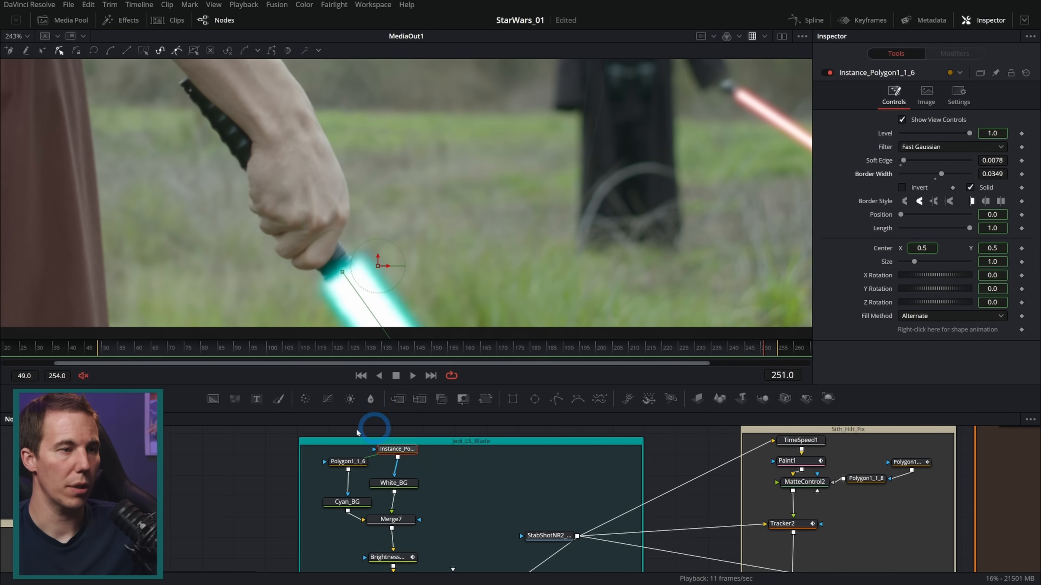
left_click(207, 457)
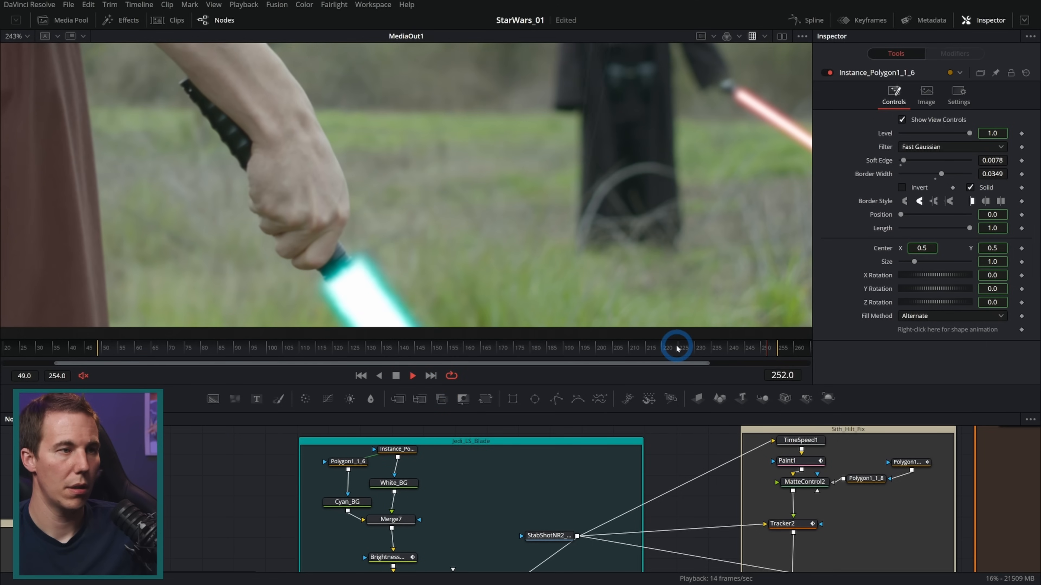
left_click(676, 349)
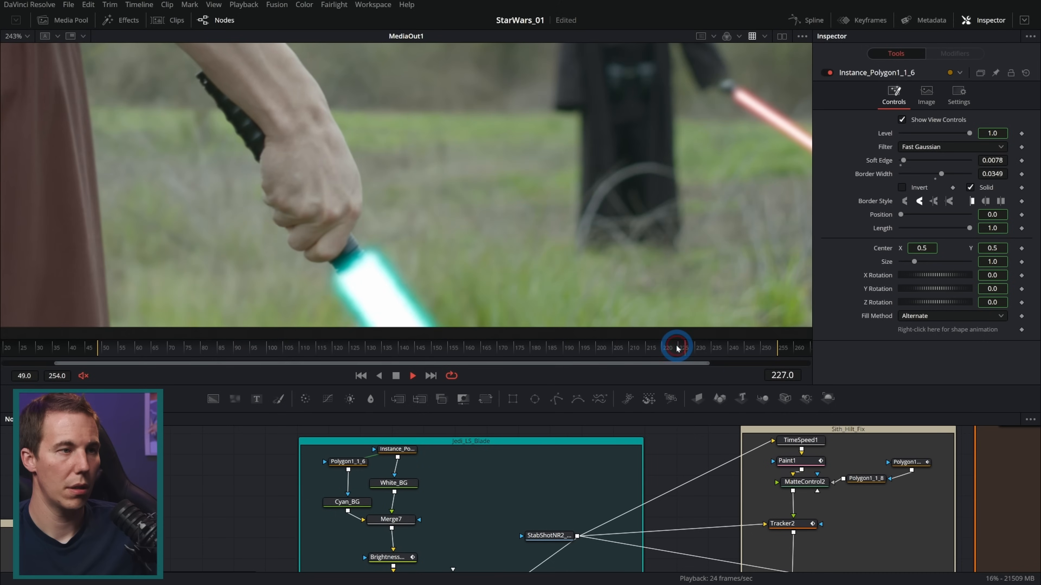
key("space")
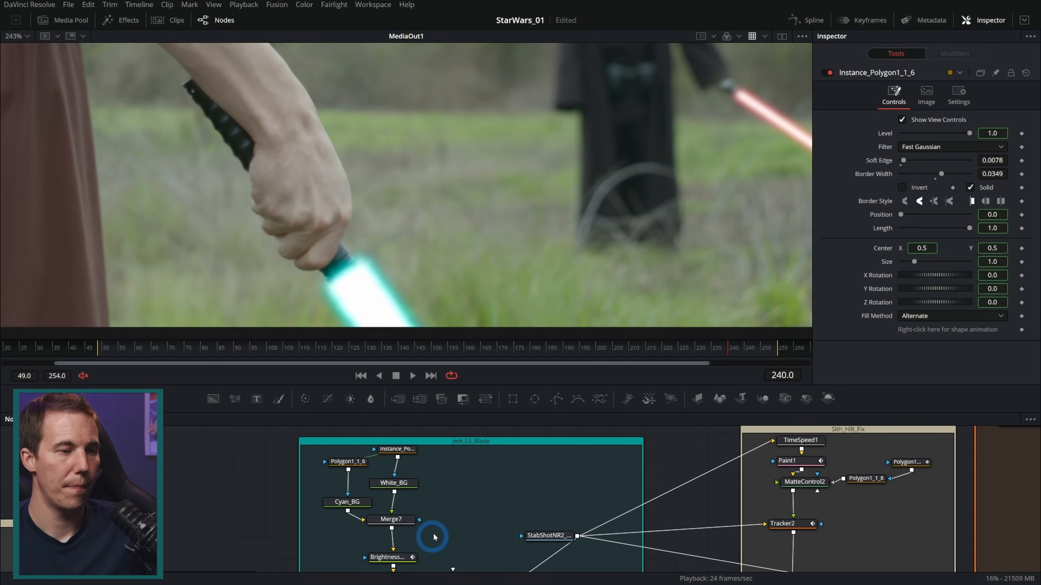
Lower Displace1's Y Refraction to 0.0015 and play back the end of the shot to check the Jedi blade
left_click_drag(450, 530, 450, 476)
left_click(389, 525)
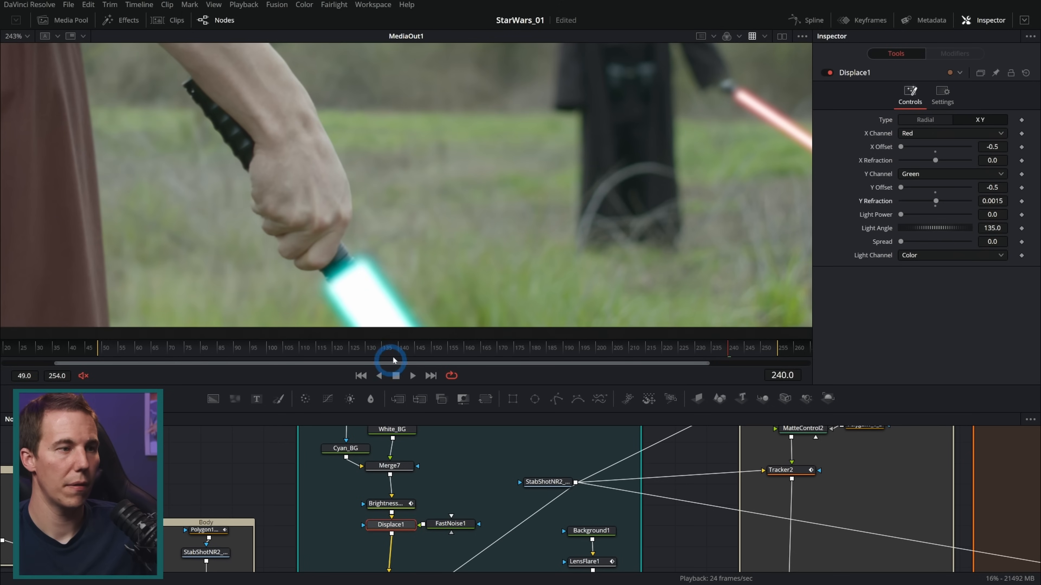
key("space")
left_click(674, 348)
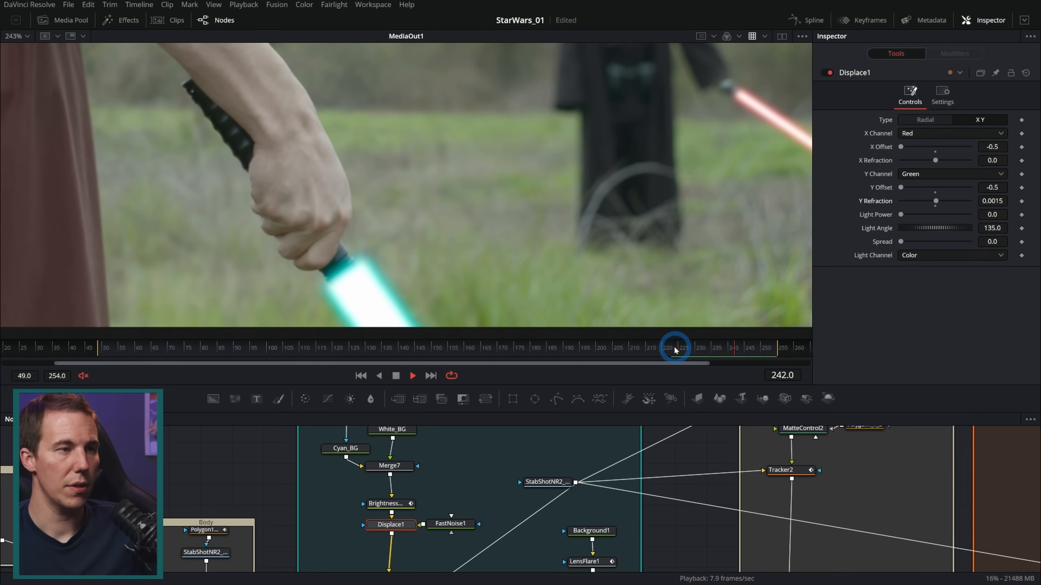
left_click(395, 376)
Play and scrub through the shot to examine the Sith's red blade and its distortion up close
left_click_drag(736, 142, 607, 226)
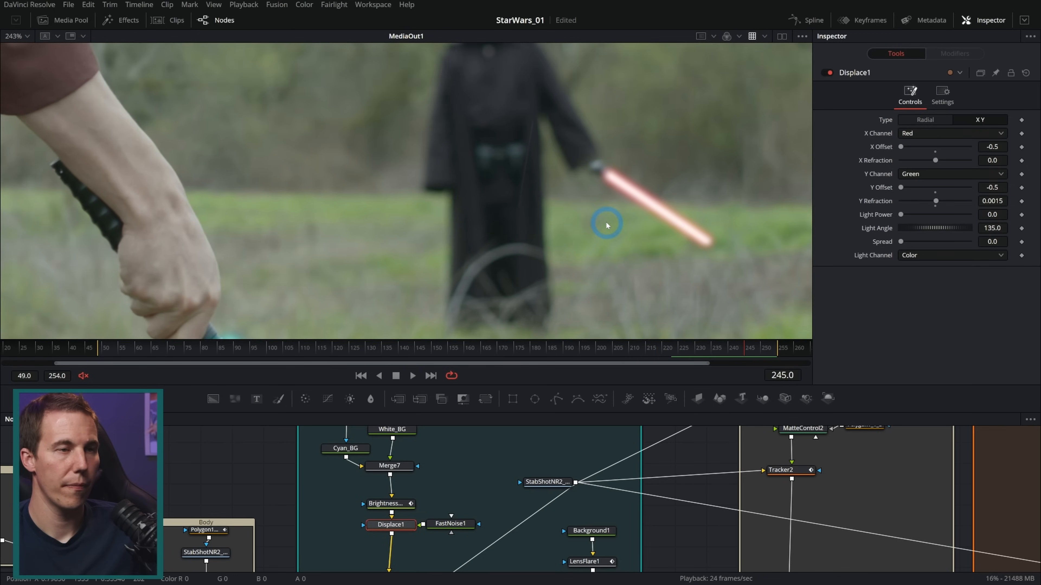
scroll(607, 225, "down", 2)
left_click_drag(677, 351, 547, 349)
key("space")
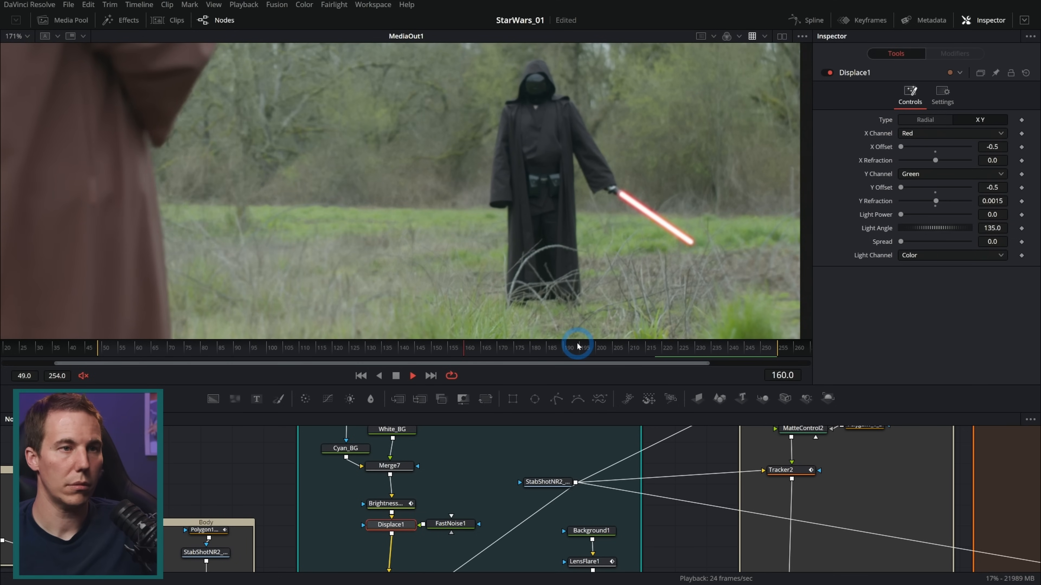
scroll(640, 201, "up", 3)
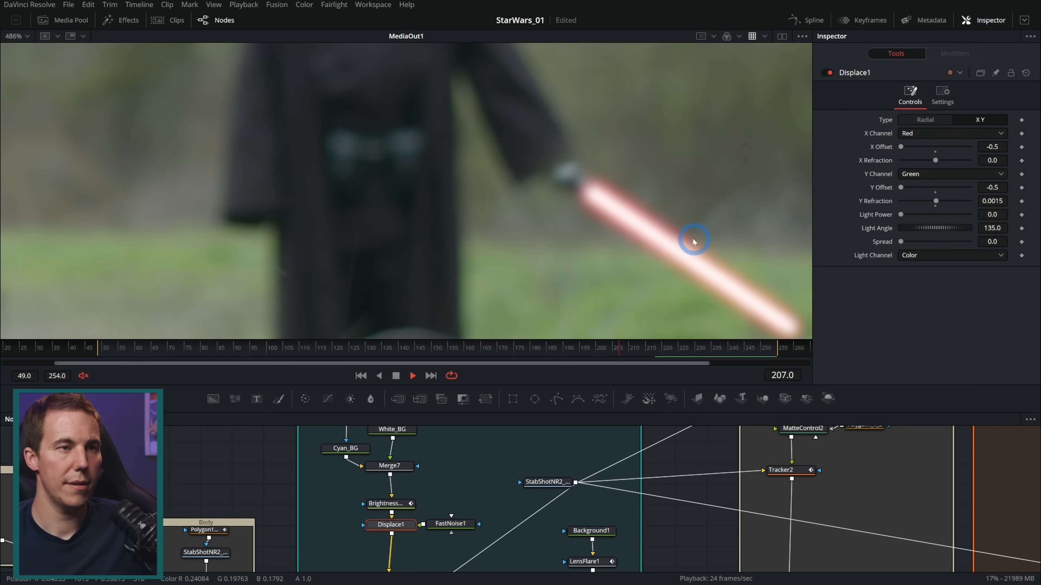
scroll(498, 181, "up", 2)
left_click(396, 375)
left_click(673, 348)
left_click_drag(673, 348, 720, 348)
Disable the Displace1_1 node in the Red_LS group and check the red blade around frame 228
left_click_drag(733, 443, 487, 495)
left_click_drag(721, 492, 451, 498)
left_click(593, 484)
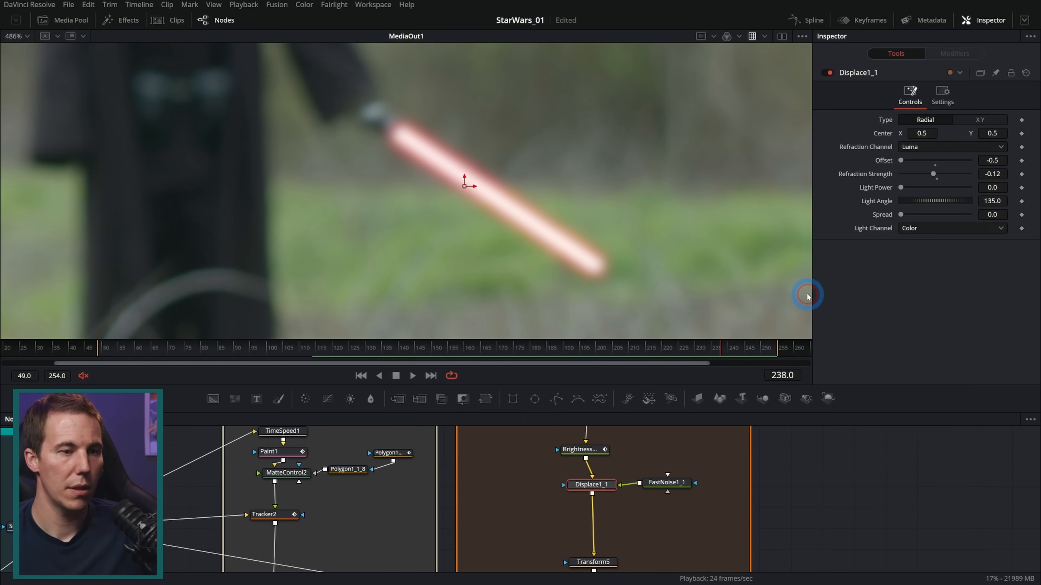
left_click(829, 73)
left_click(723, 348)
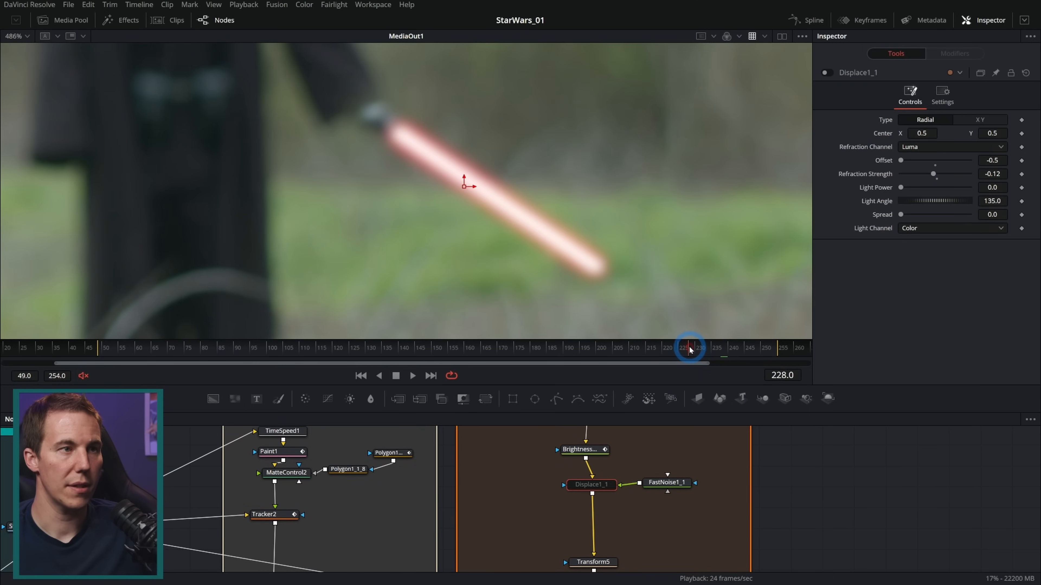
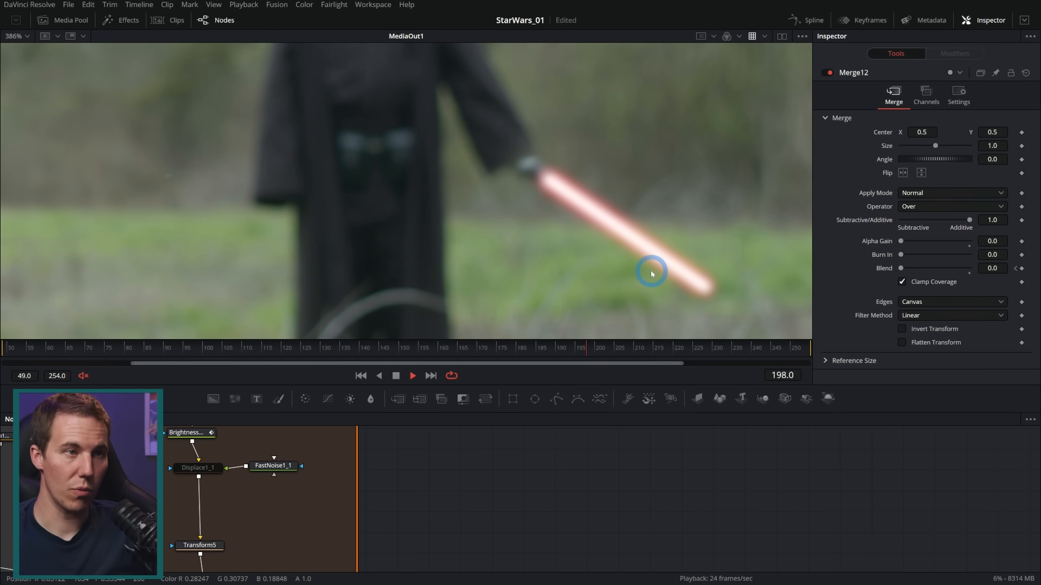
Play back the shot to check the red blade in close-up and within the whole frame
scroll(598, 259, "down", 2)
scroll(597, 257, "down", 2)
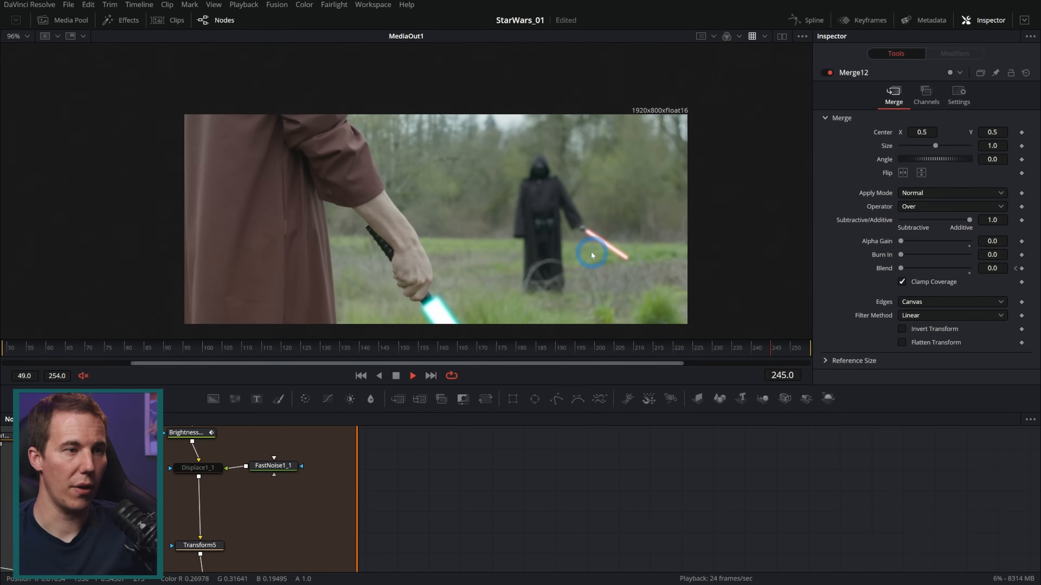
scroll(545, 253, "up", 1)
left_click_drag(542, 246, 574, 235)
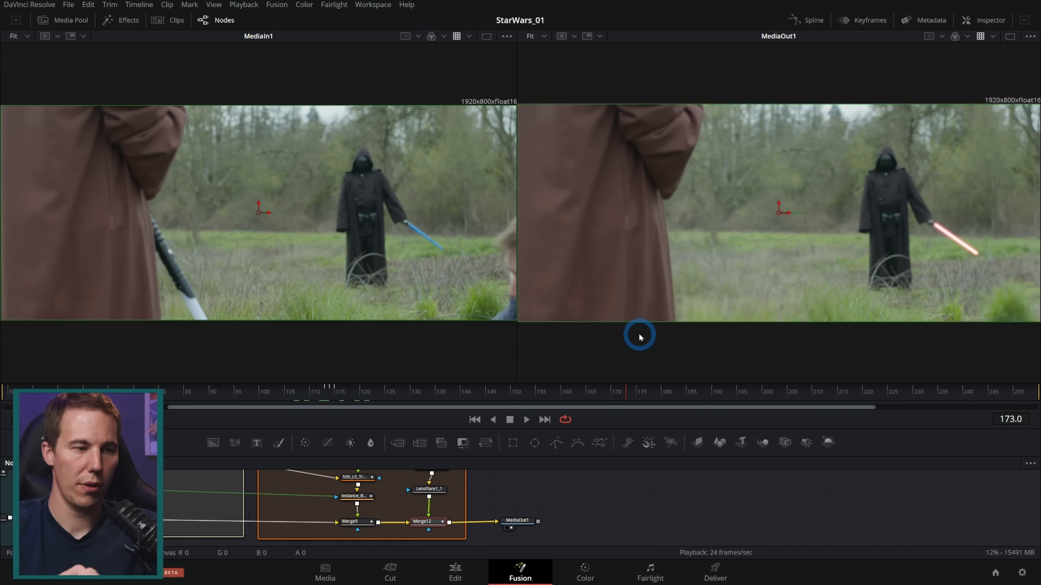
Bring Droid_1.mov from the VFX_Bakes bin into the node graph and view its MediaIn3 node
left_click(70, 20)
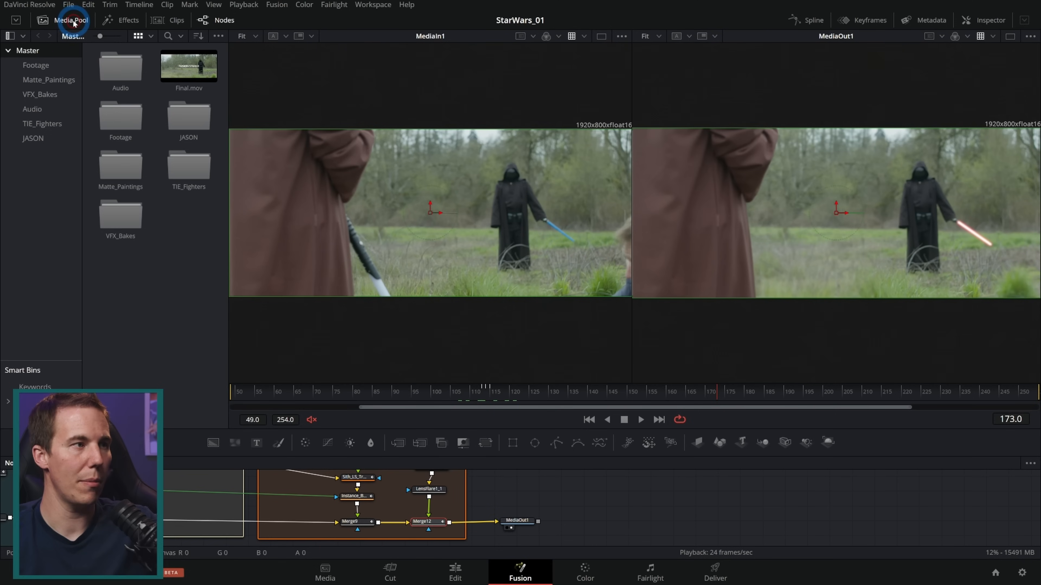
left_click(45, 94)
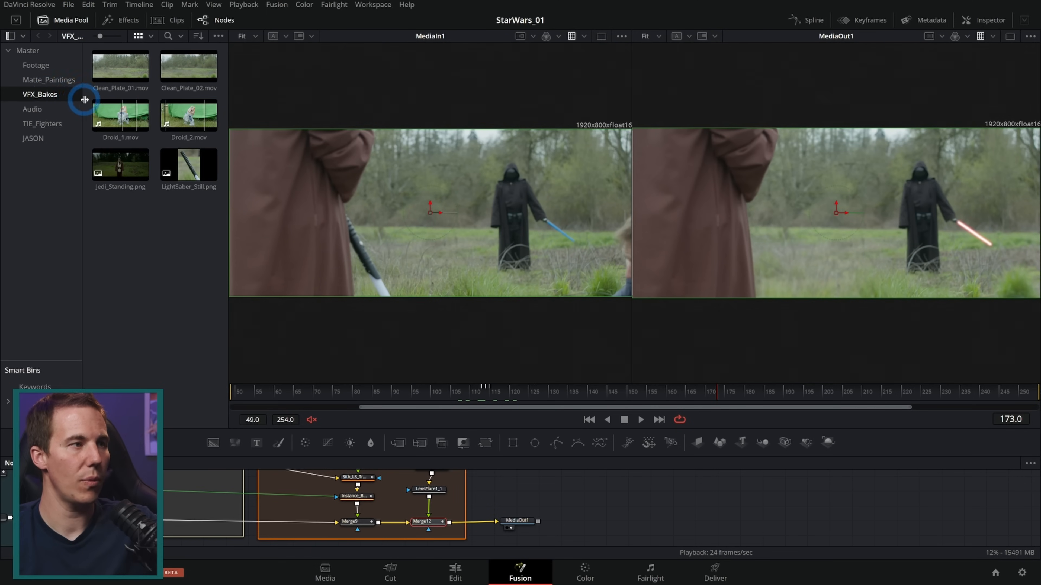
left_click(123, 118)
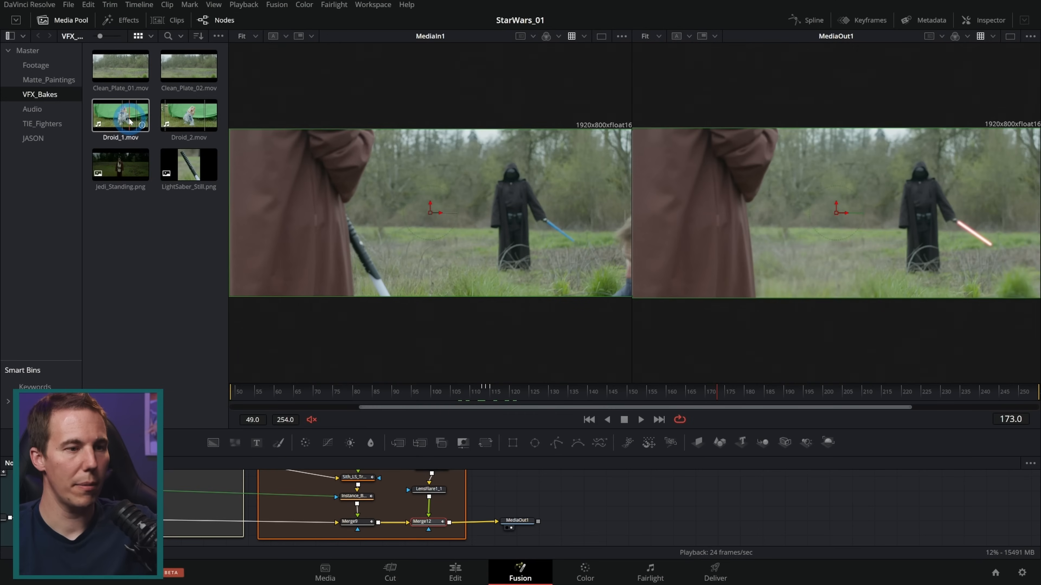
left_click_drag(130, 120, 649, 521)
left_click(526, 511)
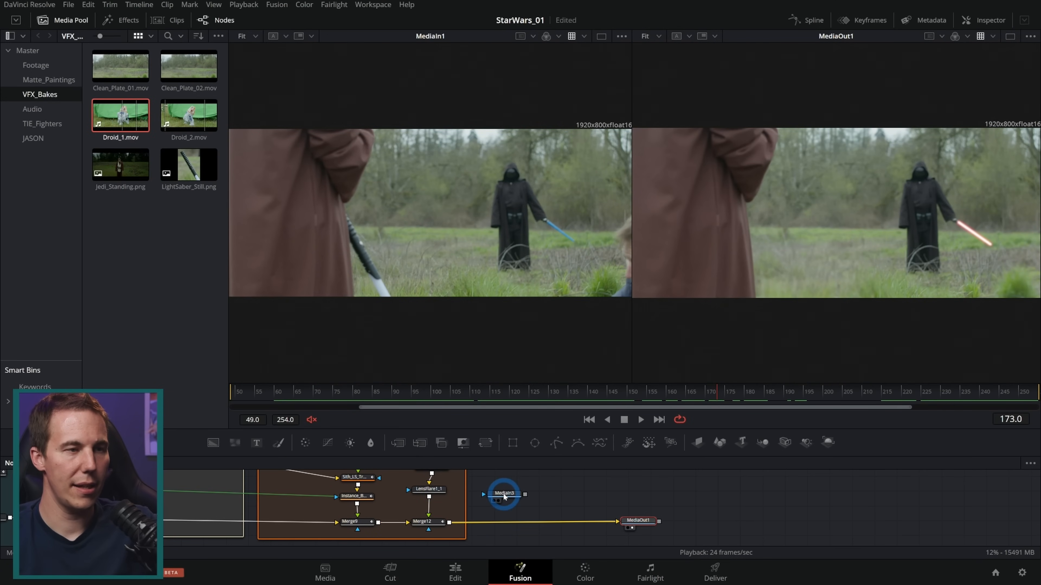
left_click_drag(502, 493, 461, 165)
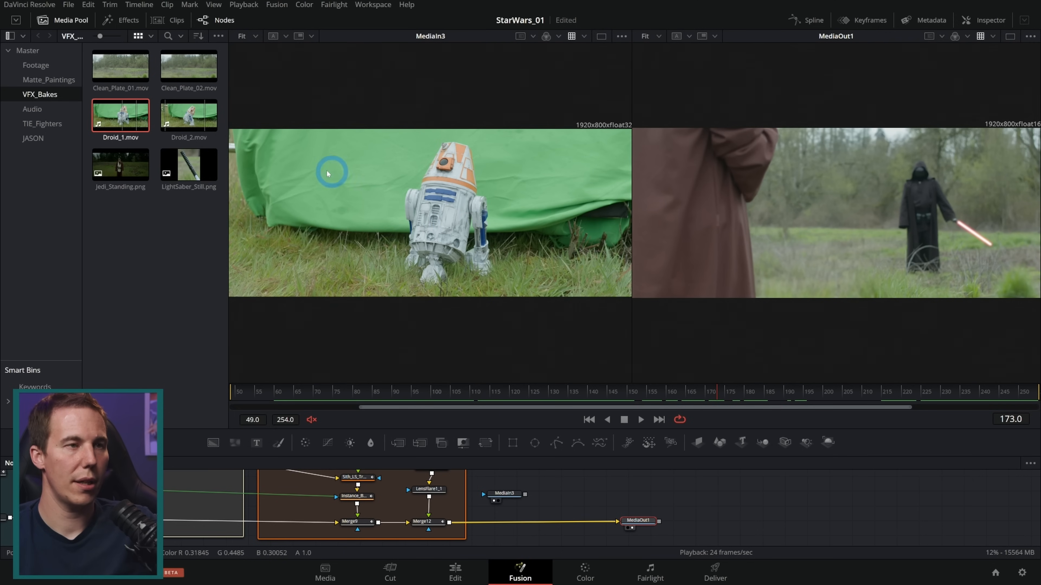
Examine the Input Color Space options of the Droid_1.mov clip, including Same as Timeline
right_click(122, 122)
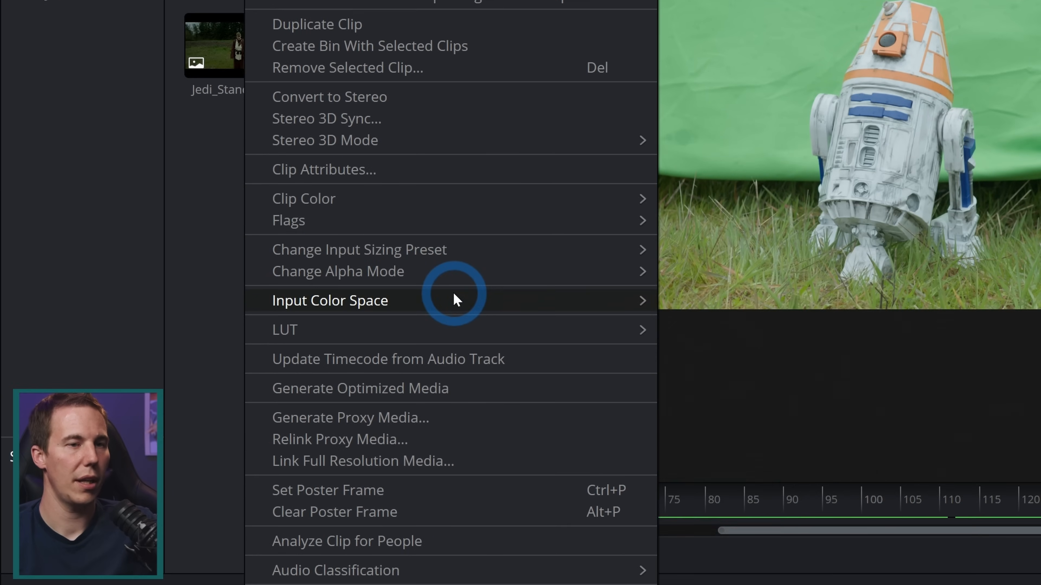
mouse_move(454, 294)
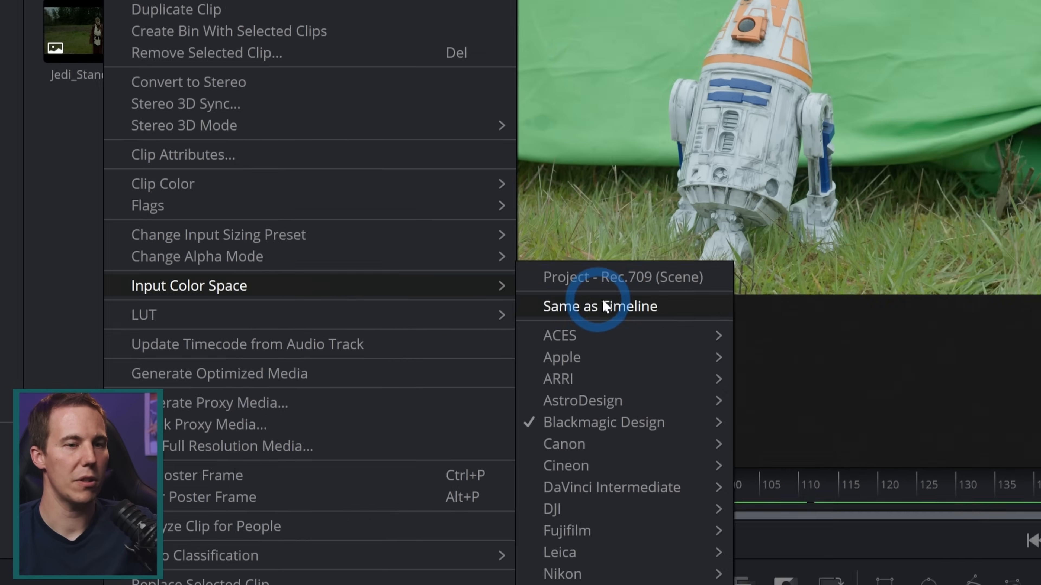
mouse_move(520, 299)
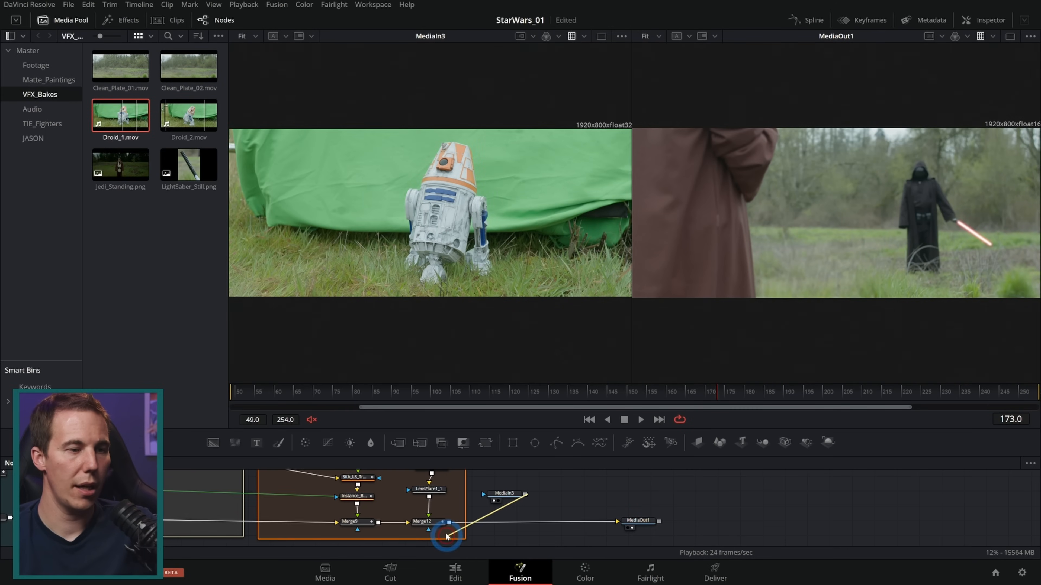
Merge MediaIn3 over the output of Merge12 ahead of MediaOut1 and enlarge the MediaOut1 view
left_click_drag(446, 536, 448, 523)
left_click(641, 520)
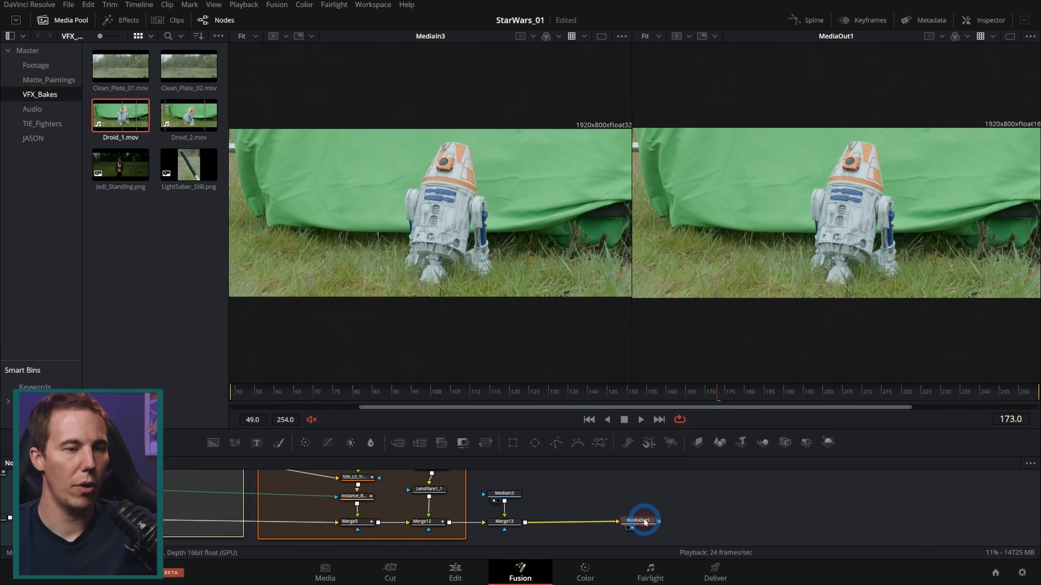
left_click_drag(631, 191, 372, 201)
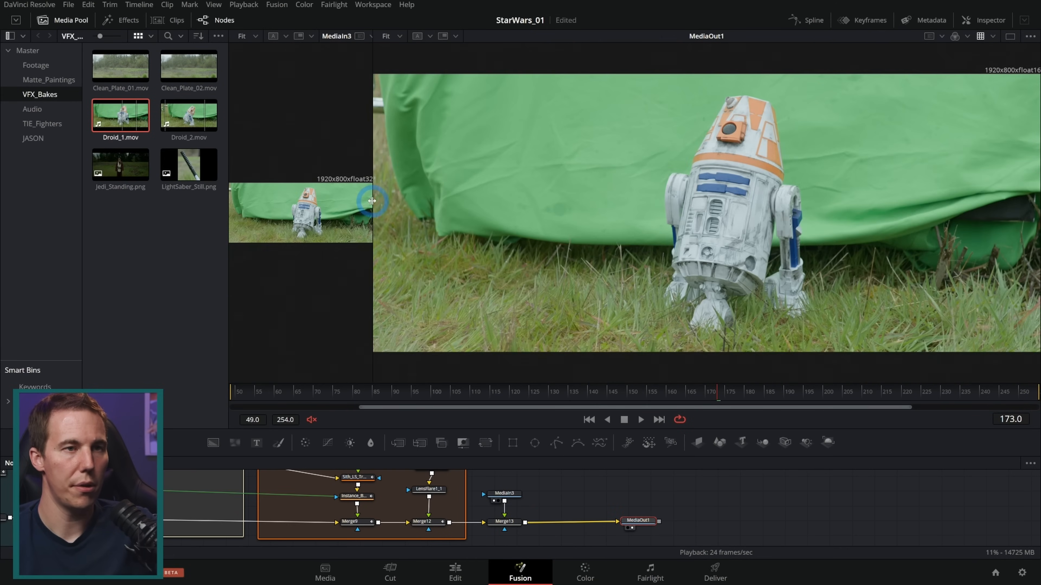
left_click_drag(646, 428, 648, 396)
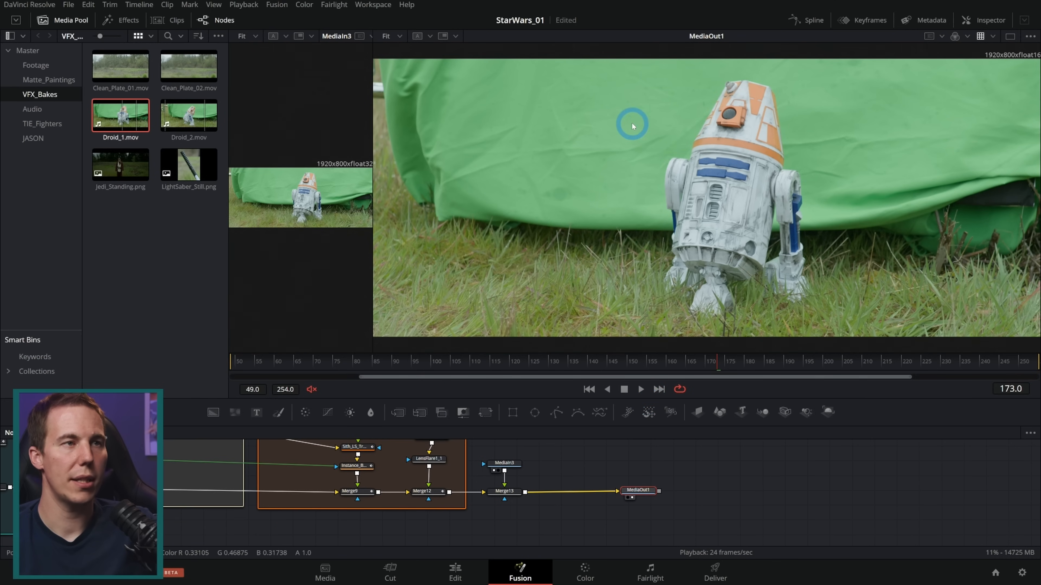
Add a Delta Keyer after MediaIn3 and sample the green screen behind the droid as its background color
scroll(538, 494, "up", 3)
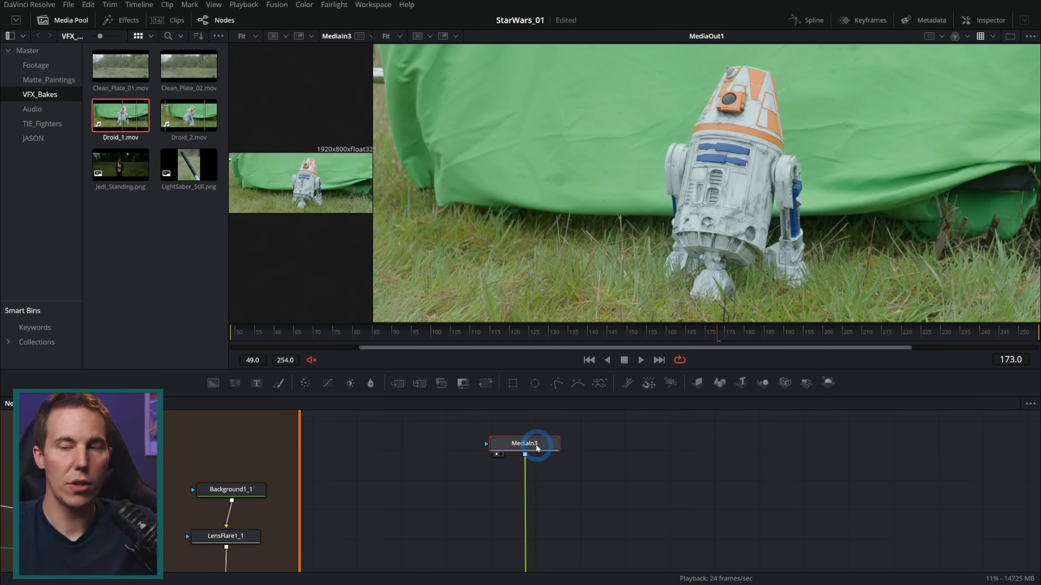
key("shift+space")
type("delta")
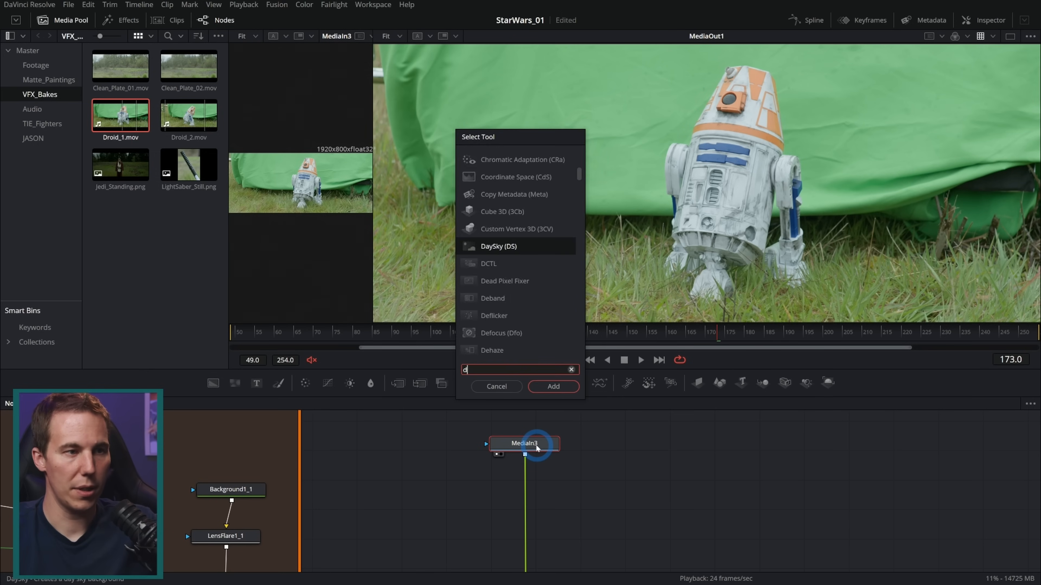
key("Return")
left_click(990, 20)
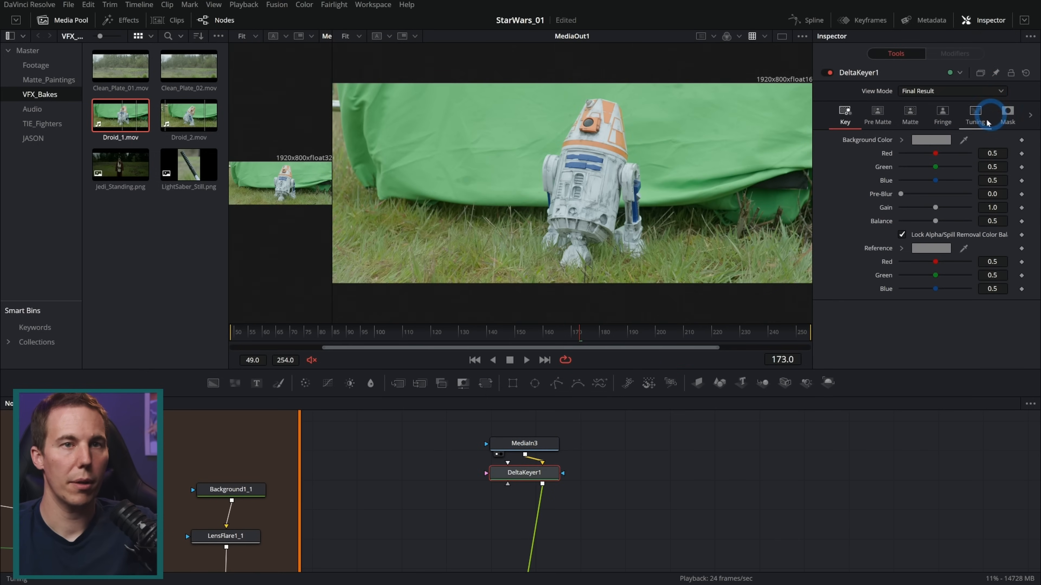
left_click_drag(968, 139, 680, 168)
View DeltaKeyer1's alpha and set its matte Threshold to 0.094 low and 0.689 high
left_click(910, 112)
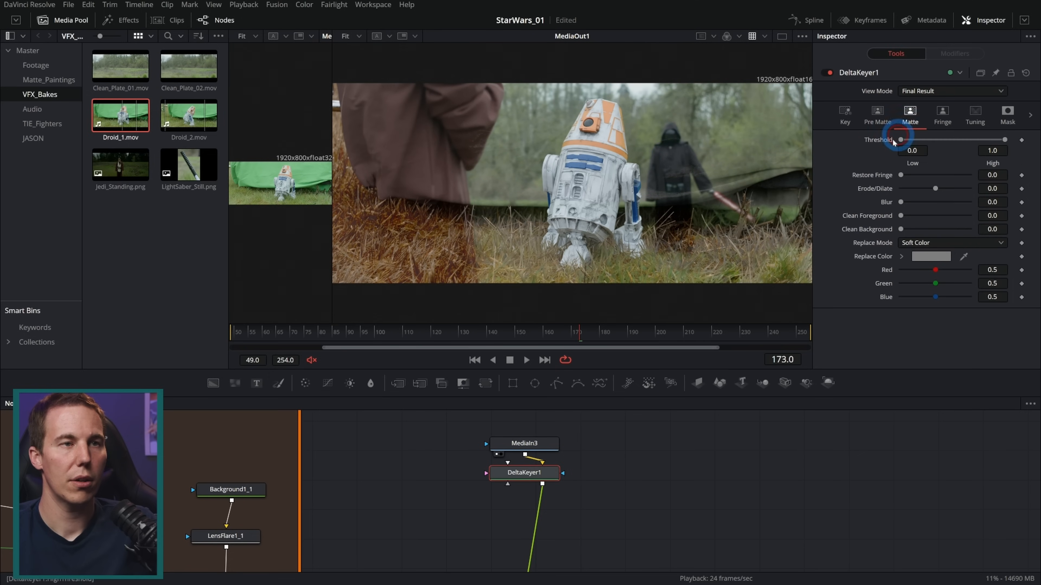
key("a")
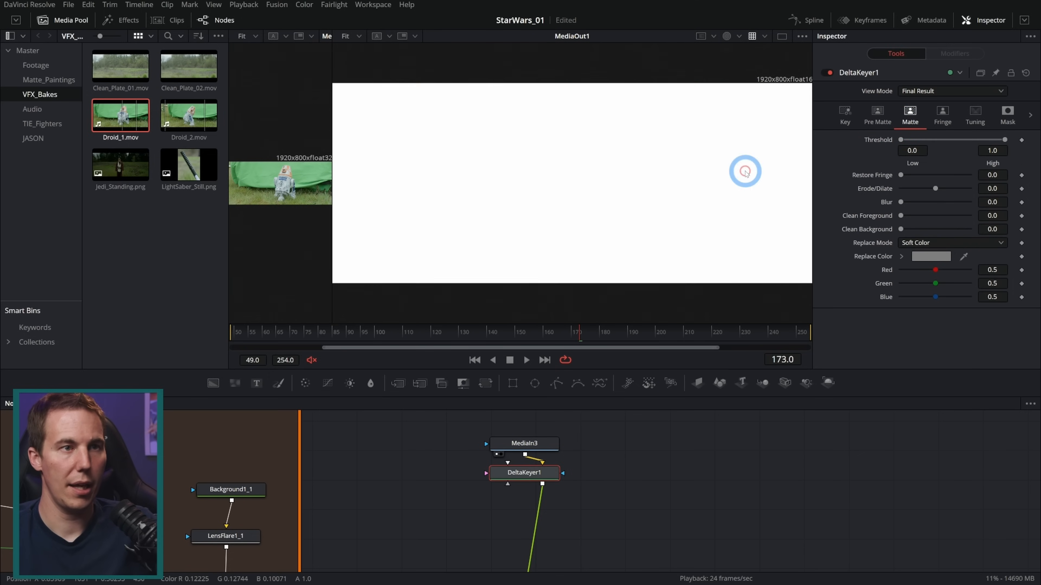
key("2")
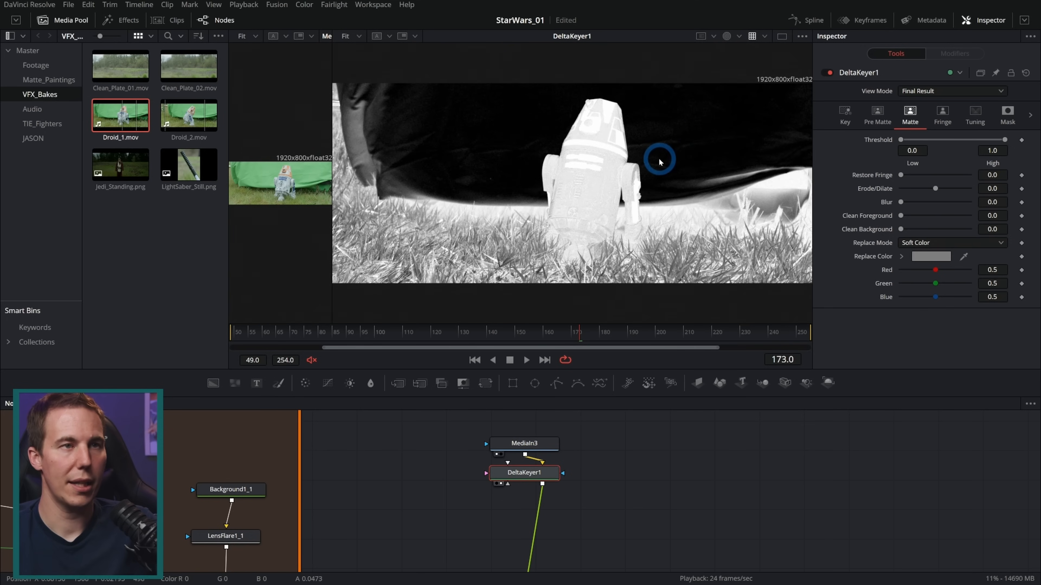
scroll(667, 154, "up", 3)
left_click_drag(900, 140, 910, 141)
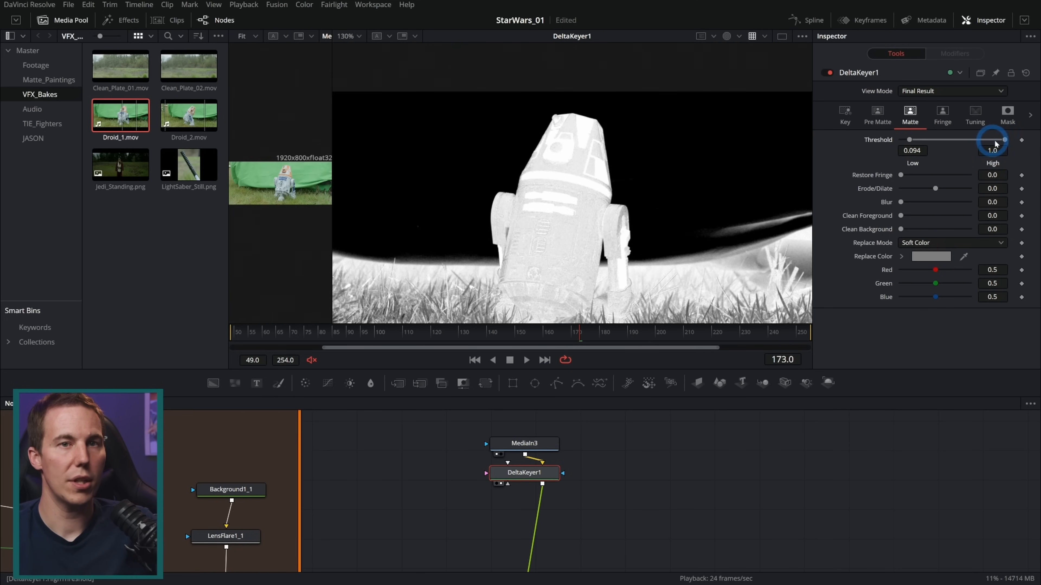
left_click_drag(1004, 140, 975, 140)
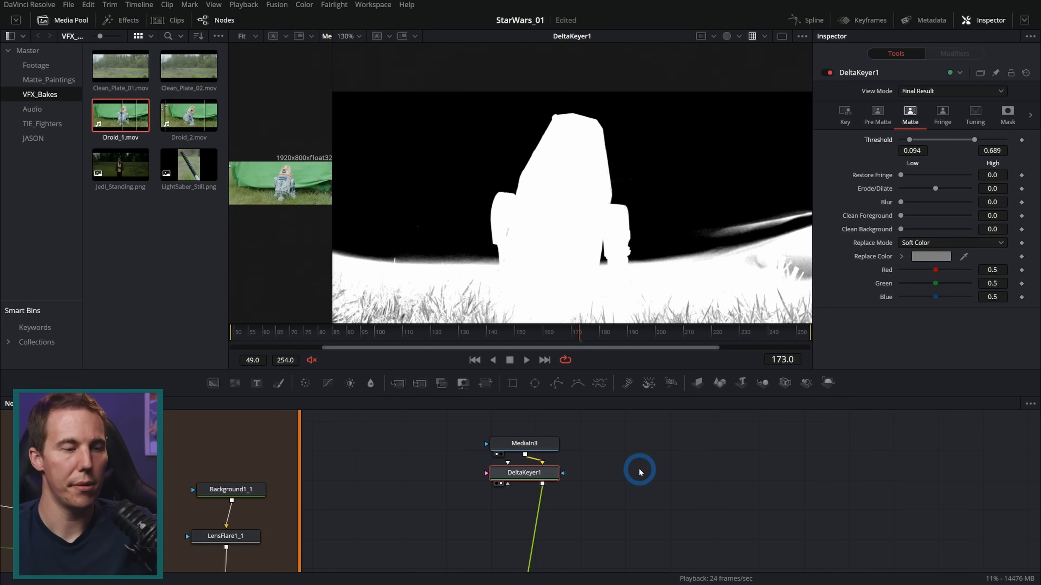
Add a MultiPoly mask and connect it to DeltaKeyer1 as a garbage matte
left_click_drag(613, 419, 616, 448)
left_click_drag(598, 513, 550, 443)
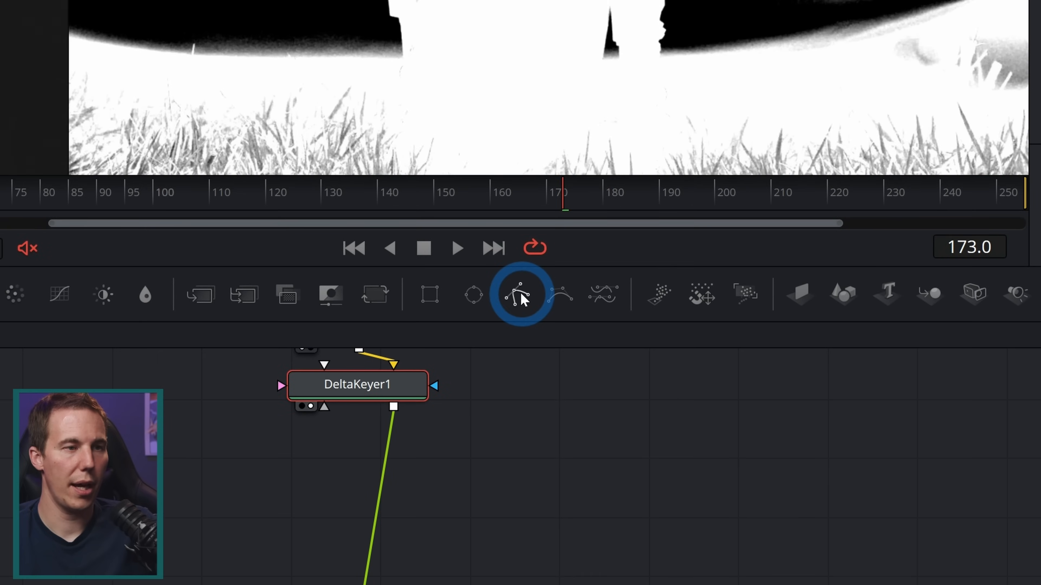
left_click_drag(549, 290, 419, 489)
left_click_drag(482, 488, 278, 397)
left_click_drag(521, 298, 522, 296)
left_click(547, 337)
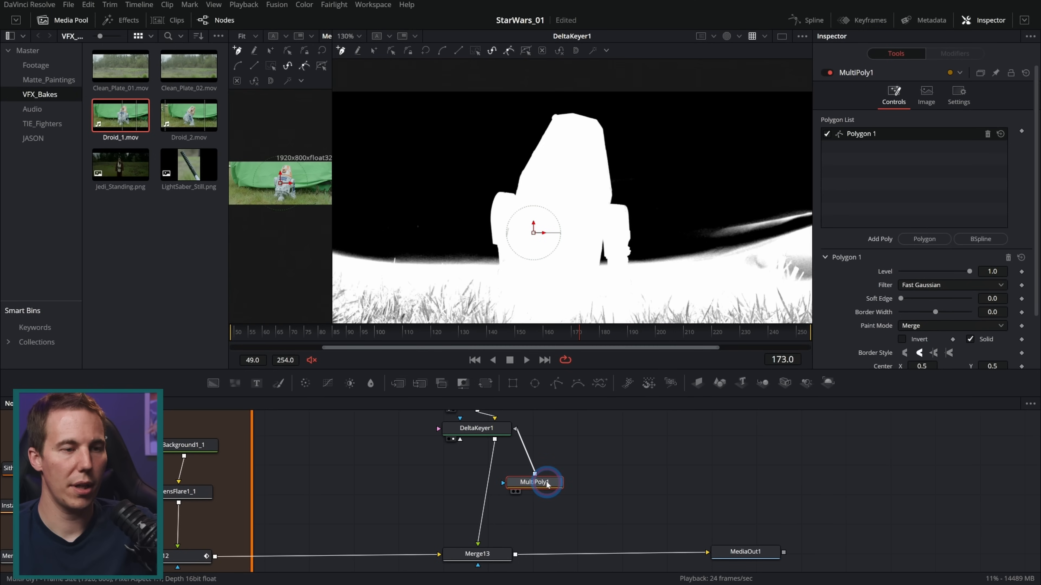
View the keyed droid in color and trace Polygon 1 down the outer edge of its right-hand leg and foot
key("c")
scroll(639, 246, "up", 5)
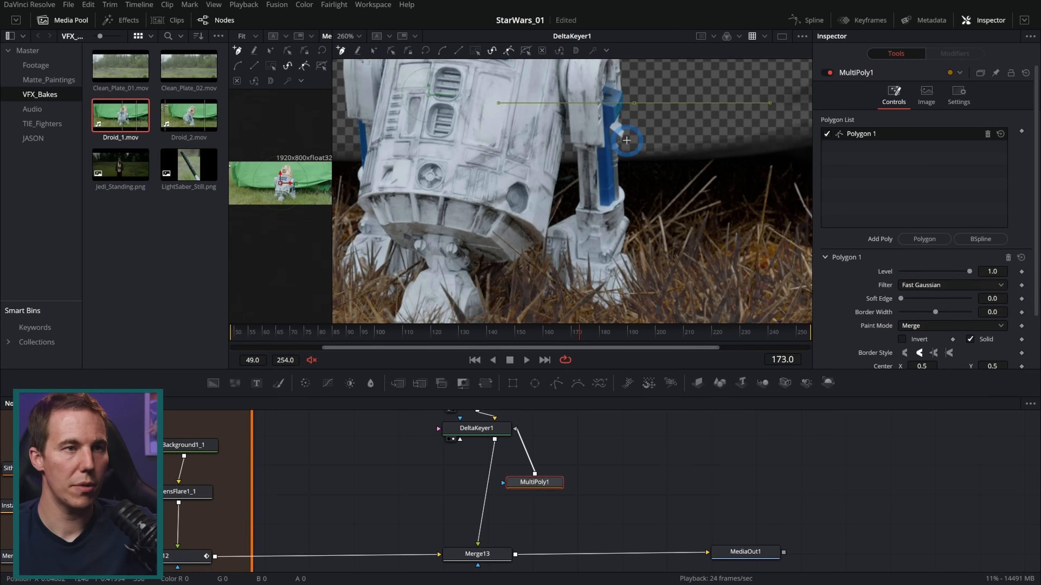
scroll(619, 157, "up", 10)
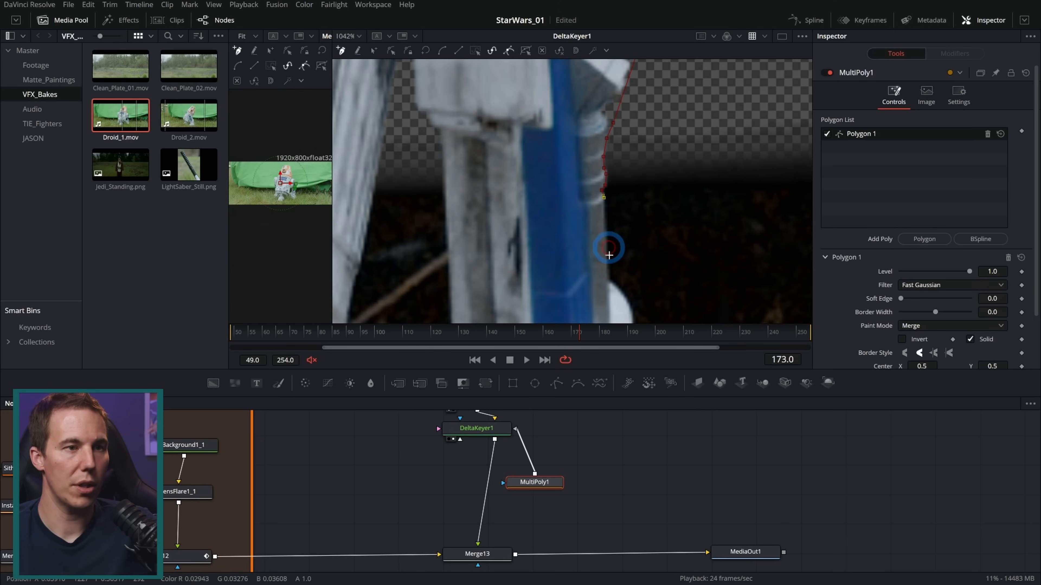
left_click_drag(631, 300, 610, 177)
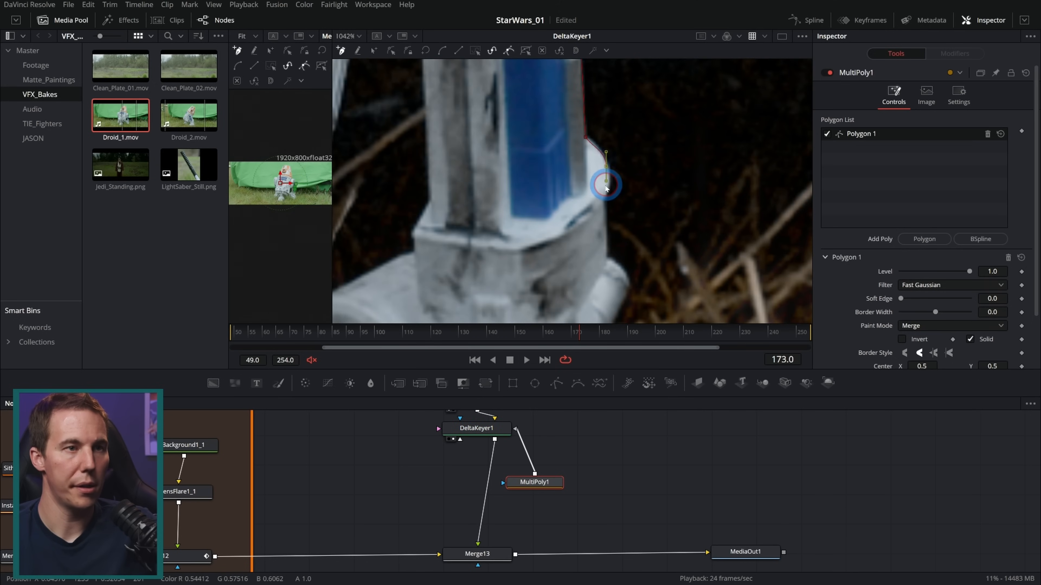
scroll(606, 184, "down", 7)
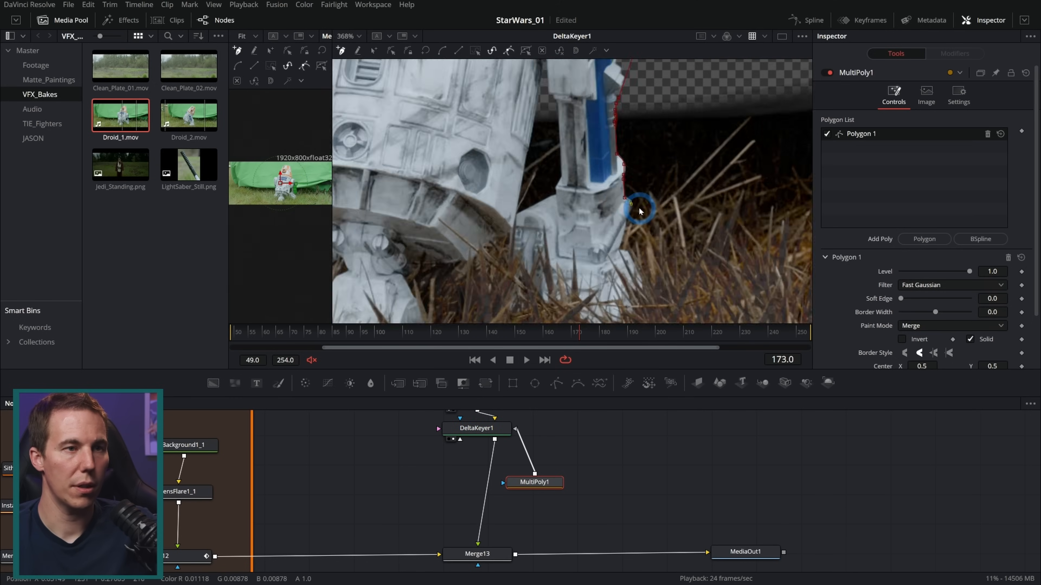
scroll(639, 211, "up", 8)
left_click_drag(595, 292, 620, 135)
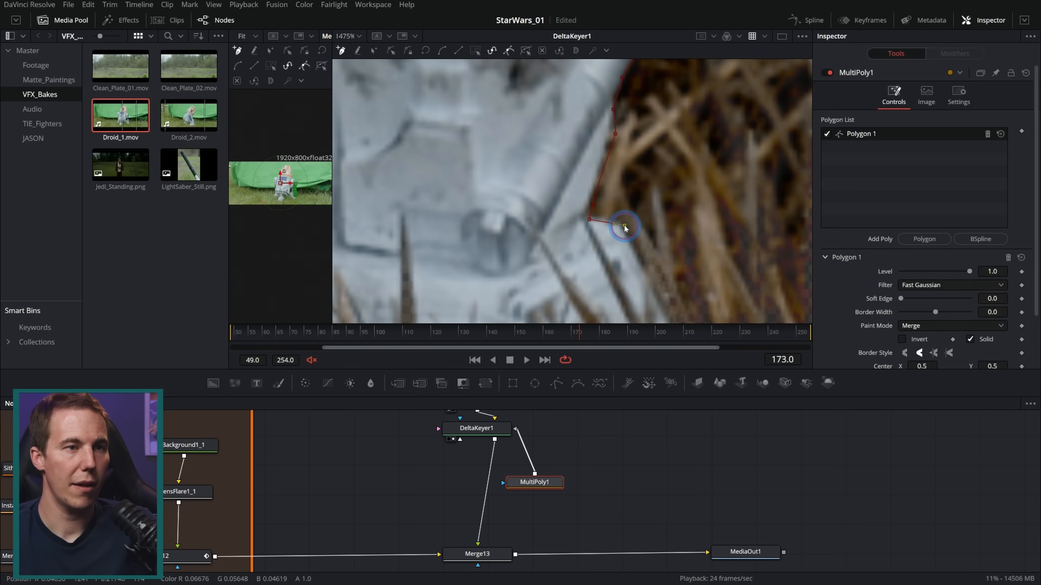
left_click_drag(640, 261, 615, 123)
Continue Polygon 1 loosely through the grass beneath the droid's feet and up its left-hand side
scroll(655, 208, "down", 6)
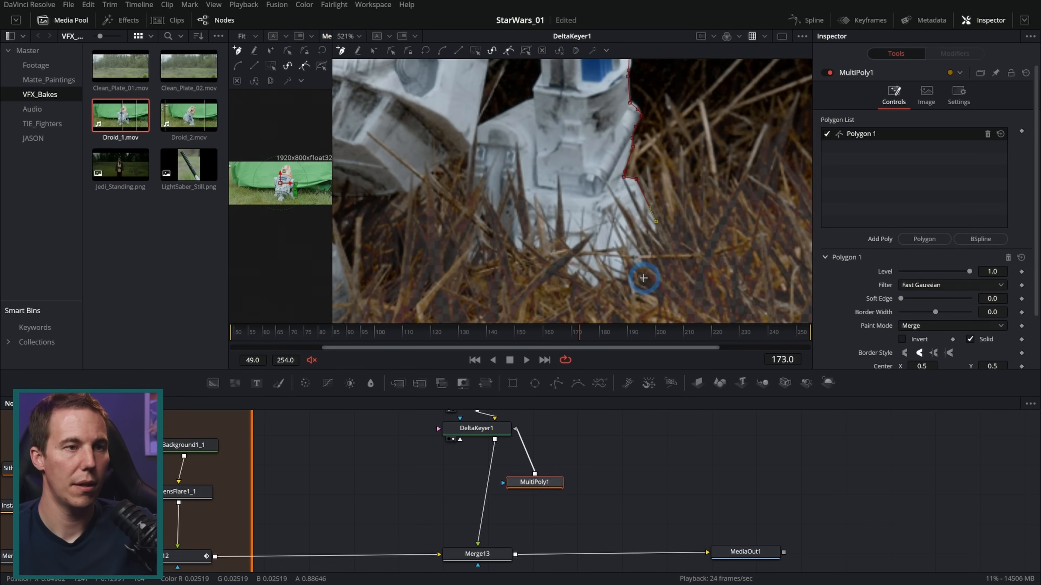
left_click(587, 295)
left_click(495, 271)
left_click(467, 173)
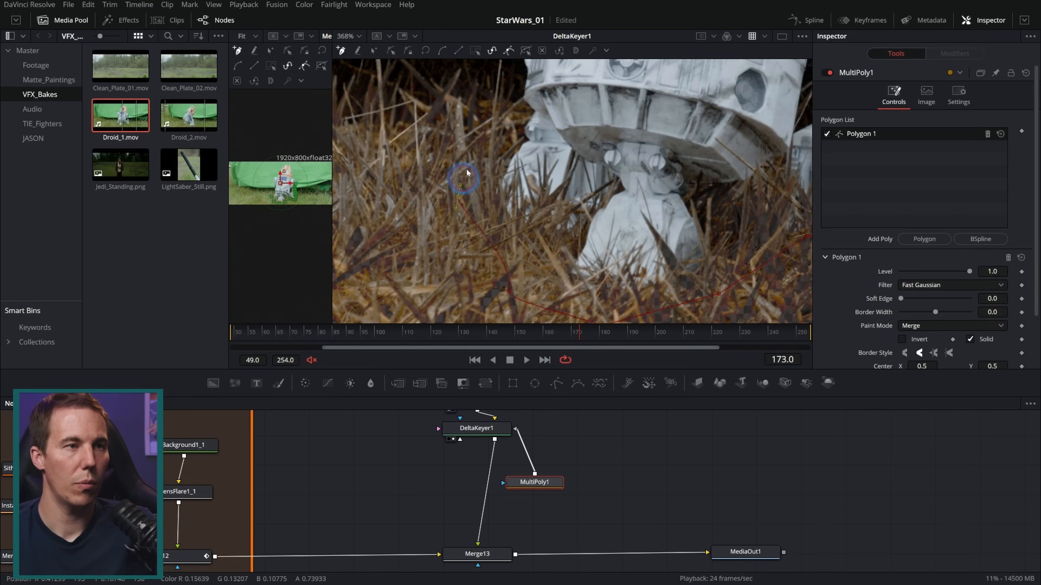
left_click(477, 140)
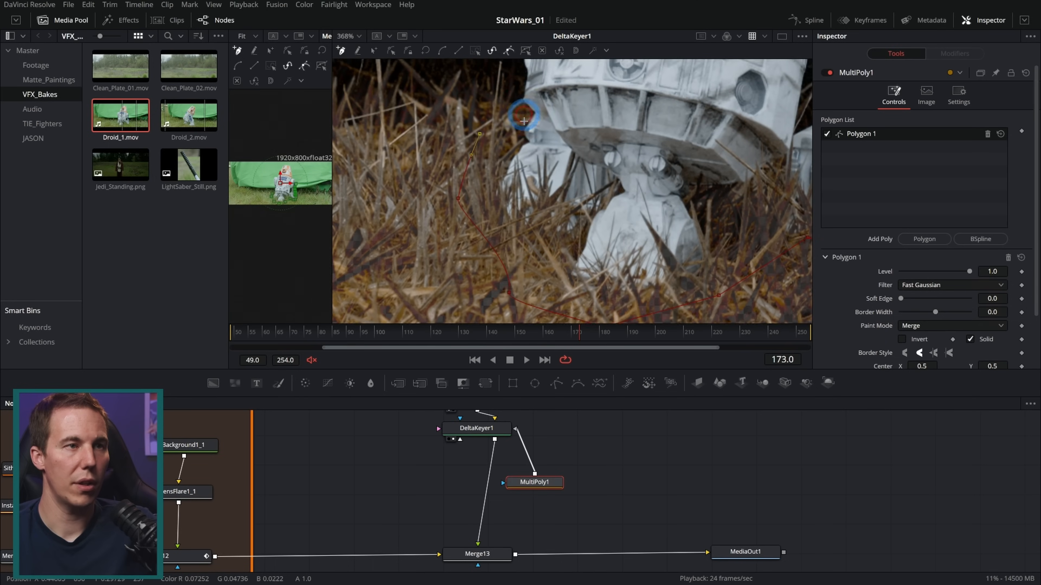
Trace Polygon 1 along the lower left-hand edge of the droid's body up to the blue part of its leg
left_click_drag(541, 121, 525, 194)
scroll(525, 194, "up", 2)
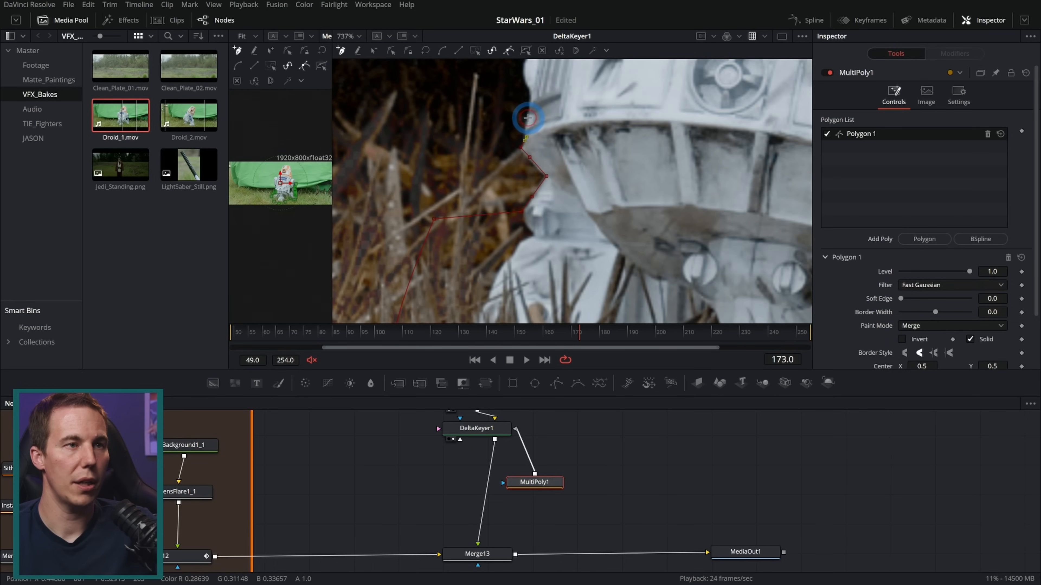
left_click_drag(534, 78, 584, 228)
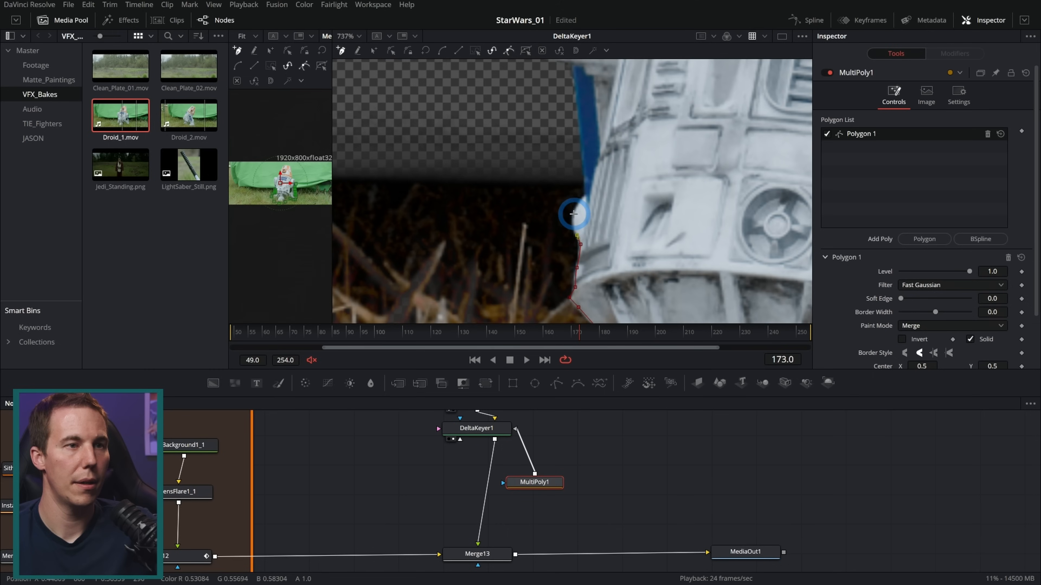
left_click(571, 214)
left_click(586, 195)
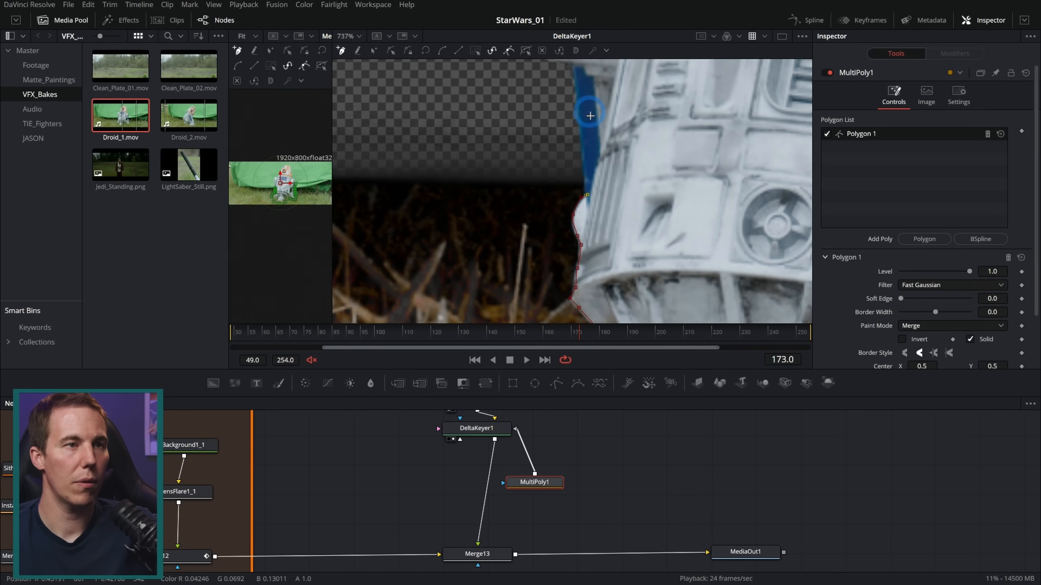
Extend Polygon 1 up away from the droid's left-hand leg and loosely around outside the image's left and bottom edges
scroll(588, 110, "down", 10)
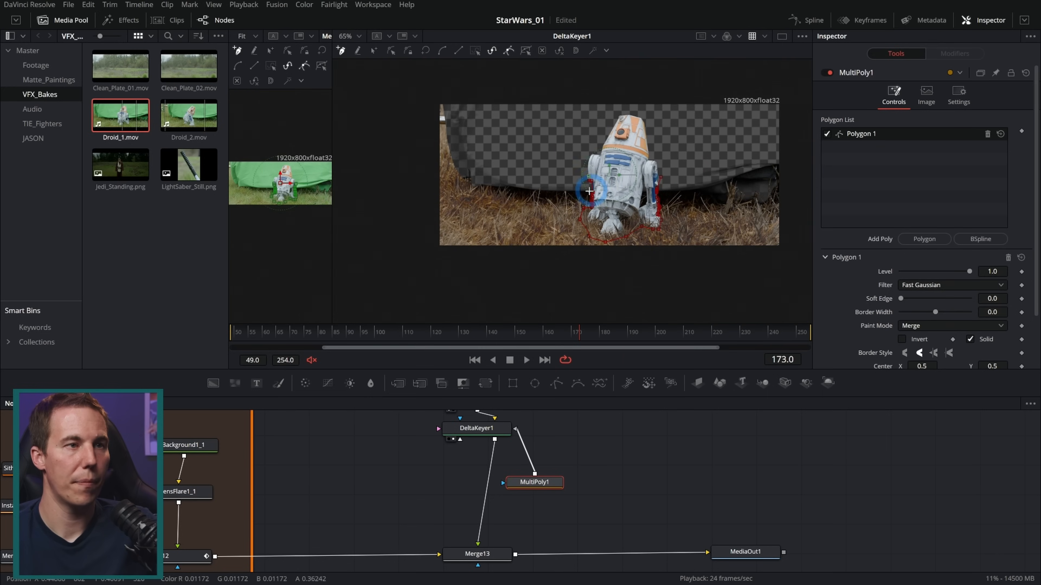
left_click(520, 86)
left_click(400, 95)
left_click(407, 294)
left_click(631, 287)
Carry Polygon 1 around outside the image's right-hand and top edges and close it at the droid's right-hand blue leg
left_click(744, 283)
left_click_drag(783, 274, 666, 275)
left_click_drag(701, 286, 707, 273)
left_click(684, 115)
left_click_drag(684, 79, 630, 81)
left_click(574, 92)
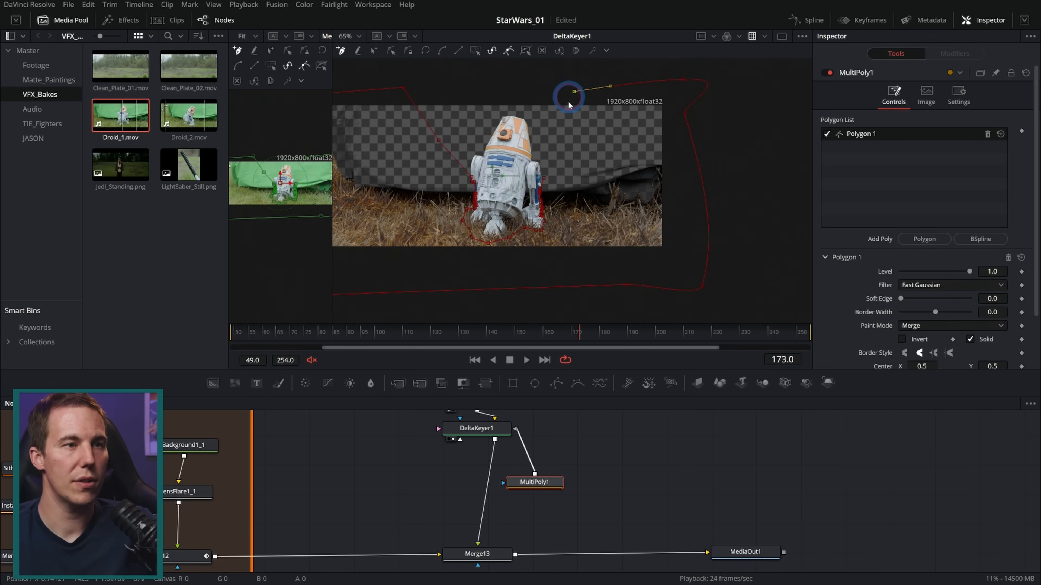
scroll(543, 179, "up", 7)
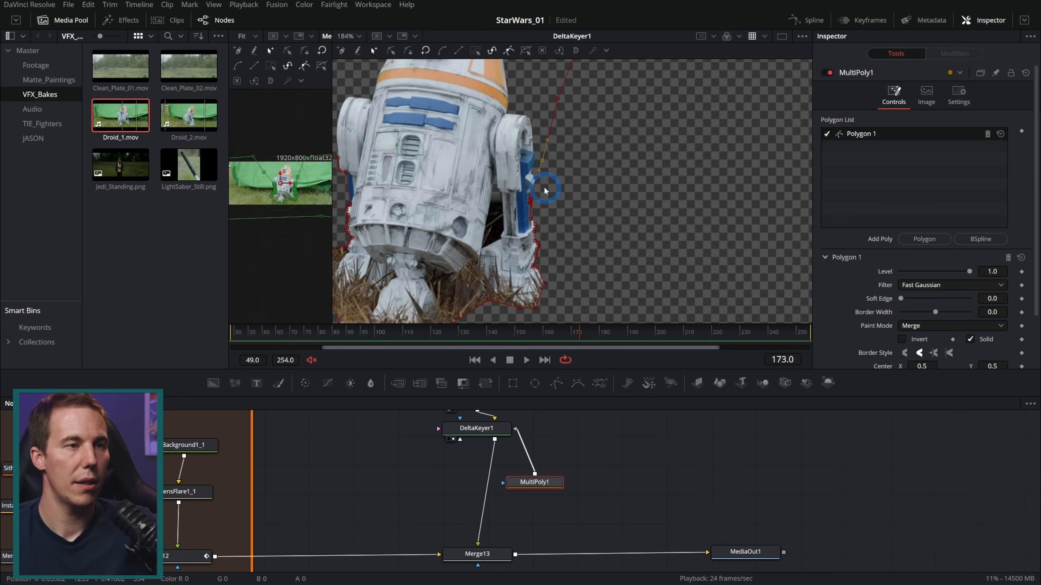
scroll(540, 206, "up", 4)
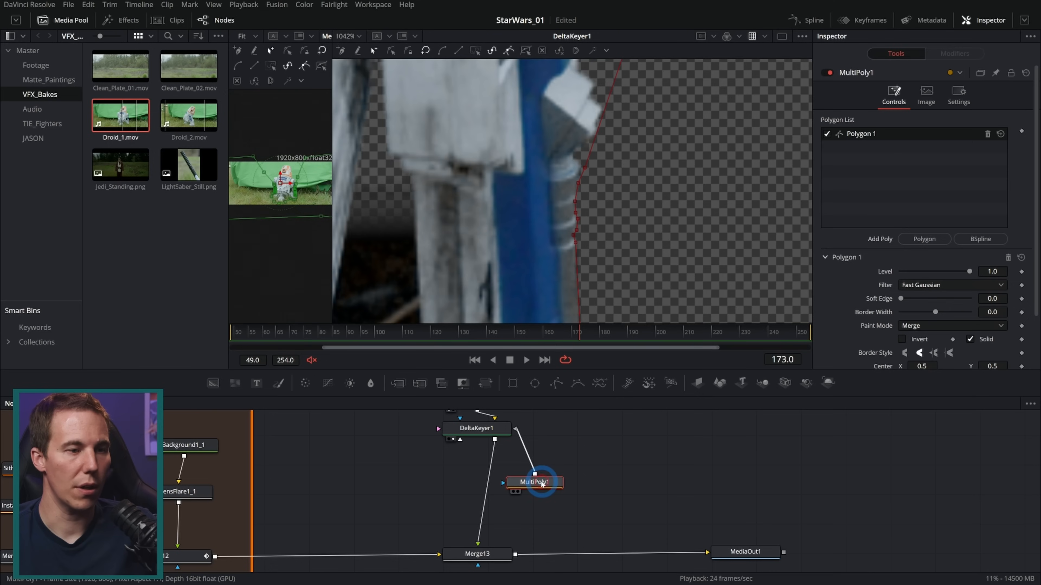
Set Polygon 1's soft edge to 0.0008 and place the MultiPoly1 node level with DeltaKeyer1
left_click_drag(992, 299, 997, 300)
left_click(633, 444)
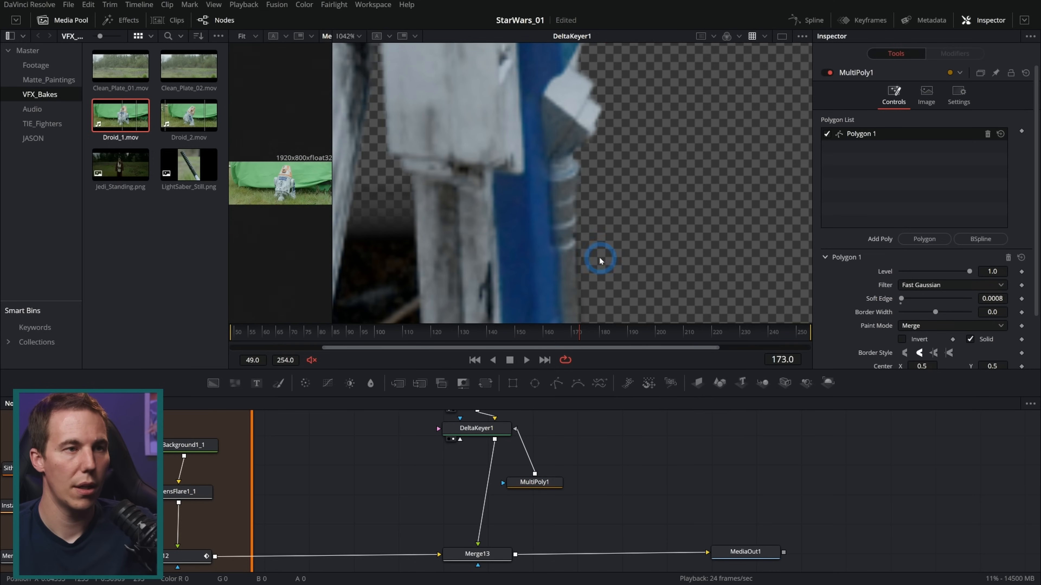
scroll(614, 205, "down", 5)
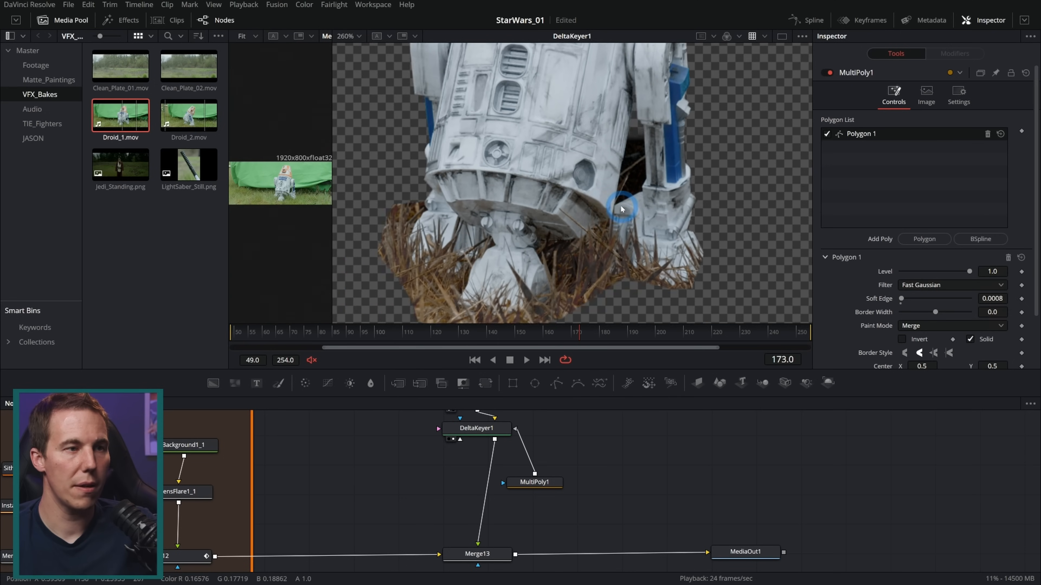
left_click_drag(534, 482, 602, 428)
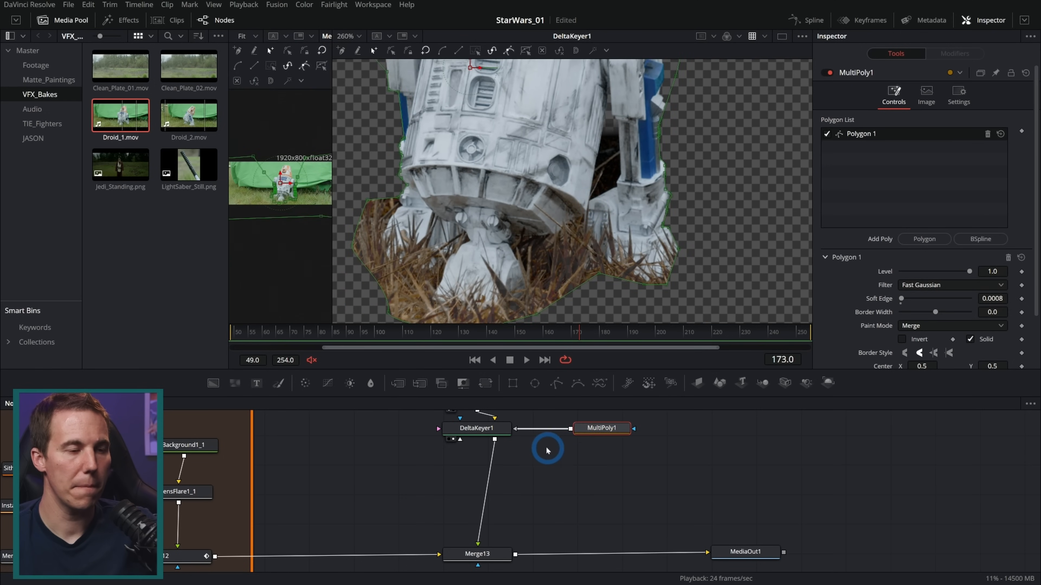
Set the matte Replace Mode of DeltaKeyer1 to Source
left_click(476, 428)
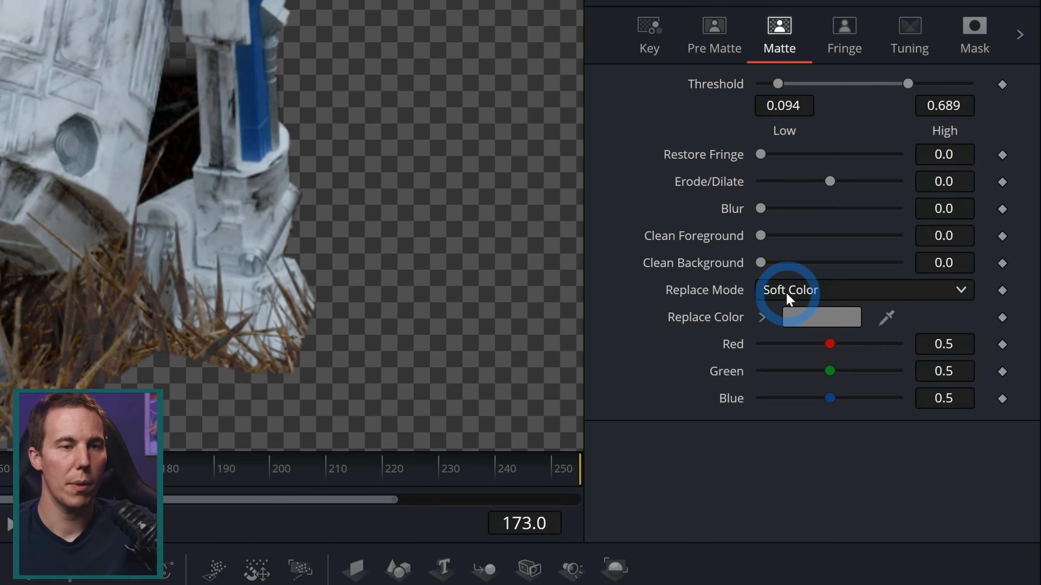
left_click(902, 245)
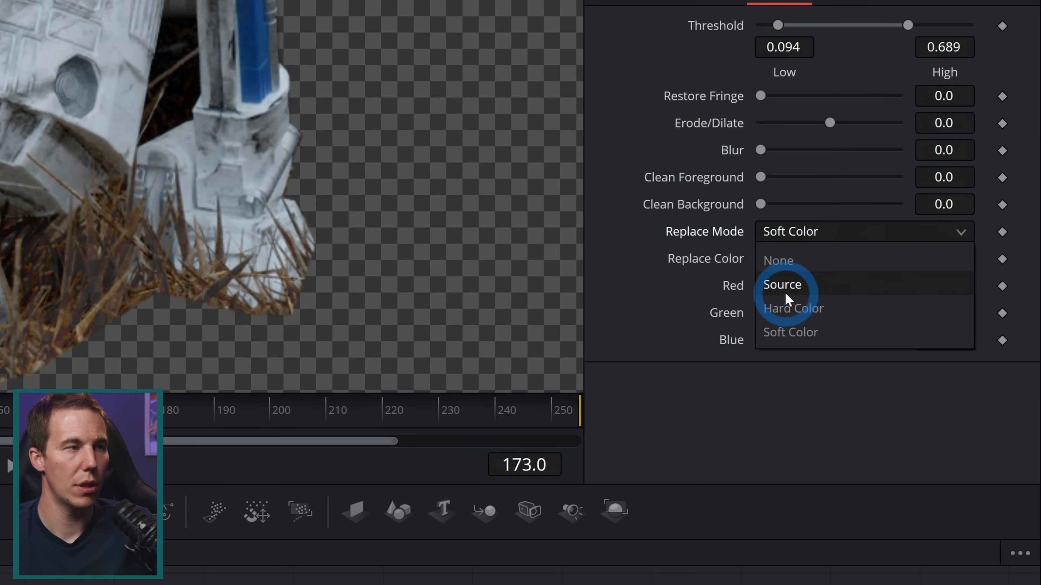
left_click(784, 291)
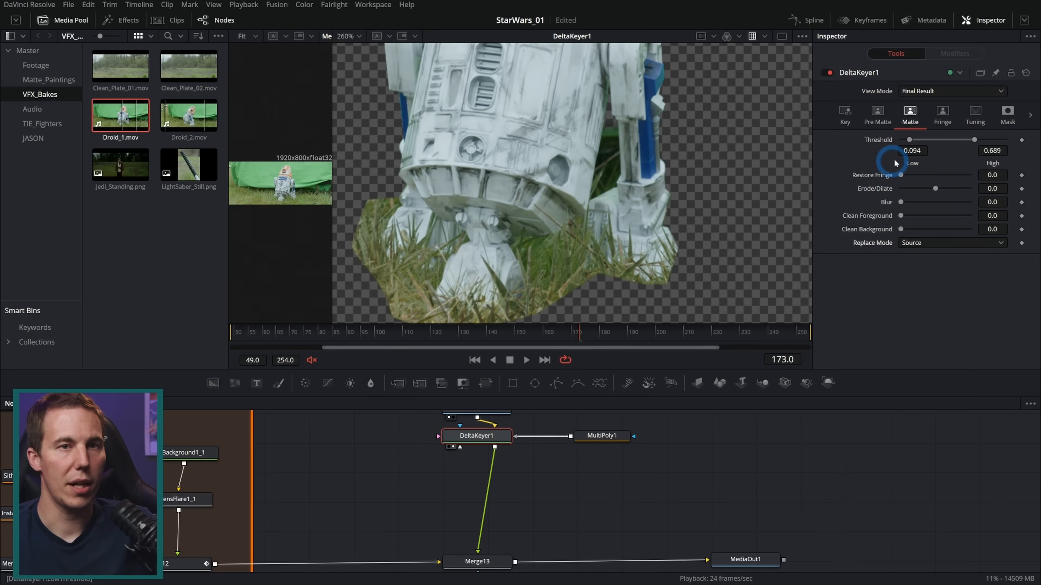
Feather Polygon 1 through the grass around the droid's left-hand foot by offsetting its soft-edge points from the outline
left_click(601, 435)
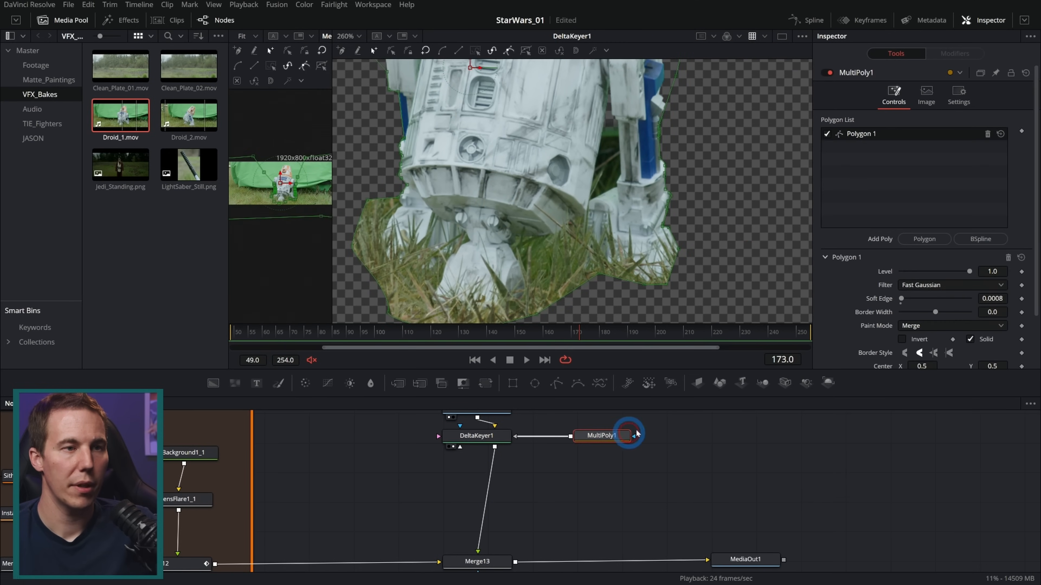
scroll(429, 184, "up", 2)
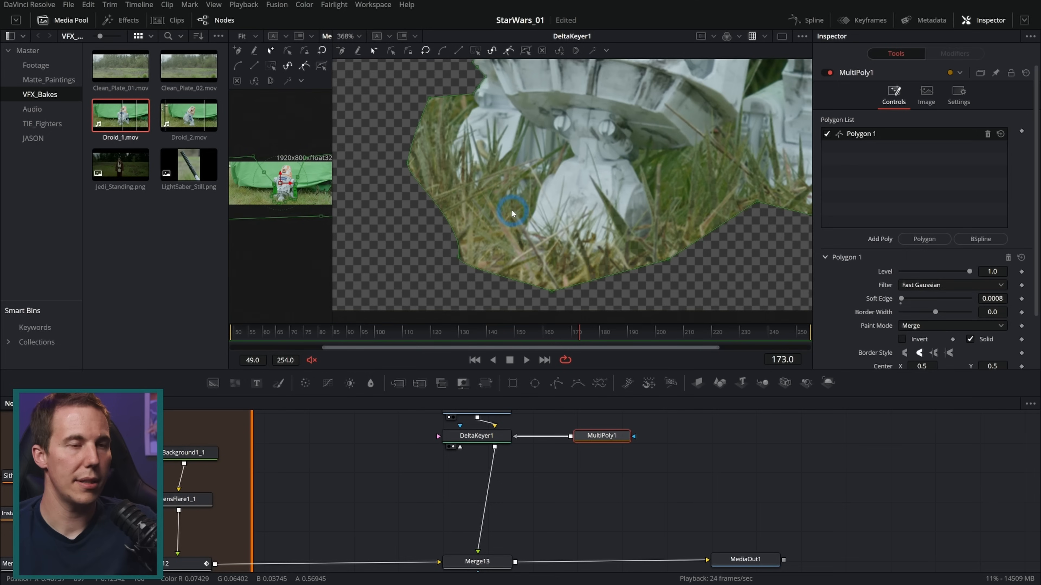
left_click_drag(587, 168, 605, 232)
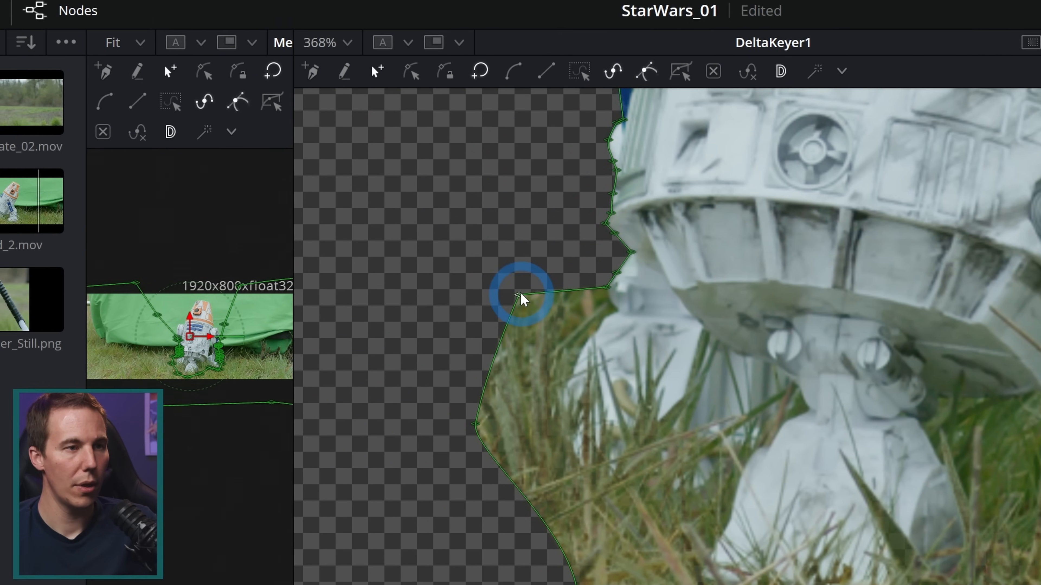
left_click_drag(501, 266, 447, 267)
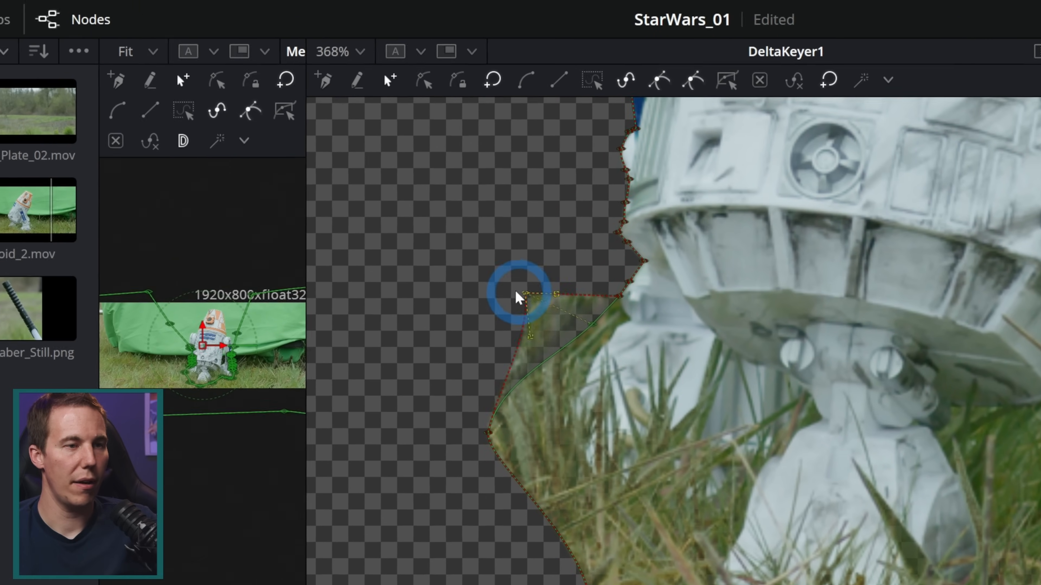
left_click_drag(515, 291, 597, 280)
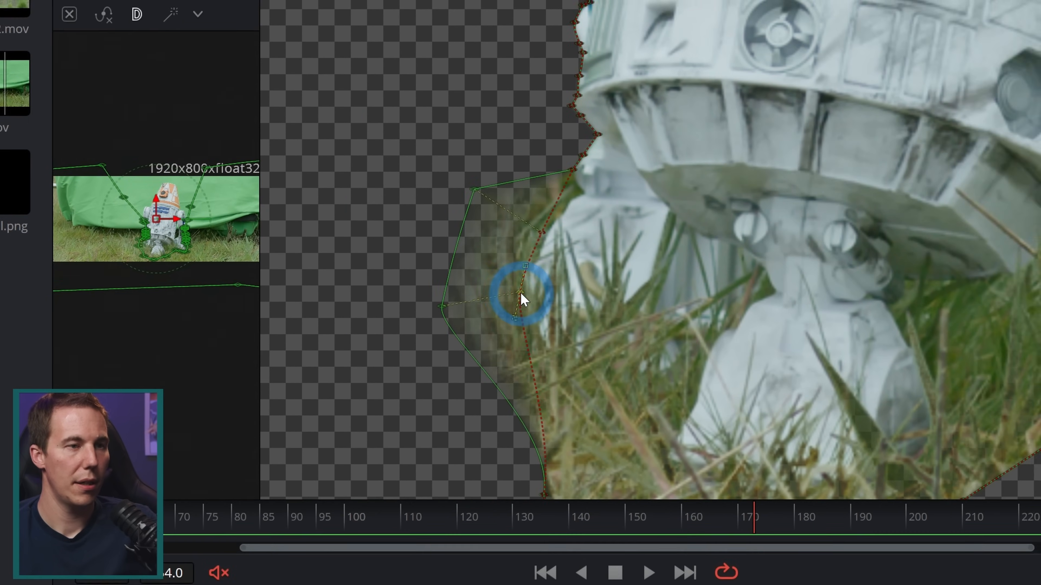
left_click_drag(705, 458, 691, 404)
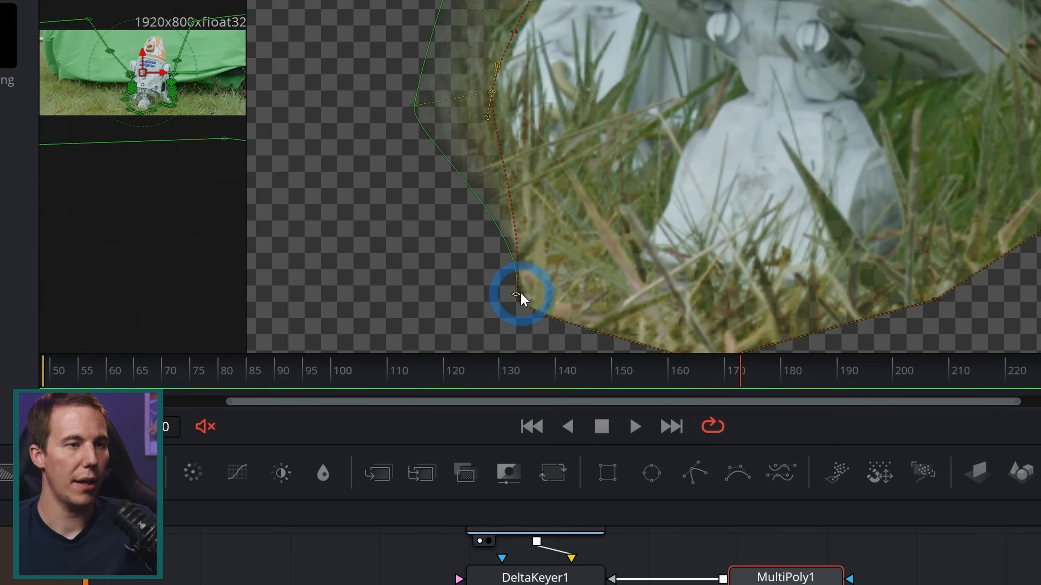
left_click_drag(437, 314, 532, 209)
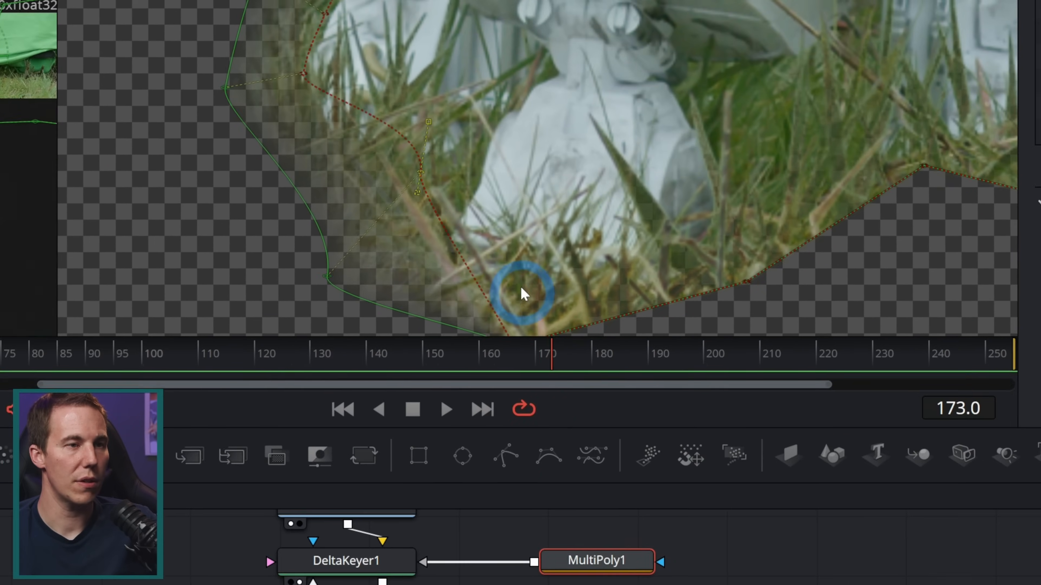
Feather Polygon 1 through the grass beneath the droid's middle foot and across towards its right-hand foot
left_click_drag(616, 414, 581, 361)
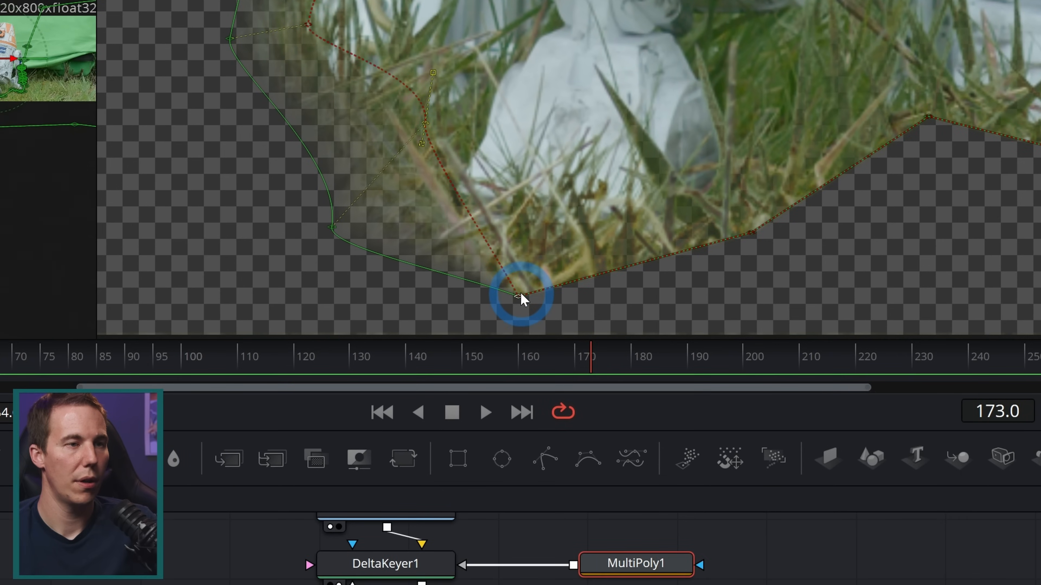
left_click_drag(520, 292, 539, 215)
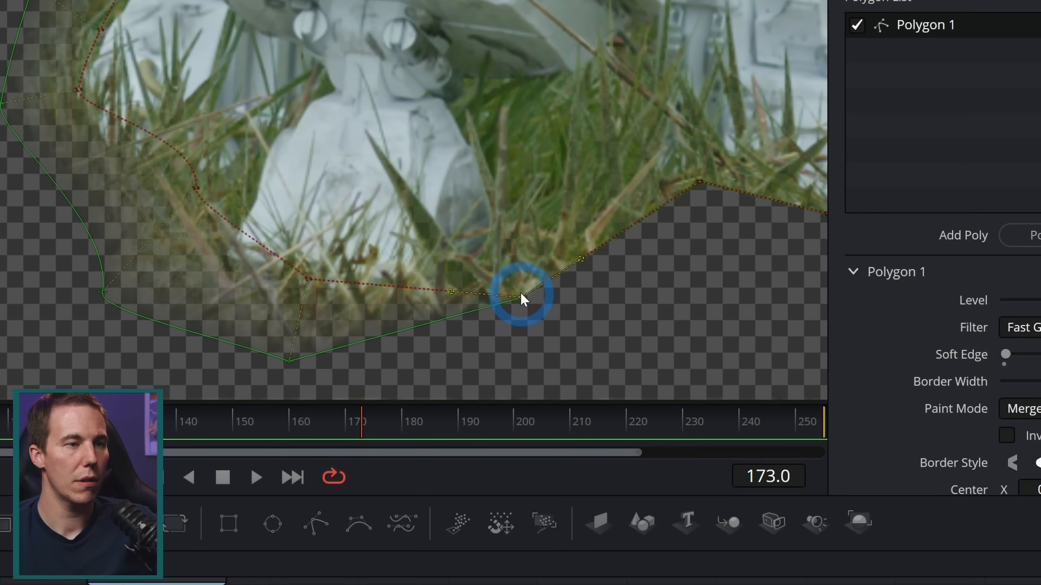
left_click_drag(529, 299, 499, 264)
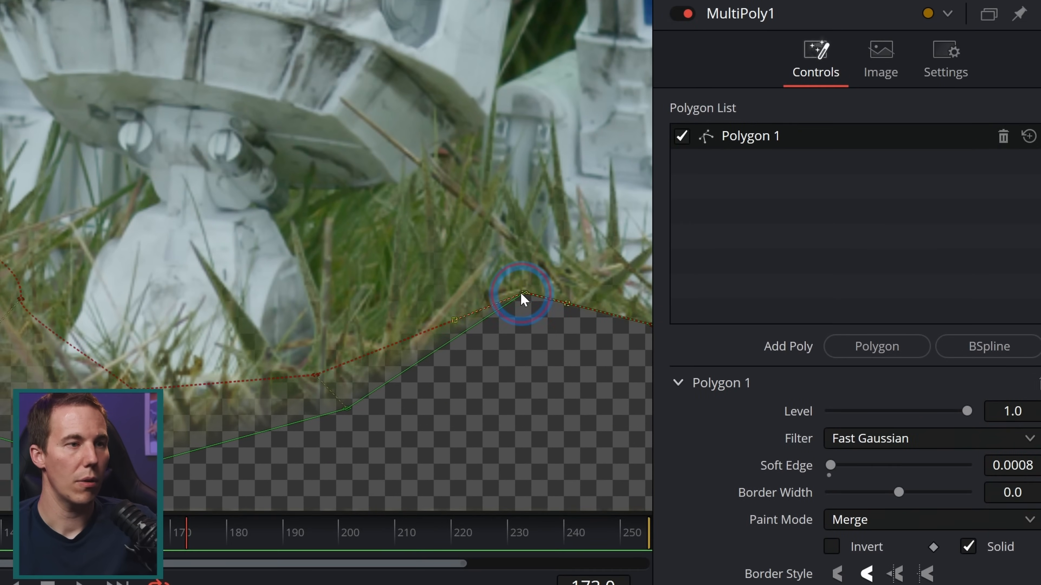
left_click_drag(517, 299, 401, 255)
left_click_drag(539, 316, 455, 318)
left_click_drag(501, 290, 530, 329)
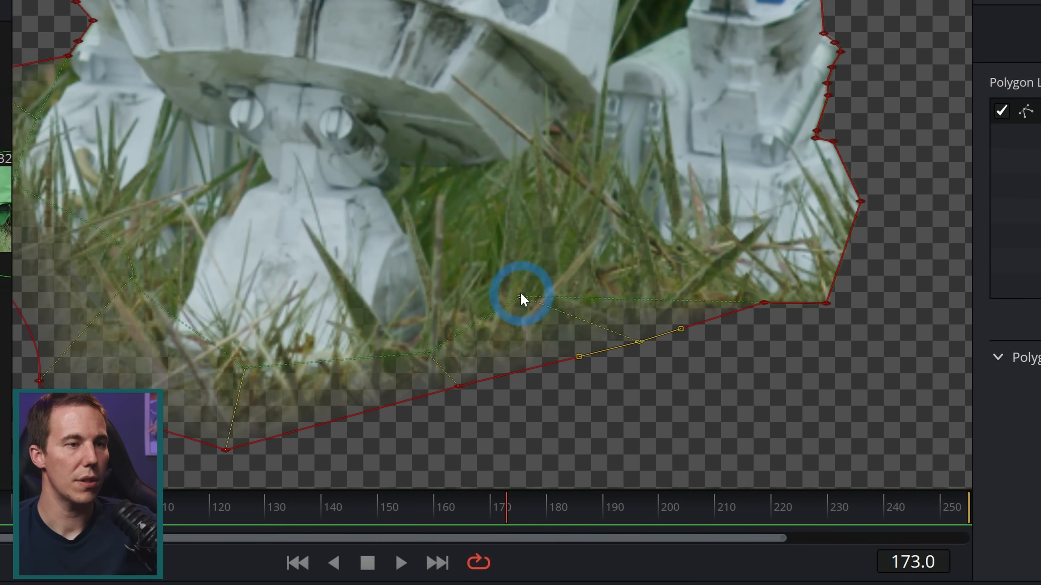
left_click_drag(403, 248, 411, 230)
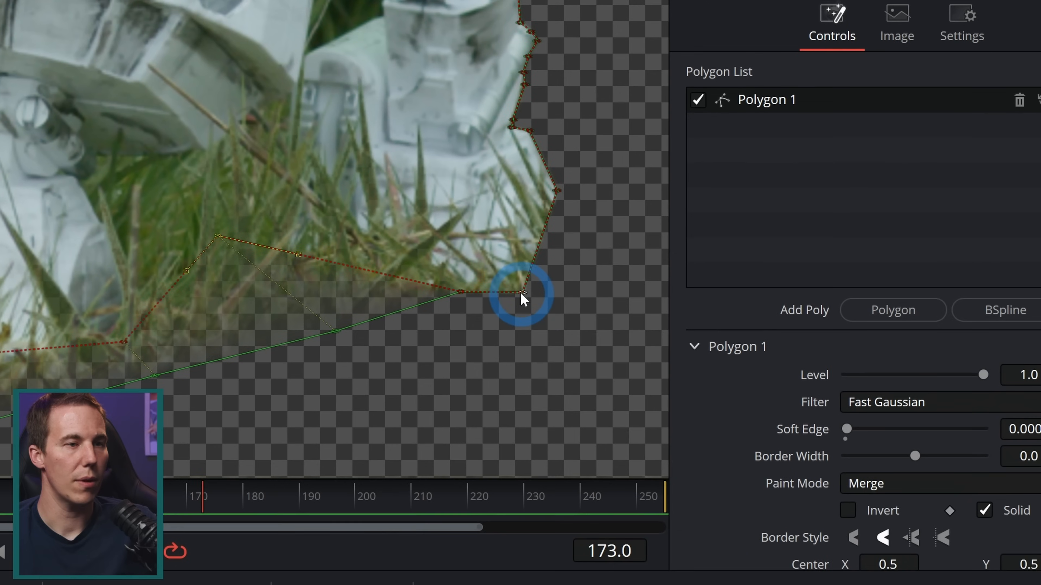
Widen Polygon 1 around the droid's right-hand foot and feather its edge through the grass there
left_click_drag(826, 352, 865, 384)
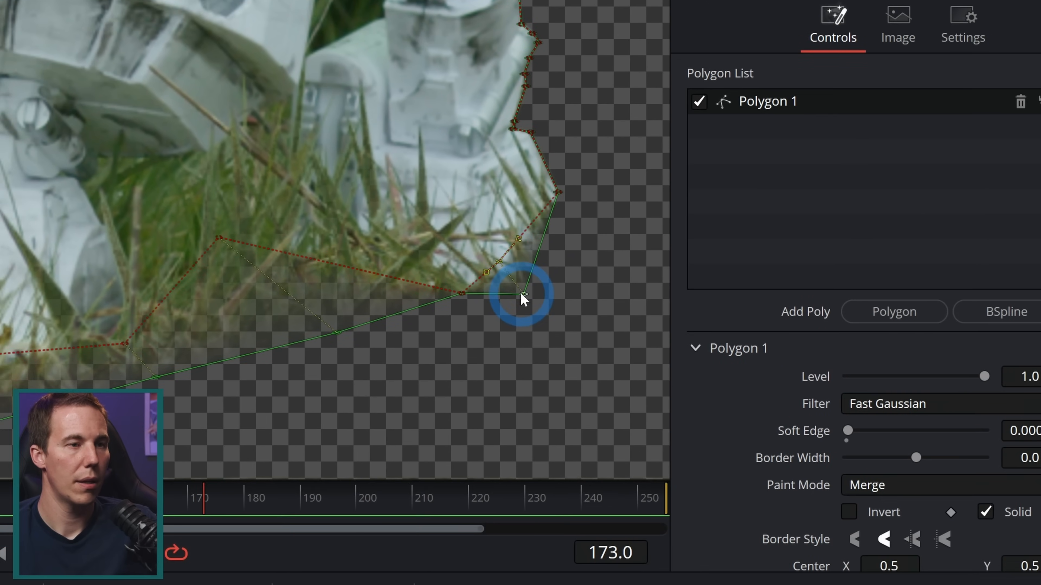
left_click(520, 295)
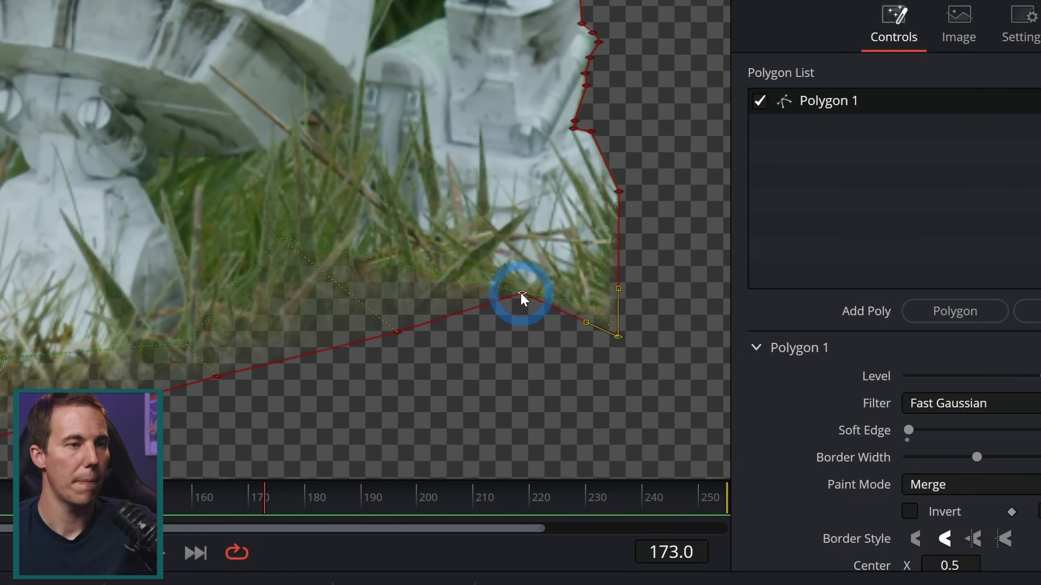
left_click_drag(431, 254, 436, 315)
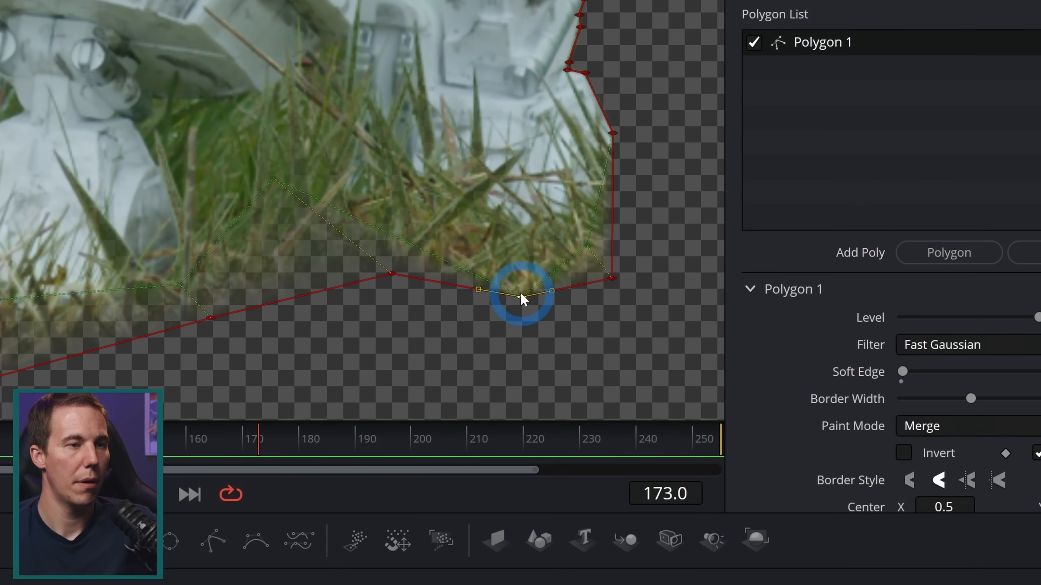
left_click_drag(521, 292, 517, 242)
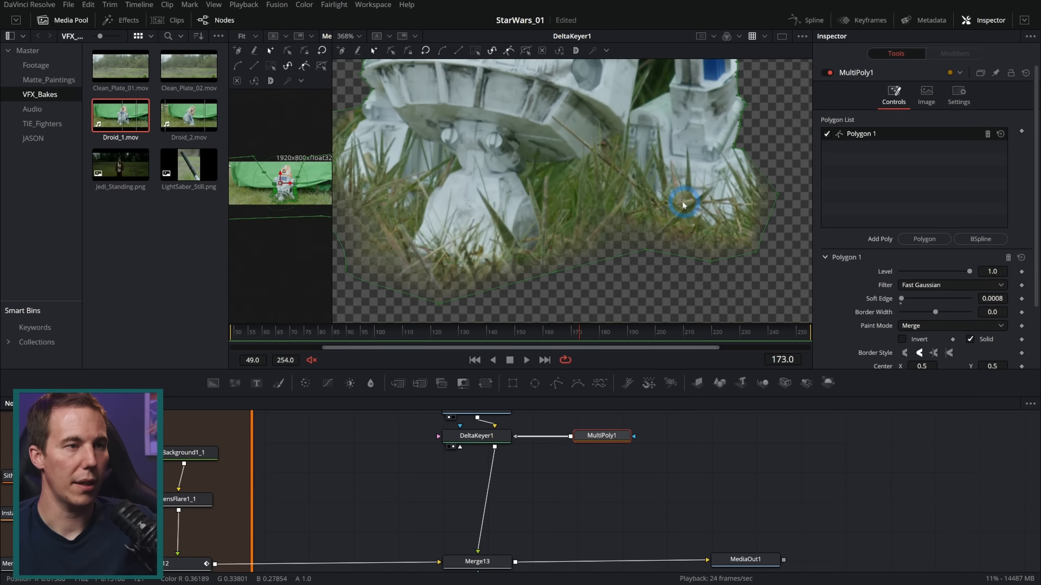
left_click_drag(591, 175, 608, 184)
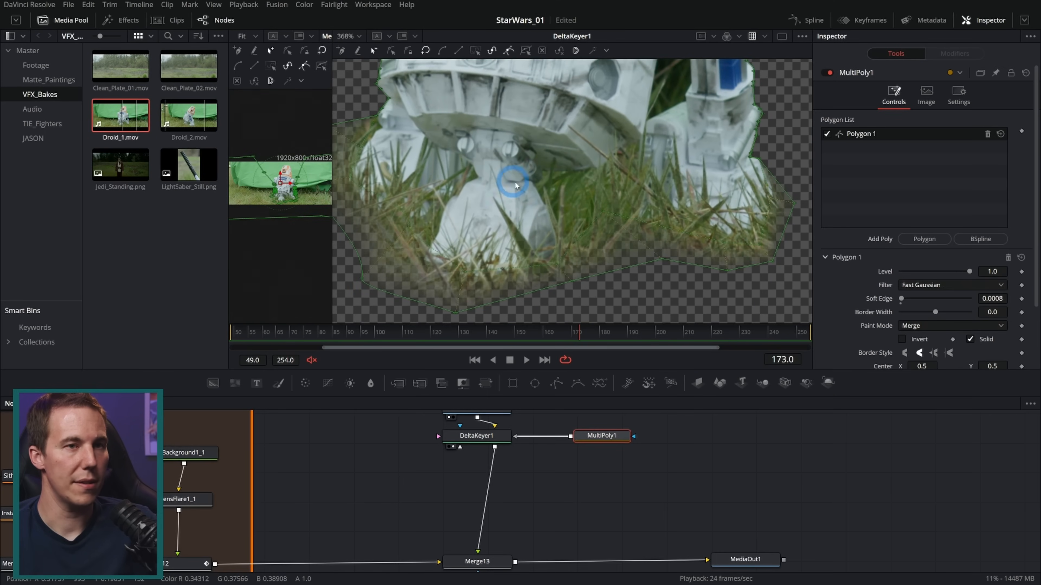
left_click_drag(759, 119, 742, 208)
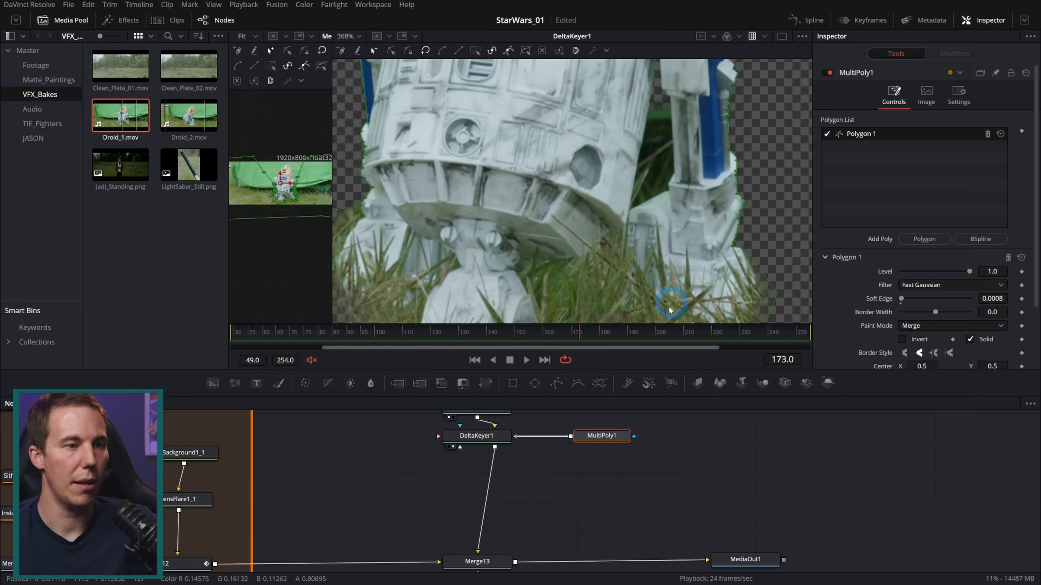
left_click(660, 443)
scroll(623, 251, "down", 6)
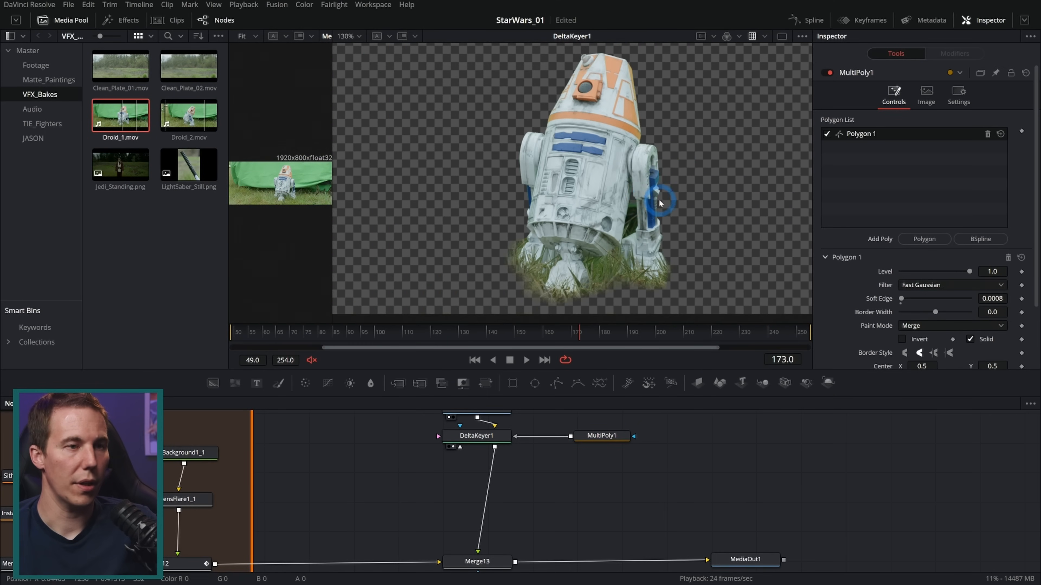
left_click_drag(660, 201, 639, 197)
Display MediaOut1 and scale the droid to a size of 0.39 with a Transform inserted after DeltaKeyer1
left_click_drag(756, 560, 677, 192)
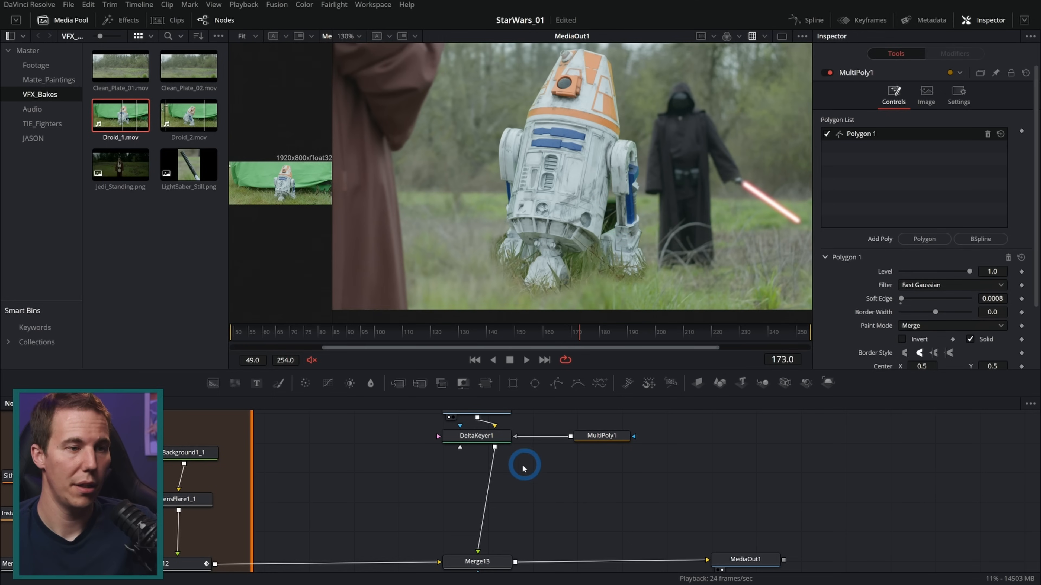
left_click_drag(522, 466, 492, 456)
left_click_drag(935, 173, 914, 175)
left_click(649, 197)
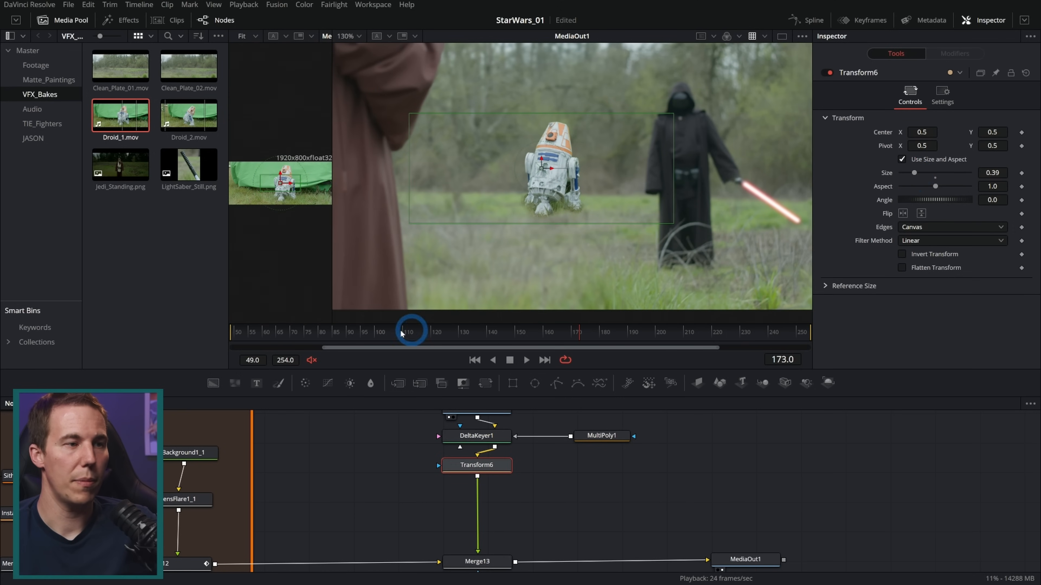
At frame 73, position the droid on the grass beside the black-robed figure, with its center at X 0.590395, Y 0.344067
left_click_drag(363, 337, 302, 337)
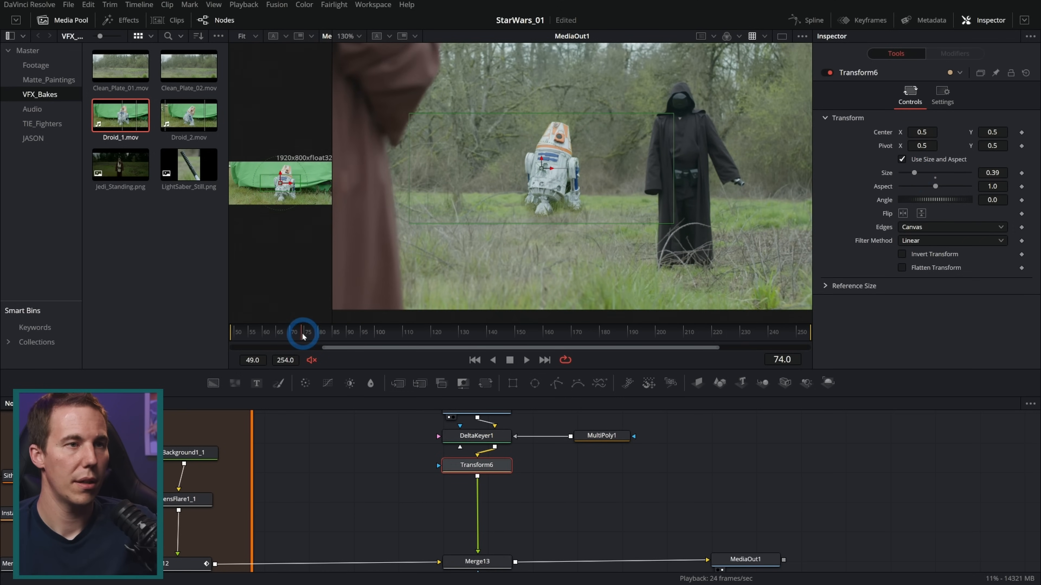
scroll(607, 220, "up", 3)
left_click_drag(633, 222, 608, 191)
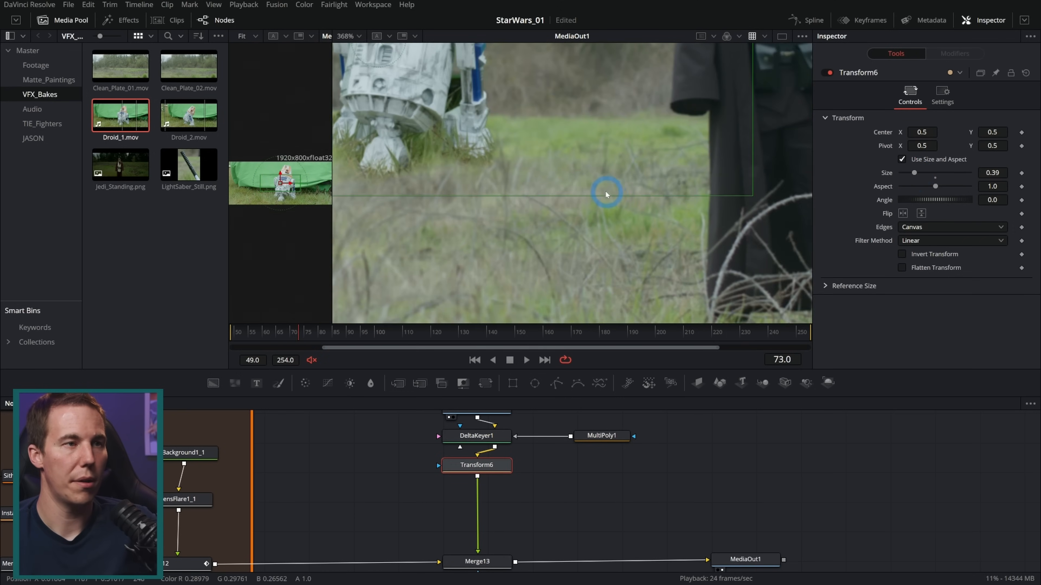
scroll(607, 191, "down", 2)
left_click_drag(493, 117, 578, 182)
scroll(578, 182, "down", 3)
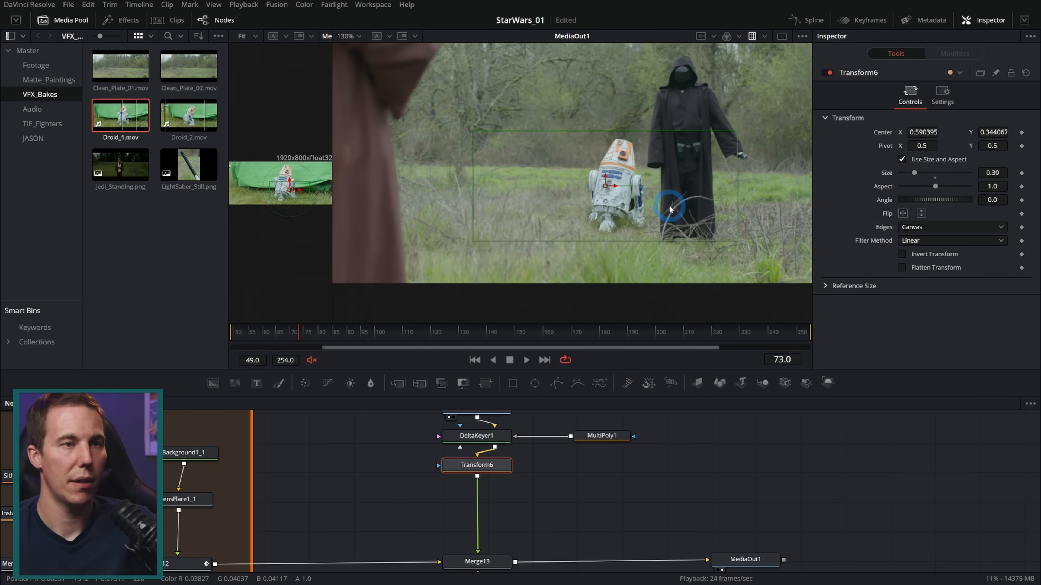
scroll(676, 208, "up", 3)
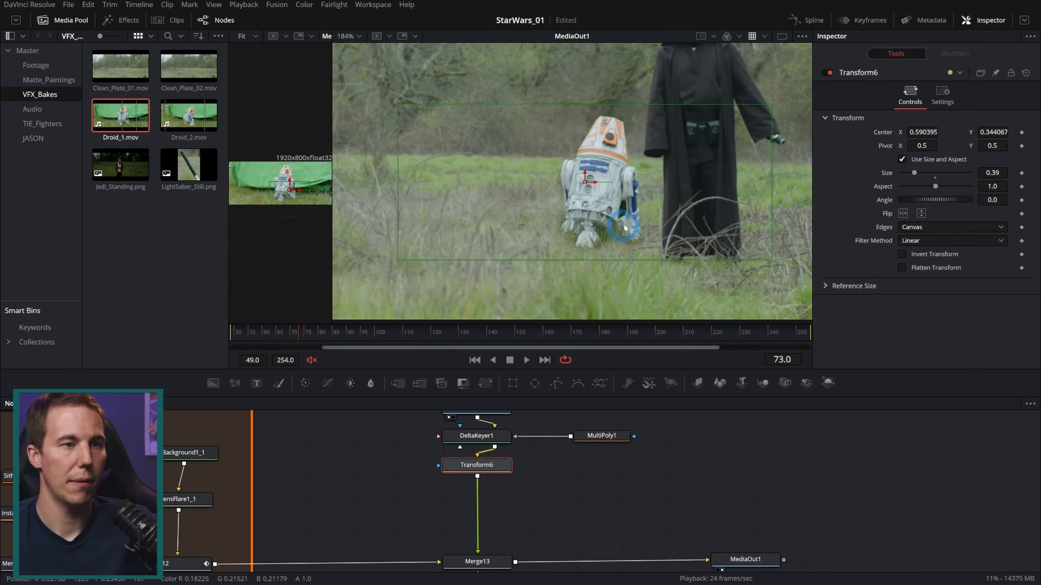
scroll(621, 229, "up", 3)
left_click_drag(726, 199, 704, 206)
Insert a BrightnessContrast node between DeltaKeyer1 and Transform6 and enable Pre-Divide / Post-Multiply on it
left_click_drag(496, 470, 499, 511)
left_click(489, 459)
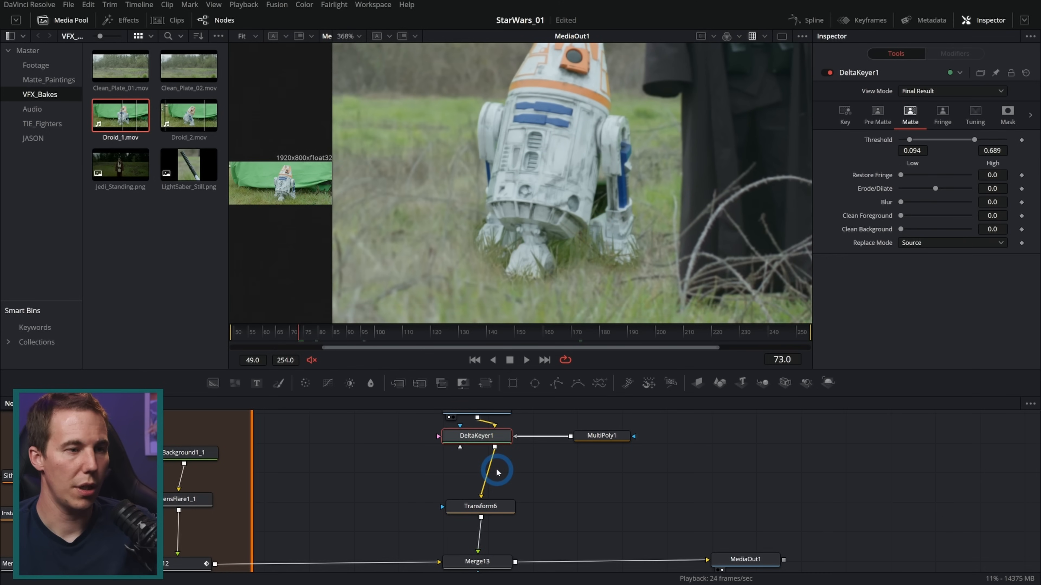
left_click(350, 383)
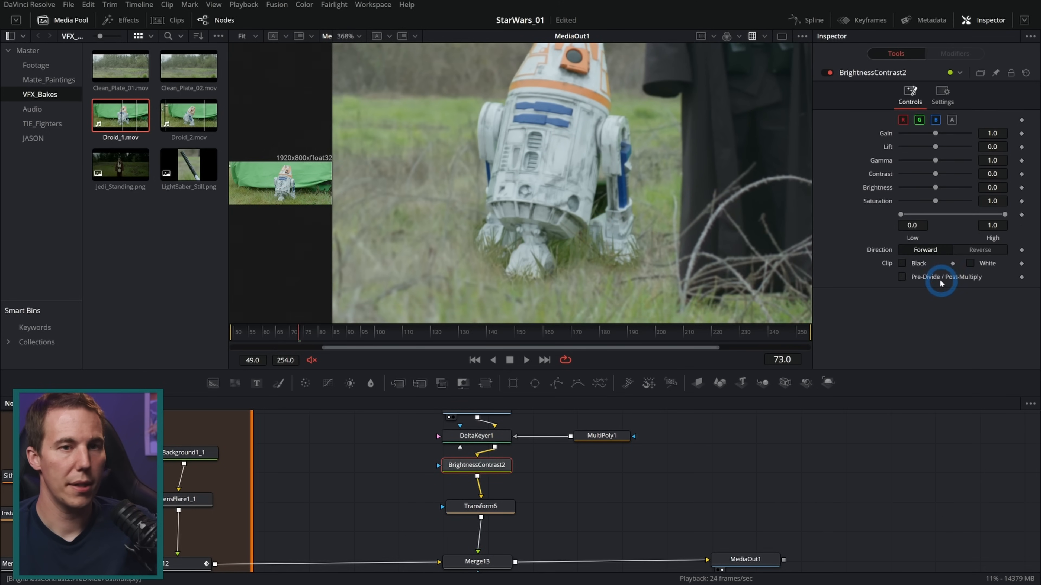
left_click(903, 277)
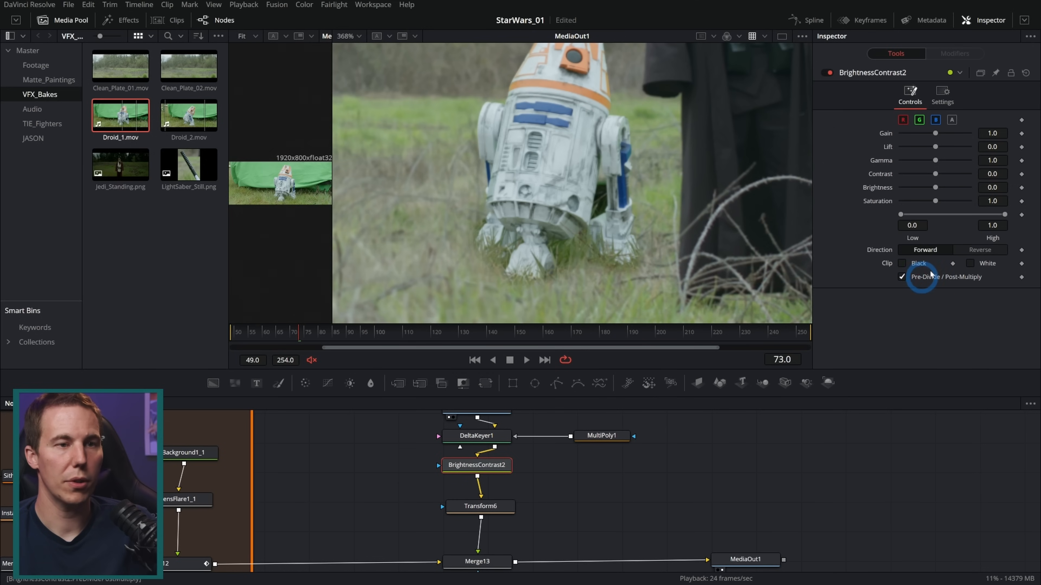
Raise the Gamma of BrightnessContrast2 to 1.221 to match the droid to the surrounding plate
left_click_drag(991, 160, 982, 160)
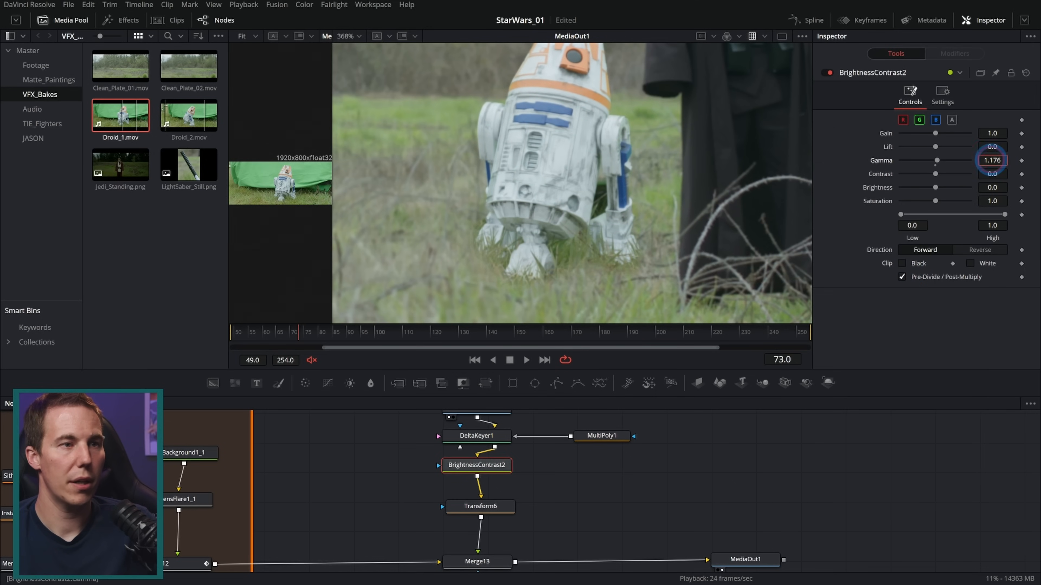
left_click(711, 353)
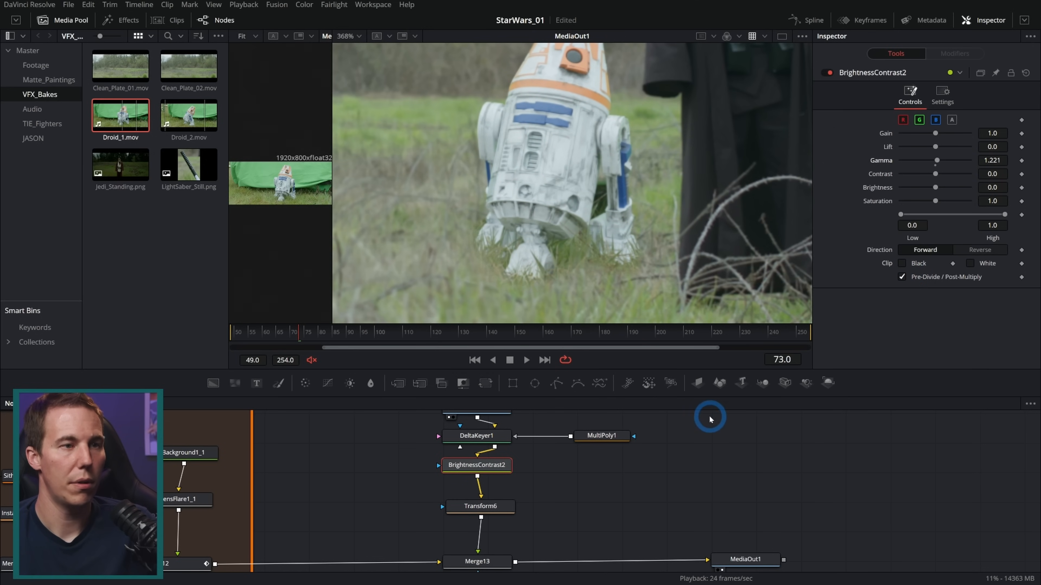
scroll(654, 268, "down", 2)
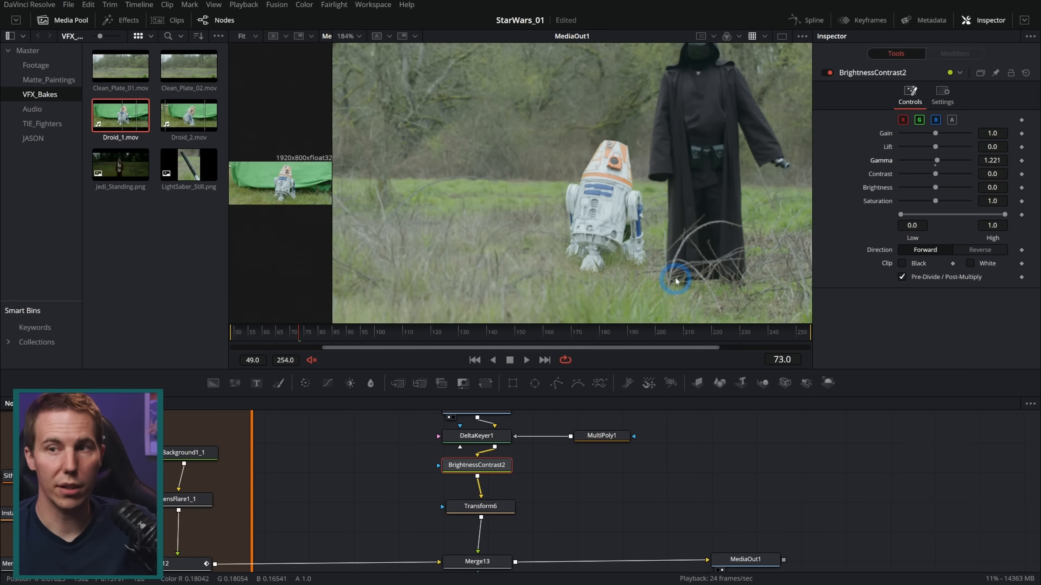
scroll(659, 266, "up", 1)
left_click(709, 440)
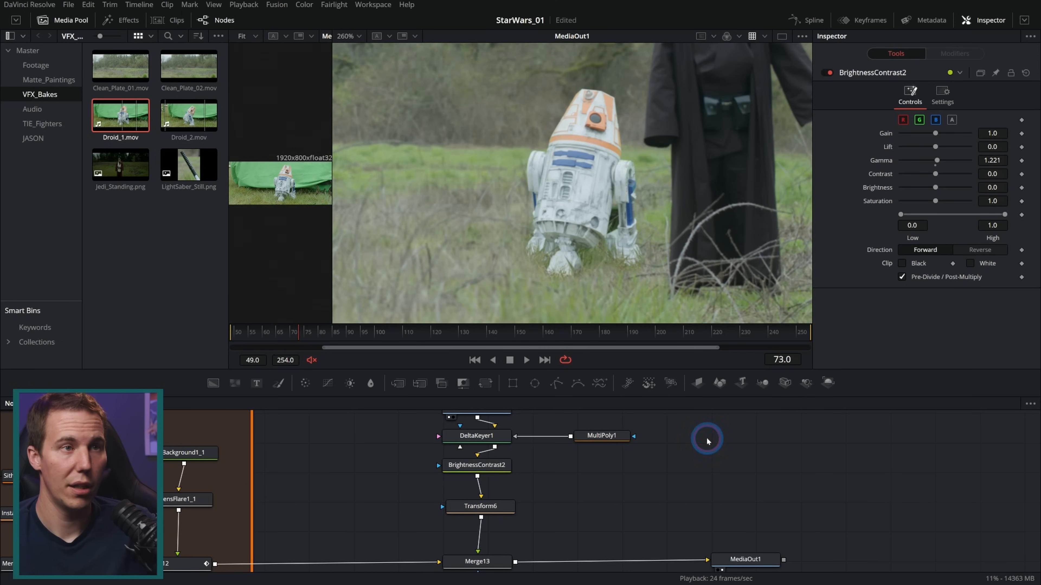
left_click_drag(665, 232, 608, 224)
Shift the Droid_1.mov clip of MediaIn3 in the keyframe timeline so it spans frames 45 to 279, covering the end of the shot
left_click_drag(301, 332, 643, 332)
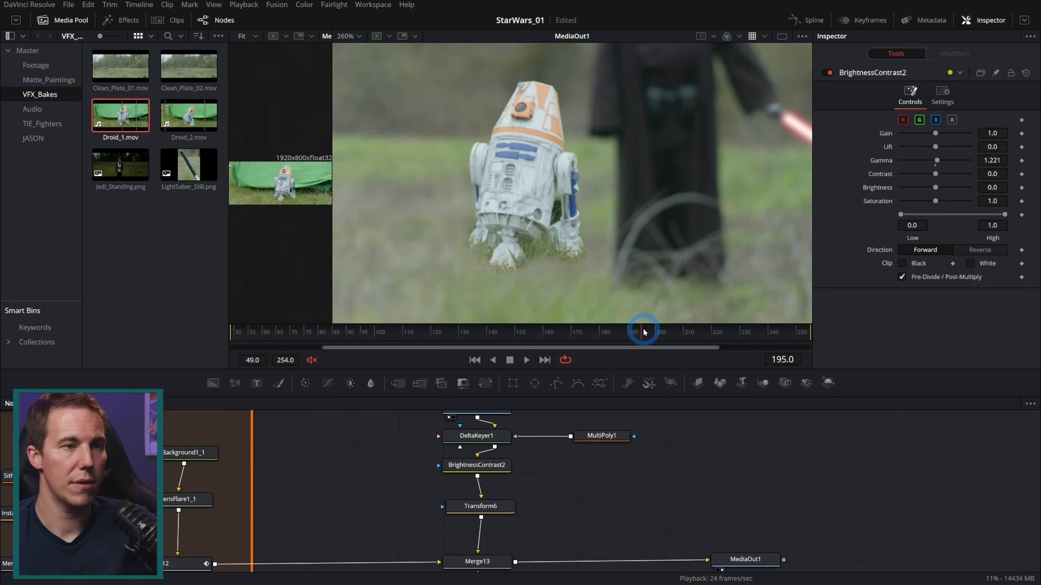
left_click(863, 19)
left_click_drag(361, 445, 89, 447)
left_click_drag(264, 458, 269, 488)
left_click(228, 445)
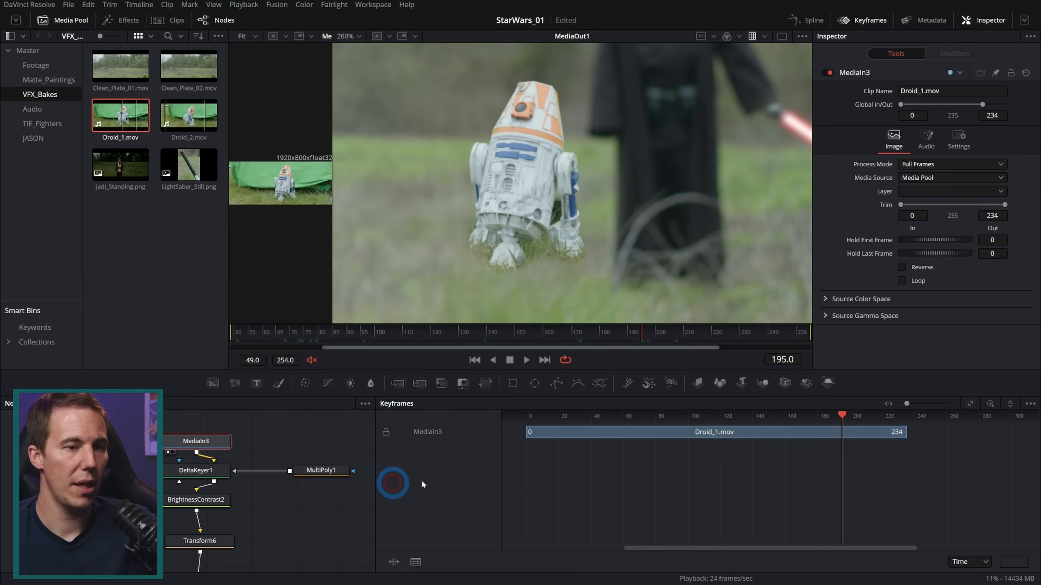
left_click_drag(668, 432, 743, 434)
left_click_drag(769, 333, 832, 333)
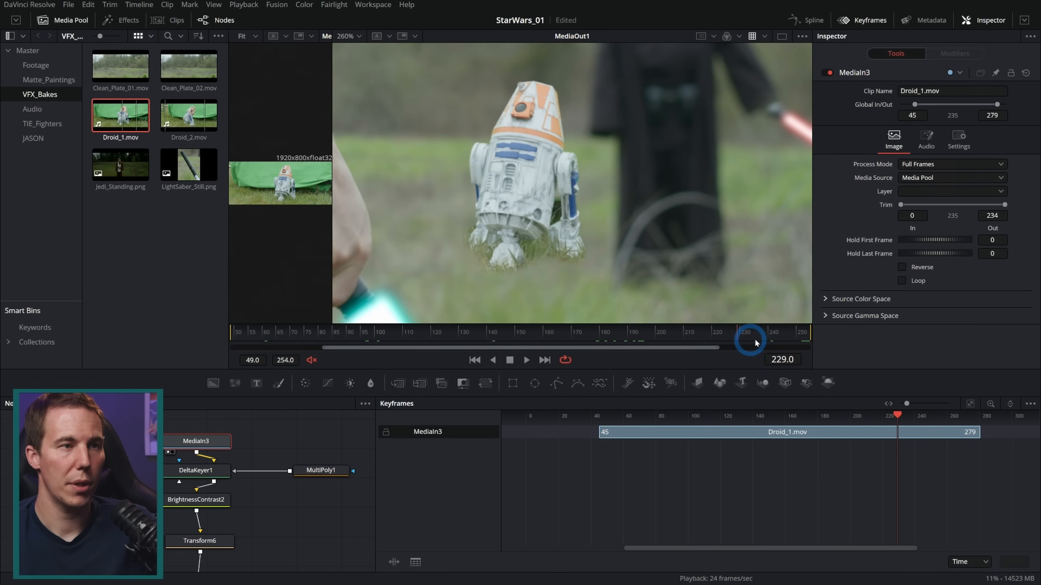
left_click(872, 21)
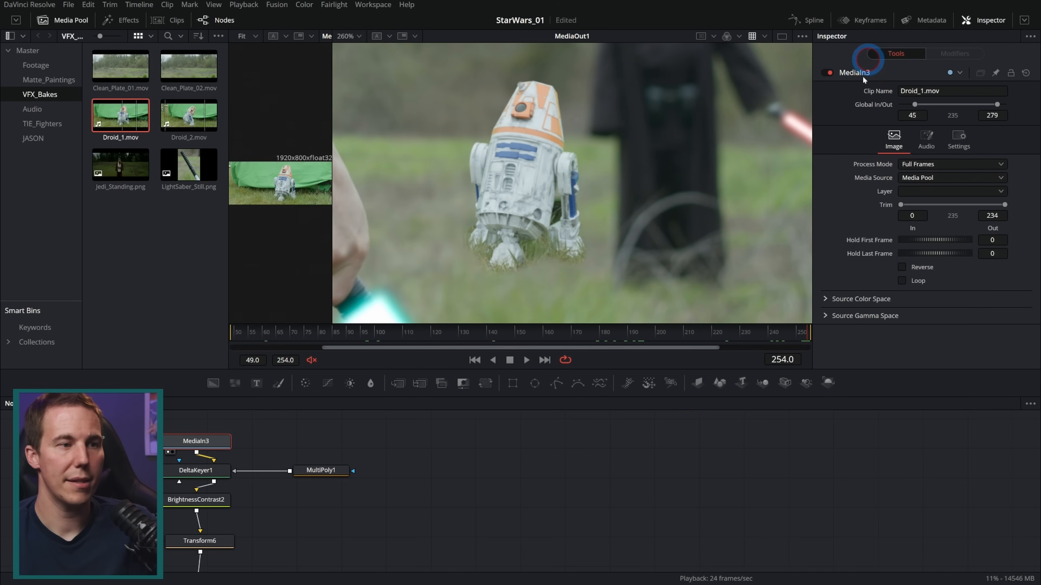
Paste an instance of the animated blur from the Sith lightsaber branch between Transform6 and Merge13
scroll(492, 459, "down", 4)
left_click_drag(303, 472, 410, 495)
left_click(464, 481)
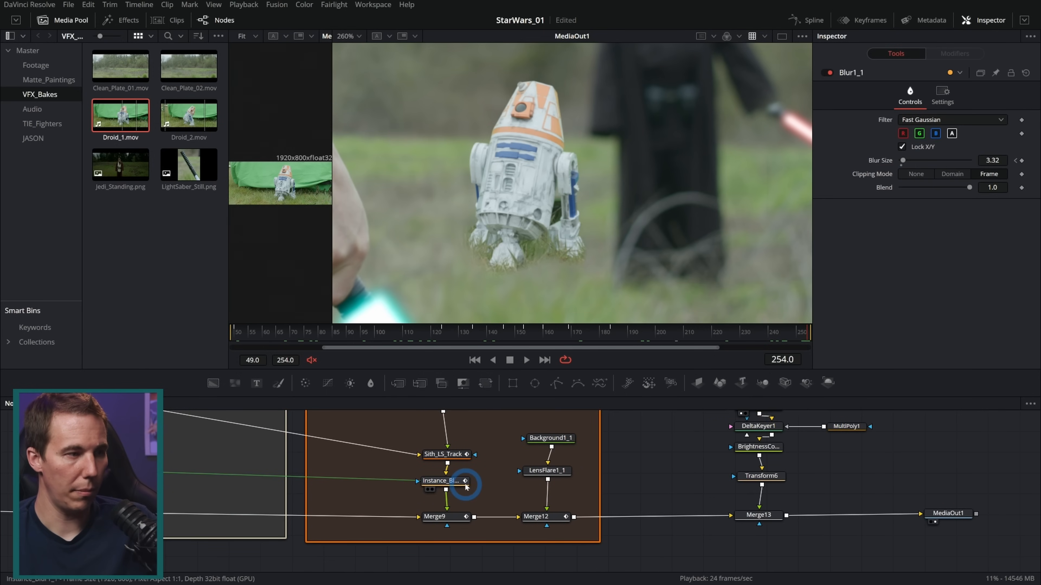
left_click_drag(681, 481, 490, 479)
left_click(533, 459)
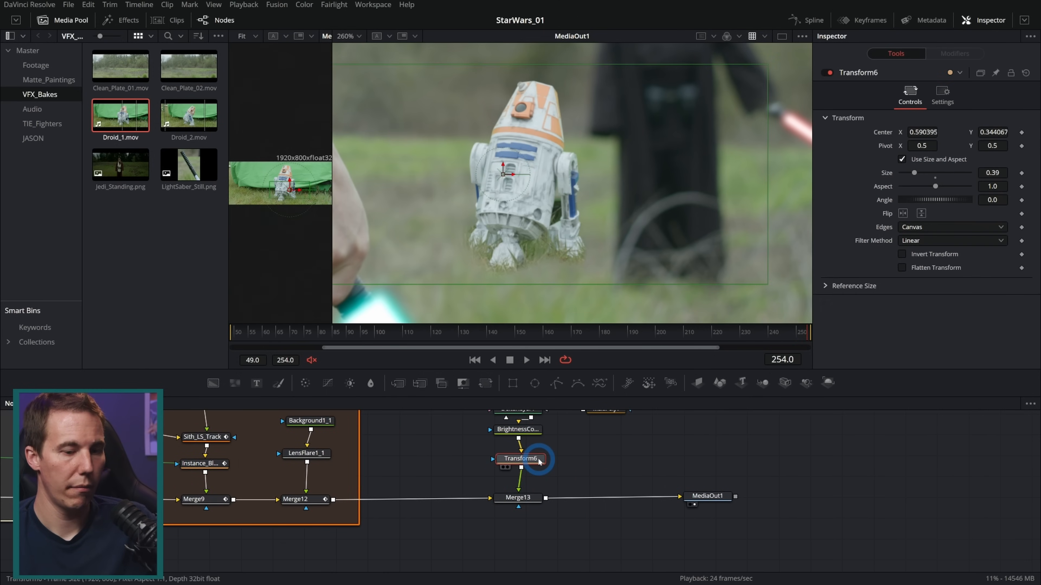
key("ctrl+shift+v")
Scrub and play the composite to examine how the droid's blur follows the shot's focus change
left_click(643, 347)
left_click_drag(433, 331, 423, 334)
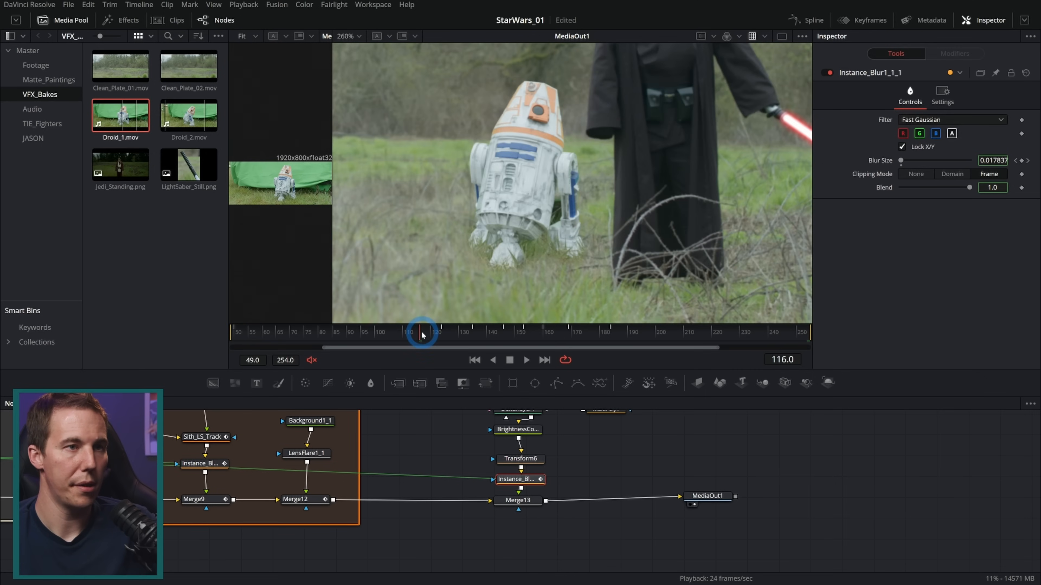
scroll(574, 180, "up", 2)
scroll(545, 204, "down", 1)
left_click_drag(520, 243, 562, 248)
left_click(527, 360)
scroll(615, 248, "down", 1)
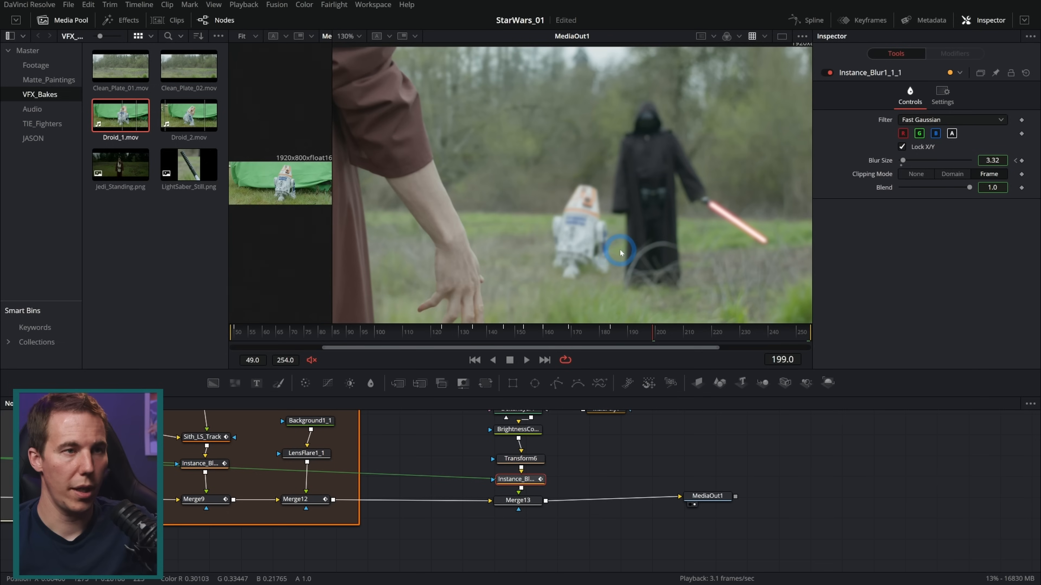
left_click_drag(619, 251, 623, 236)
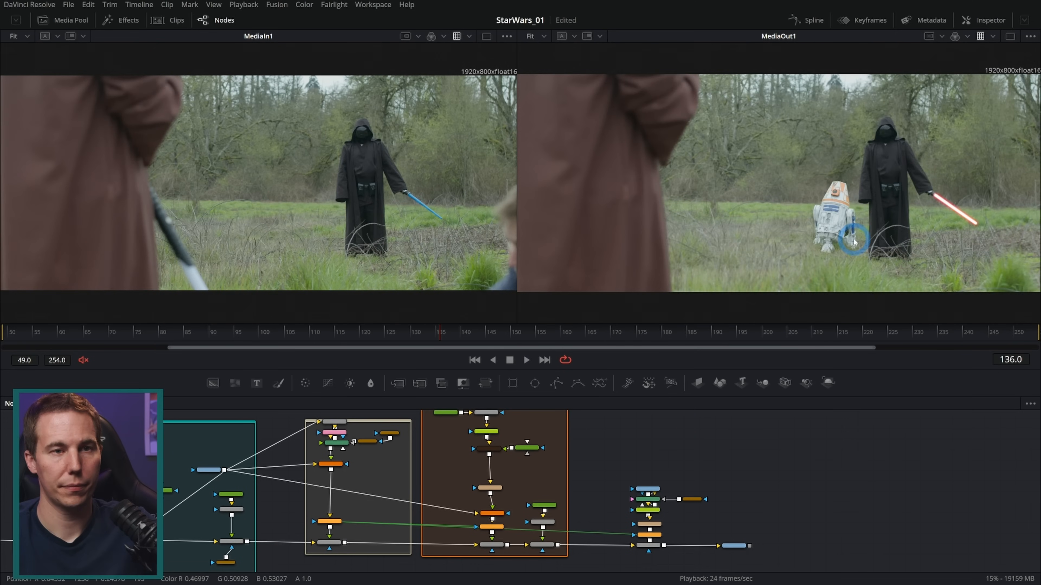
Add a second polygon to the MultiPoly1 garbage matte
scroll(850, 240, "up", 5)
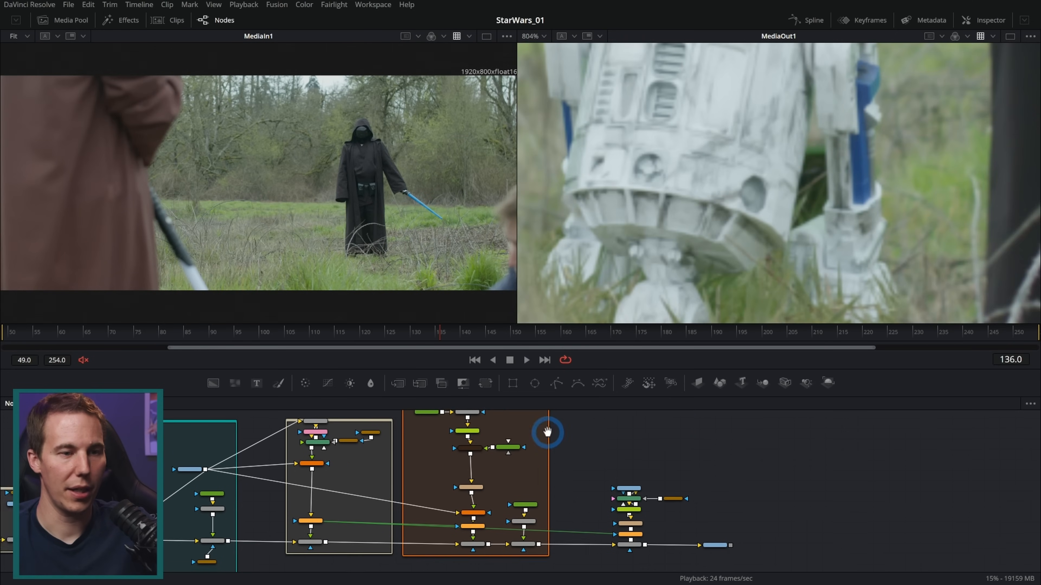
scroll(626, 456, "up", 6)
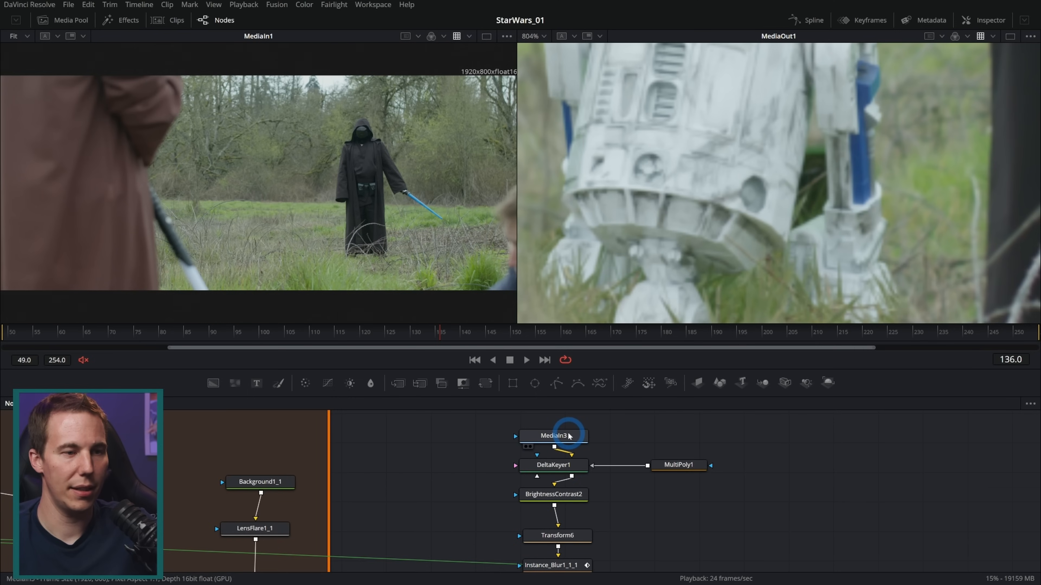
left_click(690, 465)
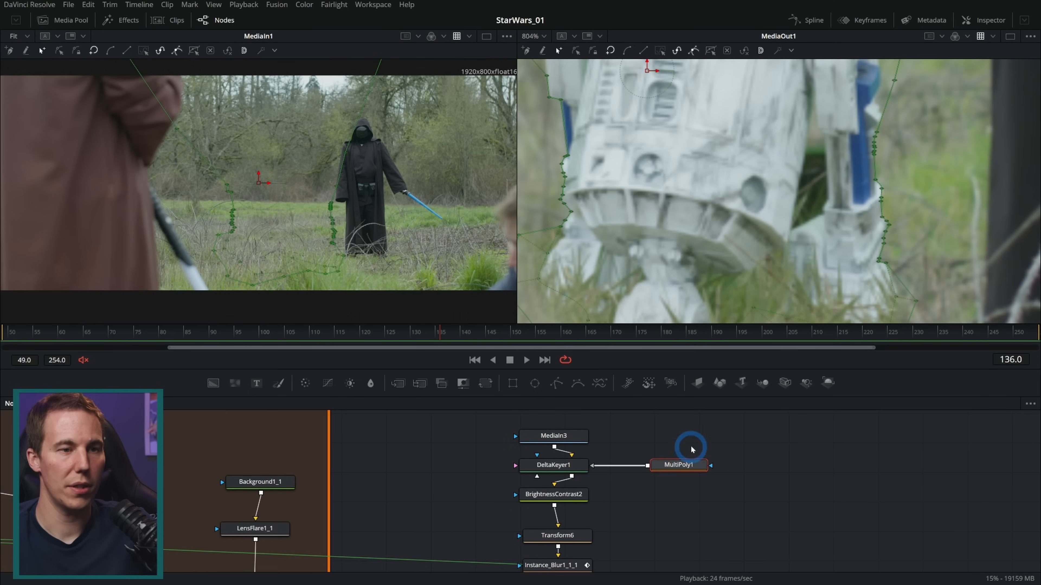
left_click(976, 23)
left_click(930, 241)
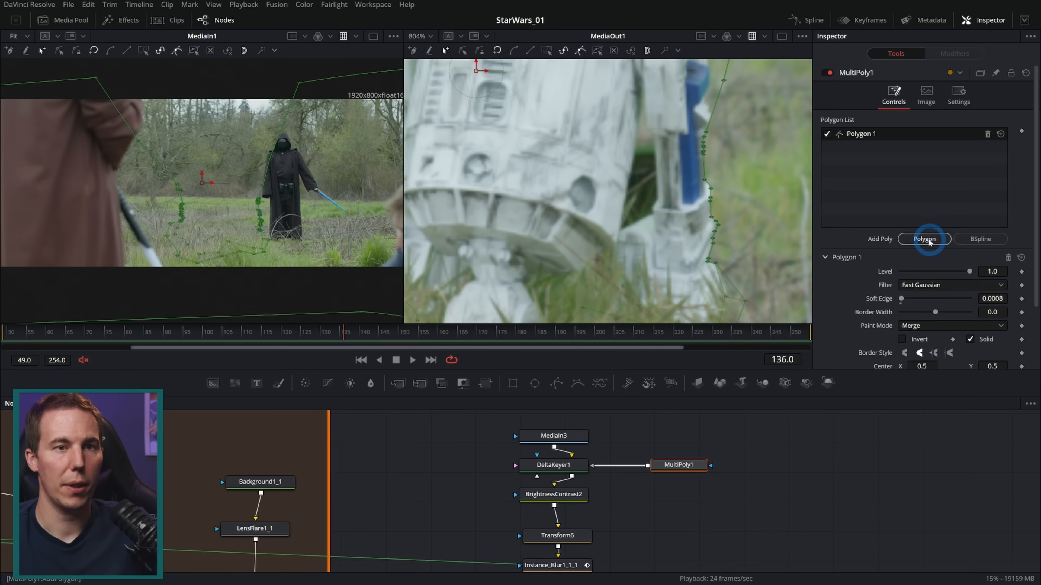
At frame 136, draw Polygon 2 as a closed shape around the gap between the droid's body and its right-hand leg
left_click(639, 129)
scroll(639, 103, "up", 2)
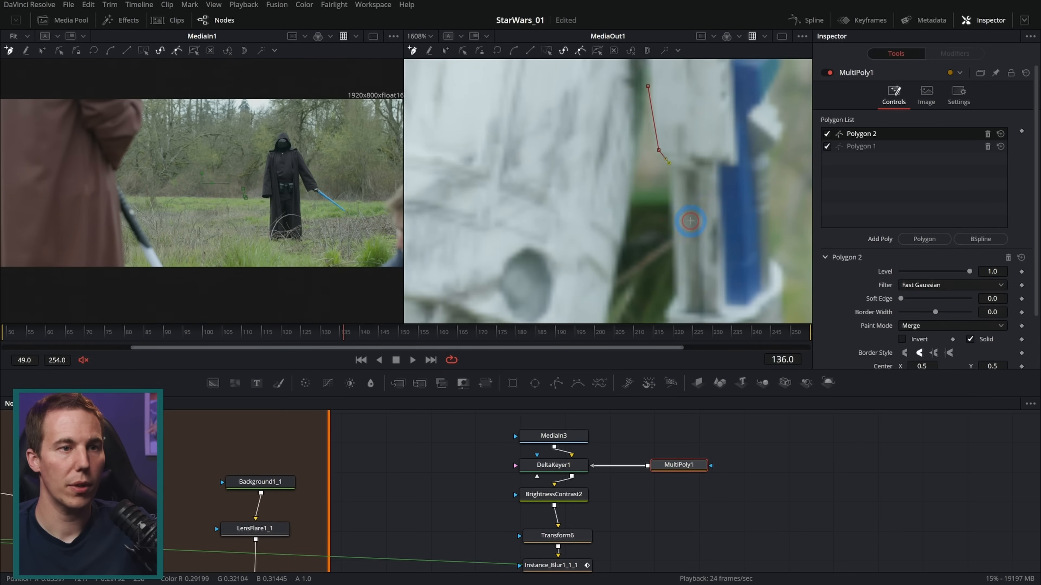
left_click_drag(690, 221, 670, 93)
left_click(658, 165)
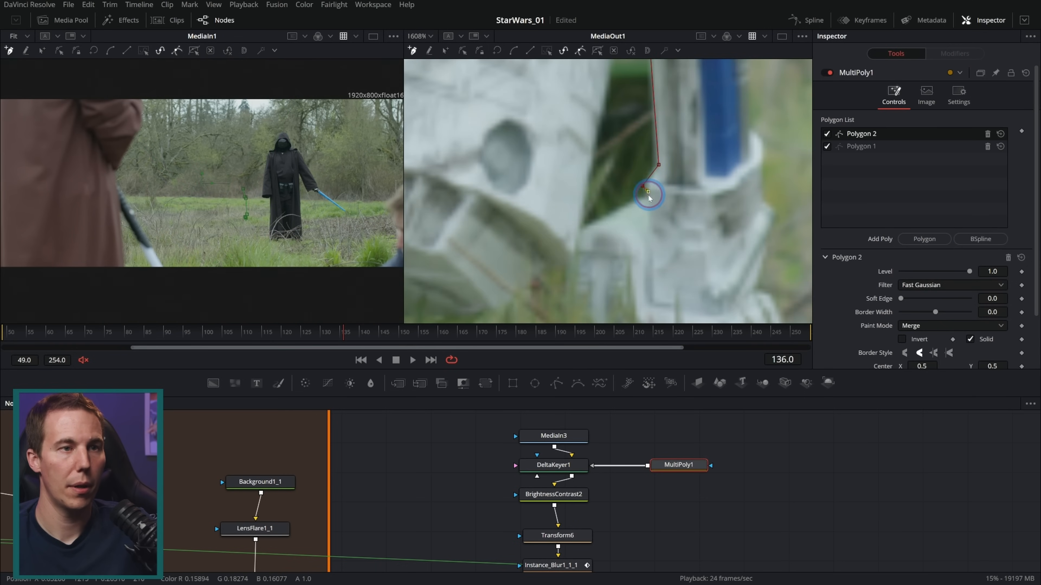
left_click(618, 212)
left_click(579, 228)
left_click_drag(580, 223, 584, 371)
left_click(632, 87)
key("shift+o")
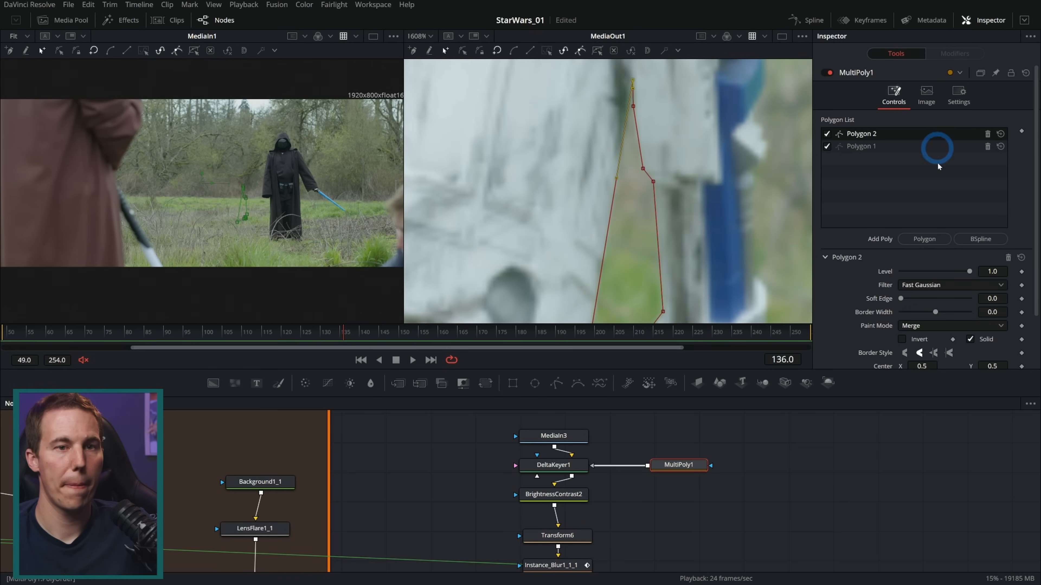
Set Polygon 2's Soft Edge to 0.0025 and check the masked gap beside the droid's leg
left_click(989, 298)
type("0.001")
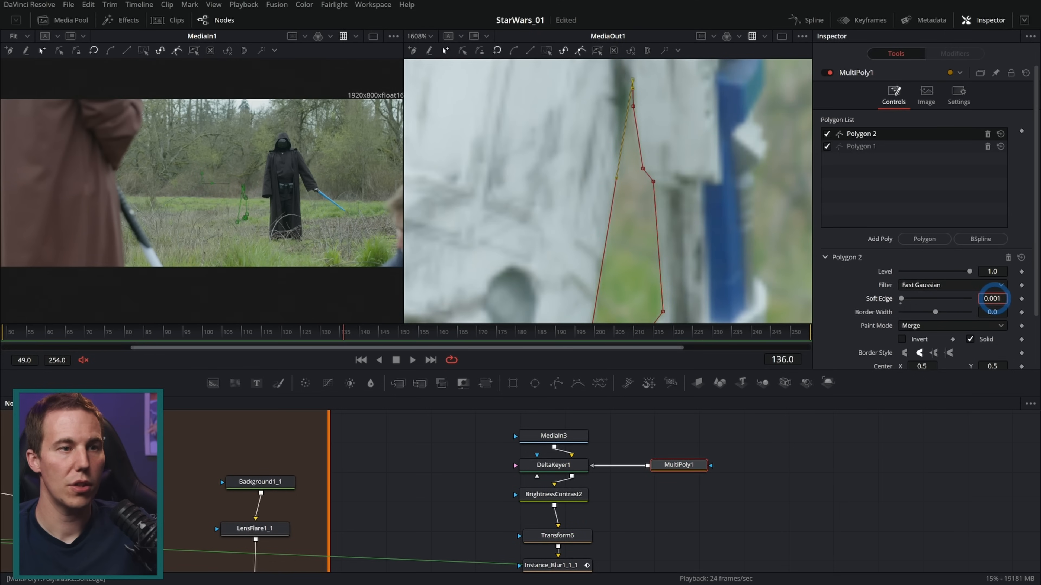
scroll(703, 199, "down", 4)
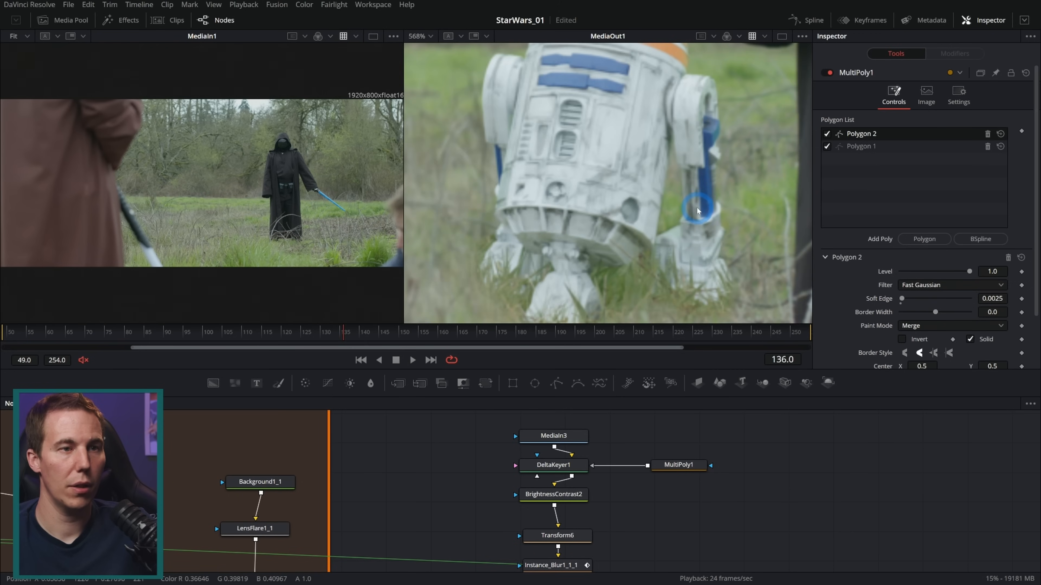
scroll(673, 207, "up", 3)
left_click(674, 466)
scroll(695, 211, "up", 2)
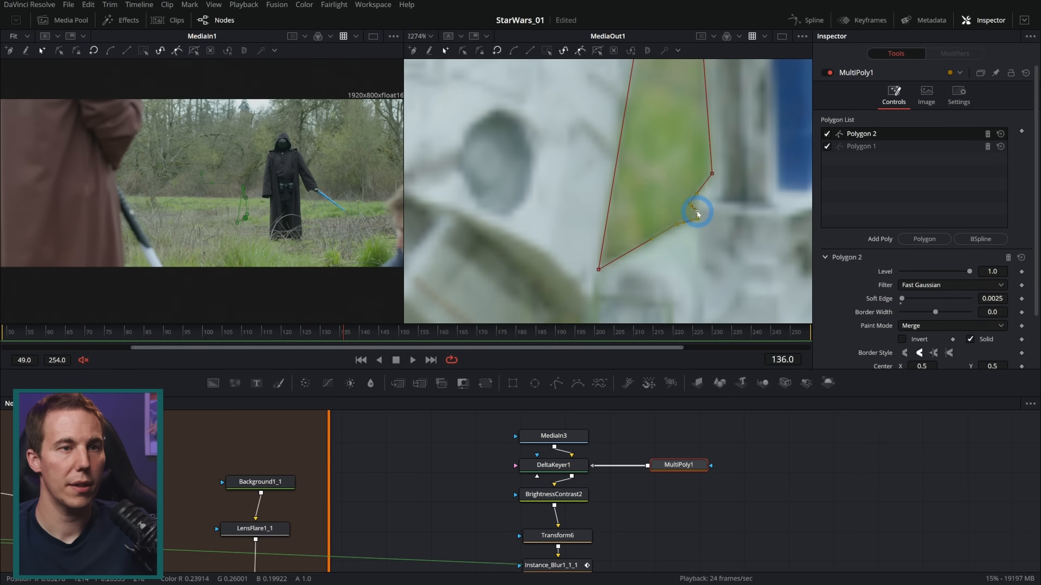
scroll(712, 175, "down", 7)
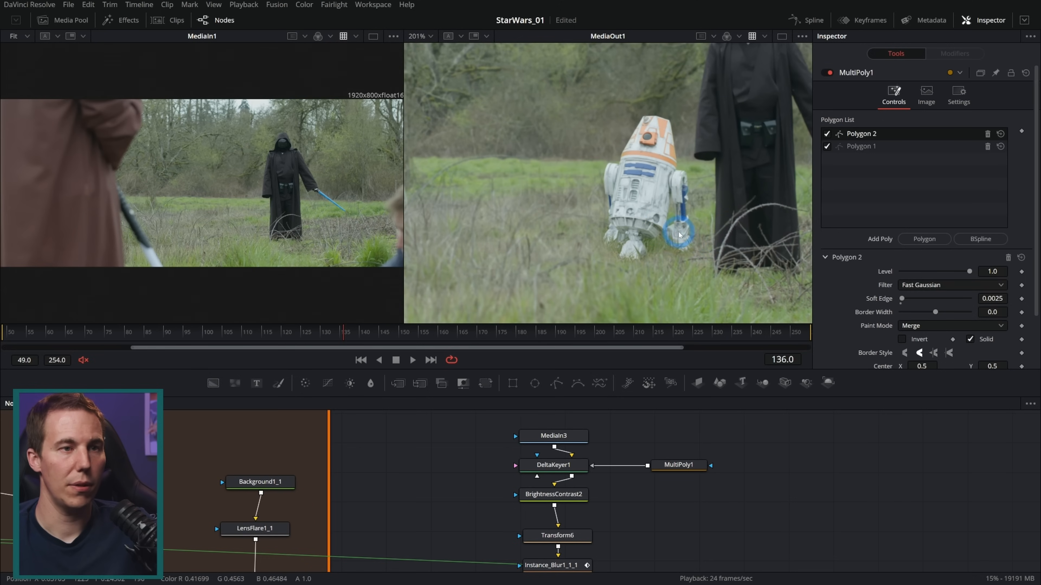
scroll(666, 214, "down", 1)
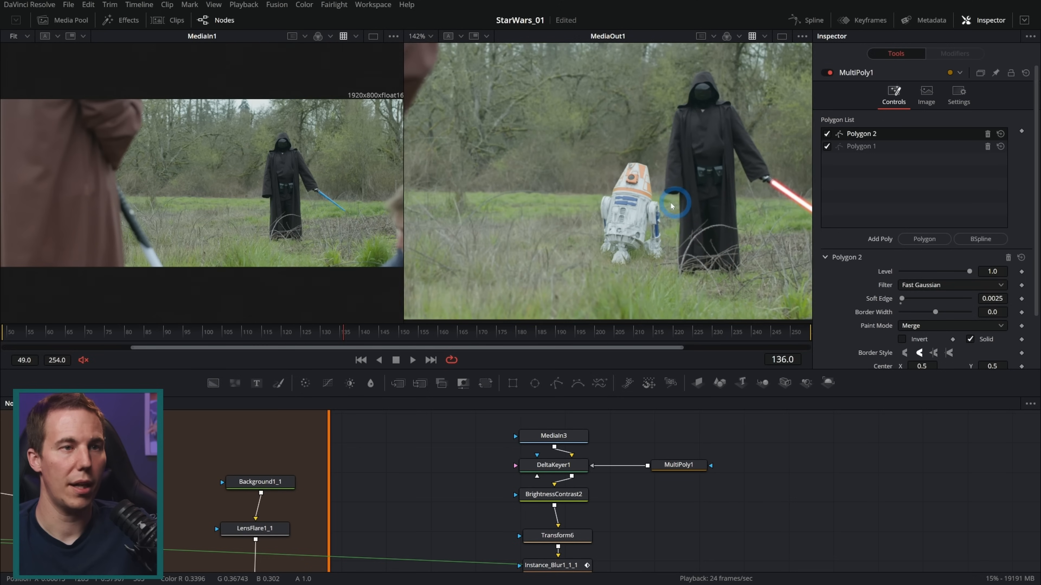
scroll(676, 219, "down", 1)
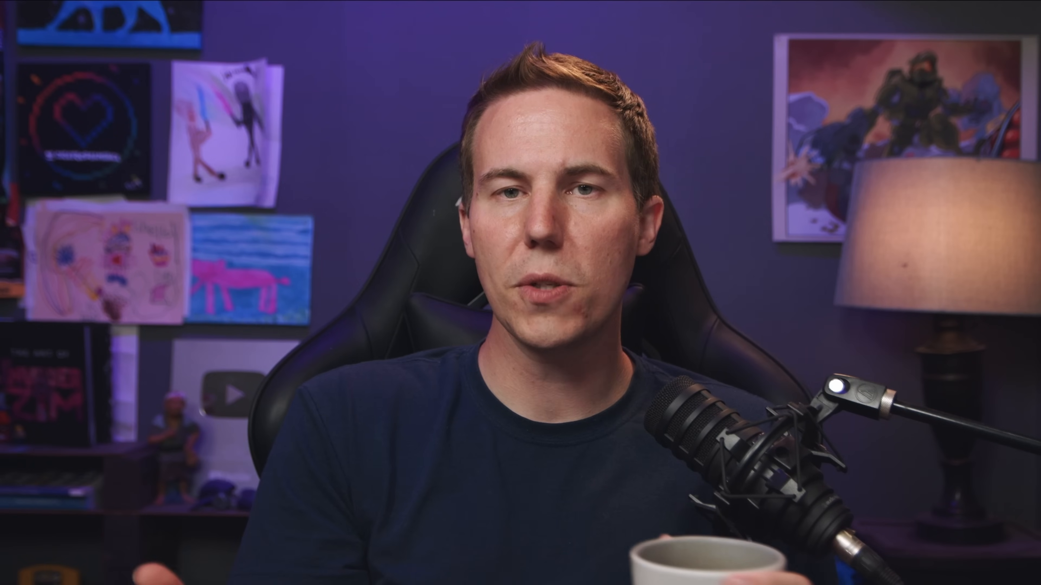